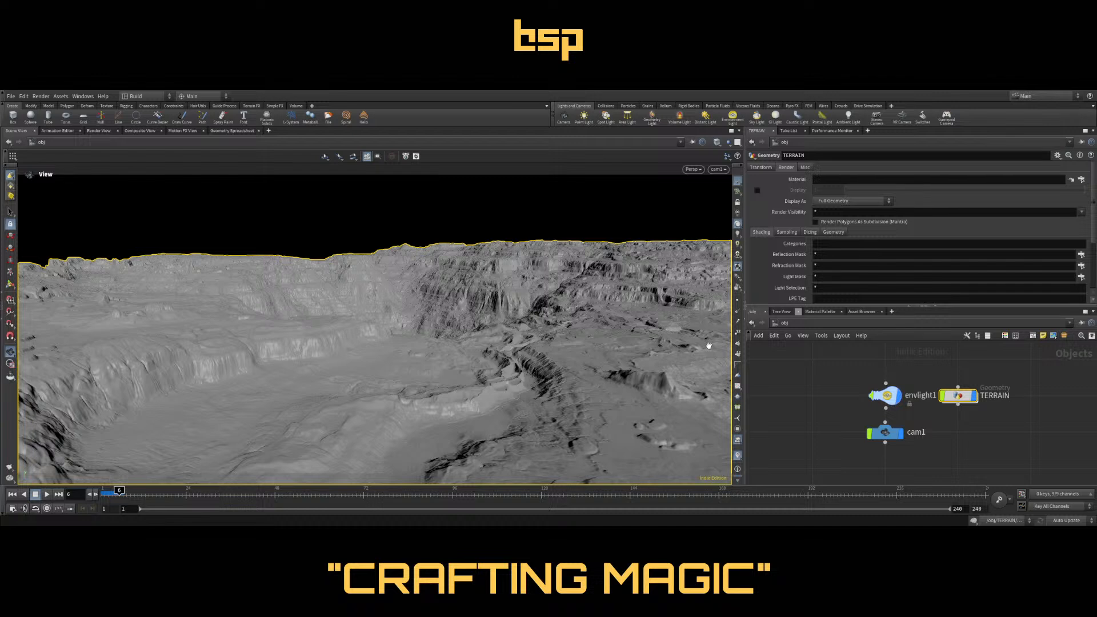
Examine the terrain from a free viewpoint outside the camera and return the viewport to cam1
left_click_drag(745, 354, 720, 359)
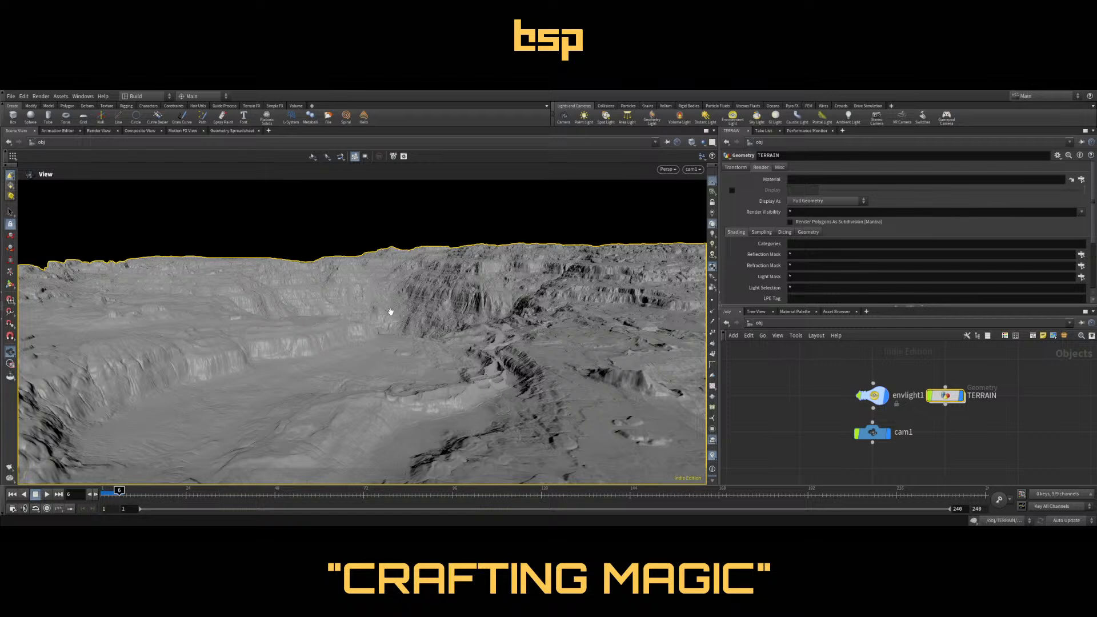
left_click_drag(406, 318, 452, 308)
left_click_drag(387, 348, 396, 317)
left_click(690, 169)
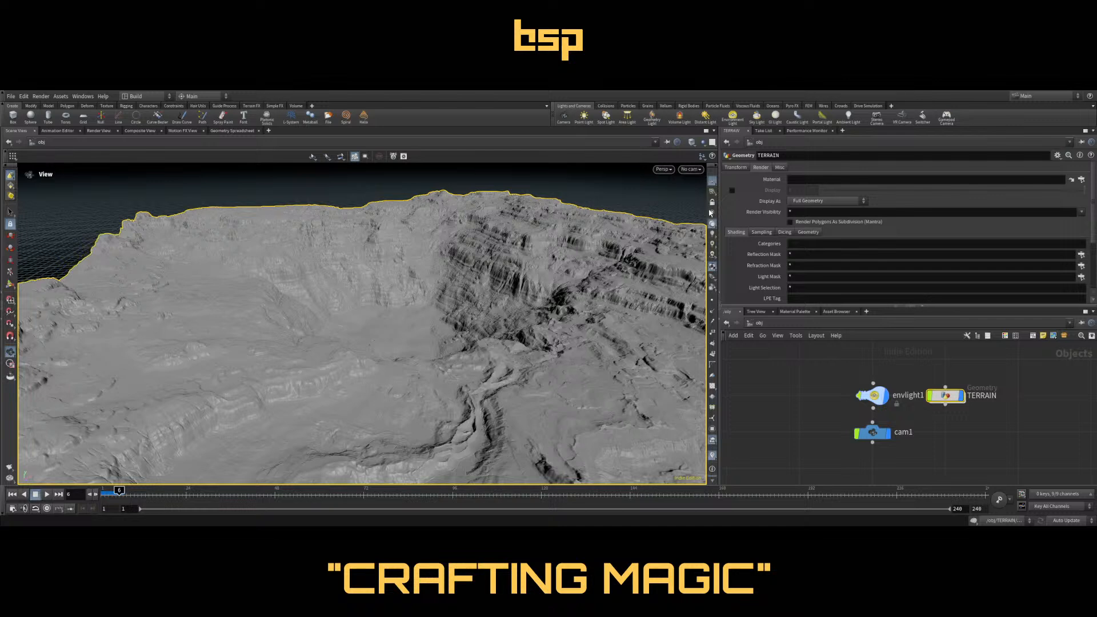
left_click(702, 190)
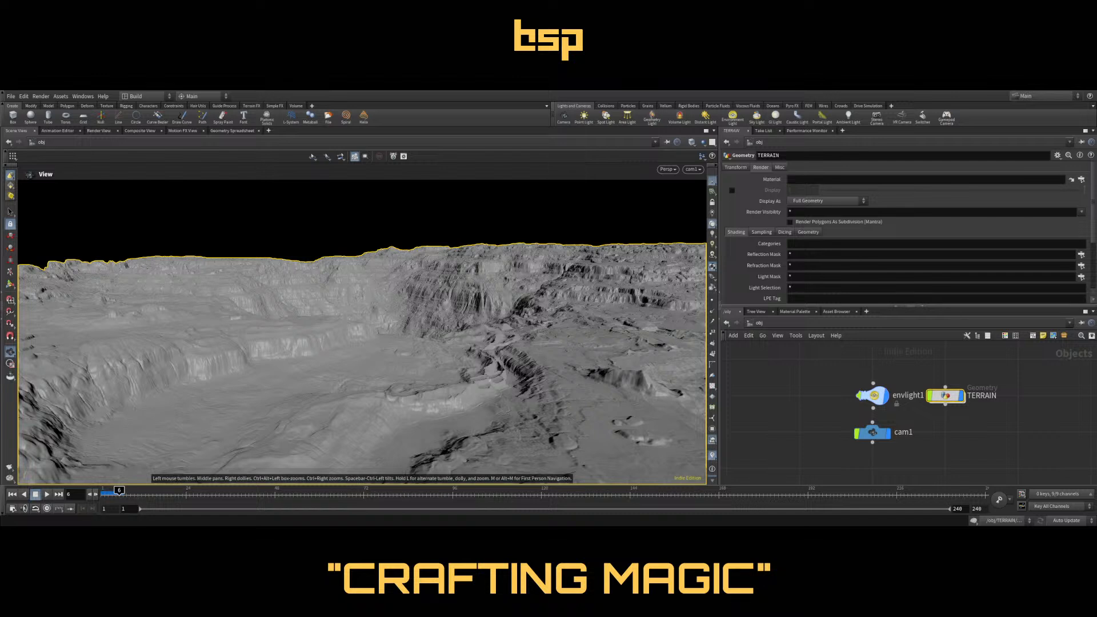
Switch the network editor from obj to the stage context and store it as quickmark 4
left_click(770, 417)
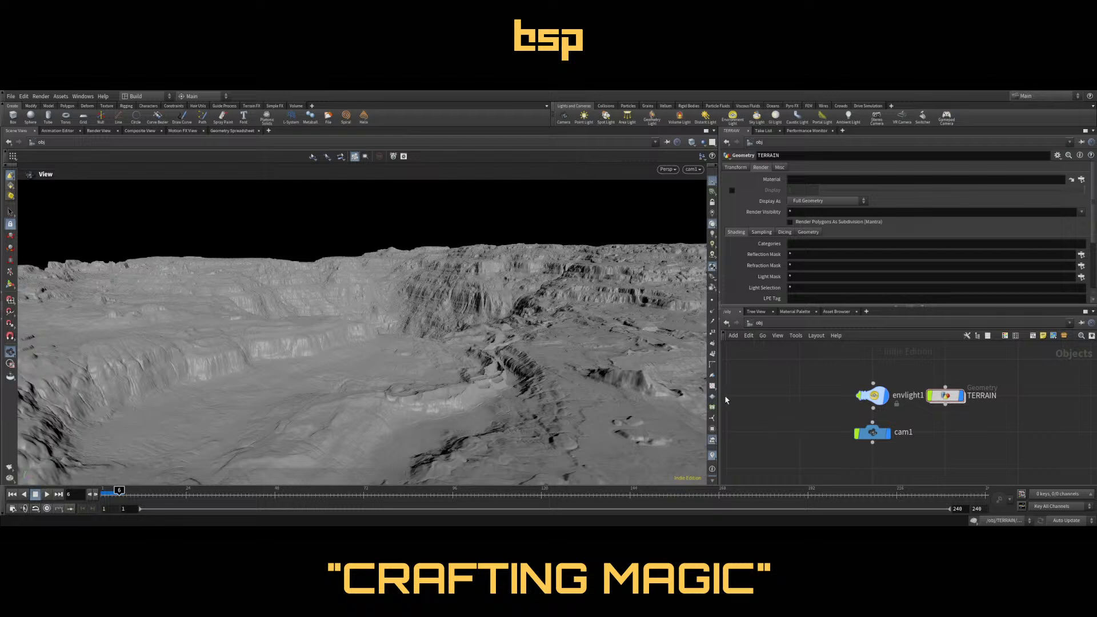
left_click_drag(719, 398, 685, 399)
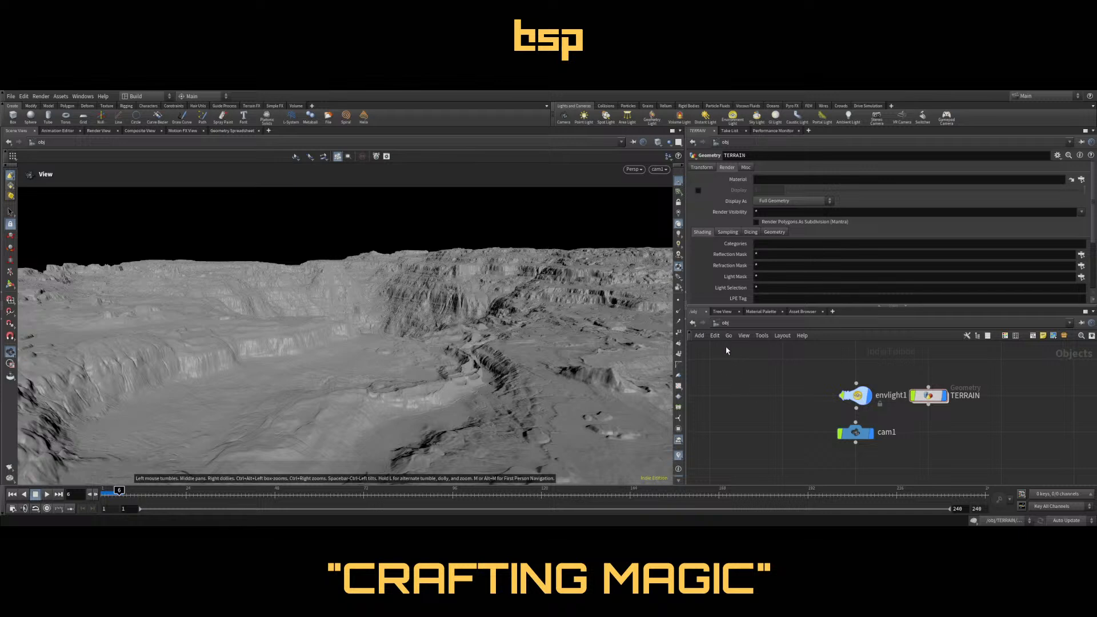
left_click(726, 324)
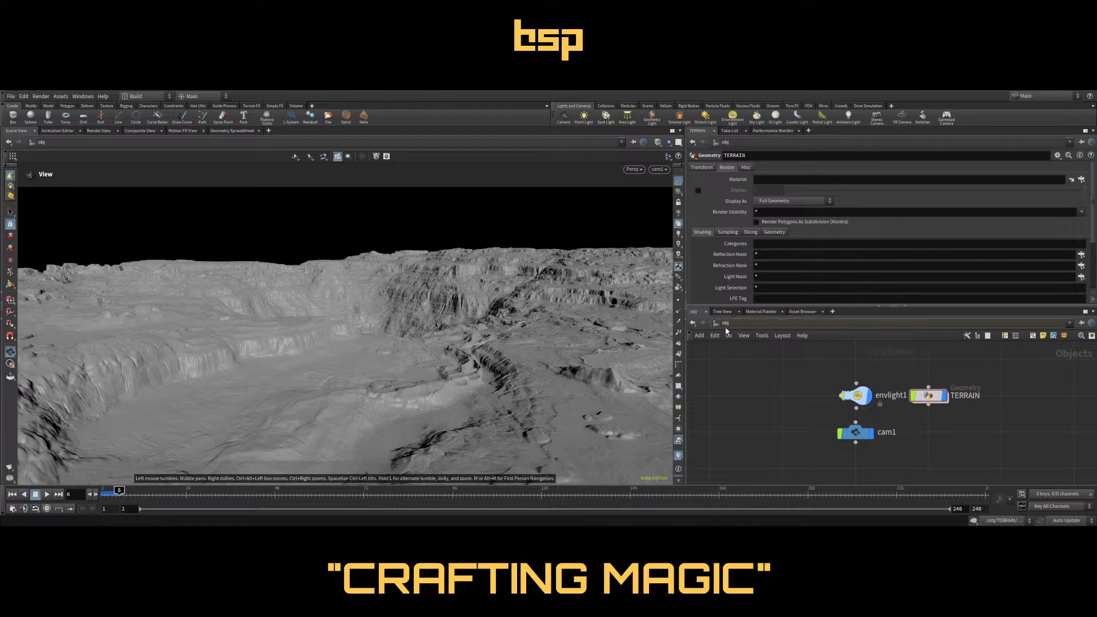
left_click(757, 392)
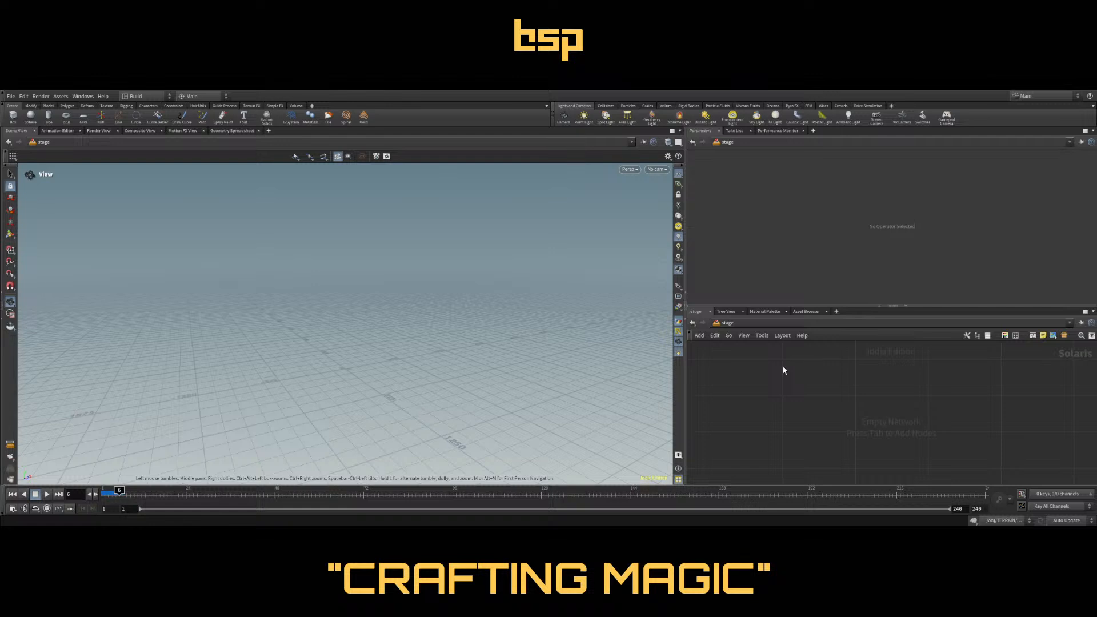
key("ctrl+4")
Review the obj network and the karma1 node in the out network using the stored quickmarks
key("1")
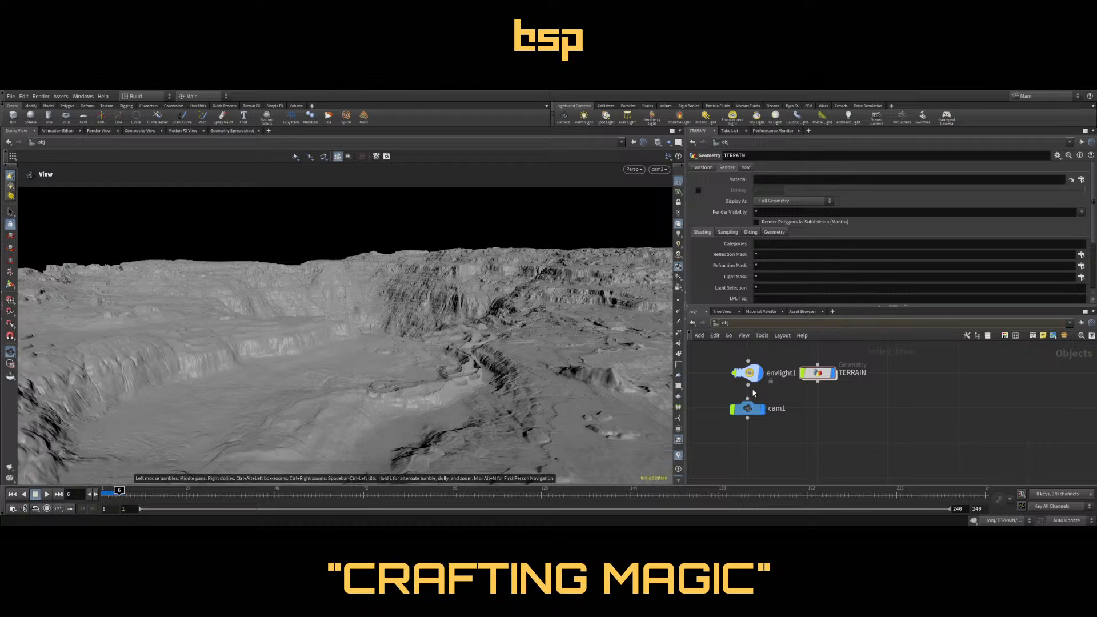
key("Tab")
key("5")
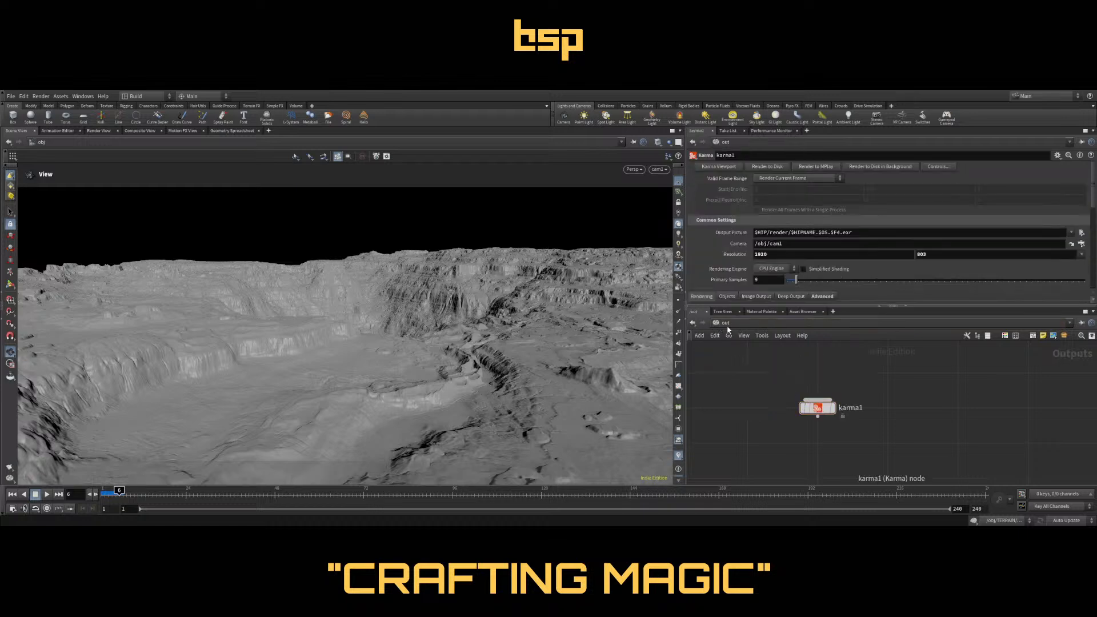
mouse_move(818, 414)
left_mouse_down()
mouse_move(792, 407)
mouse_move(818, 414)
left_mouse_up()
left_click_drag(778, 380, 858, 440)
left_click_drag(751, 381, 869, 447)
left_click_drag(743, 359, 892, 449)
key("5")
left_click(889, 445)
Add a SOP Import node to the stage network and set its SOP path to /obj/TERRAIN/OUT/
key("4")
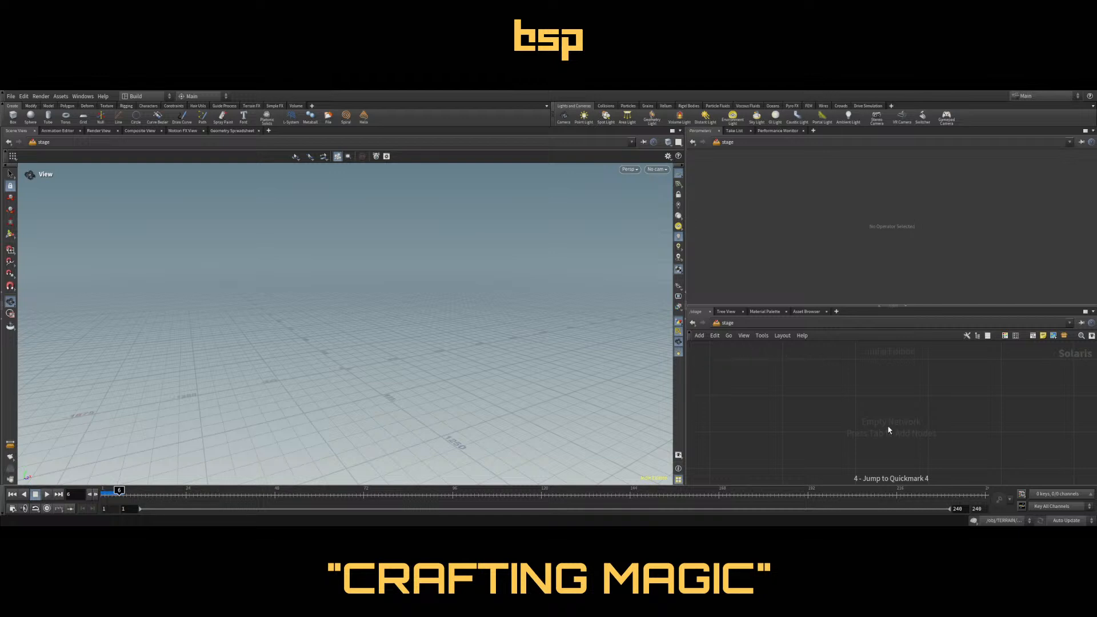
key("Tab")
key("Return")
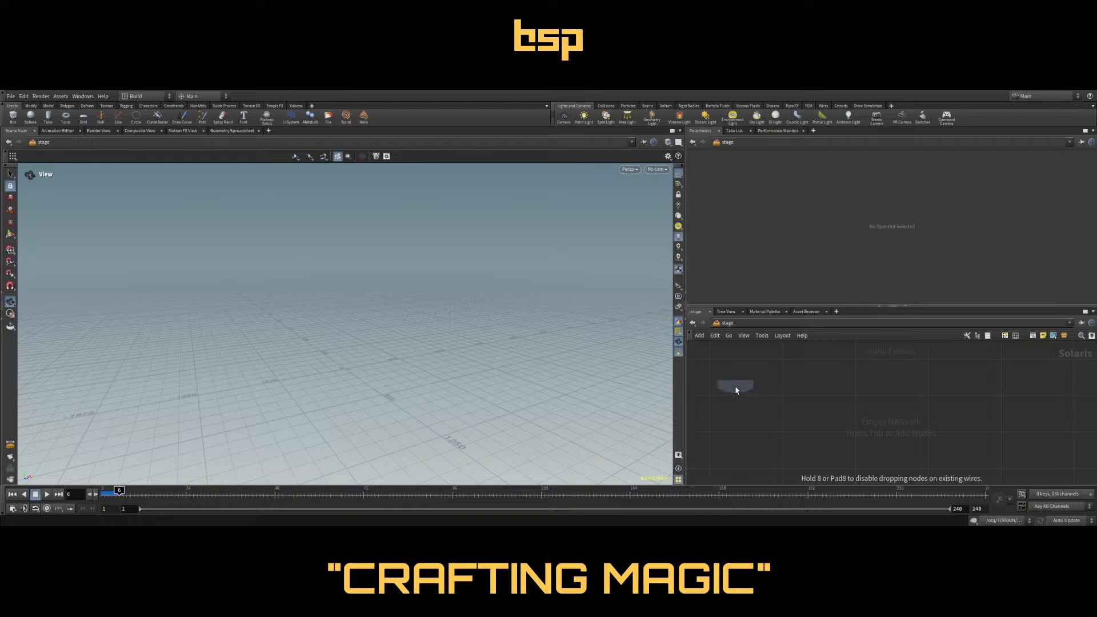
left_click(784, 361)
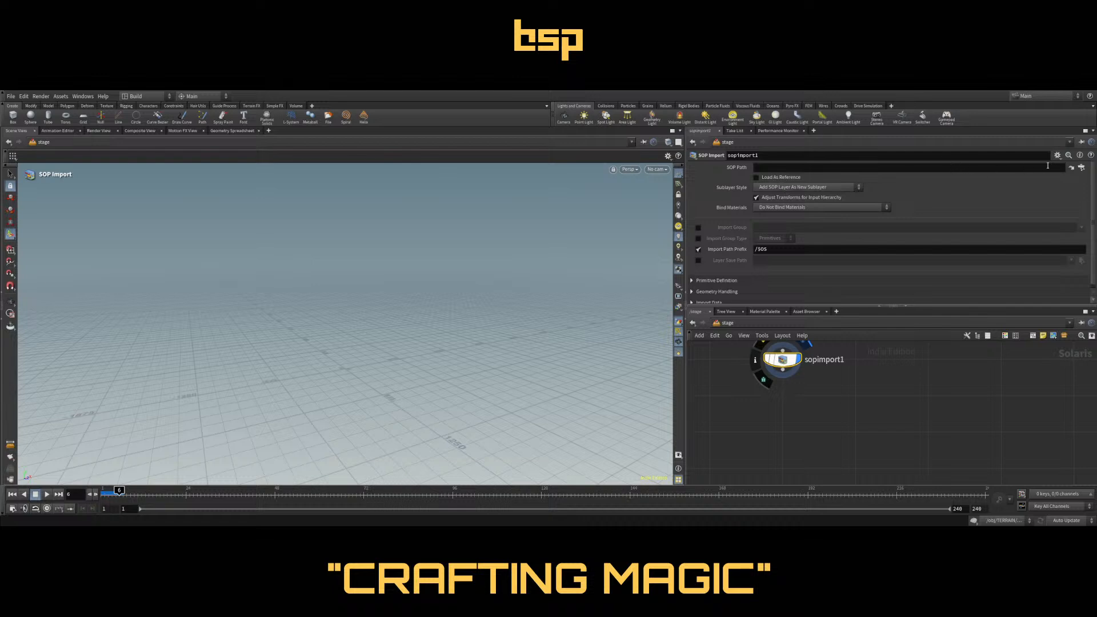
left_click(1004, 167)
type("/obj/")
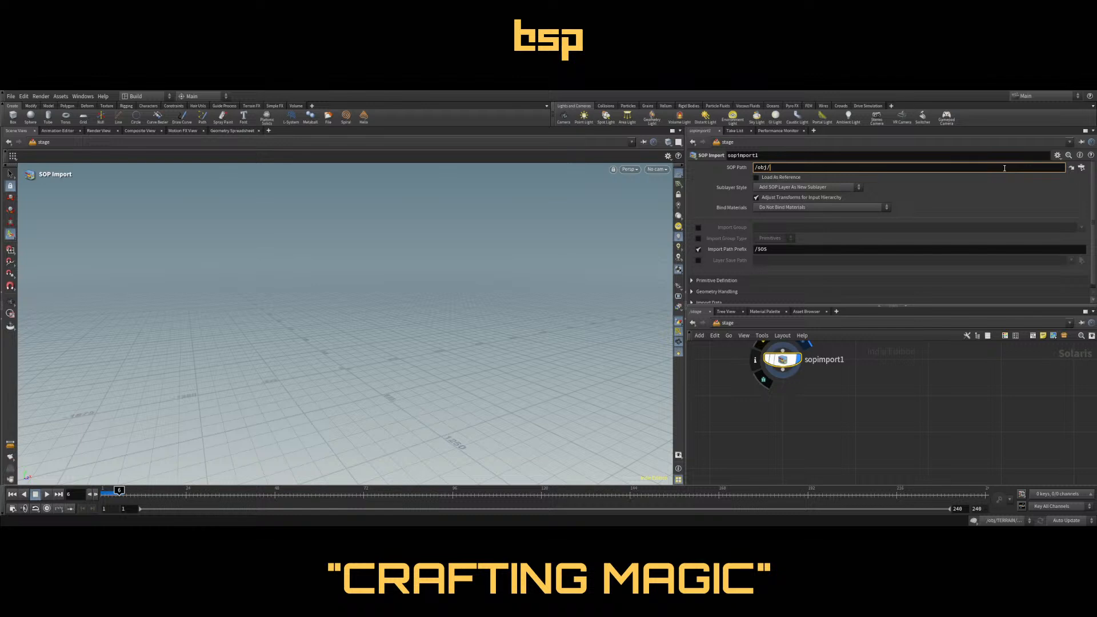
type("TERRAIN/OUT/")
key("Return")
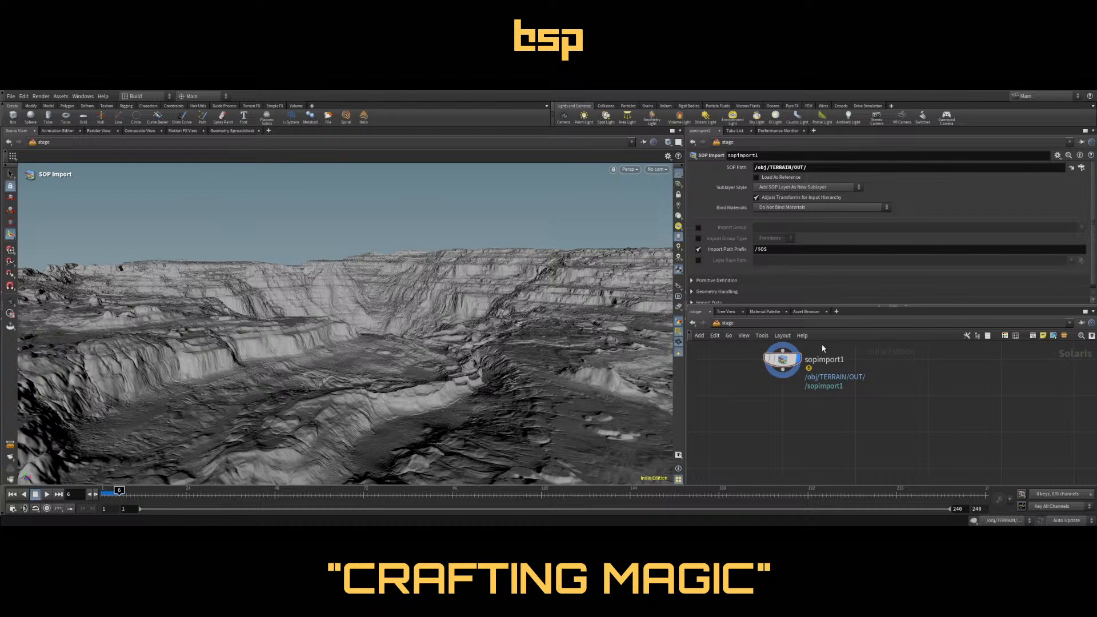
Rename the SOP Import node to TERRAIN
double_click(824, 359)
key("ctrl+a")
type("TERRAIN")
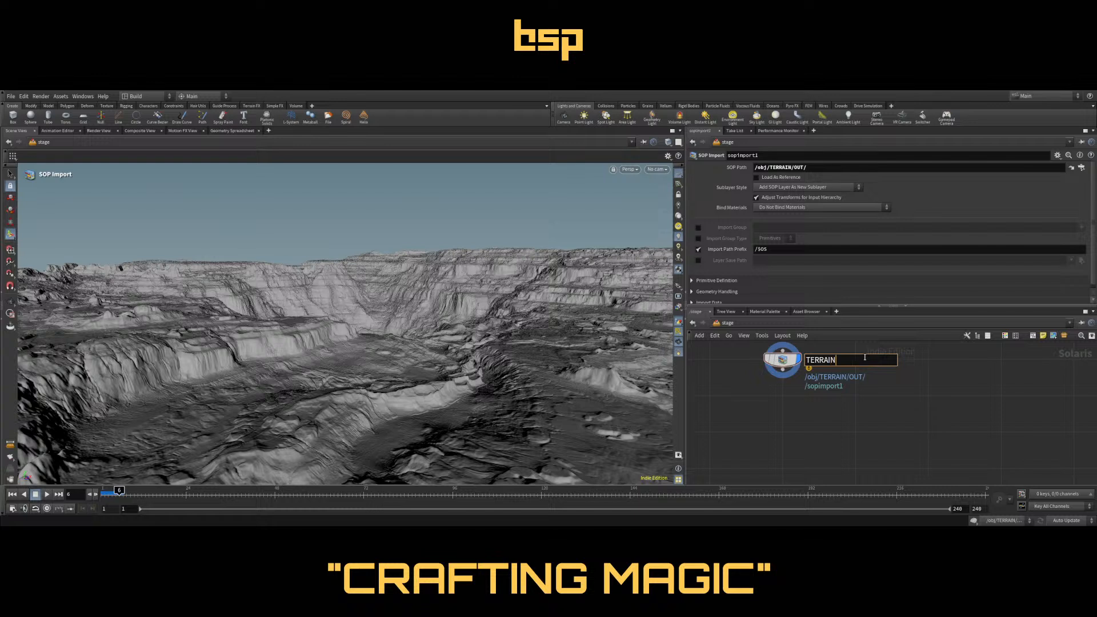
key("Return")
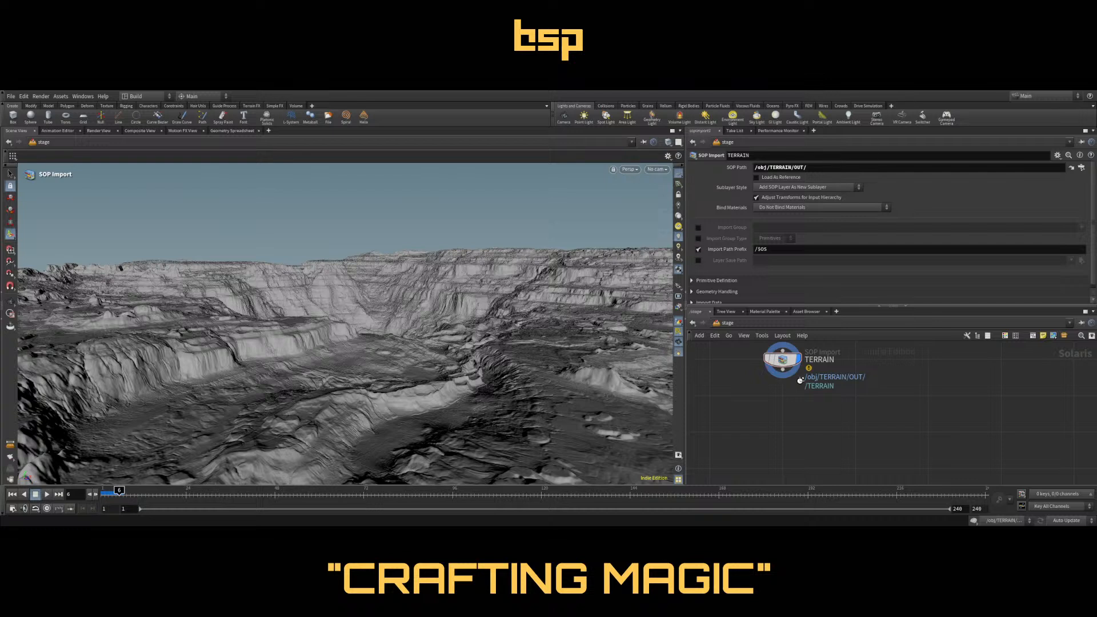
Place a Material Library node below the TERRAIN import and connect TERRAIN's output to it
middle_click_drag(796, 400, 804, 390)
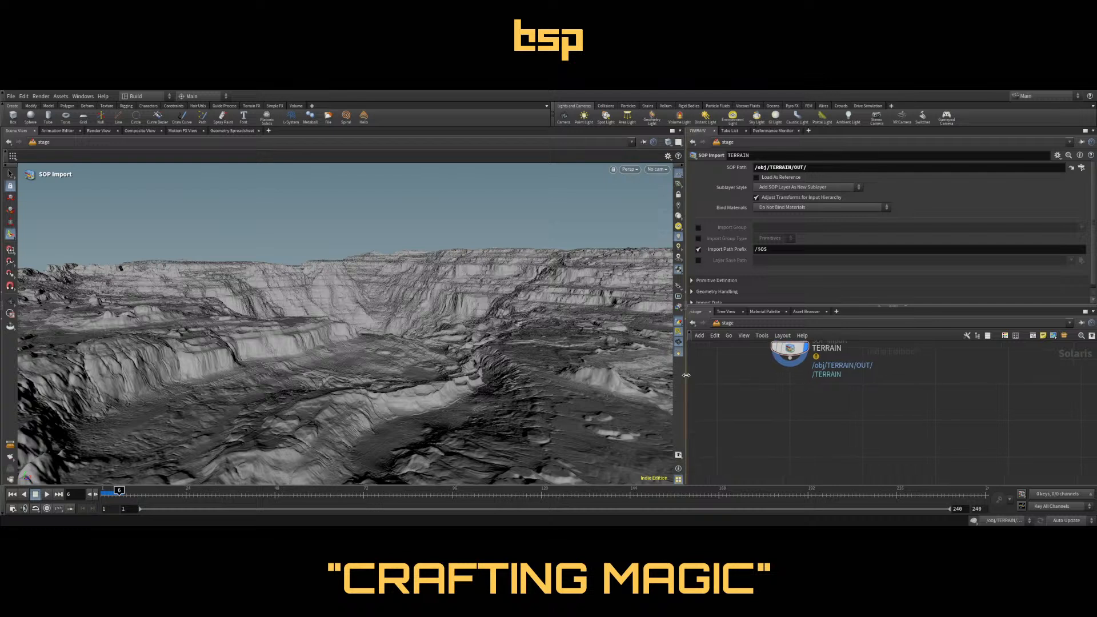
left_click_drag(686, 375, 672, 373)
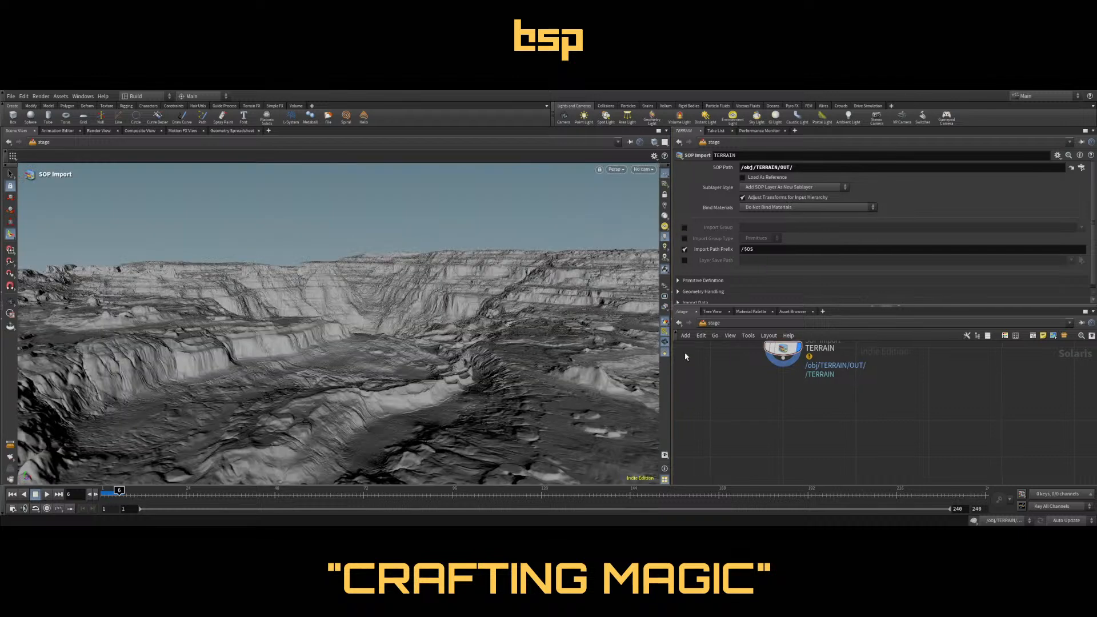
left_click(788, 409)
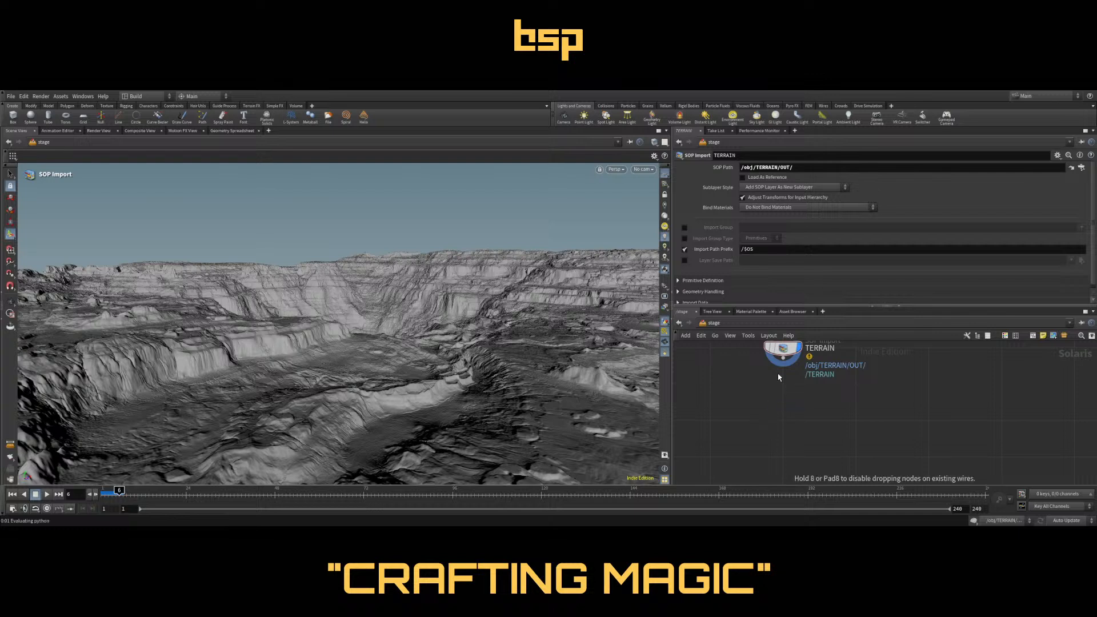
left_click_drag(784, 363, 784, 412)
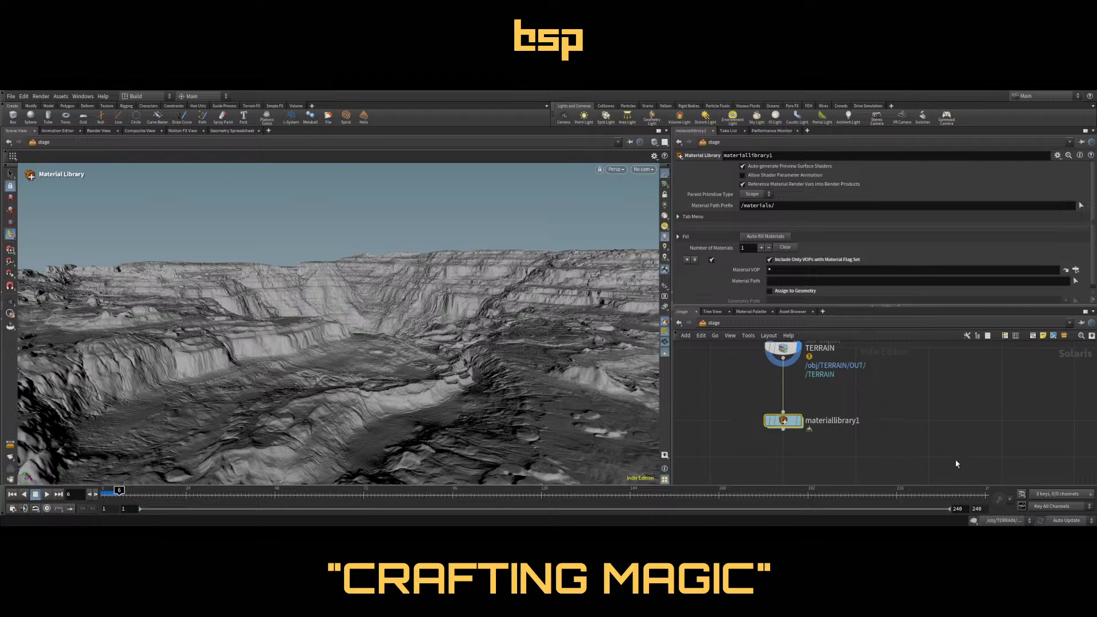
Set the update mode to Manual and copy the GROUND_mtl material from matnet1 inside the TERRAIN geometry
left_click(1066, 521)
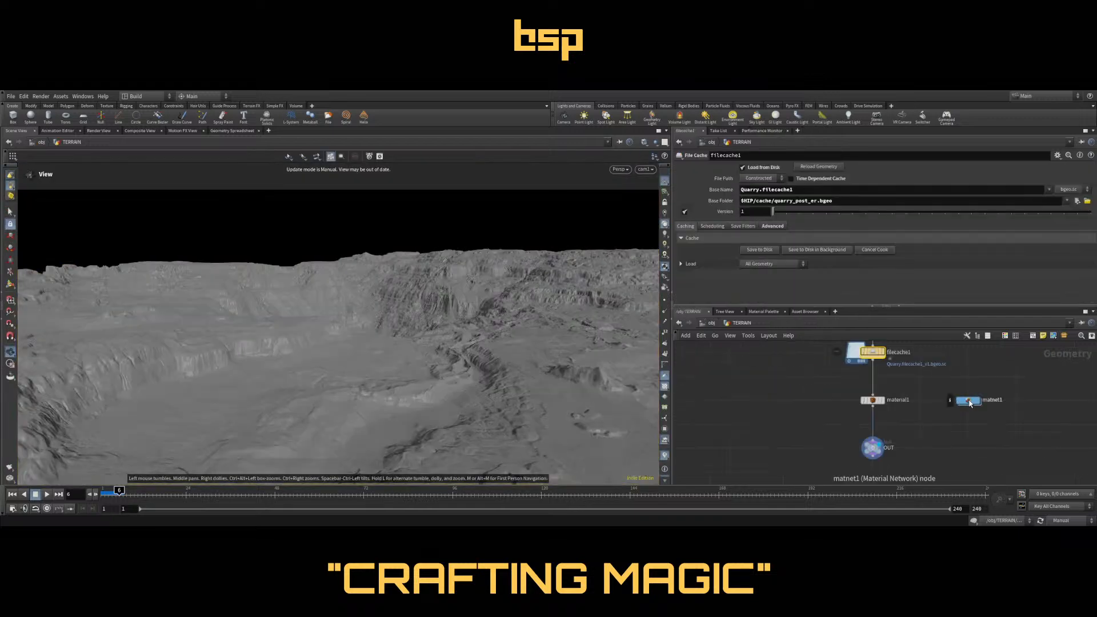
double_click(970, 401)
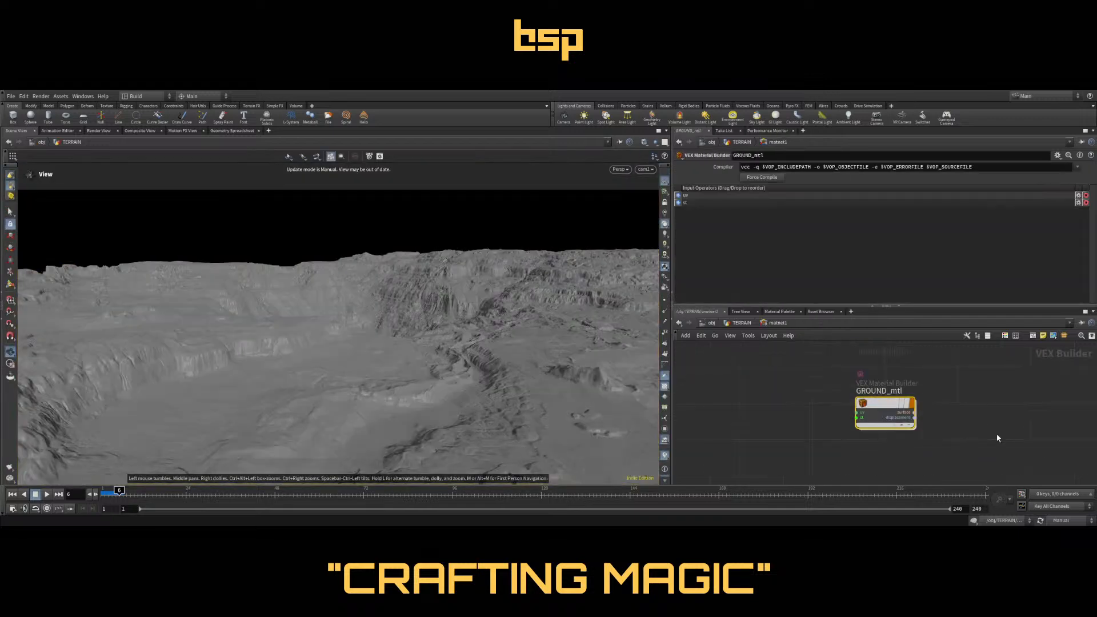
key("ctrl+c")
Set quickmark 4 on the framed stage network and paste GROUND_mtl inside the materiallibrary1 node
key("4")
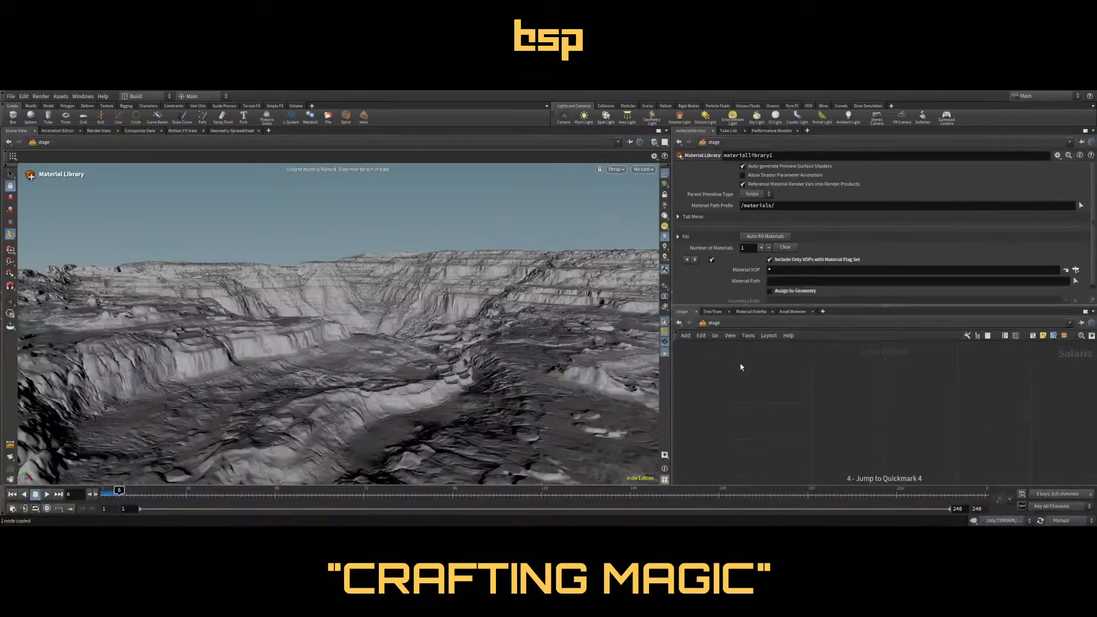
key("f")
key("ctrl+4")
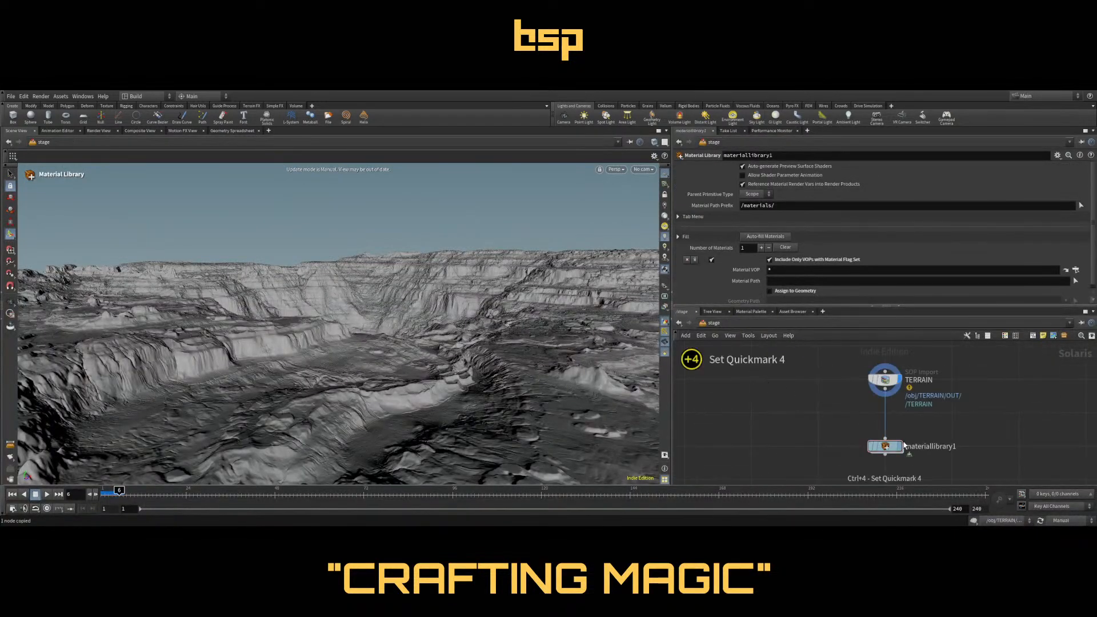
double_click(886, 448)
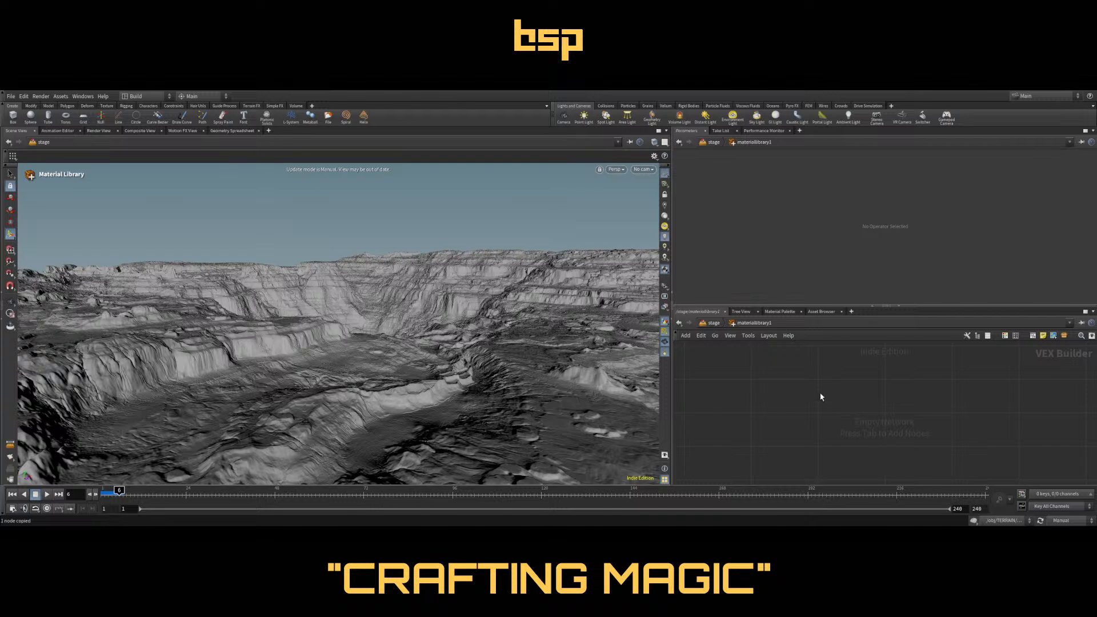
key("ctrl+v")
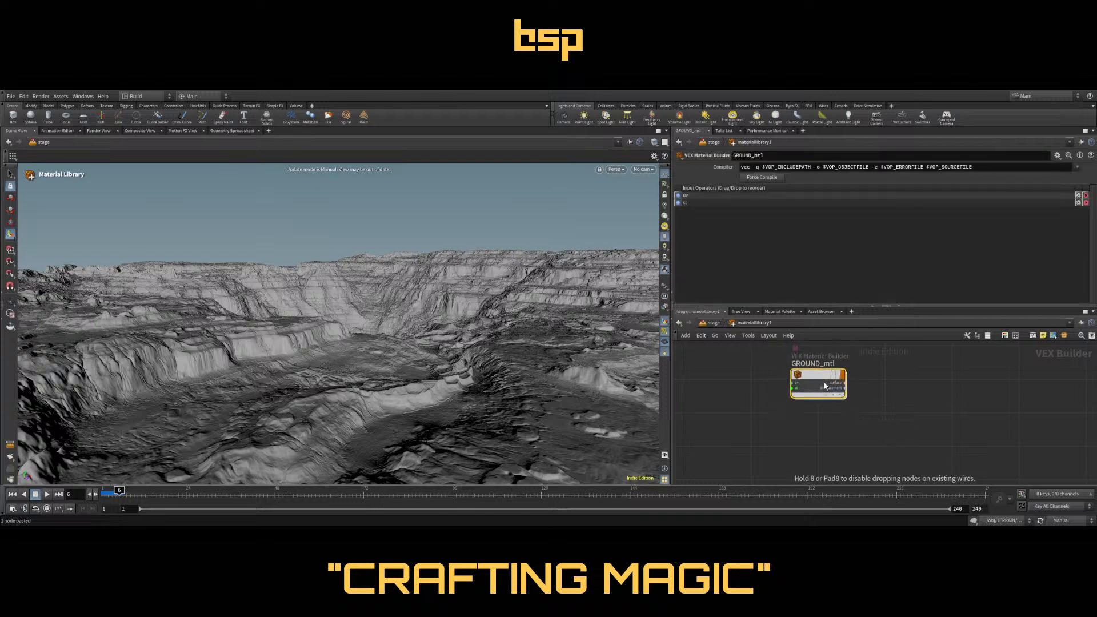
left_click(823, 382)
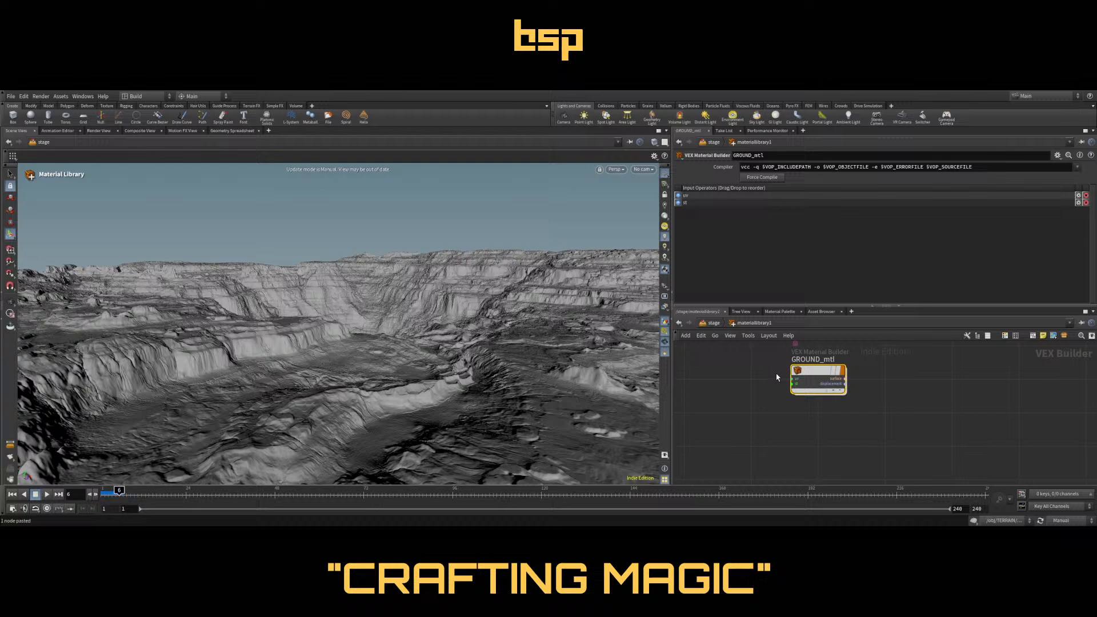
Back in the stage network, enable Assign to Geometry on materiallibrary1 with the geometry path /TERRAIN/
left_click(719, 326)
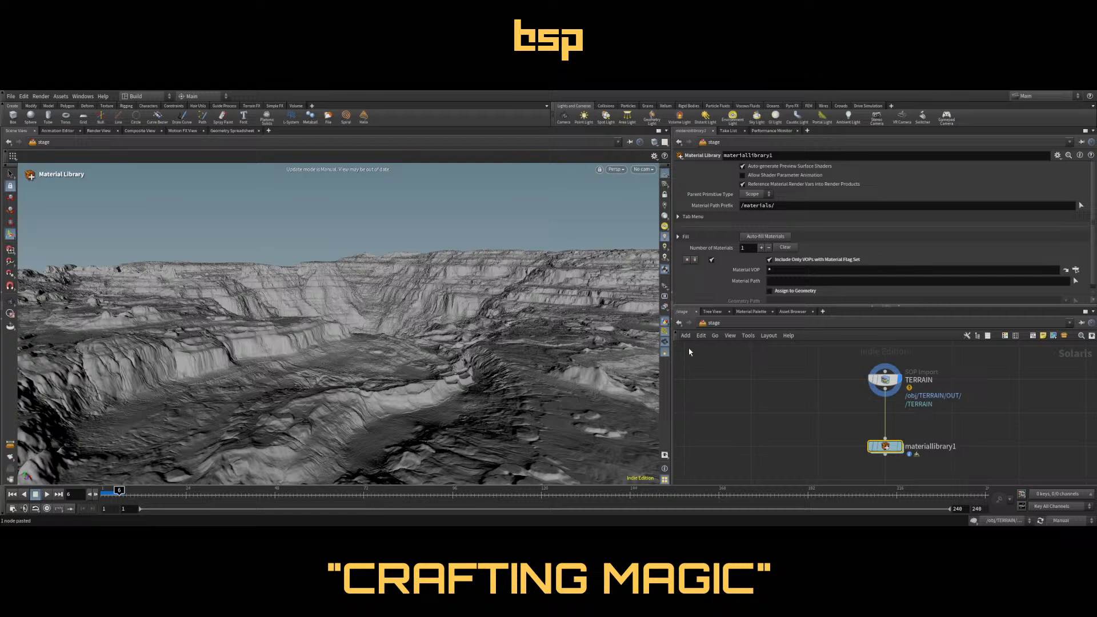
left_click(885, 379)
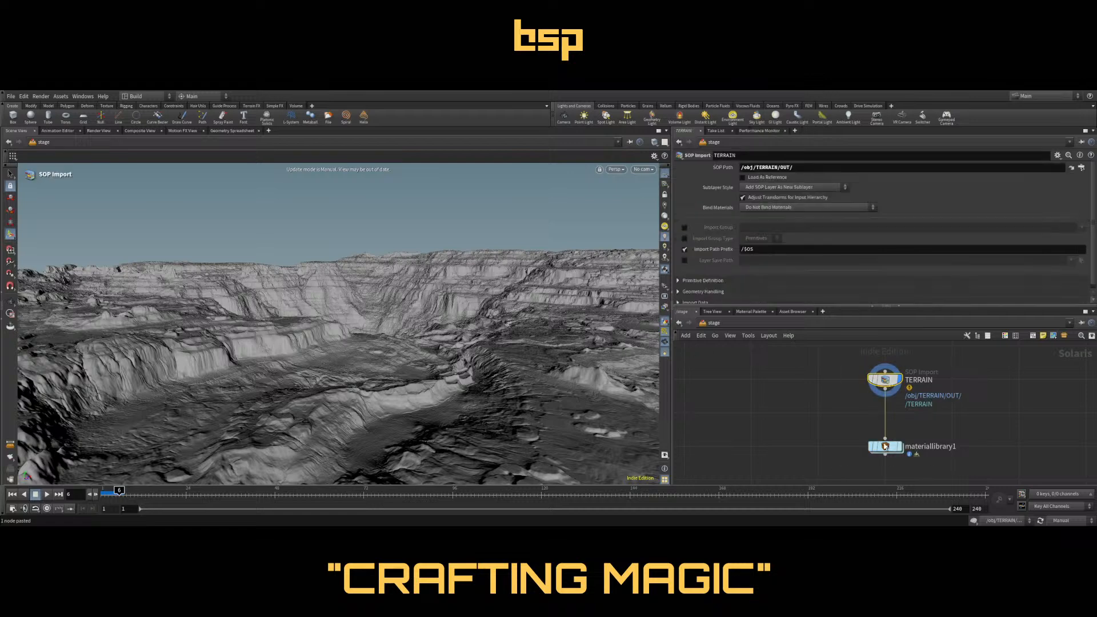
left_click(885, 449)
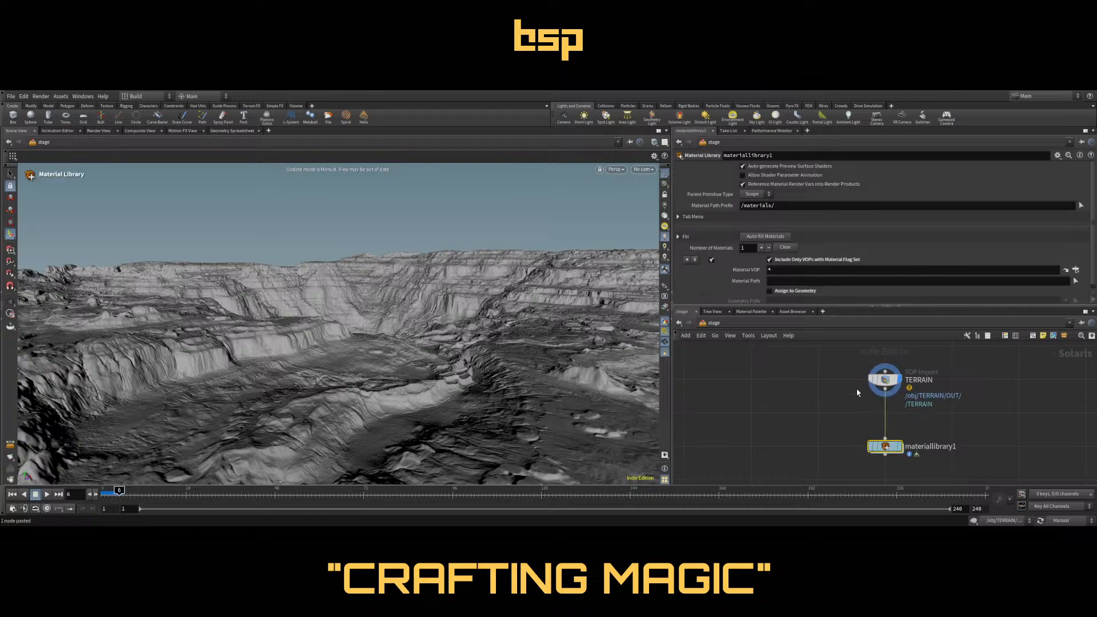
left_click(770, 268)
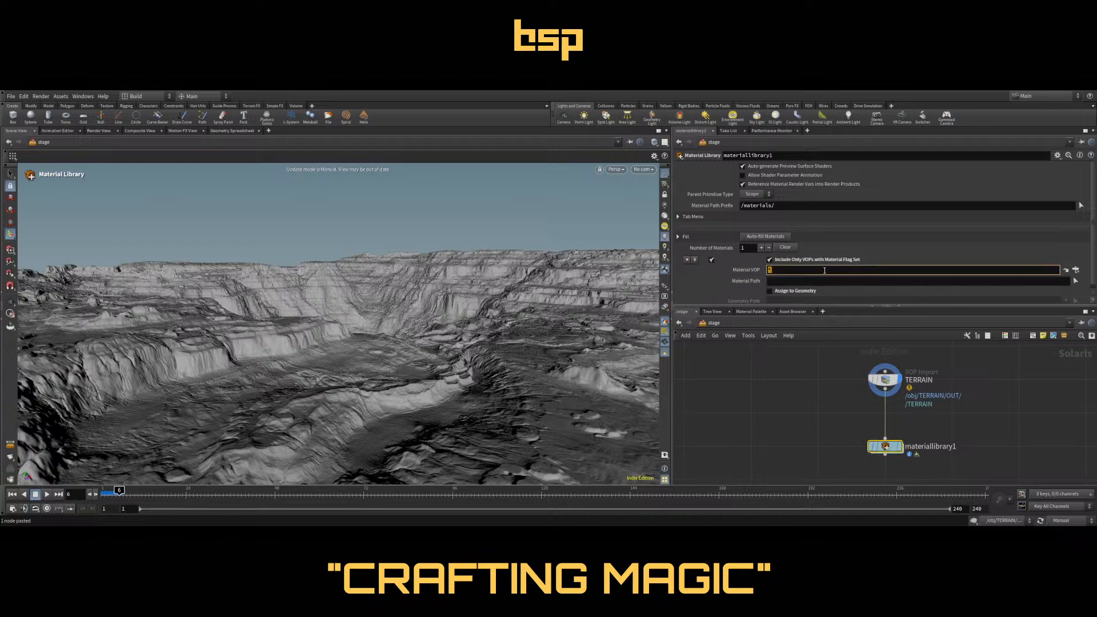
left_click(770, 291)
left_click(788, 296)
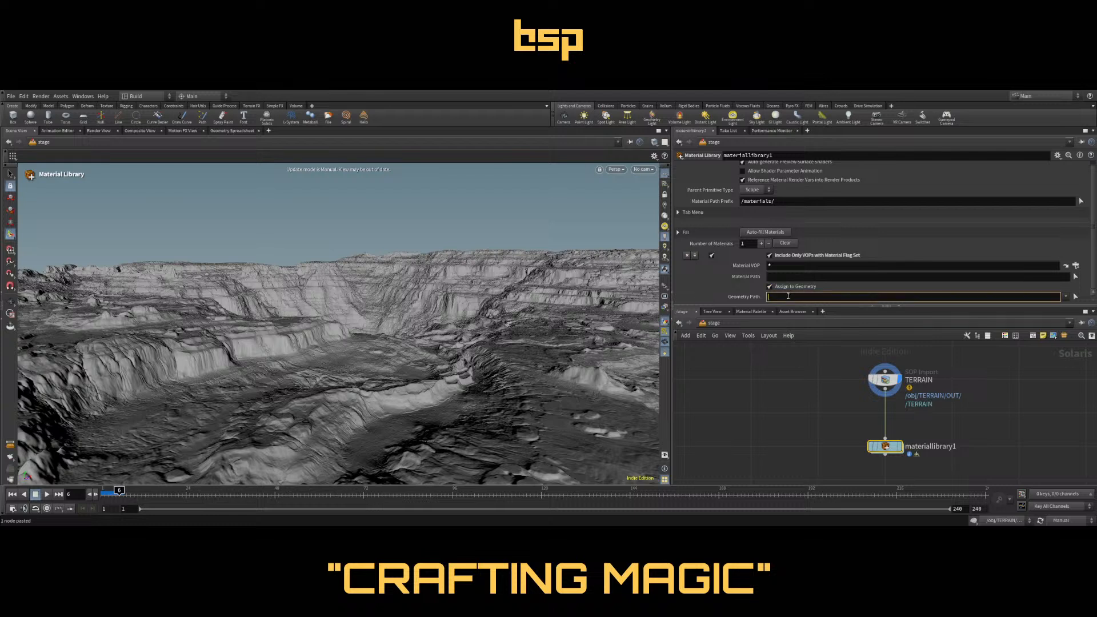
type("/TERRAIN/")
Set the Material VOP to /stage/materiallibrary1/GROUND_mtl/ and make materiallibrary1 the displayed node
left_click(783, 266)
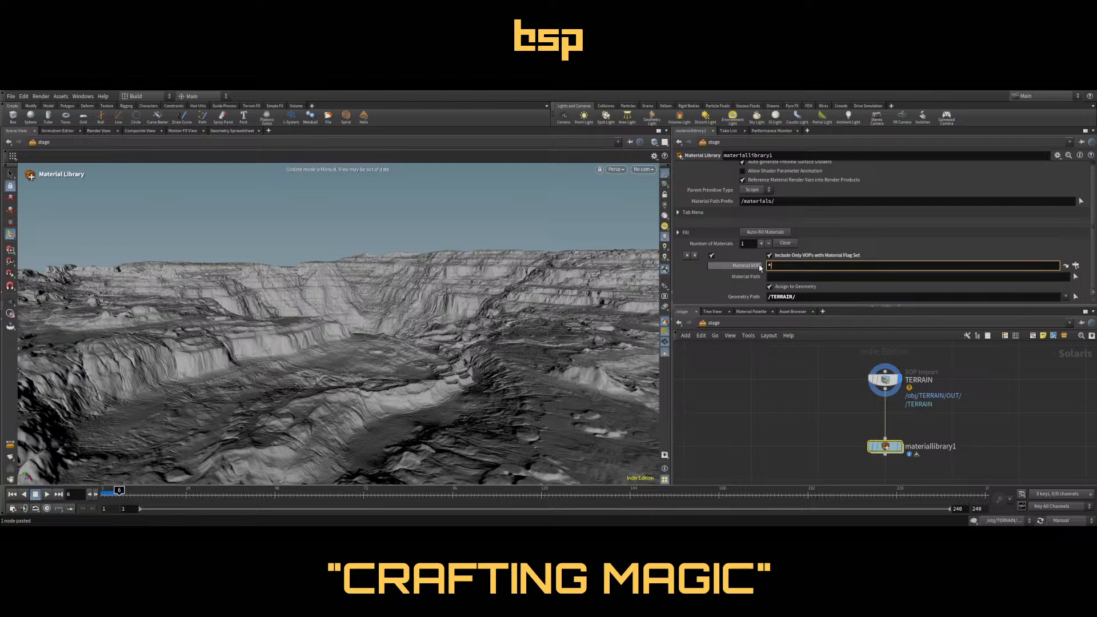
key("BackSpace")
type("/stage/materiallibrary1/GROUND_mtl/")
key("Return")
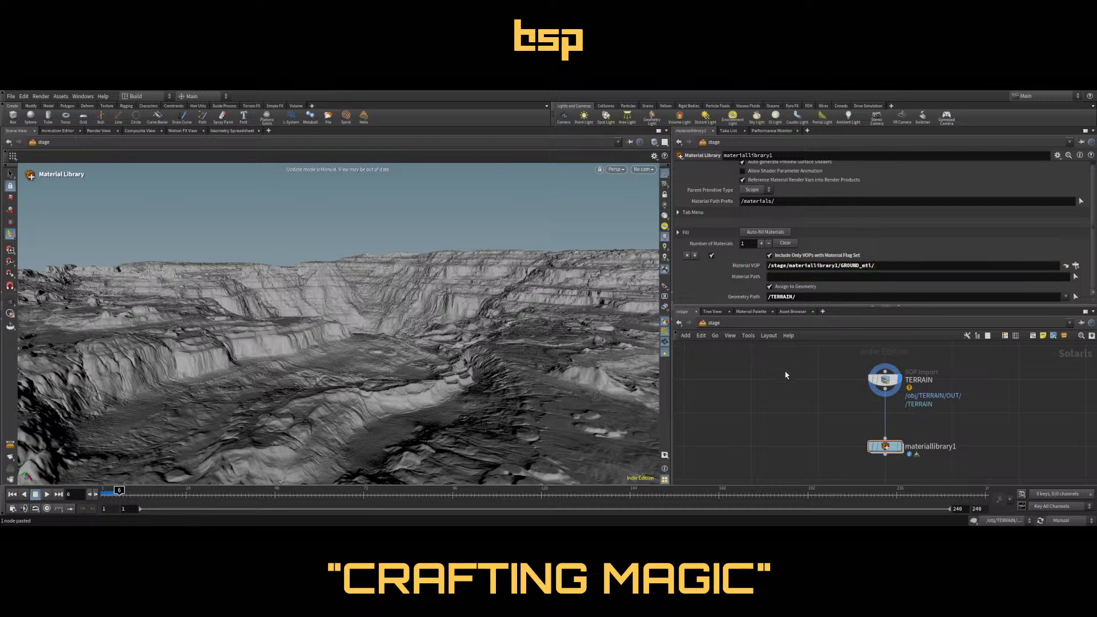
left_click(901, 447)
middle_click_drag(972, 434, 935, 385)
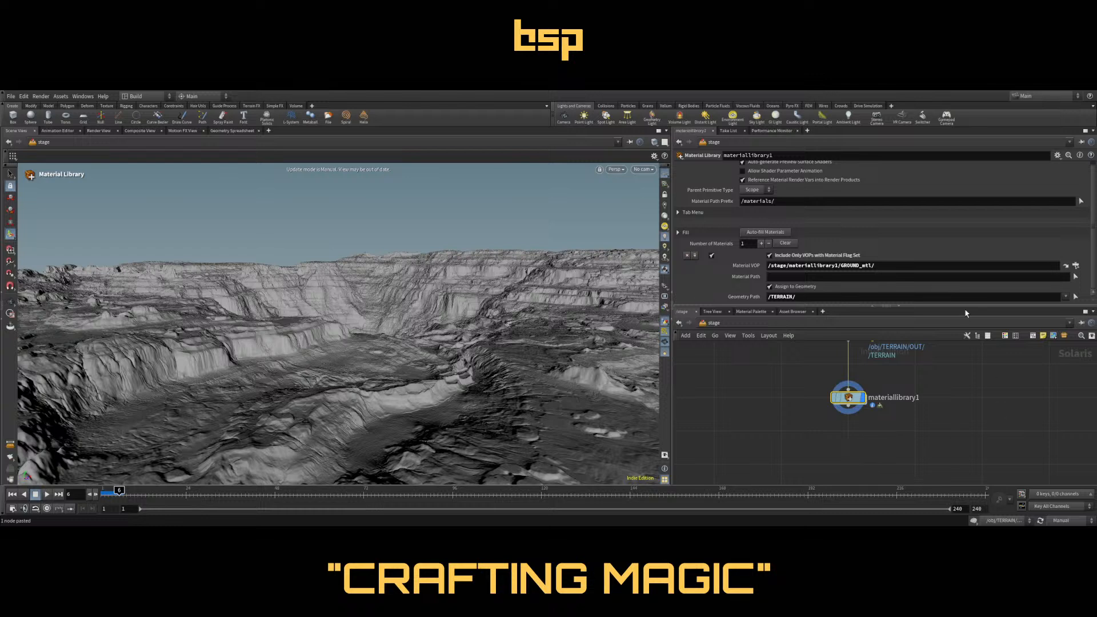
Add a Dome Light node below materiallibrary1 in the stage network and connect it to the chain
left_click(818, 453)
key("Return")
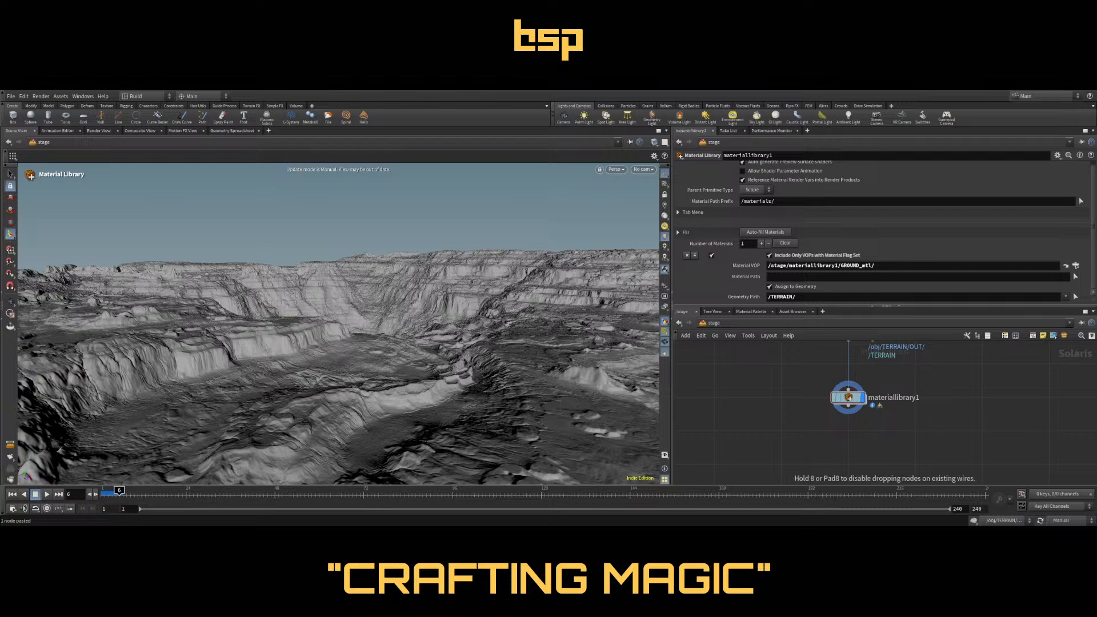
left_click(848, 463)
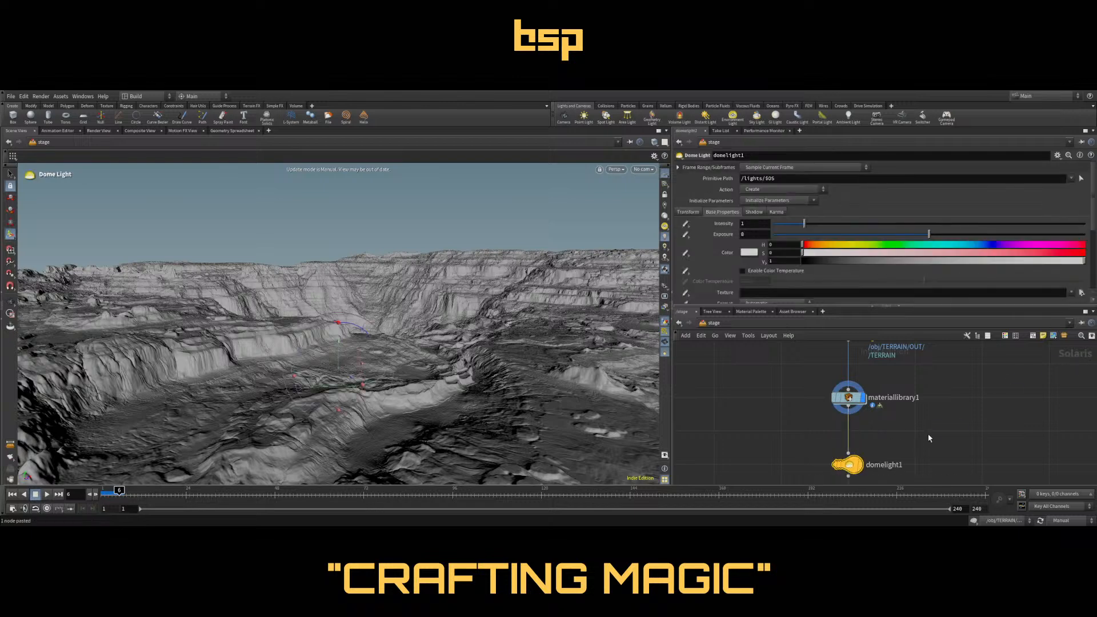
middle_click_drag(928, 436, 902, 409)
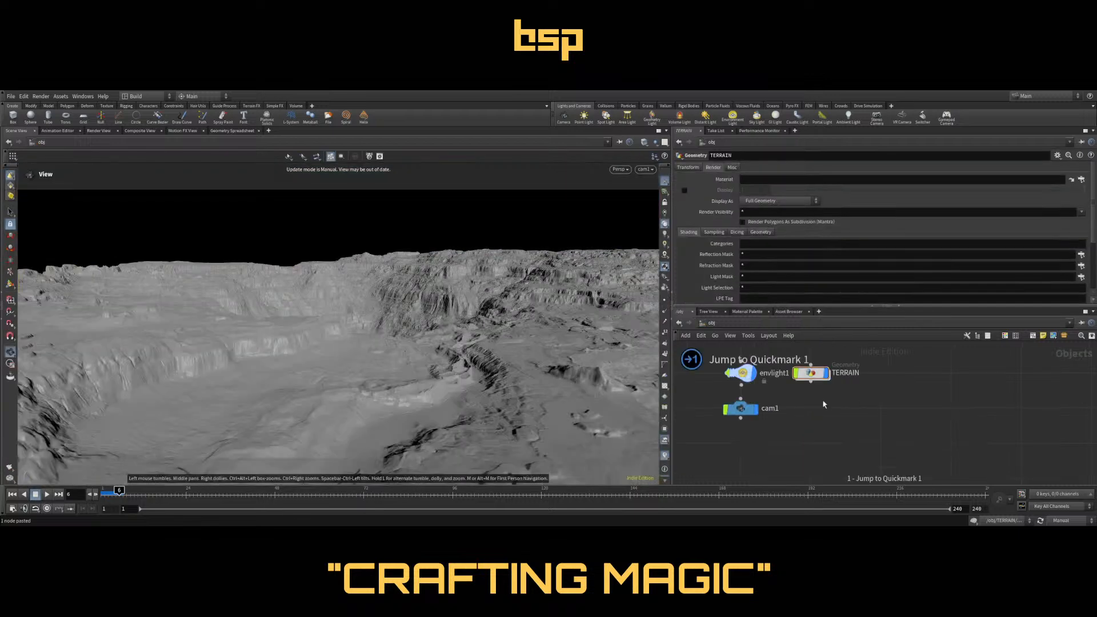
Copy the quarry HDR file path from the Environment Map of envlight1 in the object network
left_click(741, 373)
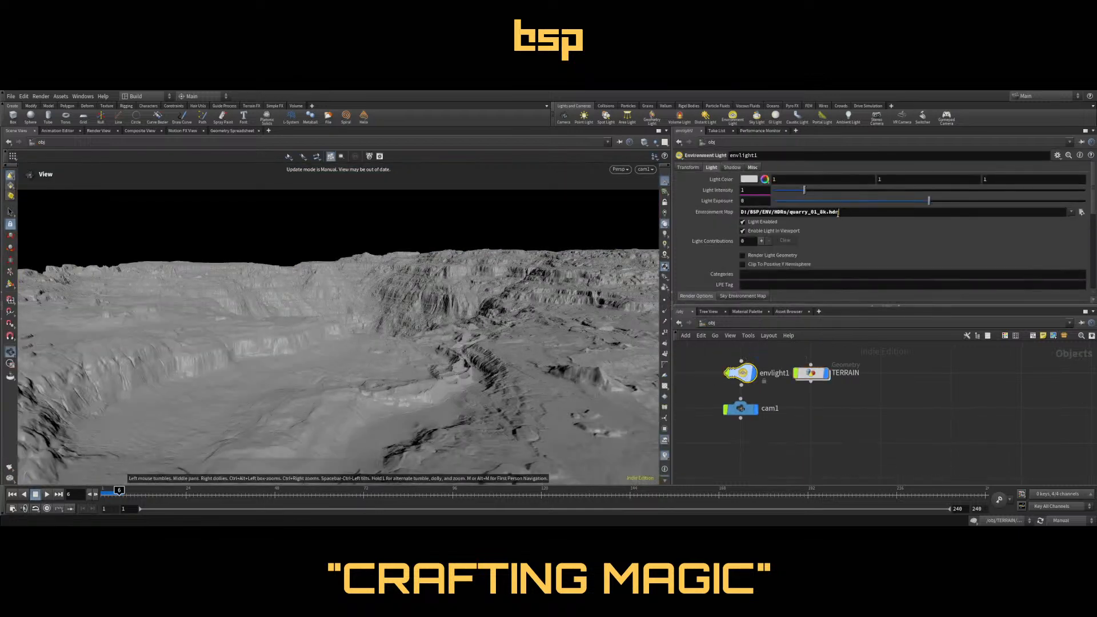
left_click_drag(838, 212, 712, 217)
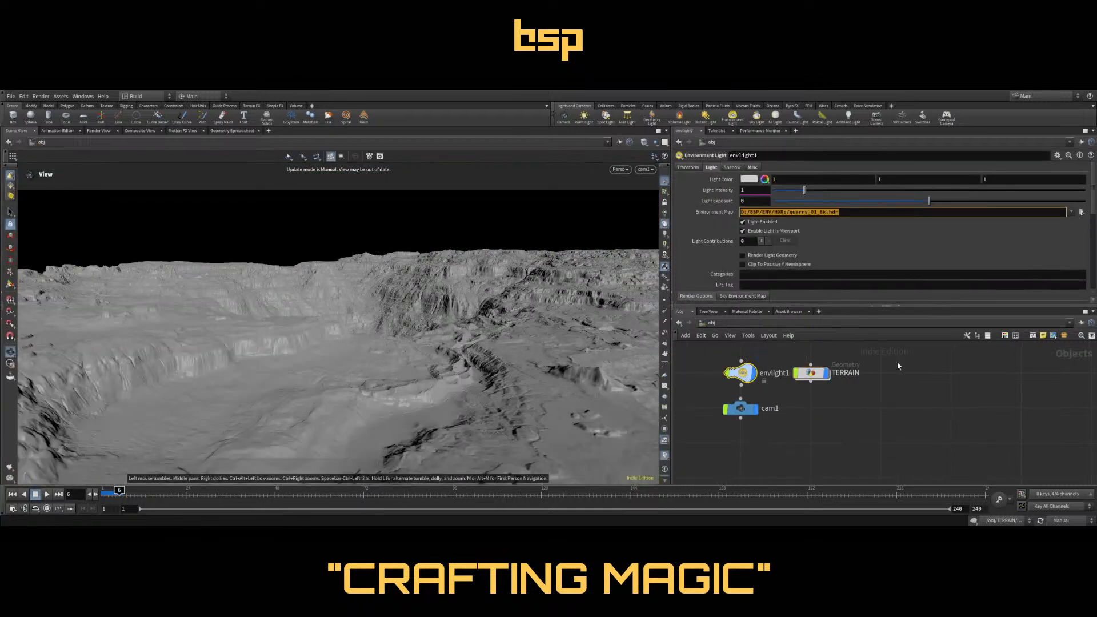
key("BackSpace")
left_click(924, 398)
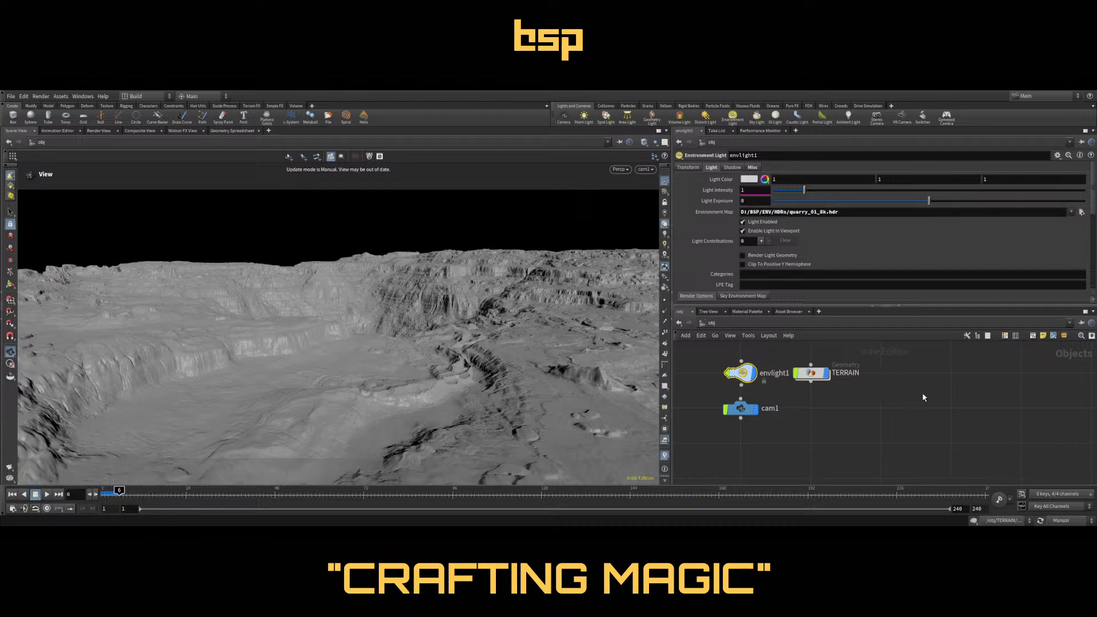
Back in the stage network, set the domelight1 texture to D:/BSP/ENV/HDRs/quarry_01_8k.hdr
key("4")
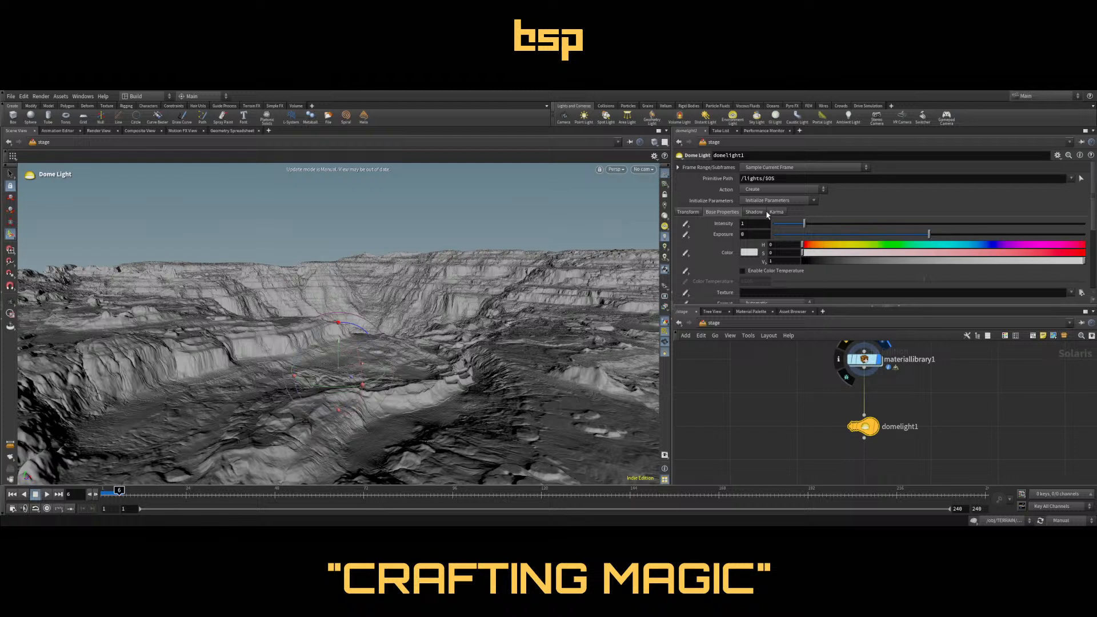
scroll(760, 229, "down", 3)
left_click(753, 248)
key("ctrl+v")
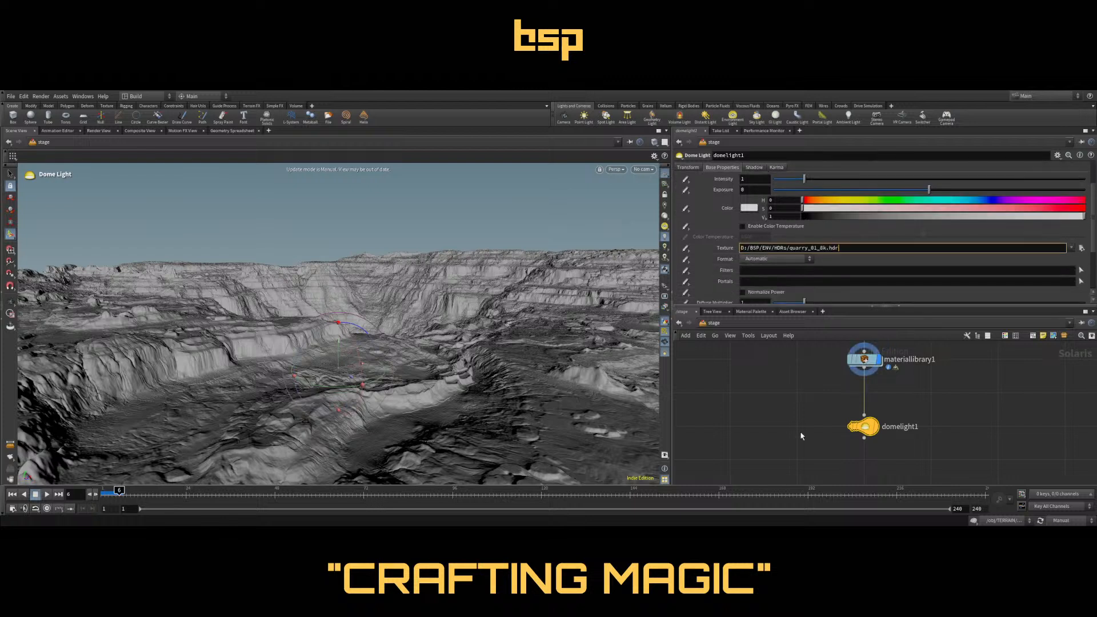
middle_click_drag(792, 394, 770, 437)
scroll(724, 229, "up", 3)
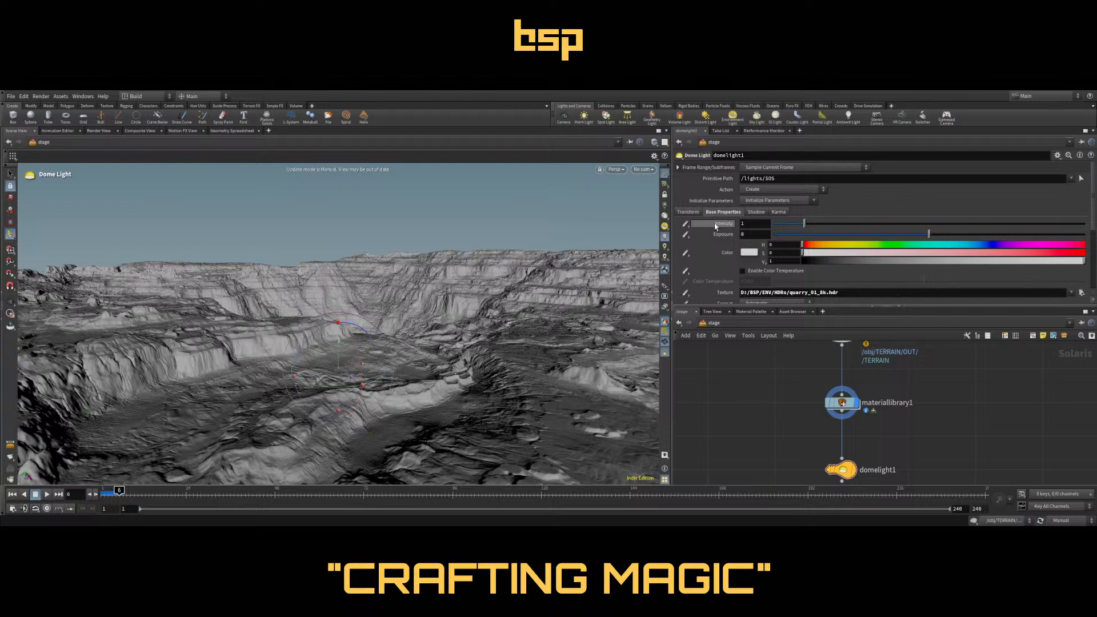
middle_click_drag(793, 409, 744, 375)
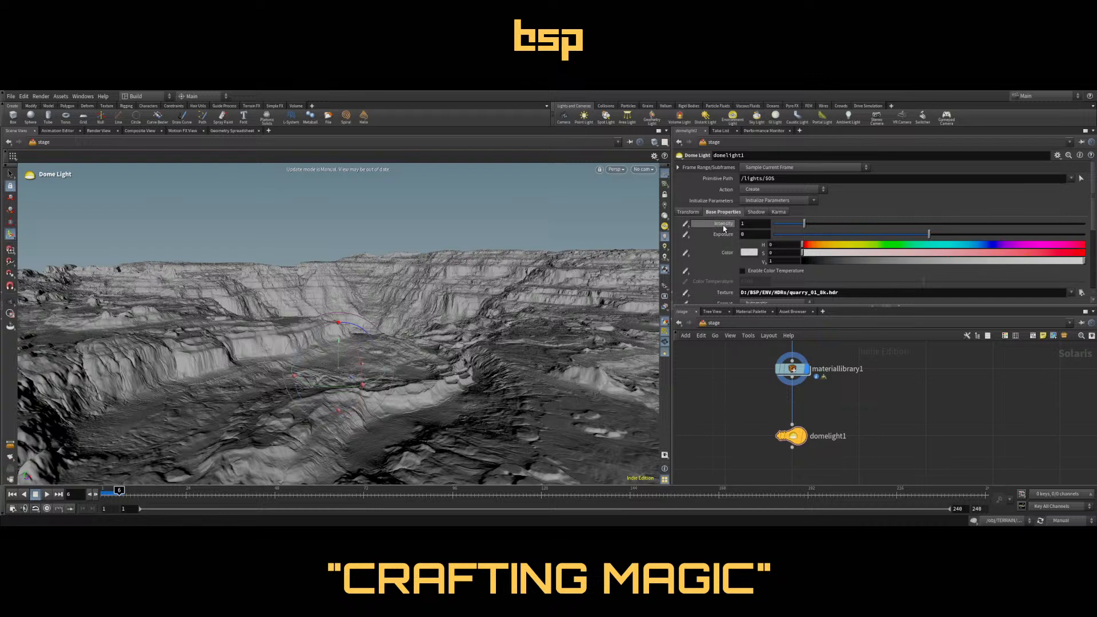
left_click(754, 226)
double_click(753, 225)
key("Return")
double_click(750, 224)
left_click(754, 223)
Append a Scene Import node for cameras after domelight1 and make it the displayed node
middle_click_drag(881, 407, 883, 383)
left_click(806, 412)
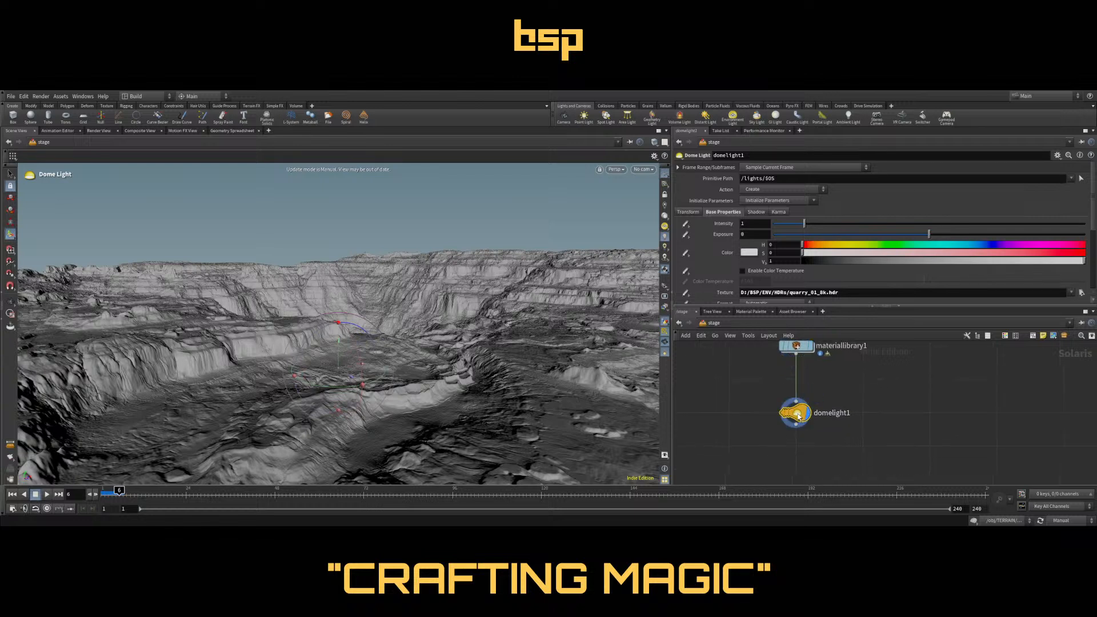
middle_click_drag(859, 435, 860, 406)
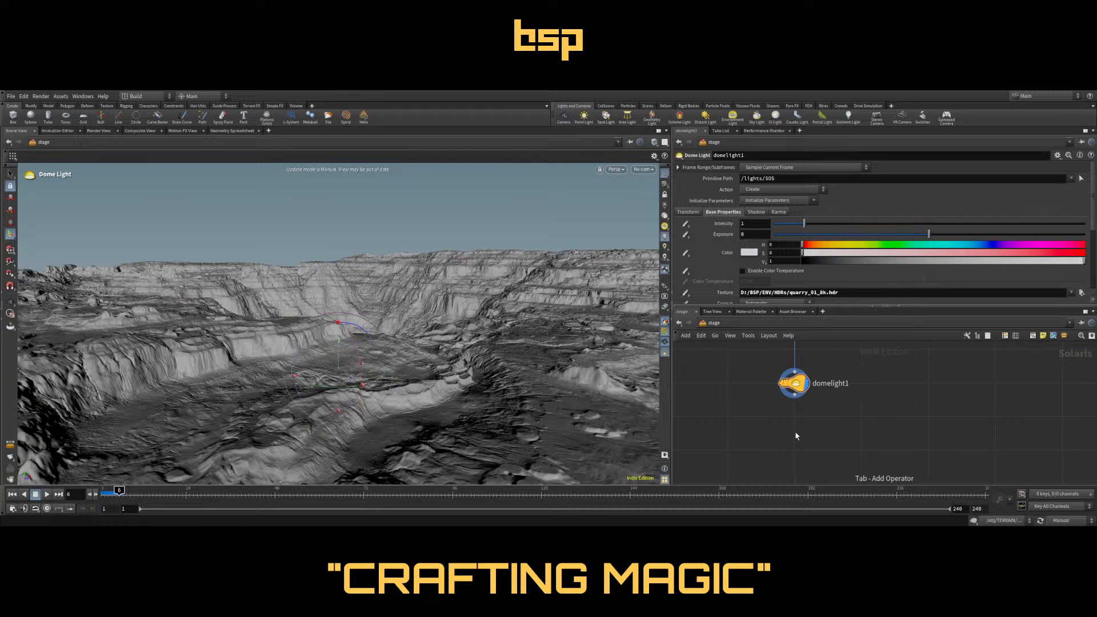
key("Return")
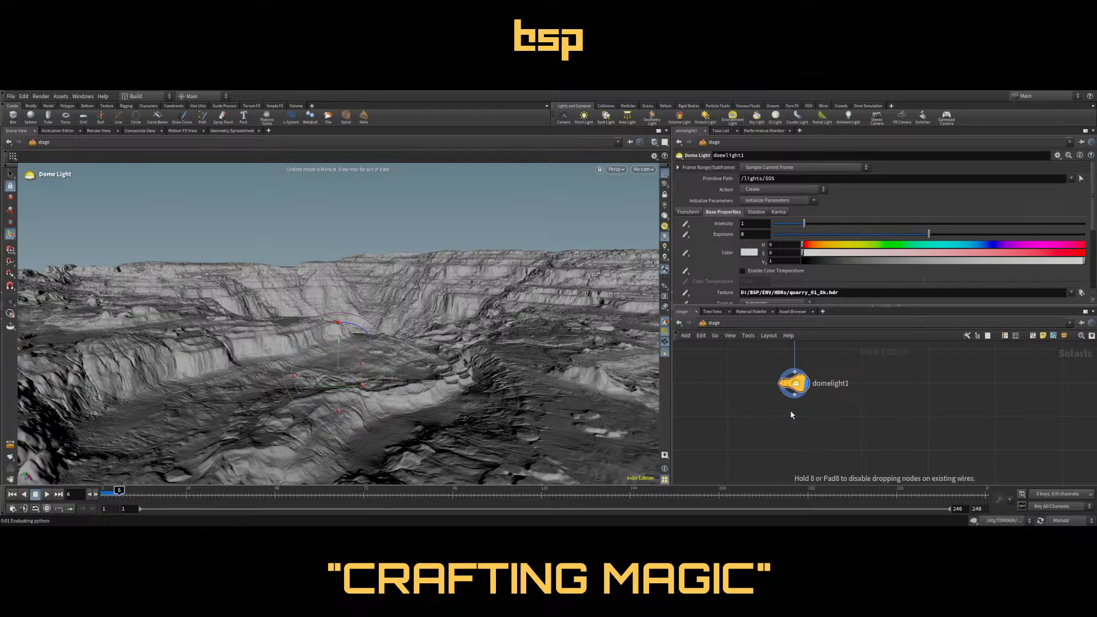
left_click(793, 415)
left_click_drag(794, 395, 794, 441)
middle_click_drag(841, 438, 827, 407)
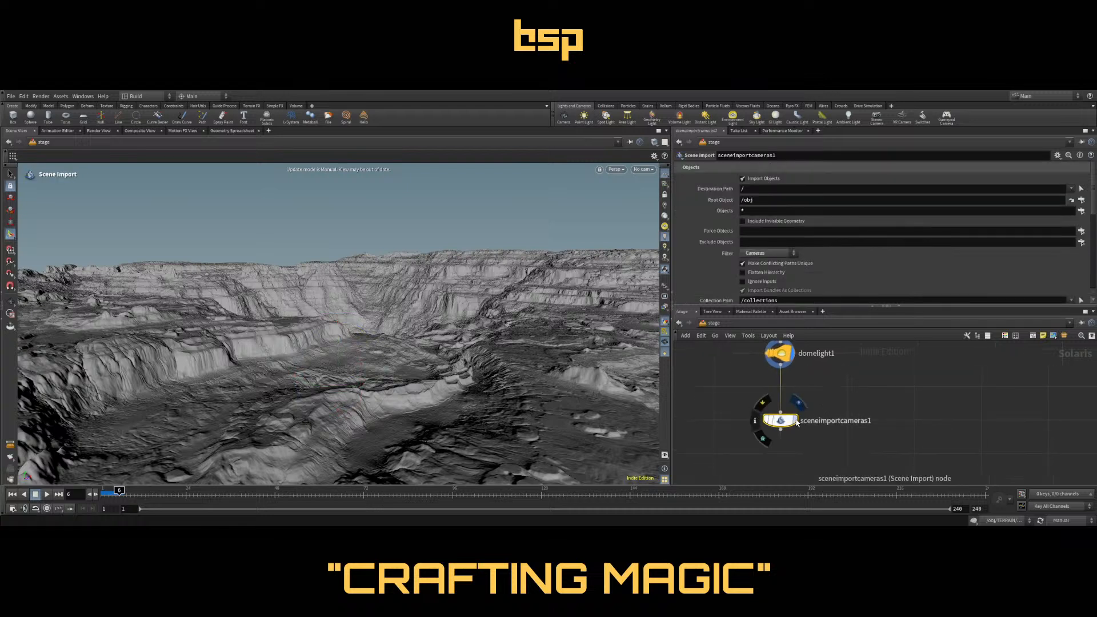
left_click(796, 421)
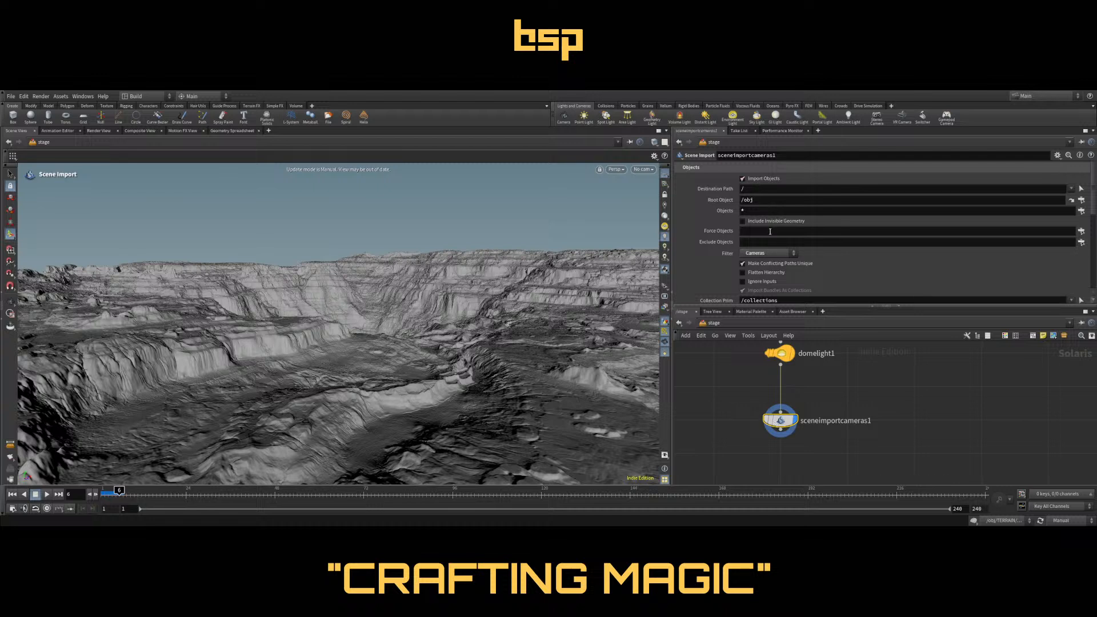
Set the update mode to Auto Update and look through cam1 in the viewport
left_click(1076, 520)
left_click(1071, 498)
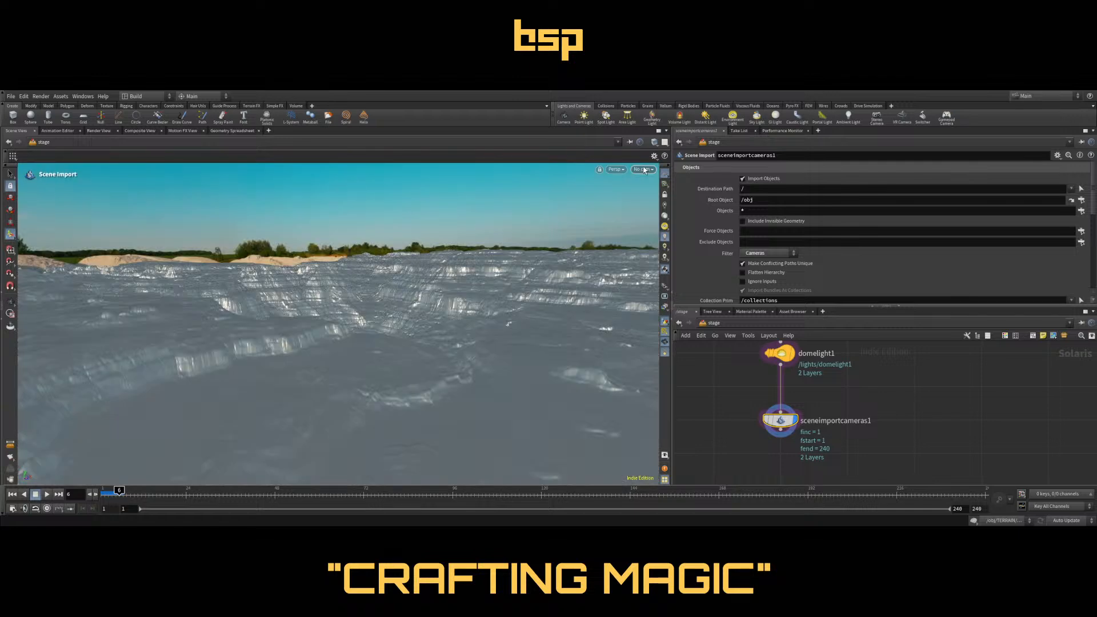
left_click(651, 184)
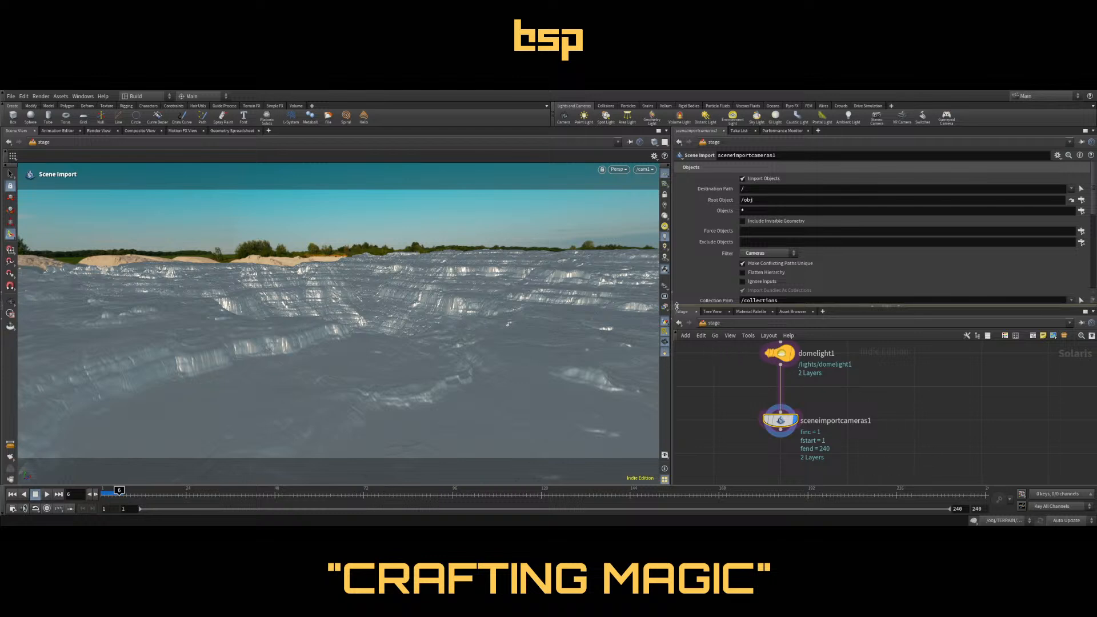
Check the transform of envlight1 in the object network, and bring up the transform settings of domelight1 in the stage network
key("1")
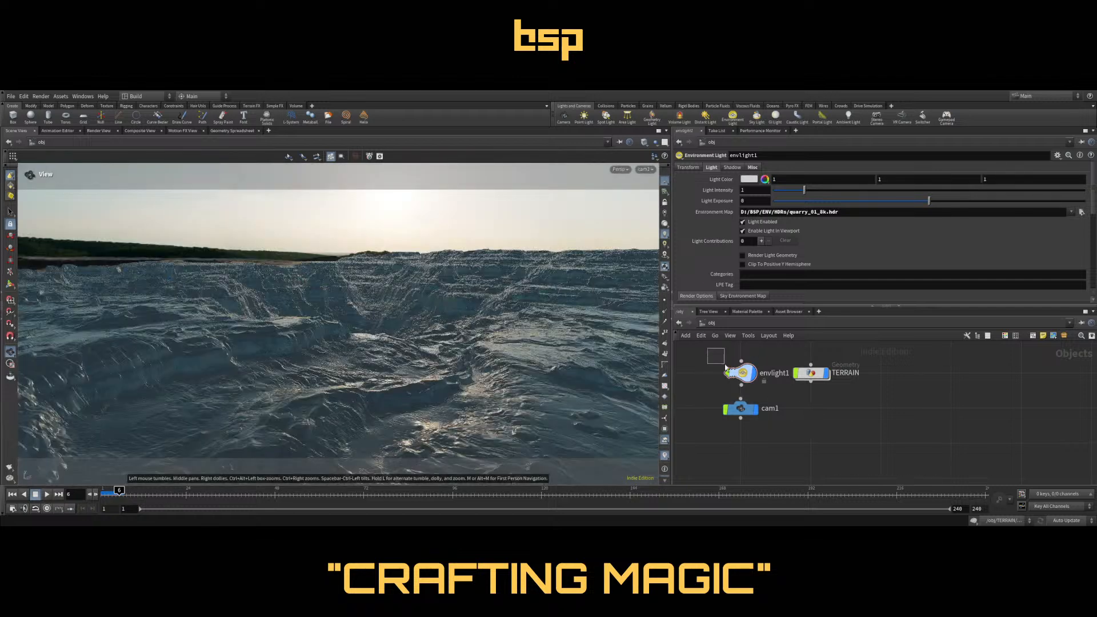
left_click(742, 373)
left_click(688, 168)
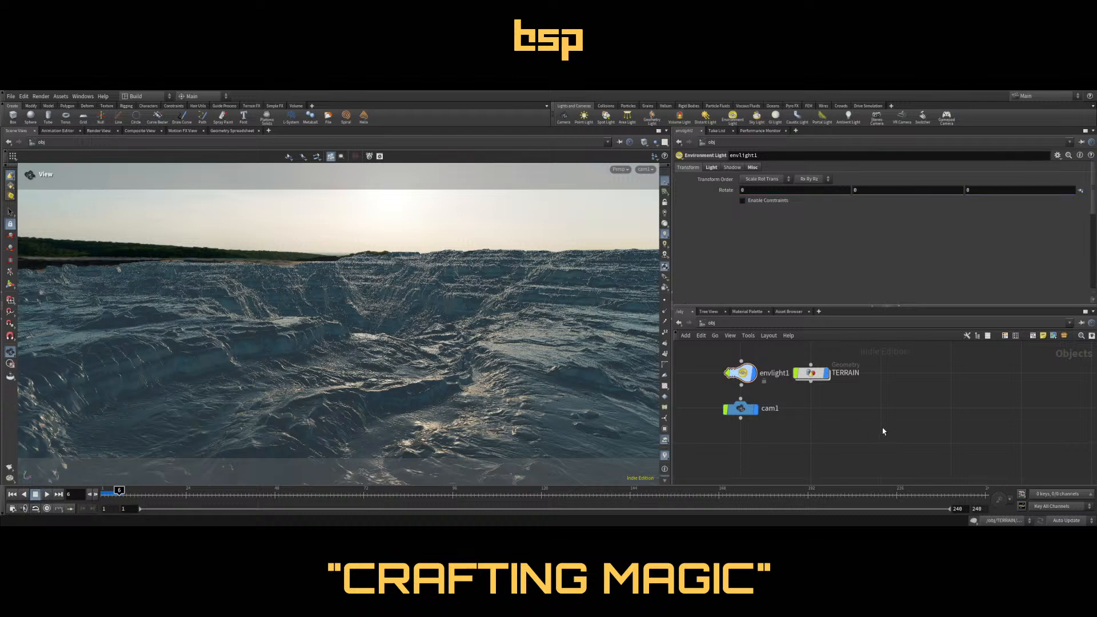
key("4")
middle_click_drag(808, 418, 784, 330)
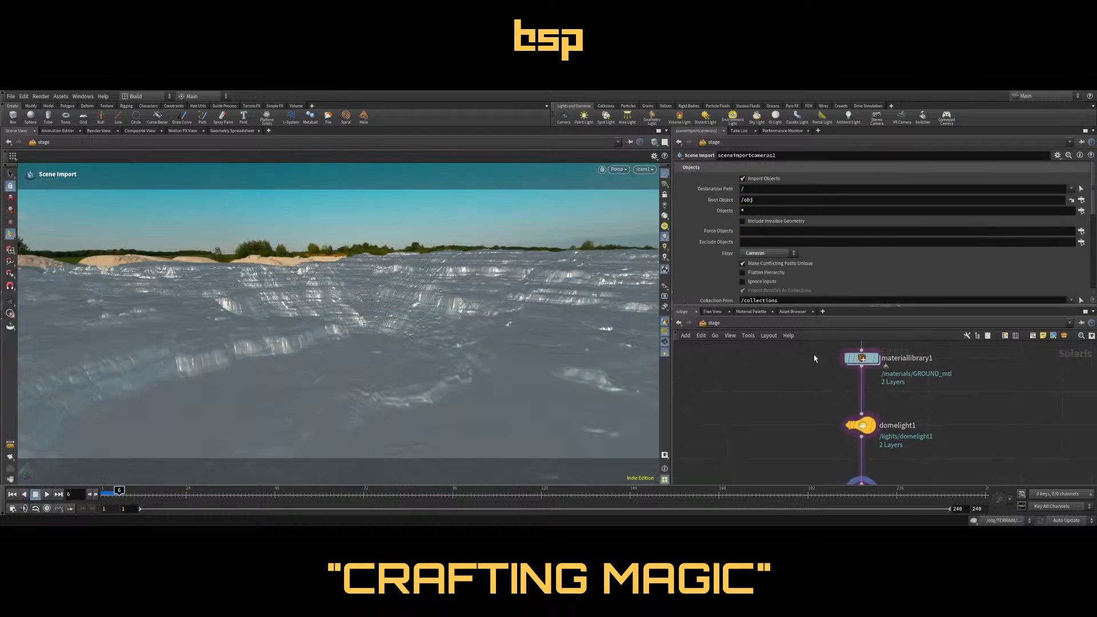
left_click(860, 425)
scroll(737, 215, "up", 1)
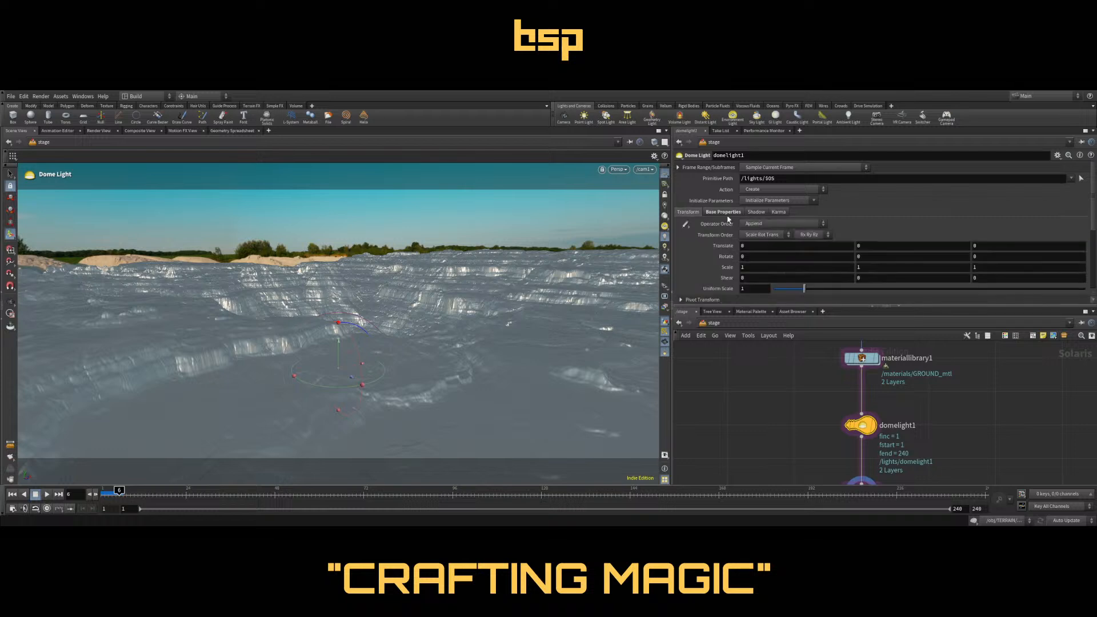
Try Y rotations of 90 and -90 degrees on domelight1
left_click(880, 257)
type("90")
key("Return")
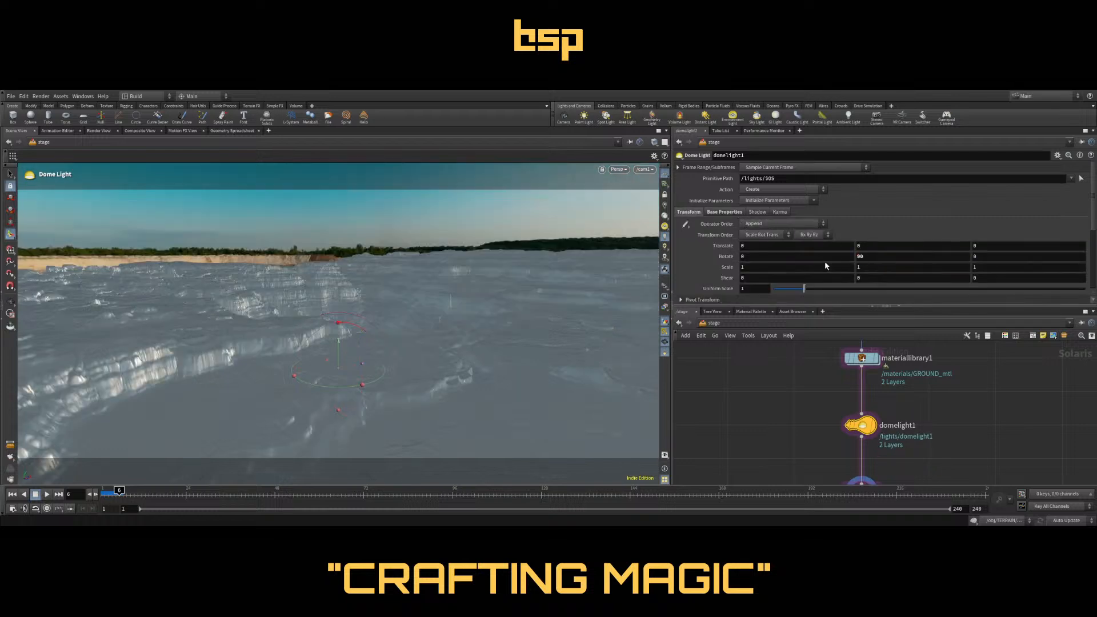
left_click(858, 256)
type("-")
key("Return")
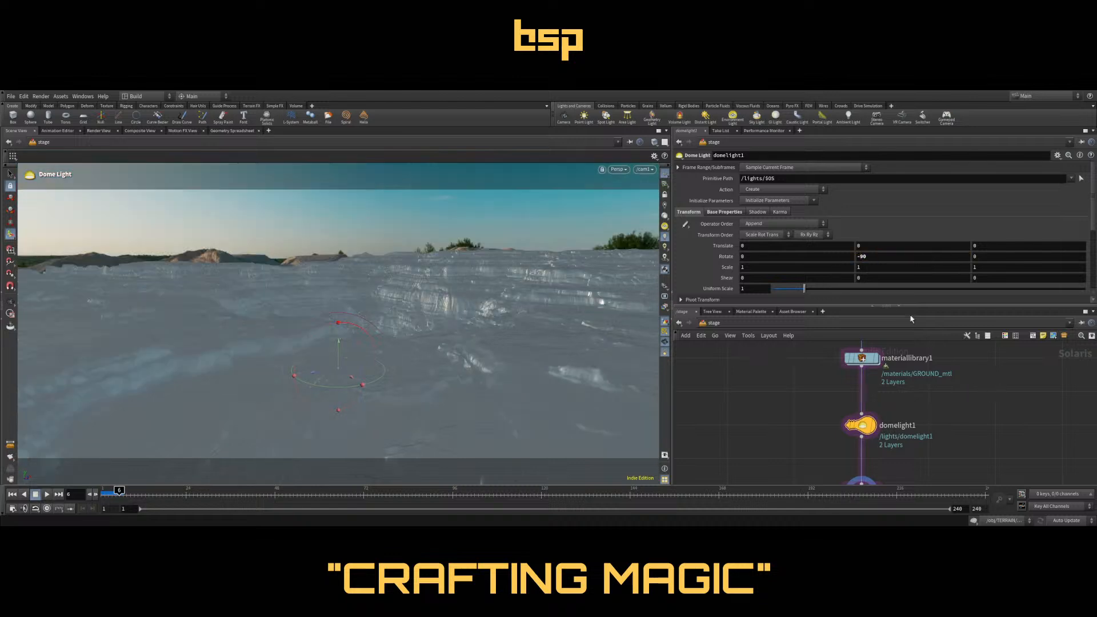
Set the Y rotation of domelight1 to 180 degrees
left_click_drag(876, 261, 845, 257)
type("180")
key("Return")
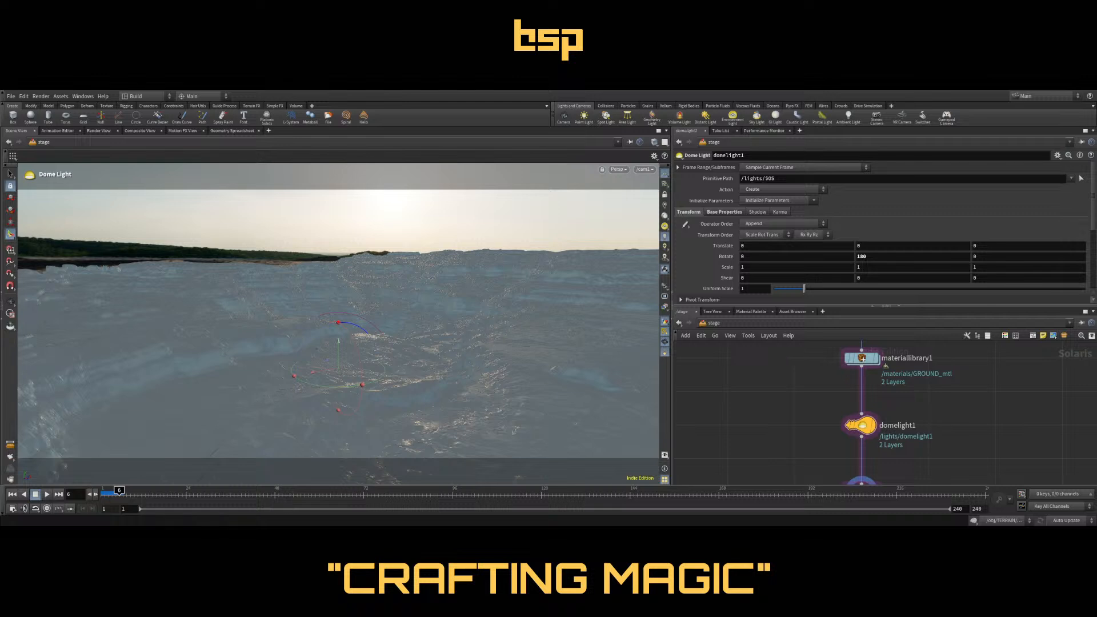
Enlarge the network area, add the Karma render settings and USD render nodes, and wire sceneimportcameras1 into karmarendersettings
left_click_drag(855, 306, 854, 254)
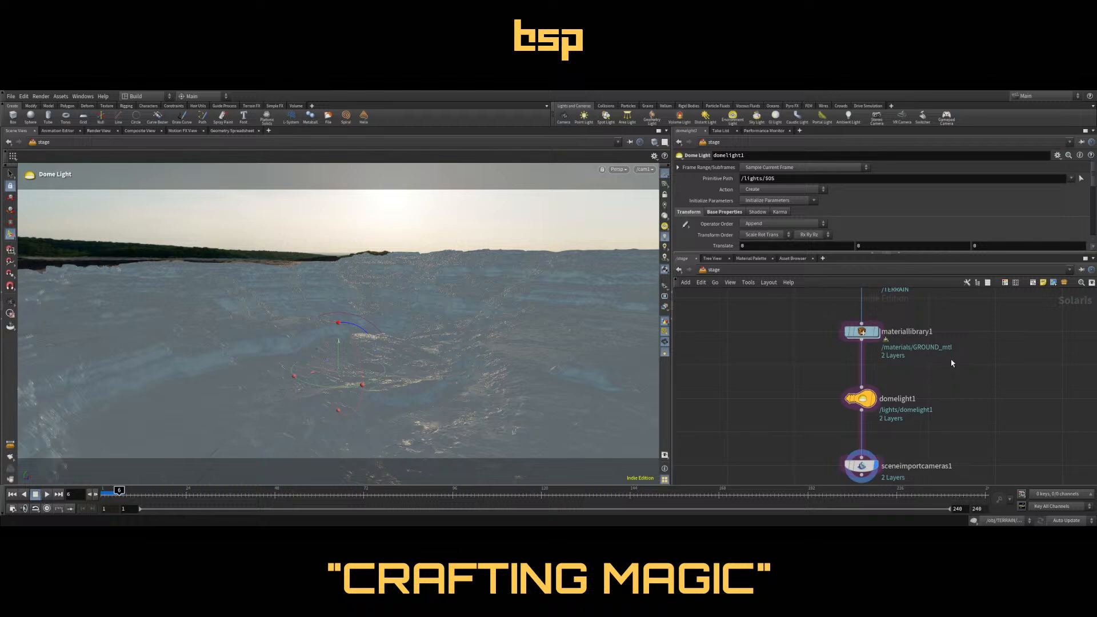
middle_click_drag(964, 429, 927, 359)
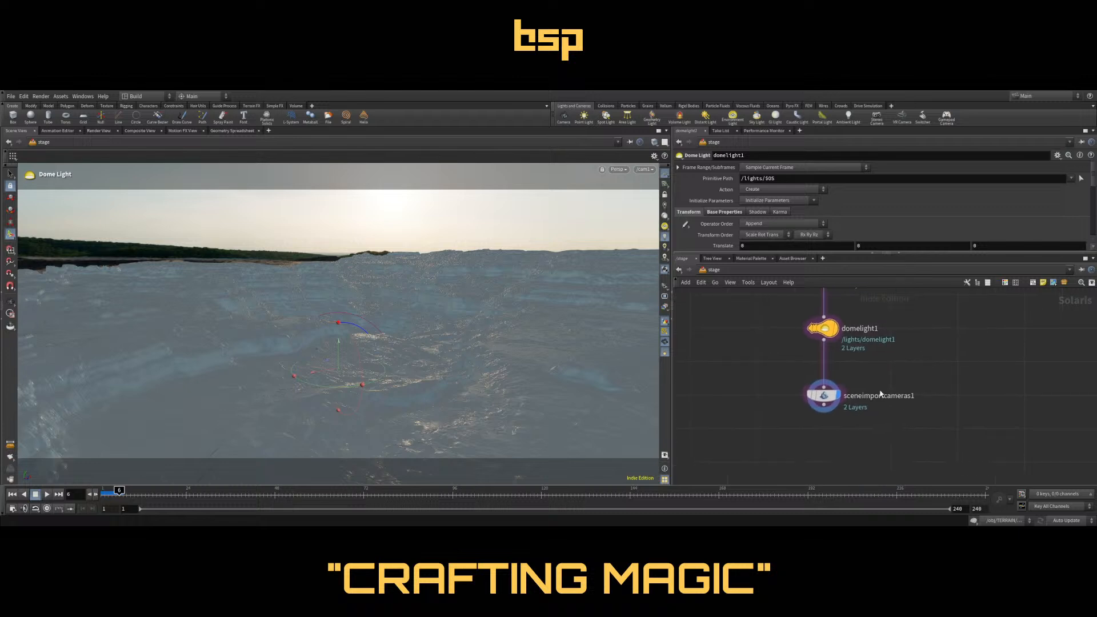
left_click(823, 401)
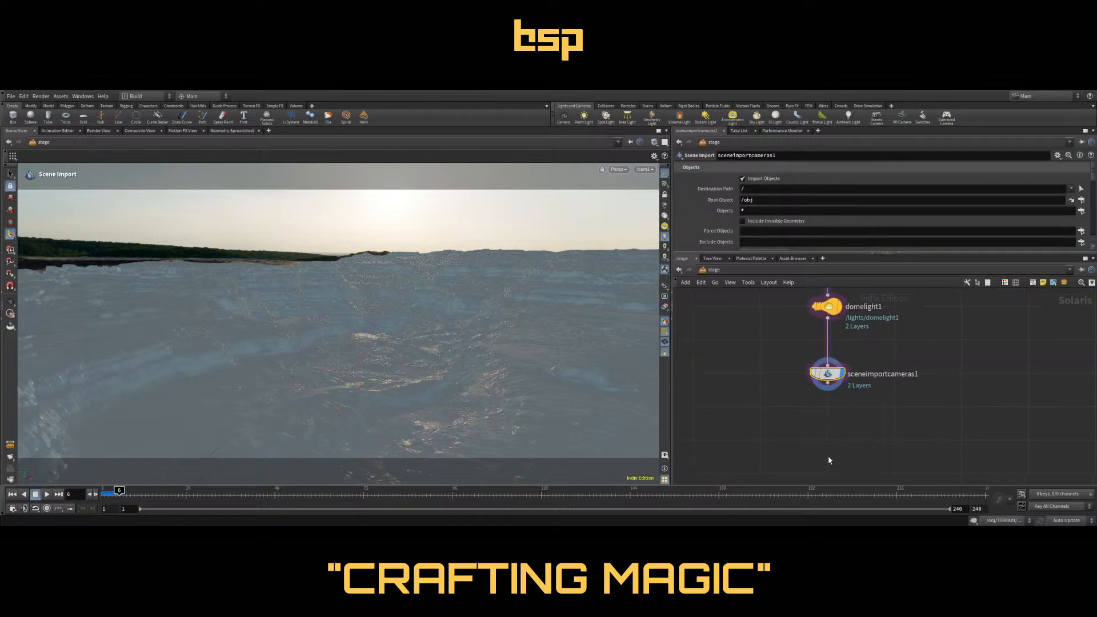
middle_click_drag(824, 477, 828, 455)
key("Return")
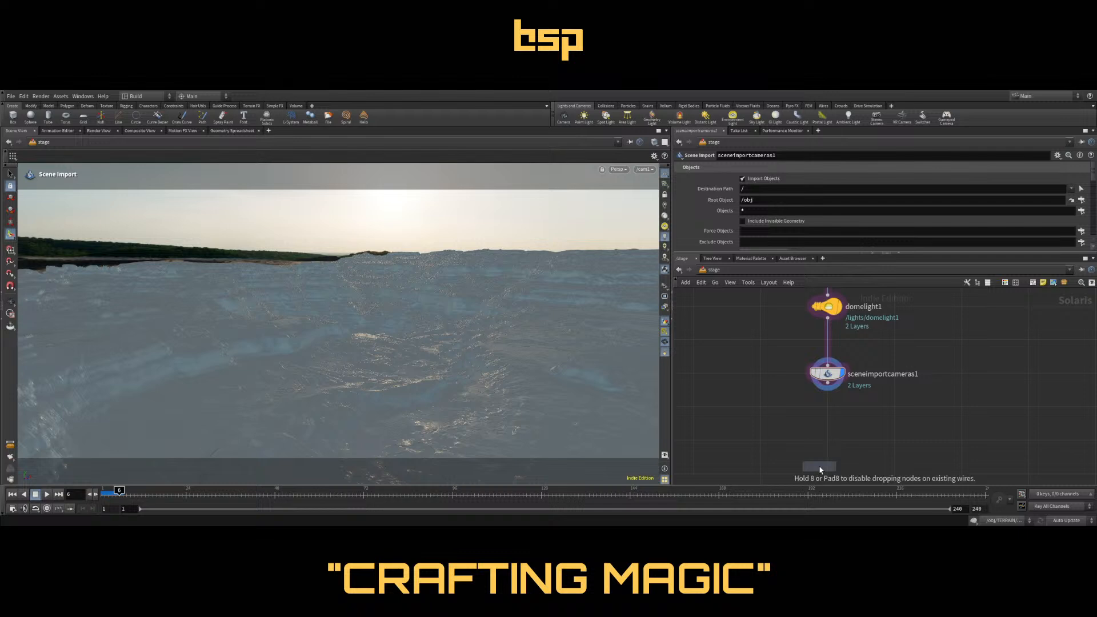
left_click(828, 442)
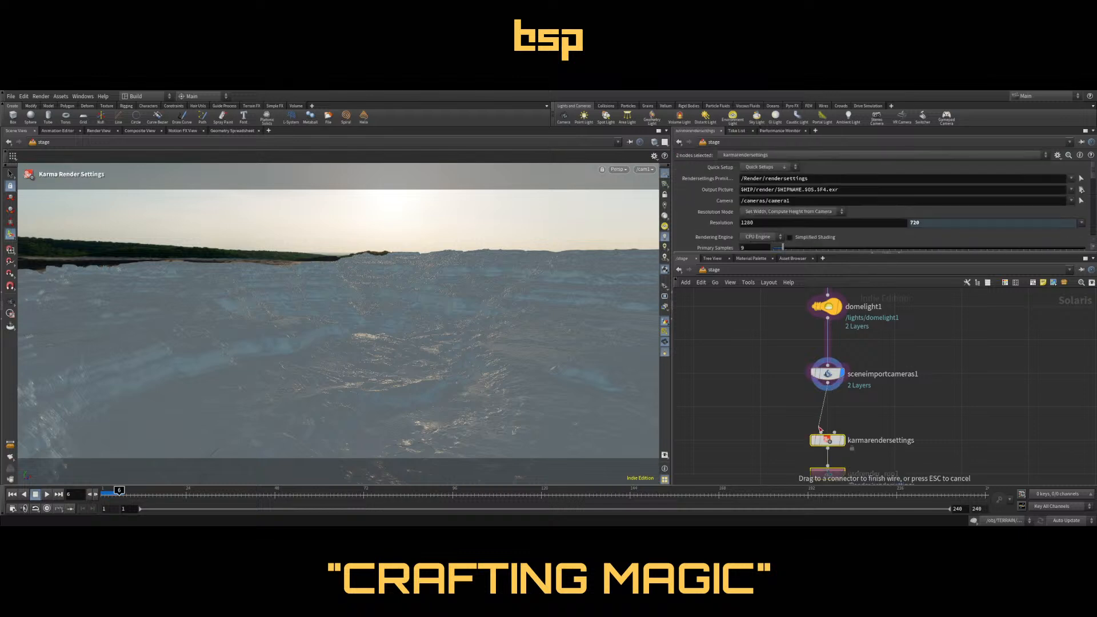
left_click(828, 383)
left_click(821, 432)
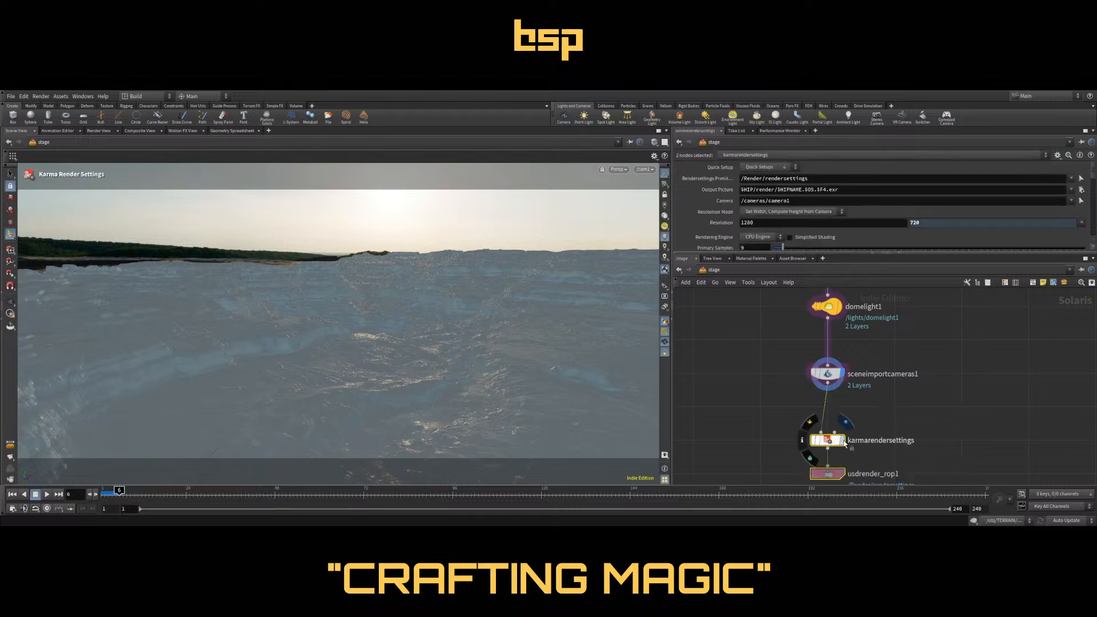
Make karmarendersettings the displayed node, select it, and move usdrender_rop1 farther below it
left_click(841, 439)
left_click(829, 441)
middle_click_drag(916, 444, 915, 393)
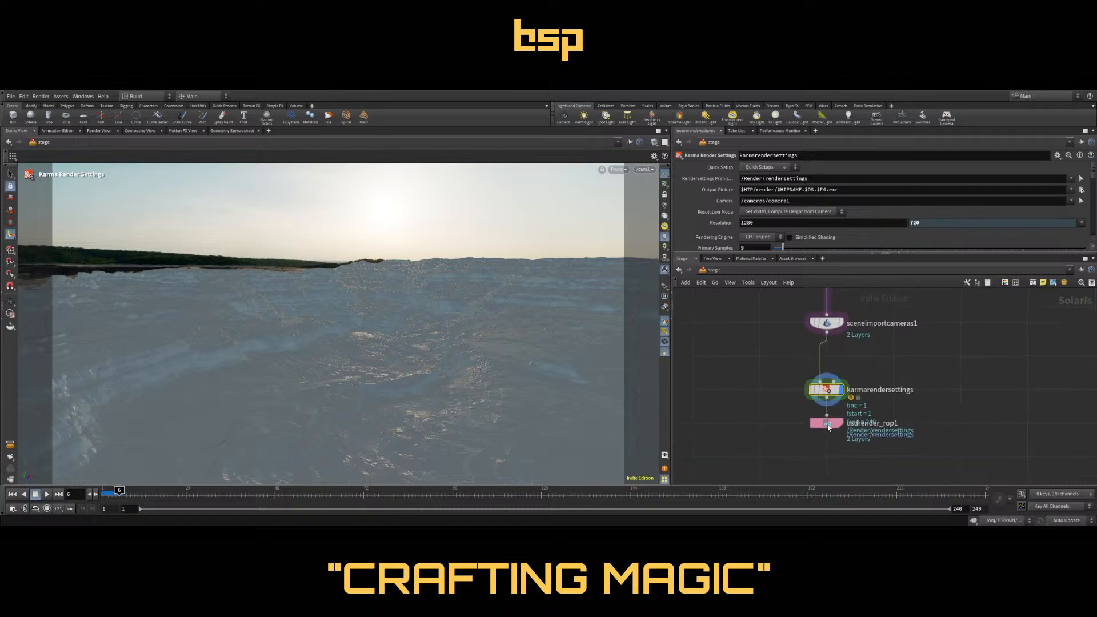
left_click_drag(828, 425, 828, 464)
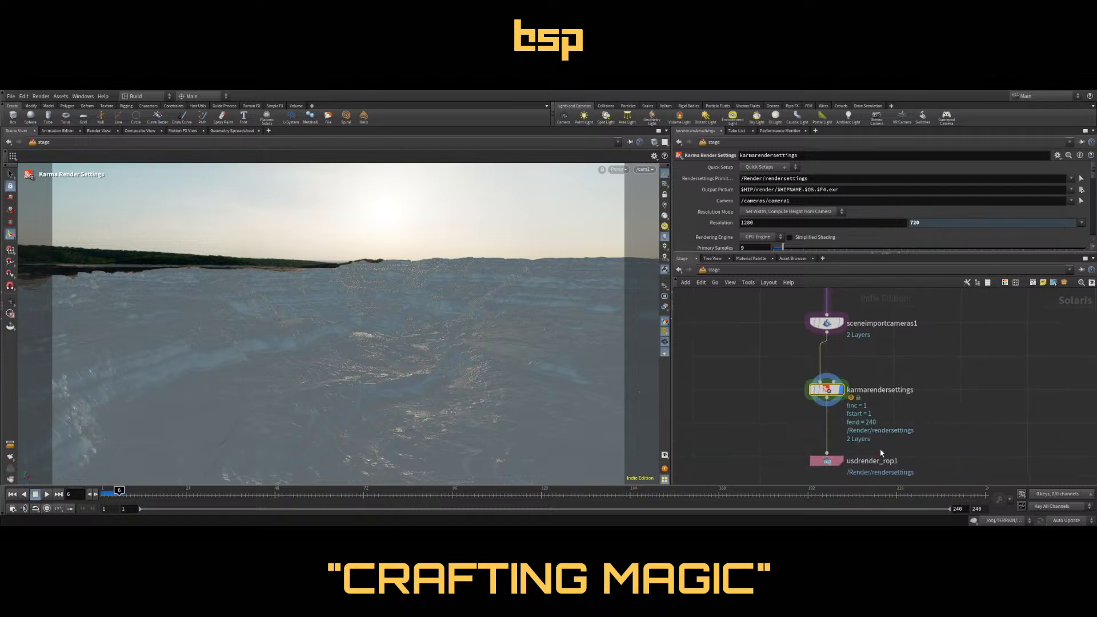
middle_click_drag(881, 453, 874, 427)
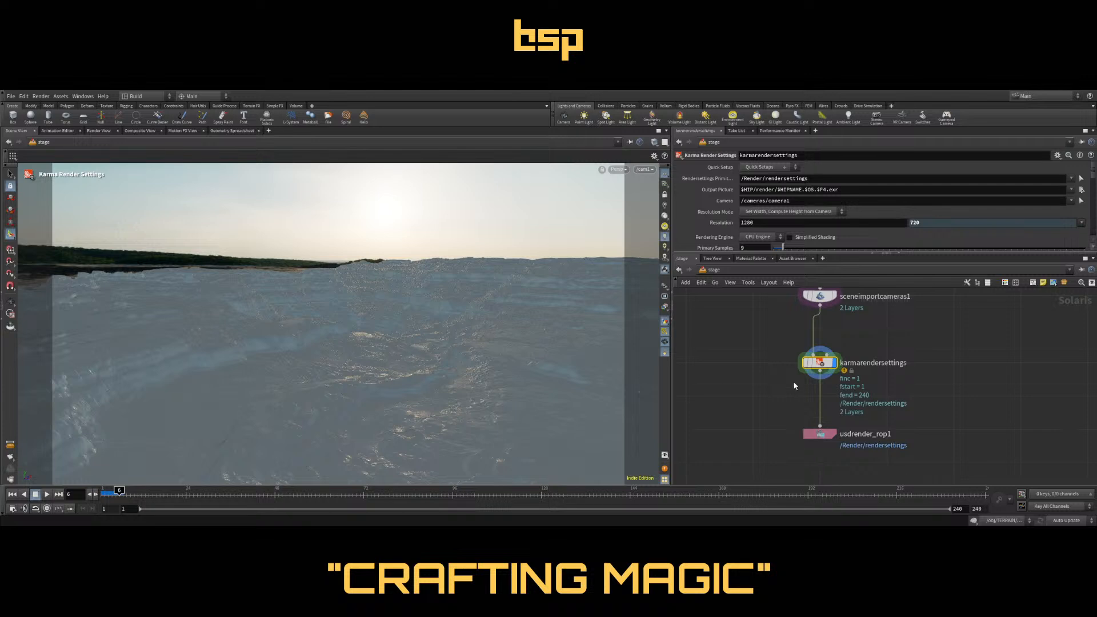
Show the expression behind the Resolution height of karmarendersettings
mouse_move(794, 362)
middle_click_drag(867, 341, 865, 378)
left_click(729, 224)
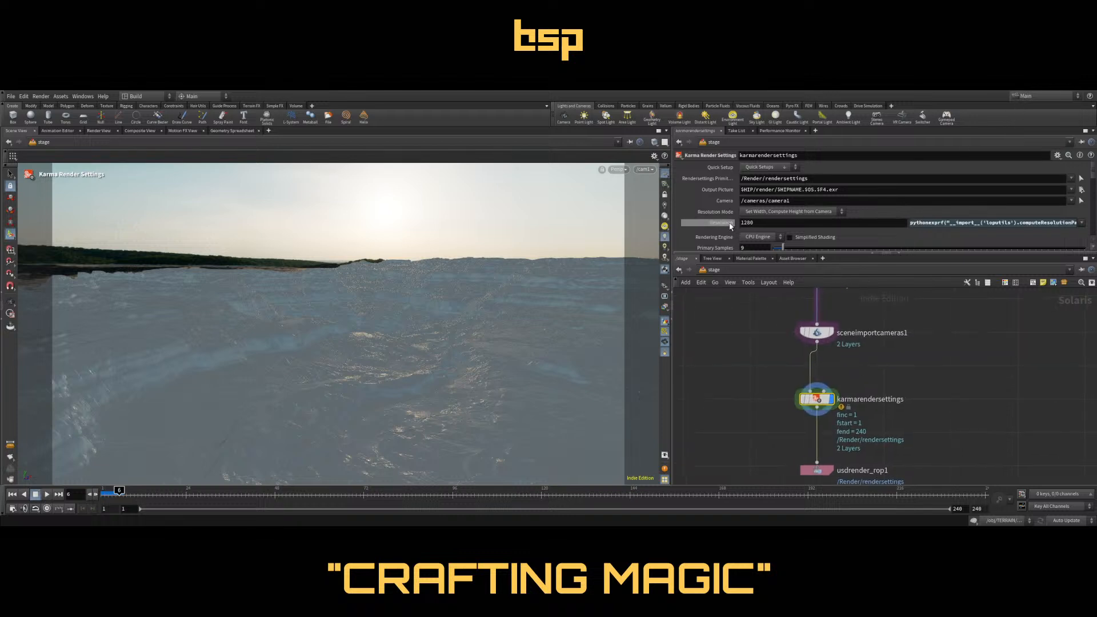
Move sceneimportcameras1 aside and add a Camera node beside it, fed by domelight1
left_click(819, 335)
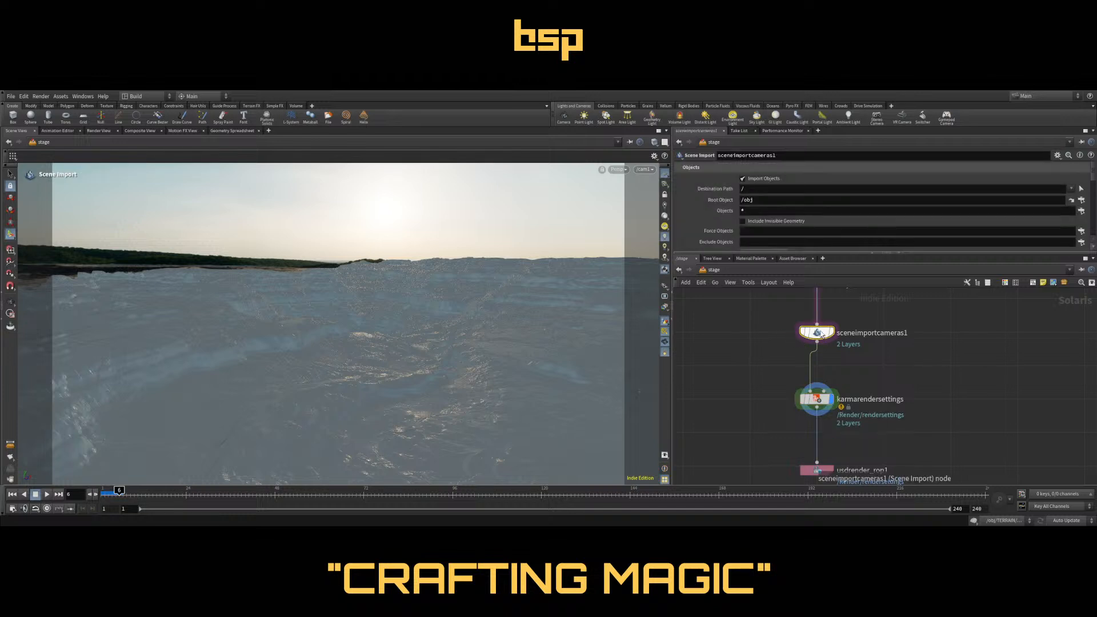
left_click_drag(821, 332, 770, 332)
middle_click_drag(839, 325, 829, 358)
key("c")
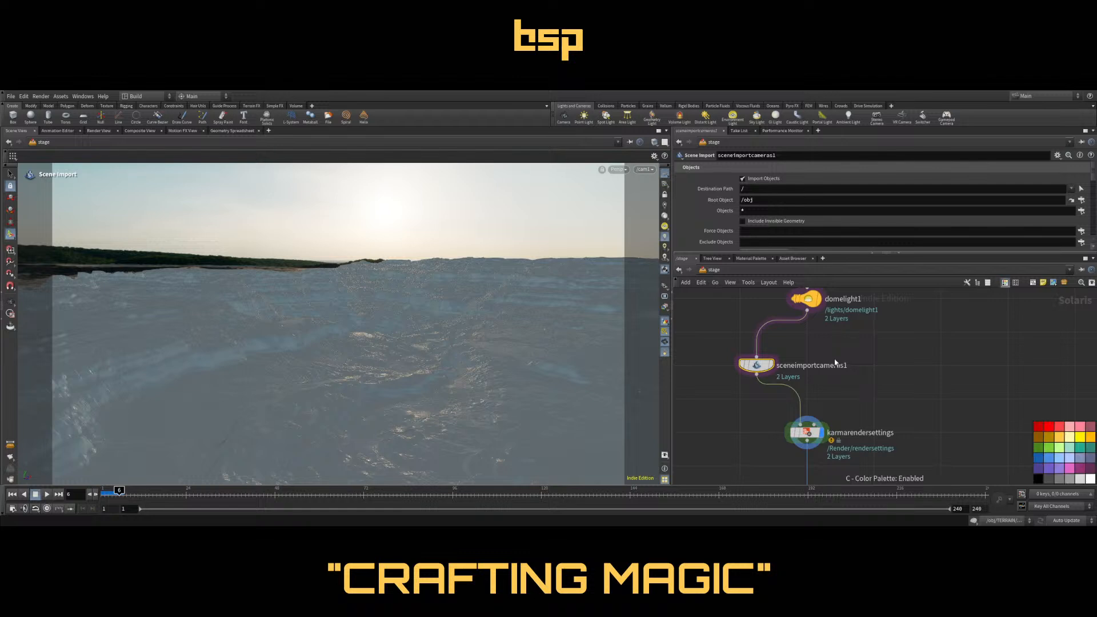
key("Tab")
left_click(948, 259)
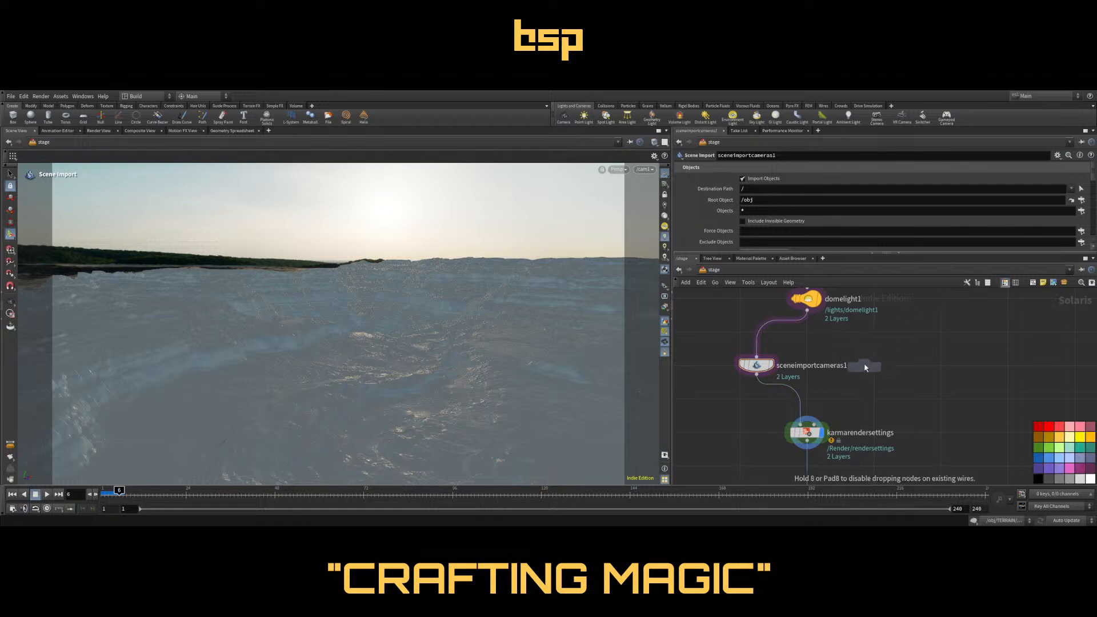
left_click(865, 367)
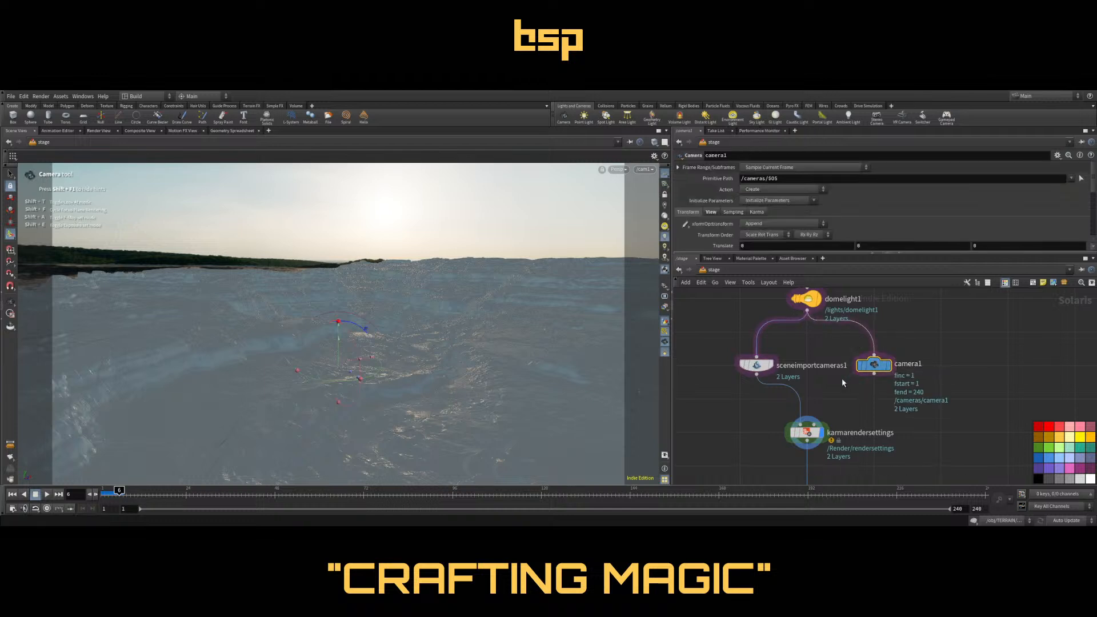
Rename the new camera node MAIN and wire it into karmarendersettings in place of sceneimportcameras1, with MAIN displayed
double_click(892, 368)
type("MAIN")
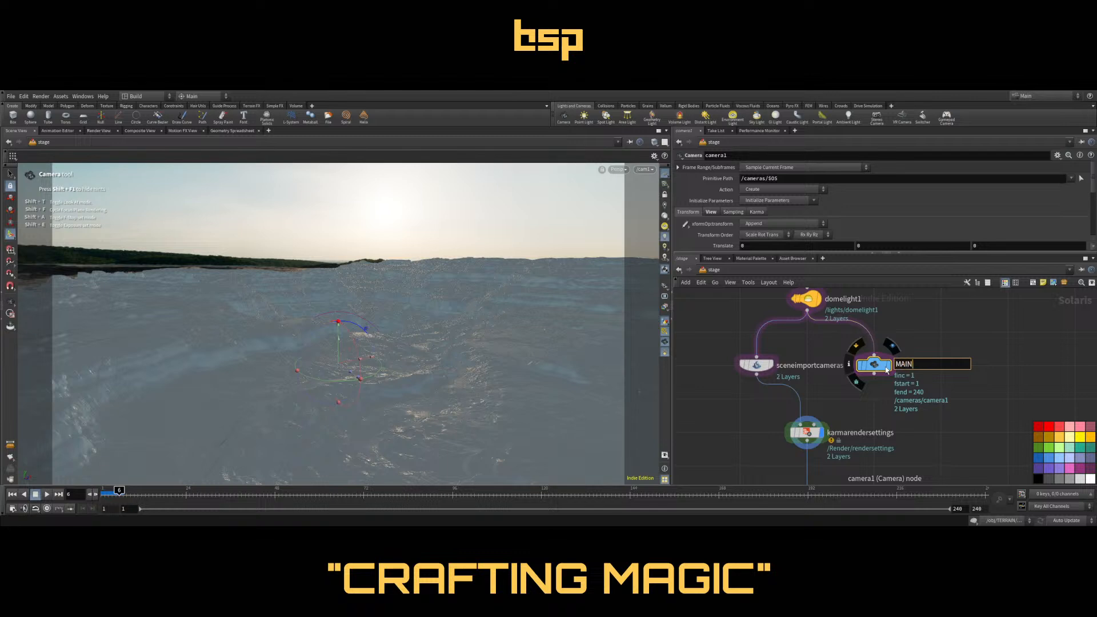
key("Return")
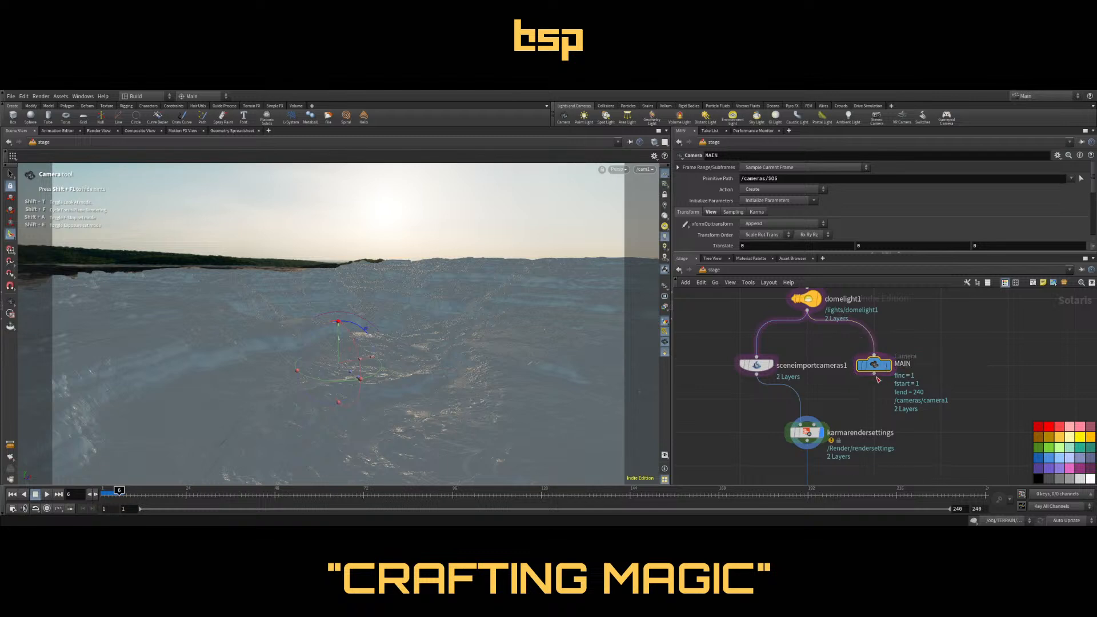
left_click_drag(874, 375, 800, 425)
left_click(892, 346)
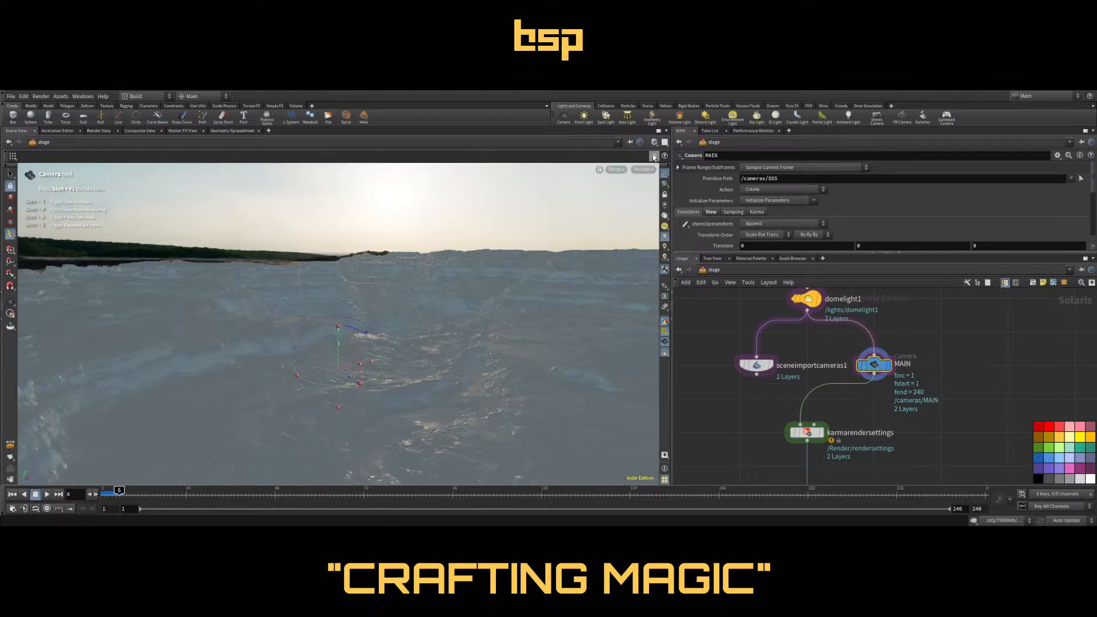
Look through the MAIN camera with the camera locked to the view, and move it over the quarry slope
left_click(642, 169)
left_click(618, 198)
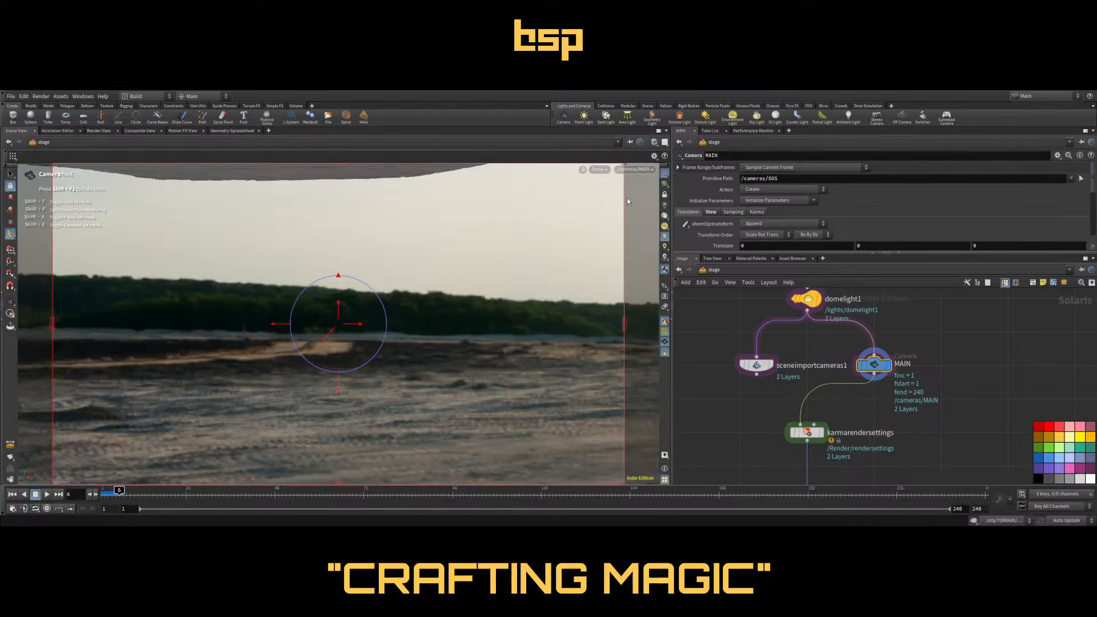
left_click(665, 194)
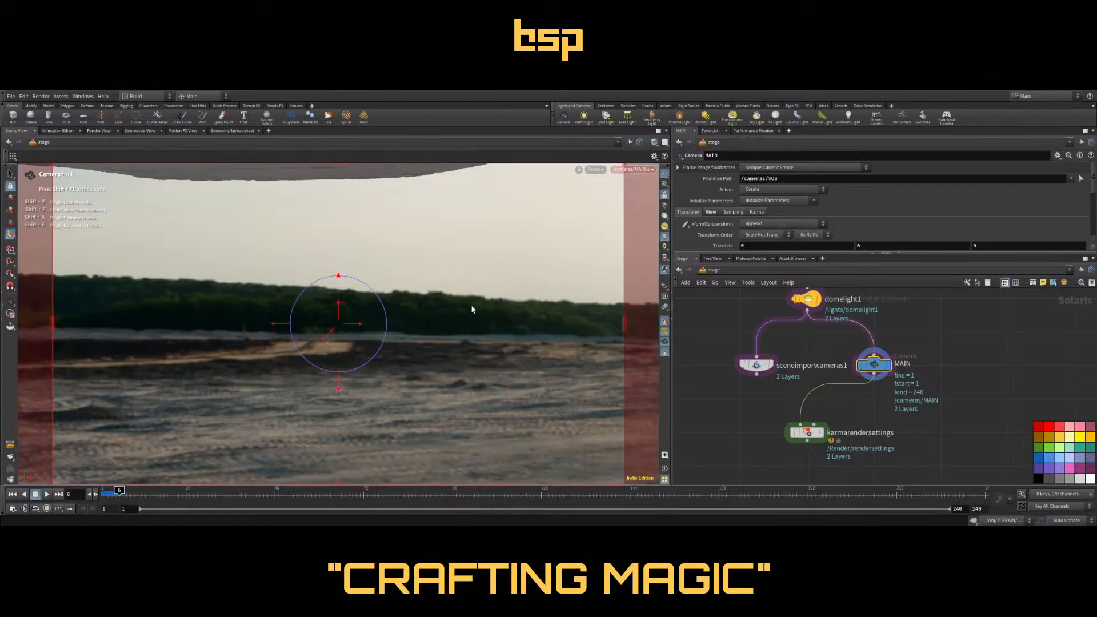
key("Escape")
left_click_drag(465, 309, 446, 364)
scroll(449, 344, "up", 12)
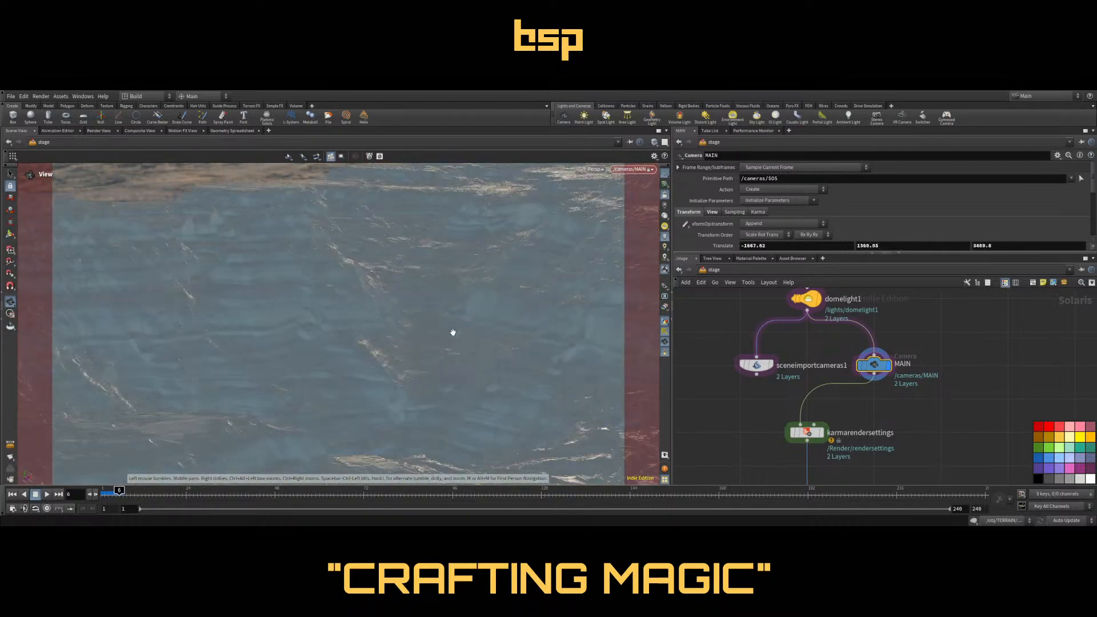
middle_click_drag(392, 344, 414, 312)
scroll(913, 193, "down", 2)
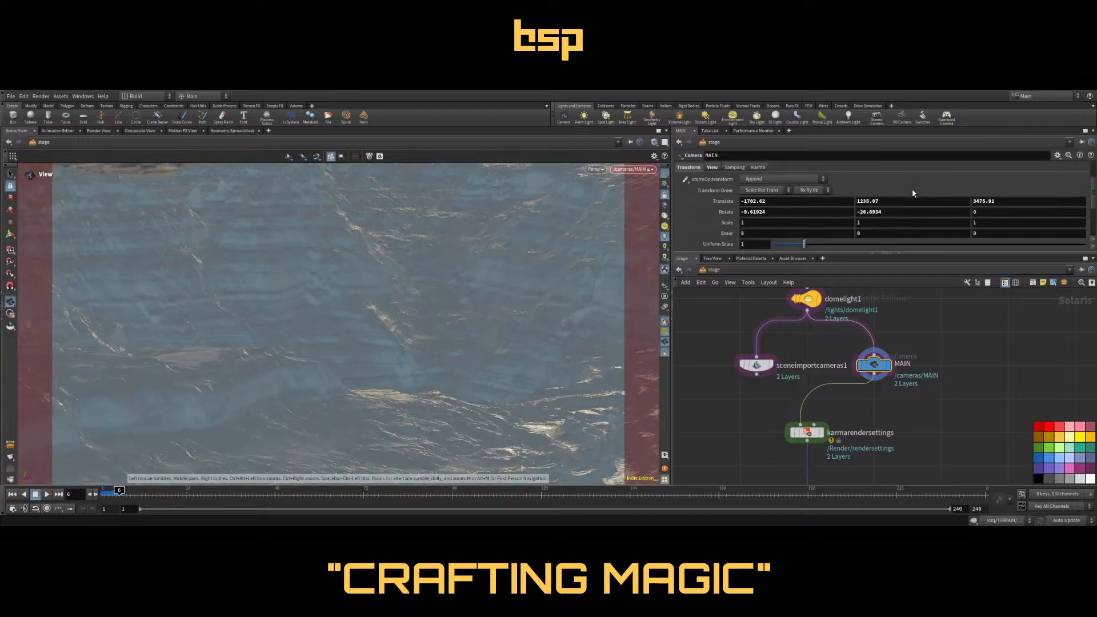
Set the MAIN camera's focal length to 35 and reframe the quarry ledges with the horizon, leaving the camera unlocked
scroll(913, 193, "up", 2)
left_click(712, 212)
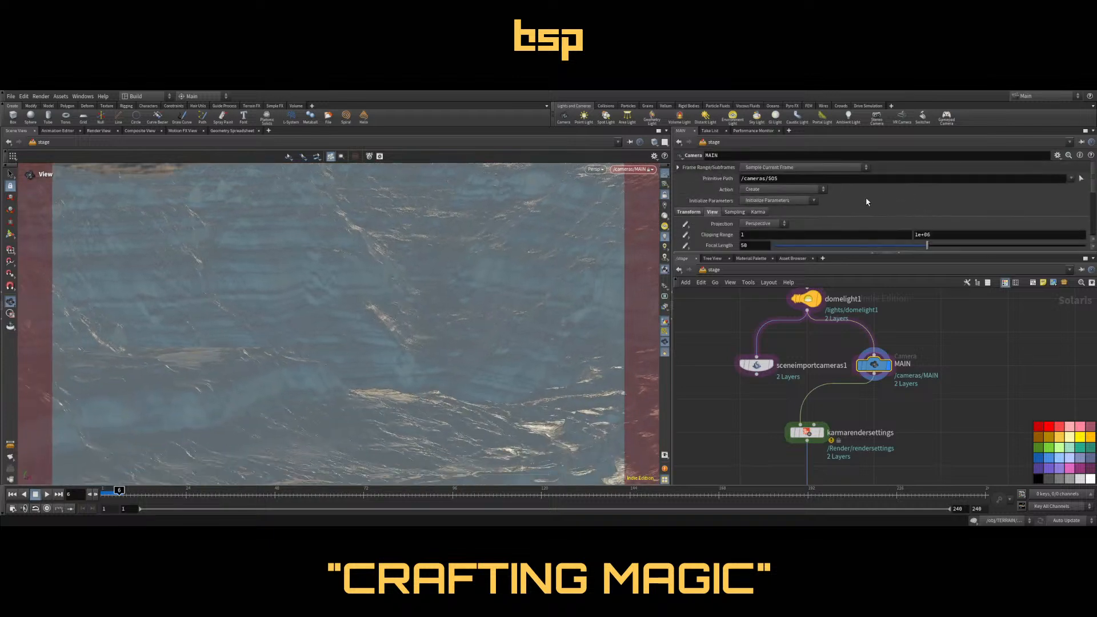
scroll(865, 197, "down", 2)
double_click(749, 201)
type("35")
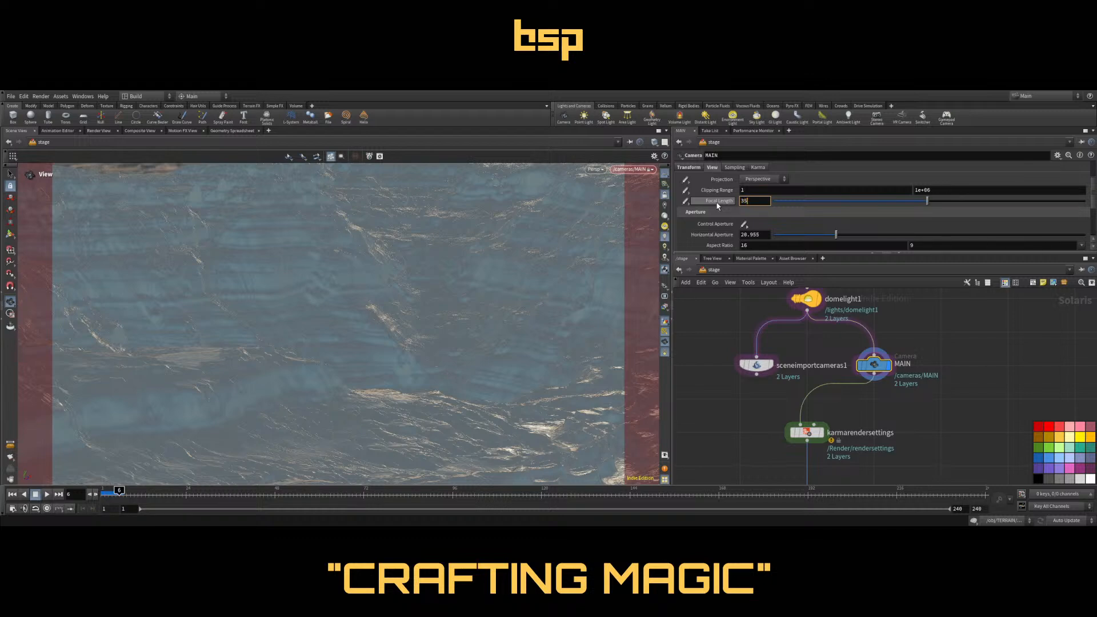
key("Return")
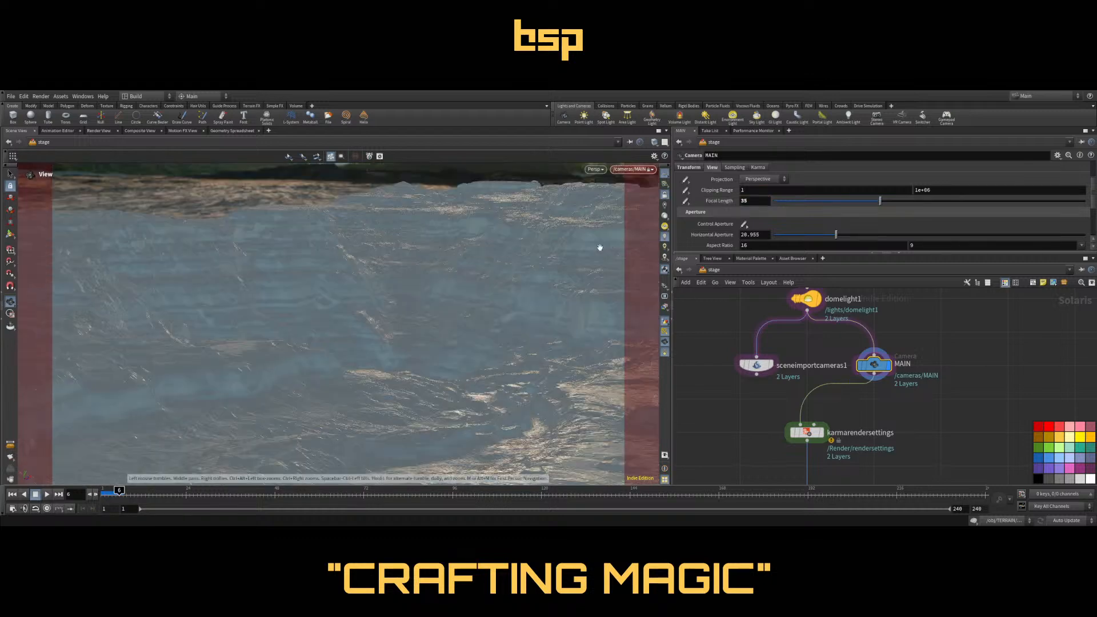
left_click_drag(520, 344, 437, 292)
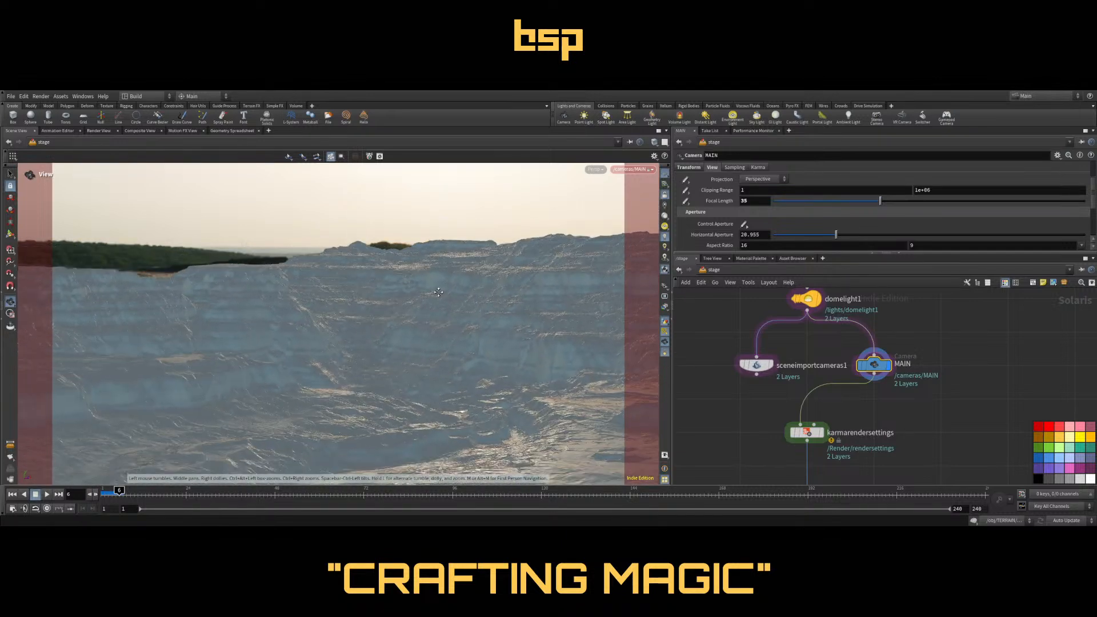
left_click(665, 195)
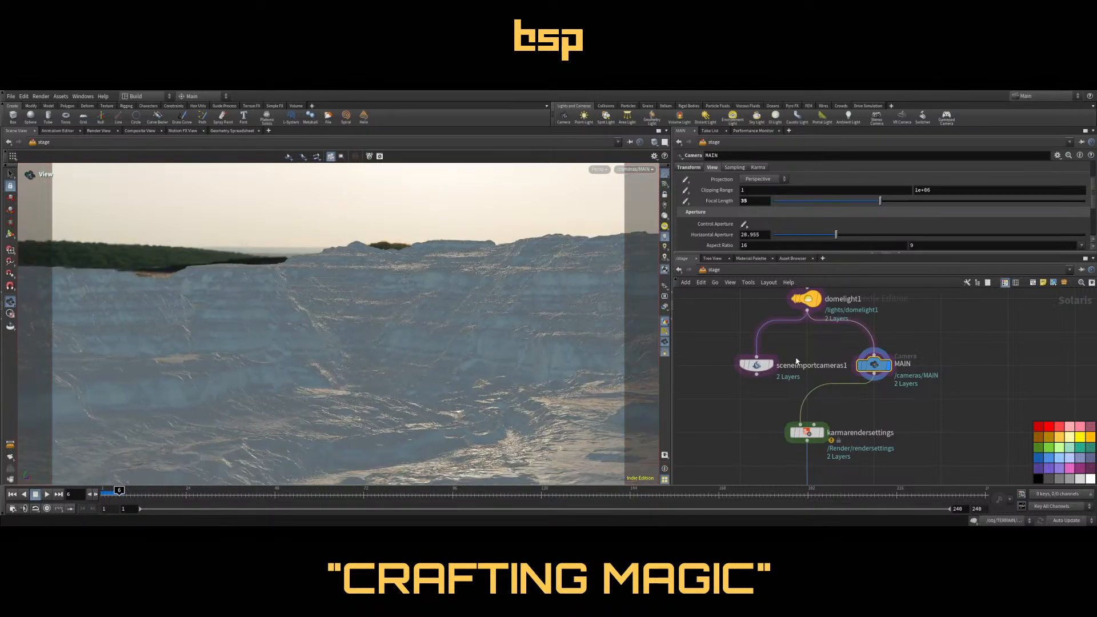
Check the resolution, focal length and aperture of cam1 at object level and return to the stage network
key("1")
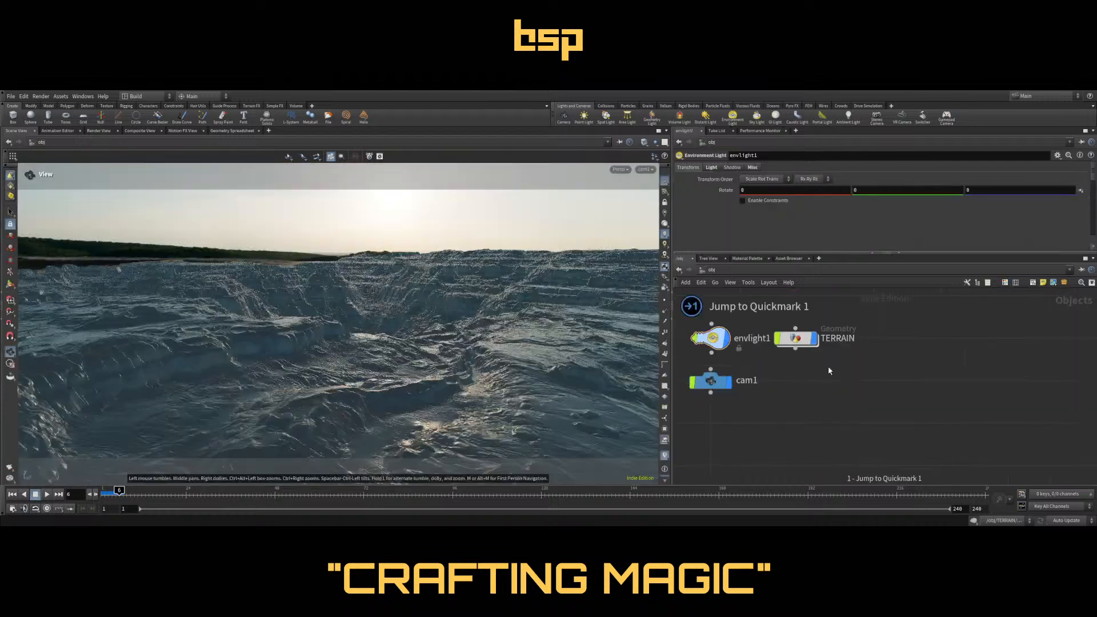
left_click(714, 390)
left_click(739, 169)
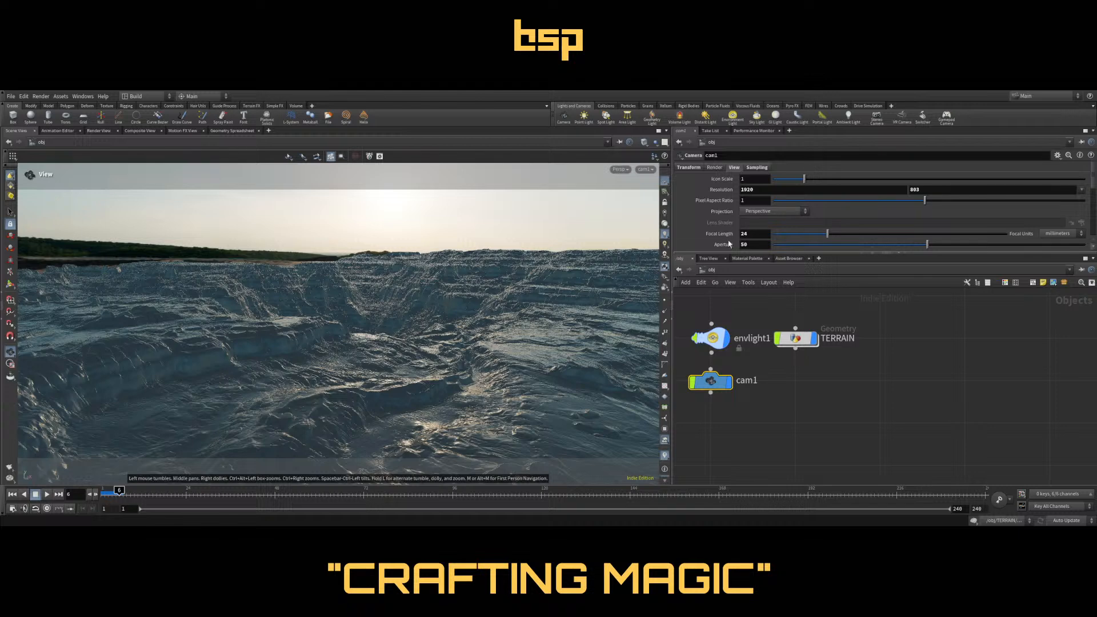
key("4")
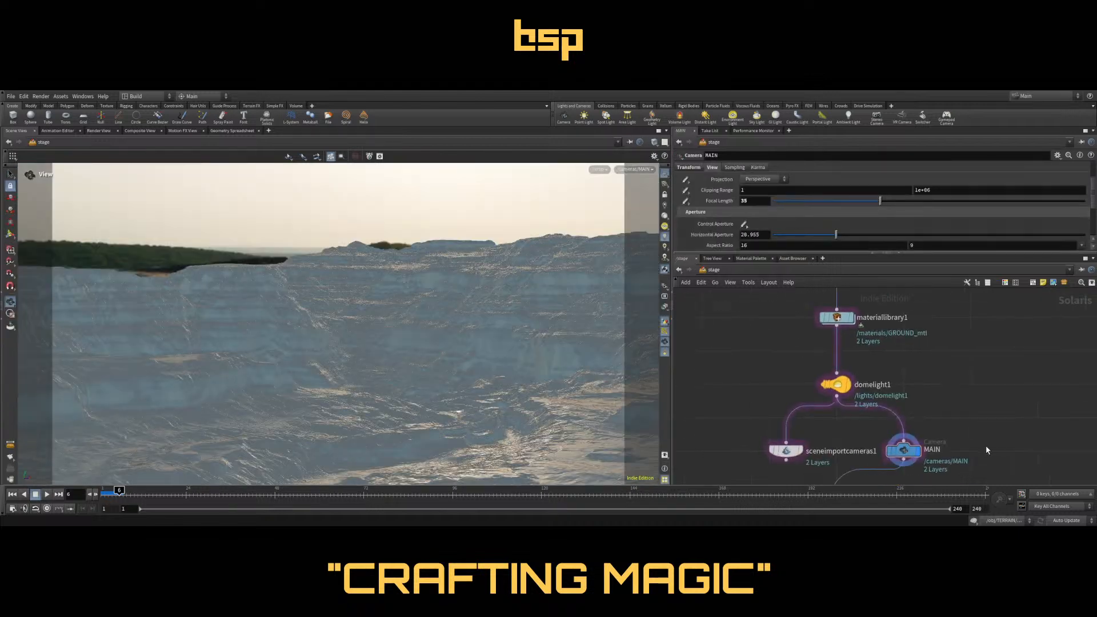
Set the MAIN camera's focal length to 24 and reframe the shot on the quarry ledges
double_click(748, 200)
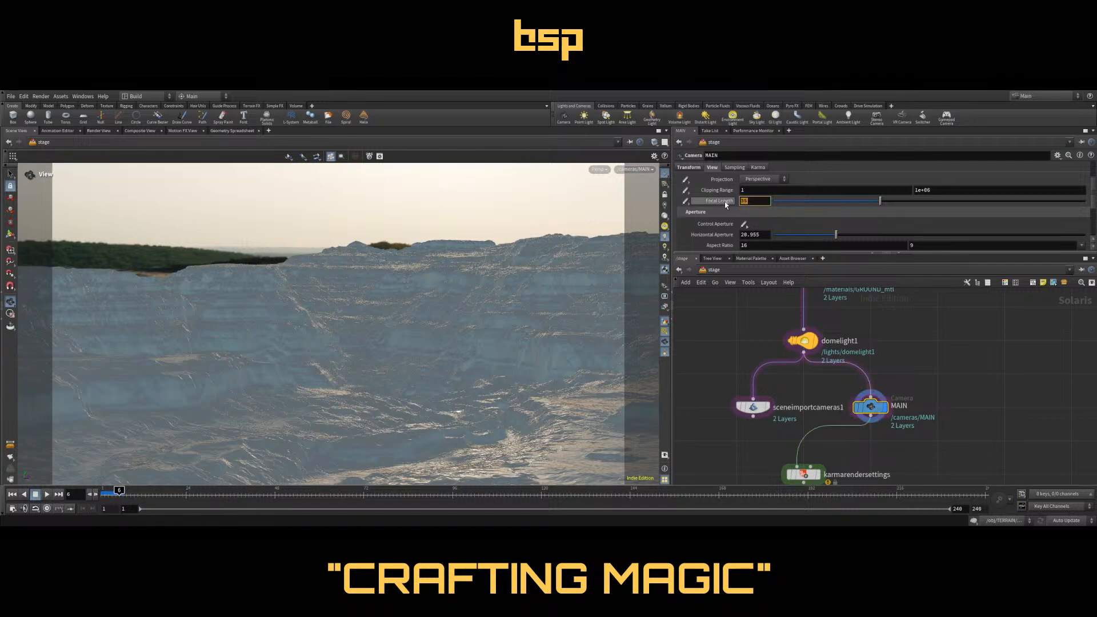
type("24")
key("Return")
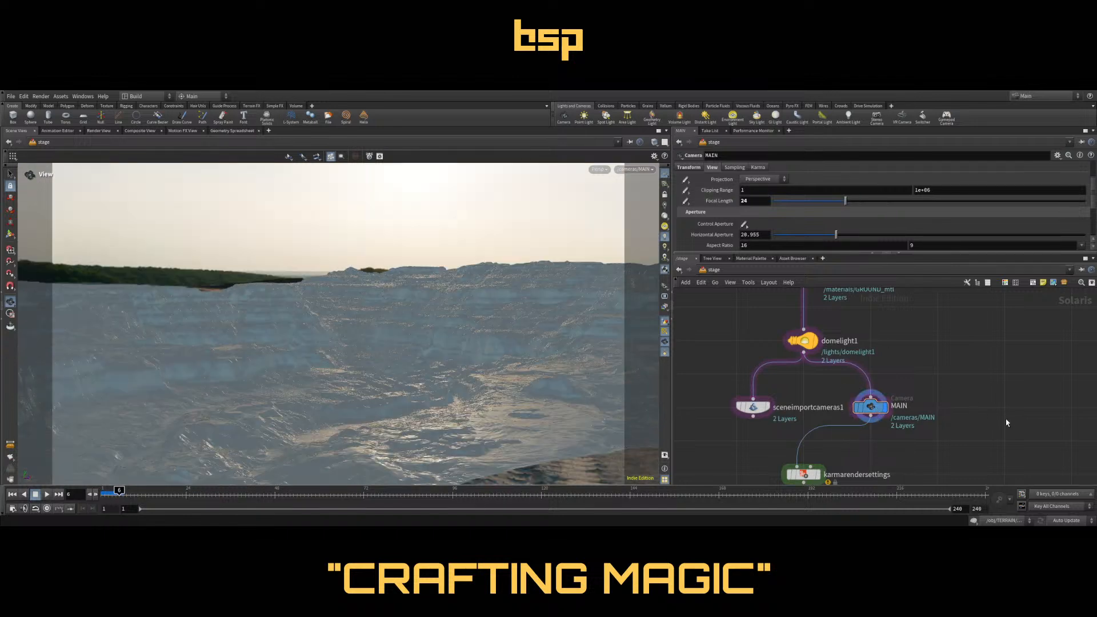
left_click_drag(477, 348, 423, 339)
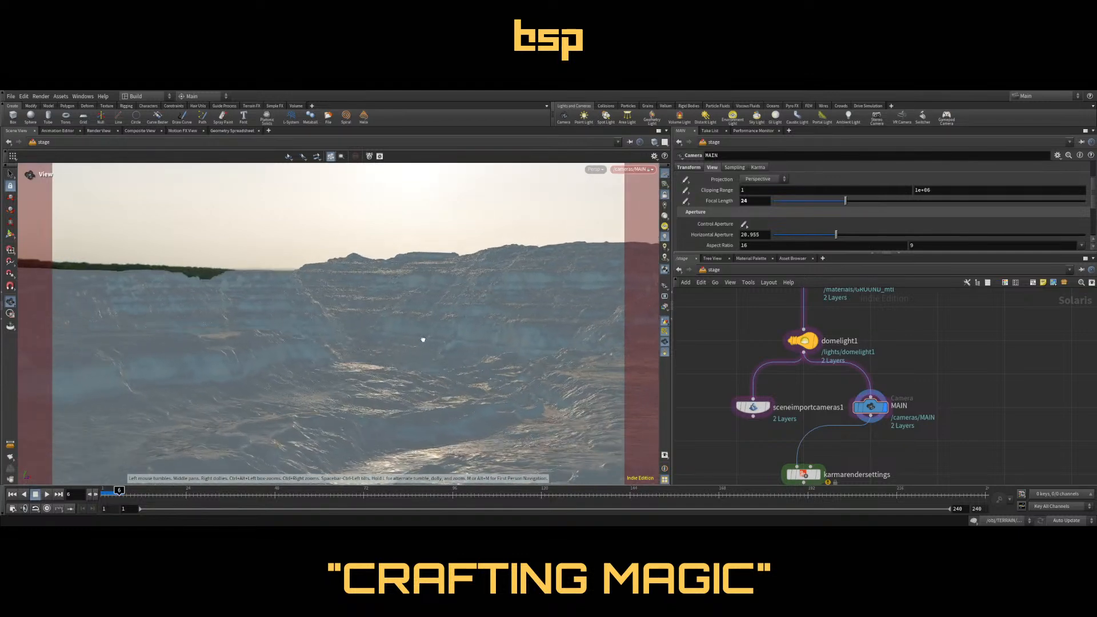
middle_click_drag(423, 340, 421, 331)
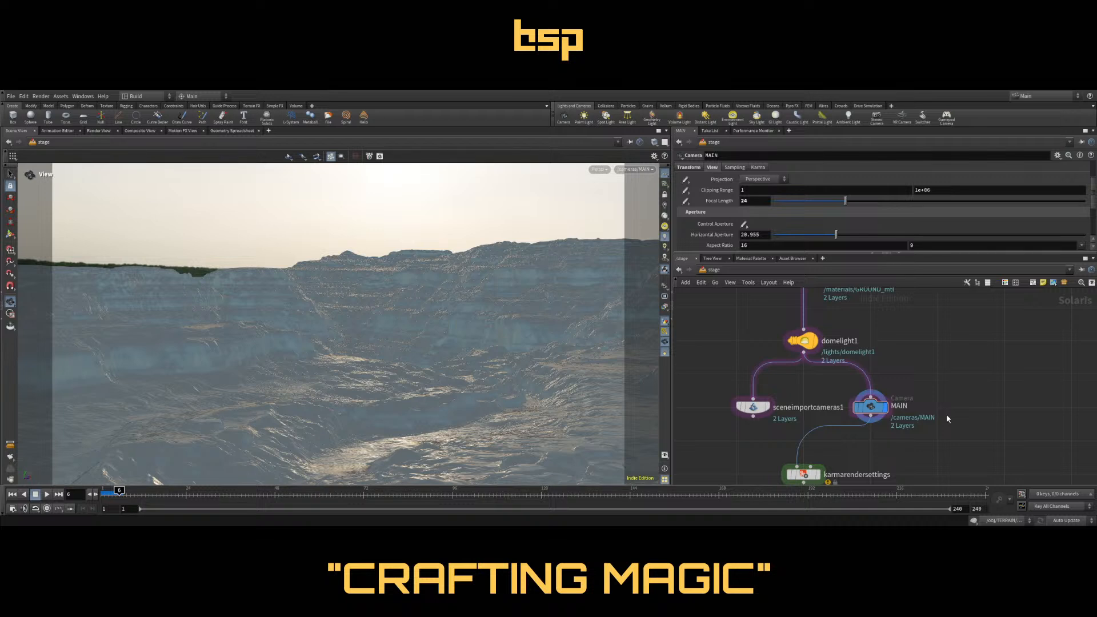
Move sceneimportcameras1 out of the way, align MAIN above karmarendersettings, and make karmarendersettings the selected, displayed node
middle_click_drag(951, 405, 960, 347)
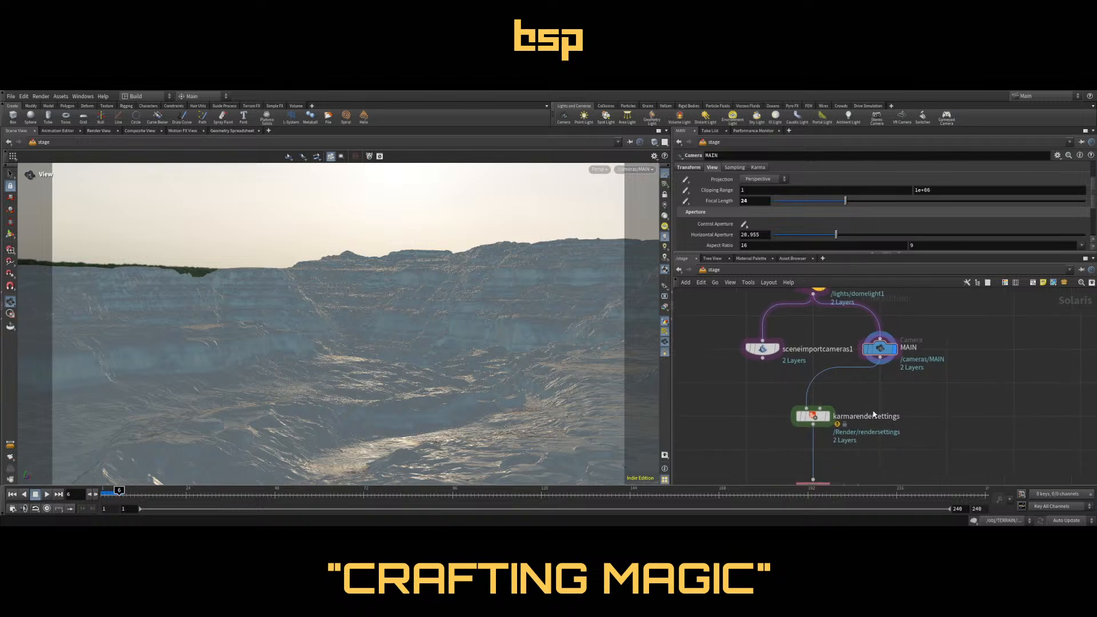
left_click(820, 417)
left_click_drag(763, 349, 718, 316)
left_click_drag(928, 352, 866, 354)
middle_click_drag(865, 354, 851, 291)
mouse_move(817, 356)
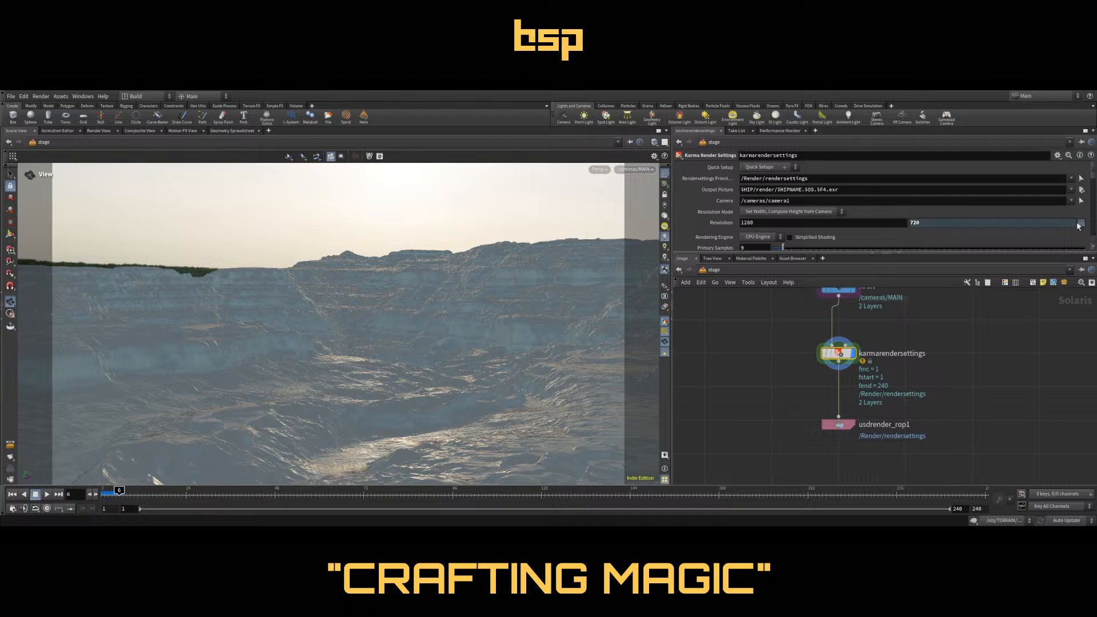
Set the resolution width of karmarendersettings to 1920 from a preset and enlarge the parameter area
left_click(1068, 247)
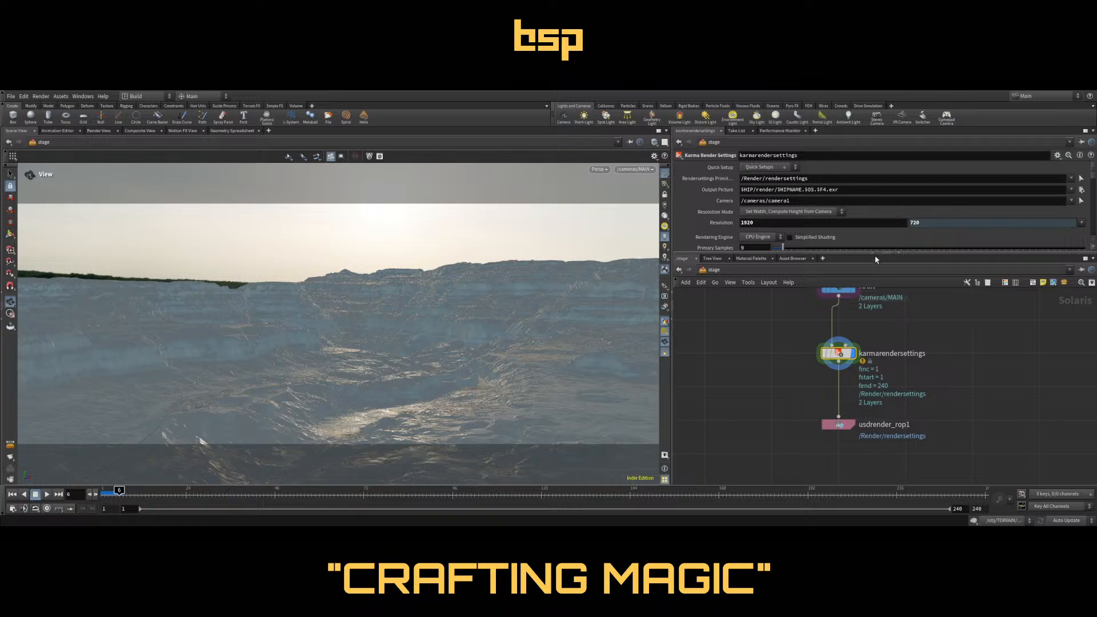
left_click_drag(945, 253, 945, 341)
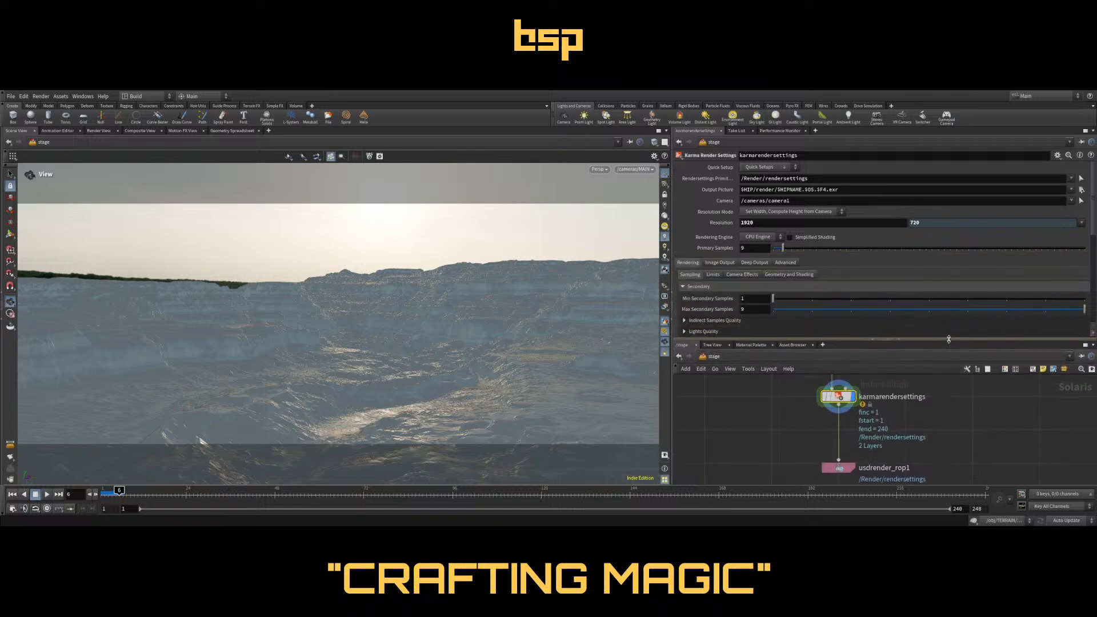
Save the quarry scene file
left_click(12, 100)
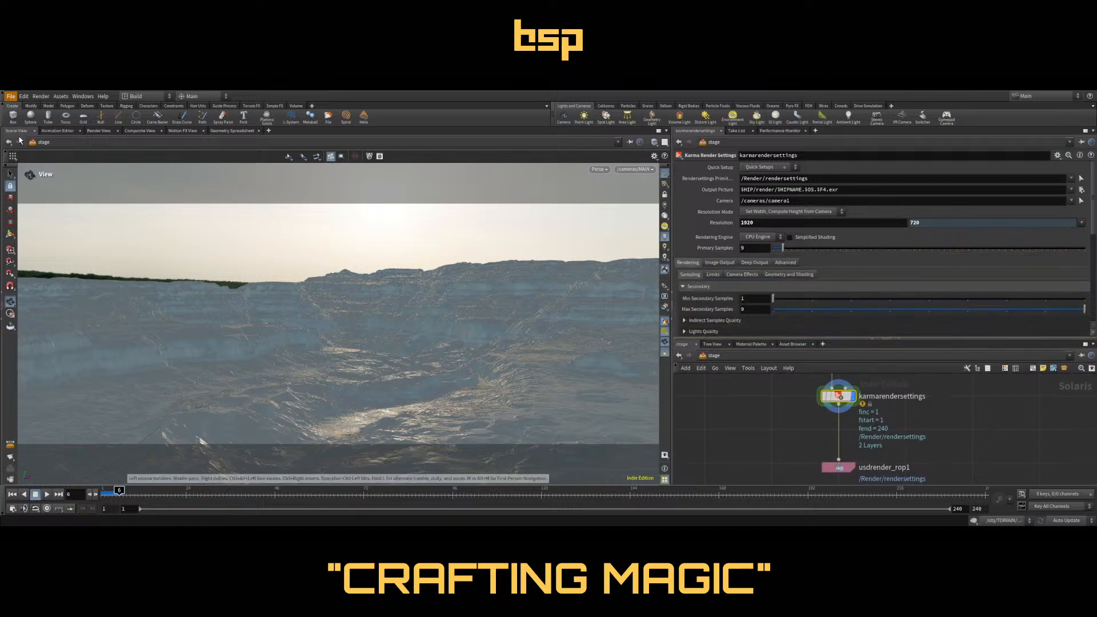
left_click(20, 136)
middle_click_drag(970, 429, 972, 406)
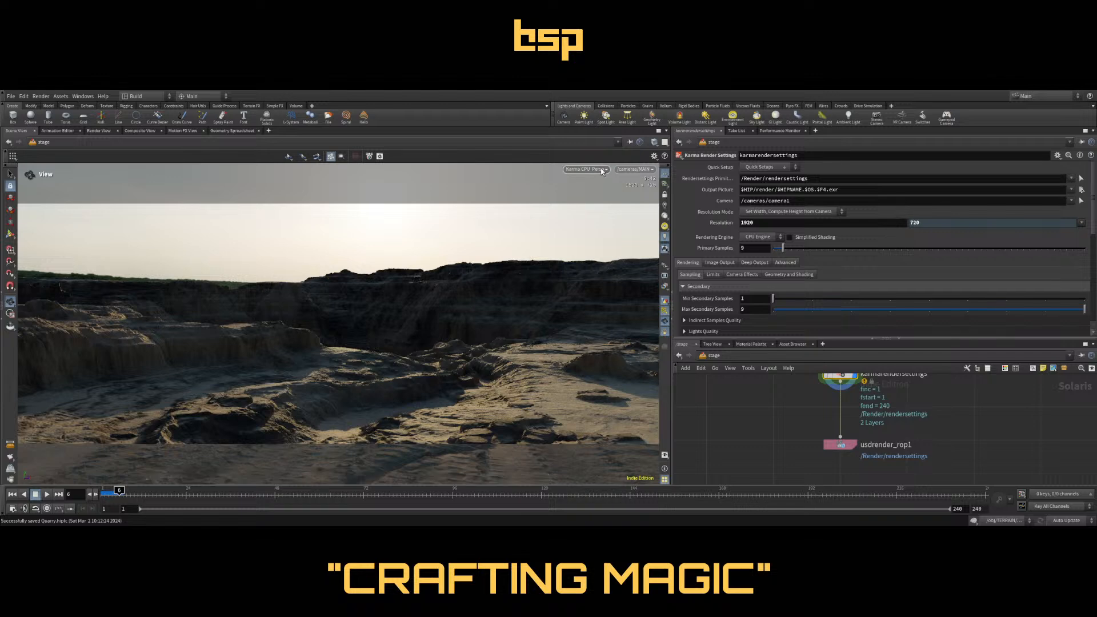
Switch the update mode to Manual and add a Geometry node below TERRAIN at object level
left_click(1056, 520)
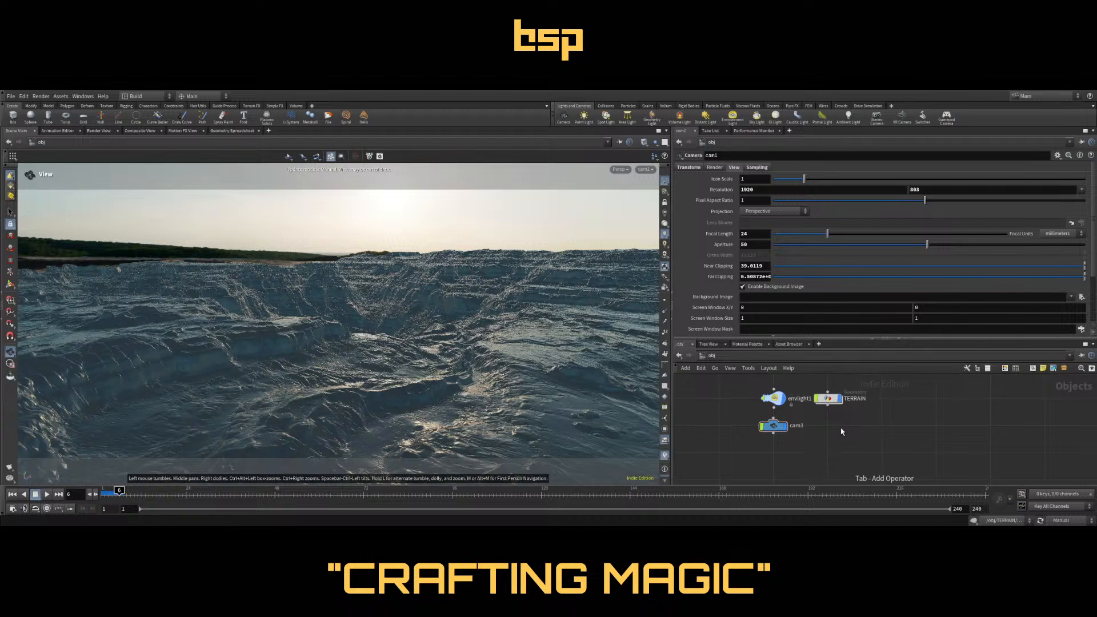
key("Tab")
type("geo")
key("Return")
left_click(829, 428)
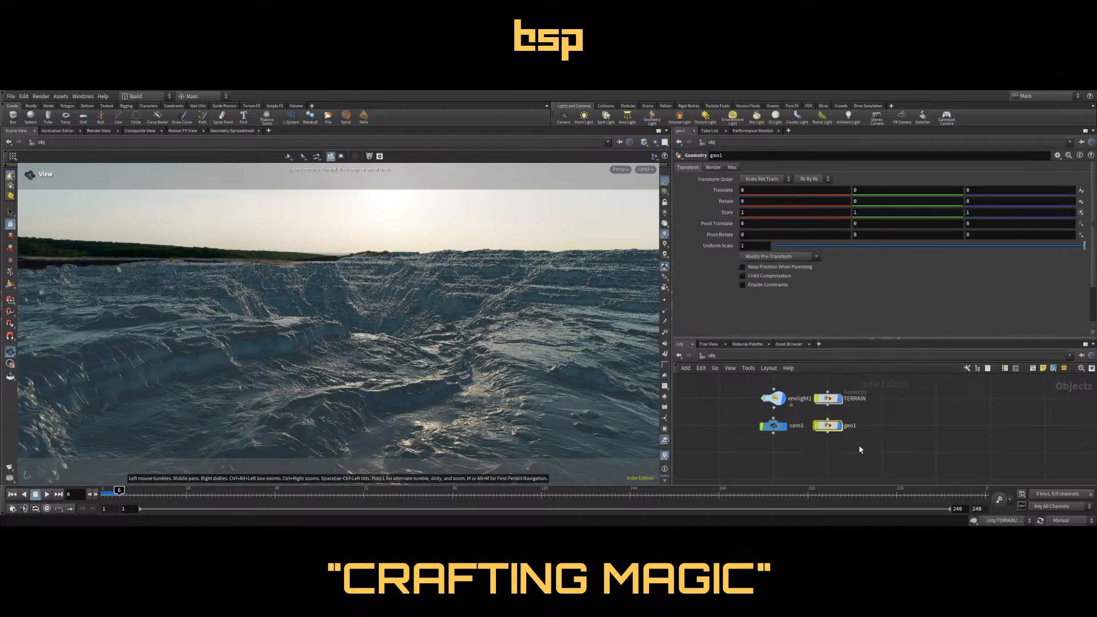
Rename the new geometry node WATER
scroll(849, 427, "up", 4)
left_click(850, 426)
type("WTER")
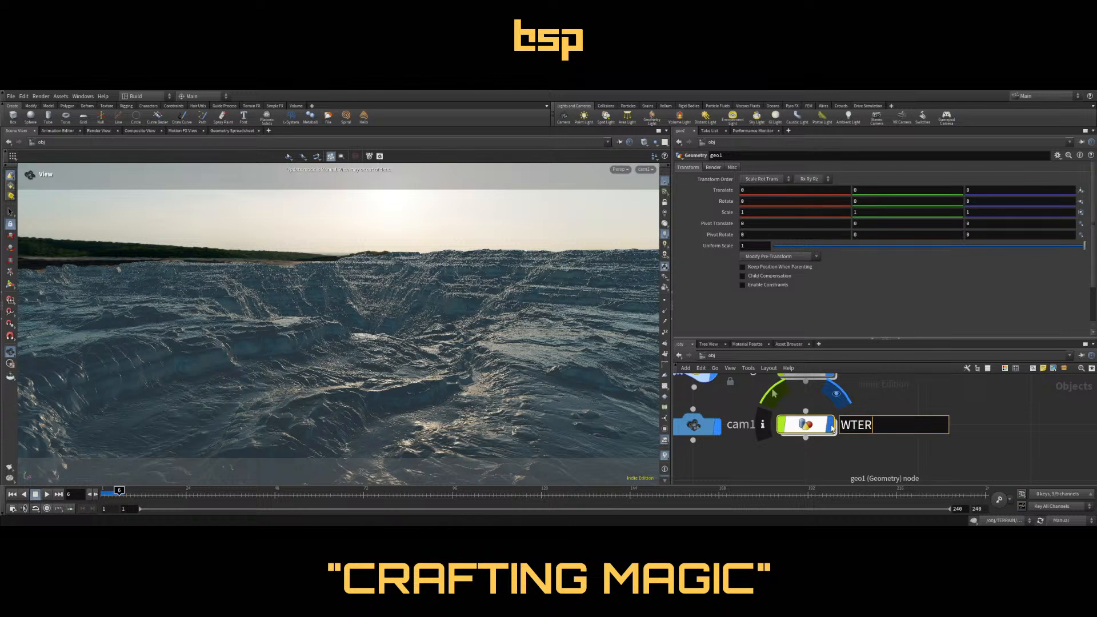
key("BackSpace")
key("BackSpace")
key("BackSpace")
type("ATER")
key("Return")
scroll(901, 405, "down", 4)
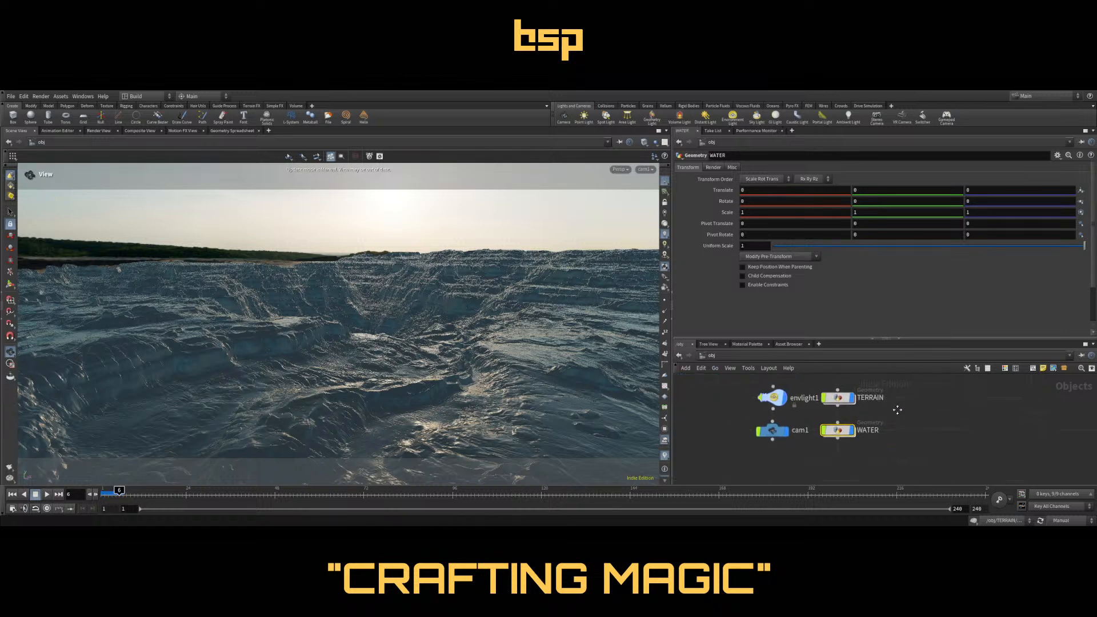
middle_click_drag(898, 409, 882, 425)
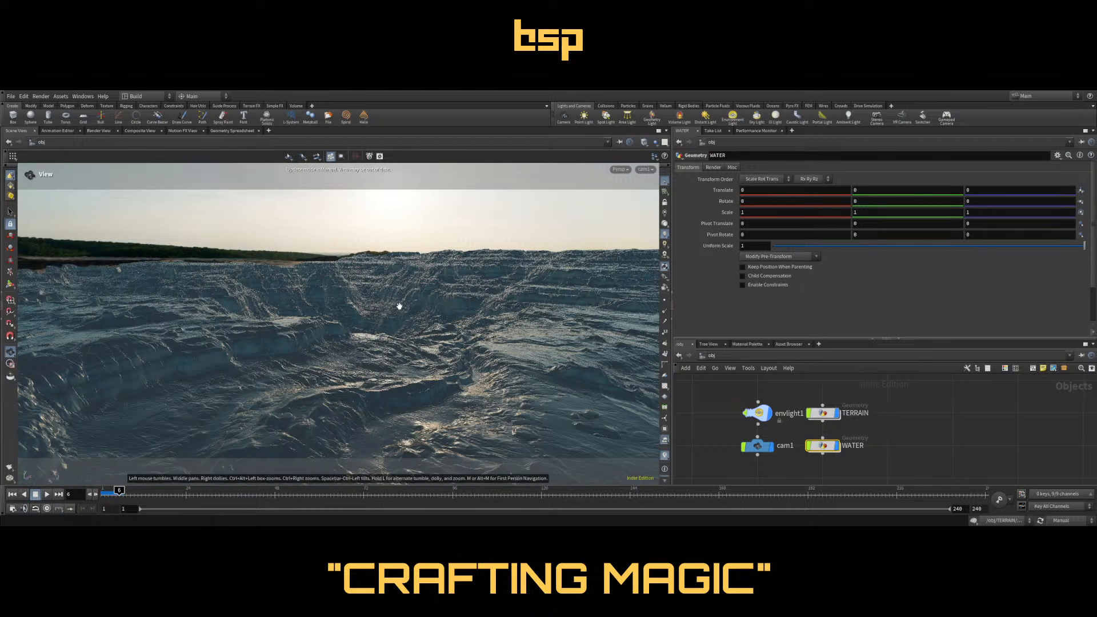
Add a Grid node inside the WATER geometry node and display the other scene objects in the viewport
middle_click_drag(840, 460, 816, 419)
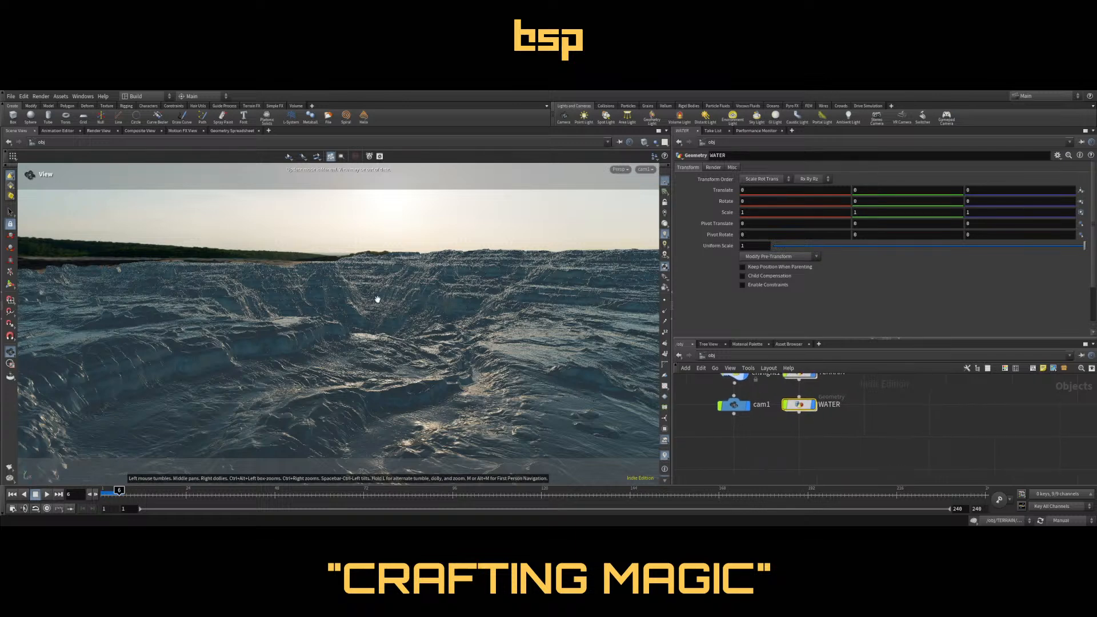
double_click(797, 407)
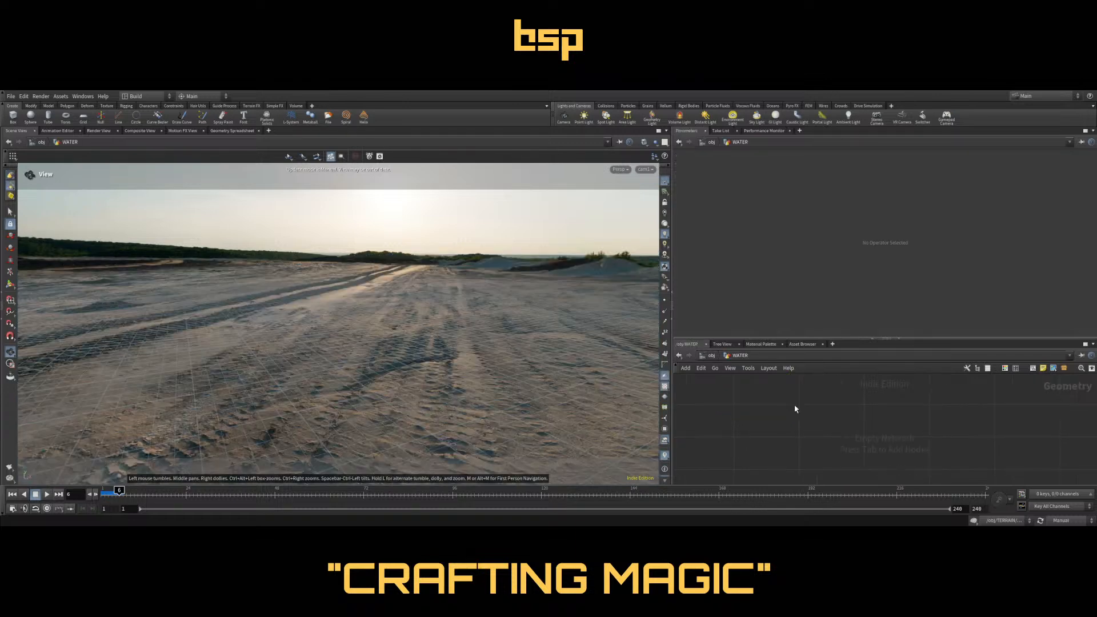
key("Tab")
type("grid")
key("Return")
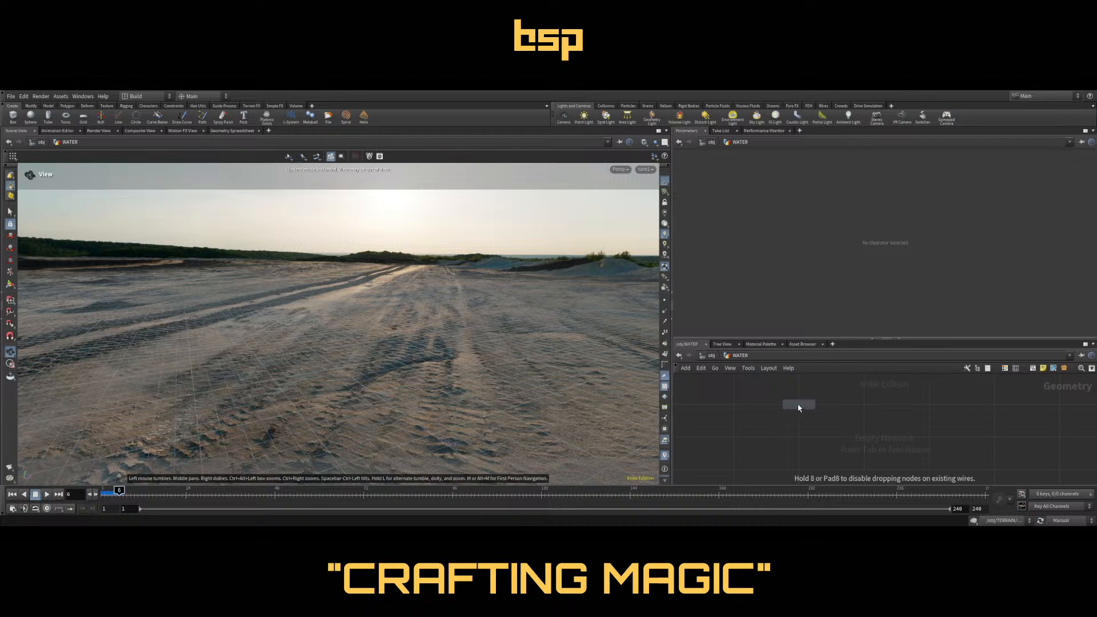
left_click(797, 406)
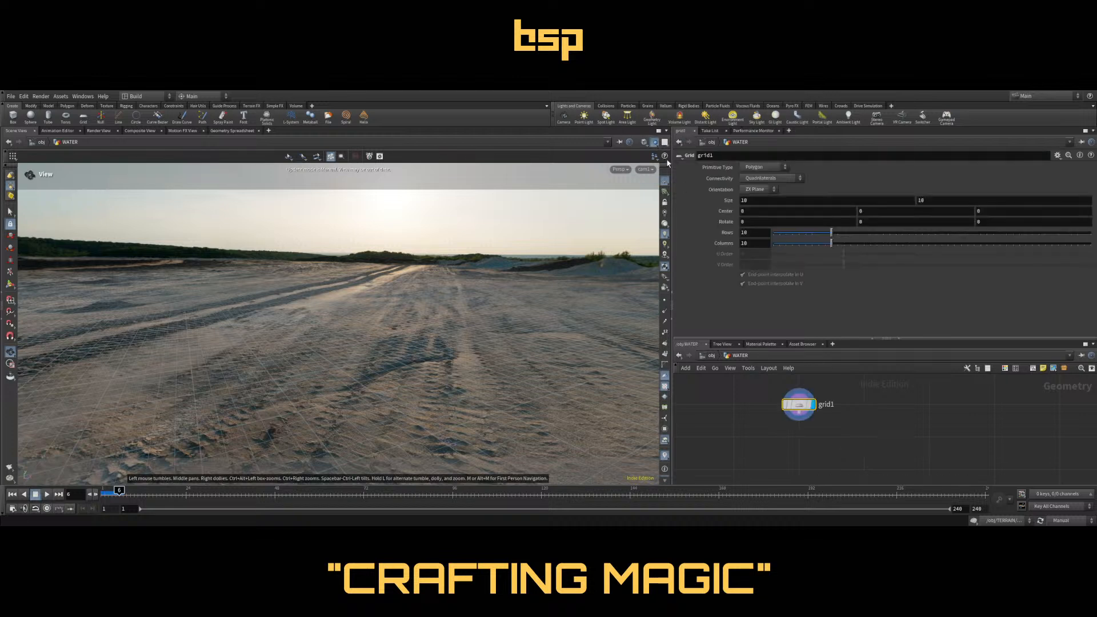
left_click(655, 142)
middle_click_drag(917, 420, 924, 399)
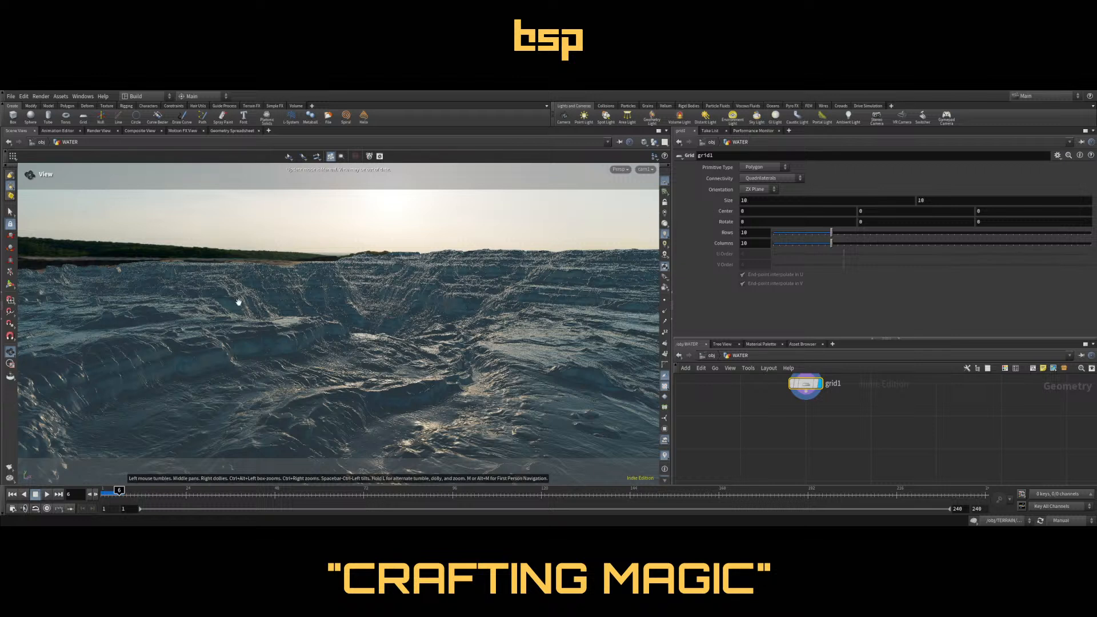
Set the grid's size to 3000 by 3000 and switch the update mode to Auto Update
left_click(777, 202)
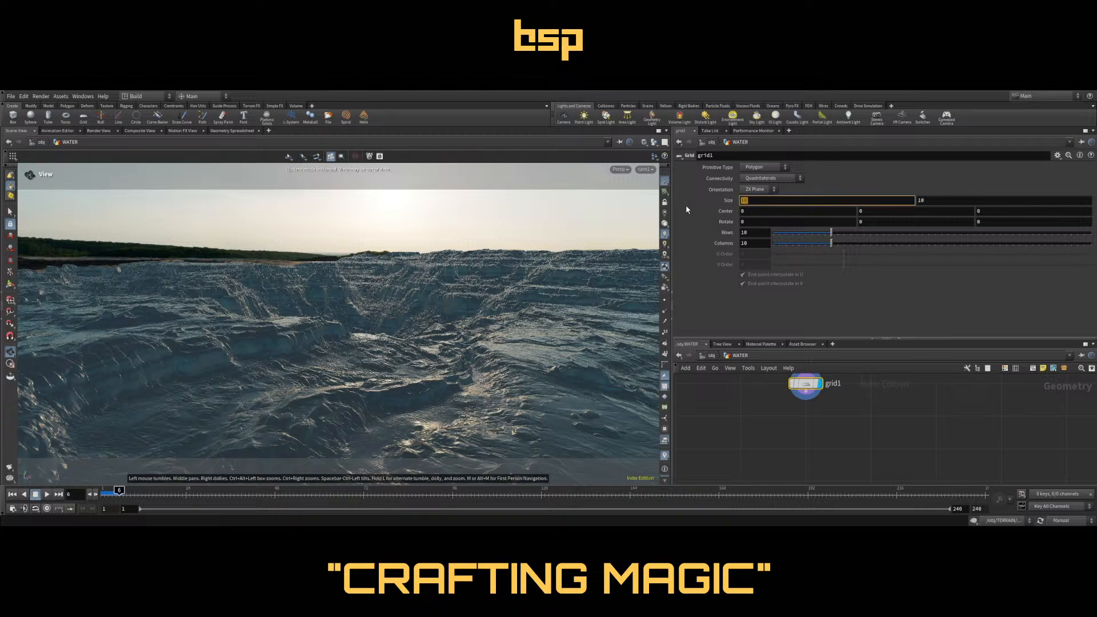
type("3000")
key("Tab")
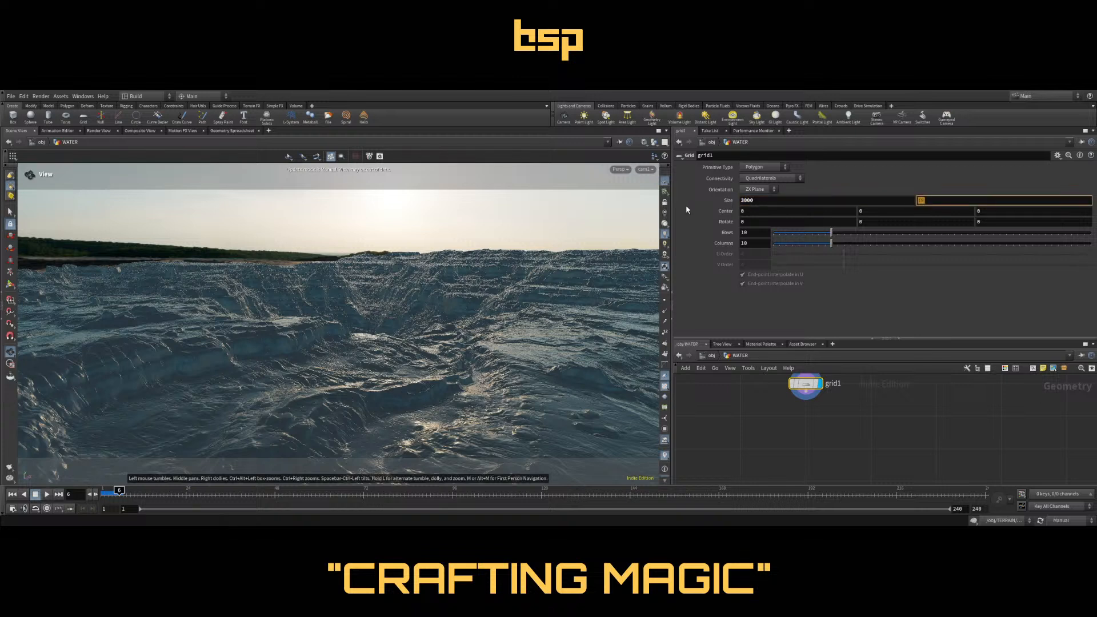
type("3000")
key("Return")
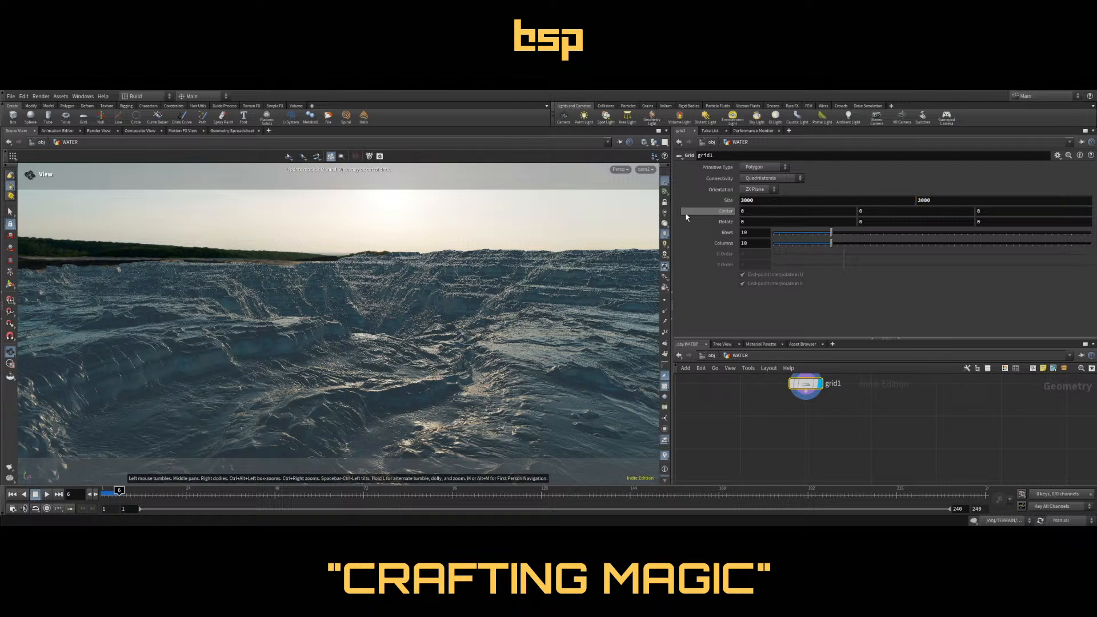
left_click(1066, 521)
left_click(1068, 499)
Add a Transform node below grid1 and display its result
left_click_drag(447, 377, 447, 345)
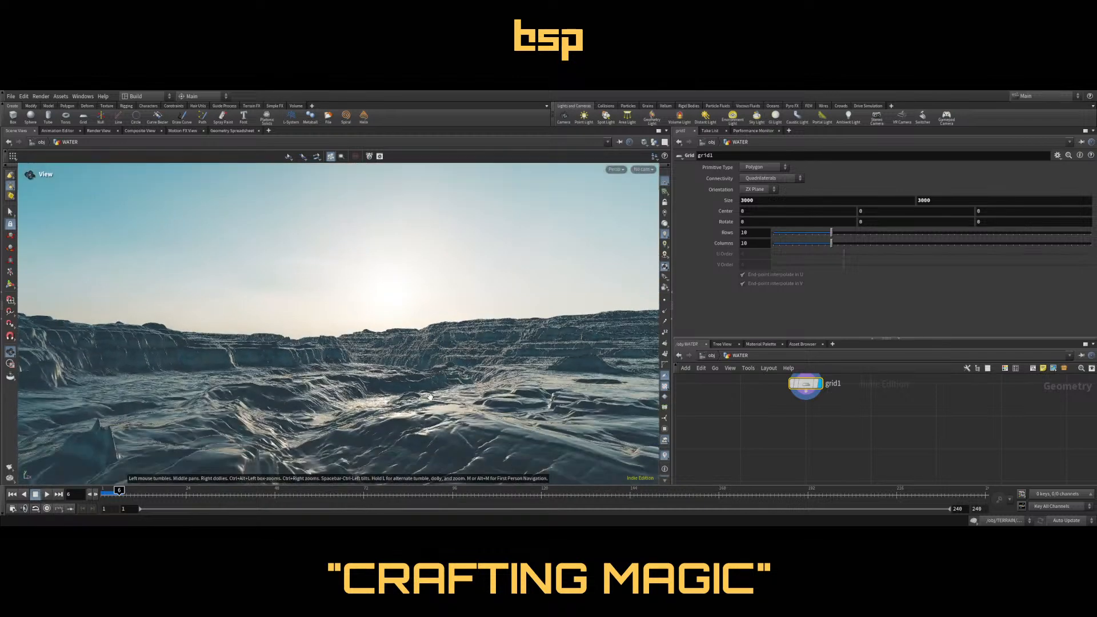
key("space+g")
left_click_drag(431, 382, 408, 295)
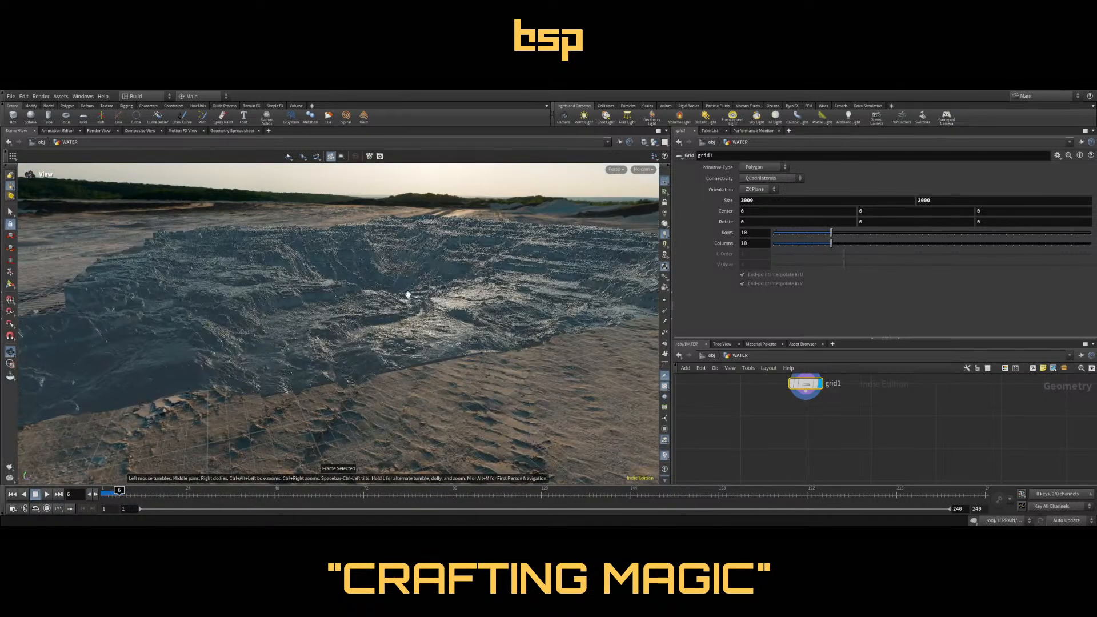
left_click(906, 97)
left_click(805, 417)
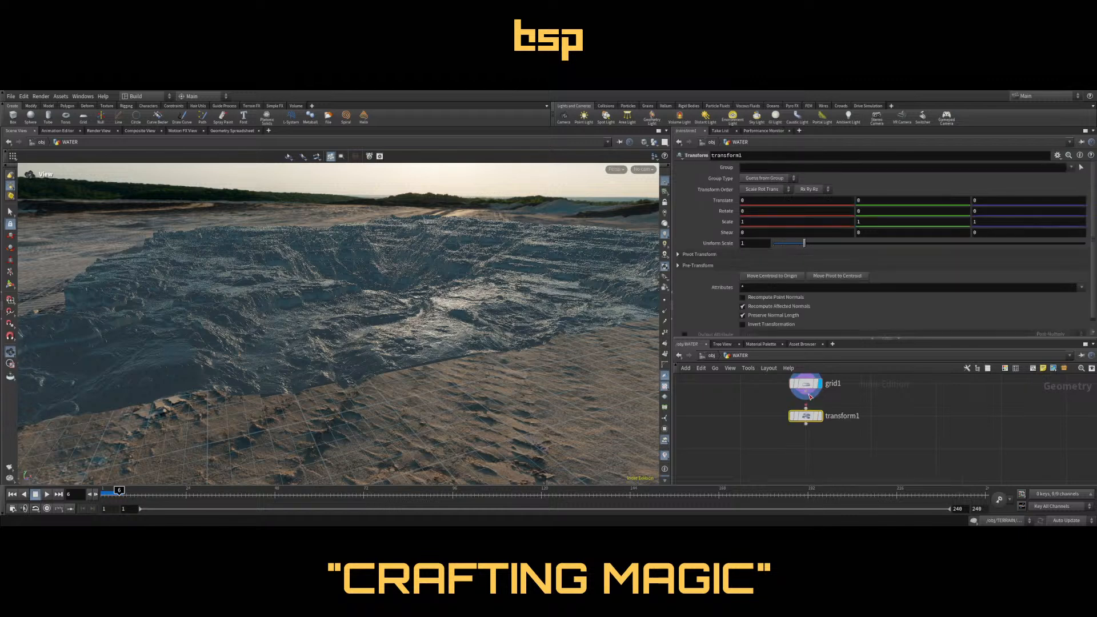
left_click(818, 416)
Raise the grid to about 617 in Y so it fills the quarry basin, and look through cam1
left_click_drag(423, 349, 424, 321)
left_click(10, 284)
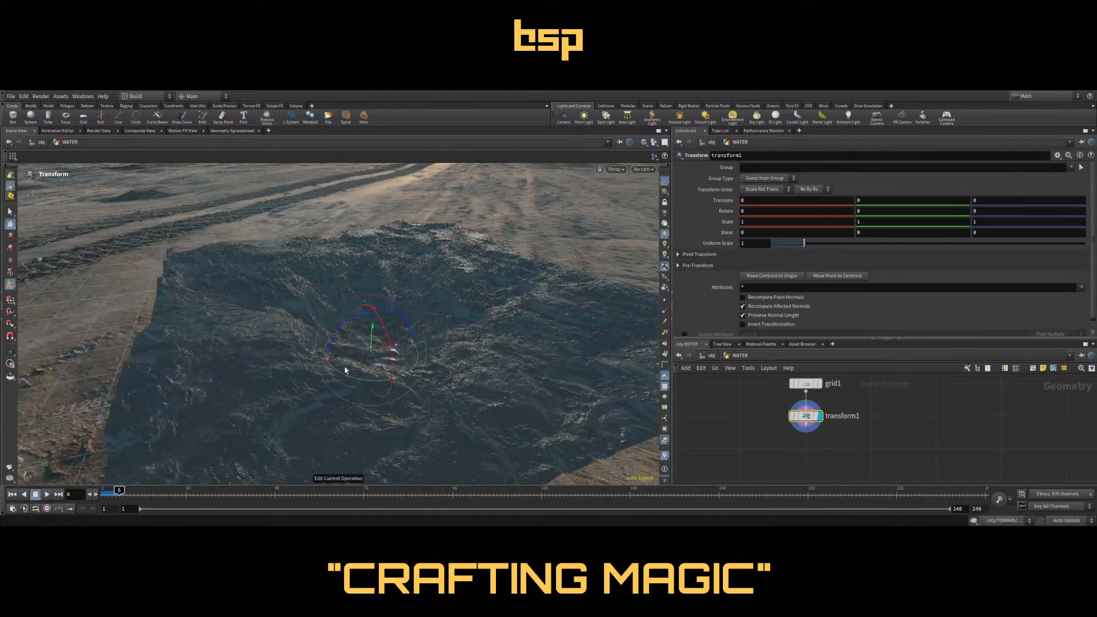
left_click_drag(371, 343, 344, 290)
left_click(643, 169)
left_click(644, 181)
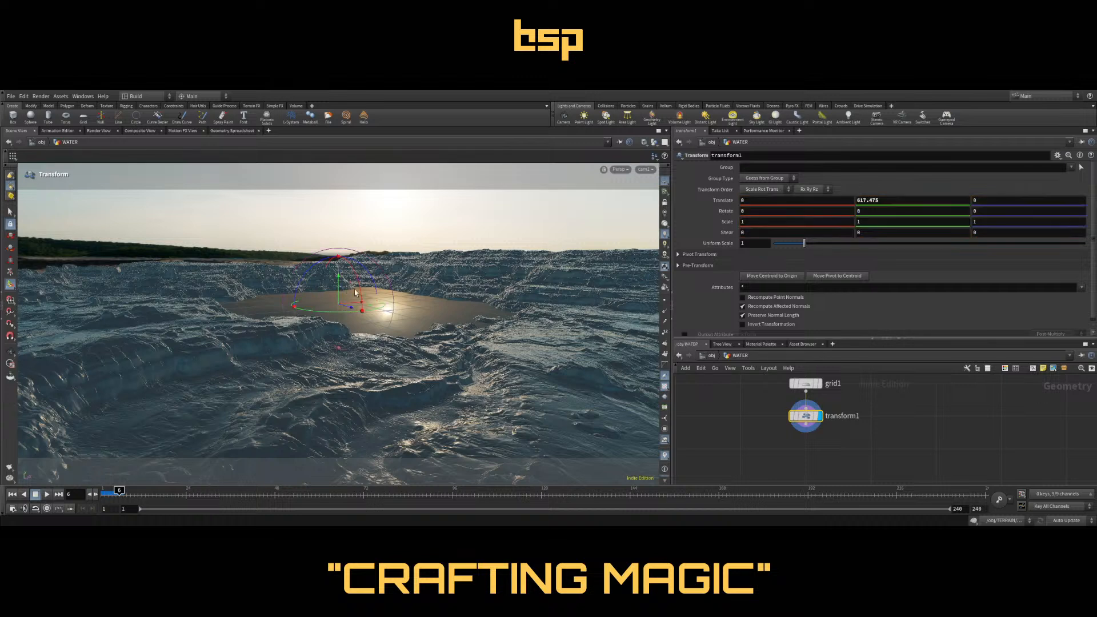
Add a Null node below transform1 and connect transform1's output to it
middle_click_drag(824, 465, 821, 438)
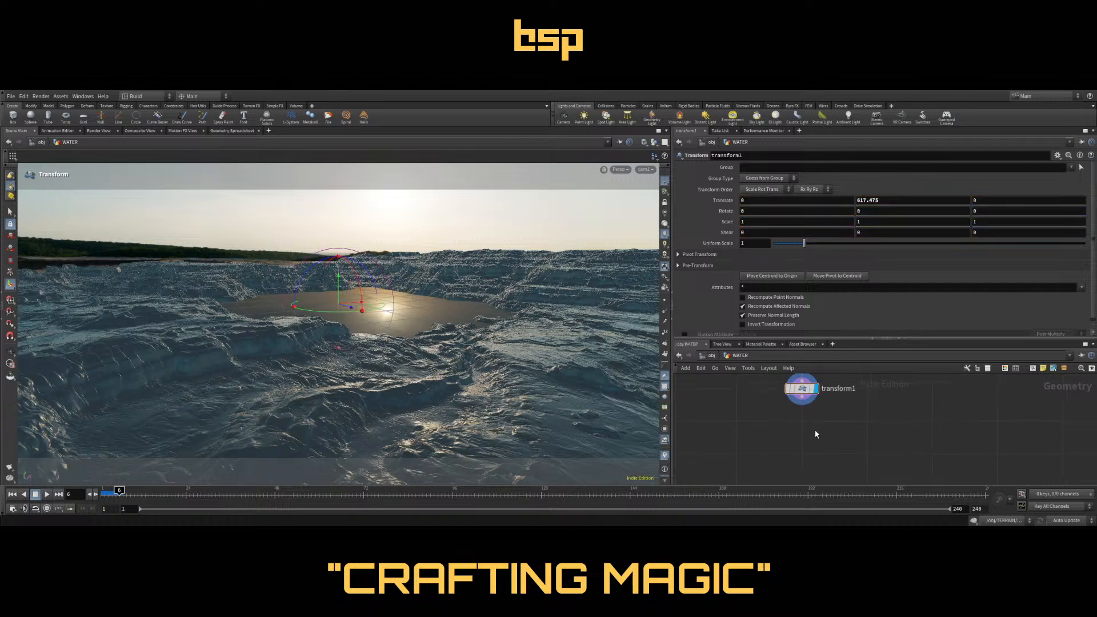
key("Tab")
type("null")
key("Return")
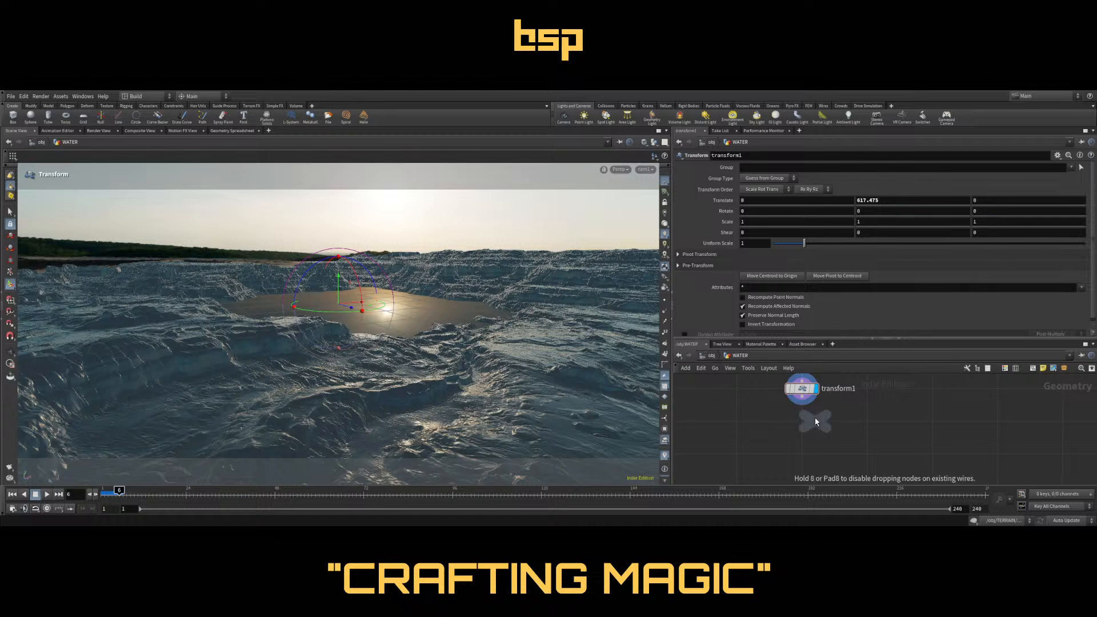
left_click(803, 453)
left_click_drag(801, 398, 802, 443)
Rename the null node OUT and set it as the displayed node
double_click(829, 454)
type("OUT")
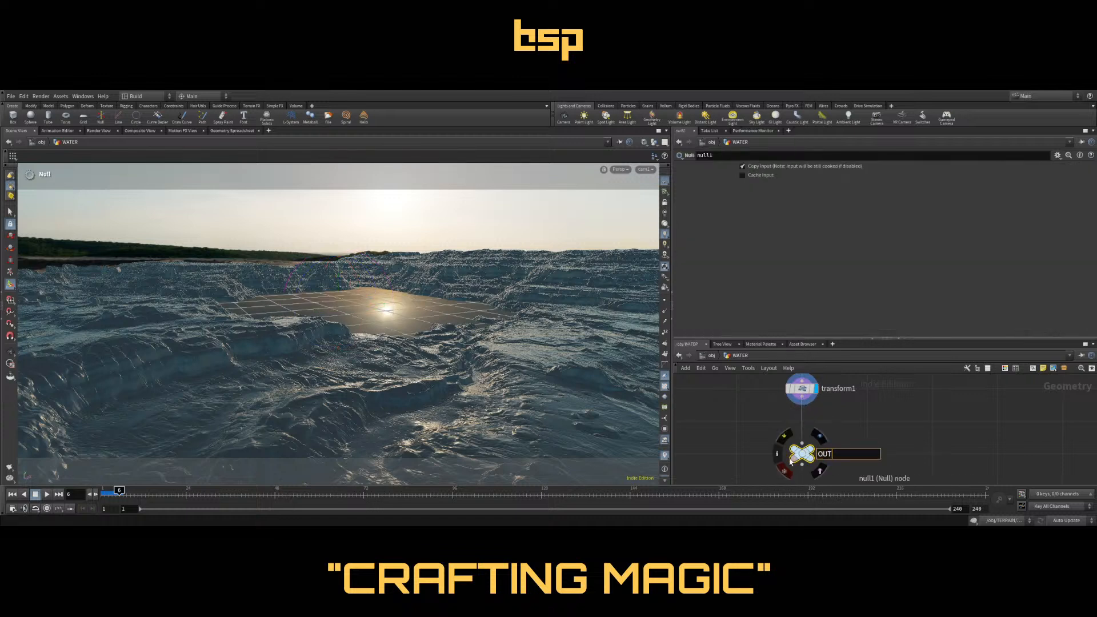
key("Return")
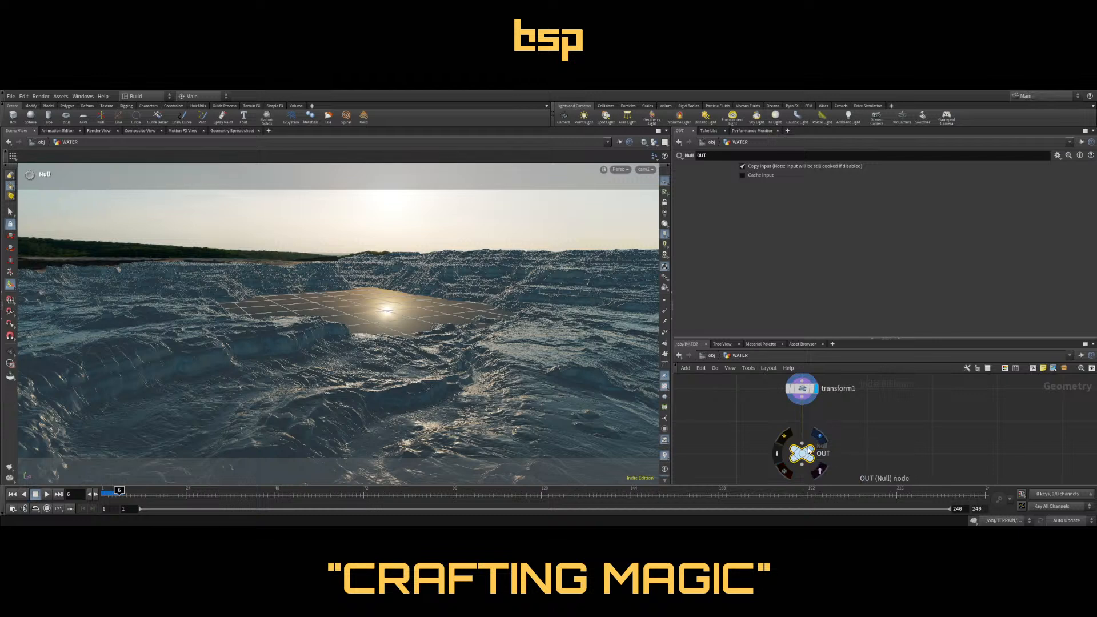
left_click(819, 436)
scroll(844, 434, "down", 4)
middle_click_drag(867, 436, 837, 432)
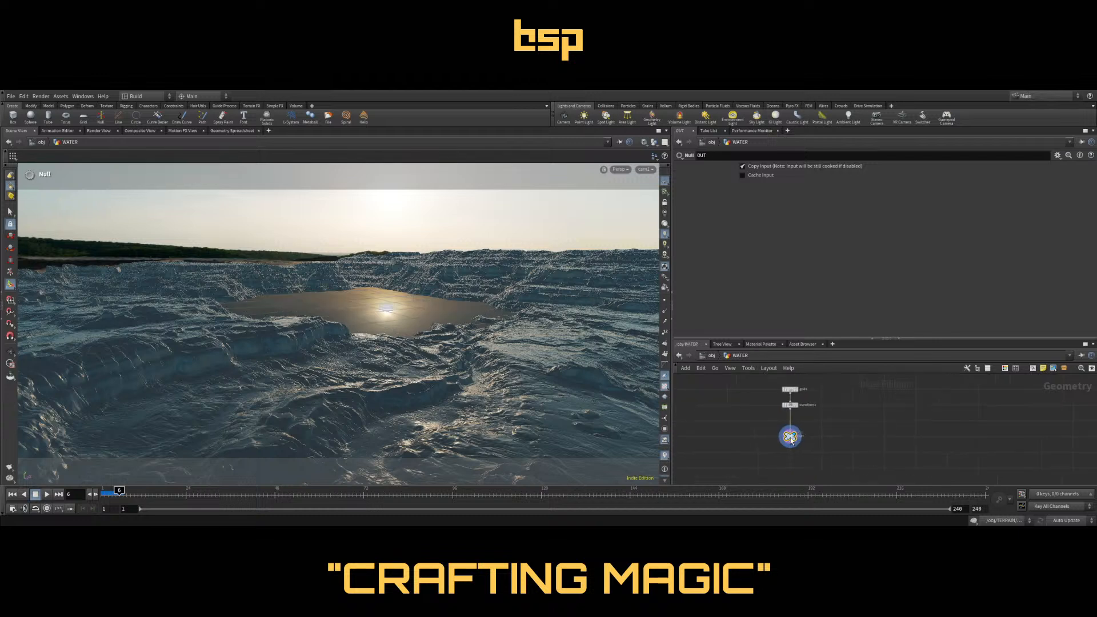
left_click_drag(791, 440, 760, 455)
scroll(779, 453, "up", 2)
double_click(778, 449)
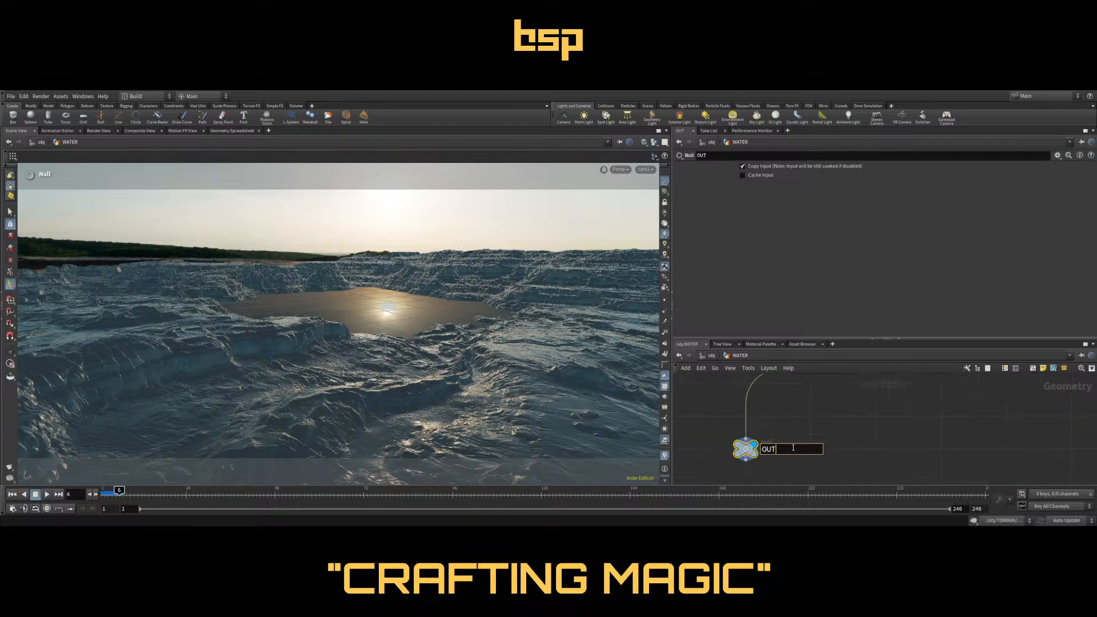
type("_CLEAB")
key("BackSpace")
key("BackSpace")
key("BackSpace")
key("BackSpace")
key("BackSpace")
key("BackSpace")
key("Return")
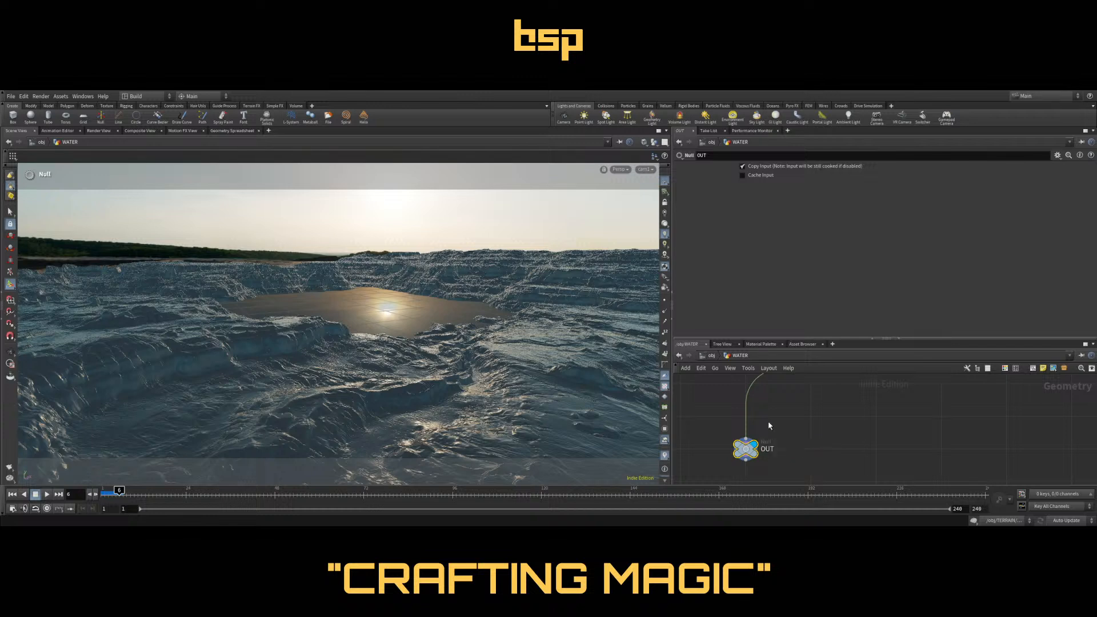
left_click_drag(748, 449, 812, 448)
scroll(885, 422, "down", 3)
middle_click_drag(887, 424, 839, 447)
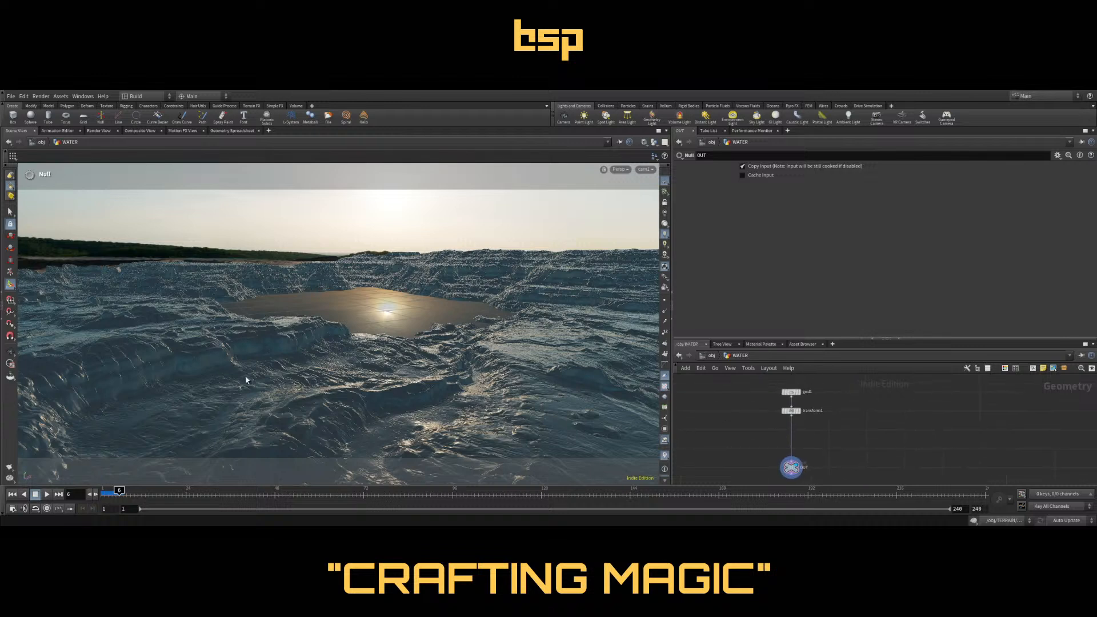
Add a SOP Import node beside TERRAIN in the stage network and set its SOP path to /obj/WATER/
left_click(711, 355)
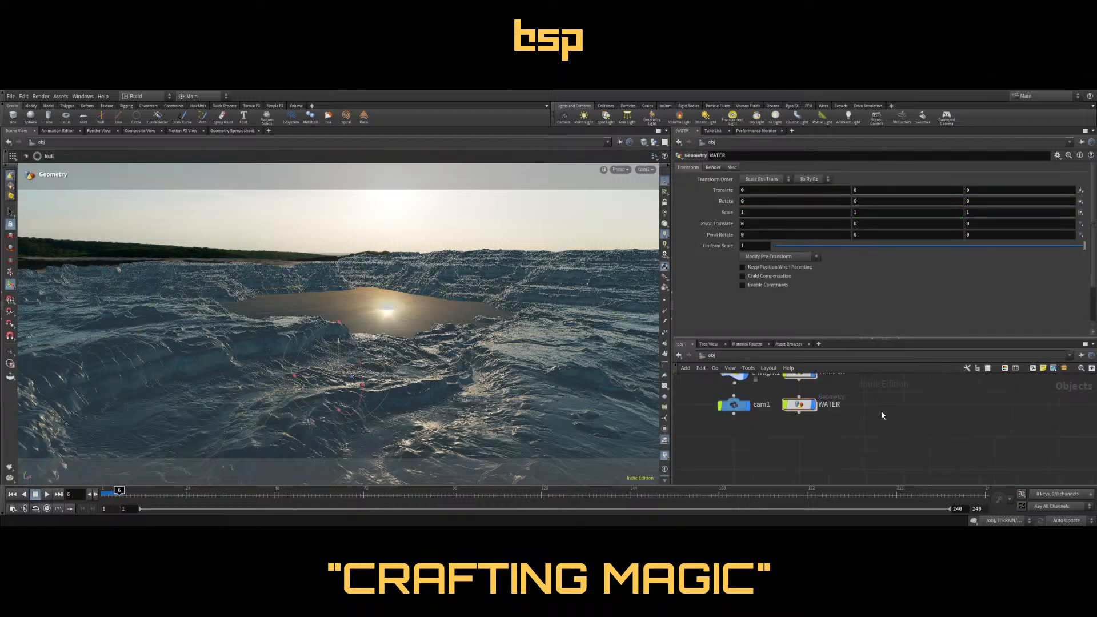
key("4")
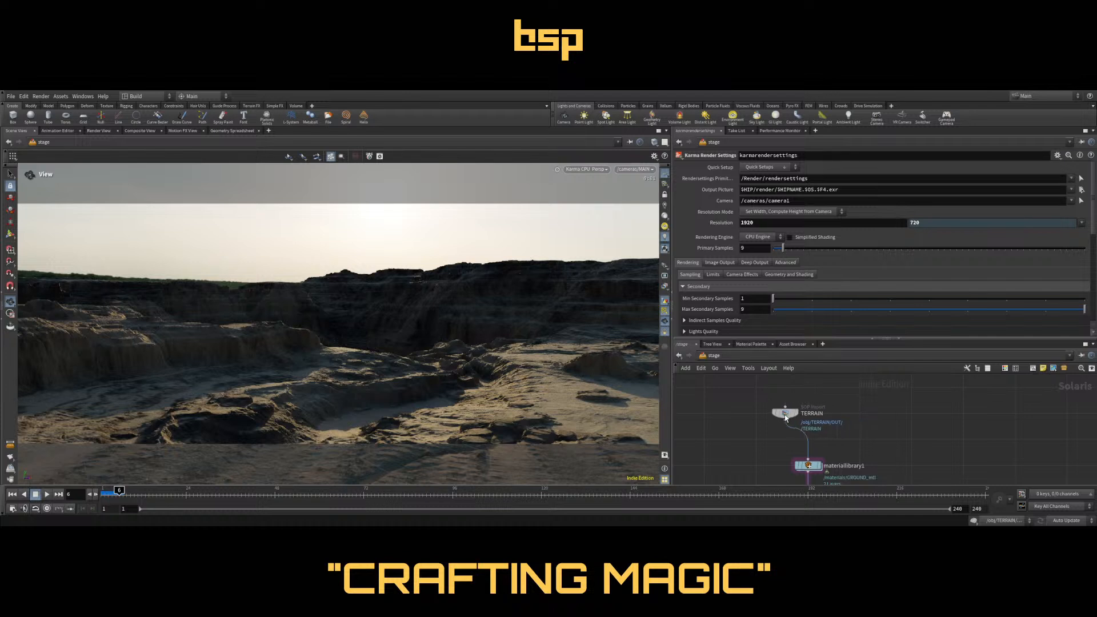
key("Tab")
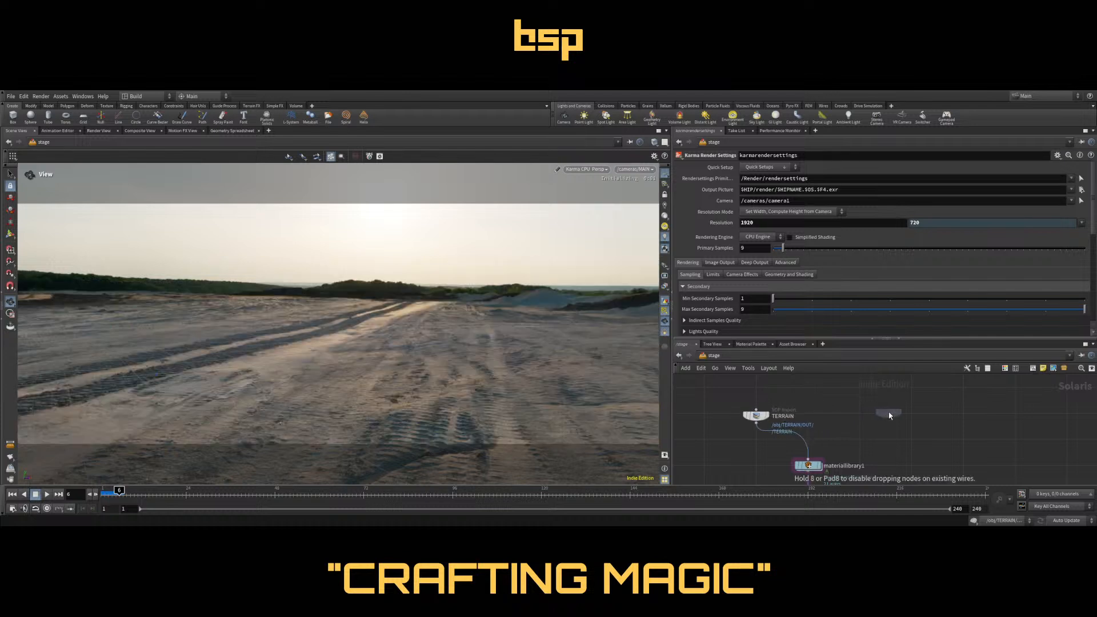
left_click(854, 416)
left_click(756, 168)
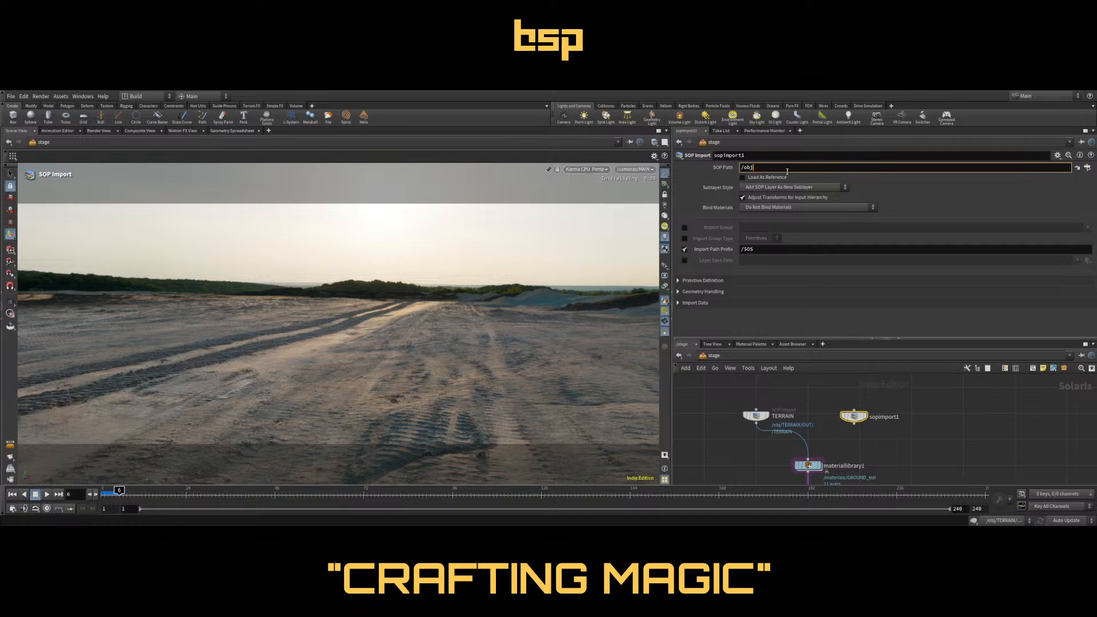
type("/obj/WATER/")
key("Return")
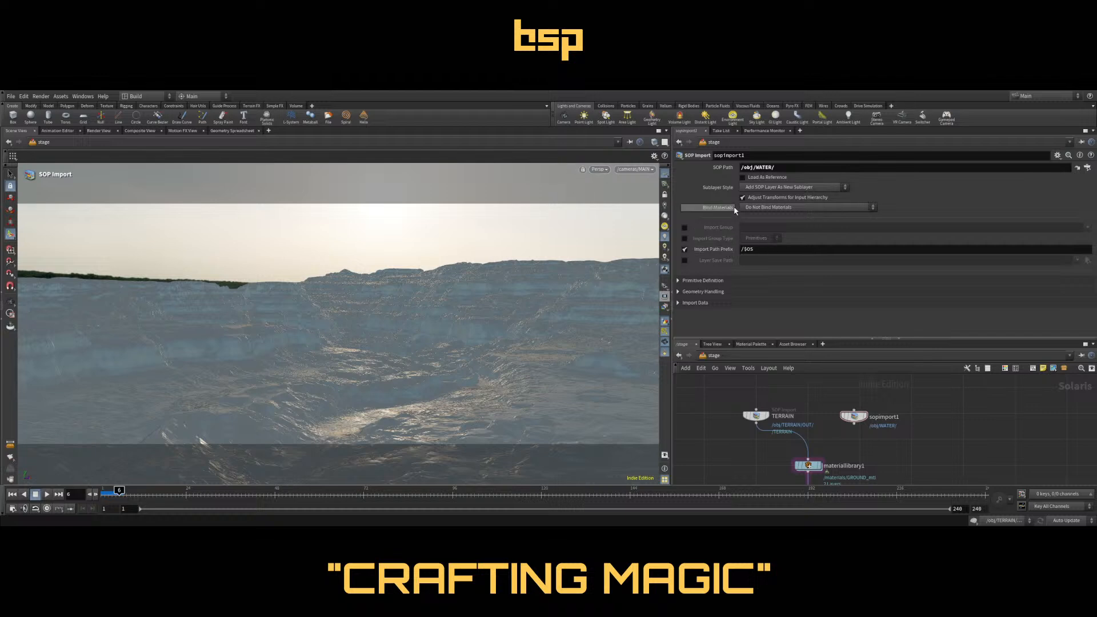
Rename the new SOP Import node WATER
double_click(884, 416)
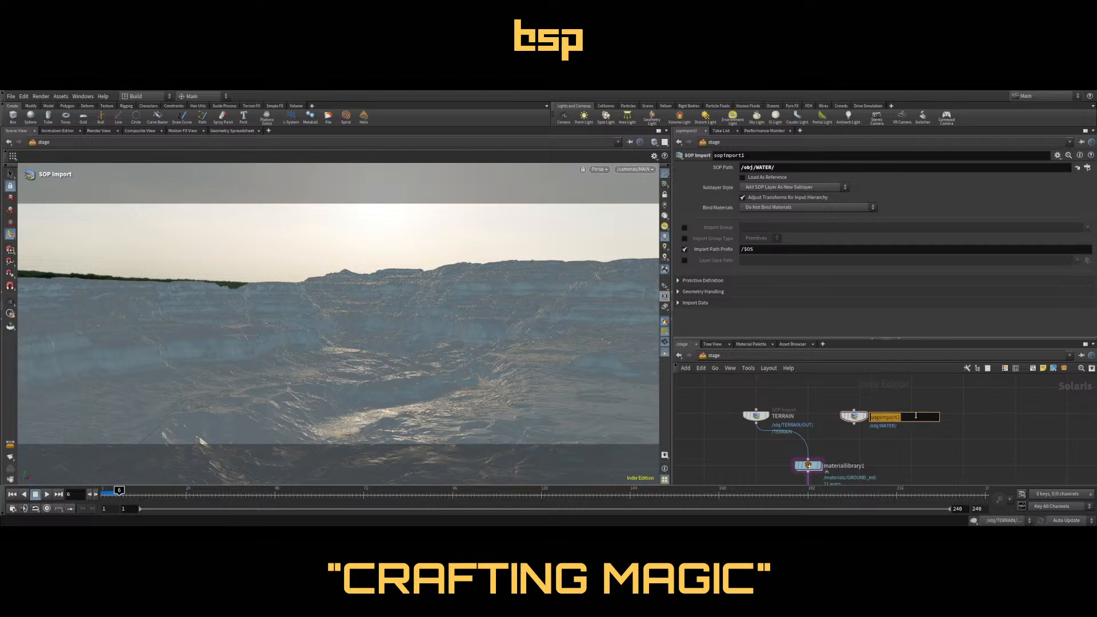
type("WARER")
key("BackSpace")
key("BackSpace")
key("BackSpace")
type("TER")
key("Return")
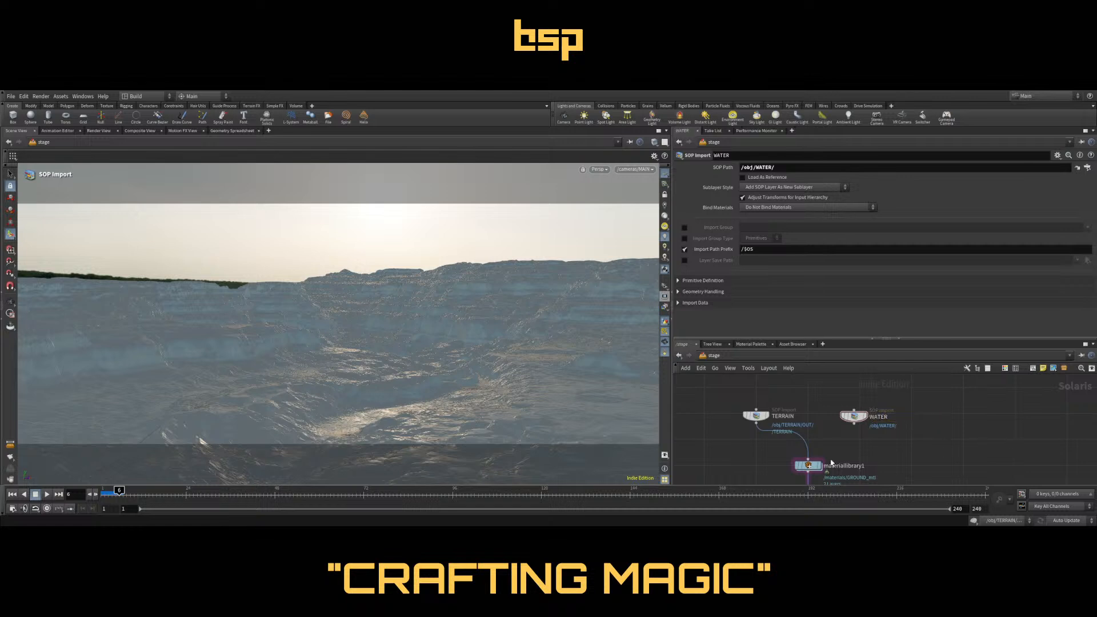
Insert a Merge node between TERRAIN and materiallibrary1 and connect the WATER import to it
key("Tab")
type("merge")
key("Return")
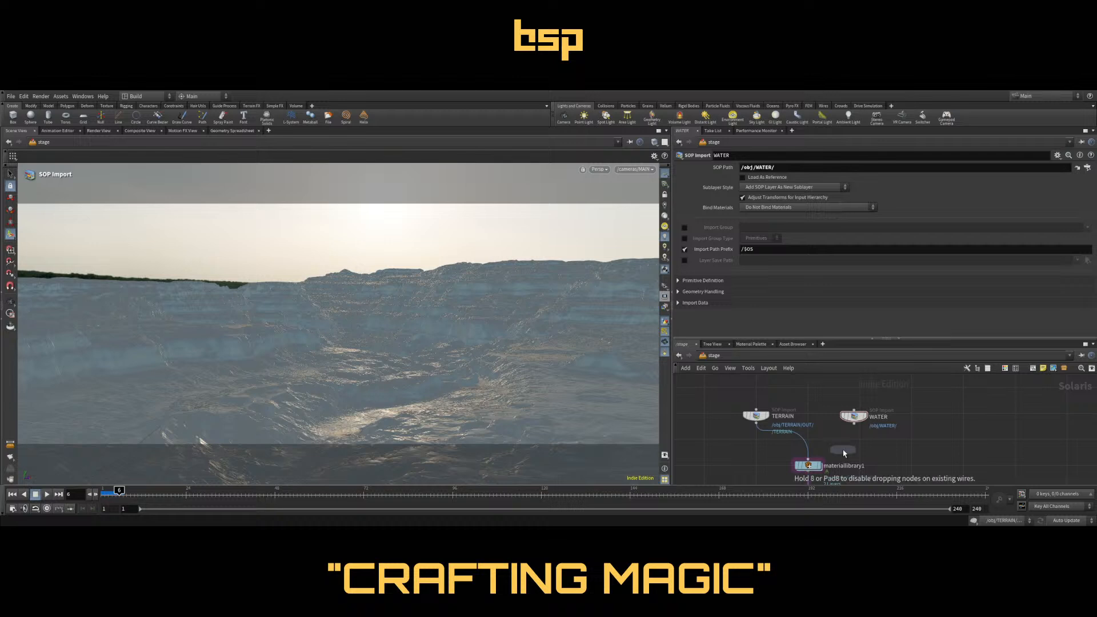
left_click(806, 443)
left_click_drag(854, 424, 828, 436)
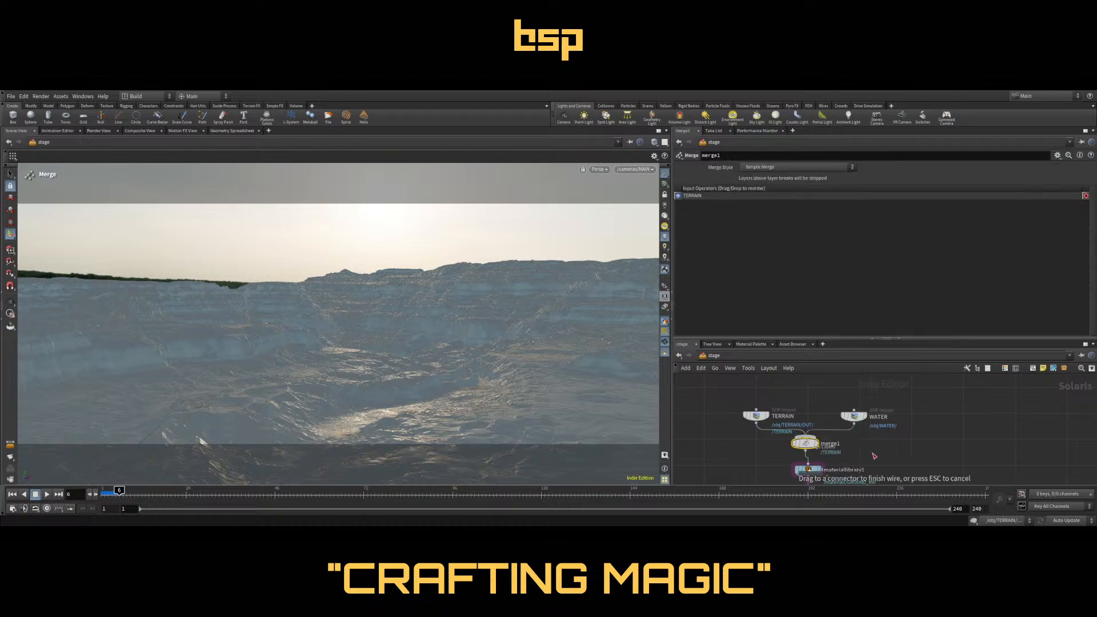
middle_click_drag(877, 427, 881, 399)
left_click_drag(859, 392, 866, 389)
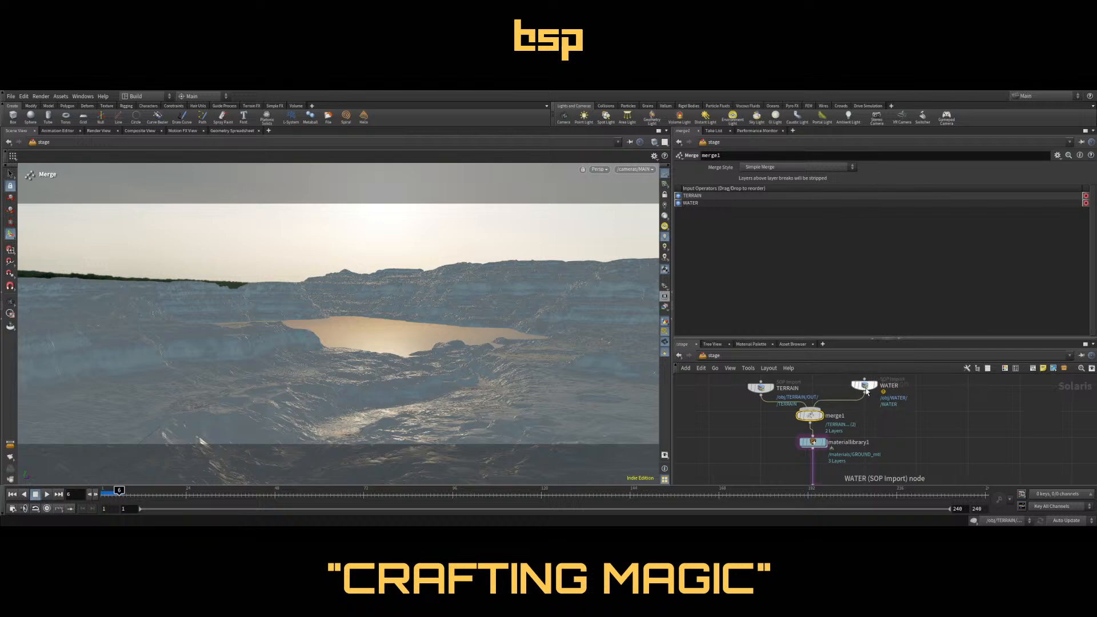
left_click(866, 391)
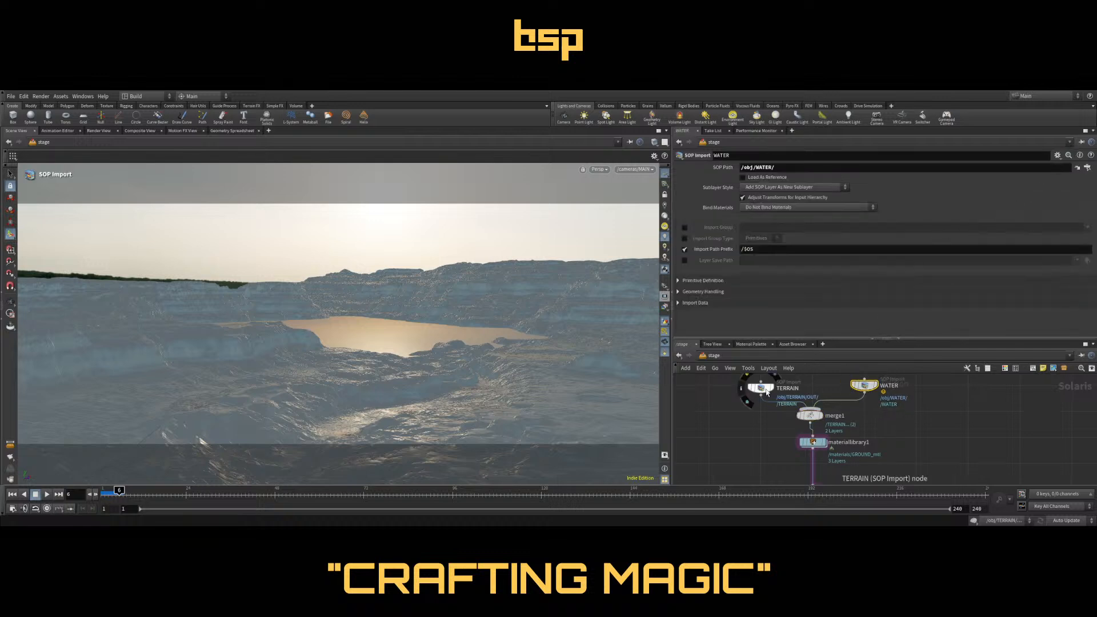
left_click_drag(766, 386, 766, 413)
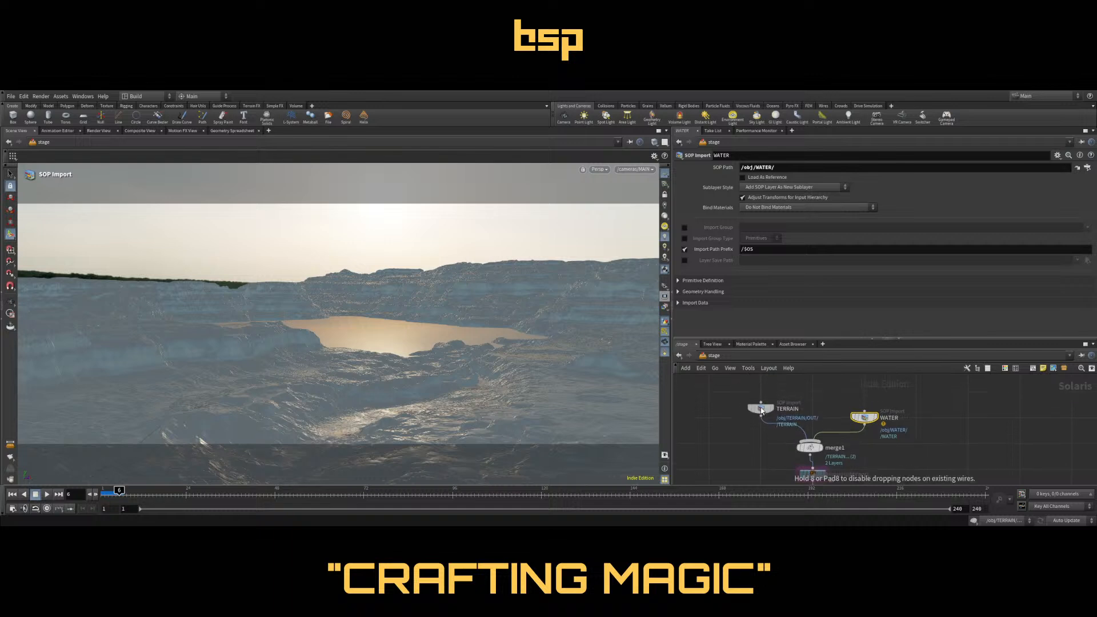
Go inside materiallibrary1 and add a VEX Material Builder below GROUND_mtl
middle_click_drag(908, 462, 905, 415)
left_click(808, 428)
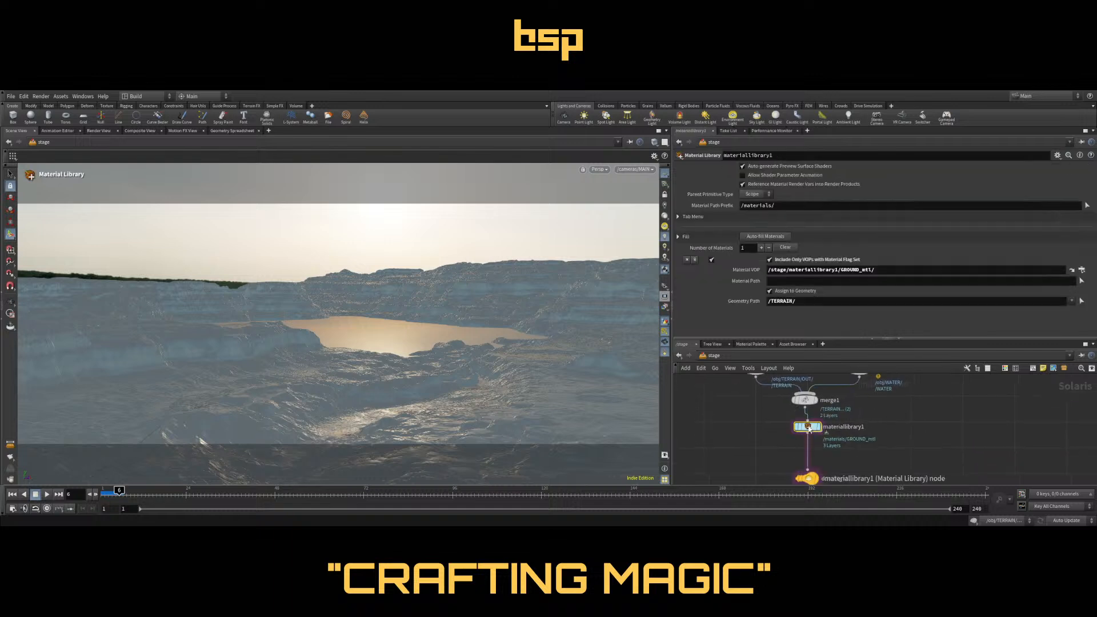
middle_click_drag(784, 386, 791, 422)
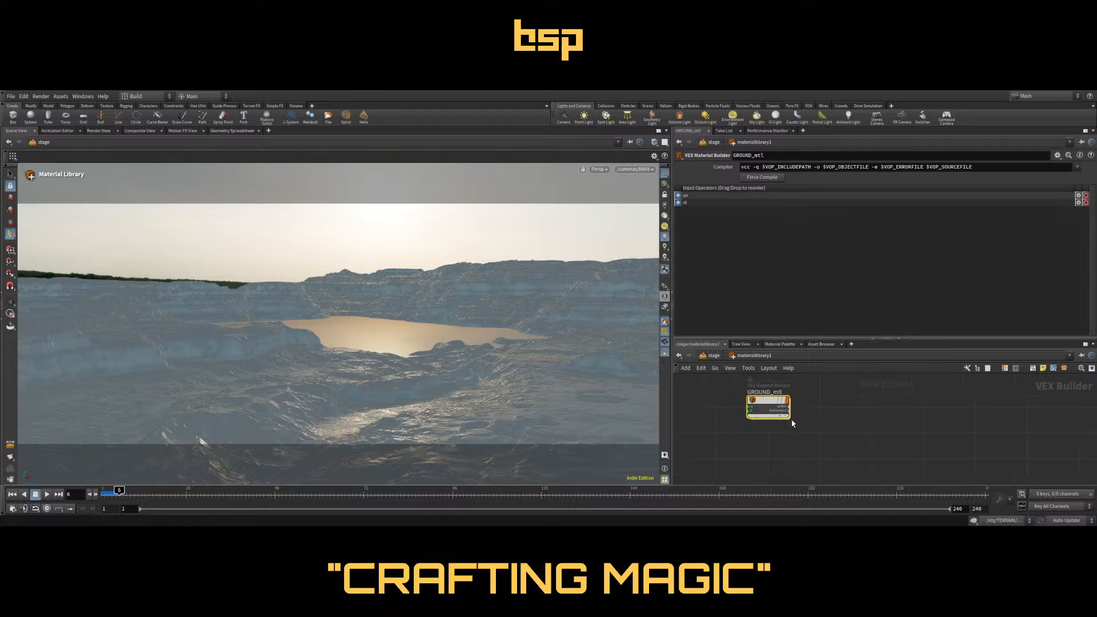
left_click_drag(773, 405, 776, 405)
middle_click_drag(801, 457, 808, 443)
left_click(789, 448)
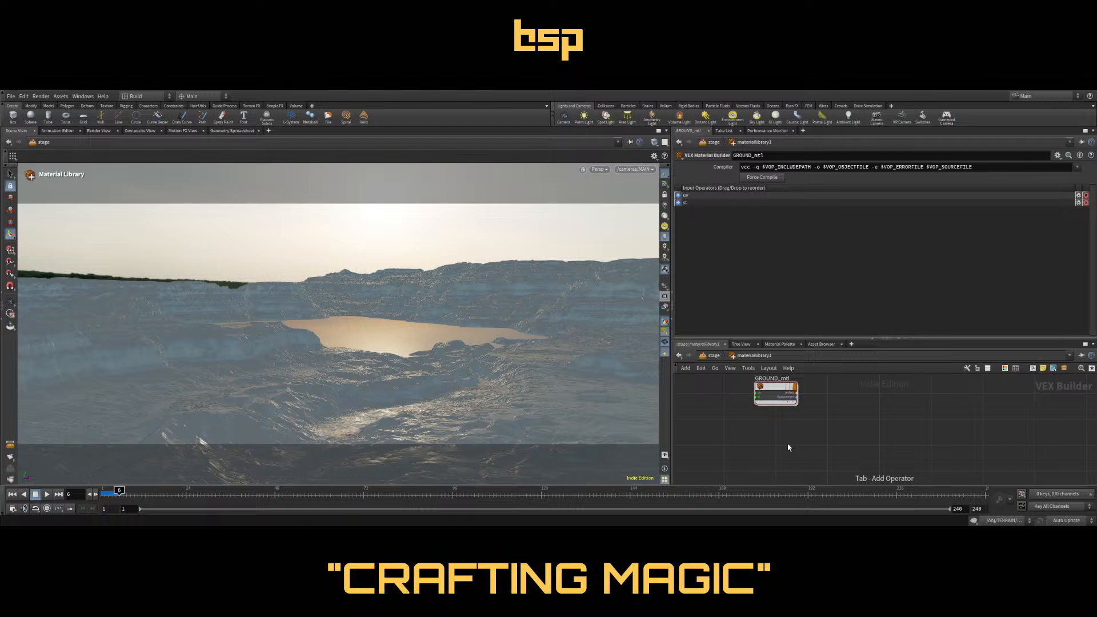
key("Return")
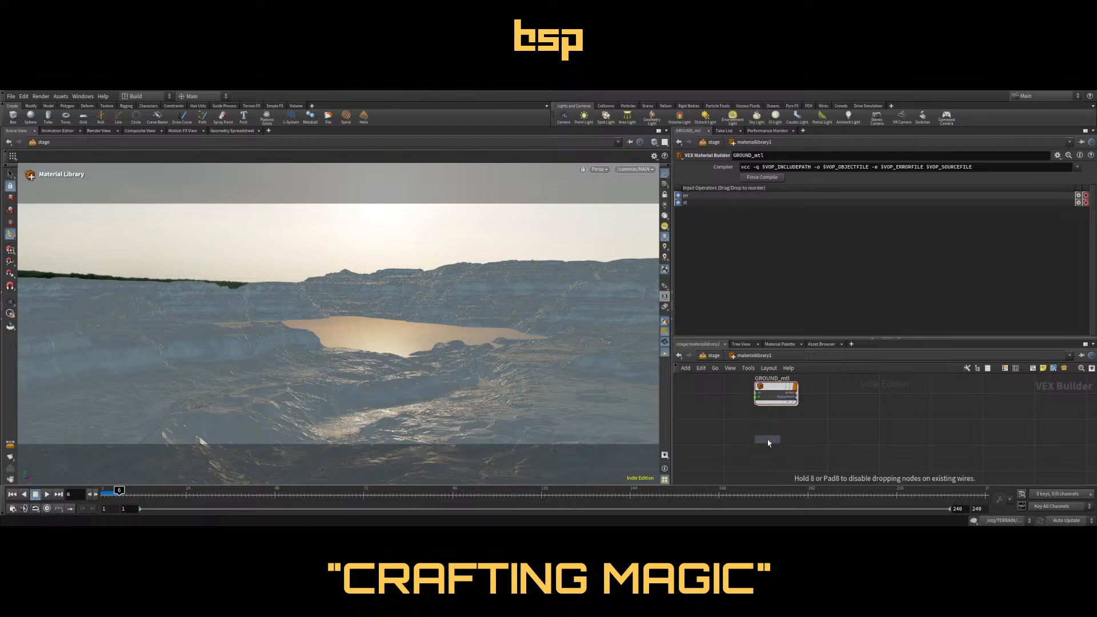
left_click(776, 449)
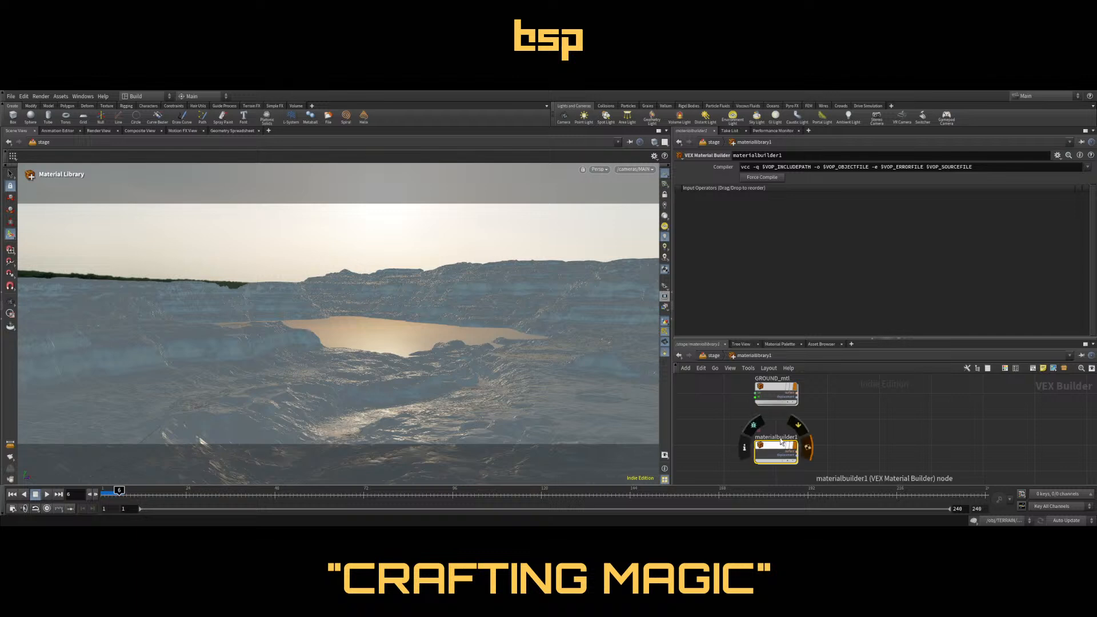
Rename the new material builder WATER_mtl
mouse_move(777, 451)
scroll(778, 450, "up", 3)
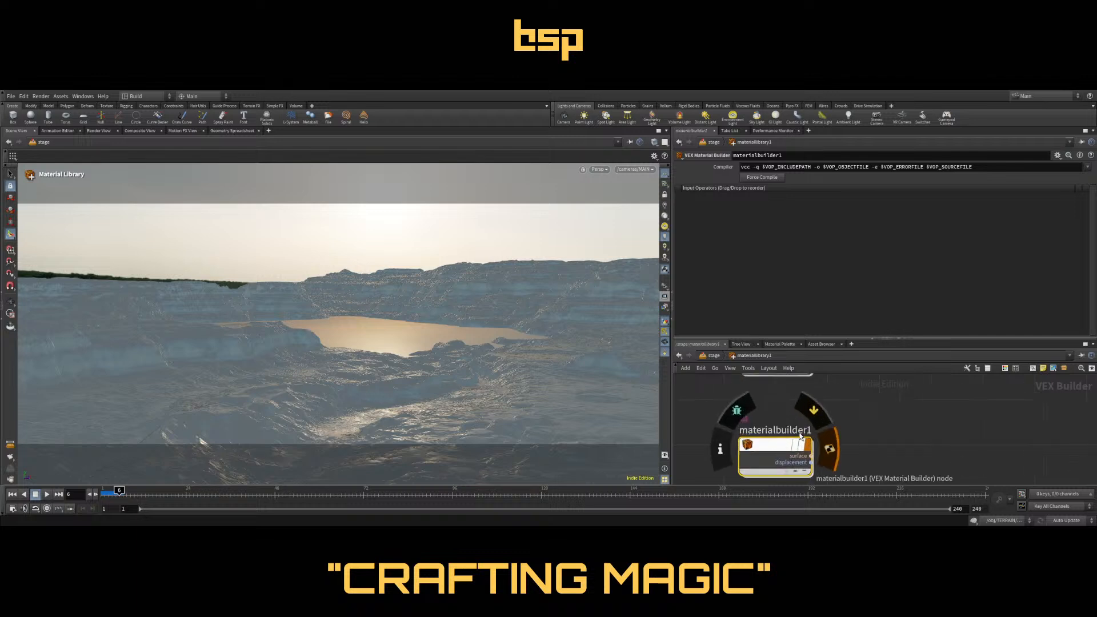
double_click(822, 433)
type("W")
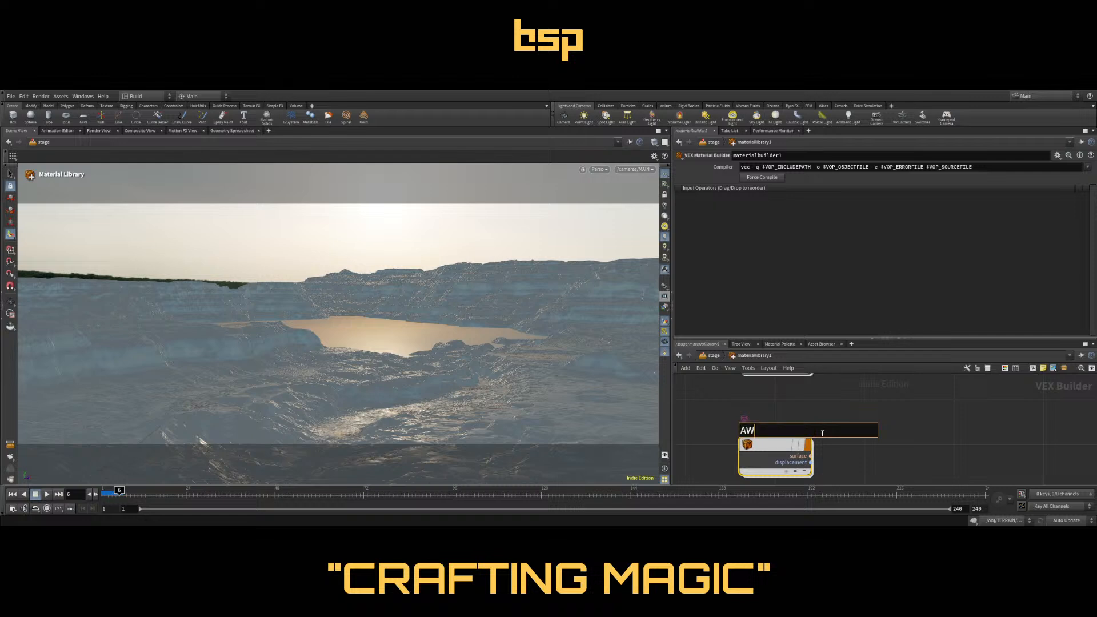
type("ATER_mtl")
key("Return")
scroll(842, 438, "down", 2)
middle_click_drag(842, 411, 843, 438)
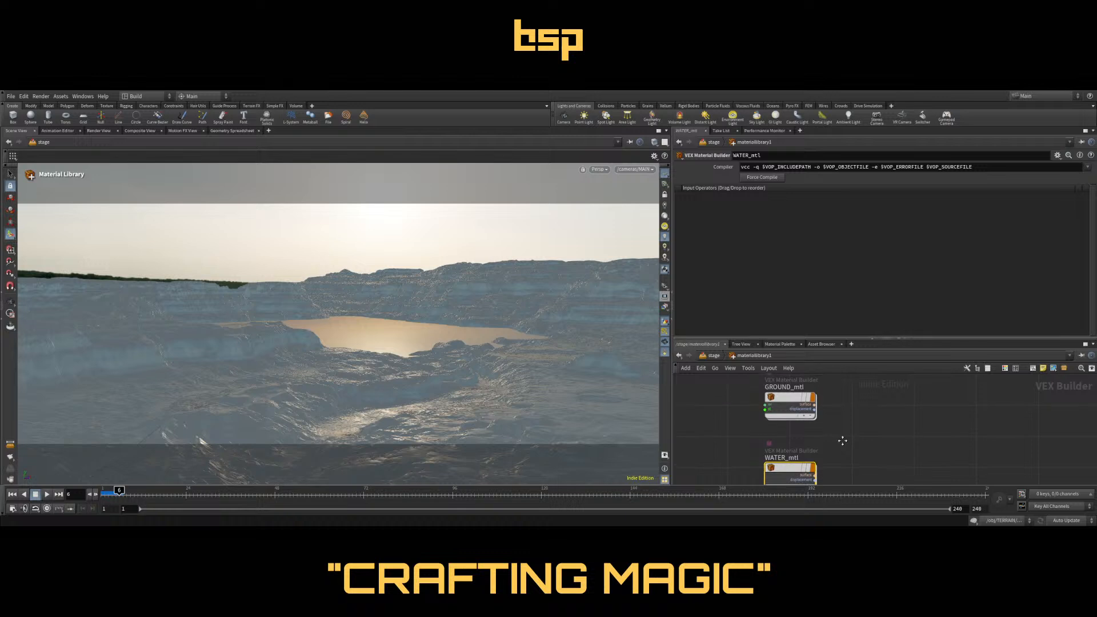
Go inside WATER_mtl and move the surface and displacement globals nodes away from the output nodes
double_click(784, 439)
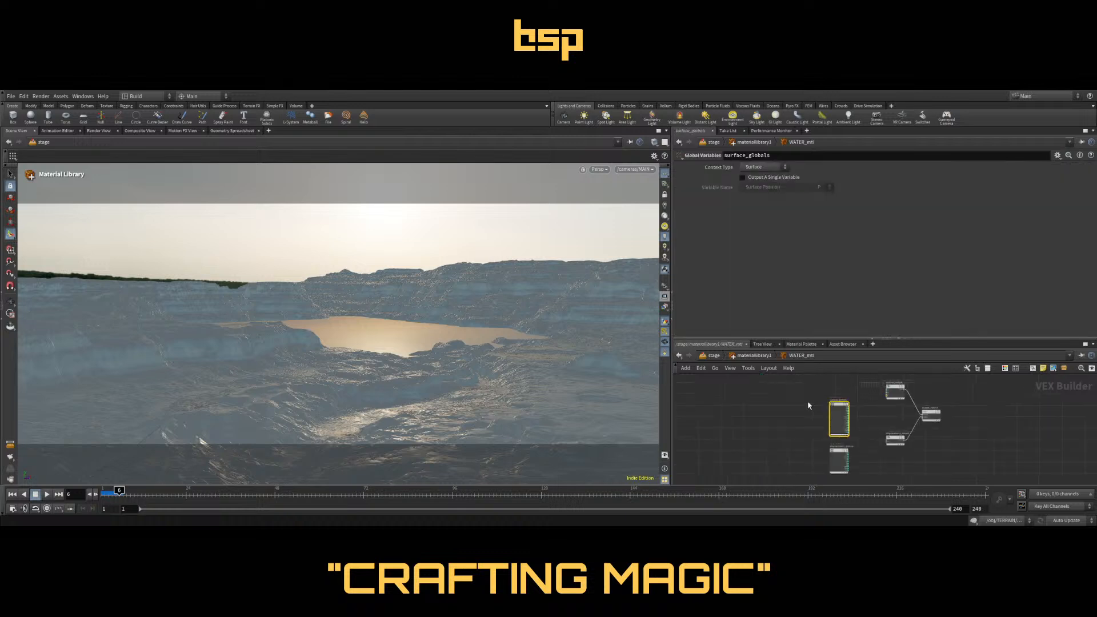
left_click_drag(808, 401, 854, 464)
left_click_drag(836, 414, 756, 428)
middle_click_drag(842, 402, 804, 429)
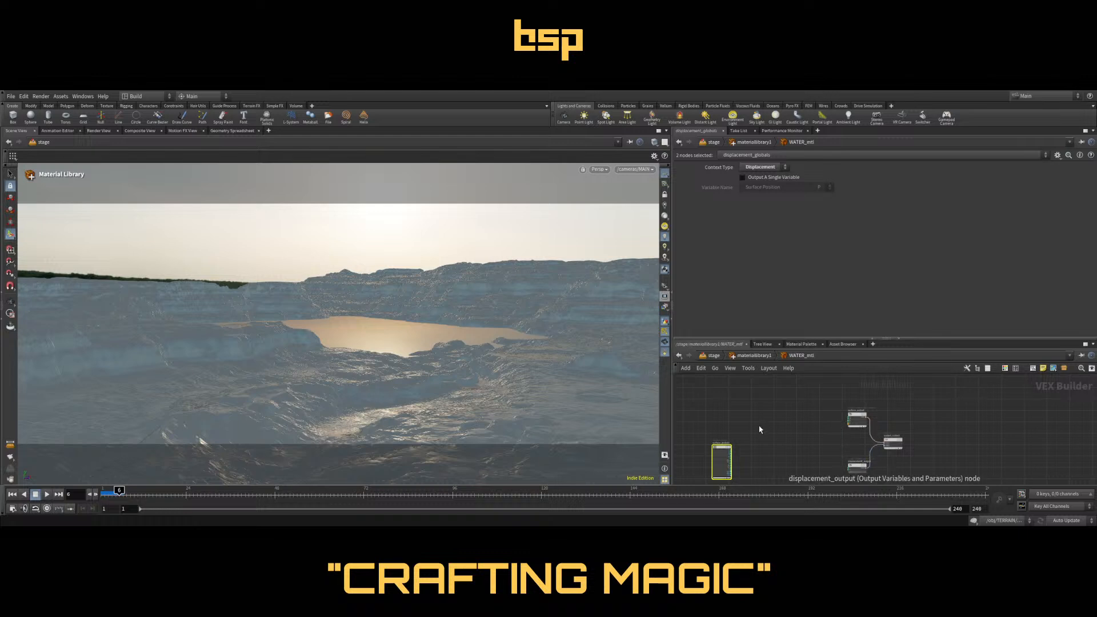
middle_click_drag(798, 425, 756, 413)
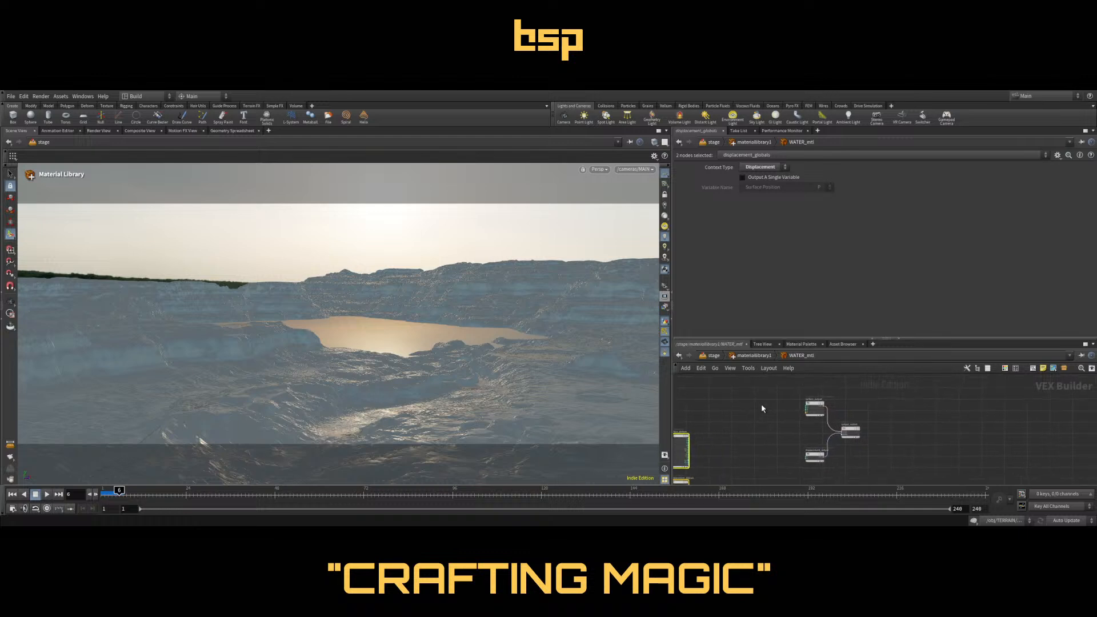
Add a Classic Shader node beside surface_output in the WATER_mtl network
left_click(761, 405)
scroll(761, 408, "up", 3)
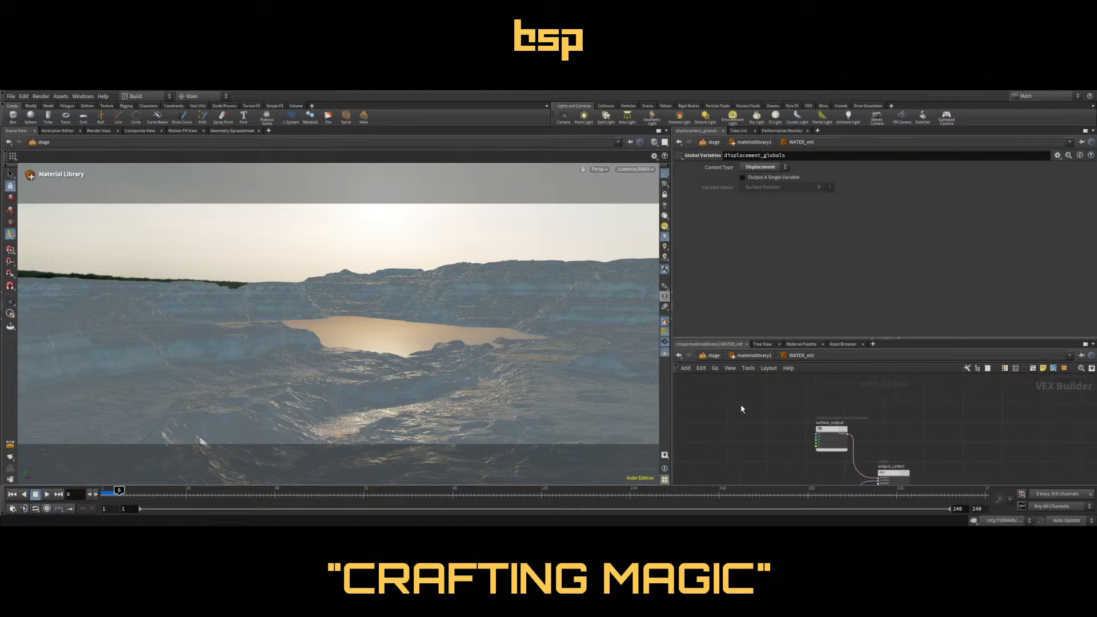
key("Tab")
key("Return")
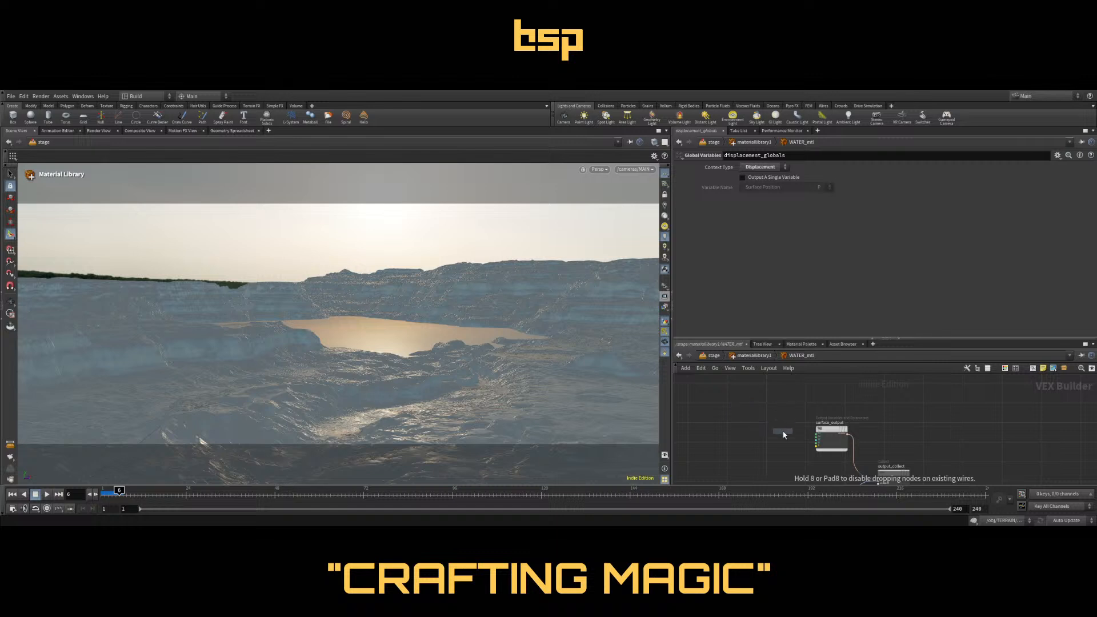
left_click(783, 436)
middle_click_drag(828, 408, 818, 384)
scroll(783, 421, "up", 3)
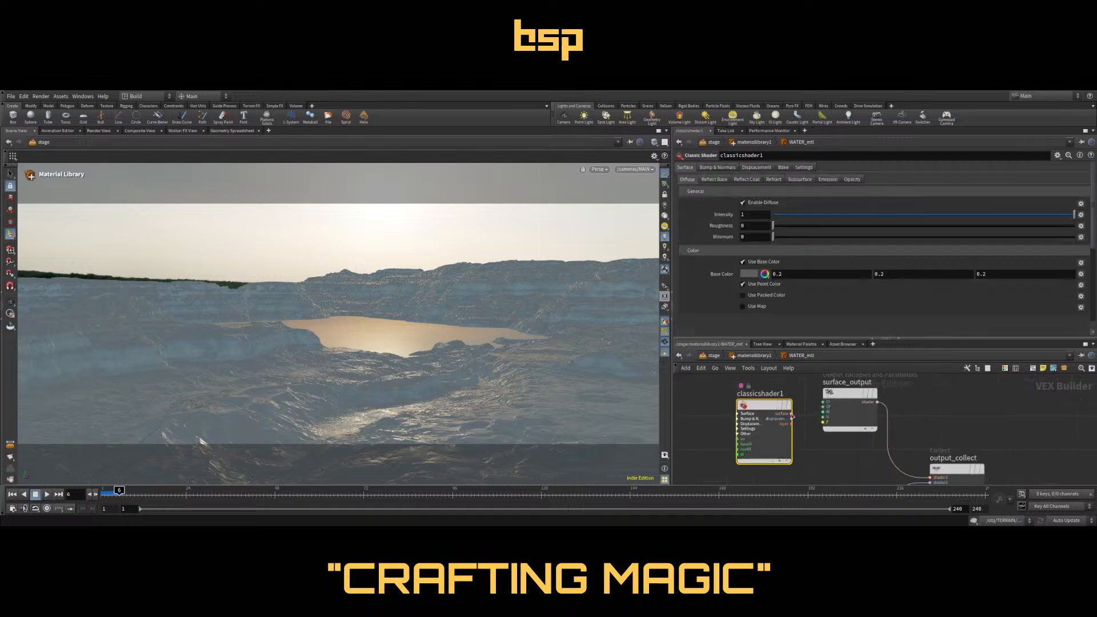
Connect the Classic Shader's surface output to output_collect, leaving surface_output and displacement_output disconnected
left_click_drag(792, 414, 930, 477)
scroll(797, 400, "down", 3)
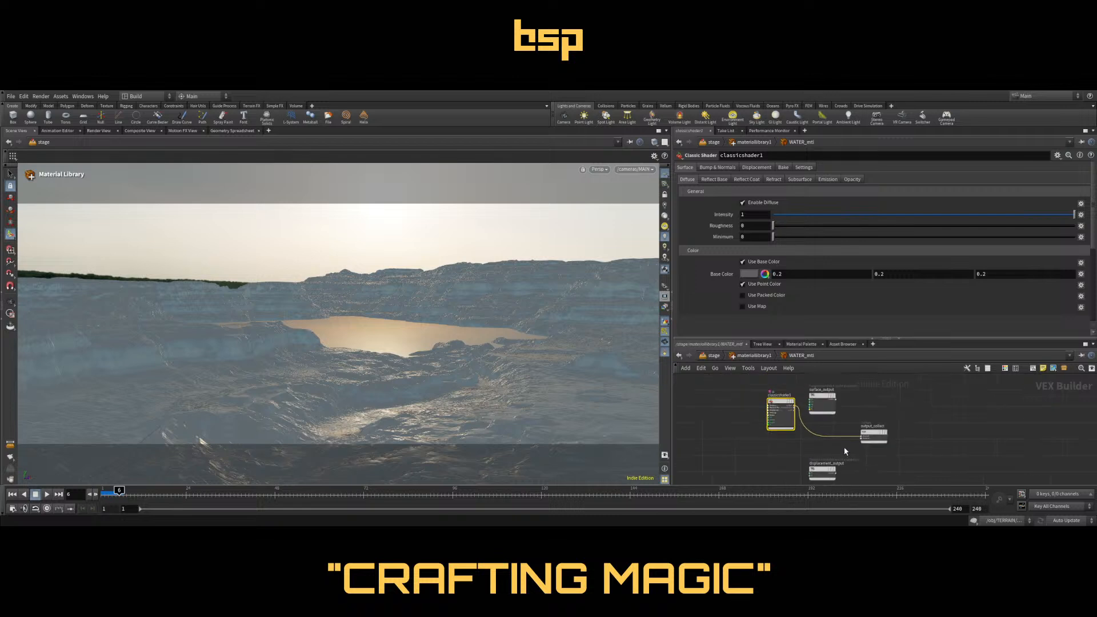
key("y")
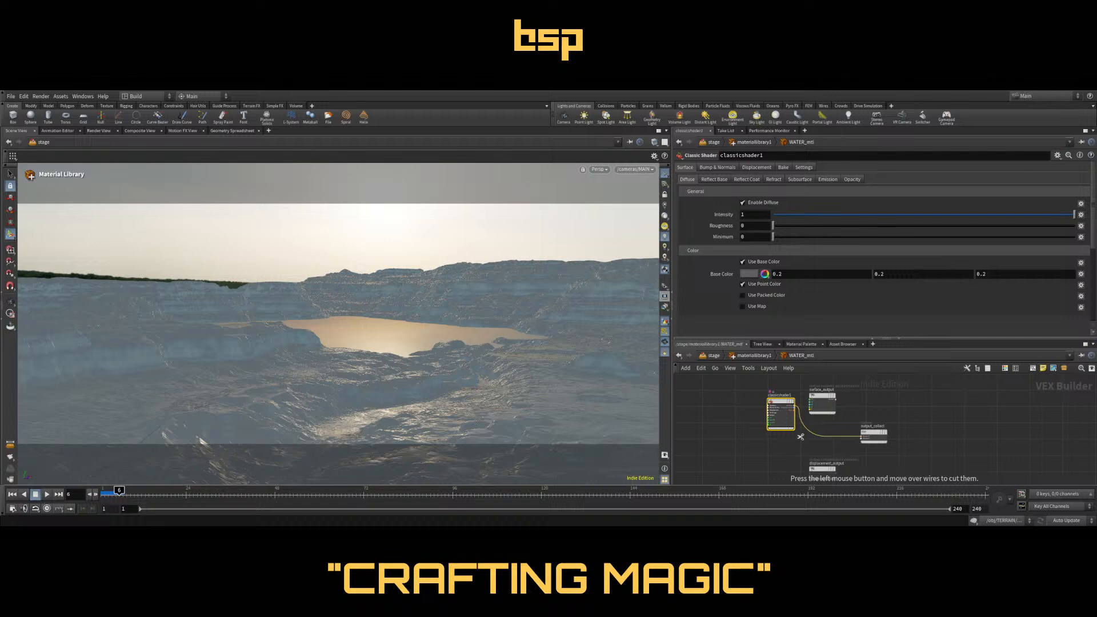
left_click_drag(800, 437, 850, 439)
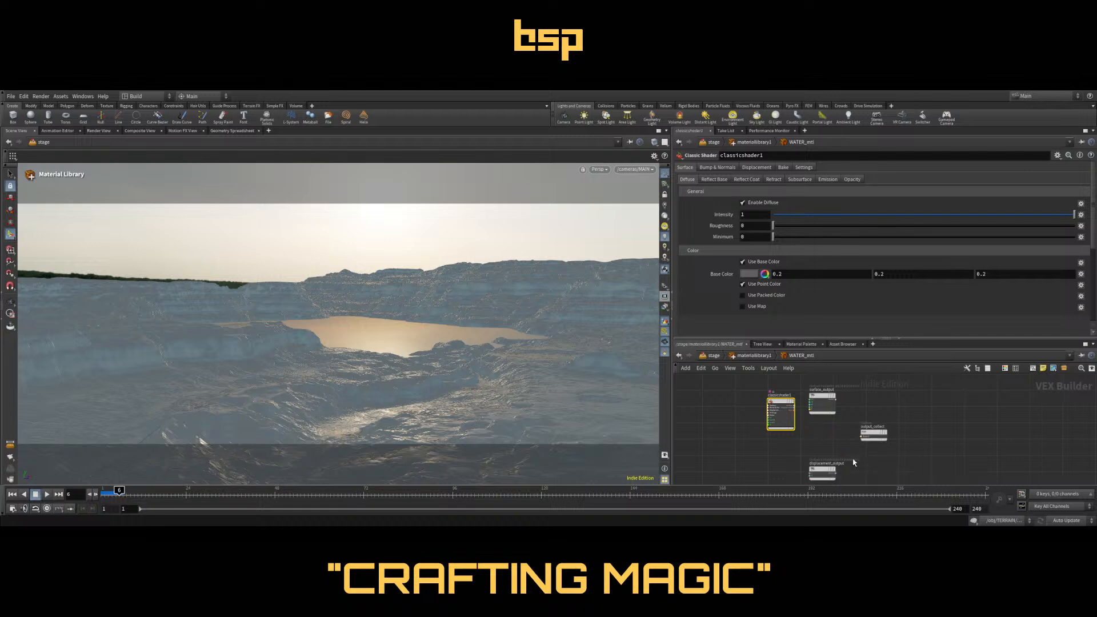
key("ctrl+z")
scroll(831, 435, "up", 3)
mouse_move(793, 406)
left_mouse_down()
mouse_move(892, 457)
mouse_move(874, 458)
mouse_move(866, 452)
mouse_move(908, 460)
mouse_move(883, 476)
left_mouse_up()
key("y")
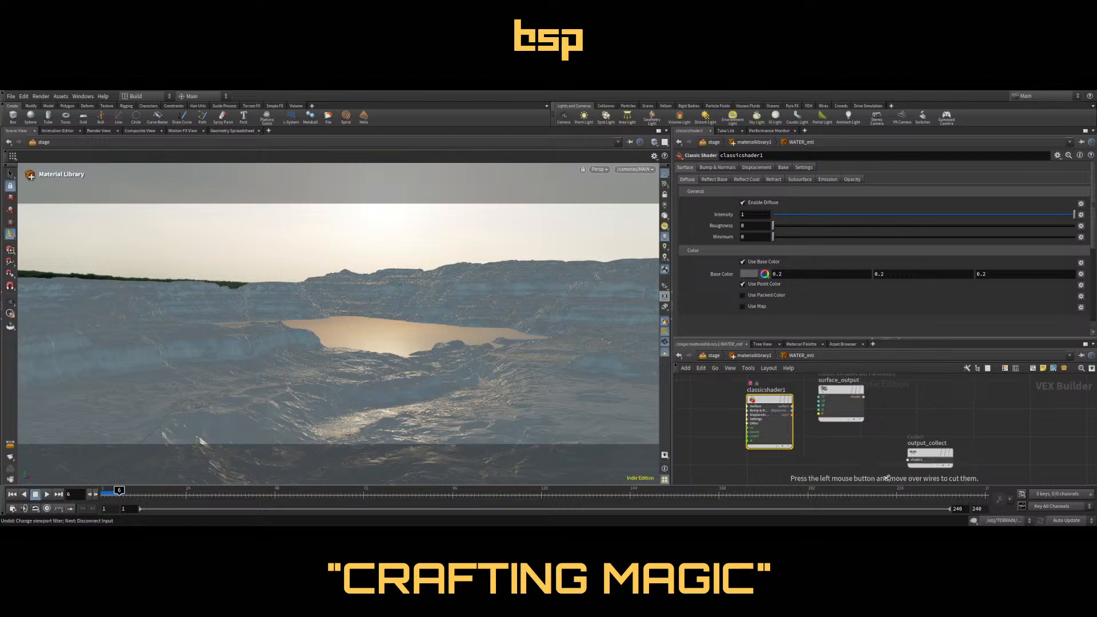
left_click_drag(792, 407, 908, 460)
scroll(896, 435, "down", 2)
mouse_move(897, 436)
middle_mouse_down()
mouse_move(903, 395)
mouse_move(891, 433)
middle_mouse_up()
left_click(820, 397)
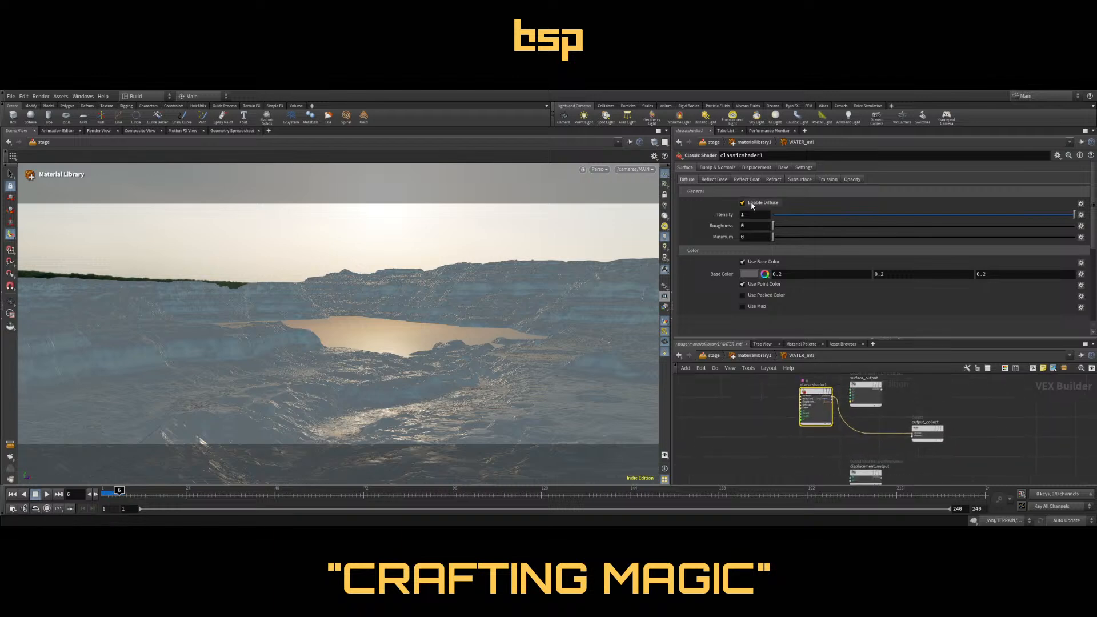
Disable diffuse and enable refractions on the Classic Shader, keeping base reflections on, and review the refraction settings
left_click(750, 203)
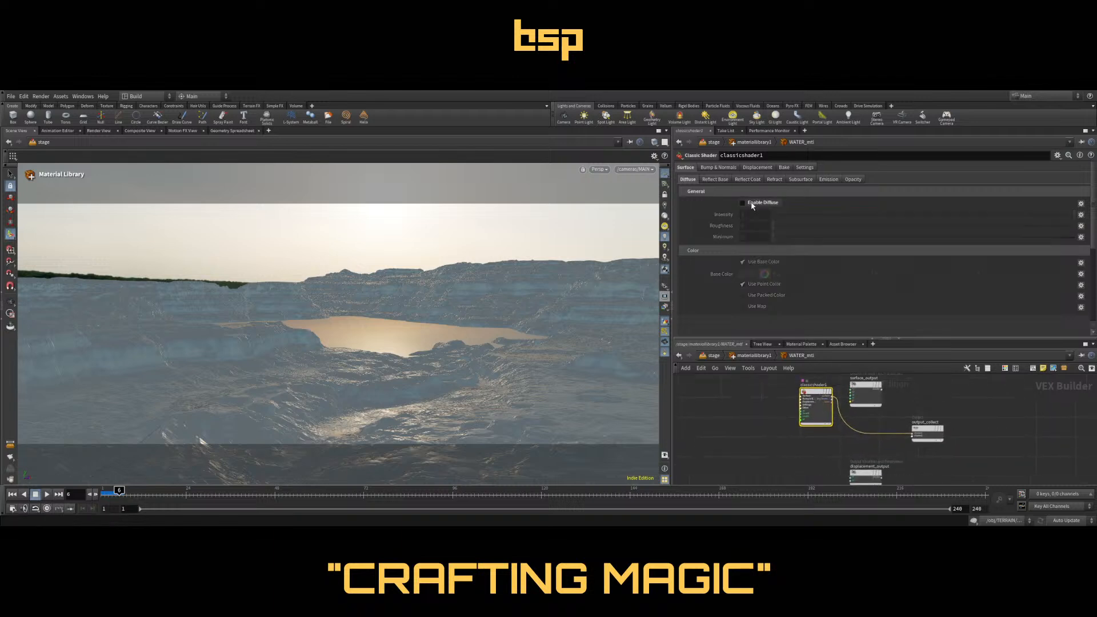
left_click(715, 179)
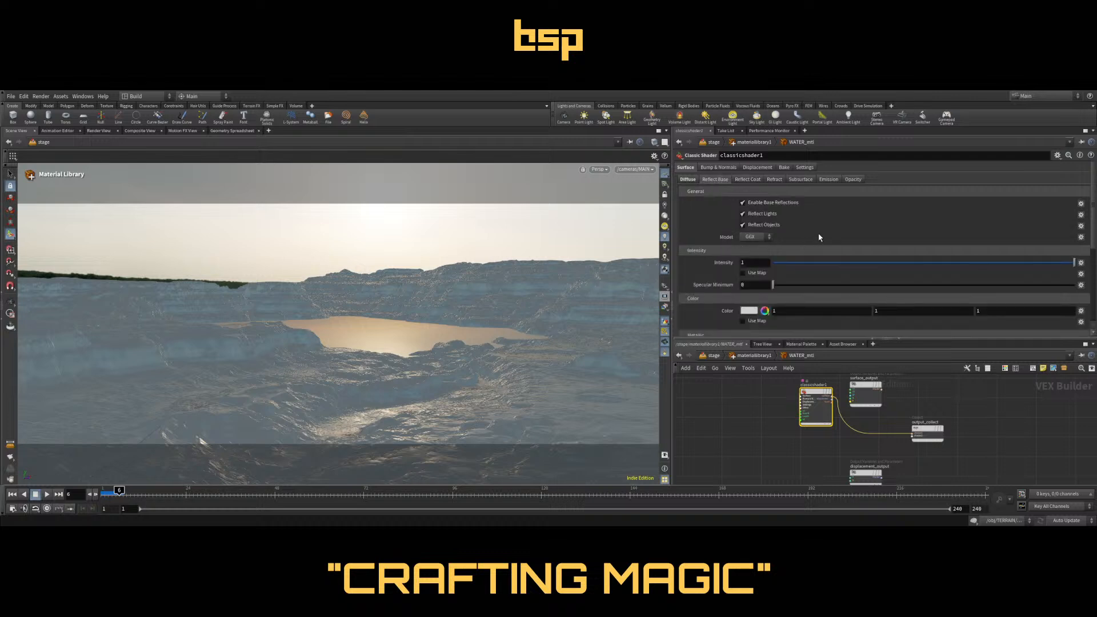
scroll(816, 232, "down", 1)
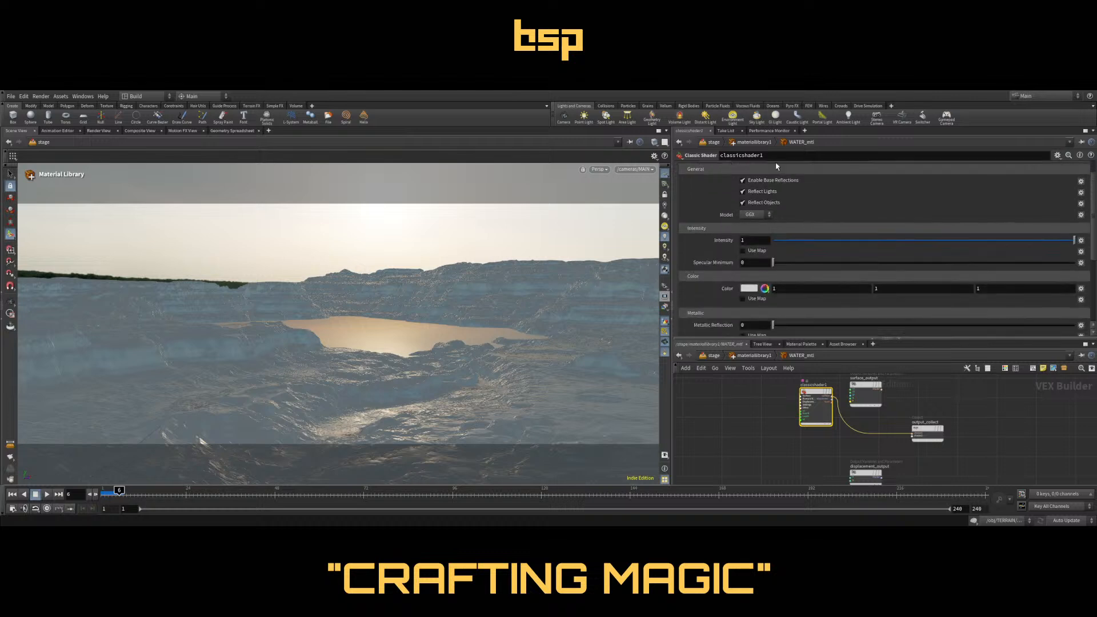
scroll(795, 211, "up", 1)
left_click(760, 180)
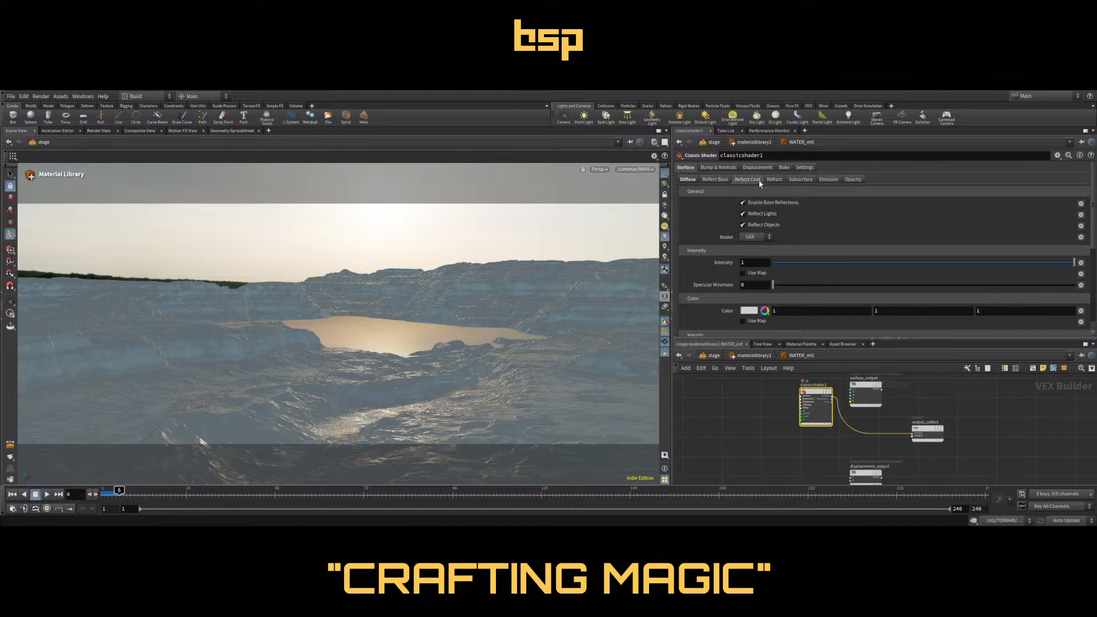
left_click(776, 182)
left_click(760, 204)
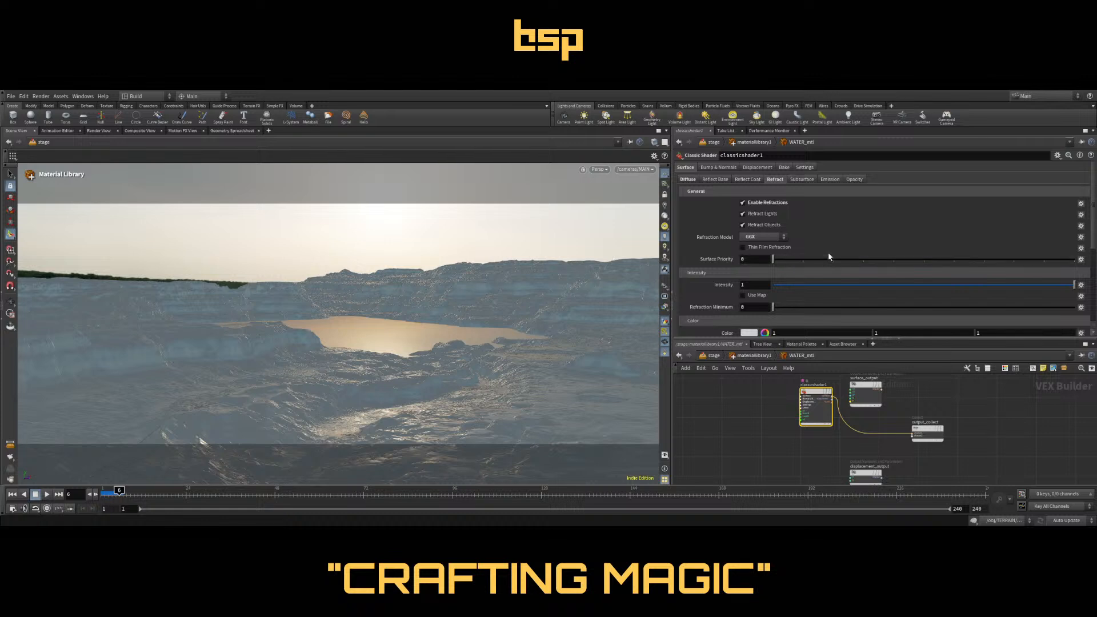
scroll(828, 252, "down", 2)
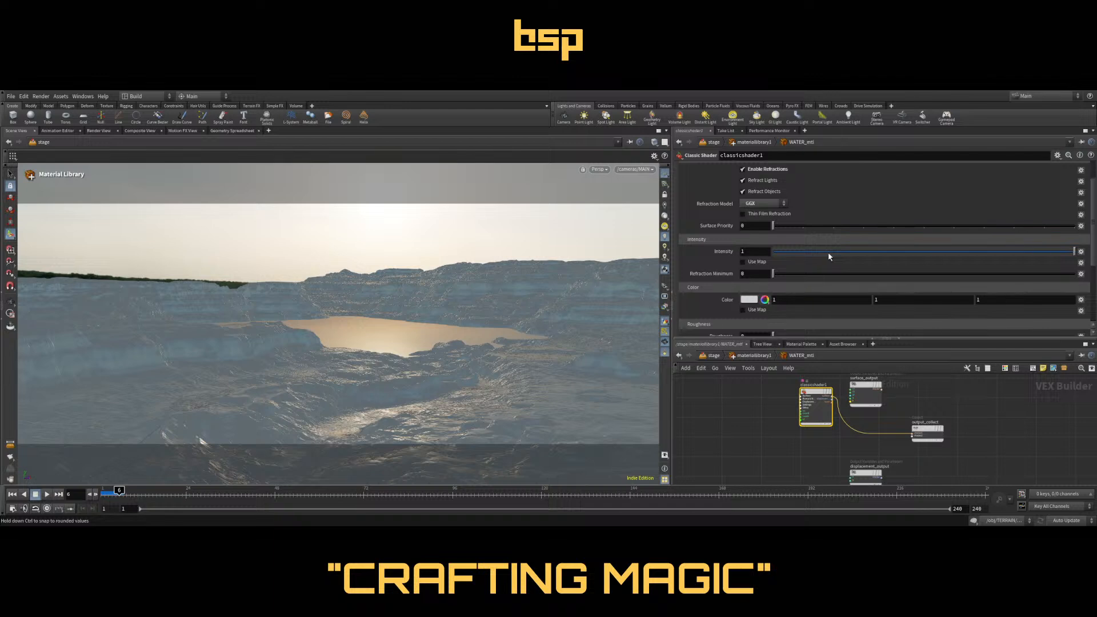
scroll(828, 252, "down", 5)
scroll(828, 257, "up", 7)
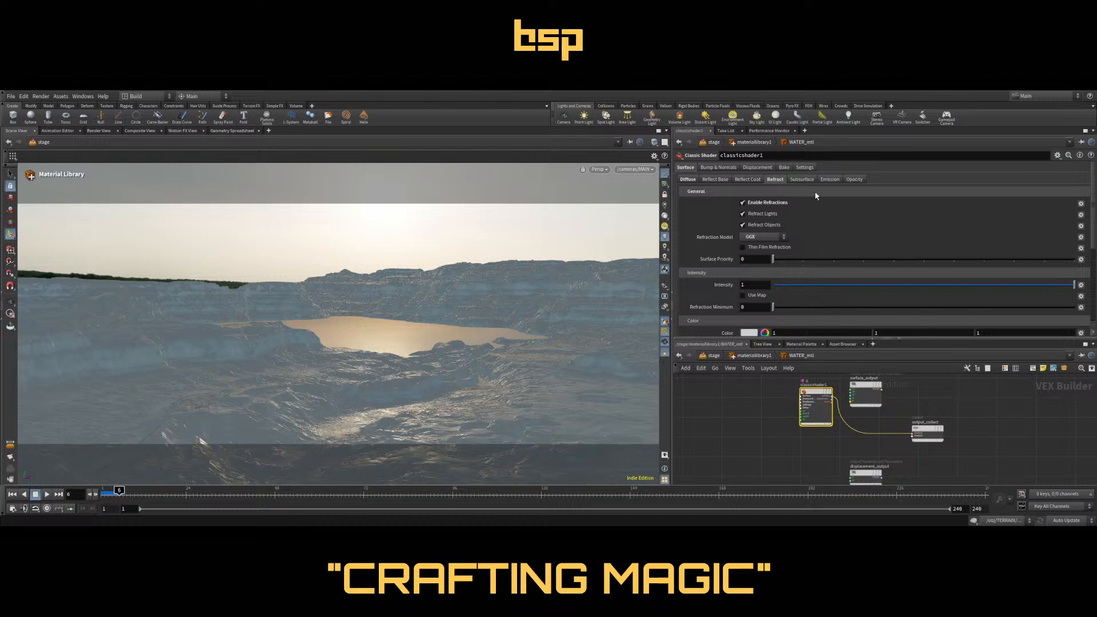
scroll(816, 196, "down", 9)
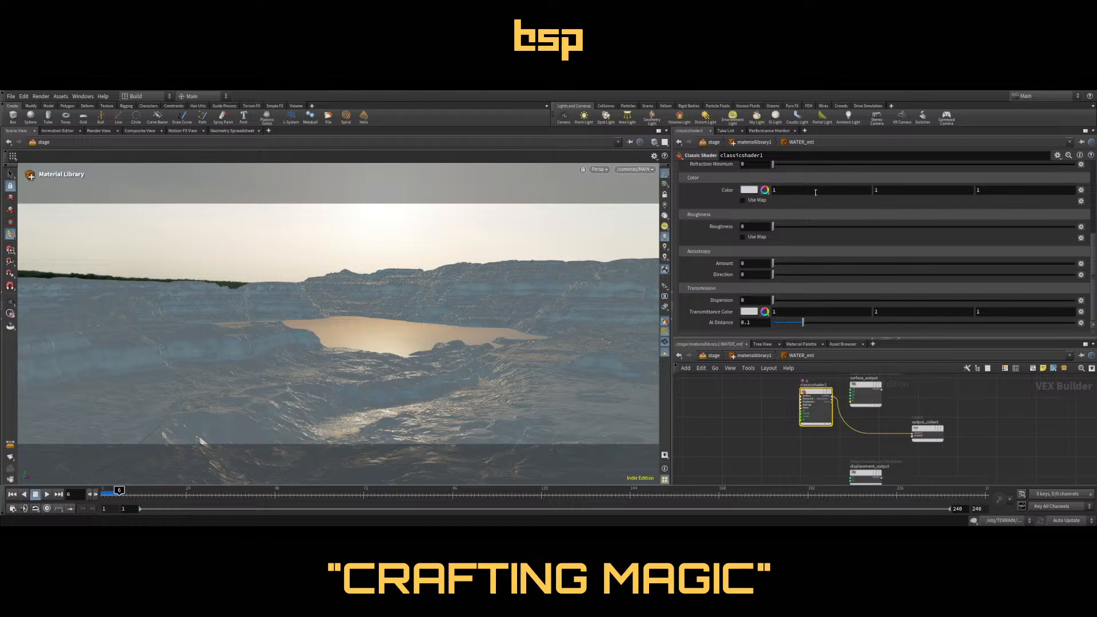
Add a second material entry to materiallibrary1 with its Material VOP set to /stage/materiallibrary1/WATER_mtl/
left_click(715, 355)
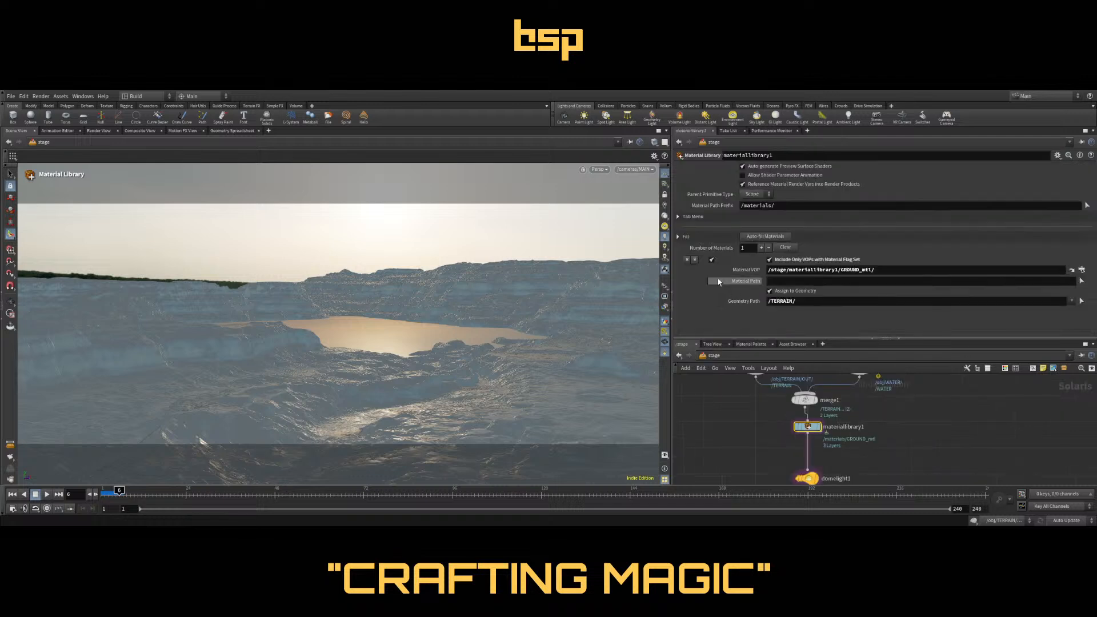
left_click(761, 248)
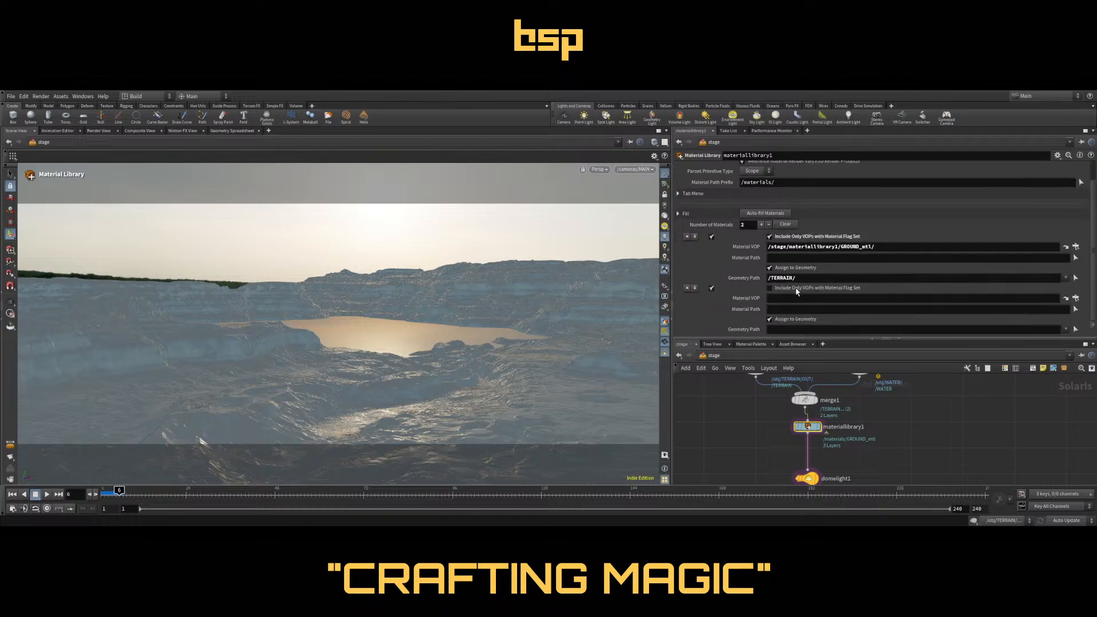
triple_click(823, 246)
key("ctrl+c")
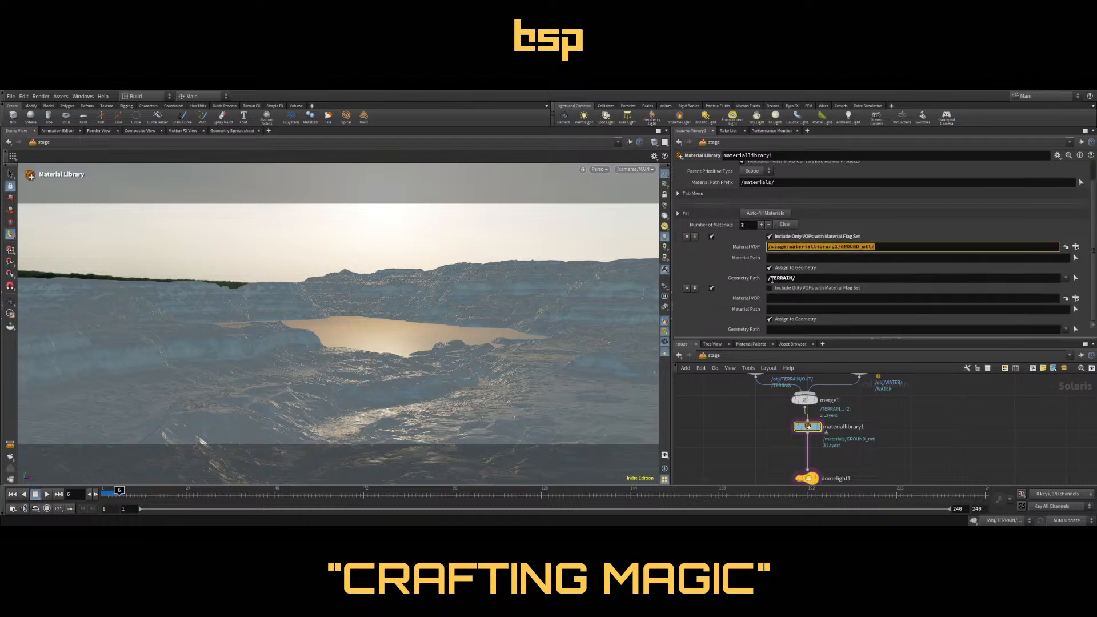
left_click(790, 300)
key("ctrl+v")
left_click_drag(874, 298, 839, 299)
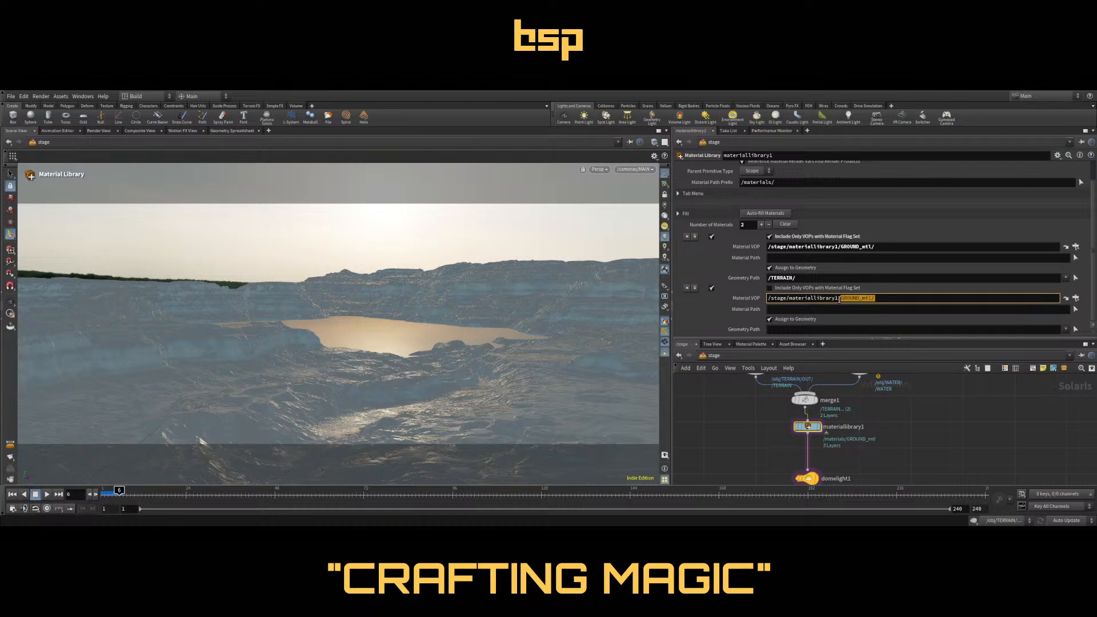
type("WATE")
Assign the second material to the geometry path /WATER/
left_click(791, 329)
type("W")
key("BackSpace")
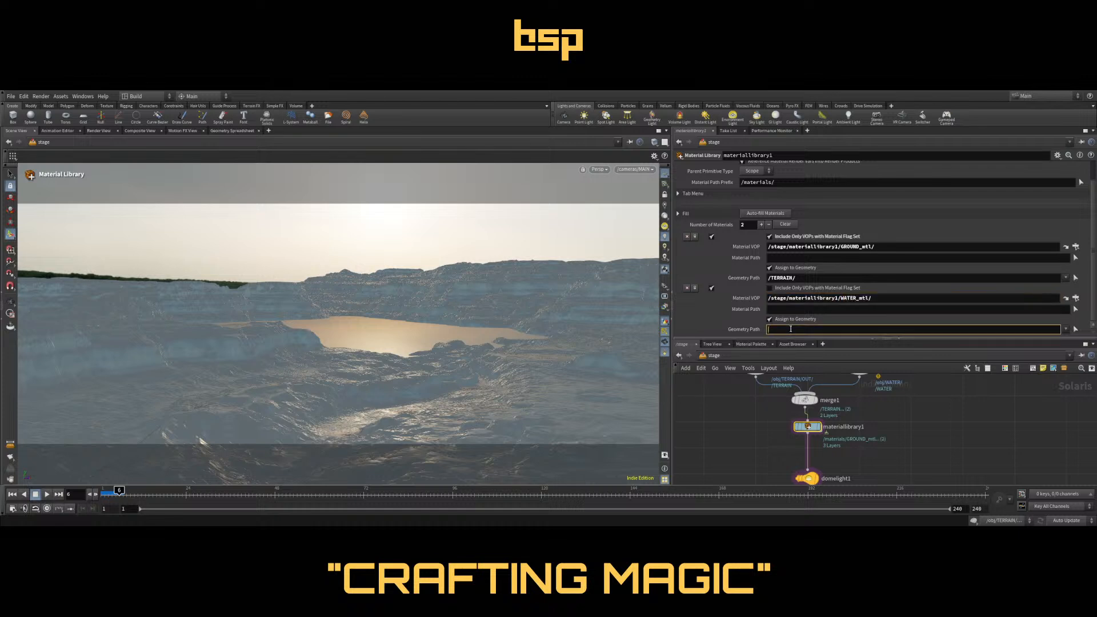
type("/WATER/")
key("Return")
Save the scene and preview the MAIN camera view with Karma CPU
scroll(925, 431, "down", 2)
middle_click_drag(879, 424, 894, 377)
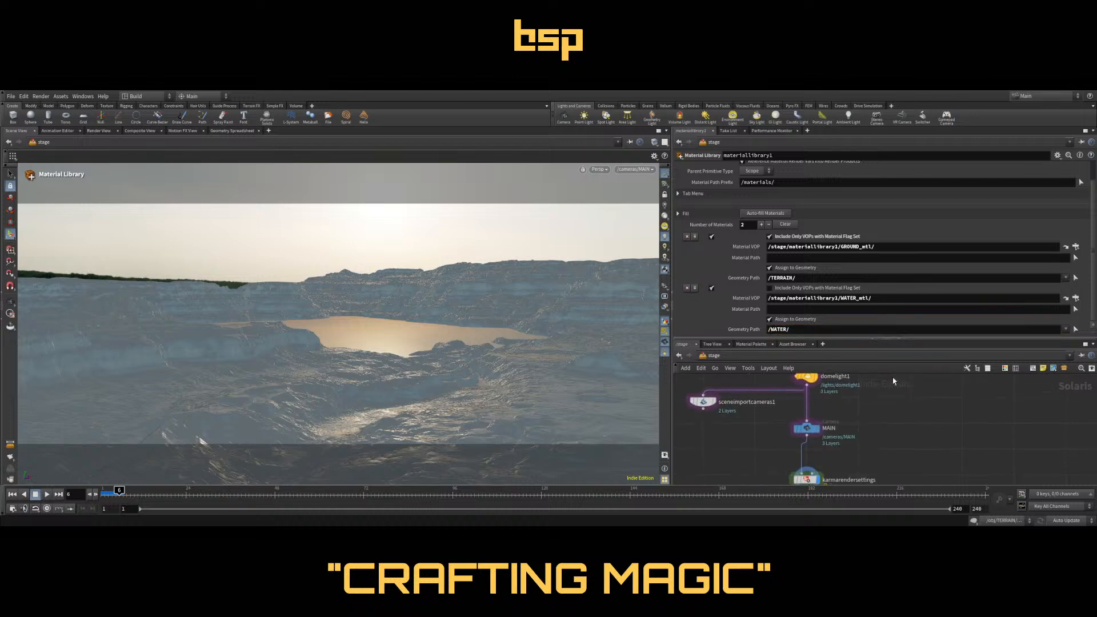
key("ctrl+s")
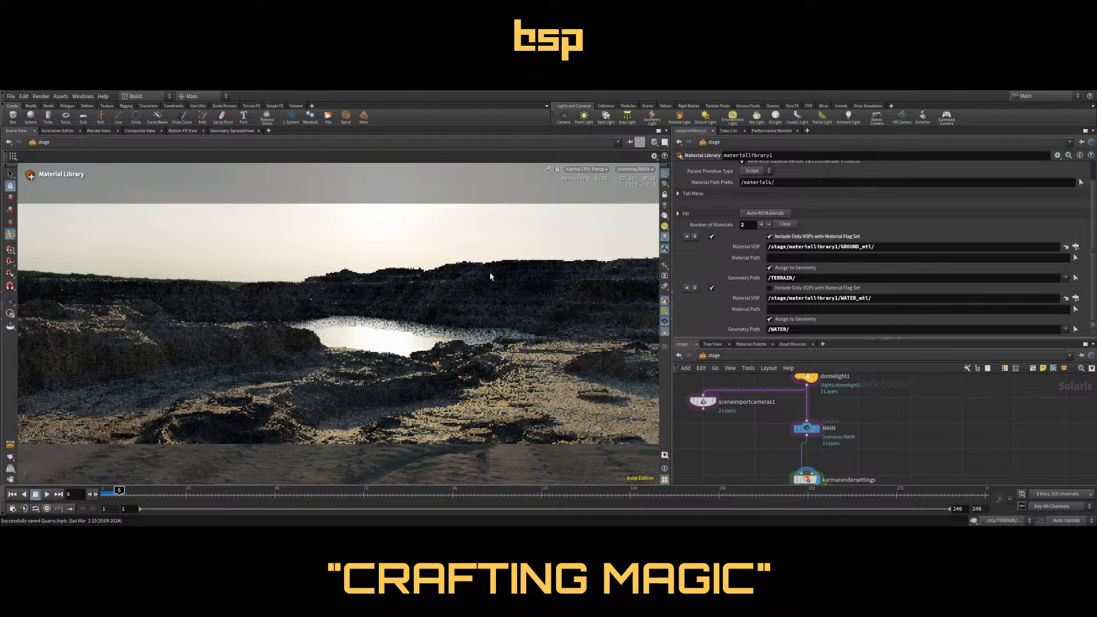
middle_click_drag(830, 420, 888, 447)
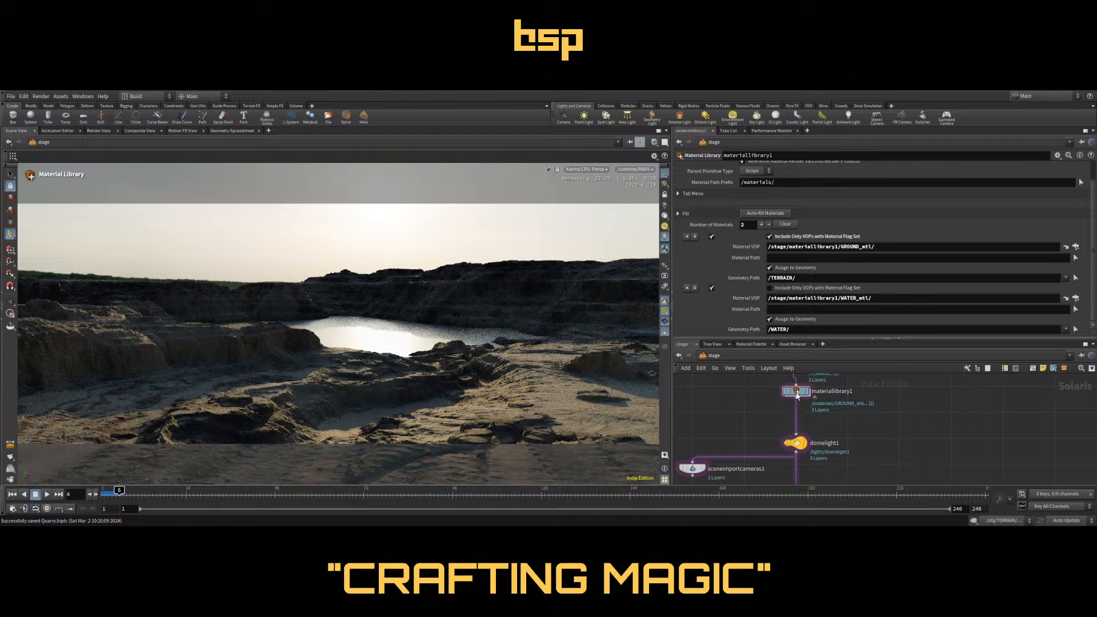
Open the Classic Shader inside WATER_mtl of materiallibrary1 and bring up the roughness among its base reflection settings
key("i")
double_click(782, 439)
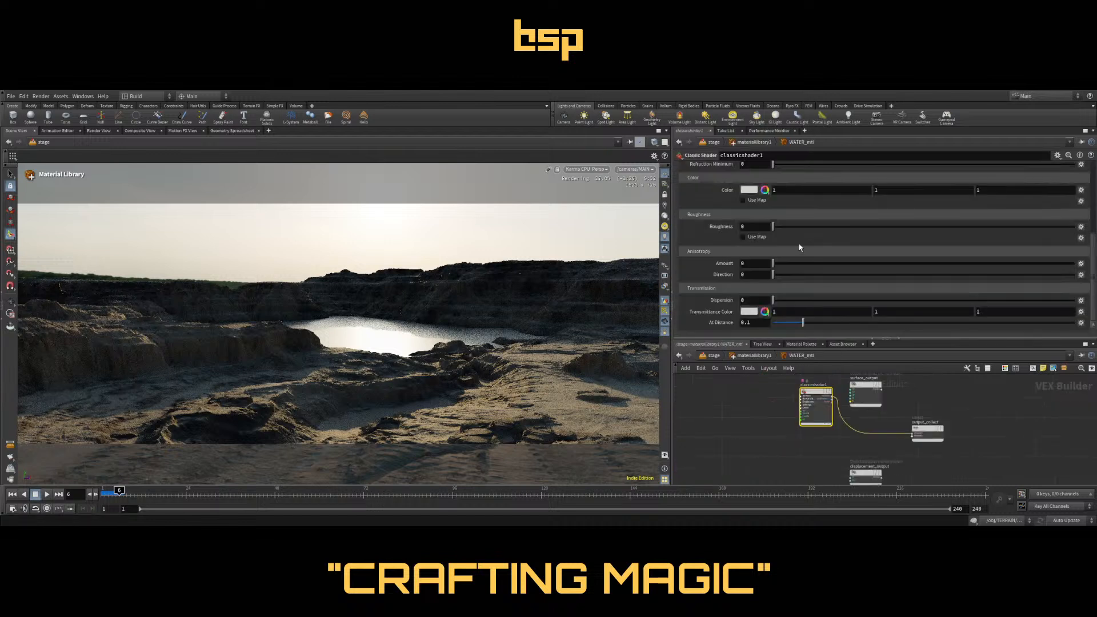
scroll(799, 246, "up", 5)
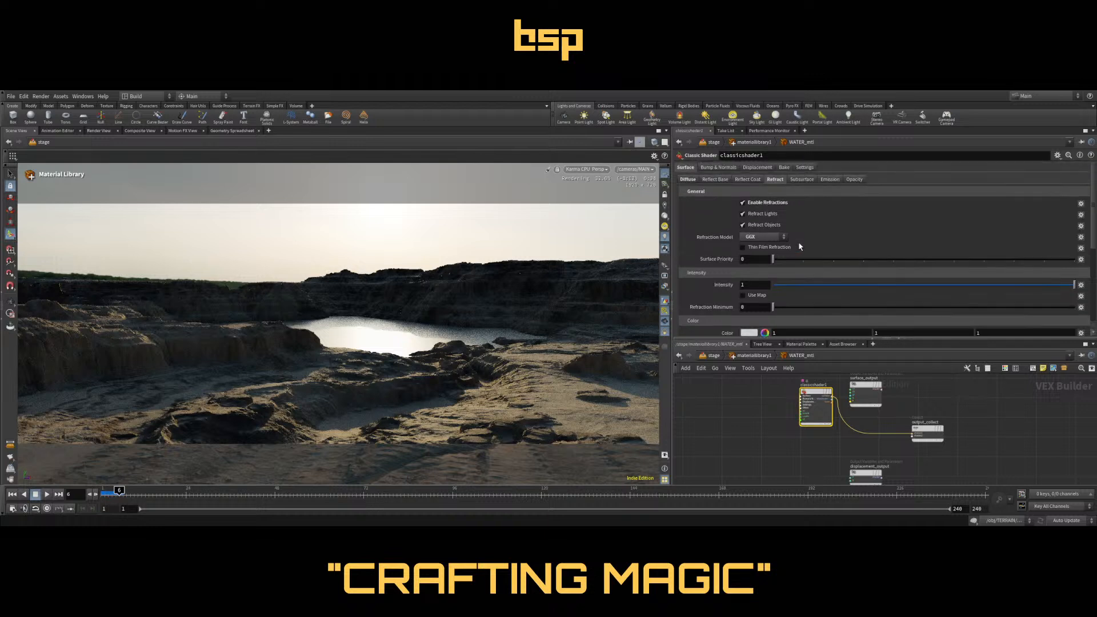
left_click(716, 180)
scroll(821, 239, "down", 3)
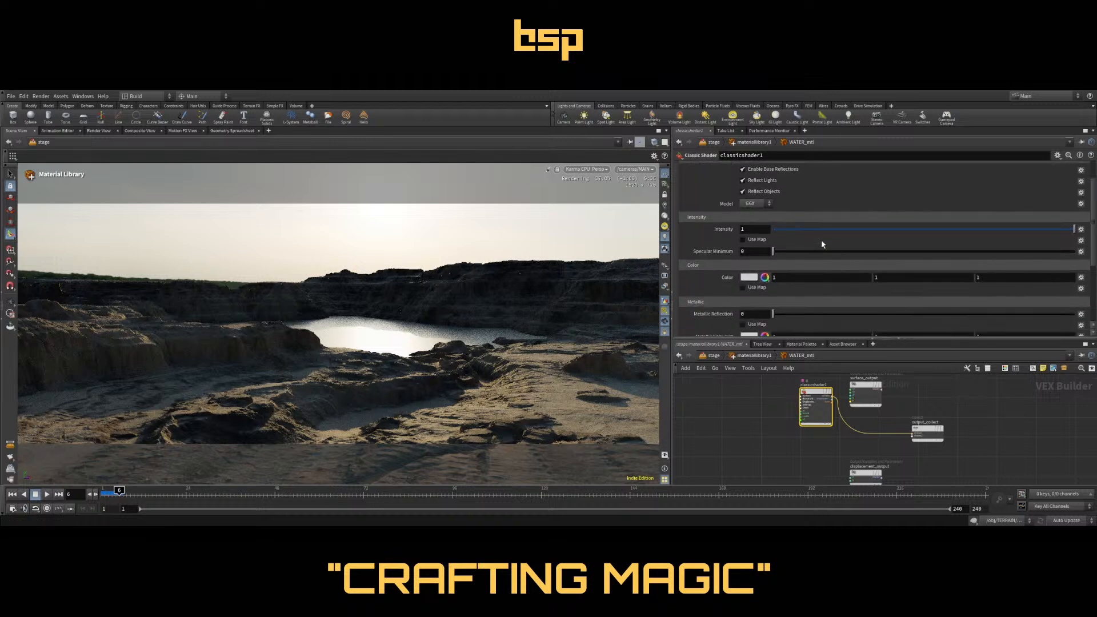
scroll(821, 241, "down", 2)
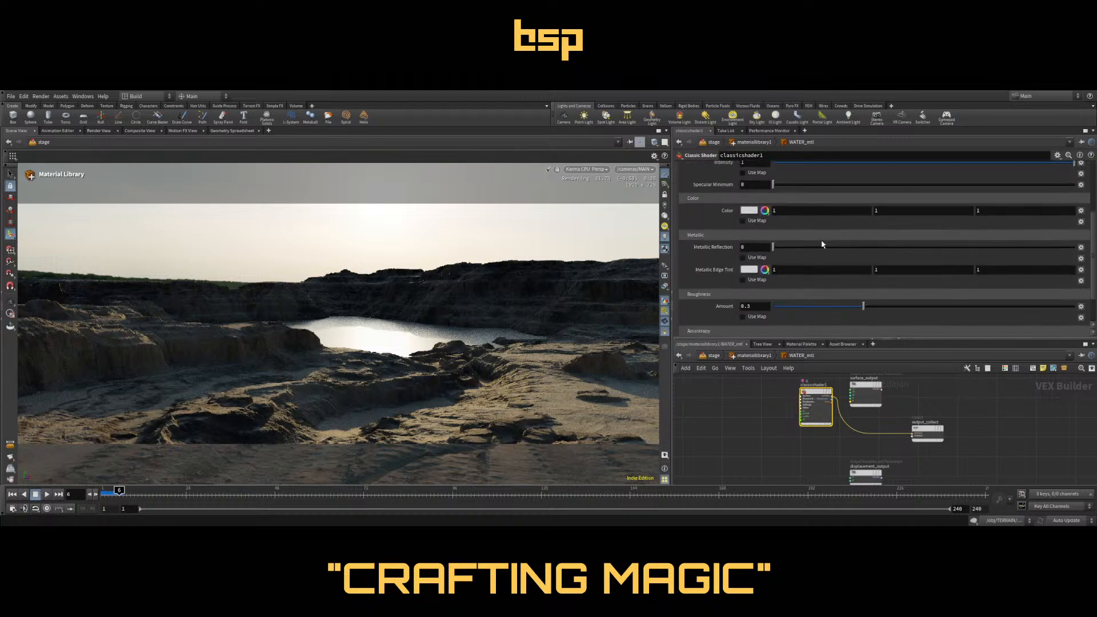
scroll(822, 239, "up", 3)
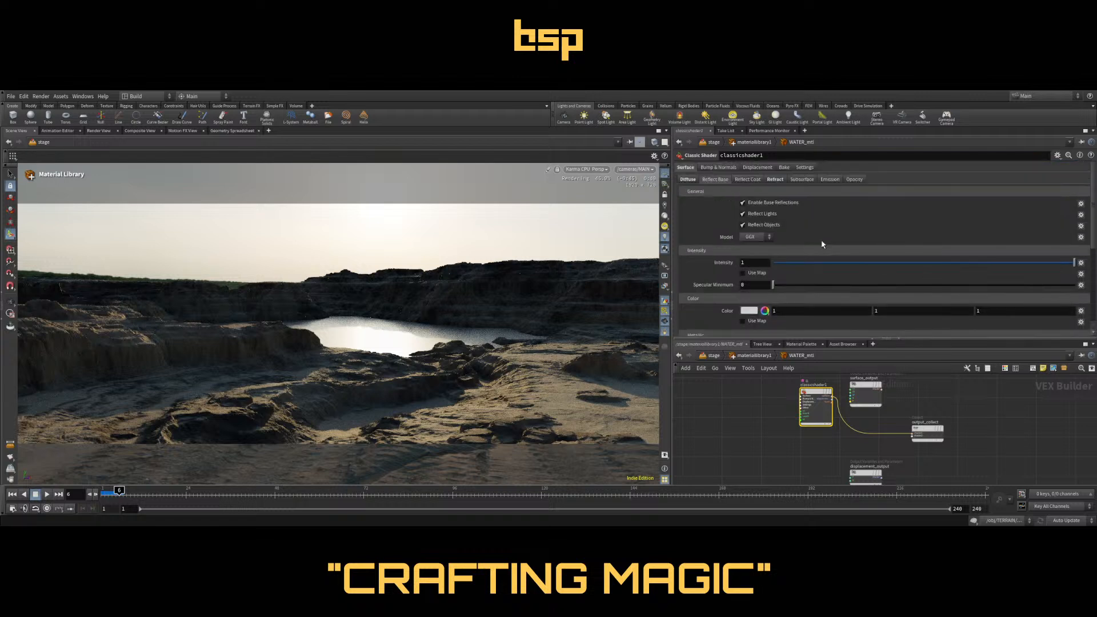
scroll(821, 244, "down", 4)
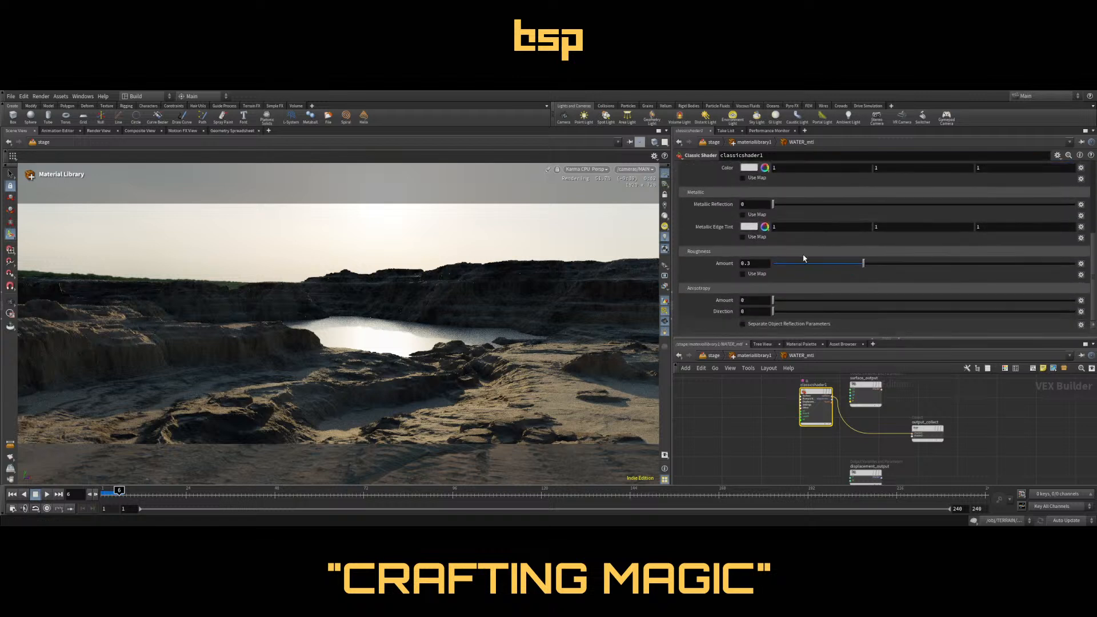
Try base reflection roughness amounts of 0.962, 0.05 and 0.1 on the water shader
mouse_move(1054, 263)
left_mouse_down()
mouse_move(1028, 263)
mouse_move(1064, 265)
left_mouse_up()
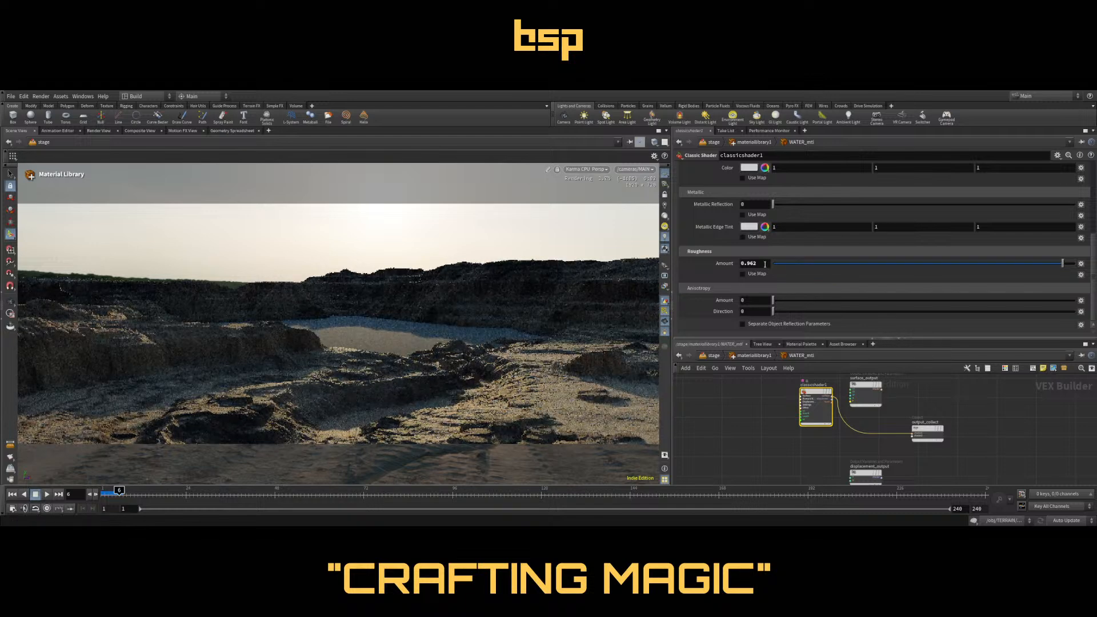
left_click_drag(764, 264, 746, 265)
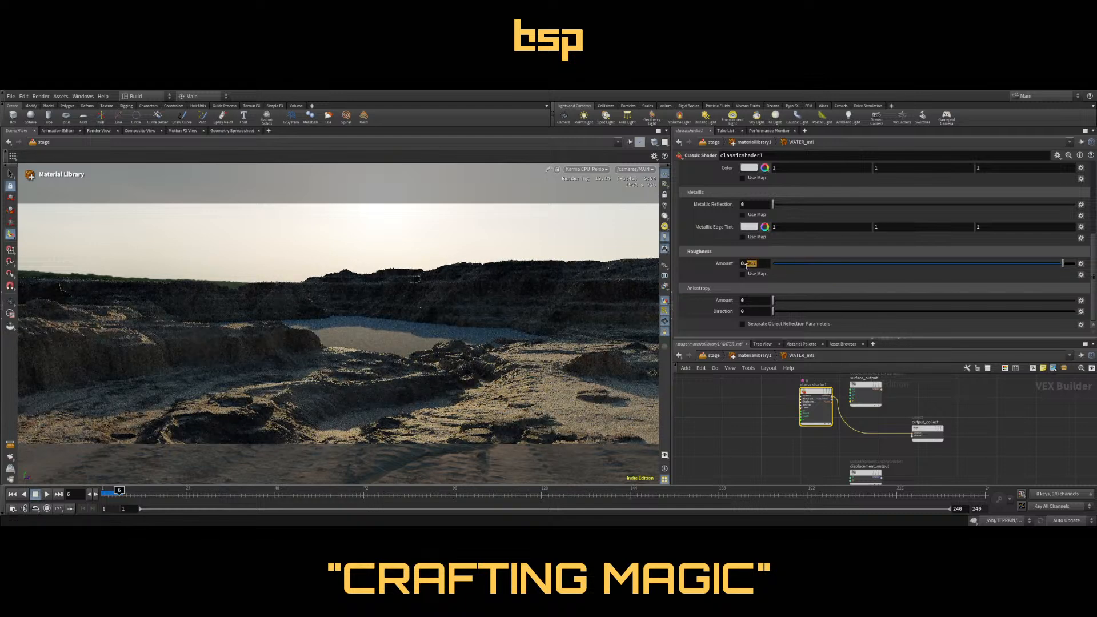
type("0.05")
key("Return")
left_click_drag(758, 262, 750, 264)
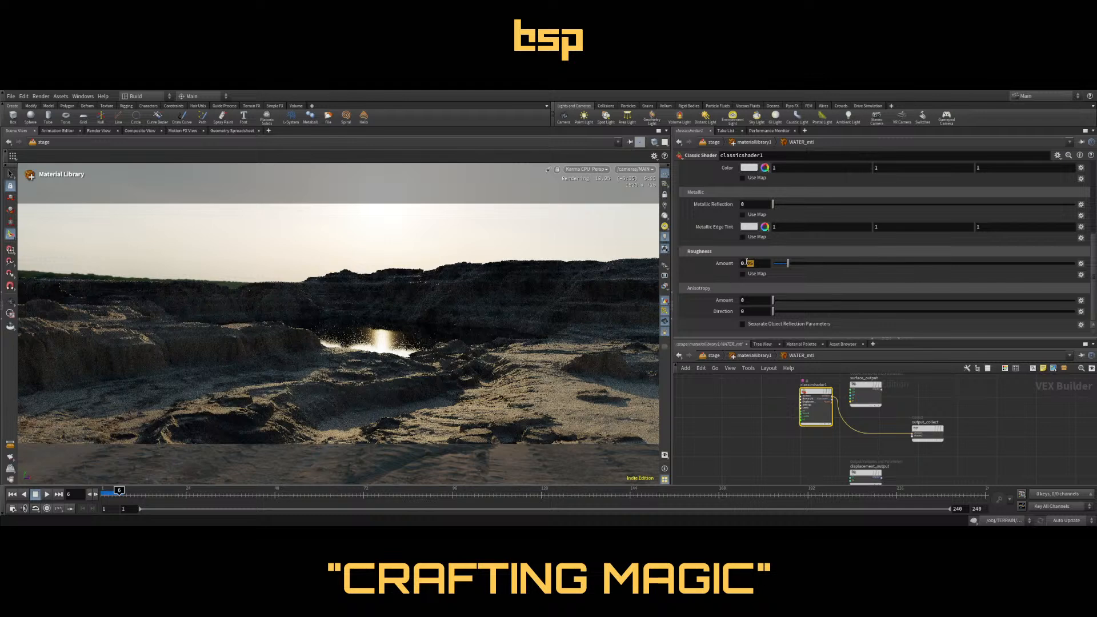
type("1")
left_click(752, 439)
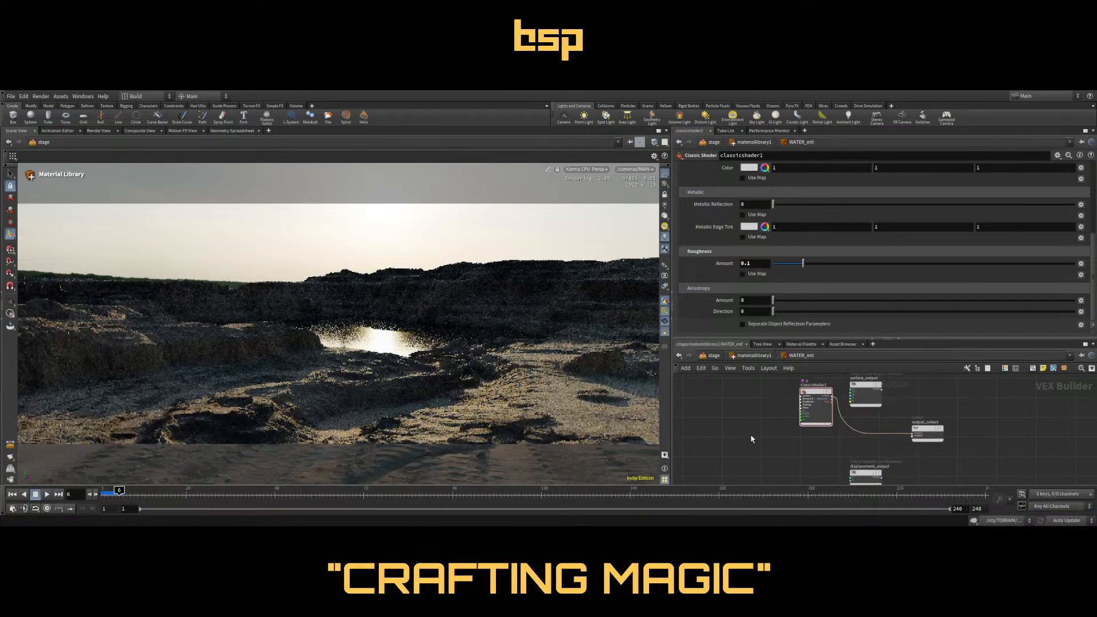
Set the water shader's base reflection roughness amount to 0.01
left_click(748, 263)
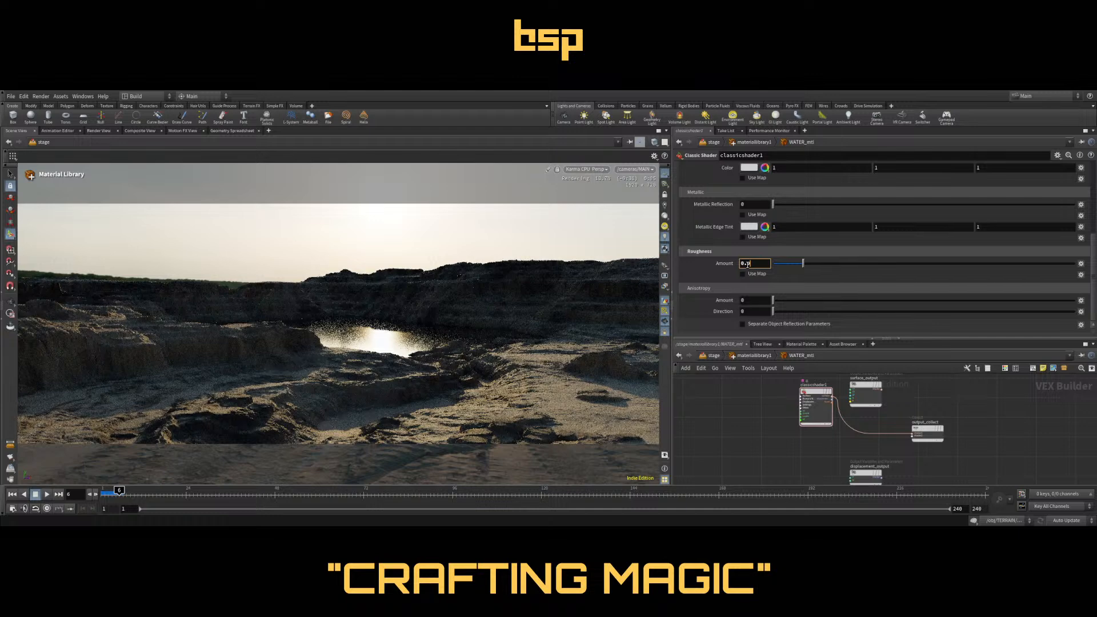
type("0")
key("Return")
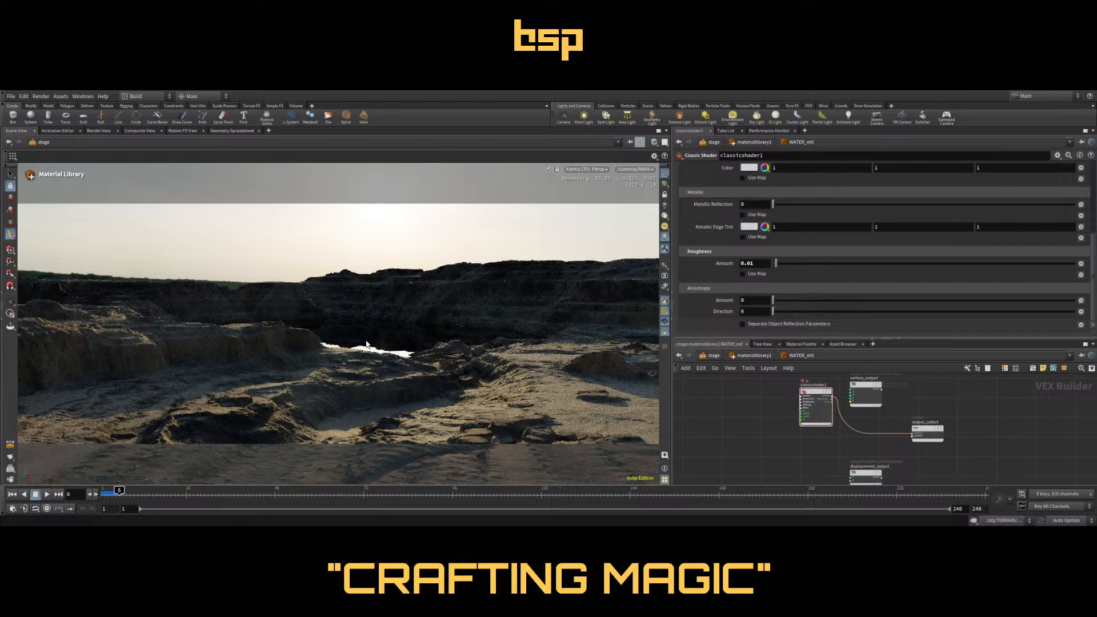
Tint the water shader's refraction color a light green with values 0.398, 1, 0.699
scroll(885, 276, "up", 3)
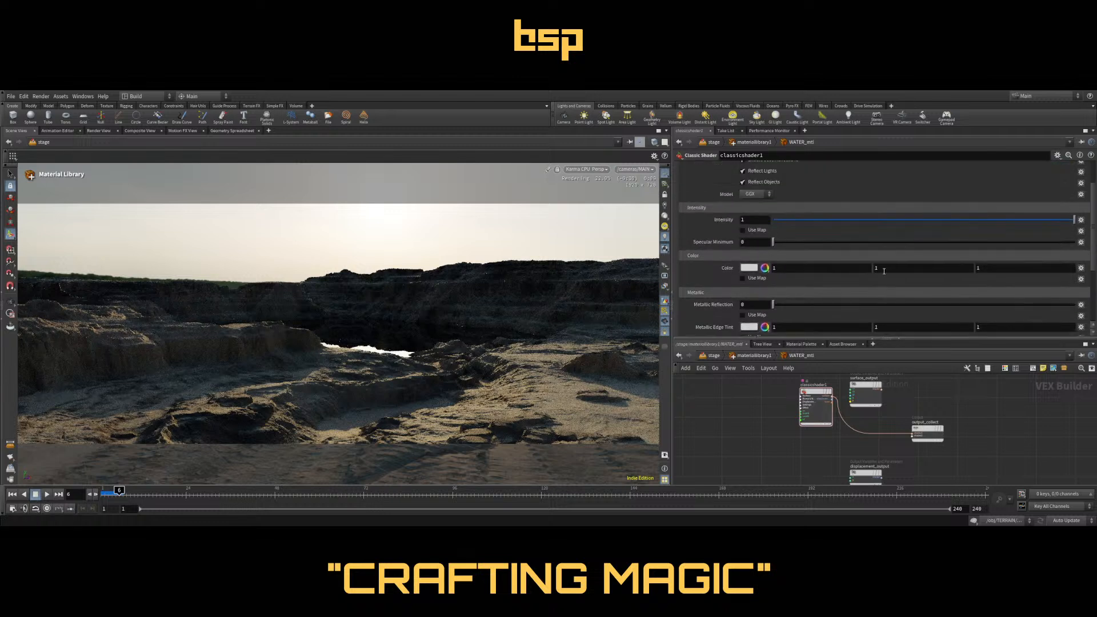
scroll(884, 271, "up", 2)
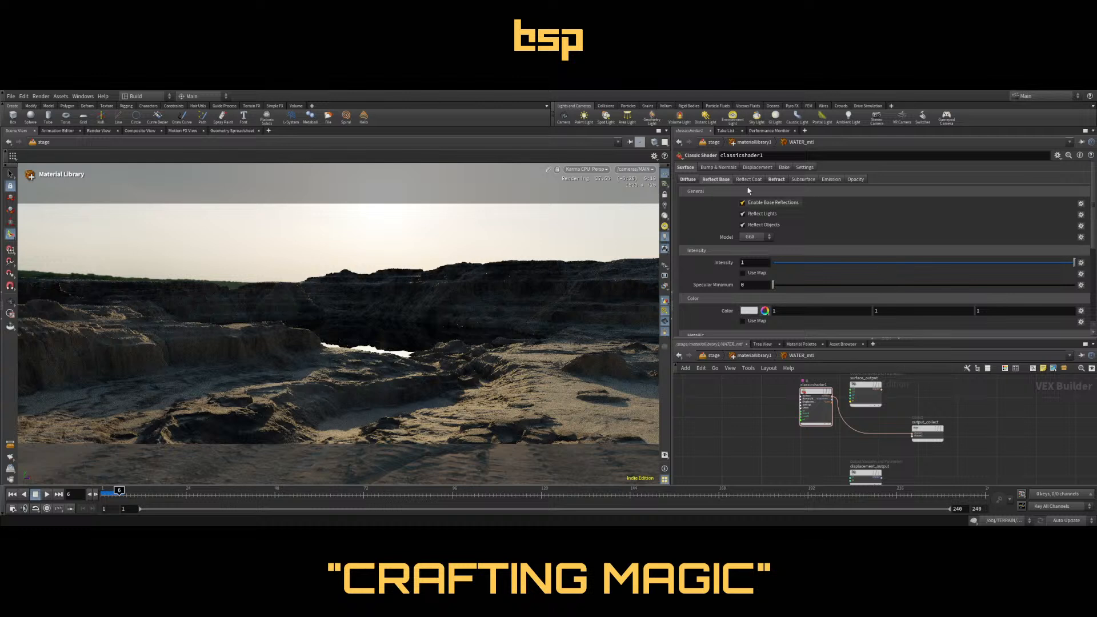
left_click(776, 179)
scroll(849, 235, "down", 2)
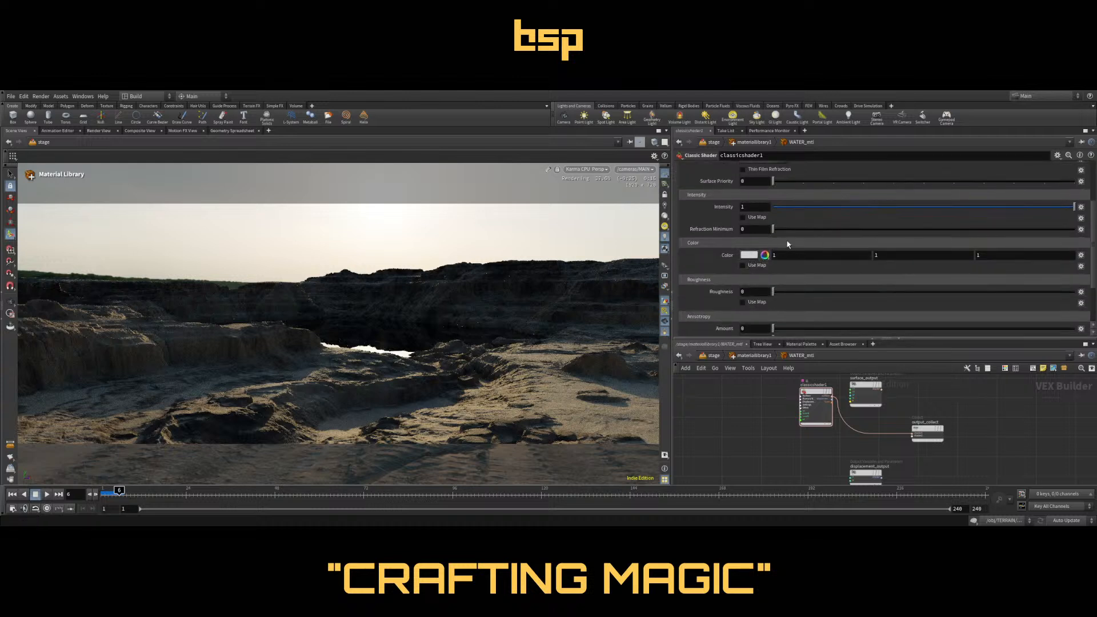
left_click(787, 205)
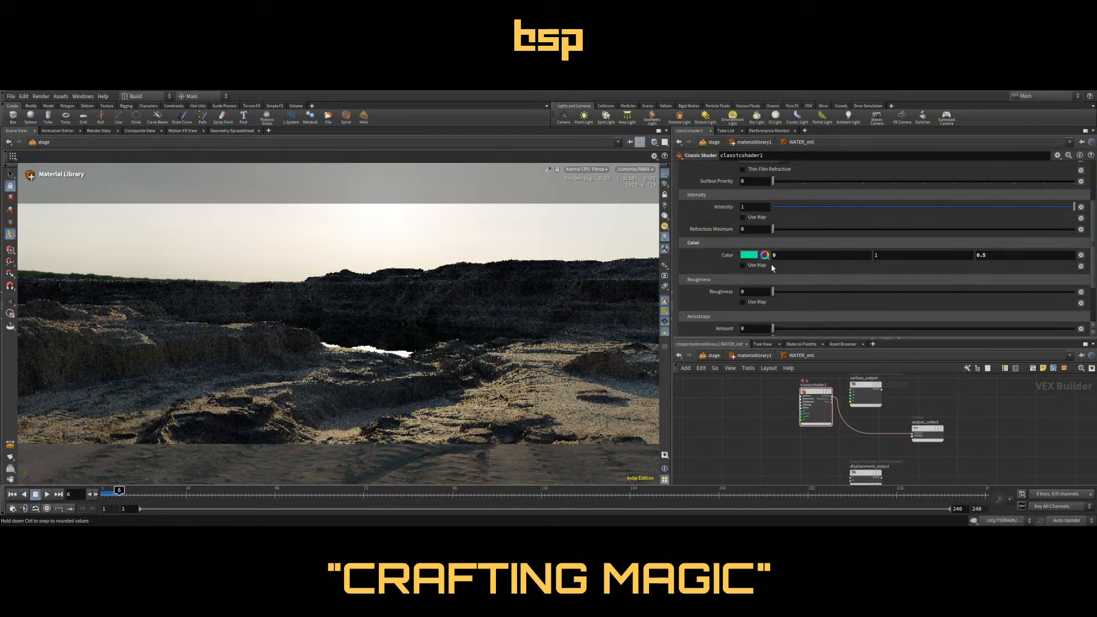
left_click(825, 297)
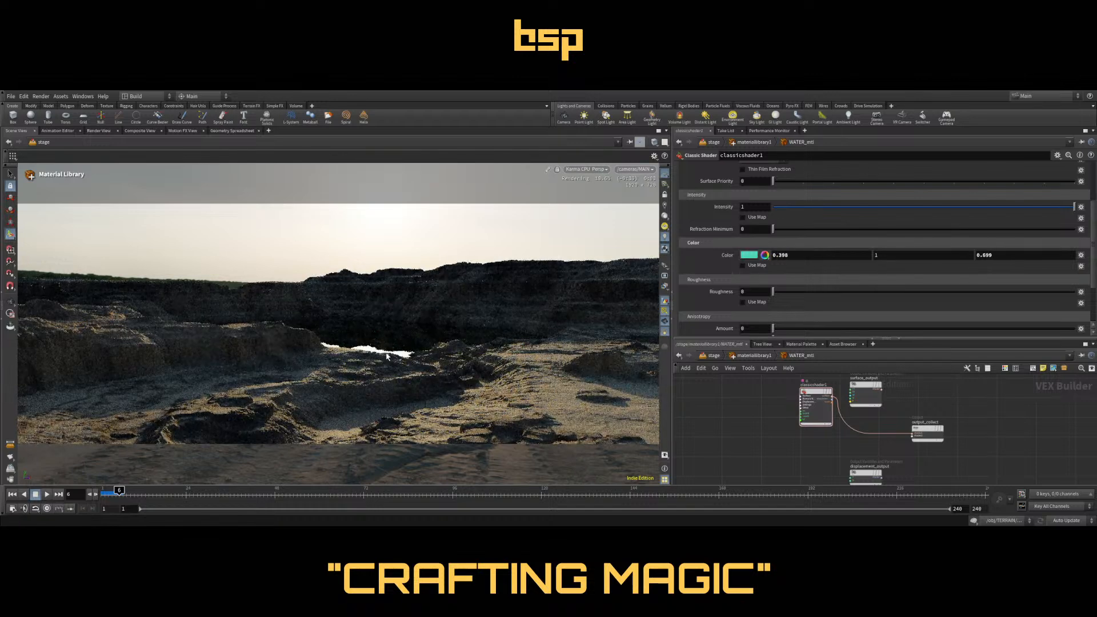
Examine the quarry water surface closely from above and review the shader's refraction and transmission settings
key("Escape")
scroll(390, 341, "up", 3)
scroll(391, 339, "up", 5)
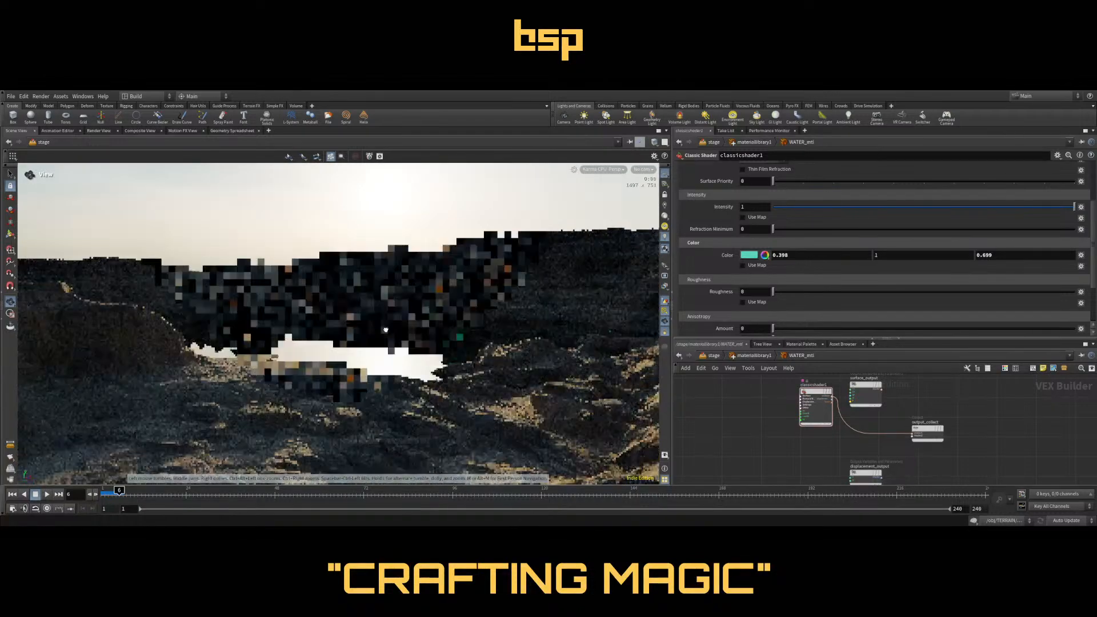
mouse_move(384, 328)
left_mouse_down()
mouse_move(374, 360)
mouse_move(386, 332)
left_mouse_up()
scroll(375, 359, "down", 3)
scroll(383, 355, "down", 2)
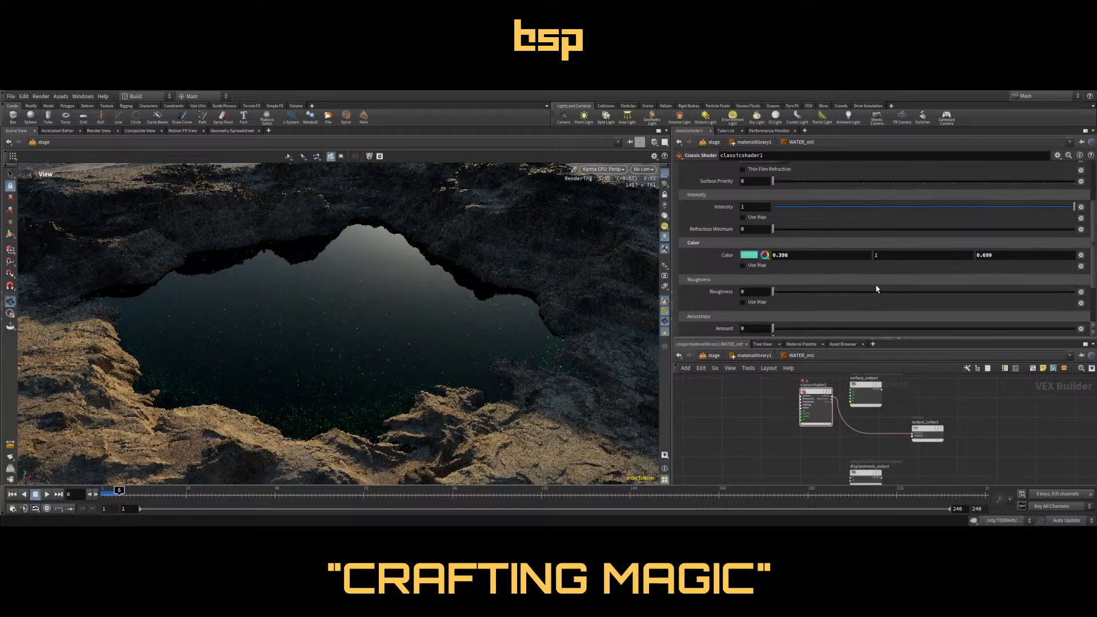
scroll(875, 283, "down", 2)
scroll(875, 289, "down", 2)
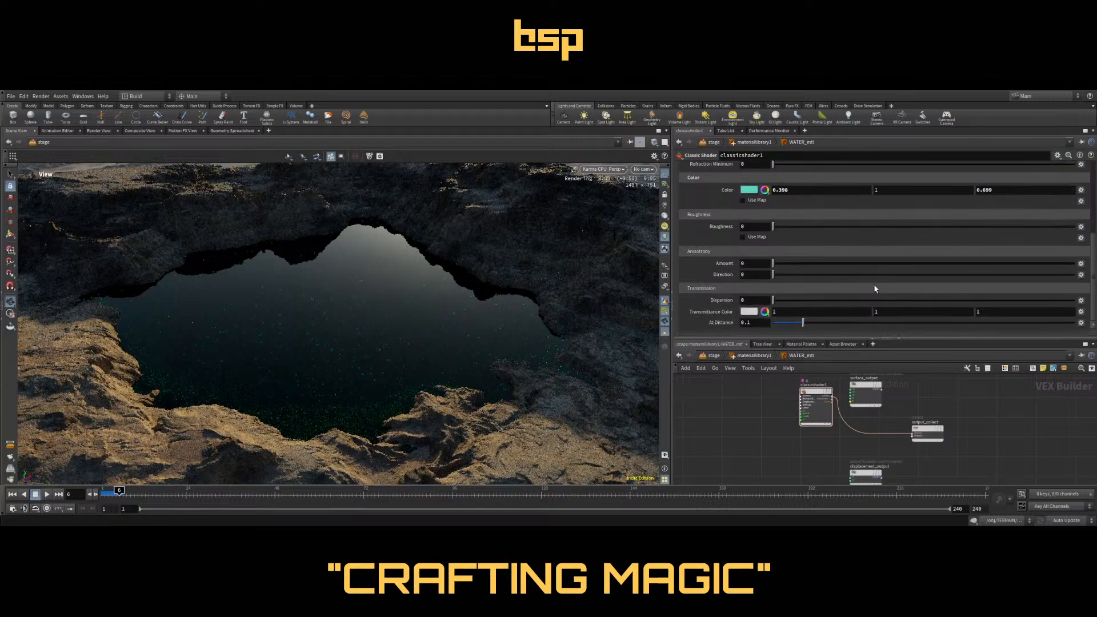
scroll(875, 289, "up", 8)
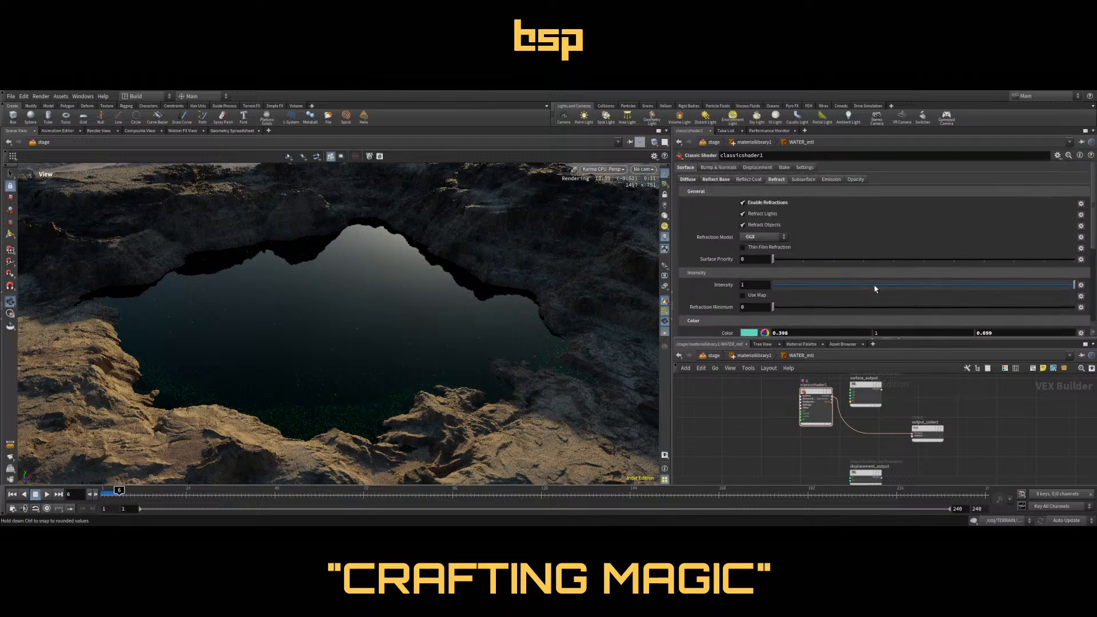
scroll(873, 284, "down", 4)
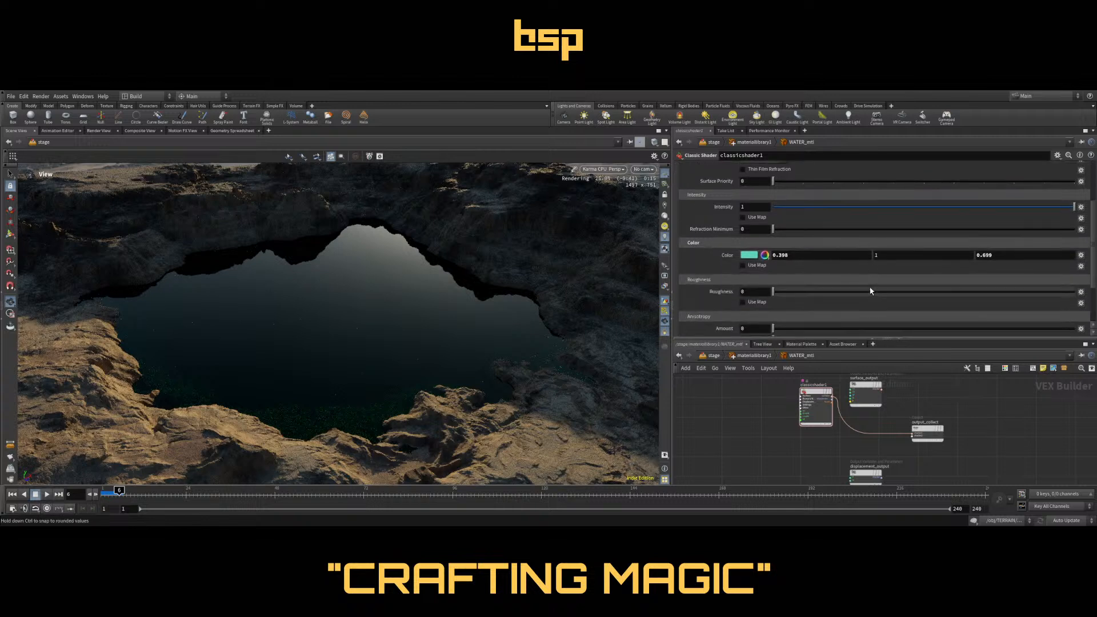
Try refraction roughness values of 0.461 and 0.1 on the water shader
left_click_drag(875, 292, 913, 295)
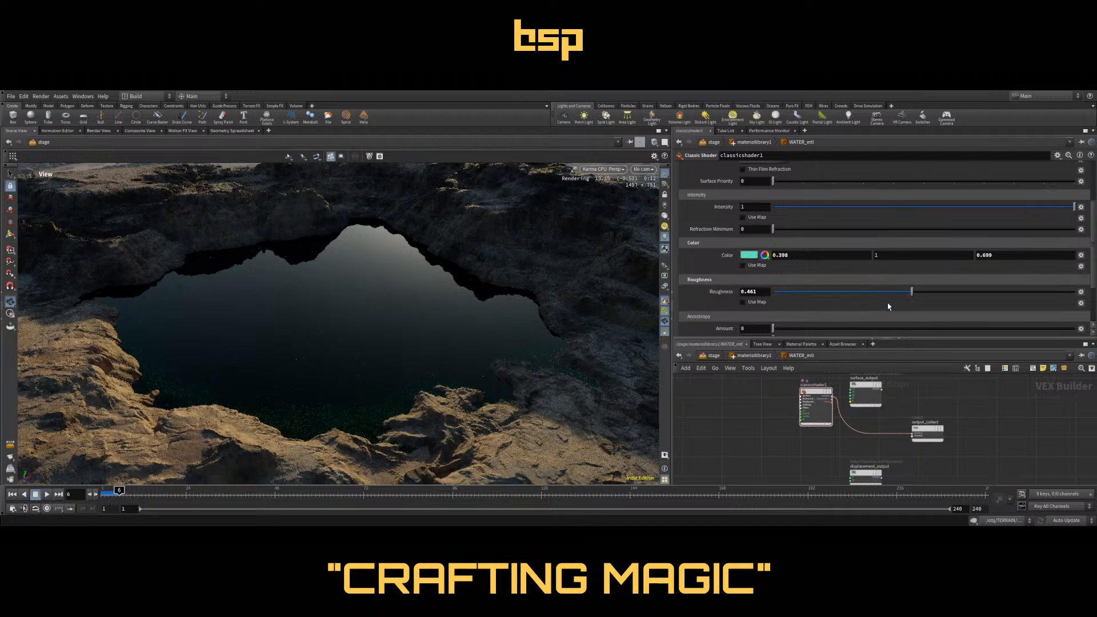
double_click(764, 292)
type("0.1")
key("Return")
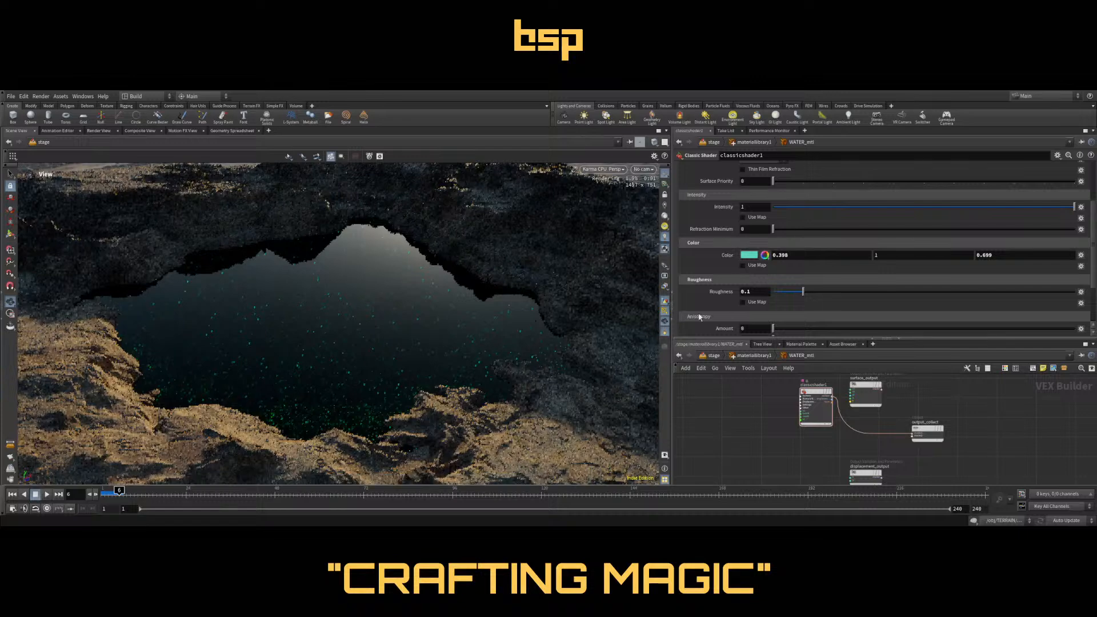
Set the refraction roughness to 0.01 and change the refraction color to a pale blue of 0.646, 0.9587, 1
left_click(749, 291)
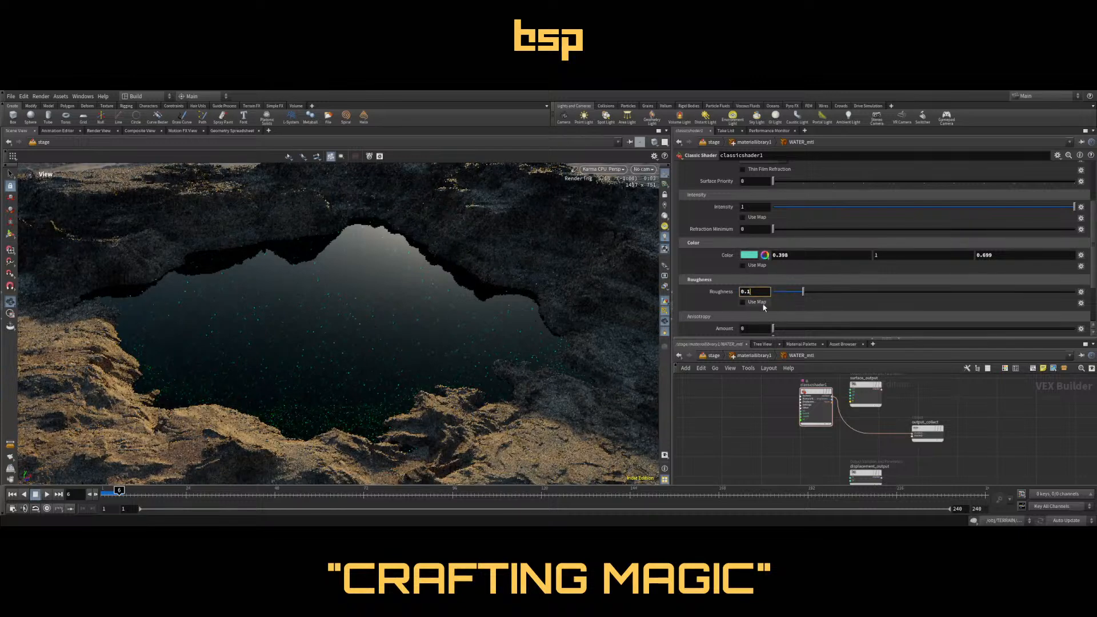
type("0")
key("Return")
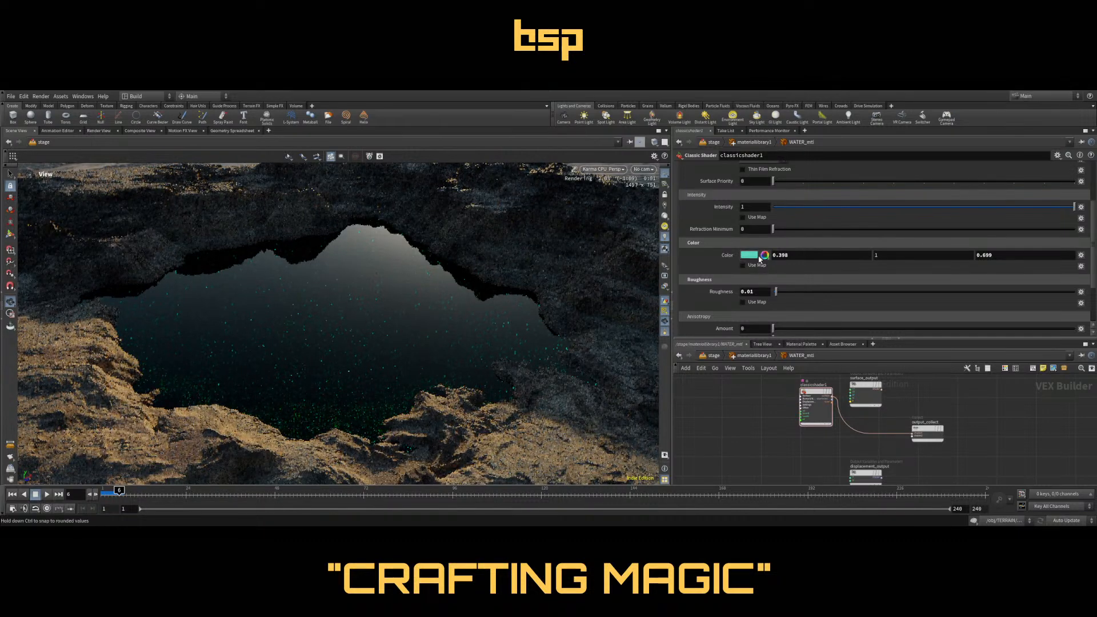
left_click_drag(748, 255, 760, 255)
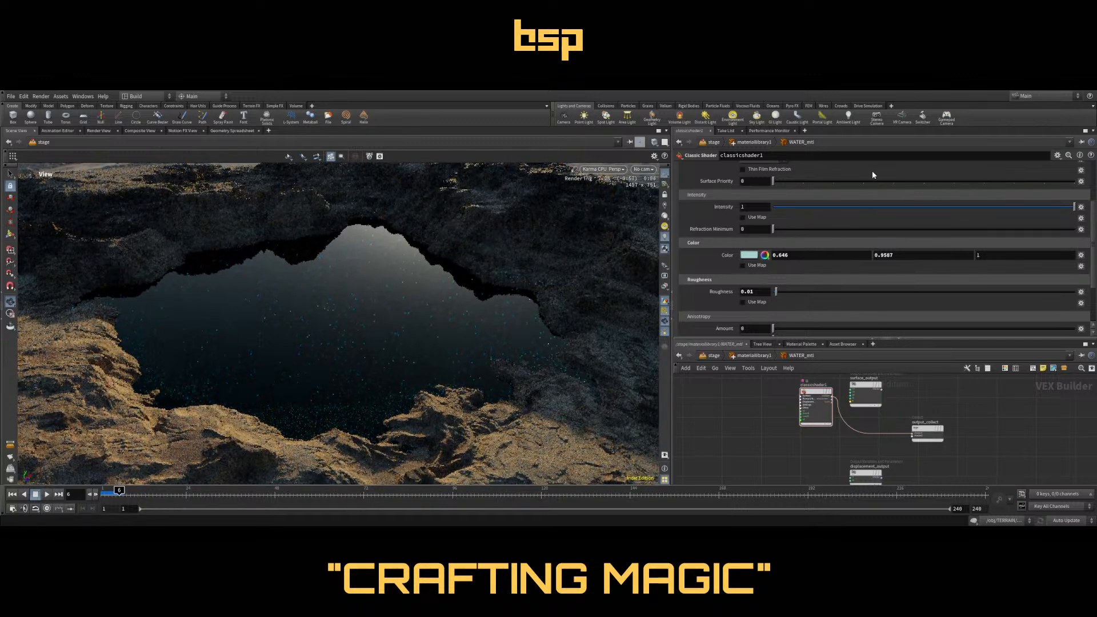
Look through the MAIN camera and open the transform settings of domelight1 at stage level
left_click(645, 171)
left_click(662, 188)
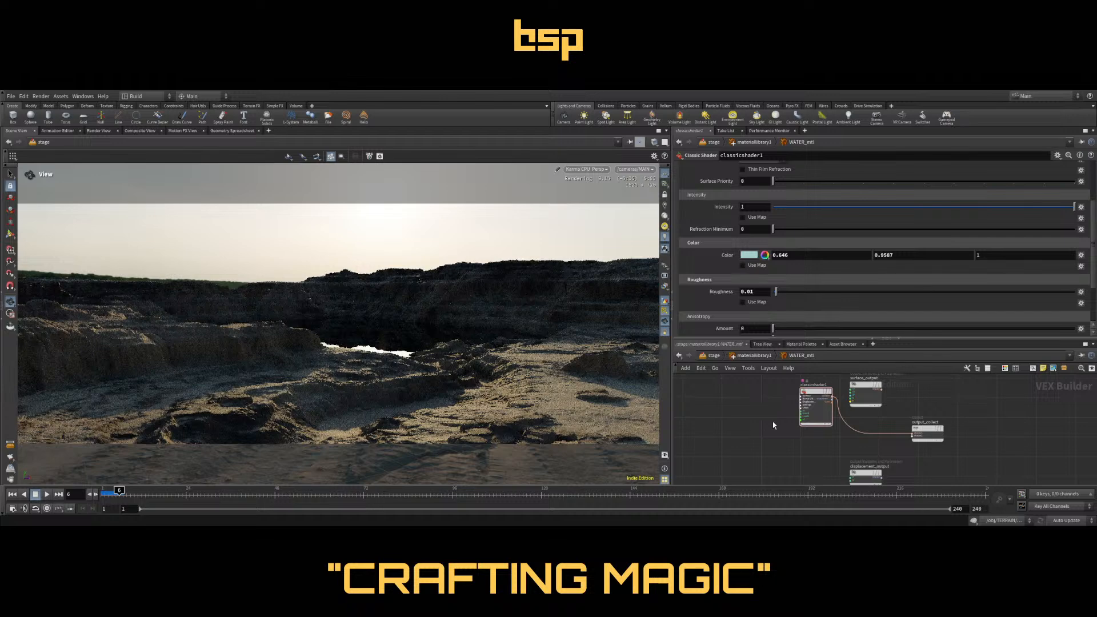
left_click(713, 356)
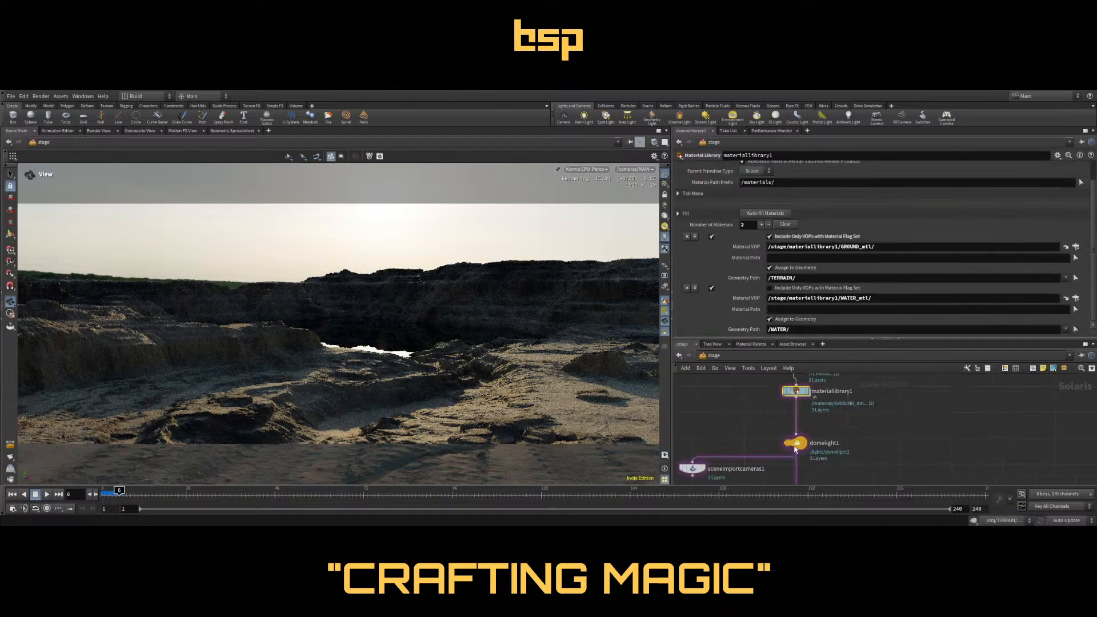
left_click(795, 444)
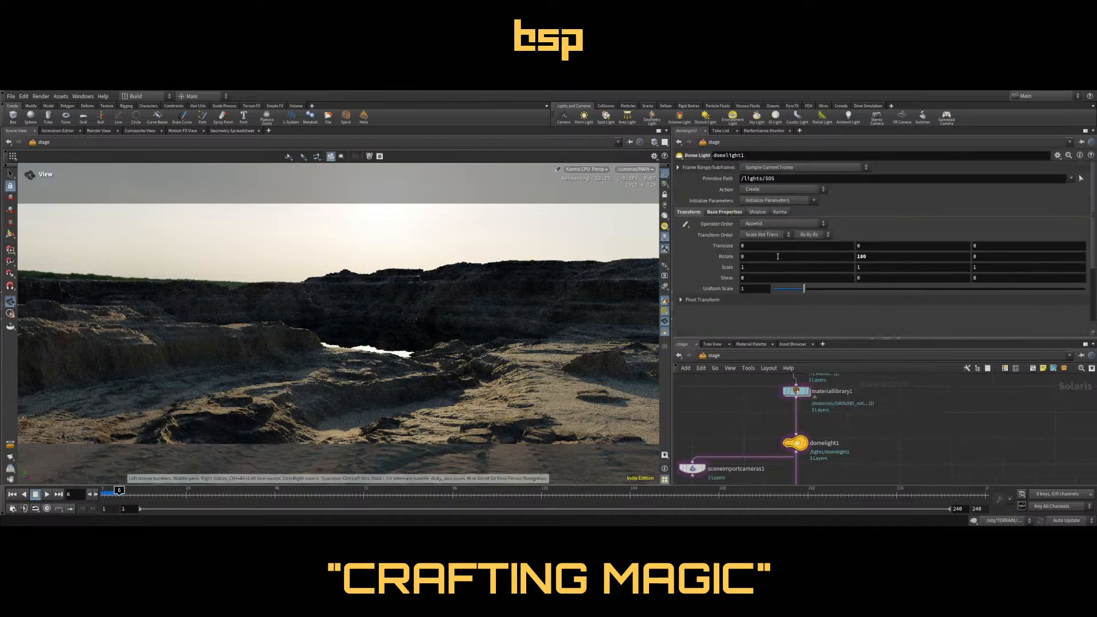
left_click(724, 212)
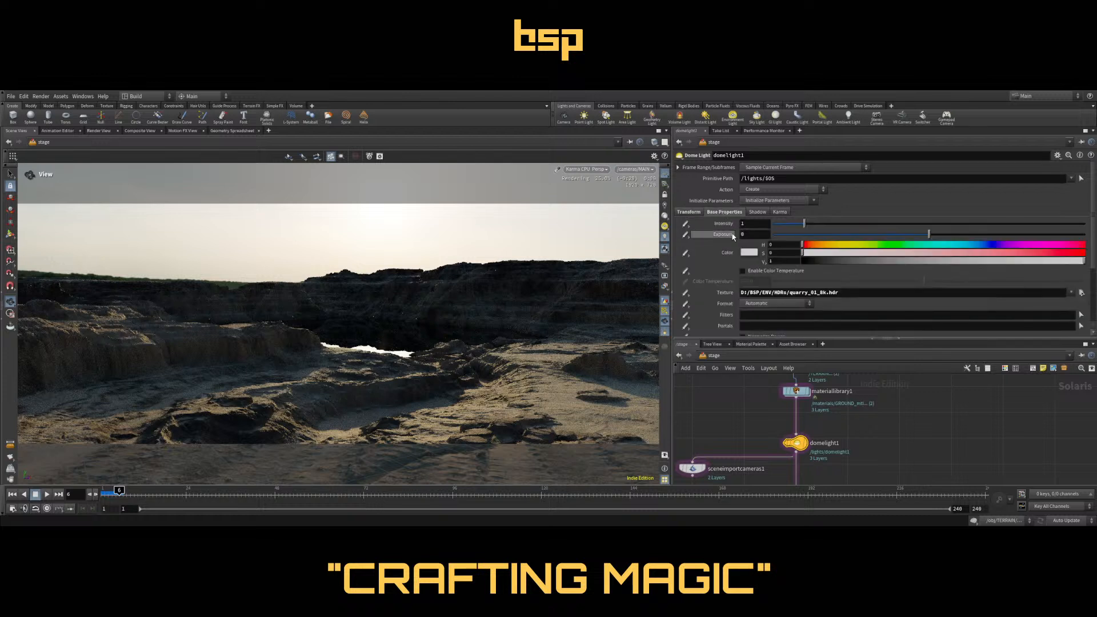
left_click(689, 212)
Try a Y rotation of 90 on domelight1
left_click(872, 257)
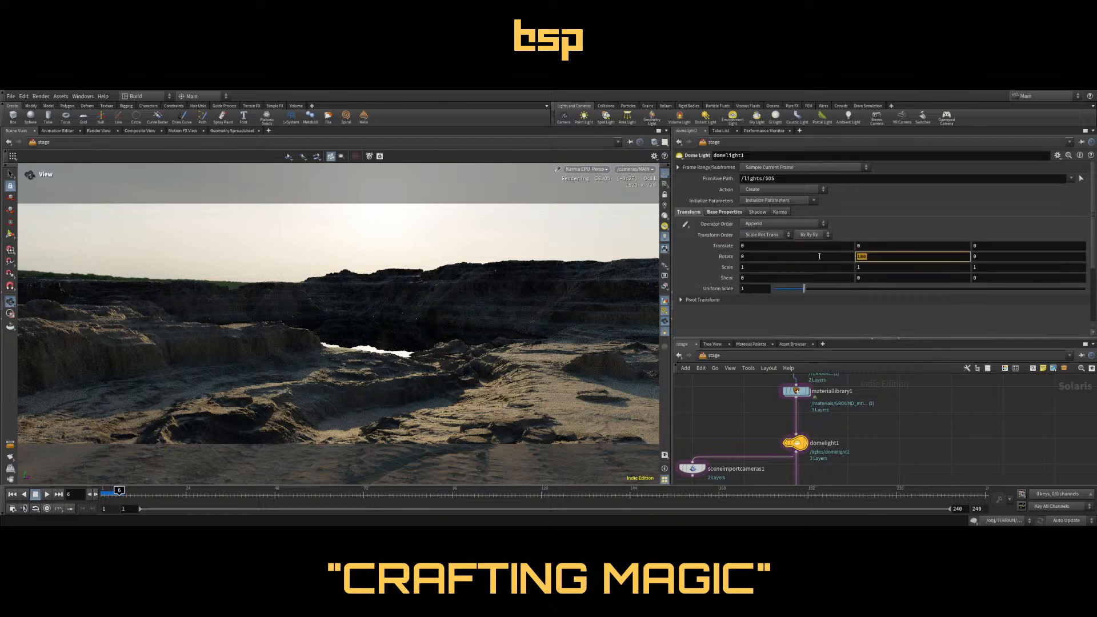
type("90")
key("Return")
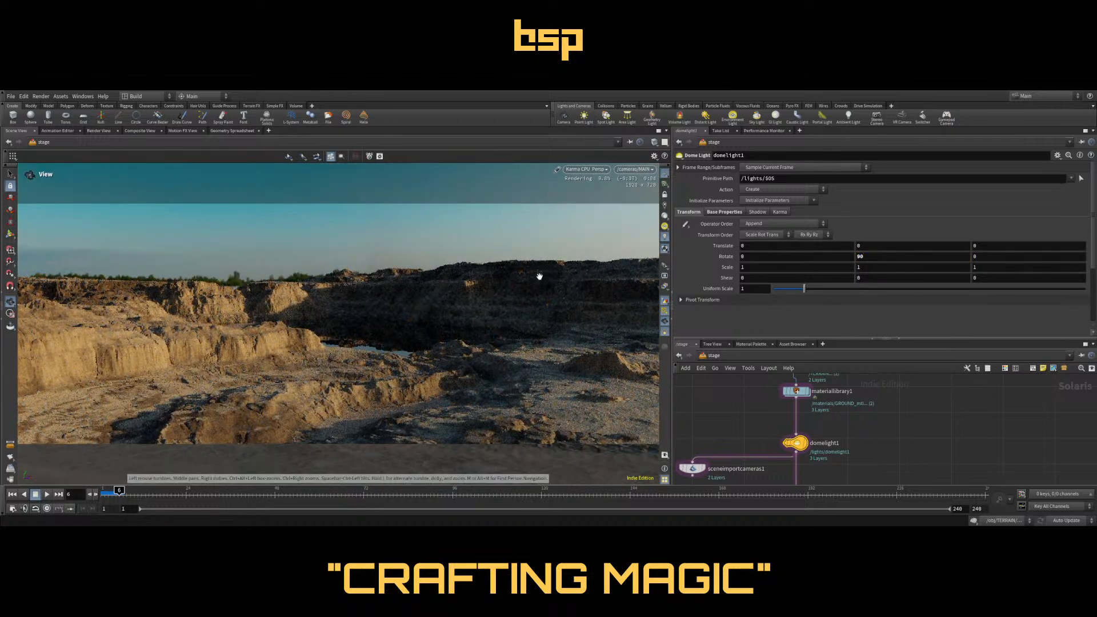
Set the Y rotation of domelight1 to 120
double_click(864, 257)
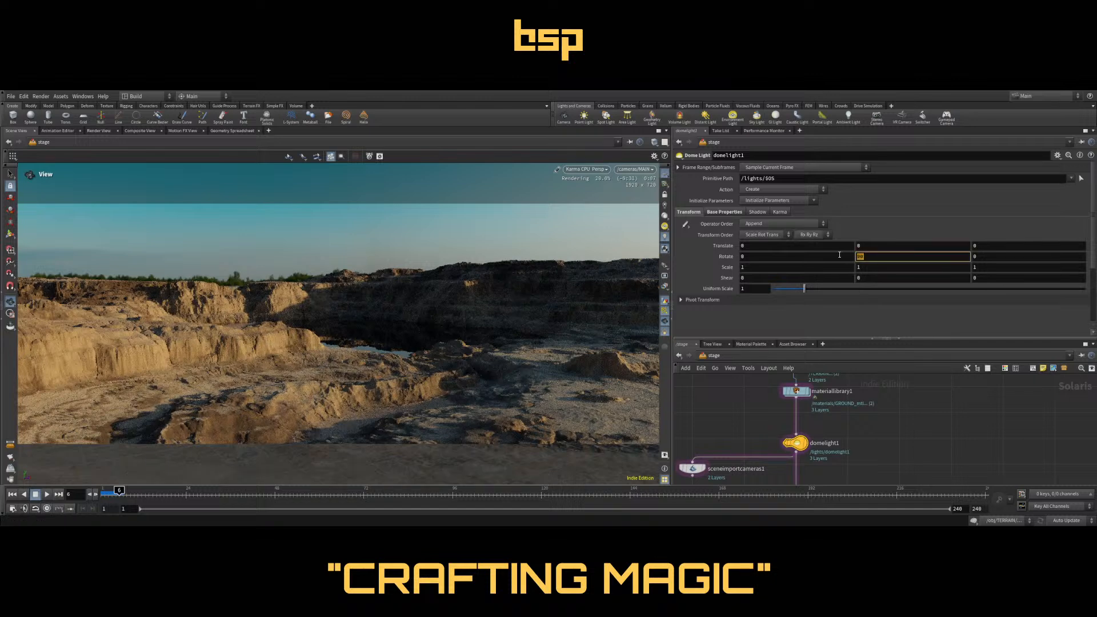
type("120")
key("Return")
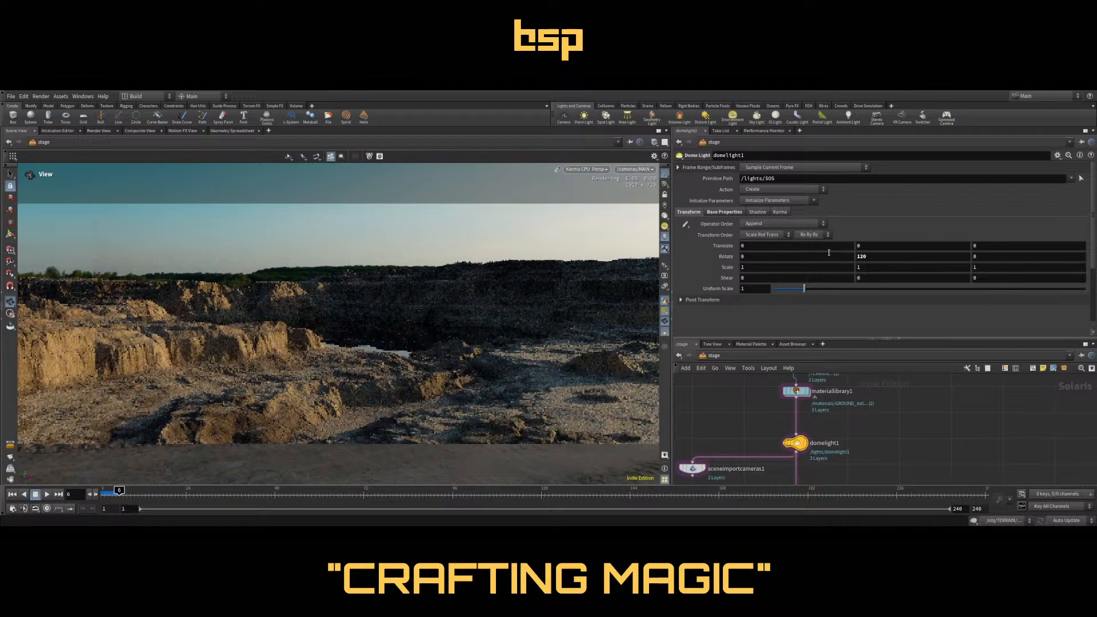
Try a Y rotation of -120 on domelight1
left_click(859, 256)
type("-")
key("Return")
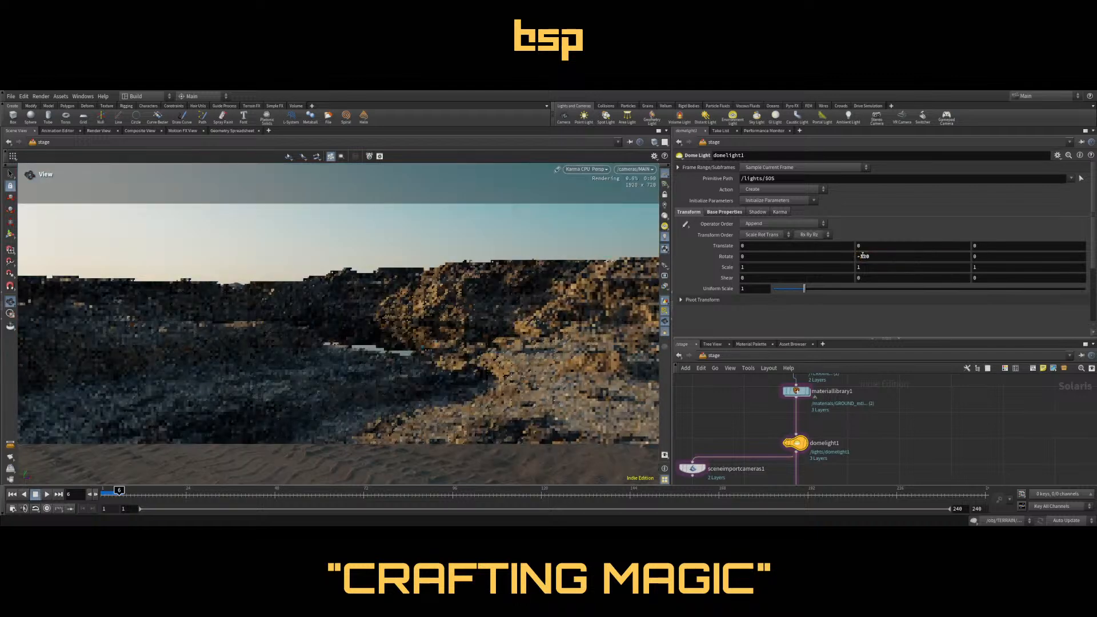
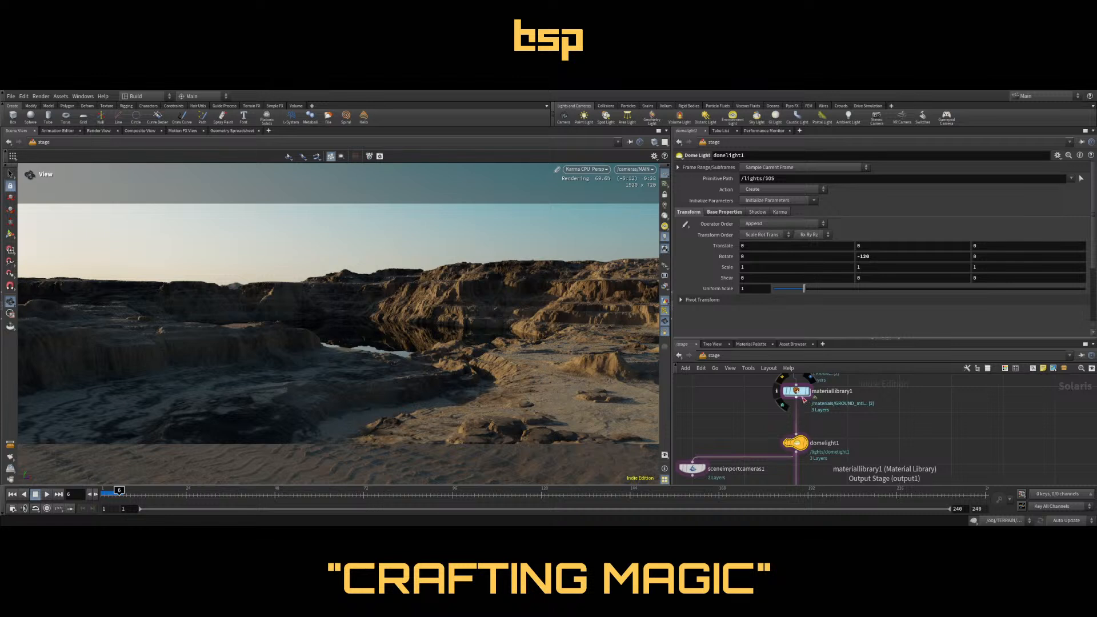
Examine the base reflection and refraction settings of the classic shader inside WATER_mtl in materiallibrary1
double_click(797, 393)
scroll(823, 400, "down", 4)
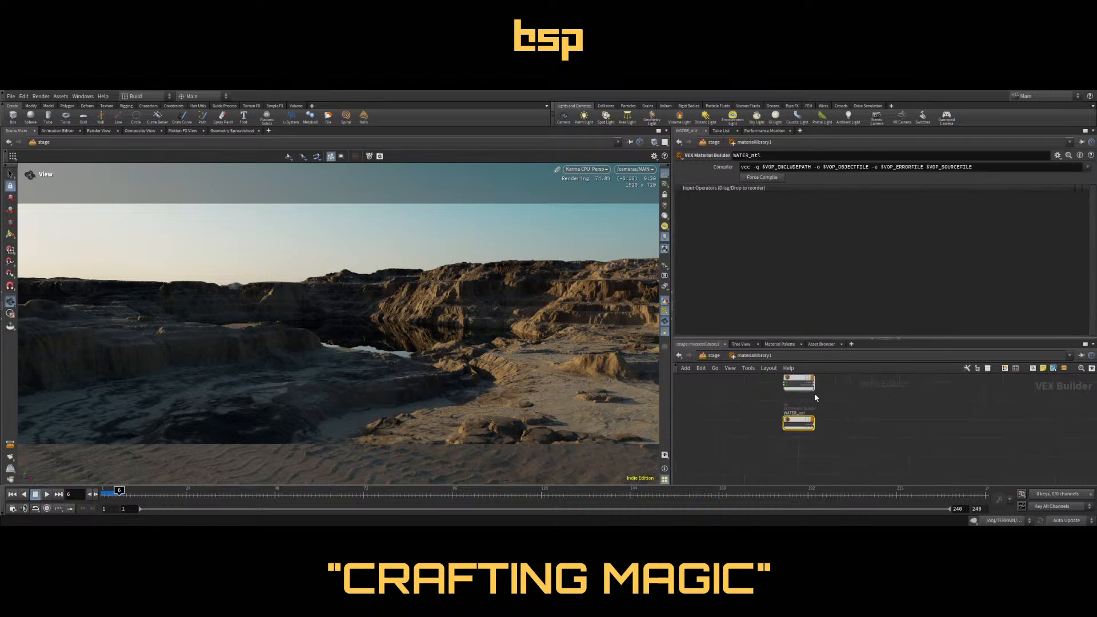
double_click(803, 429)
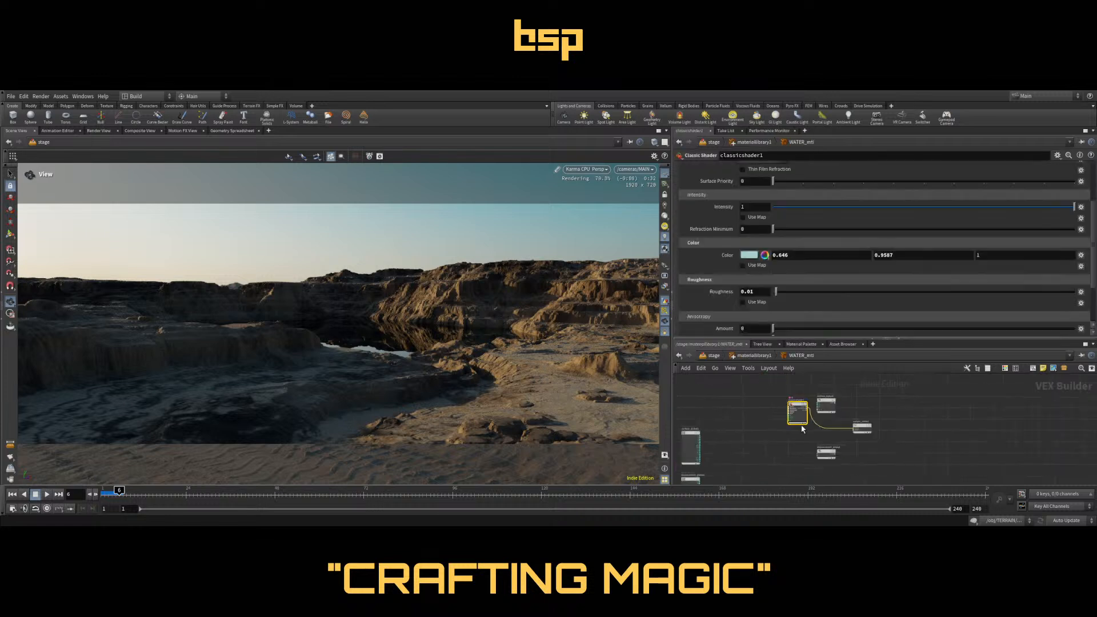
scroll(766, 253, "up", 5)
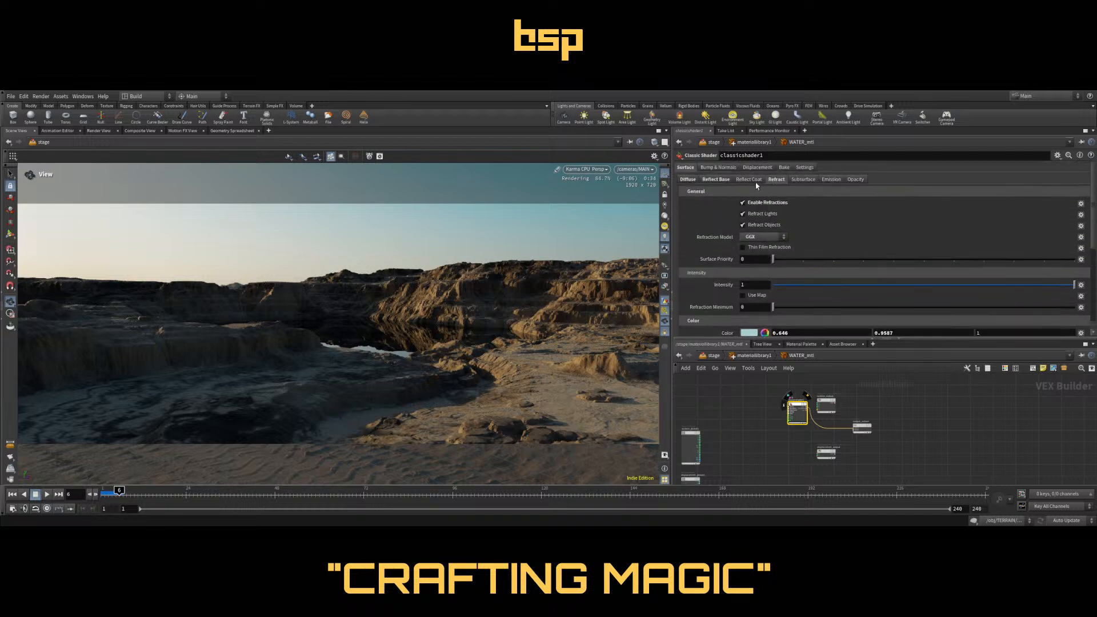
scroll(742, 292, "down", 2)
scroll(737, 304, "up", 3)
left_click(716, 179)
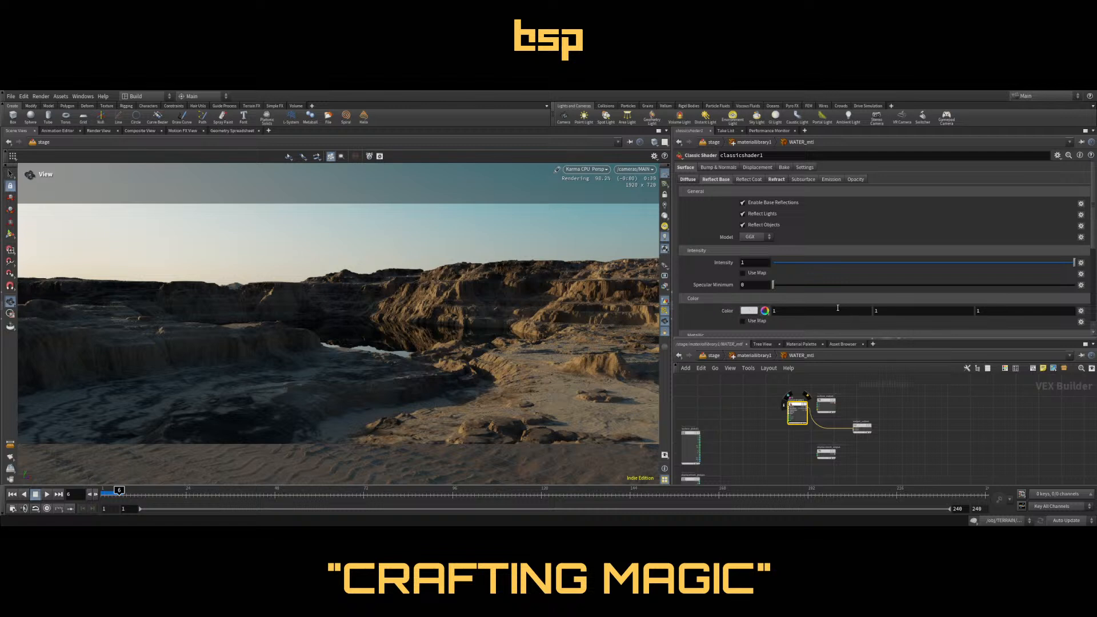
scroll(838, 308, "down", 3)
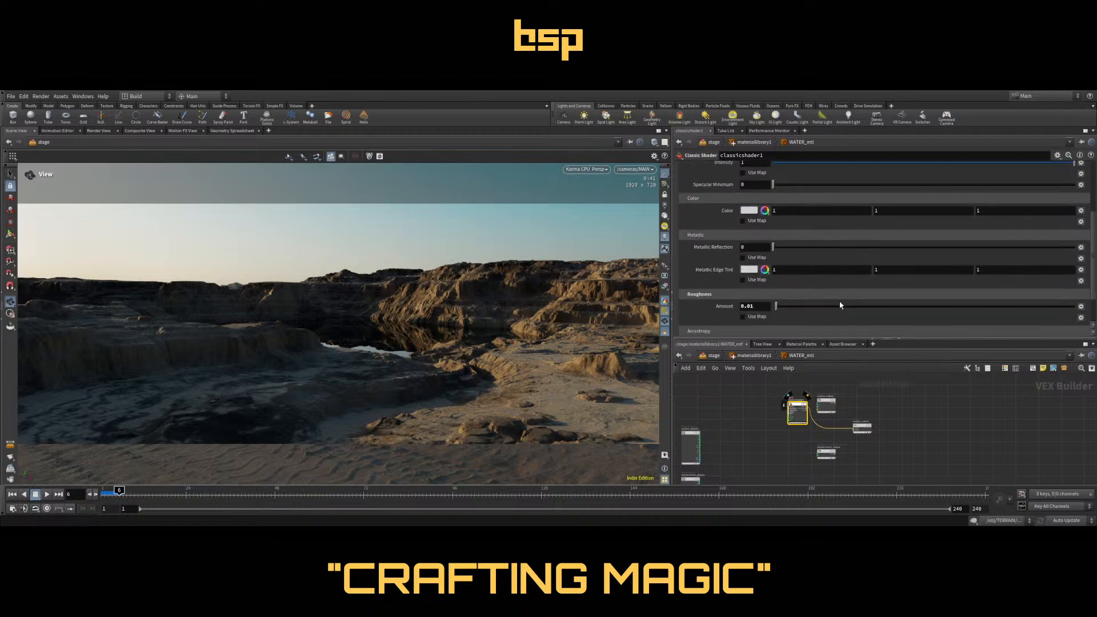
scroll(839, 303, "up", 4)
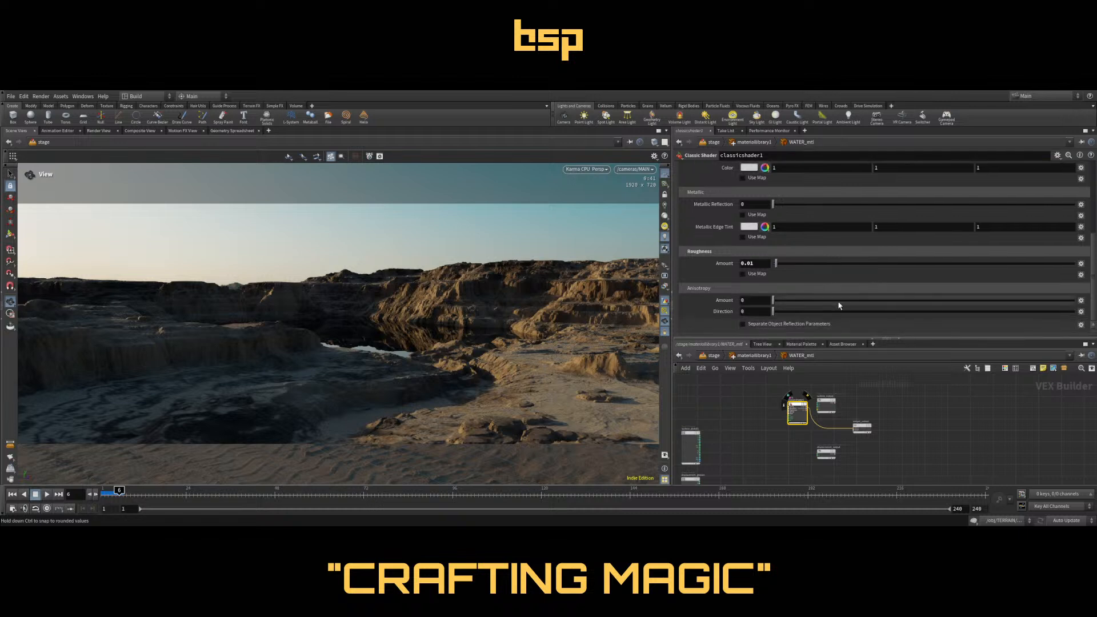
scroll(838, 302, "up", 1)
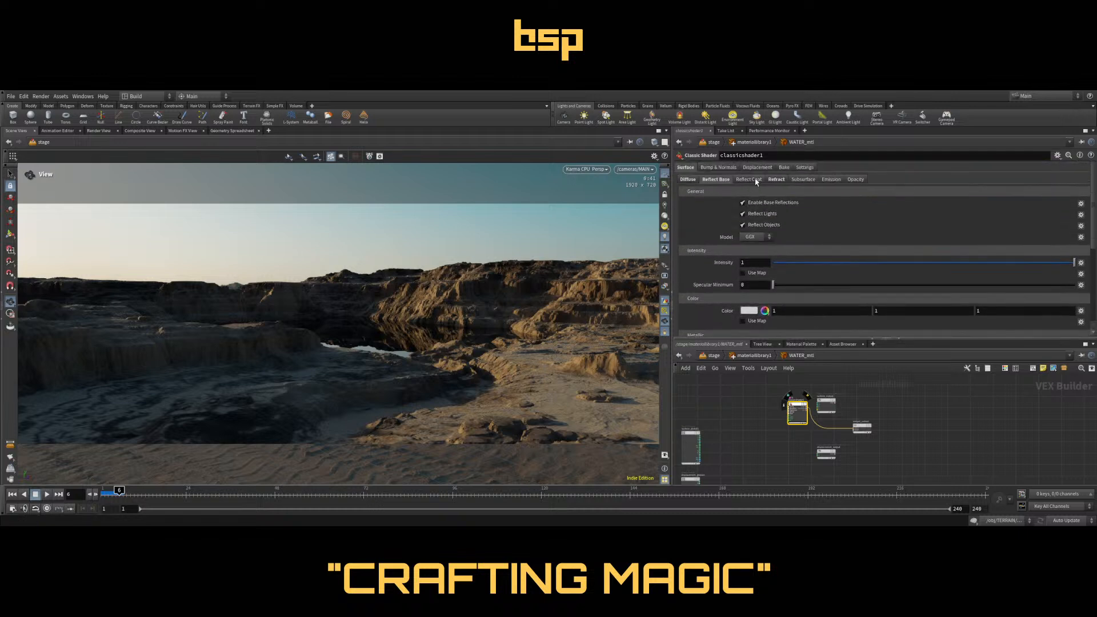
left_click(777, 180)
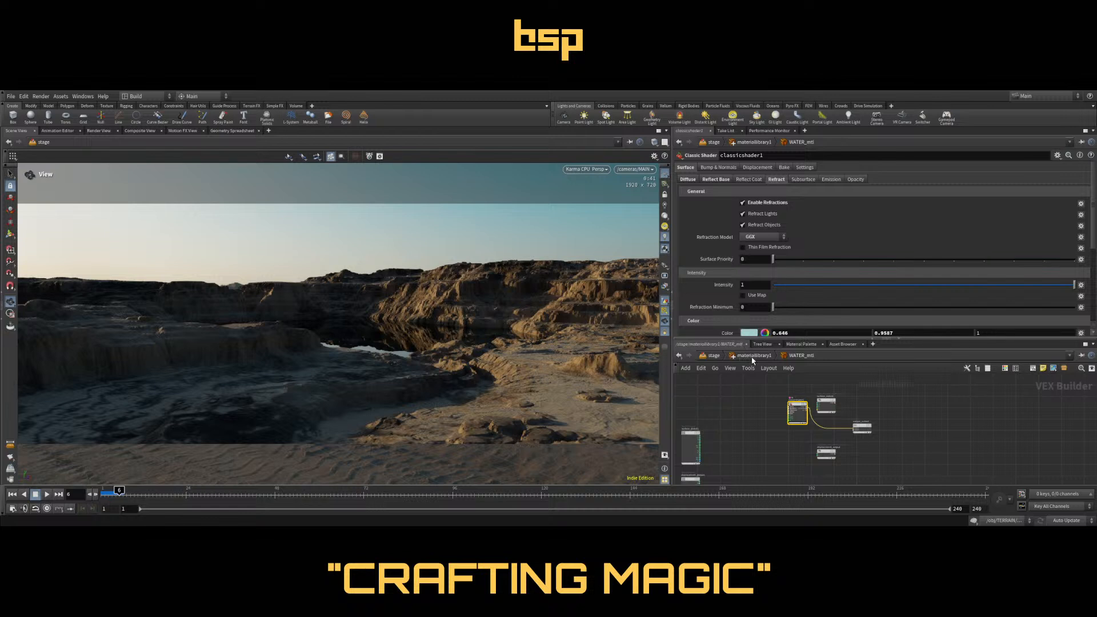
Return to stage level and try a Y rotation of -150 on domelight1
left_click(717, 356)
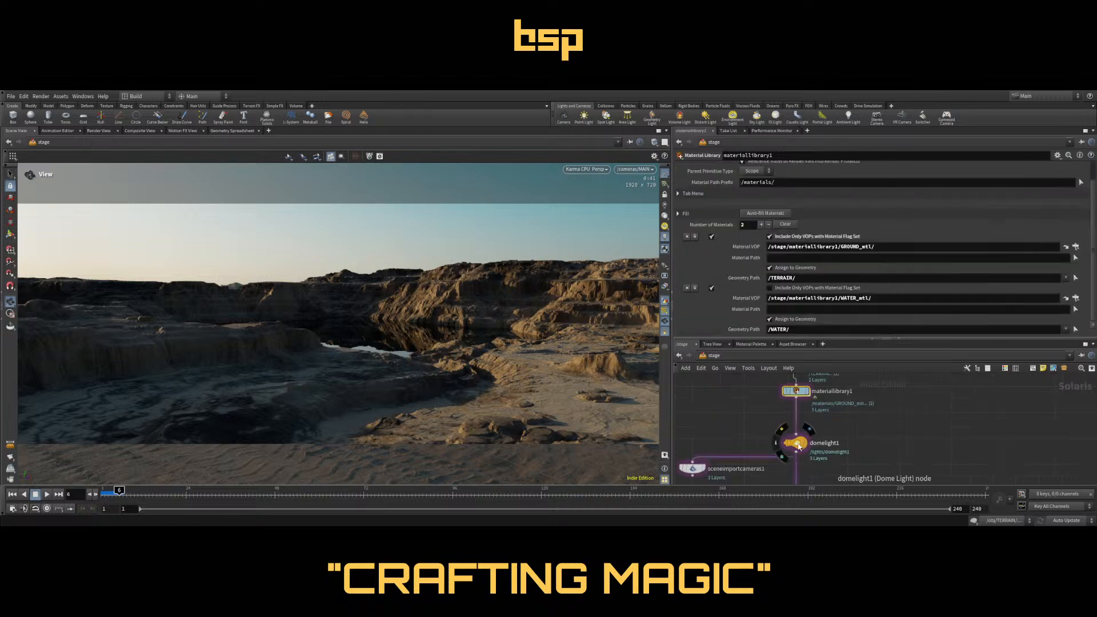
left_click(795, 443)
left_click(873, 257)
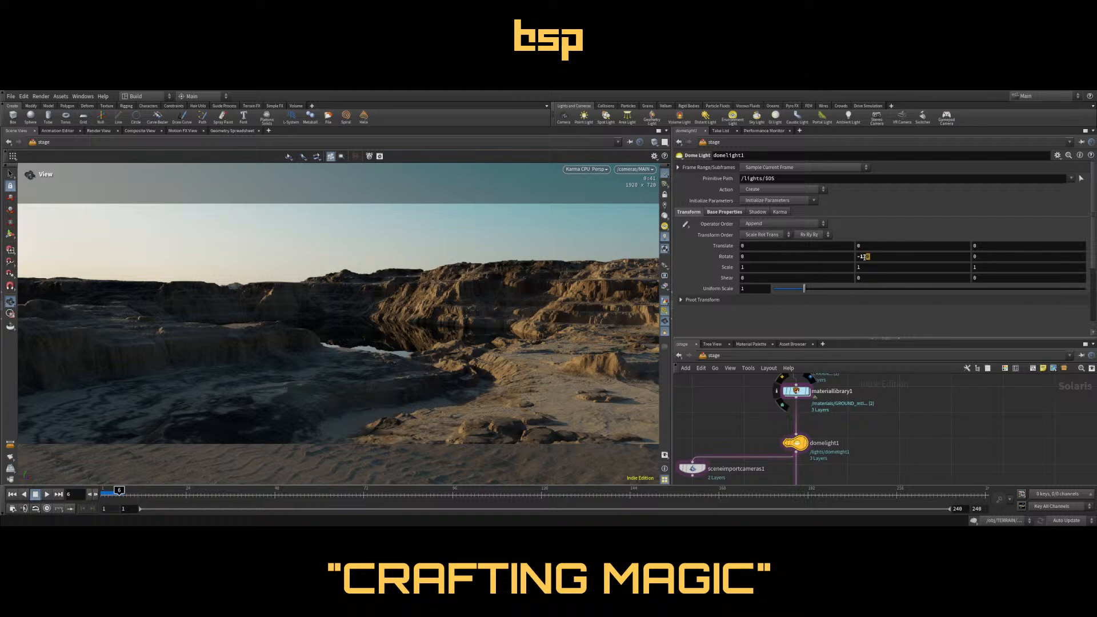
left_click_drag(865, 257, 864, 257)
type("50")
key("Return")
Rotate domelight1 around Y with its viewport handle, comparing several sun directions and settling on a Y rotation of about -165
left_click(9, 233)
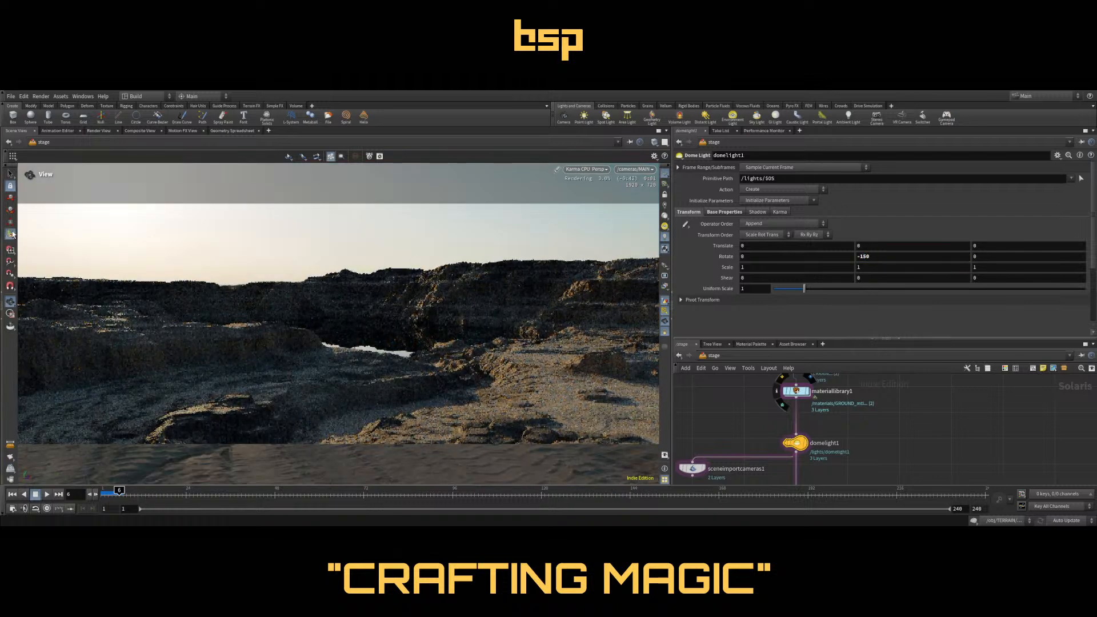
left_click_drag(308, 447, 191, 435)
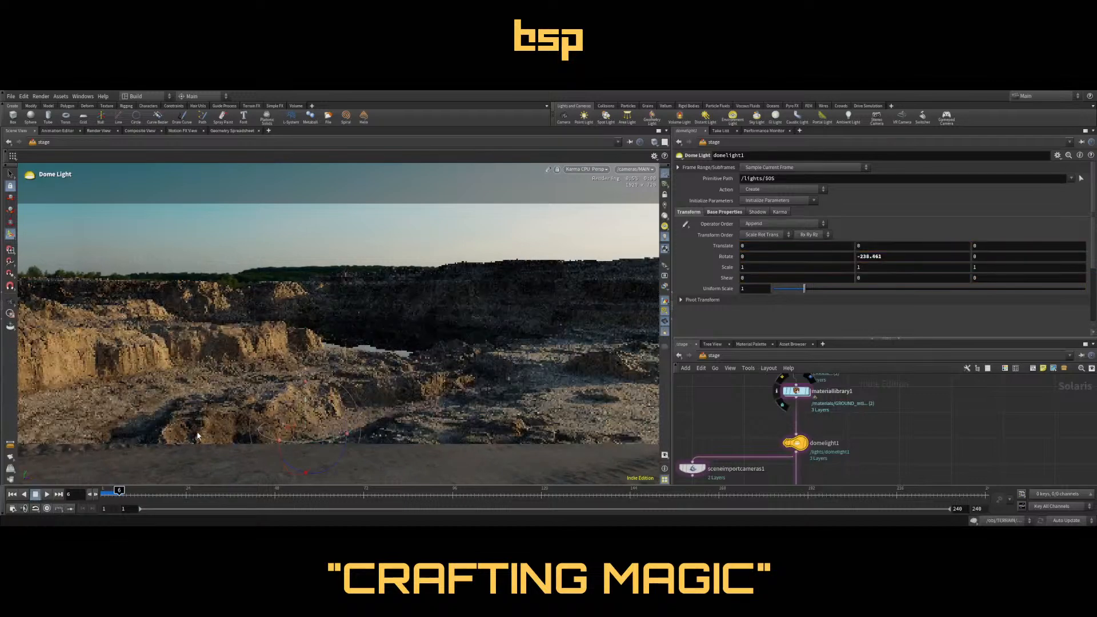
left_click_drag(306, 445, 229, 441)
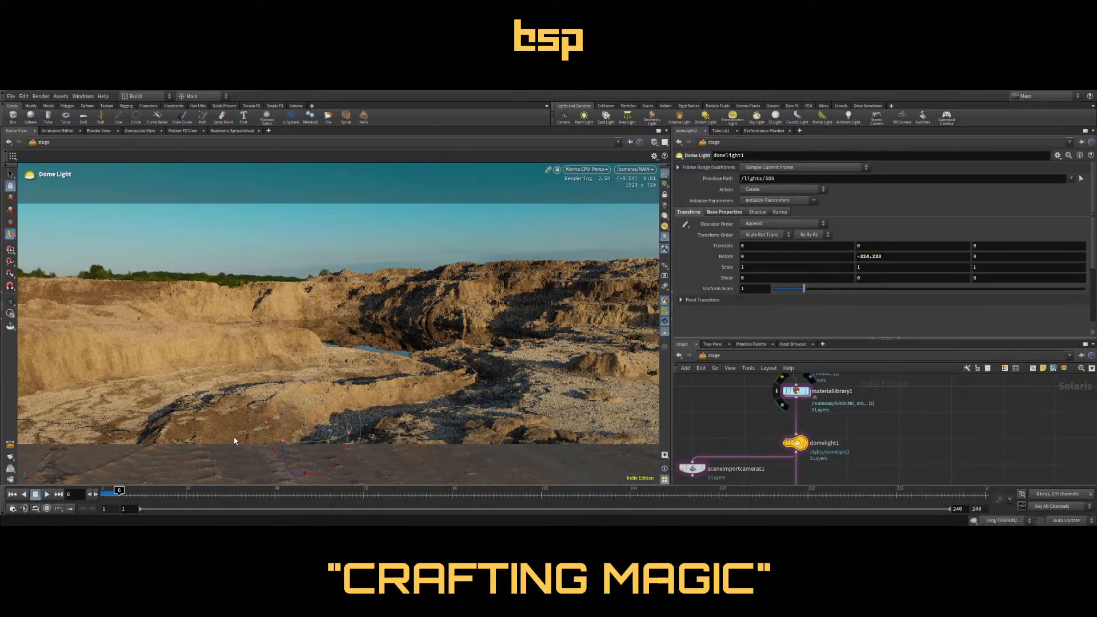
left_click_drag(293, 445, 579, 423)
left_click_drag(280, 444, 343, 440)
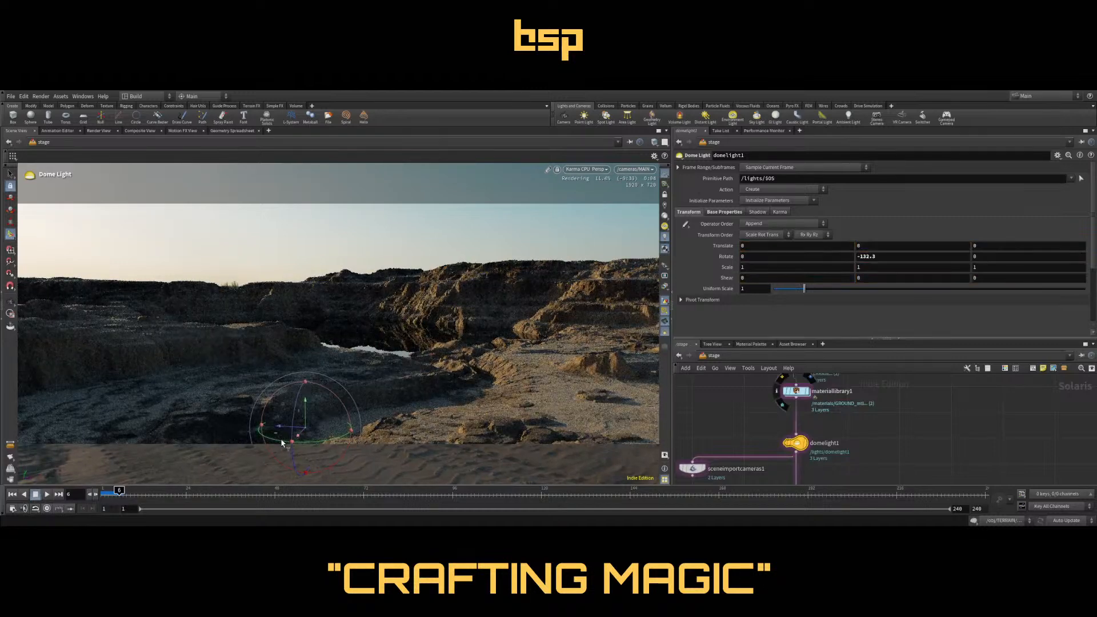
left_click_drag(282, 442, 254, 440)
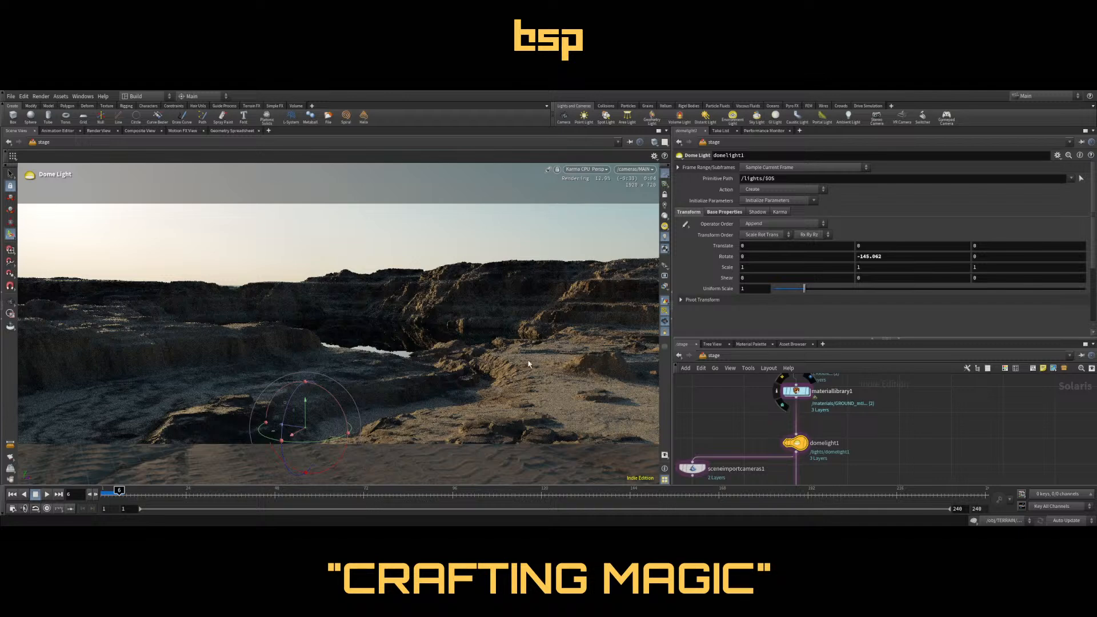
left_click_drag(303, 445, 280, 443)
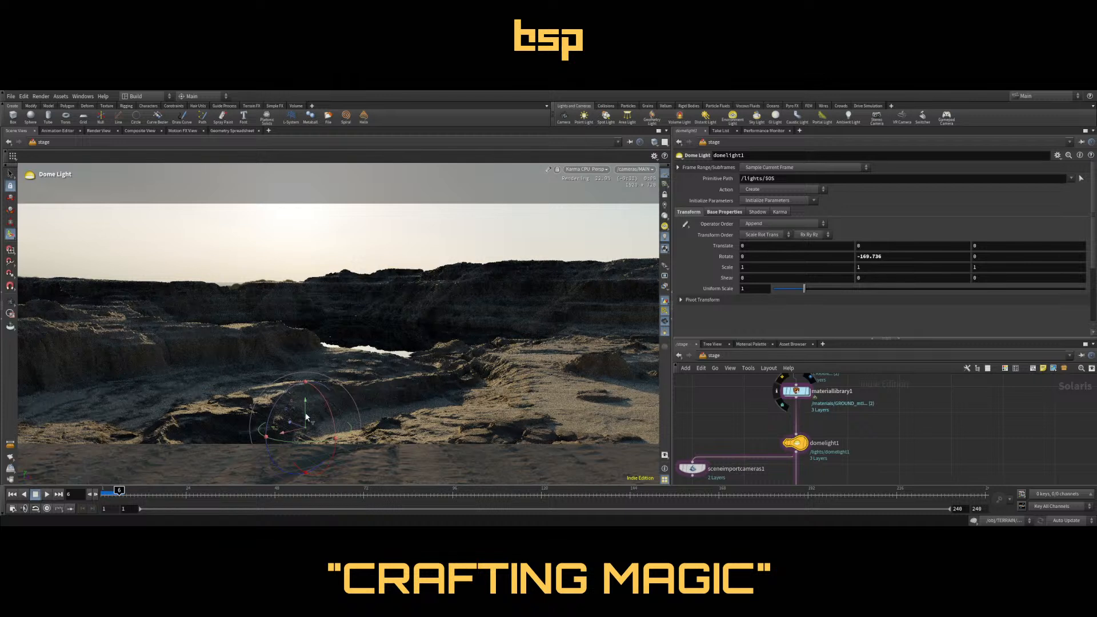
mouse_move(286, 447)
left_mouse_down()
mouse_move(302, 449)
mouse_move(287, 445)
left_mouse_up()
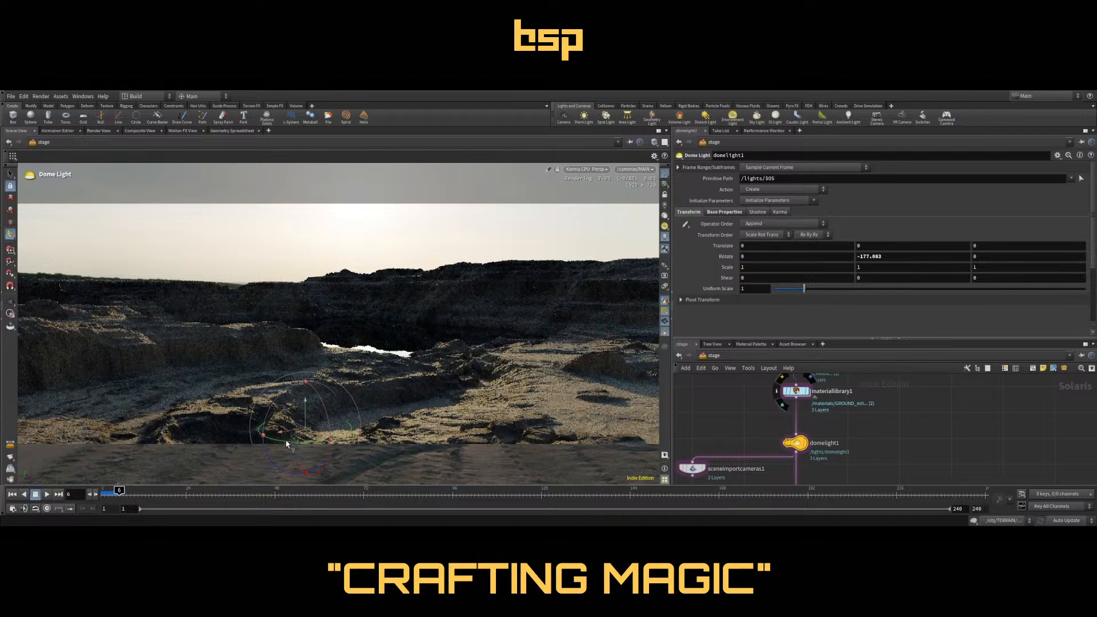
left_click_drag(285, 445, 284, 444)
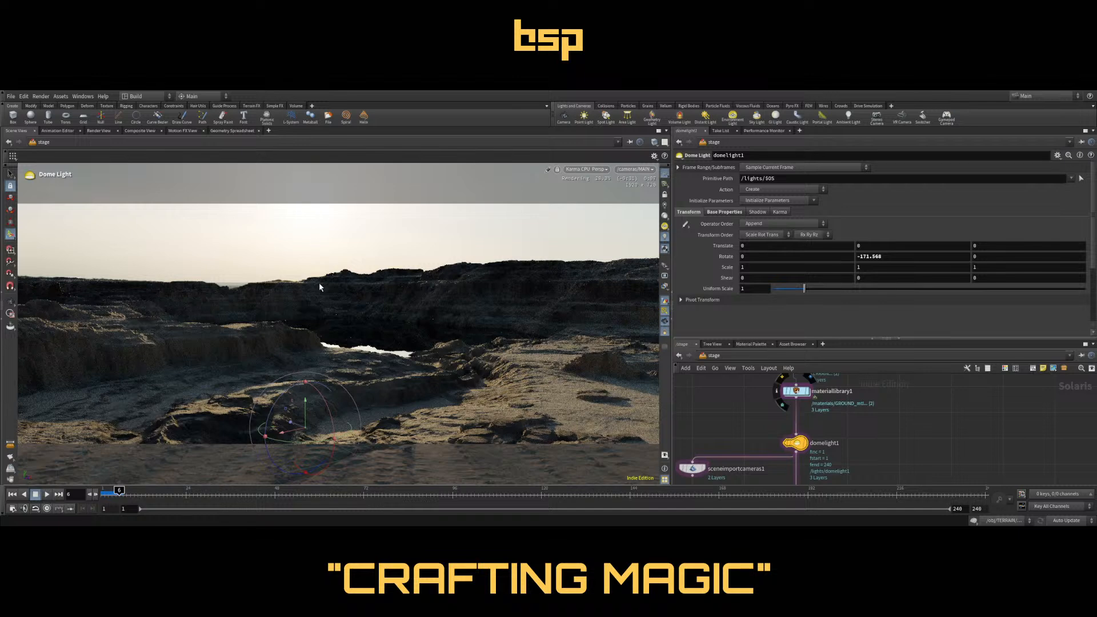
left_click_drag(290, 446, 301, 440)
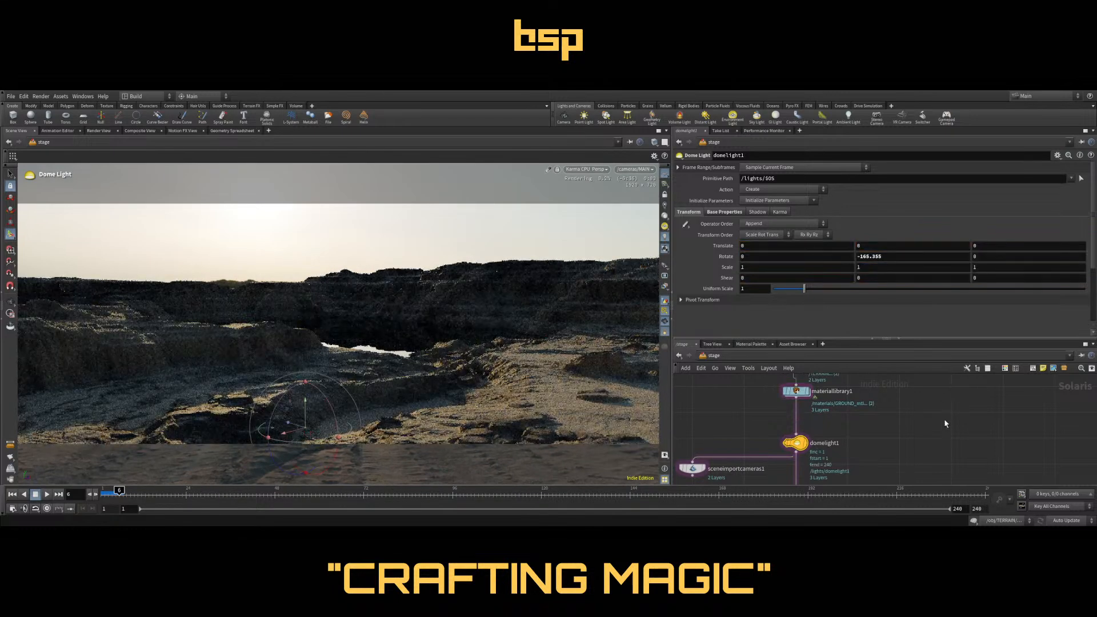
Set the refraction roughness of the WATER_mtl classic shader in materiallibrary1 to 0.05
middle_click_drag(957, 443, 823, 431)
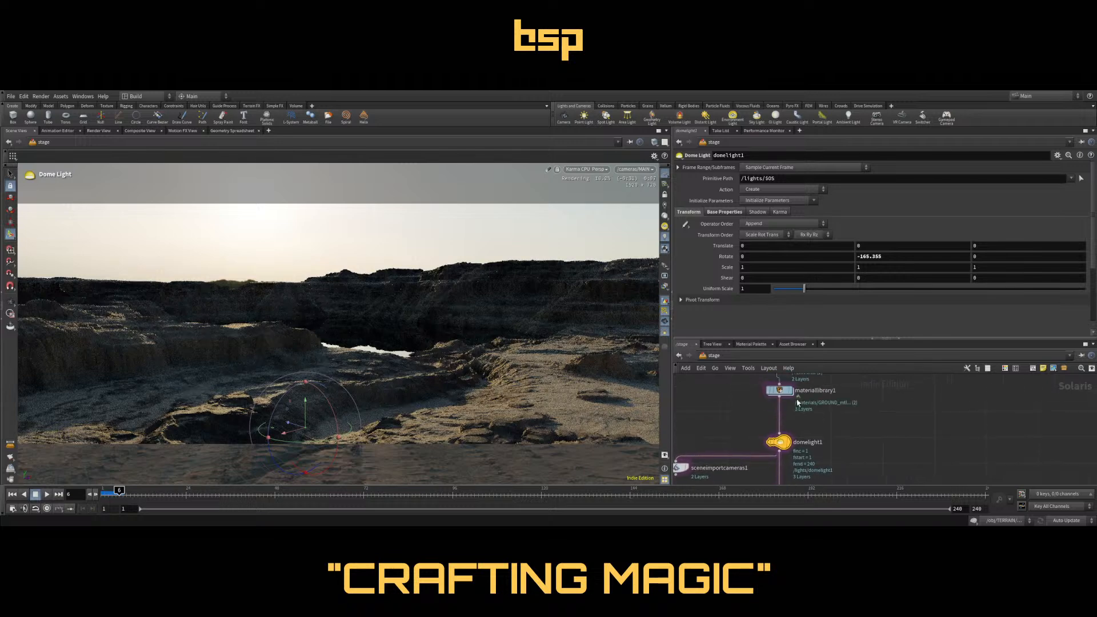
left_click(777, 390)
double_click(777, 390)
double_click(802, 429)
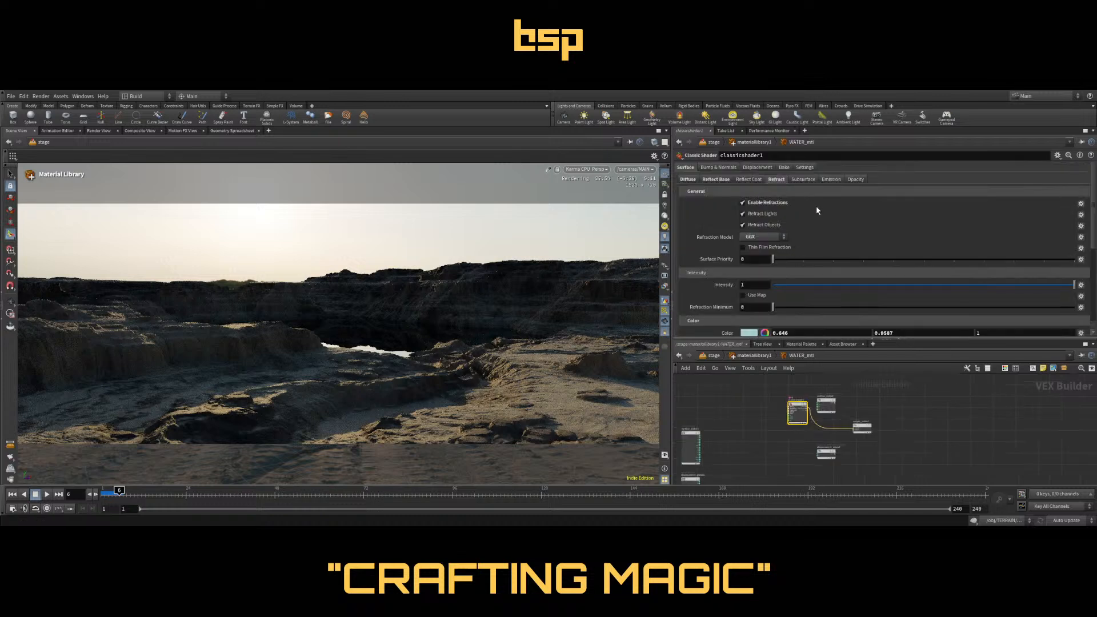
scroll(815, 206, "down", 3)
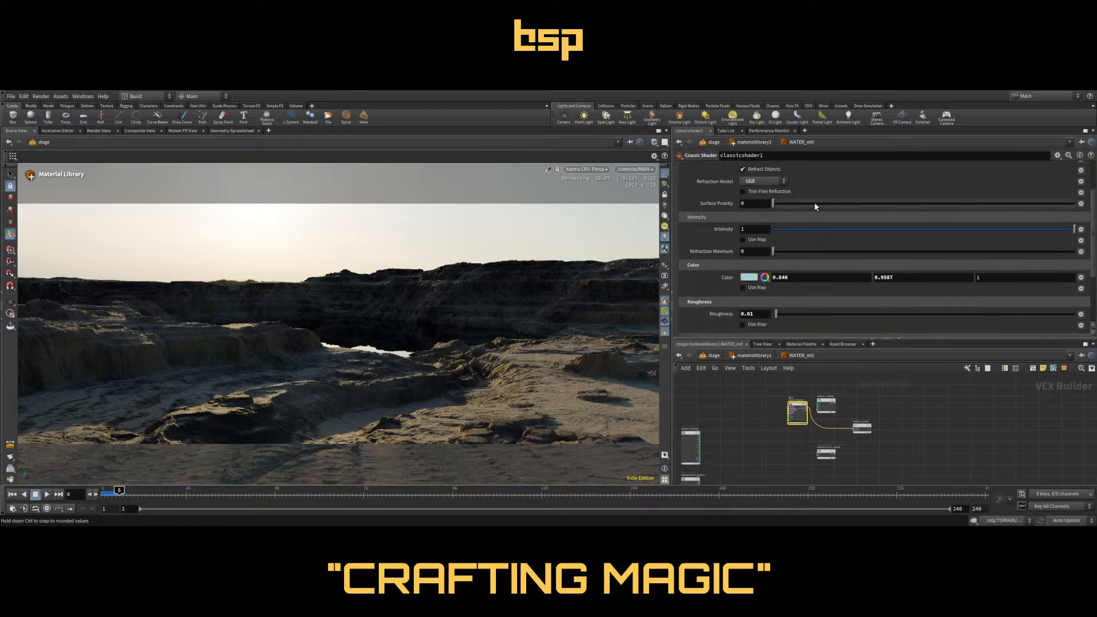
scroll(814, 207, "down", 2)
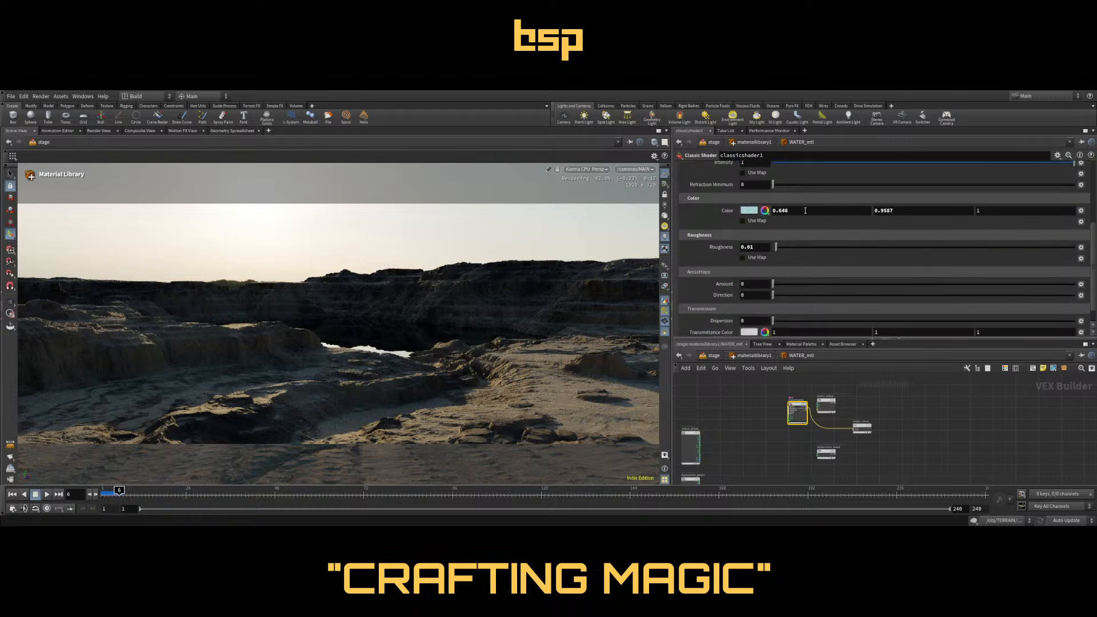
double_click(752, 248)
type("0.05")
key("Return")
scroll(878, 270, "down", 1)
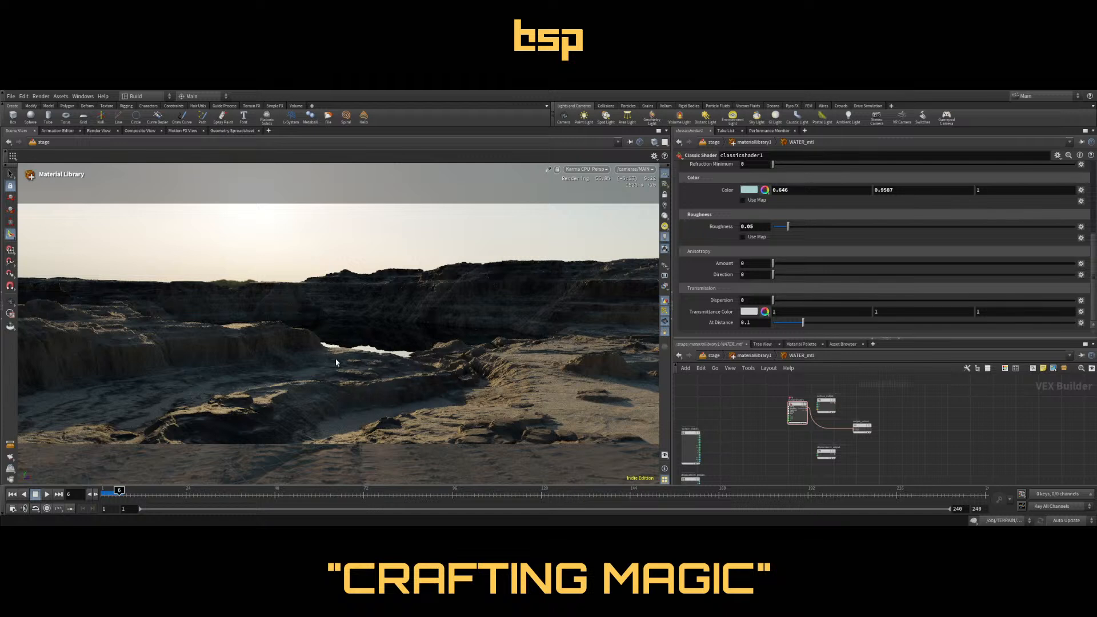
At stage level, insert a Transform node between WATER and merge1 and lower the water to a Y translation of about -25
left_click(714, 355)
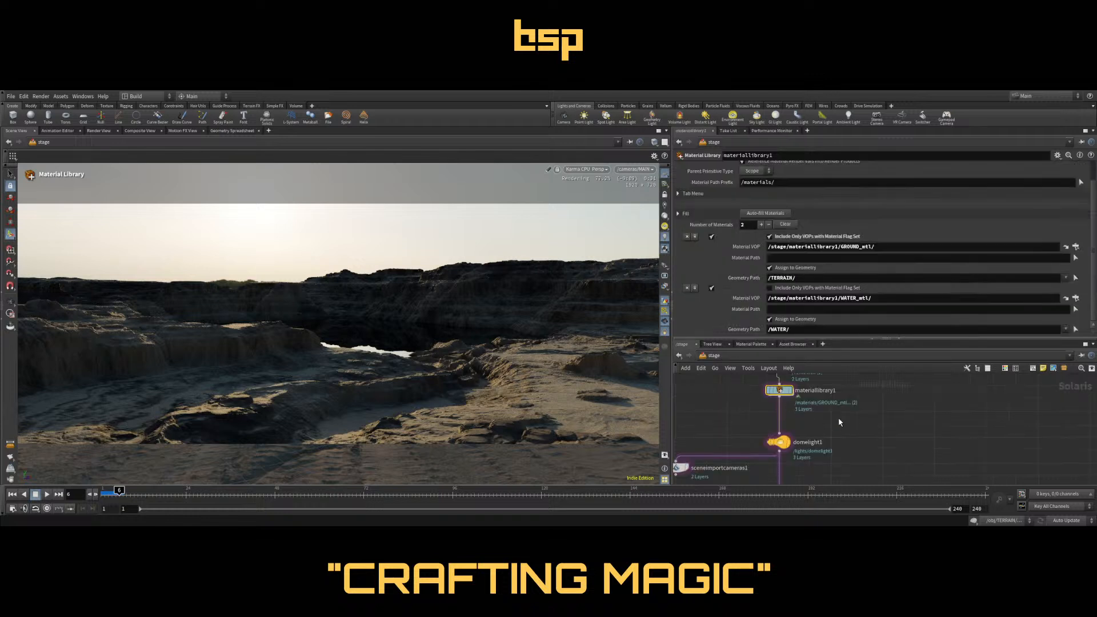
scroll(839, 423, "down", 4)
scroll(838, 392, "up", 3)
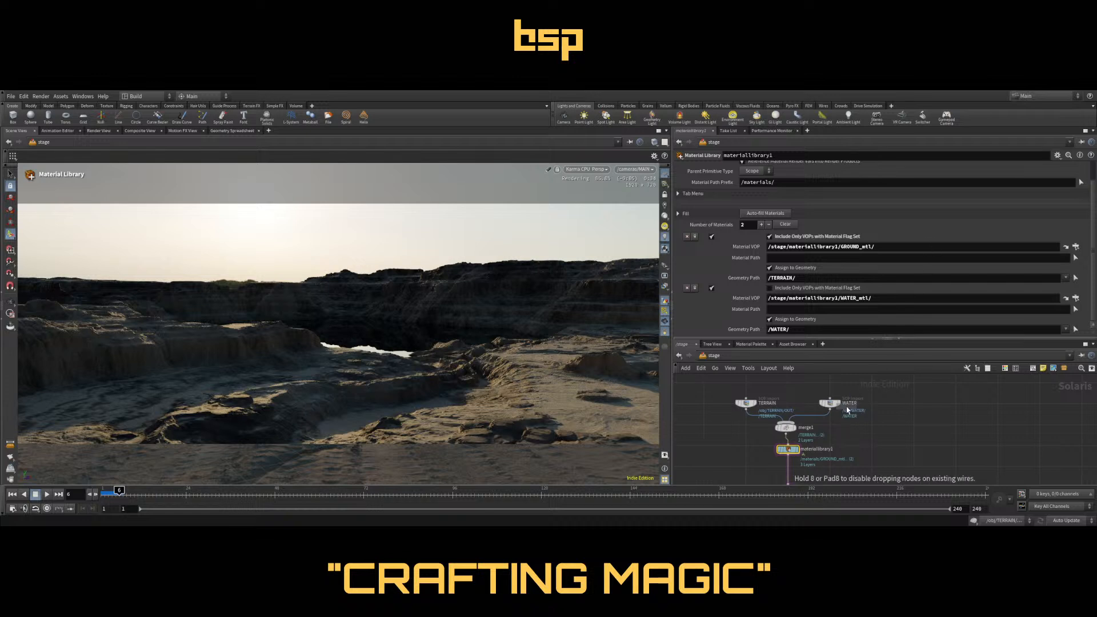
left_click(822, 427)
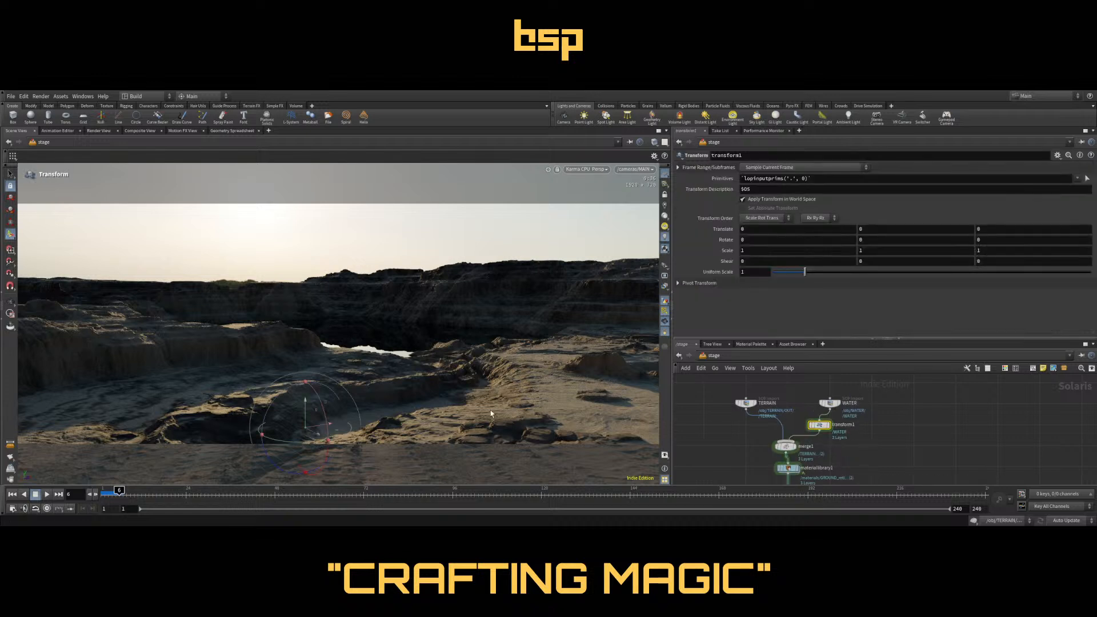
left_click_drag(823, 427, 835, 428)
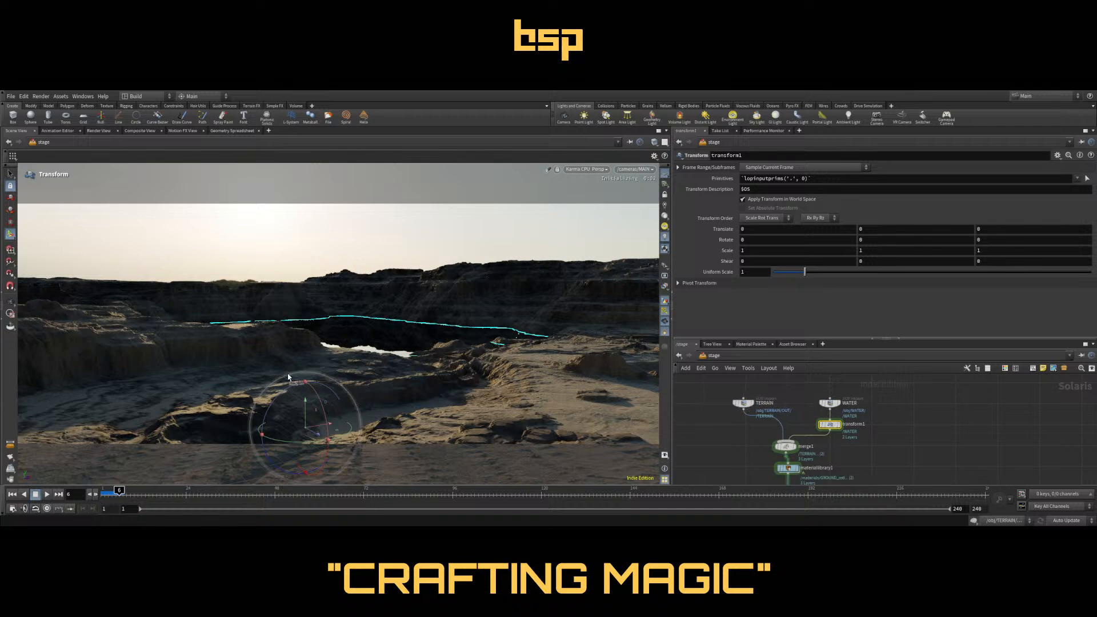
left_click_drag(306, 404, 306, 407)
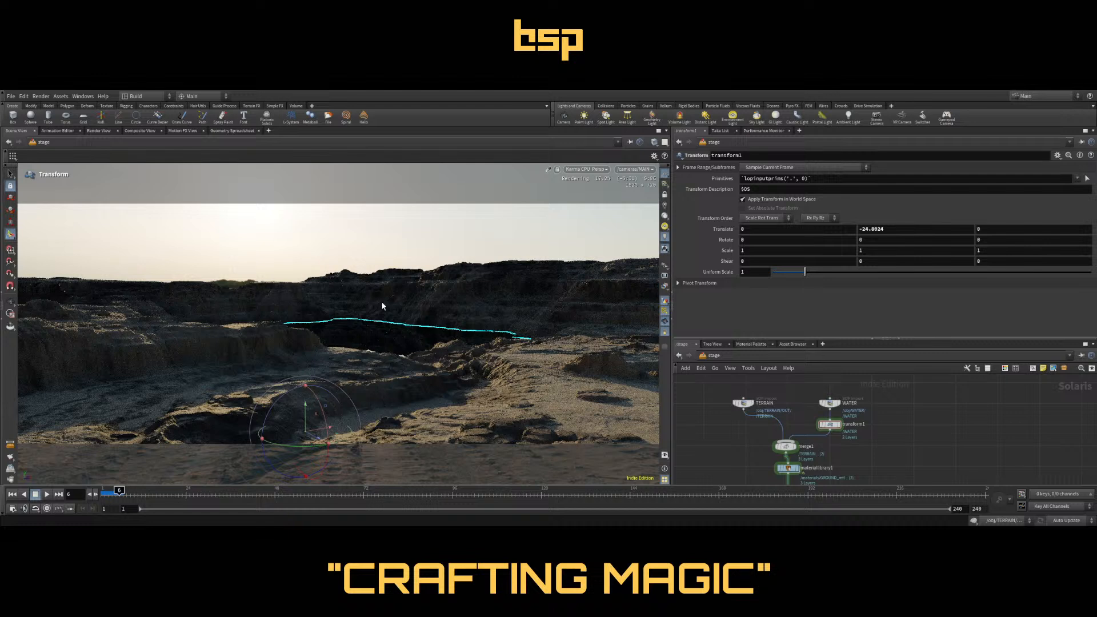
key("Escape")
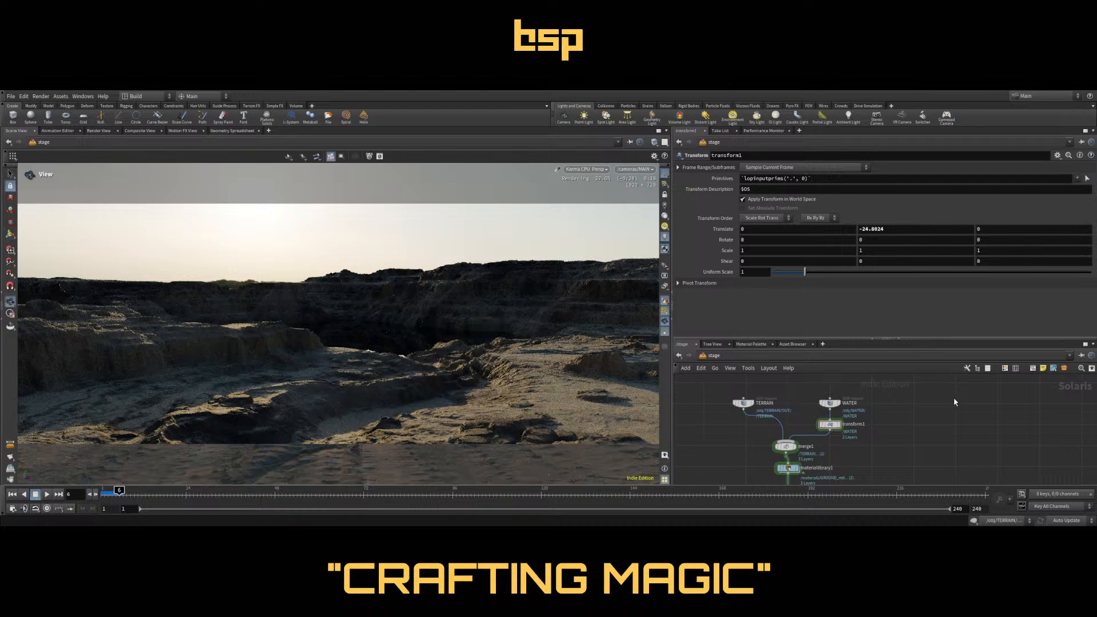
Open the MAIN camera's view settings and lock the camera to the viewport so that navigation moves it
scroll(938, 429, "down", 10)
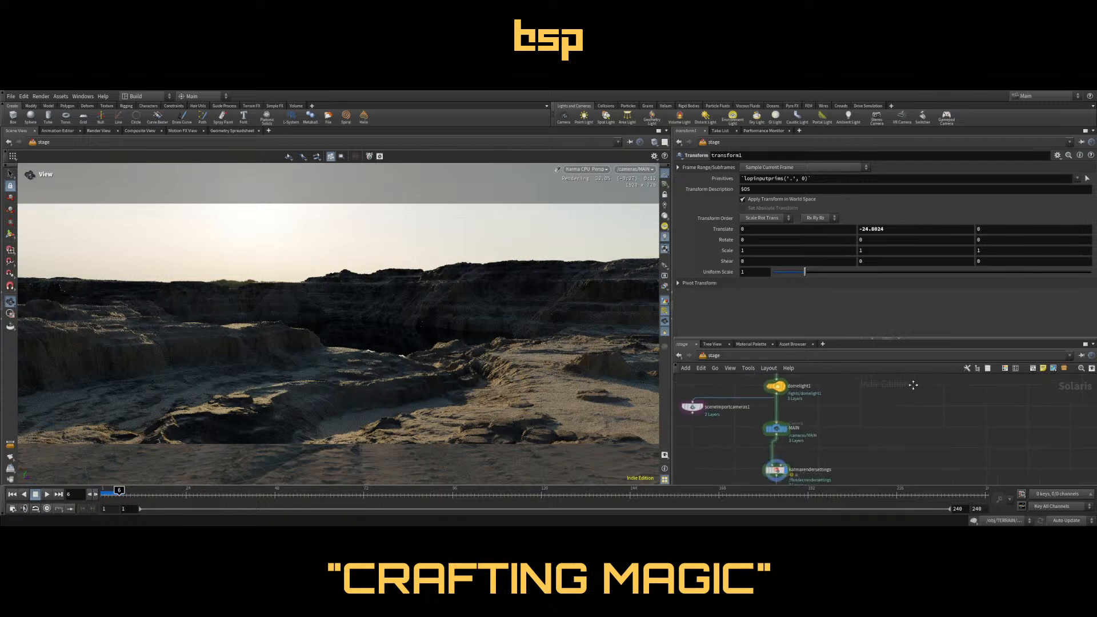
left_click(780, 428)
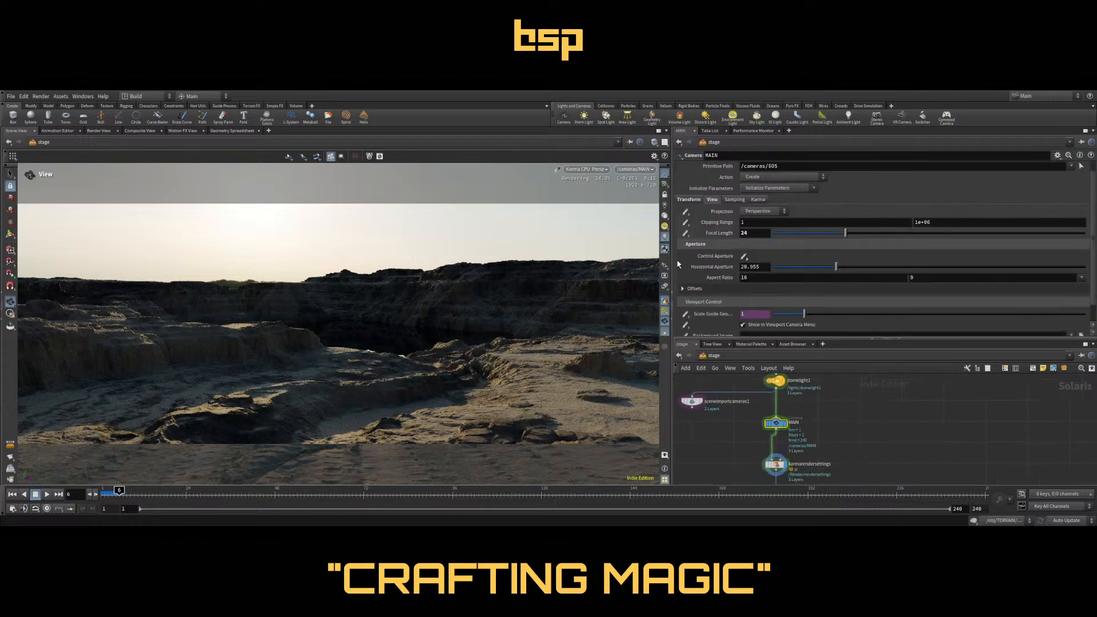
left_click(665, 196)
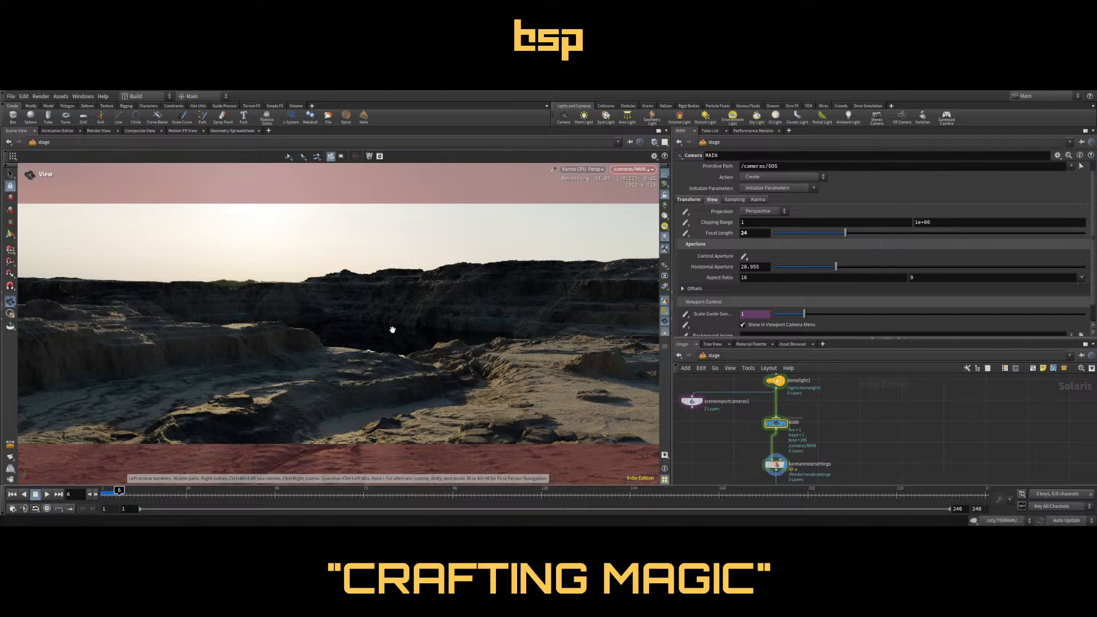
Reframe the MAIN camera across the quarry so the rocky foreground leads to the water, and unlock the camera from the viewport
left_click_drag(392, 330, 365, 341)
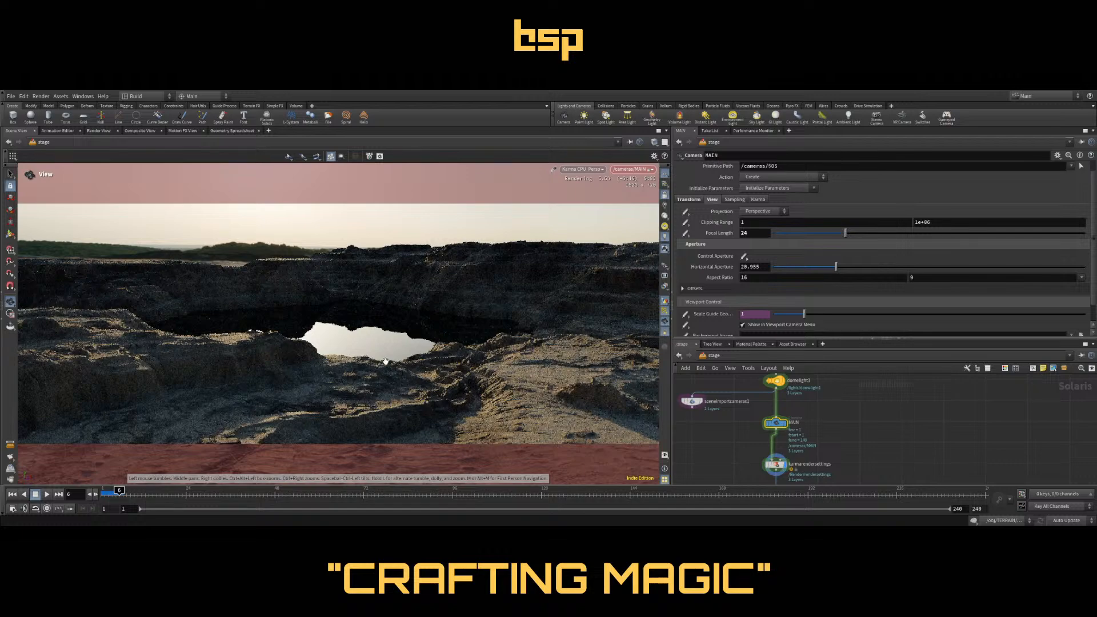
left_click_drag(358, 356, 394, 327)
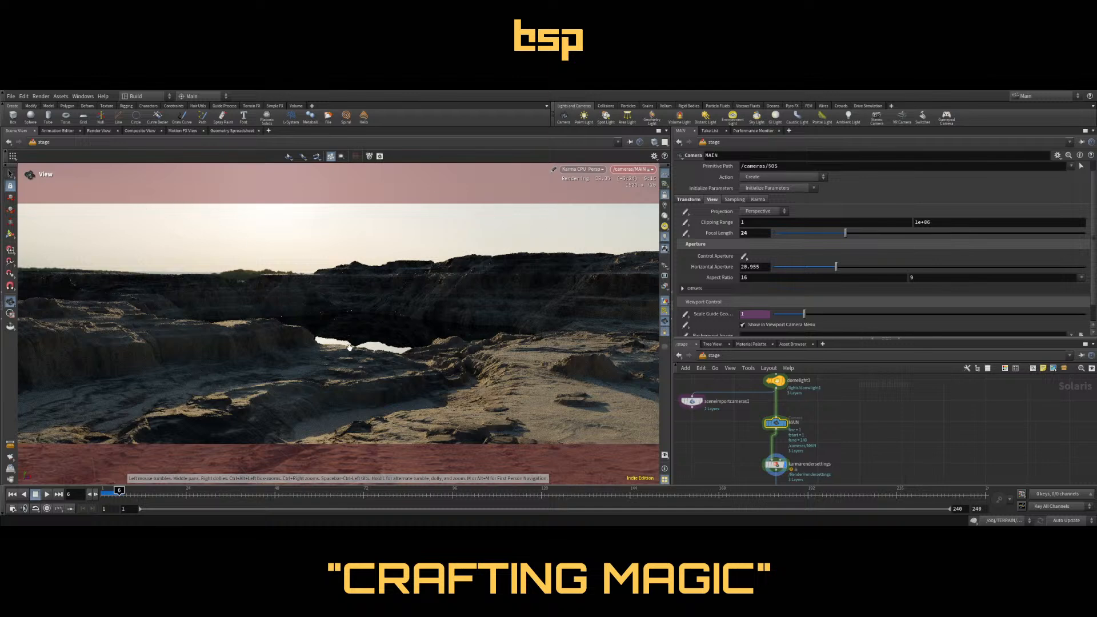
middle_click_drag(351, 345, 365, 327)
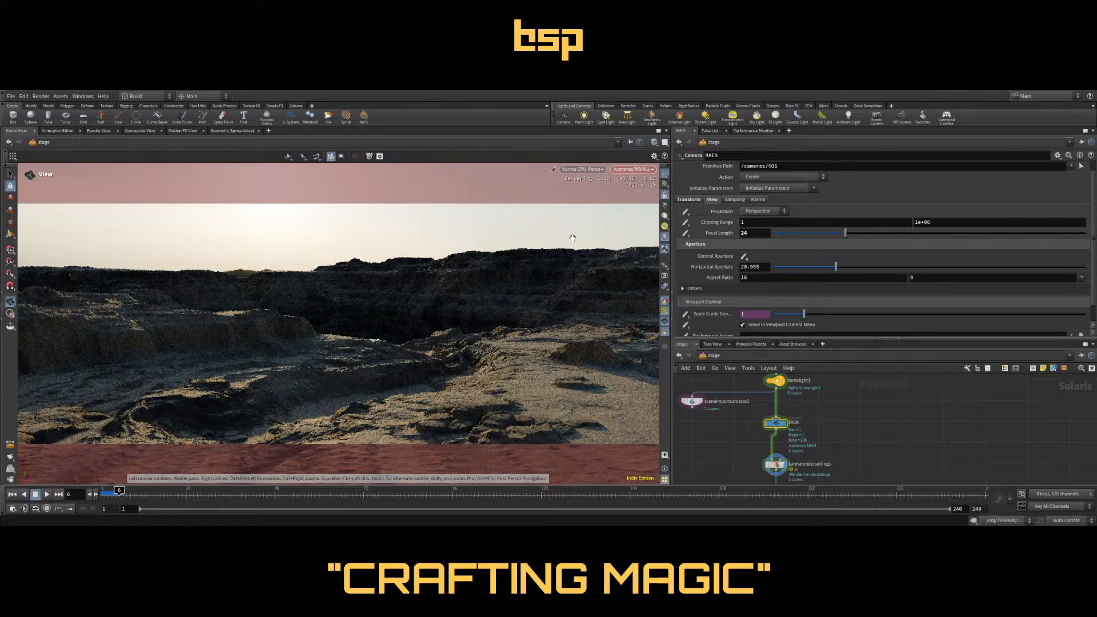
left_click(665, 195)
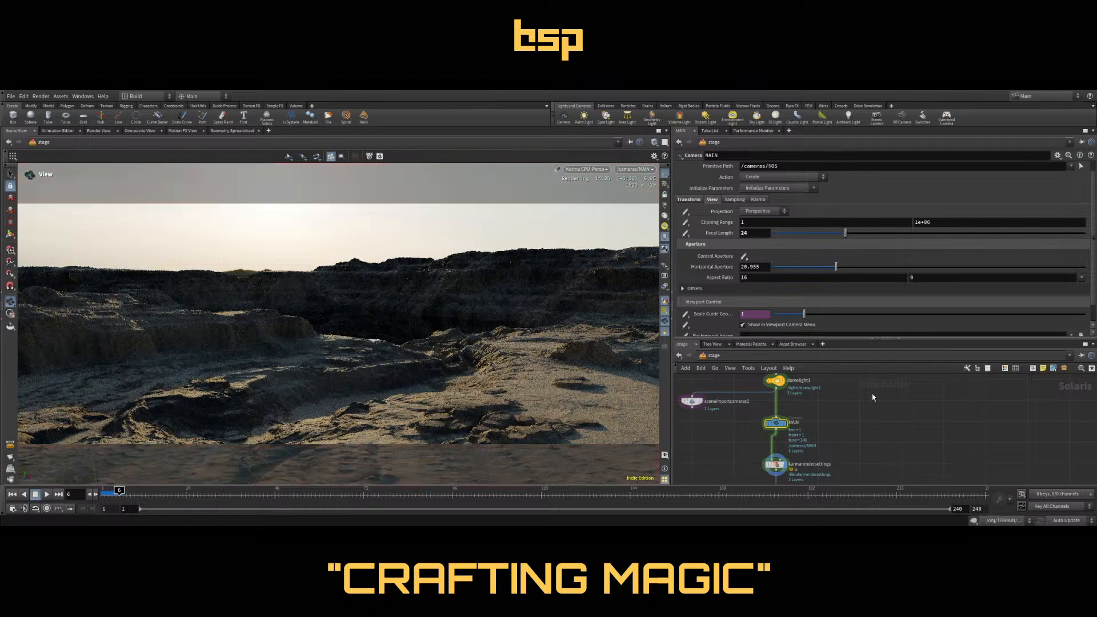
Set the Y translation of the stage transform1 node below WATER to 10
middle_click_drag(885, 392, 874, 466)
scroll(875, 457, "down", 4)
scroll(861, 407, "up", 4)
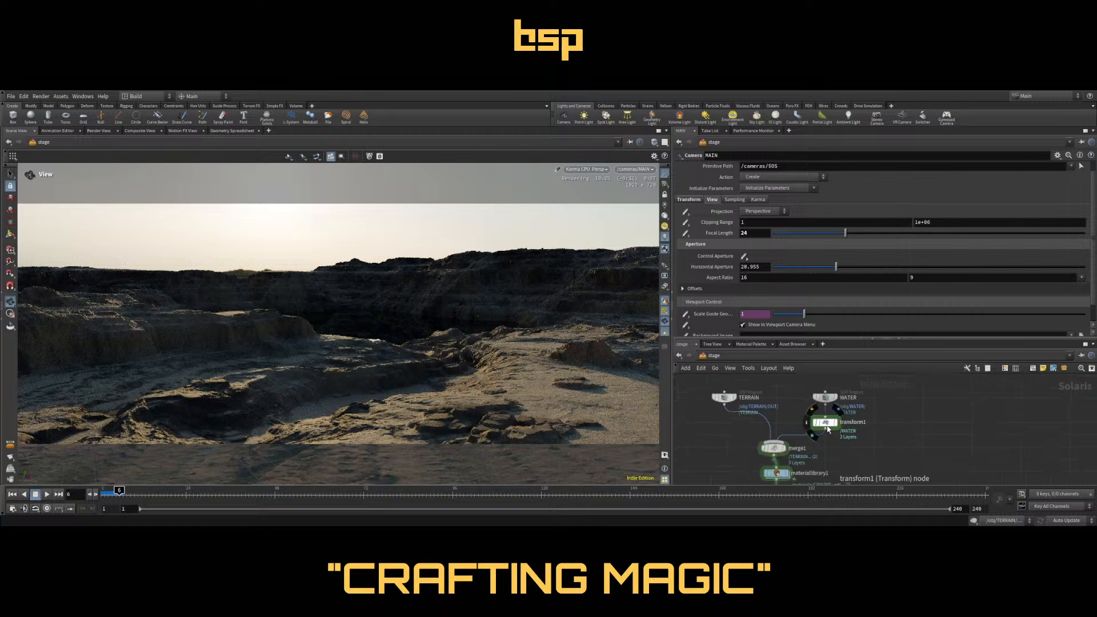
left_click(827, 424)
left_click(871, 229)
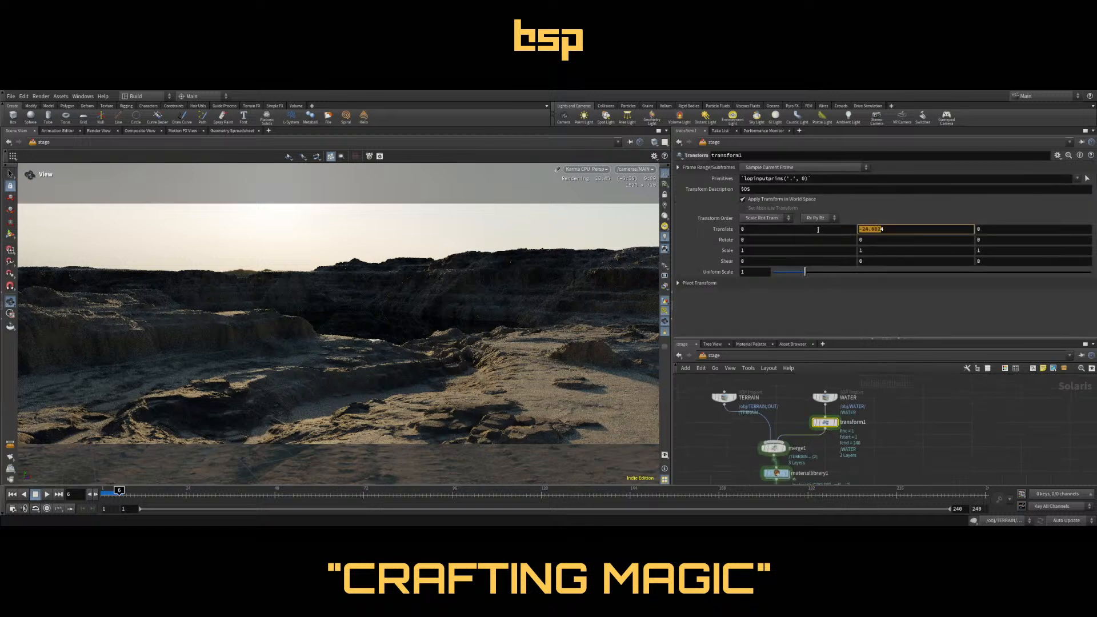
type("10")
key("Return")
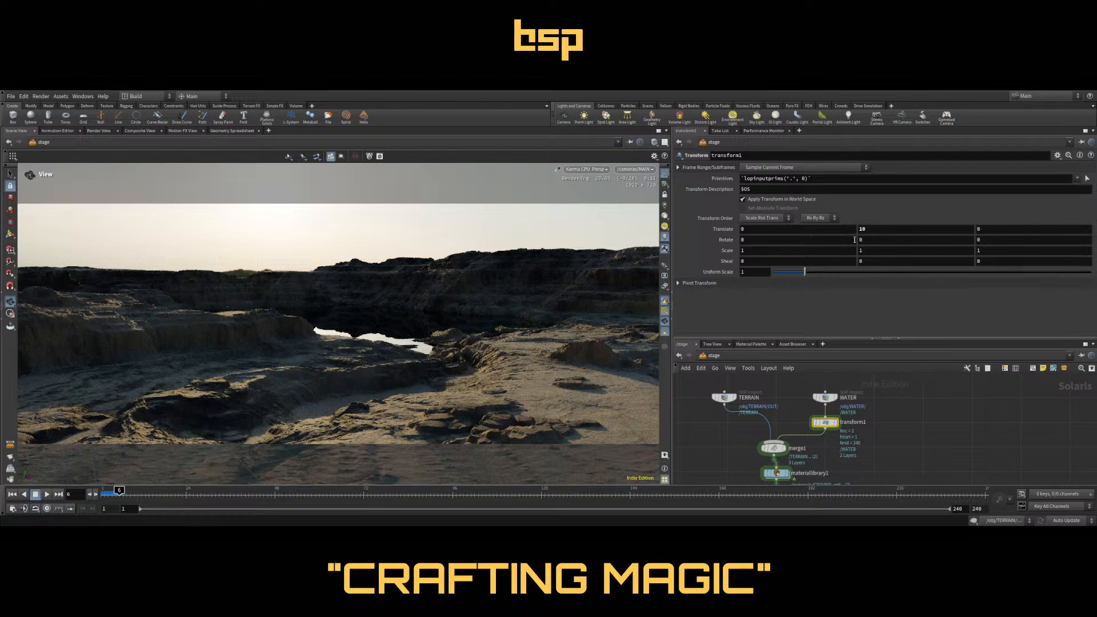
Try a uniform scale of 2 on the water's stage transform1 and undo it
double_click(753, 272)
type("2")
key("Return")
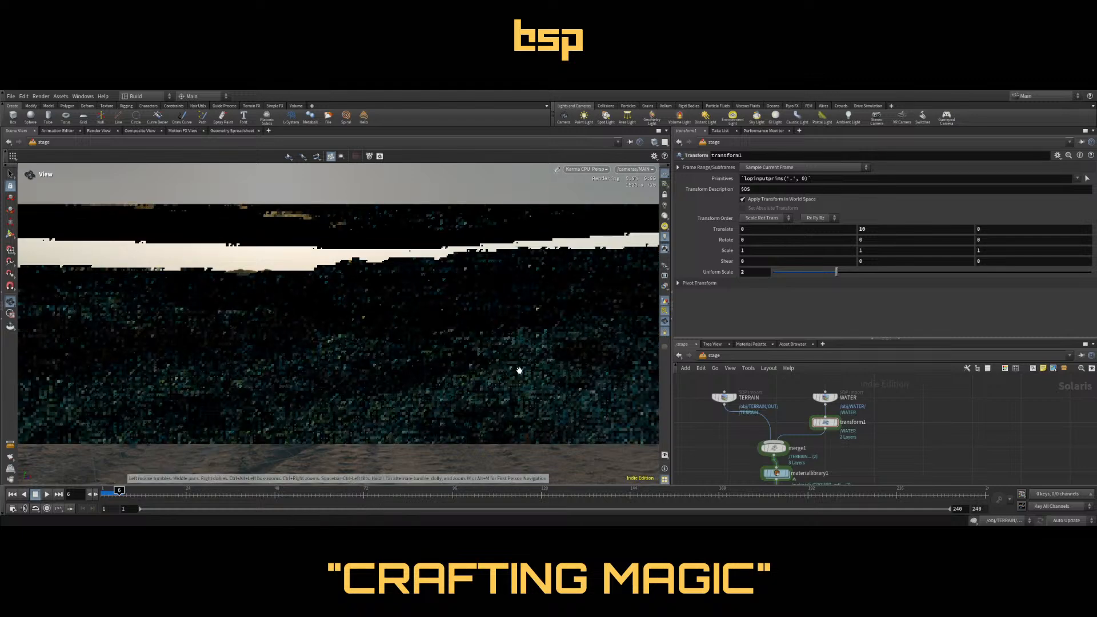
key("ctrl+z")
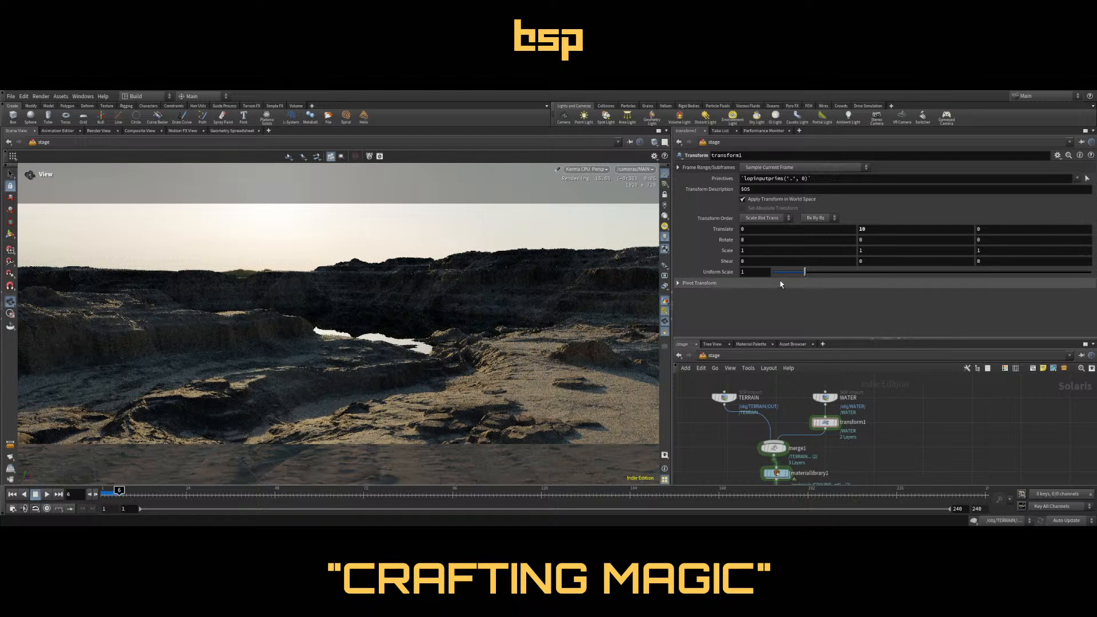
Expand transform1's pivot settings and try centroid(0,D_X), centroid(0,D_Y) and centroid(0,D_Z) as the Pivot Translate expressions
left_click(678, 284)
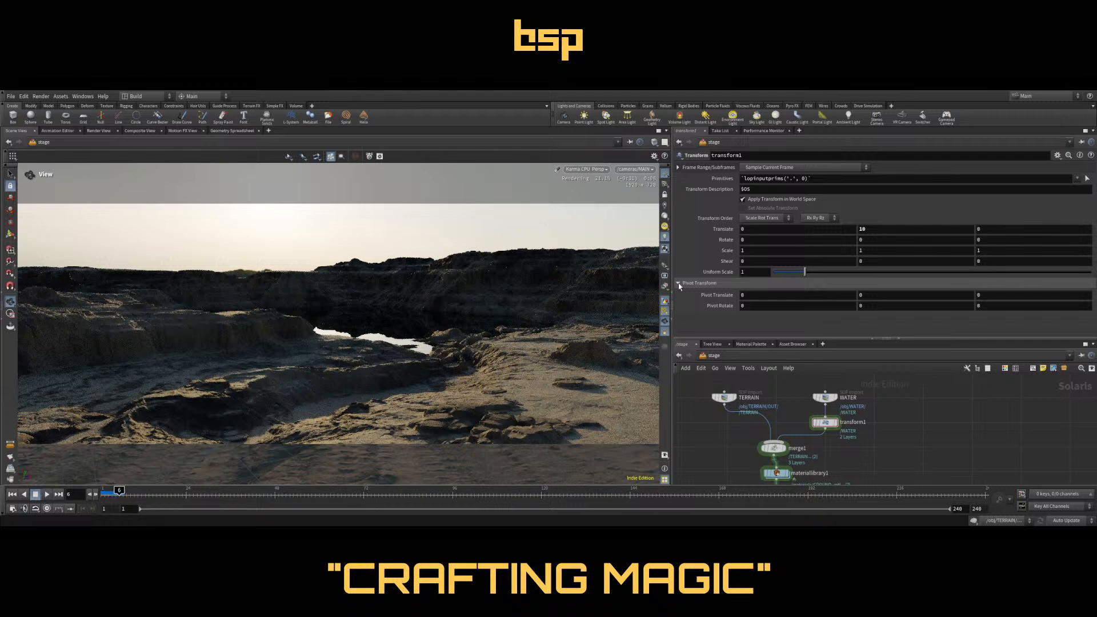
left_click(763, 296)
type("ceomtroid")
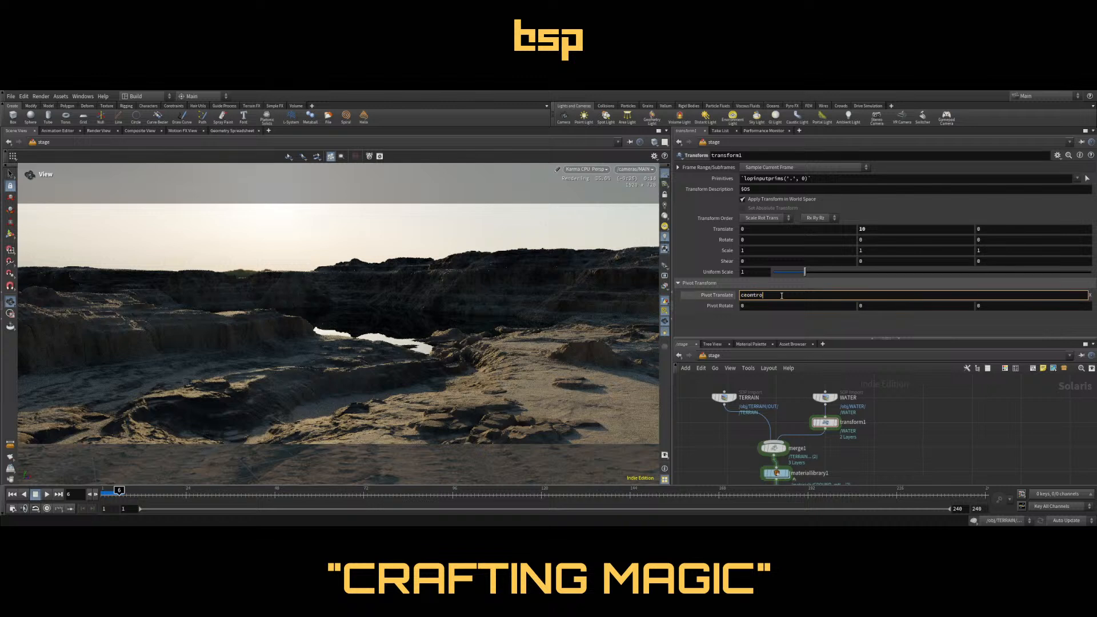
key("BackSpace")
key("BackSpace")
key("BackSpace")
key("BackSpace")
key("BackSpace")
type("n")
type("ntr")
type("oid")
type("(0")
key("ctrl+a")
key("ctrl+v")
key("ctrl+z")
type("centroid")
key("Tab")
type("centroid(0,D_X)")
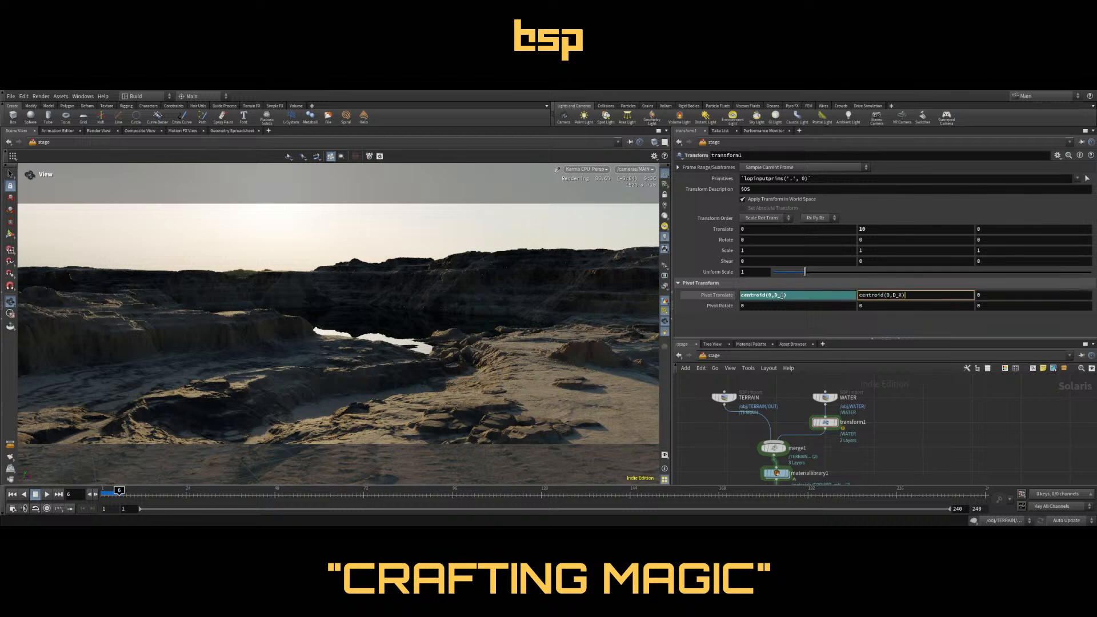
left_click(782, 296)
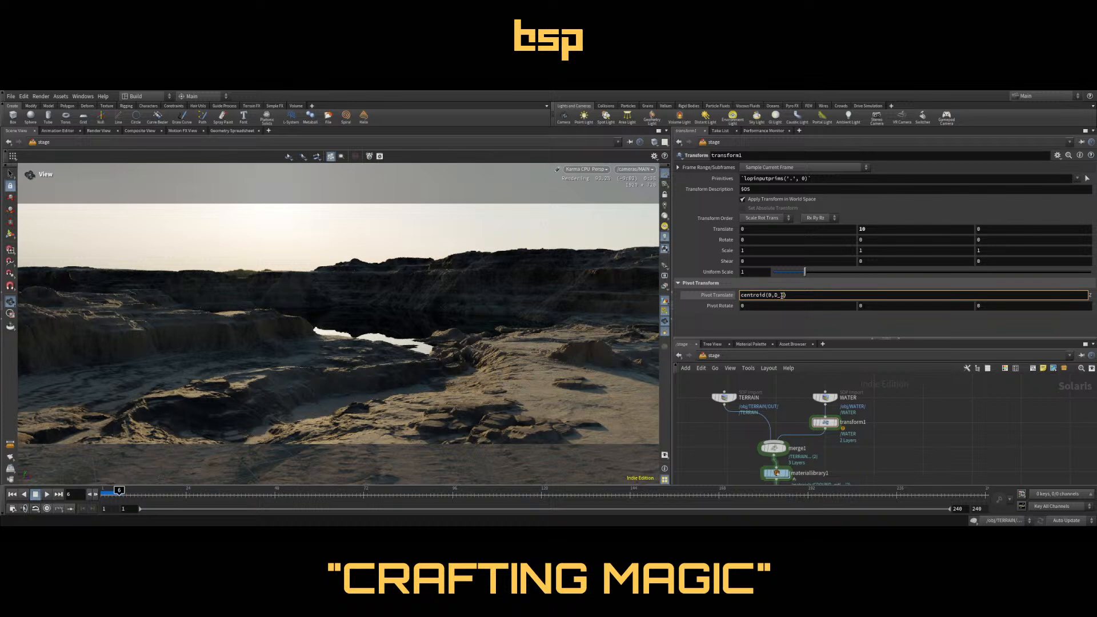
key("Return")
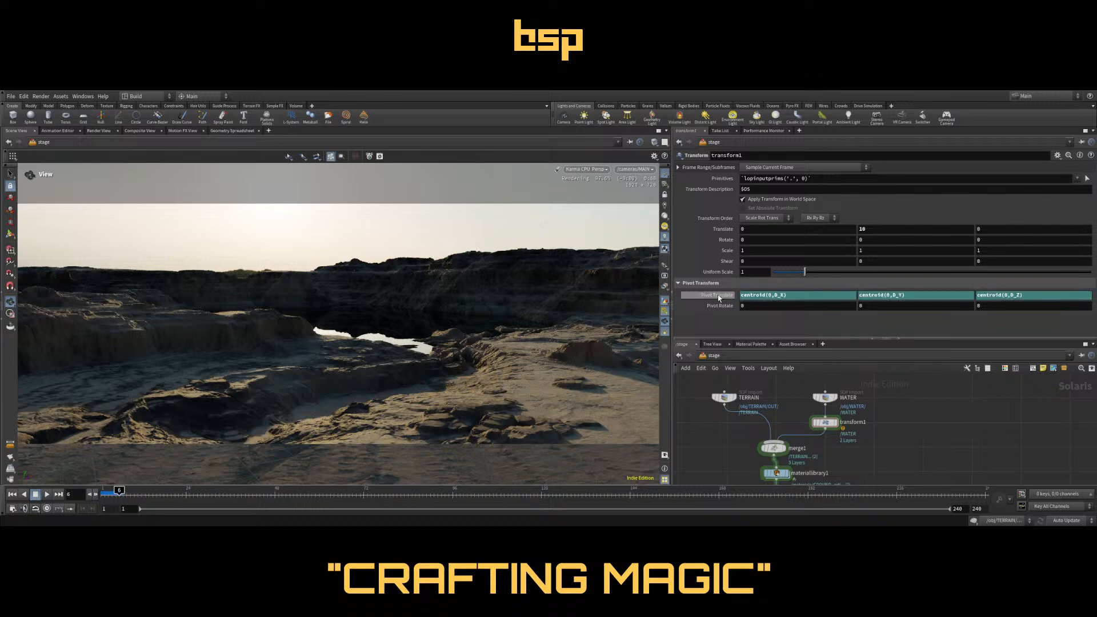
Show the evaluated values of the centroid pivot expressions and test them with a uniform scale of 2
left_click(751, 273)
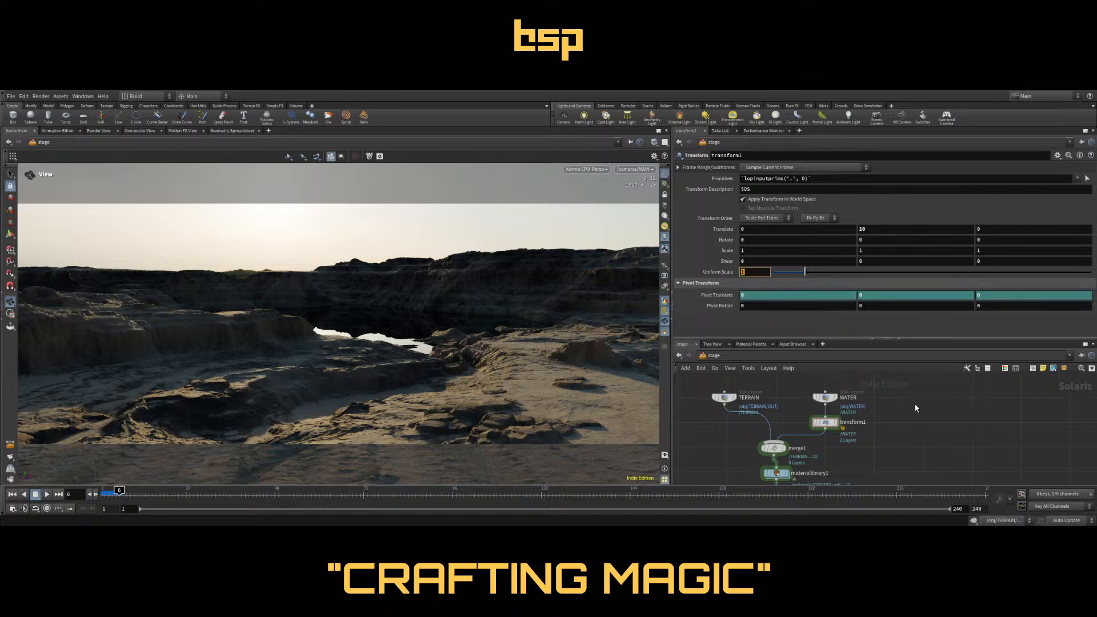
left_click(717, 296)
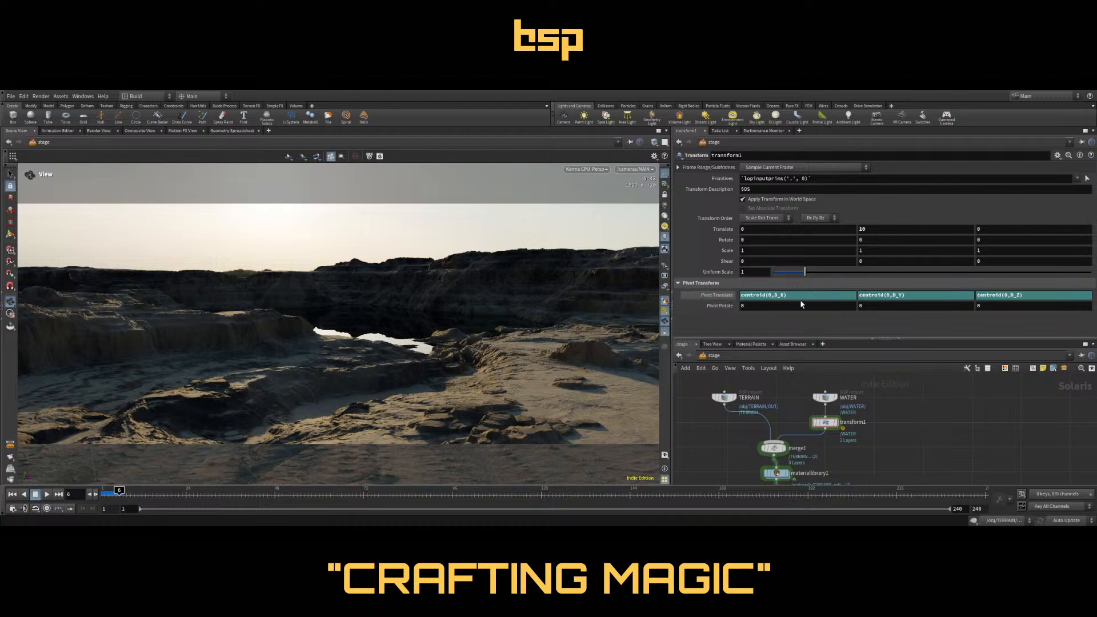
left_click(713, 296)
left_click(764, 273)
type("2")
key("Return")
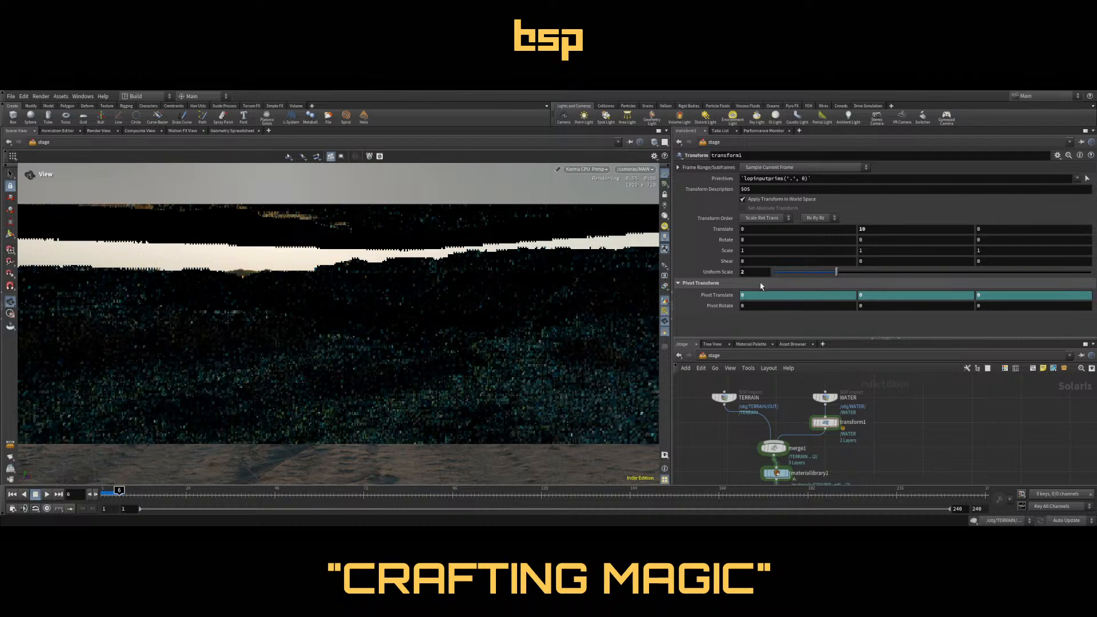
Restore transform1's uniform scale to 1 and clear the centroid expressions from its Pivot Translate
left_click(753, 273)
type("1")
key("Return")
left_click(723, 296)
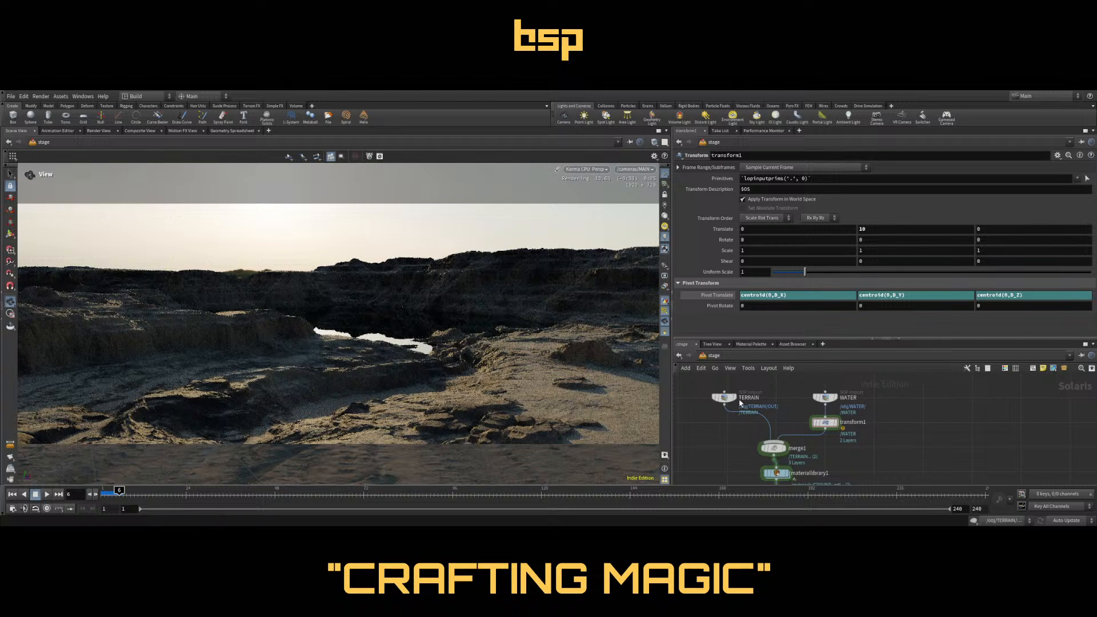
left_click(737, 297)
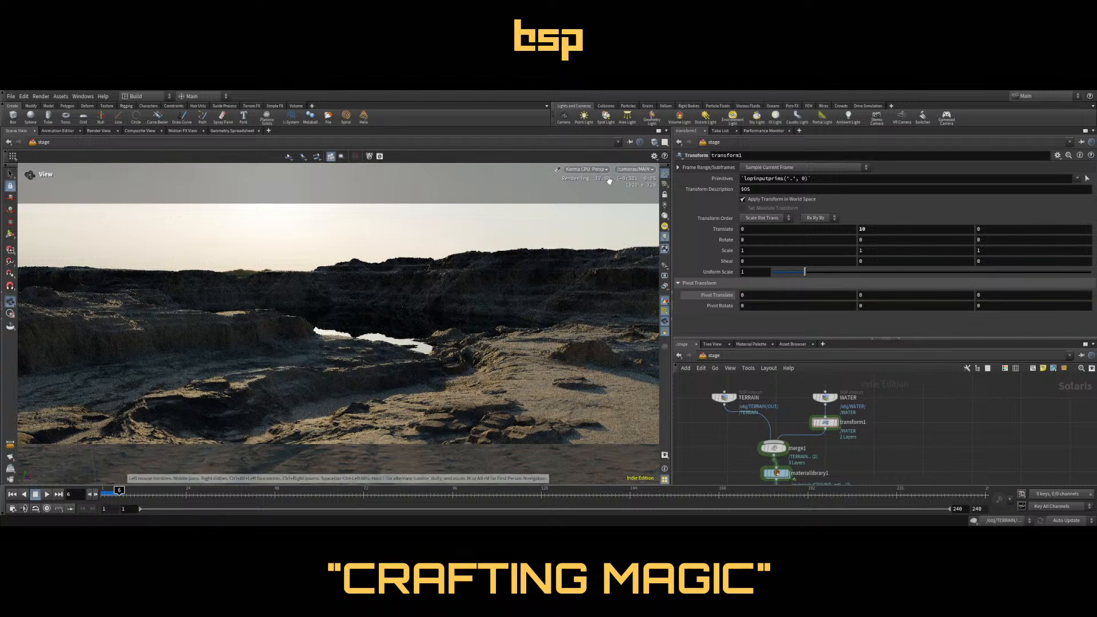
Switch the viewport out of Karma rendering and try the $CEX and $CEZ variables in transform1's Pivot Translate, removing them again
key("alt+r")
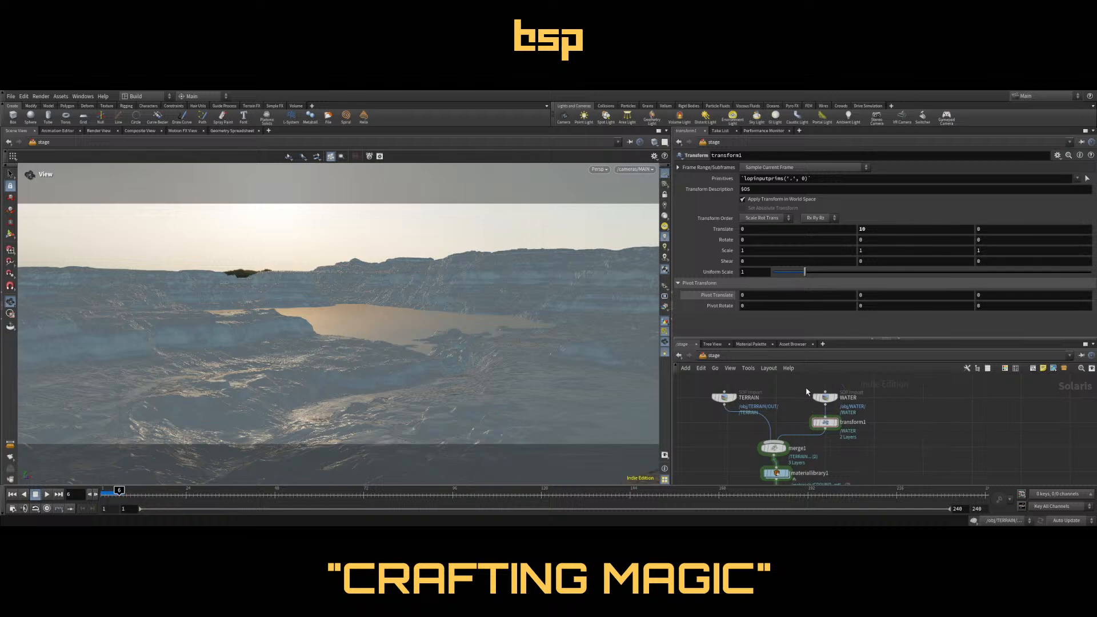
left_click(754, 297)
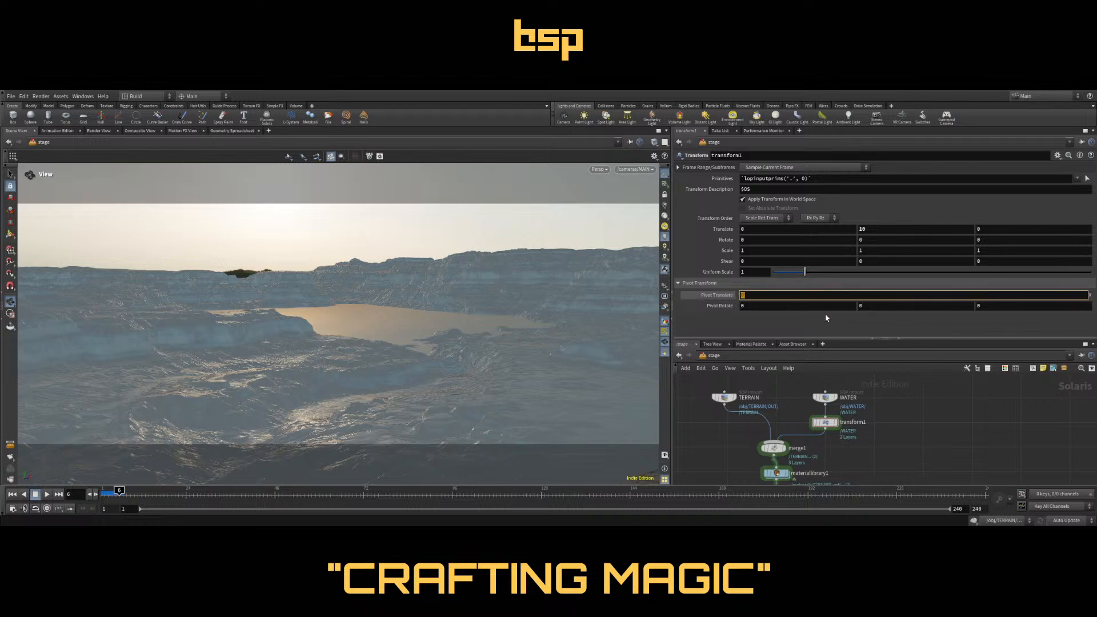
type("$CEX")
key("Return")
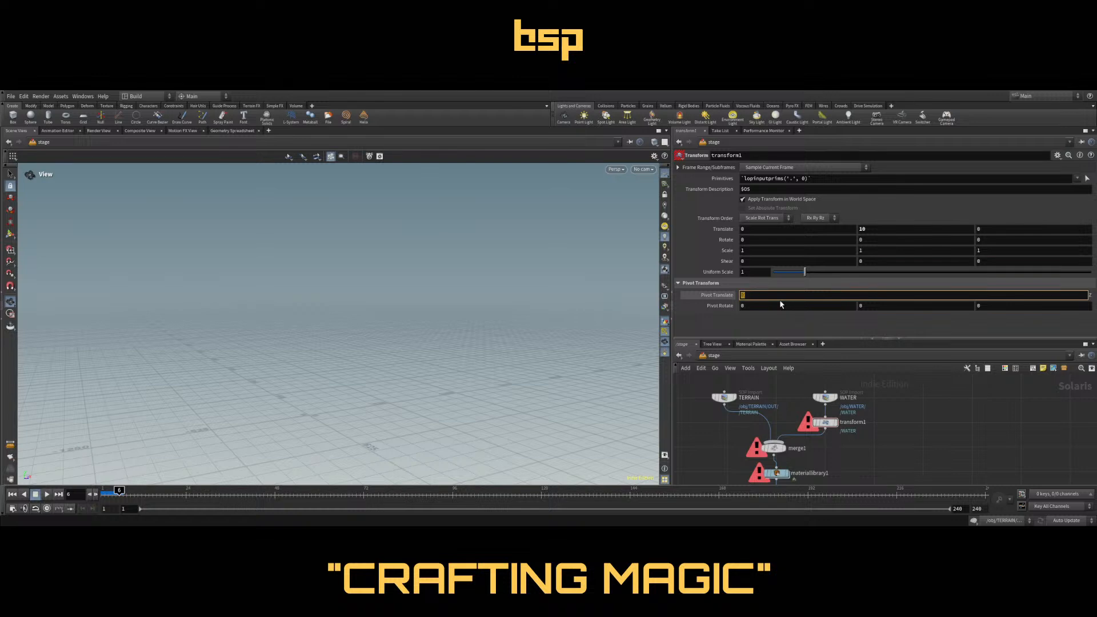
type("$CEX")
key("Return")
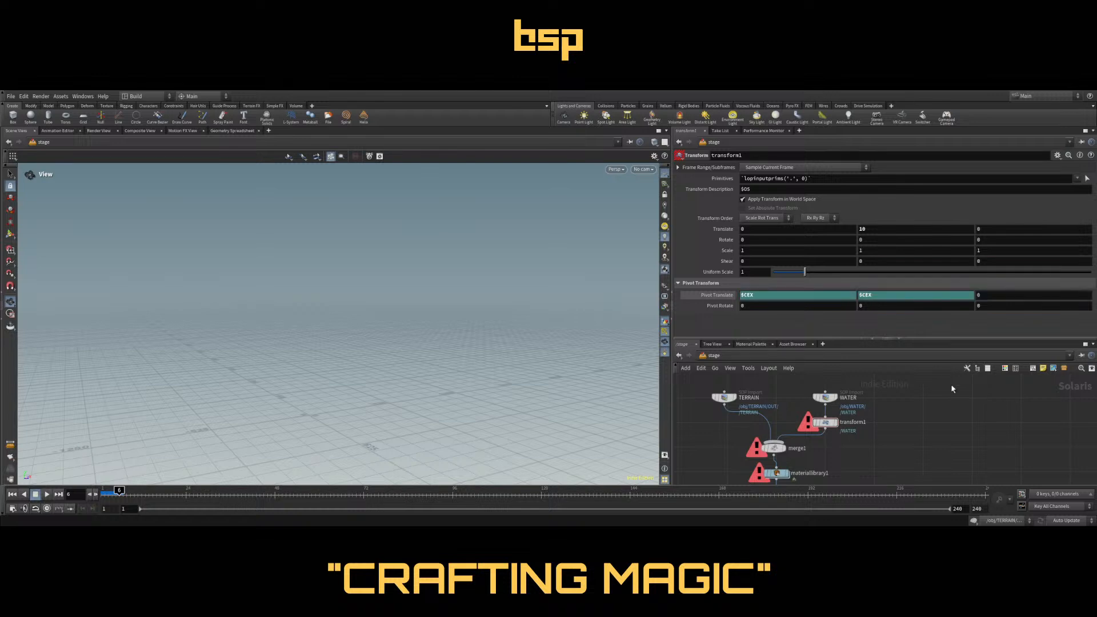
left_click(866, 296)
key("BackSpace")
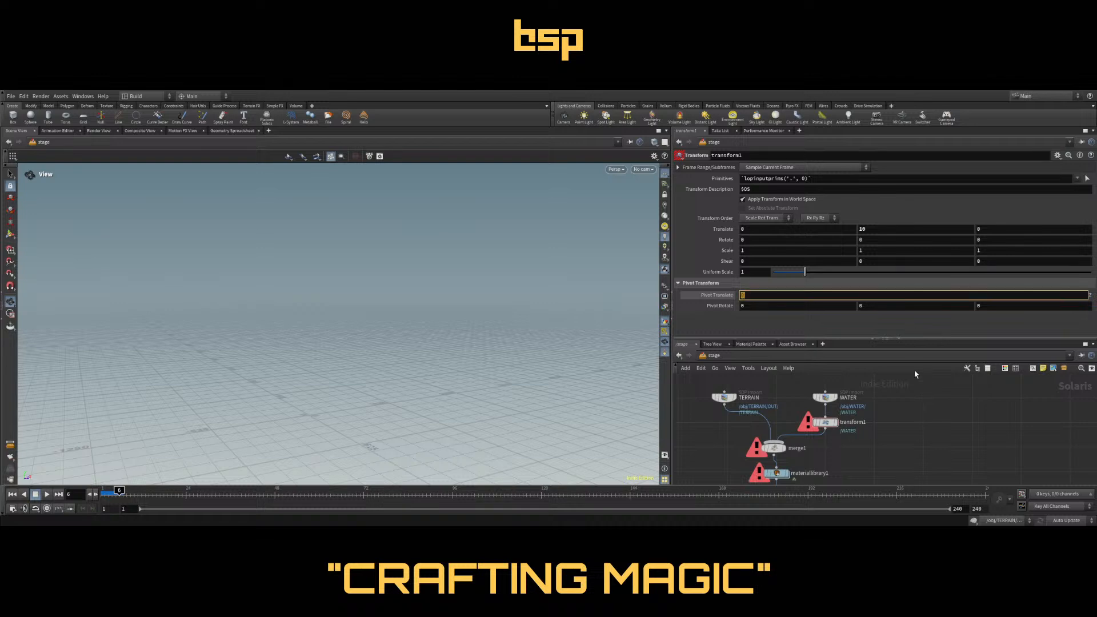
type("$CEZ")
key("Return")
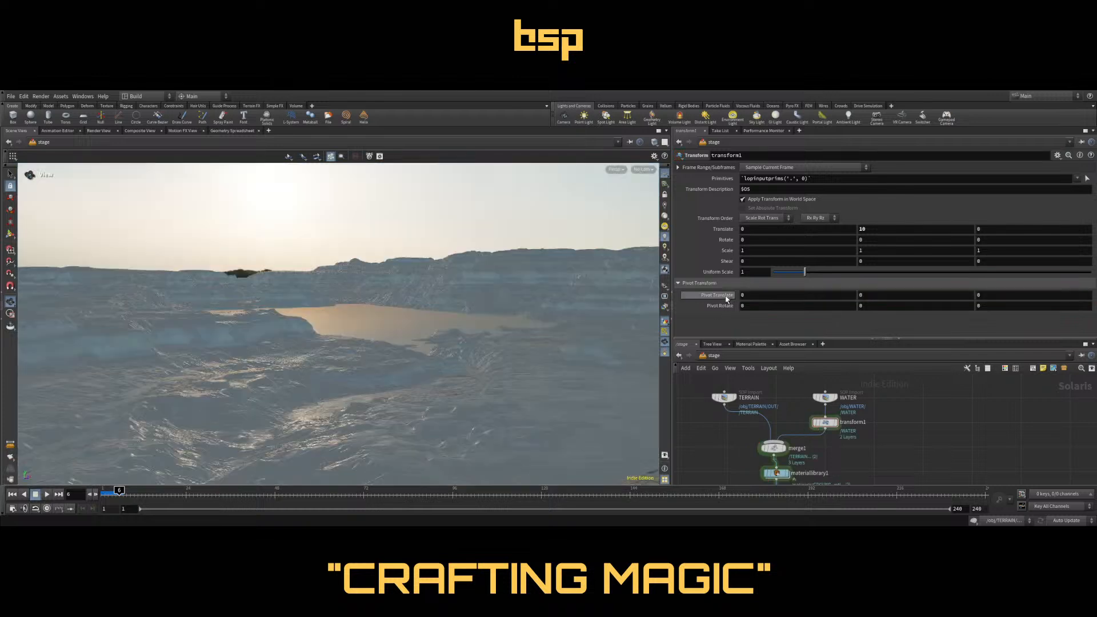
Go to the object level, enter the WATER geometry network and select and display its transform1 node
key("1")
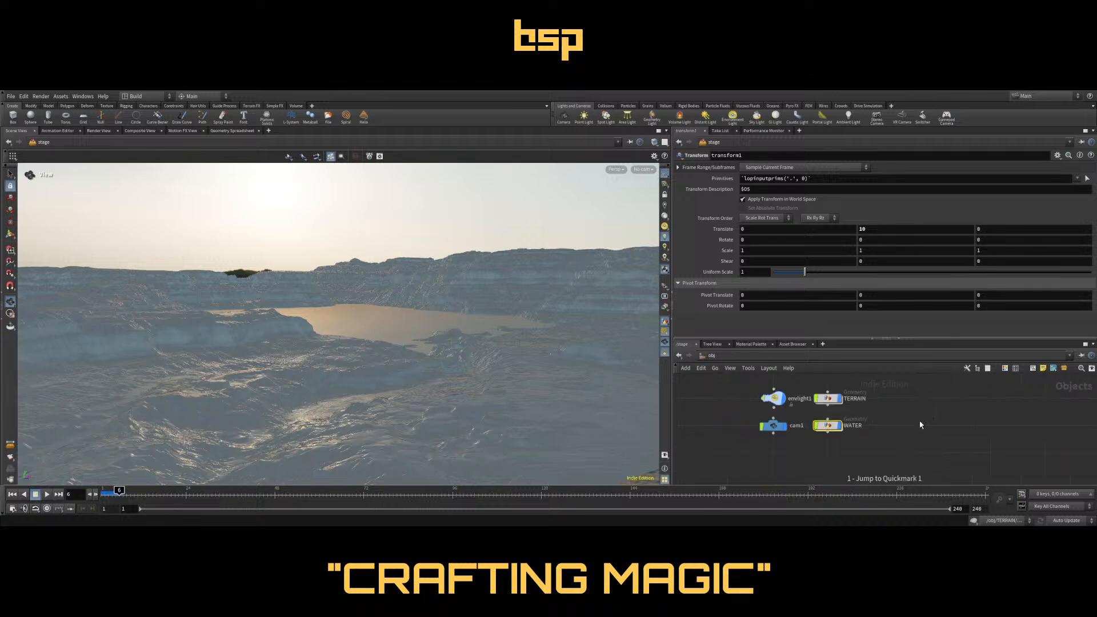
left_click(828, 426)
mouse_move(828, 429)
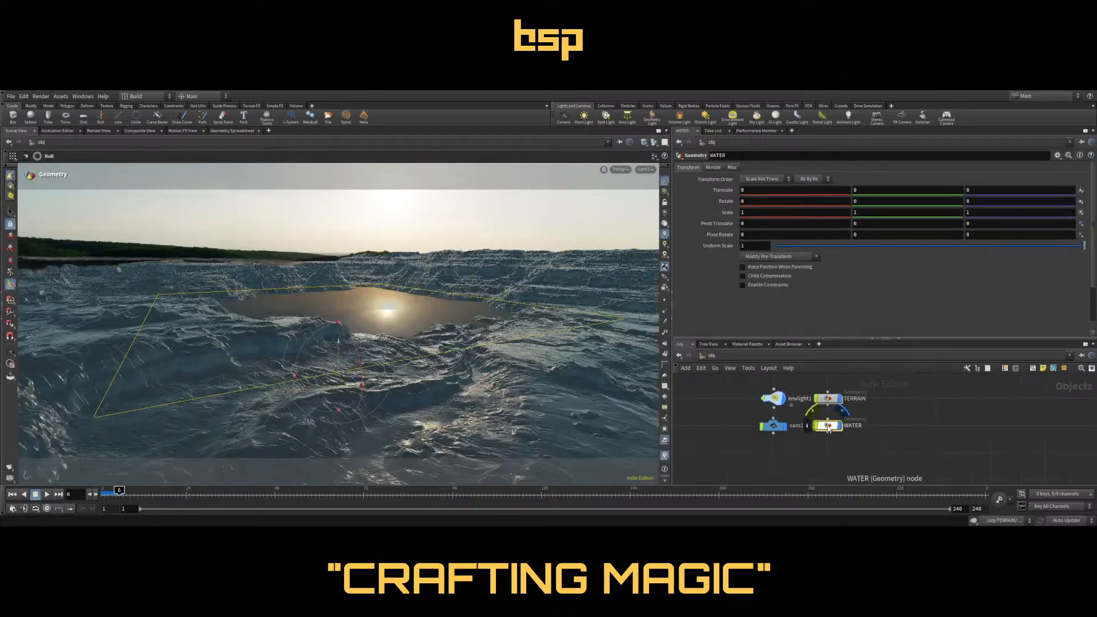
double_click(827, 426)
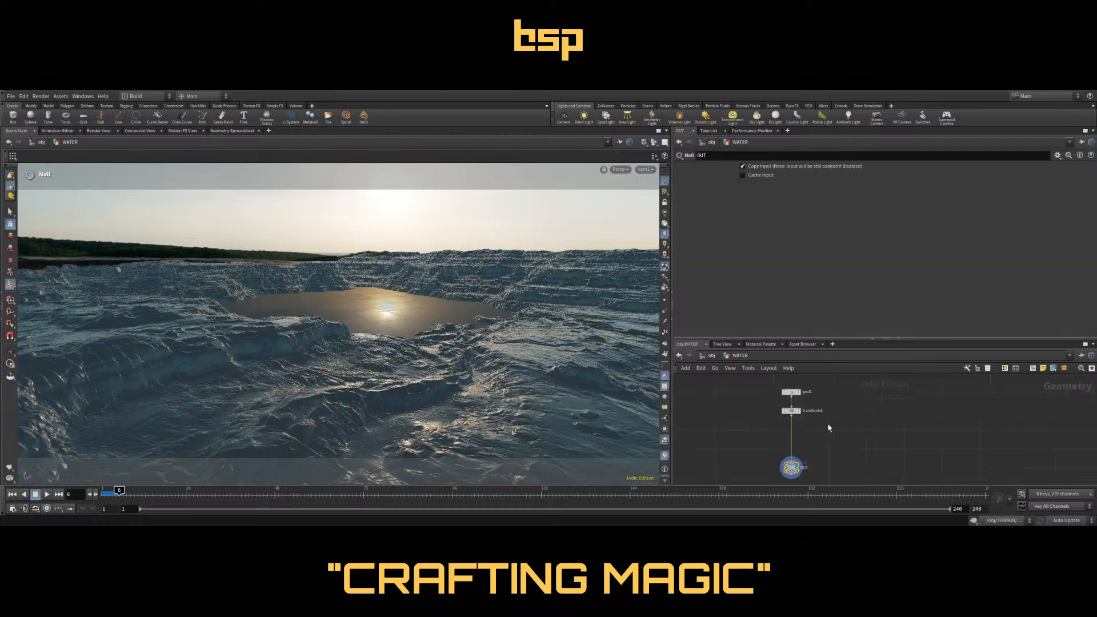
left_click(792, 411)
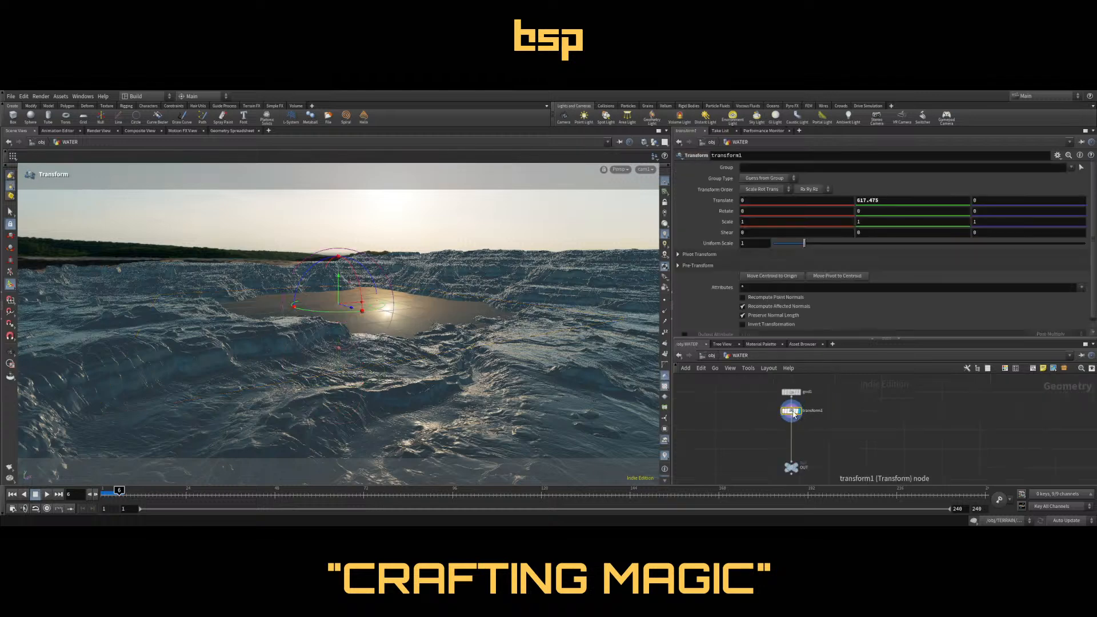
Isolate the water grid in the viewport, undo the accidental handle change, leave the camera view and turn off the environment lighting
left_click(655, 142)
left_click_drag(389, 332, 404, 312)
key("ctrl+z")
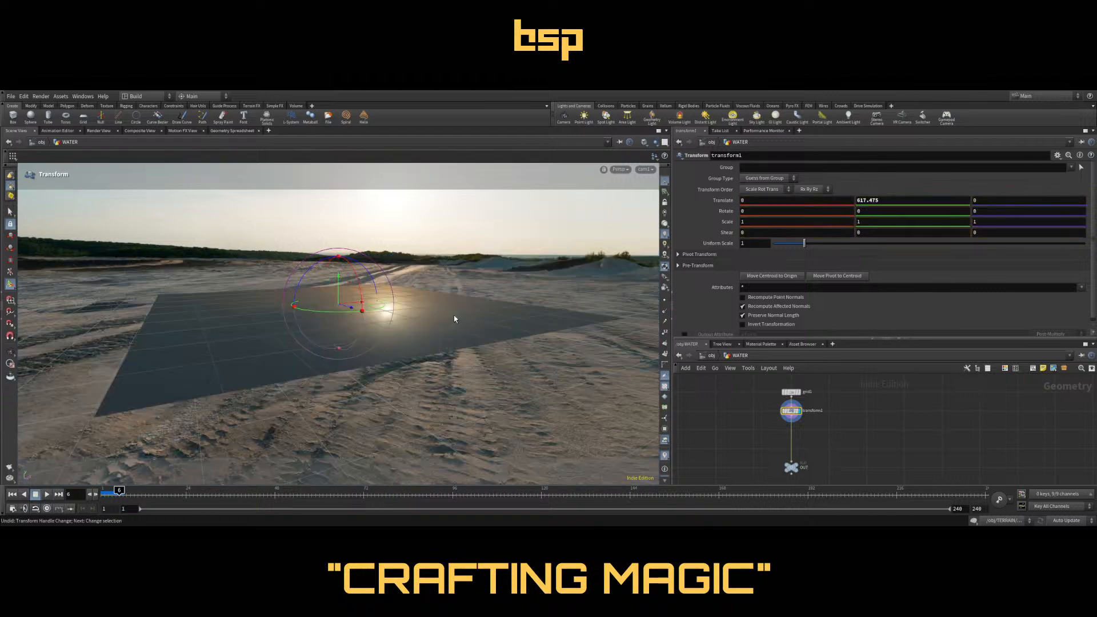
key("Escape")
left_click_drag(487, 360, 457, 349)
left_click(665, 224)
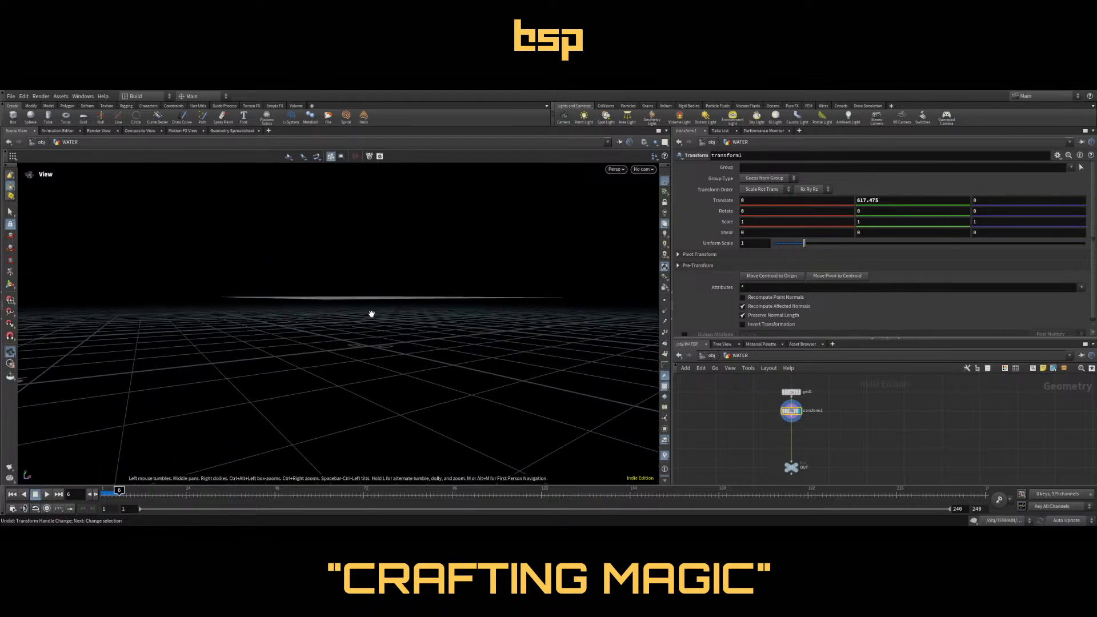
Try the expressions centroid(0,D_X), centroid(0,D_Y) and centroid(0,D_Z) in transform1's Pivot Translate
left_click(766, 255)
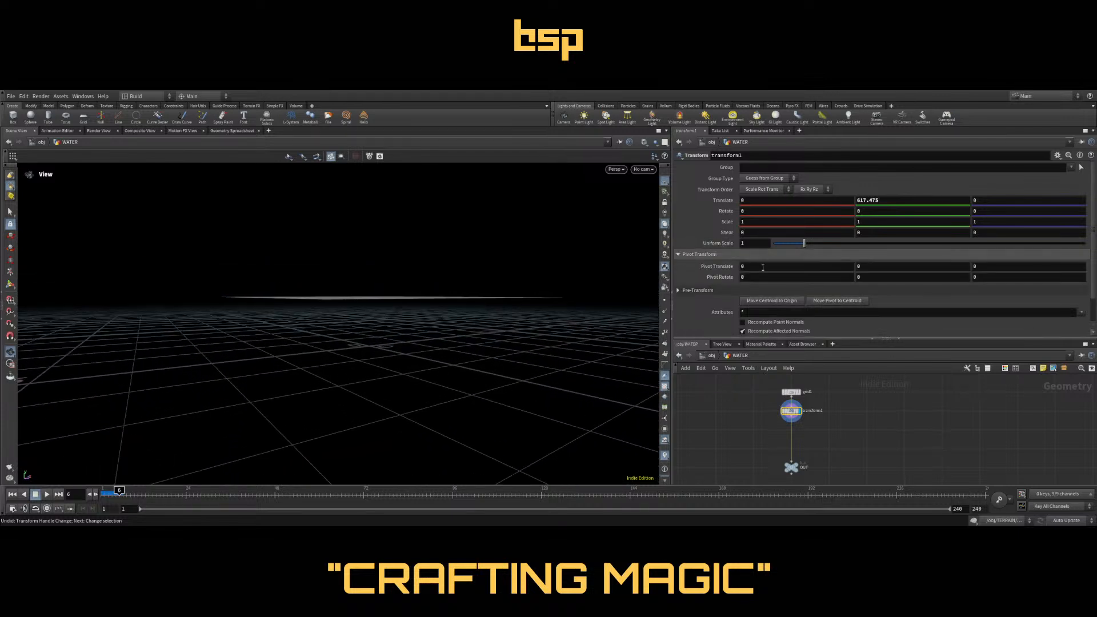
double_click(759, 267)
type("cent")
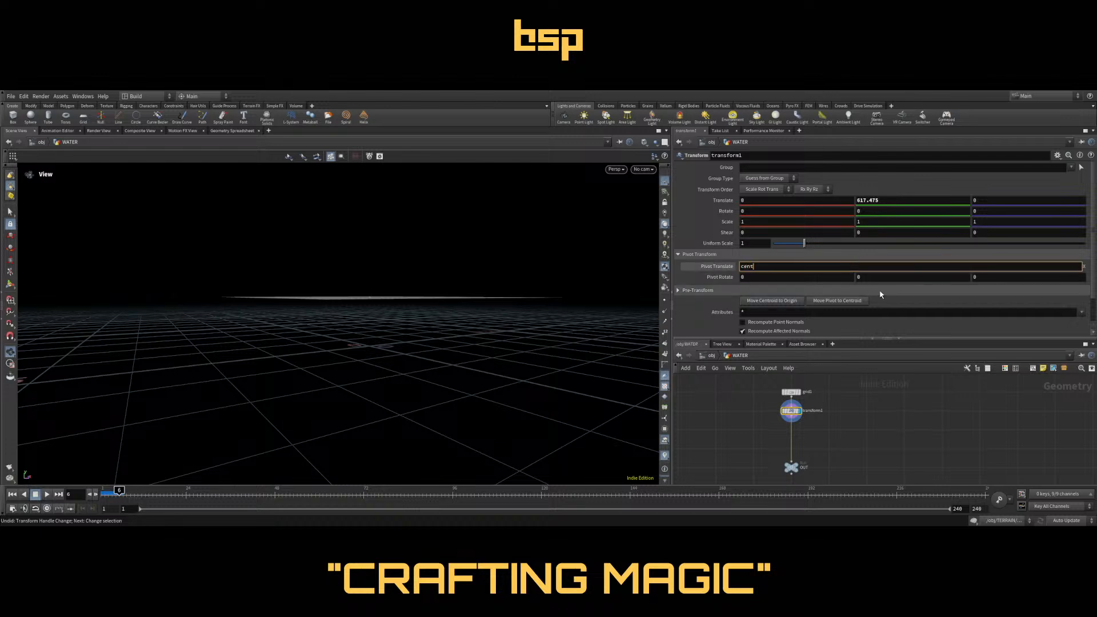
type("roid(0,")
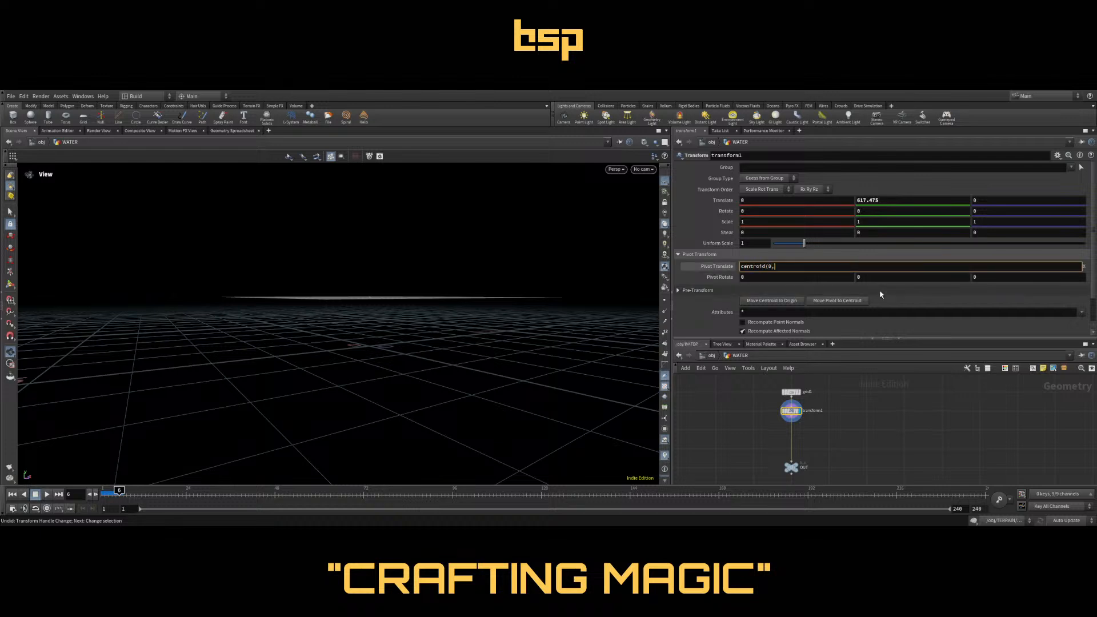
type("D_X)")
key("Return")
key("ctrl+c")
key("Tab")
key("ctrl+v")
key("BackSpace")
key("BackSpace")
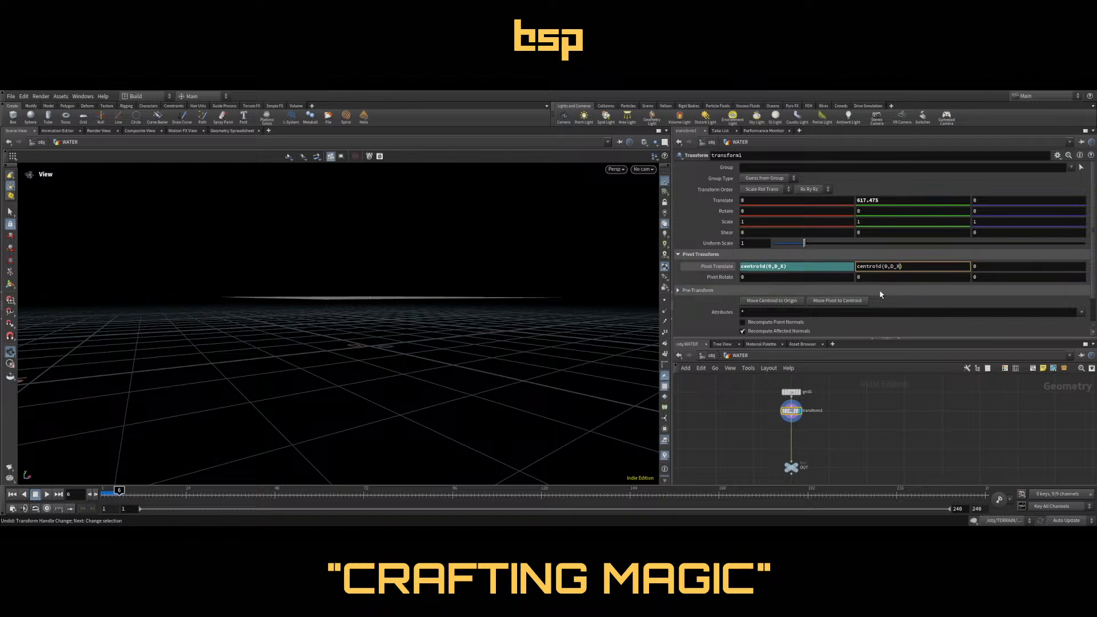
key("Tab")
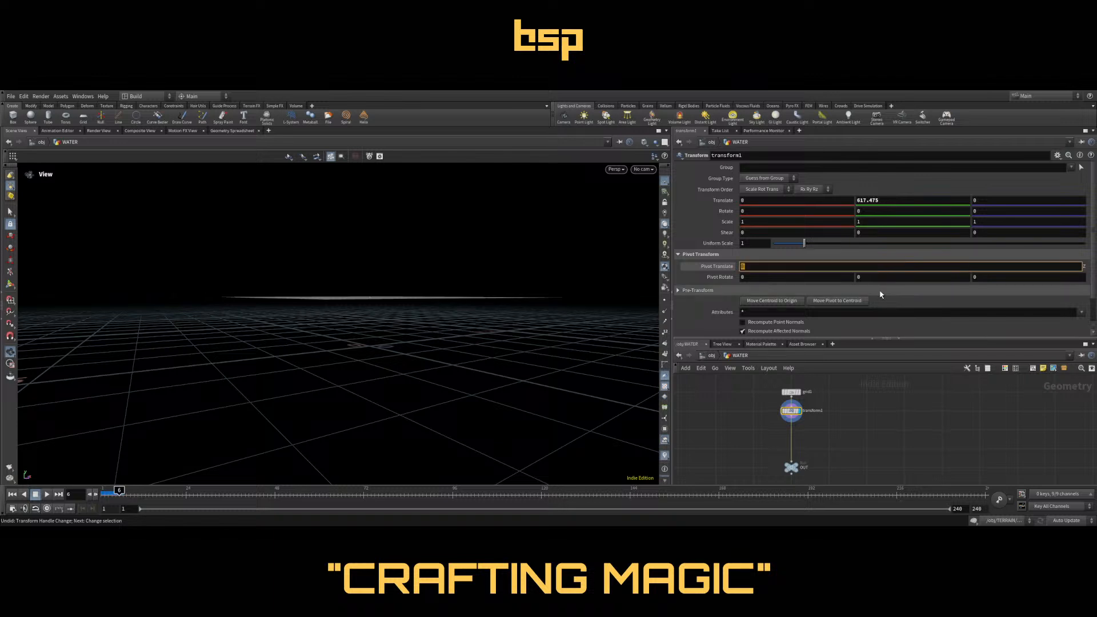
key("ctrl+v")
key("Return")
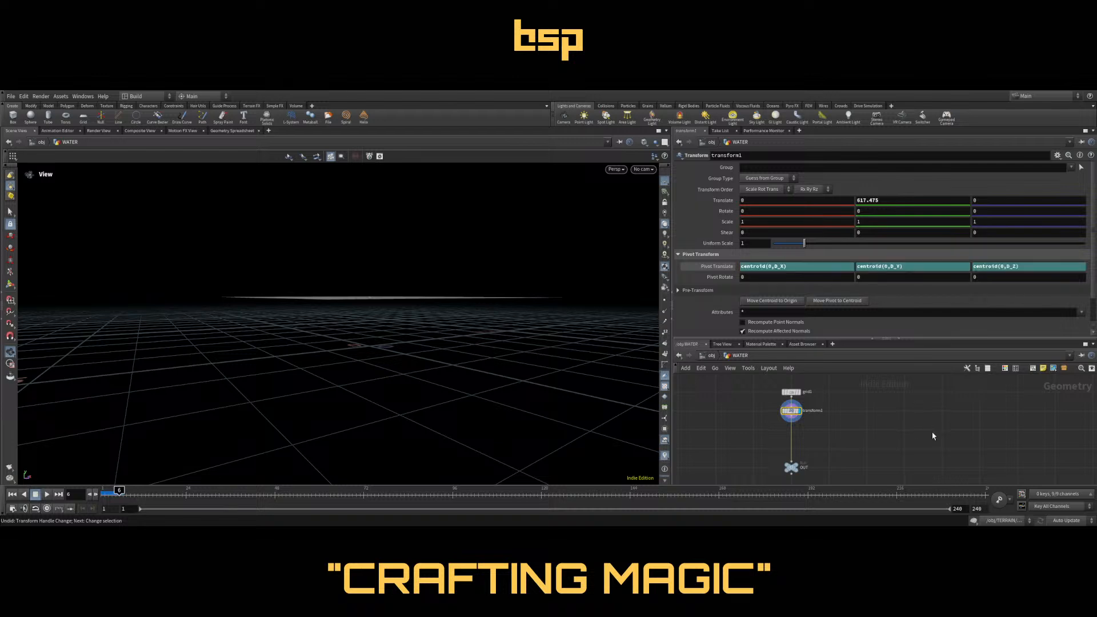
Inspect the water grid from several angles and show the evaluated values of transform1's Pivot Translate expressions
left_click(723, 269)
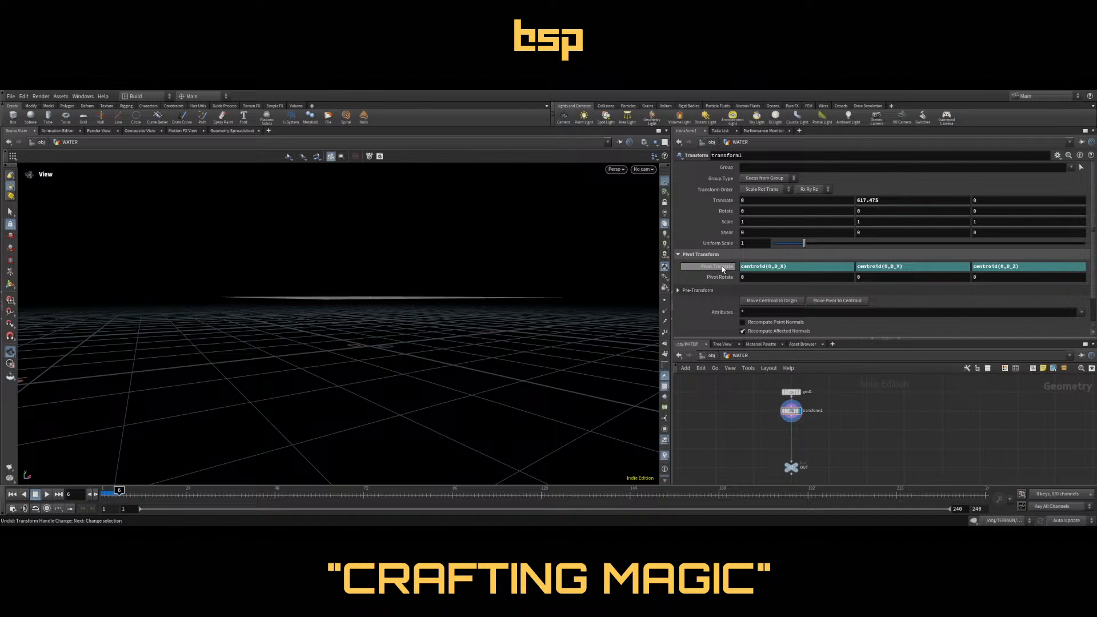
left_click_drag(510, 292, 515, 301)
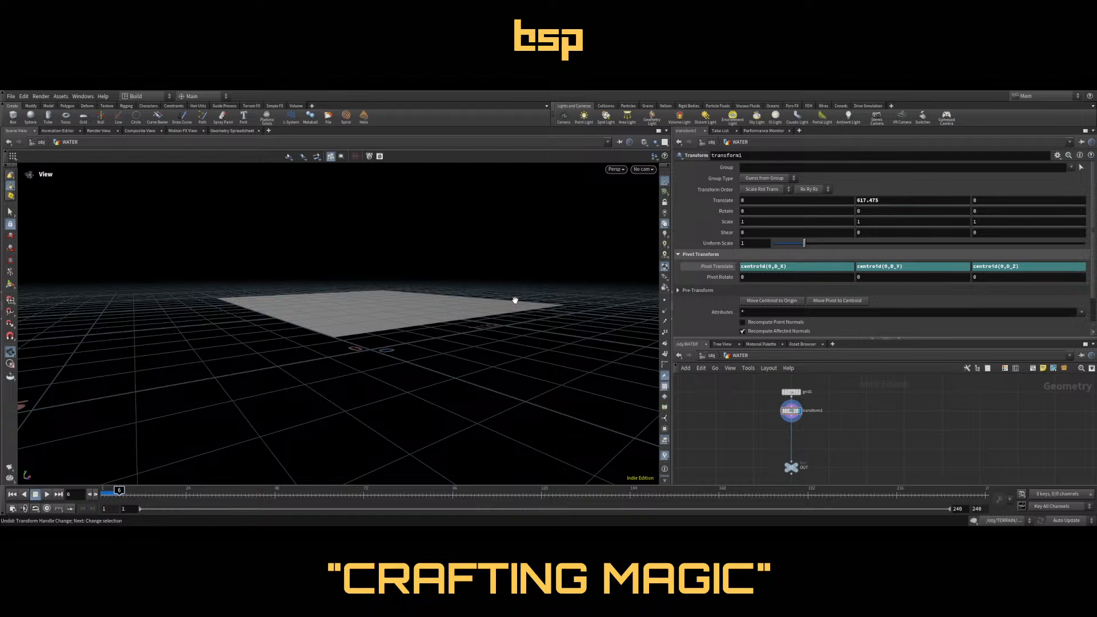
left_click_drag(515, 300, 503, 272)
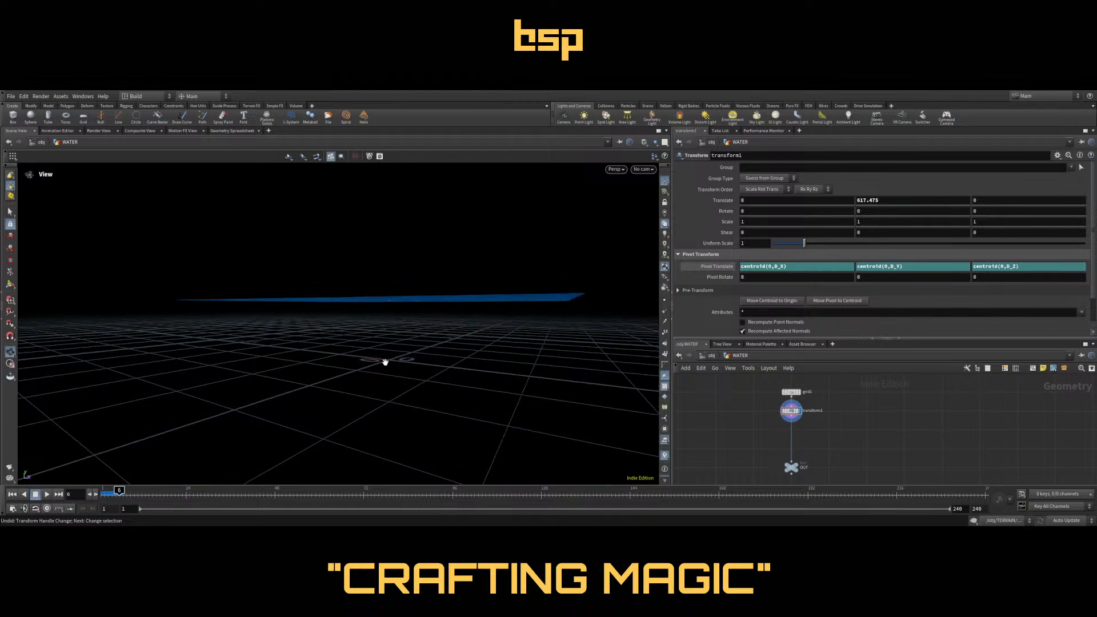
left_click_drag(385, 362, 490, 321)
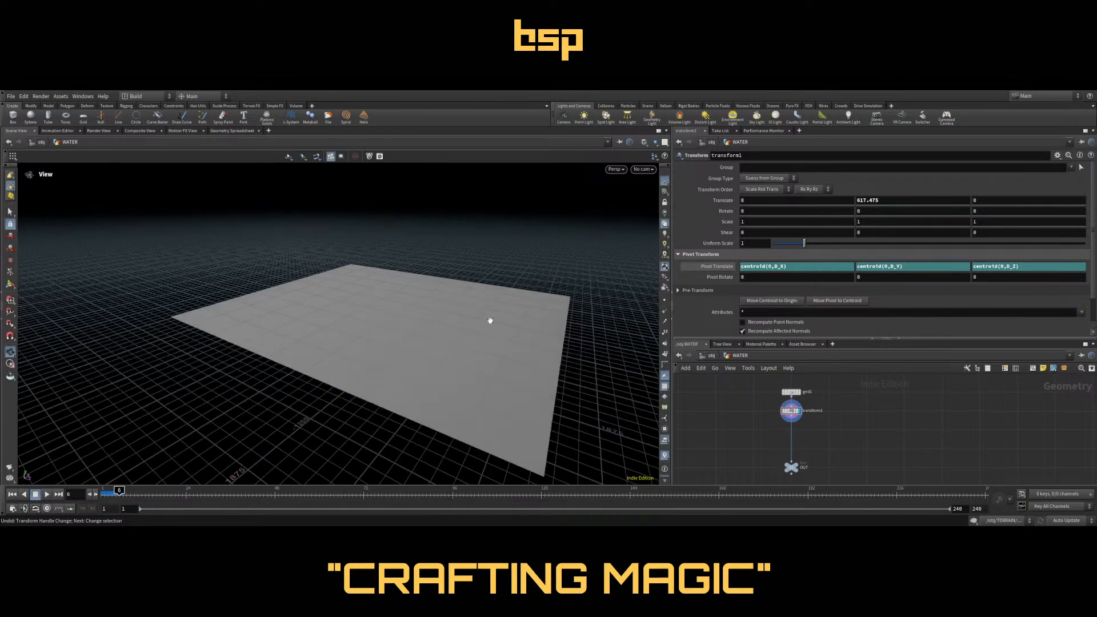
left_click(728, 267)
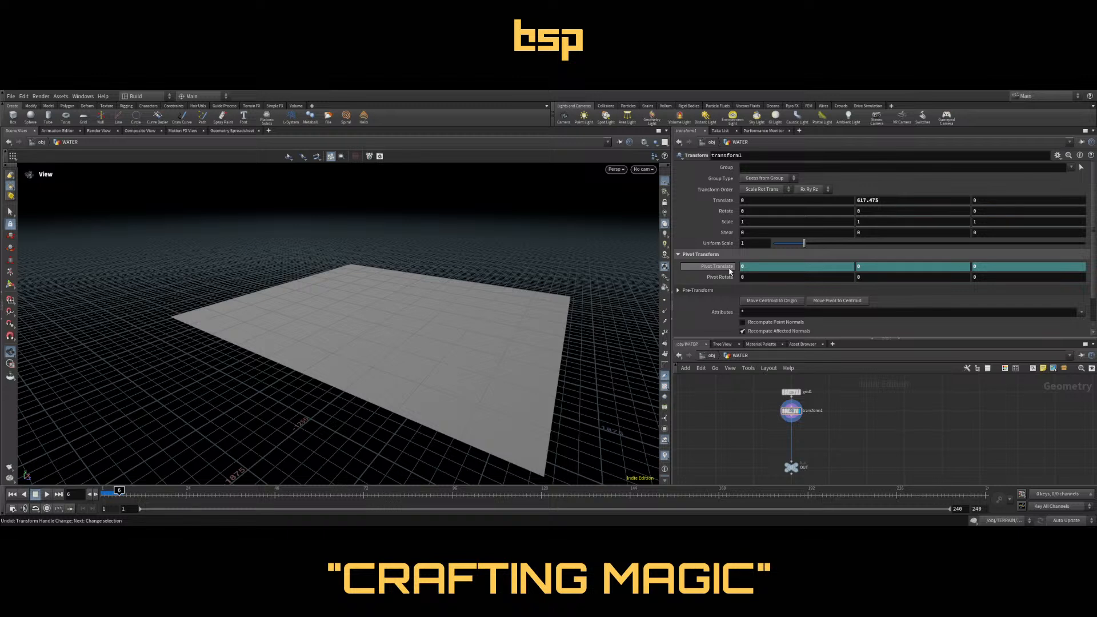
Display the OUT node, reselect transform1 and show its Pivot Translate expressions again
left_click(792, 467)
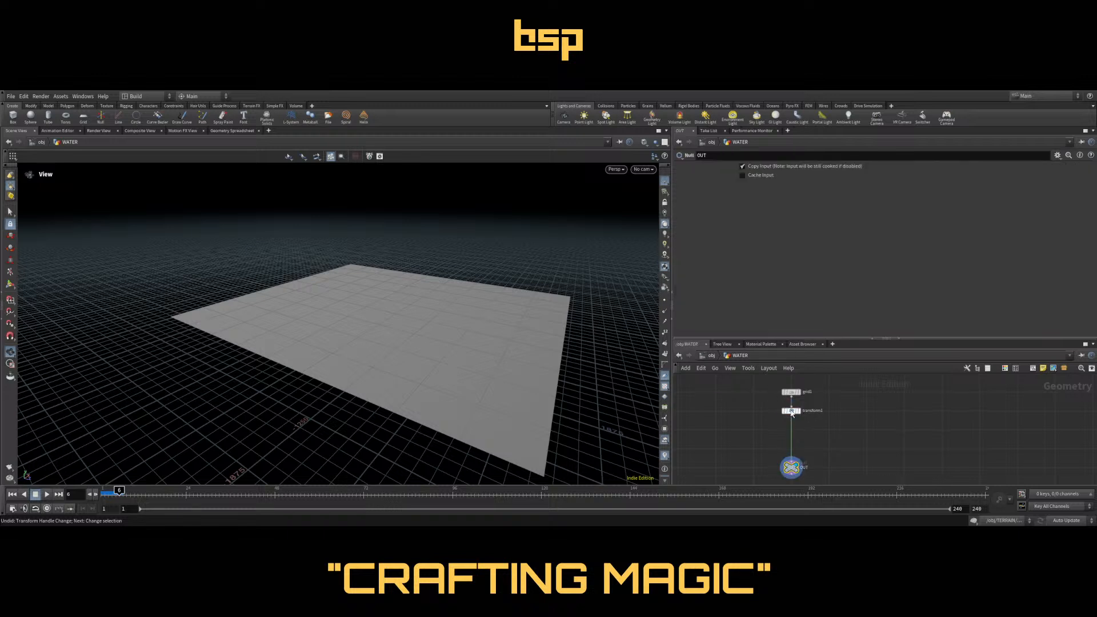
left_click(792, 411)
left_click(729, 269)
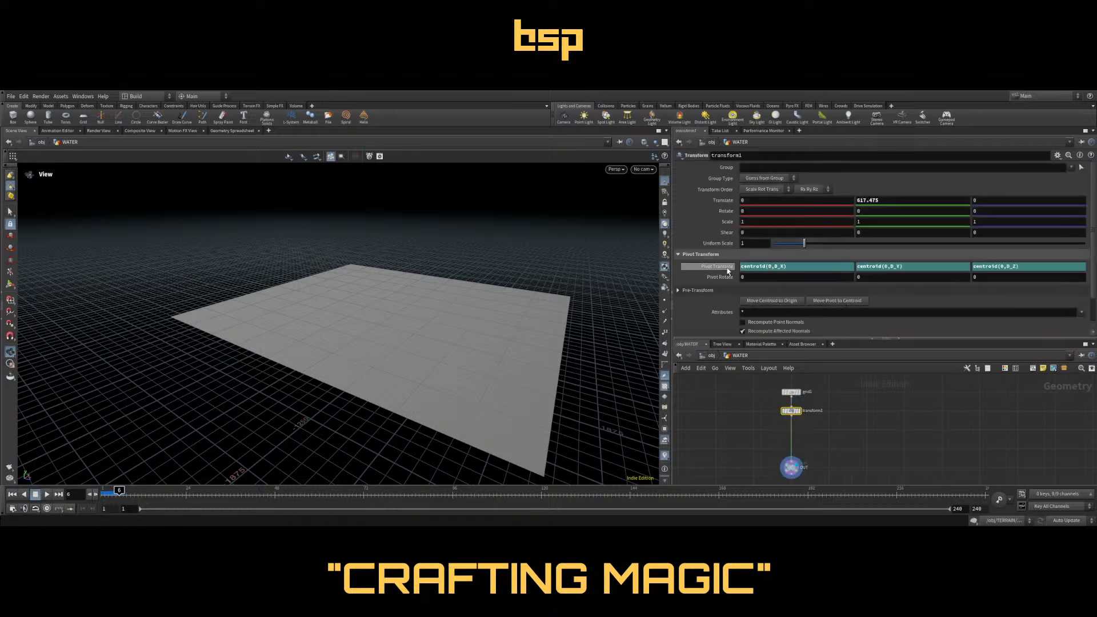
Try moving the water grid's centroid to the origin in transform1, view the grid and undo the move
left_click(679, 291)
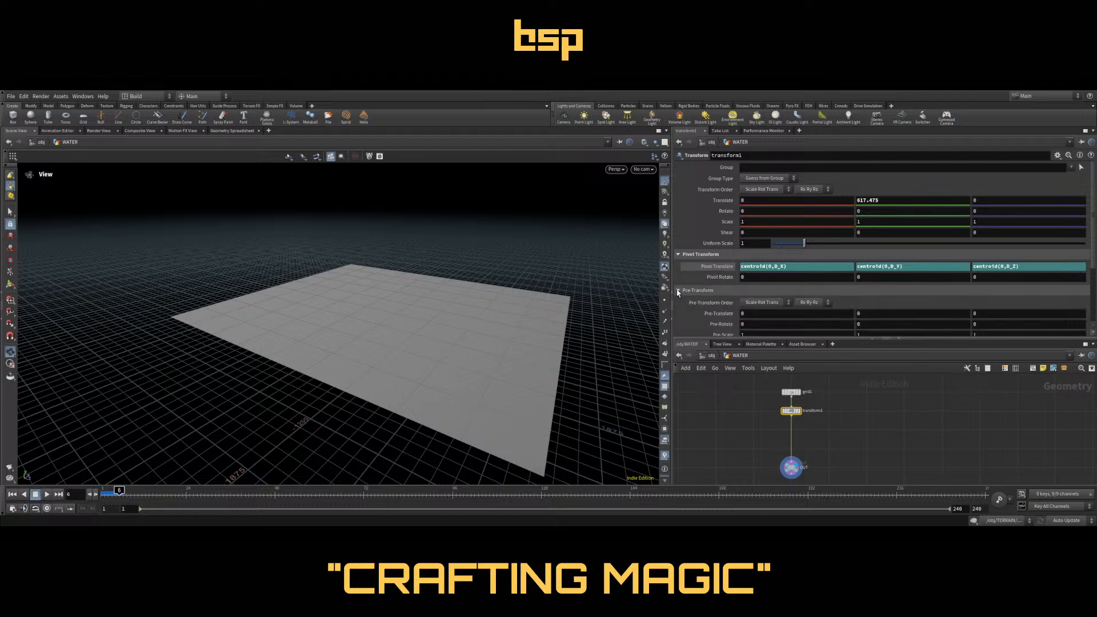
scroll(699, 278, "down", 2)
scroll(700, 278, "down", 1)
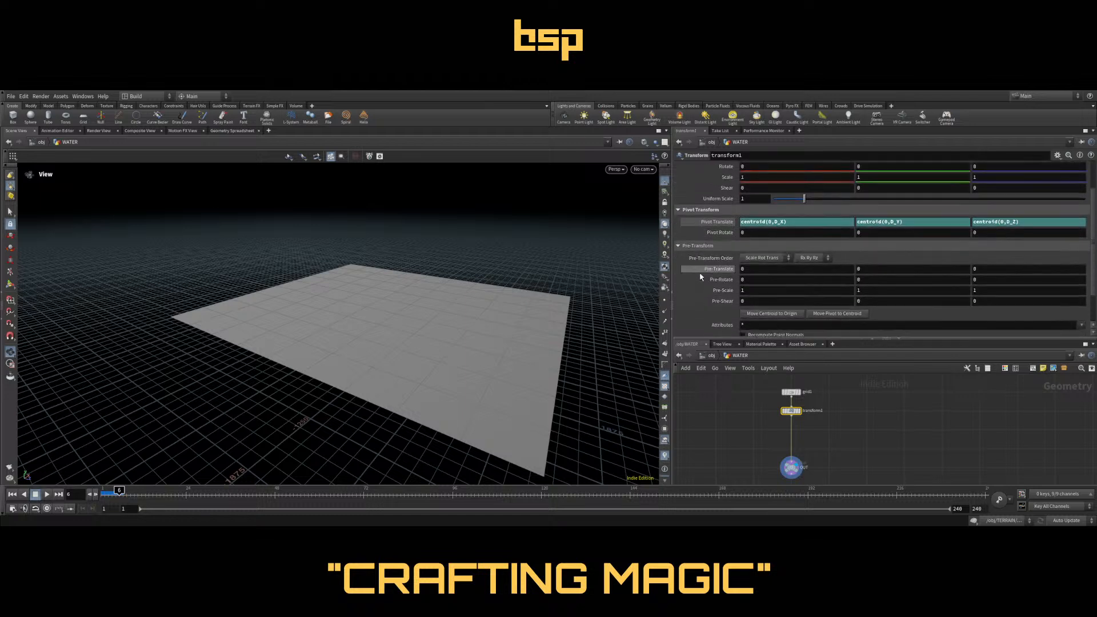
left_click(799, 318)
left_click_drag(492, 411, 515, 321)
scroll(867, 257, "up", 3)
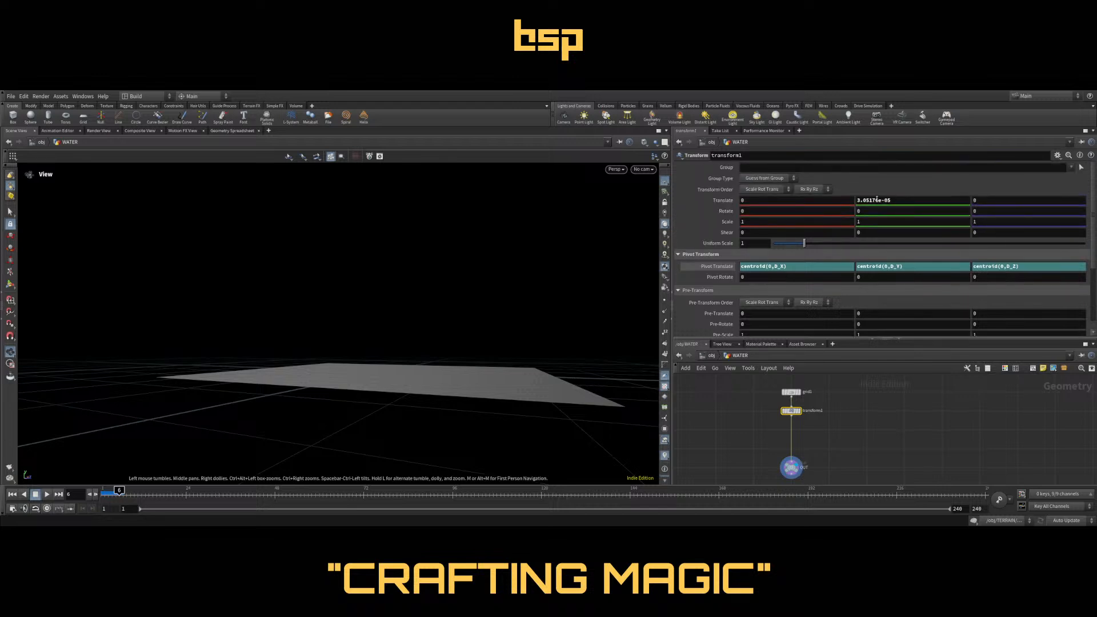
key("ctrl+z")
Remove the centroid expressions from transform1's Pivot Translate
scroll(889, 246, "down", 4)
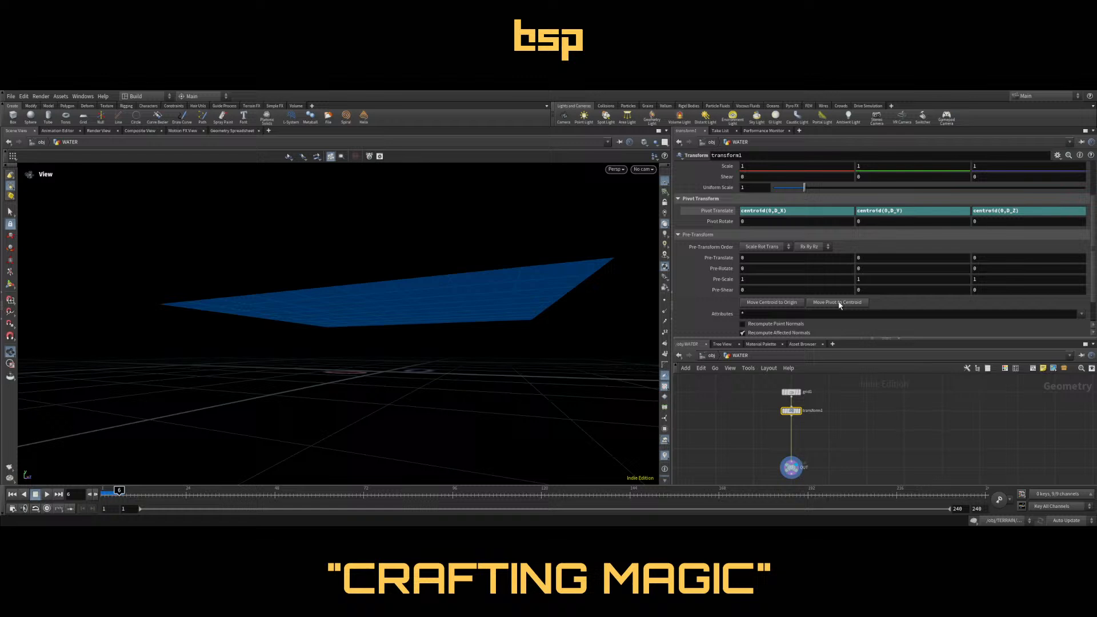
left_click(727, 214)
key("ctrl+z")
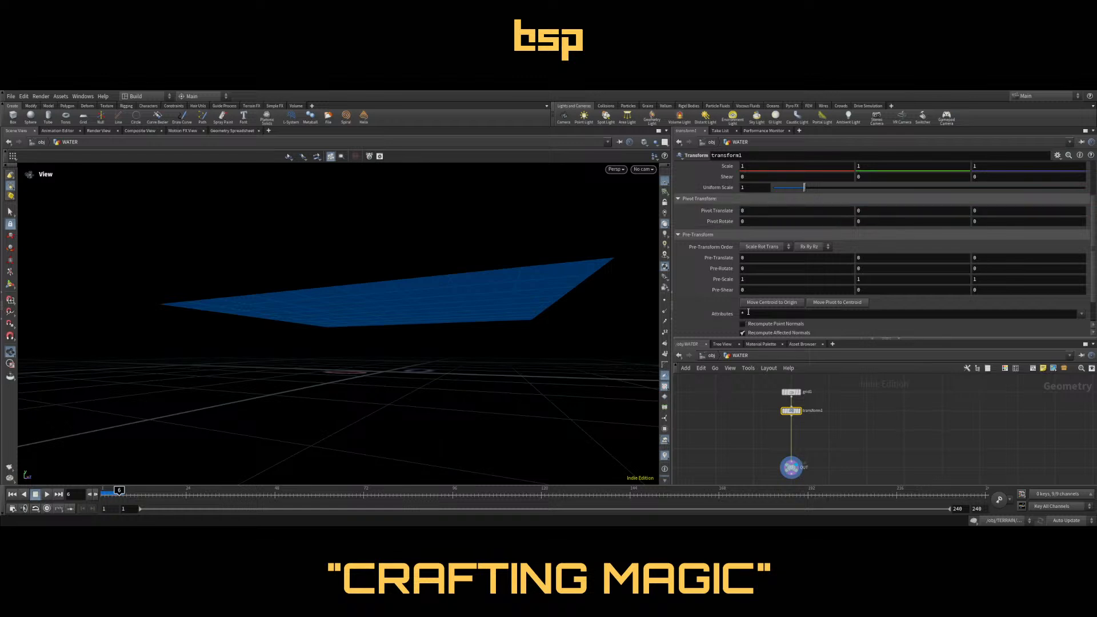
Go to the object level, re-enter the WATER network and set grid1's size to 6000 by 6000
left_click(714, 355)
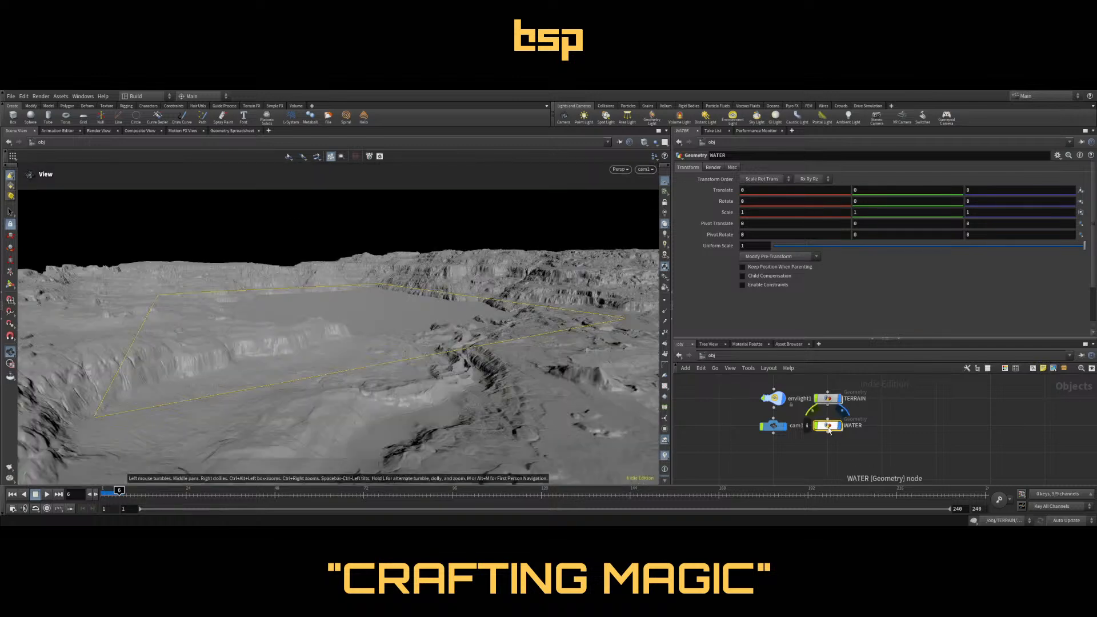
double_click(828, 427)
left_click(790, 392)
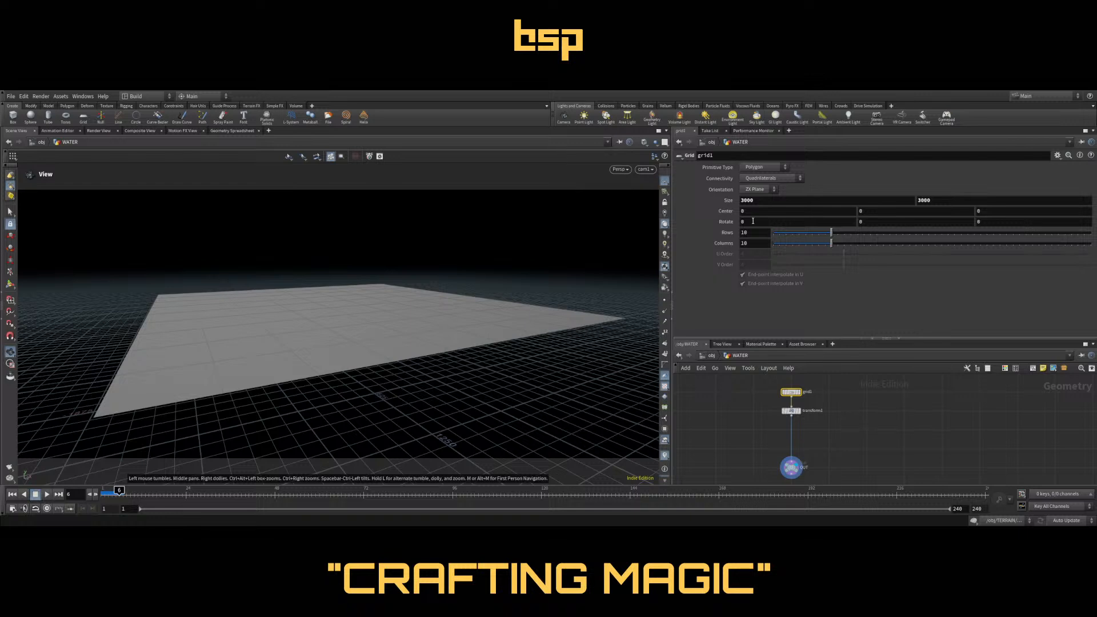
left_click(743, 201)
left_click(919, 201)
type("6000")
key("Return")
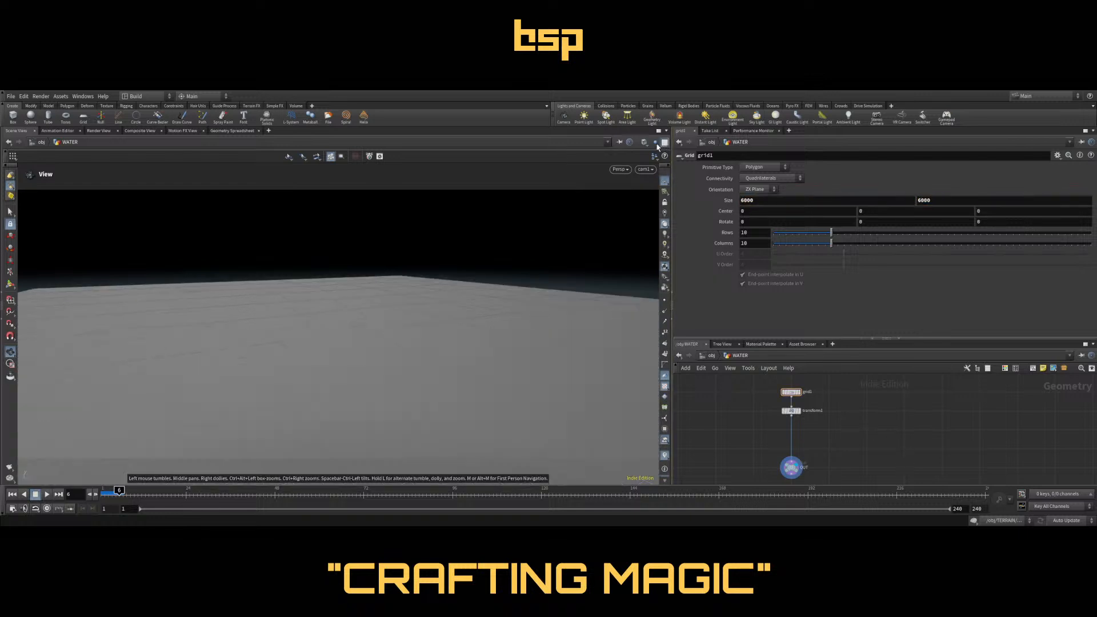
Show the terrain together with the water and raise the water plane slightly in Y with transform1's viewport handle
left_click(664, 143)
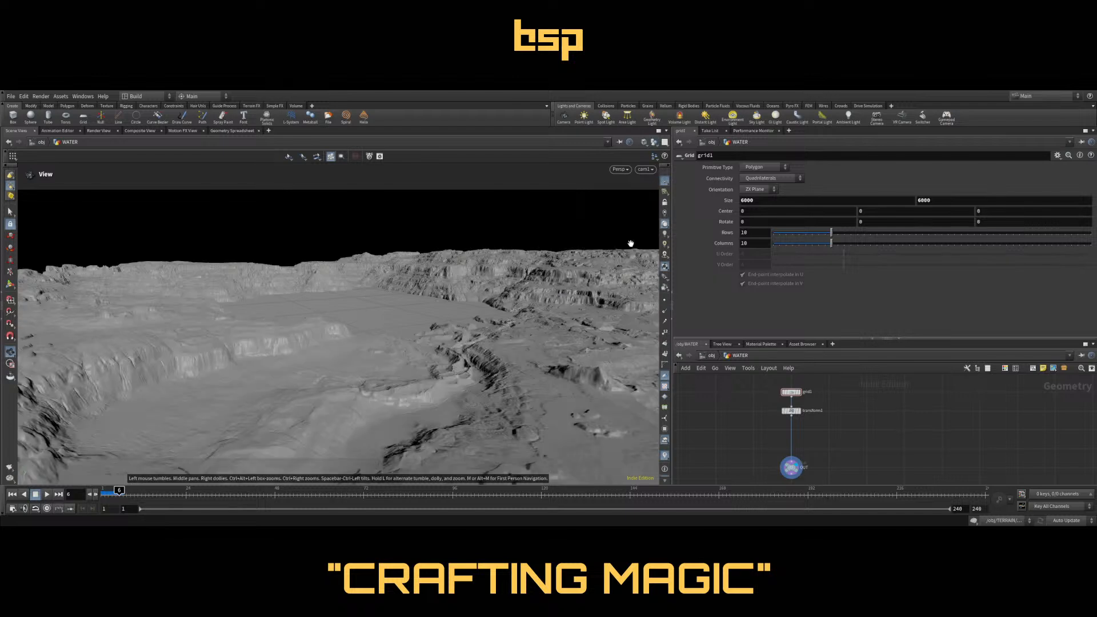
left_click(790, 411)
left_click(11, 285)
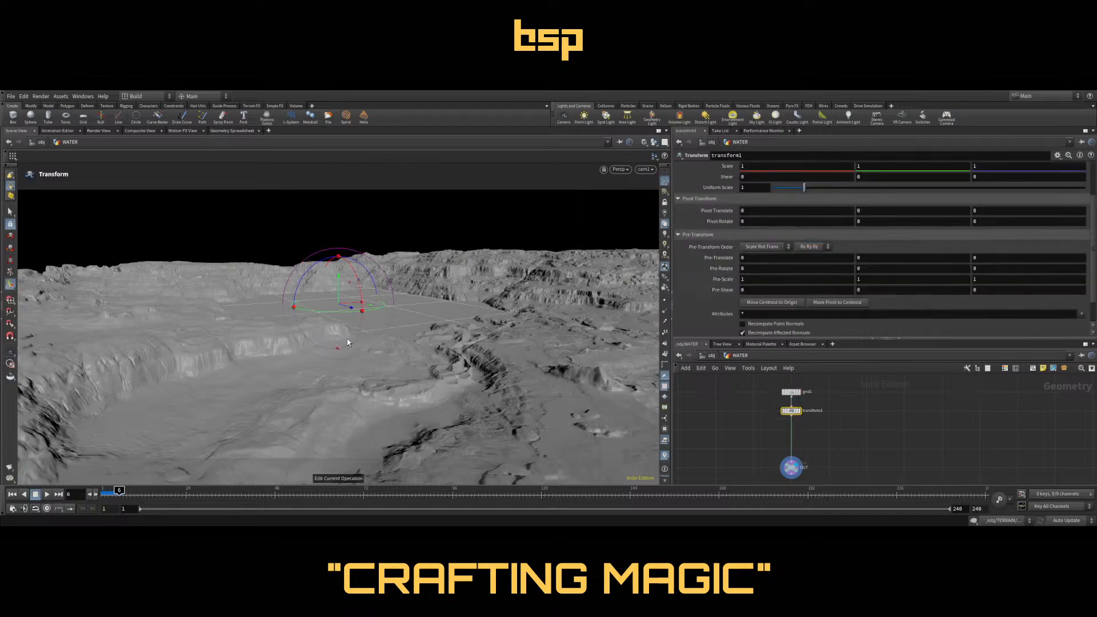
left_click_drag(340, 286, 340, 286)
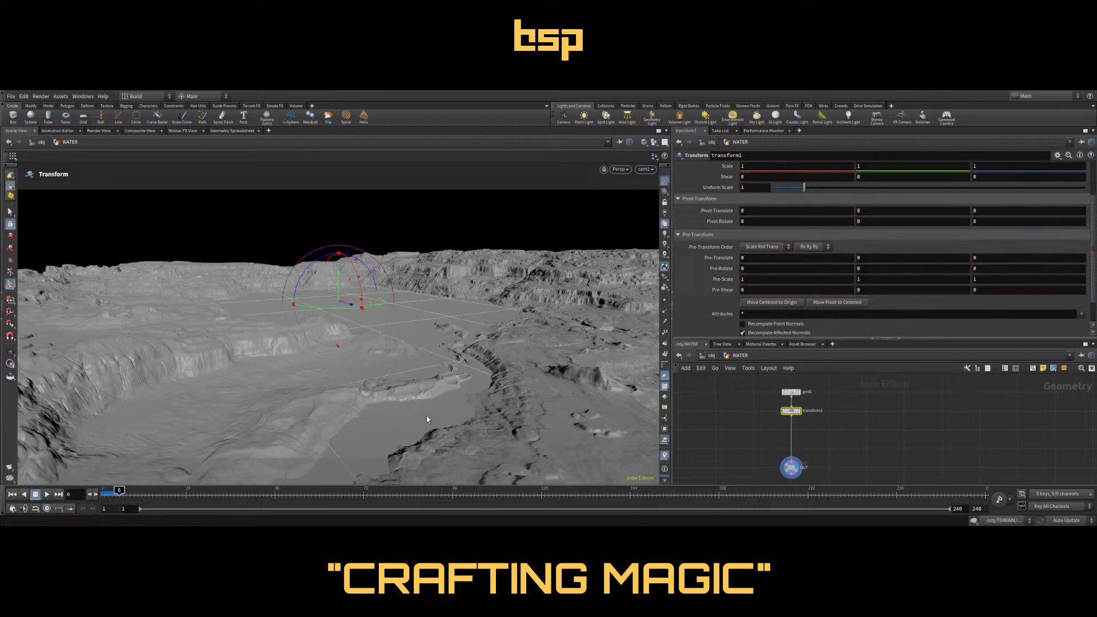
key("Escape")
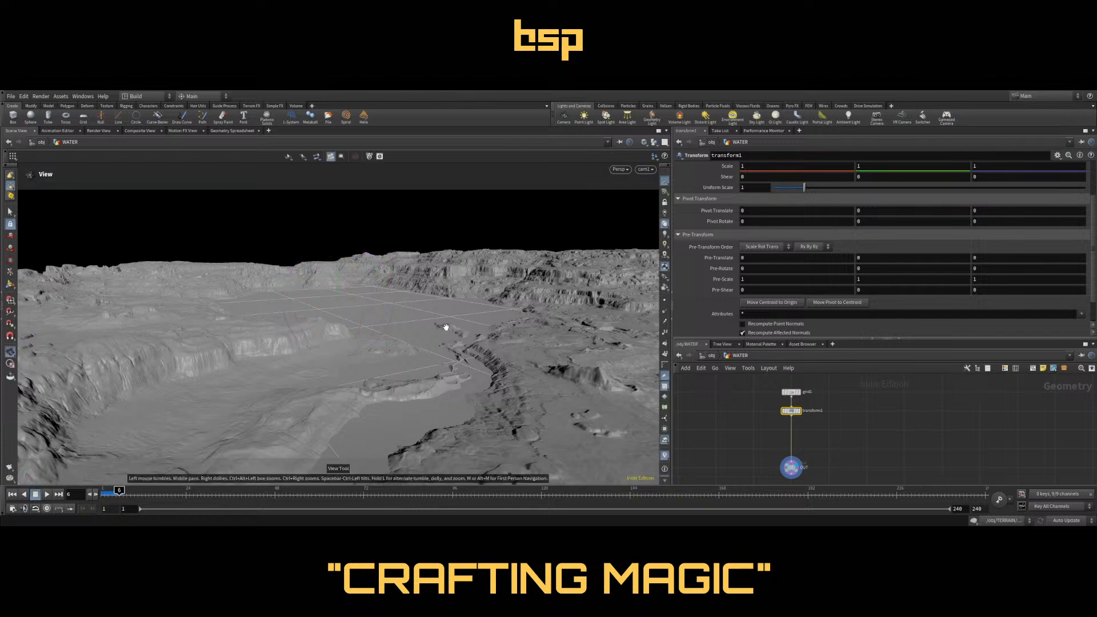
Return to the object level, switch to the Solaris stage and look through the MAIN camera
left_click(712, 356)
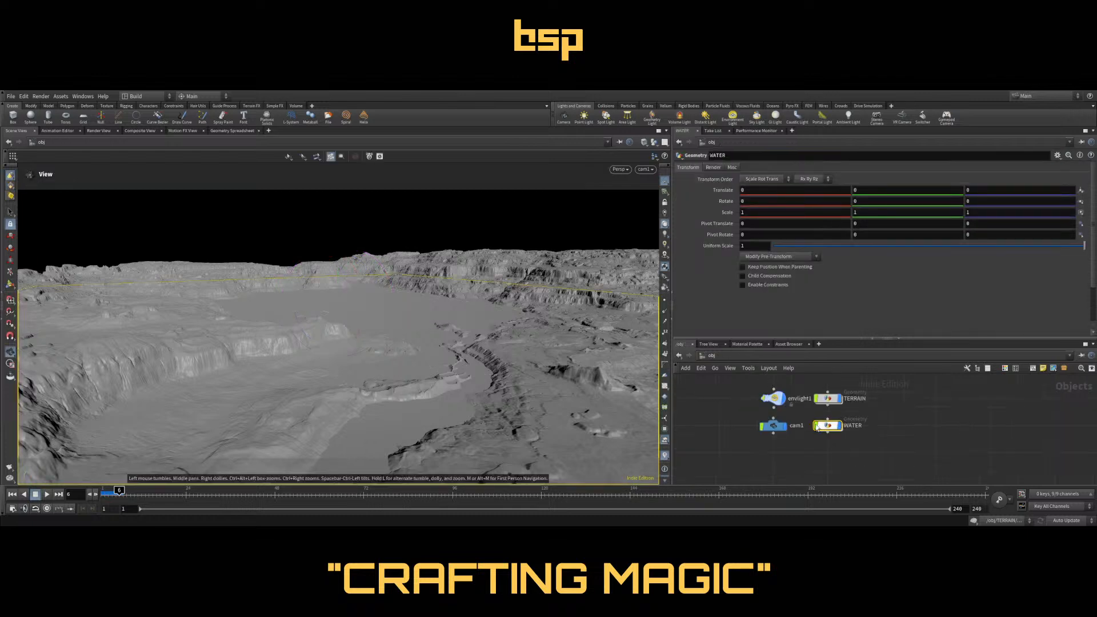
left_click(725, 401)
key("4")
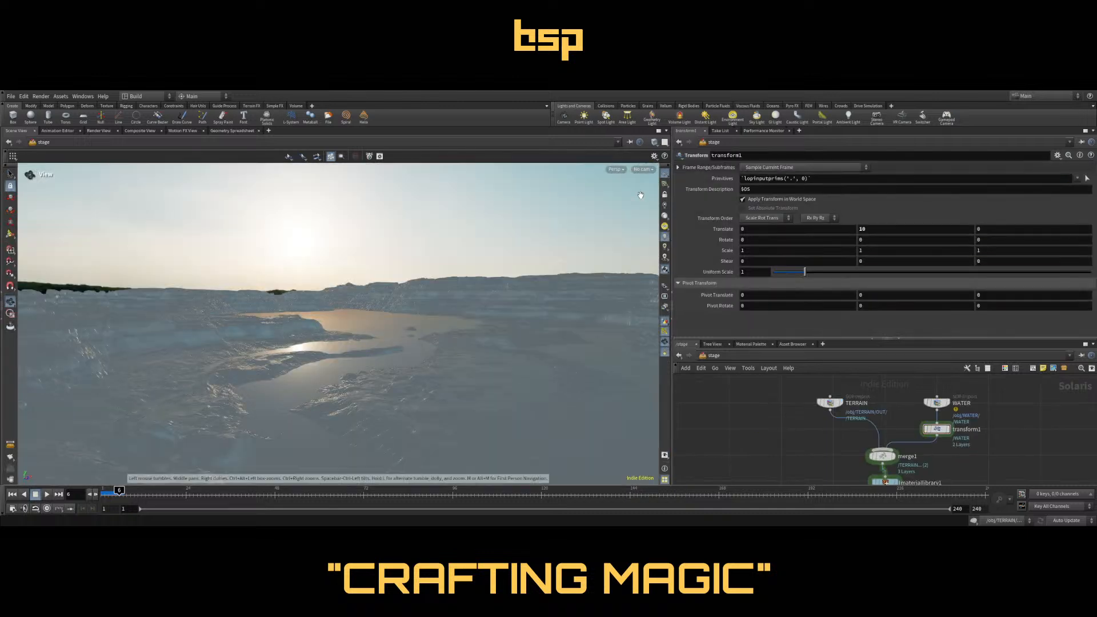
left_click_drag(577, 337, 455, 302)
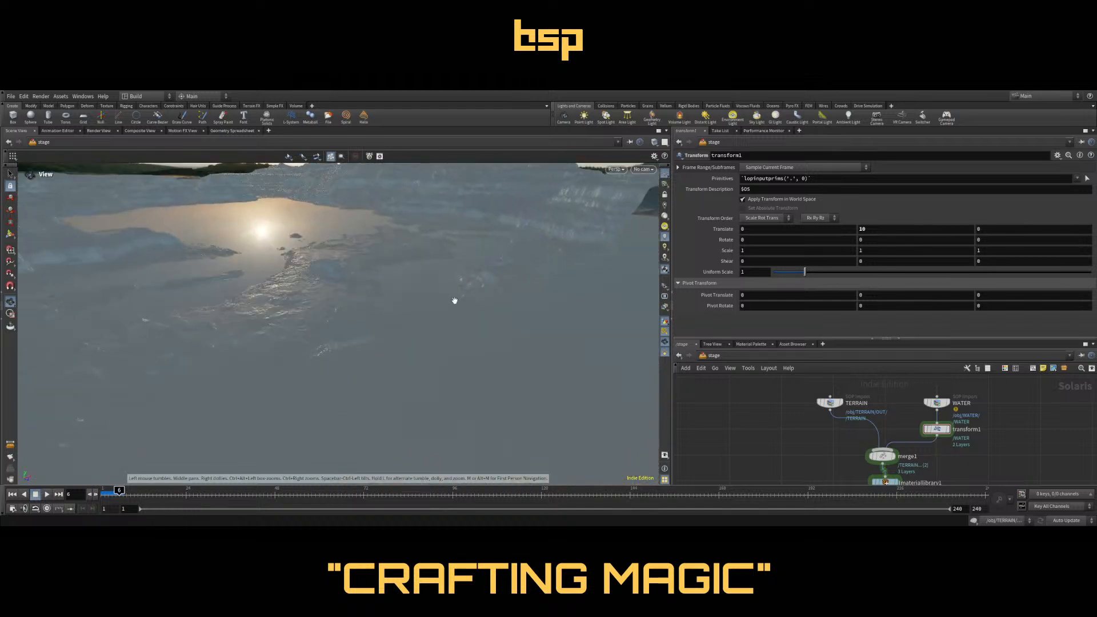
left_click(643, 170)
left_click(643, 179)
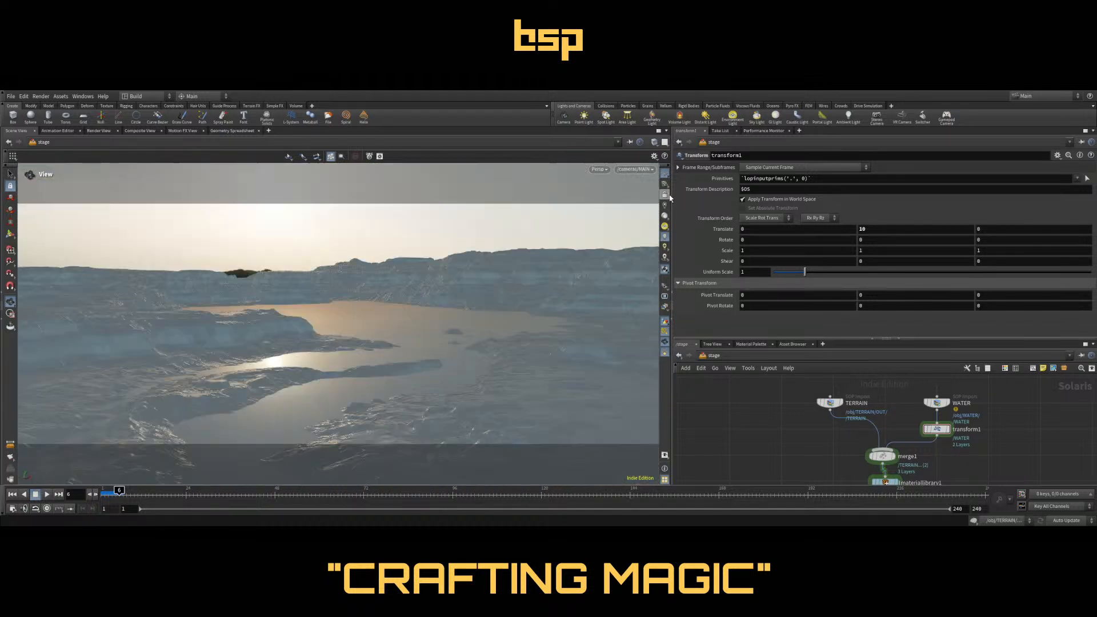
Render the MAIN camera view with Karma CPU in the viewport
middle_click_drag(969, 464, 955, 400)
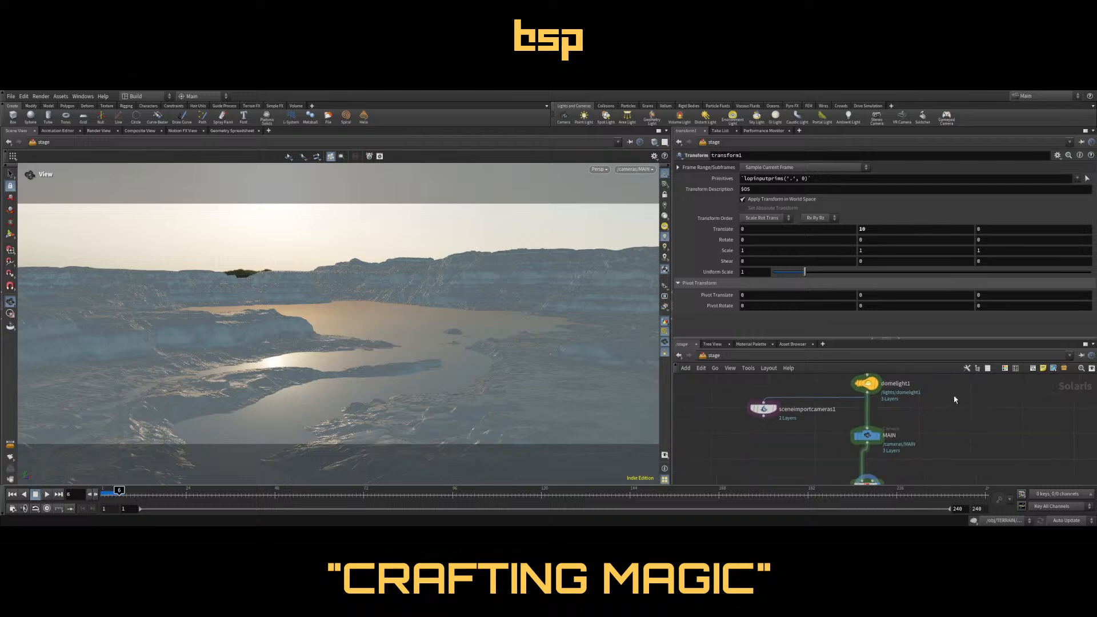
middle_click_drag(958, 450, 957, 418)
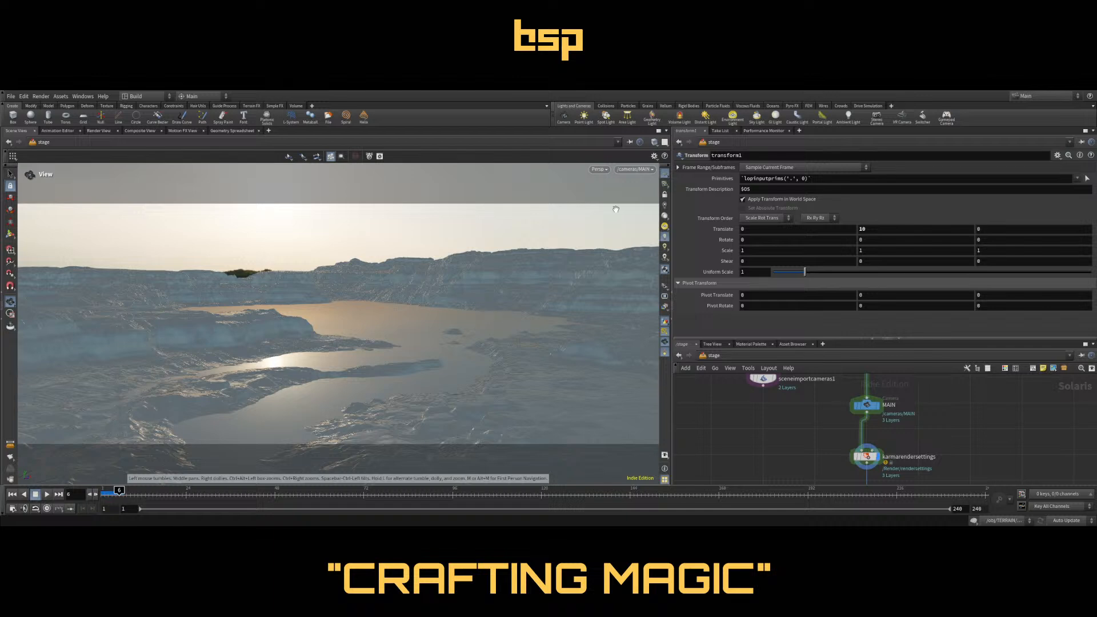
middle_click_drag(963, 448, 929, 361)
middle_click_drag(955, 415, 956, 458)
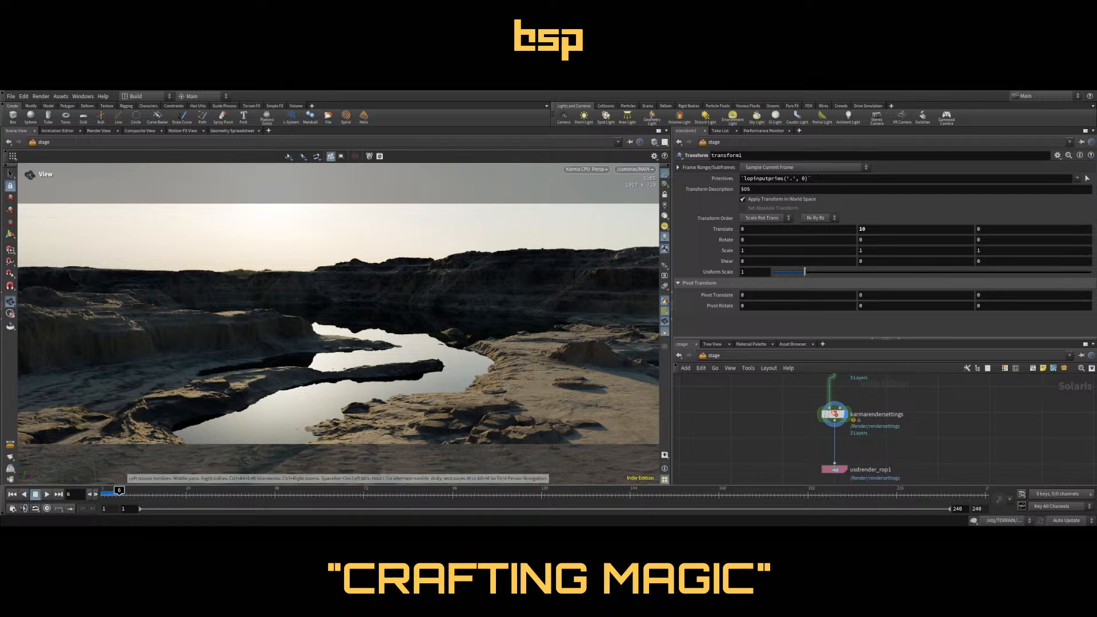
Select domelight1 and rotate it about Y to about -109 degrees with its viewport handle
middle_click_drag(887, 411, 870, 456)
left_click(813, 379)
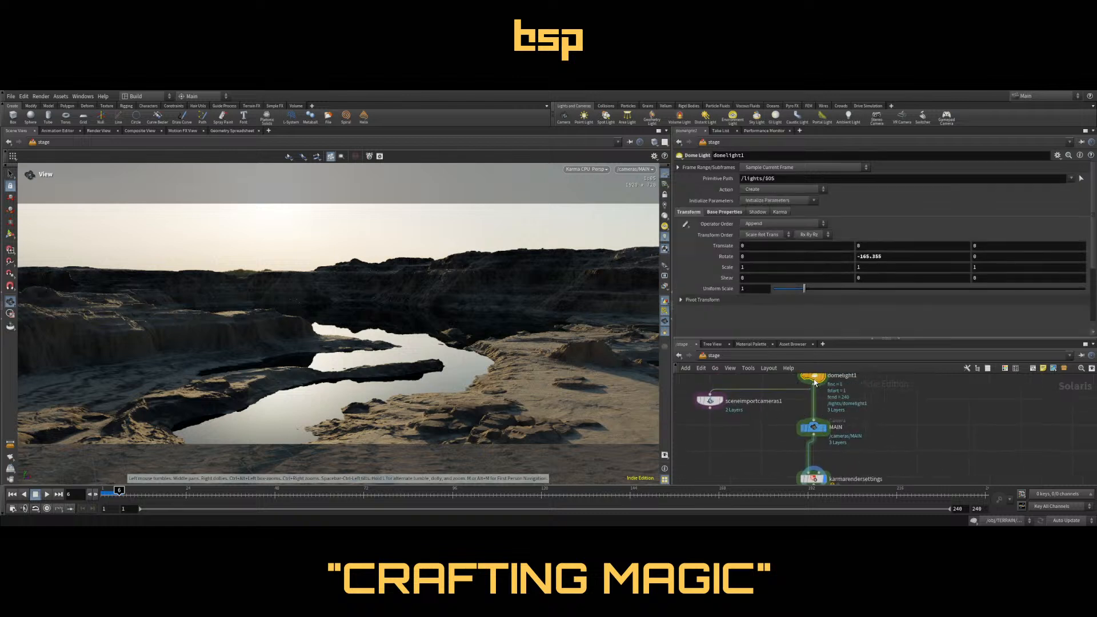
left_click(10, 234)
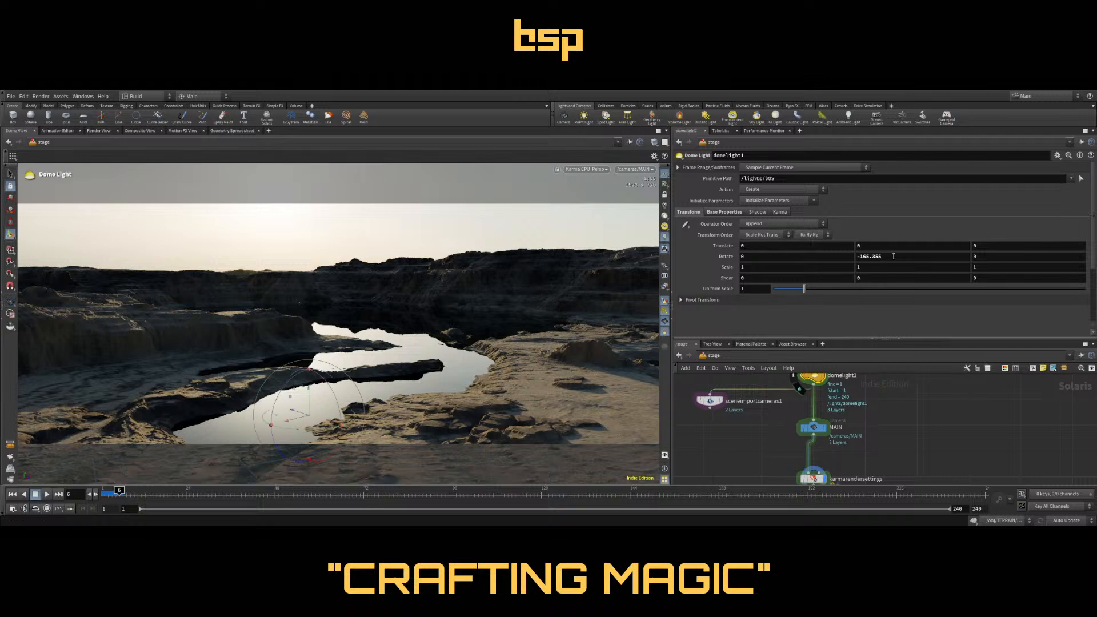
left_click_drag(284, 429, 329, 428)
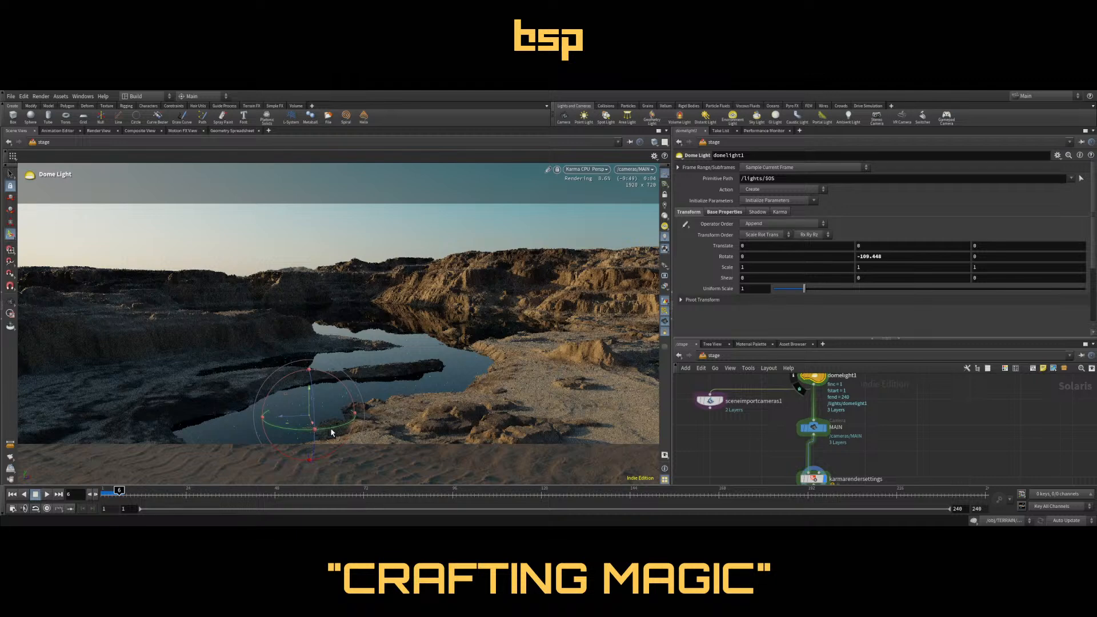
Adjust domelight1's Y rotation to about -99 degrees with its viewport handle
left_click_drag(332, 433, 277, 431)
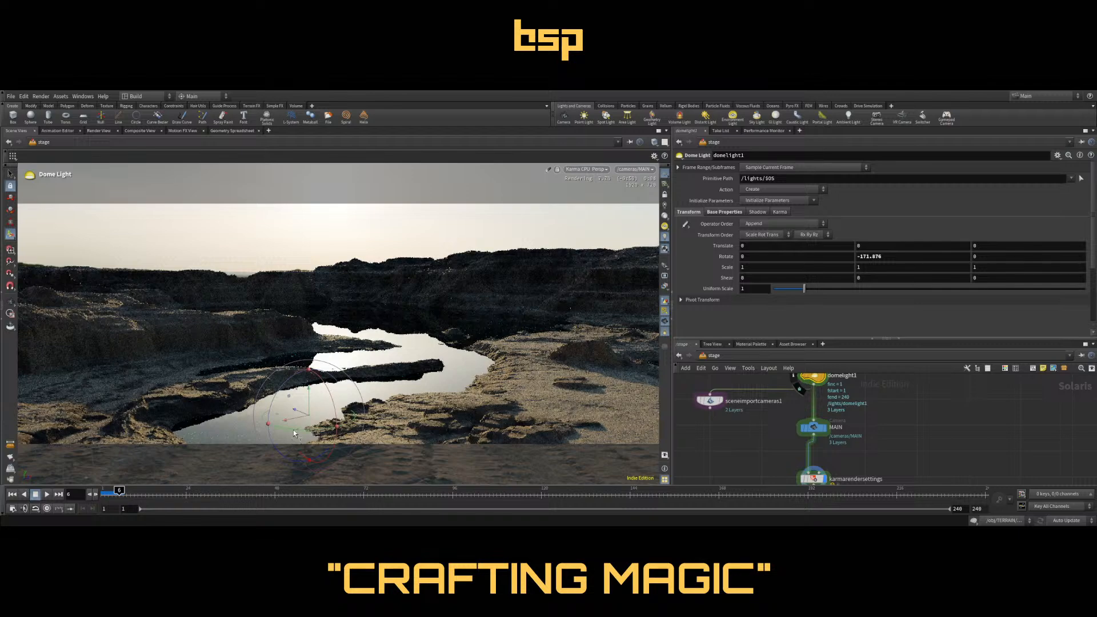
left_click_drag(293, 430, 342, 425)
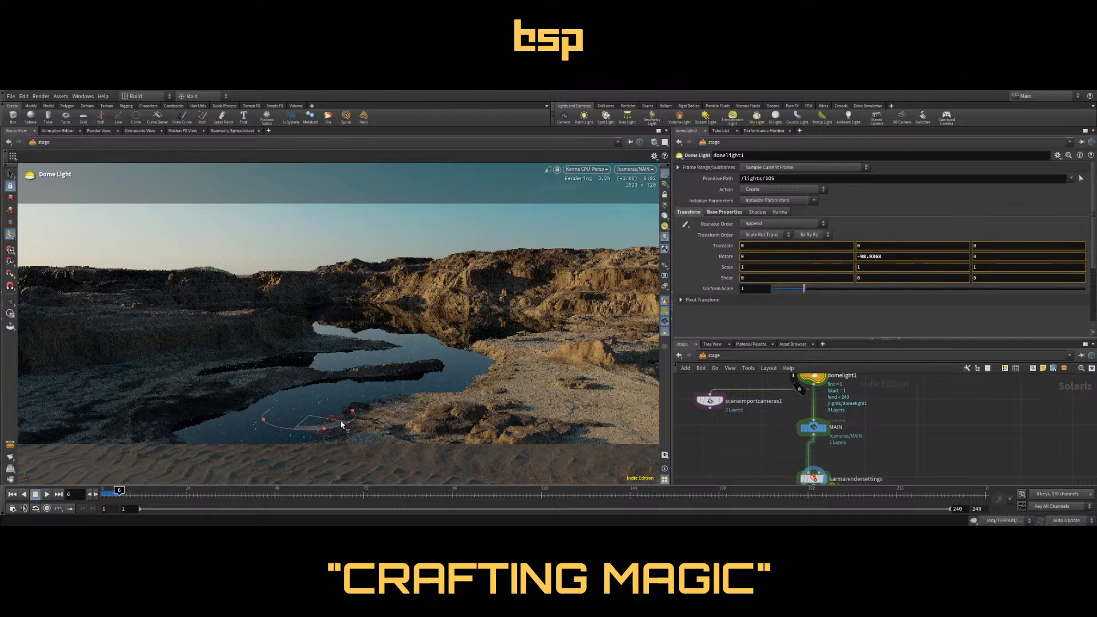
left_click_drag(341, 424, 341, 424)
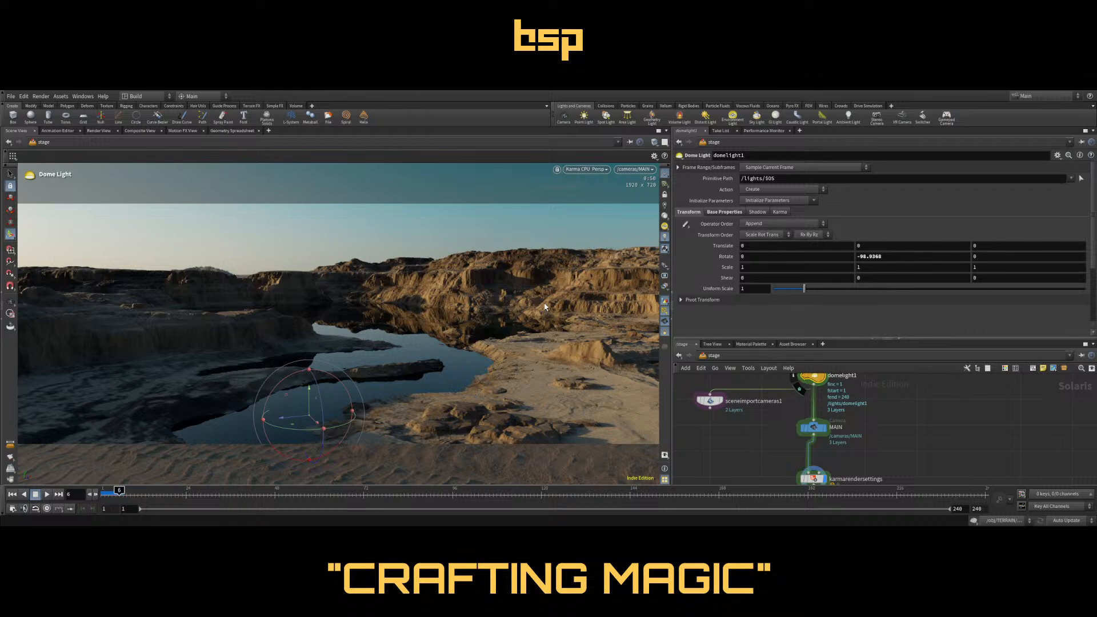
Review the stage network from the TERRAIN and WATER imports through the material library to domelight1
scroll(930, 416, "down", 6)
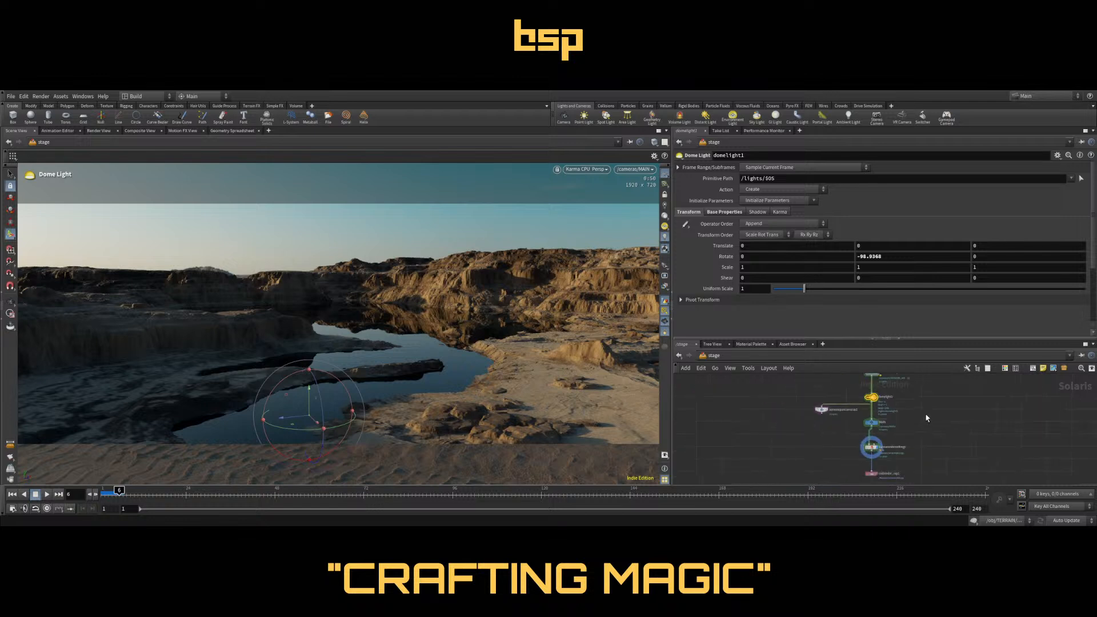
middle_click_drag(925, 417, 911, 453)
scroll(858, 423, "up", 3)
scroll(843, 399, "up", 3)
mouse_move(814, 400)
left_mouse_down()
mouse_move(807, 417)
mouse_move(818, 400)
left_mouse_up()
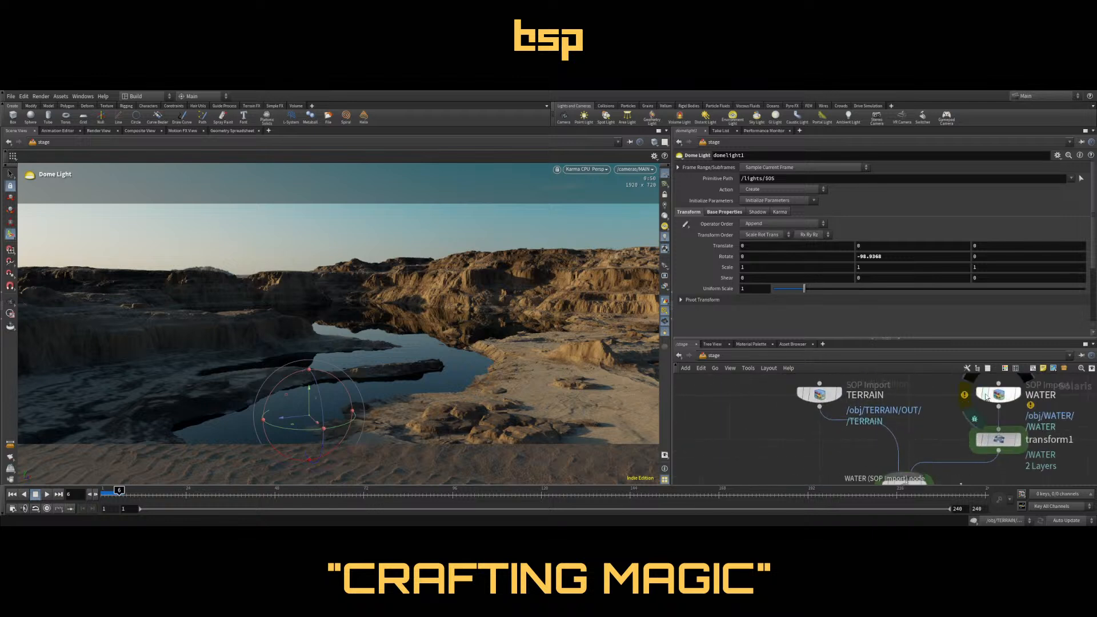
mouse_move(1003, 397)
left_mouse_down()
mouse_move(1020, 398)
mouse_move(1004, 410)
left_mouse_up()
mouse_move(818, 412)
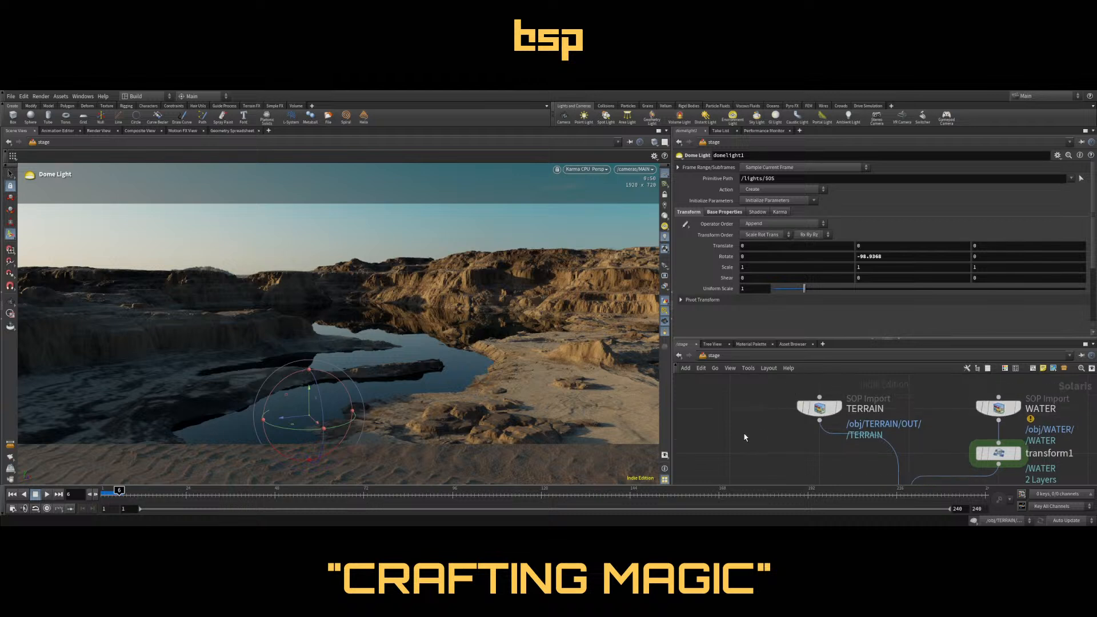
scroll(739, 431, "down", 5)
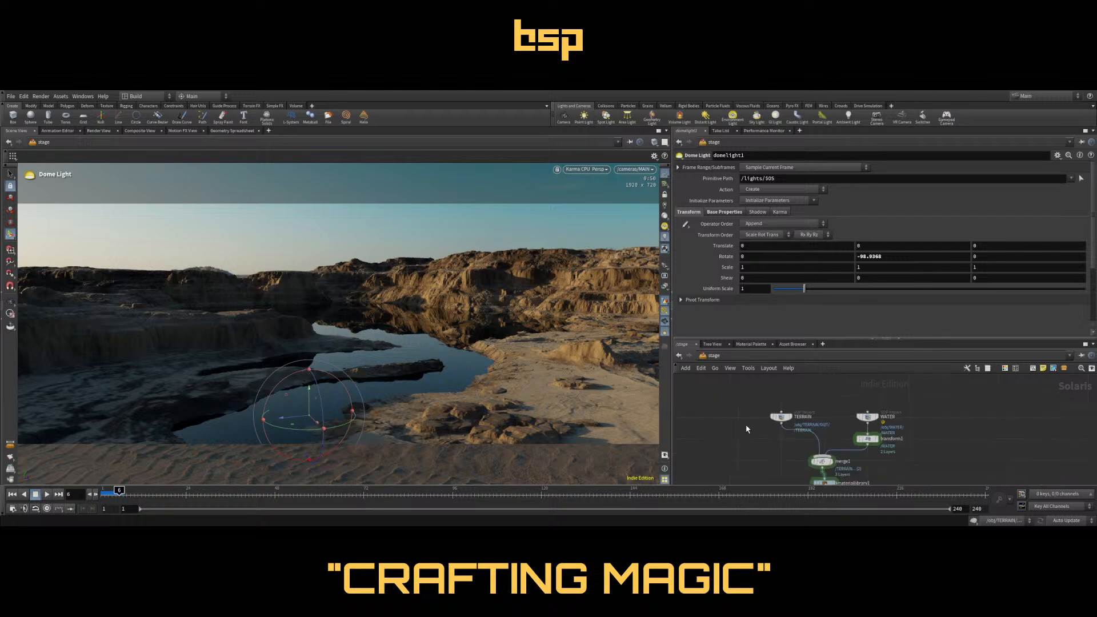
middle_click_drag(751, 437, 769, 403)
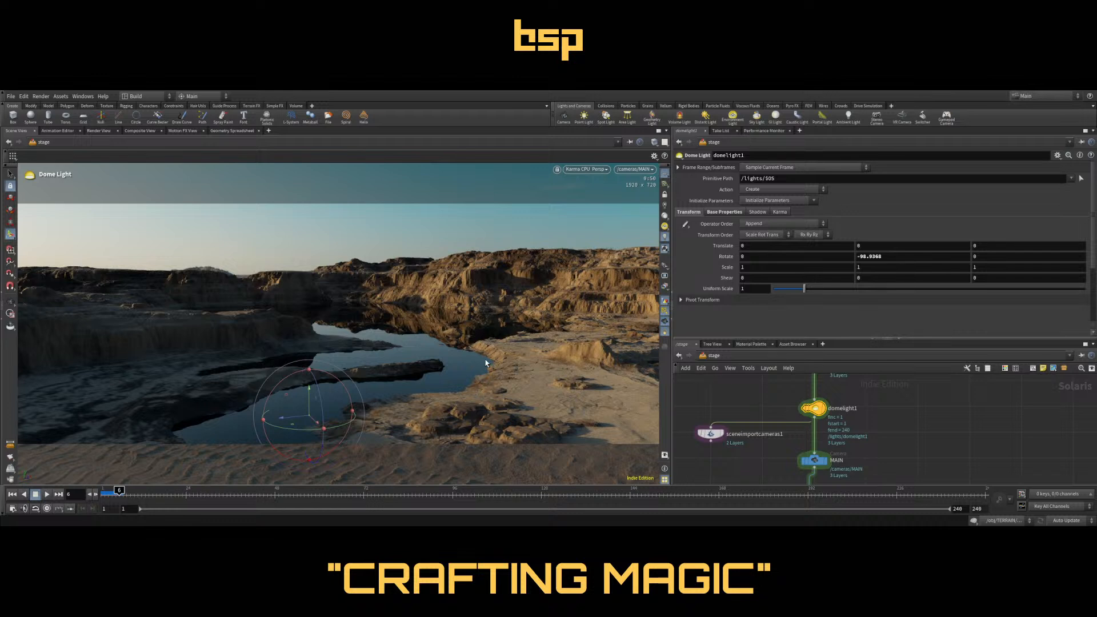
Add an Instancer node beside the main chain and connect materiallibrary1 to its first input
middle_click_drag(926, 433, 900, 435)
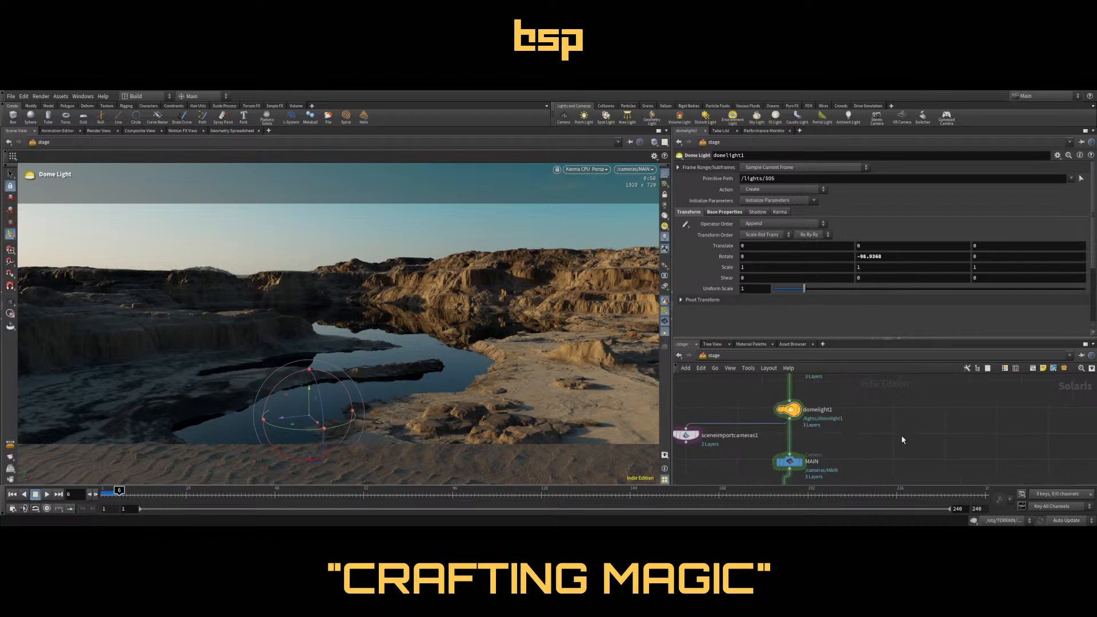
key("Tab")
type("instancer")
key("Return")
left_click(901, 434)
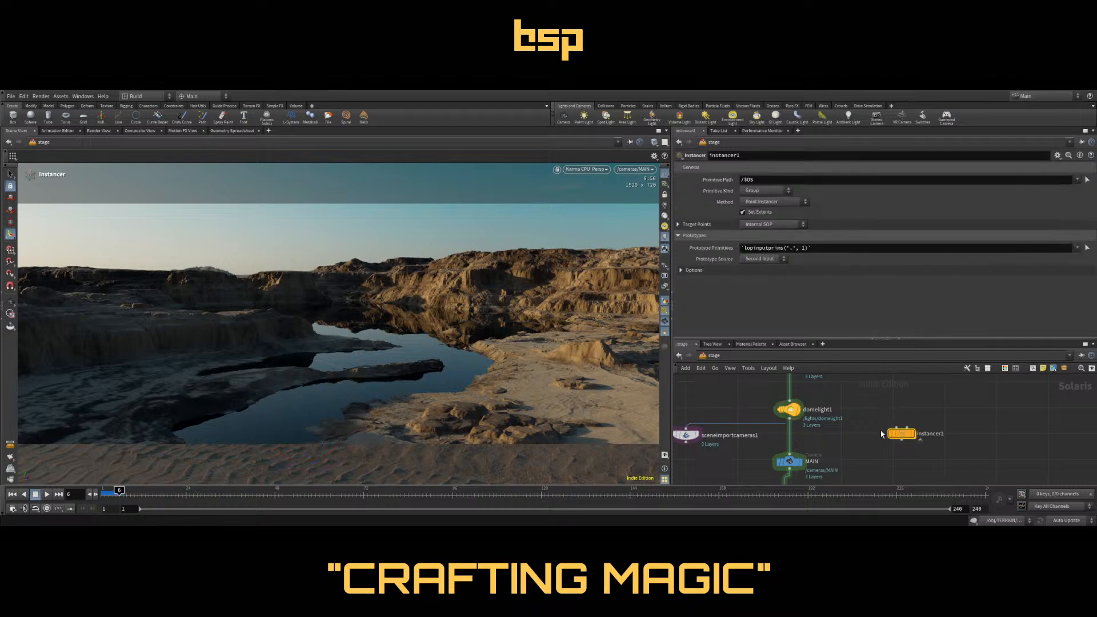
middle_click_drag(838, 409, 838, 451)
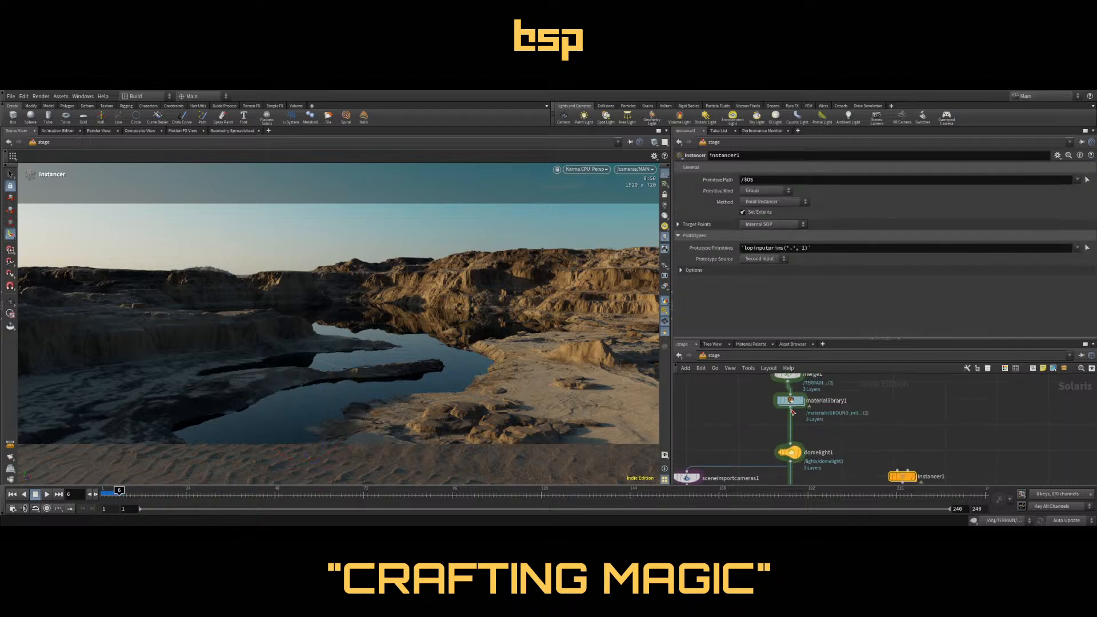
left_click_drag(792, 407, 892, 469)
middle_click_drag(891, 470, 882, 443)
Look inside instancer1, return to the stage, try a wire from its second input, and delete the node
double_click(890, 447)
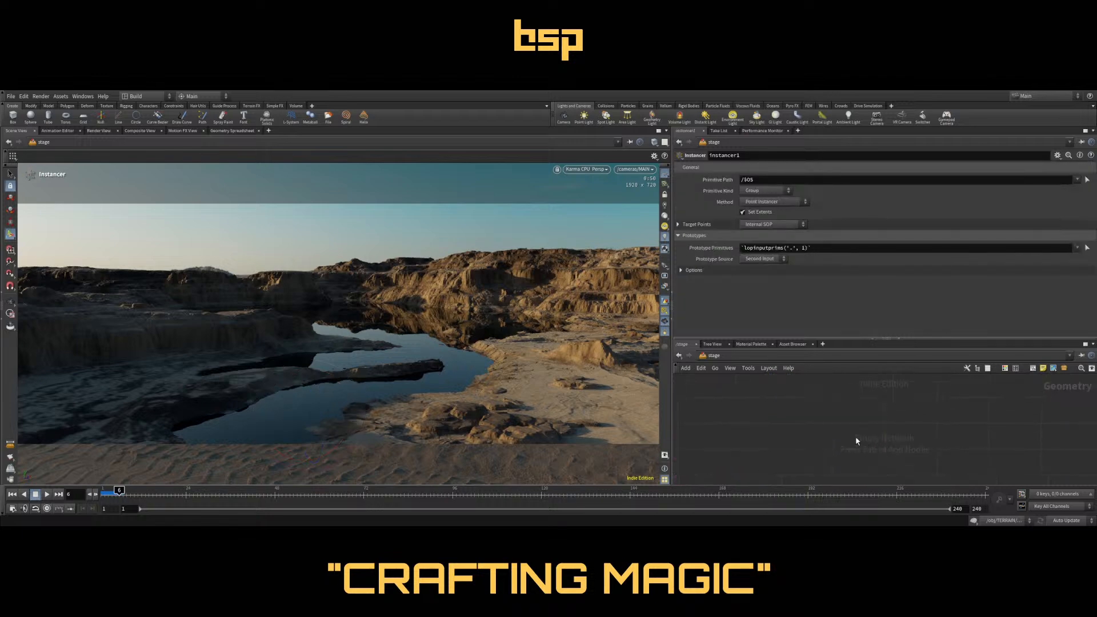
left_click_drag(892, 441, 888, 434)
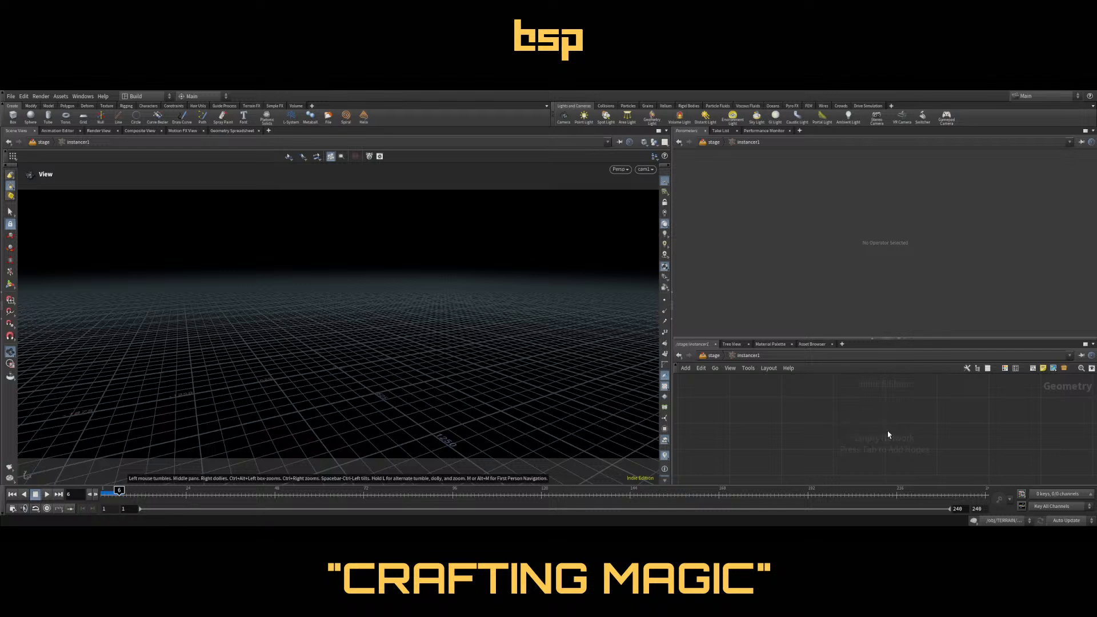
left_click_drag(780, 412, 889, 438)
left_click(714, 355)
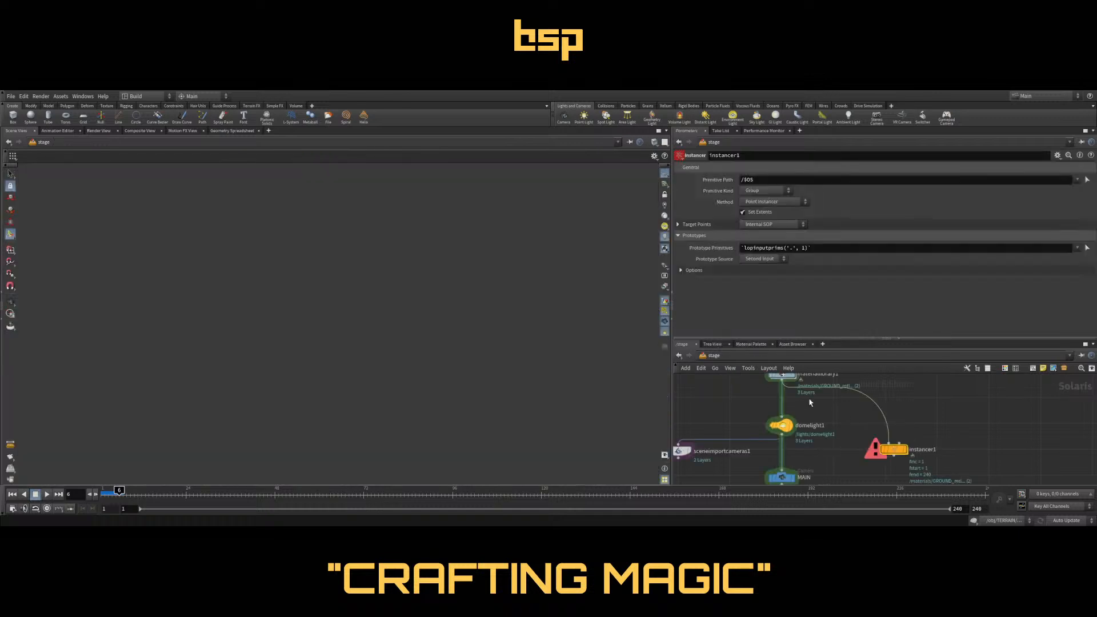
left_click(902, 445)
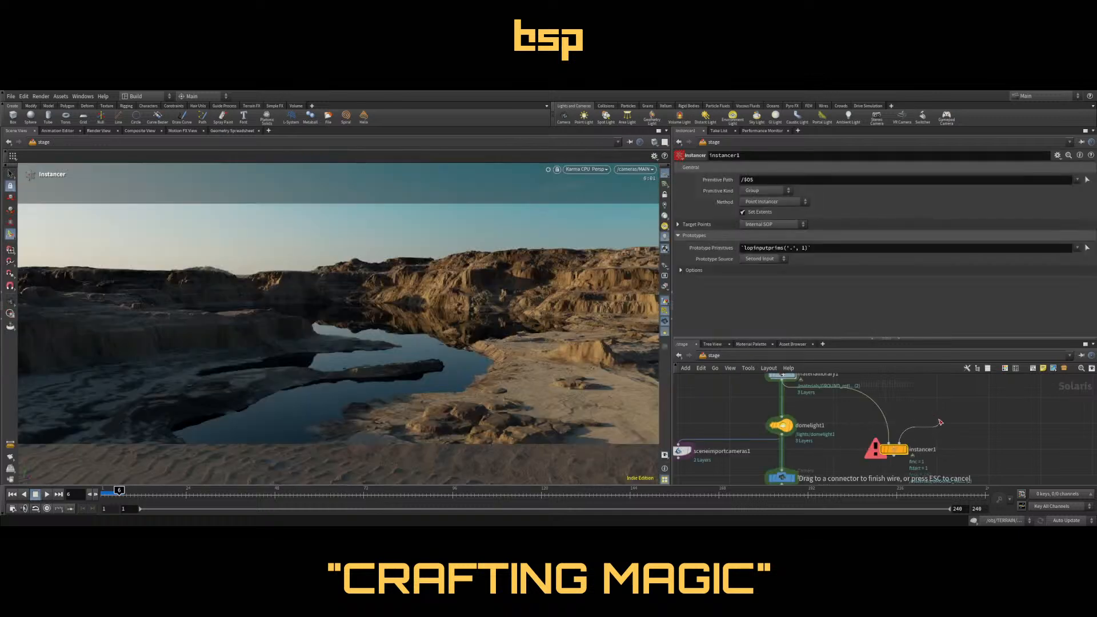
left_click_drag(931, 410, 933, 412)
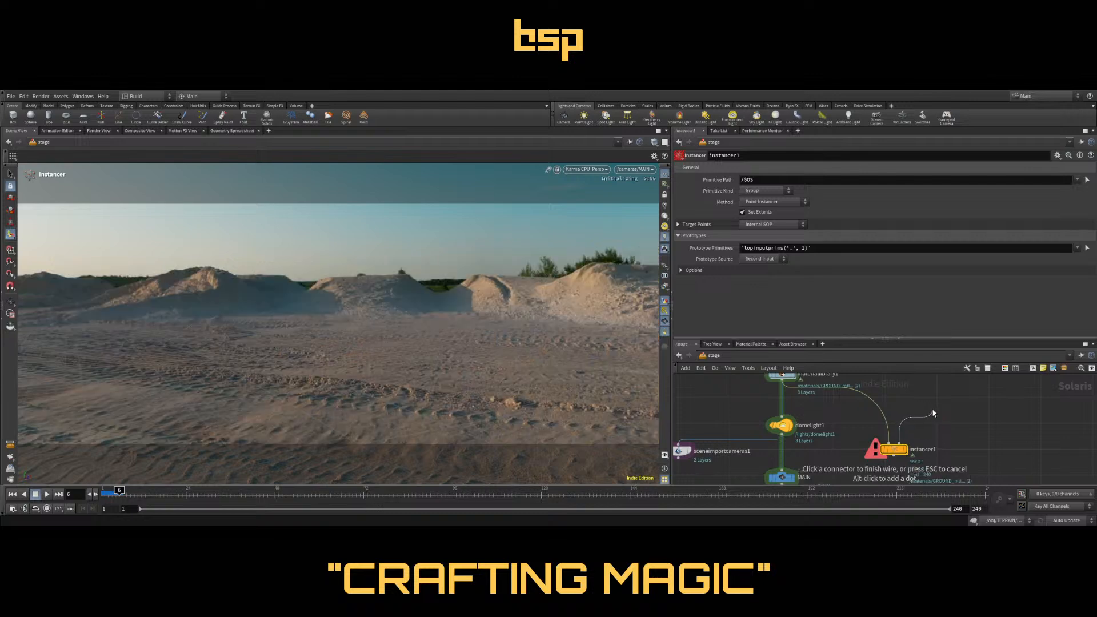
key("Escape")
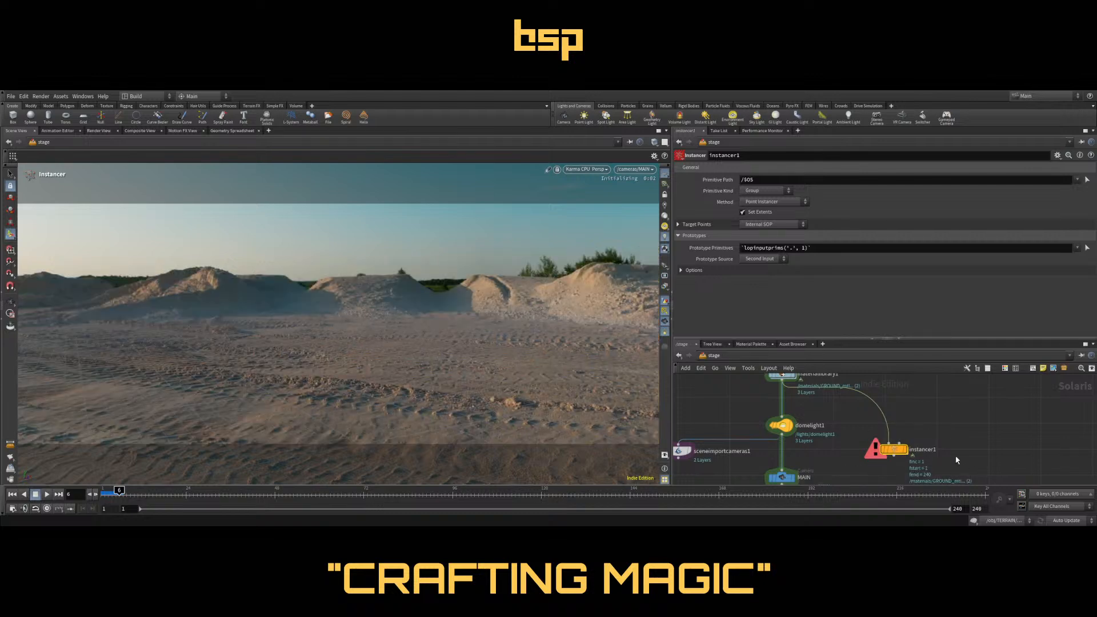
key("Delete")
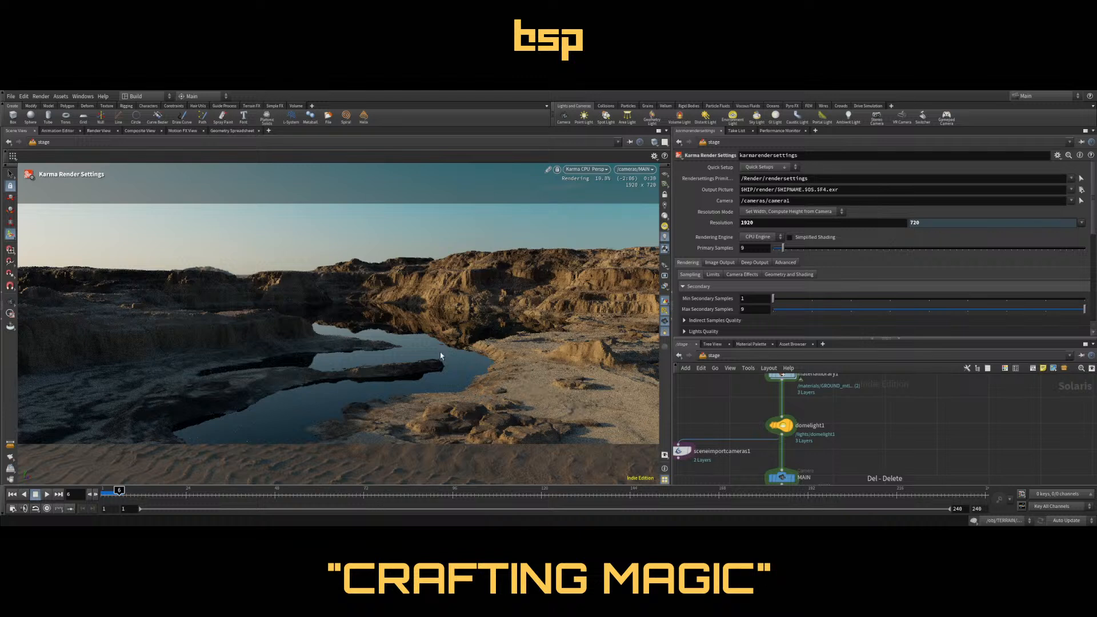
Move usdrender_rop1 farther below karmarendersettings and add a Karma Fog Box node beside the chain
middle_click_drag(922, 455, 918, 380)
scroll(904, 418, "down", 3)
middle_click_drag(907, 436, 912, 395)
scroll(836, 432, "up", 4)
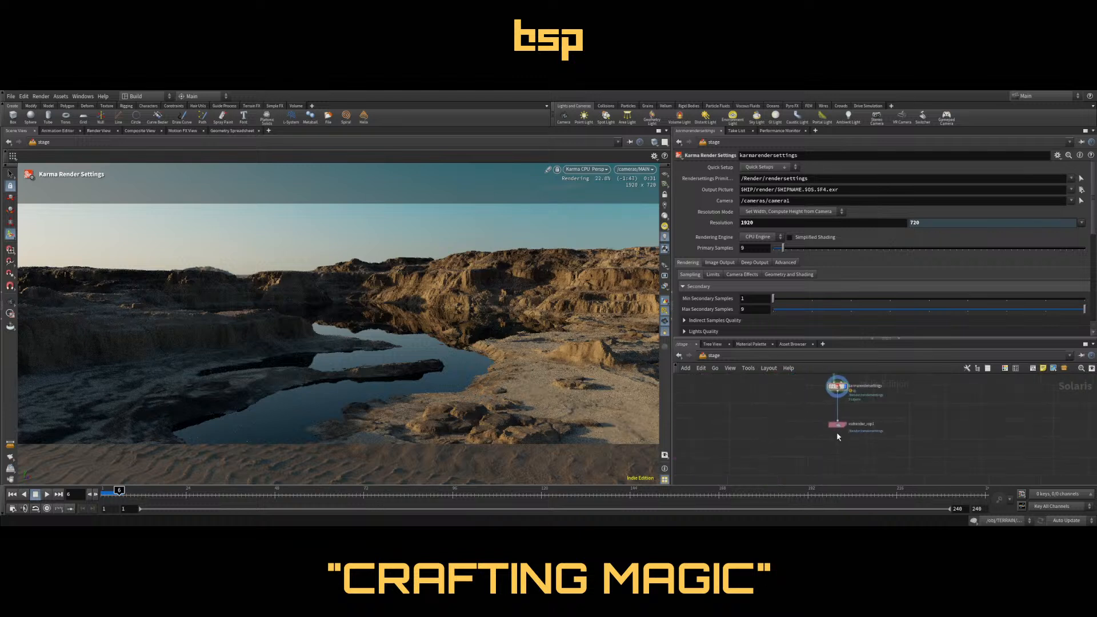
left_click_drag(838, 420, 839, 451)
middle_click_drag(903, 402, 886, 454)
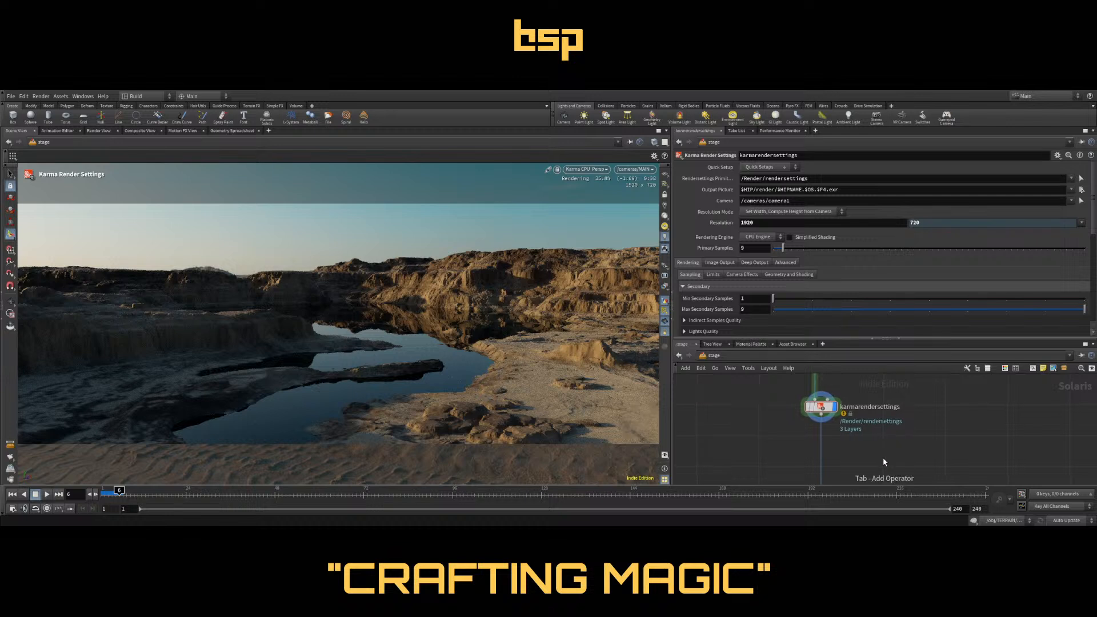
key("Return")
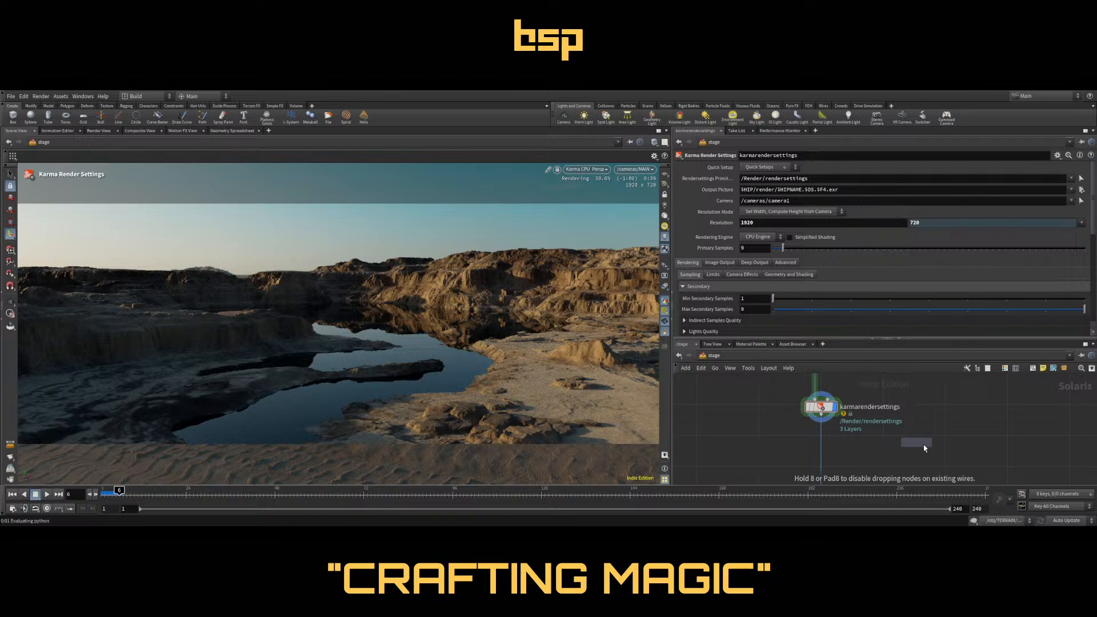
mouse_move(924, 446)
middle_mouse_down()
mouse_move(934, 399)
mouse_move(922, 439)
mouse_move(928, 429)
middle_mouse_up()
left_click(951, 422)
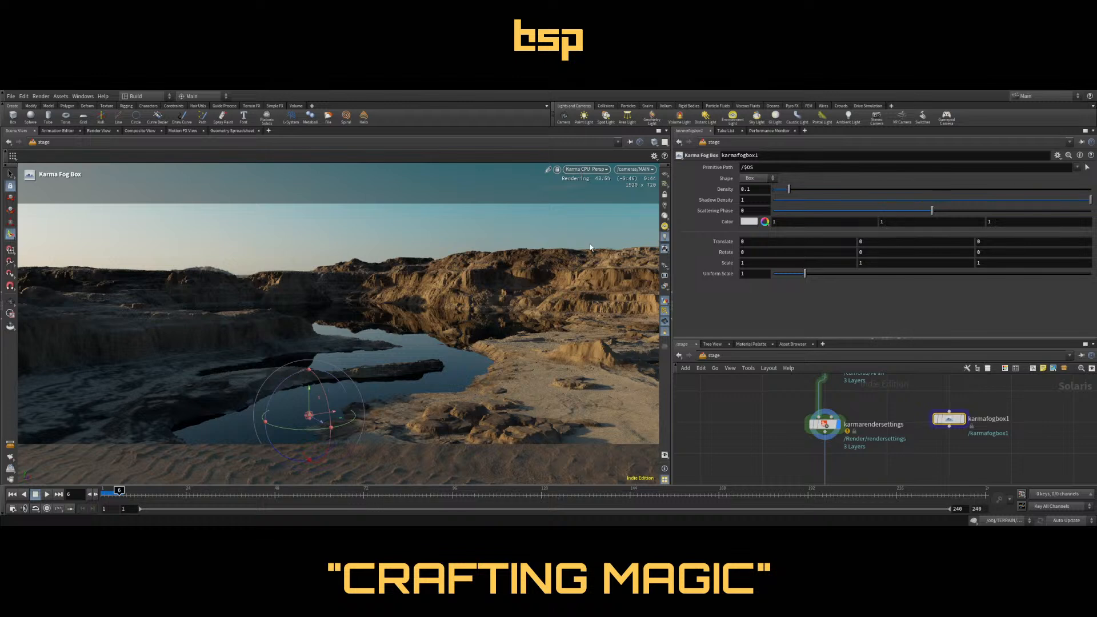
Insert karmafogbox1 between the MAIN camera and karmarendersettings, spacing the nodes apart
left_click_drag(839, 425, 842, 455)
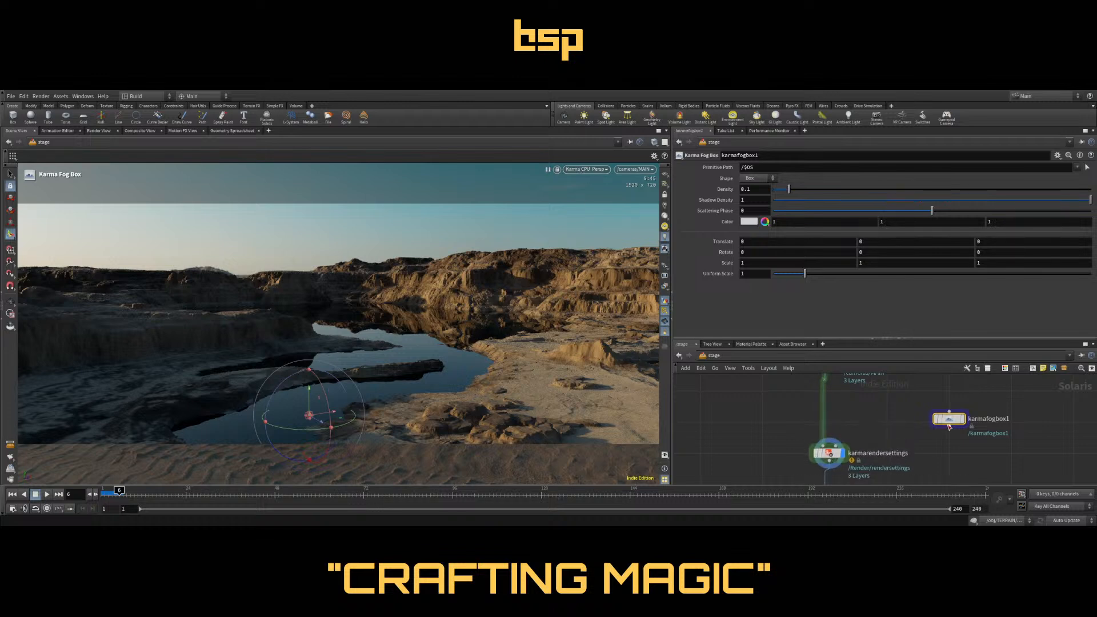
left_click_drag(952, 422, 827, 425)
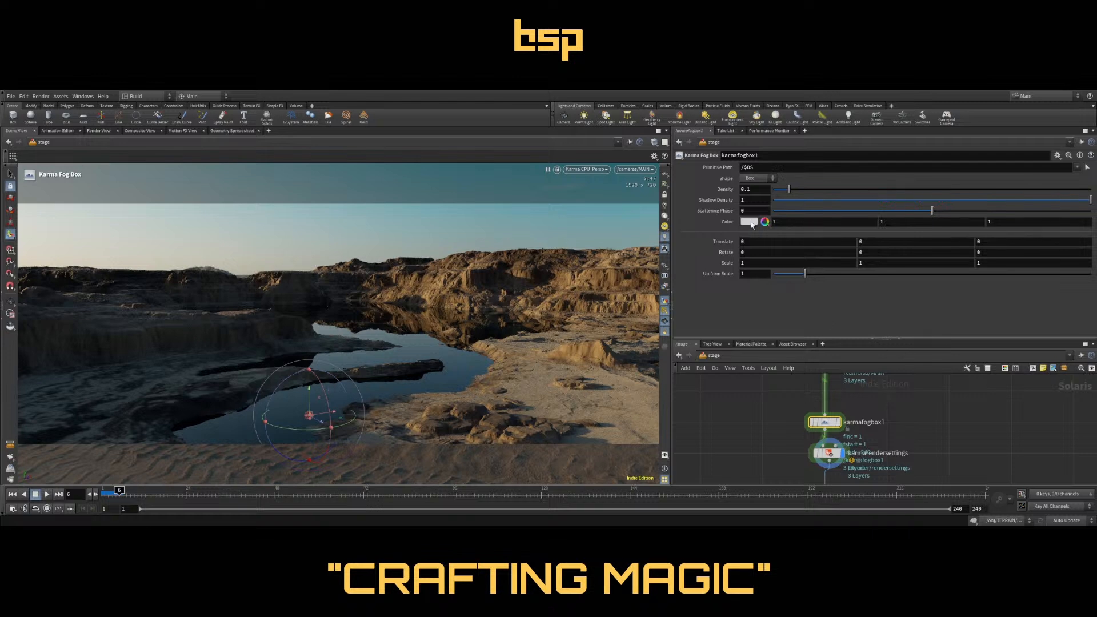
middle_click_drag(959, 420, 959, 410)
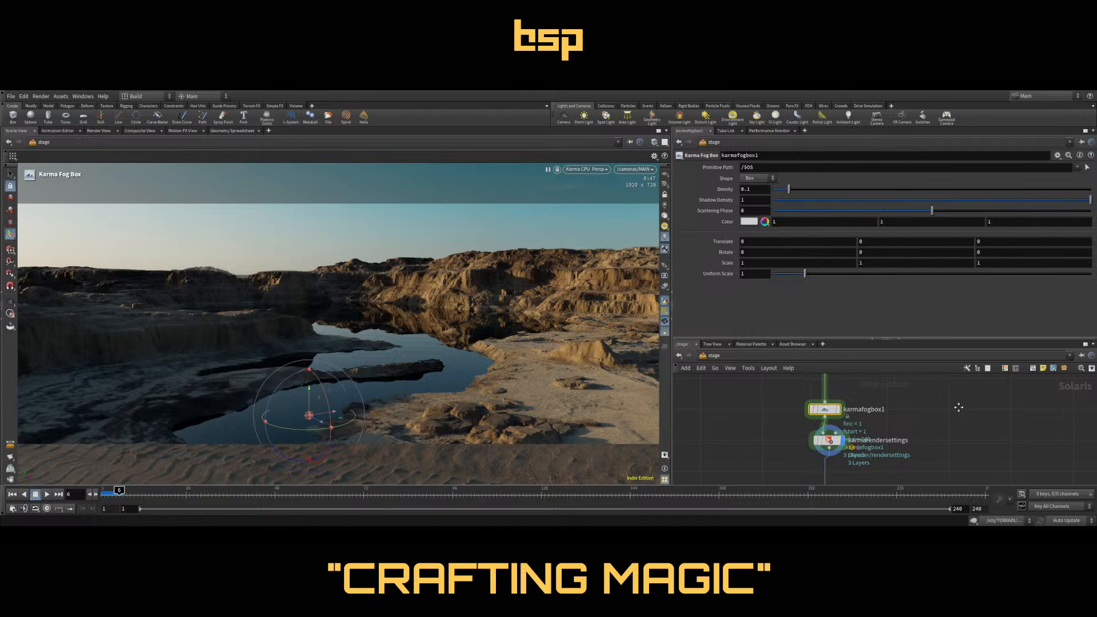
middle_click_drag(958, 407, 955, 393)
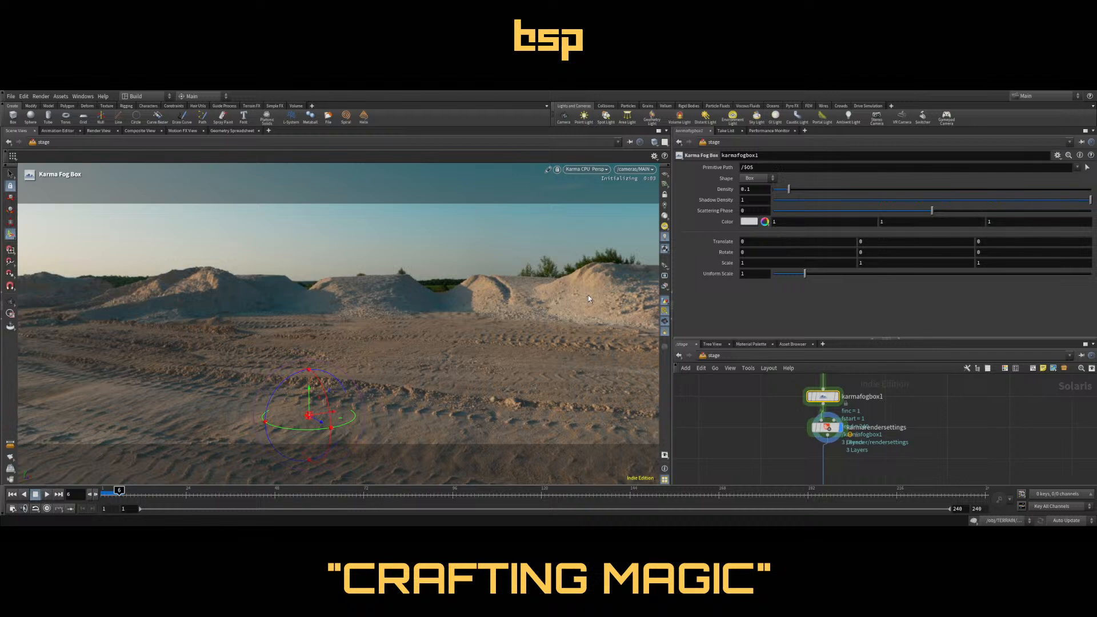
left_click_drag(849, 430, 840, 460)
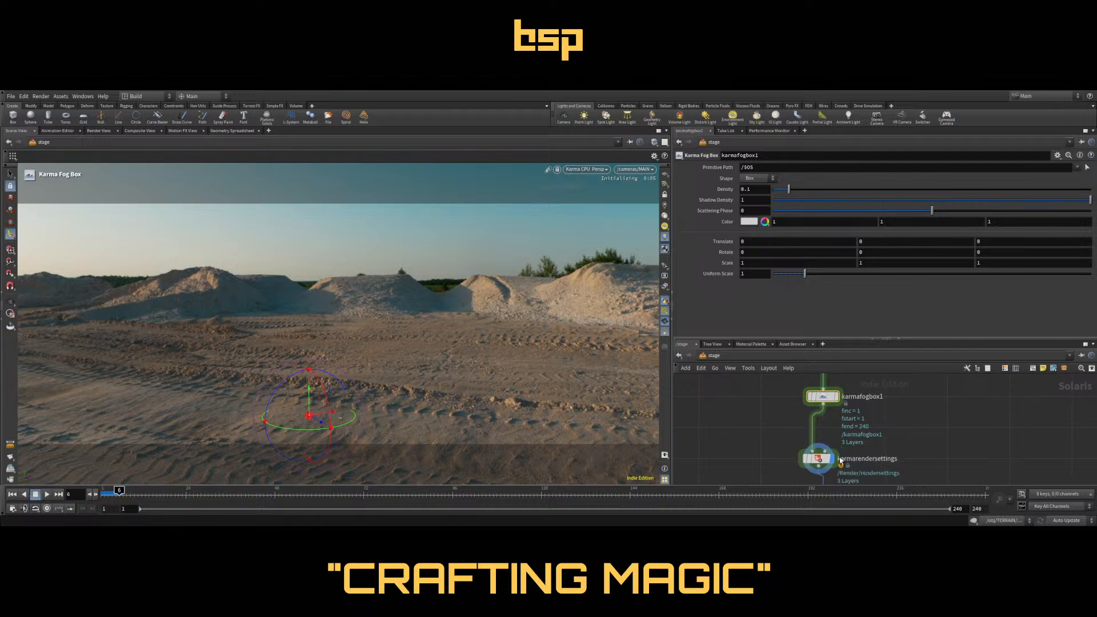
middle_click_drag(913, 453, 917, 397)
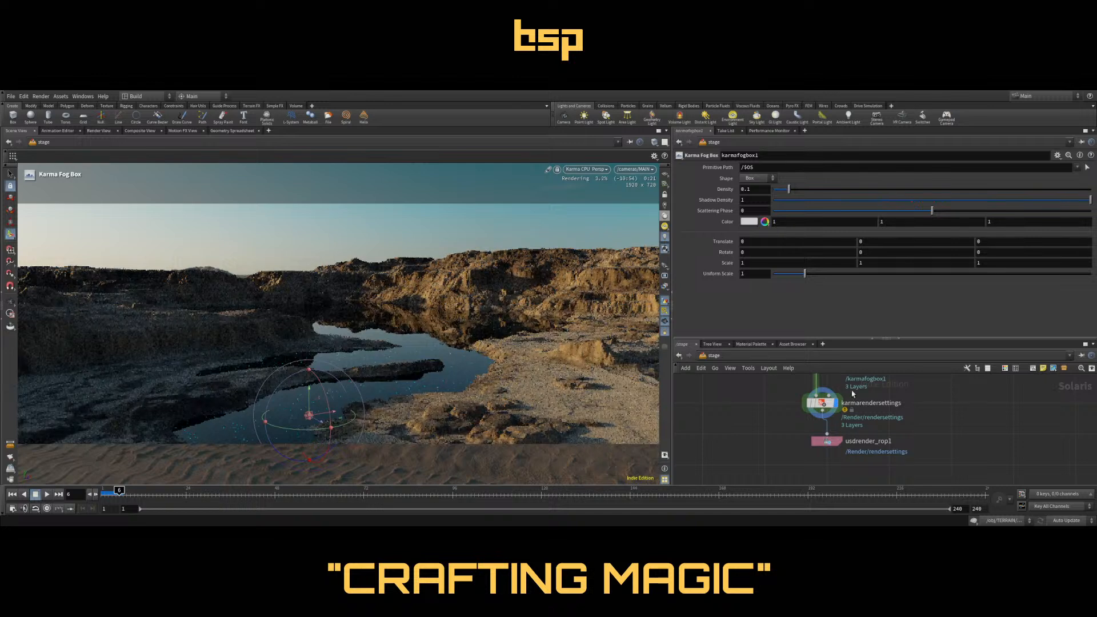
middle_click_drag(955, 417, 931, 471)
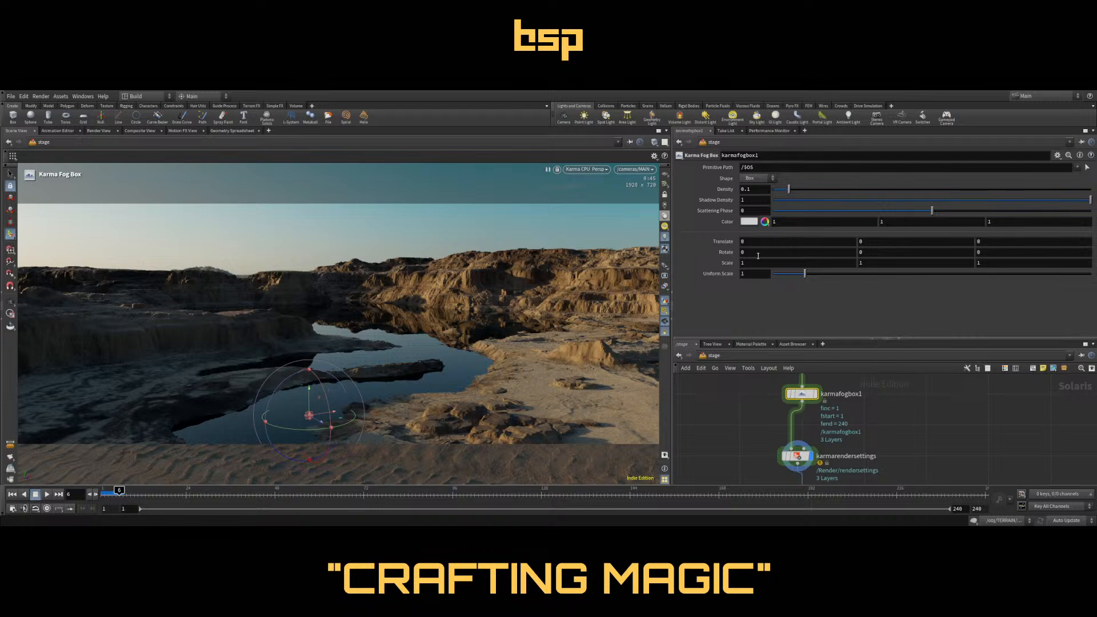
Set karmafogbox1's Uniform Scale to 6000
left_click(746, 264)
left_click(750, 275)
type("6000")
key("Return")
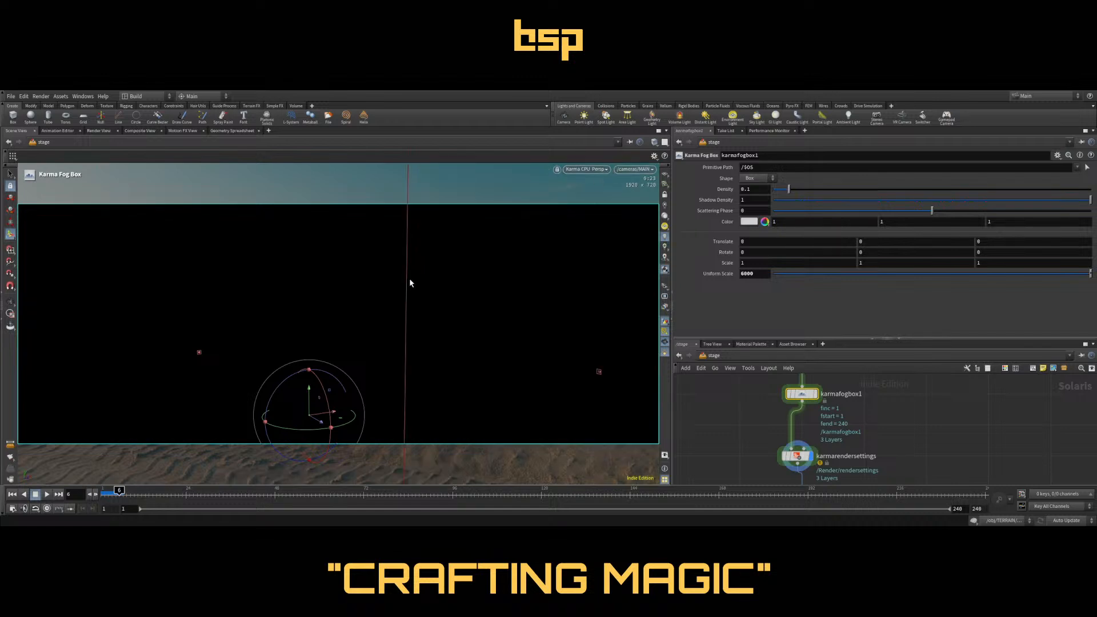
Examine the fog box's extent around the terrain in a free perspective view and locate the MAIN camera relative to it
key("space+g")
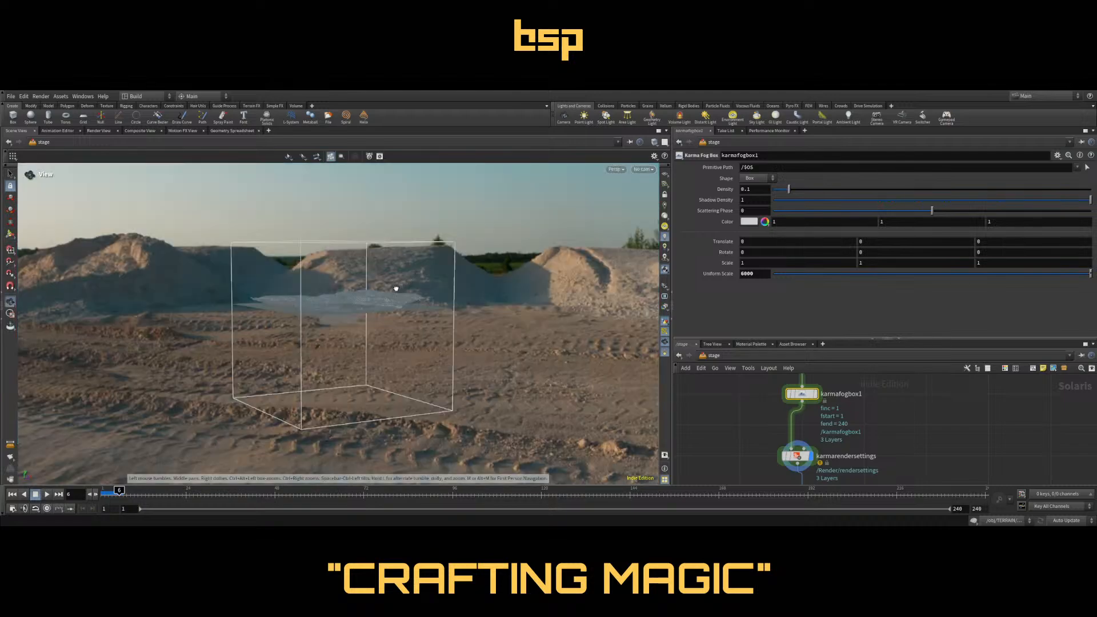
left_click_drag(397, 287, 453, 346)
scroll(362, 319, "up", 3)
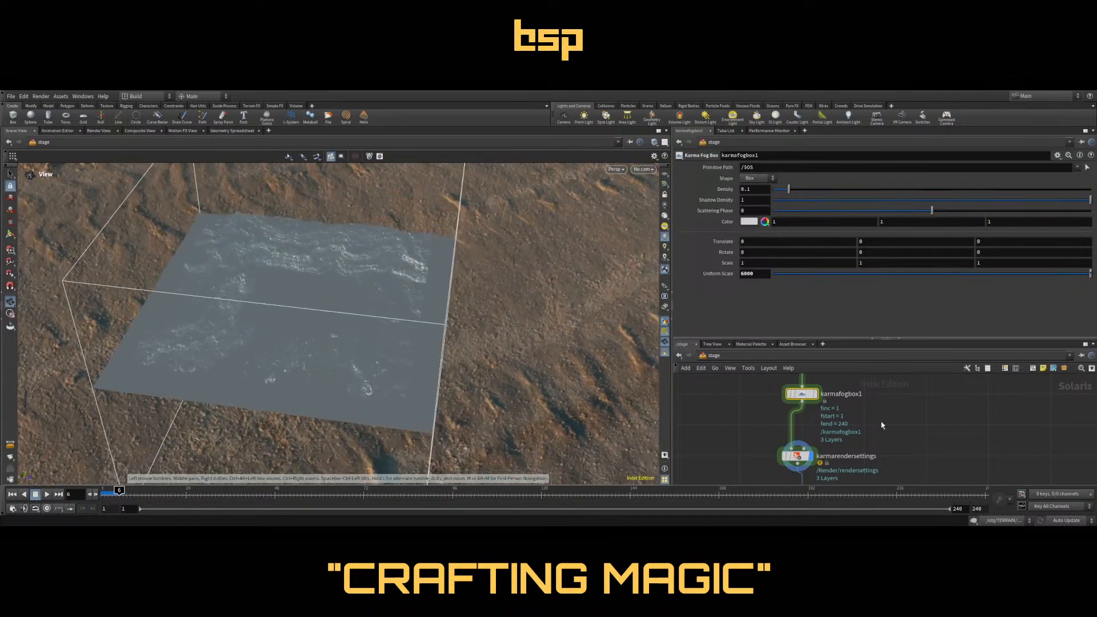
middle_click_drag(881, 471, 863, 497)
left_click(792, 389)
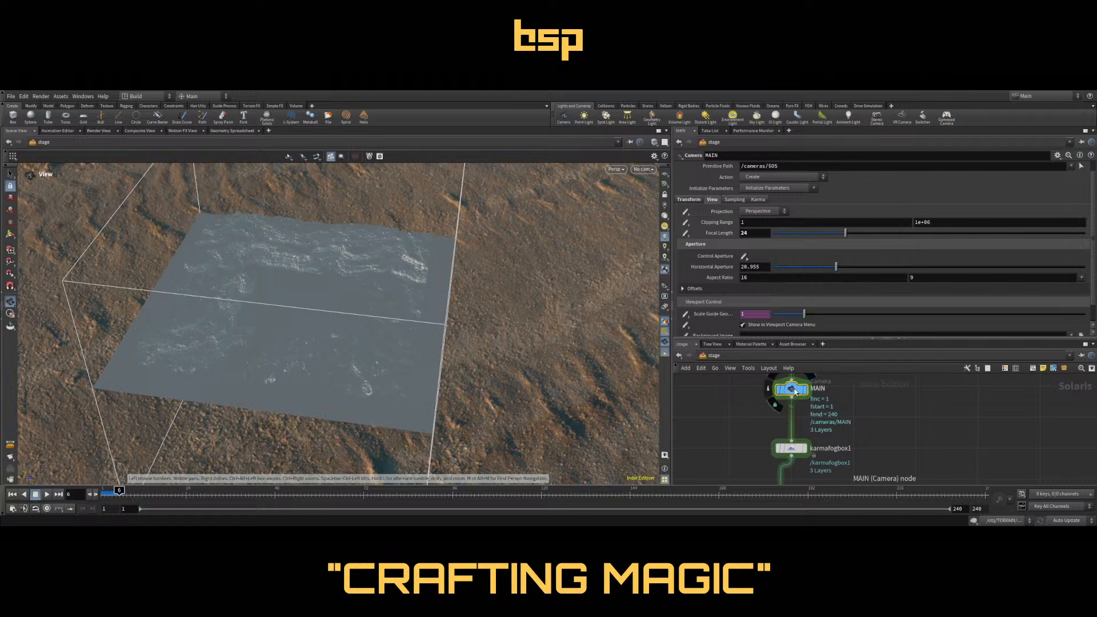
left_click(10, 234)
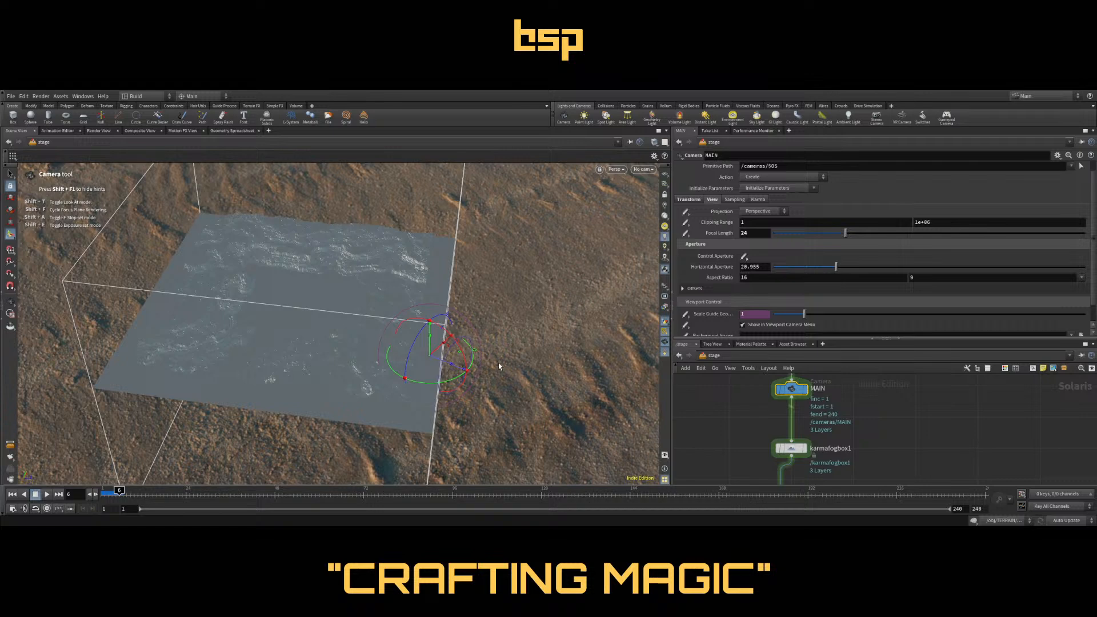
key("Escape")
left_click_drag(499, 363, 476, 331)
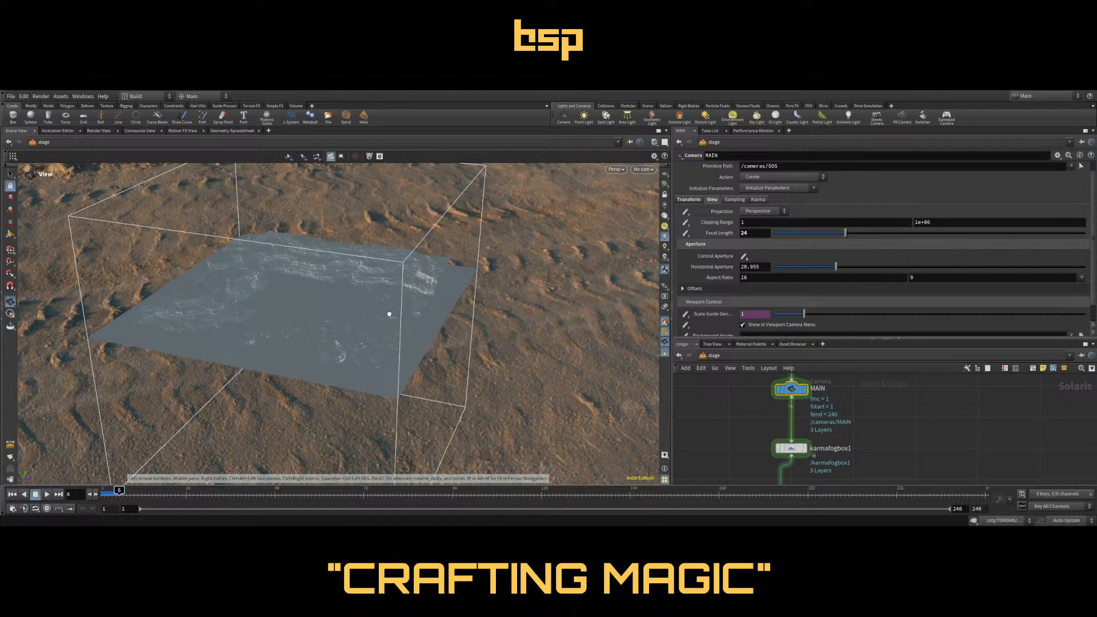
Move karmafogbox1 along Z to a Translate of -311.2 and view the scene through the MAIN camera
left_click_drag(411, 308, 424, 252)
left_click_drag(420, 361, 445, 389)
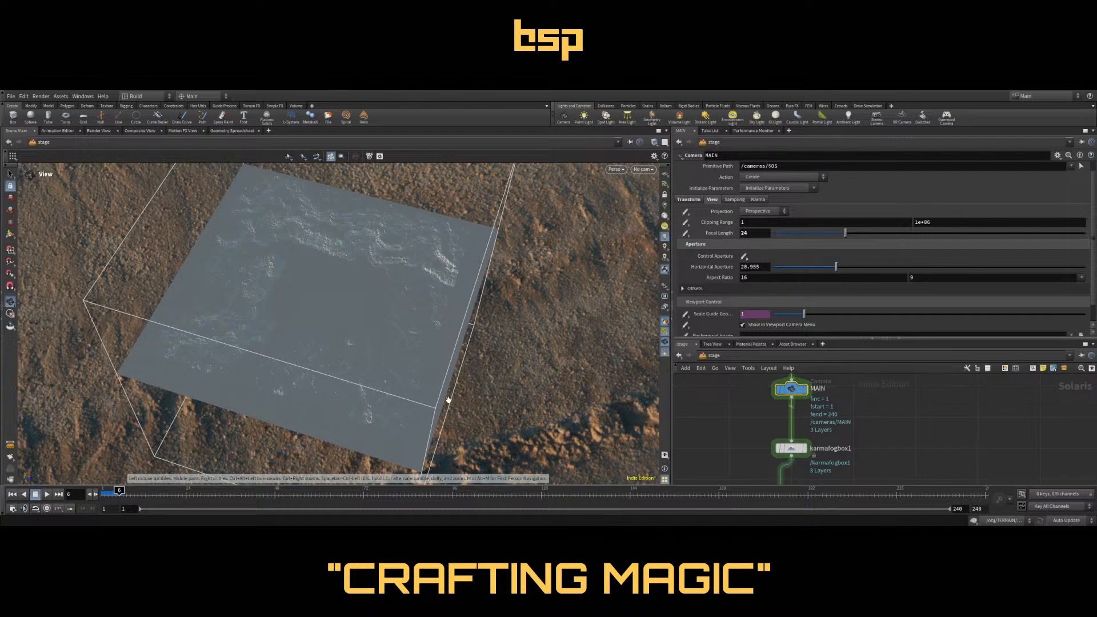
scroll(449, 400, "up", 2)
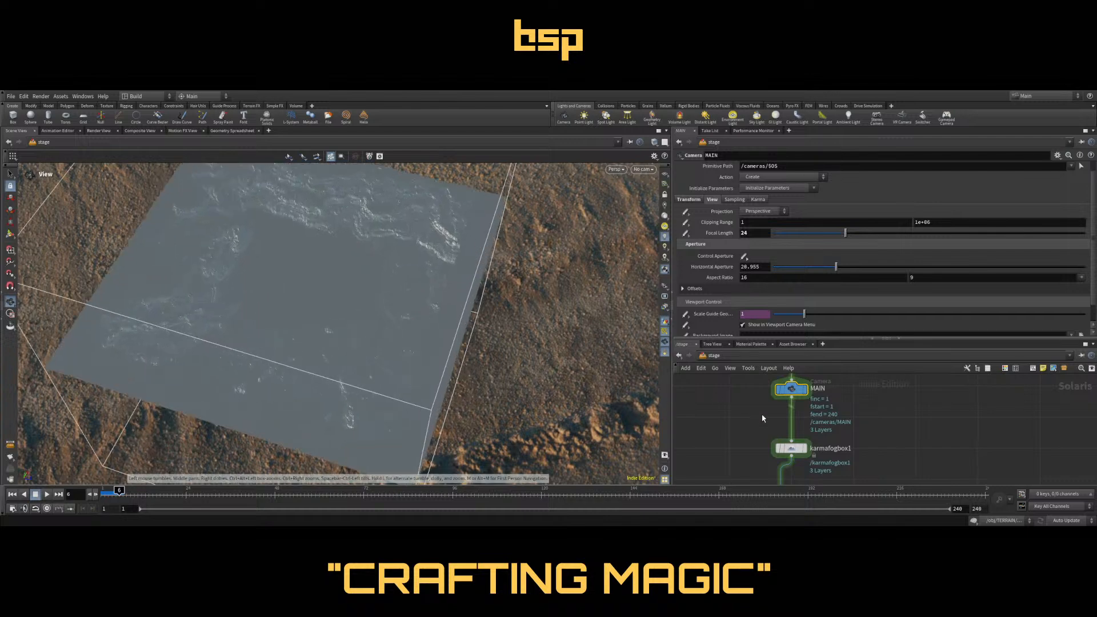
left_click(787, 448)
left_click_drag(389, 324, 380, 303)
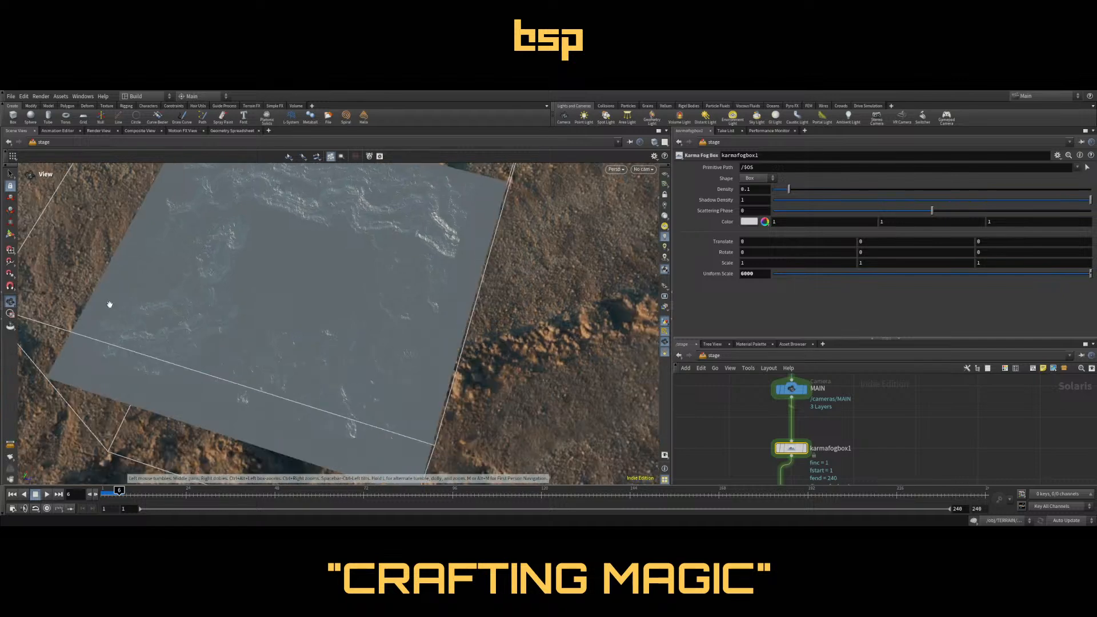
left_click(10, 235)
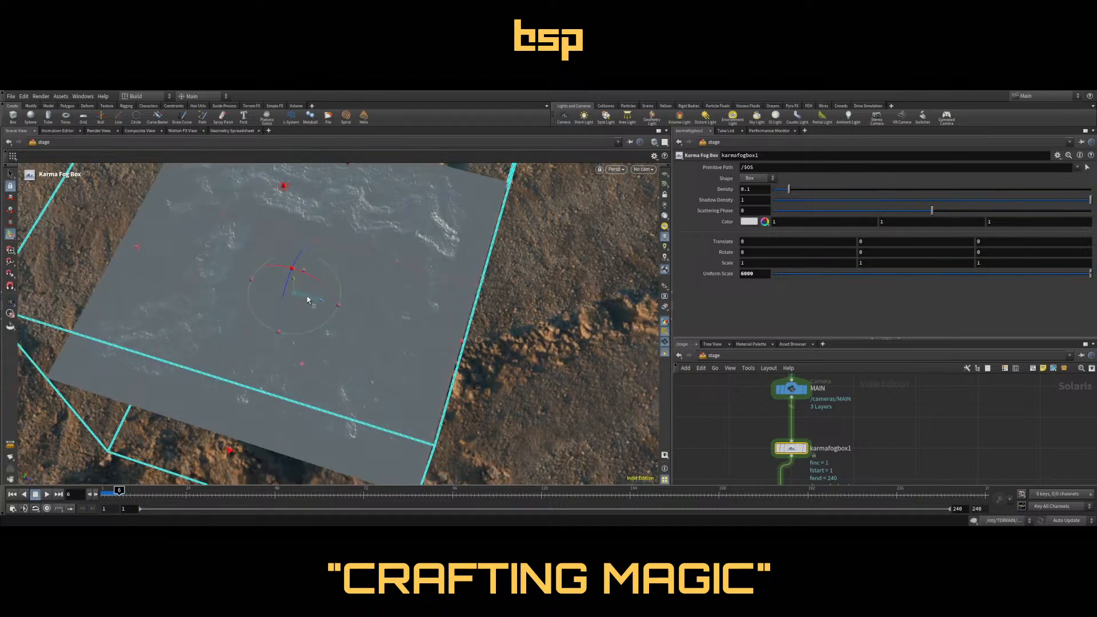
left_click_drag(306, 296, 290, 294)
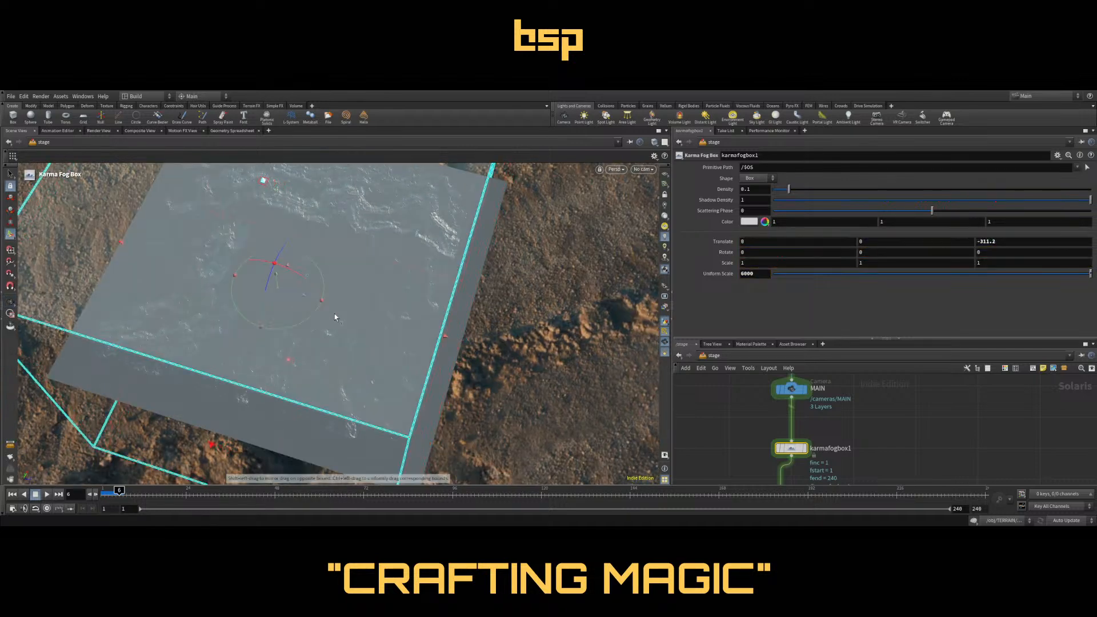
left_click(643, 170)
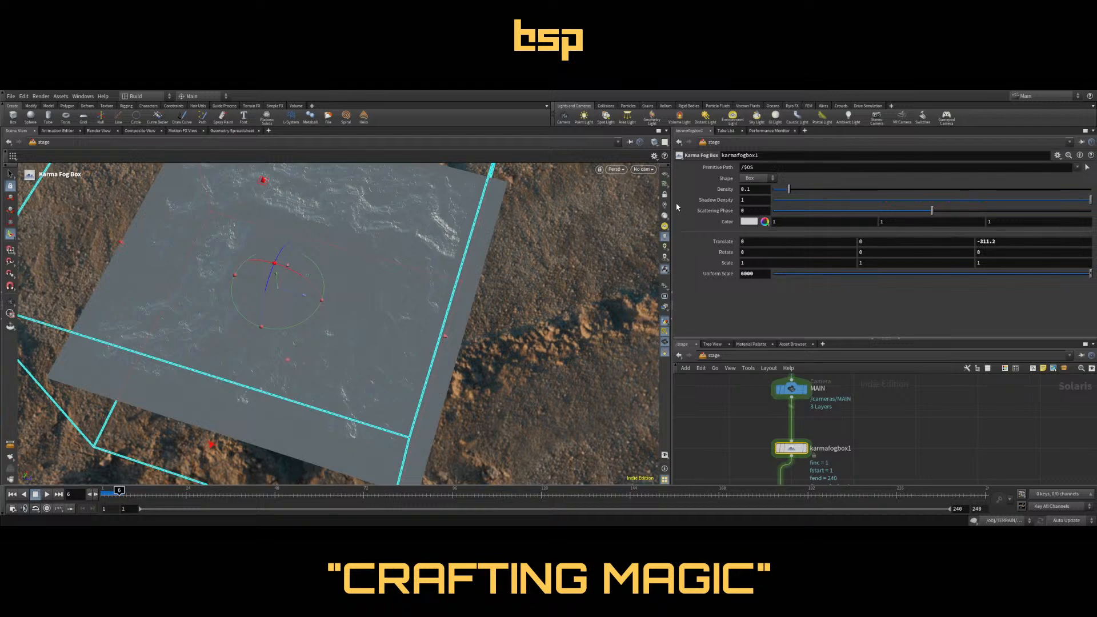
left_click(684, 200)
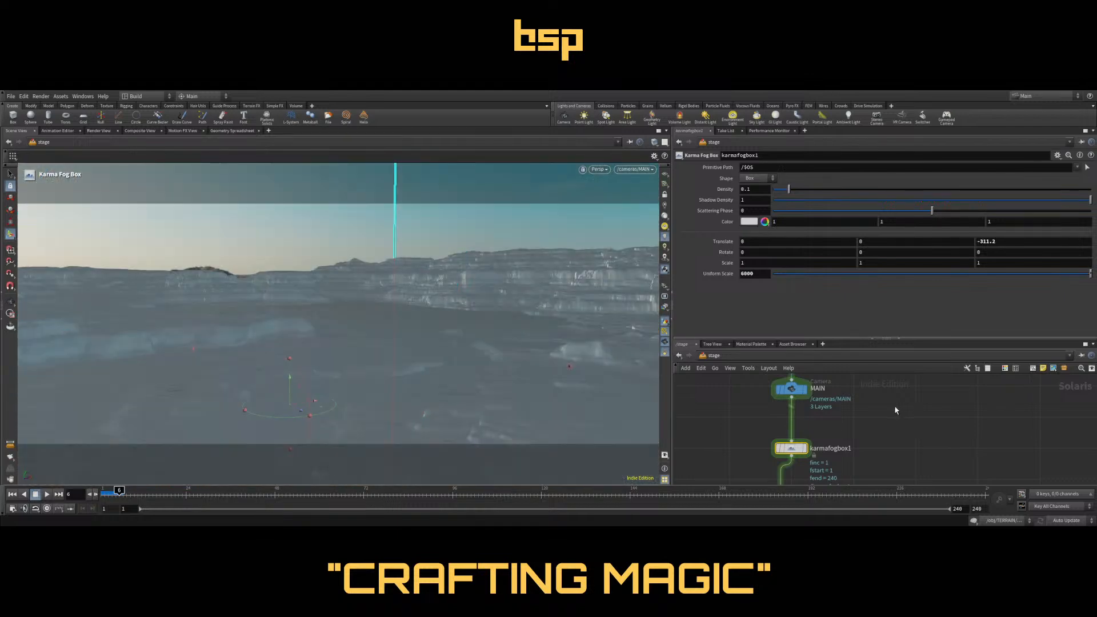
Switch karmarendersettings to Manual resolution mode with a height of 803 and save the scene
scroll(893, 406, "down", 4)
left_click(792, 404)
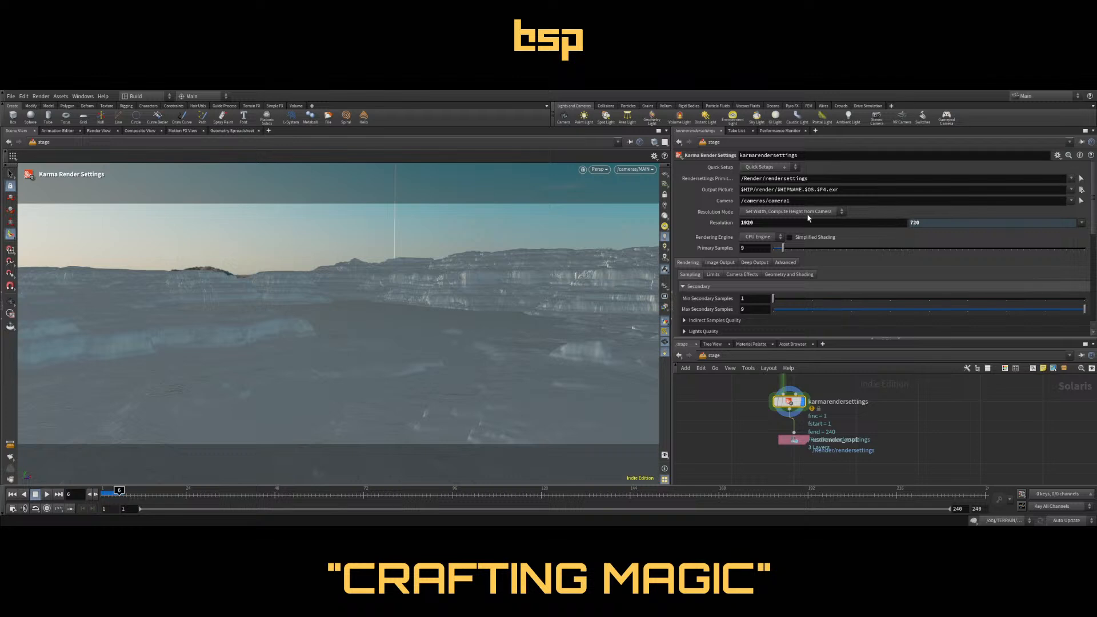
left_click(782, 222)
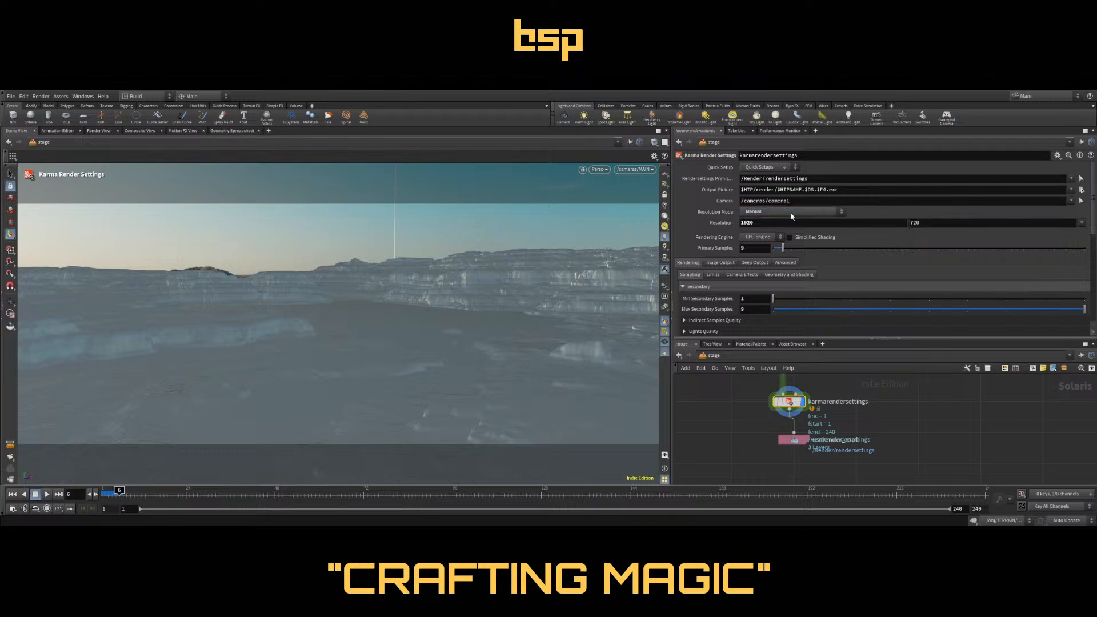
left_click(966, 225)
type("803")
key("Return")
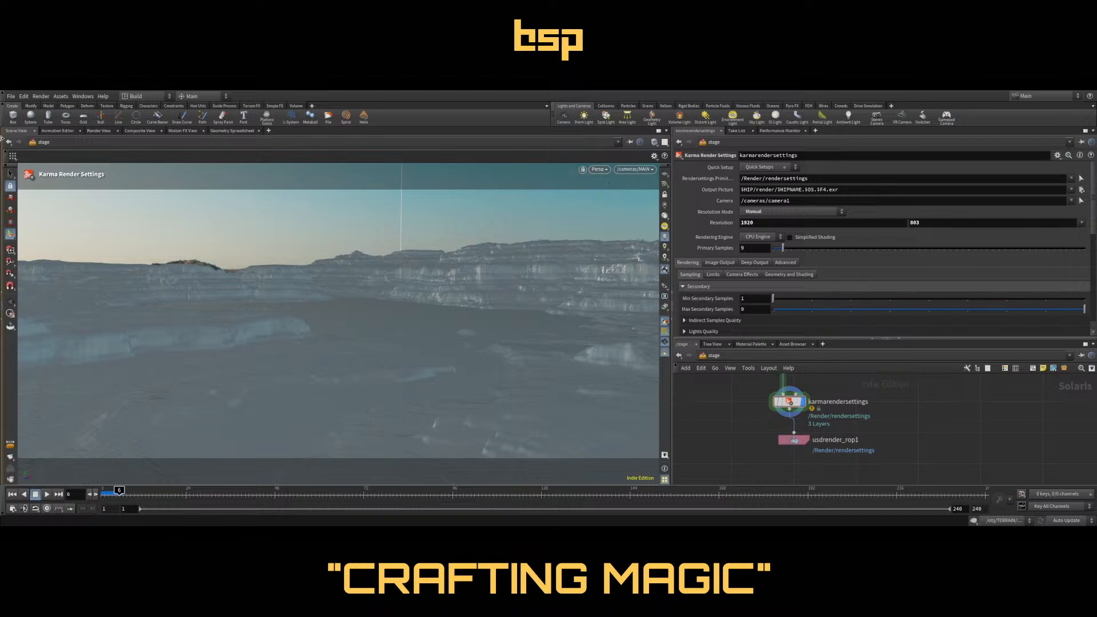
key("ctrl+s")
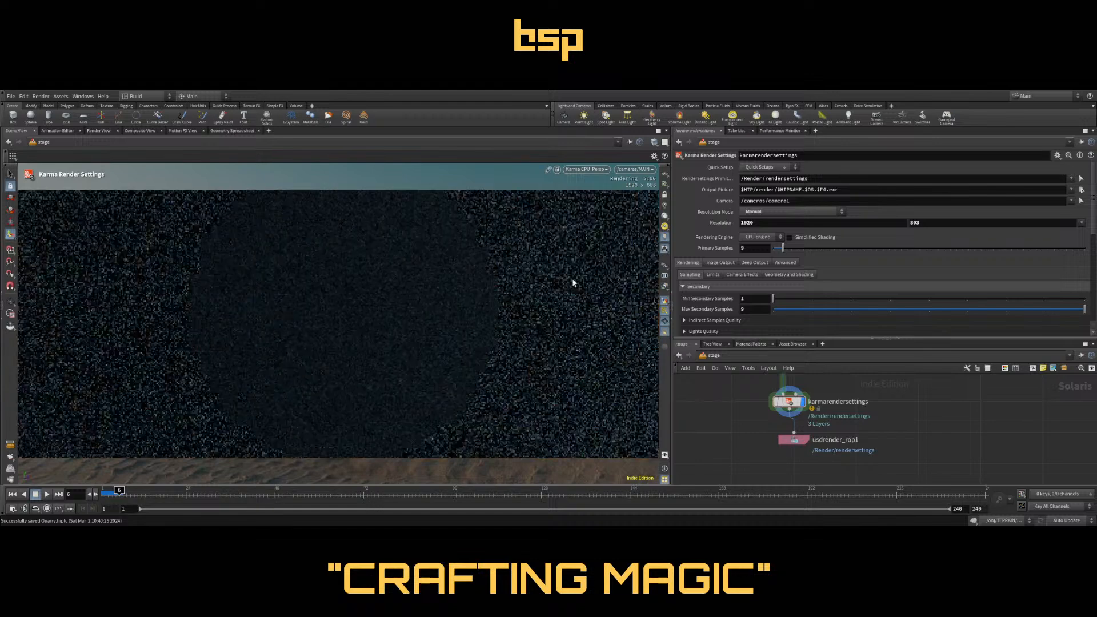
Try karmafogbox1's Density at 0.00001, raise it to 0.0001 and check the fog in the Karma render
middle_click_drag(911, 412, 906, 467)
left_click(792, 394)
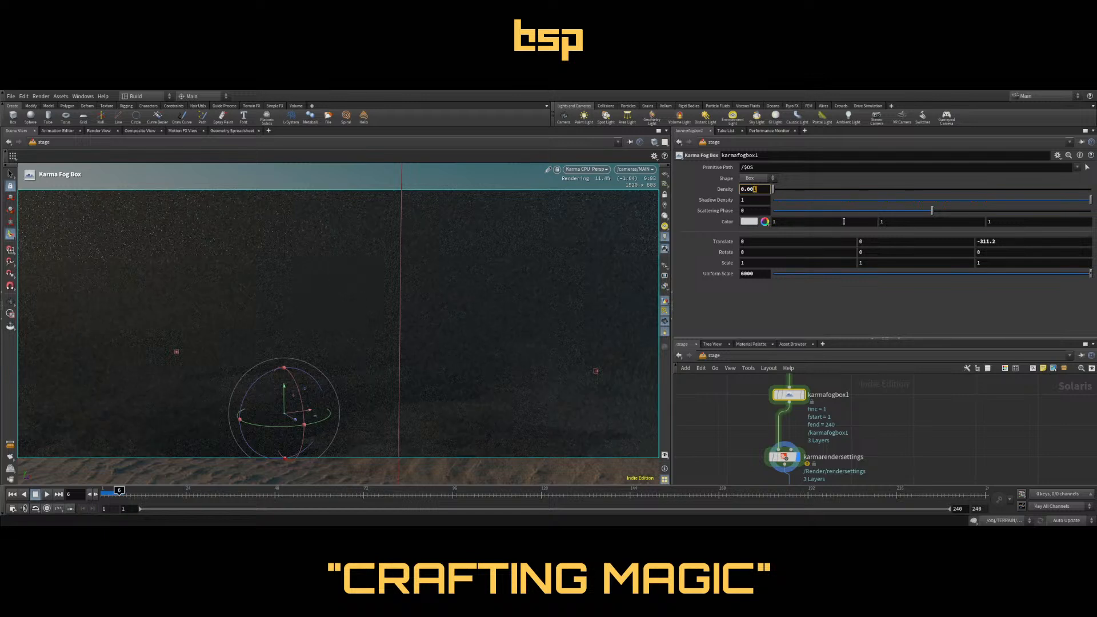
key("Return")
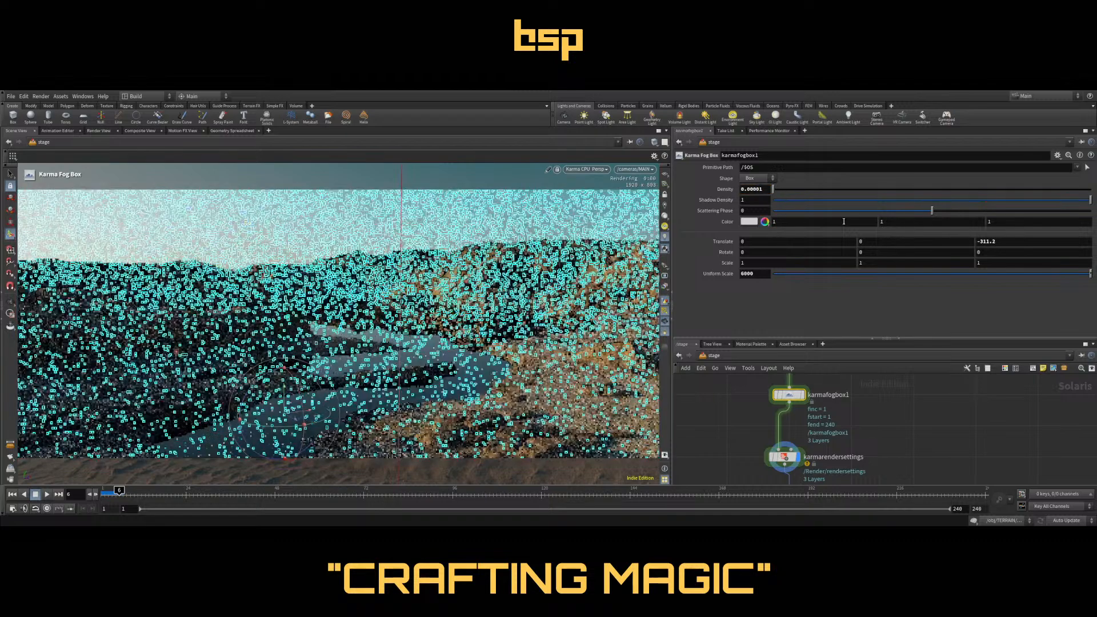
left_click(758, 189)
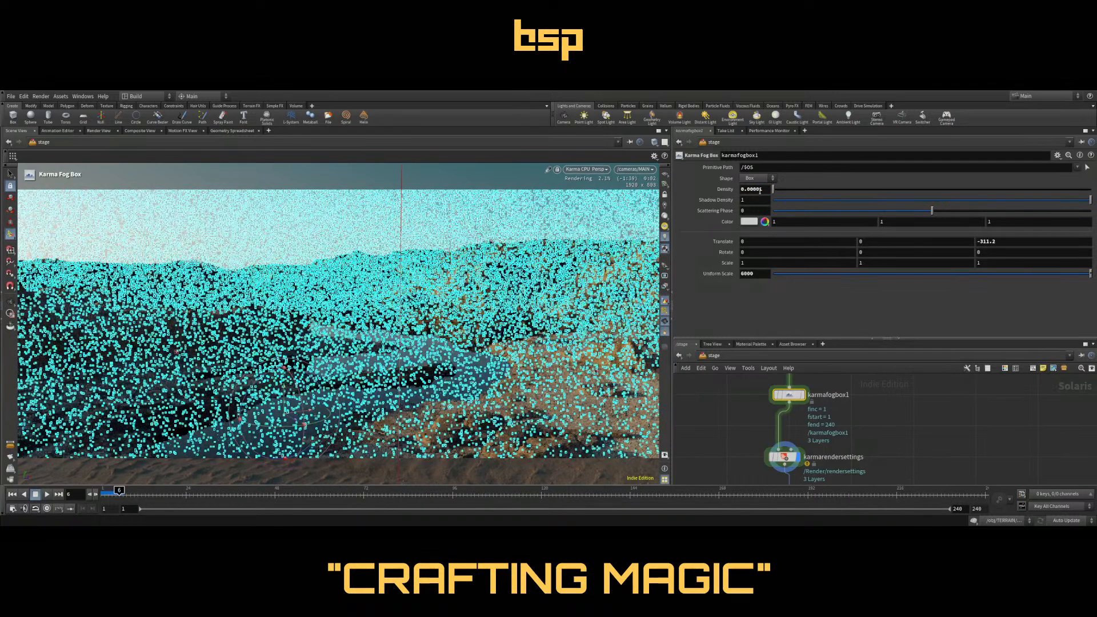
key("BackSpace")
left_click(924, 435)
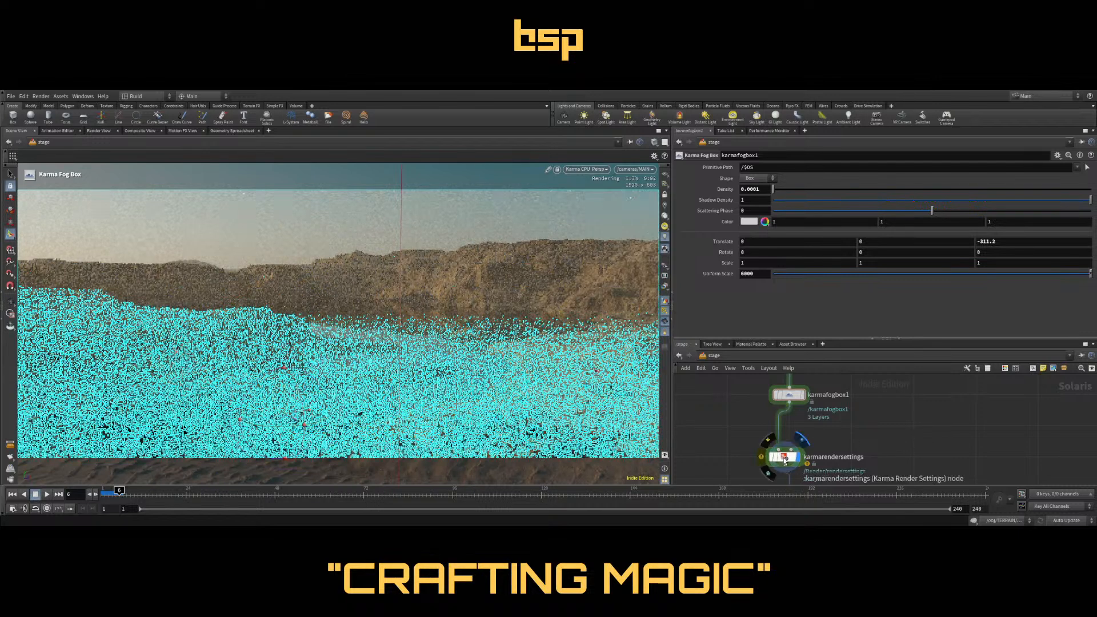
left_click(785, 457)
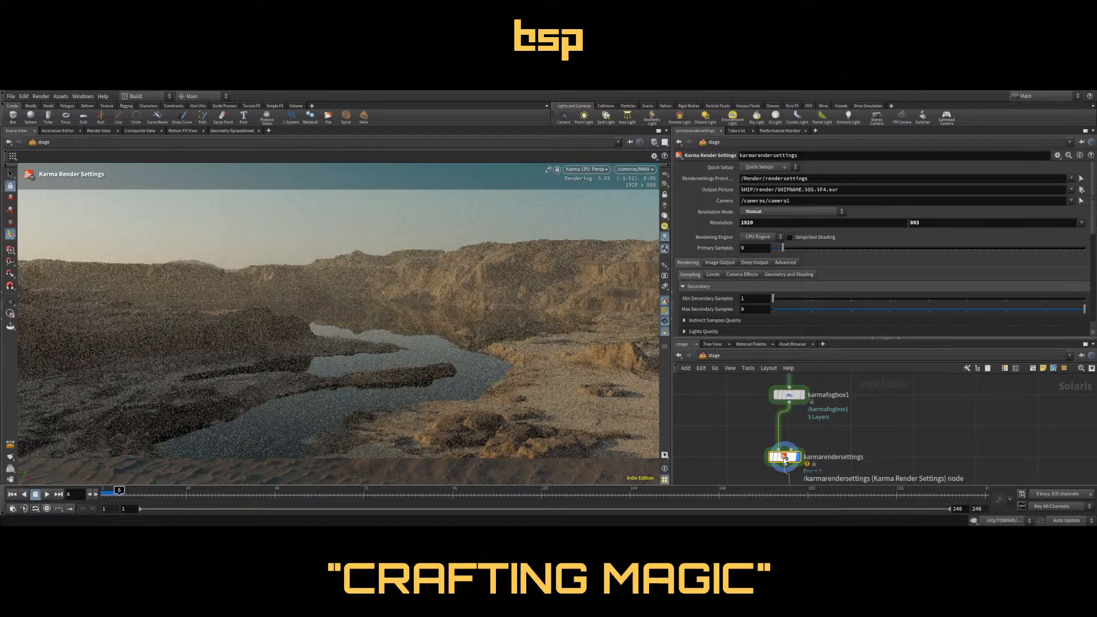
Tint karmafogbox1's Color to a blue-green of 0.442209, 0.654517, 0.713241 and review the render
left_click(794, 397)
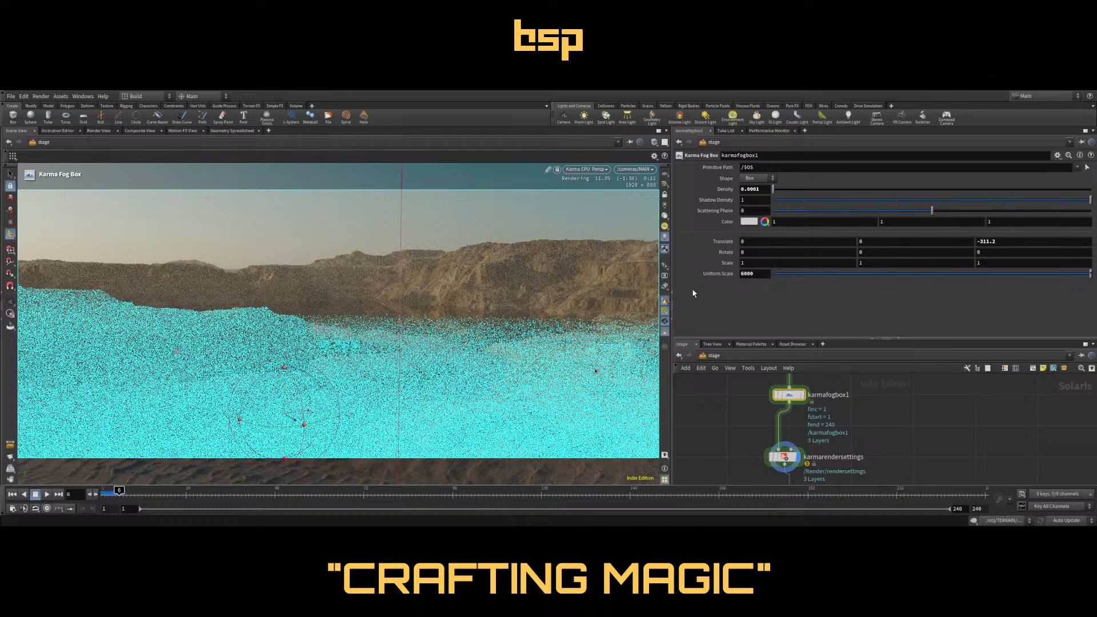
left_click(585, 210)
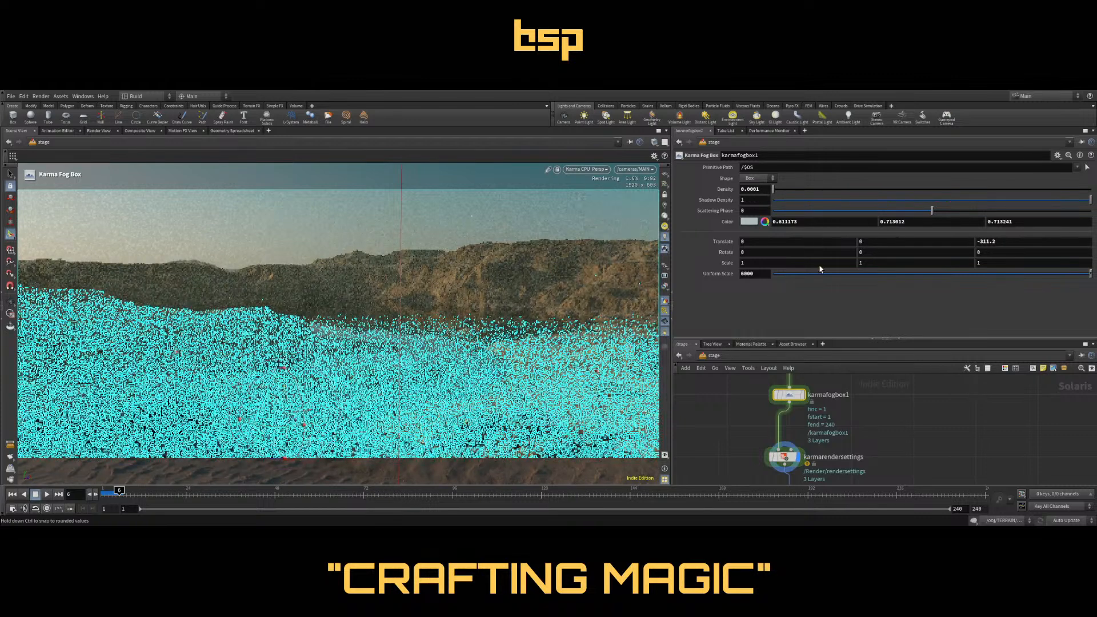
mouse_move(815, 287)
left_mouse_down()
mouse_move(777, 295)
mouse_move(800, 296)
left_mouse_up()
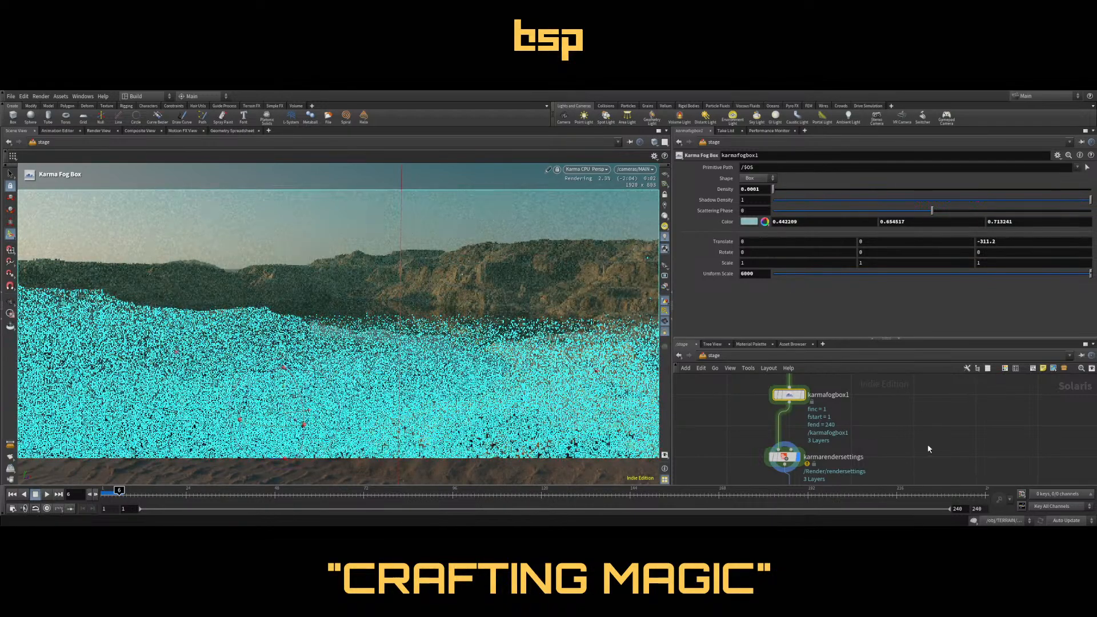
middle_click_drag(928, 462, 915, 400)
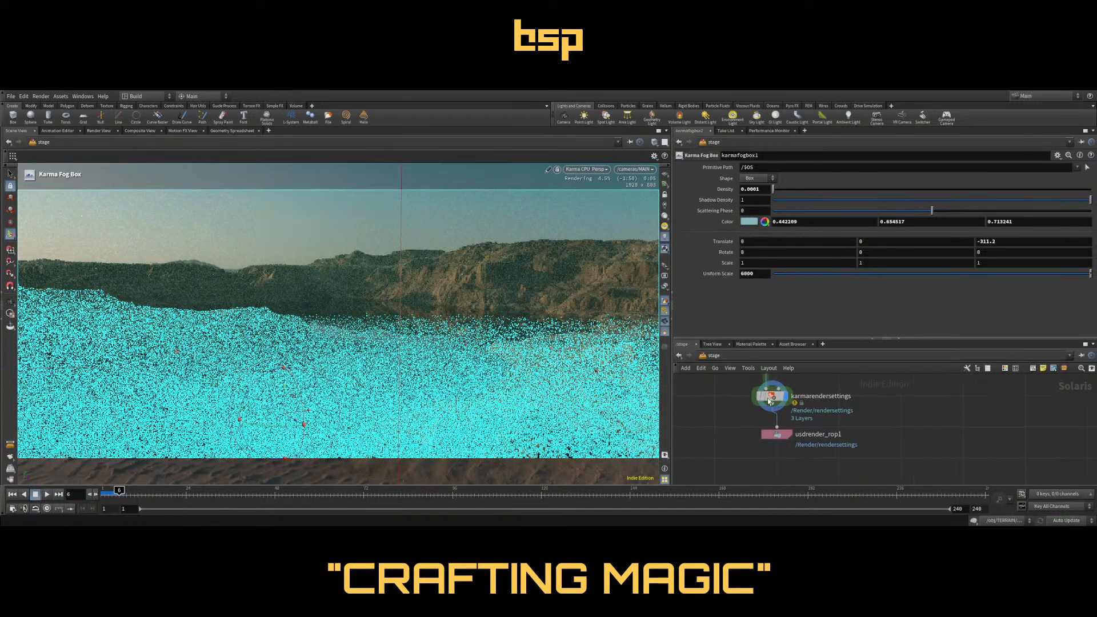
left_click(768, 402)
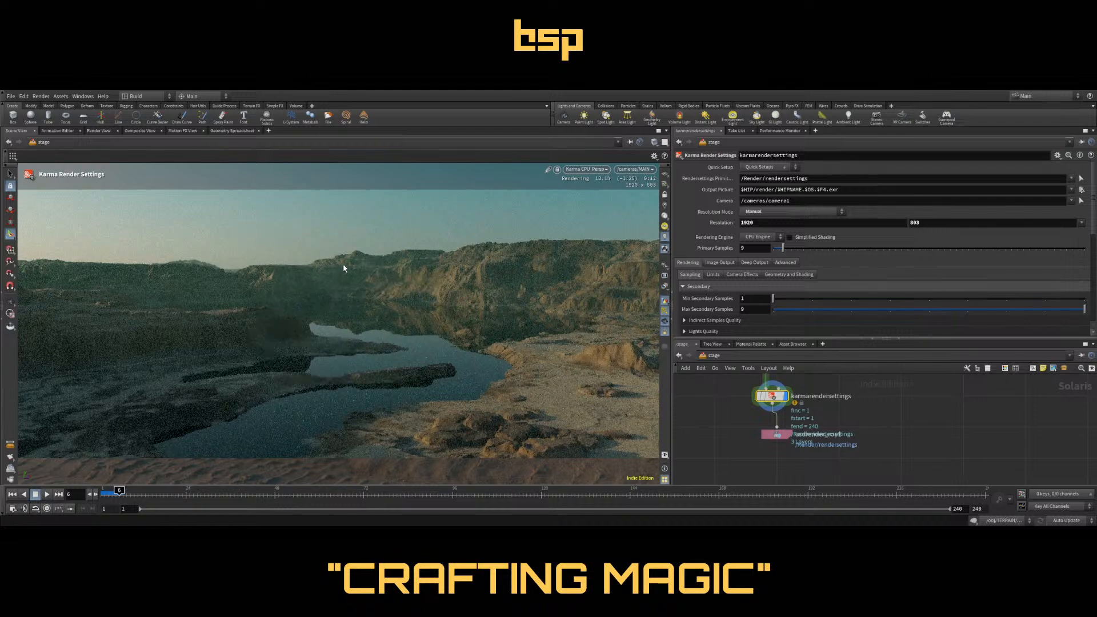
mouse_move(772, 398)
Try a Shadow Density of 0 on karmafogbox1 and examine the effect in the render
middle_click_drag(901, 382, 907, 456)
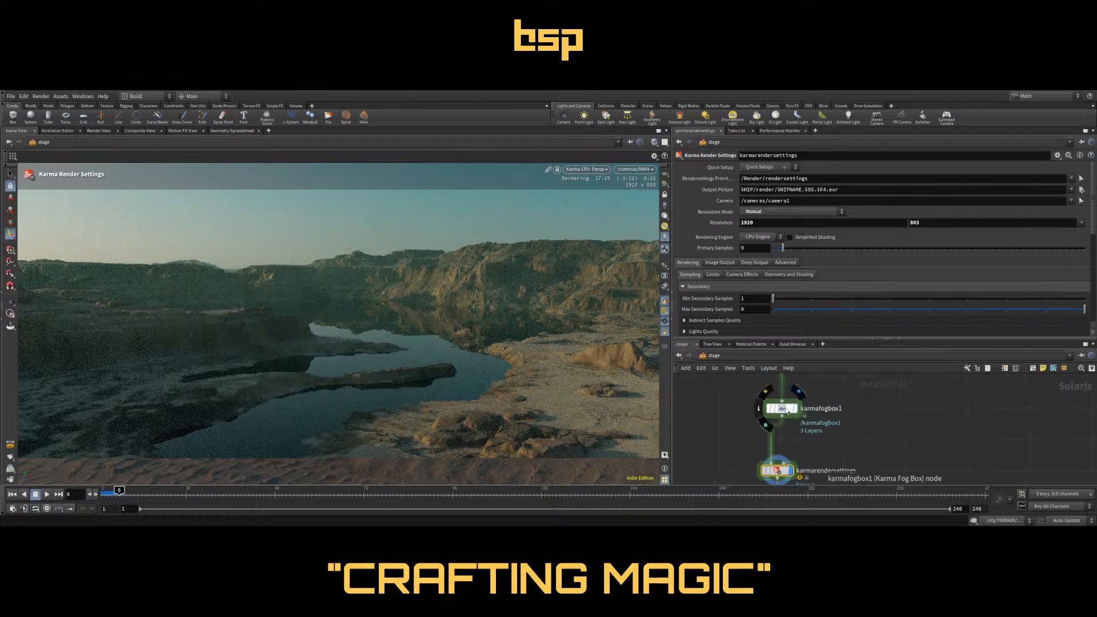
left_click(786, 409)
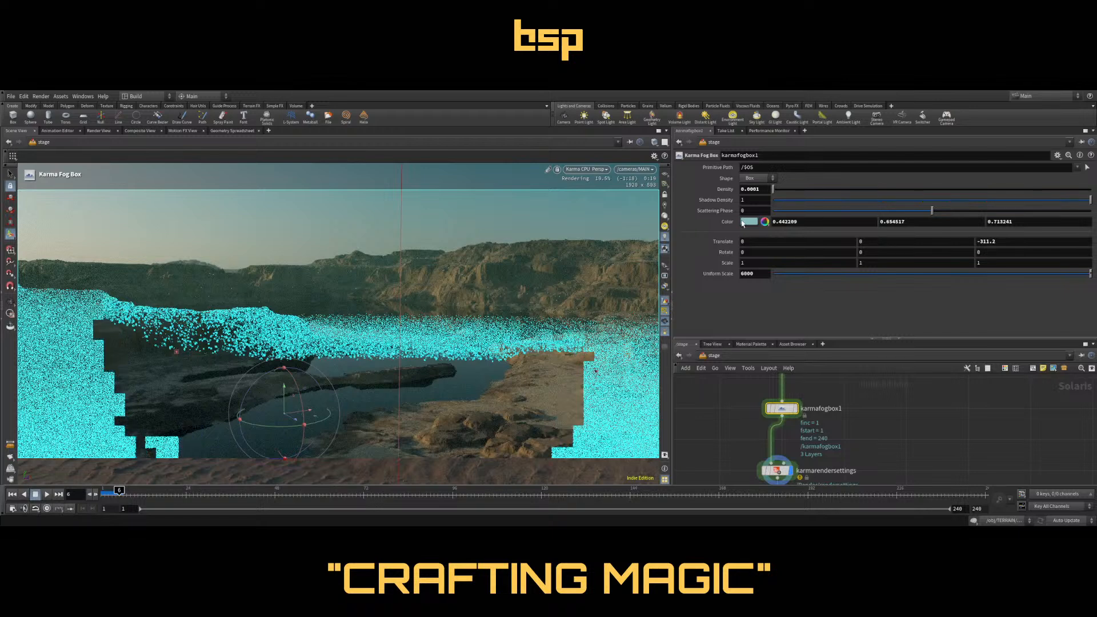
left_click_drag(748, 201, 730, 203)
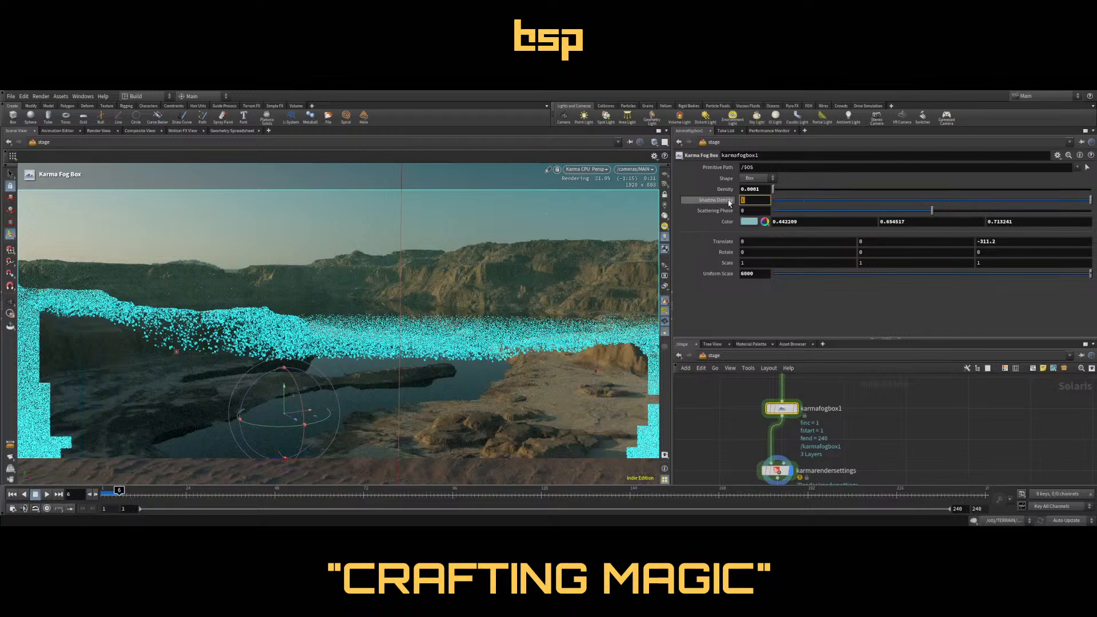
type("0")
key("Return")
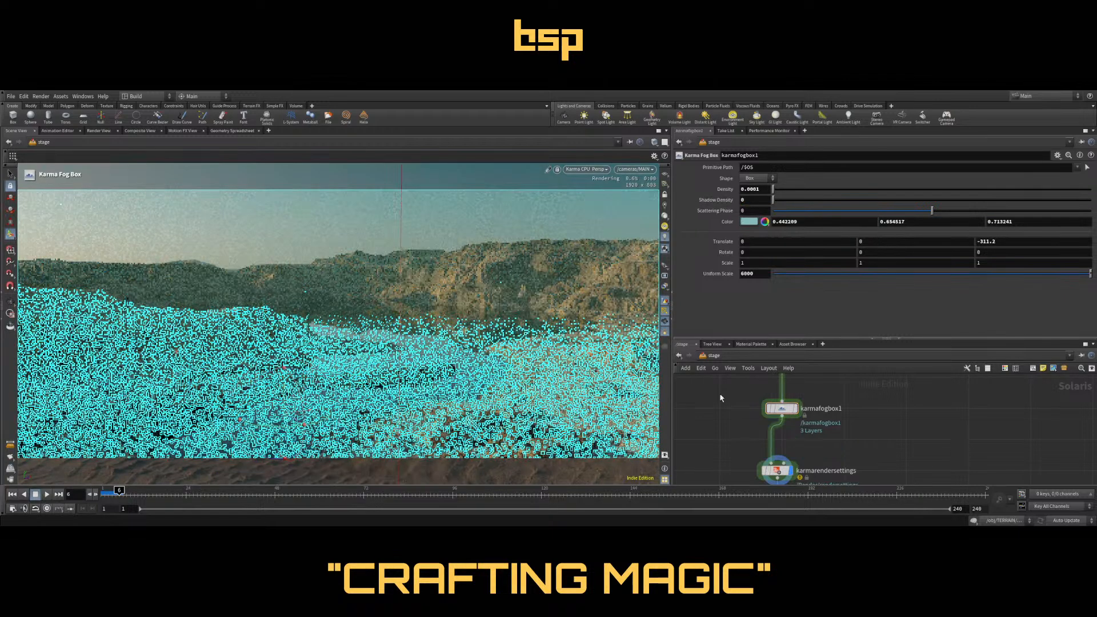
left_click(775, 472)
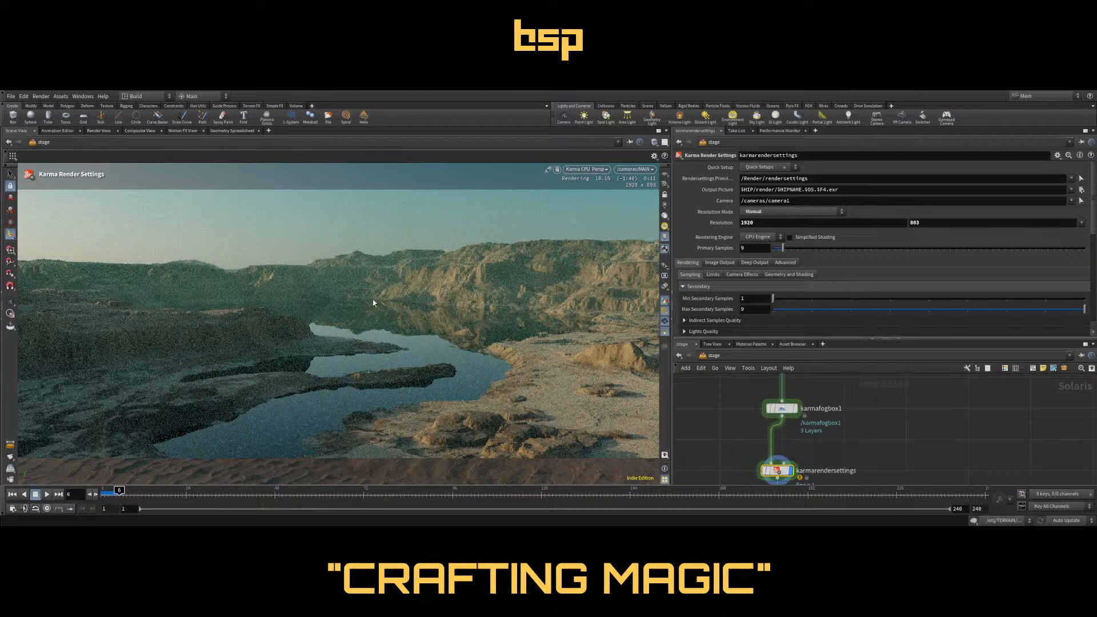
Try a Shadow Density of 2 on karmafogbox1 and compare the render
left_click(781, 408)
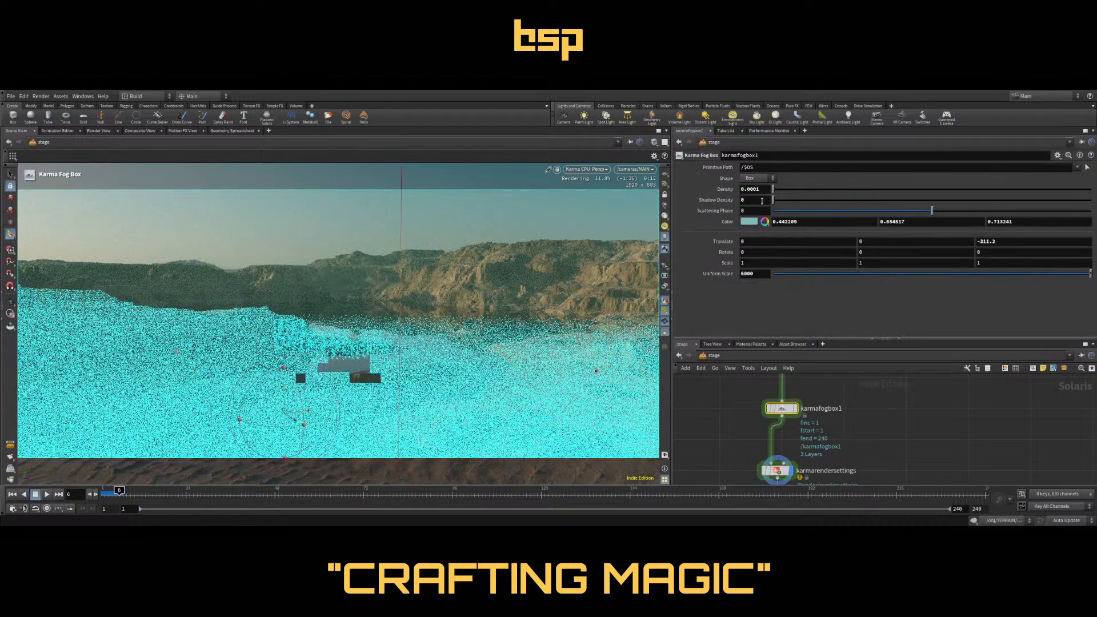
type("2")
key("Return")
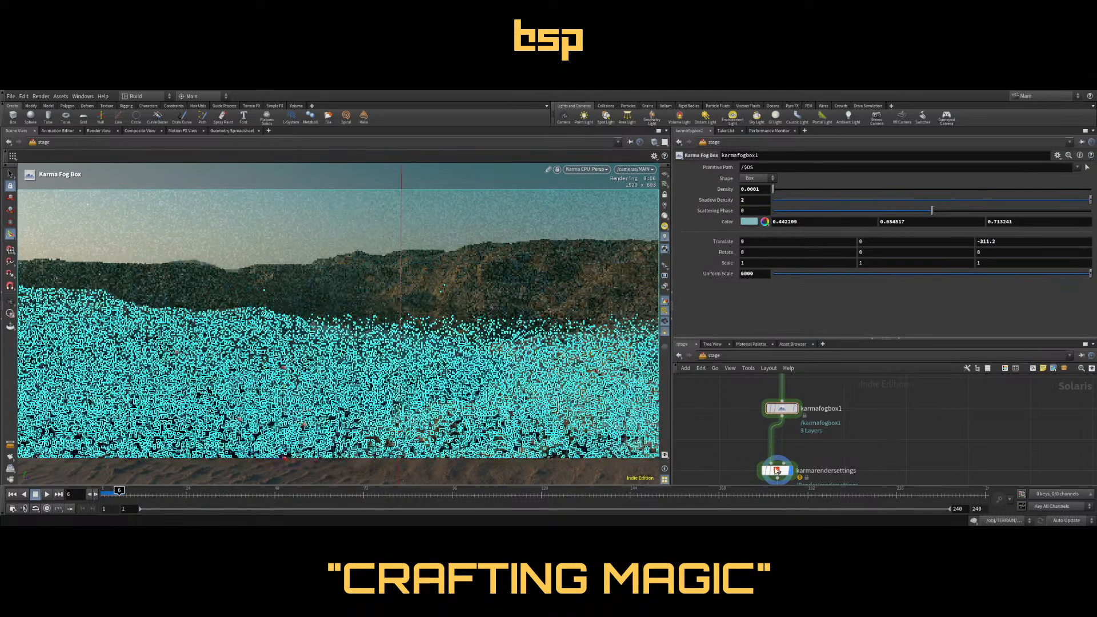
left_click(776, 470)
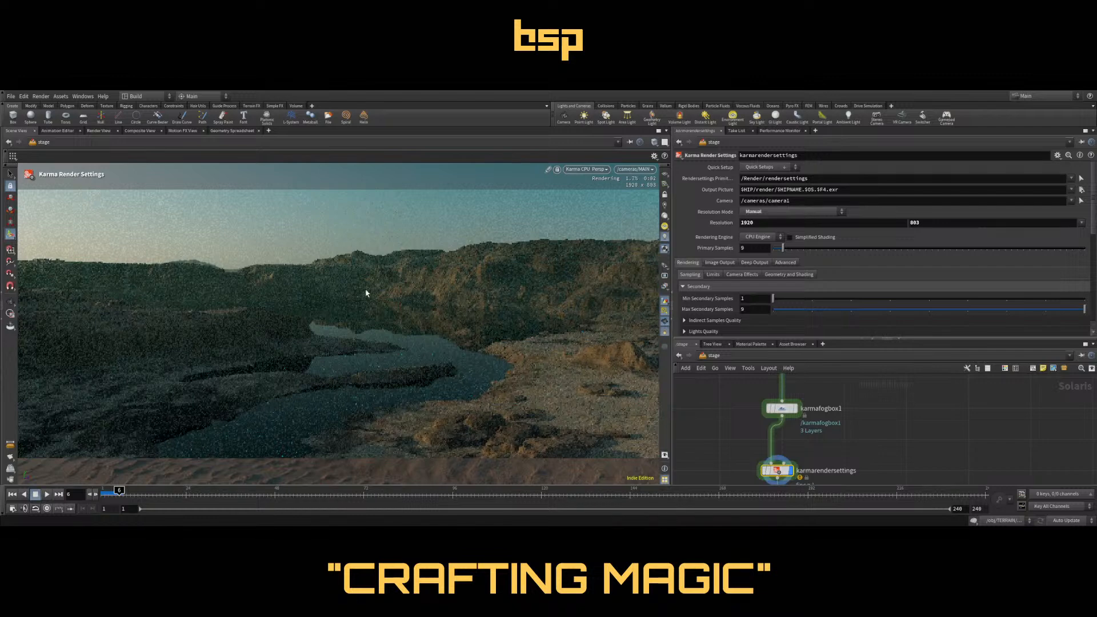
Set karmafogbox1's Shadow Density to 0.5 and review the render without the fog box selected
left_click(782, 408)
left_click_drag(745, 200, 728, 202)
type("0.5")
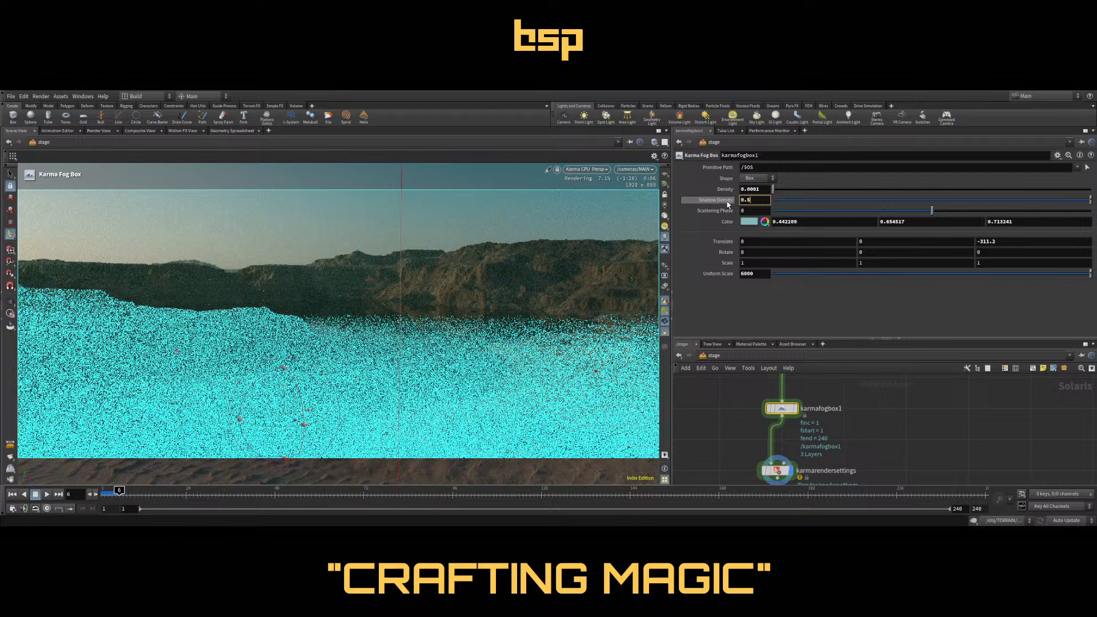
key("Return")
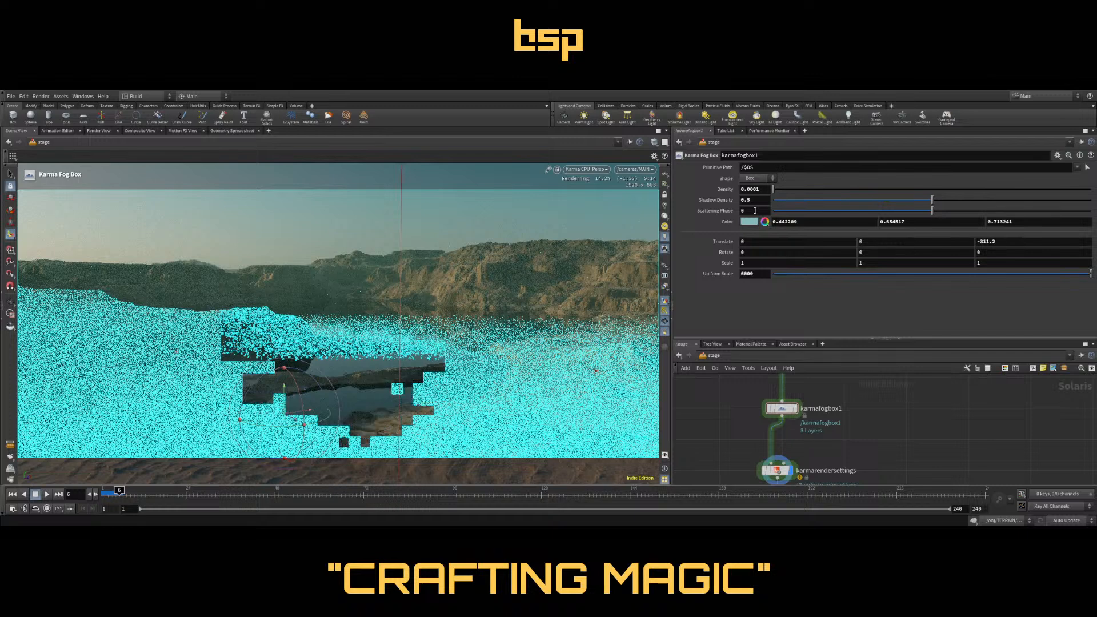
left_click(779, 472)
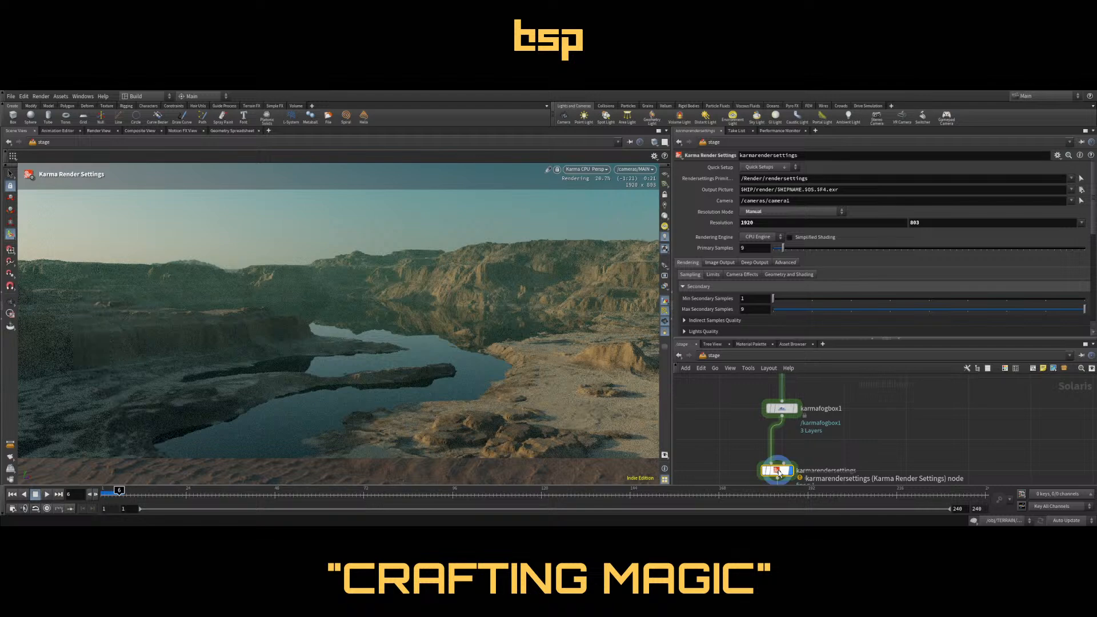
Try a fog box colour of 0.28387, 0.498555, 0.713241 and preview it in the Karma render without the fog guides
left_click(781, 408)
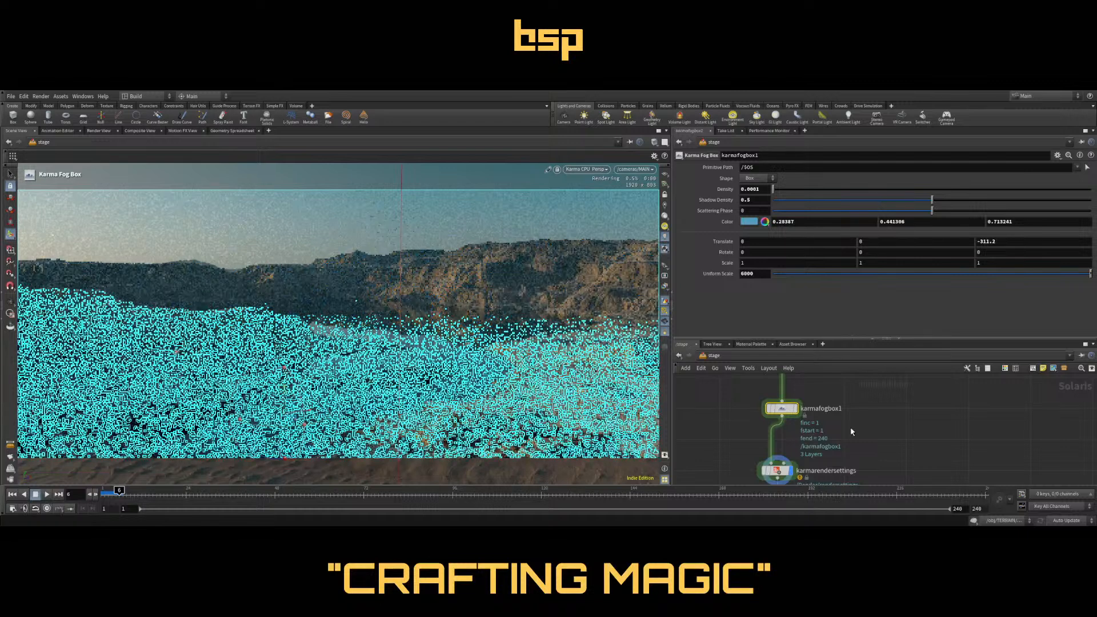
left_click(778, 471)
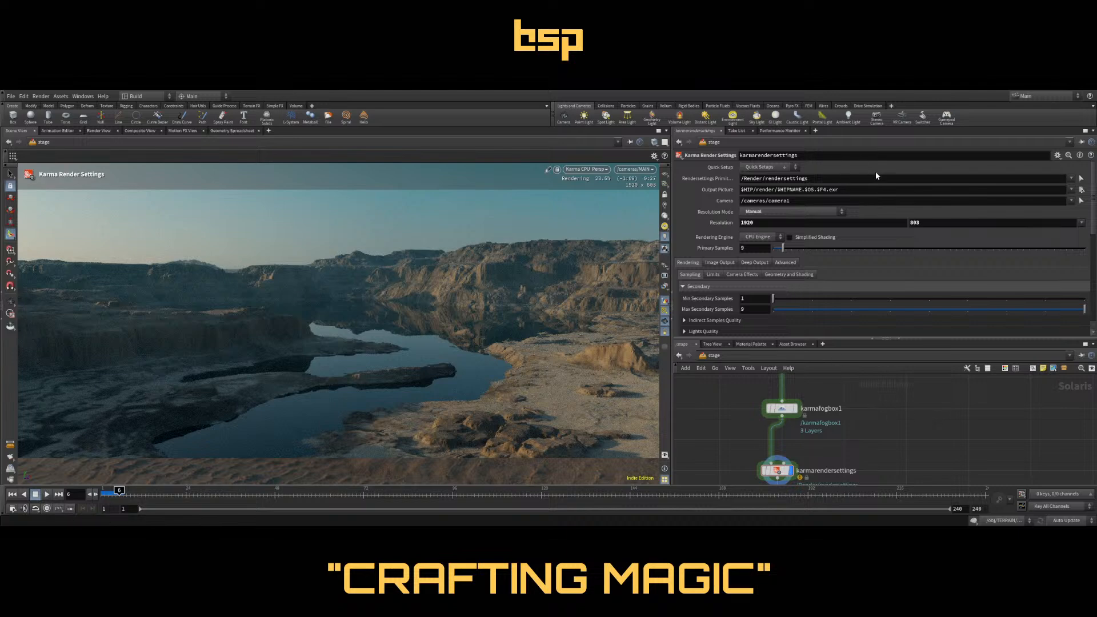
left_click(782, 409)
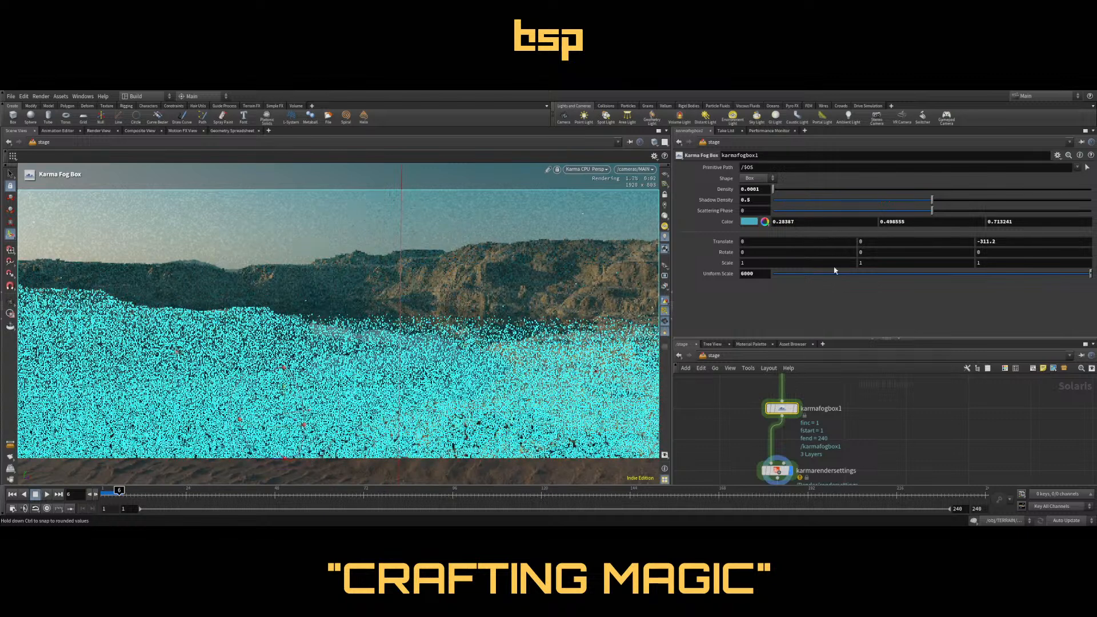
left_click(776, 471)
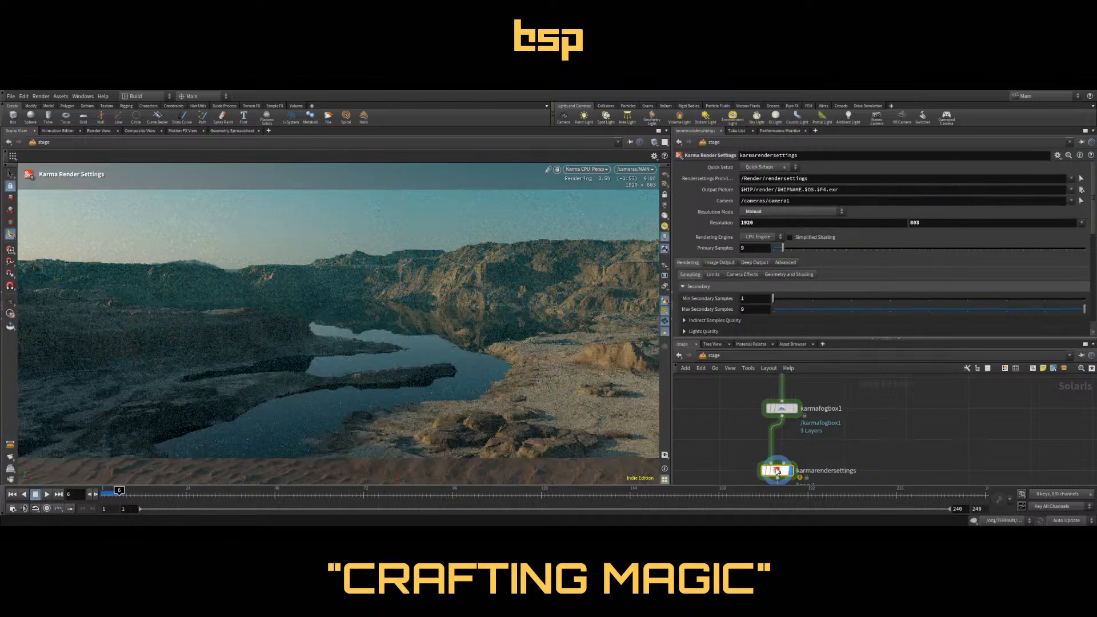
mouse_move(772, 472)
Set the Karma fog box colour to 0.359473, 0.583528, 0.713241 and check the render with the render settings node selected
left_click(782, 408)
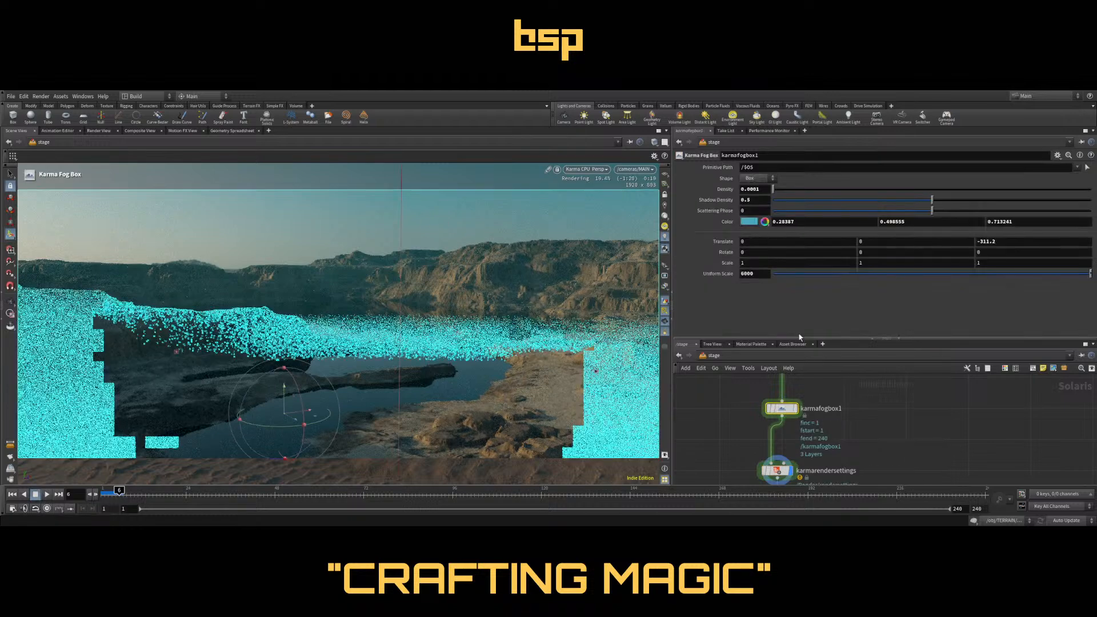
middle_click(748, 222, "ctrl")
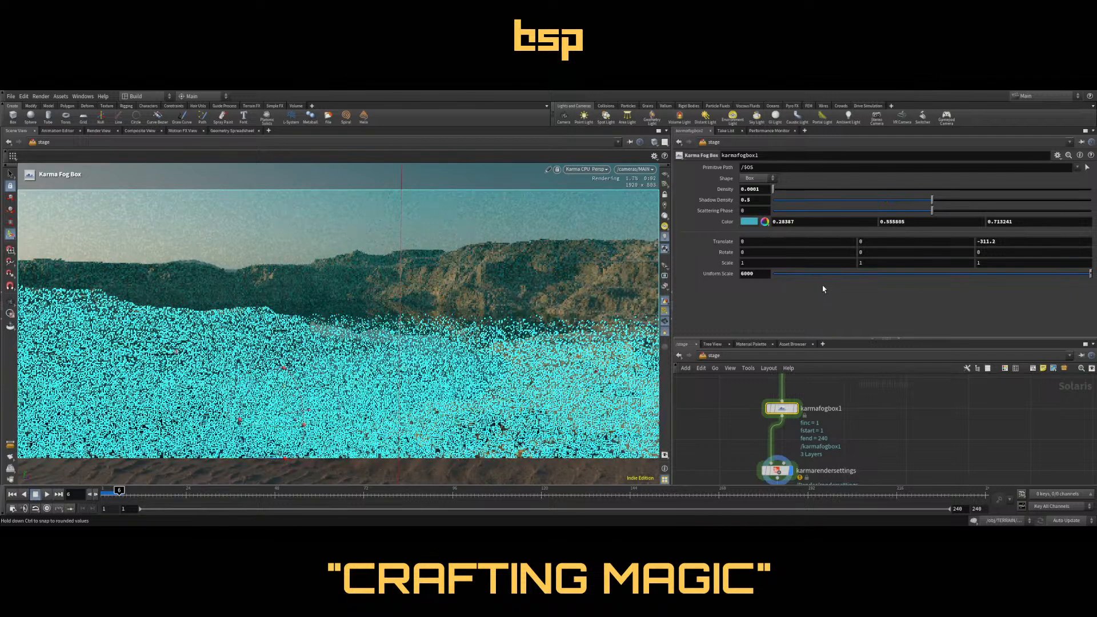
left_click_drag(817, 298, 814, 297)
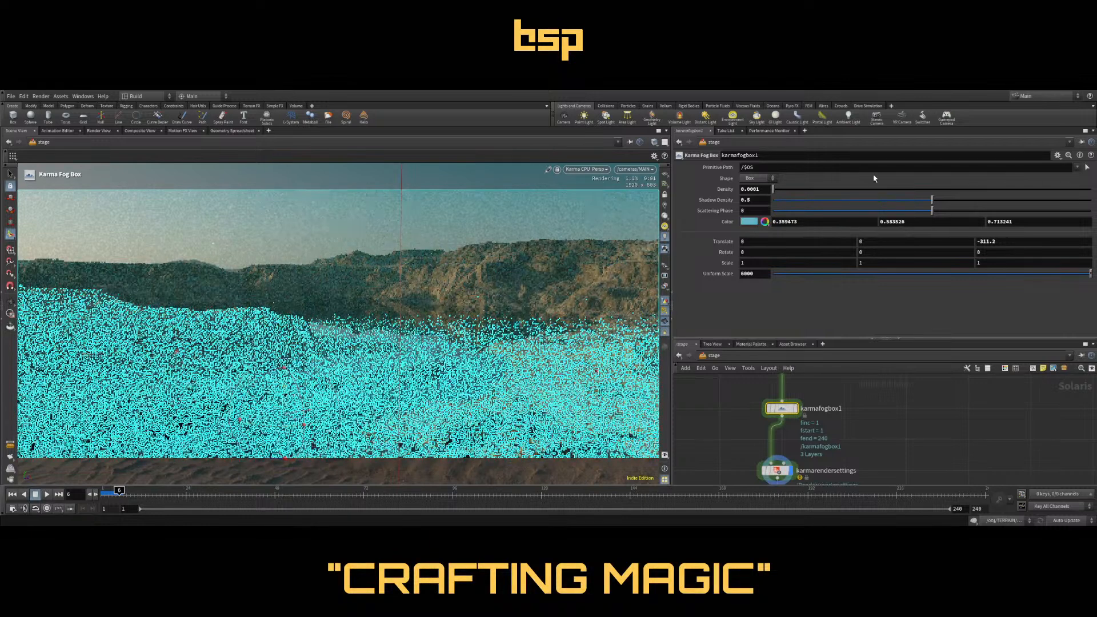
scroll(907, 434, "down", 3)
middle_click_drag(916, 444, 904, 401)
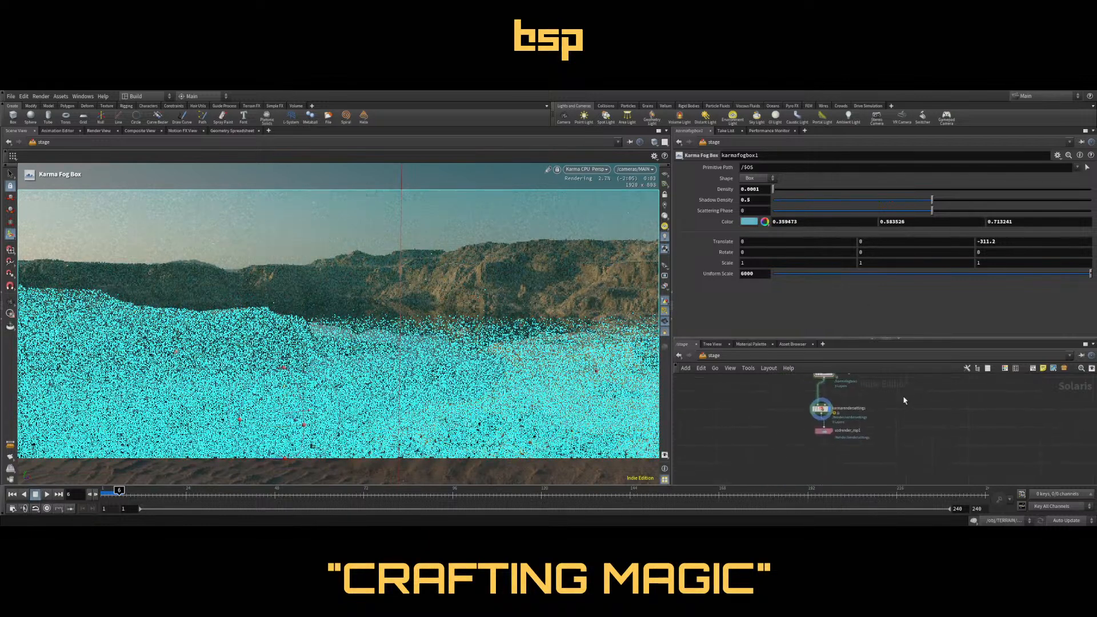
left_click(821, 408)
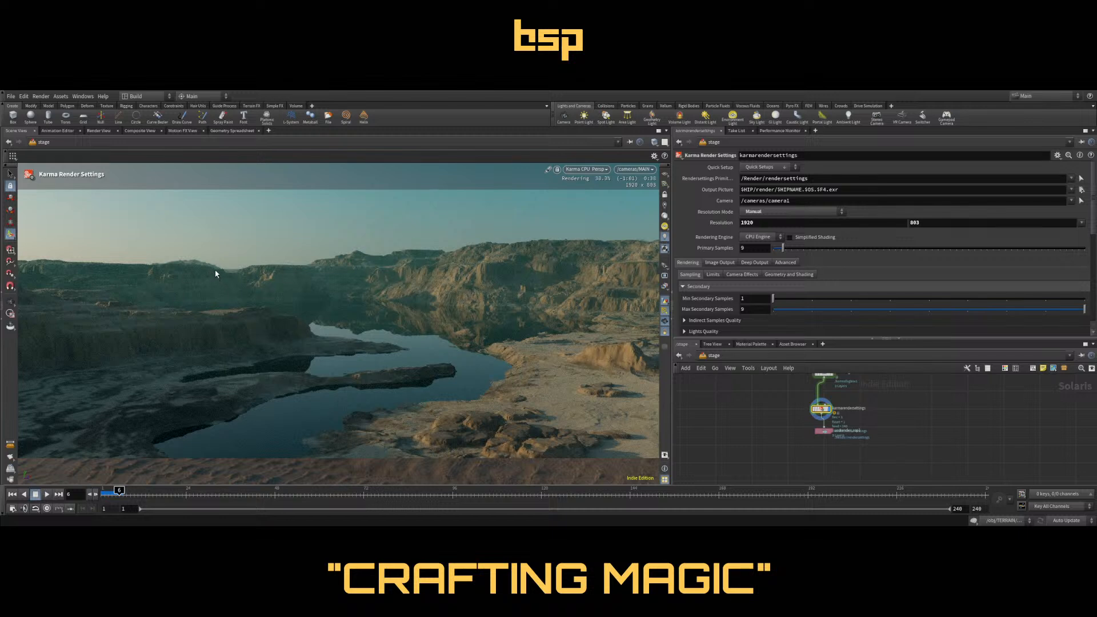
Lower the green component of the fog box colour to 0.544022 and preview the render without the fog guides
middle_click_drag(875, 390, 873, 426)
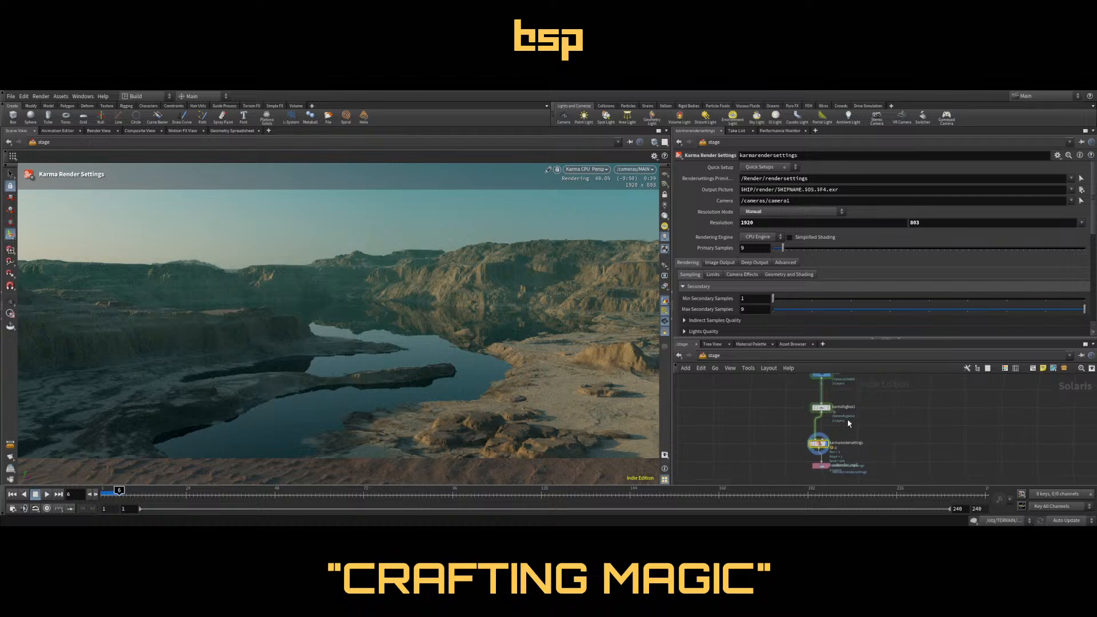
left_click(820, 405)
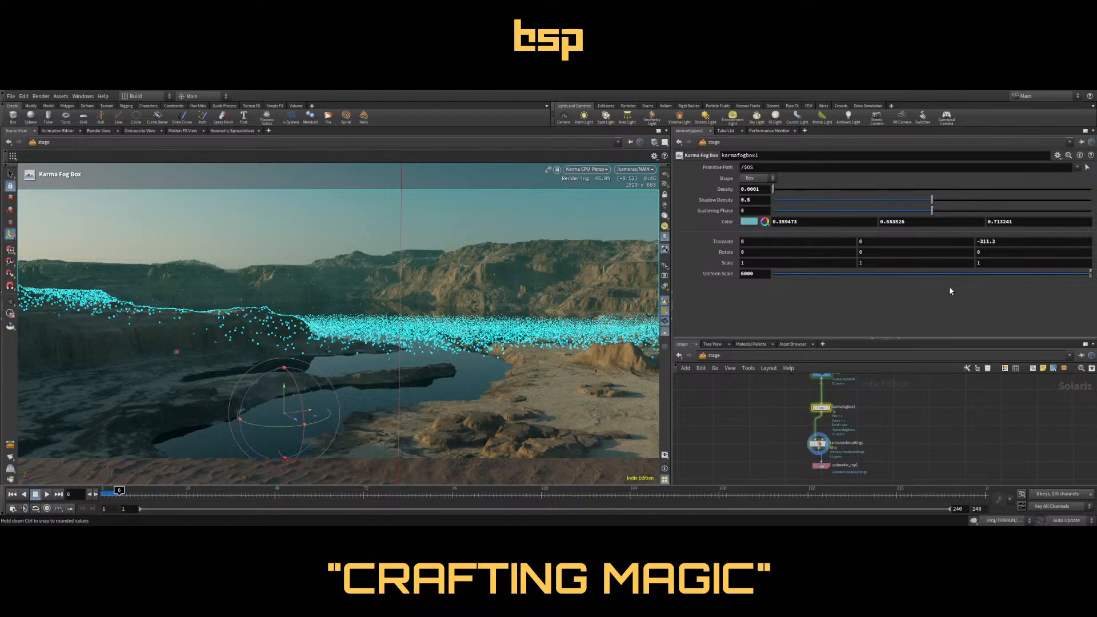
key("ctrl+z")
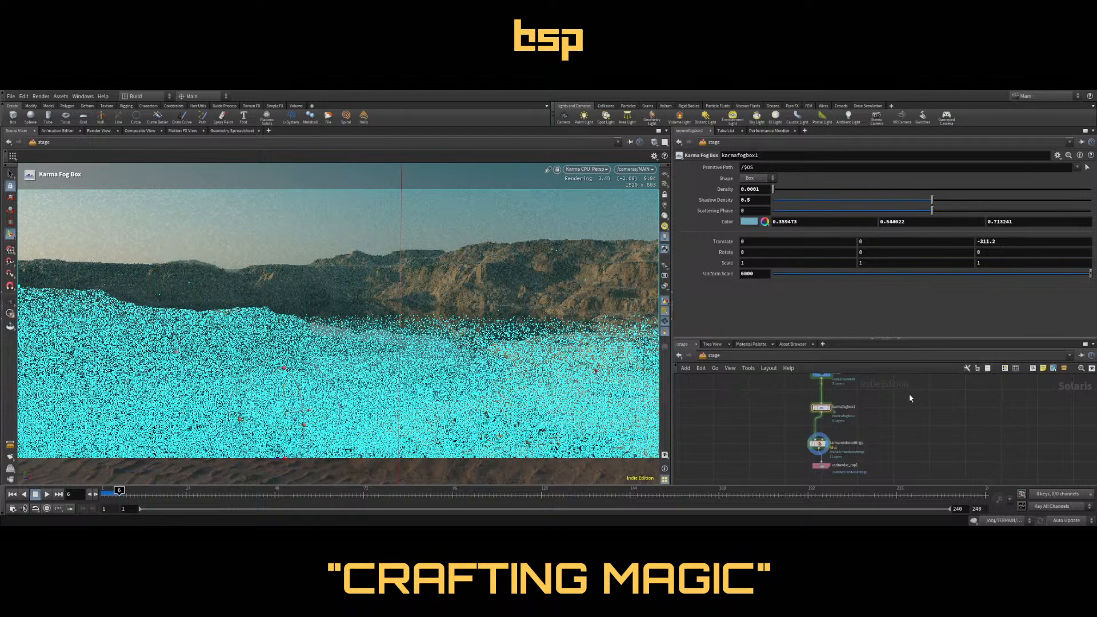
left_click(819, 444)
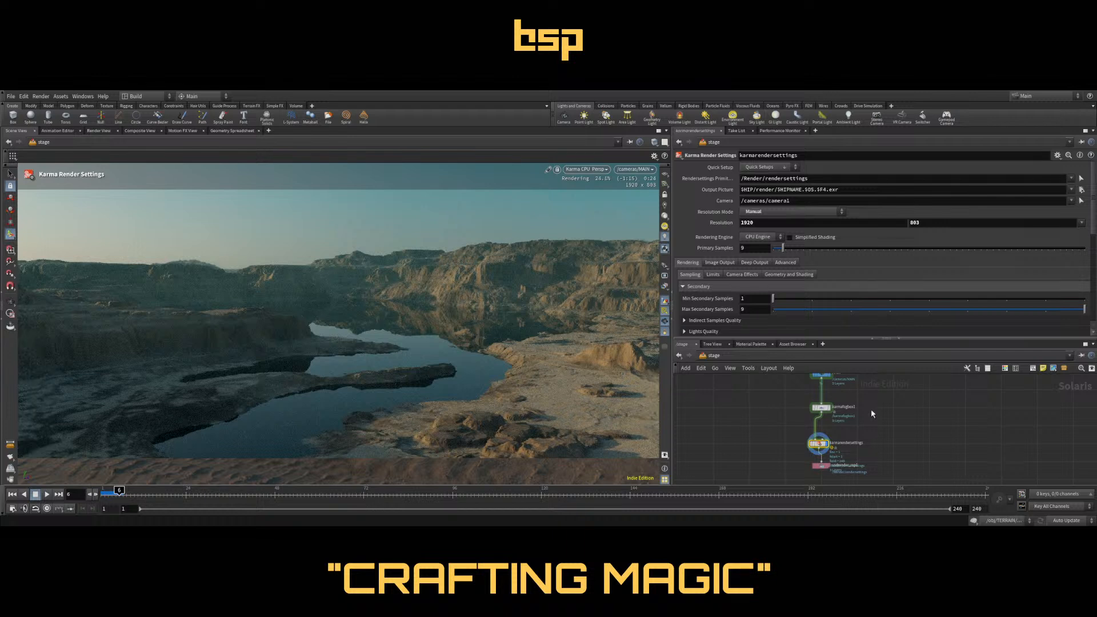
Lock the MAIN camera to the viewport and start reframing the shot of the lake and cliffs
middle_click_drag(904, 423, 907, 442)
left_click(826, 395)
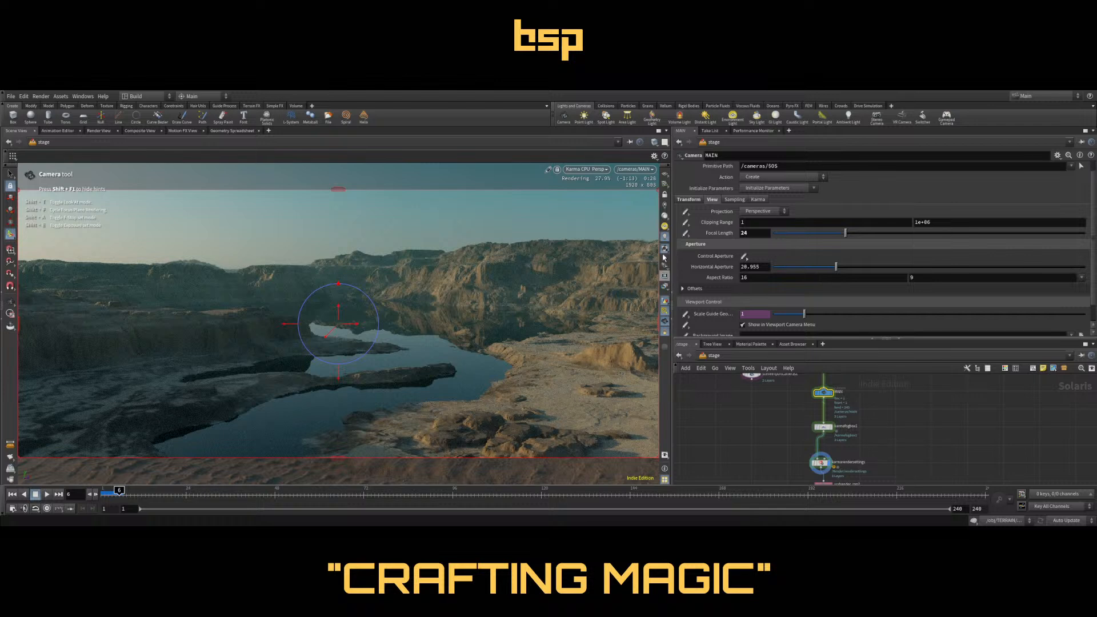
left_click(665, 195)
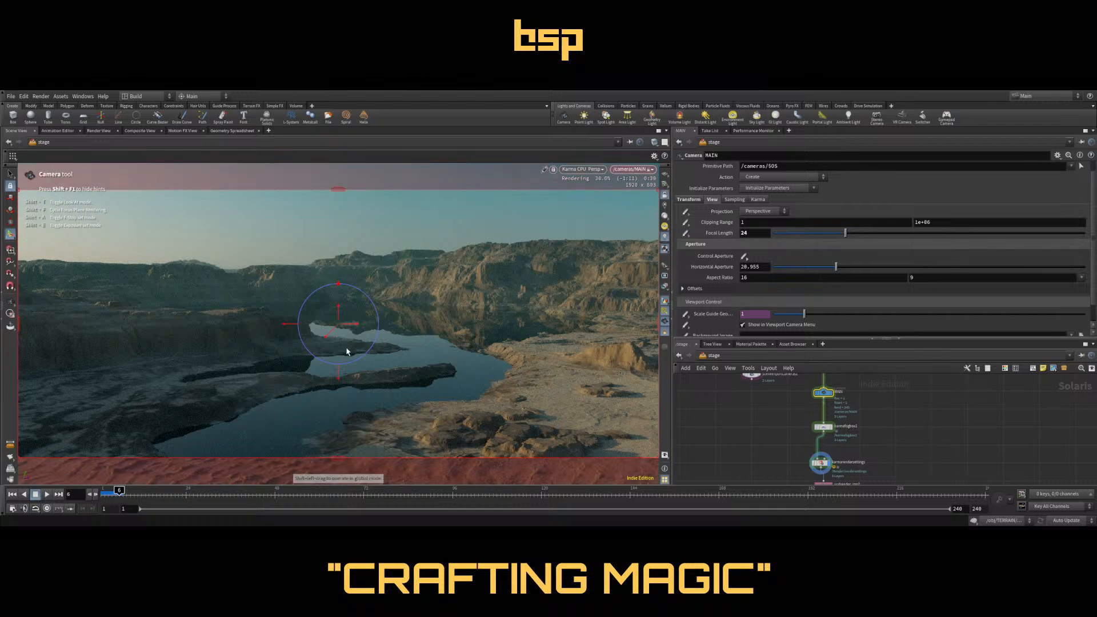
key("Escape")
mouse_move(355, 353)
left_mouse_down()
mouse_move(362, 366)
mouse_move(366, 356)
left_mouse_up()
middle_click_drag(366, 356, 372, 323)
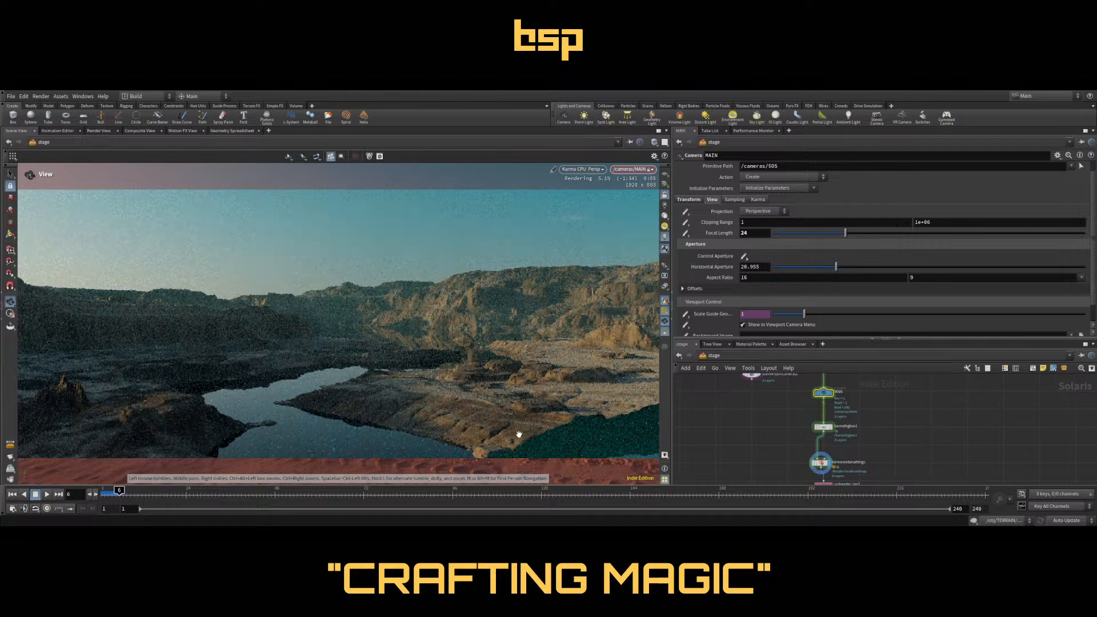
Move the locked MAIN camera to a low view across the water, with the cliffs in the background
scroll(388, 360, "up", 2)
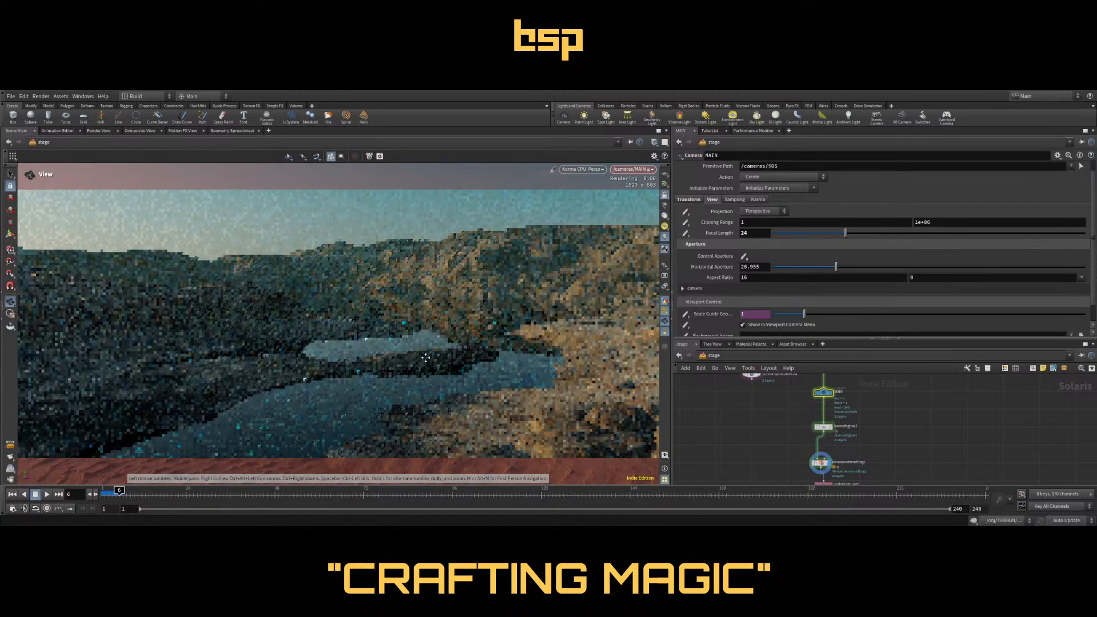
middle_click_drag(426, 357, 426, 344)
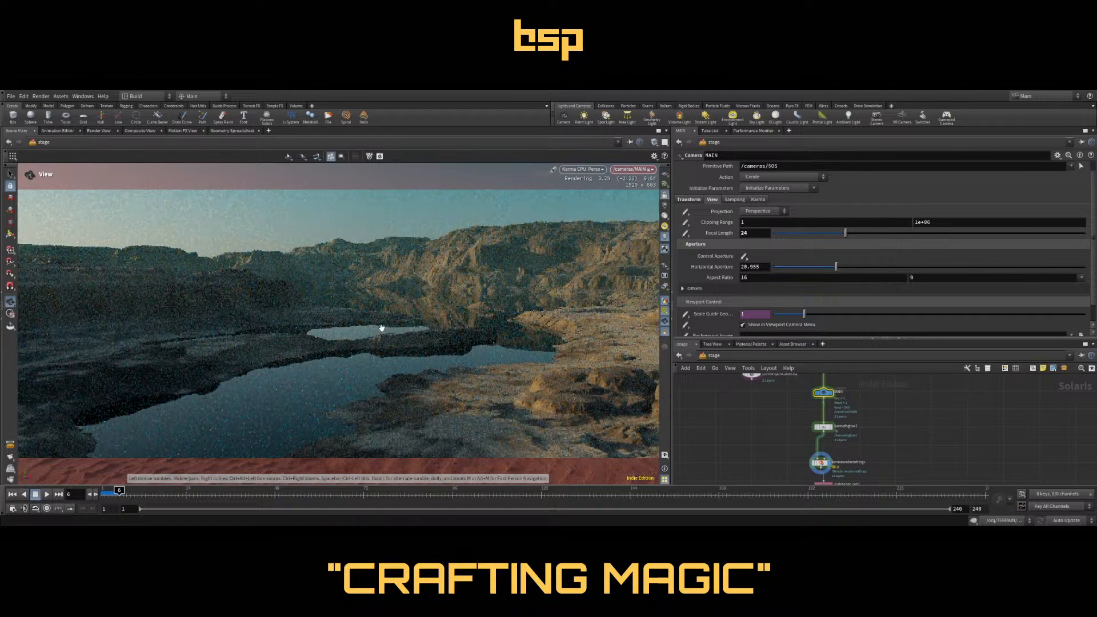
left_click_drag(382, 327, 442, 313)
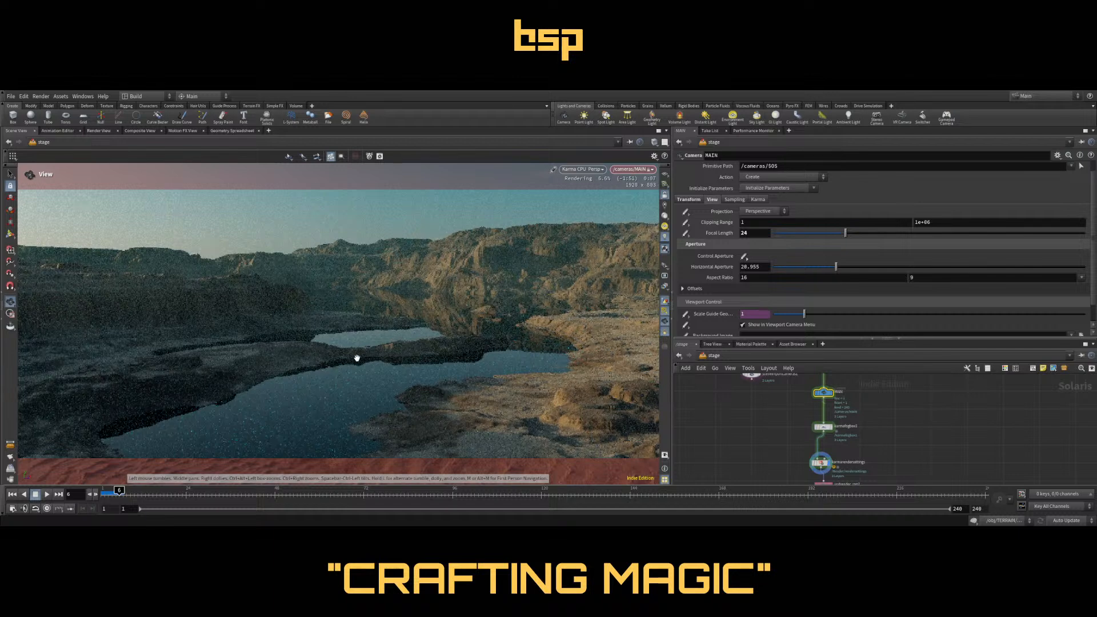
left_click_drag(357, 358, 390, 348)
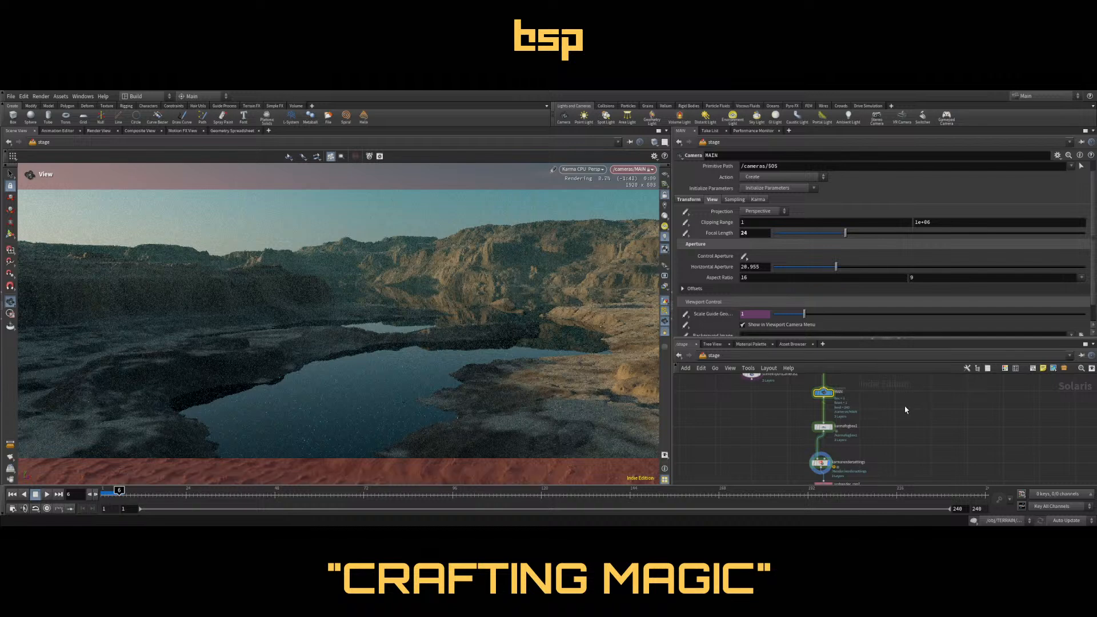
Select the fog box, raise the locked camera to look down over the winding lake, and unlock it from the view
left_click(826, 431)
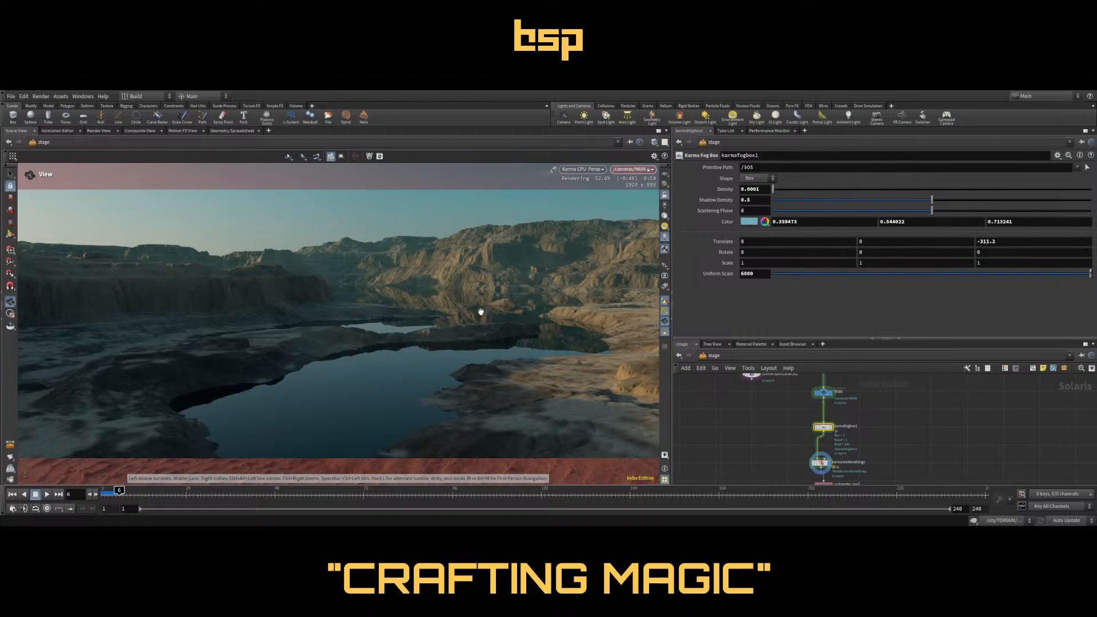
left_click_drag(479, 313, 395, 313)
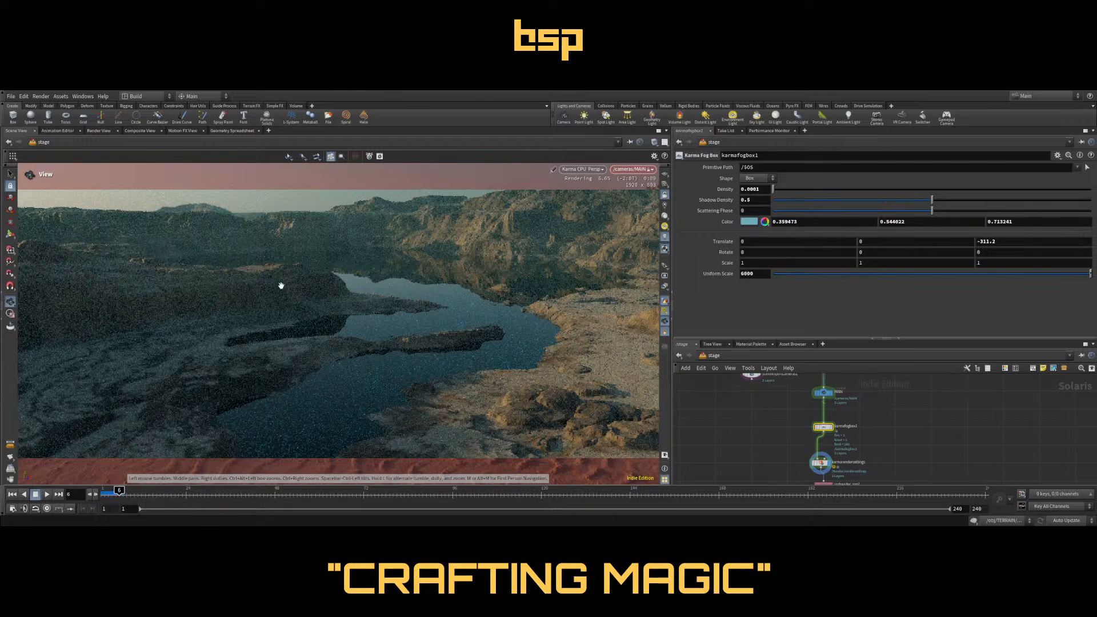
scroll(428, 300, "up", 2)
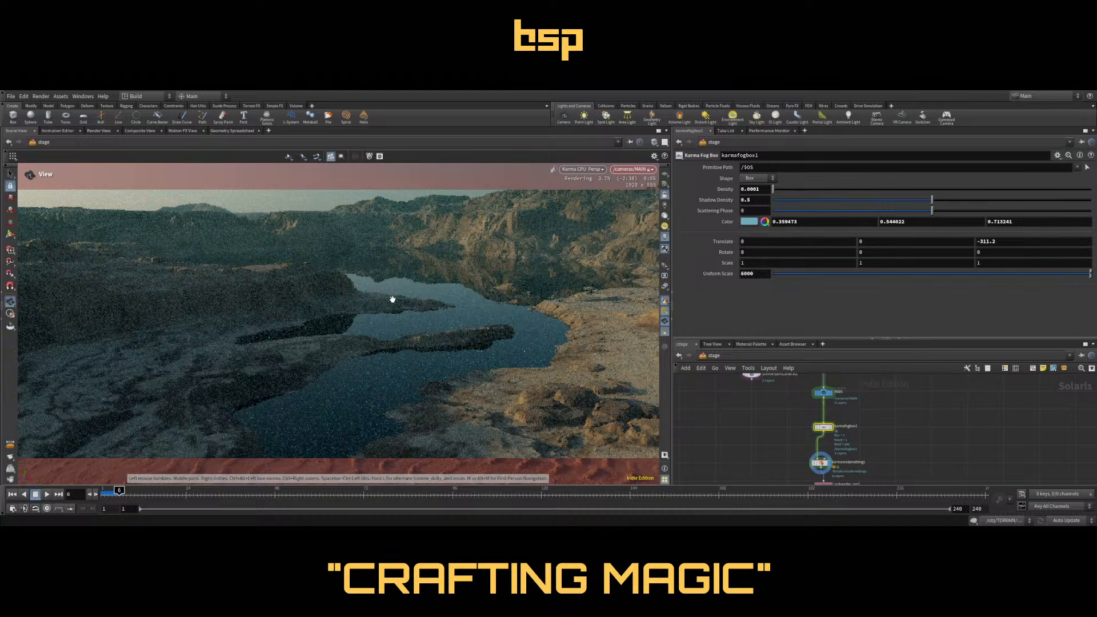
left_click_drag(405, 289, 543, 206)
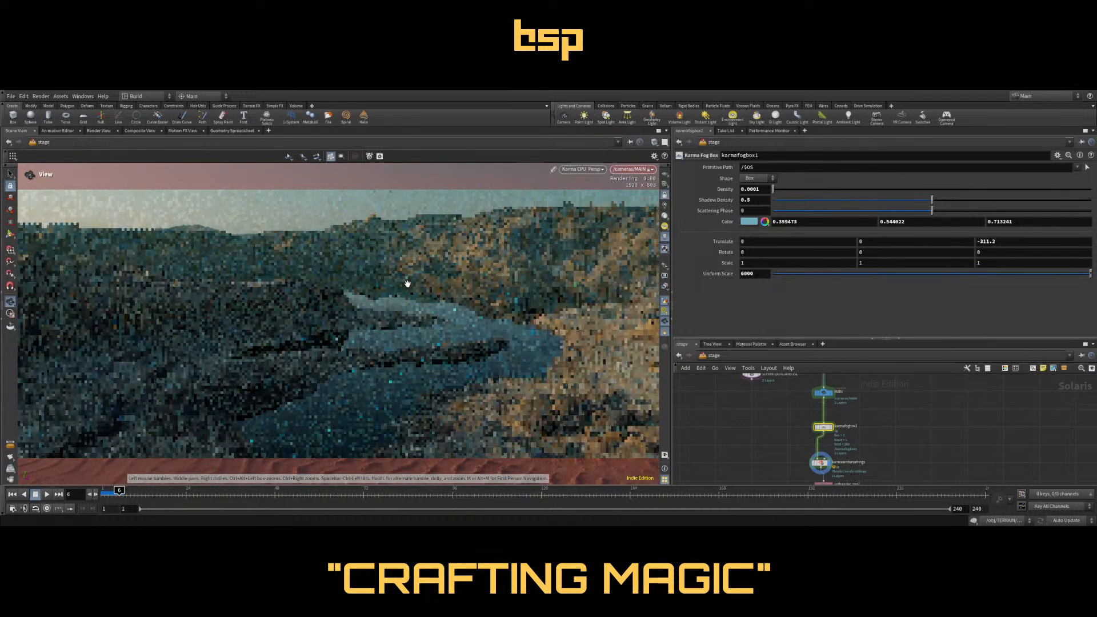
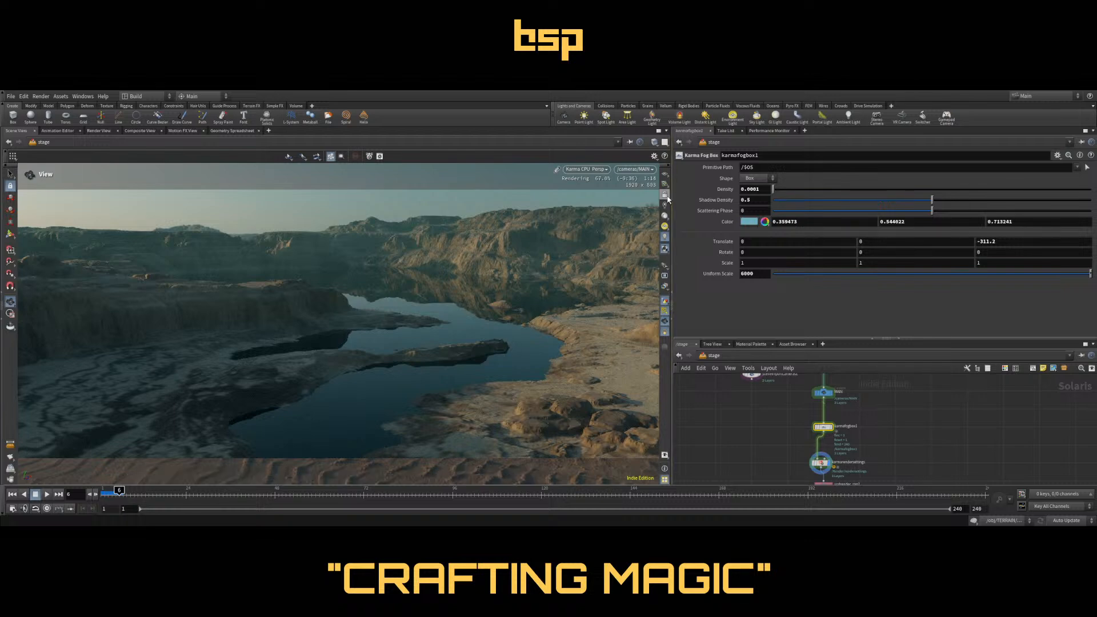
Enlarge the network editor pane and bring the lower part of the Solaris node chain into view
left_click_drag(431, 314, 394, 311)
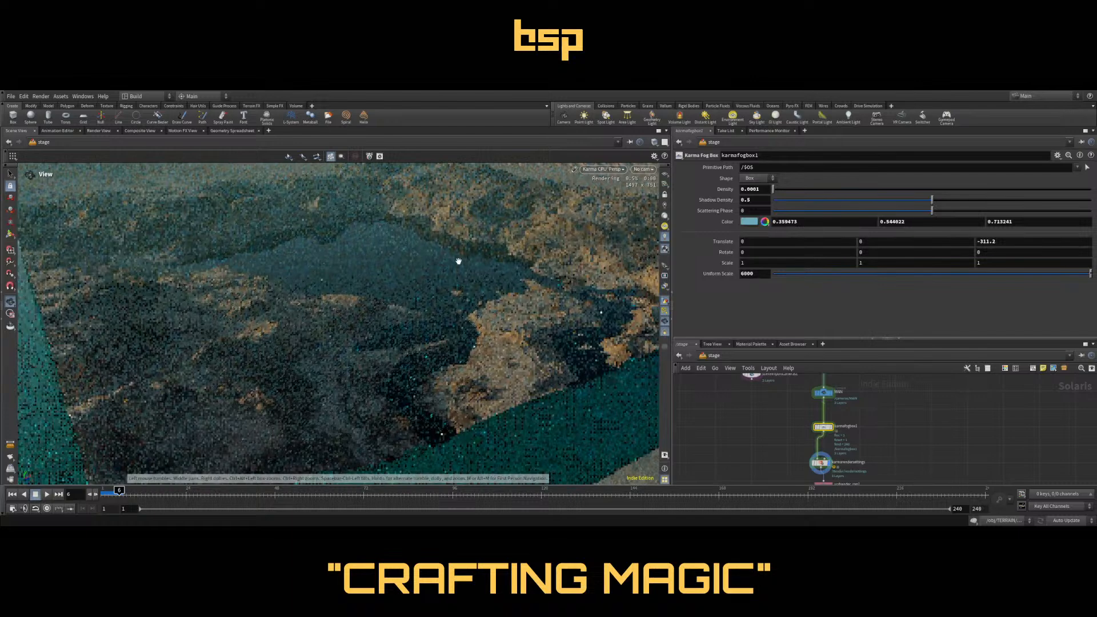
middle_click_drag(458, 260, 447, 281)
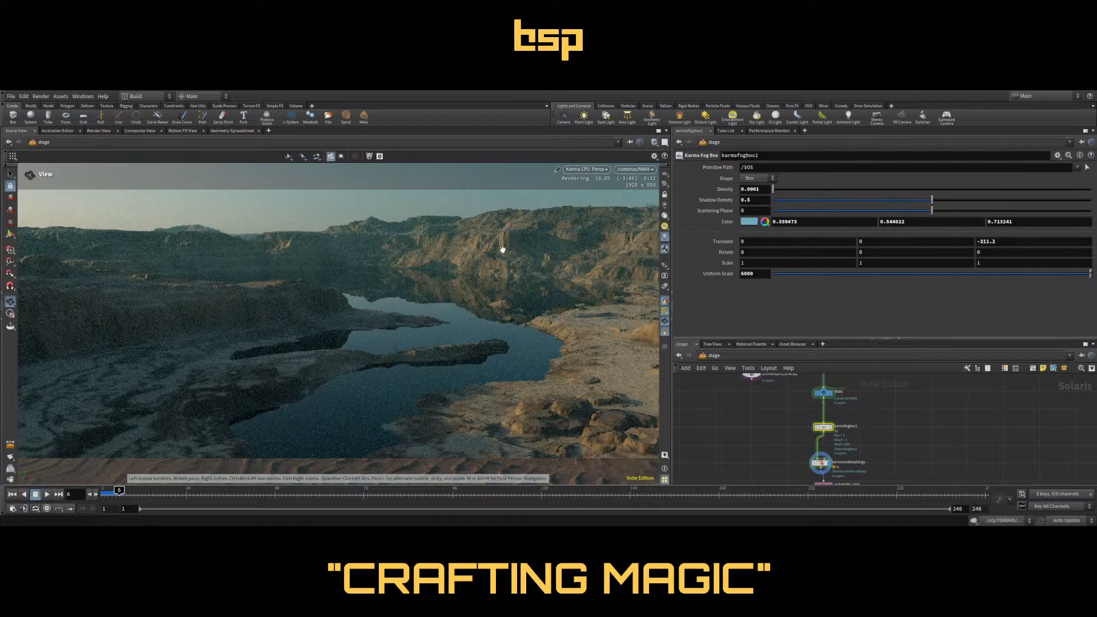
left_click_drag(889, 341, 889, 285)
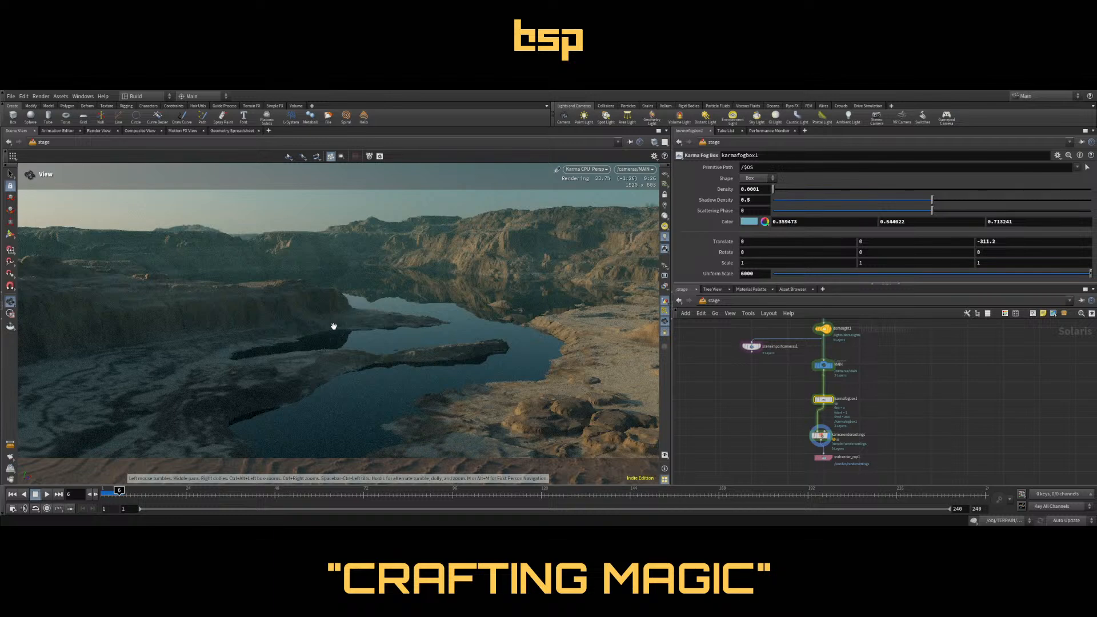
left_click_drag(917, 284, 916, 254)
middle_click_drag(894, 406, 852, 412)
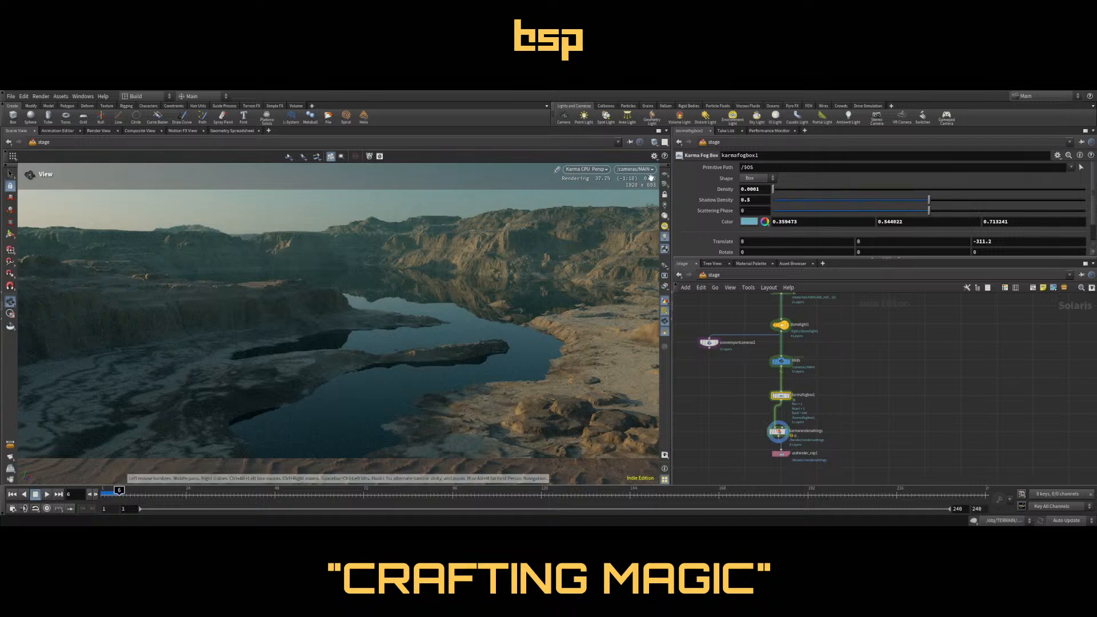
Switch the viewport from Karma CPU rendering to the fast shaded display and deselect the fog box node
left_click(582, 173)
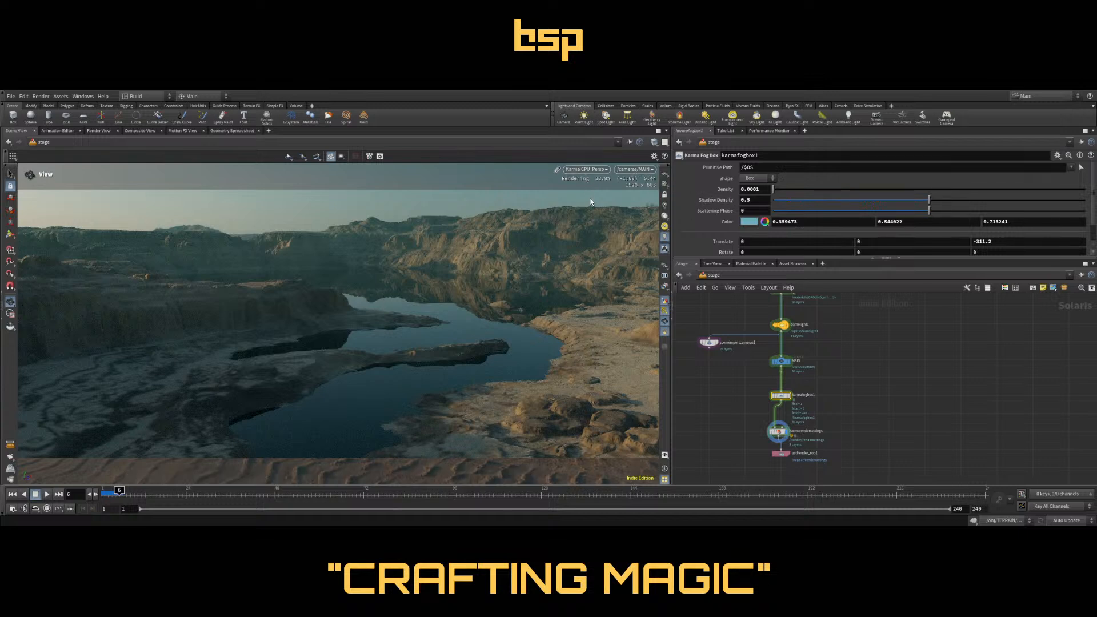
left_click(533, 214)
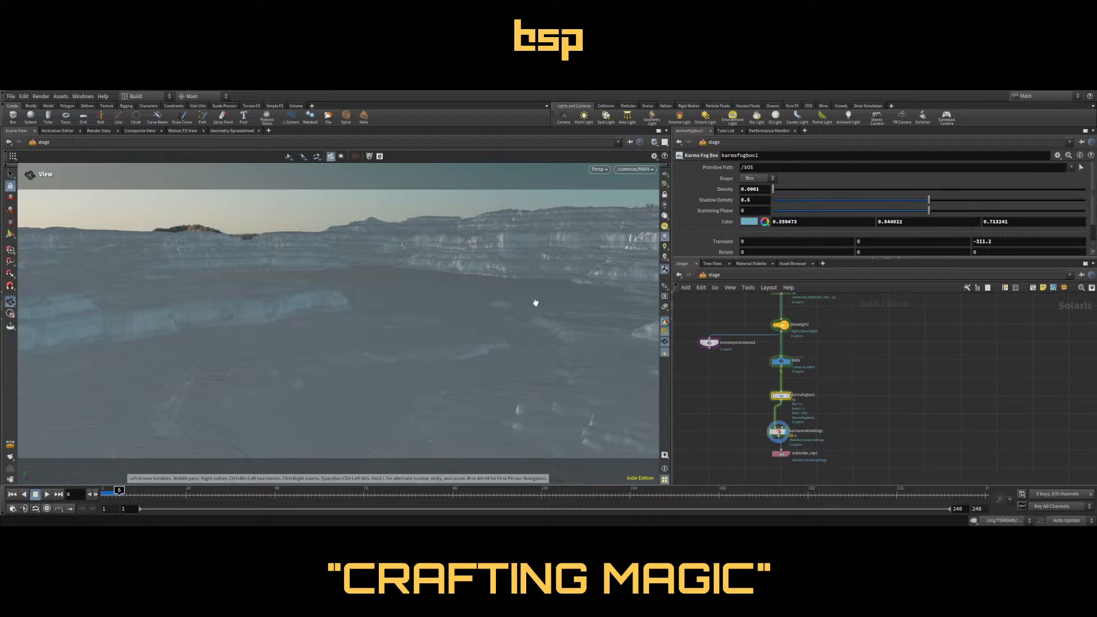
left_click(879, 330)
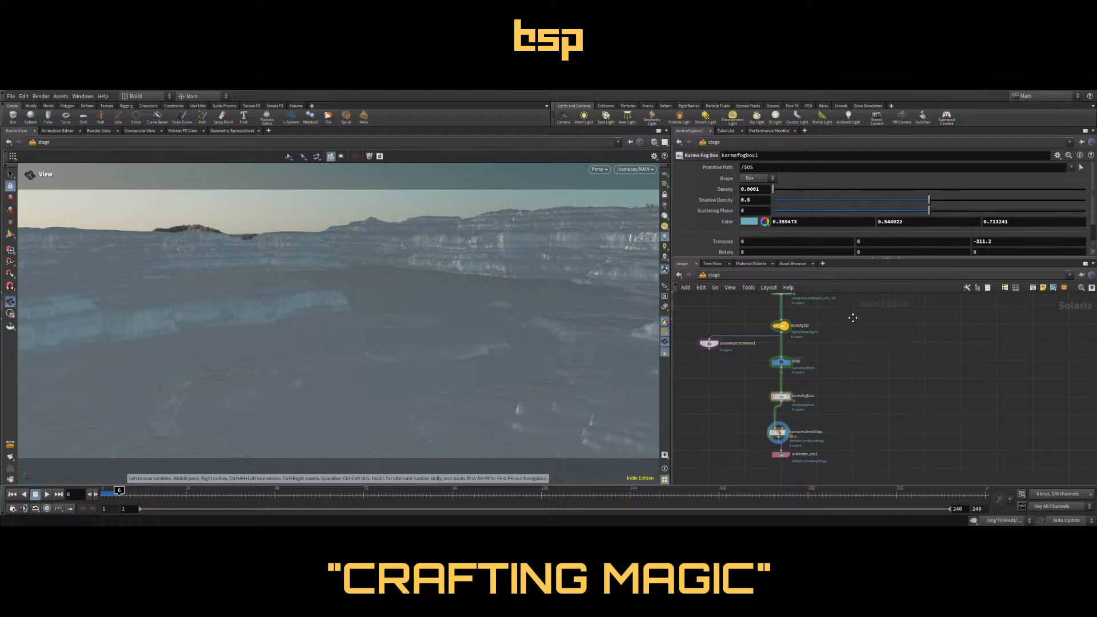
mouse_move(852, 316)
middle_mouse_down()
mouse_move(848, 337)
mouse_move(855, 325)
middle_mouse_up()
Open the WATER geometry network and raise the water grid with the transform1 handle until it covers more of the lake bed
key("1")
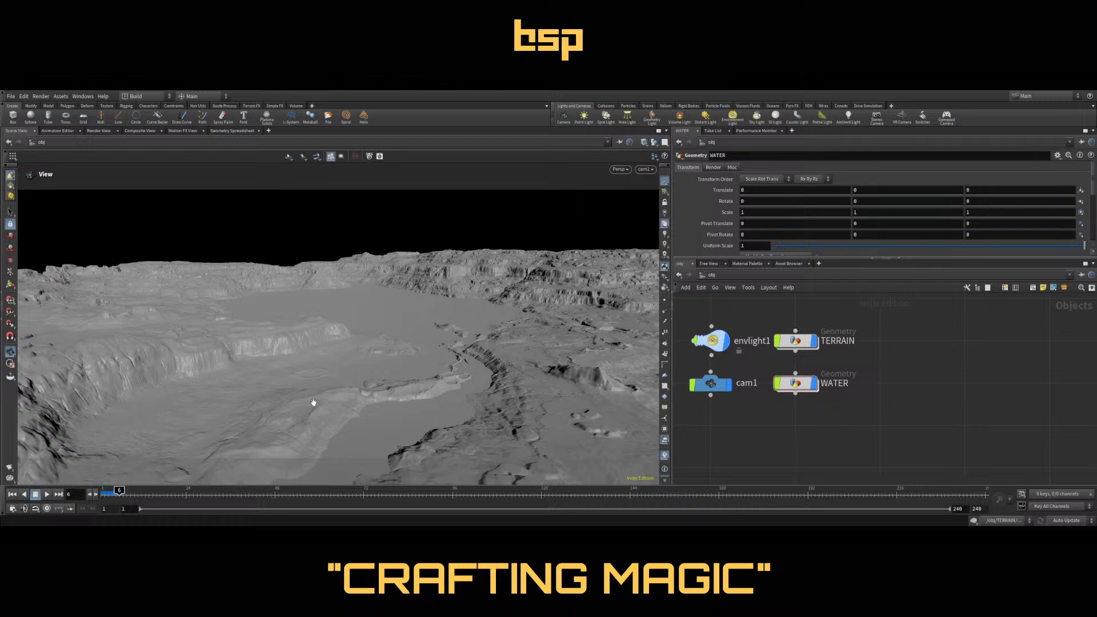
double_click(795, 383)
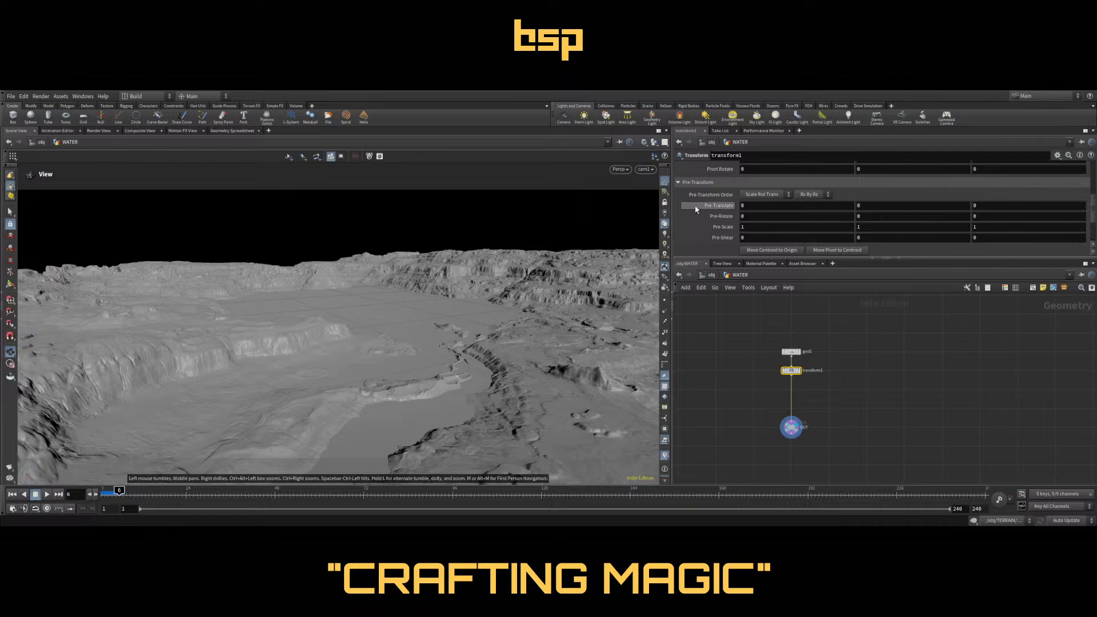
left_click(10, 284)
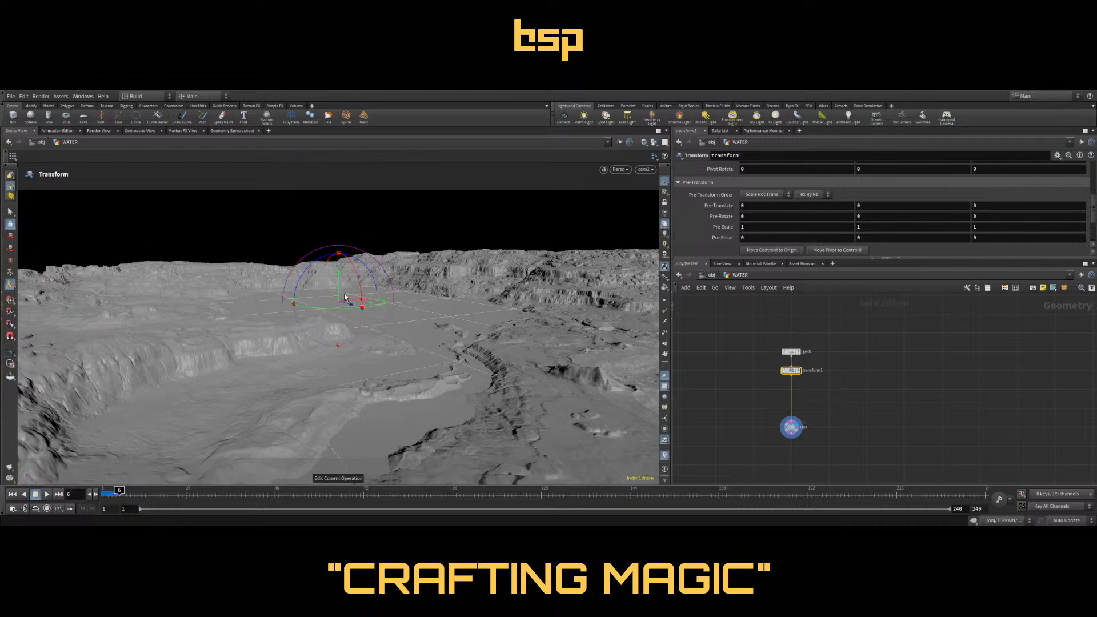
left_click_drag(339, 287, 343, 284)
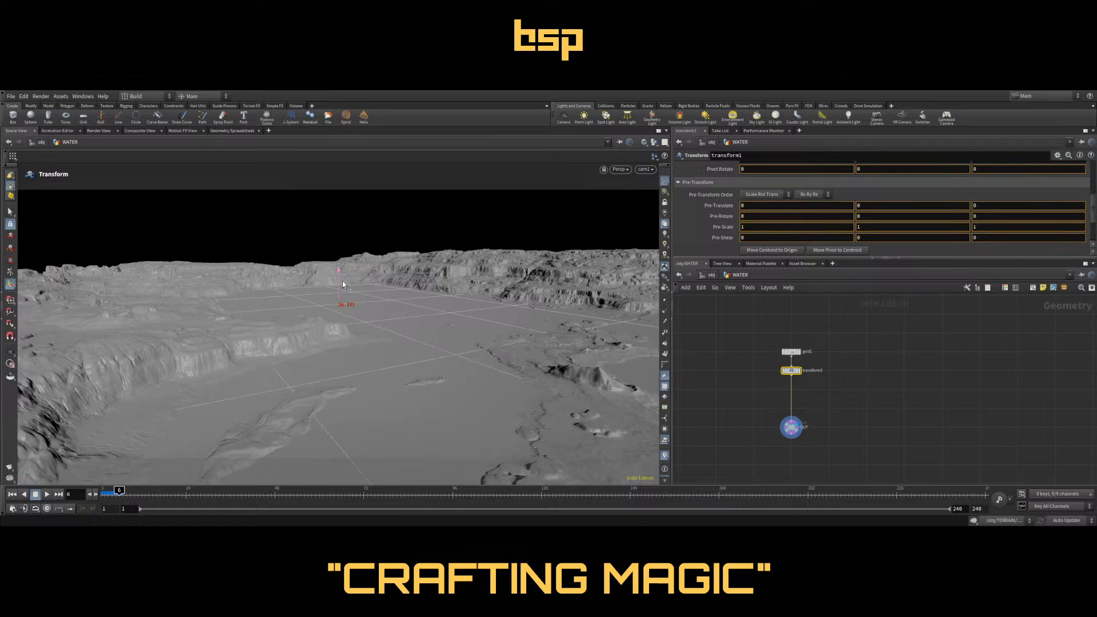
left_click_drag(343, 285, 343, 286)
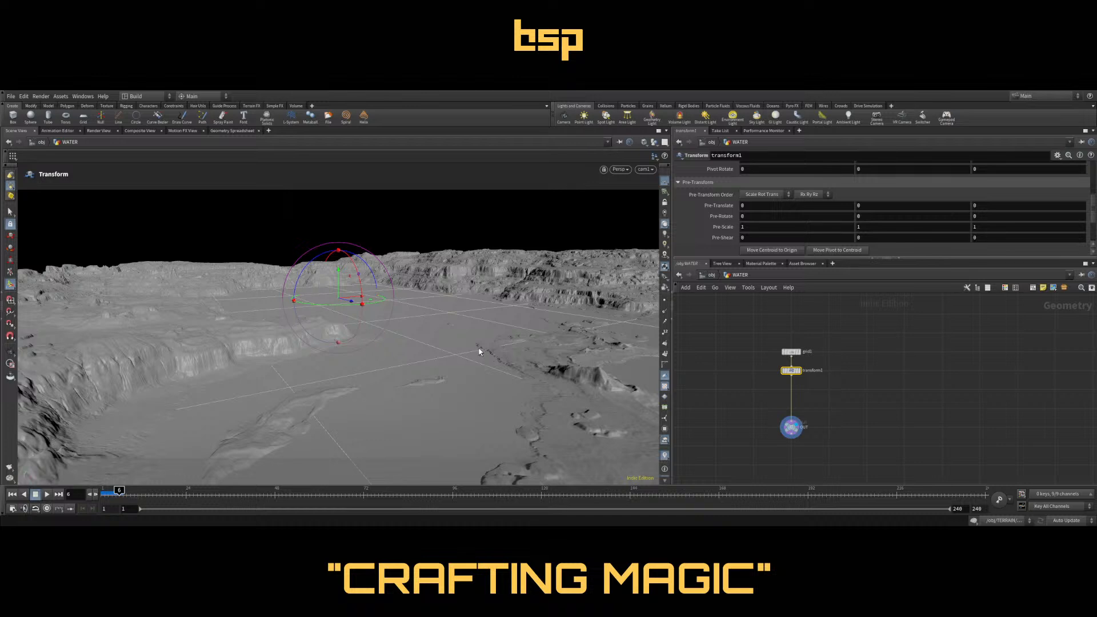
key("Escape")
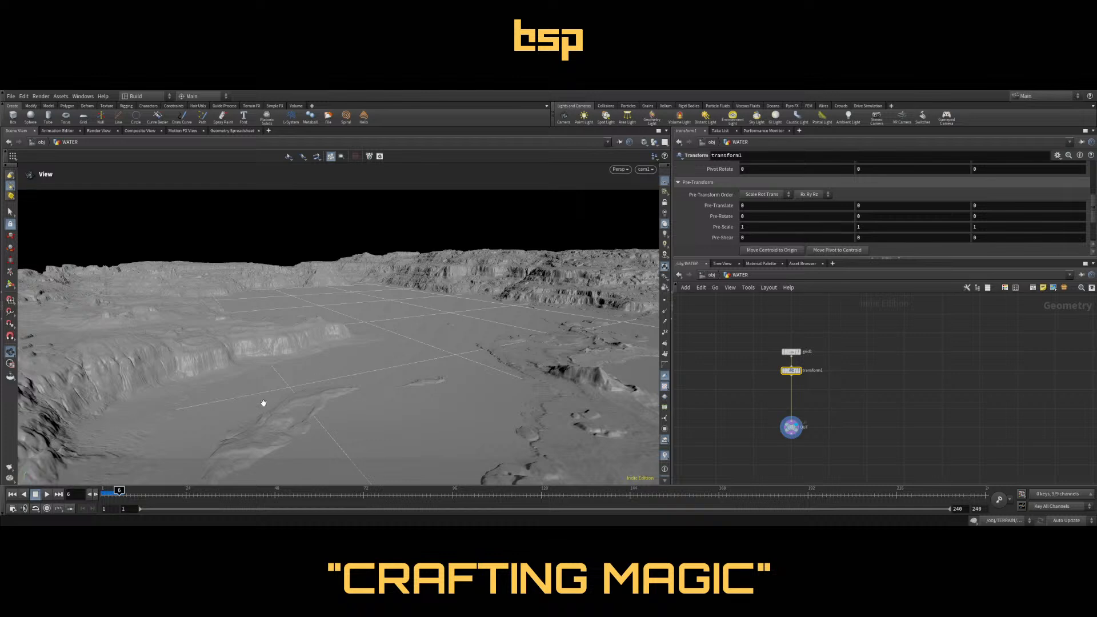
Return to the Solaris stage, align the karmarendersettings node with its chain, and render the viewport with Karma CPU
key("5")
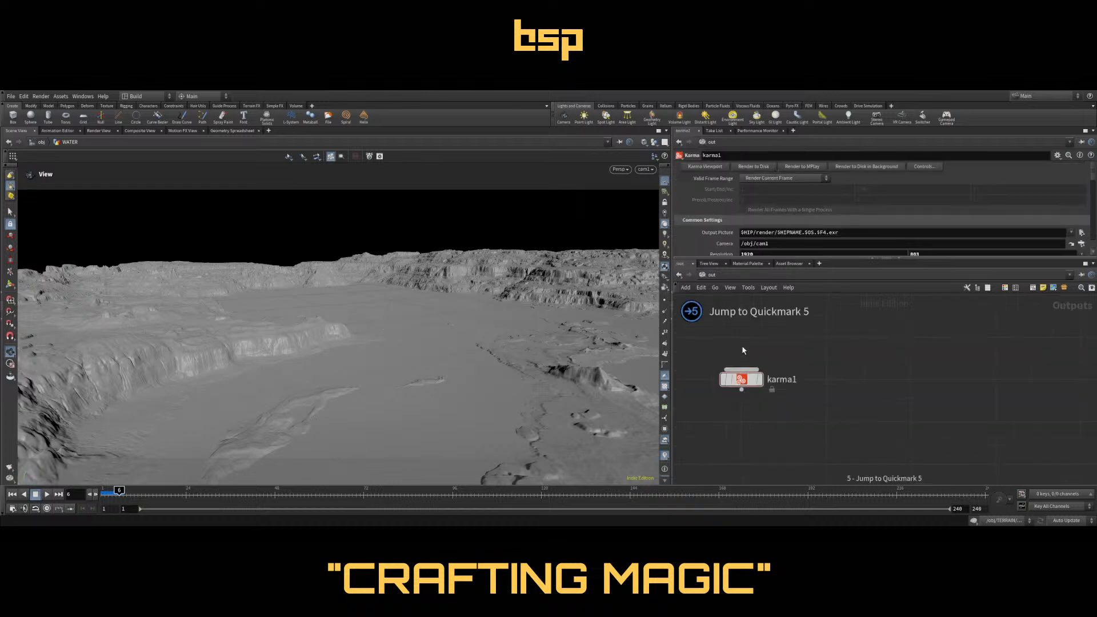
key("4")
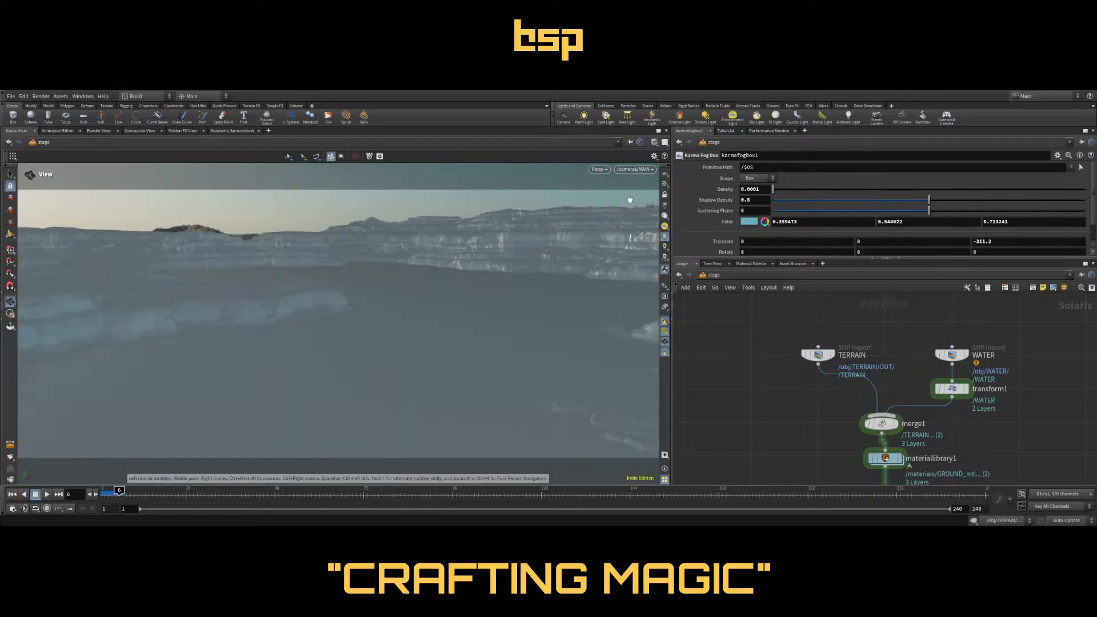
scroll(867, 409, "down", 5)
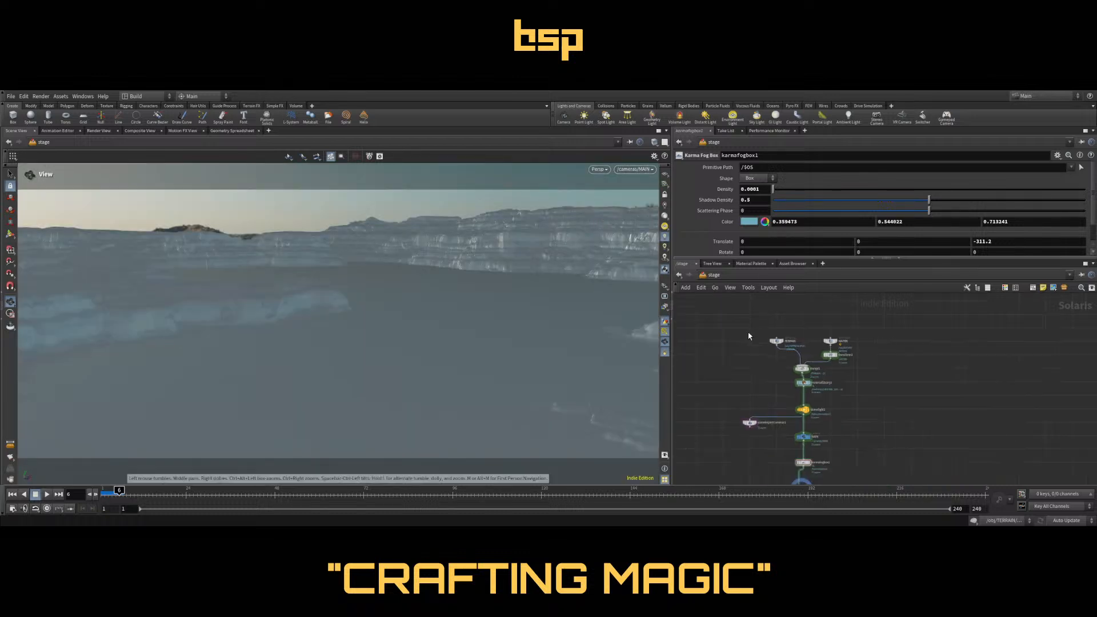
scroll(794, 411, "up", 4)
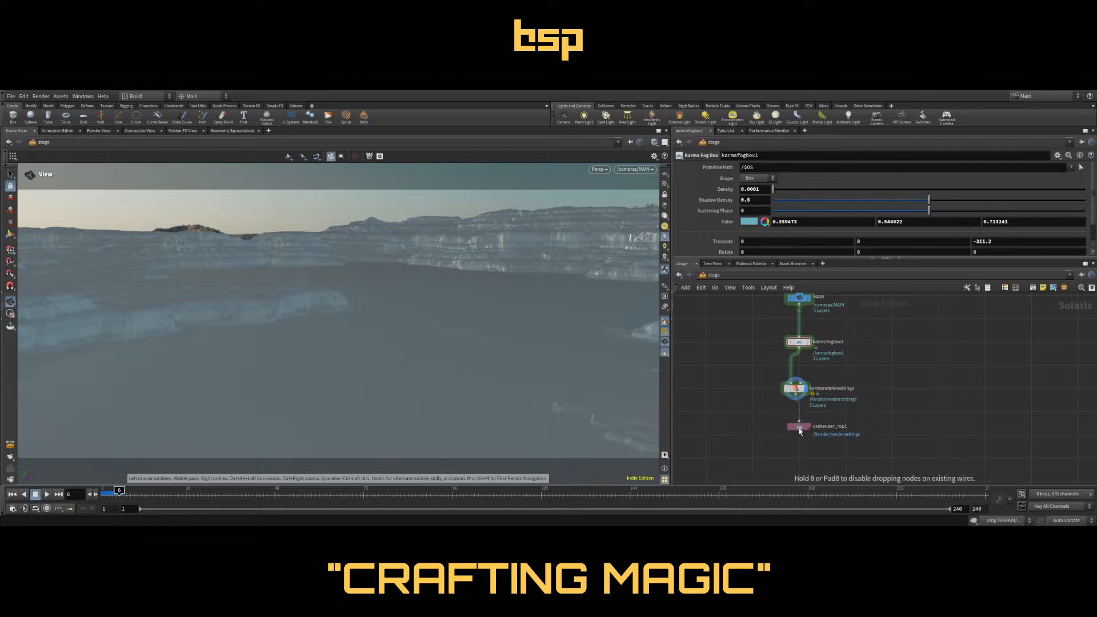
left_click_drag(796, 389, 799, 389)
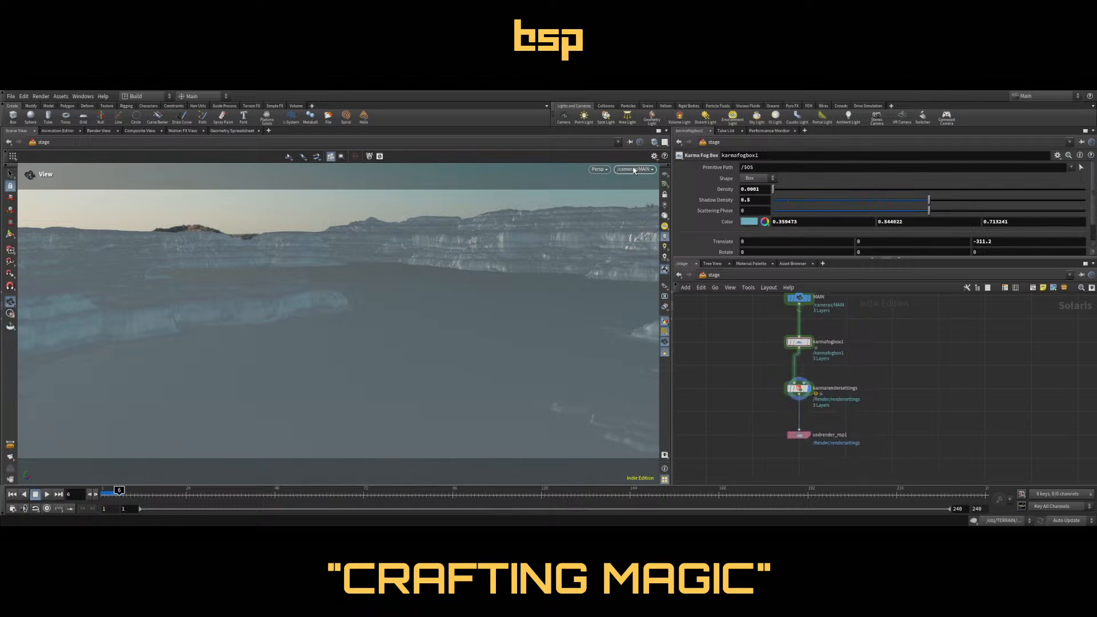
left_click(609, 219)
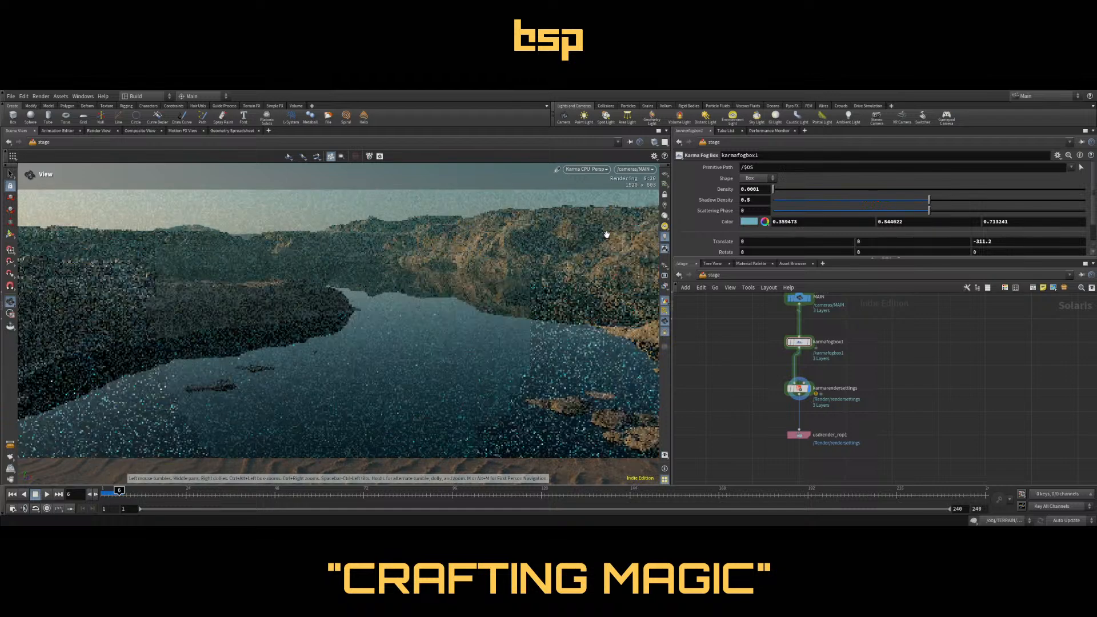
Bypass the transform1 node below the WATER import in the Solaris network
middle_click_drag(894, 344, 867, 417)
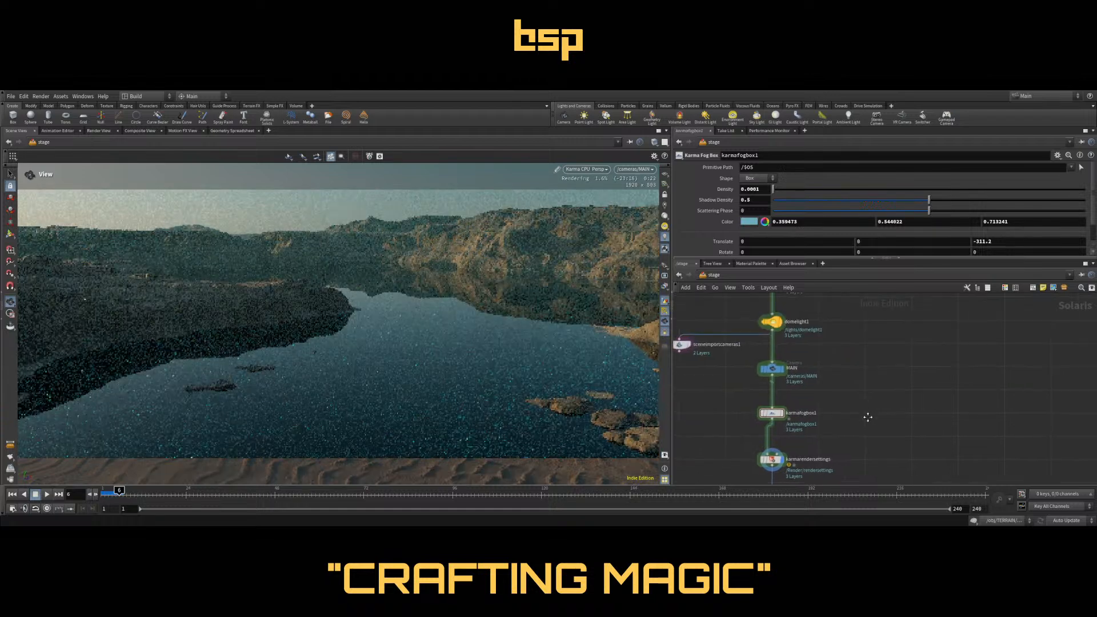
scroll(867, 416, "down", 5)
middle_click_drag(907, 357, 884, 395)
scroll(819, 368, "up", 3)
scroll(819, 368, "up", 3)
left_click(826, 381)
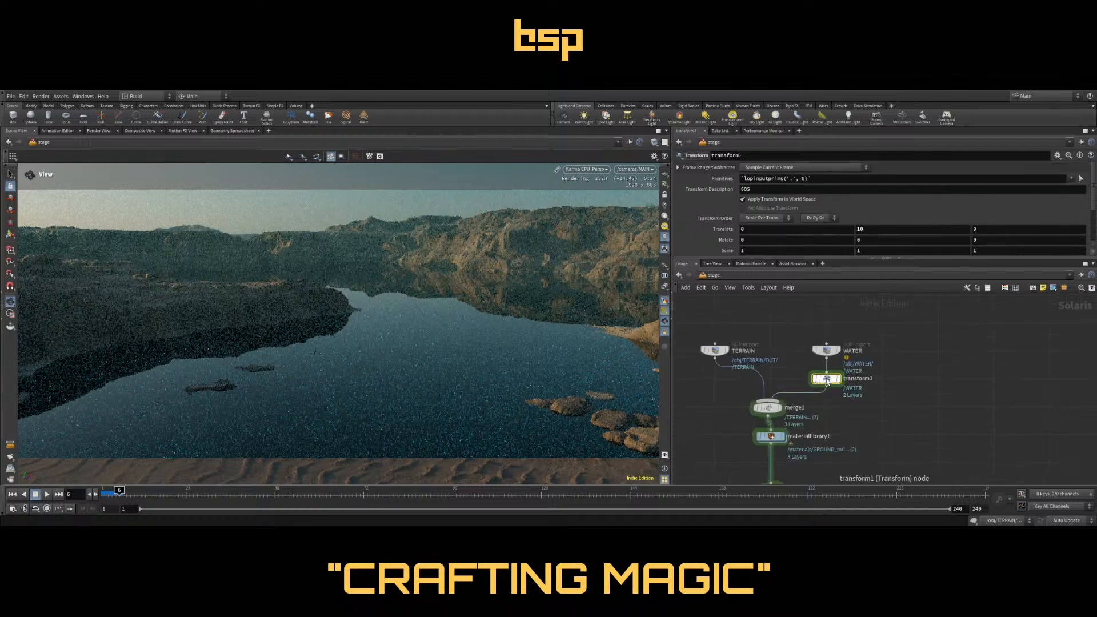
key("b")
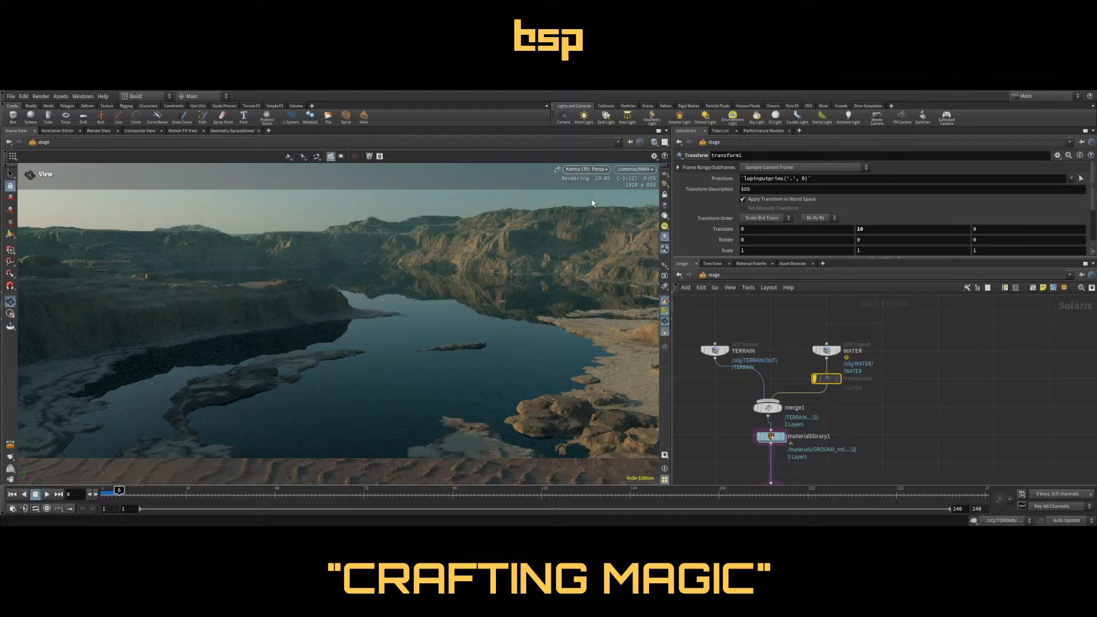
Return the viewport to the fast shaded display, create a geometry object named ROCKs at object level and enter it
left_click(610, 206)
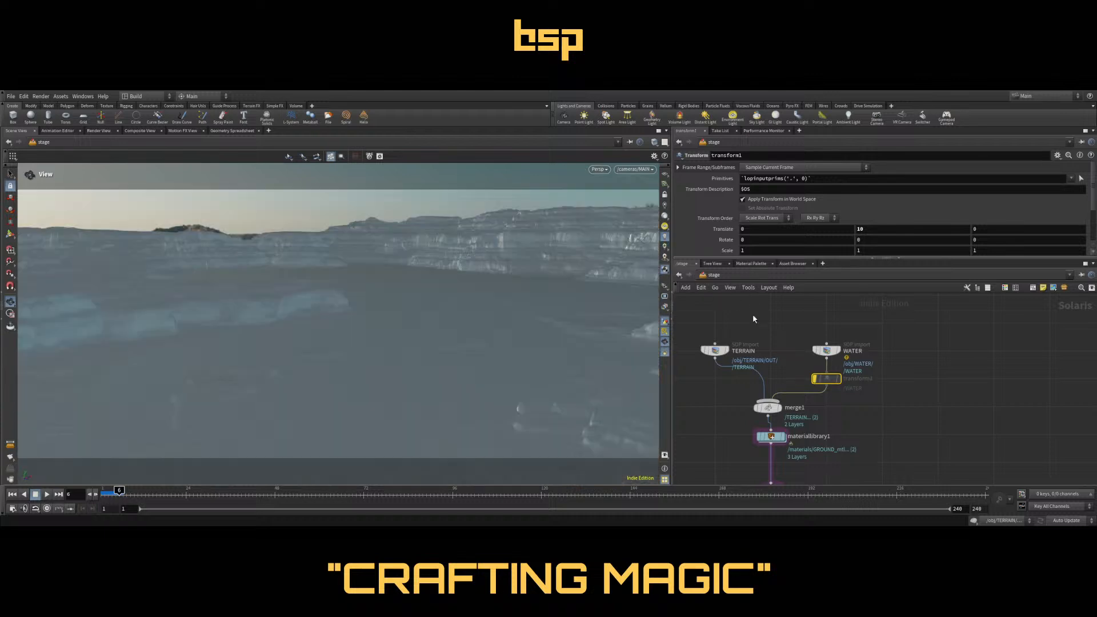
key("1")
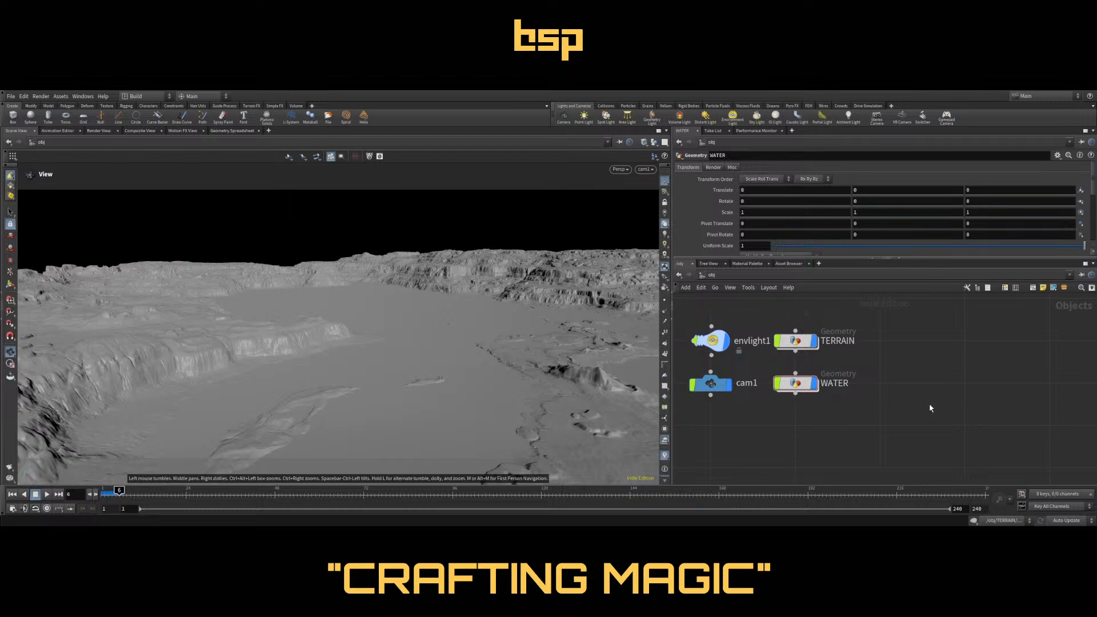
middle_click_drag(930, 405, 875, 413)
key("Tab")
key("Return")
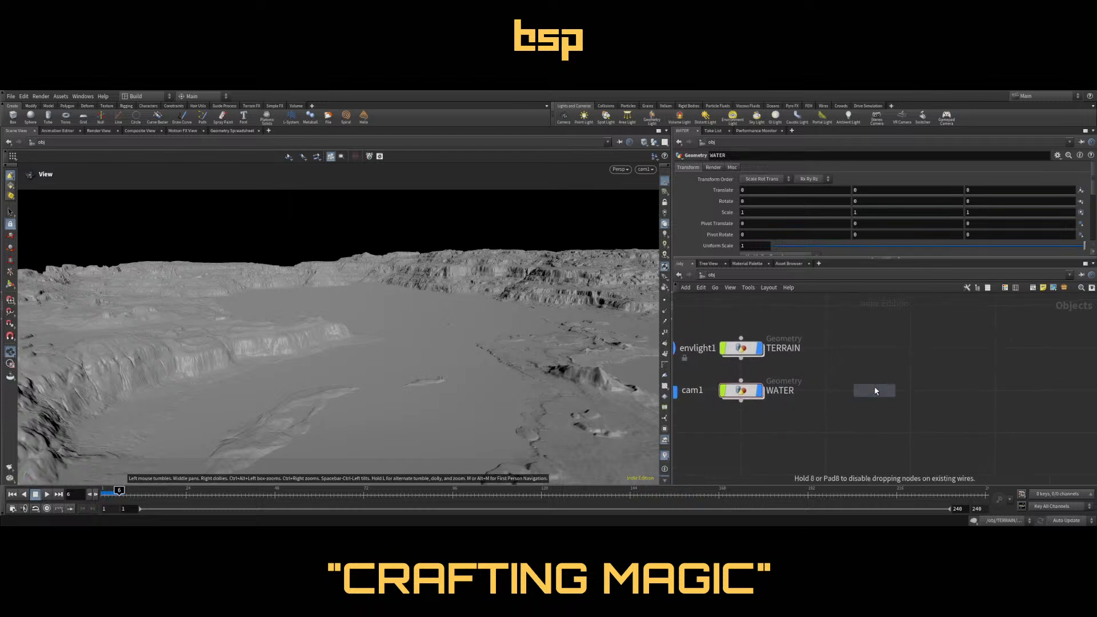
left_click(911, 348)
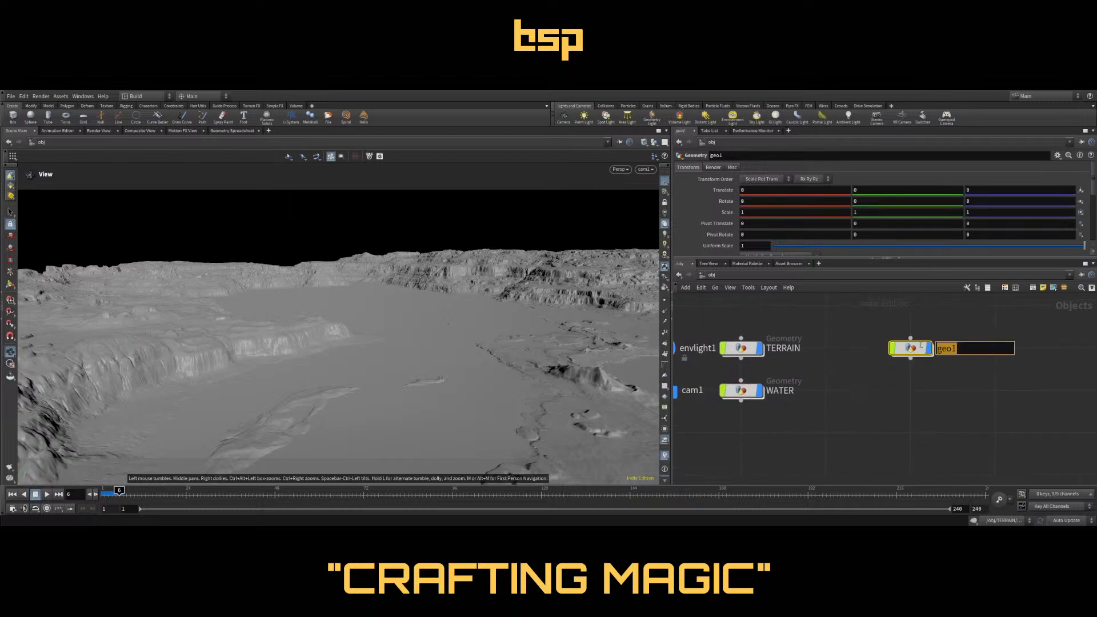
type("ROCK")
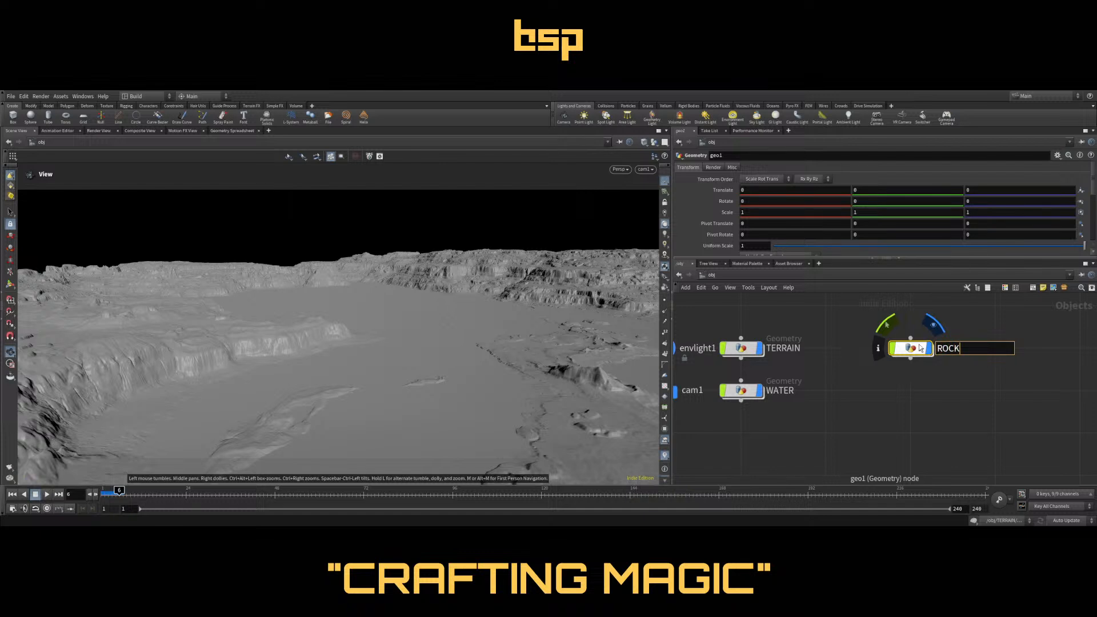
type("s")
key("Return")
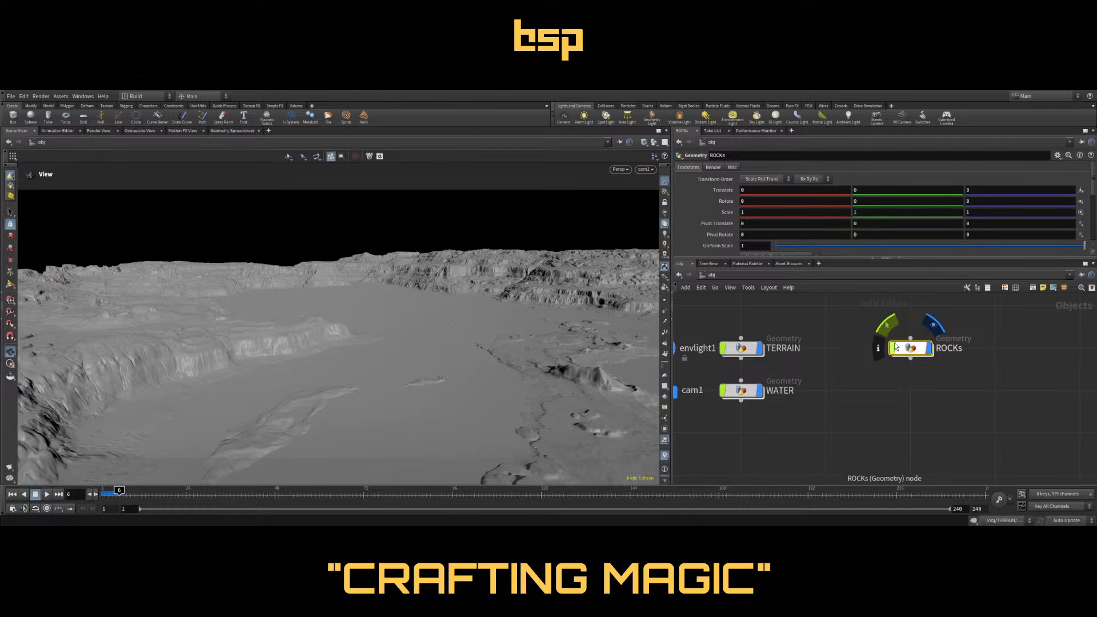
double_click(895, 348)
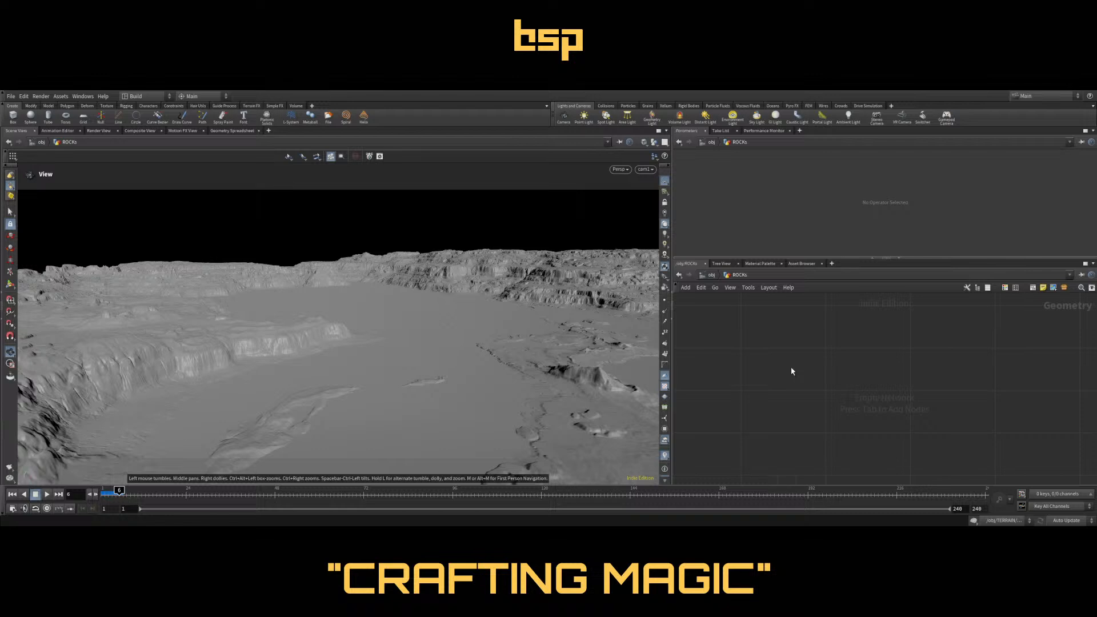
Load rock_1.bgeo through a File node, leave the camera view and frame the rock for inspection
key("Tab")
key("Return")
left_click(741, 347)
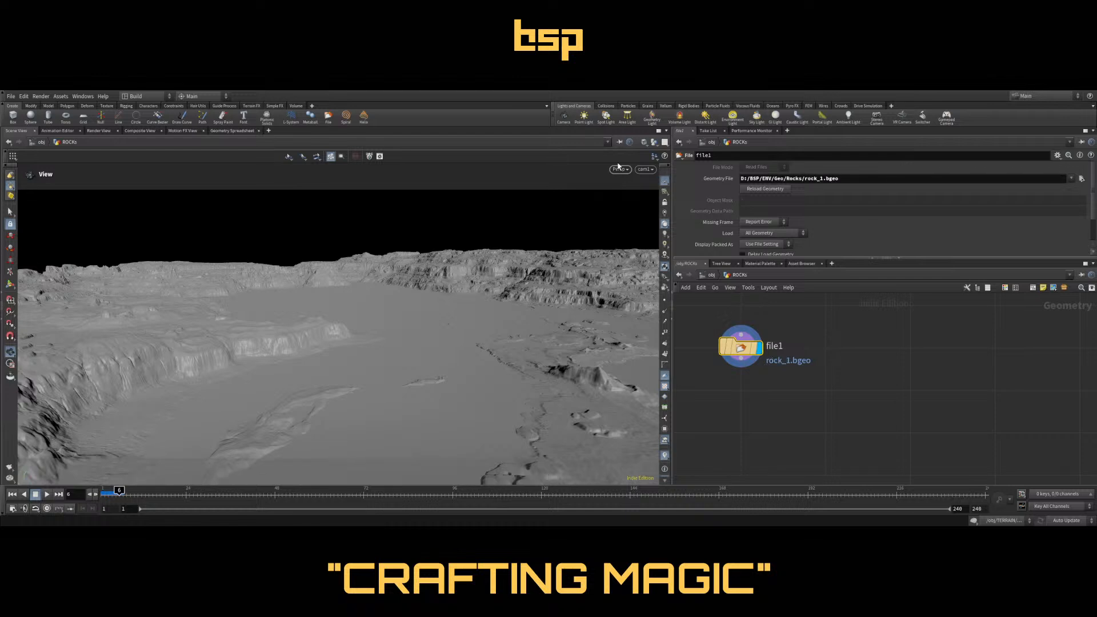
left_click(655, 143)
key("f")
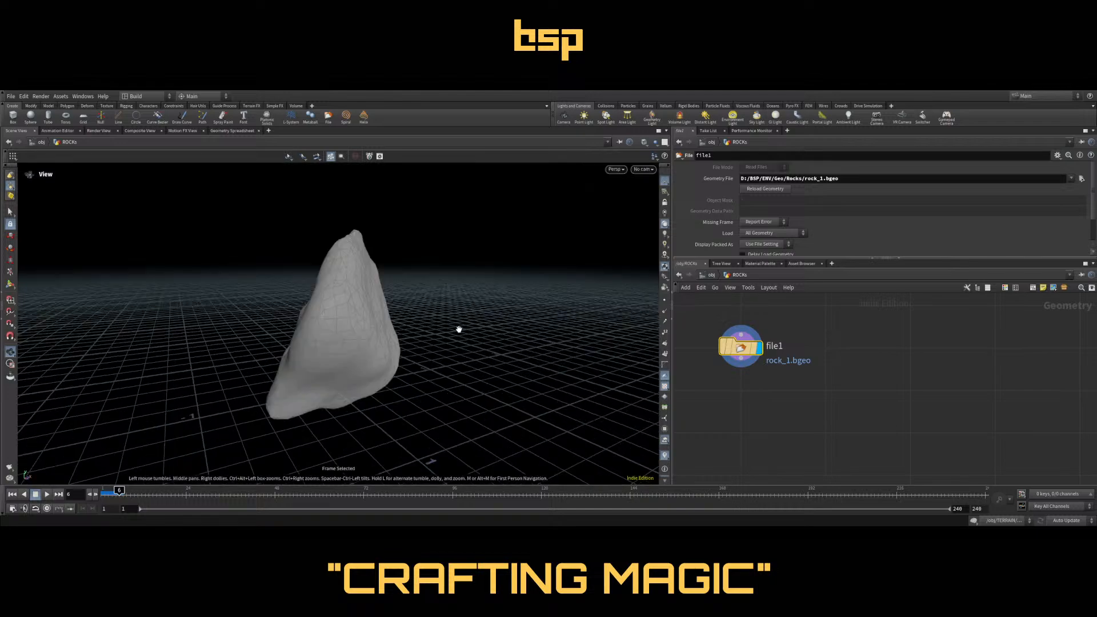
left_click_drag(572, 312, 400, 297)
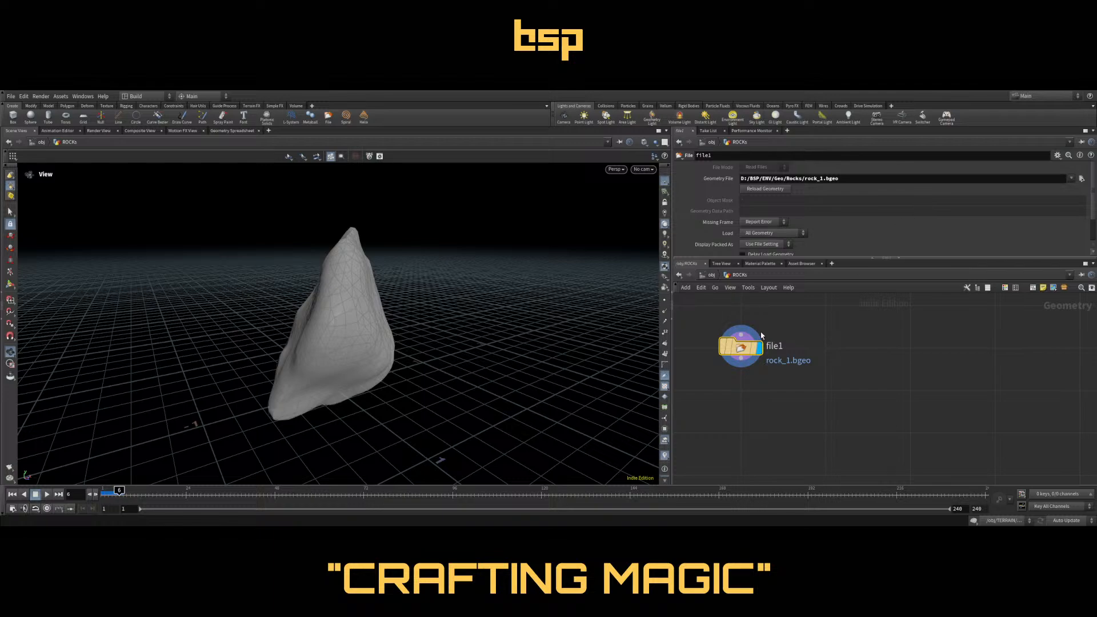
Inspect the sjnbp_High.fbx cliff scan loaded in the File node from several angles, and delete the node
key("space+g")
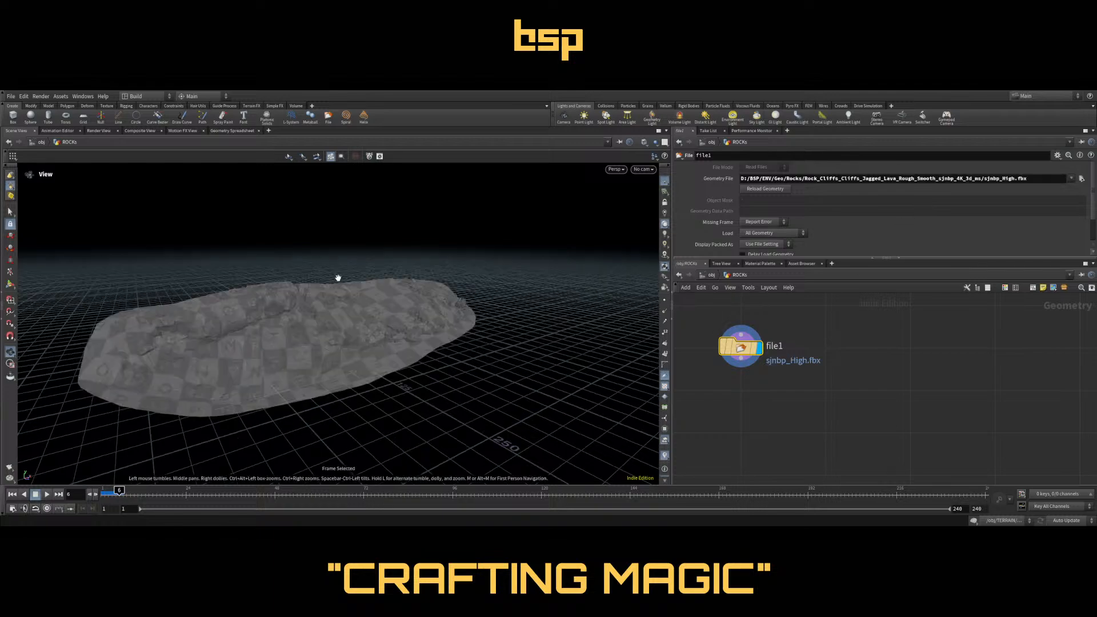
left_click_drag(338, 279, 308, 319)
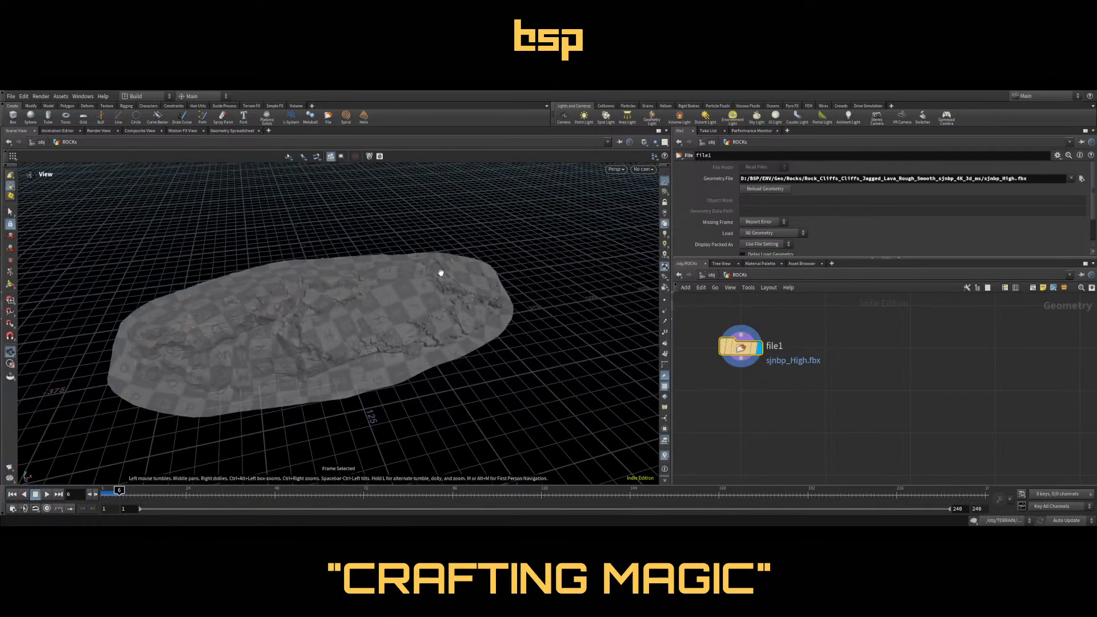
left_click_drag(440, 274, 497, 278)
key("Delete")
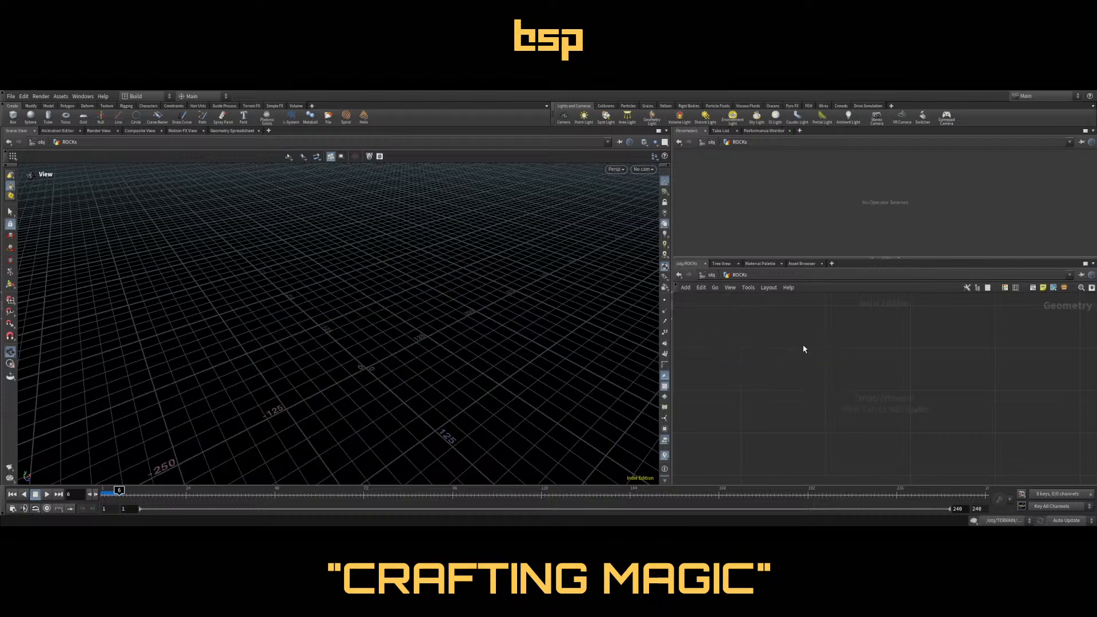
Add a Box node to the empty ROCKs network and frame the box in the viewport
key("Tab")
key("Return")
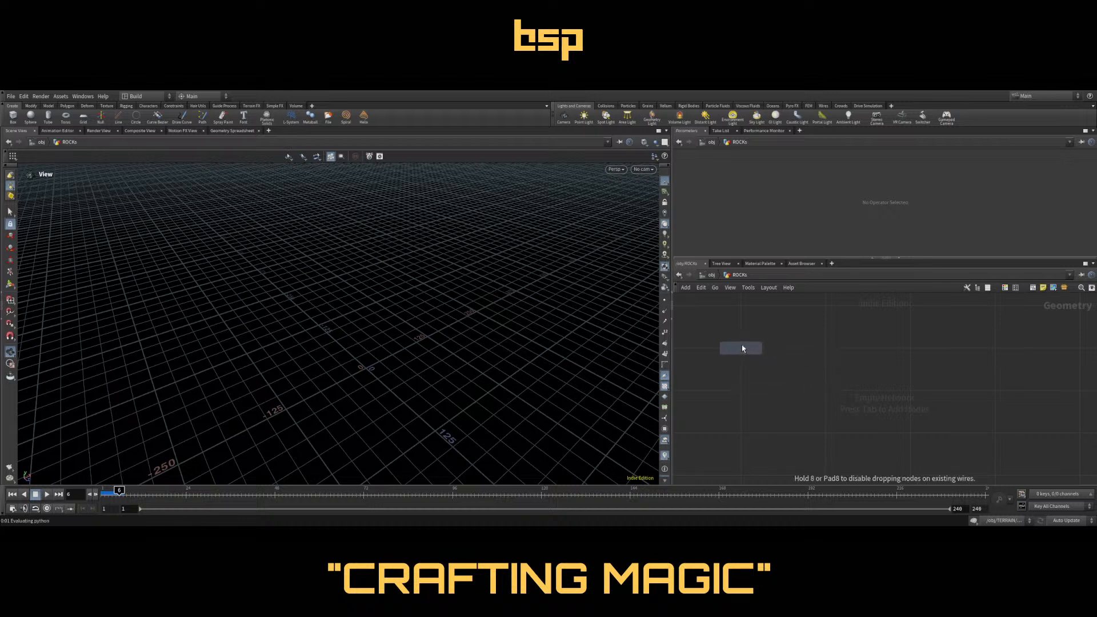
left_click(742, 350)
key("space+g")
left_click_drag(416, 326, 360, 300)
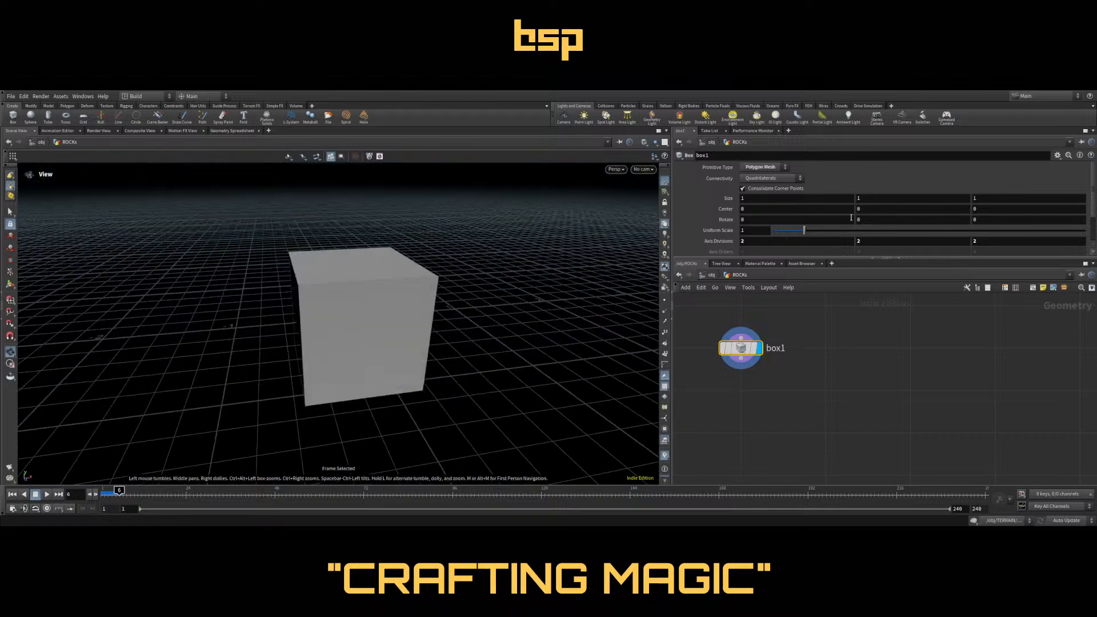
Set the box's size to 0.8 in X and 0.6 in Y
left_click(870, 201)
type("0.6")
key("Return")
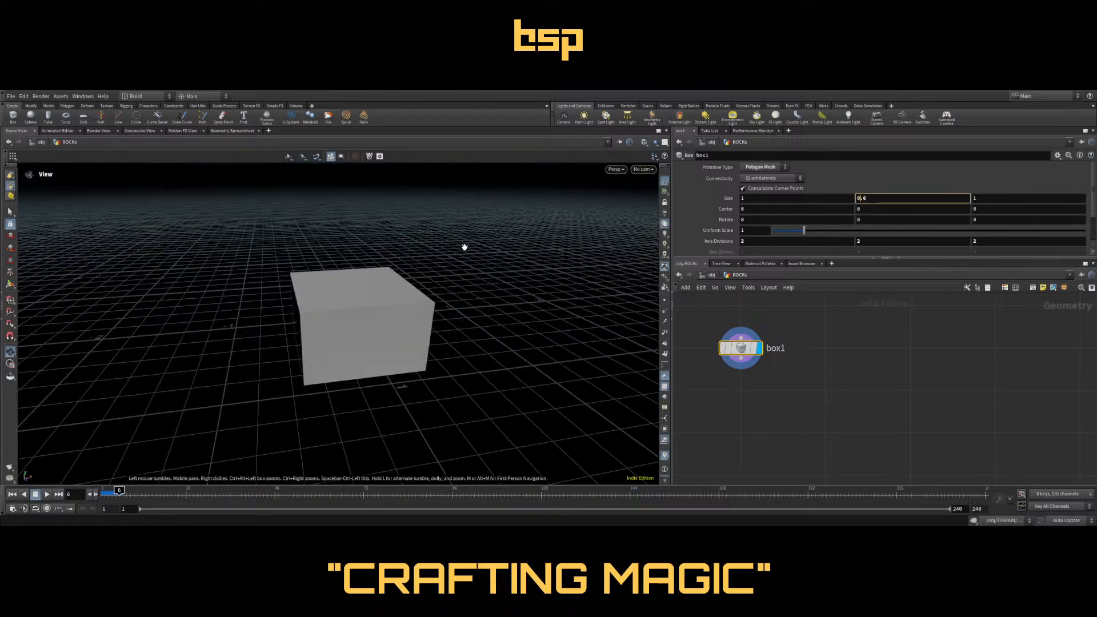
left_click(777, 198)
type("0.8")
key("Return")
left_click_drag(311, 288, 448, 302)
Add a Point Jitter node below the box, connect the box to it and display its distorted result
left_click(735, 395)
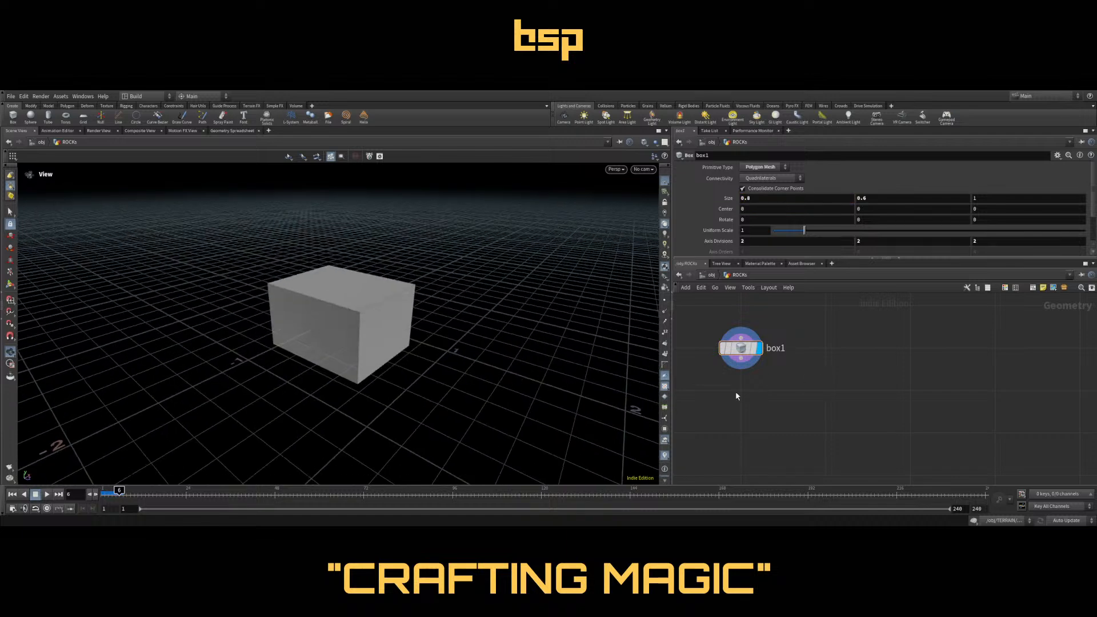
key("Tab")
key("Return")
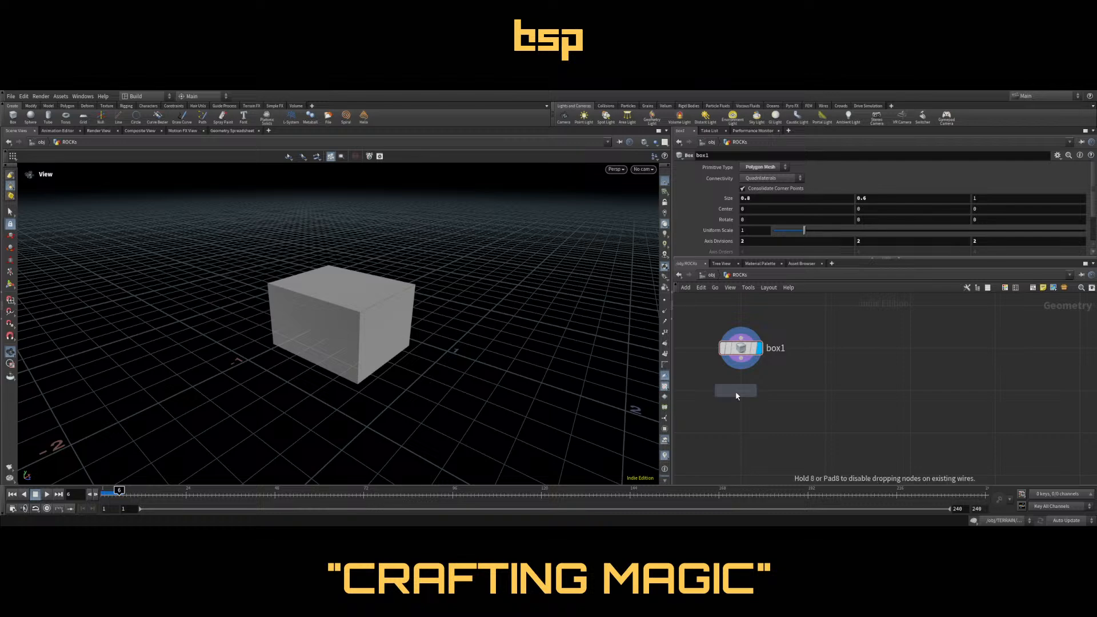
left_click(744, 391)
left_click_drag(742, 359, 741, 380)
left_click(759, 391)
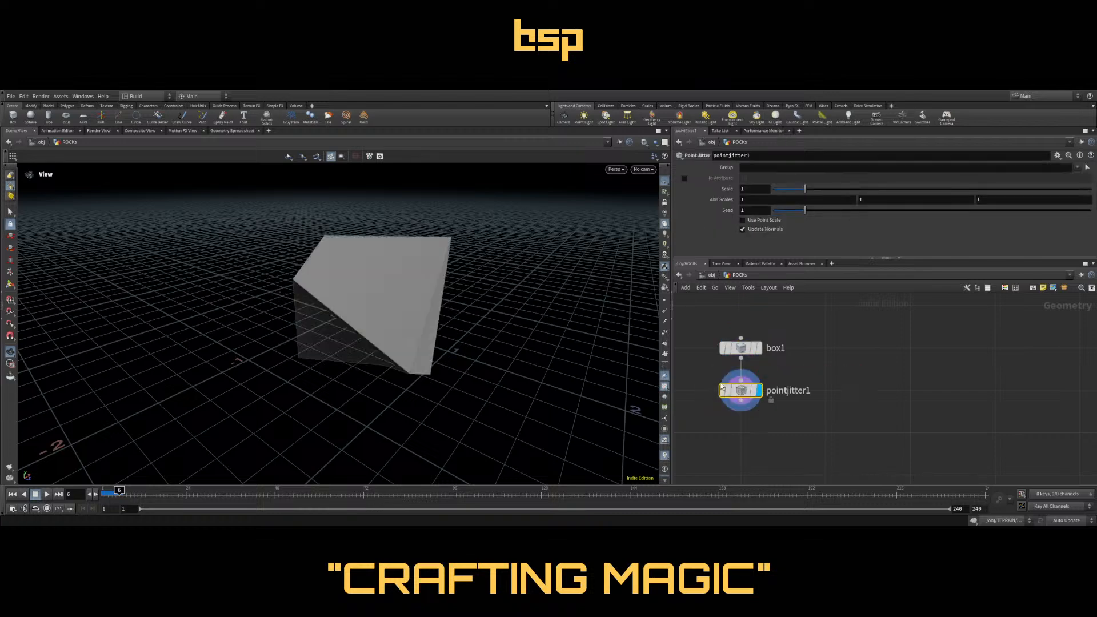
left_click_drag(285, 297, 688, 268)
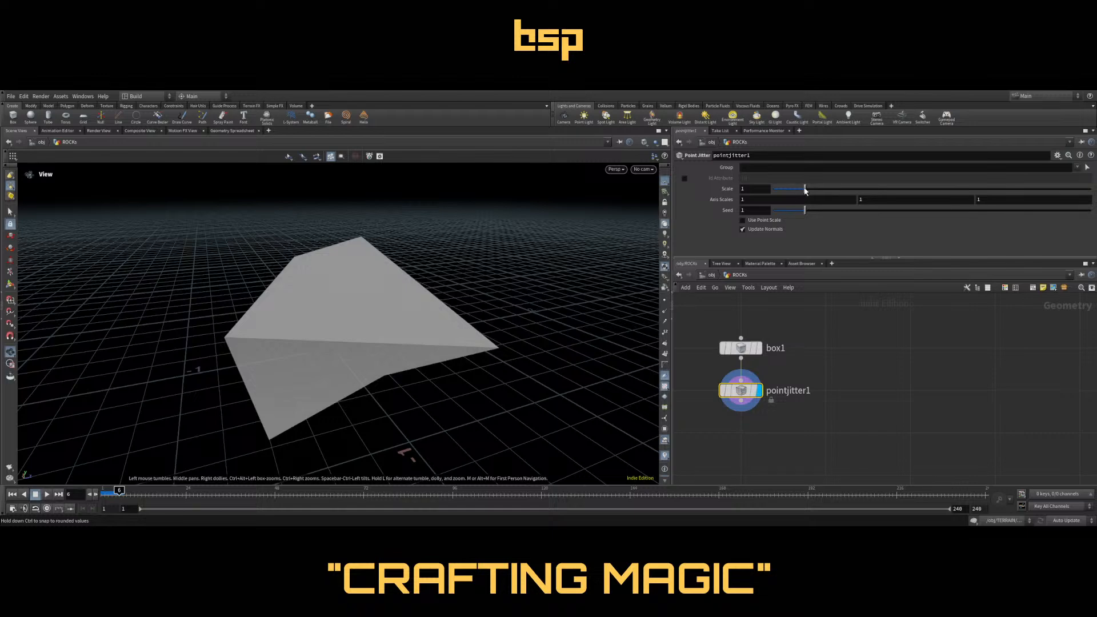
Reduce the Point Jitter scale to 0.43 so the box is distorted less
left_click_drag(805, 190, 787, 190)
left_click_drag(342, 274, 412, 268)
Add a Normal node below the Point Jitter node, connect the two and display the Normal node's result
middle_click_drag(760, 456, 772, 427)
left_click(771, 427)
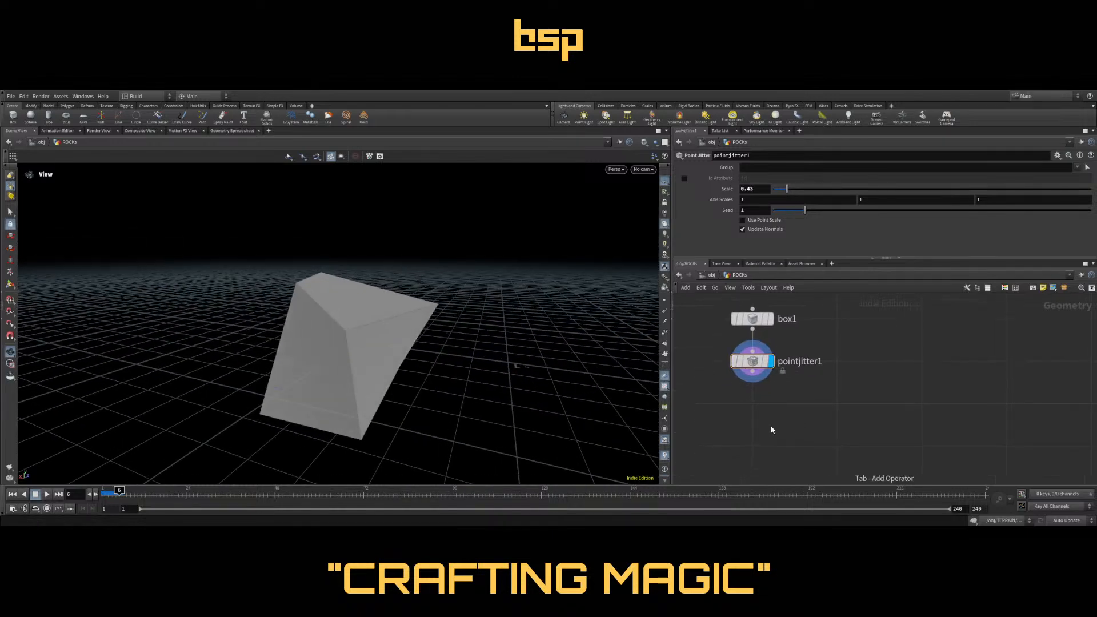
key("Tab")
type("normal")
key("Return")
left_click(753, 445)
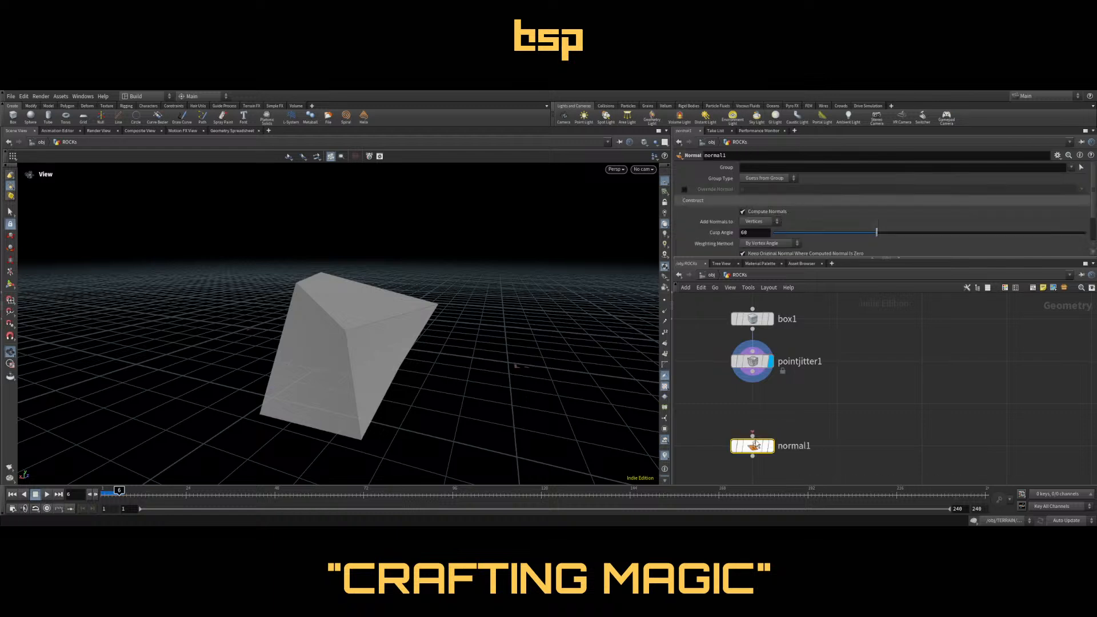
left_click_drag(757, 380, 753, 436)
left_click(771, 445)
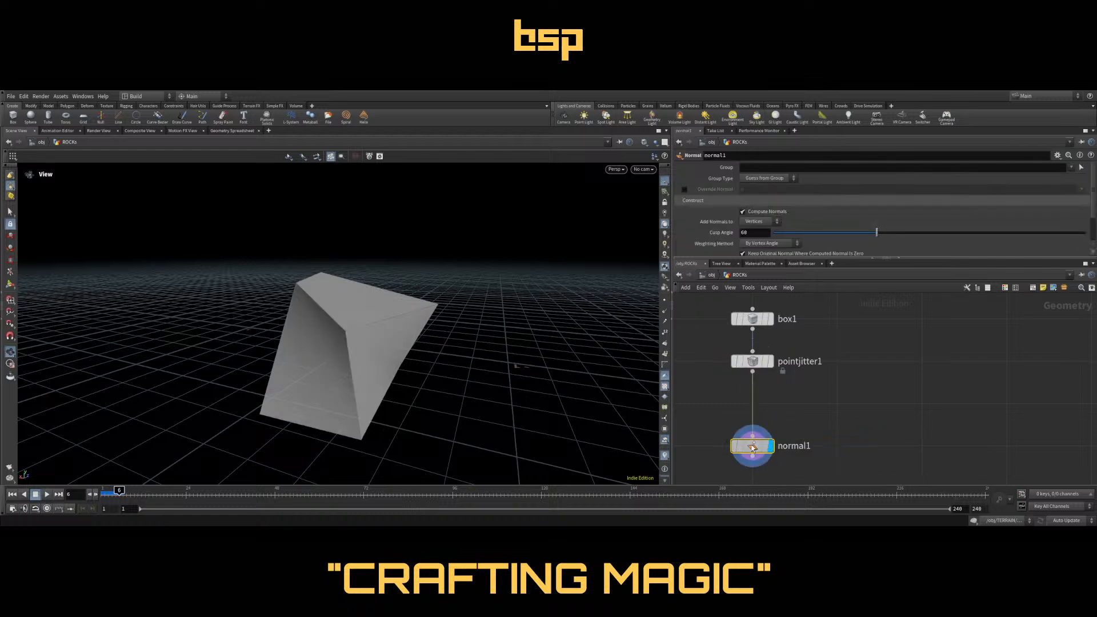
Set the Normal node to add normals to Points and frame the shape in the viewport
left_click(751, 223)
left_click(757, 235)
key("f")
mouse_move(409, 303)
left_mouse_down()
mouse_move(328, 317)
mouse_move(435, 326)
left_mouse_up()
Add a Null node below the Normal node, connect and display it, and rename it setup
middle_click_drag(817, 426, 831, 366)
left_click(760, 446)
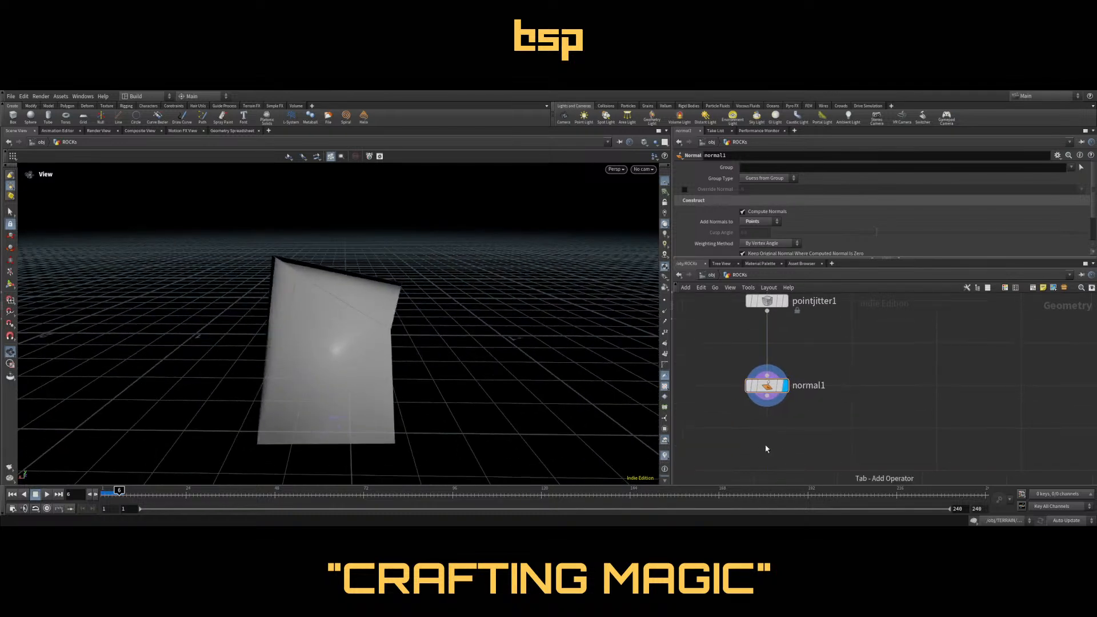
key("n")
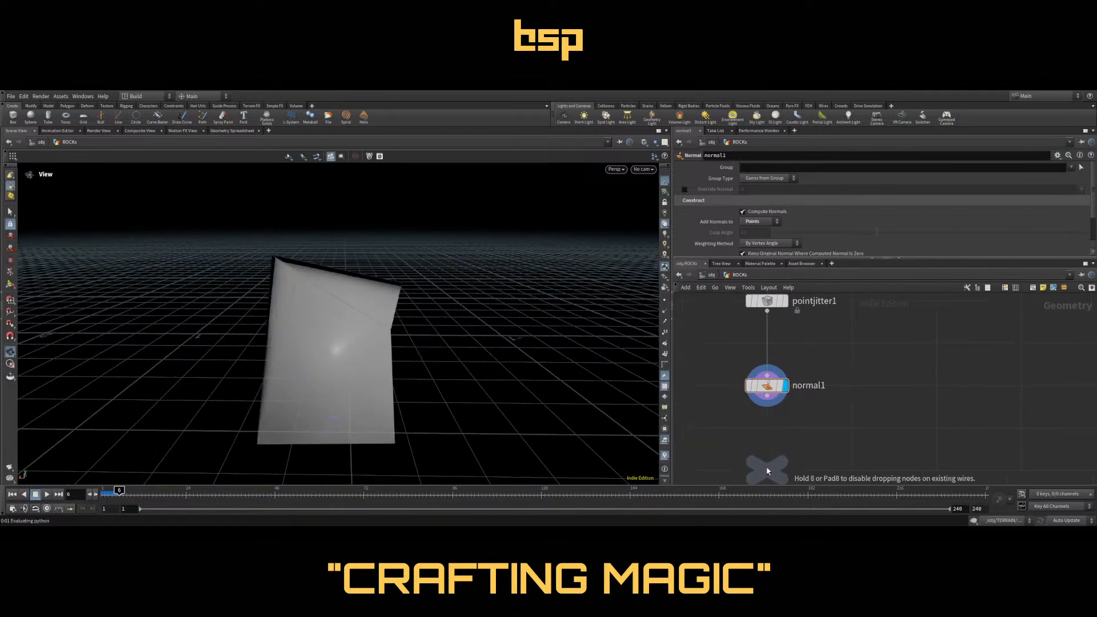
left_click(766, 470)
left_click_drag(768, 404, 766, 457)
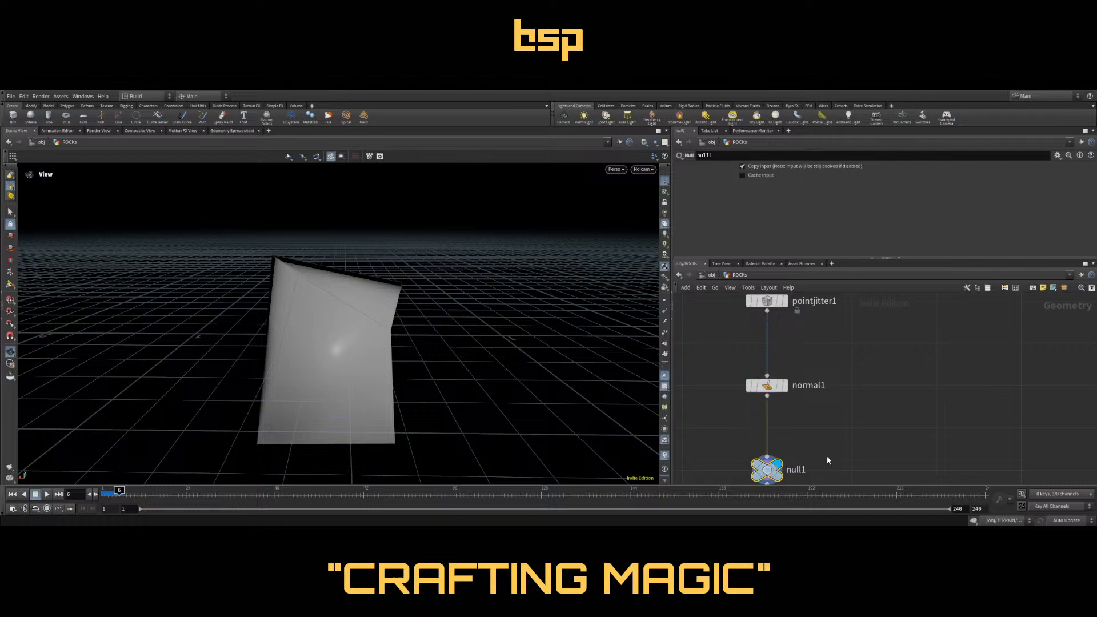
middle_click_drag(801, 470, 791, 430)
double_click(792, 431)
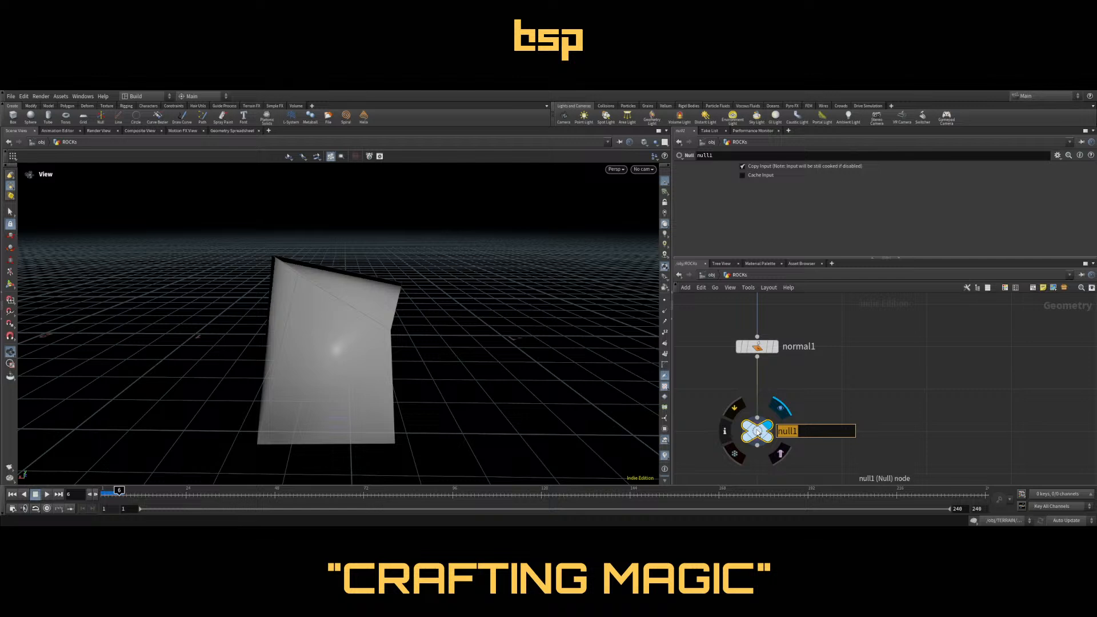
type("setup")
key("Return")
Add a Clip node below the setup null, connect the two and display the clipped shape
middle_click_drag(840, 424, 828, 345)
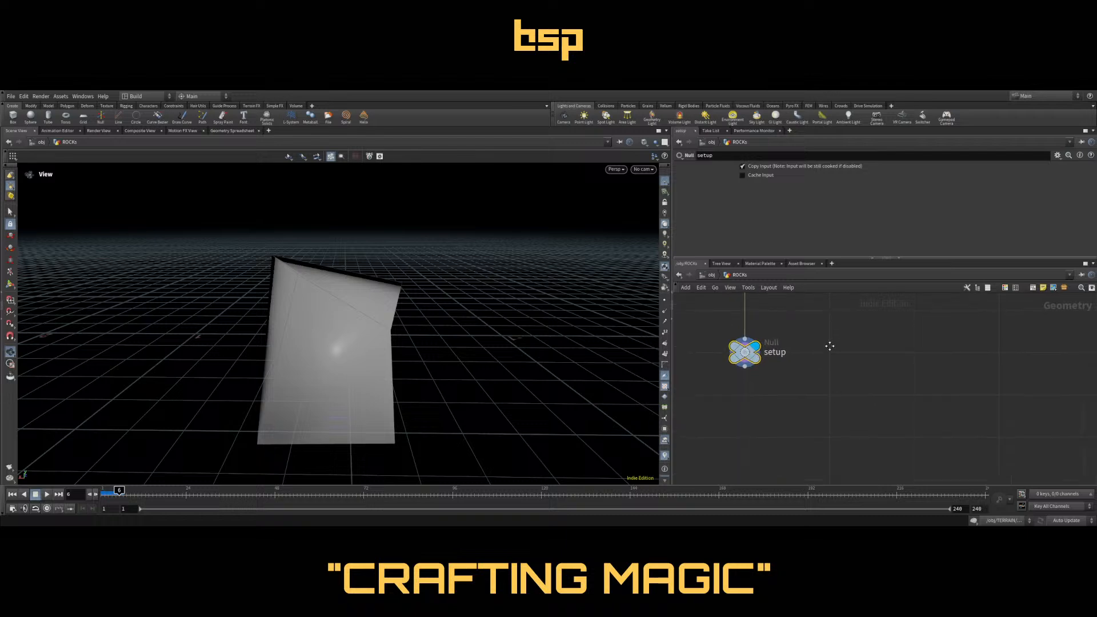
left_click_drag(514, 356, 485, 314)
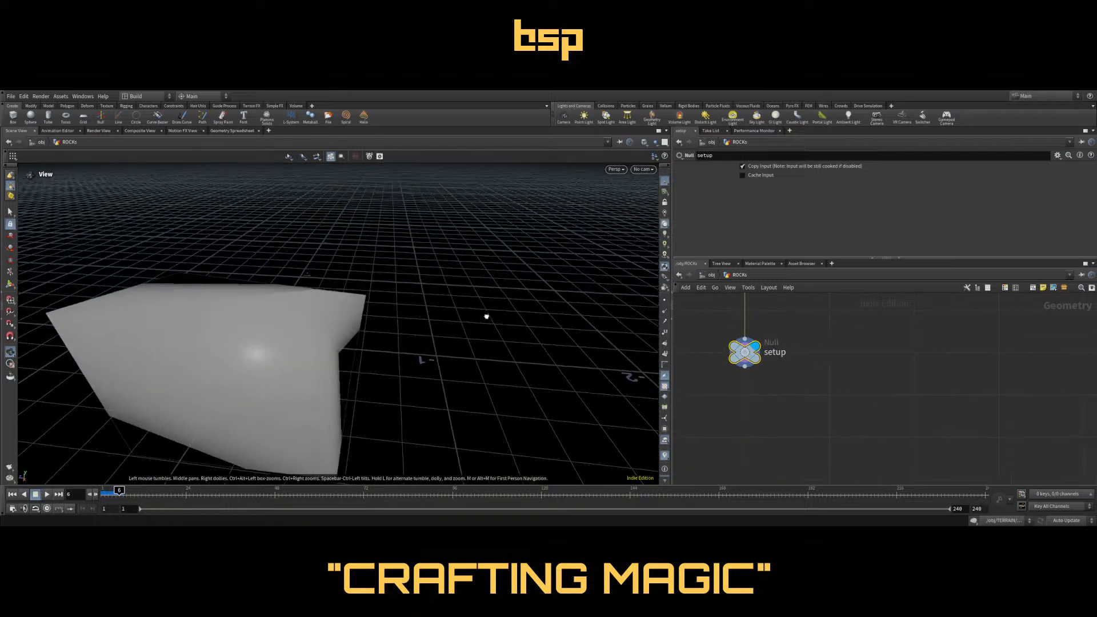
left_click_drag(397, 337, 247, 248)
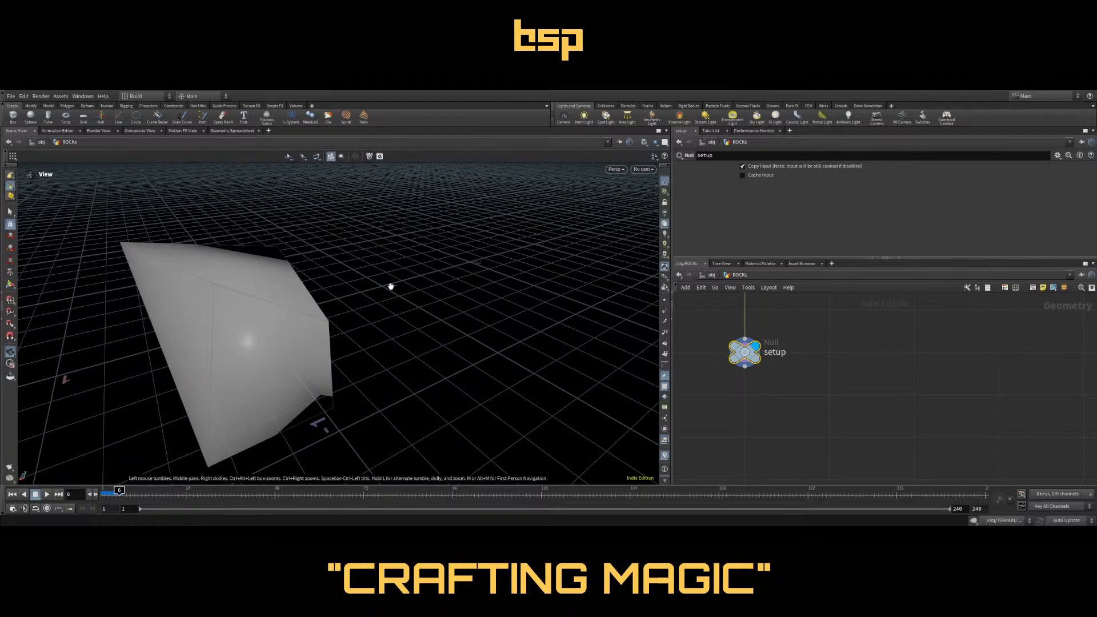
left_click_drag(286, 240, 320, 342)
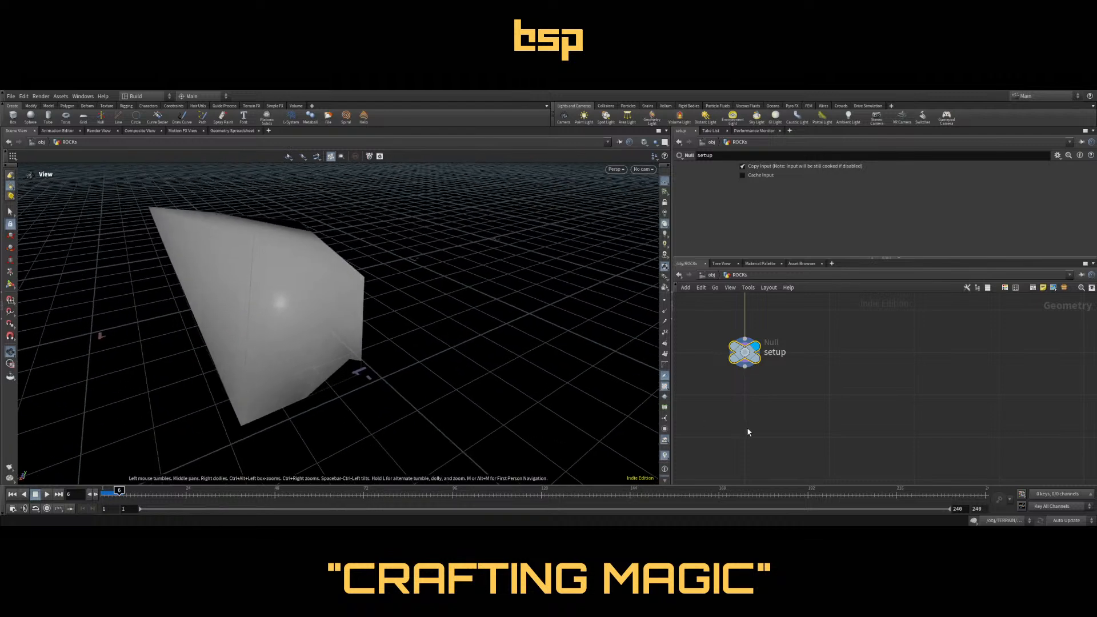
middle_click_drag(748, 432, 813, 406)
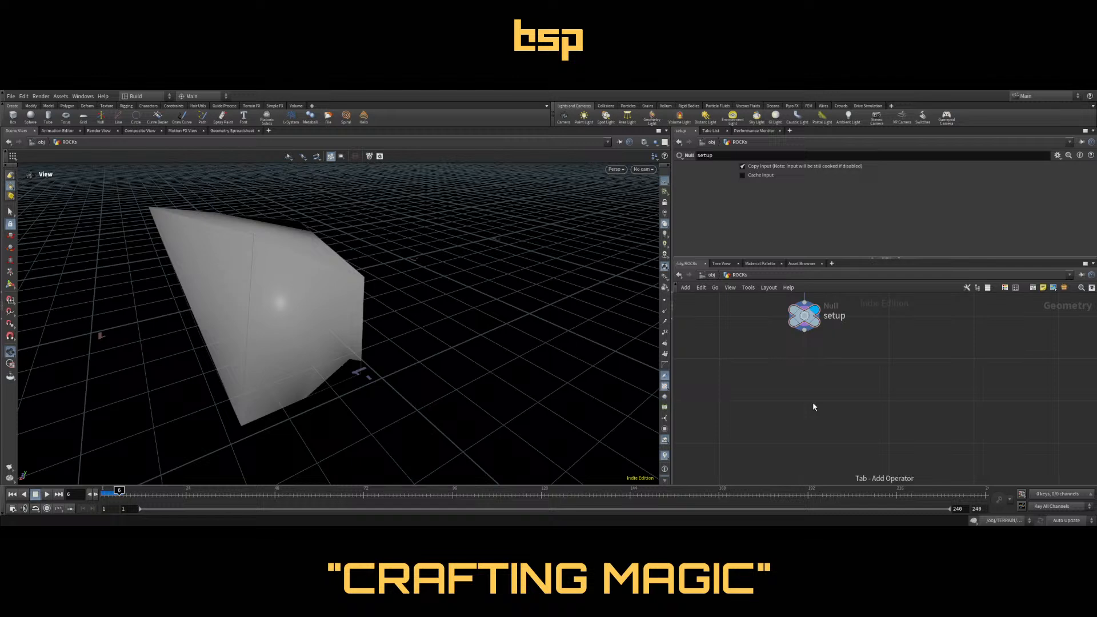
key("Return")
left_click(805, 401)
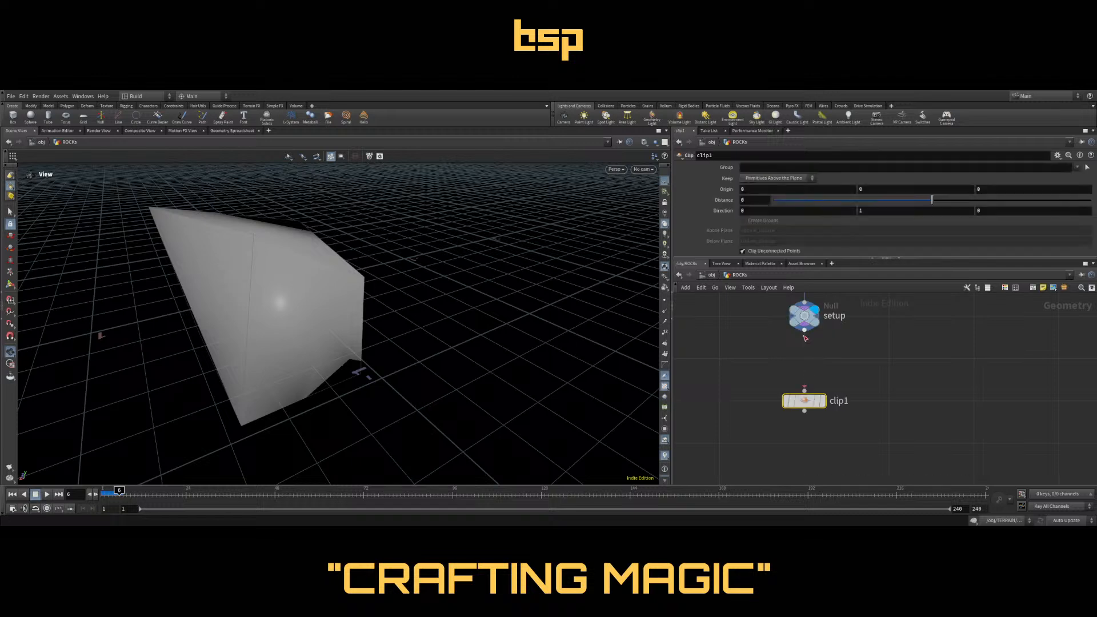
left_click_drag(804, 331, 804, 391)
left_click(824, 400)
left_click_drag(351, 287, 341, 254)
Set the Clip node's Origin X to the expression point(0, 0, "P", 0)
double_click(757, 190)
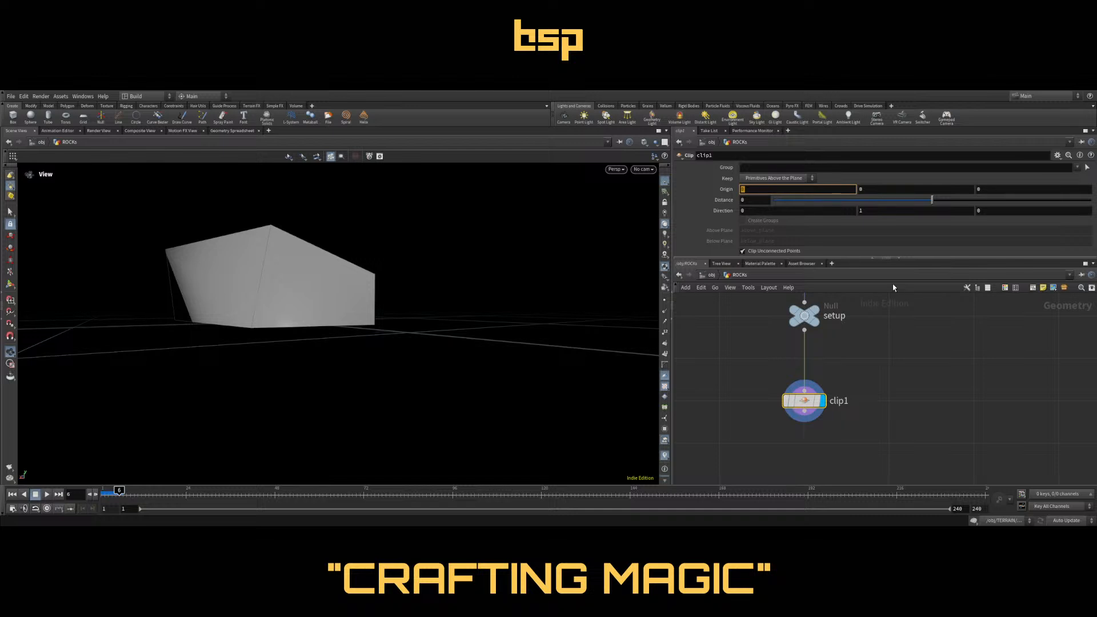
type("point(")
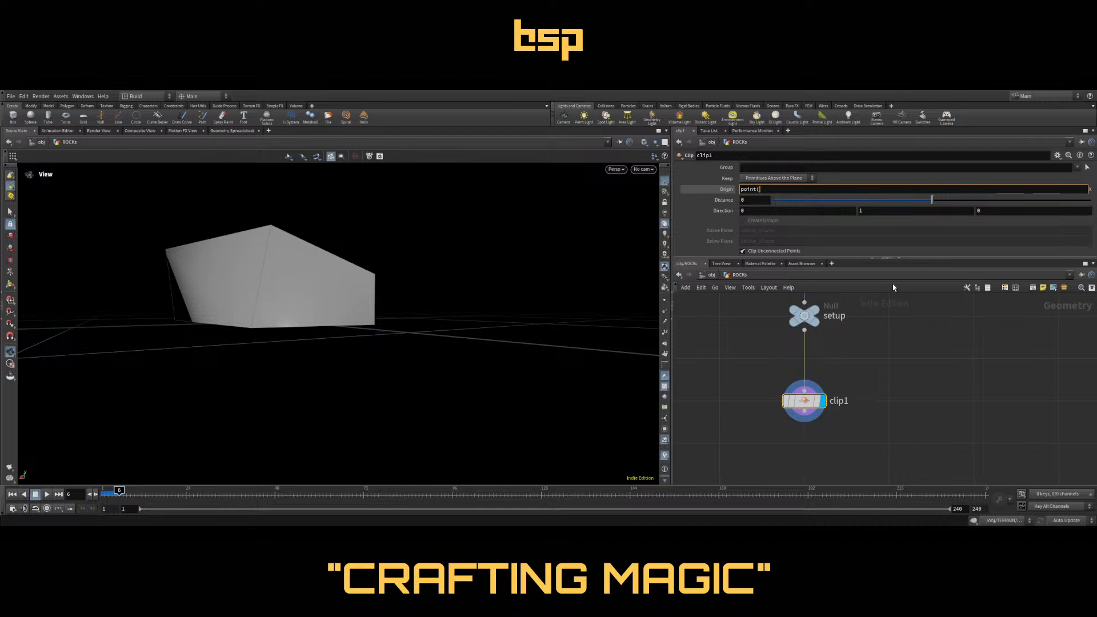
type("0,")
type("0")
type("0, \"")
type("P\"")
type(",")
type(" 0")
type(")")
key("Return")
Reuse the position expression in the clip's Origin Y and Z, with component index 1 for Y and 2 for Z
key("ctrl+c")
key("Tab")
key("ctrl+v")
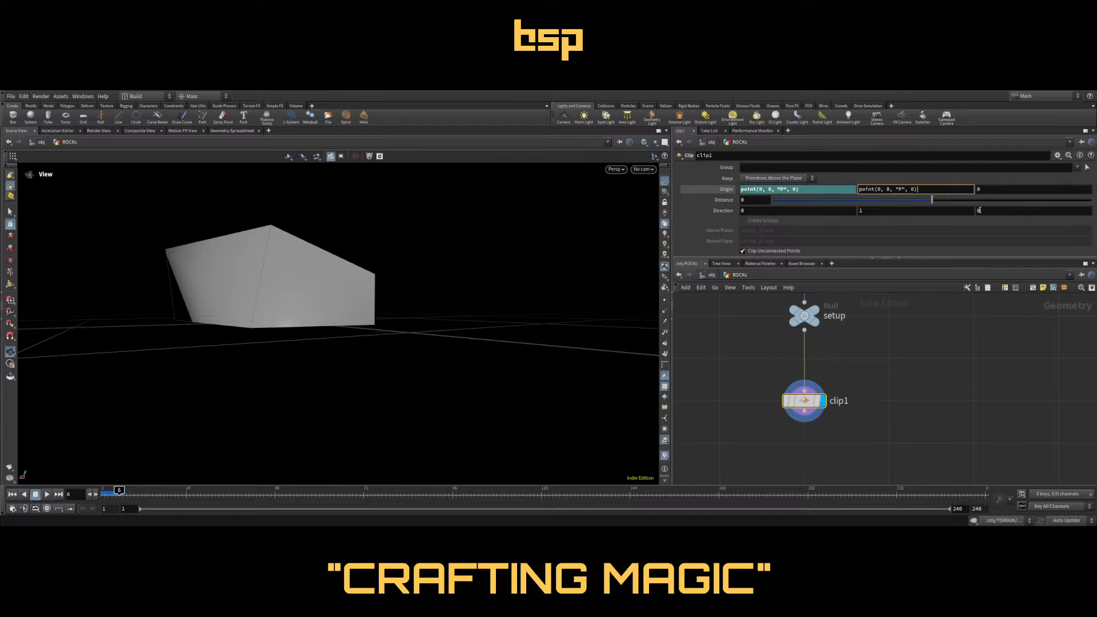
key("Tab")
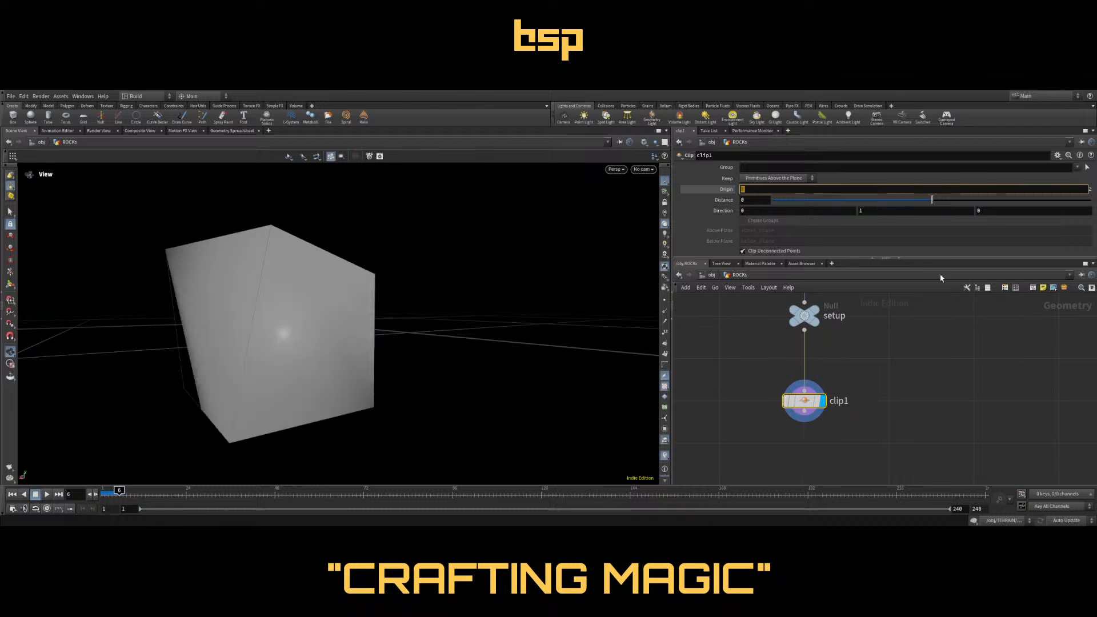
key("ctrl+v")
key("Return")
Show the point numbers and the Clip node's handle in the viewport to check where the clip plane sits
left_click_drag(297, 303, 411, 298)
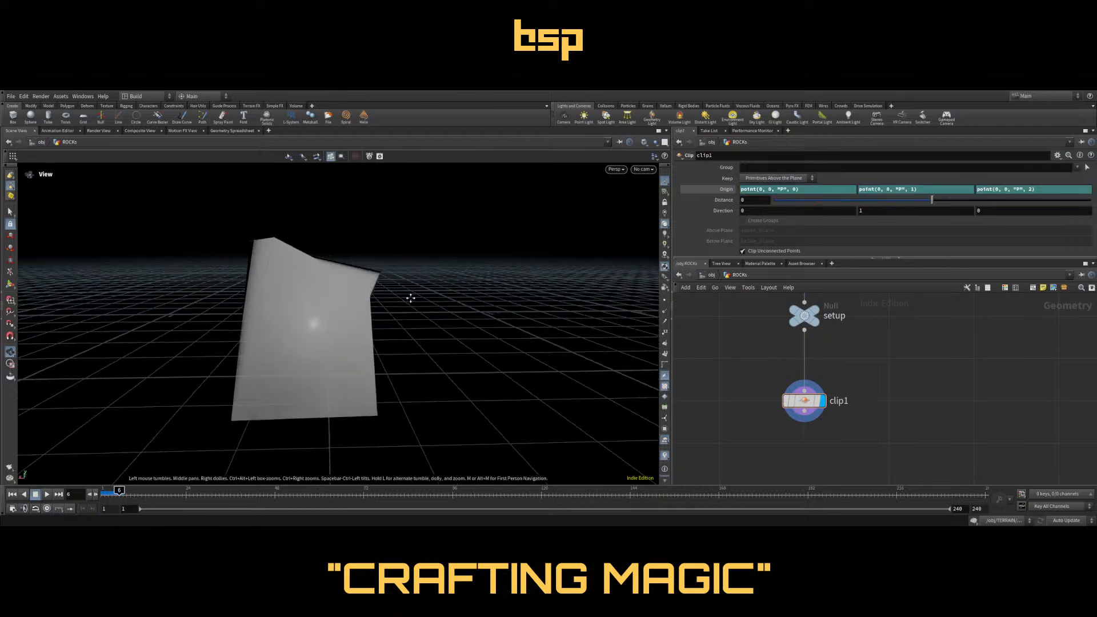
left_click(10, 284)
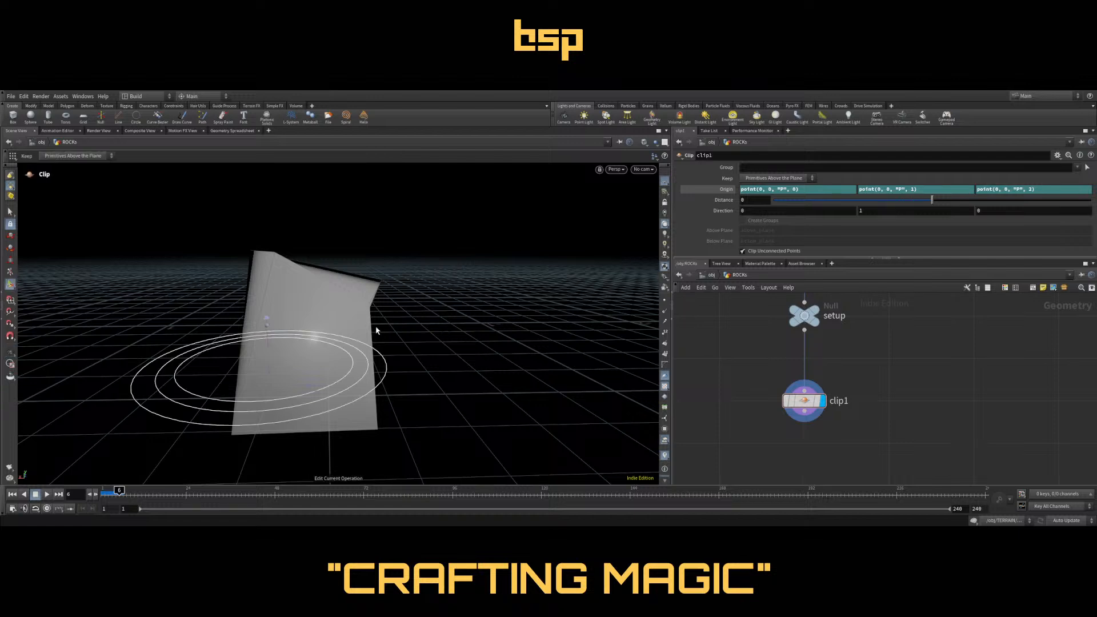
key("Escape")
scroll(392, 318, "up", 5)
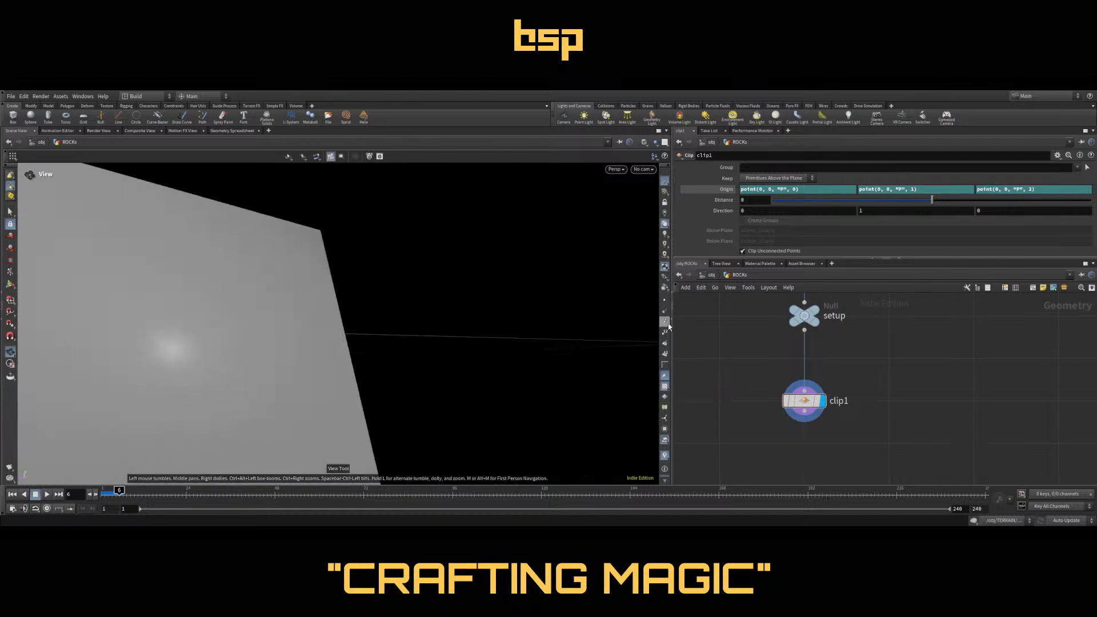
scroll(271, 294, "down", 8)
left_click_drag(245, 303, 345, 358)
key("Return")
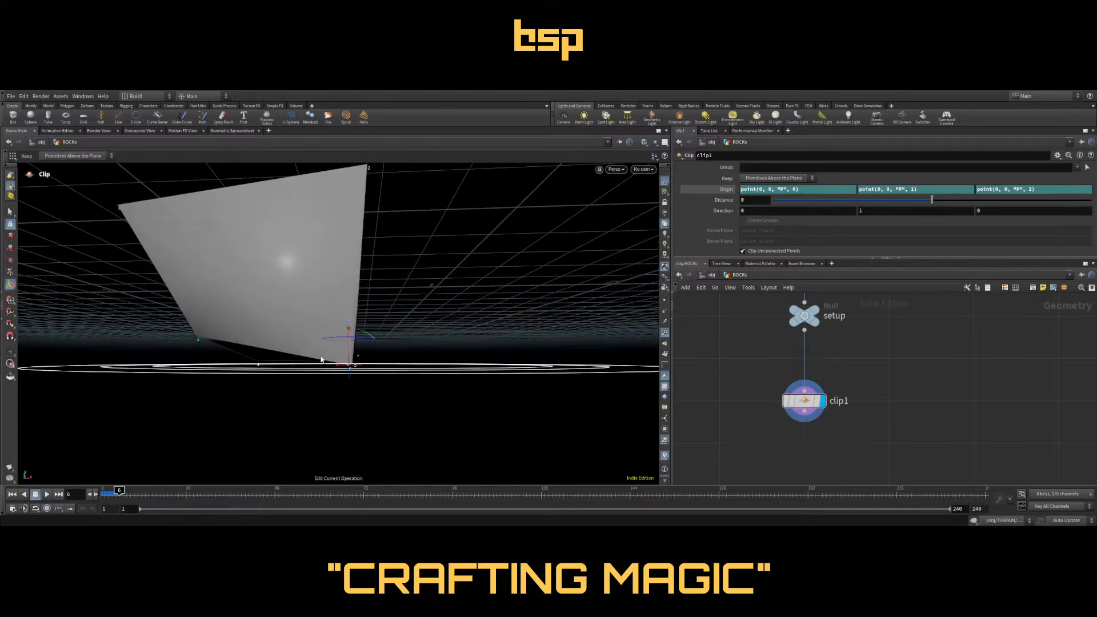
Set the clip's Direction X to point(0, 0, "N", 0), based on a copy of the Origin X expression
left_click(748, 189)
key("ctrl+c")
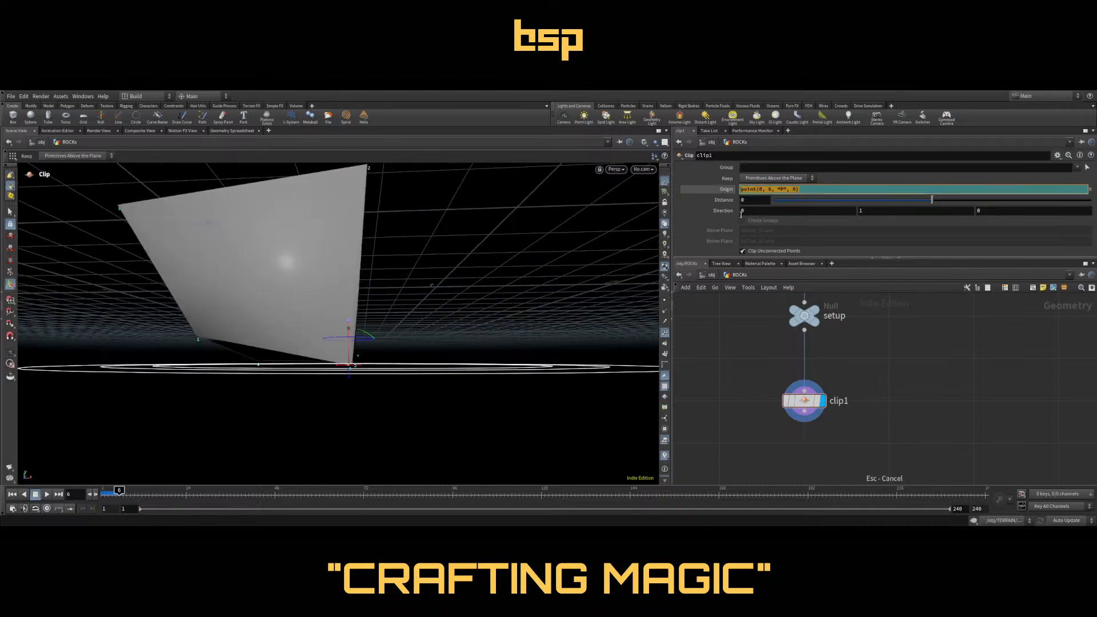
left_click(760, 212)
key("ctrl+v")
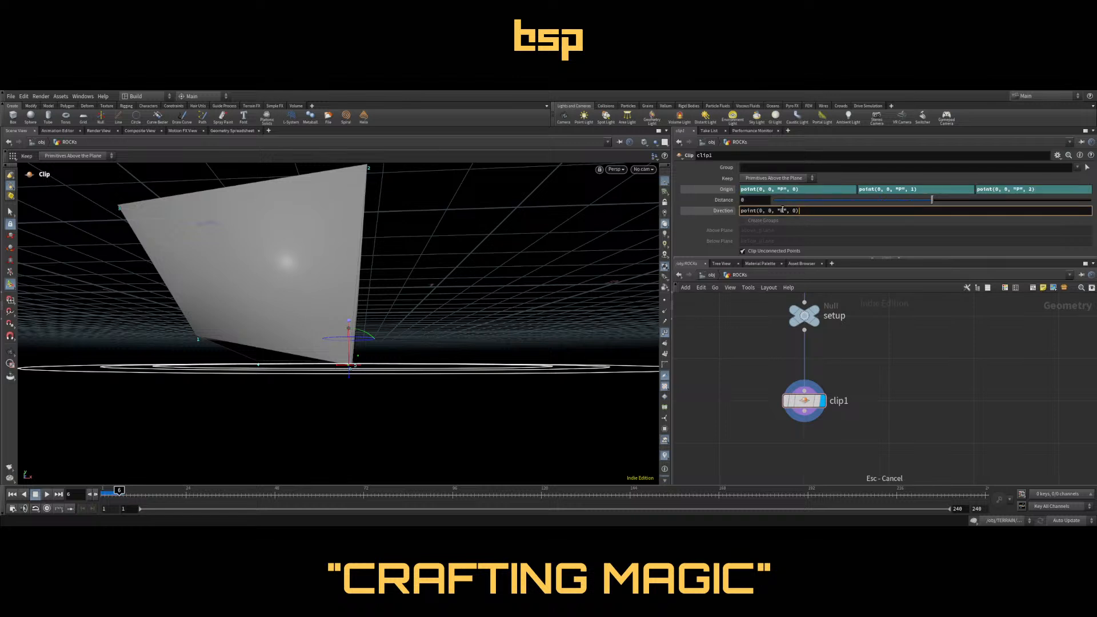
double_click(781, 210)
type("N")
key("ctrl+a")
Reuse the normal expression in the clip's Direction Y and Z, with component index 1 for Y and 2 for Z
key("ctrl+c")
key("Tab")
key("ctrl+v")
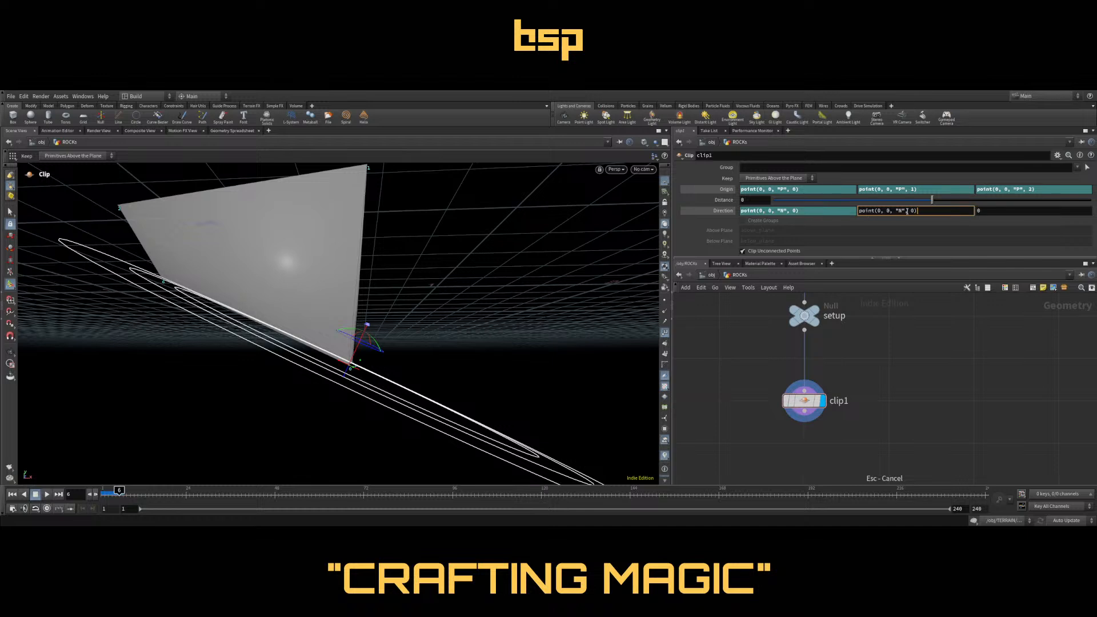
key("Tab")
key("ctrl+v")
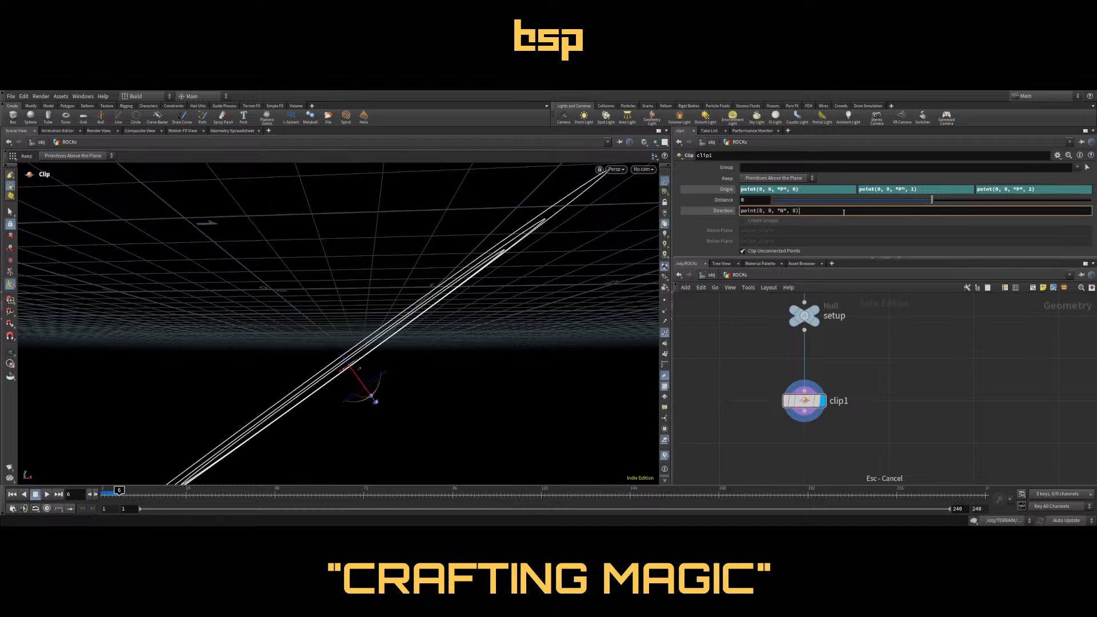
type("2")
key("Return")
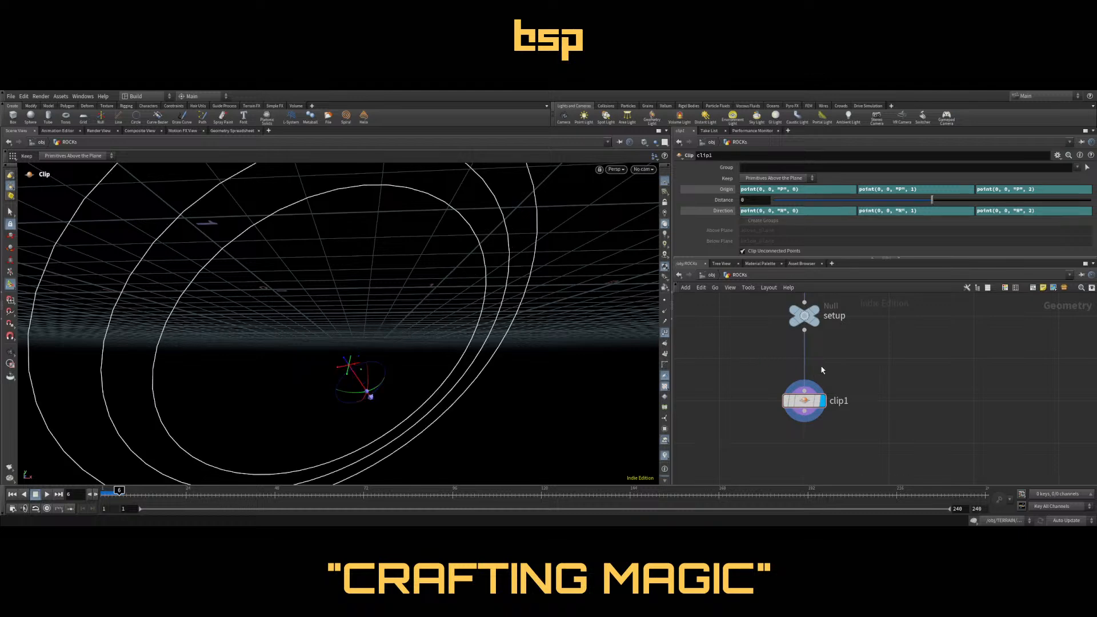
Set the clip to keep Primitives Below the Plane with a distance of -0.22, checking the cut corner in the viewport
key("Escape")
left_click_drag(379, 232, 500, 264)
left_click_drag(932, 201, 919, 203)
left_click(777, 178)
left_click(791, 191)
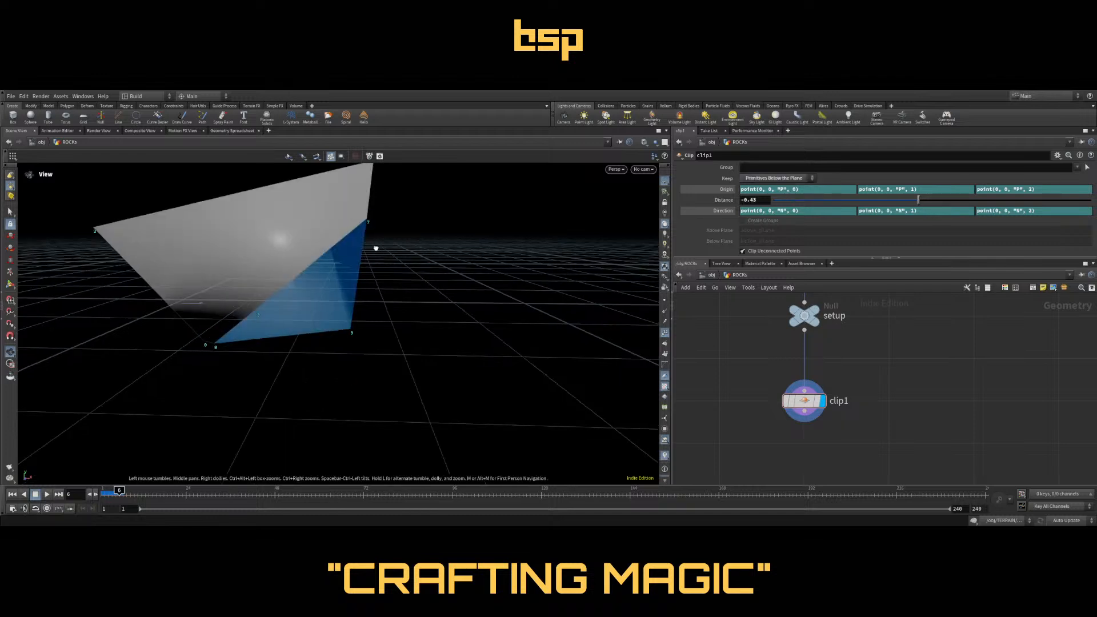
mouse_move(918, 200)
left_mouse_down()
mouse_move(942, 201)
mouse_move(924, 201)
left_mouse_up()
left_click_drag(343, 274, 321, 298)
left_click_drag(537, 288, 429, 320)
Add a count-based For-Each loop block beside the Clip node
middle_click_drag(939, 415, 845, 360)
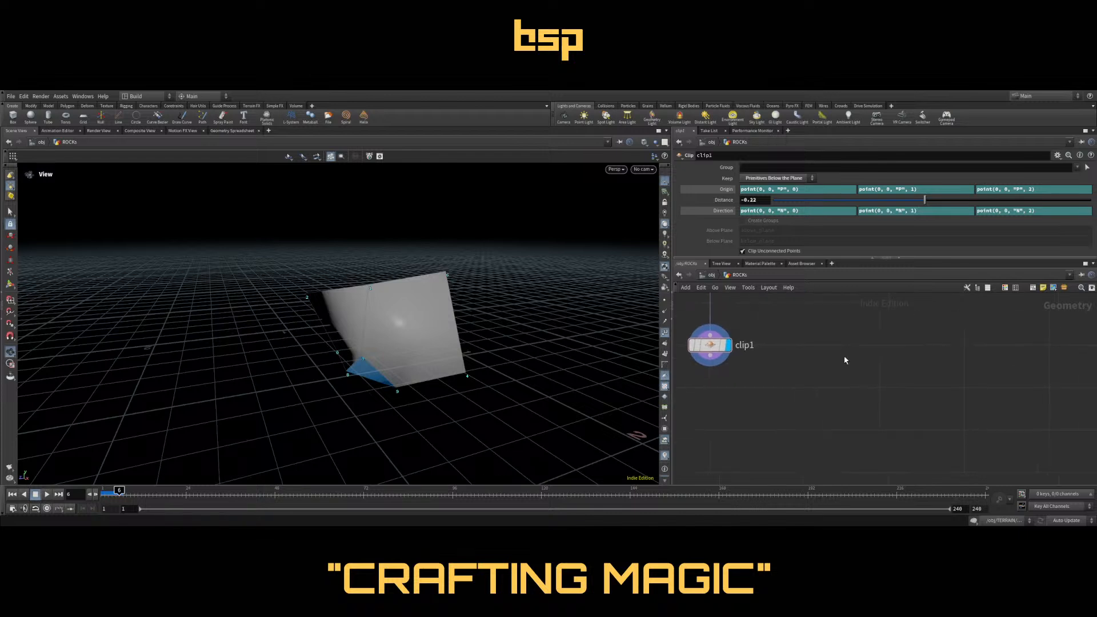
scroll(845, 359, "down", 3)
key("Tab")
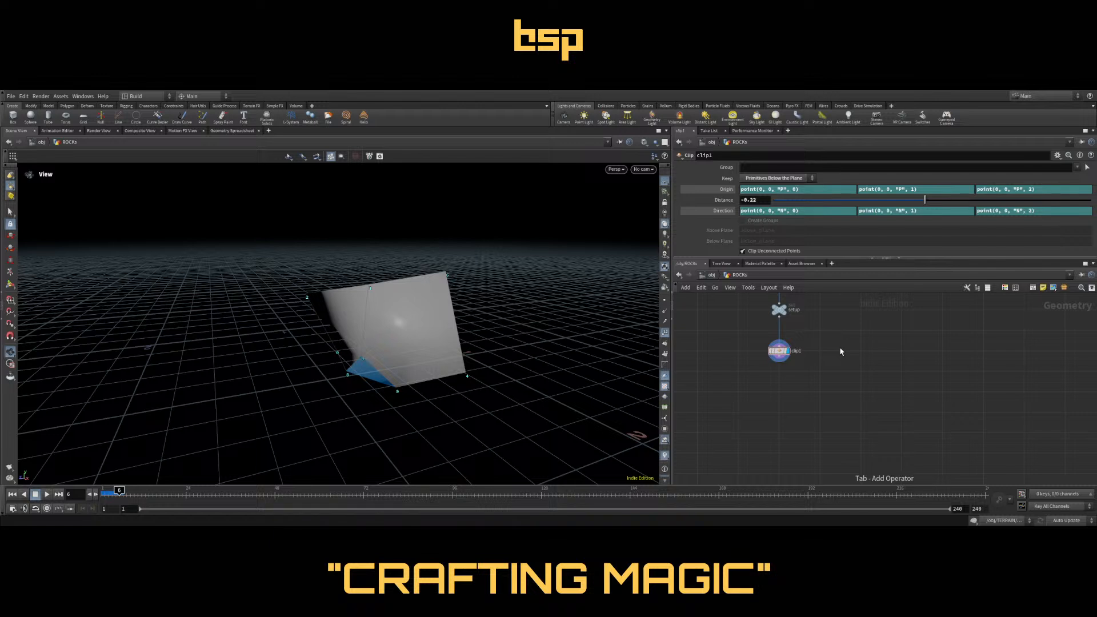
key("Return")
left_click(823, 351)
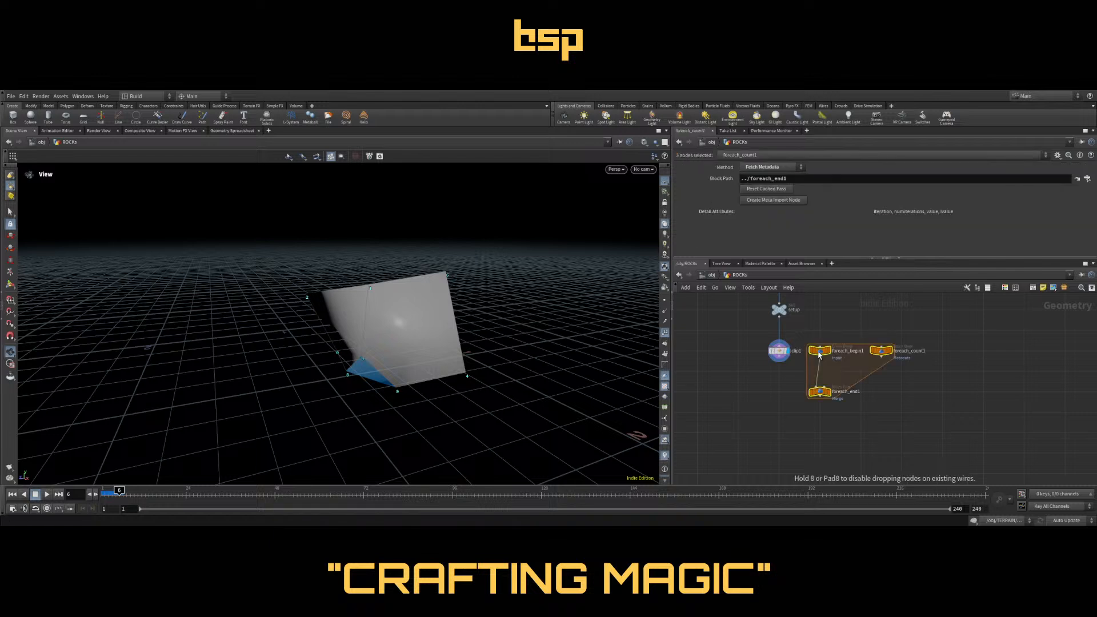
Set the loop's end node to Feedback Each Iteration and its begin node to fetch feedback
left_click(818, 393)
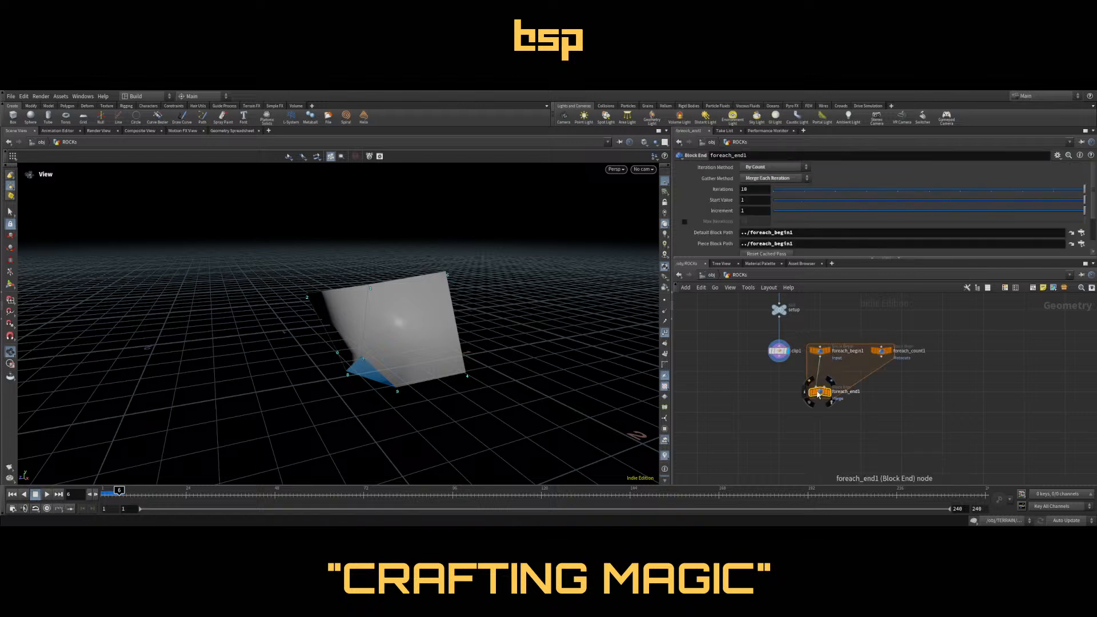
left_click(767, 187)
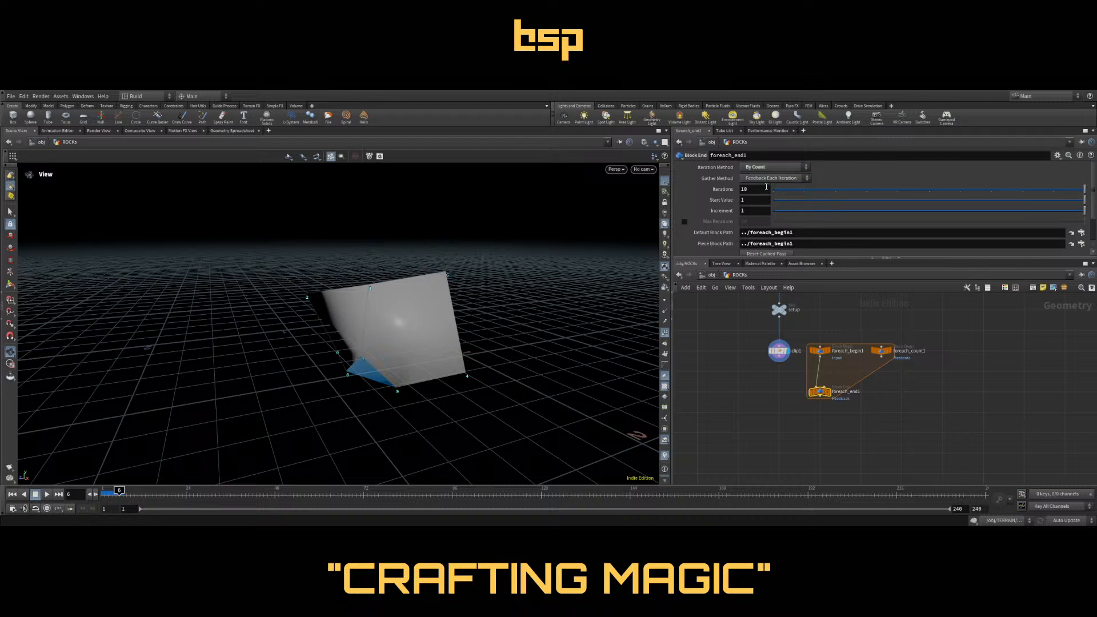
left_click(820, 351)
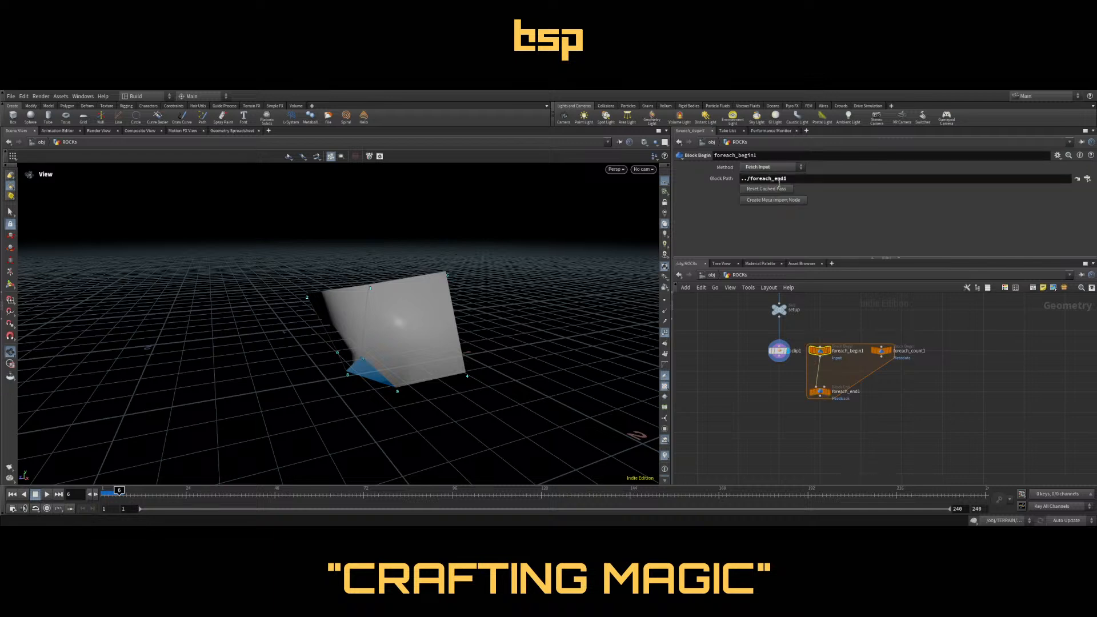
Rename the loop's metadata node foreach_count1 as loopdata
left_click(882, 352)
double_click(909, 351)
type("loopdat")
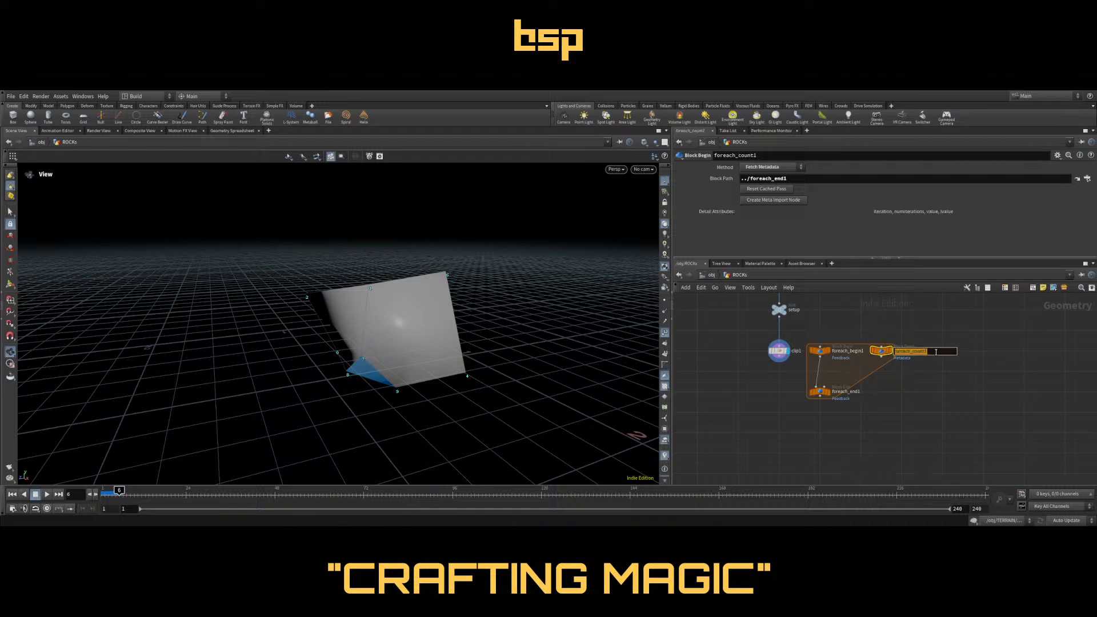
type("at")
key("Return")
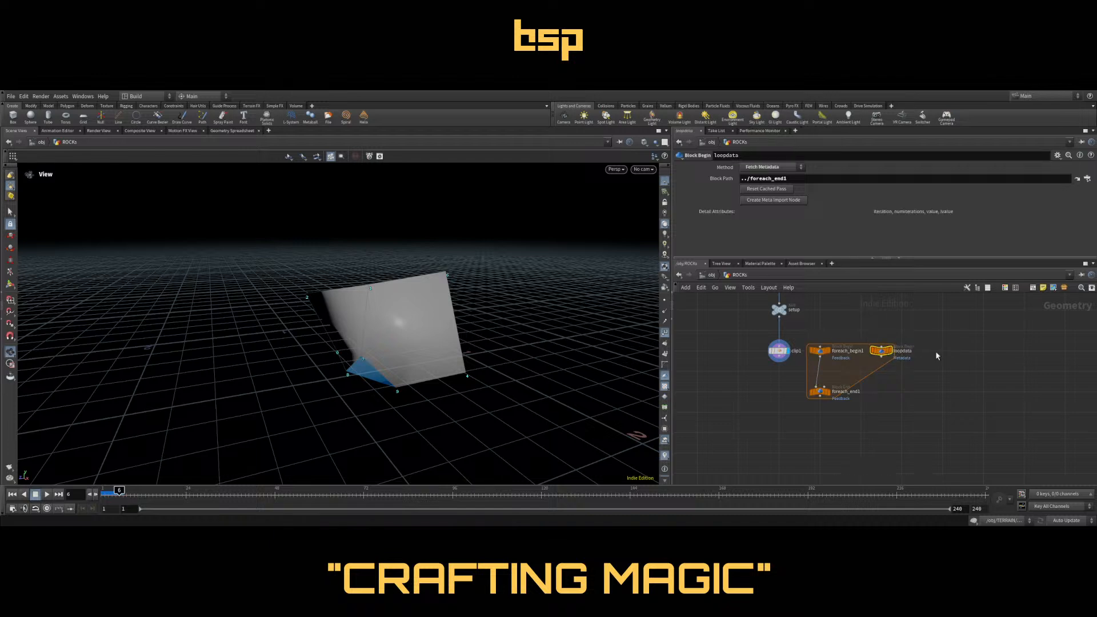
Set the loop end node's iterations to the expression npoints("../setup/")
left_click(823, 393)
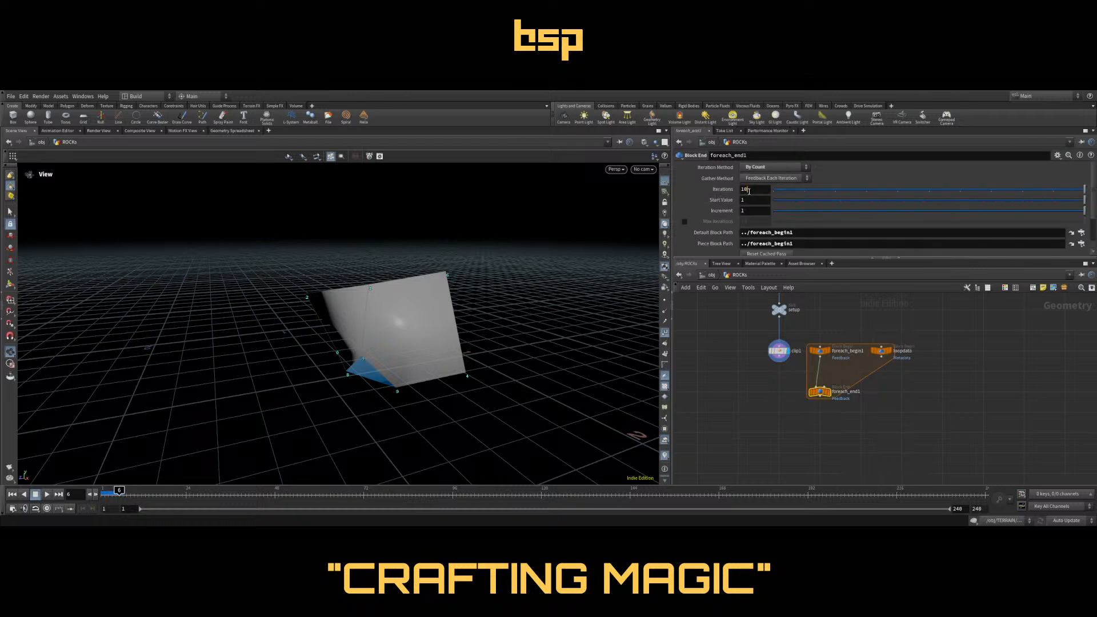
left_click_drag(749, 190, 696, 199)
type("npoint")
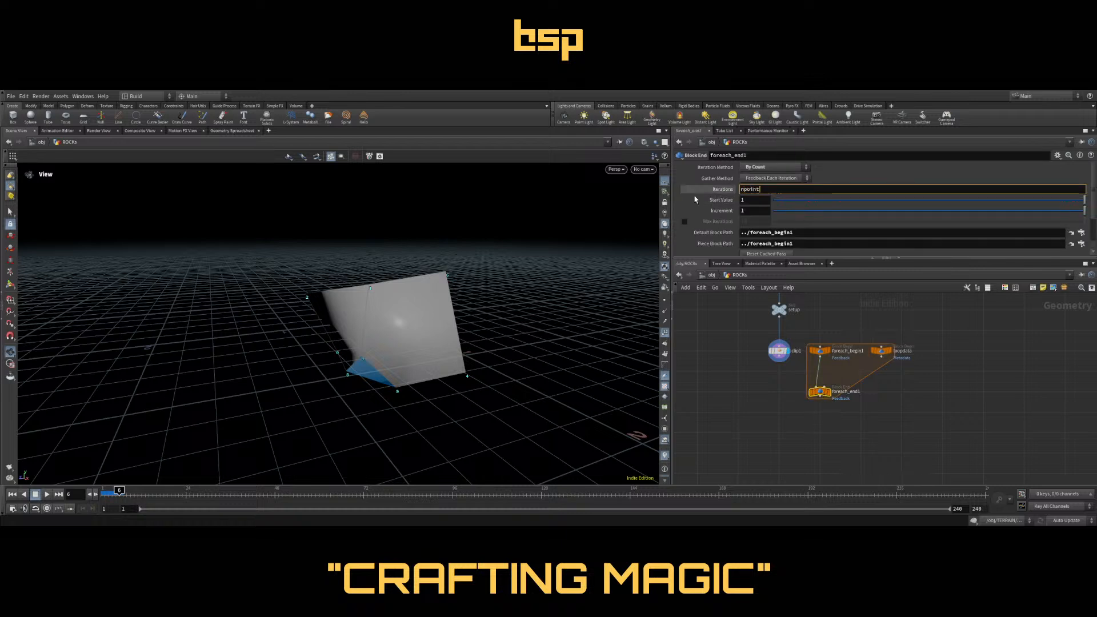
type("s(\"../setup/\")")
key("Return")
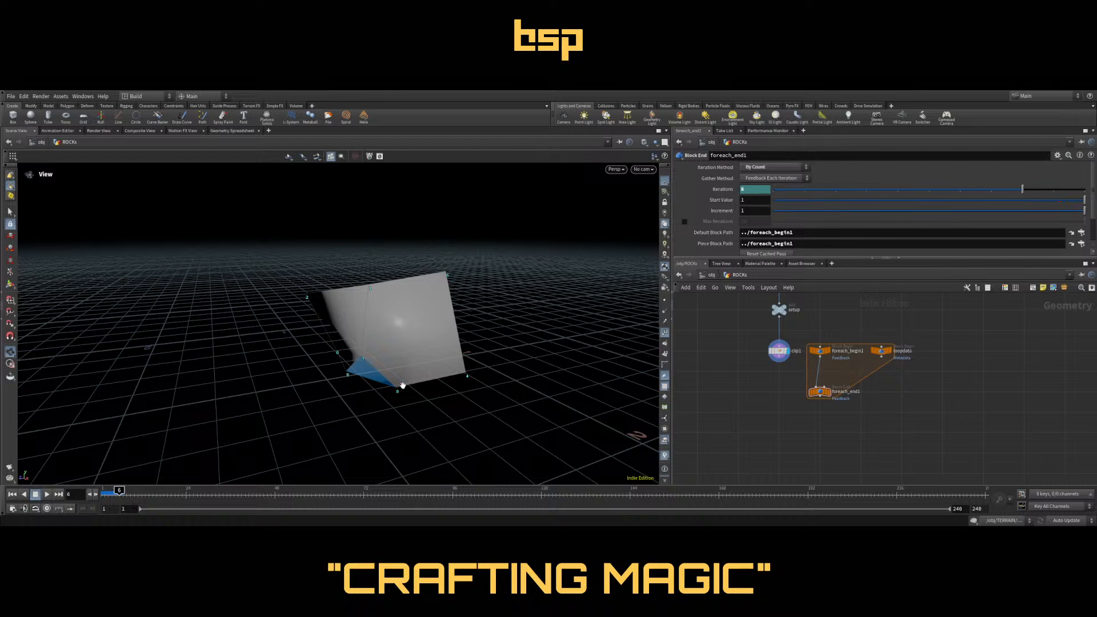
Connect the setup null to the loop's begin node and insert the Clip node between the begin and end nodes
left_click_drag(779, 351, 744, 361)
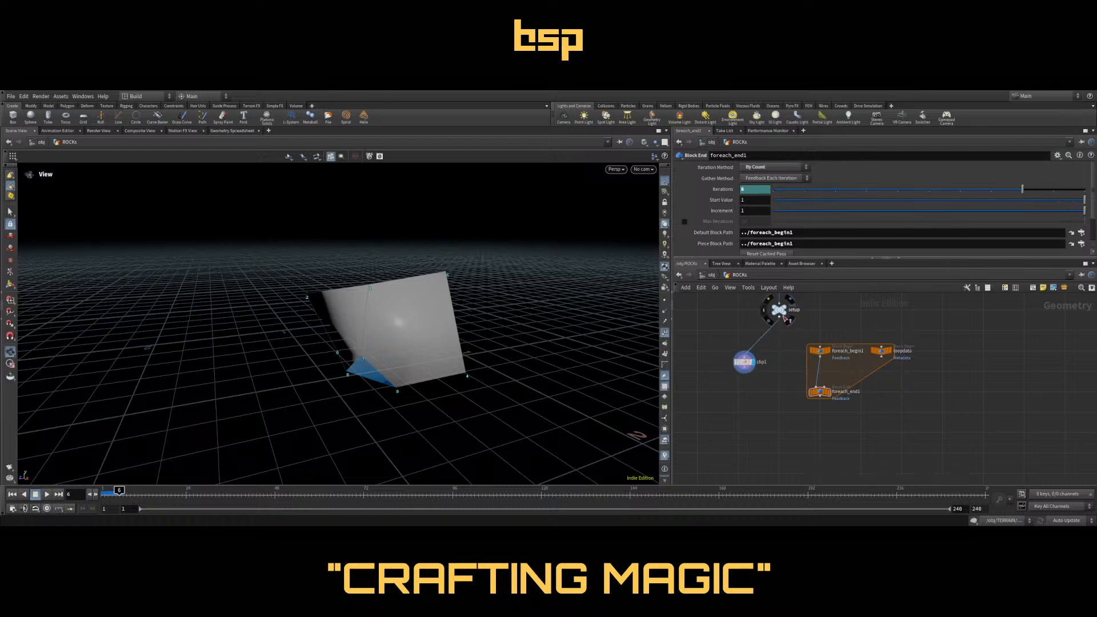
left_click_drag(779, 324, 820, 345)
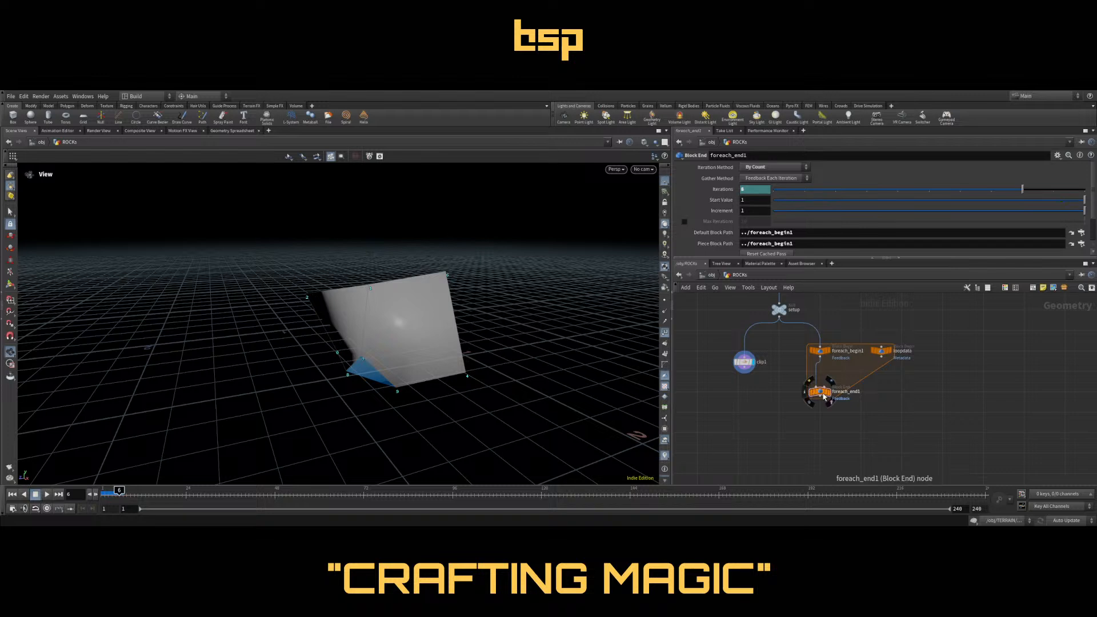
left_click_drag(823, 396, 824, 437)
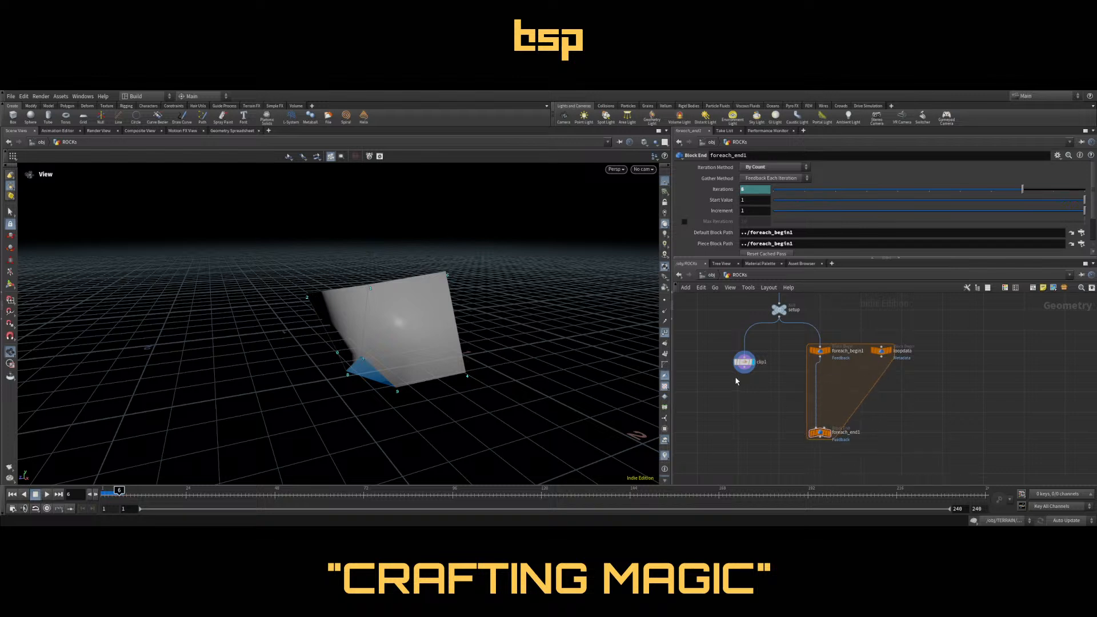
left_click_drag(742, 358, 821, 388)
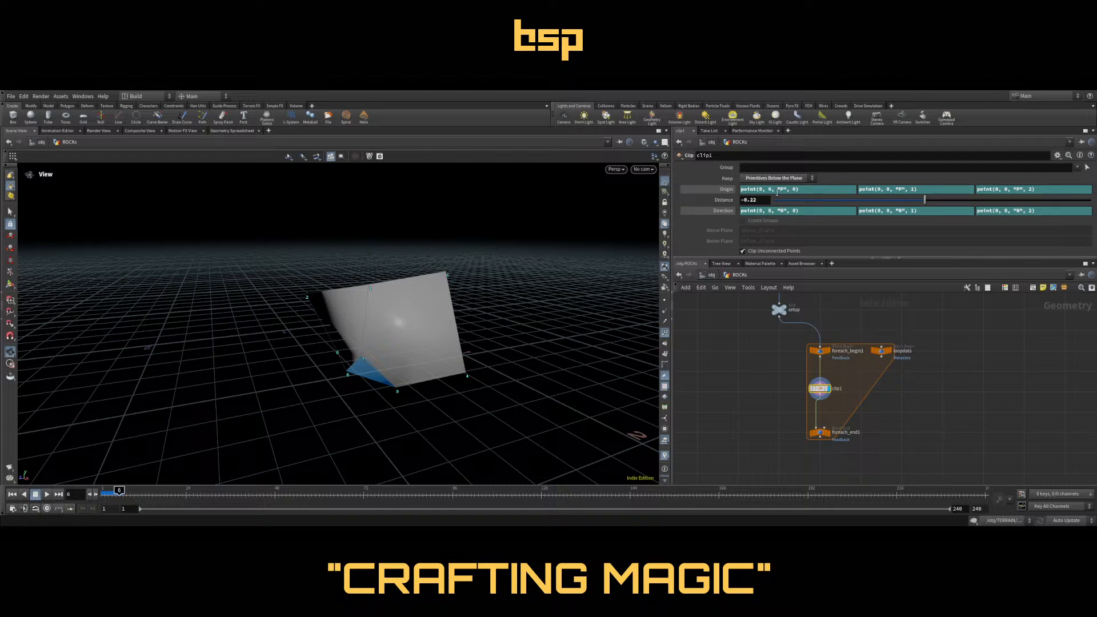
Replace the point number in the Clip's X origin expression with detail("../loopdata/", "iteration", 0)
left_click_drag(771, 188, 768, 187)
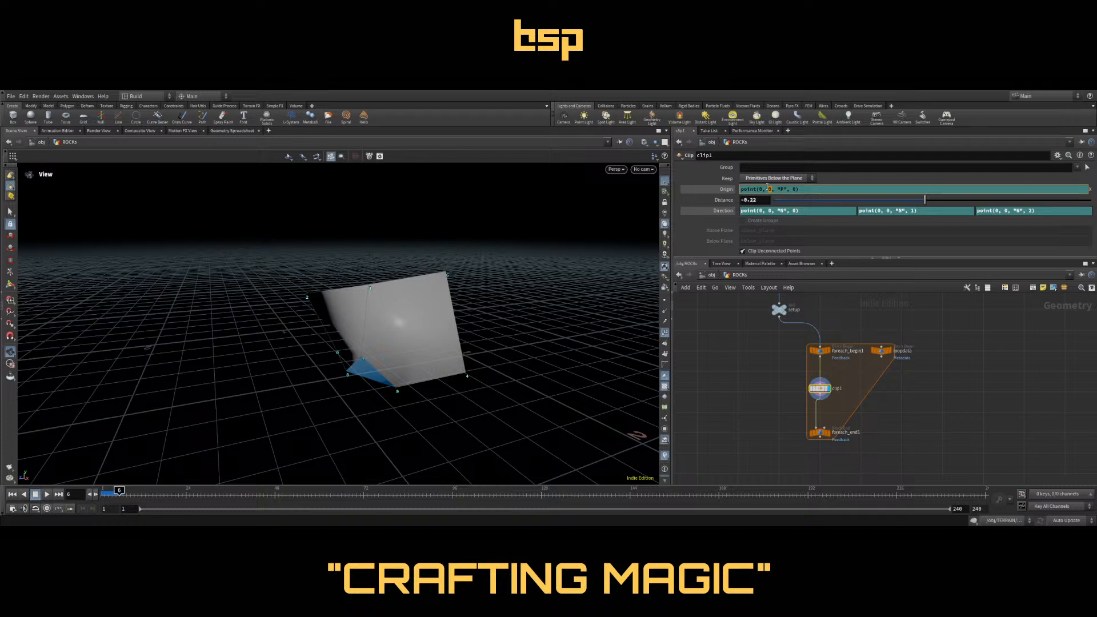
type("detail(\"../loopdata/\", \"iteration\", 0)")
key("Return")
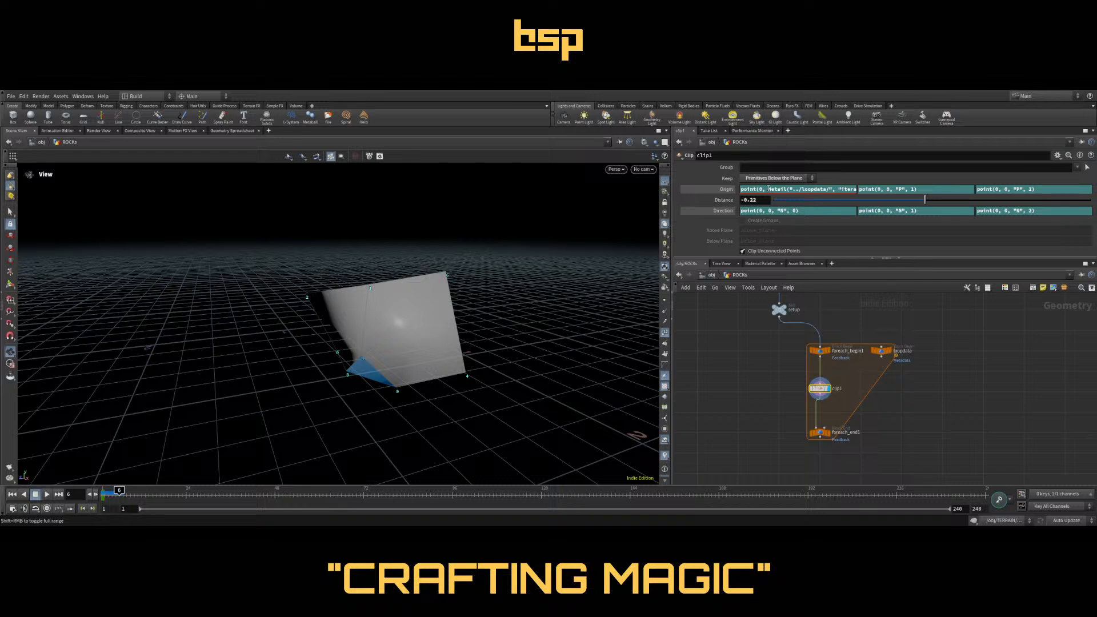
Copy the loopdata iteration expression into the point number of the Clip's remaining origin components and all three direction components
left_click_drag(770, 188, 842, 189)
key("ctrl+c")
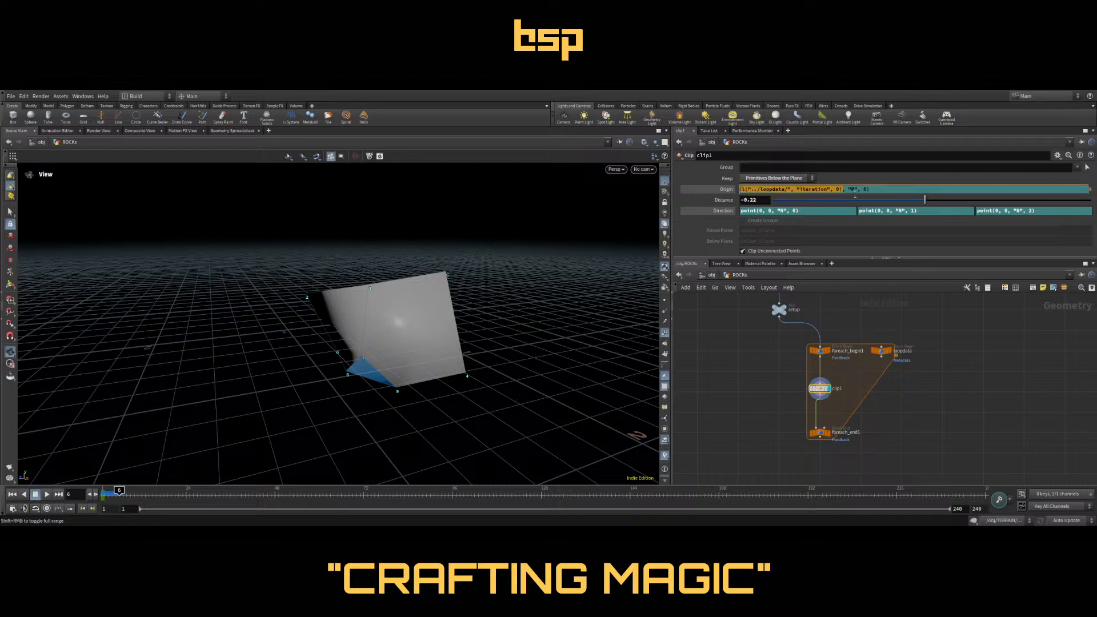
double_click(771, 211)
key("ctrl+v")
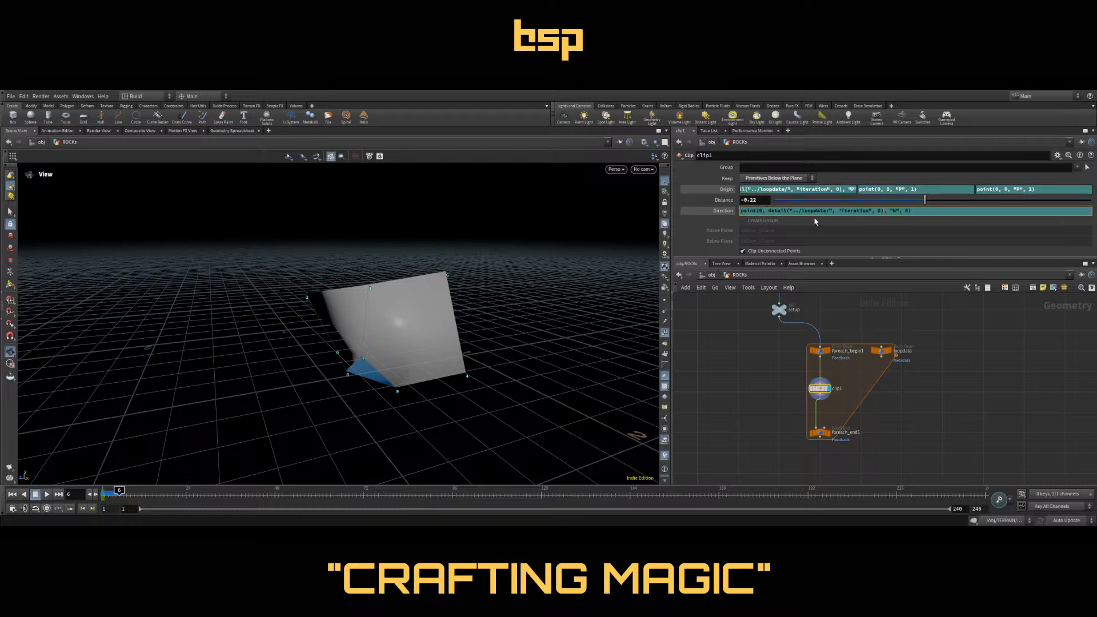
key("Return")
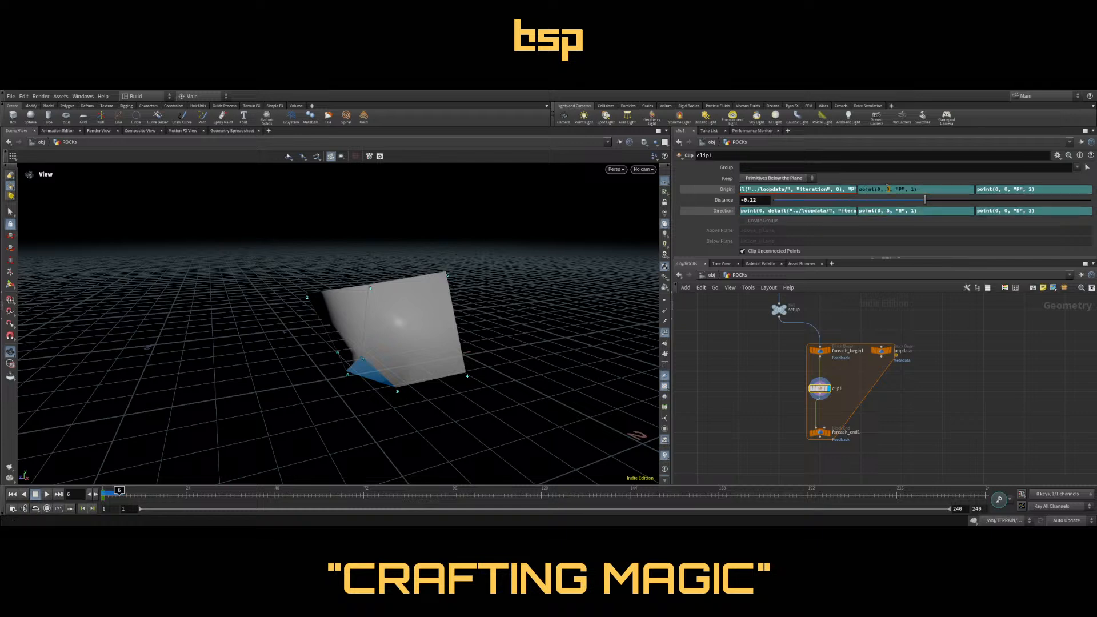
double_click(888, 188)
key("ctrl+v")
key("Return")
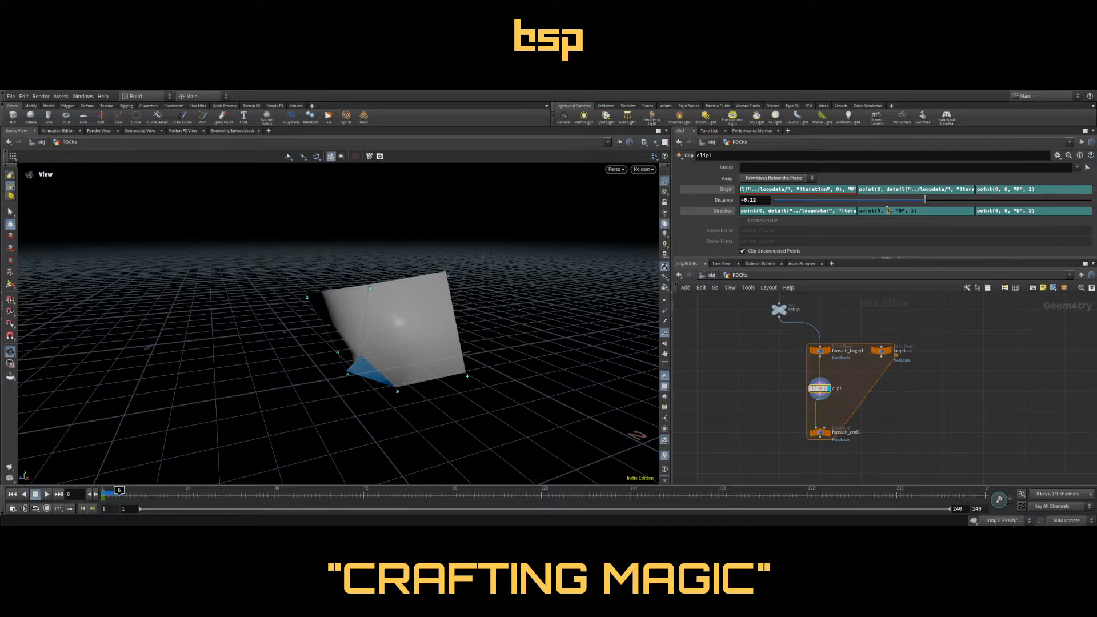
double_click(888, 210)
key("ctrl+v")
key("Return")
double_click(1007, 189)
key("ctrl+v")
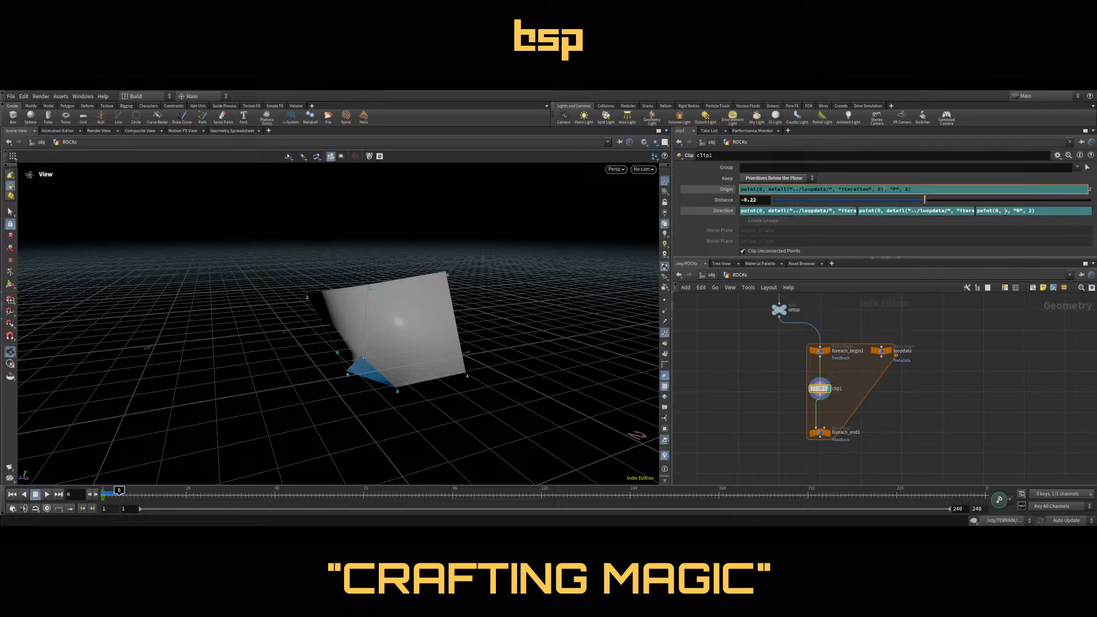
double_click(1006, 212)
key("ctrl+v")
left_click(988, 401)
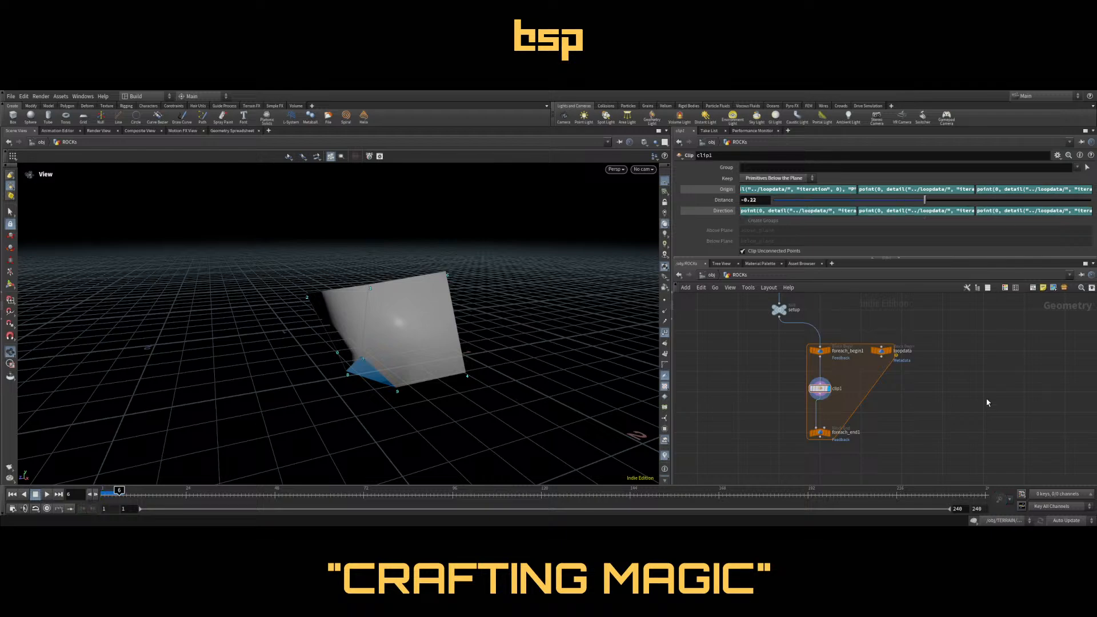
Display the loop end node's output and inspect the repeatedly clipped shape and the Clip's X direction expression
left_click(829, 434)
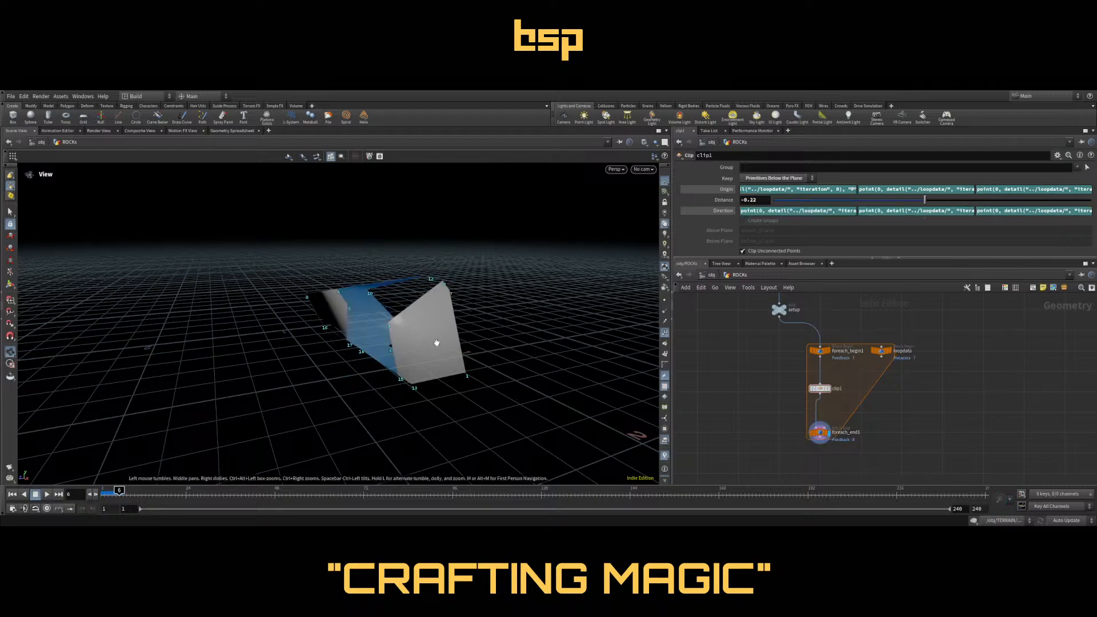
left_click_drag(439, 341, 520, 306)
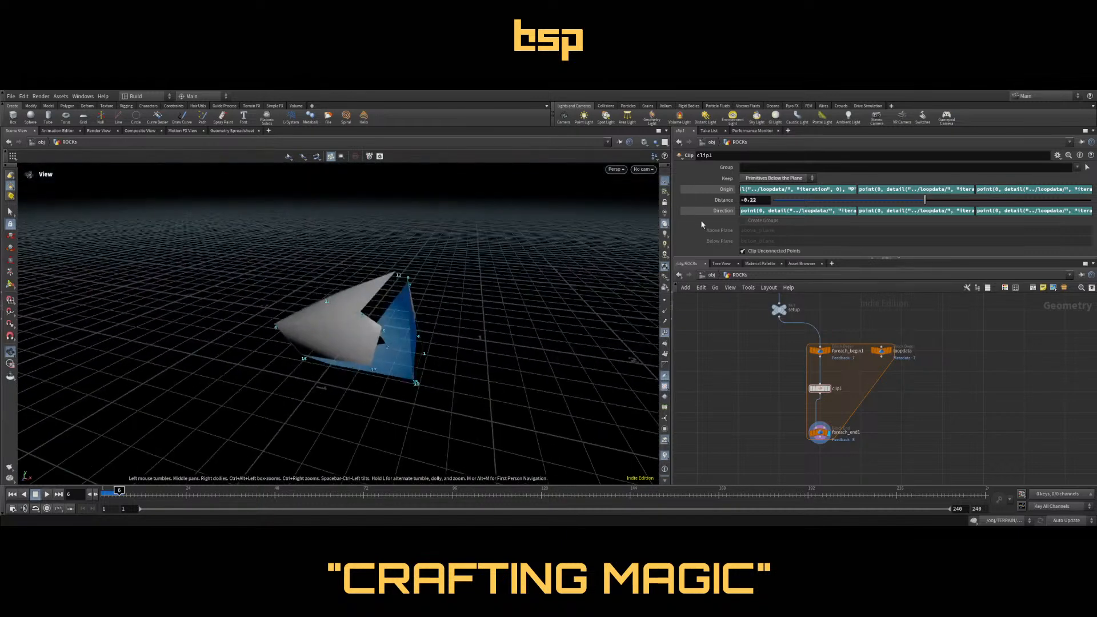
left_click(762, 211)
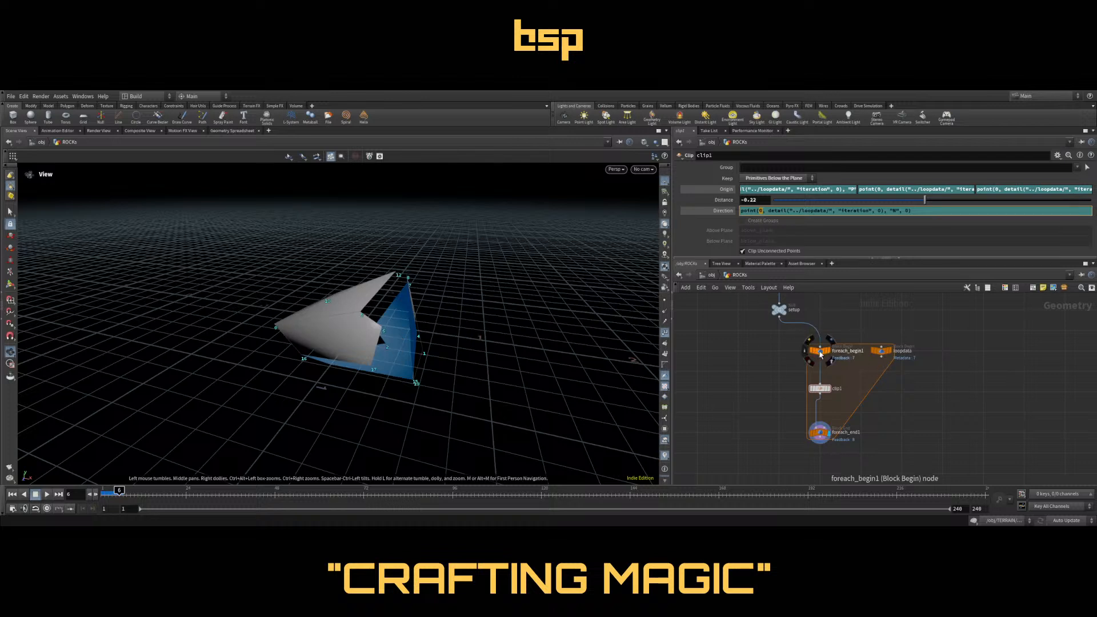
Point the Clip's X origin expression at "../setup/" instead of input 0
left_click(759, 190)
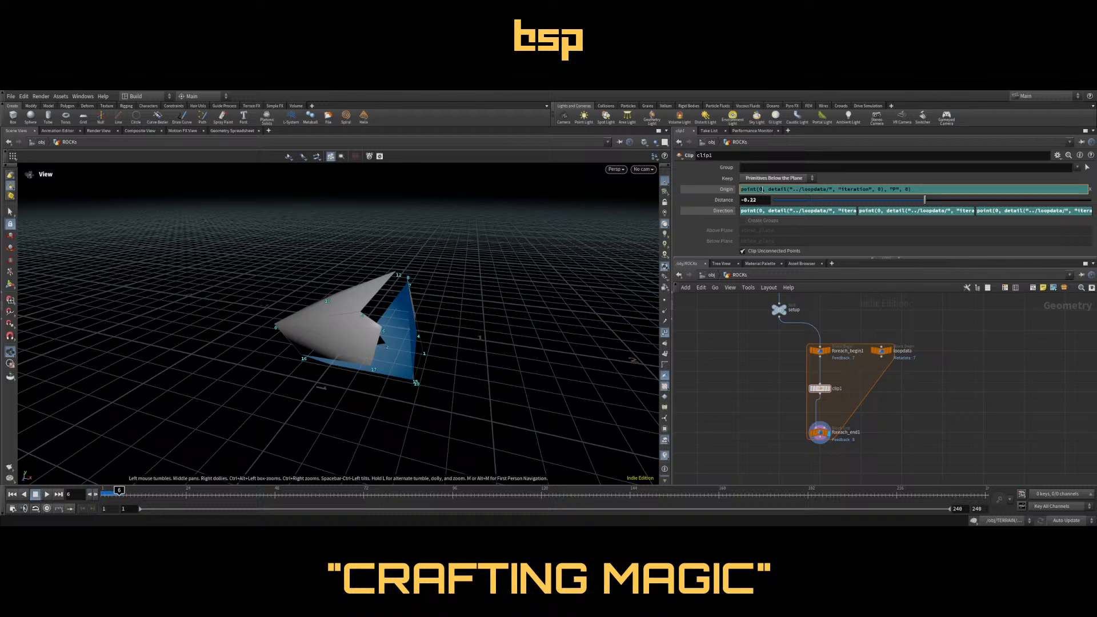
type("\"../setup/\"")
key("Return")
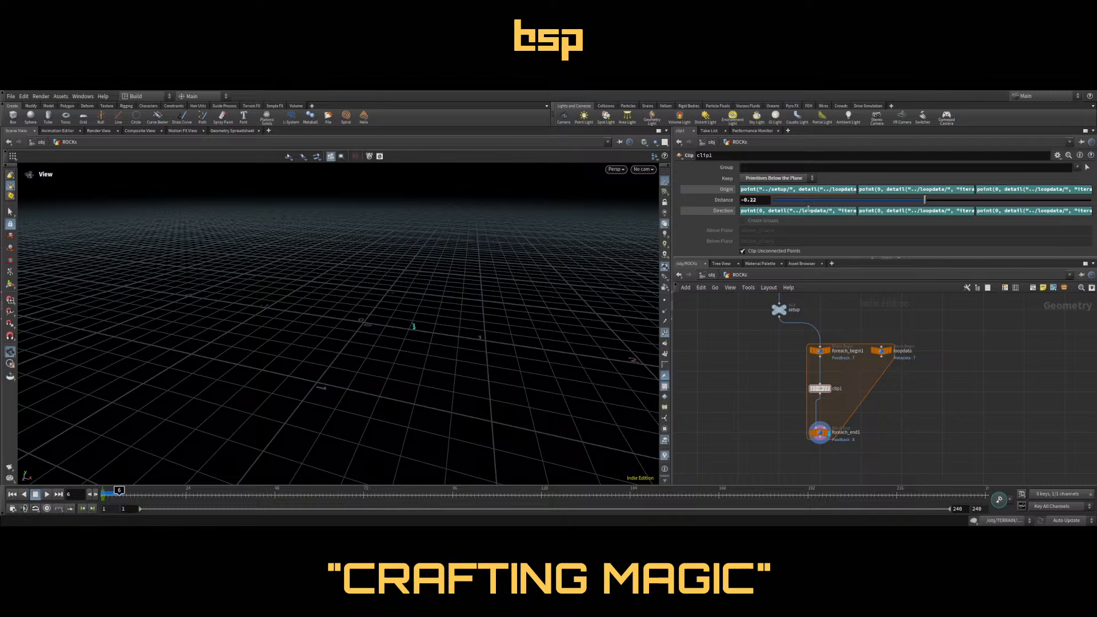
Copy the "../setup/" reference into the Clip's Y and Z origin expressions and all three direction expressions, replacing input 0
left_click_drag(792, 188, 760, 189)
key("ctrl+c")
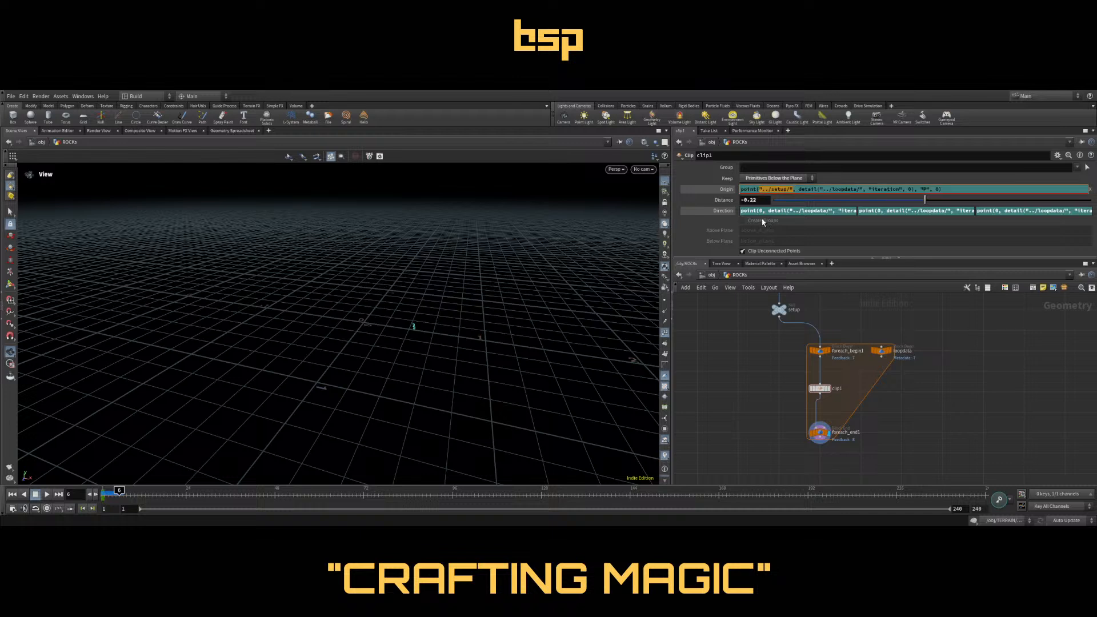
left_click(761, 210)
key("ctrl+v")
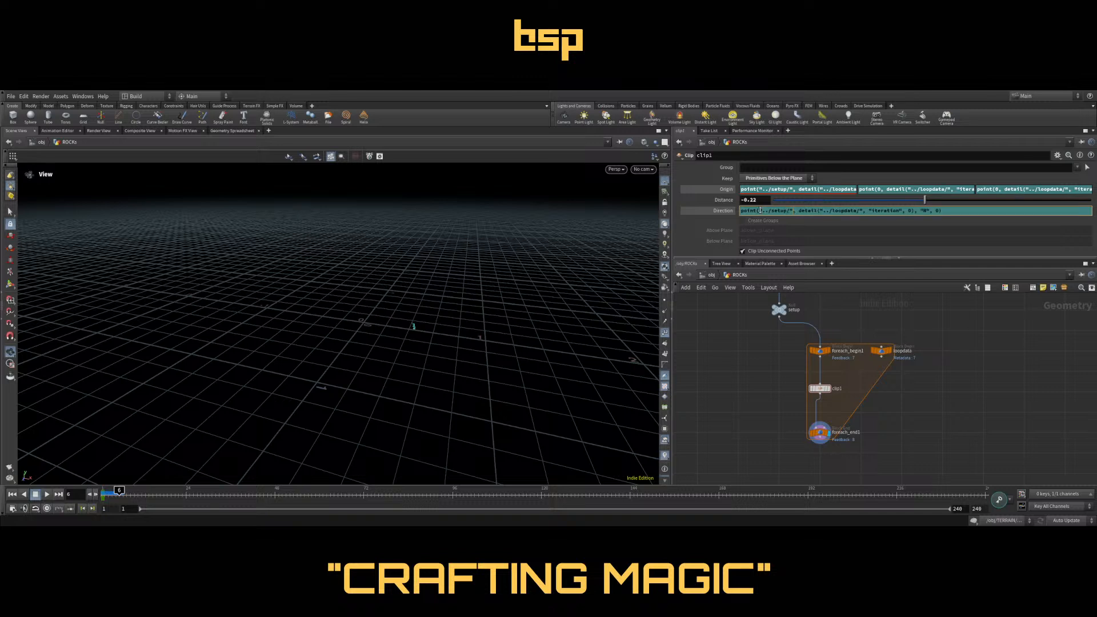
double_click(880, 189)
key("ctrl+v")
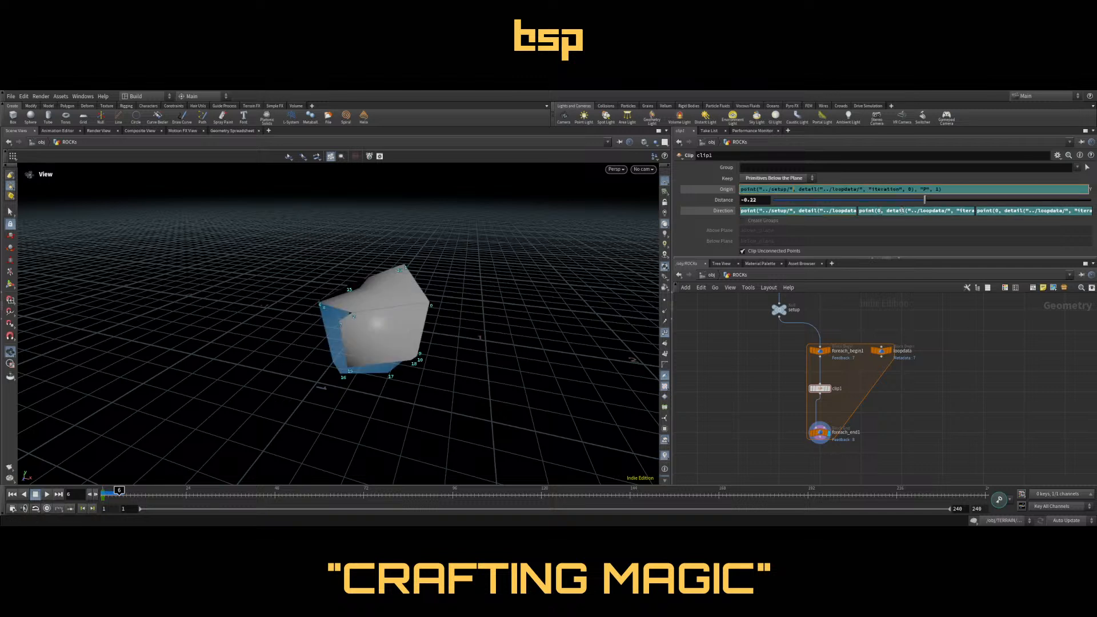
key("Return")
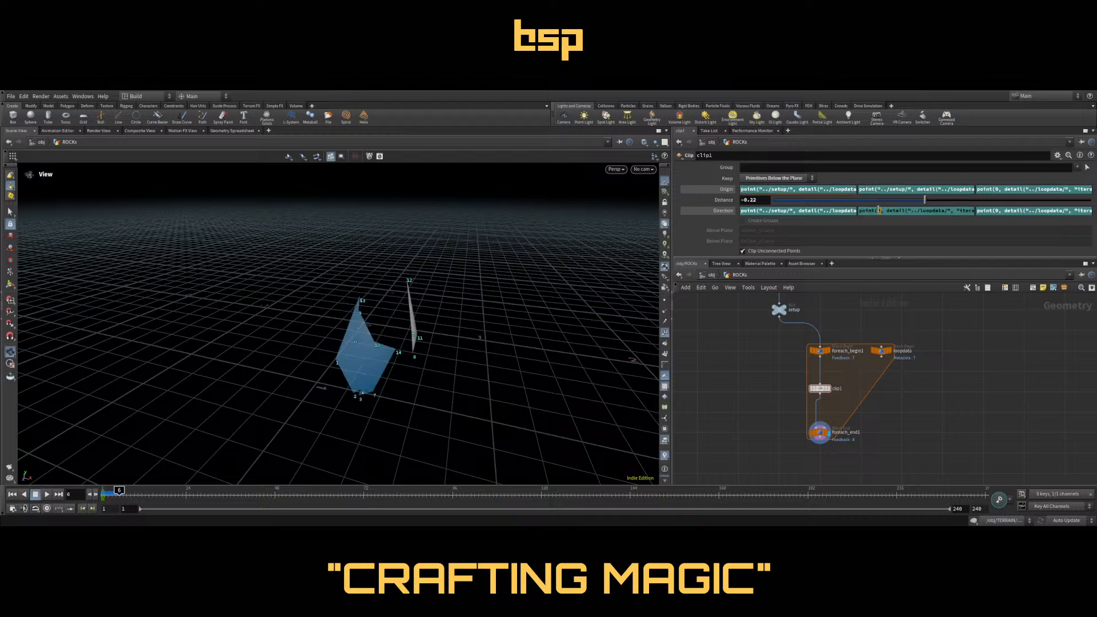
double_click(879, 210)
key("ctrl+v")
key("Return")
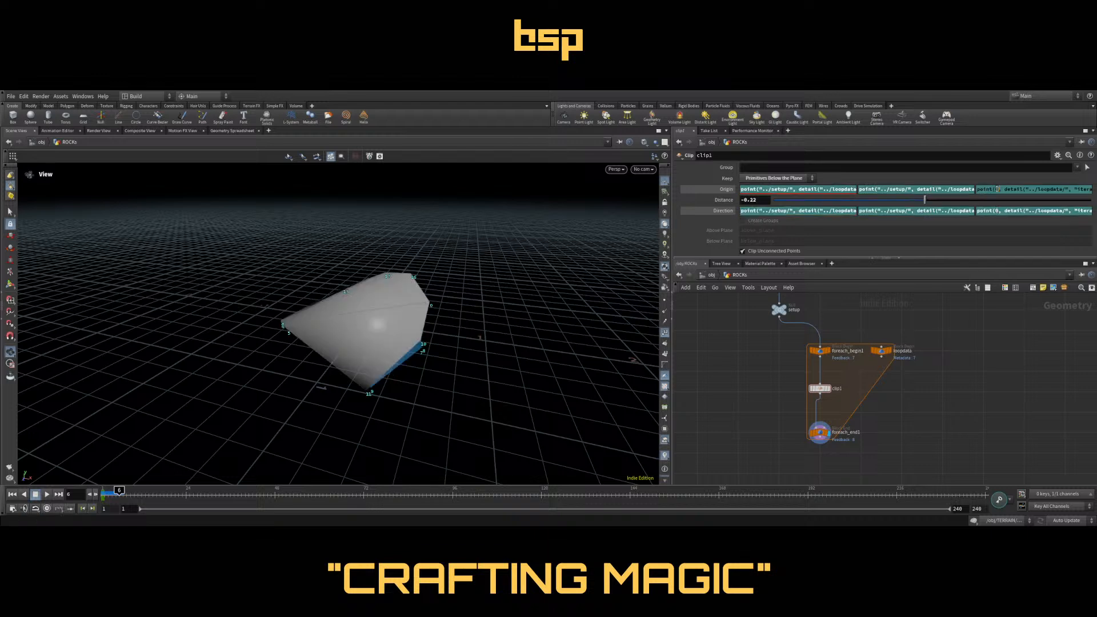
double_click(997, 189)
key("ctrl+v")
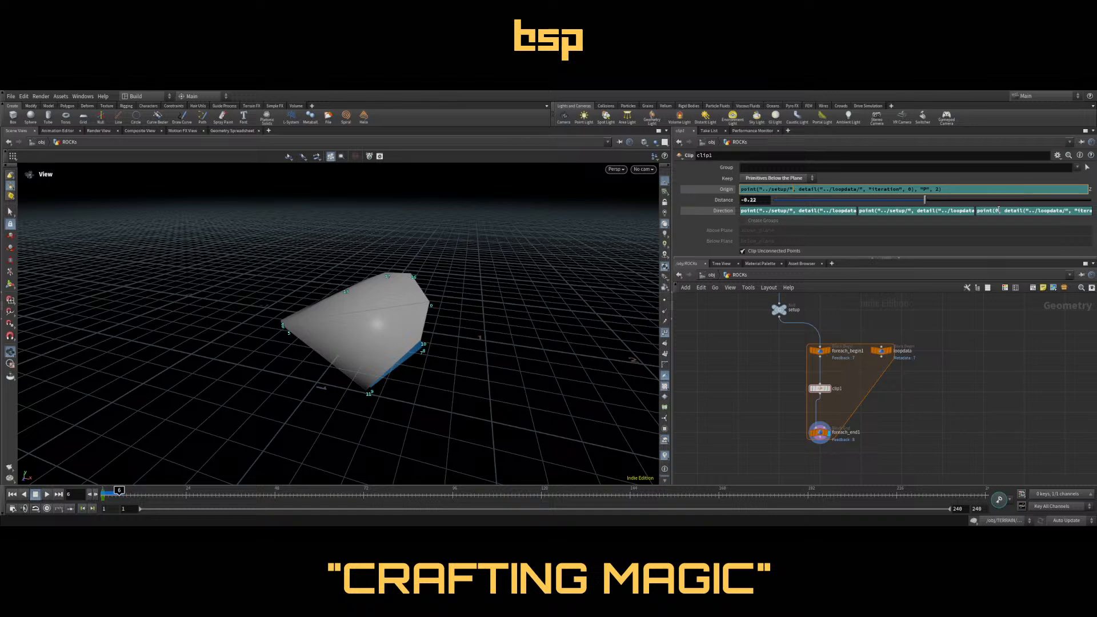
key("Return")
key("ctrl+v")
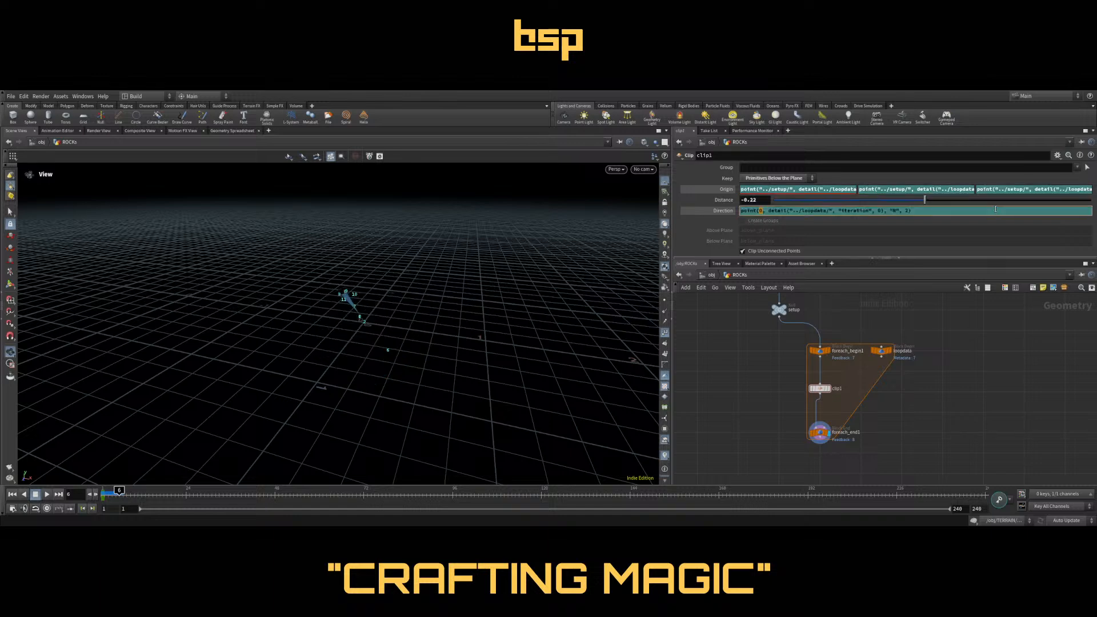
key("Return")
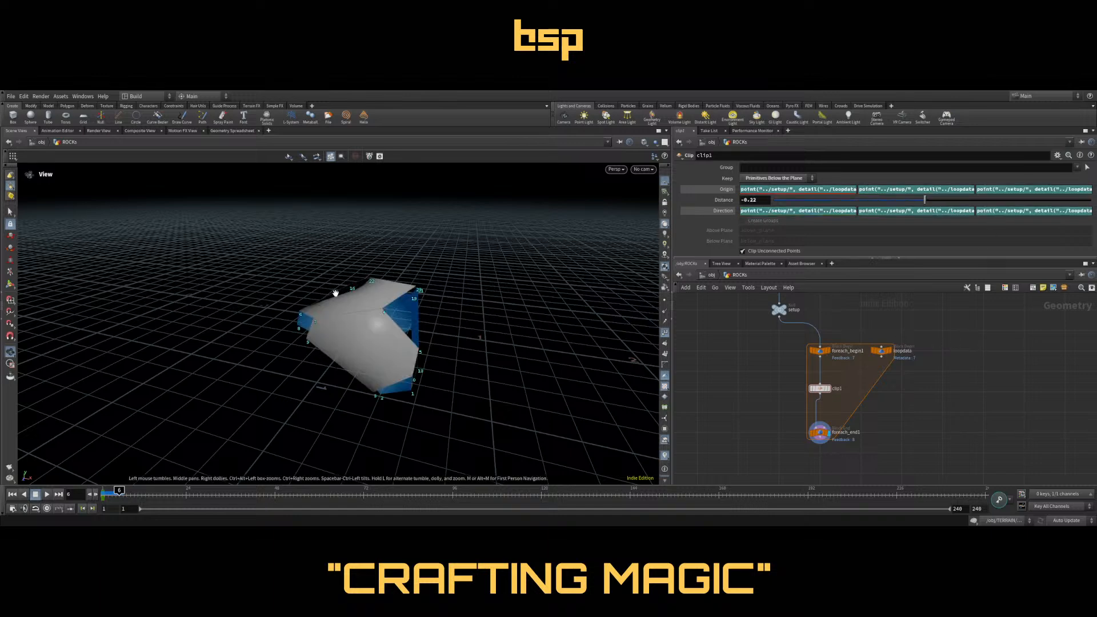
Try a clip distance of -0.07 and inspect the cut corners from several sides
left_click_drag(336, 289, 482, 283)
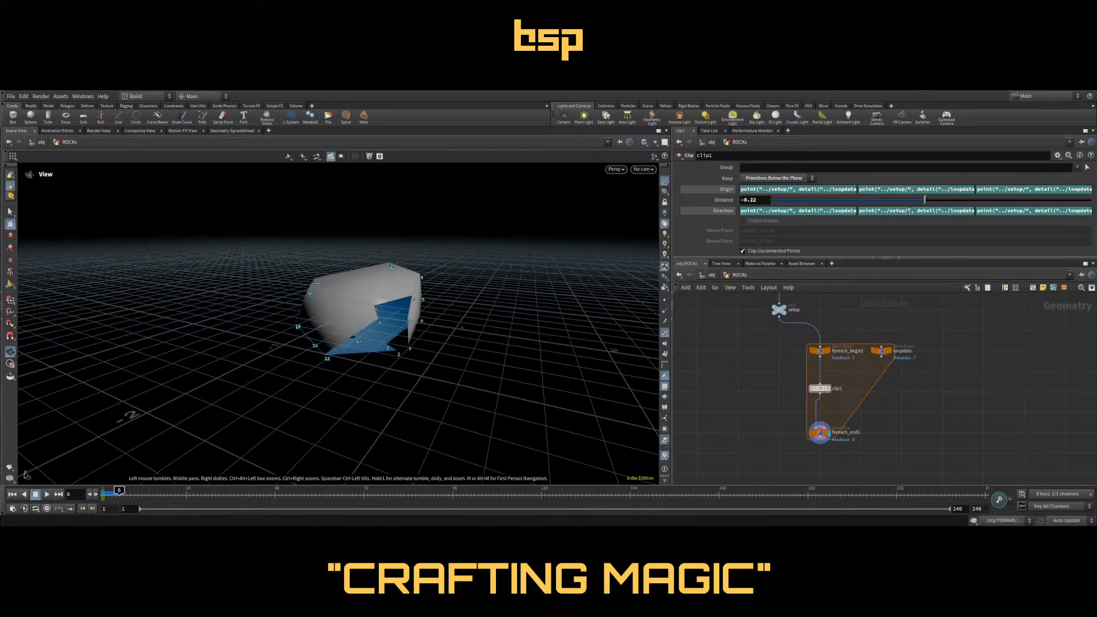
left_click_drag(925, 202, 929, 204)
left_click_drag(404, 264, 693, 244)
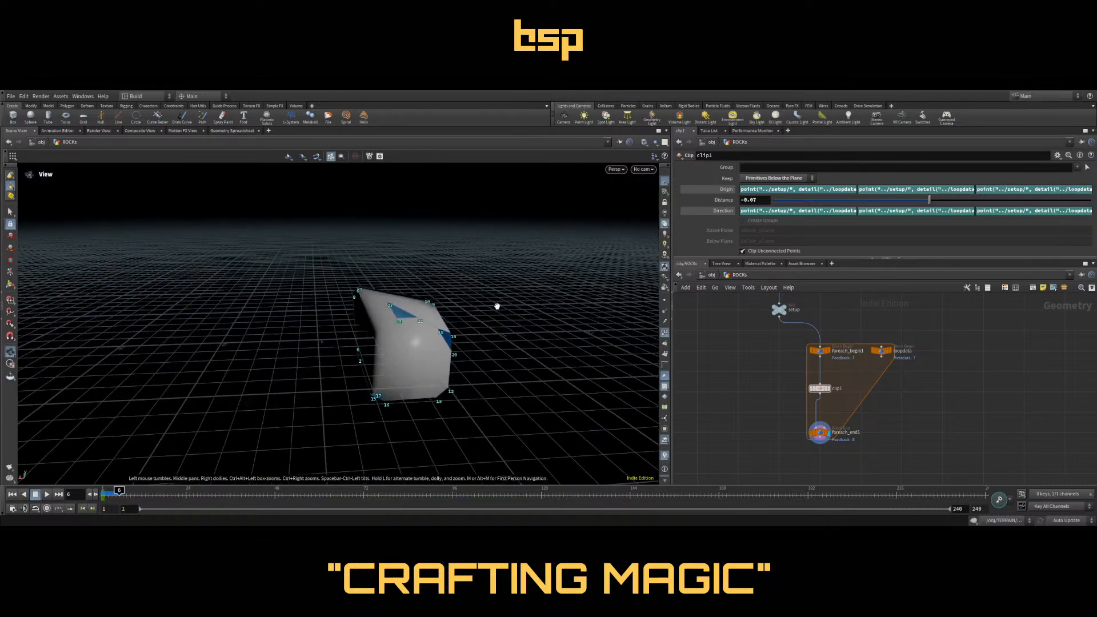
left_click_drag(497, 306, 428, 277)
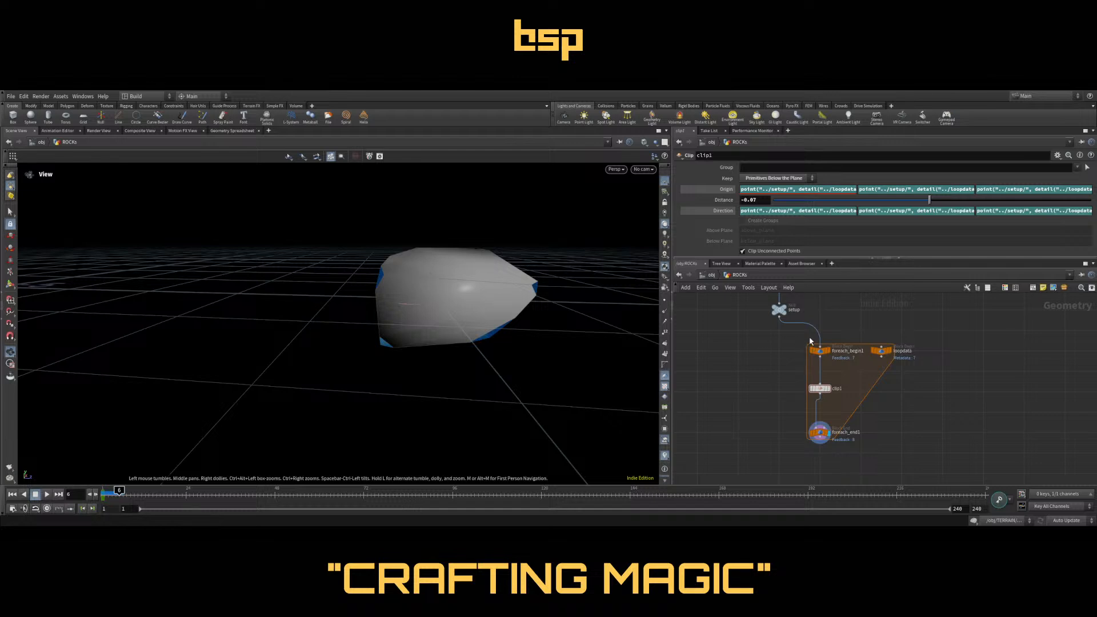
Reduce the Point Jitter scale slightly to make the base box less distorted
scroll(806, 337, "up", 2)
scroll(783, 327, "up", 2)
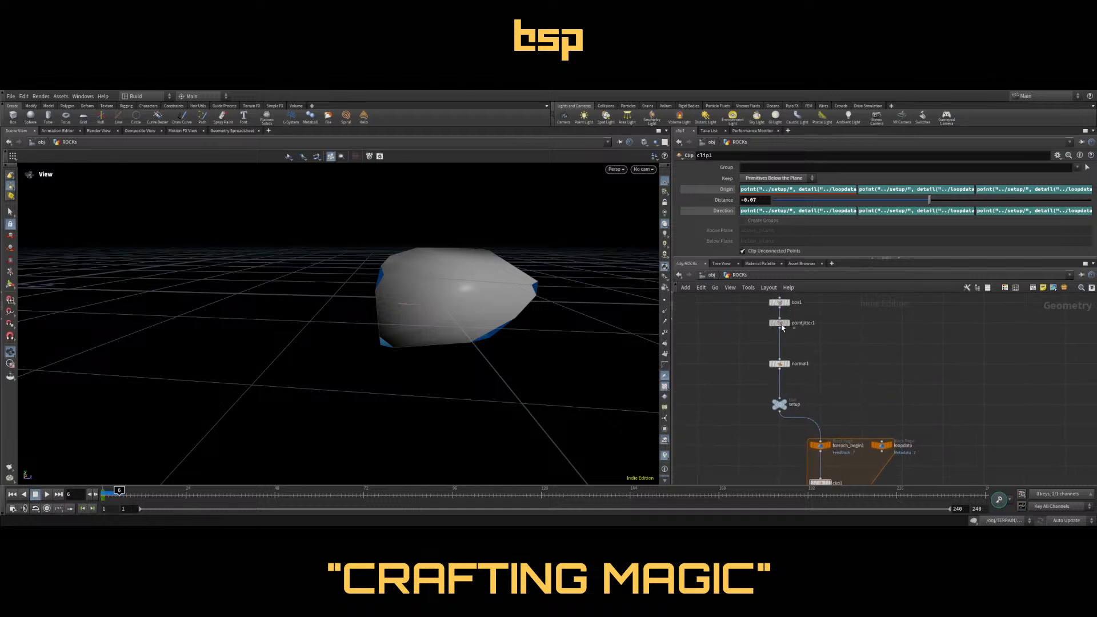
left_click(783, 325)
left_click_drag(785, 193, 782, 193)
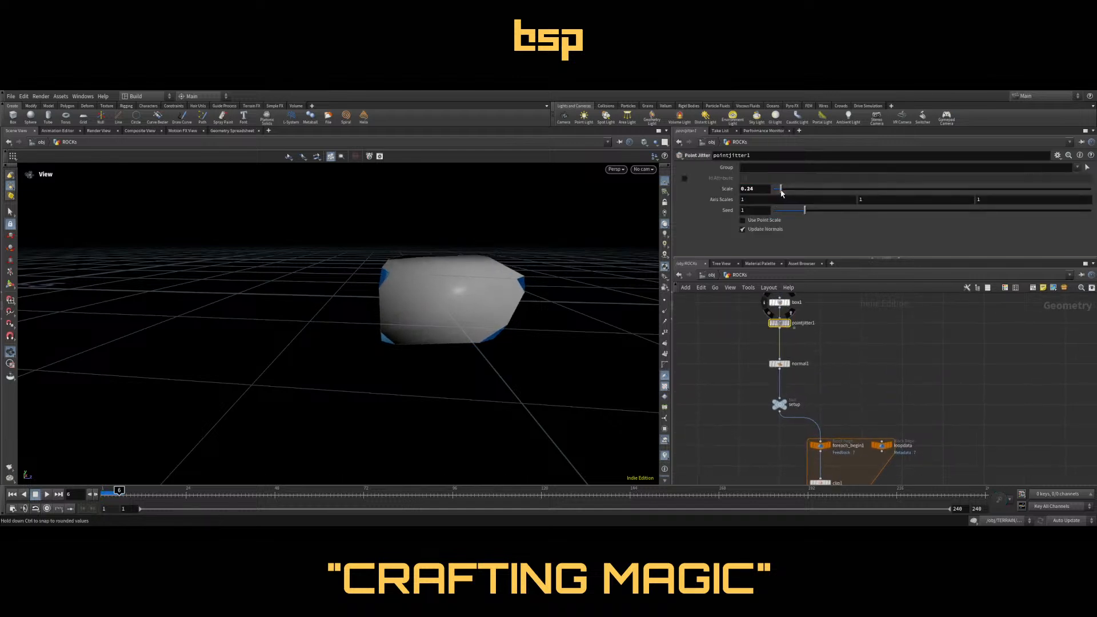
Set the Clip node's distance to -0.1 to cut slightly deeper into the corners
middle_click_drag(858, 347, 841, 285)
left_click(804, 421)
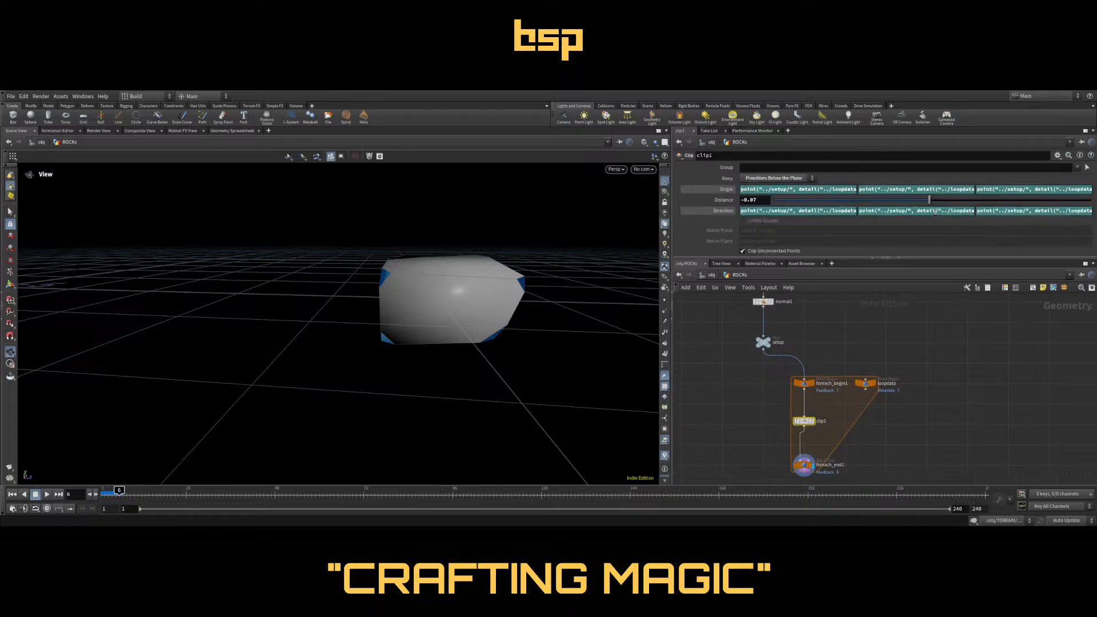
left_click_drag(930, 200, 928, 200)
middle_click_drag(933, 406, 923, 292)
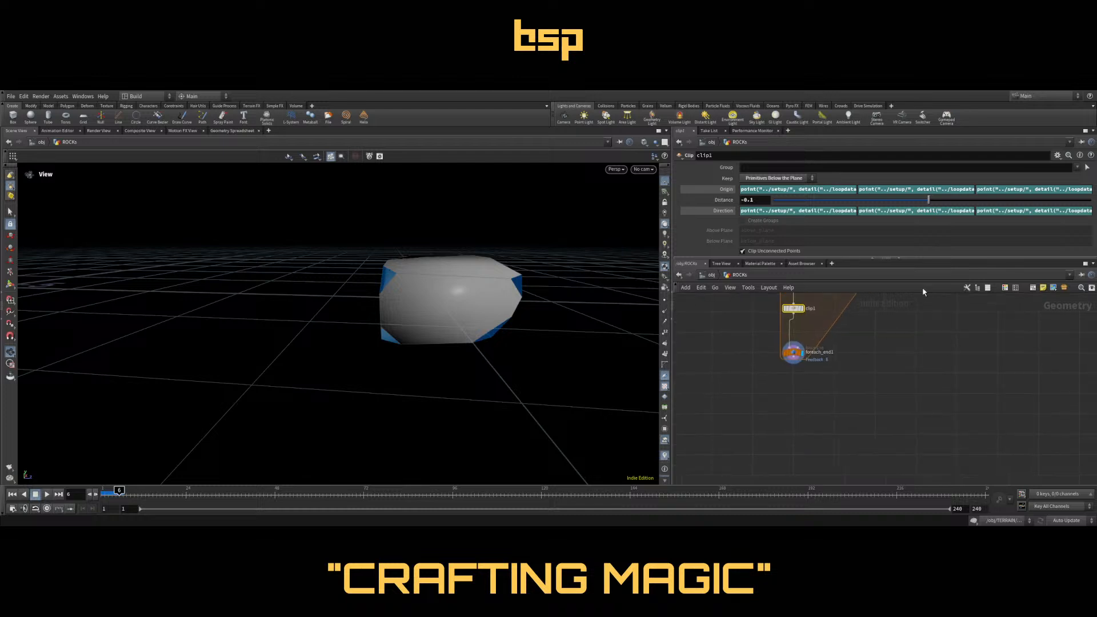
Add a PolyFill node after the loop's end node, connect it and display its output
left_click(805, 414)
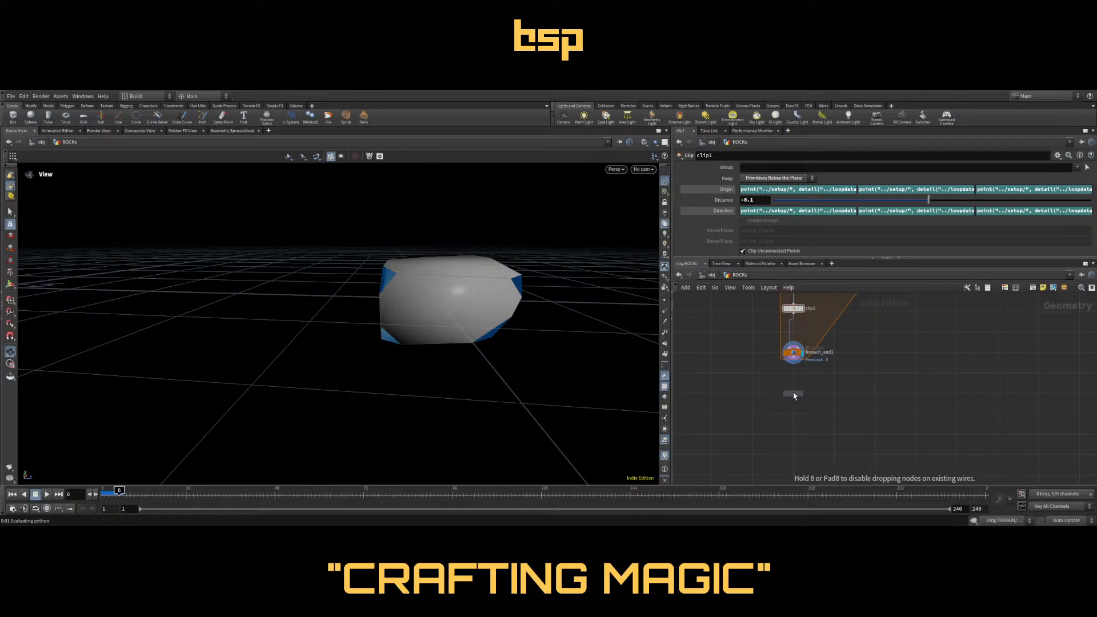
left_click(794, 396)
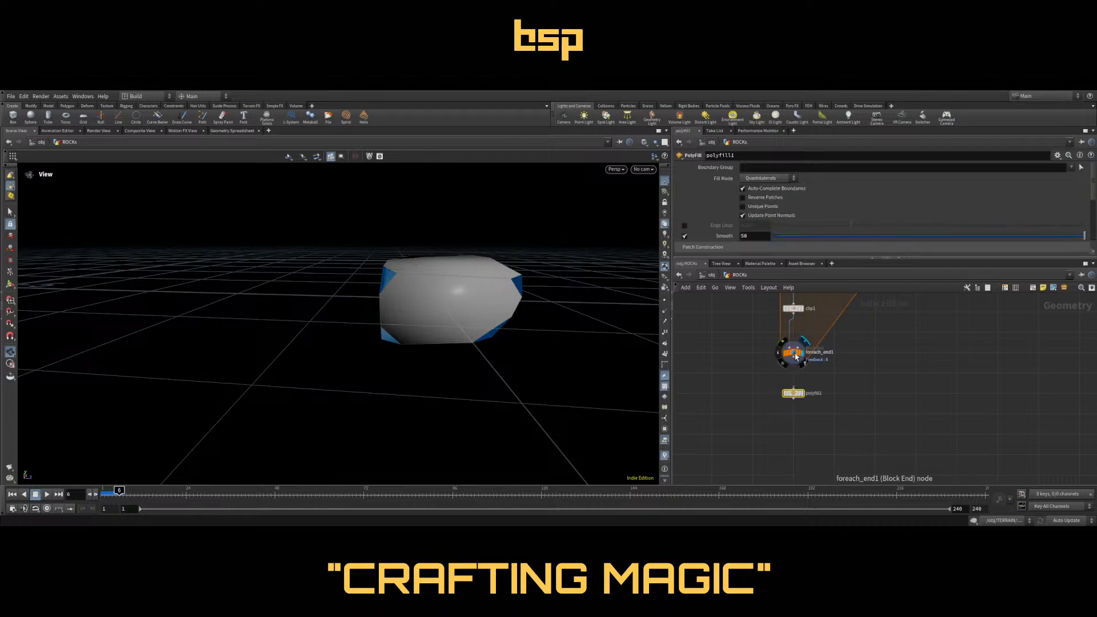
left_click_drag(793, 357, 794, 388)
left_click(802, 394)
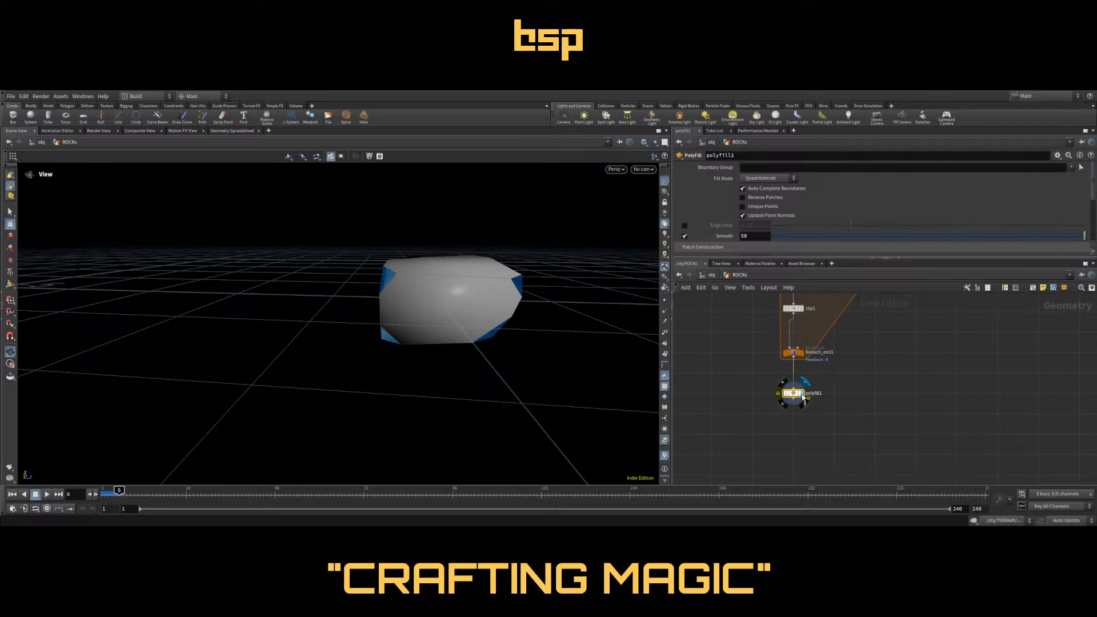
left_click_drag(486, 286, 509, 318, "alt")
Set the Clip node's distance to -0.06 to make the corner cuts shallower
mouse_move(787, 394)
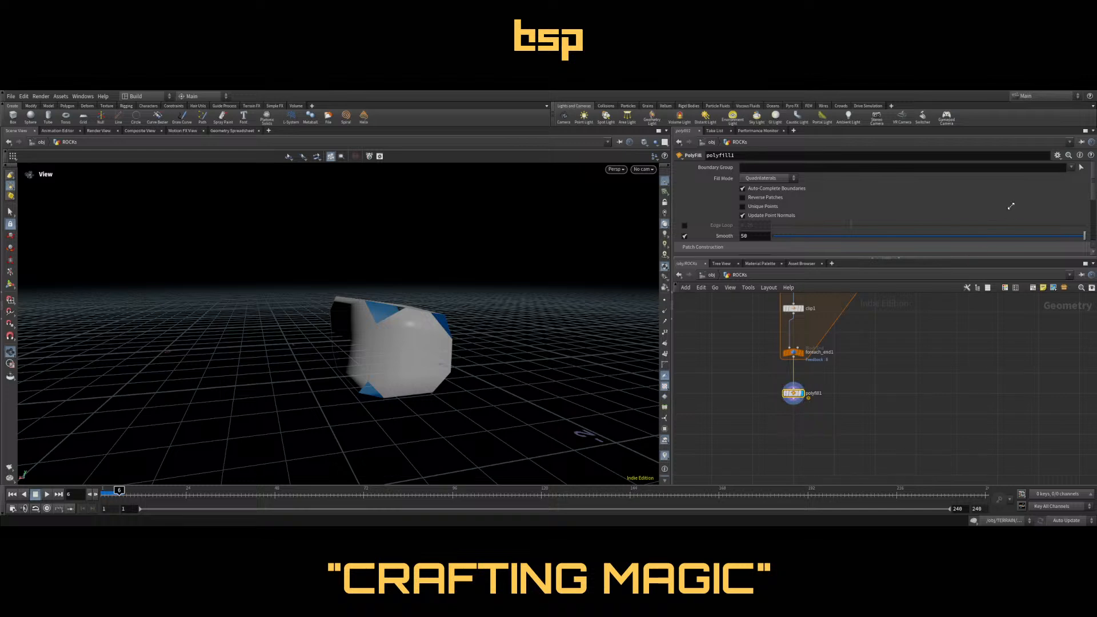
left_click_drag(531, 319, 520, 338)
left_click(793, 308)
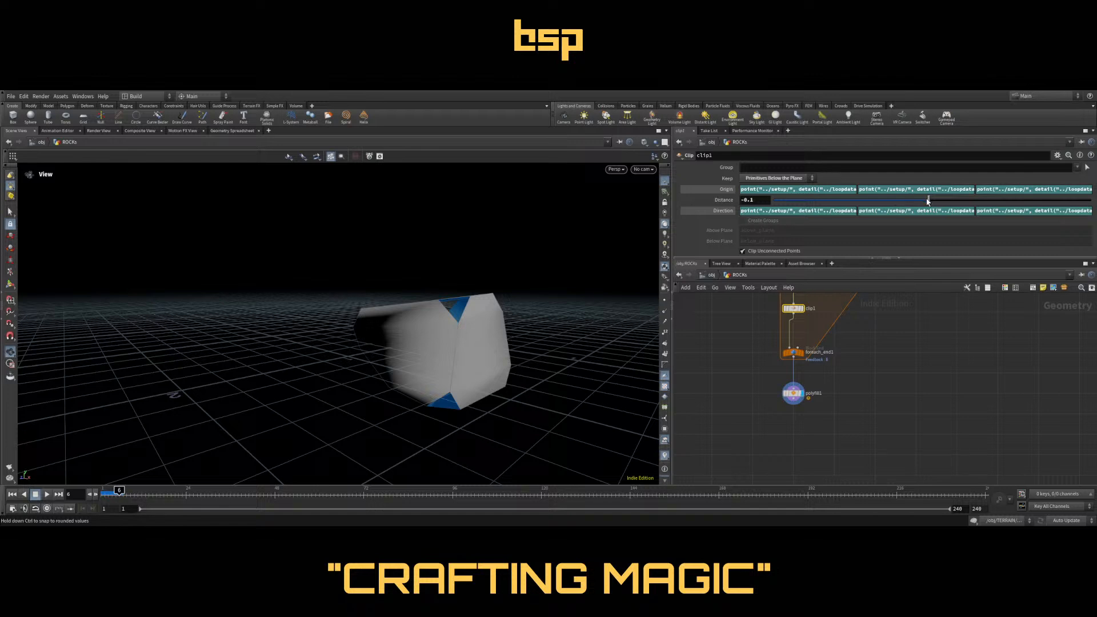
left_click_drag(927, 201, 930, 201)
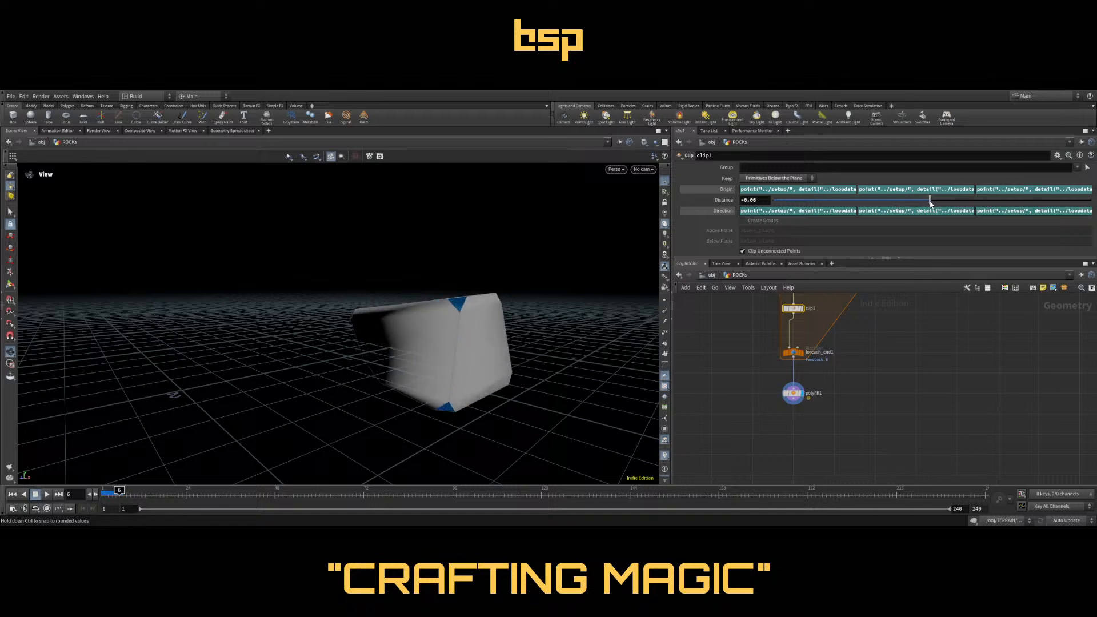
Replace the PolyFill node after the loop with a new one using Single Polygon fill mode, and display it
left_click(797, 397)
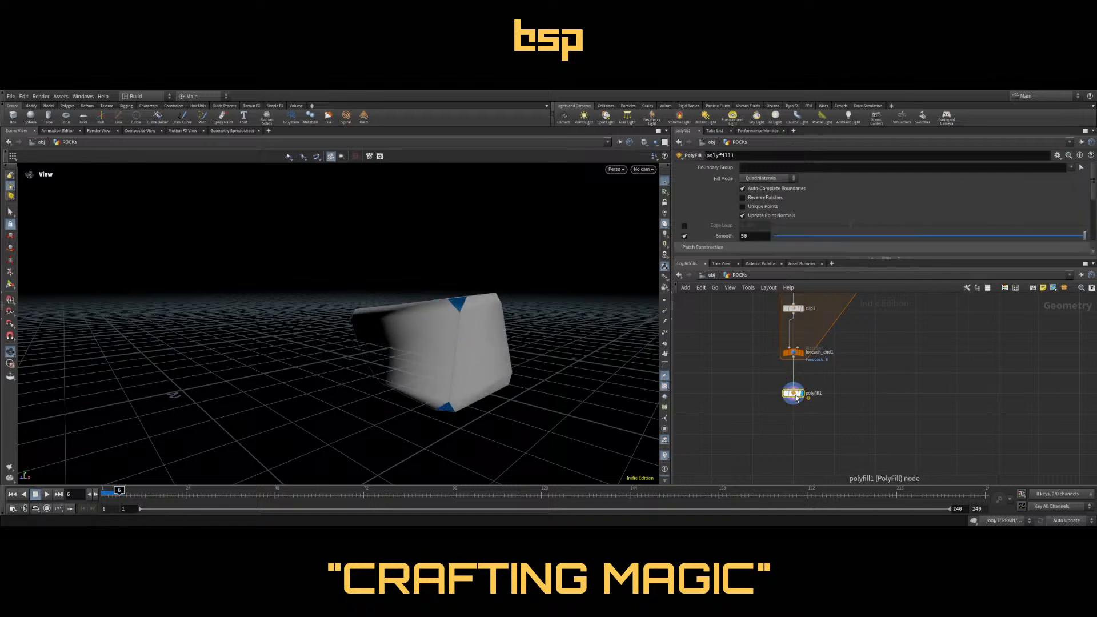
key("Delete")
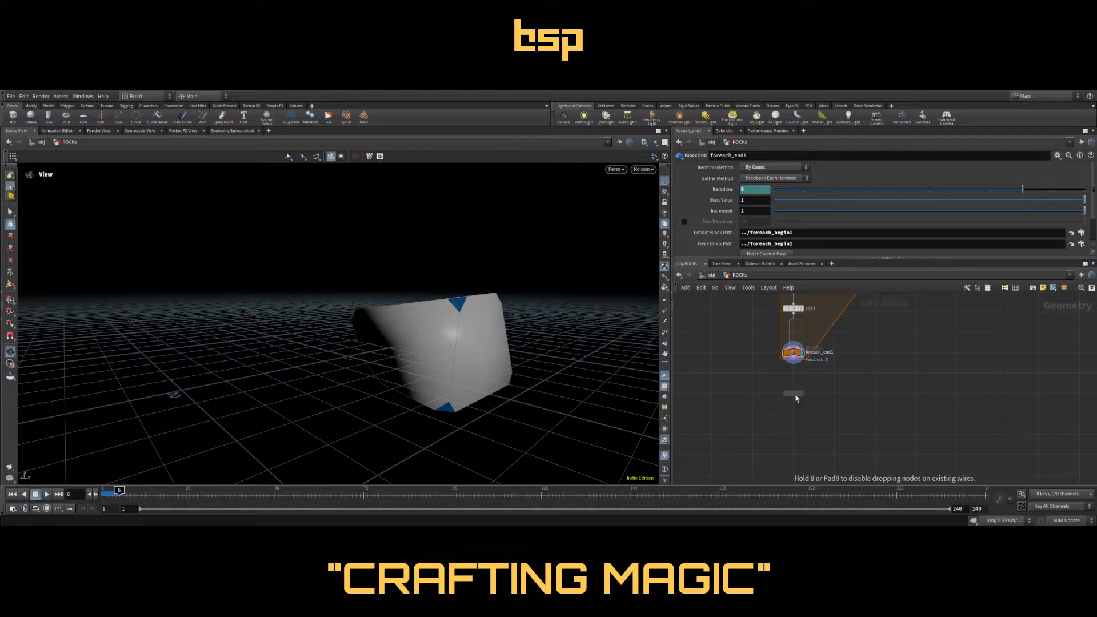
key("ctrl+z")
left_click_drag(794, 372, 794, 408)
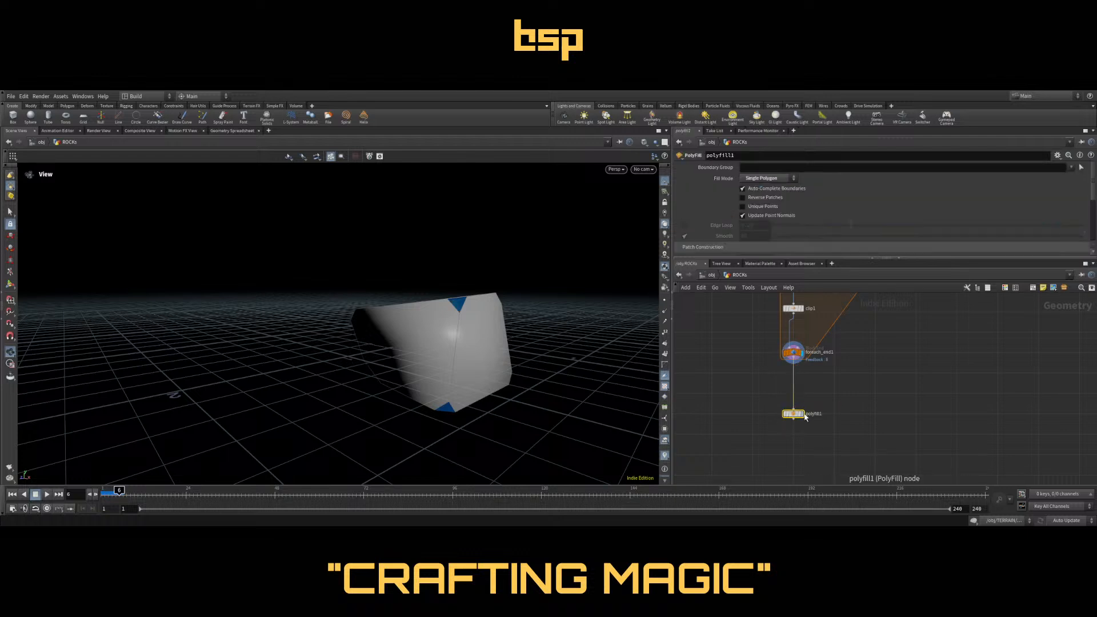
left_click(802, 413)
Set the Clip node's distance to -0.18 for deeper corner cuts on the capped rock
left_click_drag(328, 339, 366, 354)
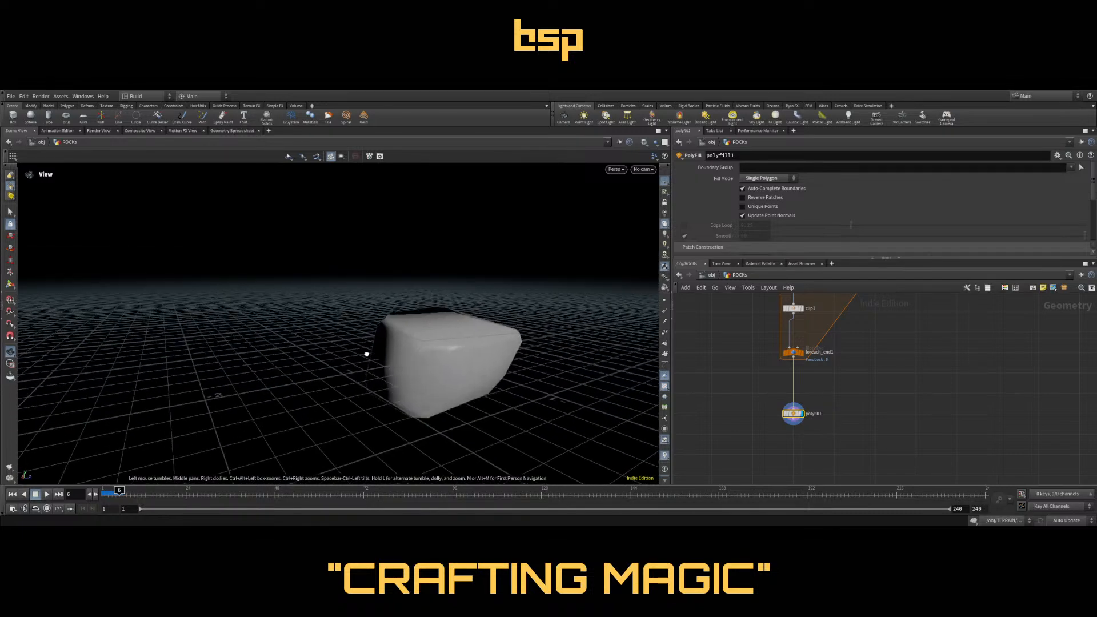
left_click(794, 312)
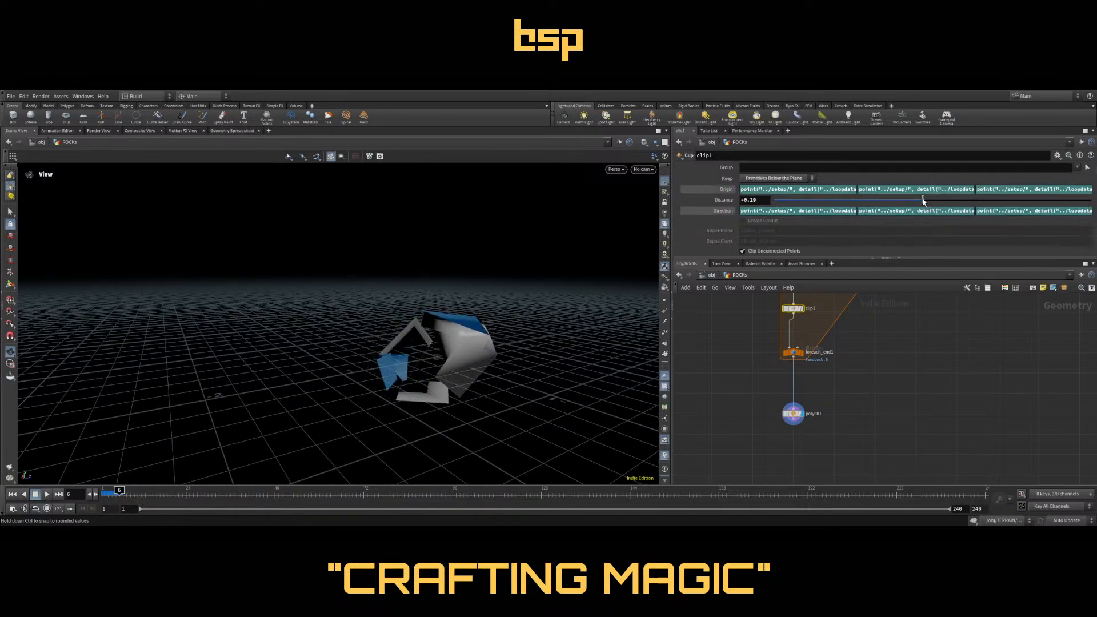
left_click_drag(548, 337, 419, 297)
Add a Normal node after PolyFill, display it and inspect the rock's shading
key("Tab")
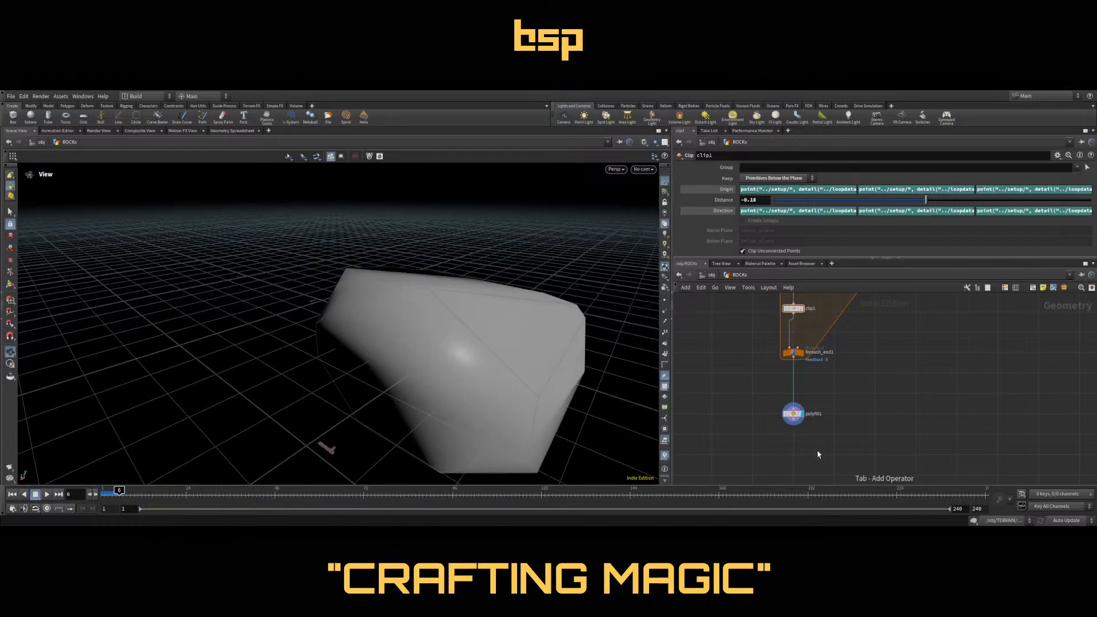
left_click(816, 454)
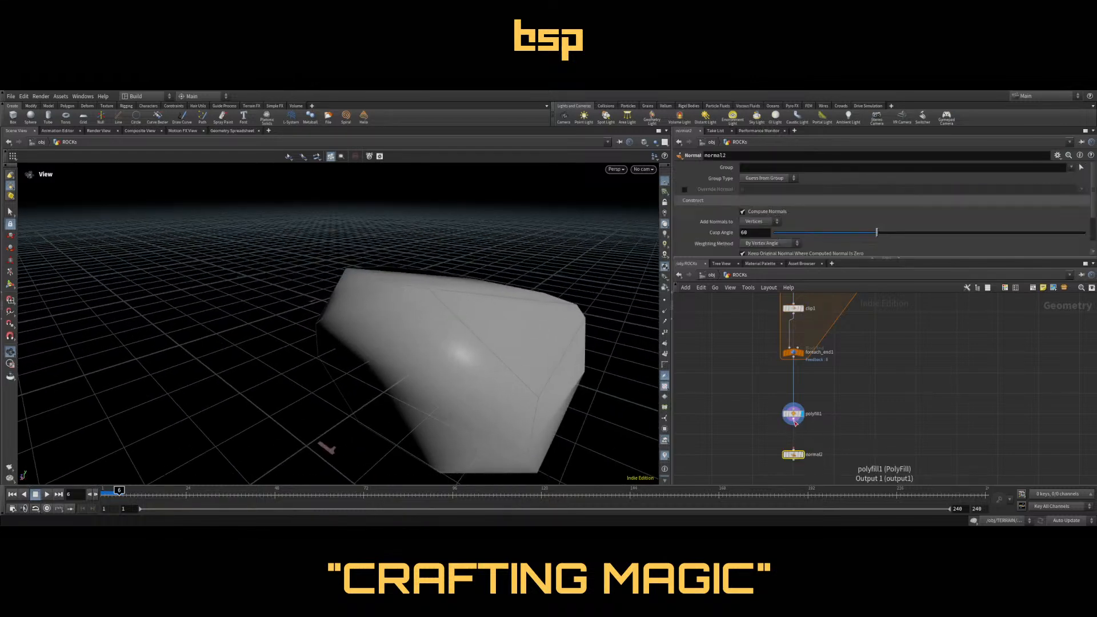
mouse_move(431, 326)
left_mouse_down()
mouse_move(384, 316)
mouse_move(450, 333)
left_mouse_up()
key("f")
mouse_move(428, 297)
left_mouse_down()
mouse_move(478, 272)
mouse_move(419, 297)
left_mouse_up()
Add a PolyBevel node after the Normal node, connect it and display its output
middle_click_drag(874, 433, 866, 375)
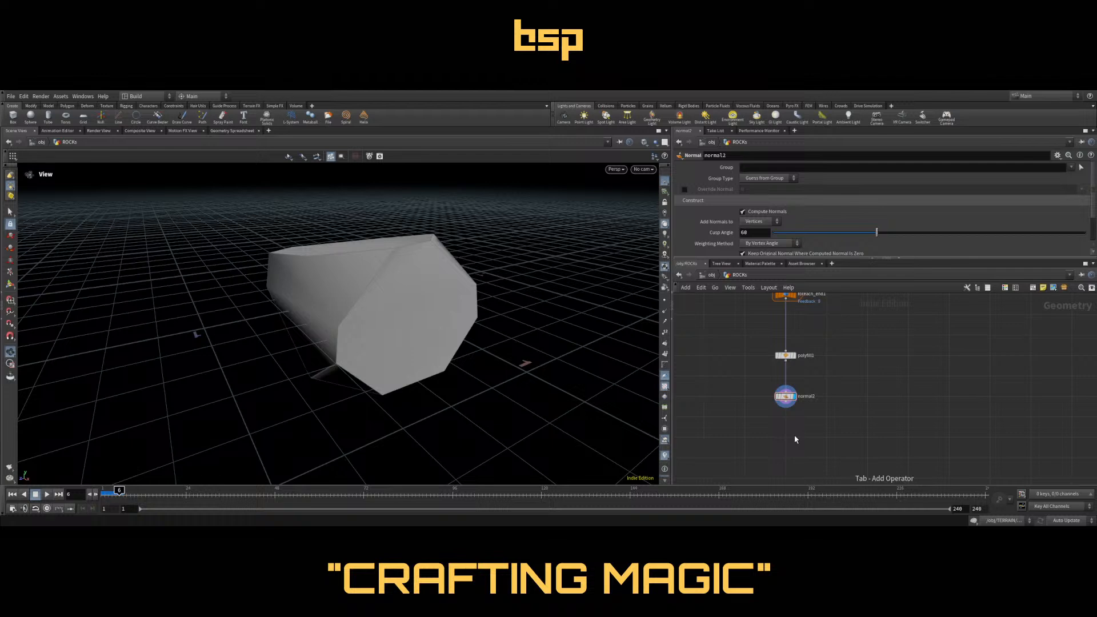
key("Tab")
type("polybevel")
key("Return")
left_click(786, 437)
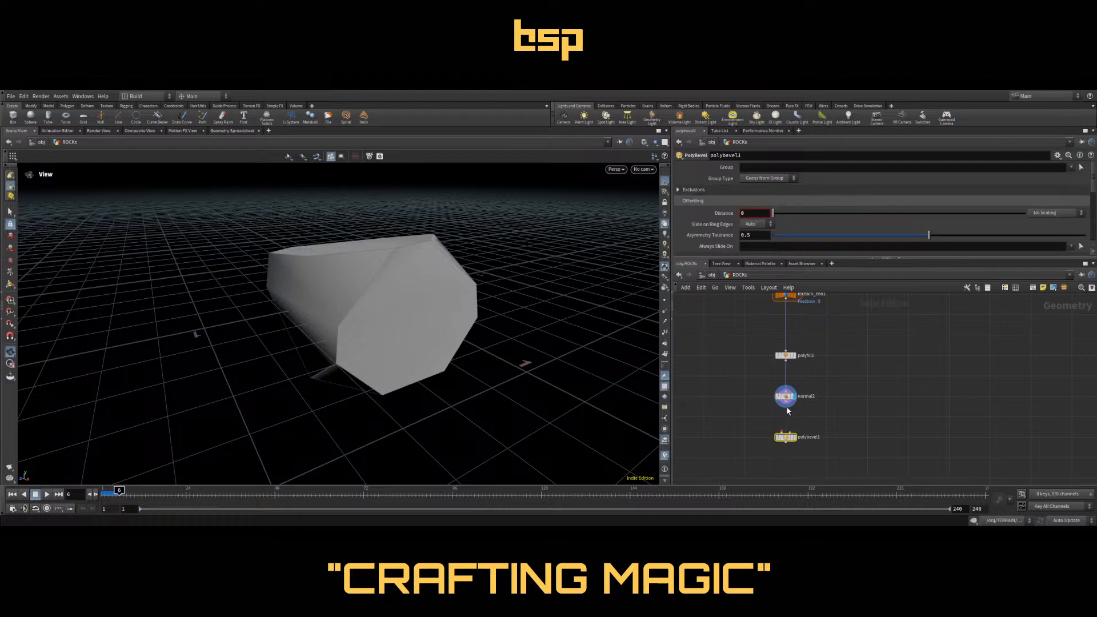
left_click(786, 432)
left_click(785, 433)
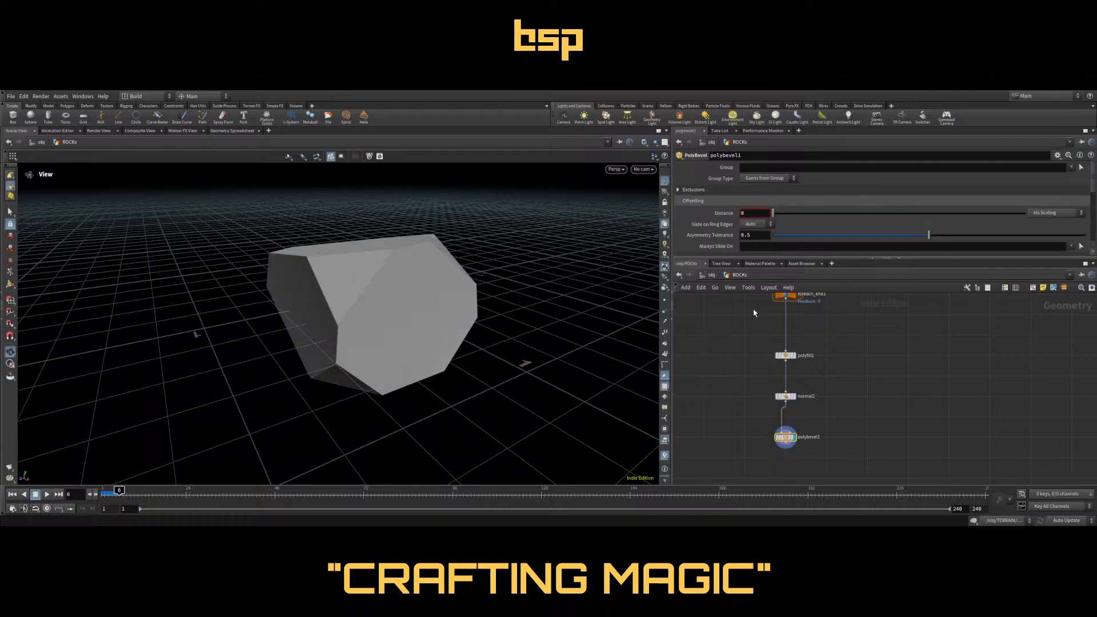
Set the PolyBevel distance to 0.029 and inspect the softened edges from several sides
left_click_drag(774, 216, 780, 216)
left_click_drag(366, 285, 446, 283)
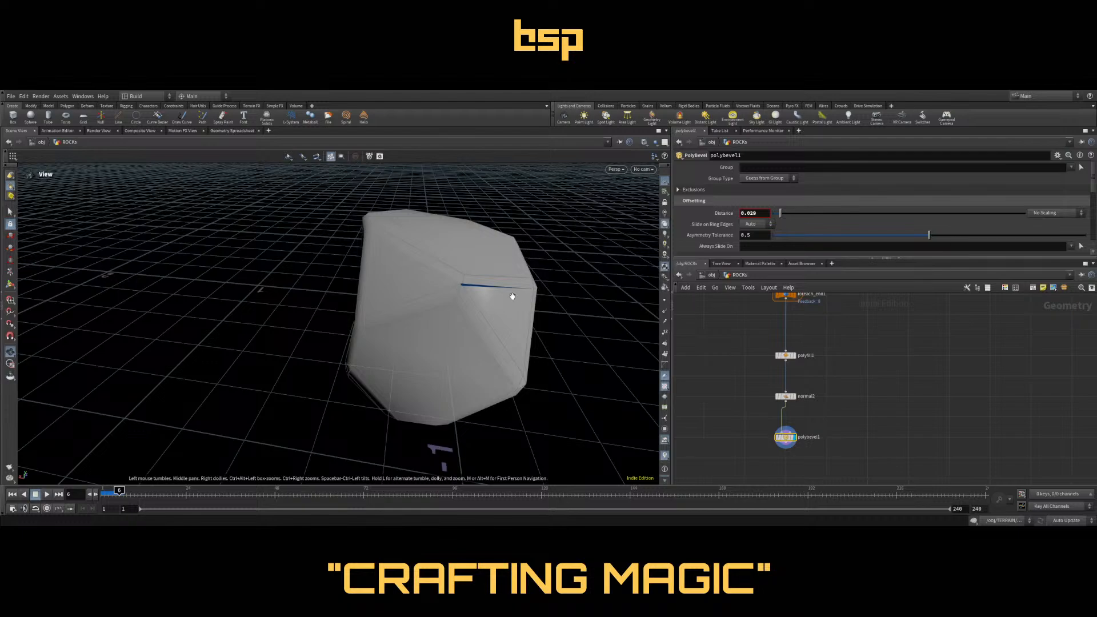
left_click_drag(512, 296, 535, 300)
Add a VDB from Polygons node after PolyBevel, display it and inspect the voxelized rock
middle_click_drag(902, 468, 890, 400)
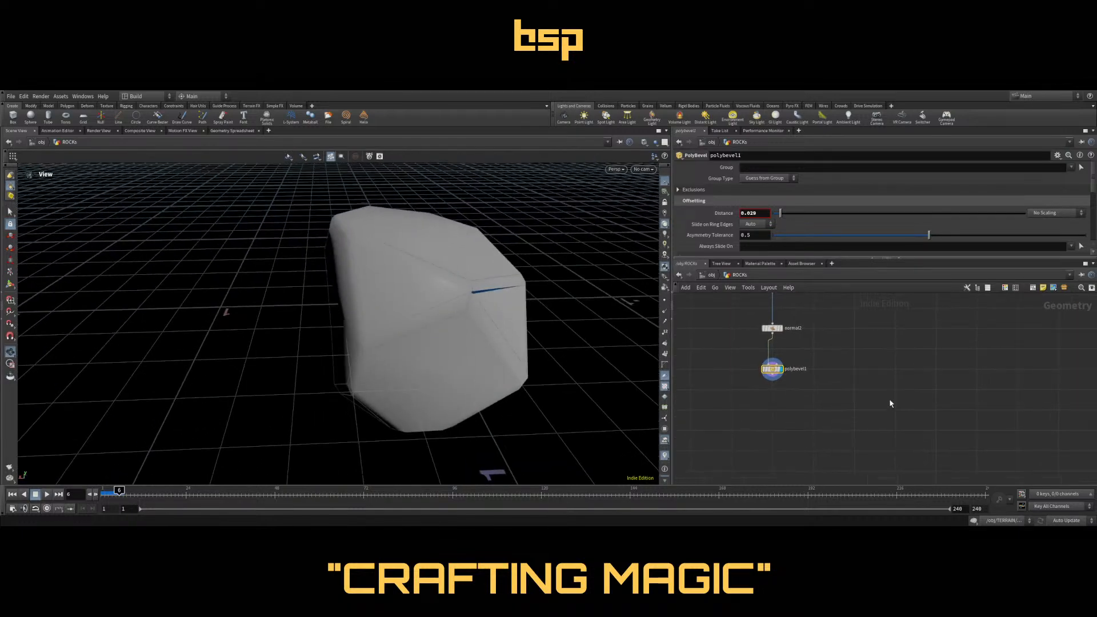
key("Return")
left_click(775, 413)
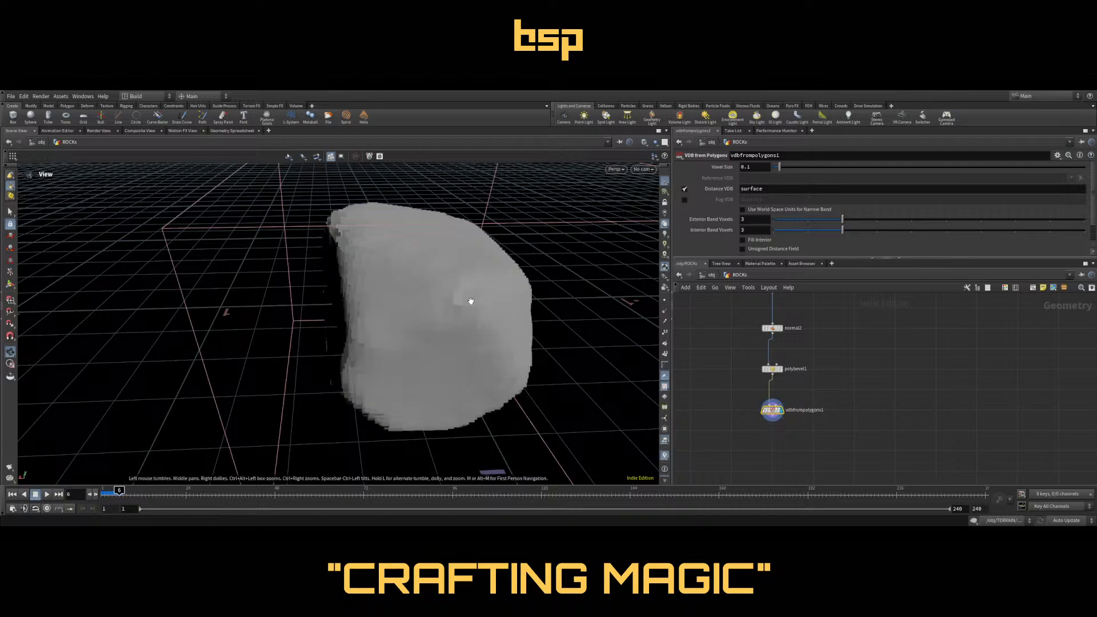
left_click_drag(470, 301, 466, 261)
Add a VDB Smooth node after VDB from Polygons, connect it and inspect its effect on the rock
middle_click_drag(895, 428, 900, 391)
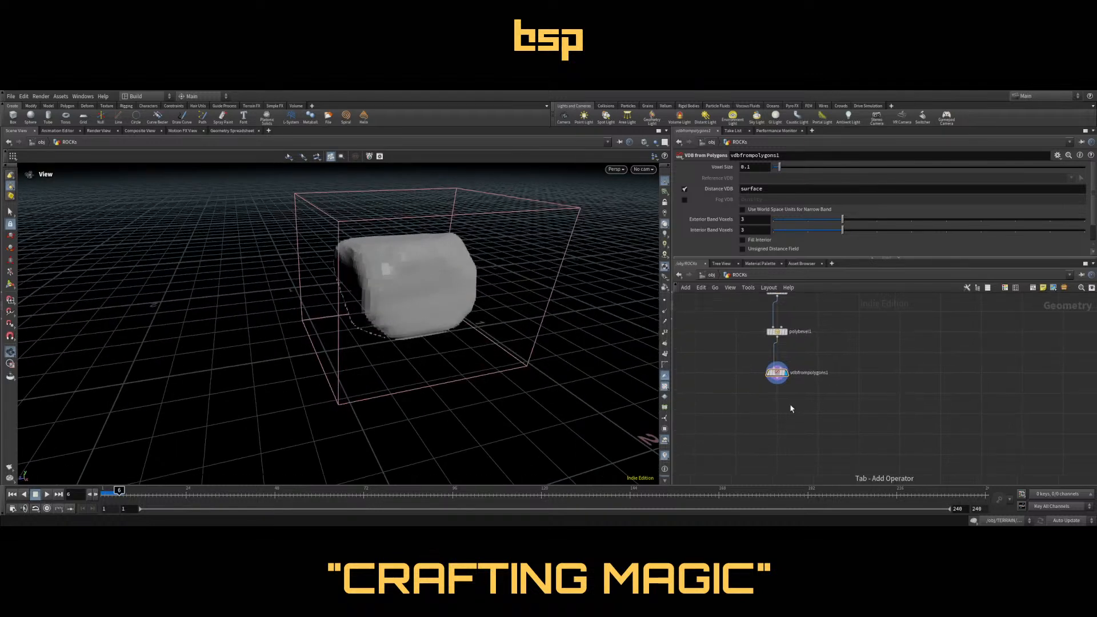
key("Return")
left_click(784, 409)
left_click_drag(777, 379, 773, 408)
left_click(785, 413)
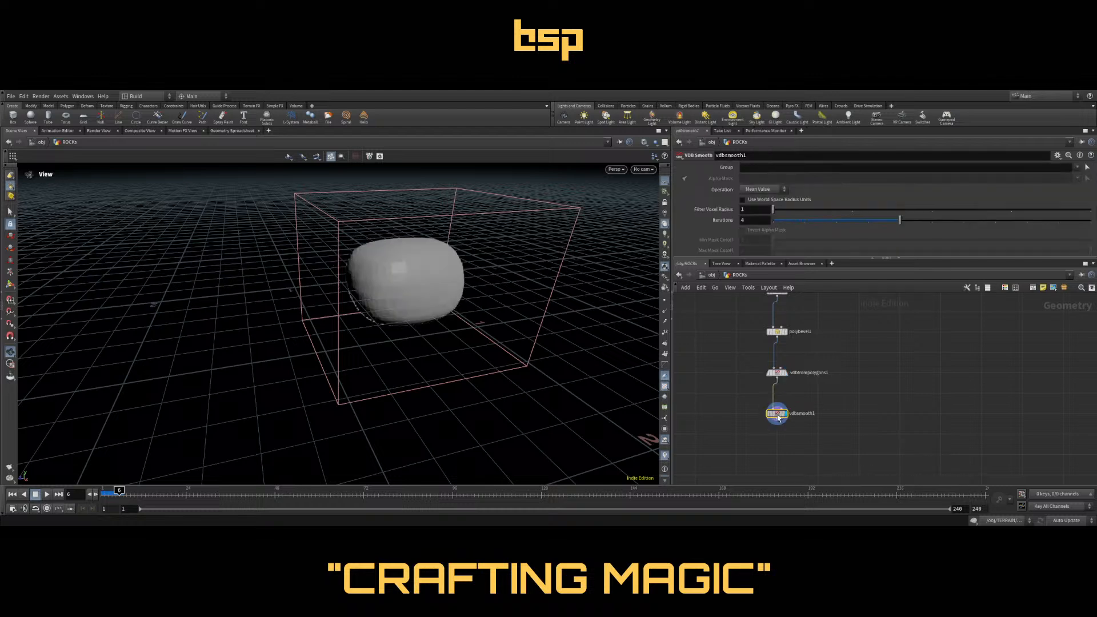
left_click_drag(445, 285, 469, 298)
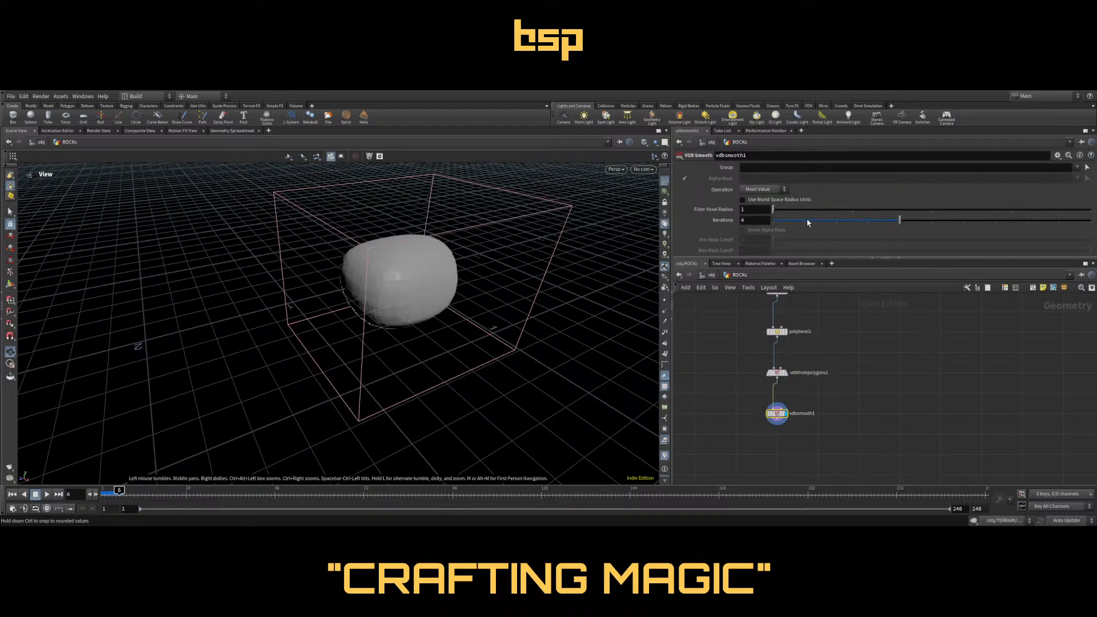
Reduce the VDB Smooth iterations to 0 and try changing the filter voxel radius
left_click_drag(884, 225, 756, 224)
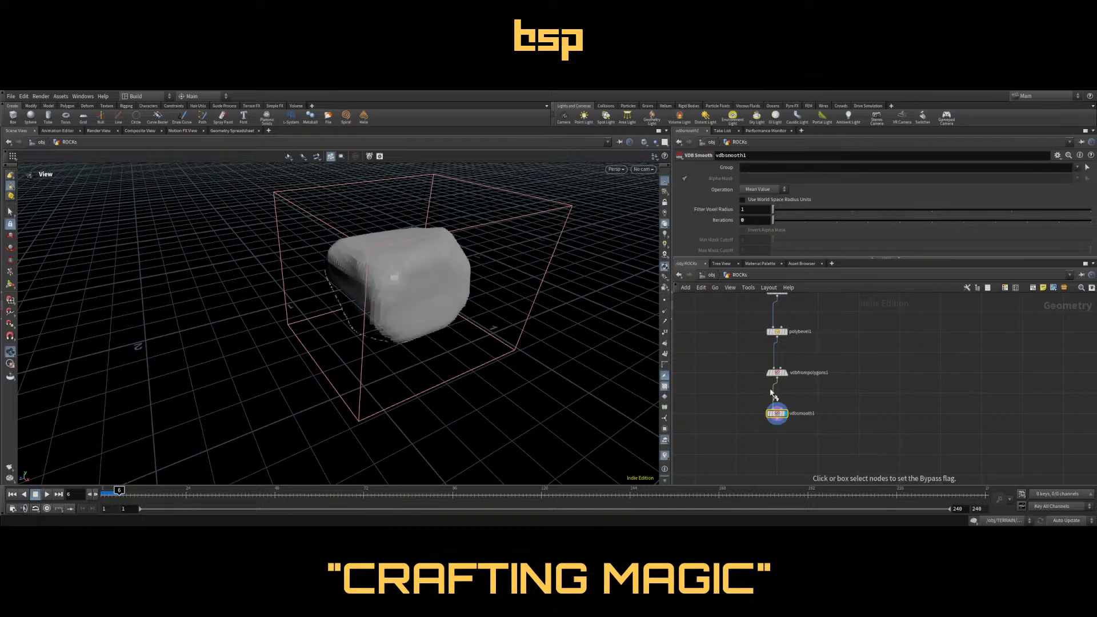
left_click(766, 208)
left_click_drag(775, 210, 786, 210)
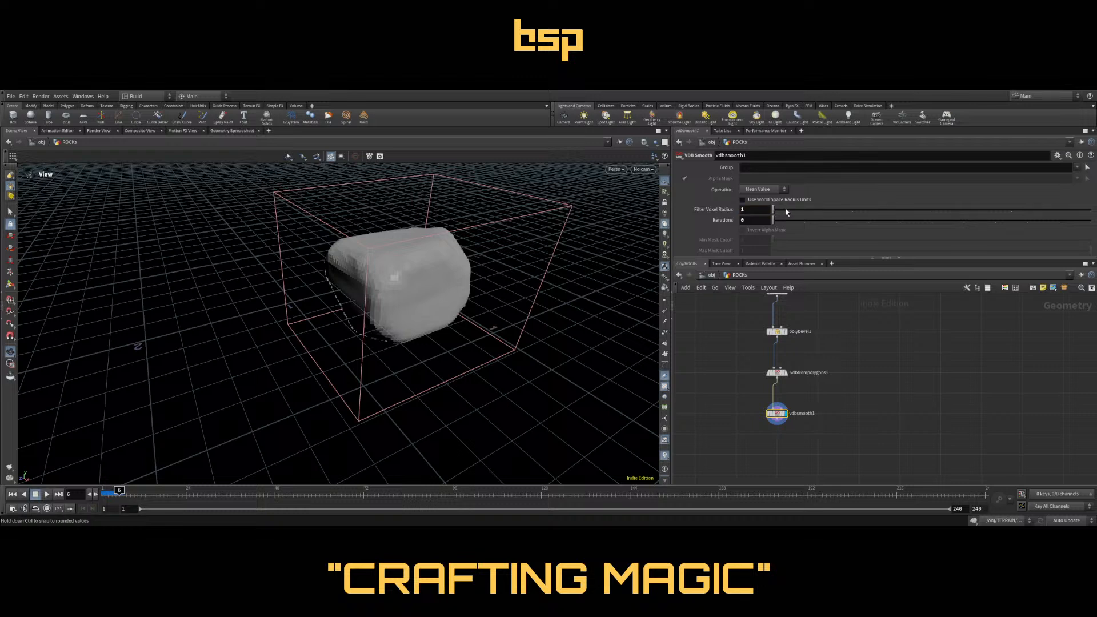
Switch VDB Smooth to world space radius units, with 1 iteration and a filter radius of 0.001
left_click(752, 200)
double_click(758, 221)
type("1")
left_click(900, 367)
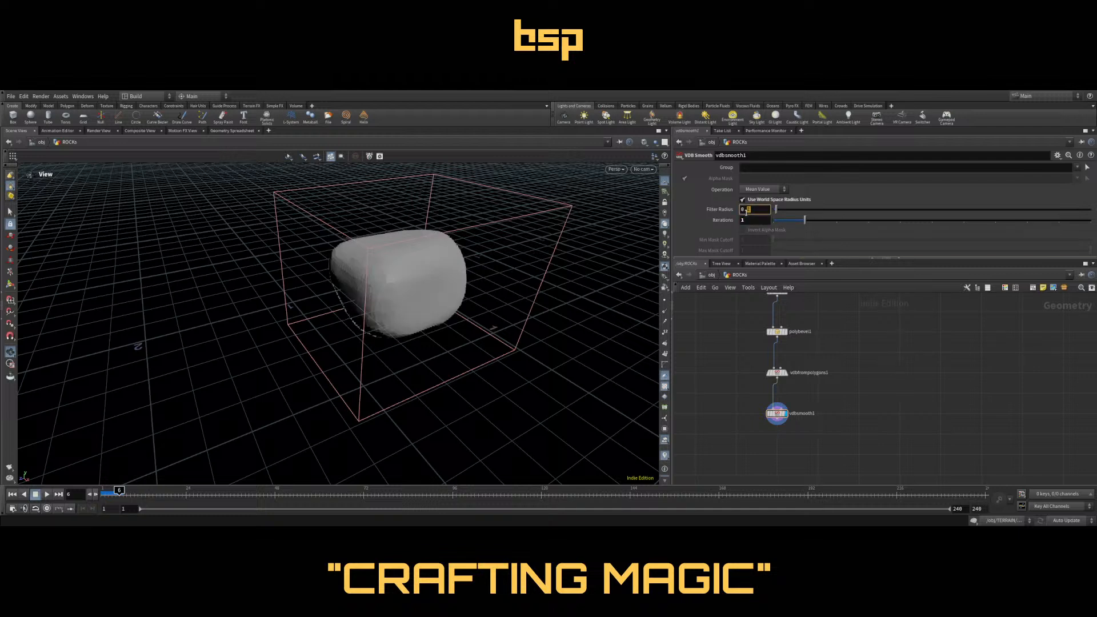
left_click(747, 213)
type("0.001")
key("Return")
Compare the rock with the smoothing bypassed, and delete the VDB Smooth node
left_click_drag(416, 317, 489, 326)
key("q")
left_click(779, 416)
key("Delete")
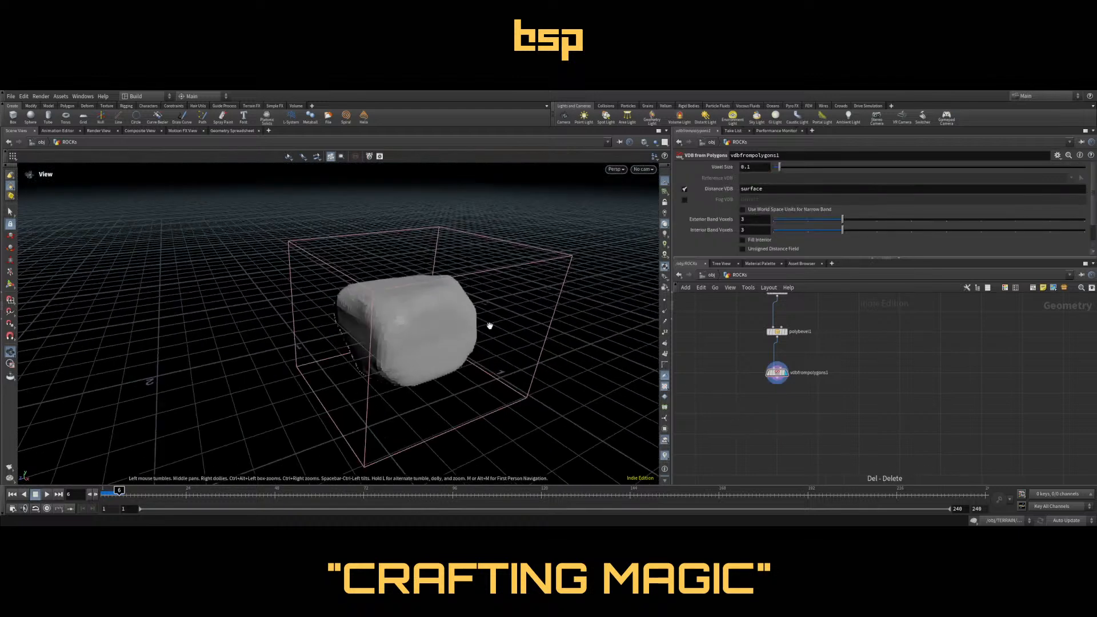
key("Tab")
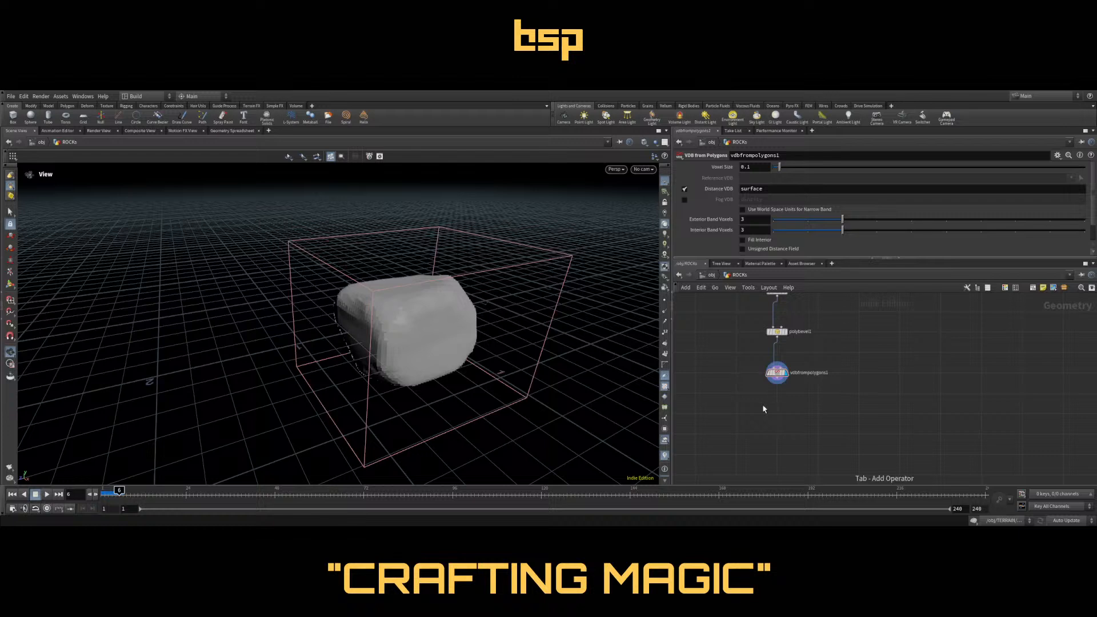
key("Return")
key("Escape")
Add a Convert VDB node after VDB from Polygons, display it and convert the volume to Polygons
key("Tab")
key("Return")
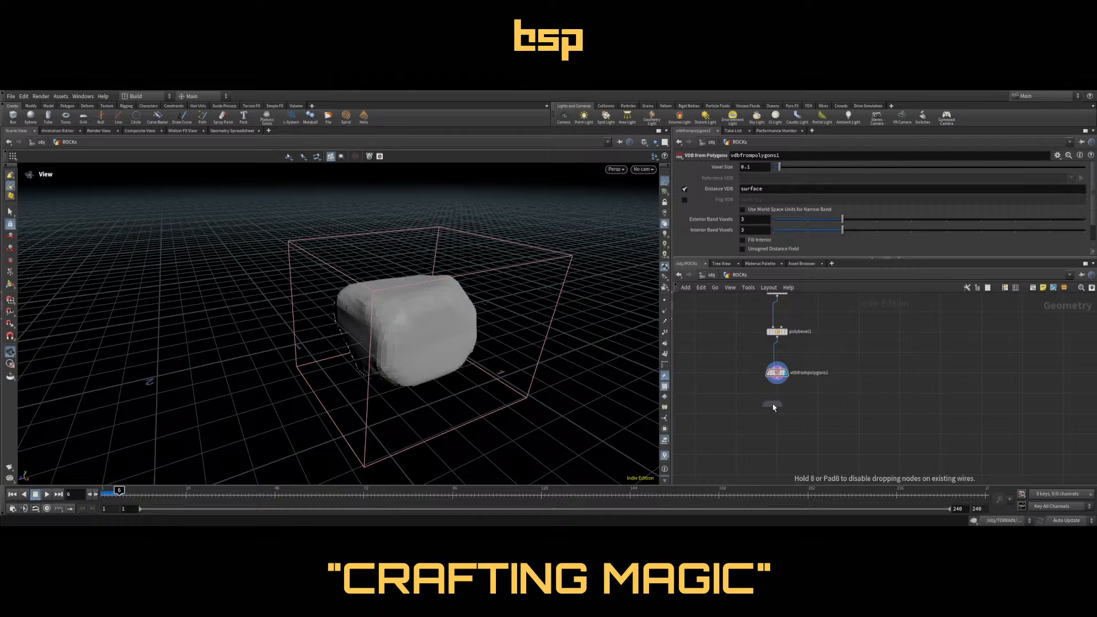
left_click(774, 407)
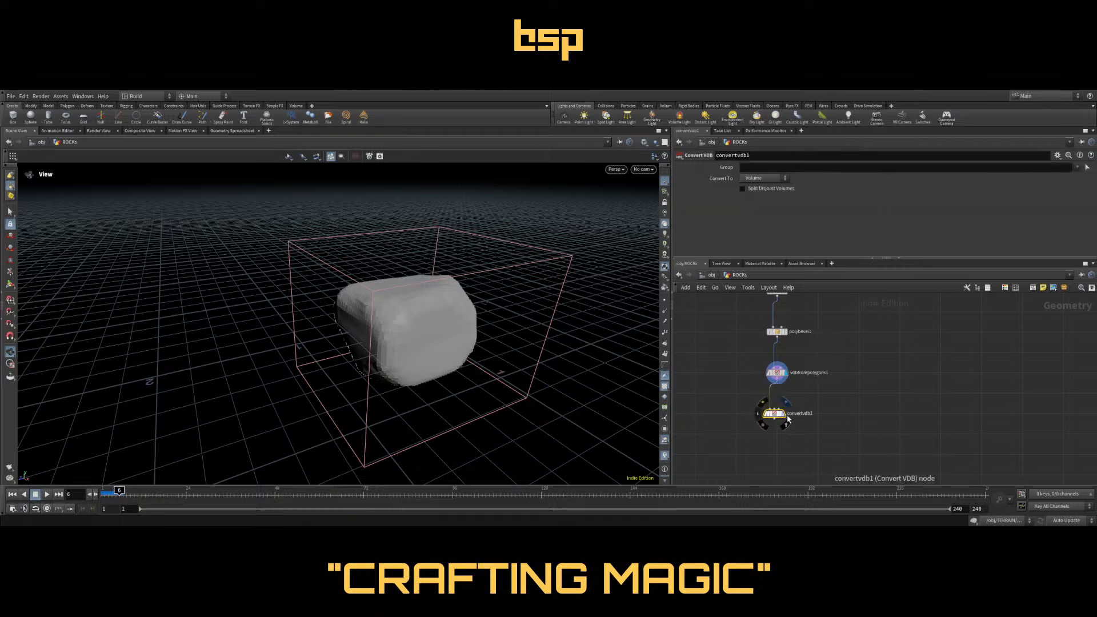
left_click(787, 417)
left_click(760, 179)
left_click(762, 198)
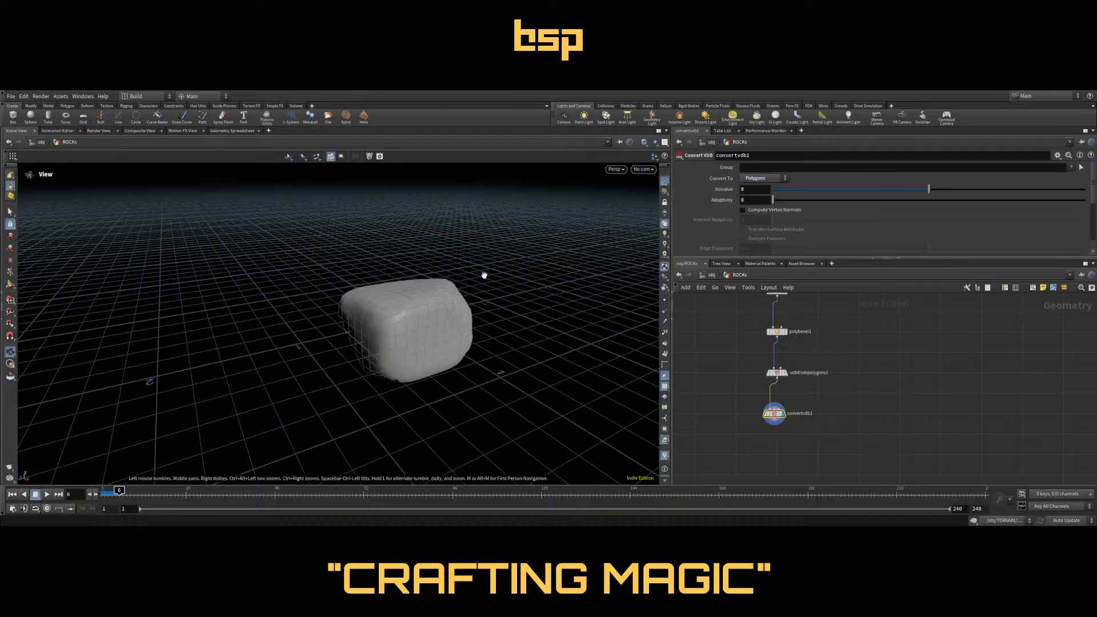
left_click_drag(482, 274, 496, 354)
Add a Remesh node after Convert VDB, connect it and display its output
middle_click_drag(816, 444, 824, 417)
left_click(798, 422)
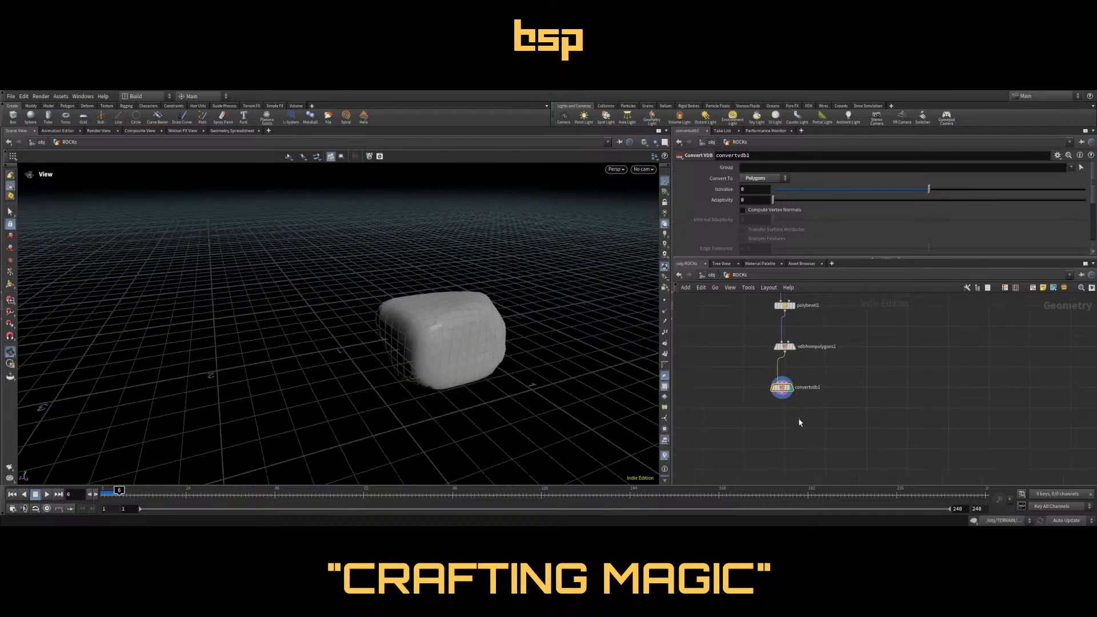
key("Return")
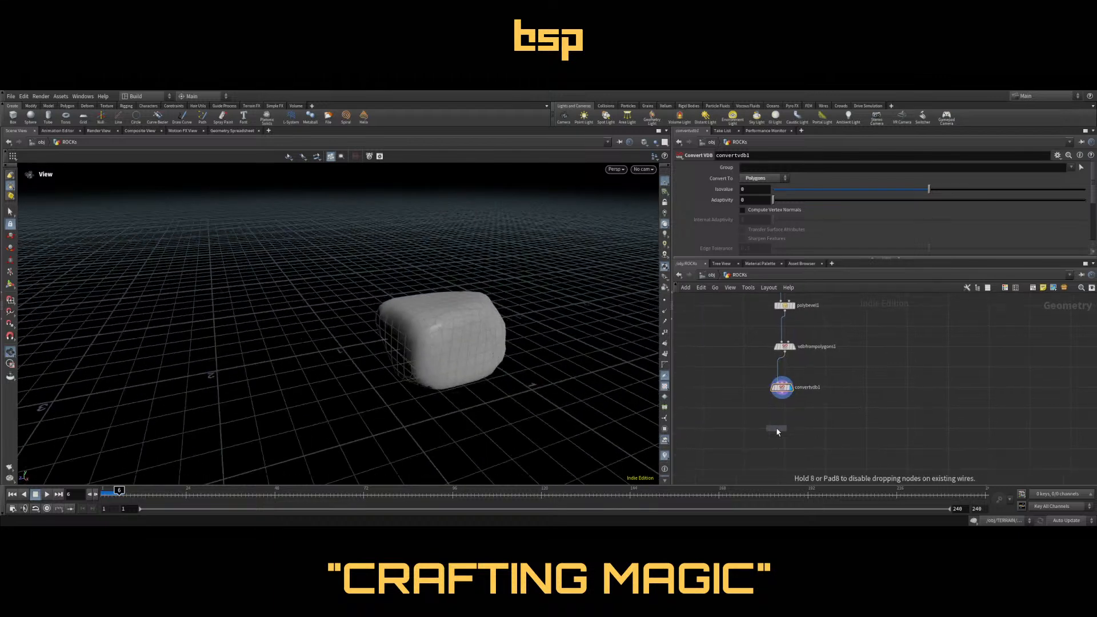
left_click(778, 428)
left_click_drag(781, 395, 791, 429)
left_click(788, 428)
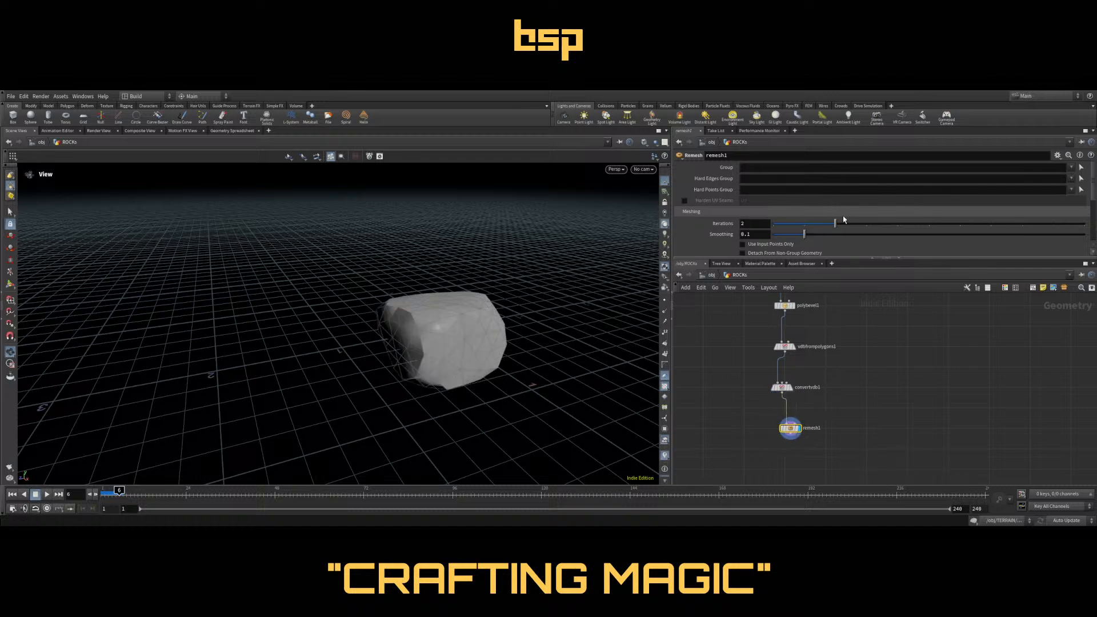
Set the Remesh target size to 0.094 for a denser mesh and inspect the rock
scroll(846, 222, "down", 3)
left_click_drag(833, 241, 802, 242)
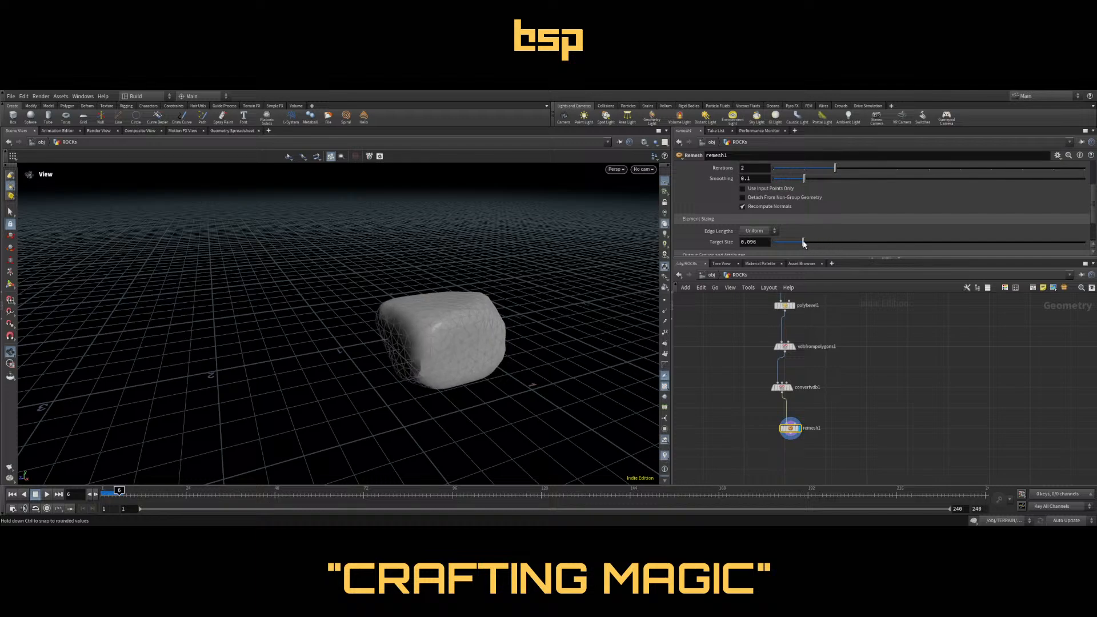
left_click_drag(434, 320, 468, 354)
Add an Attribute VOP node directly after the Remesh node in the rock network
middle_click_drag(868, 475, 850, 437)
key("Tab")
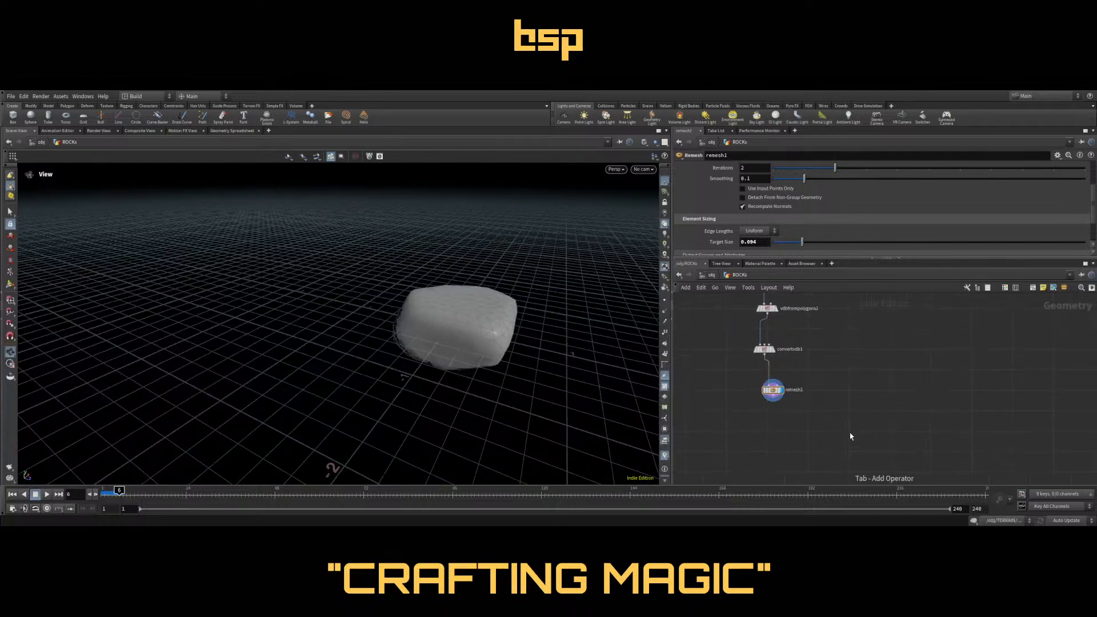
key("Return")
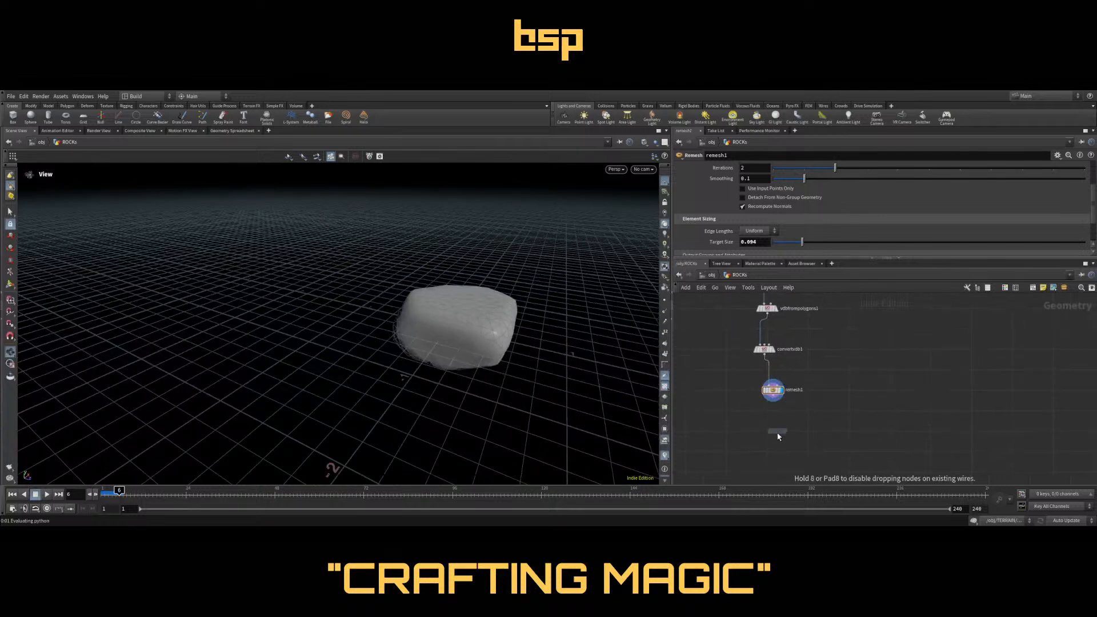
left_click(769, 434)
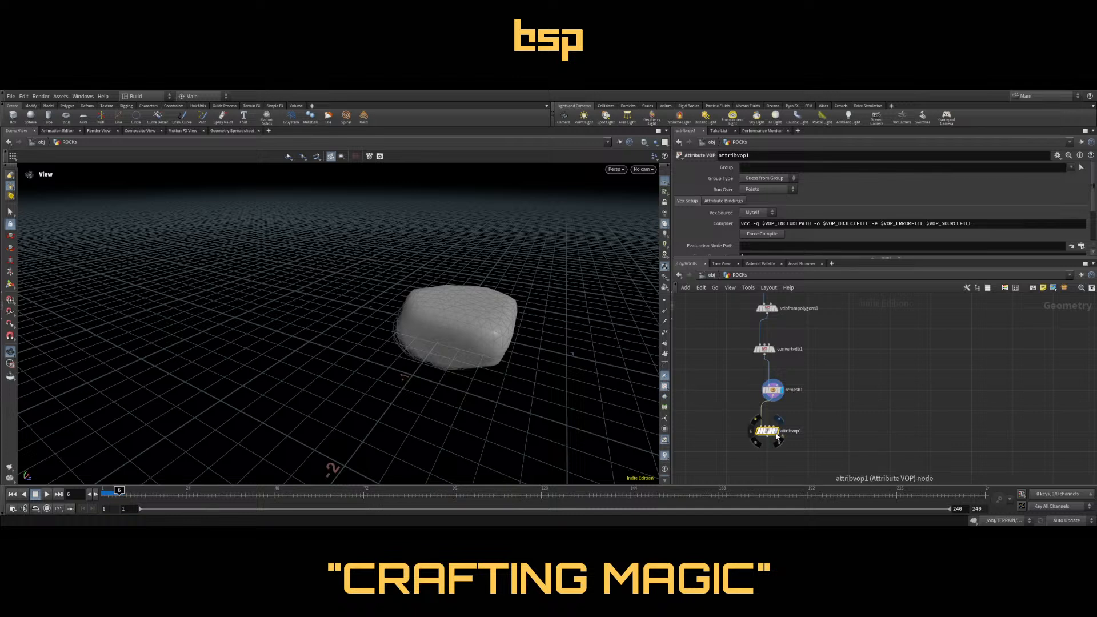
Display the Attribute VOP output, review the node chain and inspect the rock from several angles
scroll(808, 409, "down", 5)
middle_click_drag(841, 383, 826, 435)
middle_click_drag(706, 330, 699, 389)
scroll(755, 389, "up", 5)
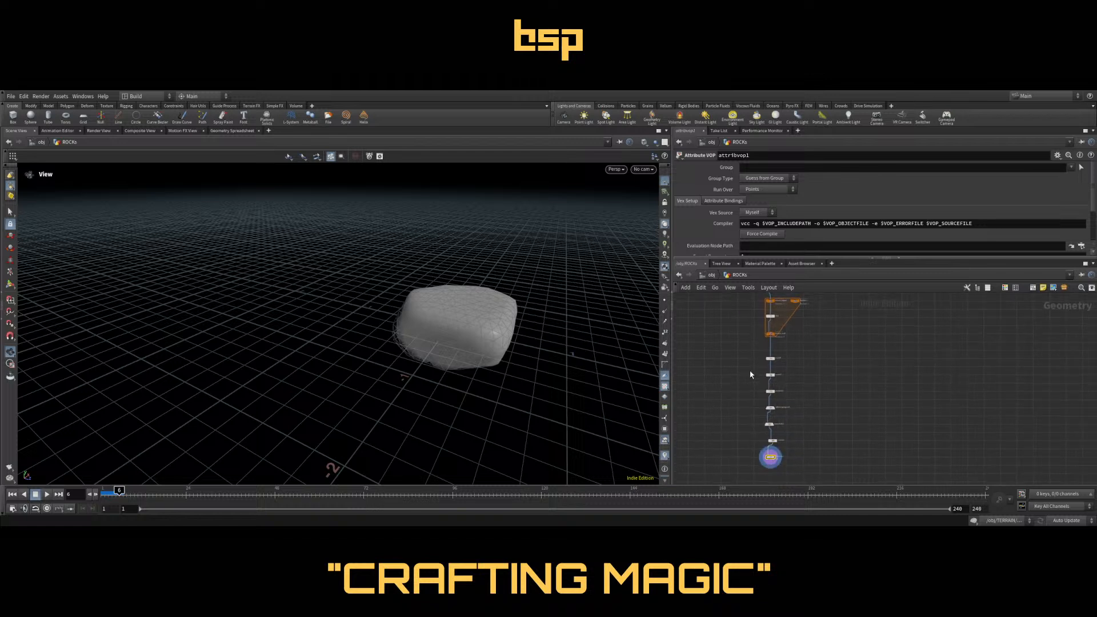
middle_click_drag(731, 461, 846, 359)
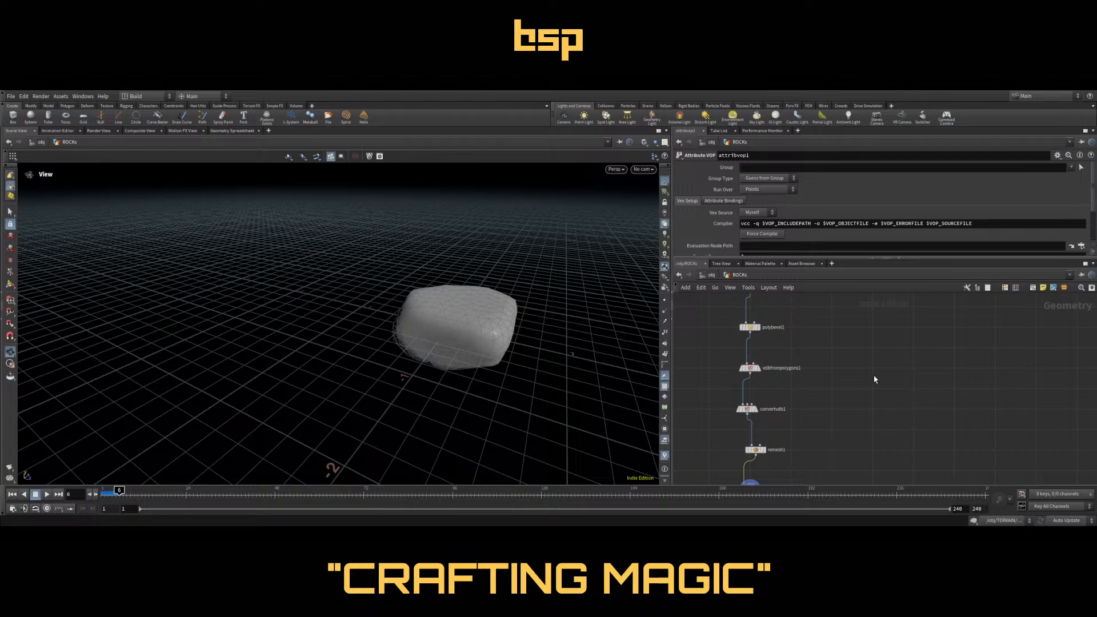
left_click_drag(435, 324, 553, 380)
middle_click_drag(867, 440, 854, 341)
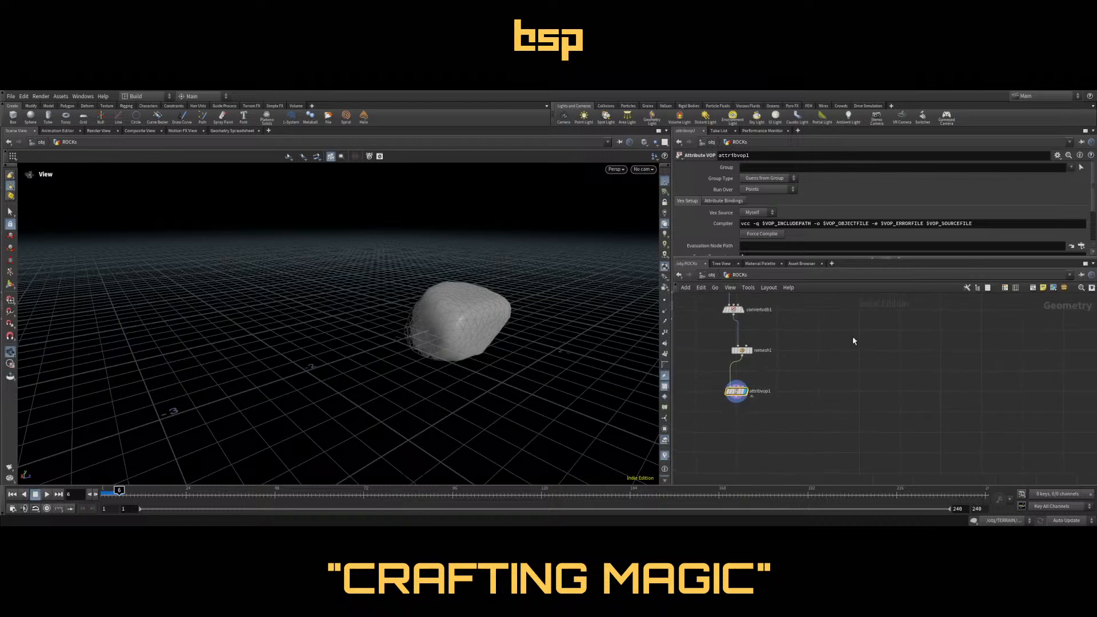
left_click_drag(445, 294, 529, 279)
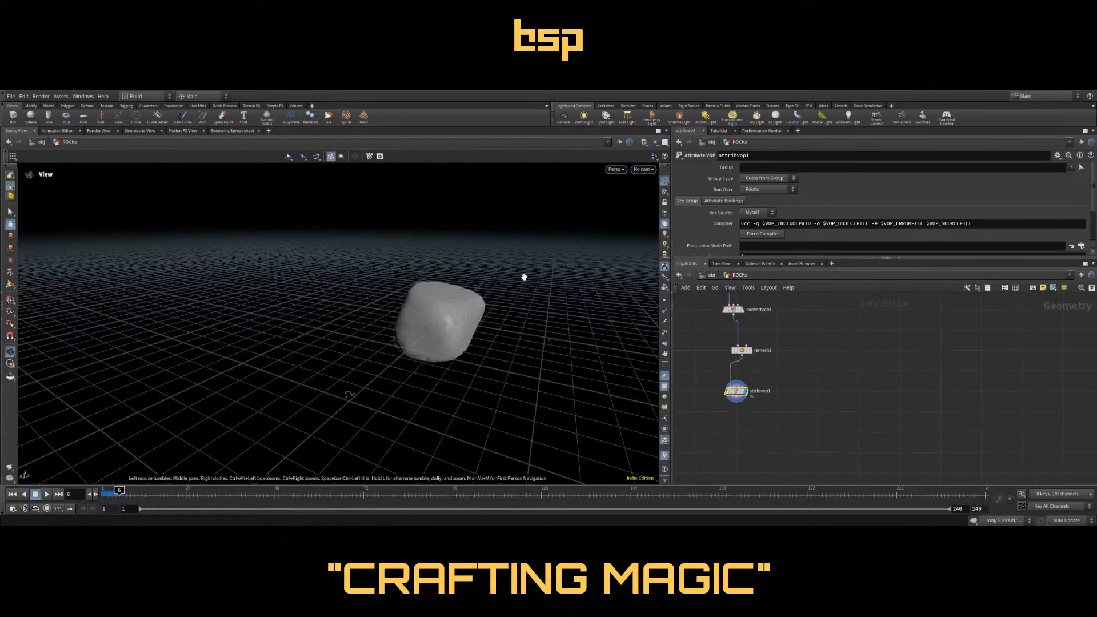
left_click_drag(422, 321, 514, 334)
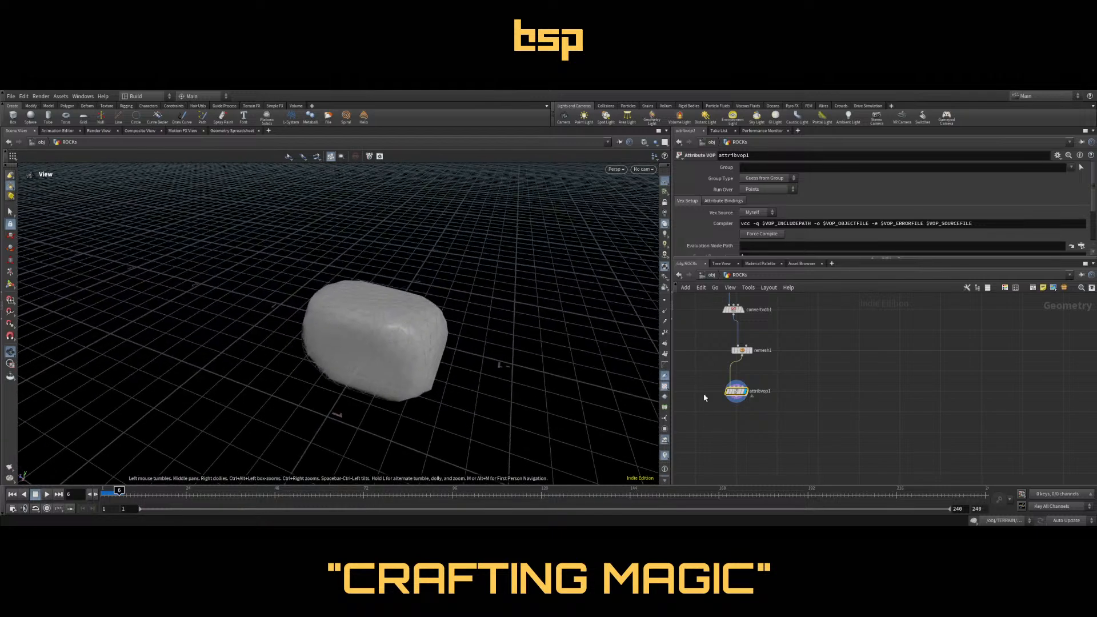
Inside the Attribute VOP, add a Turbulent Noise node and feed the global position P into its position input
double_click(736, 391)
left_click_drag(825, 370, 703, 352)
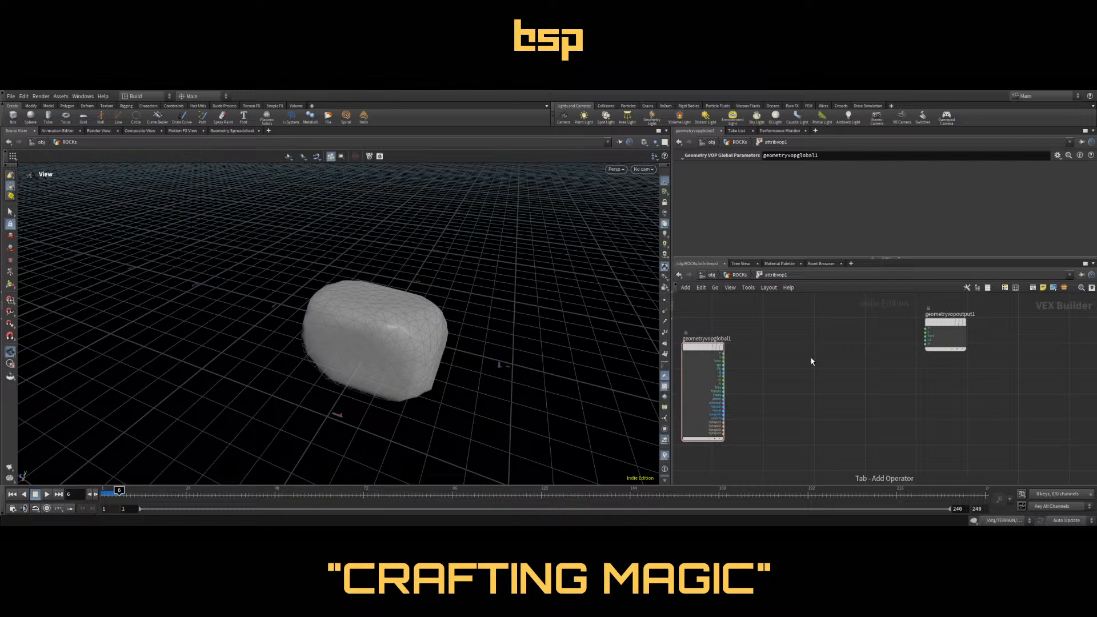
left_click(800, 396)
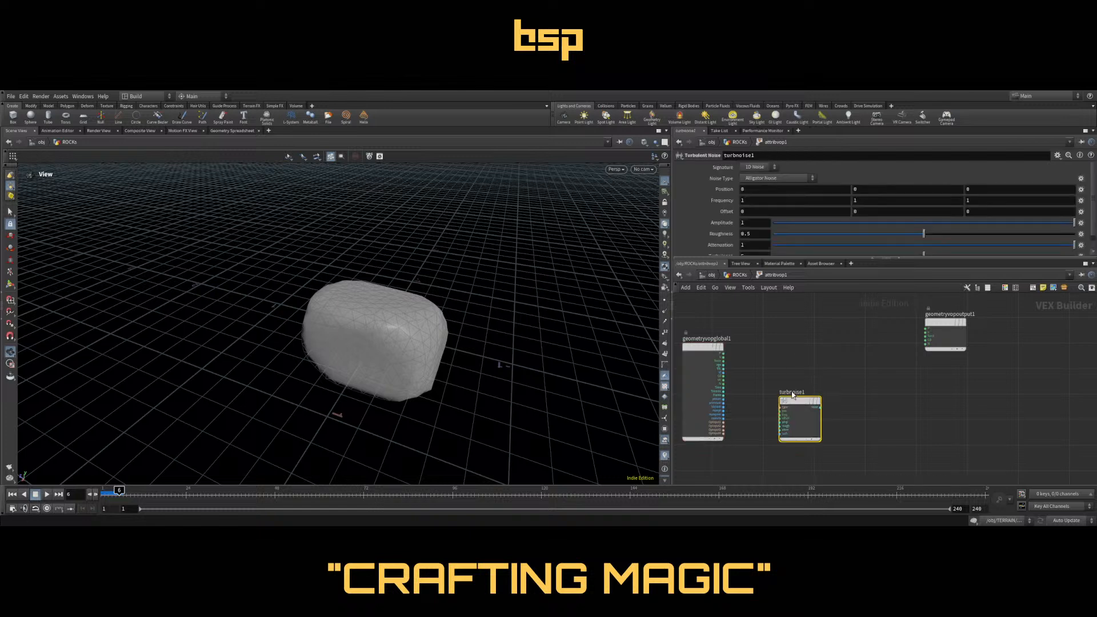
left_click_drag(724, 357, 781, 410)
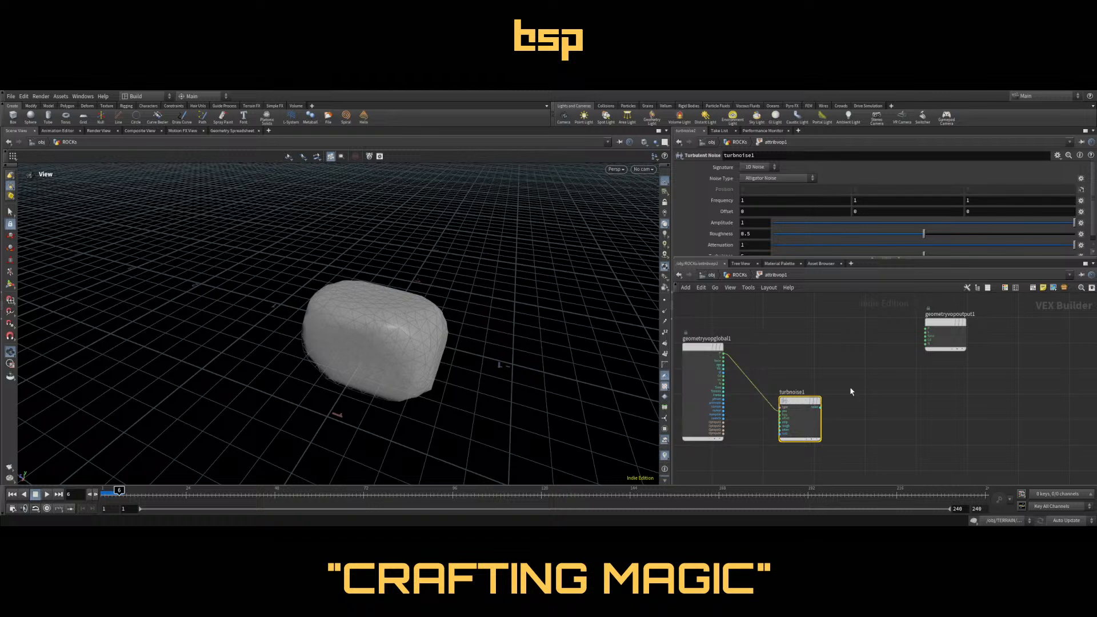
Add a Displace Along Normal node before the geometry output and connect the global P to its position input
middle_click_drag(879, 383, 852, 406)
left_click_drag(916, 353, 966, 353)
left_click(865, 357)
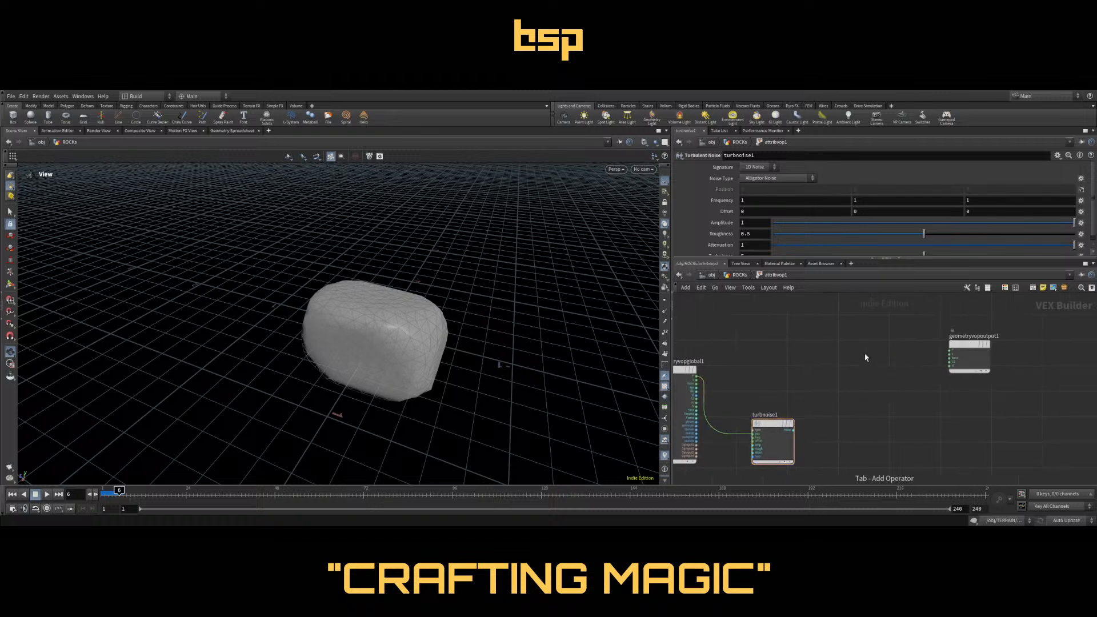
key("Return")
left_click(865, 356)
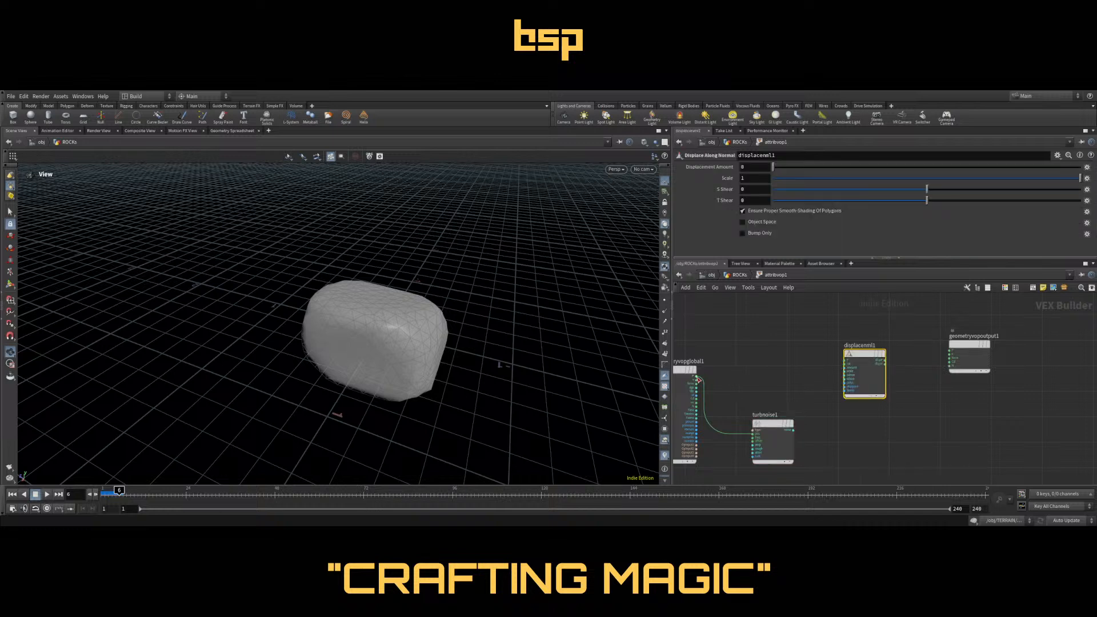
left_click_drag(697, 376, 798, 367)
left_click(846, 360)
left_click_drag(864, 366, 903, 349)
Add a Fit Range node between the noise and the displacement's scale input, and wire the displaced position and normal to the geometry output
key("Tab")
type("fit")
key("Return")
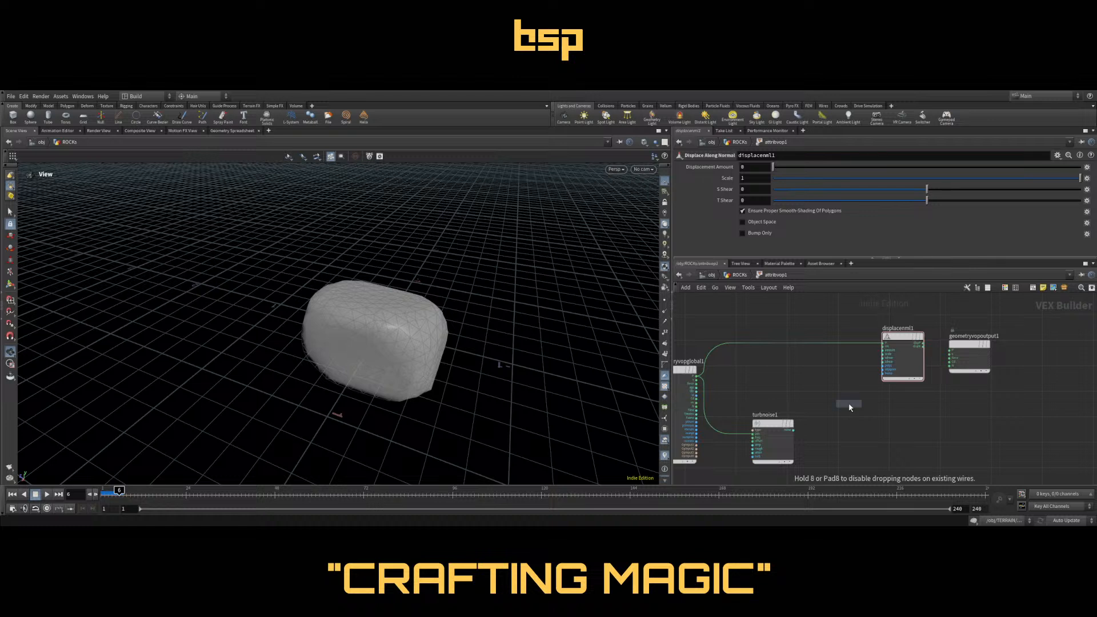
left_click(849, 402)
left_click_drag(793, 433, 829, 410)
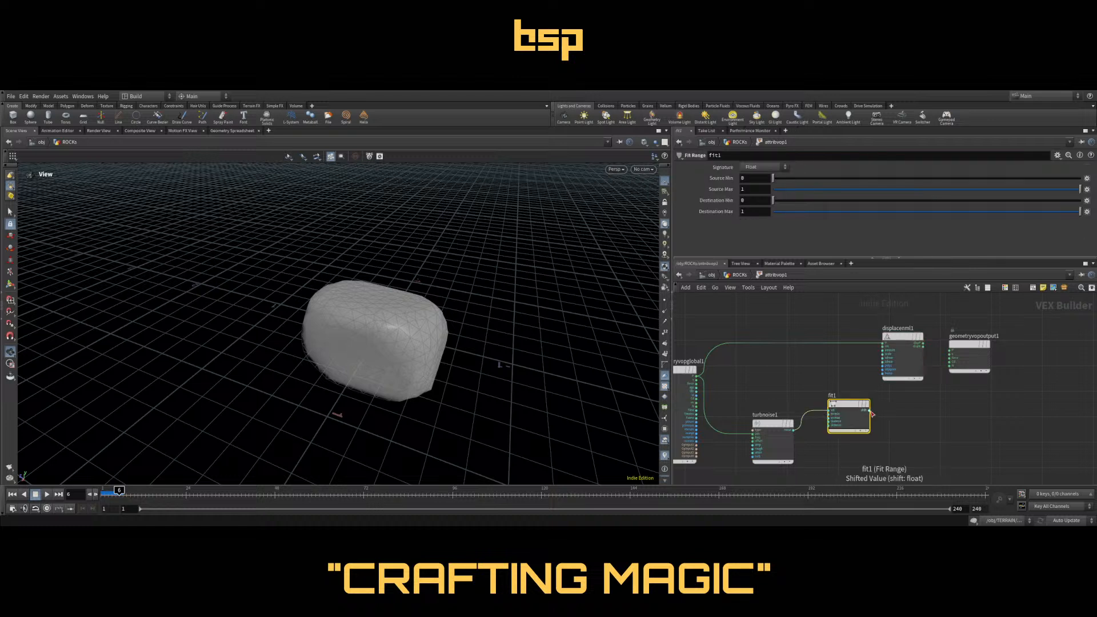
left_click_drag(870, 411, 872, 355)
left_click_drag(952, 346, 951, 370)
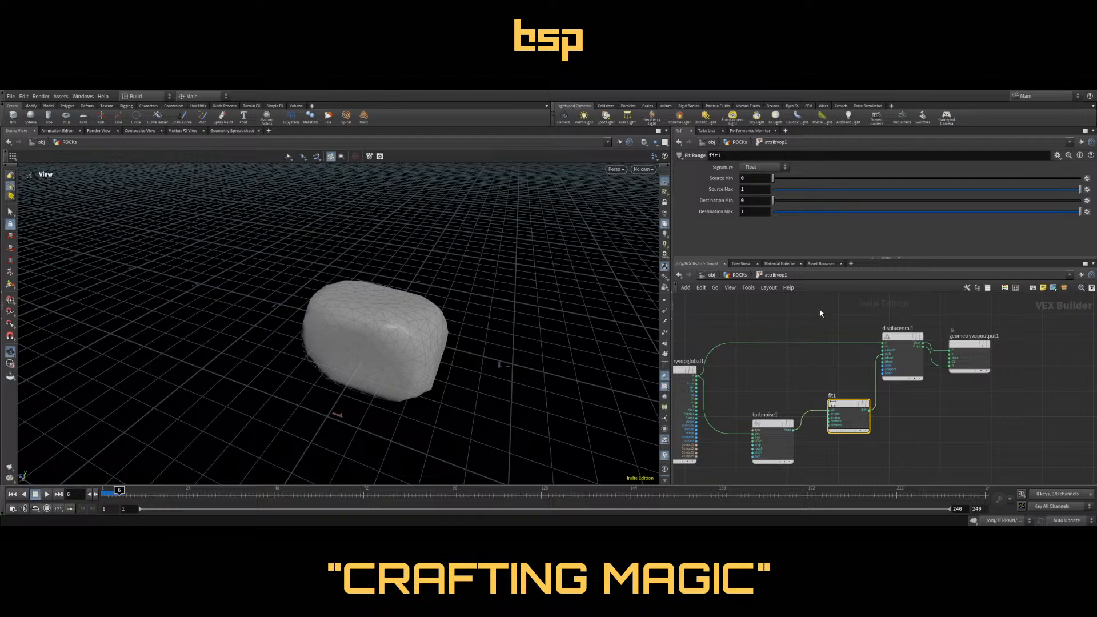
Set the Displacement Amount of the Displace Along Normal node to 1 and check the rock's shape
left_click(740, 275)
double_click(739, 393)
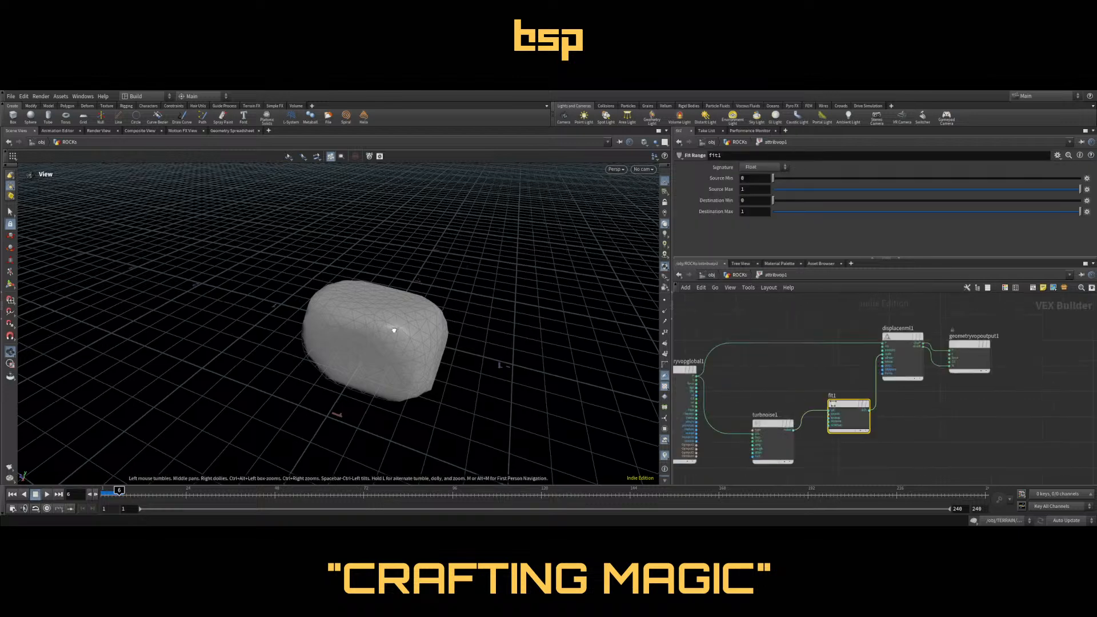
left_click_drag(617, 366, 642, 367)
mouse_move(849, 409)
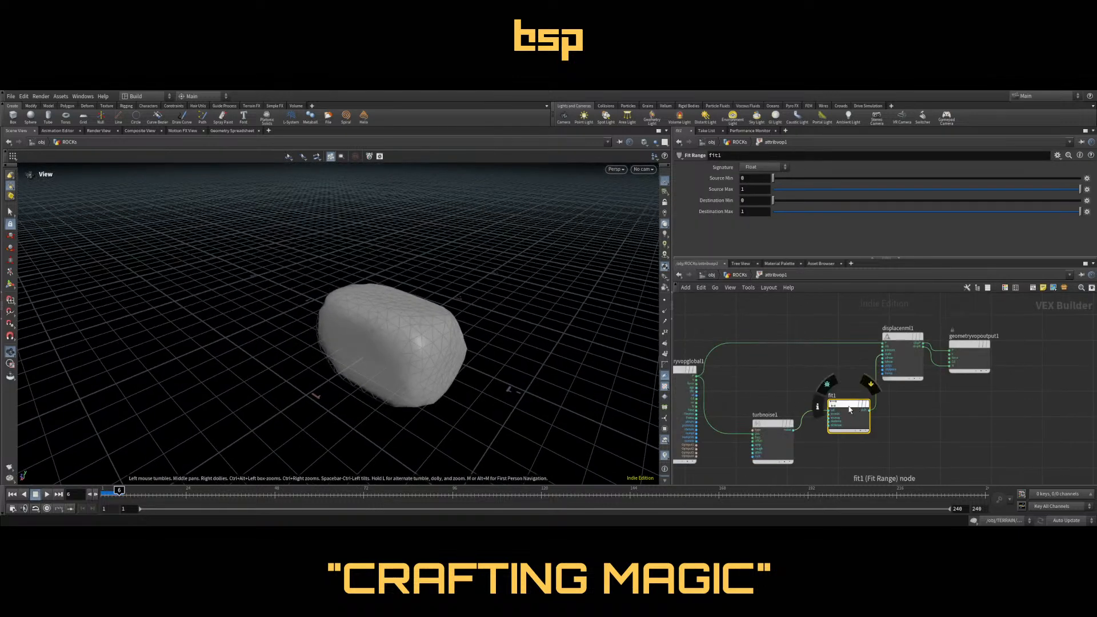
left_click(902, 340)
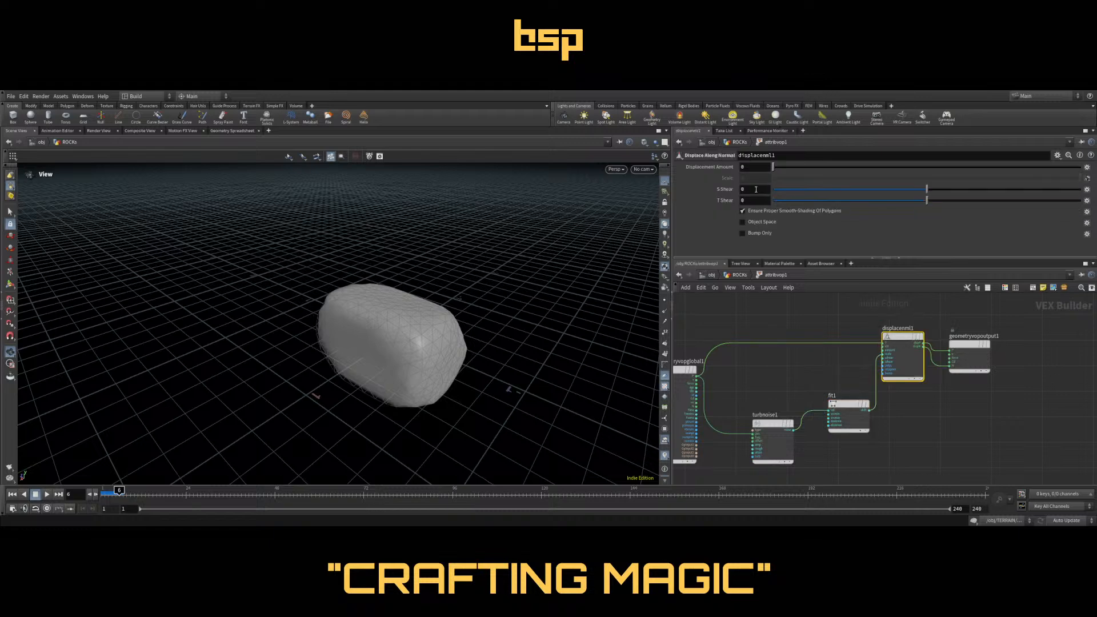
left_click_drag(752, 168, 733, 173)
type("1")
key("Return")
left_click_drag(593, 328, 572, 300)
Link the Turbulent Noise's second and third frequency components to the first with ch("freq1"), and set the frequency to 2.5
left_click(774, 424)
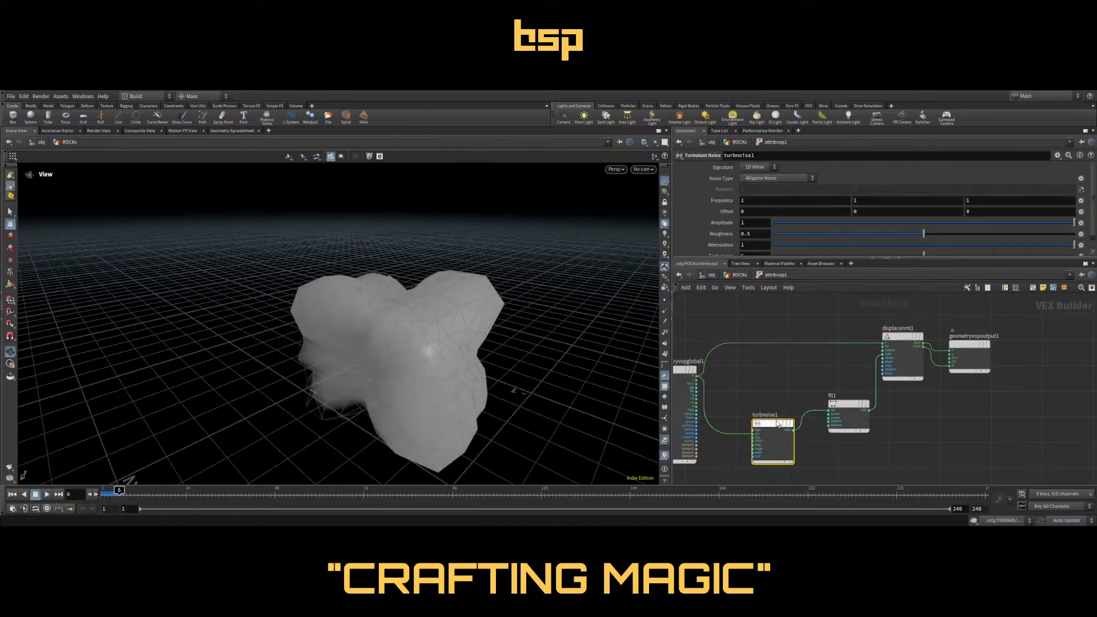
left_click(751, 204)
left_click(864, 200)
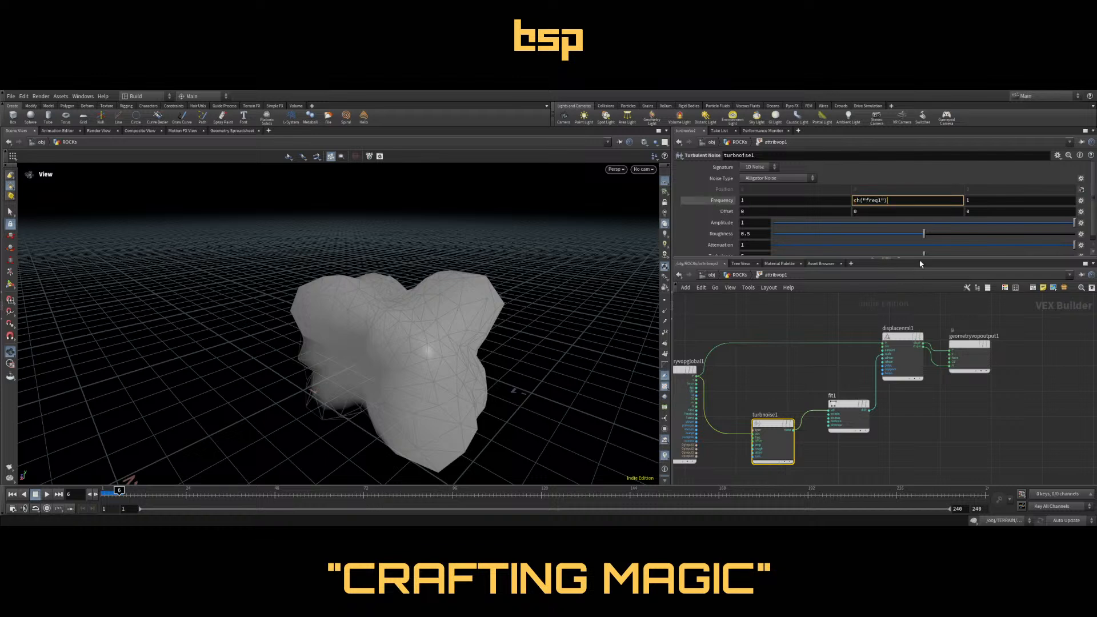
left_click_drag(755, 201, 984, 205)
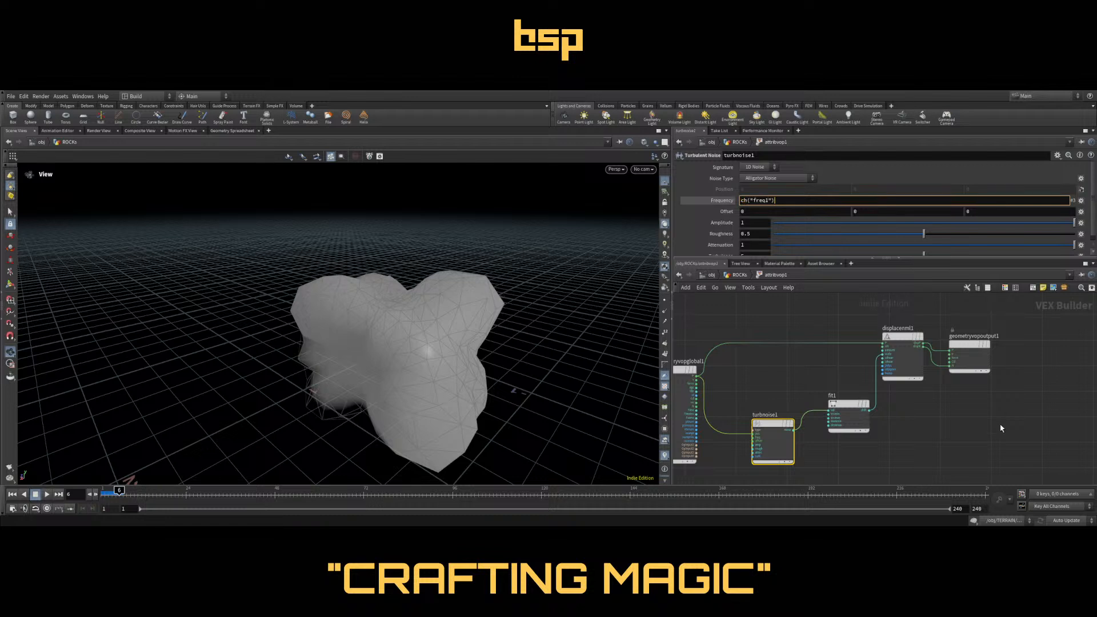
key("Return")
left_click(754, 201)
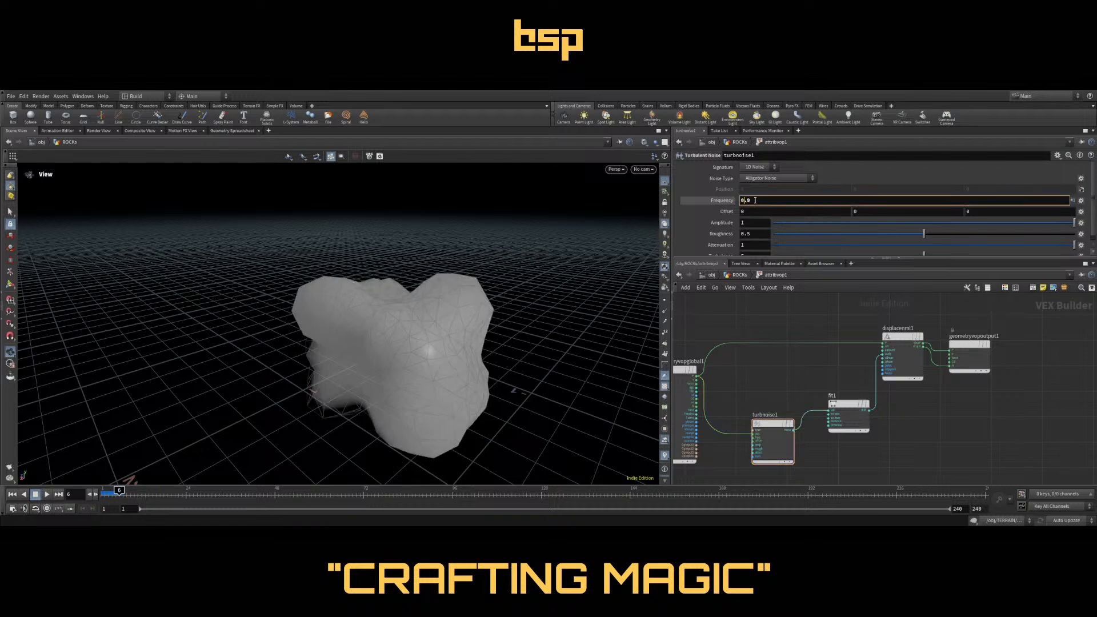
type("2.5")
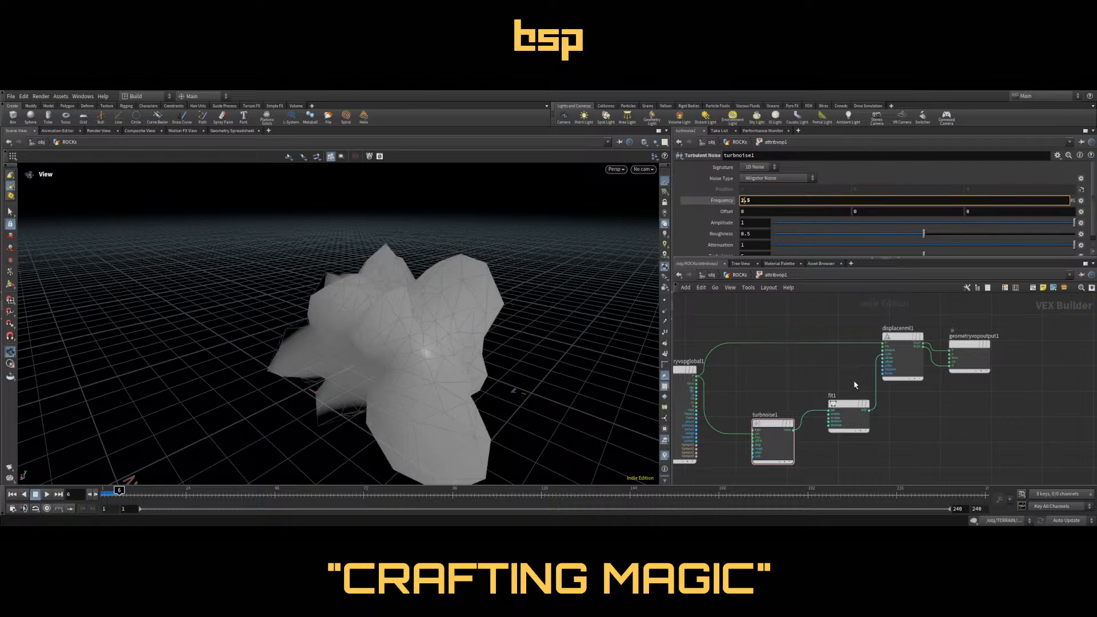
Set the Fit Range's Destination Max to 0.22 and connect its output to the geometry output's Cd colour input
left_click(851, 405)
left_click_drag(1043, 216, 822, 215)
left_click_drag(839, 215, 841, 213)
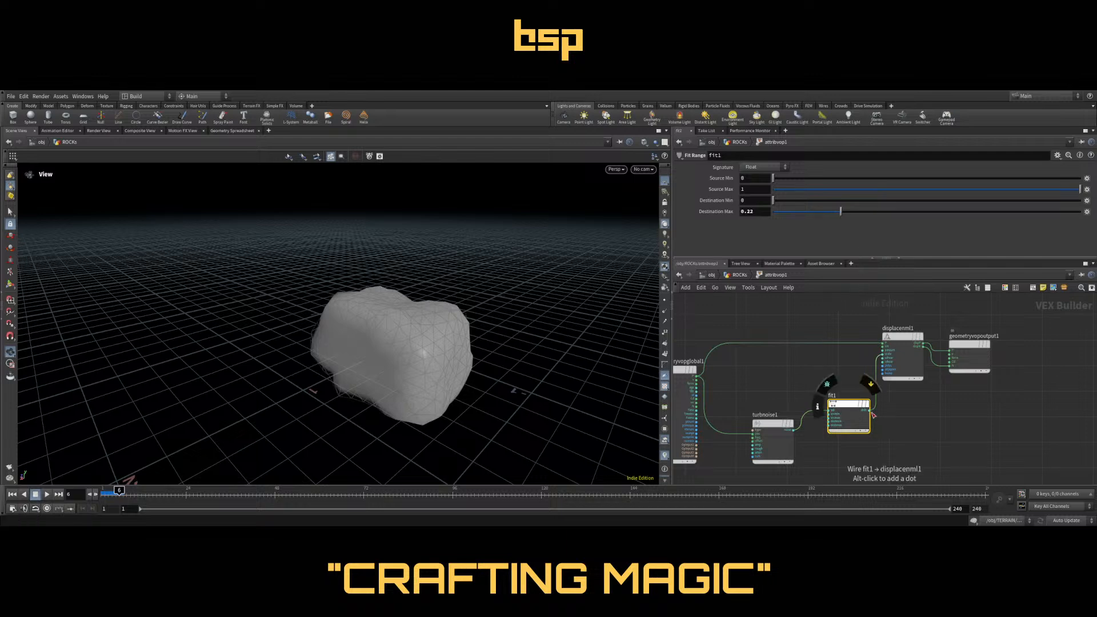
left_click_drag(869, 409, 899, 406)
left_click_drag(949, 367, 949, 363)
left_click_drag(422, 354, 449, 371)
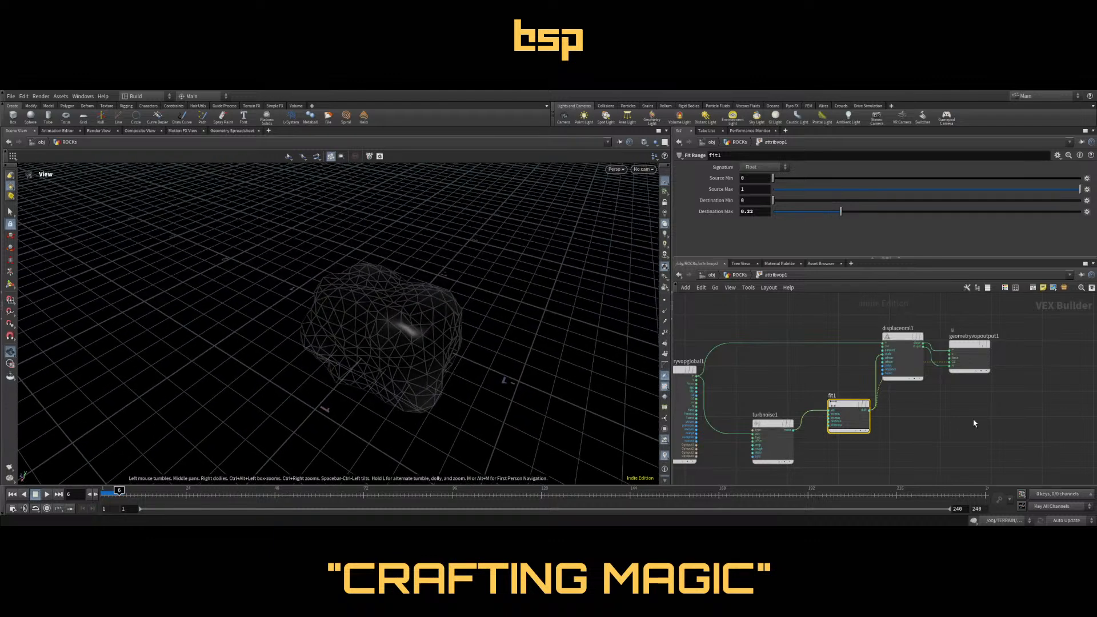
Set the Fit Range's Destination Max to 1 and the Turbulent Noise frequency to 5
left_click_drag(848, 409, 843, 414)
left_click_drag(840, 211, 1083, 216)
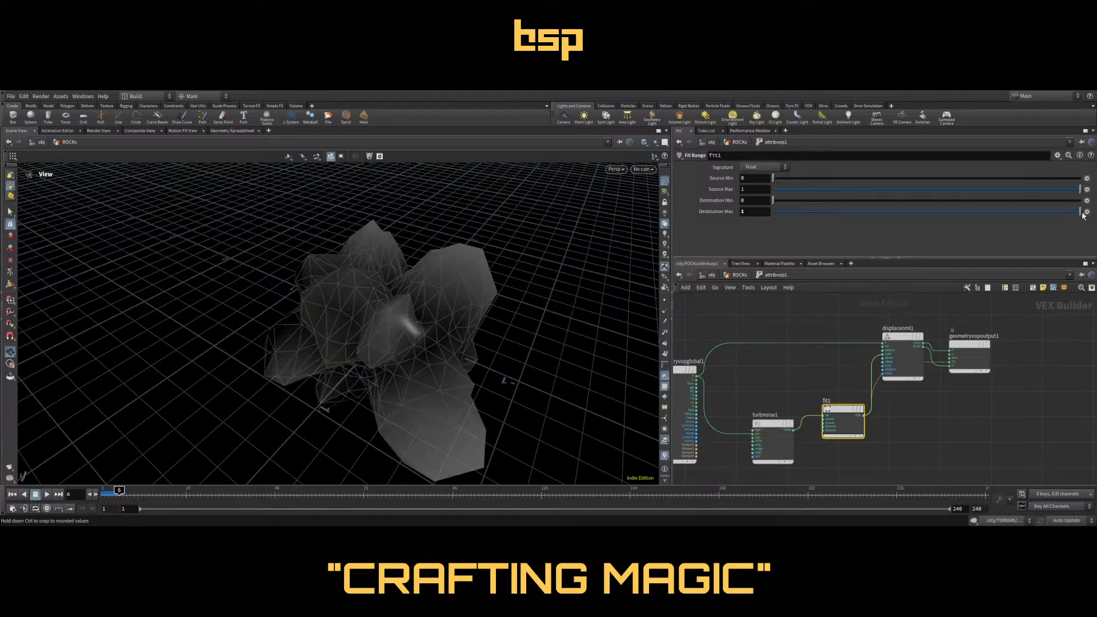
left_click(772, 424)
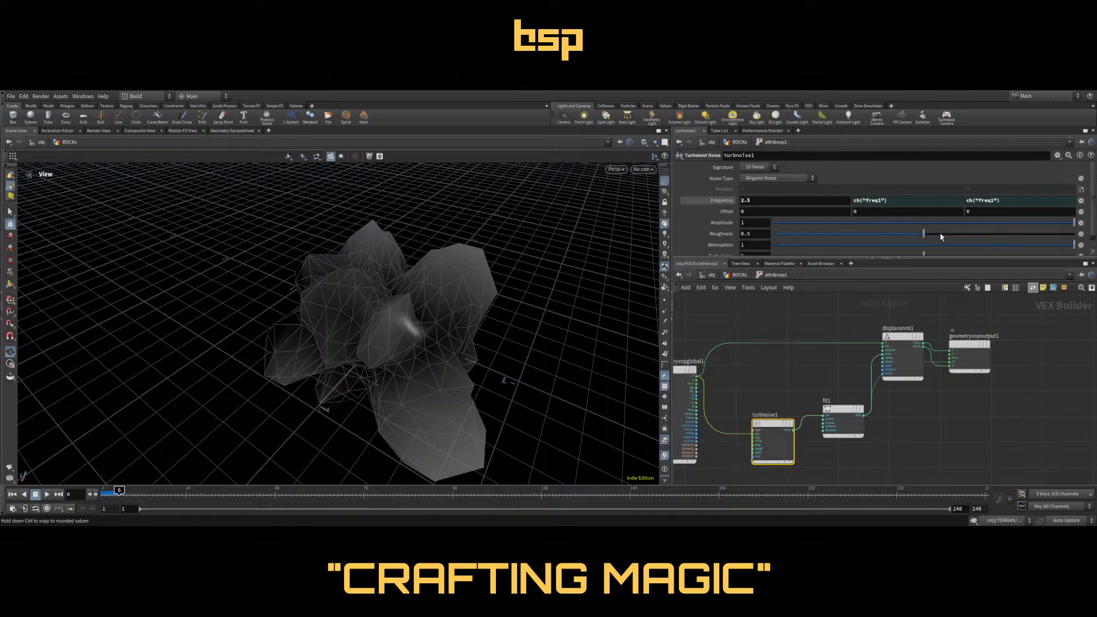
left_click(768, 201)
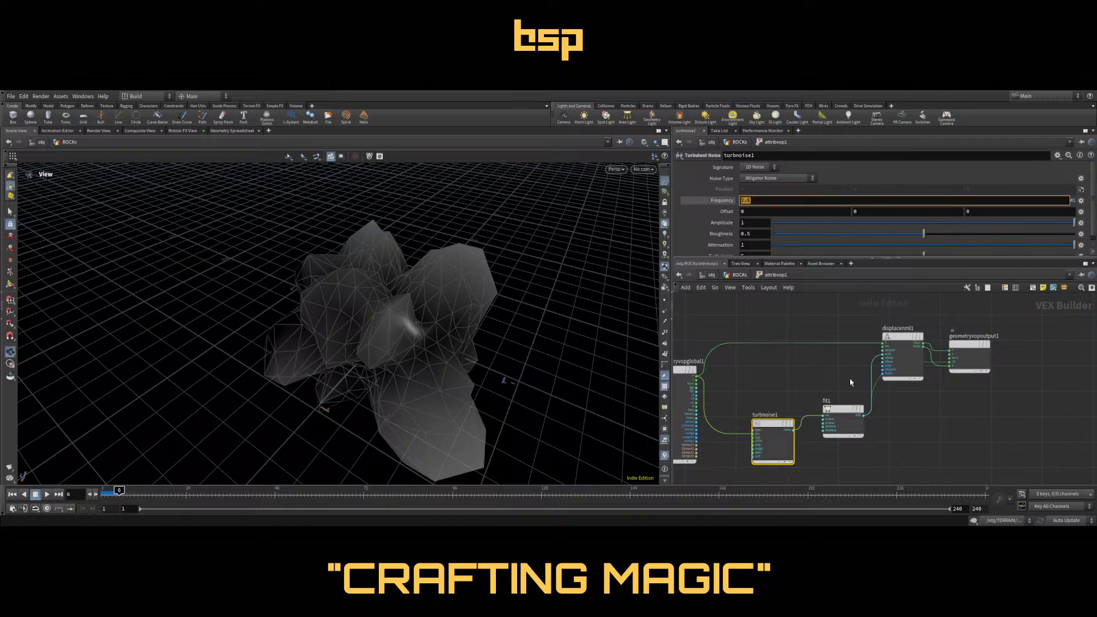
type("5")
key("Return")
left_click_drag(462, 341, 420, 317)
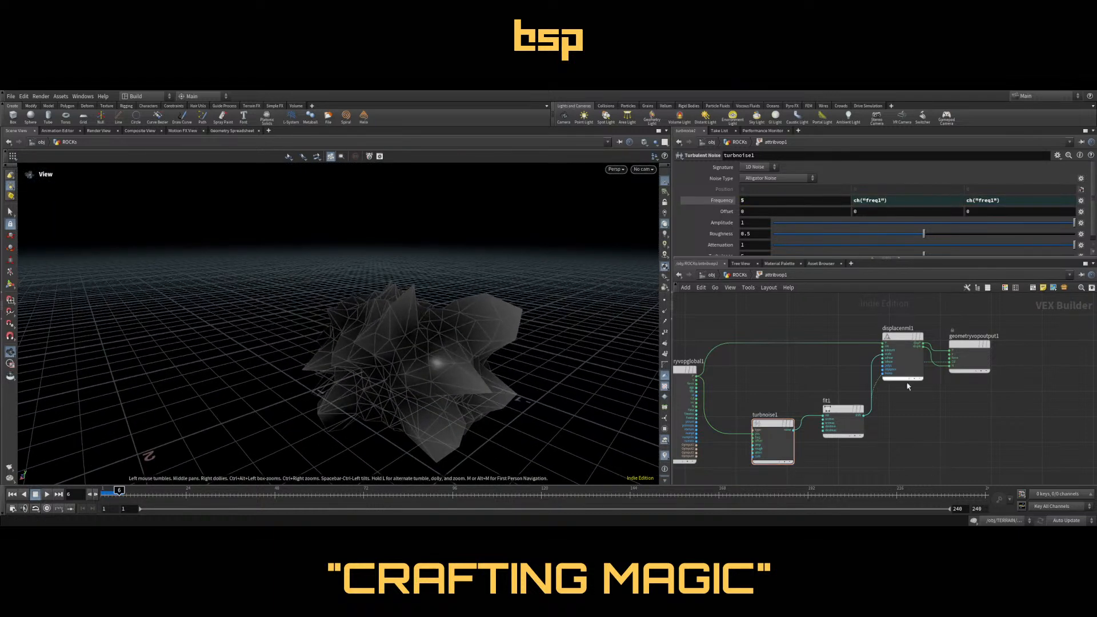
Set the Fit Range's Source Min to 0.077, Source Max to 0.752 and Destination Max to about 0.259
left_click(905, 341)
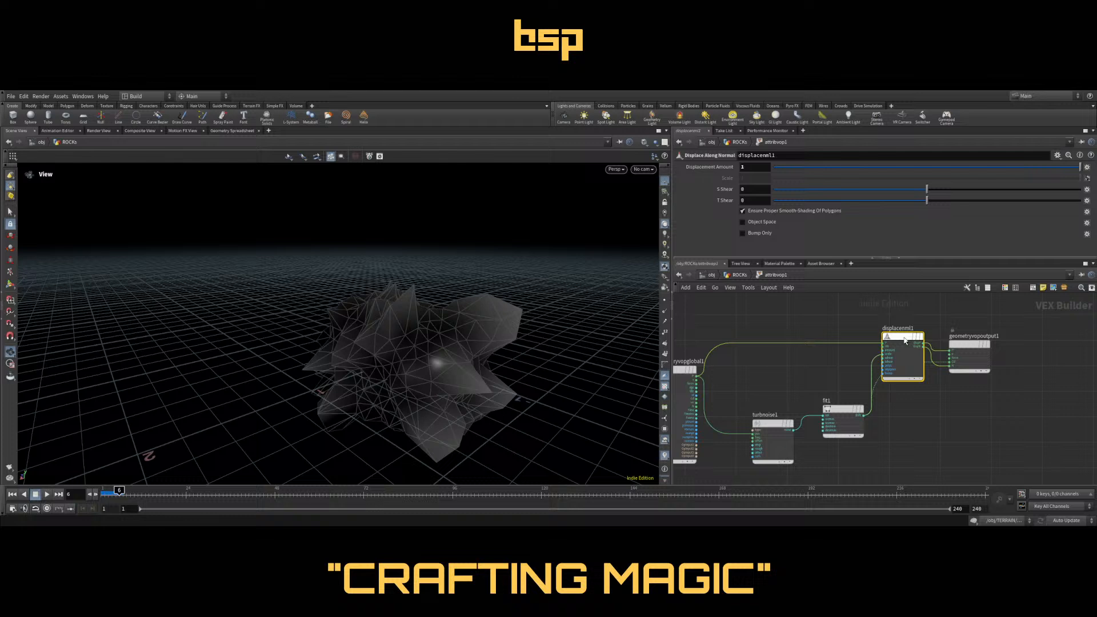
left_click(838, 410)
mouse_move(986, 190)
left_mouse_down()
mouse_move(953, 193)
mouse_move(1004, 190)
left_mouse_up()
left_click_drag(773, 179, 798, 182)
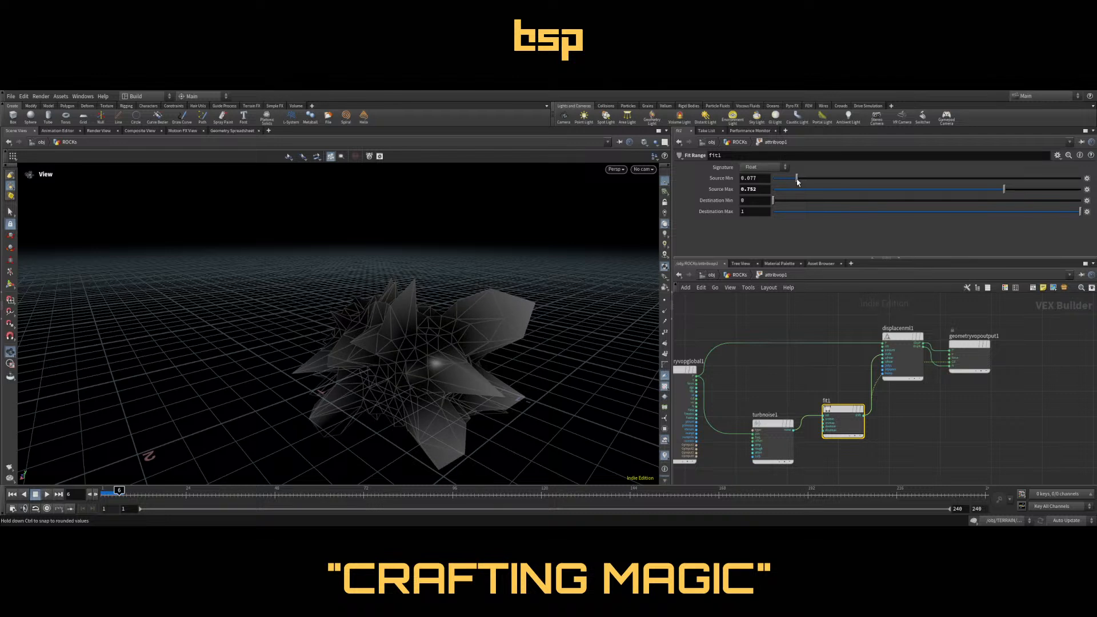
left_click_drag(1026, 213, 853, 215)
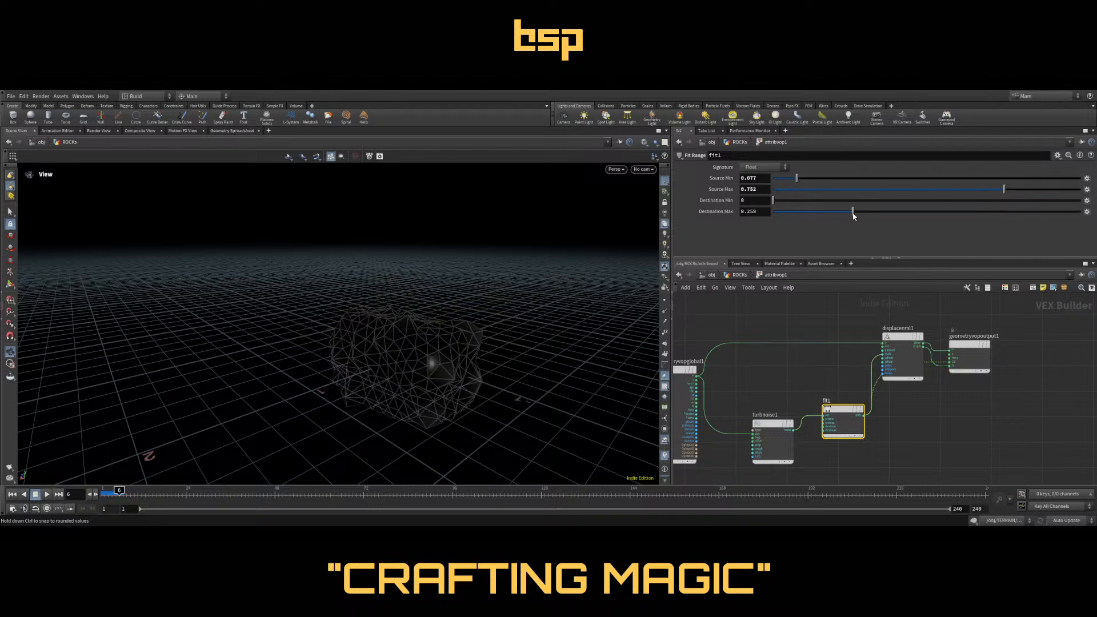
Set the Remesh node's Target Size to 0.04 in the ROCKs network
left_click(739, 275)
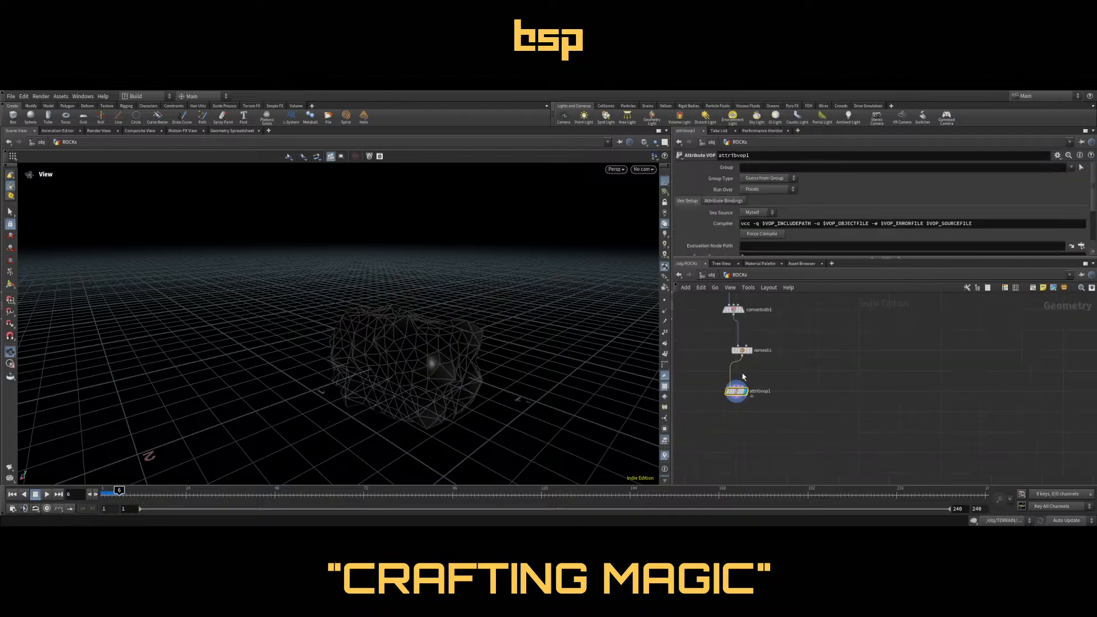
left_click(742, 351)
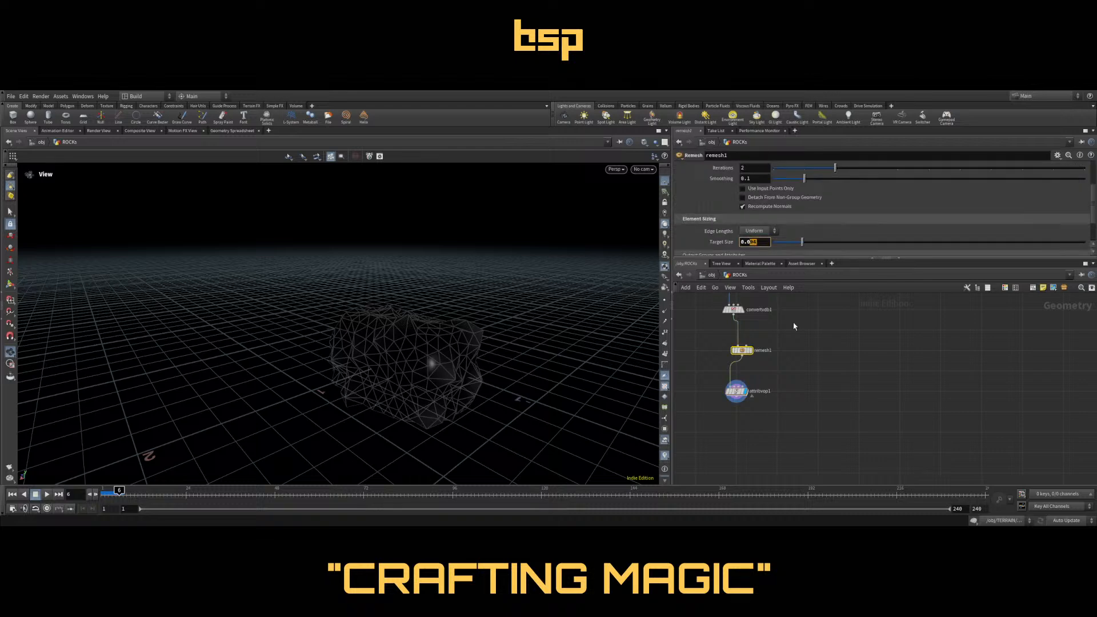
type("4")
key("Return")
left_click(839, 377)
left_click_drag(478, 331, 478, 345)
Change the Turbulent Noise inside the Attribute VOP to the Simplex Noise type
double_click(736, 391)
left_click(771, 426)
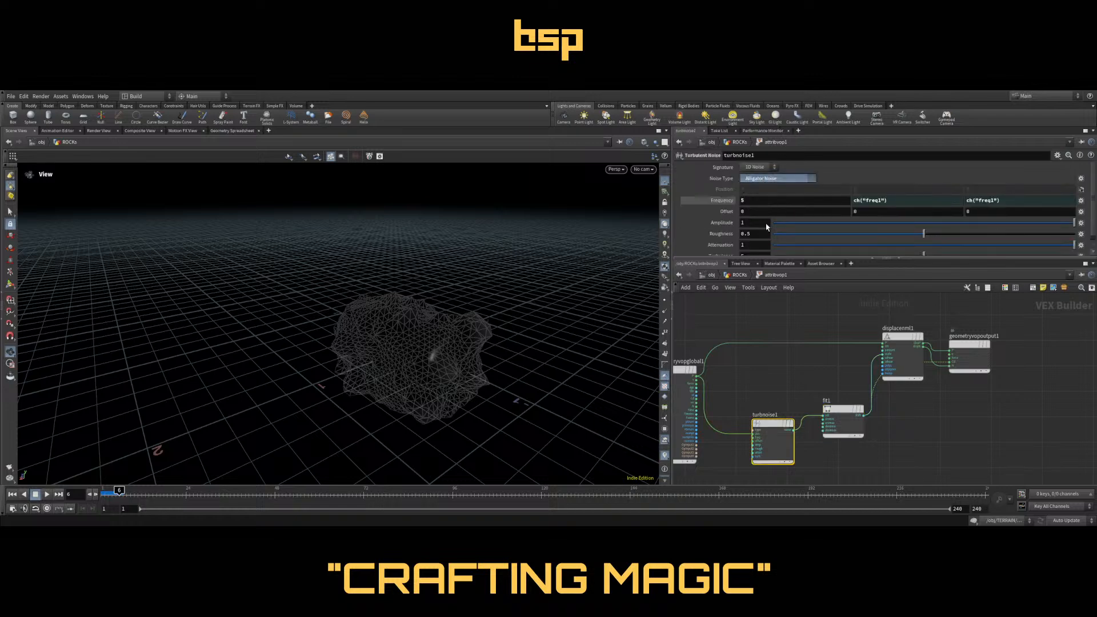
left_click(766, 227)
mouse_move(434, 322)
left_mouse_down()
mouse_move(443, 311)
mouse_move(452, 318)
left_mouse_up()
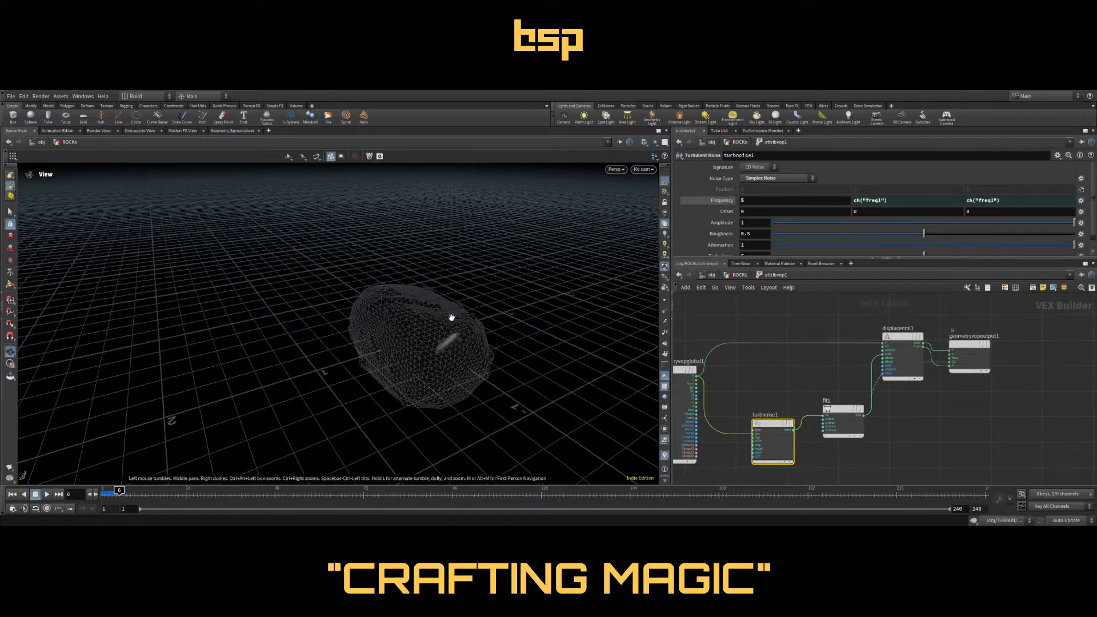
Set the Fit Range's Destination Max to about 0.533, Source Min to 0 and Source Max to 1
left_click(843, 411)
left_click_drag(883, 212, 937, 218)
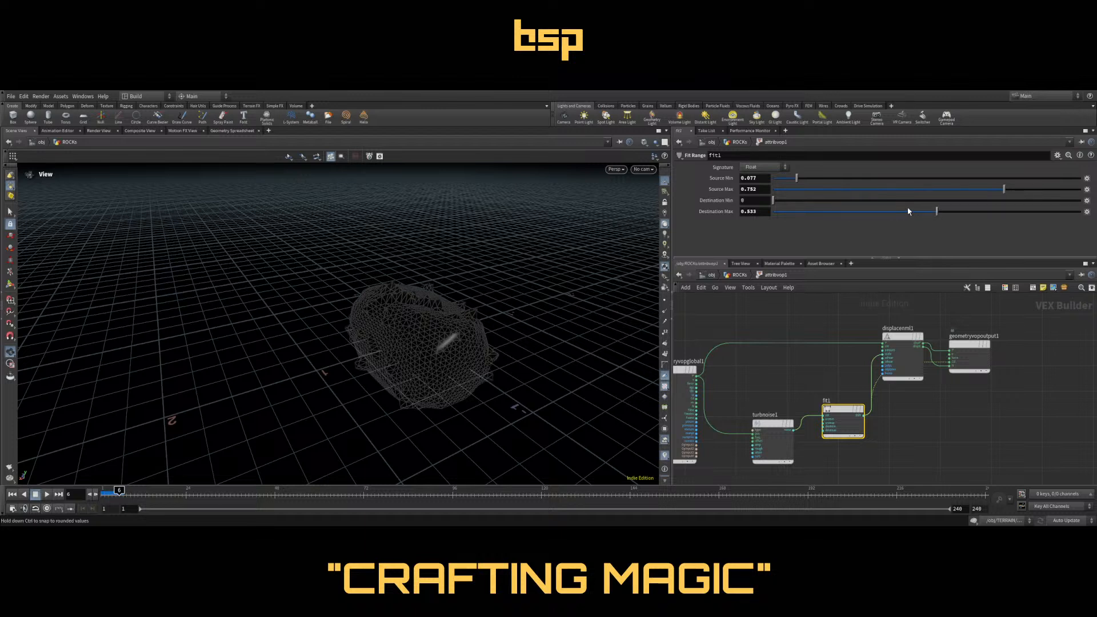
left_click_drag(796, 179, 761, 179)
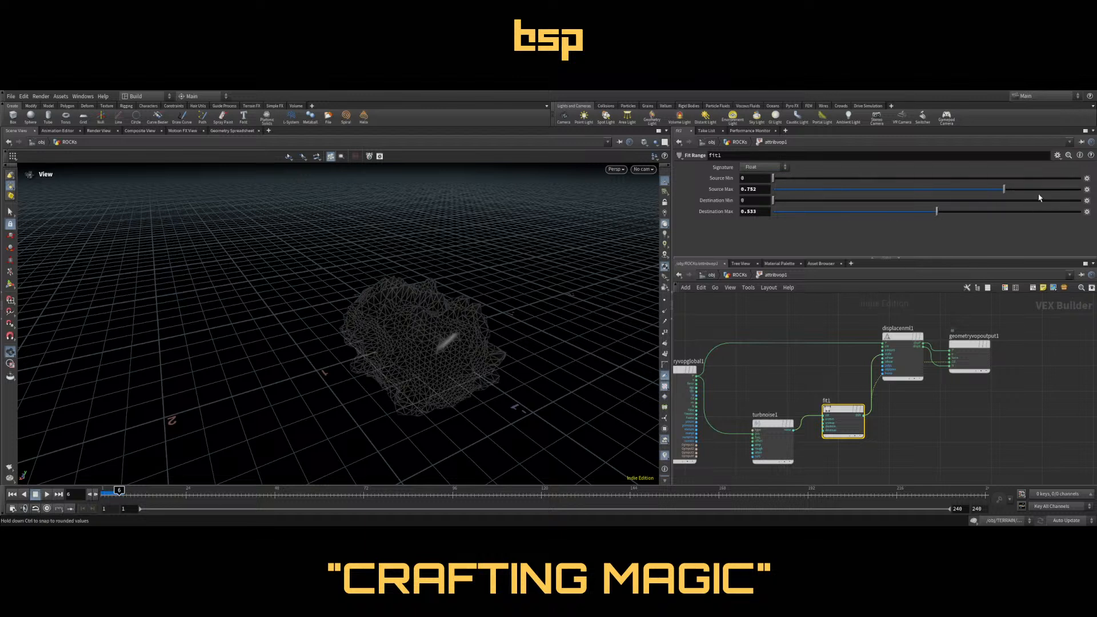
left_click_drag(1009, 193, 1079, 194)
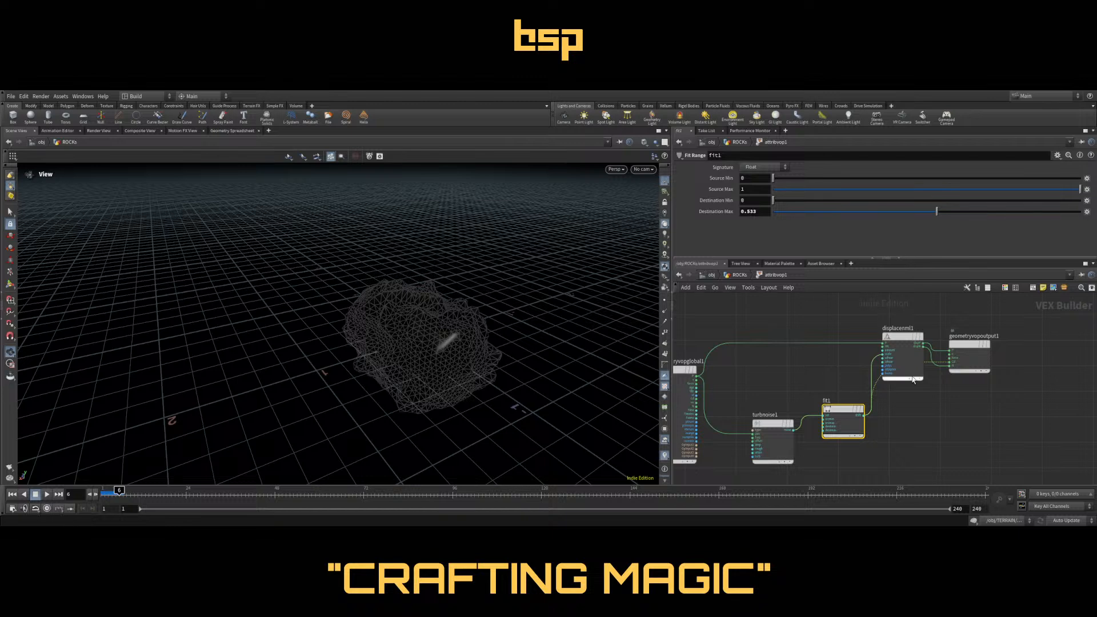
Set the Turbulent Noise roughness to about 0.552 and reduce the Displacement Amount of the repositioned Displace Along Normal node slightly
left_click_drag(913, 380, 880, 357)
left_click(772, 435)
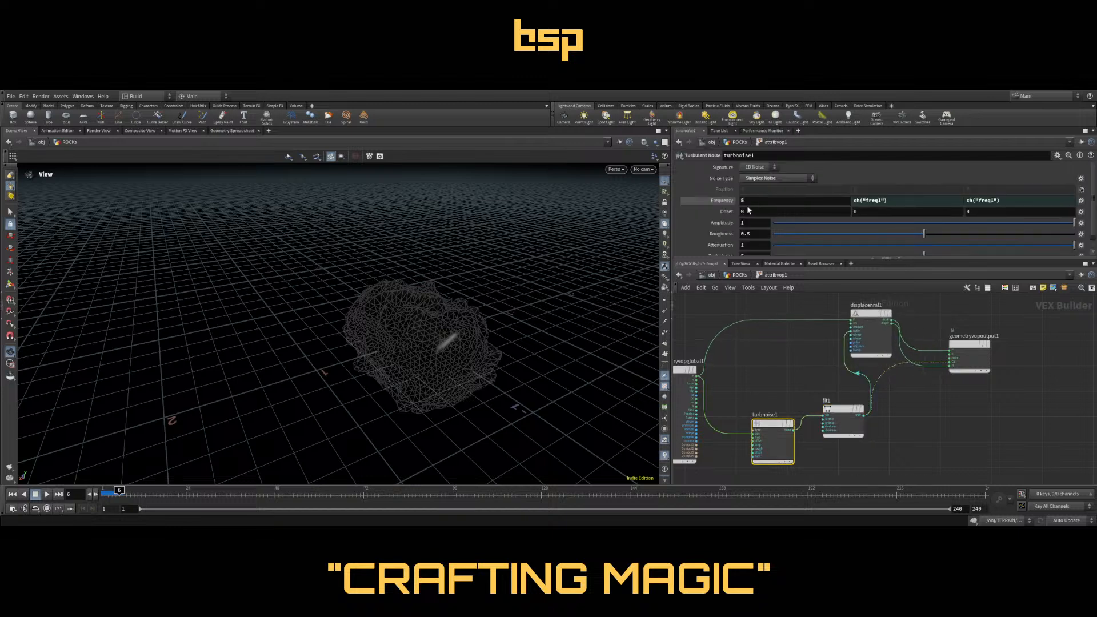
mouse_move(958, 235)
left_mouse_down()
mouse_move(1003, 235)
mouse_move(940, 238)
left_mouse_up()
left_click(870, 337)
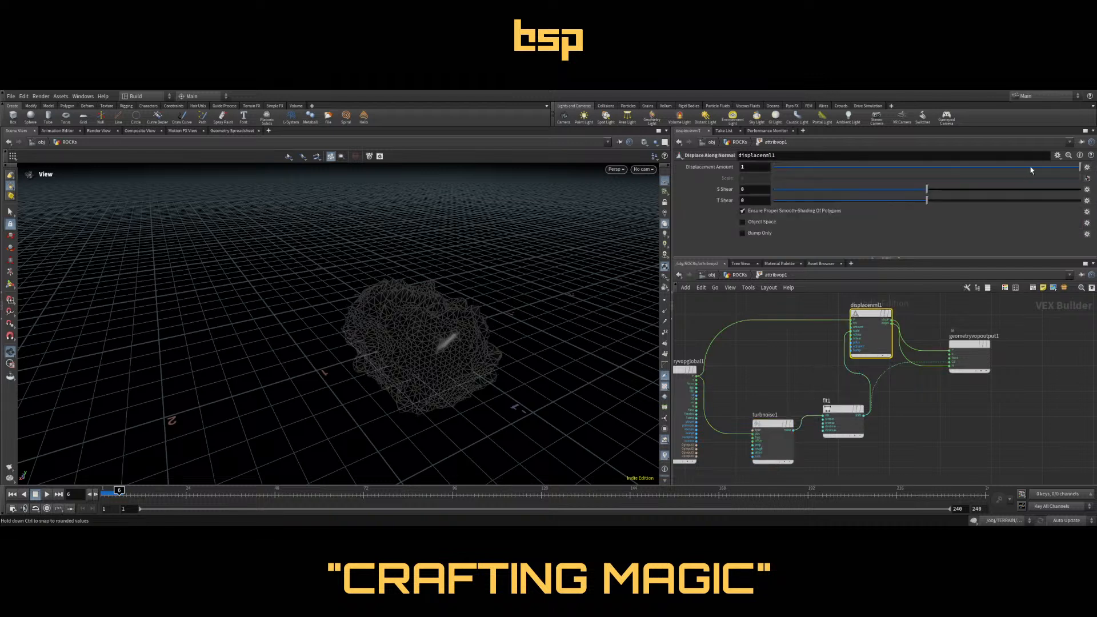
left_click_drag(1031, 168, 978, 169)
Duplicate the Turbulent Noise node and place the copy below the original
left_click(775, 426)
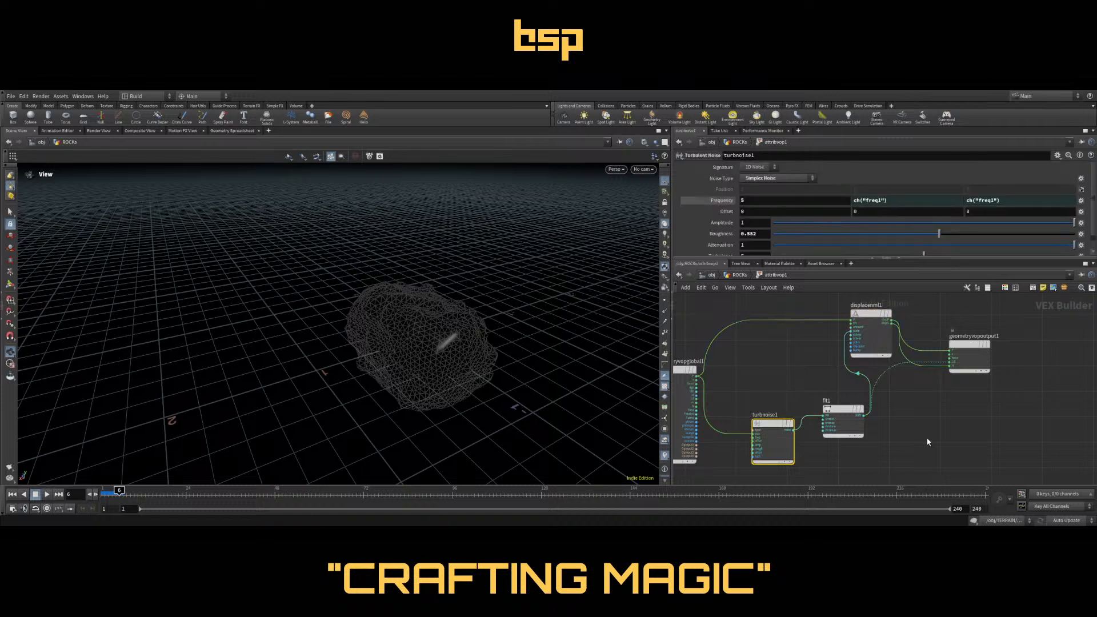
middle_click_drag(927, 440, 961, 388)
left_click_drag(805, 373, 809, 444, "alt")
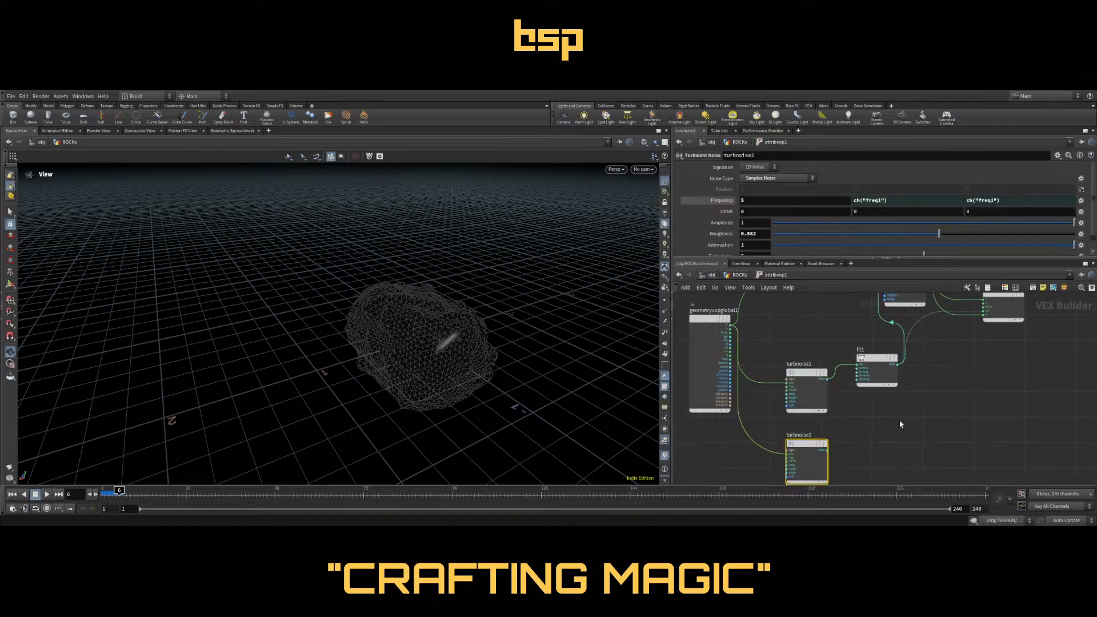
Add a Maximum node that combines both Turbulent Noise outputs and feed its result into the Fit Range
key("Return")
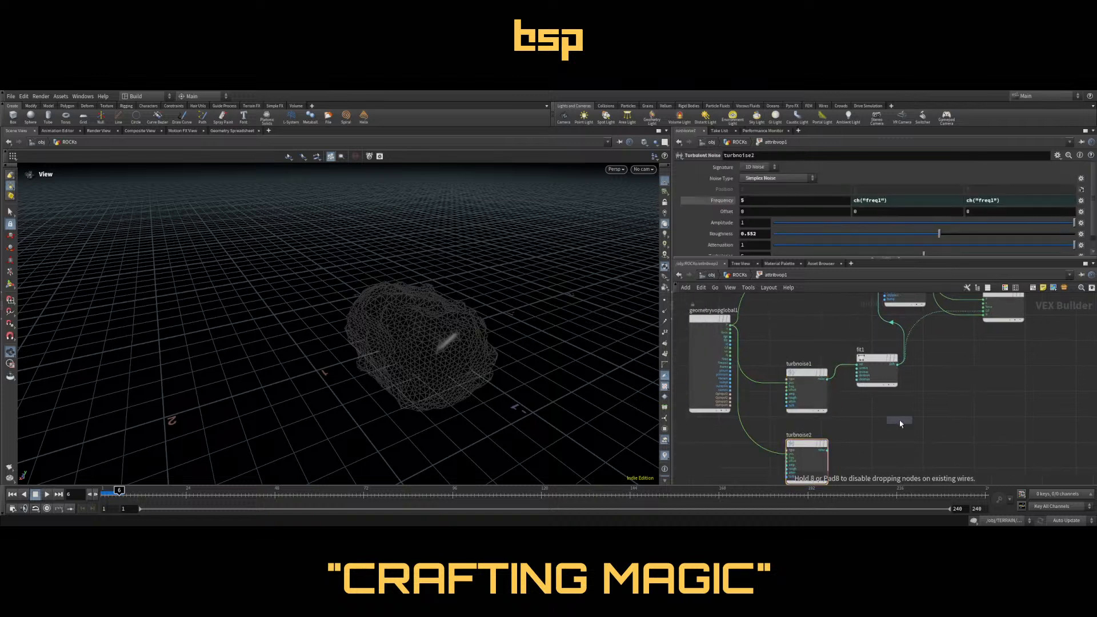
left_click(934, 402)
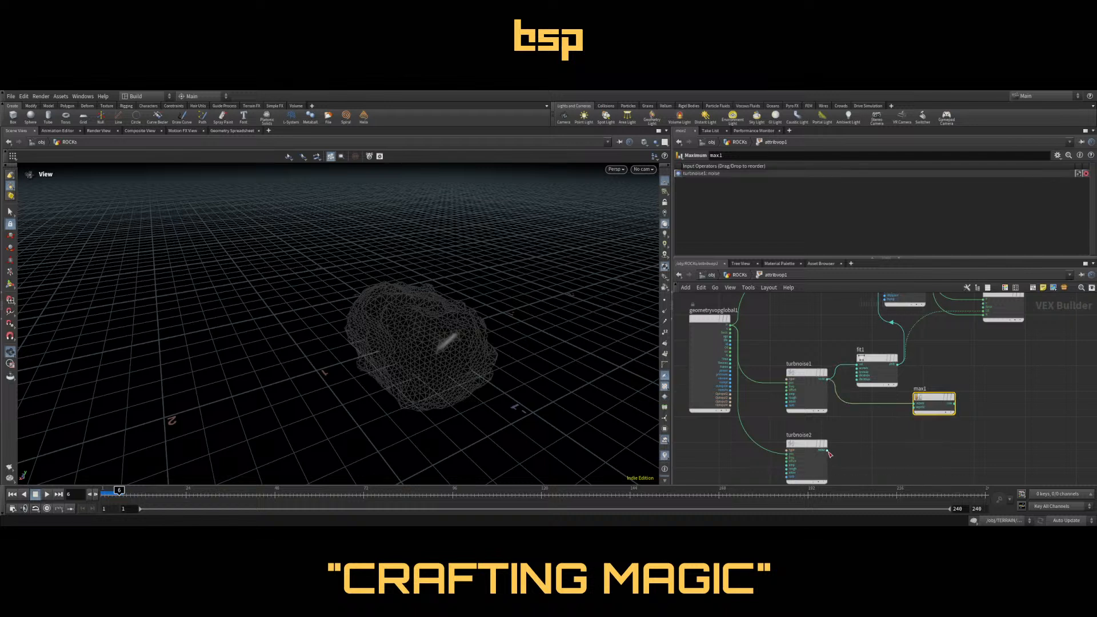
left_click_drag(828, 451, 967, 354)
left_click(861, 380)
Try a frequency of 2 and a roughness of about 0.767 on the second Turbulent Noise
left_click(809, 443)
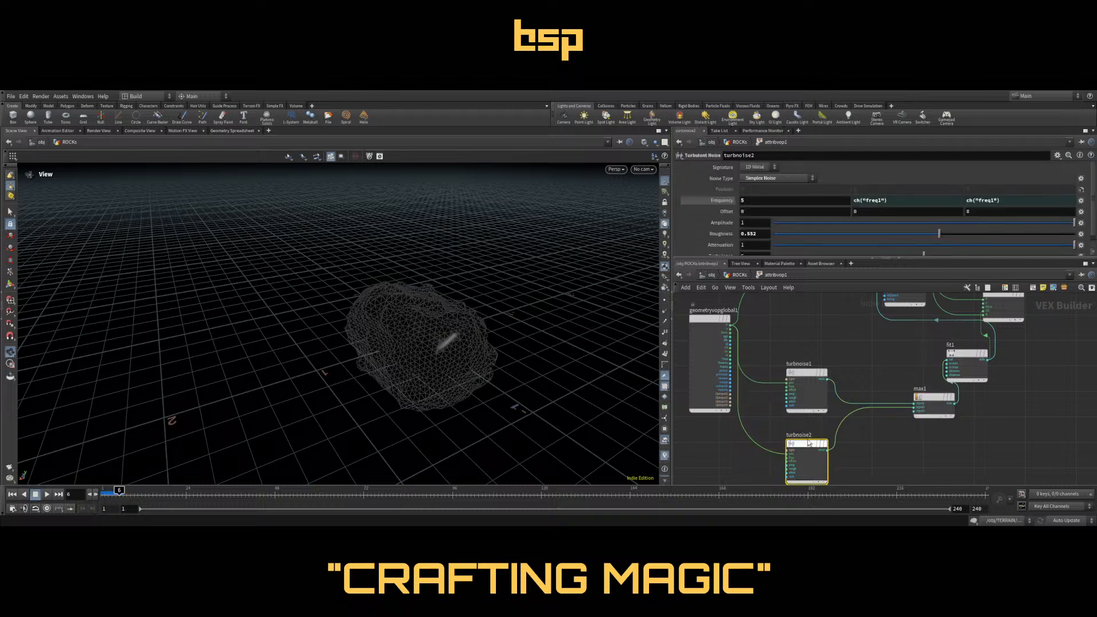
left_click(765, 199)
key("Return")
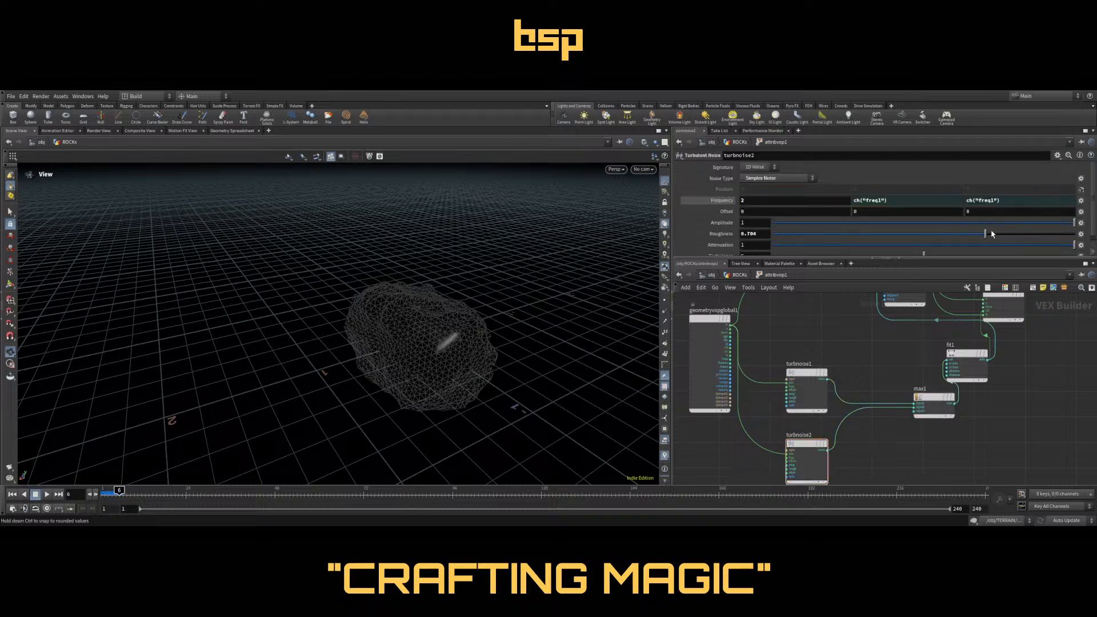
left_click_drag(400, 320, 512, 351)
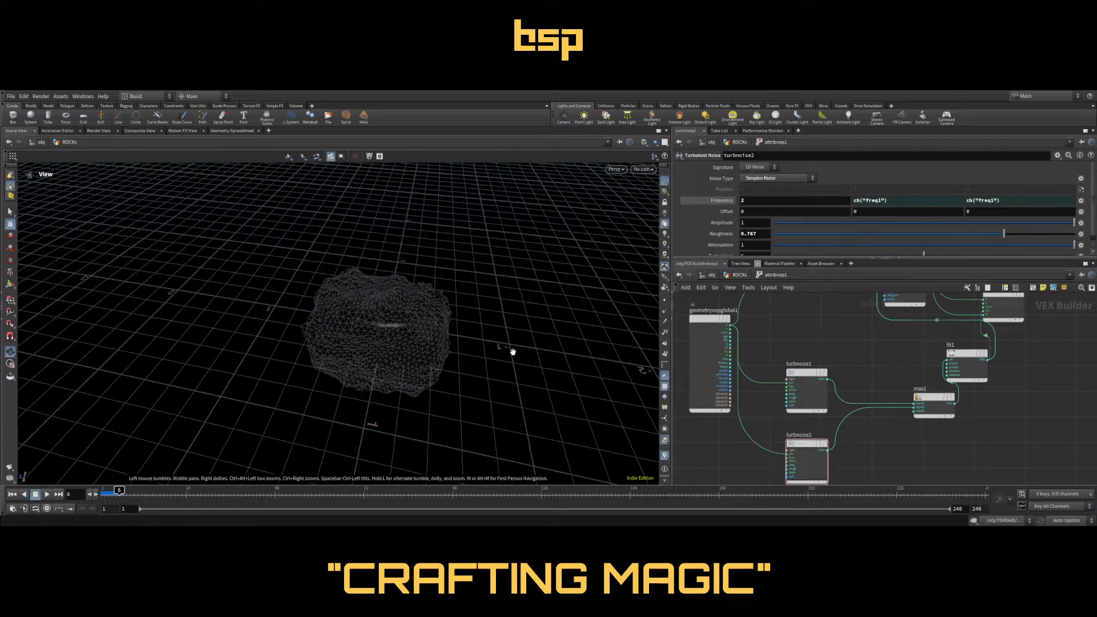
Set the second Turbulent Noise to frequency 1, roughness about 0.586 and the Alligator Noise type
left_click(756, 202)
type("1")
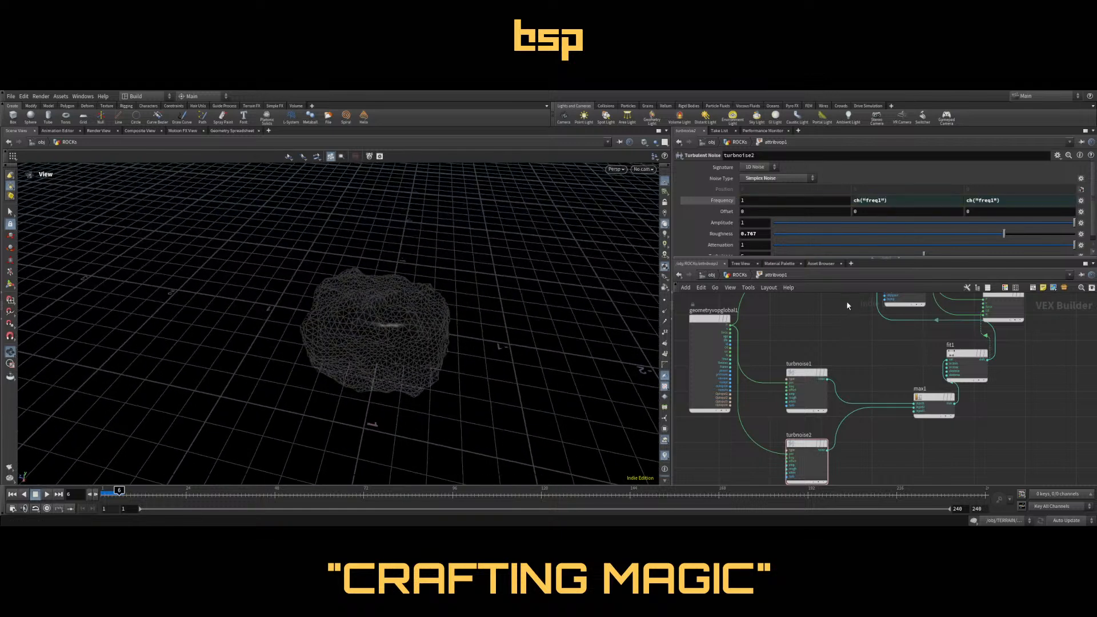
key("Return")
left_click_drag(1008, 236, 952, 236)
left_click(760, 215)
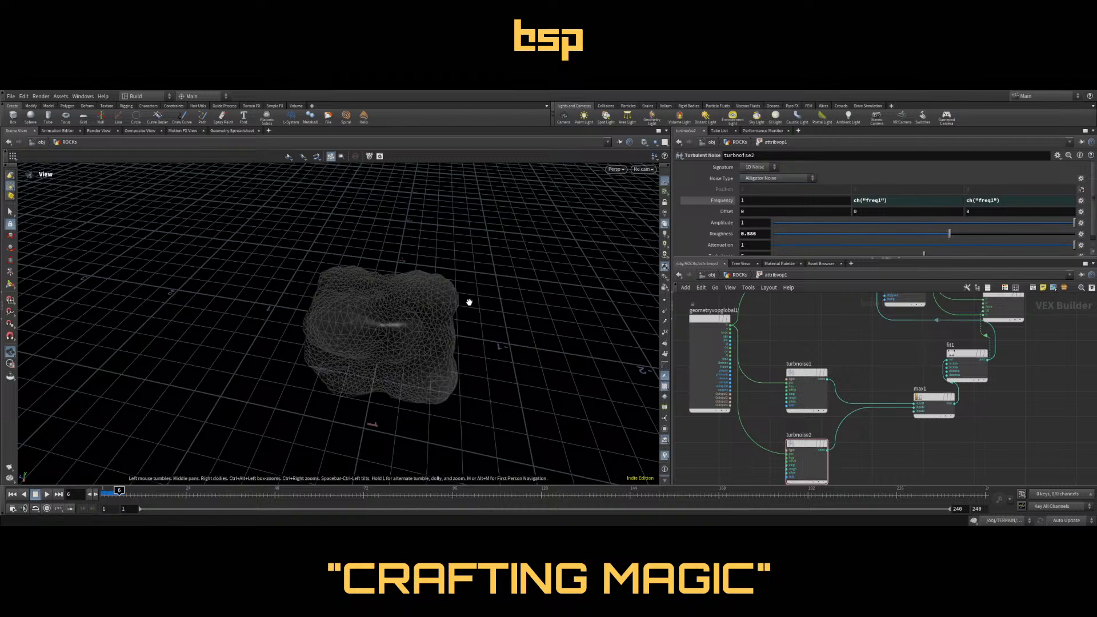
Set the second Turbulent Noise's amplitude to about 0.602 and its roughness to about 0.723
left_click_drag(469, 301, 430, 293)
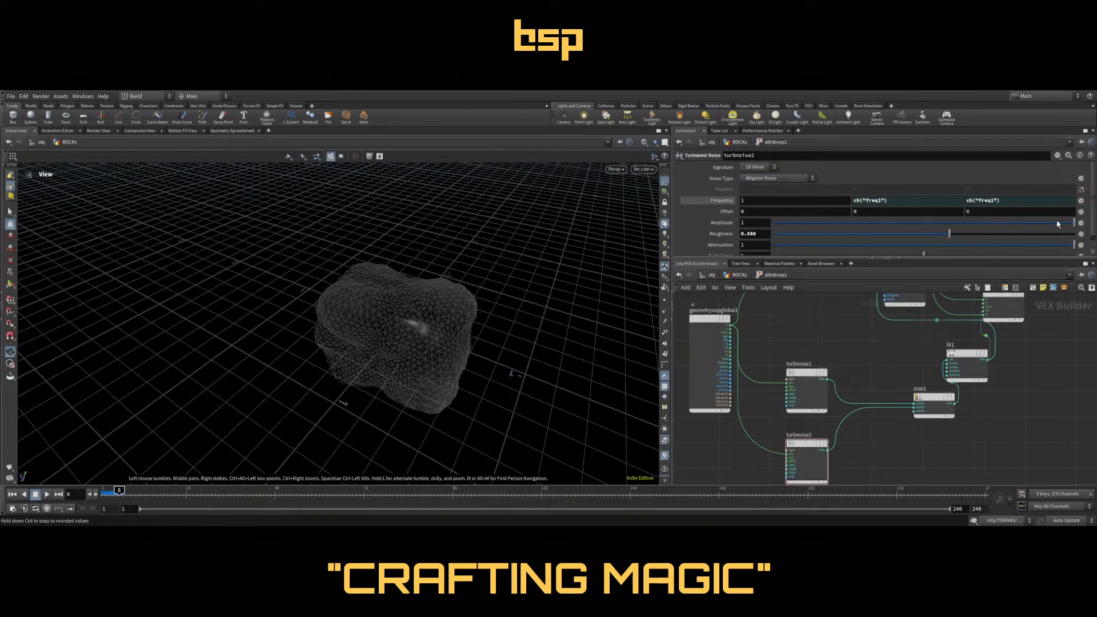
left_click_drag(1057, 224, 1015, 223)
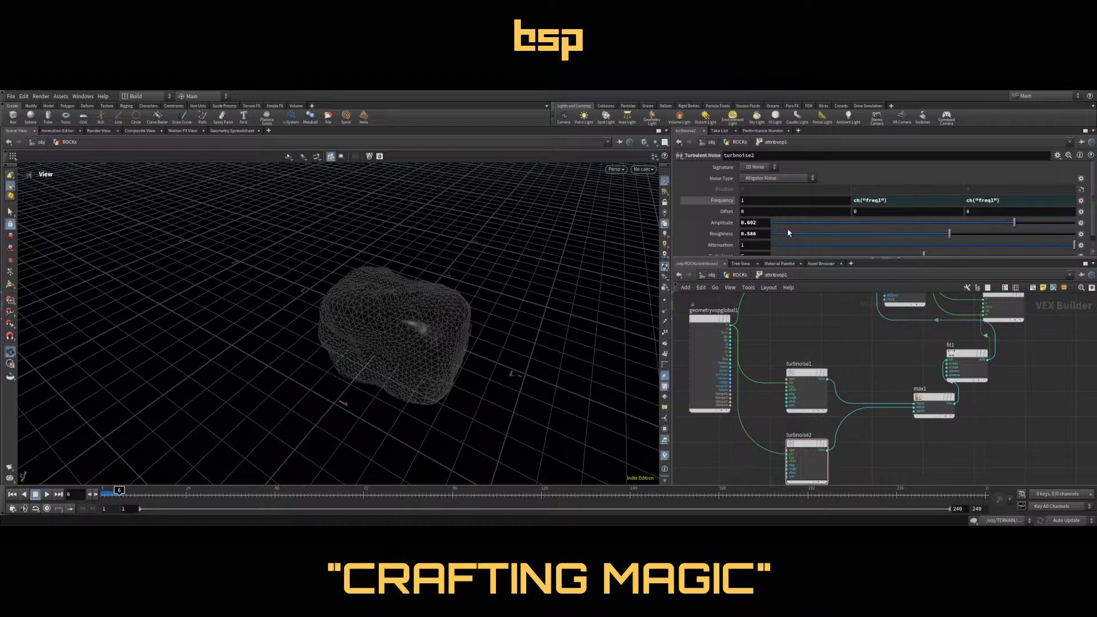
left_click_drag(934, 239, 991, 234)
Rearrange the Maximum, Fit Range and geometry output nodes, and set the Fit Range's Destination Max to 1
left_click_drag(956, 405, 920, 404)
left_click_drag(967, 359, 964, 369)
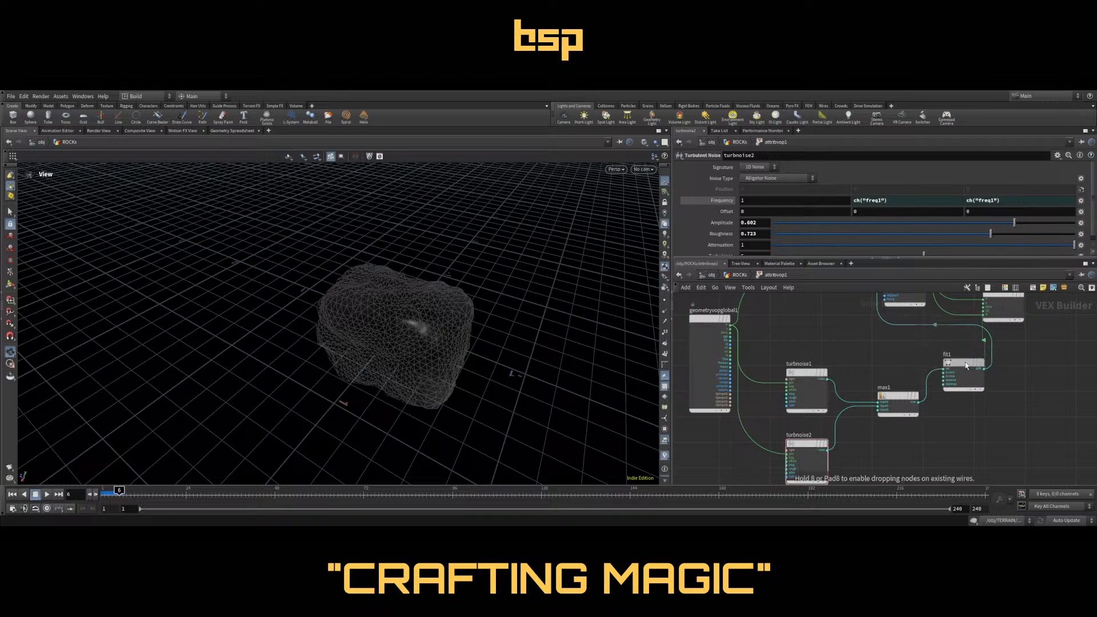
left_click(963, 369)
left_click_drag(961, 215, 1080, 211)
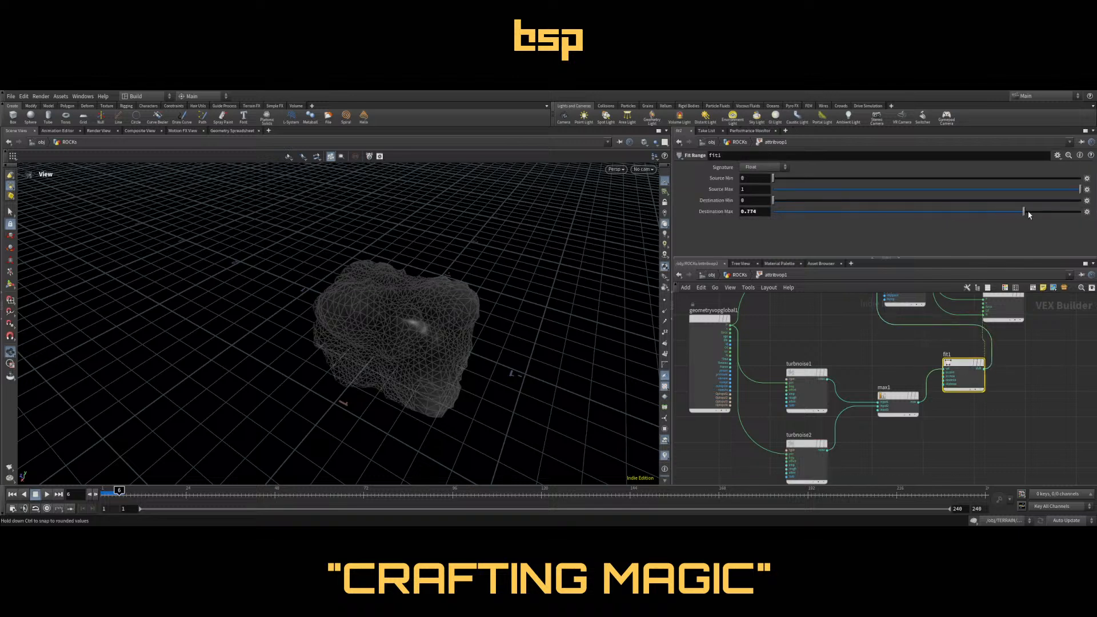
middle_click_drag(1003, 297, 958, 374)
left_click_drag(958, 374, 1075, 336)
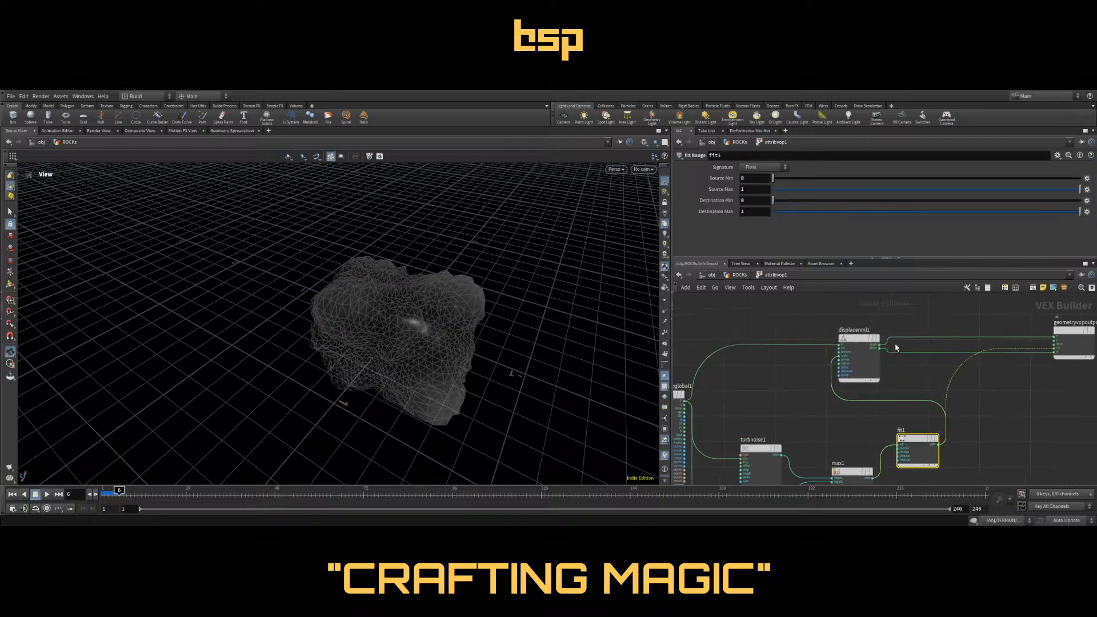
Lower the Displace Along Normal node's Displacement Amount strongly to soften the rock's surface displacement
left_click(859, 340)
left_click_drag(953, 166, 851, 167)
mouse_move(417, 292)
left_mouse_down()
mouse_move(517, 252)
mouse_move(487, 248)
mouse_move(368, 274)
mouse_move(417, 267)
mouse_move(431, 248)
mouse_move(411, 297)
left_mouse_up()
Set the first Turbulent Noise's frequency to 3 and its roughness to about 0.82
left_click(766, 451)
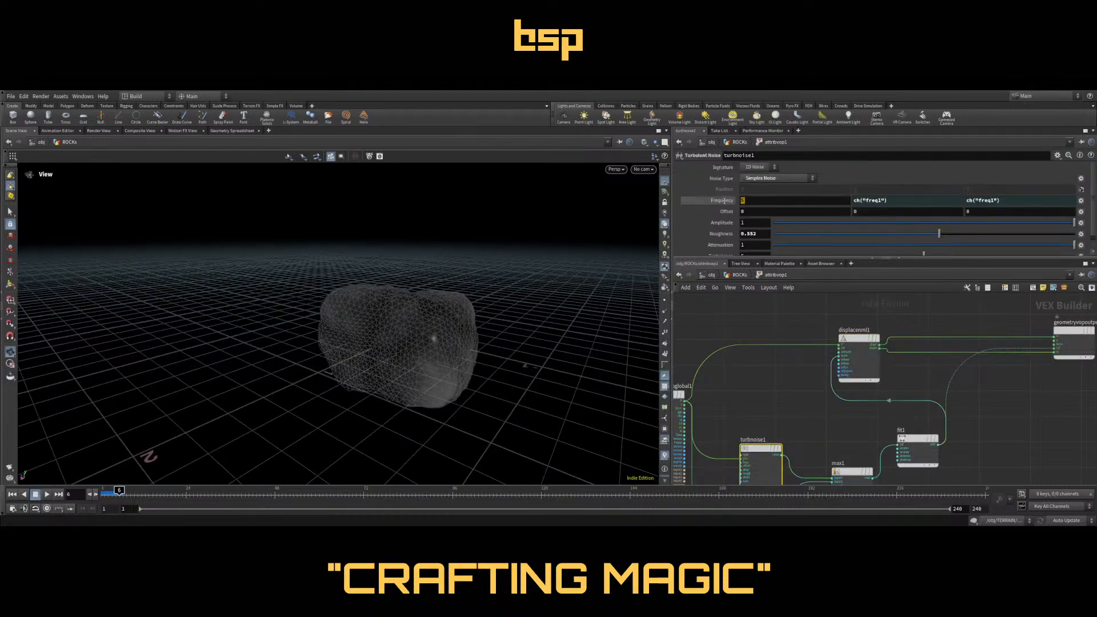
type("3")
left_click(778, 399)
left_click_drag(478, 311, 481, 348)
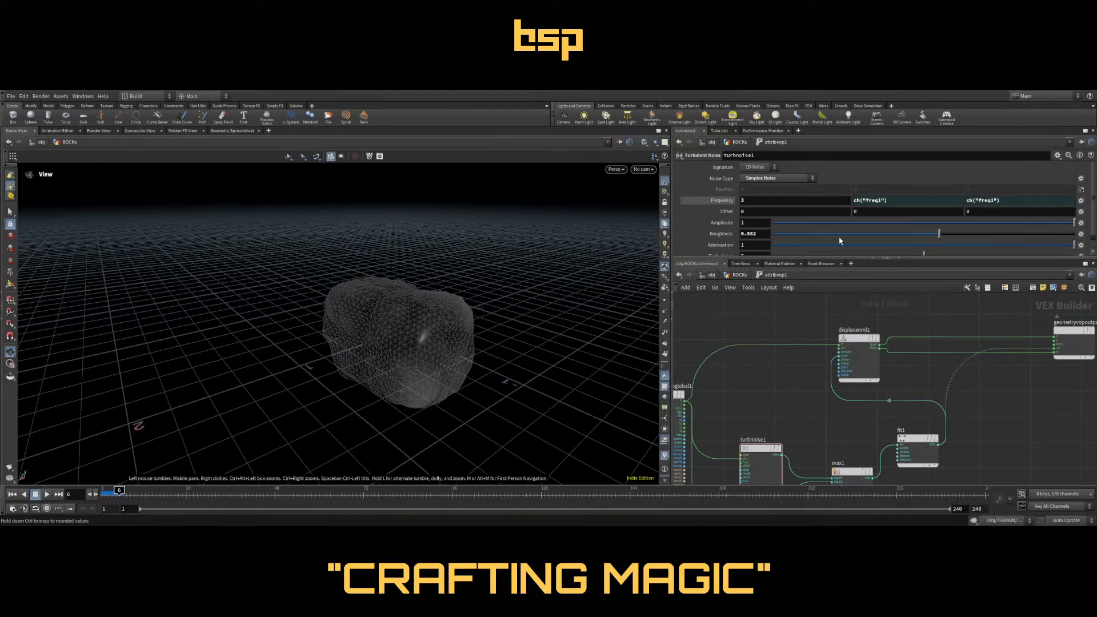
left_click_drag(948, 233, 1021, 235)
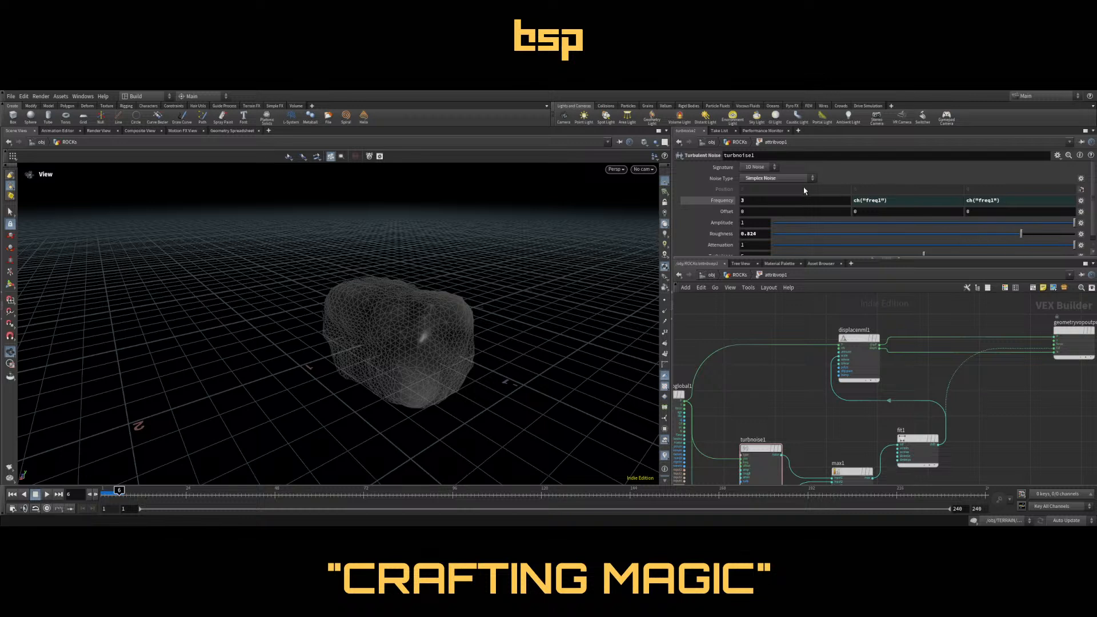
Switch the first Turbulent Noise to Sparse Convolution Noise and set its roughness to about 0.612
left_click(765, 230)
left_click(770, 206)
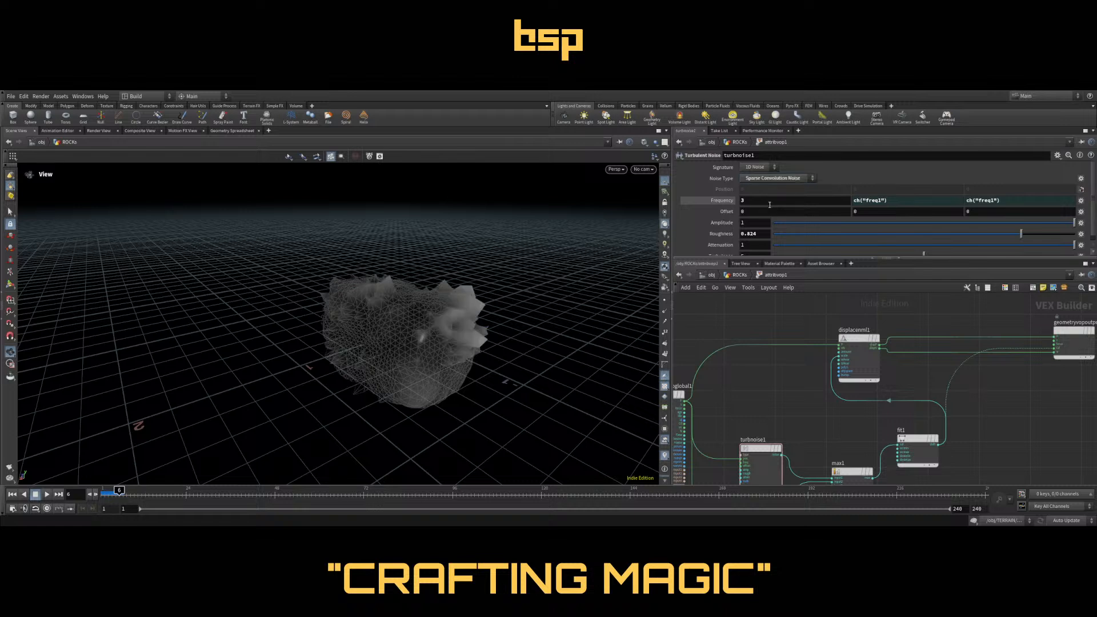
left_click_drag(1021, 236, 953, 235)
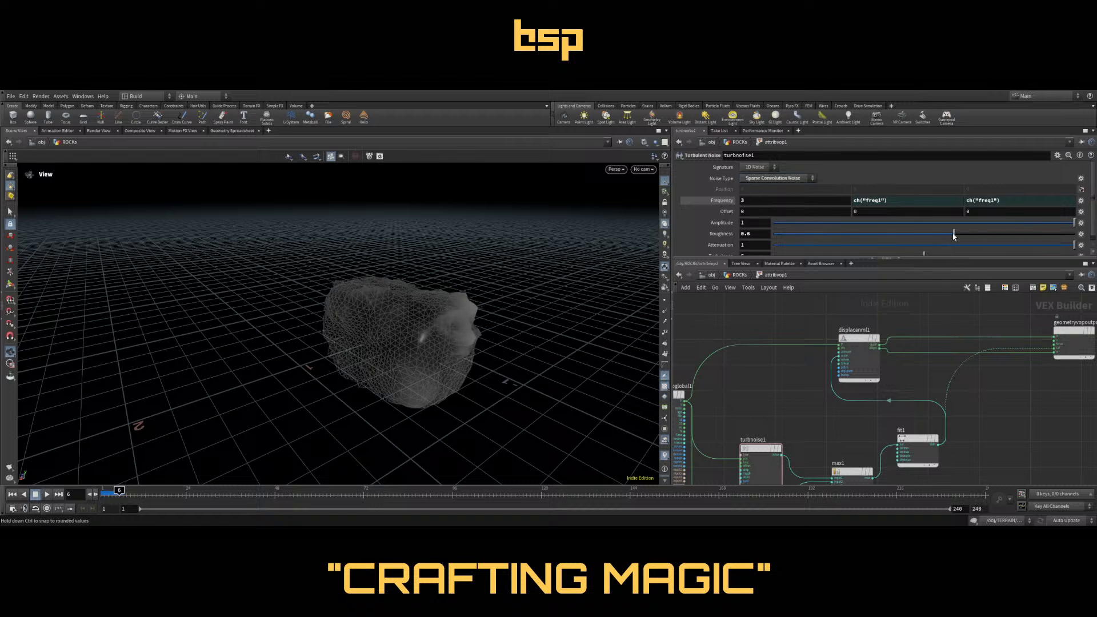
Set the first Turbulent Noise's first offset component to 5.5 and its amplitude to about 0.59
left_click(755, 212)
type("0.7")
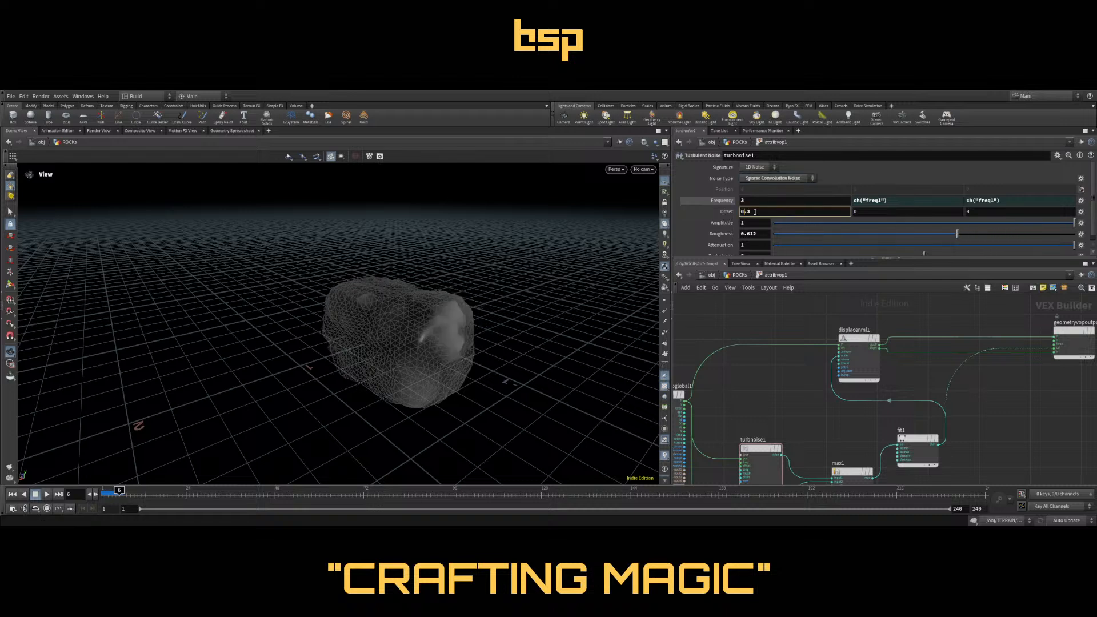
scroll(755, 211, "up", 20)
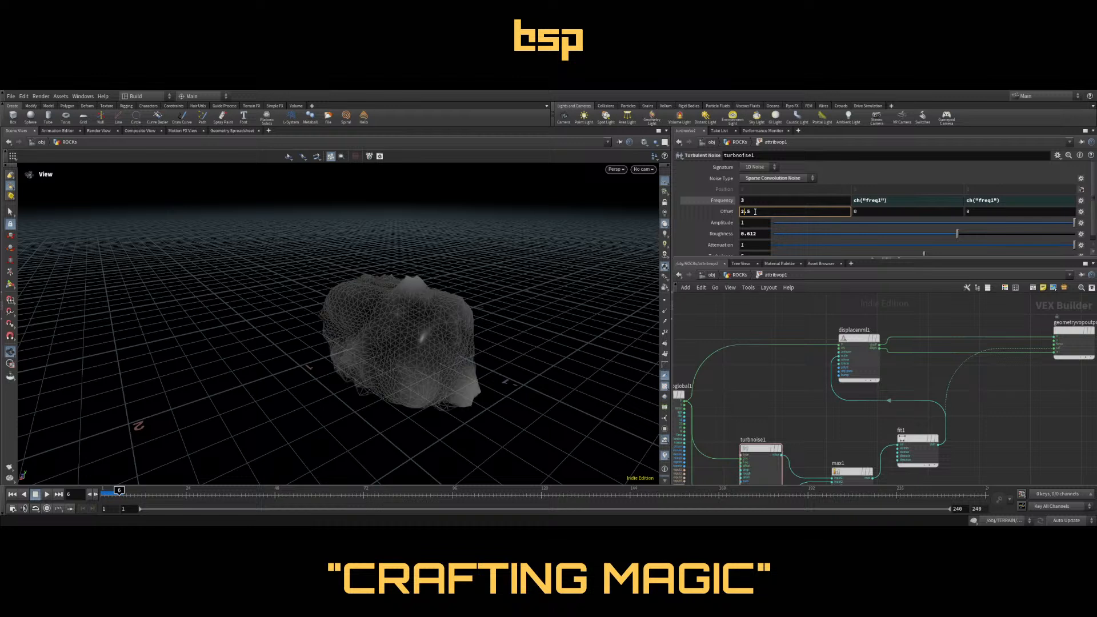
scroll(754, 211, "up", 18)
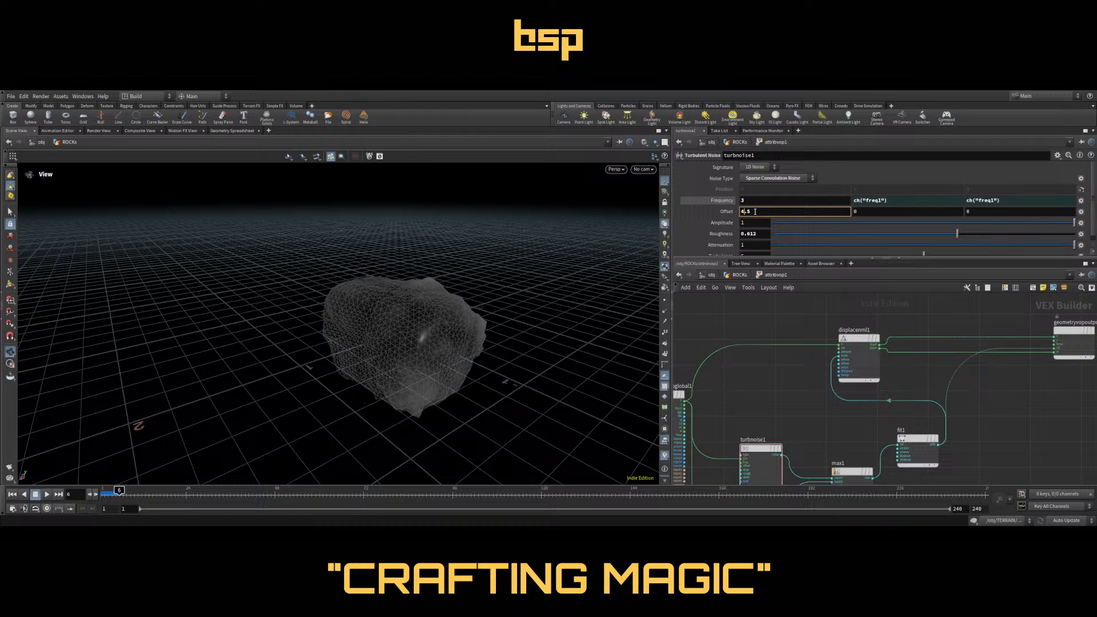
scroll(755, 212, "up", 6)
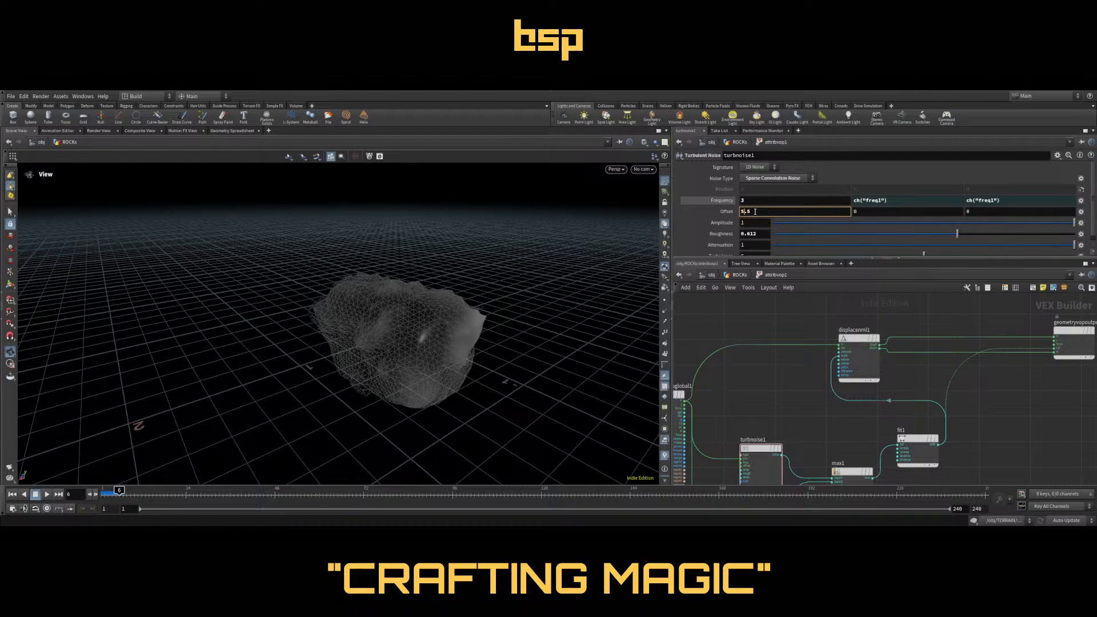
left_click_drag(1050, 224, 1013, 227)
left_click_drag(395, 308, 469, 303)
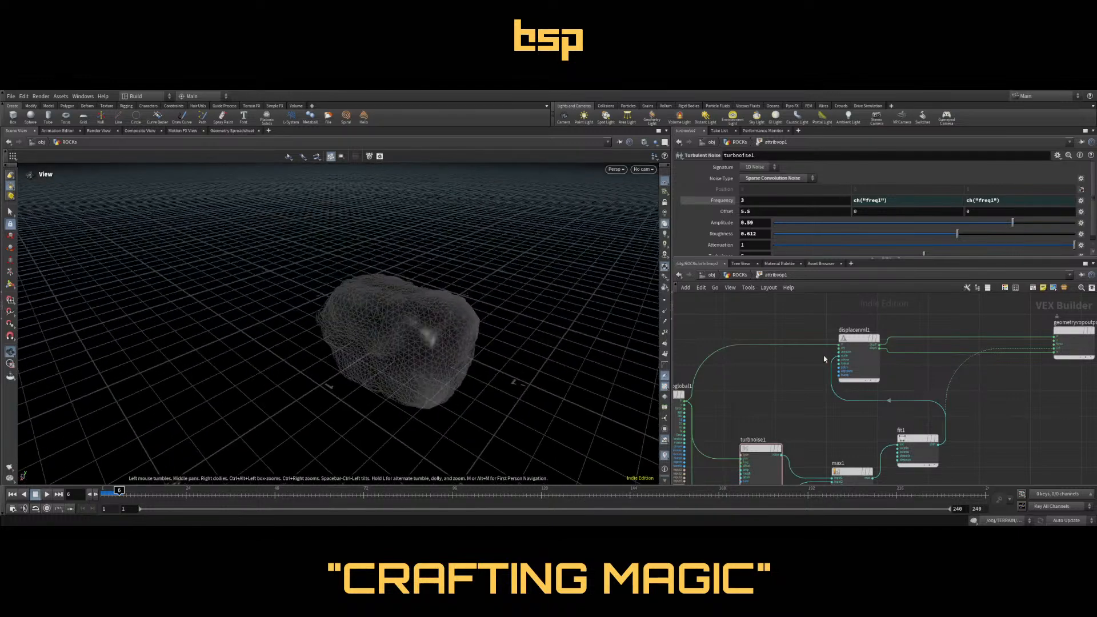
Cut the connection from the Fit Range to the geometry output's Cd colour input and return to the ROCKs network
middle_click_drag(999, 389, 960, 384)
key("y")
left_click_drag(899, 369, 929, 379)
mouse_move(400, 331)
left_mouse_down()
mouse_move(452, 312)
mouse_move(389, 314)
mouse_move(543, 317)
left_mouse_up()
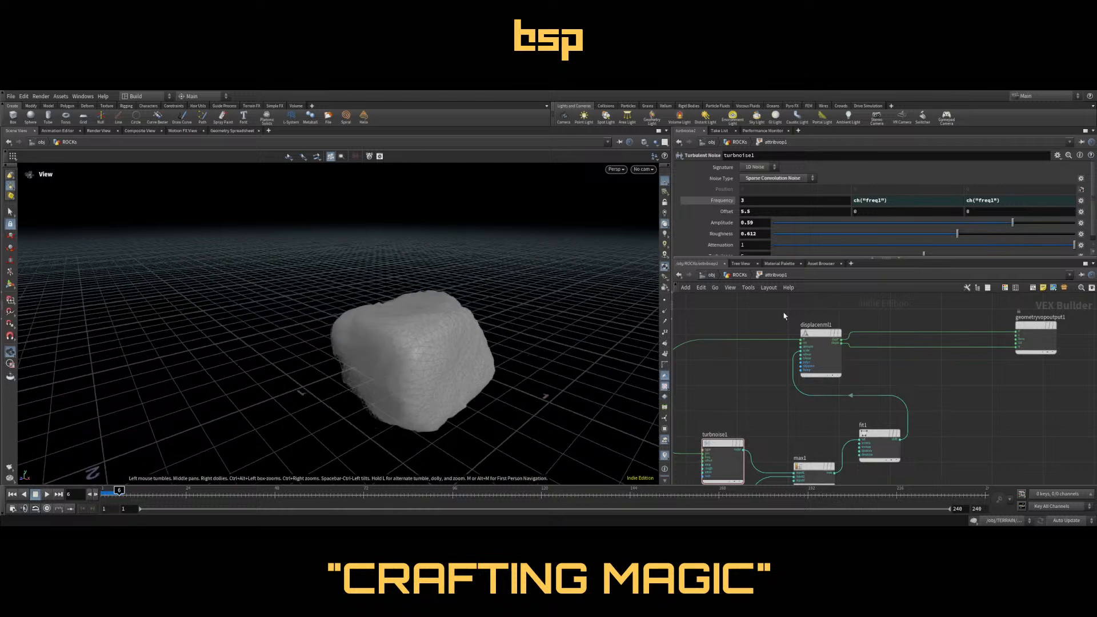
left_click(739, 275)
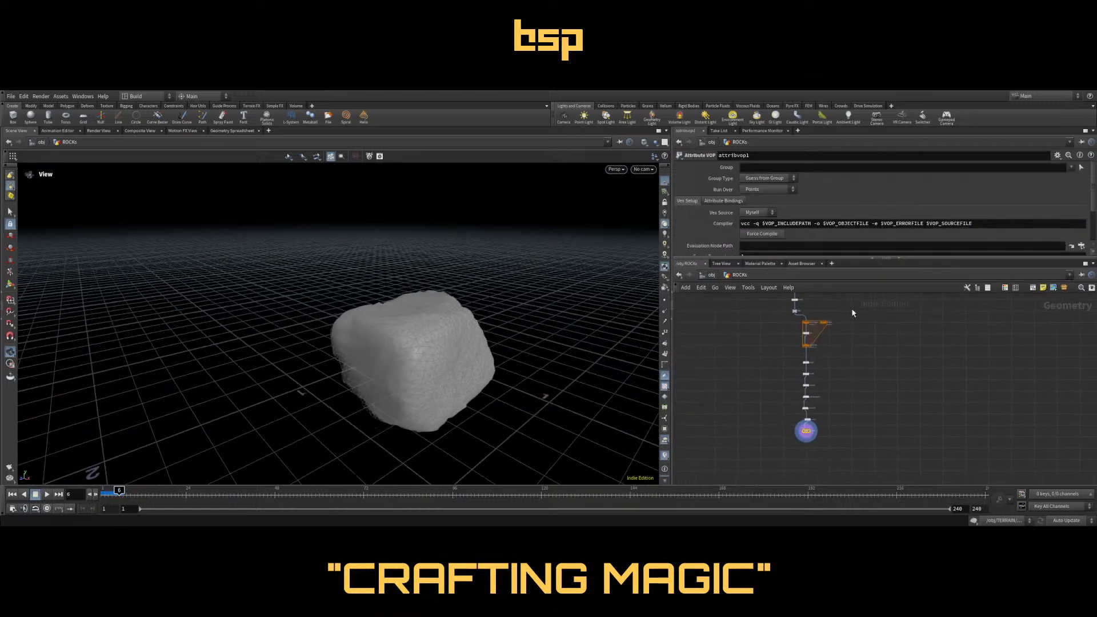
Set the Y size of the rock's source box to 0.4
scroll(799, 357, "up", 3)
left_click(772, 361)
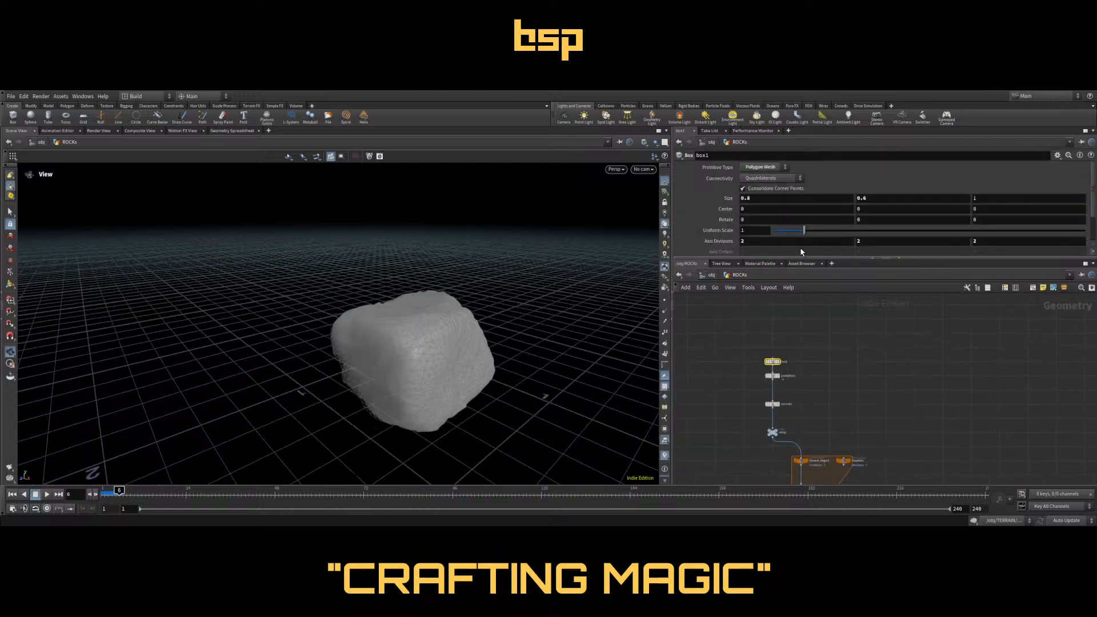
double_click(864, 198)
type("4")
key("Return")
left_click_drag(514, 341, 578, 238)
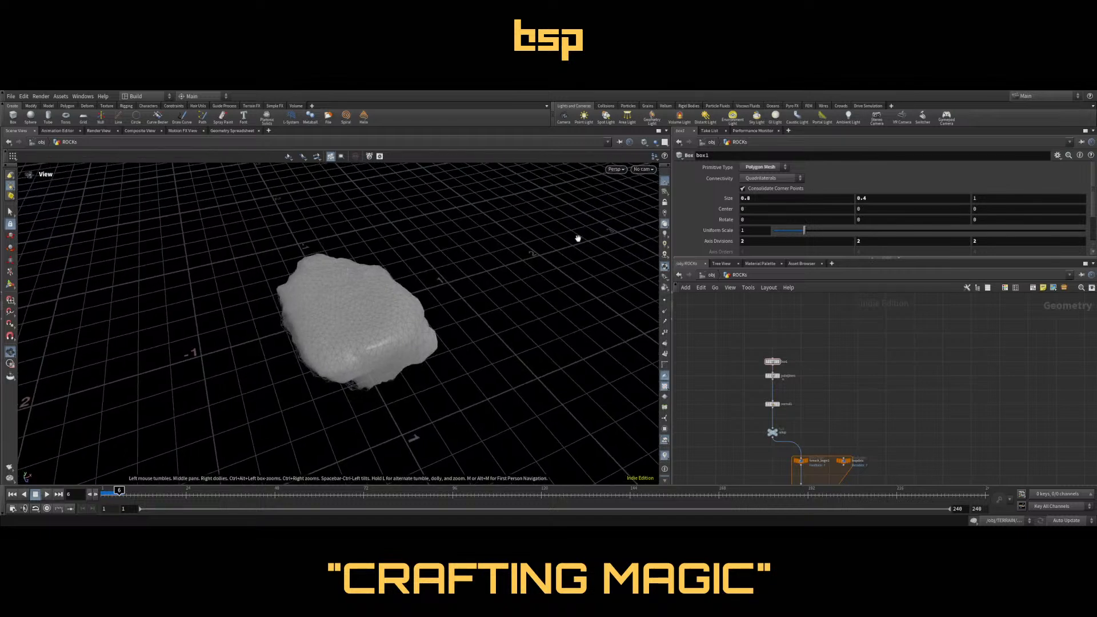
Set the X size of the rock's source box to 0.6
left_click(778, 366)
left_click_drag(350, 299, 386, 304)
double_click(759, 199)
type("0.7")
key("Return")
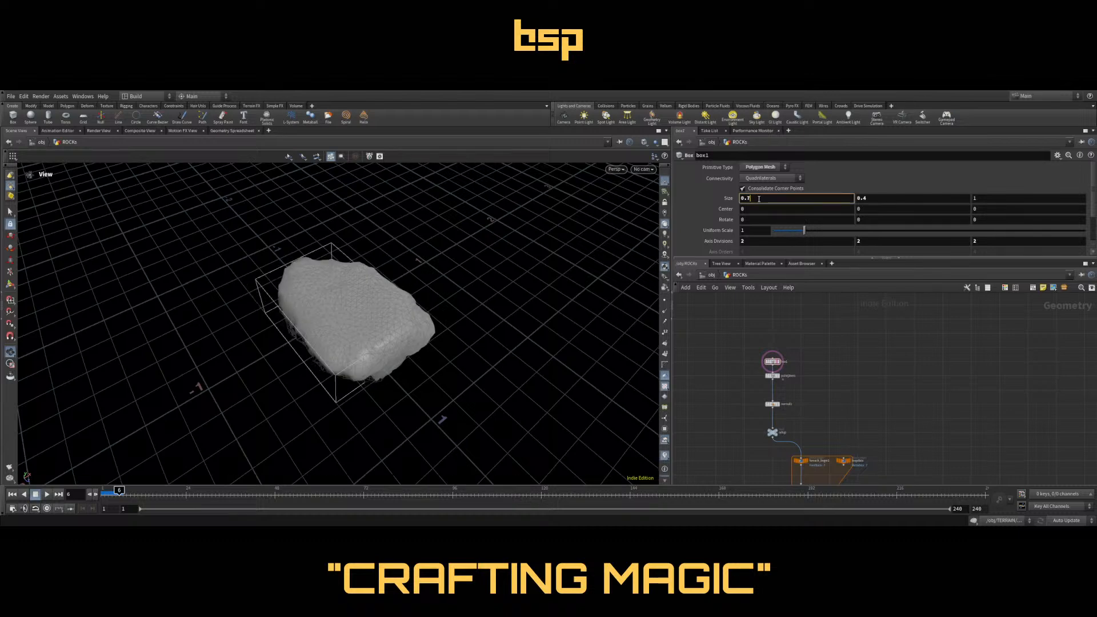
key("BackSpace")
type("6")
key("Return")
left_click_drag(354, 251, 496, 207)
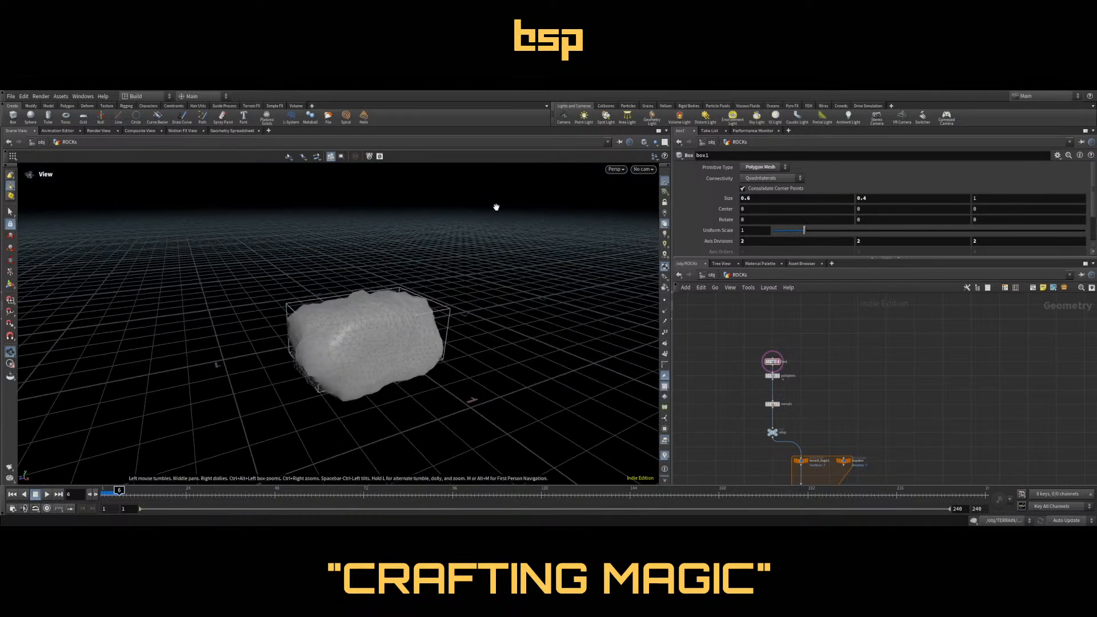
Flatten the rock's source box by setting its Y size to 0.3
double_click(873, 197)
type("0.3")
key("Return")
left_click_drag(394, 297, 617, 246)
left_click(768, 200)
key("Tab")
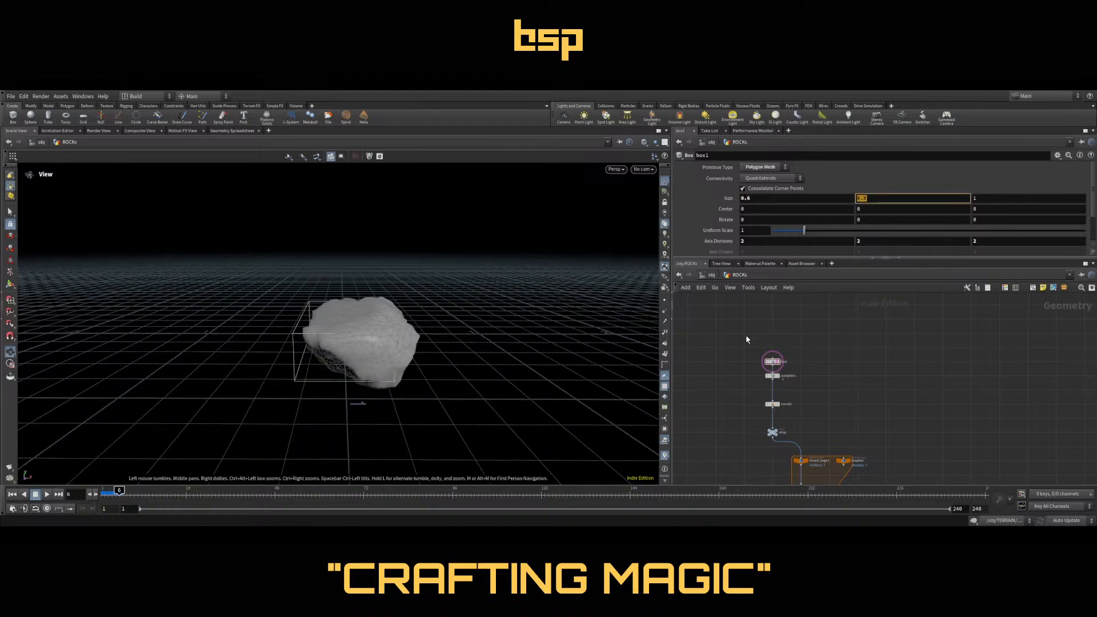
Set the distance of the Clip node inside the for-each loop to -0.2
middle_click_drag(901, 398, 894, 324)
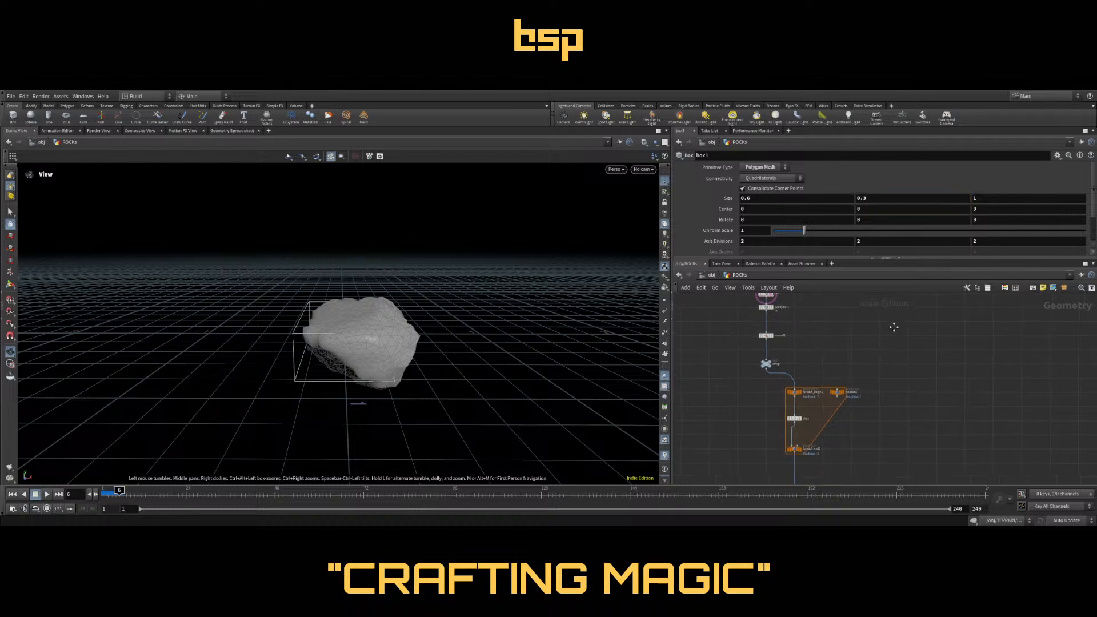
left_click(793, 414)
left_click_drag(928, 200, 926, 201)
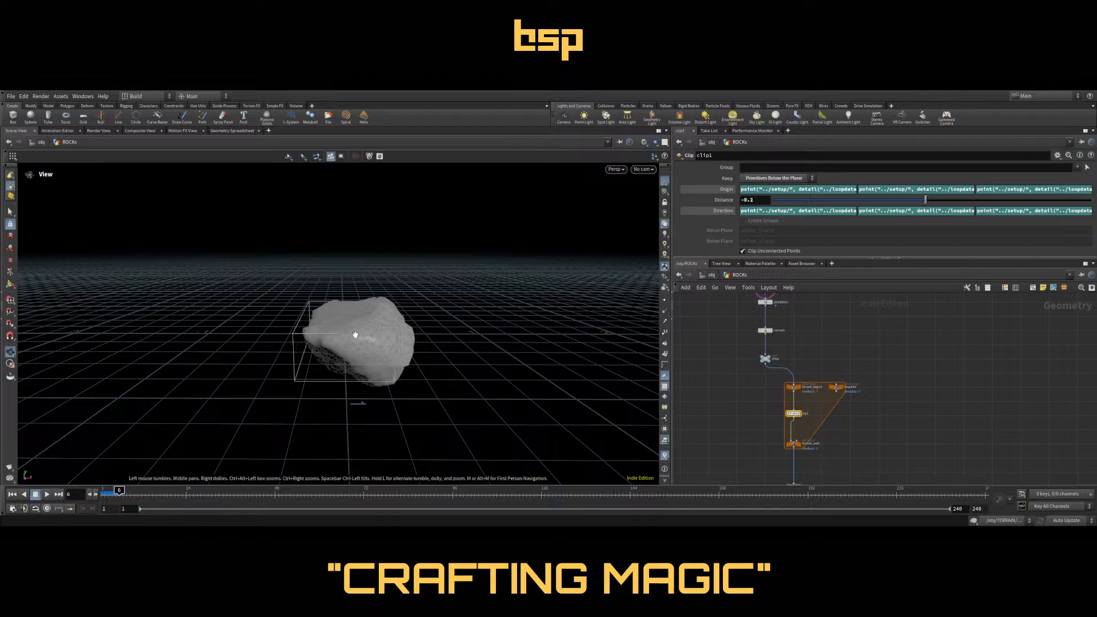
left_click_drag(358, 328, 475, 292)
Open the rock's Attribute VOP, spread out its displacement and output nodes, and set the first Turbulent Noise's roughness to about 0.499
middle_click_drag(928, 426, 907, 311)
middle_click_drag(839, 469, 813, 379)
scroll(744, 420, "up", 3)
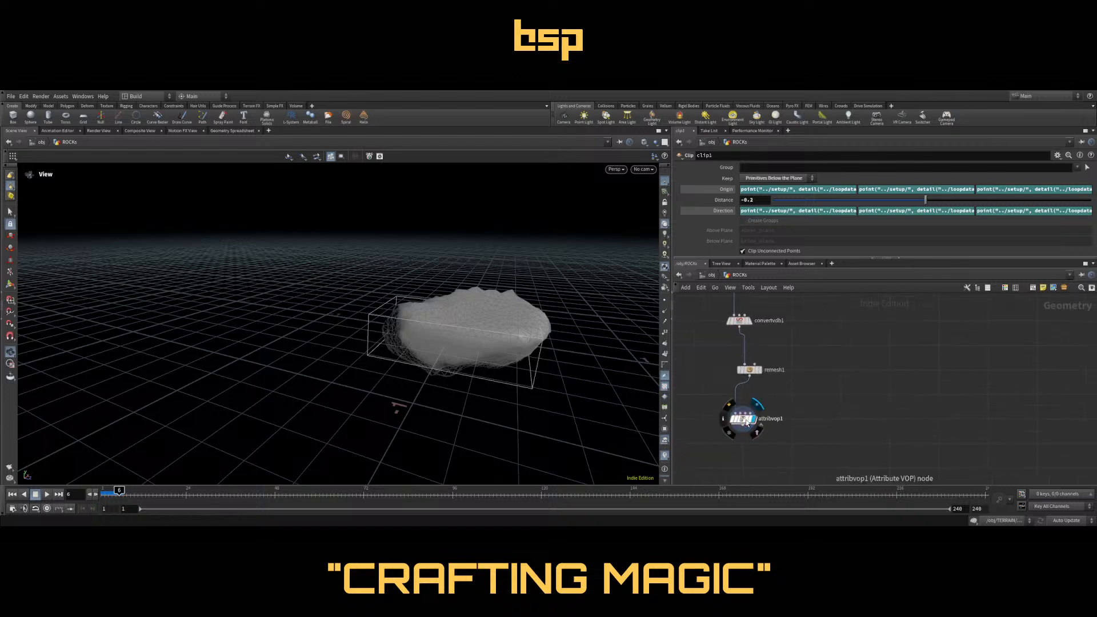
double_click(745, 422)
scroll(939, 351, "down", 2)
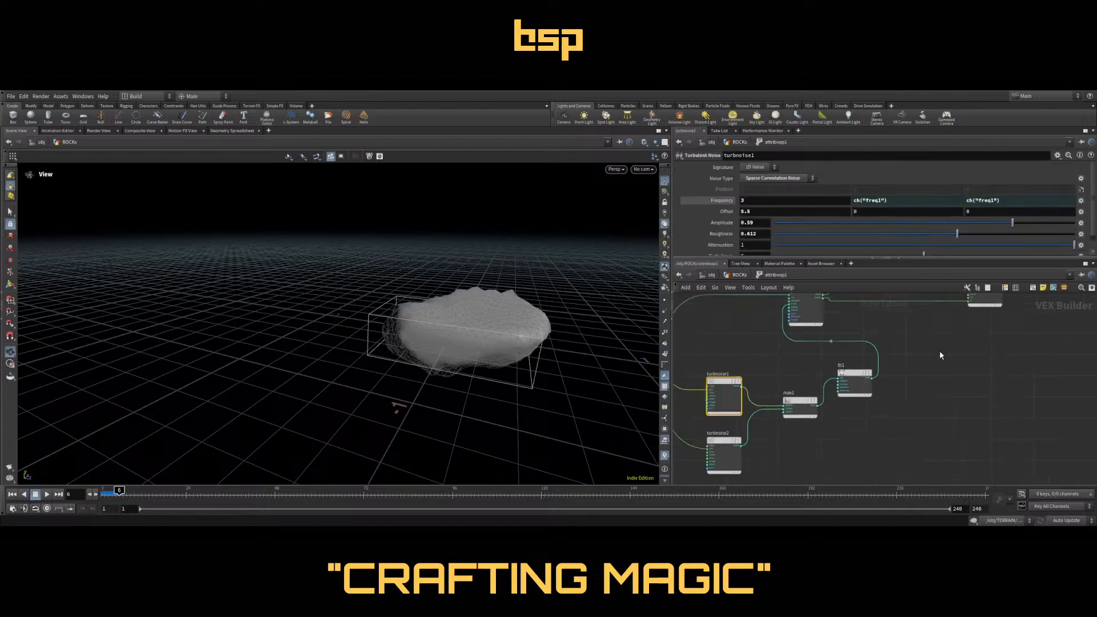
middle_click_drag(940, 351, 918, 393)
left_click_drag(823, 319, 948, 369)
left_click_drag(821, 352, 928, 351)
left_click(766, 416)
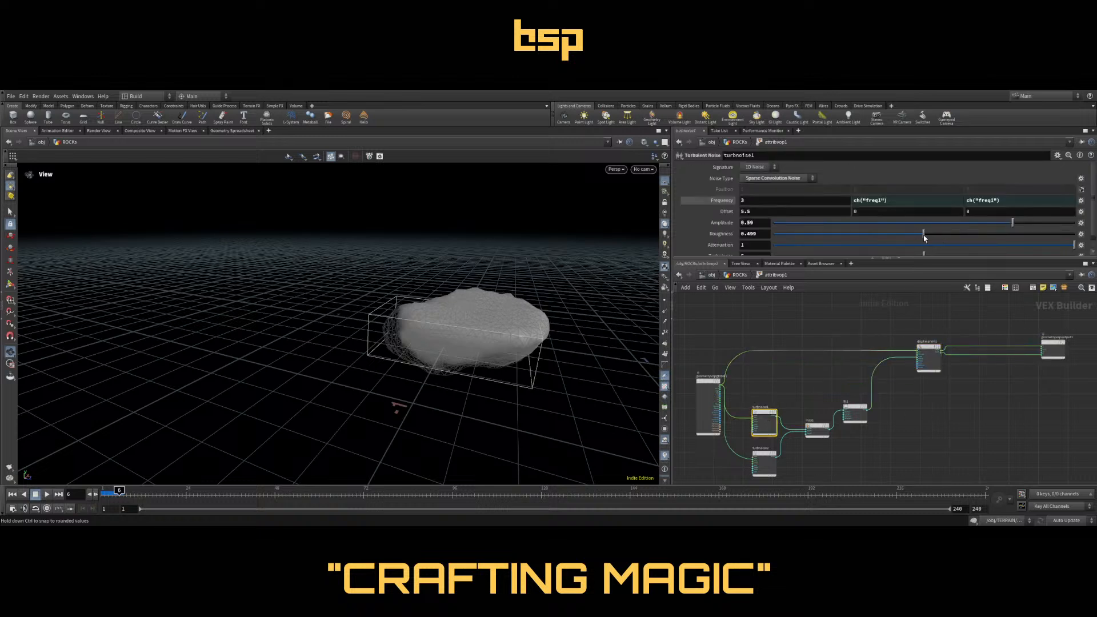
Set the second Turbulent Noise's roughness to about 0.585 and return to the ROCKs network
left_click(765, 461)
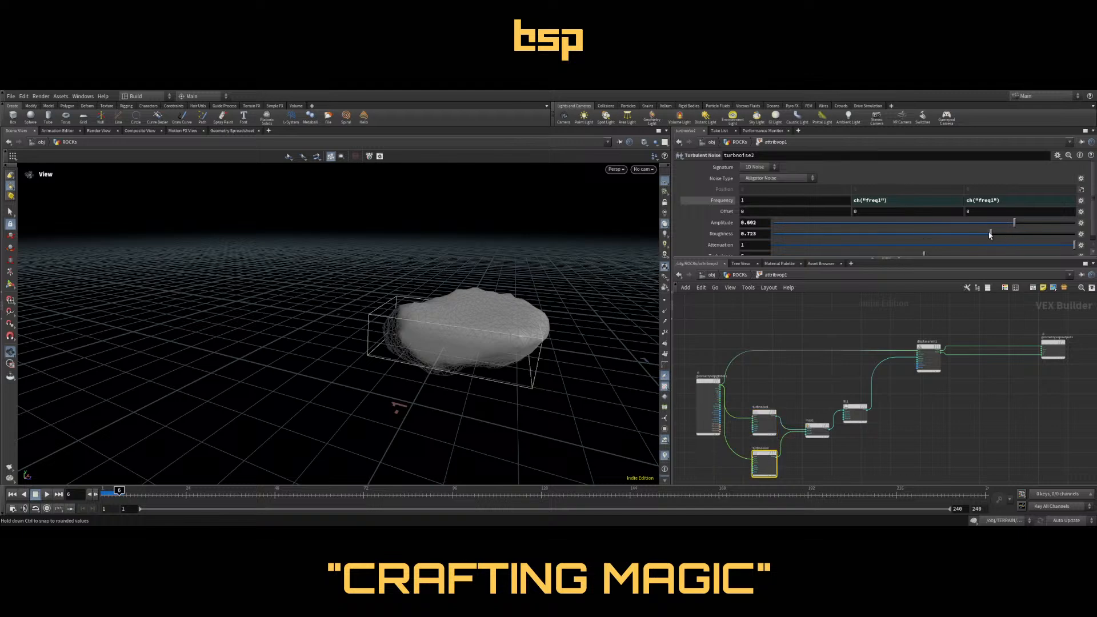
left_click_drag(990, 234, 950, 236)
left_click_drag(478, 326, 453, 341, "alt")
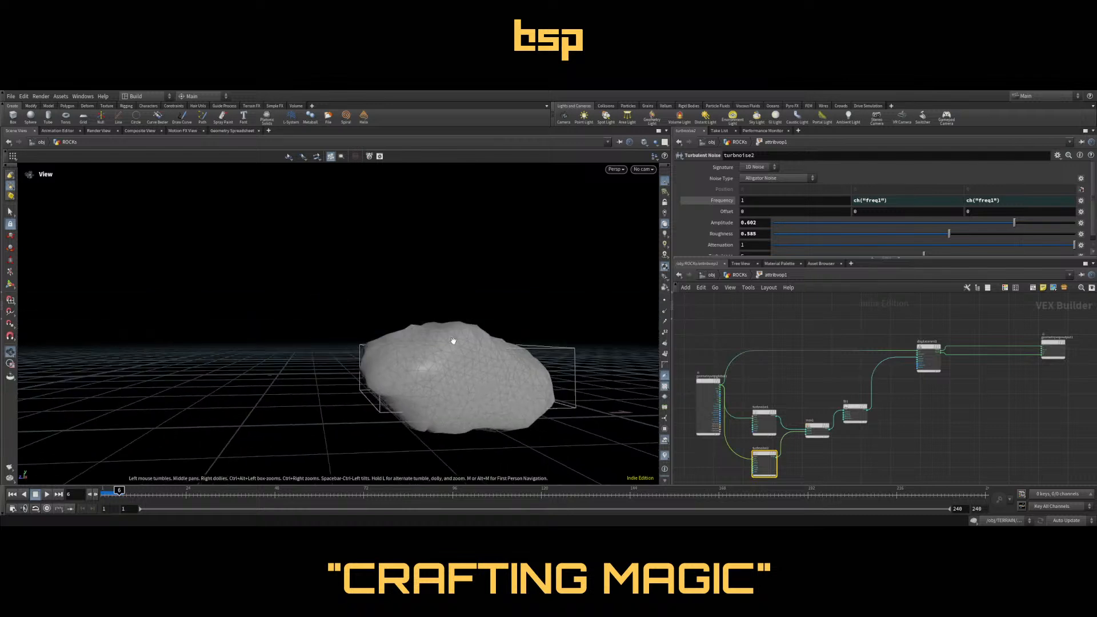
left_click(740, 275)
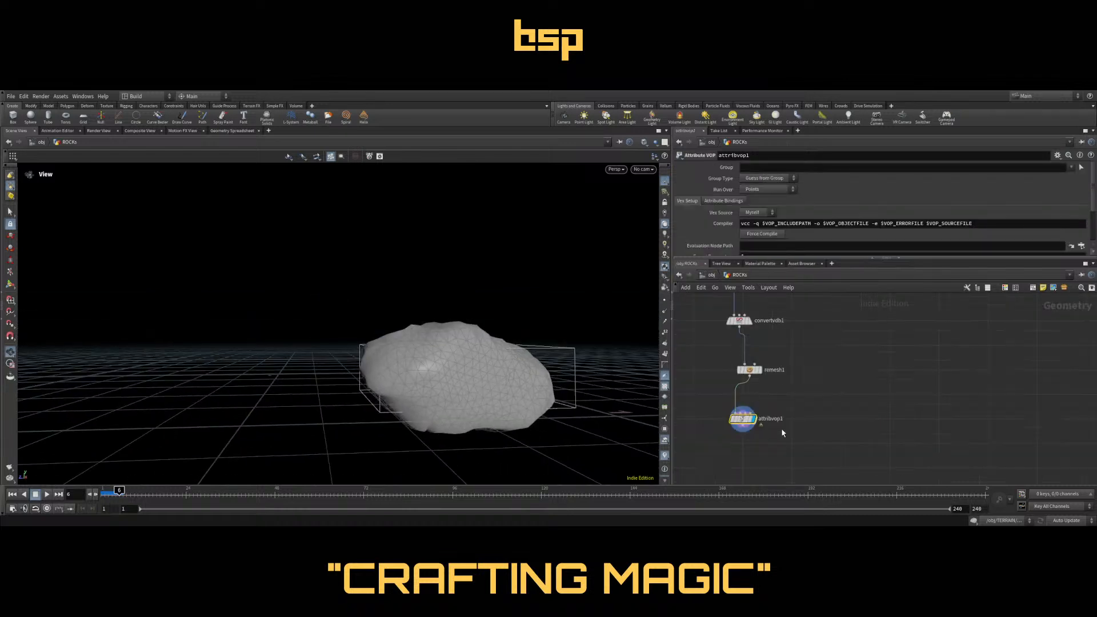
Add a Smooth node after the Attribute VOP and display its result
key("Return")
left_click(747, 467)
left_click_drag(743, 426, 747, 462)
left_click(761, 455)
left_click_drag(469, 352, 435, 332)
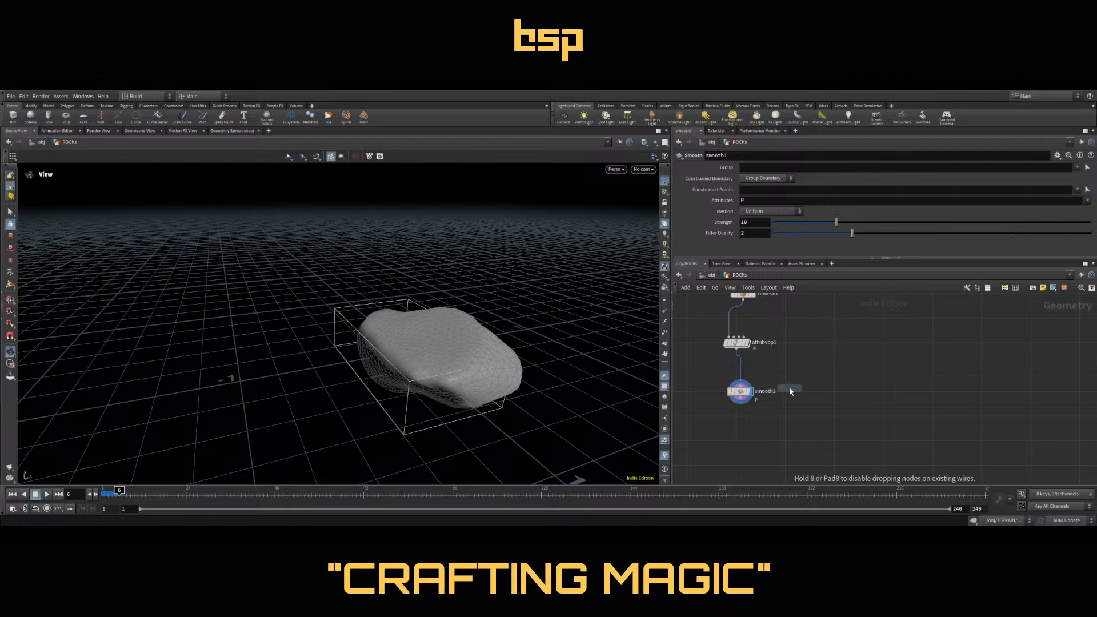
Add a UV Autoseam and a UV Unwrap node, both fed by the Smooth node, and display the UV Unwrap
left_click(737, 442)
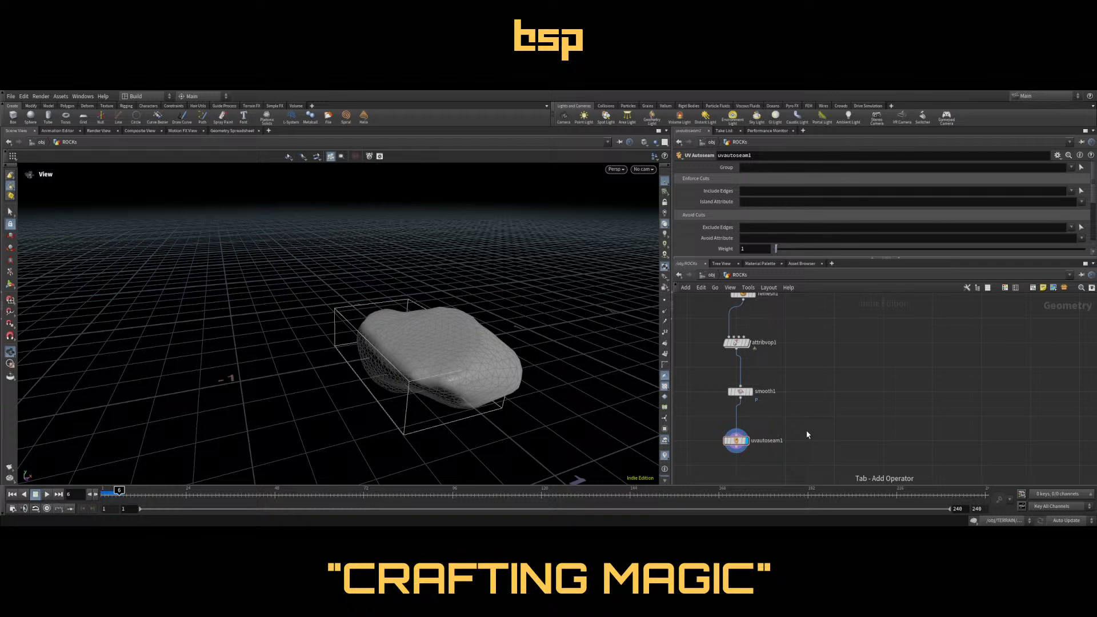
left_click(881, 281)
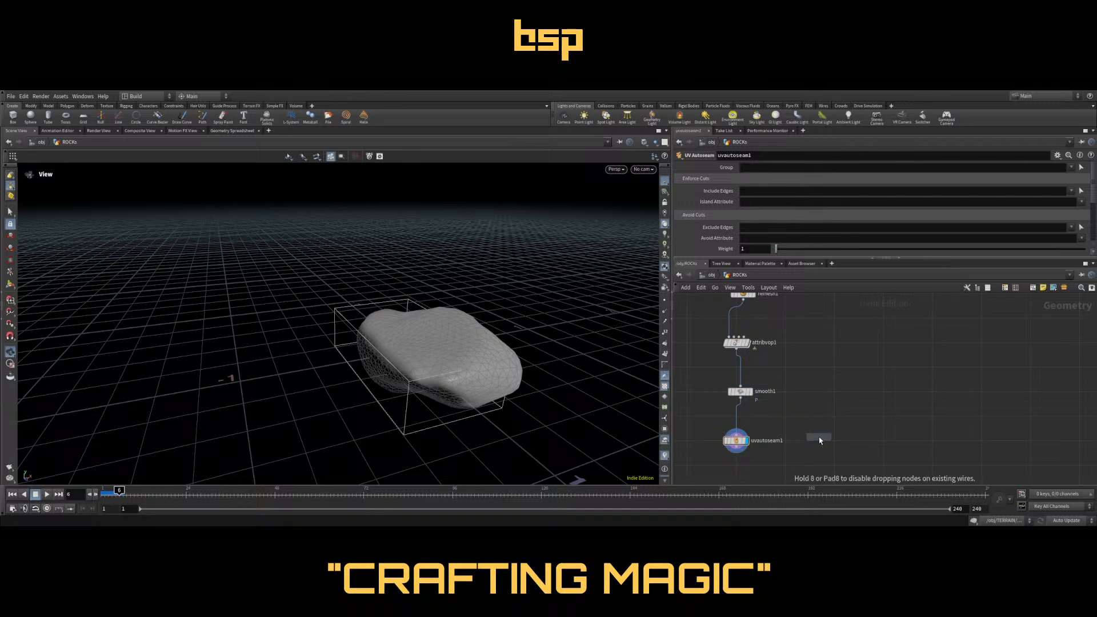
left_click(817, 437)
left_click_drag(741, 398, 813, 430)
left_click(827, 436)
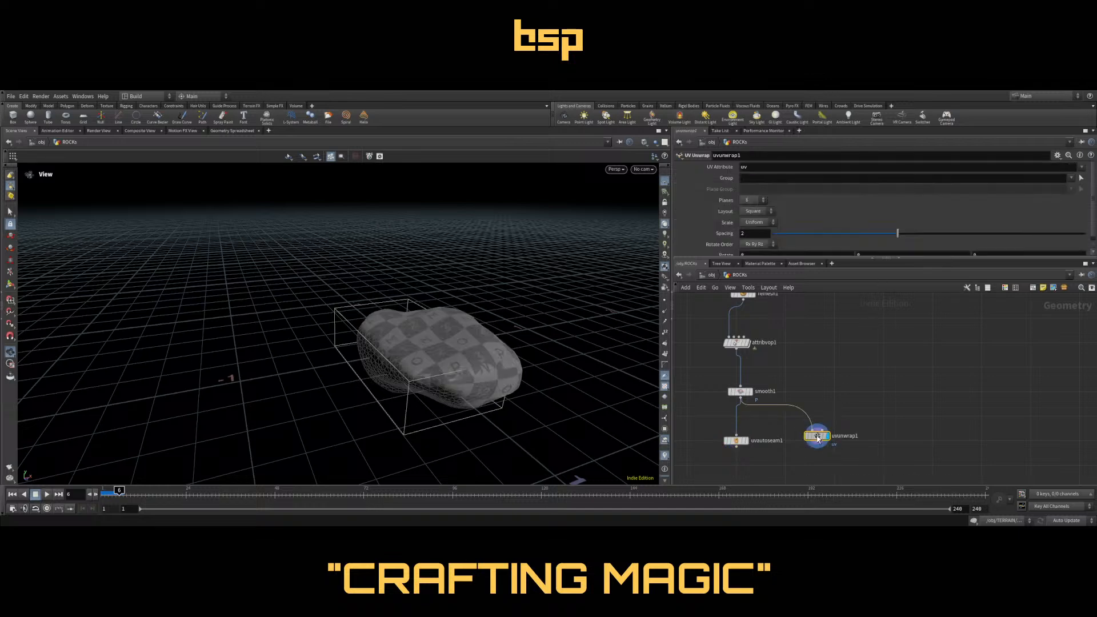
left_click_drag(491, 392, 415, 364)
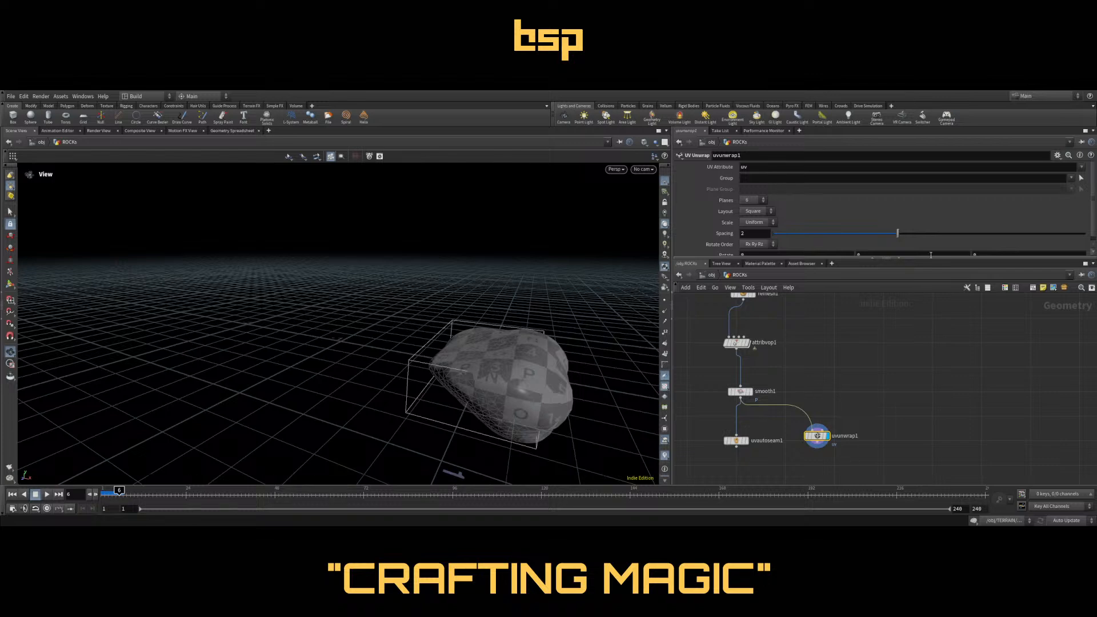
scroll(935, 220, "down", 1)
left_click_drag(491, 365, 600, 451)
Delete the UV Autoseam node and place the UV Unwrap node directly below the Smooth node
middle_click_drag(787, 448, 806, 400)
left_click_drag(757, 395, 733, 394)
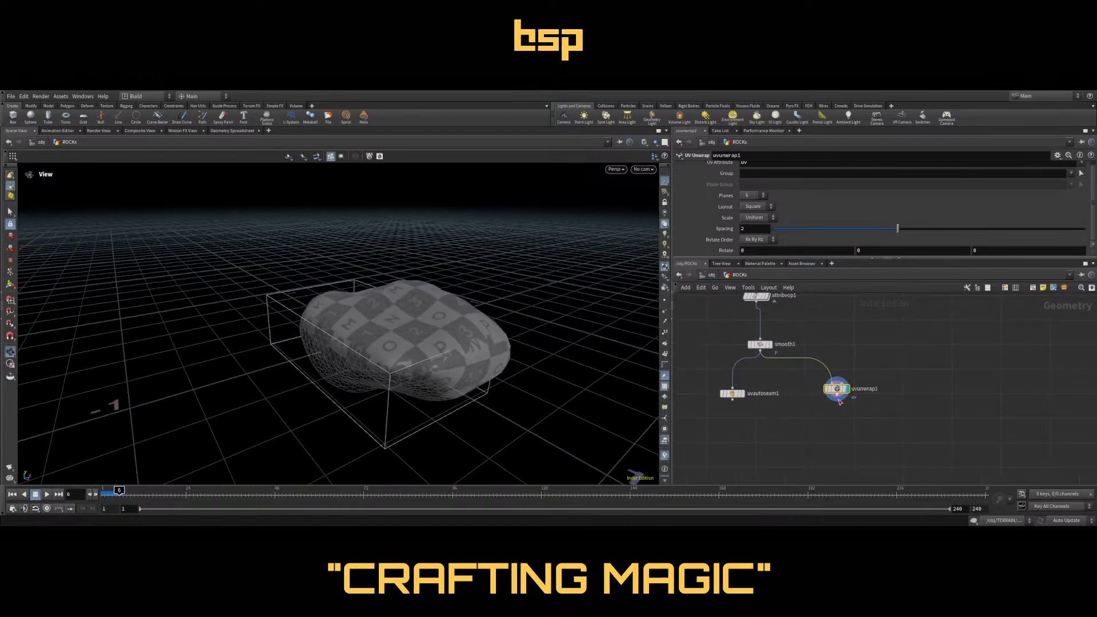
left_click_drag(838, 390, 756, 418)
key("Delete")
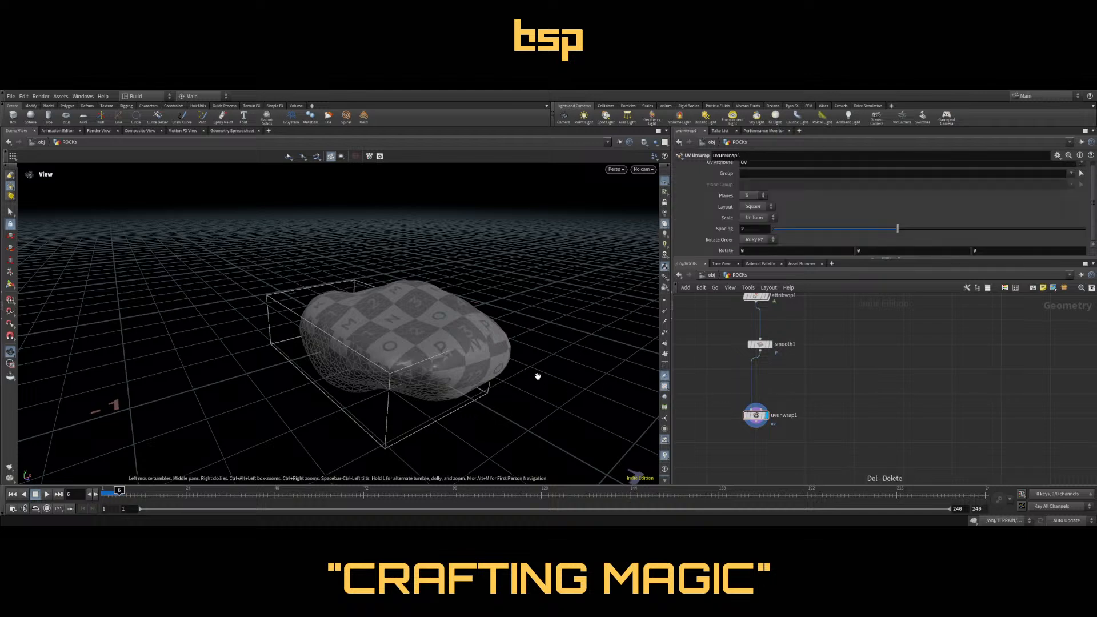
left_click_drag(526, 372, 473, 347)
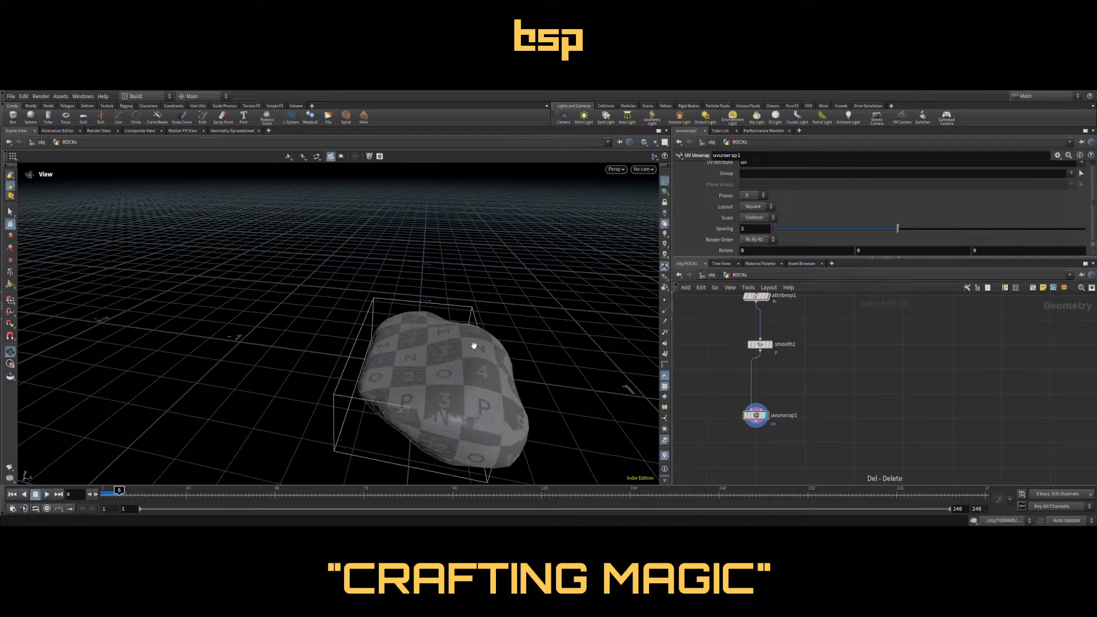
key("Tab")
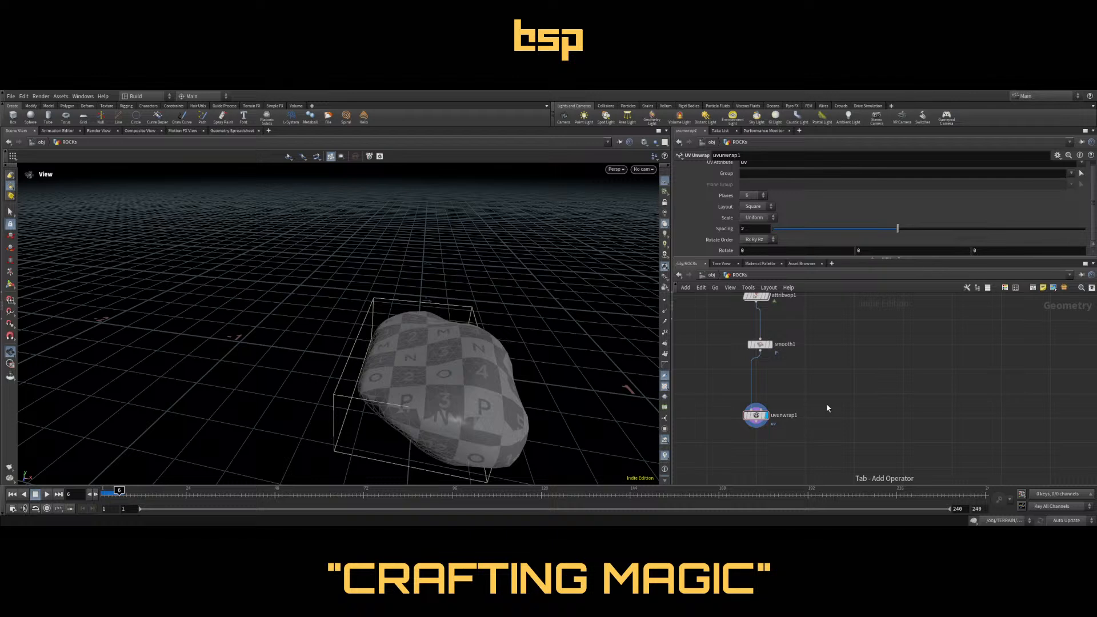
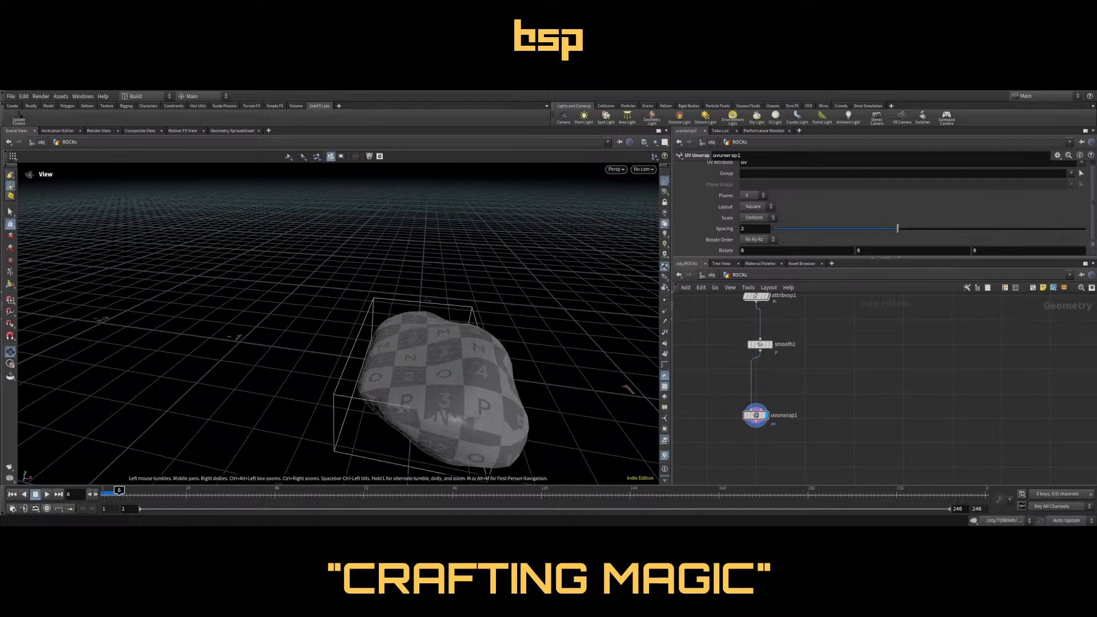
middle_click_drag(816, 452, 814, 423)
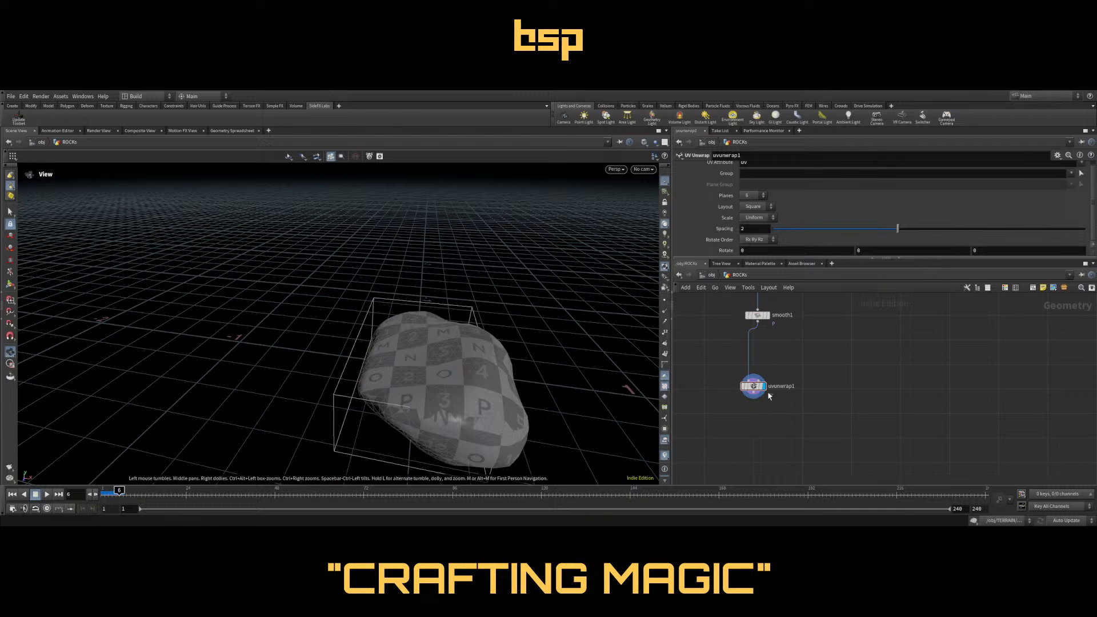
mouse_move(753, 386)
left_mouse_down()
mouse_move(740, 372)
mouse_move(746, 402)
left_mouse_up()
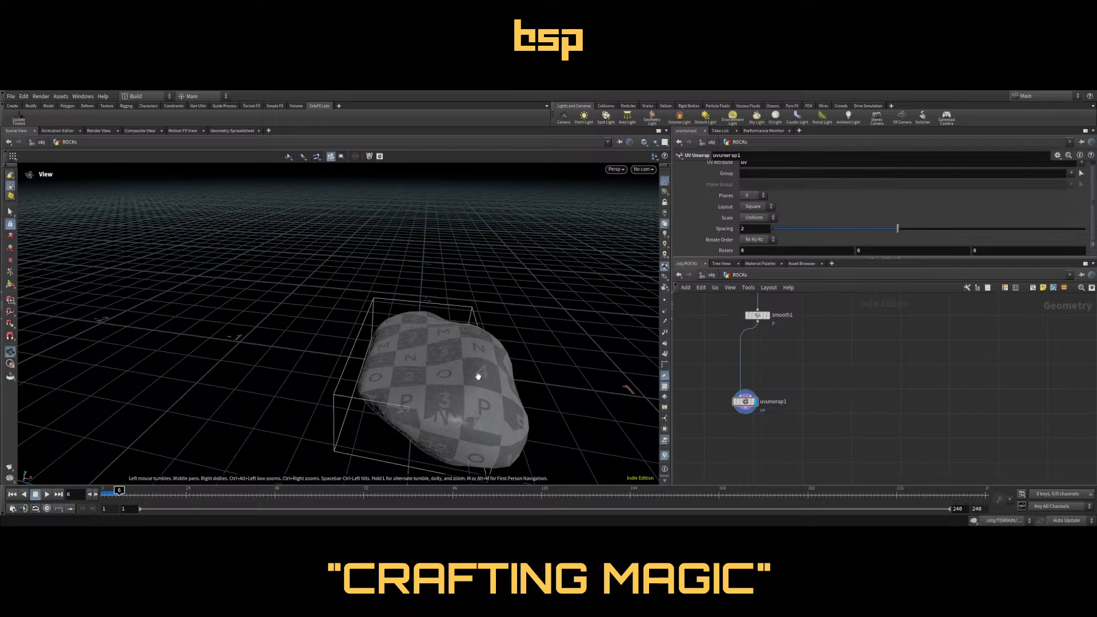
left_click_drag(503, 413, 478, 310)
Return to the object level, hide the ROCKs object and look through cam1
left_click(712, 276)
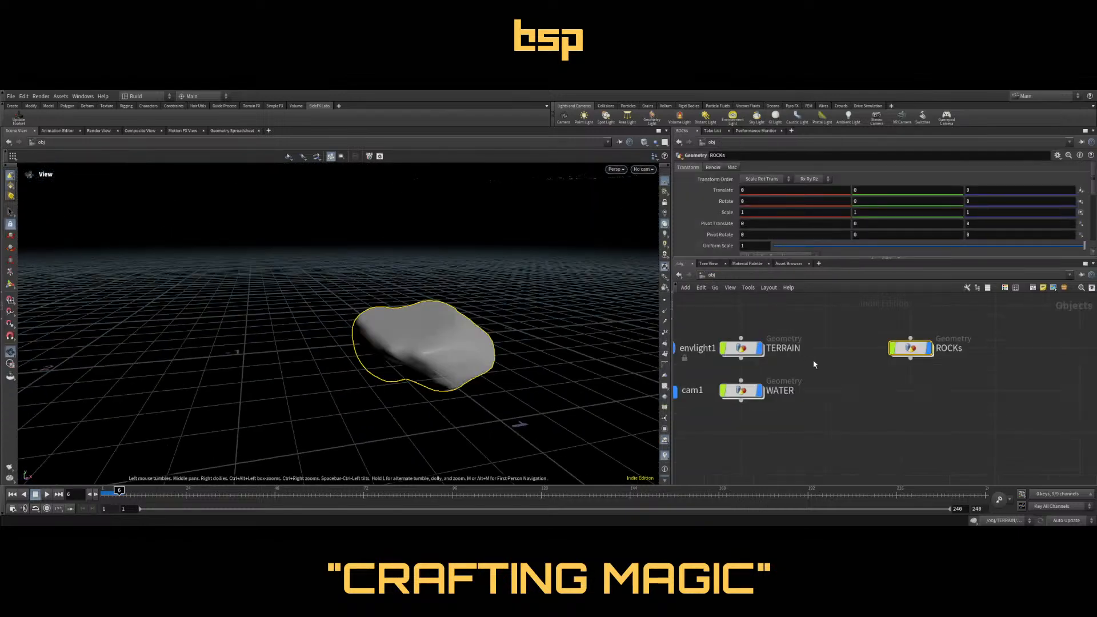
left_click(867, 374)
left_click(929, 348)
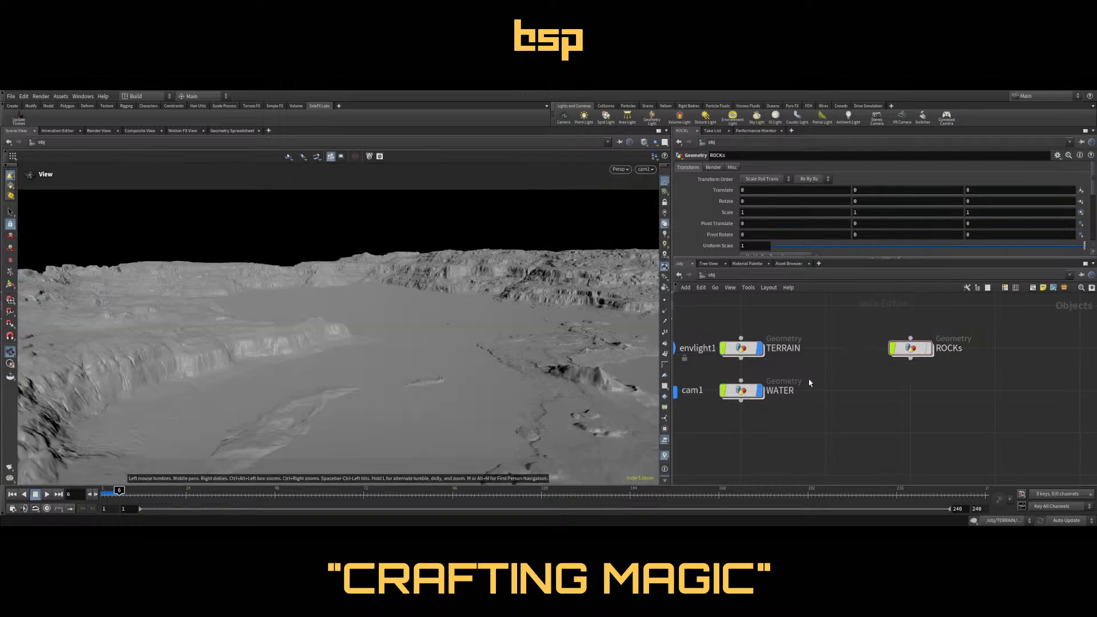
Open the TERRAIN network and move its material network node lower, clear of the terrain chain
double_click(746, 350)
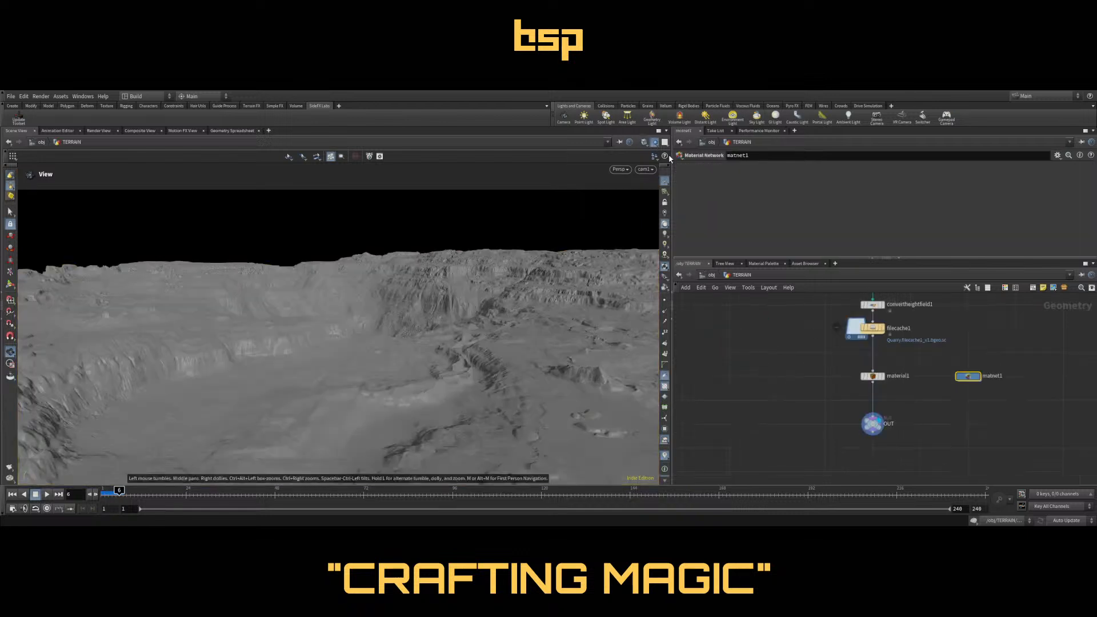
middle_click_drag(973, 339, 839, 368)
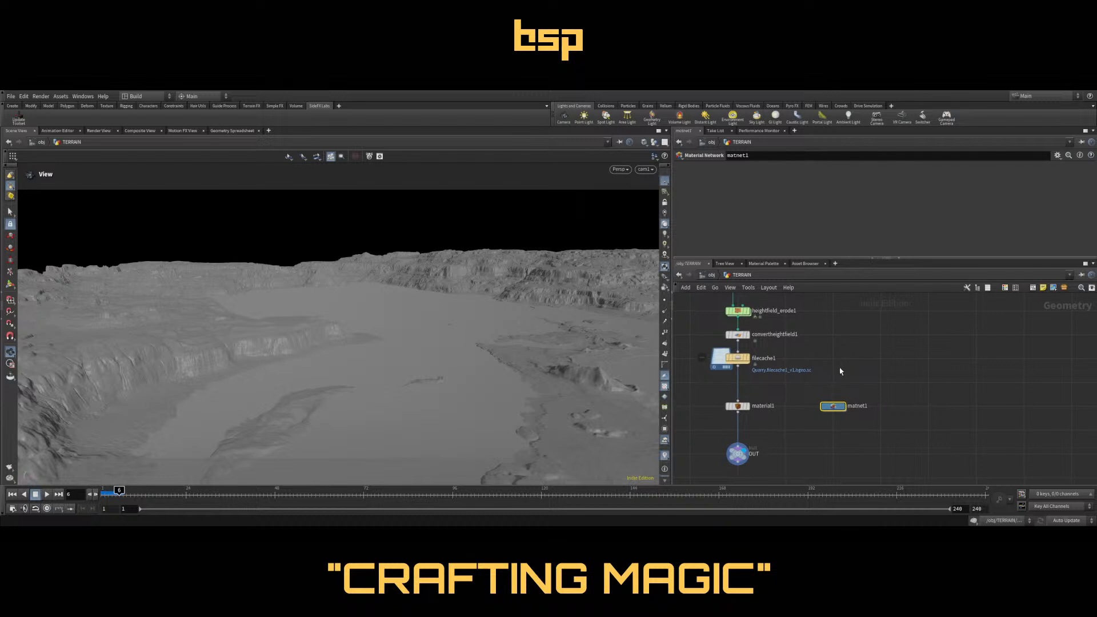
left_click_drag(836, 407, 838, 440)
middle_click_drag(895, 340, 870, 379)
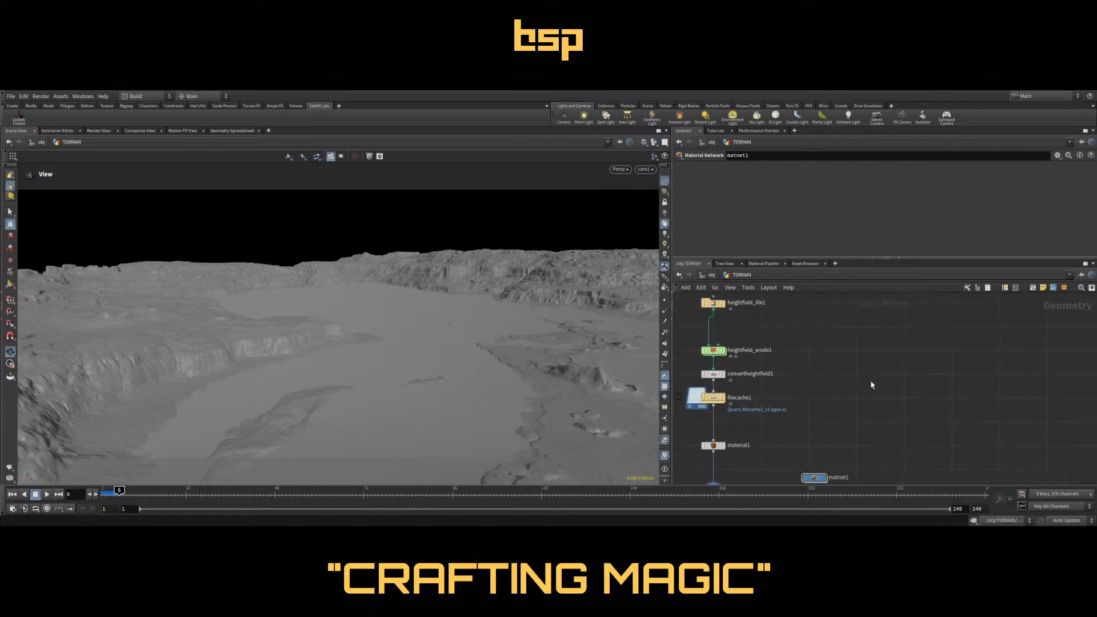
Add a HeightField Mask by Feature node fed by the HeightField Erode output and display it
key("Tab")
left_click(870, 381)
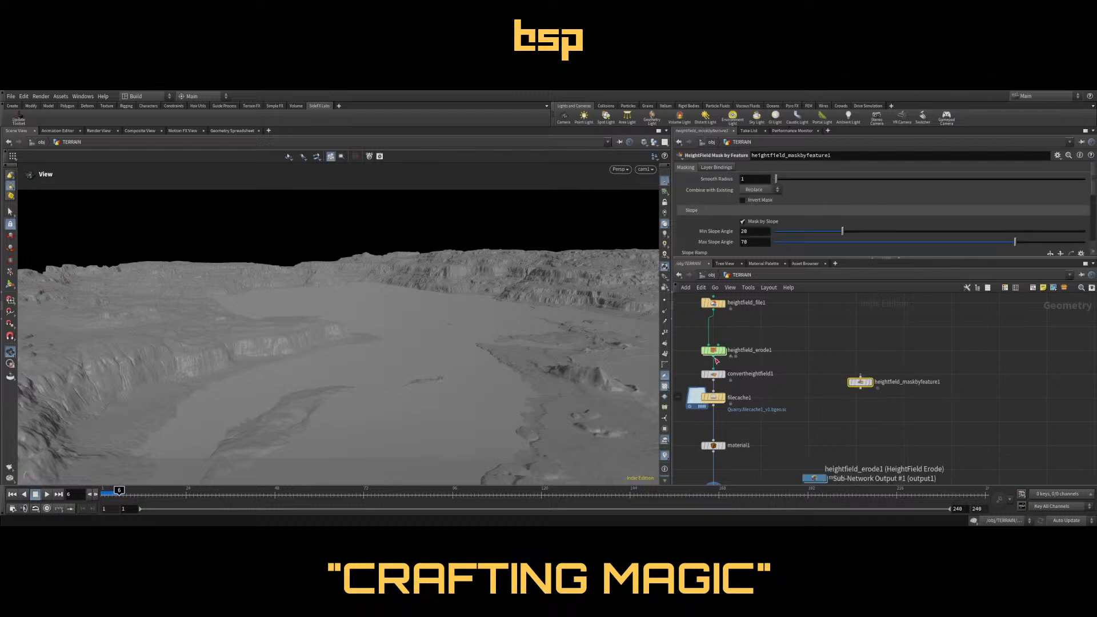
left_click_drag(715, 357, 853, 378)
left_click(868, 382)
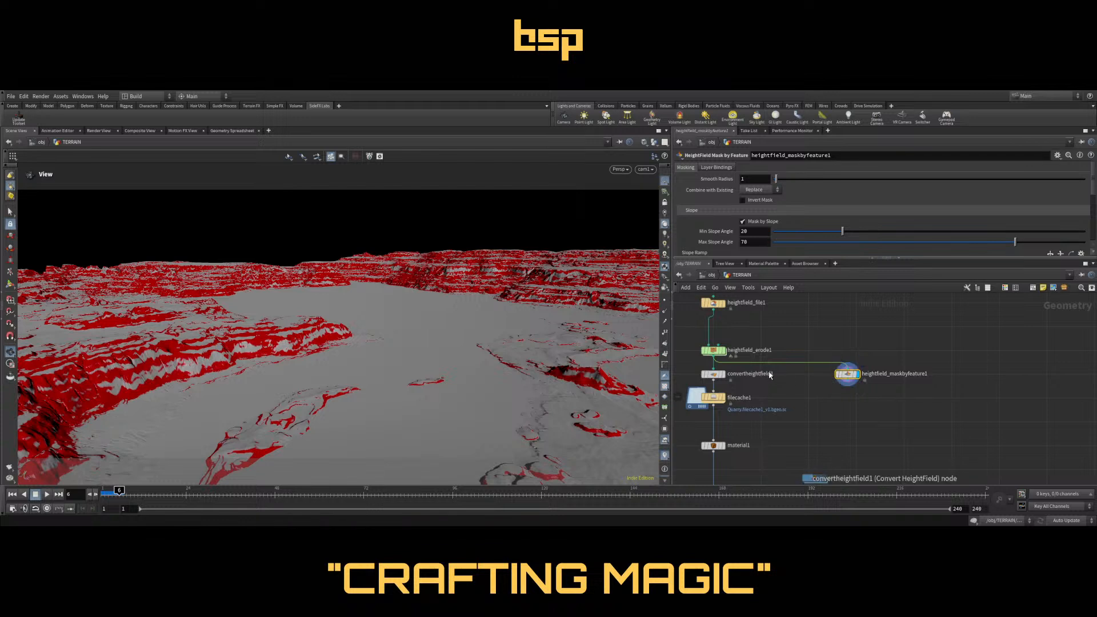
Add a HeightField Mask by Object node and place it beside the HeightField Mask by Feature node
left_click(949, 320)
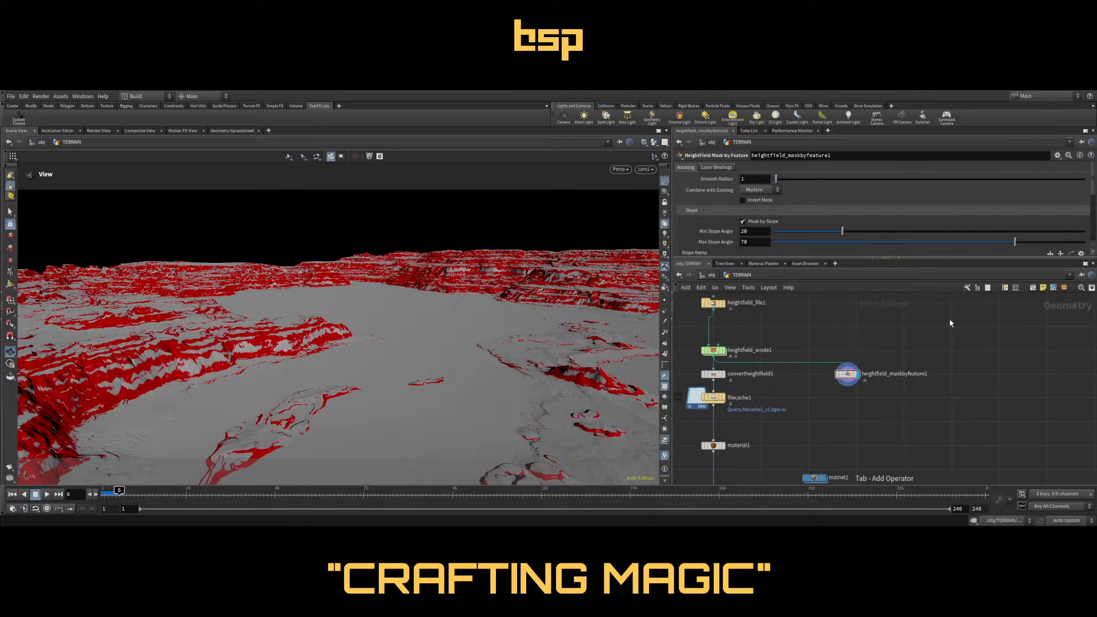
key("Tab")
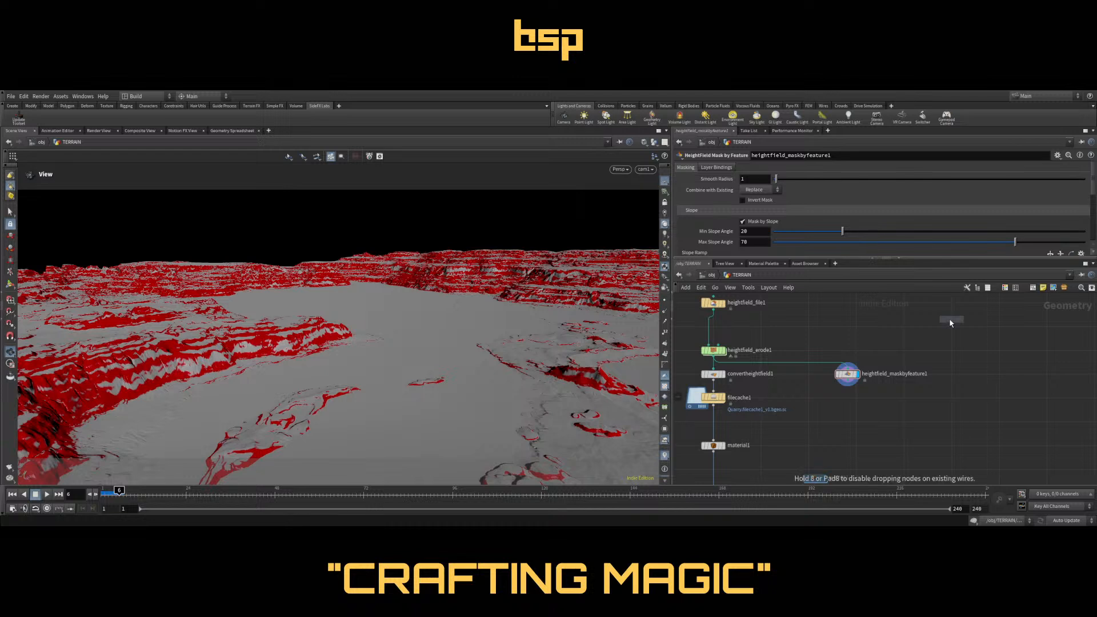
left_click(927, 354)
left_click_drag(927, 354, 944, 381)
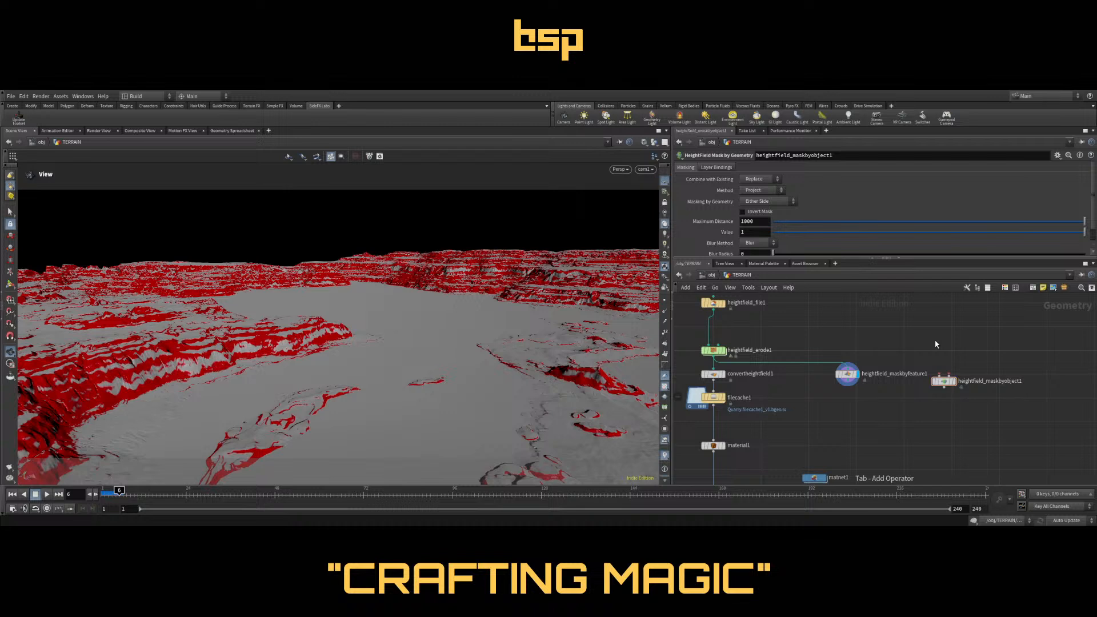
Add an Object Merge node above the HeightField Mask by Object node and set its Object 1 path to ../../WATER/OUT/
key("Return")
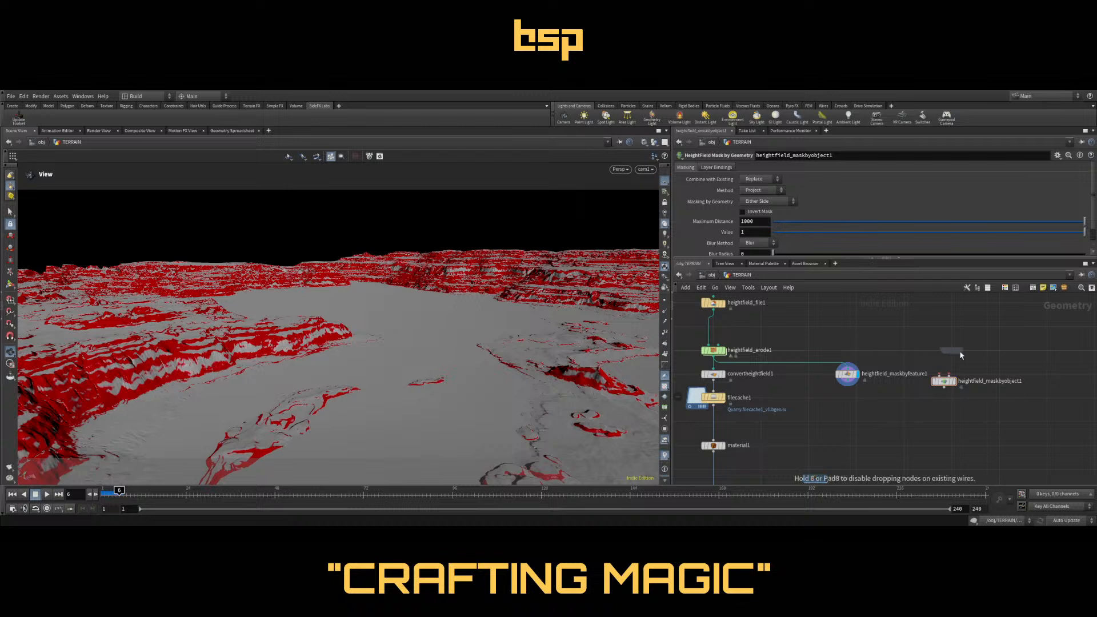
left_click(993, 351)
left_click(811, 190)
type("..")
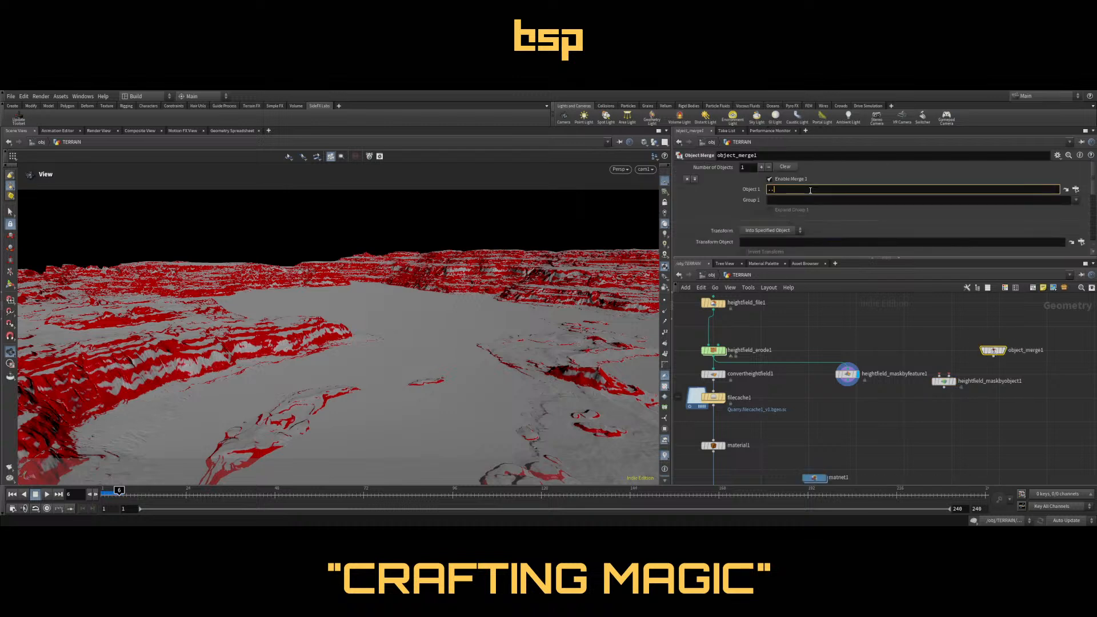
type("/../WATER/OUT/")
key("Return")
Feed the erode output and the merged water into HeightField Mask by Object, display it and set Masking by Geometry to Above Heightfield
left_click(714, 357)
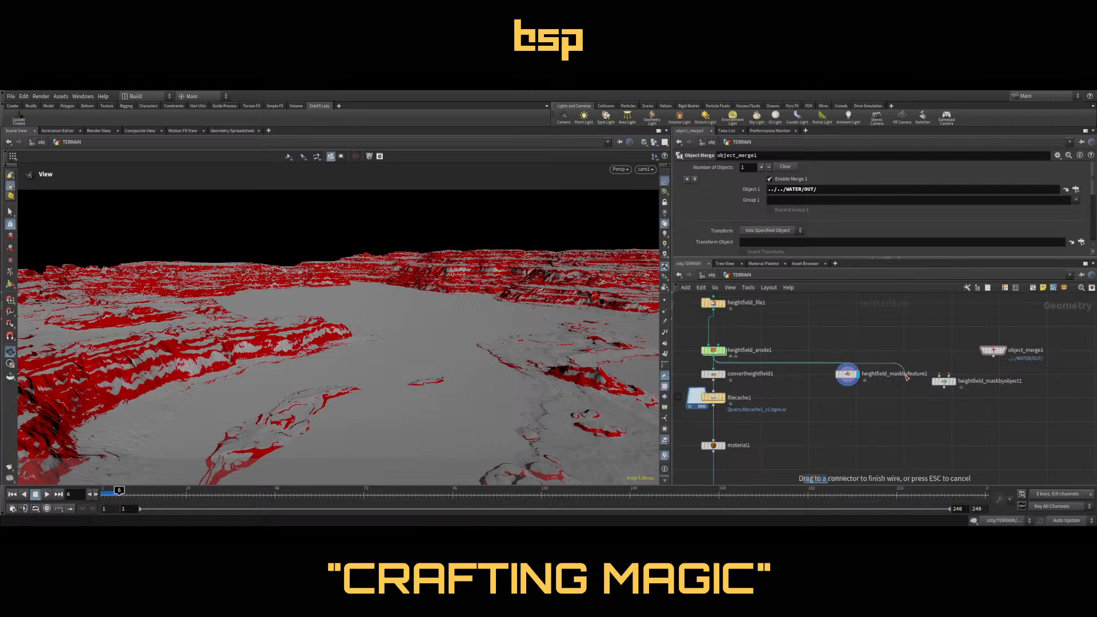
left_click(939, 377)
left_click(993, 356)
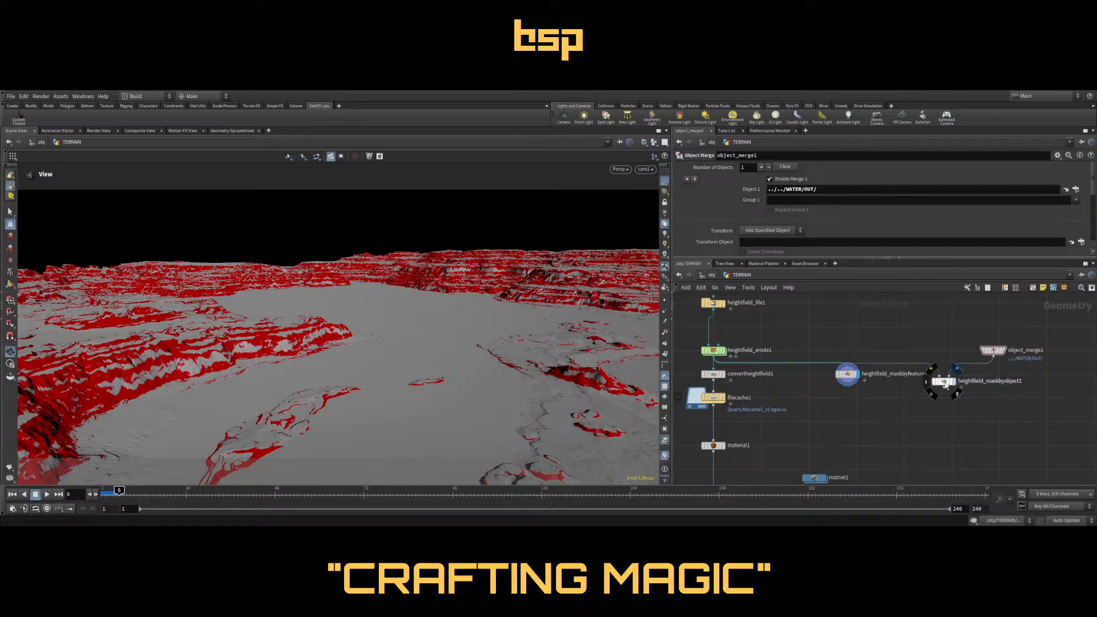
left_click(948, 382)
left_click(946, 383)
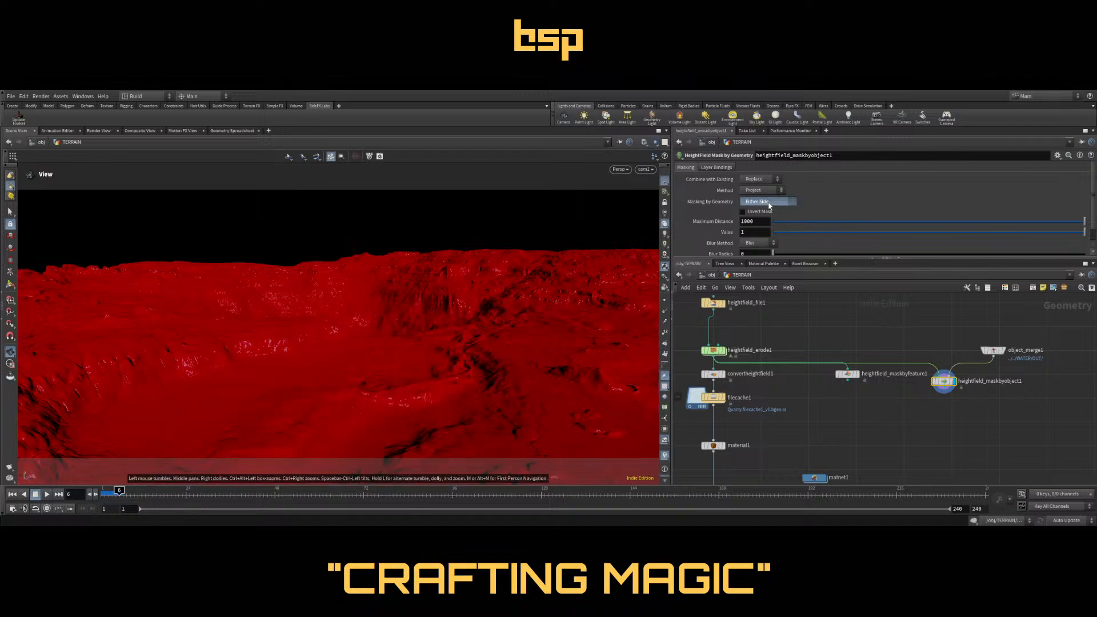
left_click(767, 228)
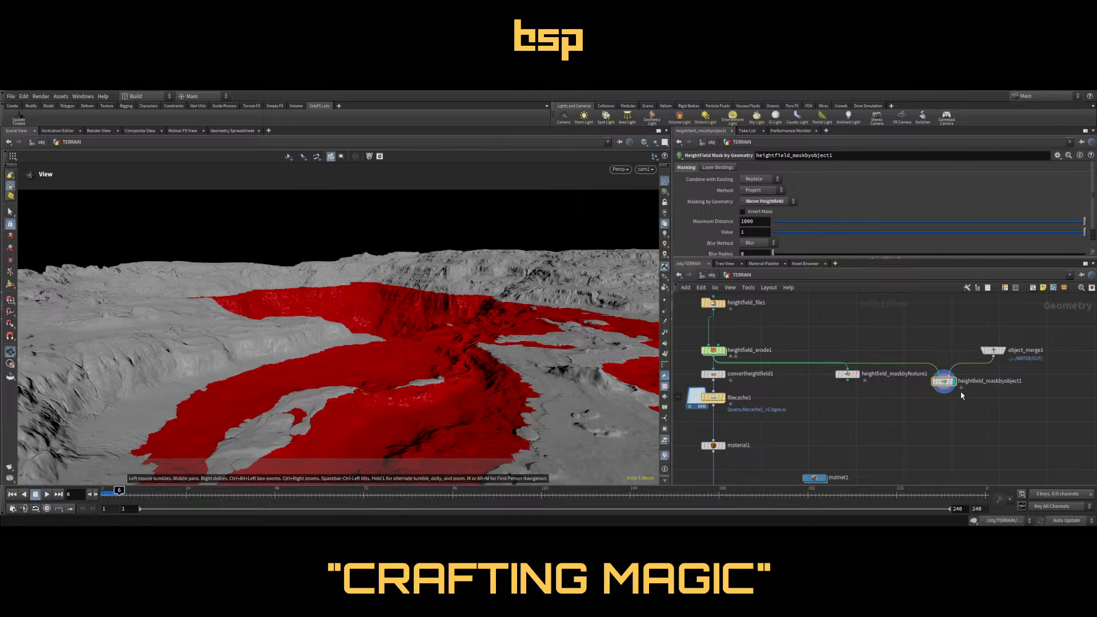
Move HeightField Mask by Feature clear of the other mask node, display it and set its slope angle range to 0–40
left_click_drag(850, 378, 806, 413)
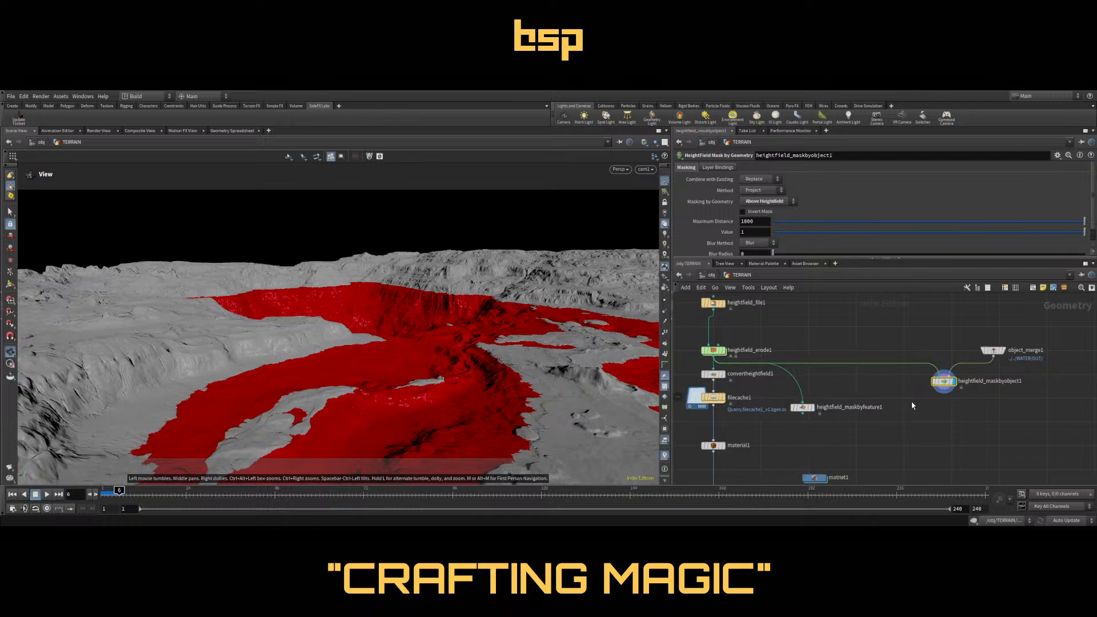
scroll(955, 180, "down", 1)
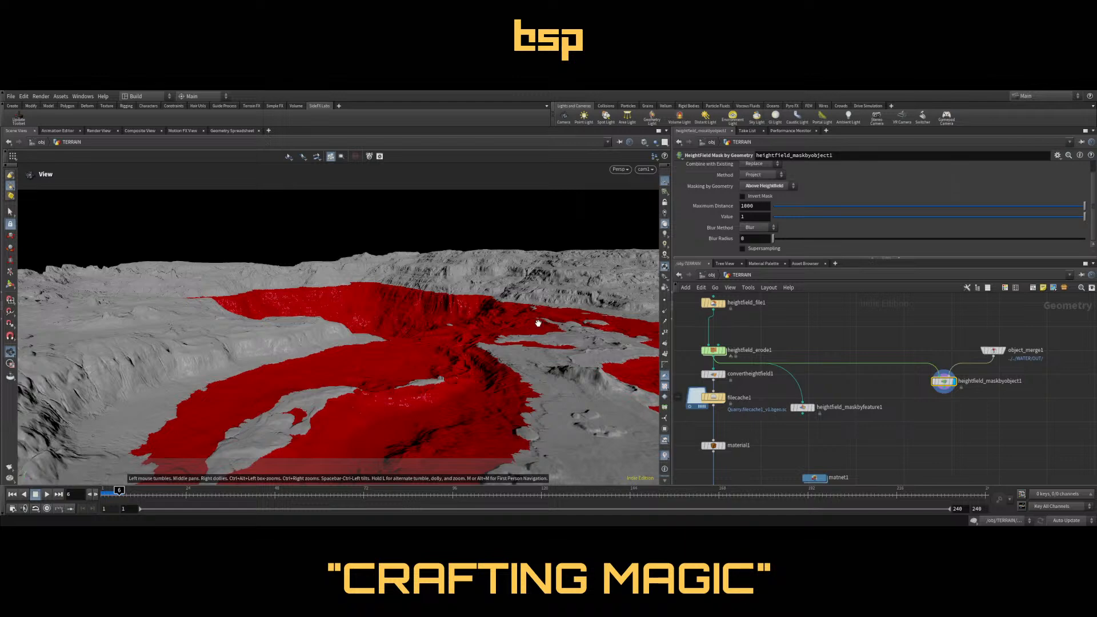
left_click_drag(945, 385, 946, 388)
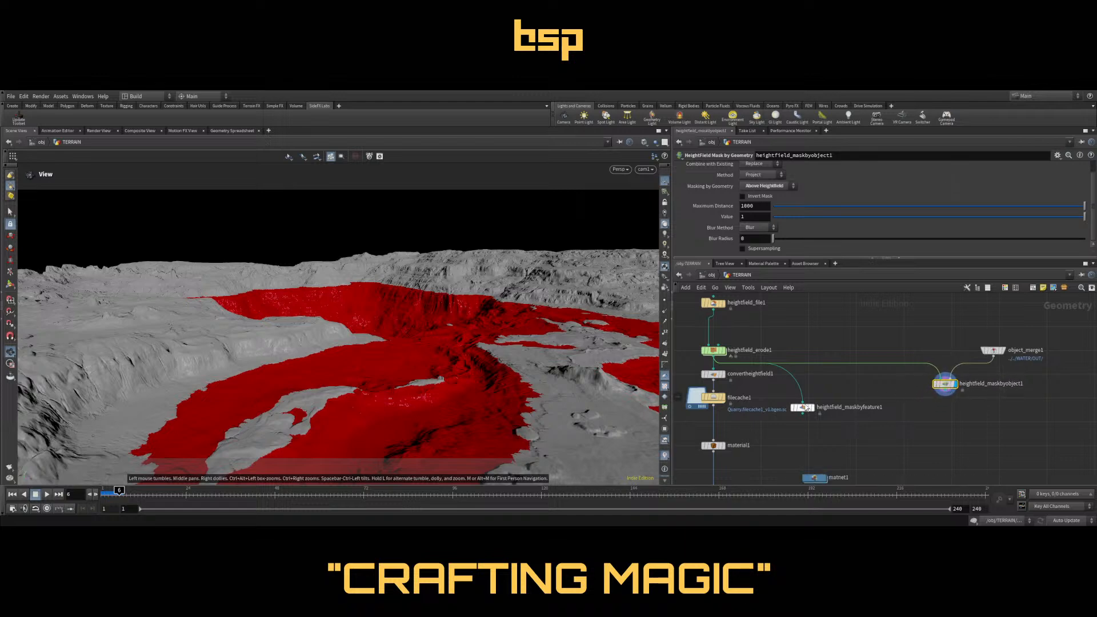
left_click(808, 409)
left_click(805, 408)
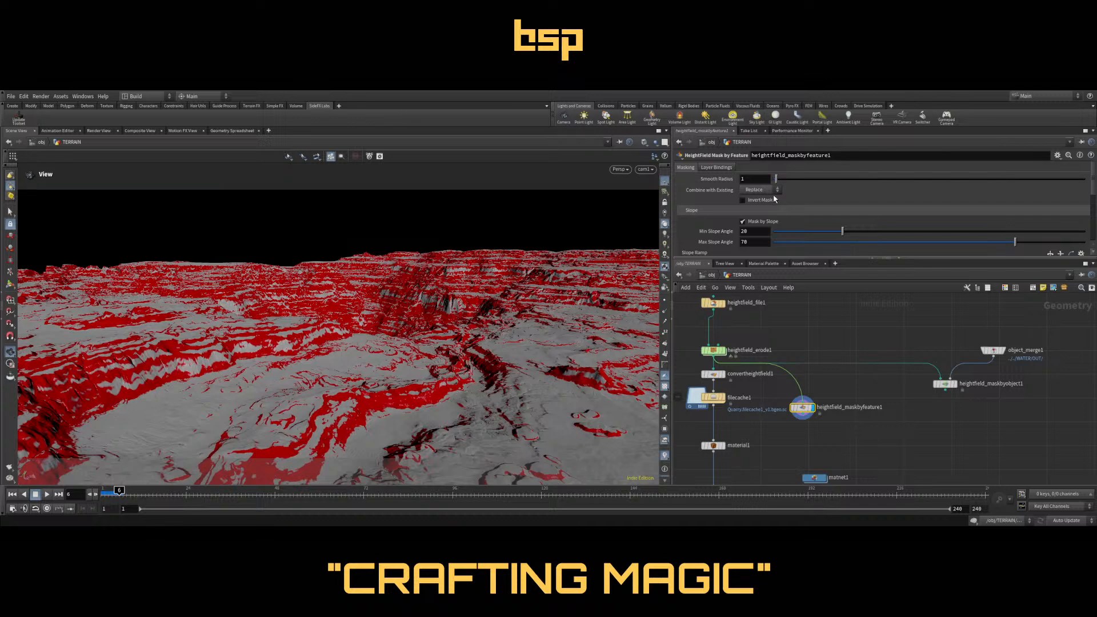
left_click(745, 242)
type("40")
left_click_drag(842, 231, 759, 232)
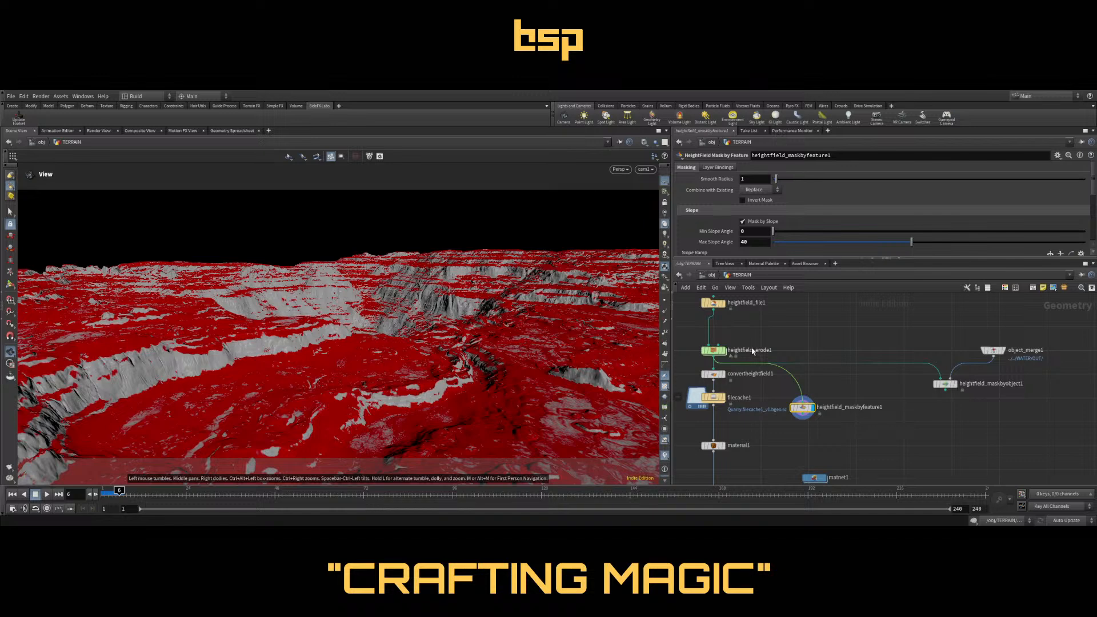
Add a HeightField Flow Field node fed by the HeightField Erode output, display it and place it between the two mask nodes
key("Tab")
key("Return")
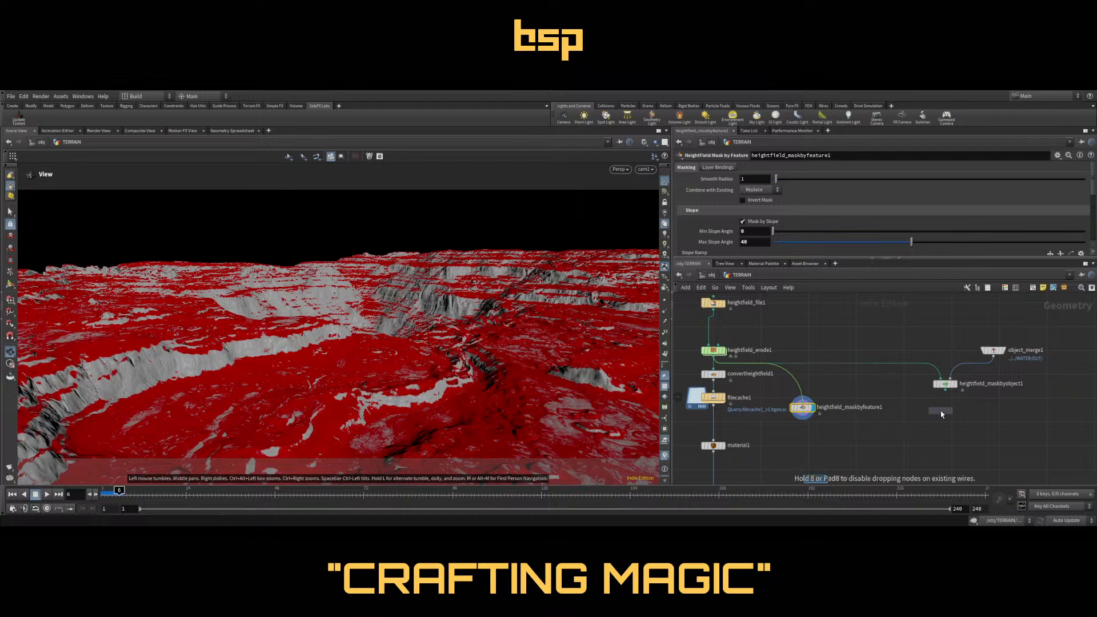
left_click(915, 422)
left_click(914, 416)
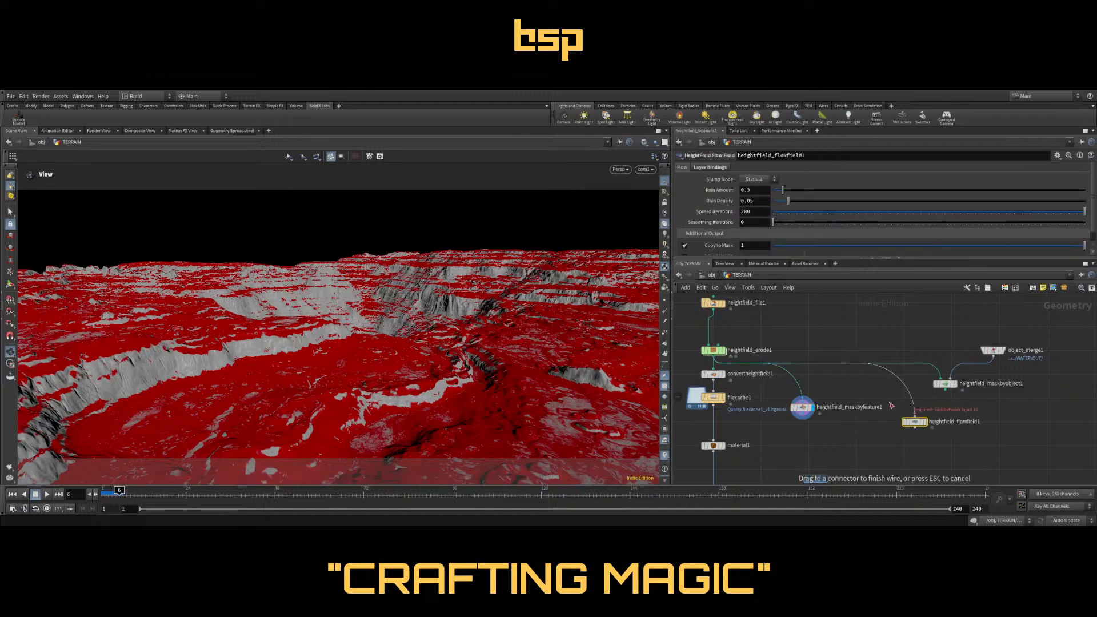
left_click(914, 414)
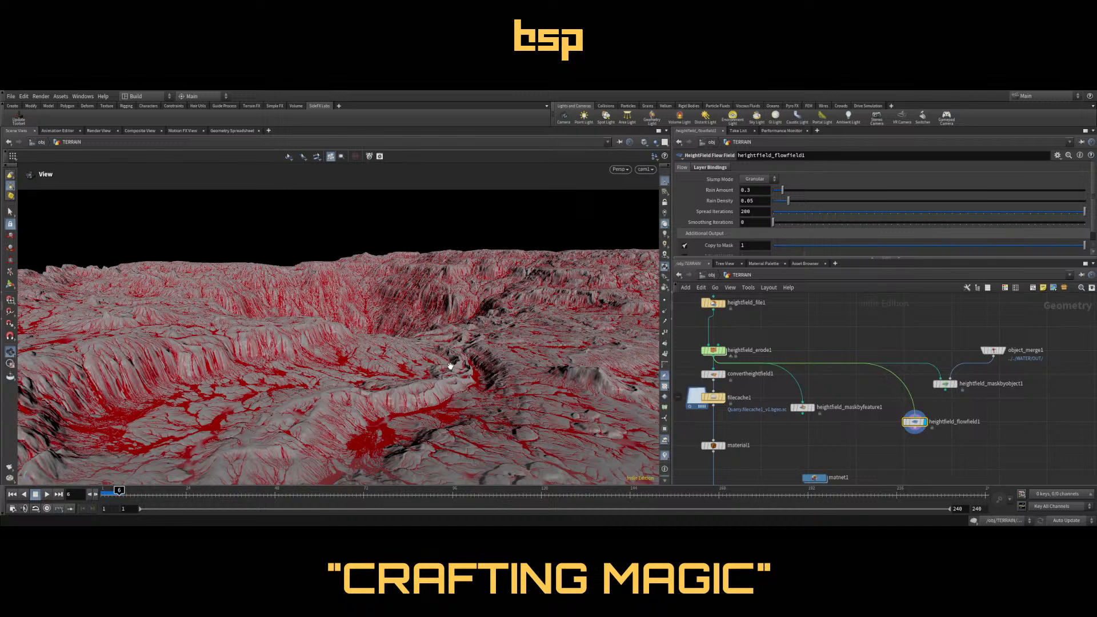
mouse_move(915, 422)
left_mouse_down()
mouse_move(827, 450)
mouse_move(903, 405)
left_mouse_up()
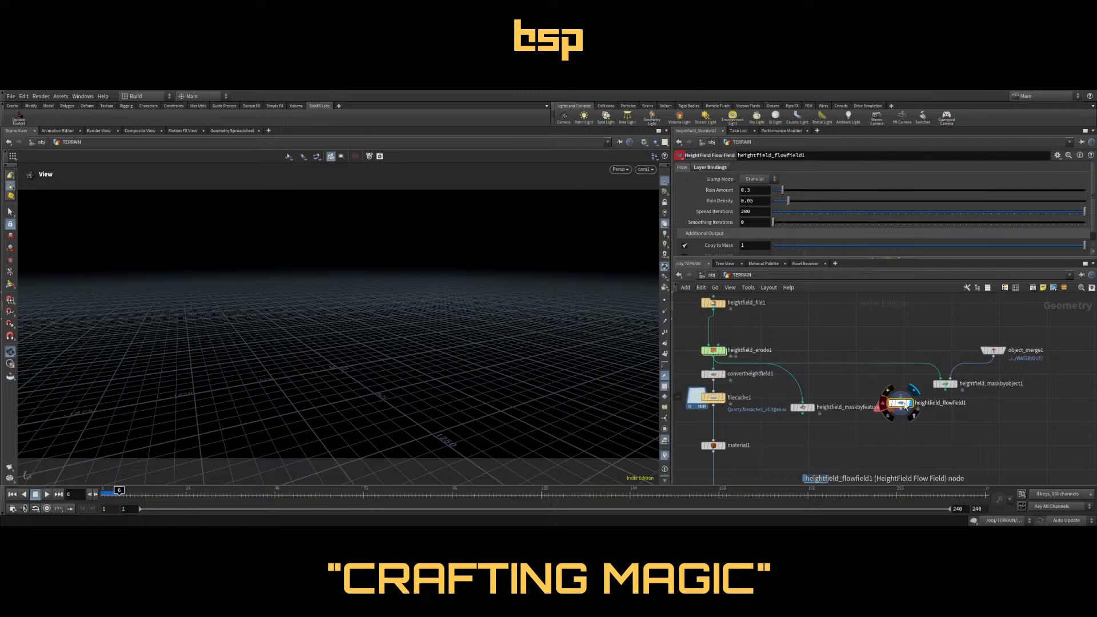
left_click_drag(713, 357, 895, 403)
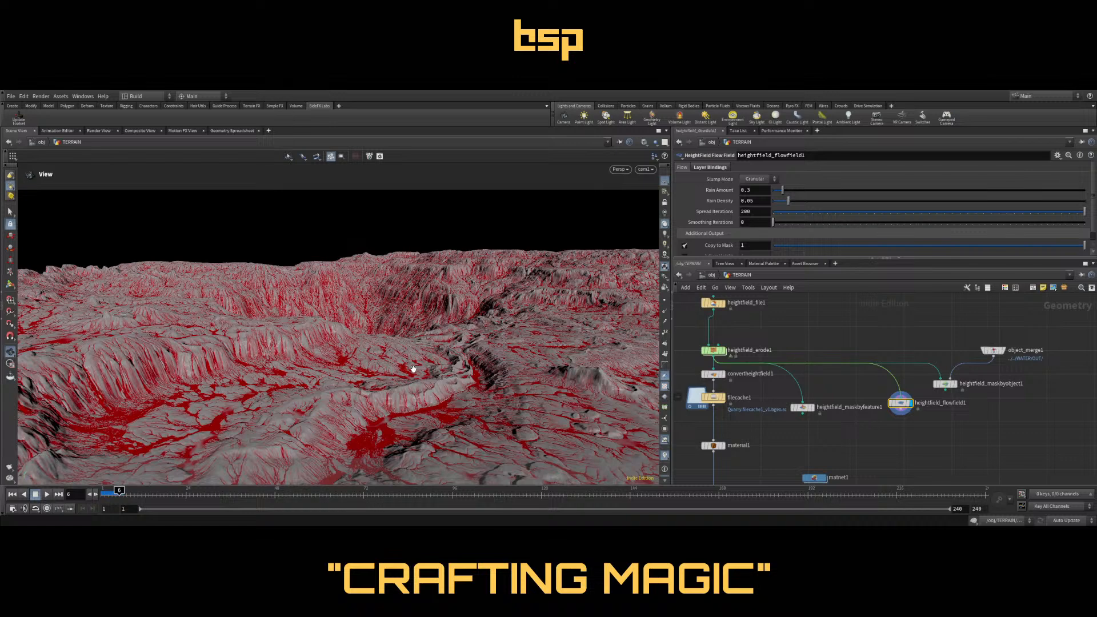
Display HeightField Mask by Feature, enable its Mask by Height option and compute the height range
left_click(816, 410)
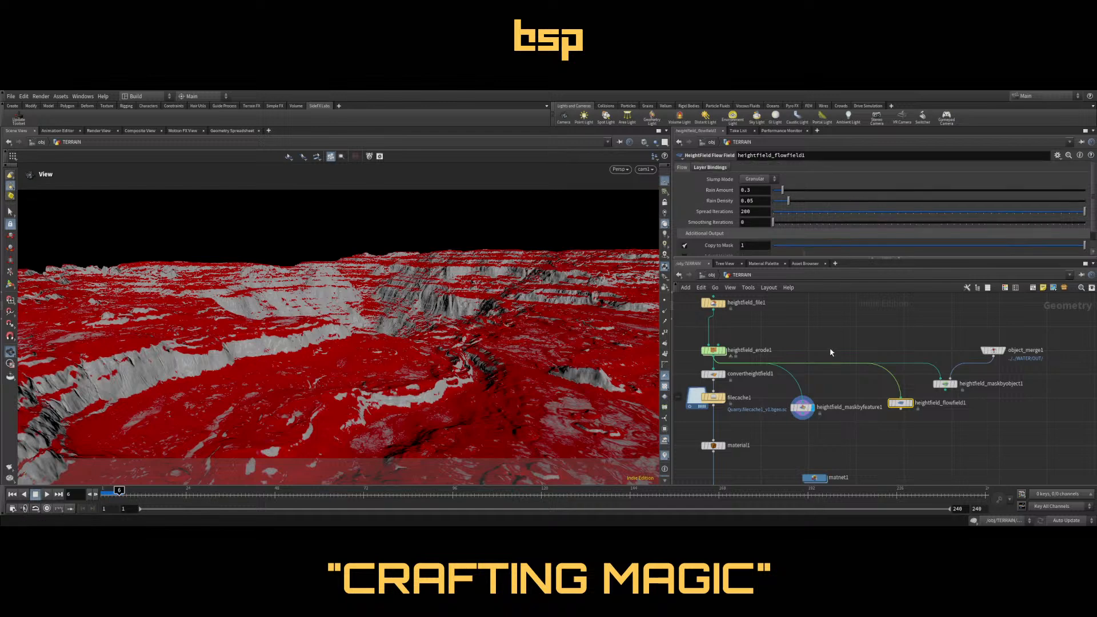
left_click(805, 406)
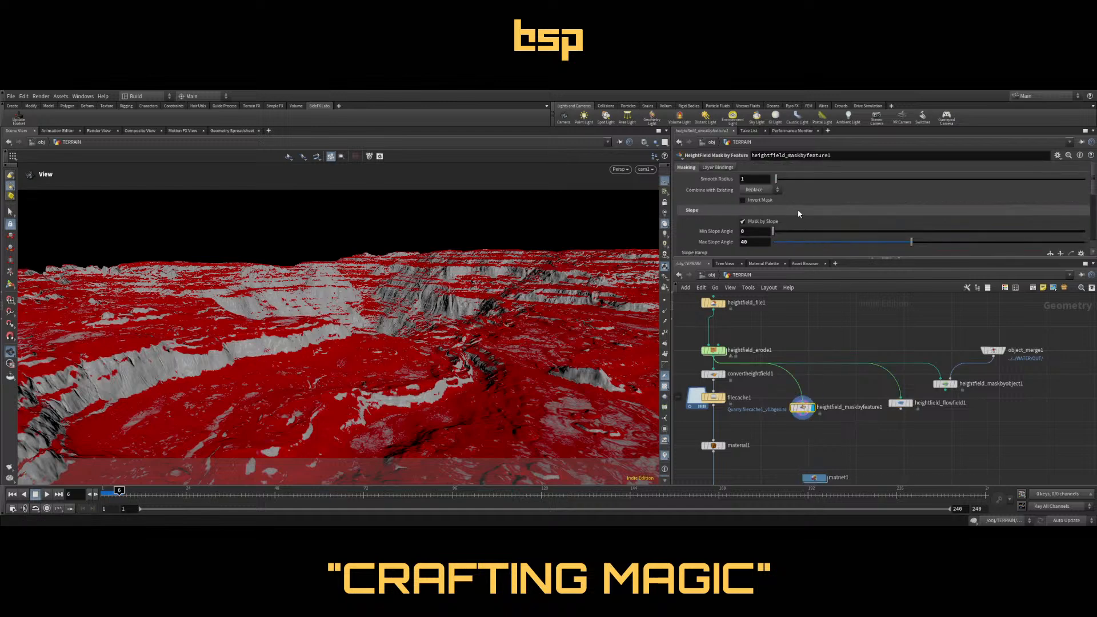
scroll(798, 210, "down", 2)
scroll(799, 211, "down", 3)
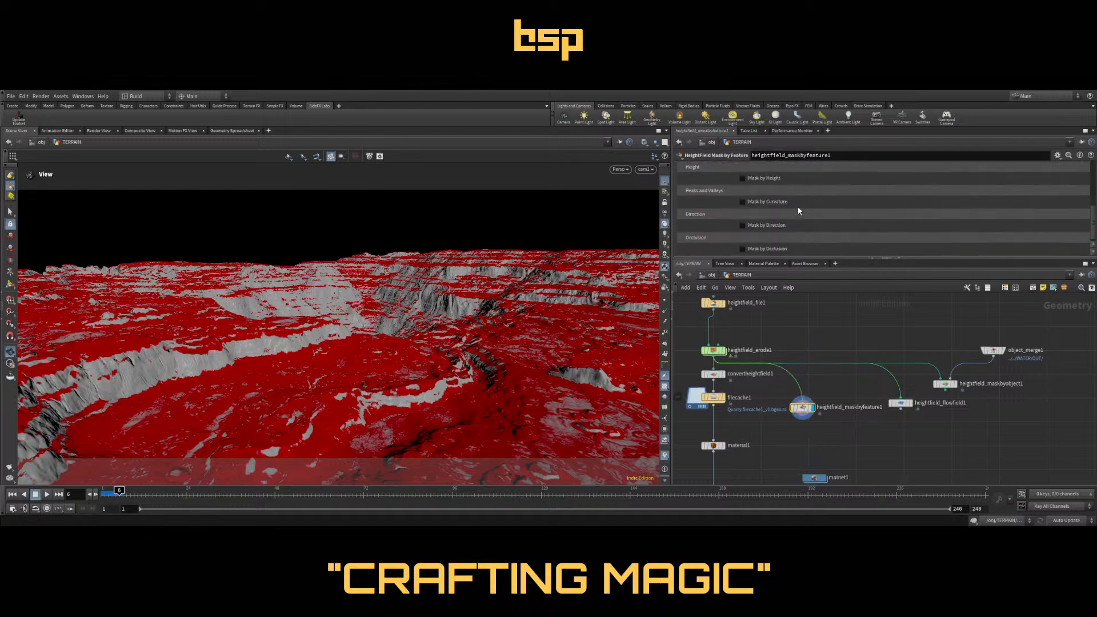
left_click(742, 179)
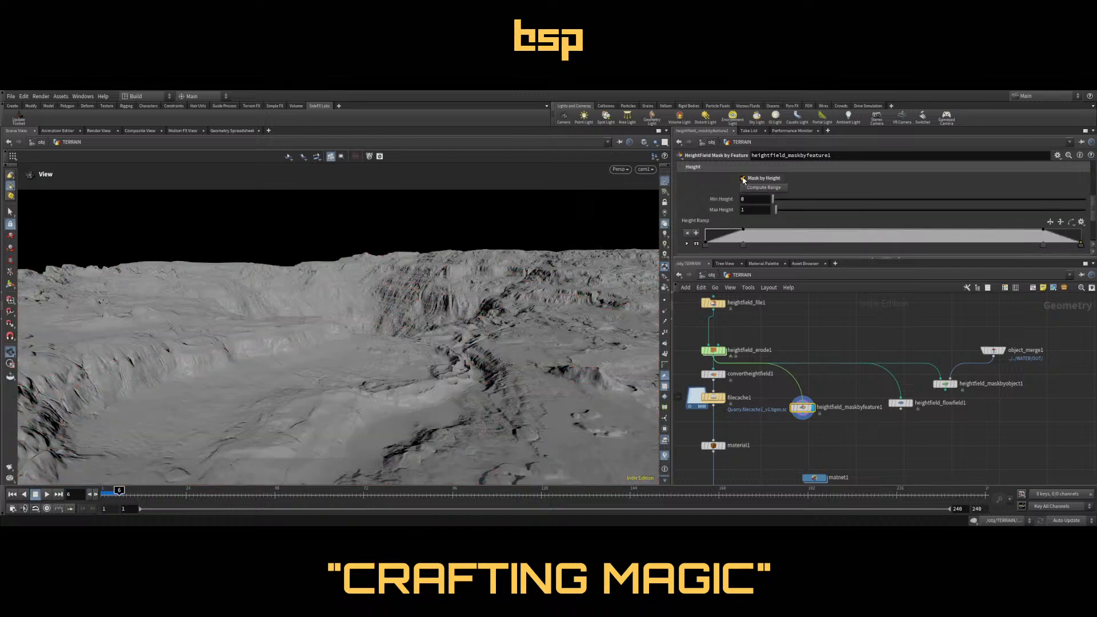
left_click(763, 187)
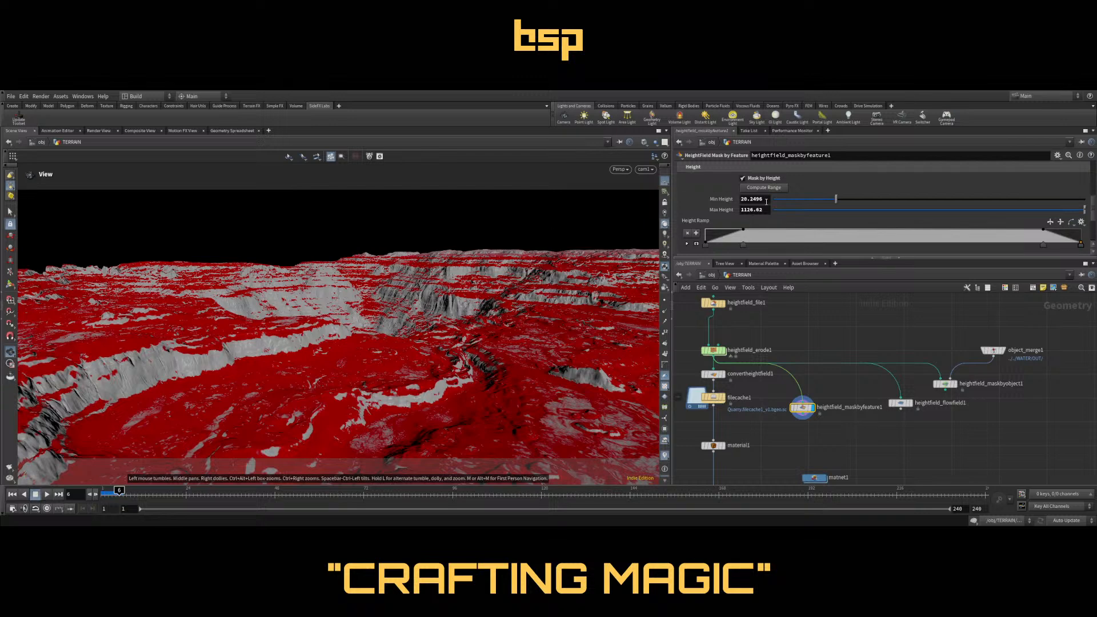
Try a Min Height of 600 for the feature mask and settle on 575
left_click(764, 199)
type("600")
key("Return")
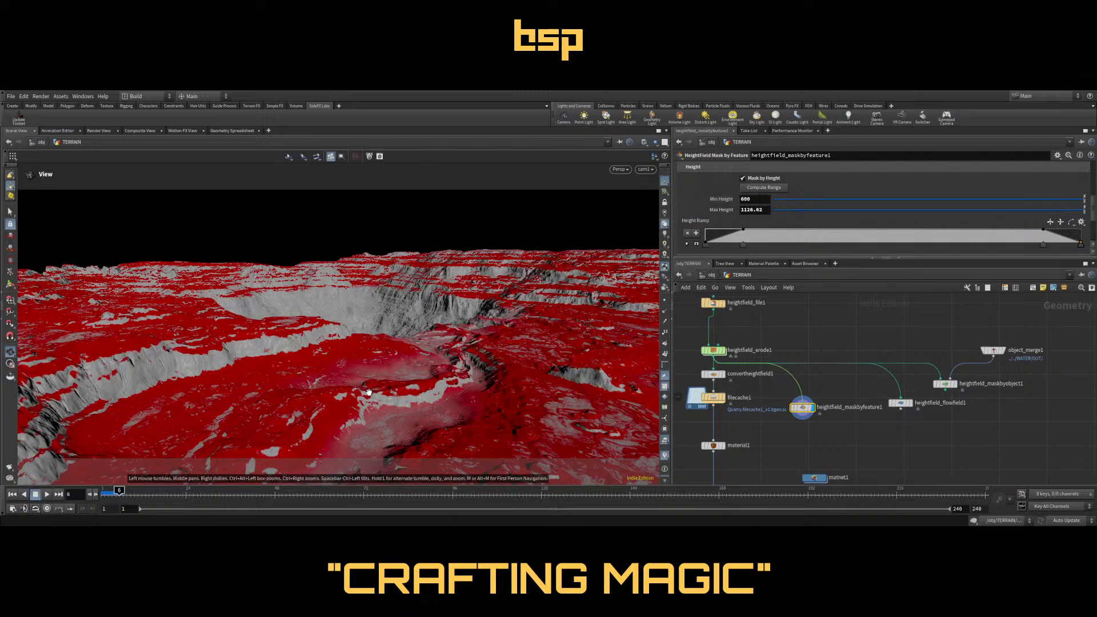
double_click(753, 199)
type("575")
key("Return")
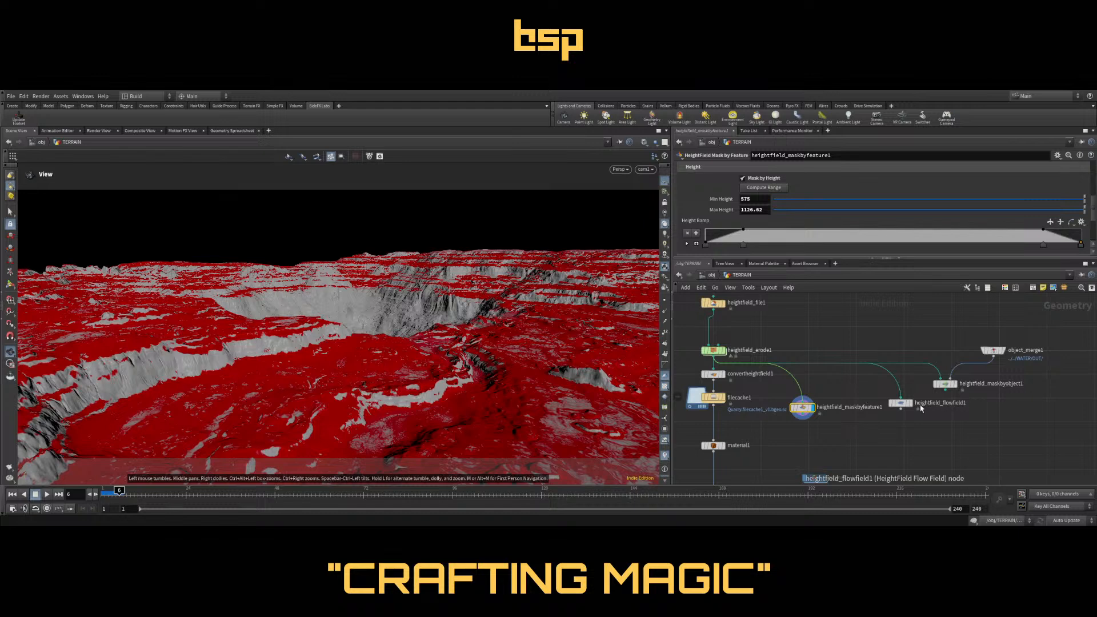
Display HeightField Mask by Object, move it lower and insert a Transform node between it and the Object Merge
left_click(956, 388)
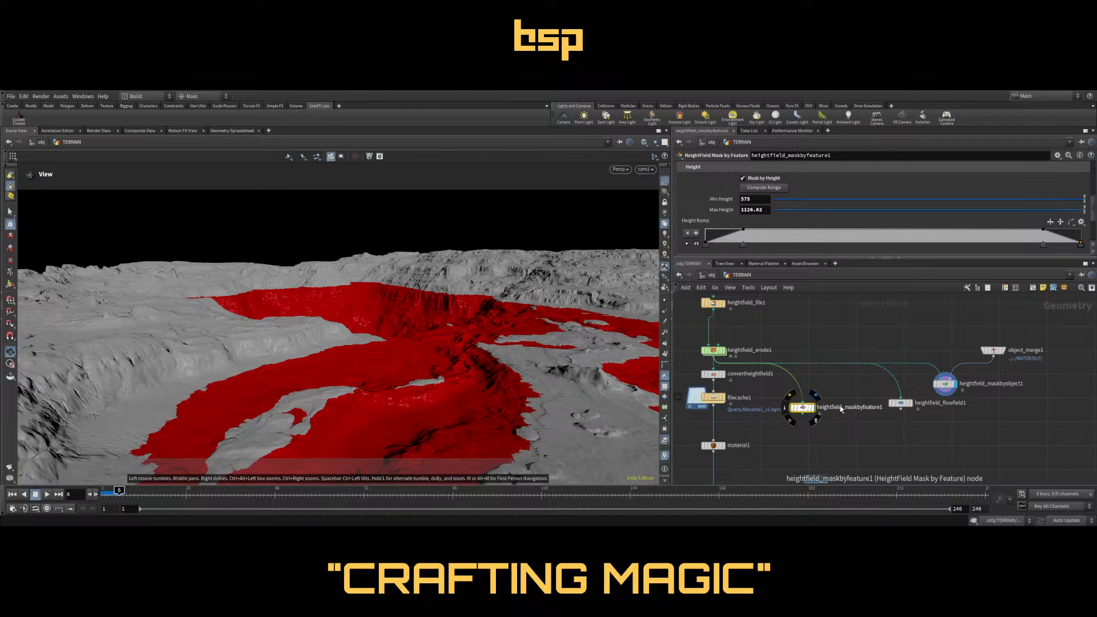
left_click(948, 385)
left_click_drag(950, 386, 950, 401)
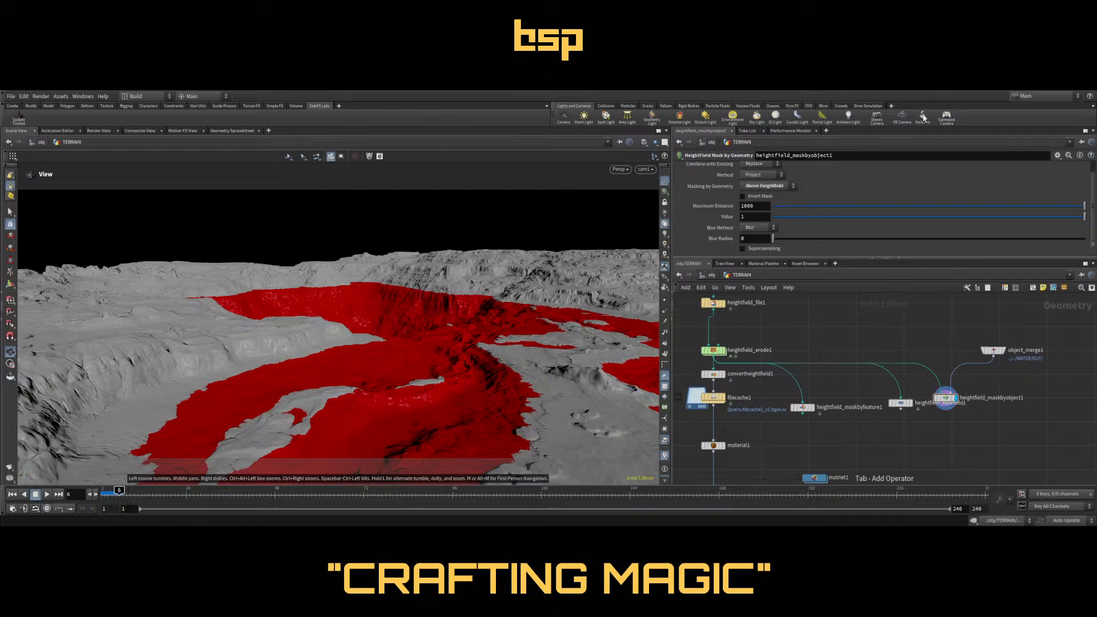
left_click(972, 373)
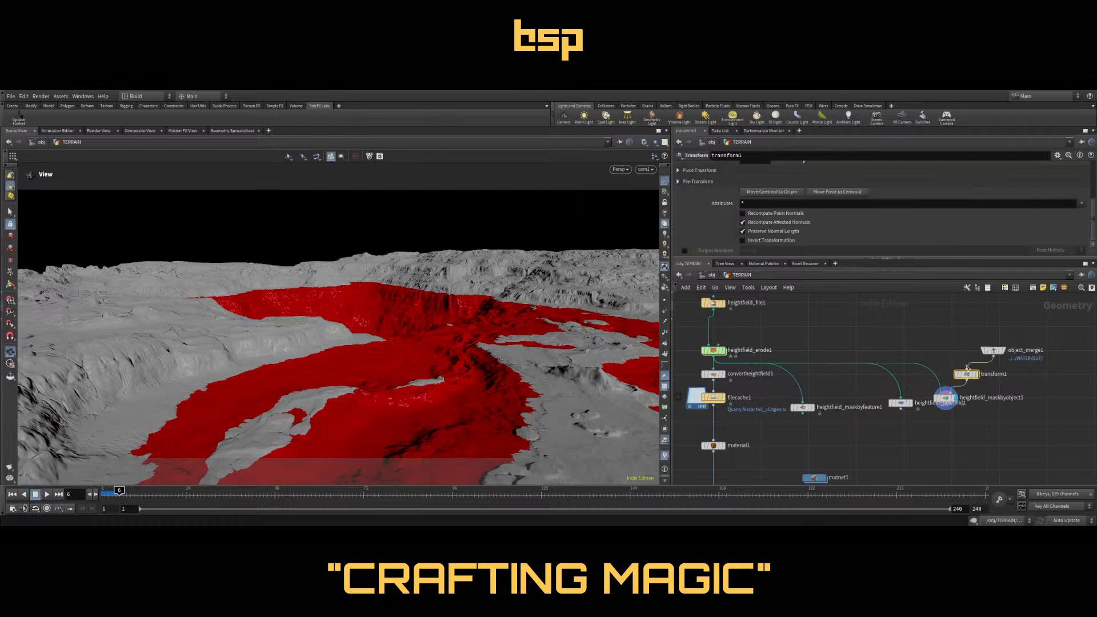
Lower the merged water in the Transform node, trying a Y translate of -1 and settling on -5
scroll(869, 188, "down", 1)
left_click(869, 184)
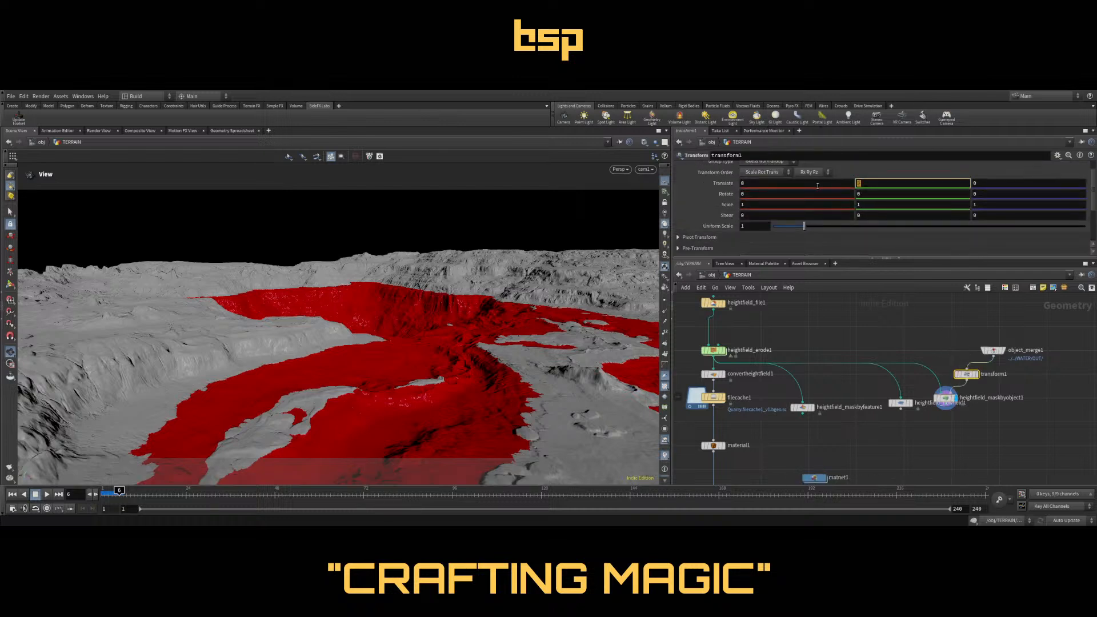
type("-1")
key("Return")
left_click(1055, 400)
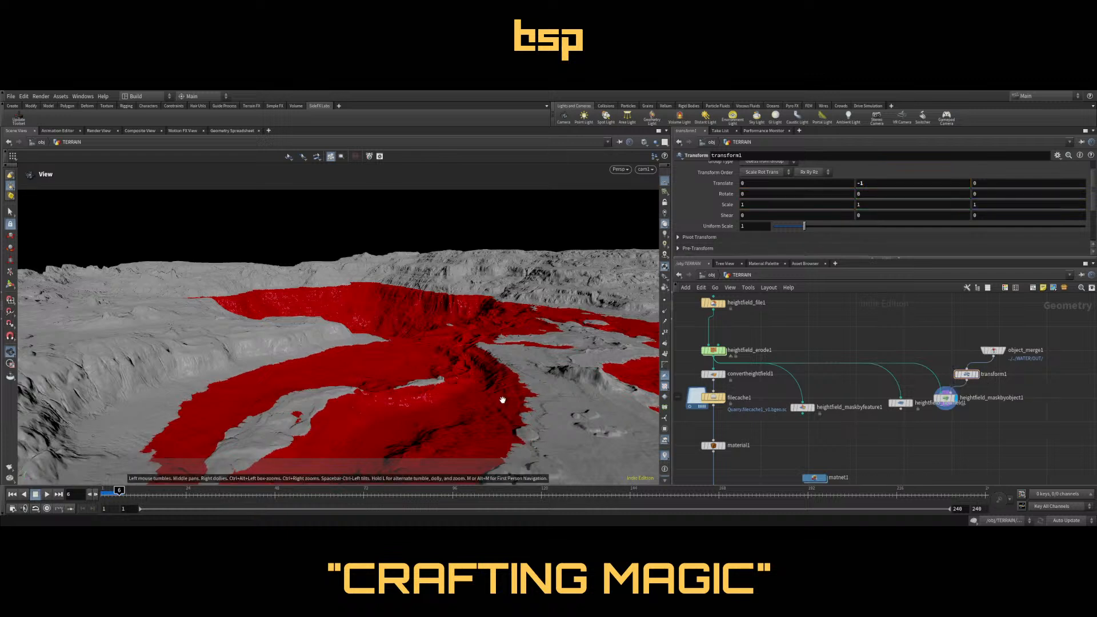
left_click(860, 183)
type("-5")
key("Return")
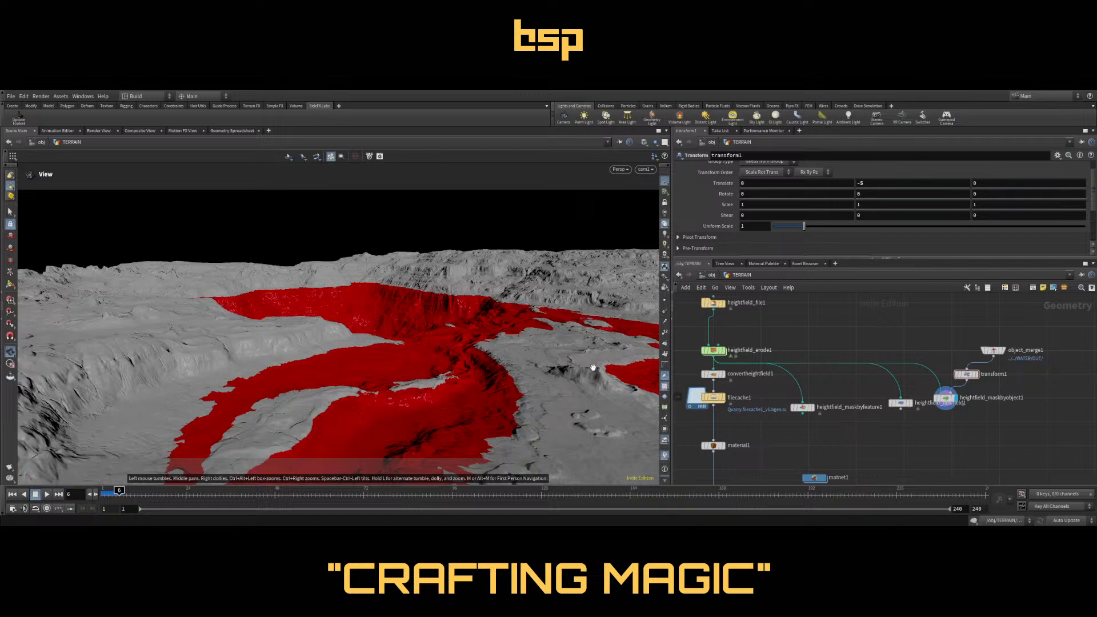
Display HeightField Mask by Feature again and turn off its Mask by Height option
left_click(811, 408)
left_click(814, 408)
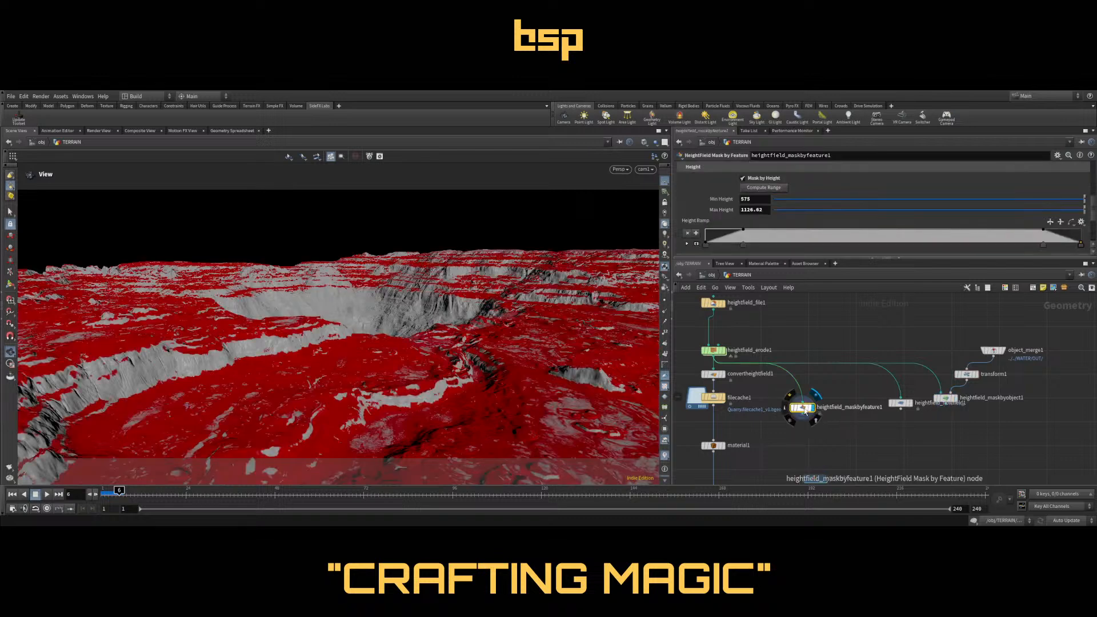
left_click(752, 179)
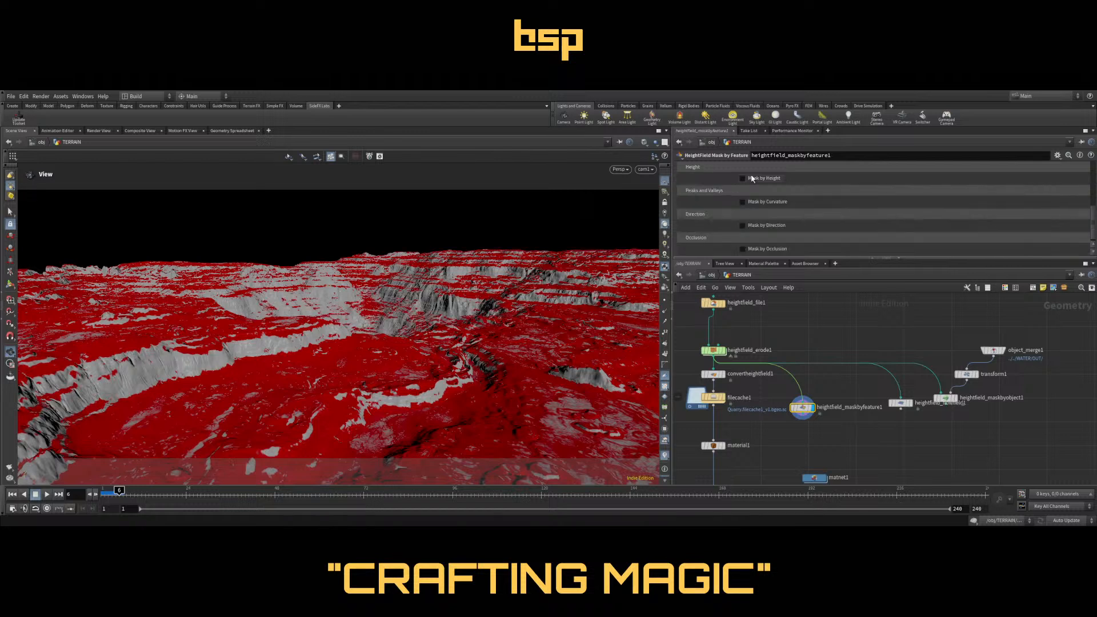
Add and display a HeightField Layer node that subtracts the object mask from the feature mask, limited to the mask layer
left_click(857, 440)
left_click(855, 438)
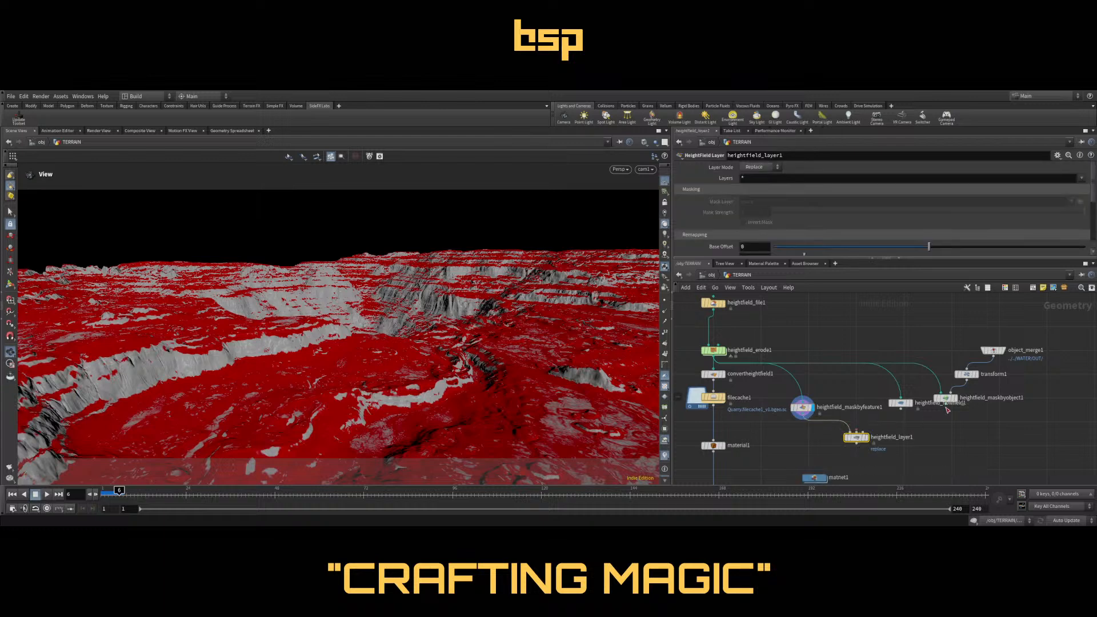
left_click_drag(803, 416, 851, 433)
left_click_drag(900, 407, 859, 432)
left_click(1077, 190)
left_click(867, 439)
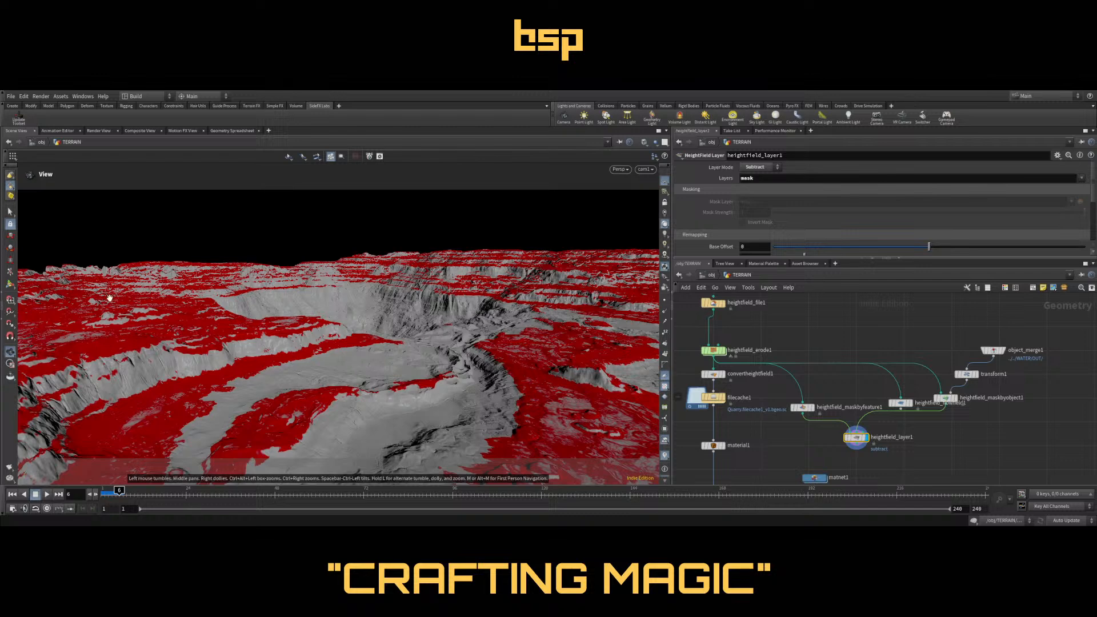
Turn Mask by Height on again for the HeightField Mask by Feature node while the subtracted layer stays displayed
left_click(803, 408)
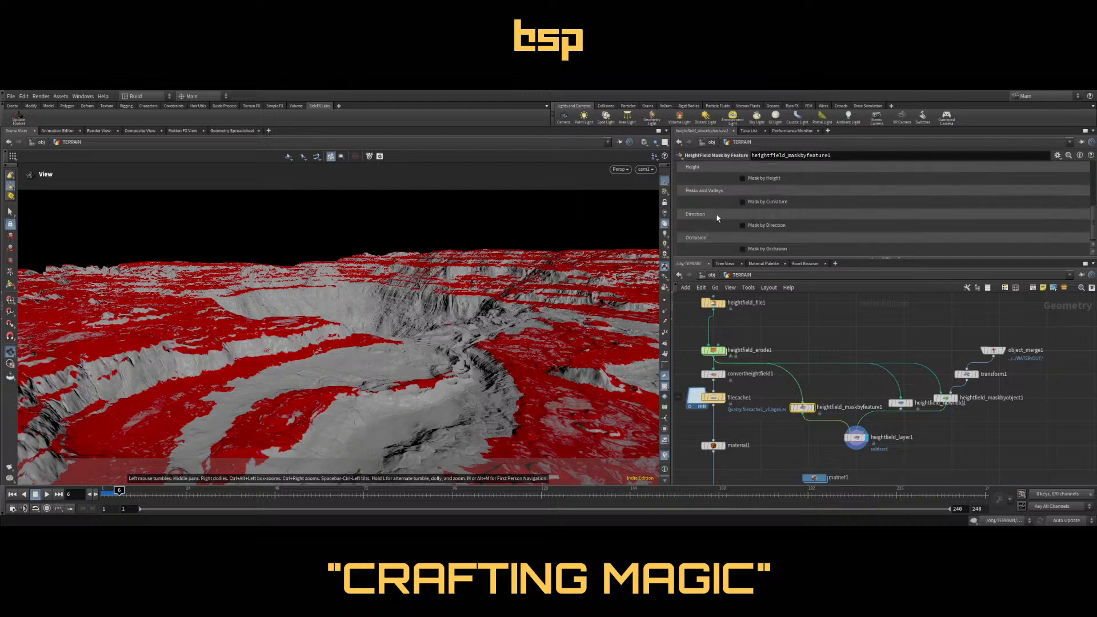
left_click(742, 179)
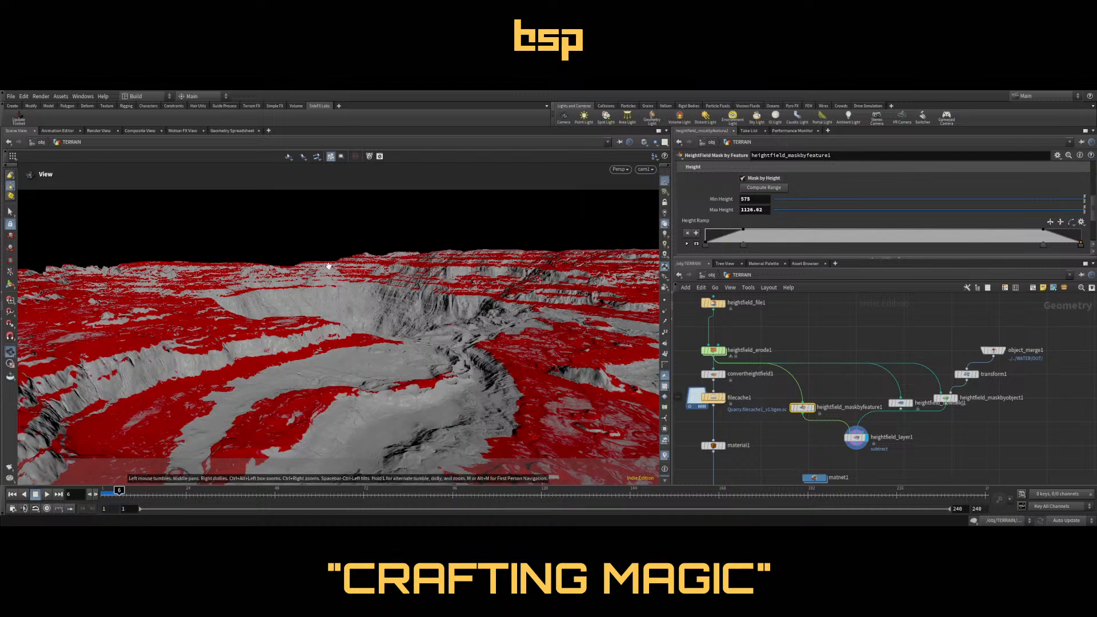
Adjust the Max Height of the height mask, trying 700 and 750 and settling on 800
left_click_drag(766, 210, 697, 209)
type("700")
key("Return")
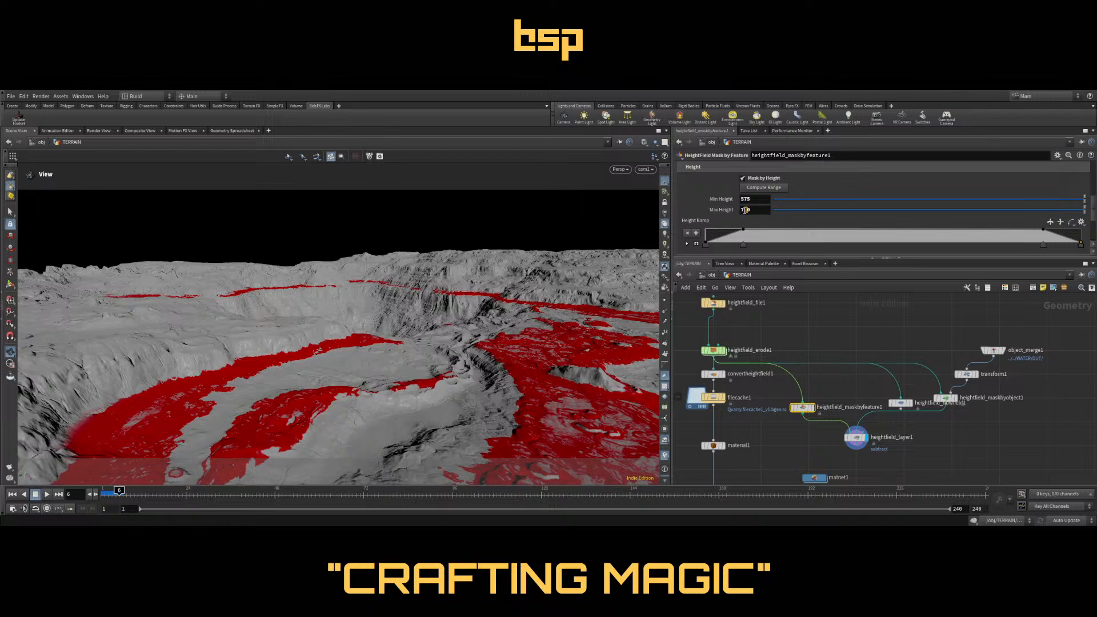
left_click(745, 210)
type("750")
key("Return")
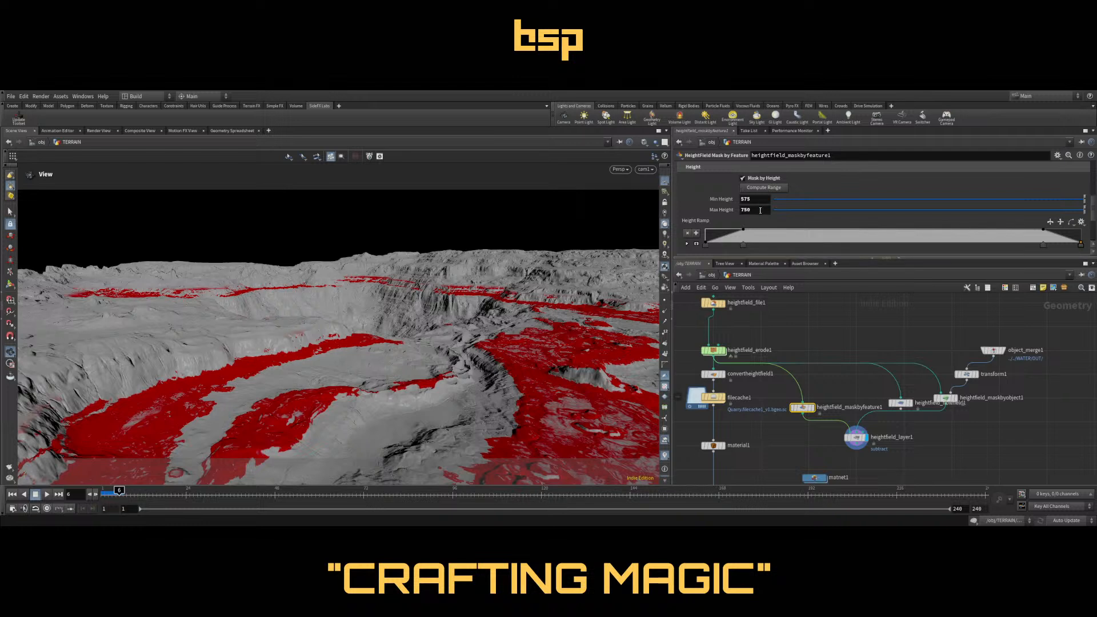
left_click_drag(761, 211, 727, 212)
type("800")
key("Return")
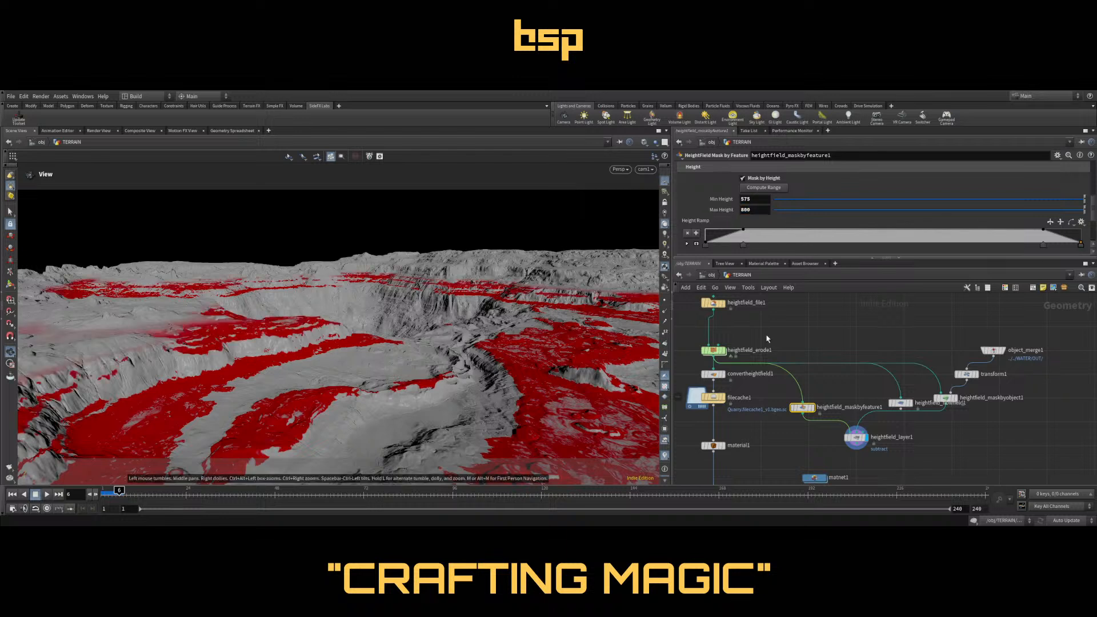
Set the Max Slope Angle of the HeightField Mask by Feature node to 30
scroll(827, 229, "up", 3)
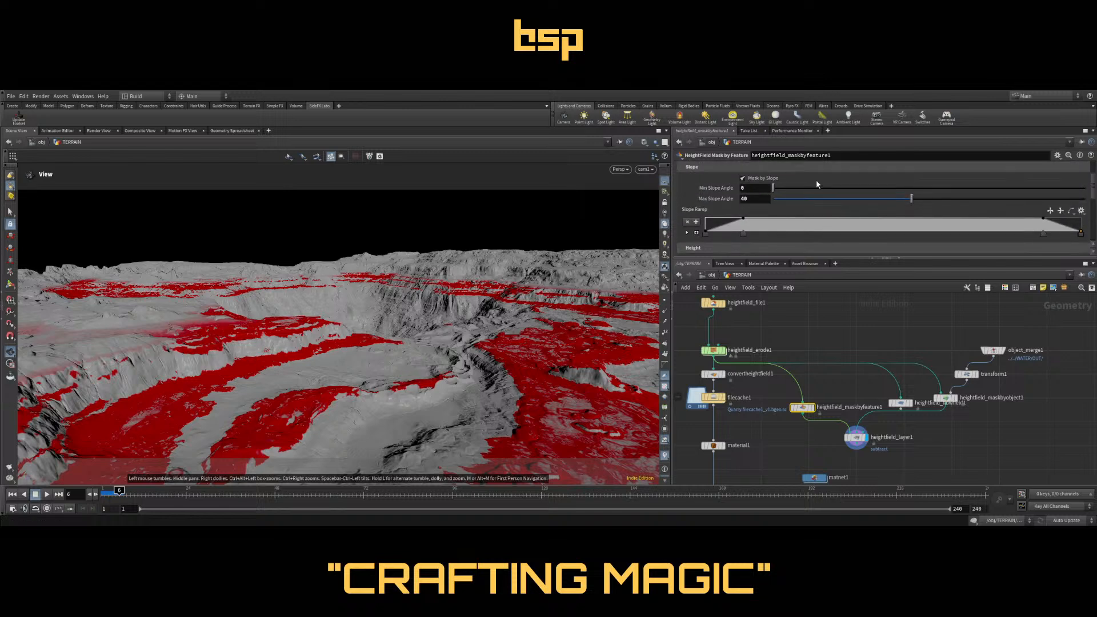
left_click(737, 198)
type("30")
key("Return")
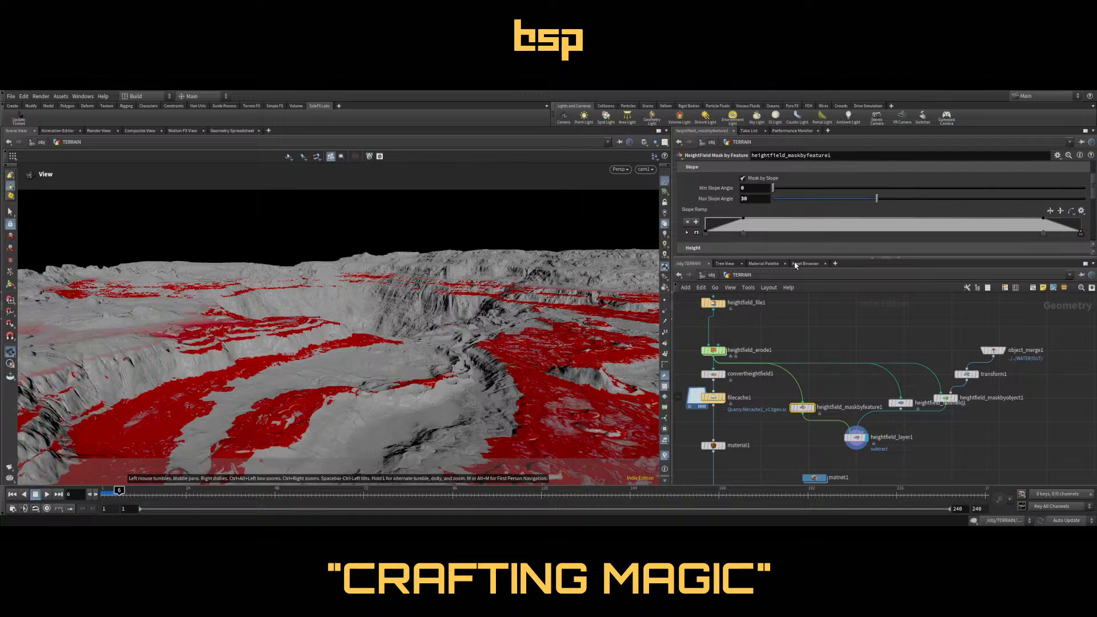
Steepen both ends of the Height Ramp by moving its two upper points outward
scroll(880, 229, "down", 3)
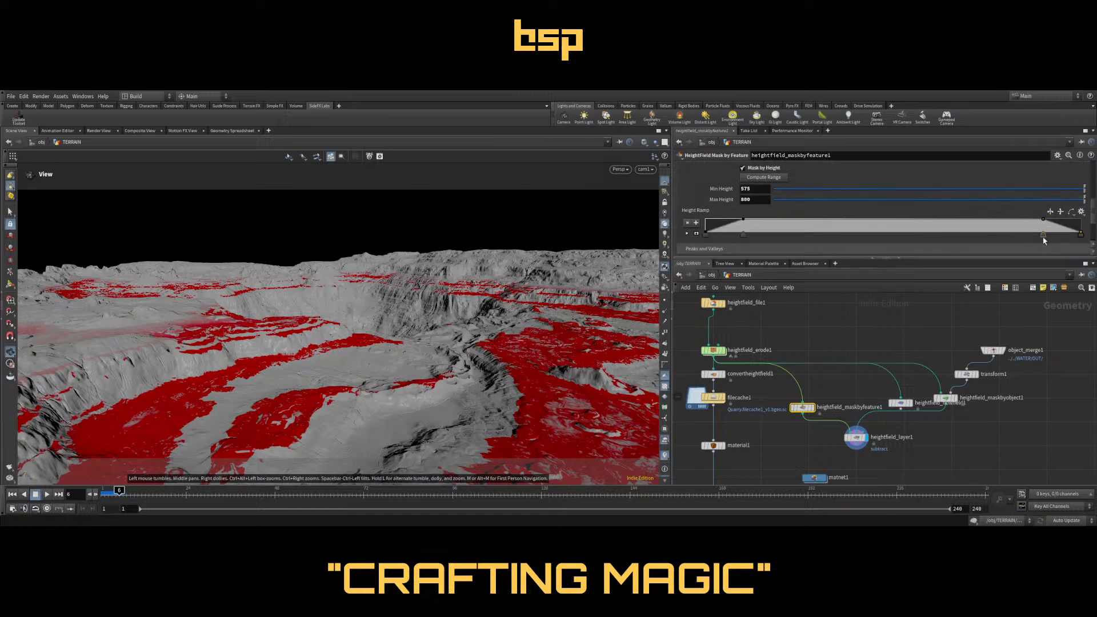
left_click_drag(1044, 235, 1066, 235)
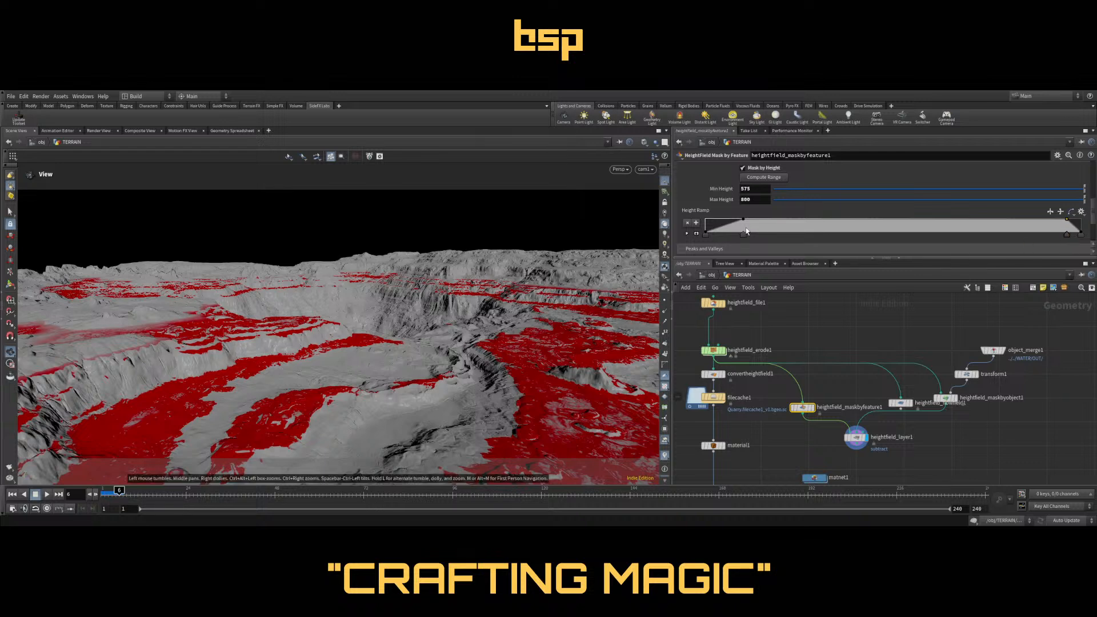
left_click_drag(744, 235, 721, 236)
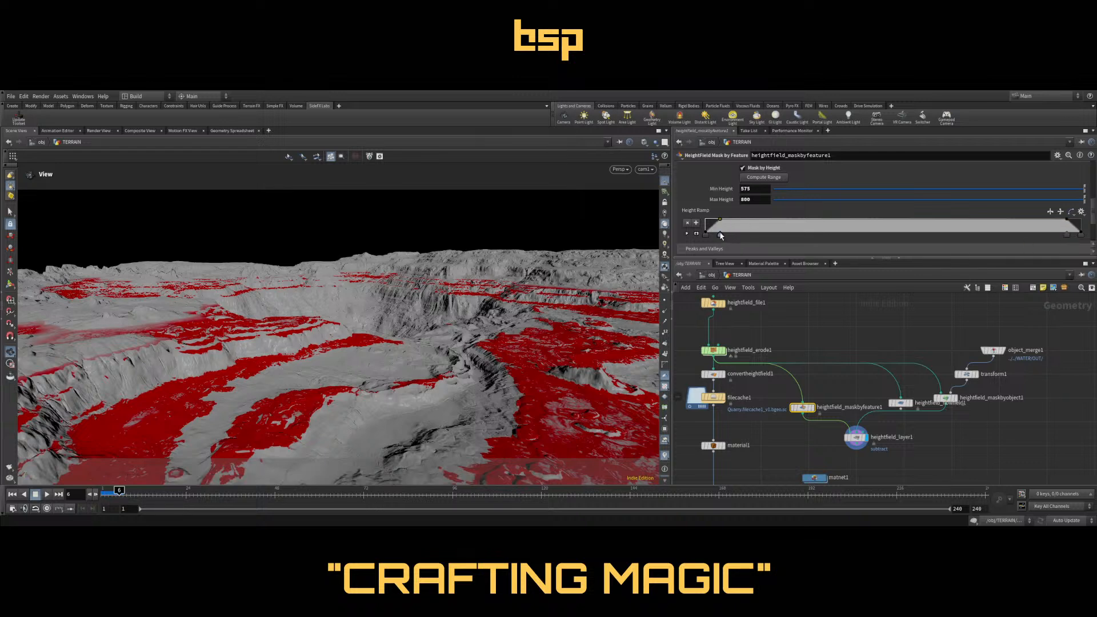
Reshape the Slope Ramp with steeper falloffs, moving its upper points outward and its starting point slightly inward
scroll(726, 232, "up", 3)
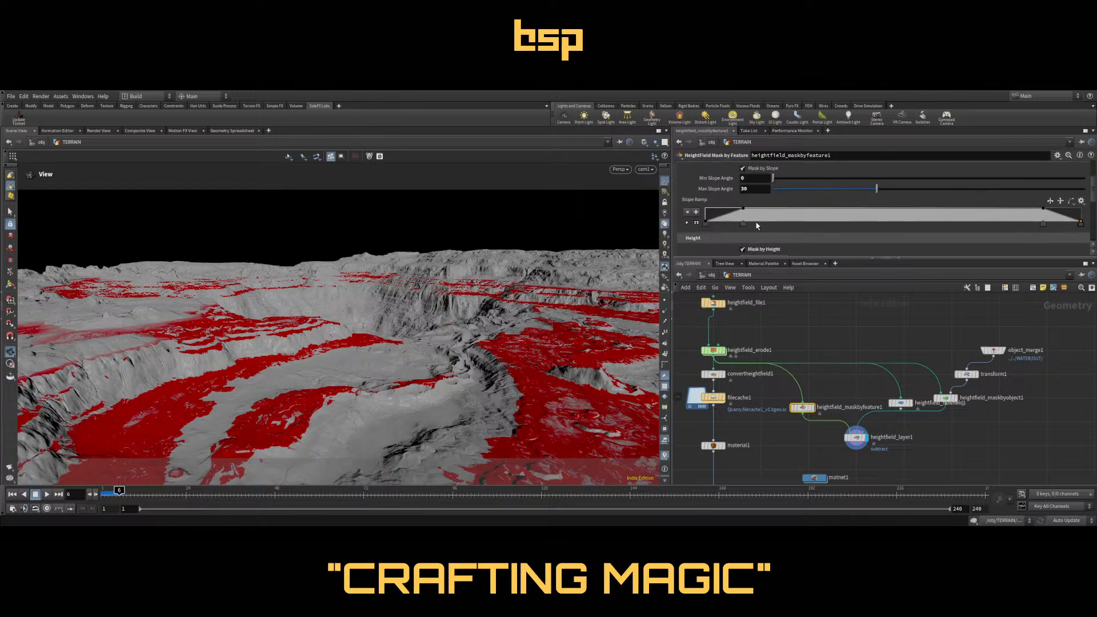
mouse_move(741, 223)
left_mouse_down()
mouse_move(722, 224)
mouse_move(733, 224)
left_mouse_up()
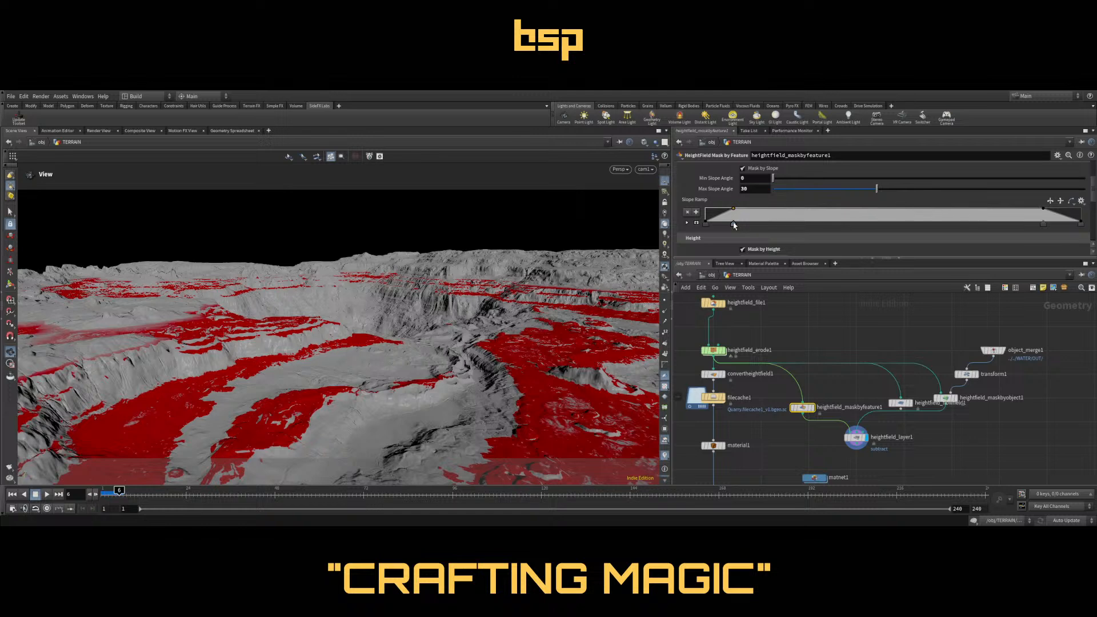
left_click(707, 224)
left_click_drag(713, 224, 715, 225)
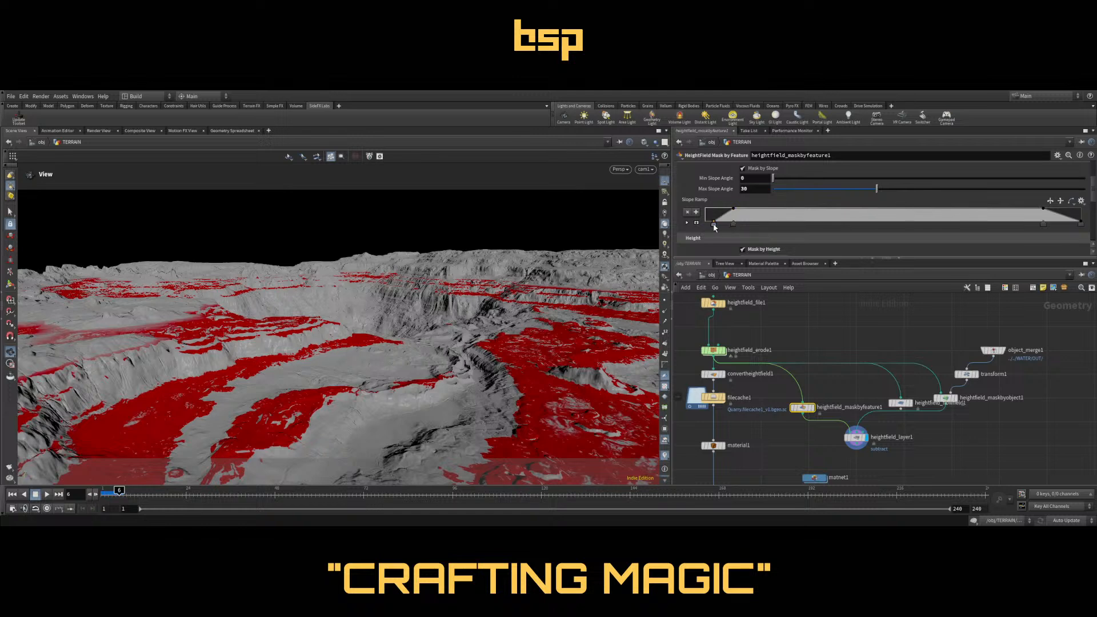
left_click(1044, 223)
left_click_drag(1044, 224, 1074, 225)
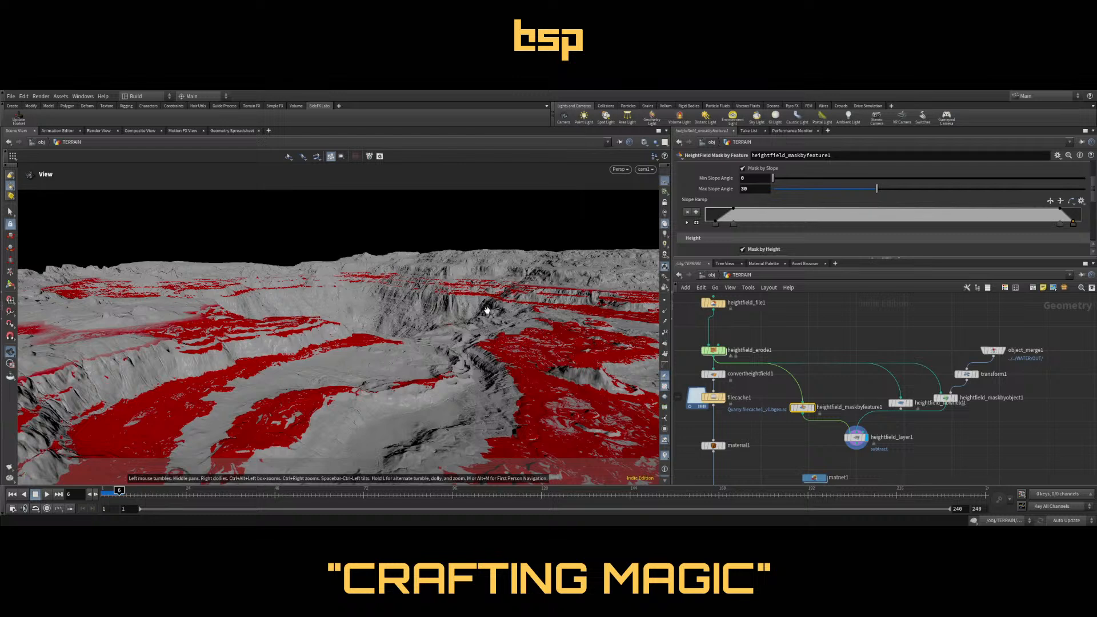
Add a HeightField Mask Noise node, connect it below heightfield_layer1, and display it
scroll(862, 375, "down", 4)
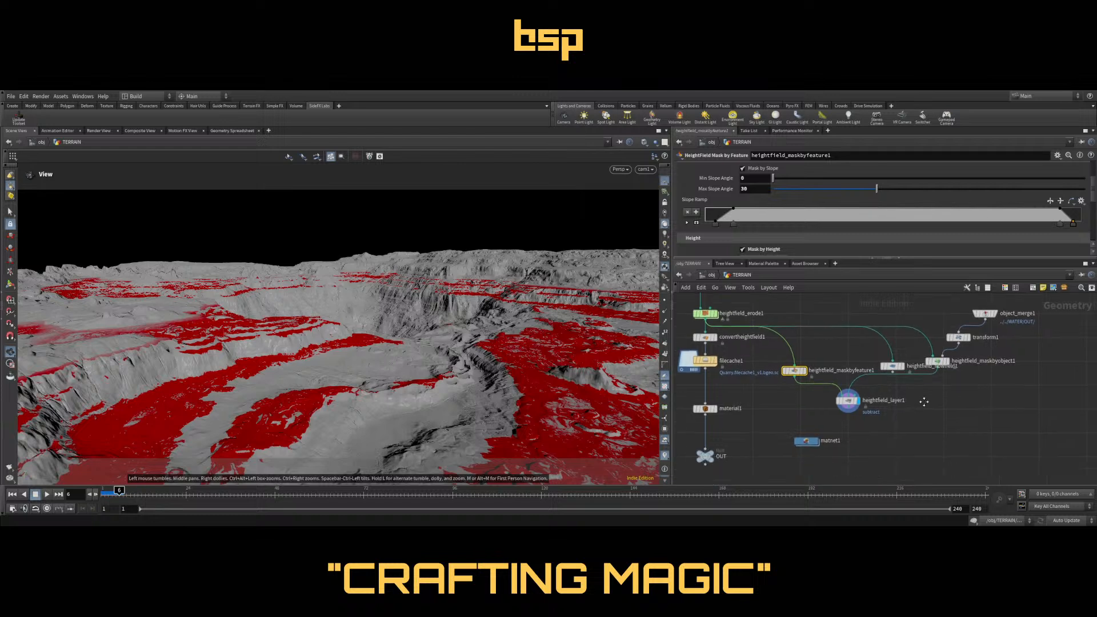
left_click_drag(832, 396, 828, 406)
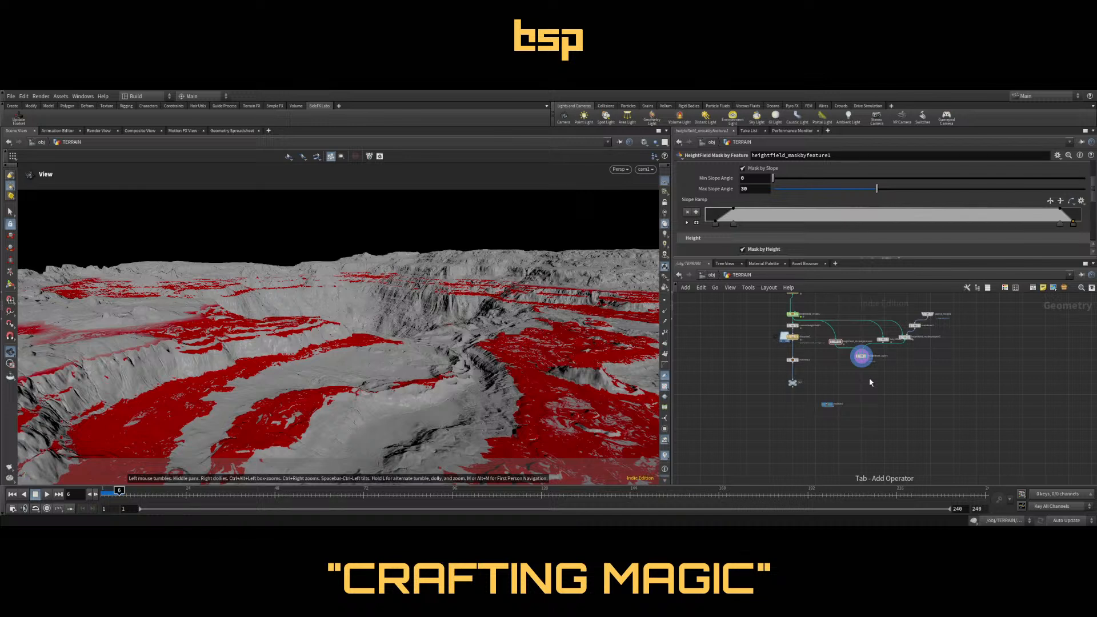
key("Return")
scroll(862, 379, "up", 4)
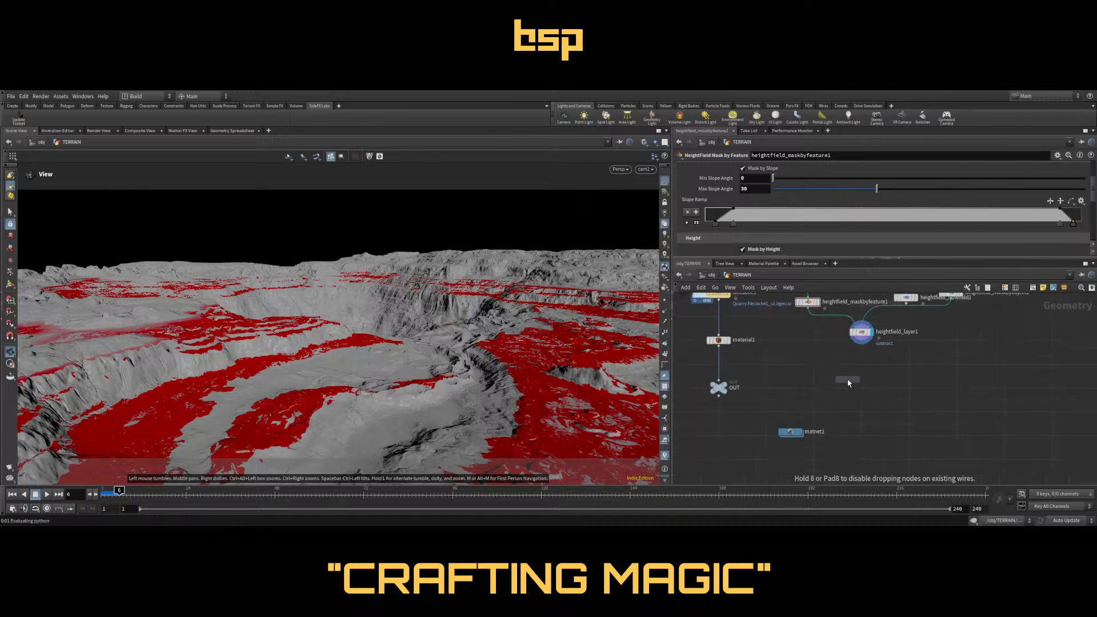
left_click(861, 364)
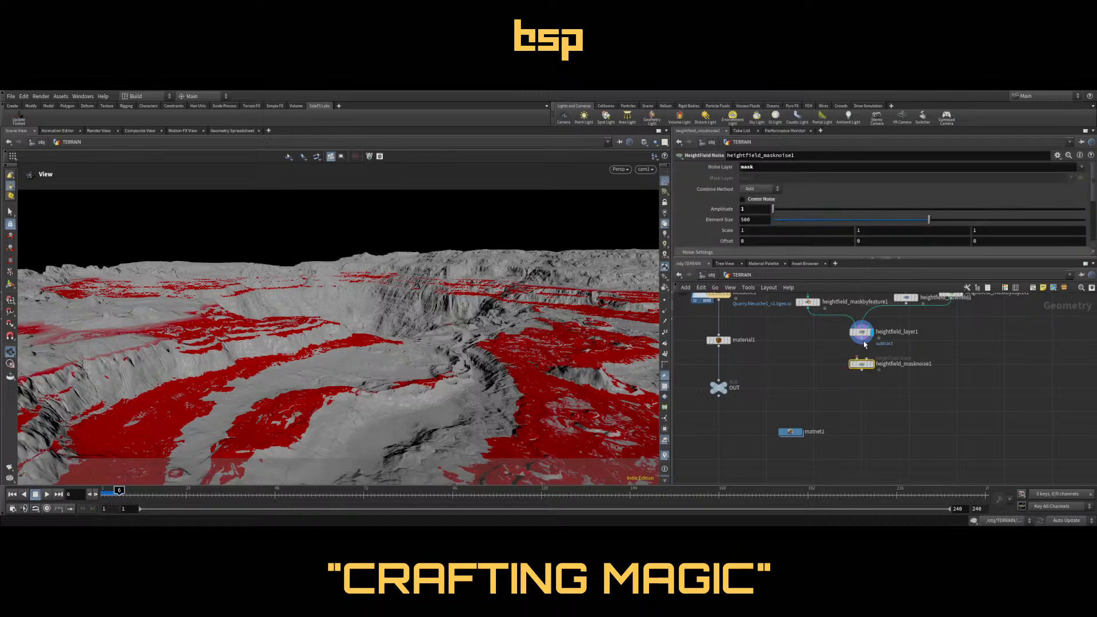
left_click_drag(862, 339, 857, 358)
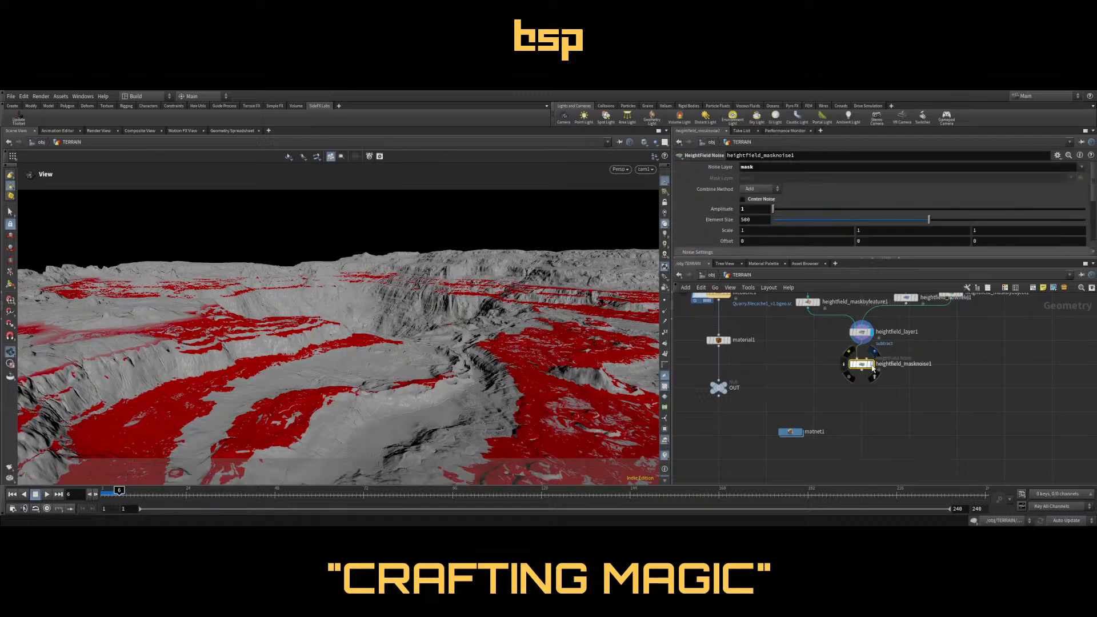
key("r")
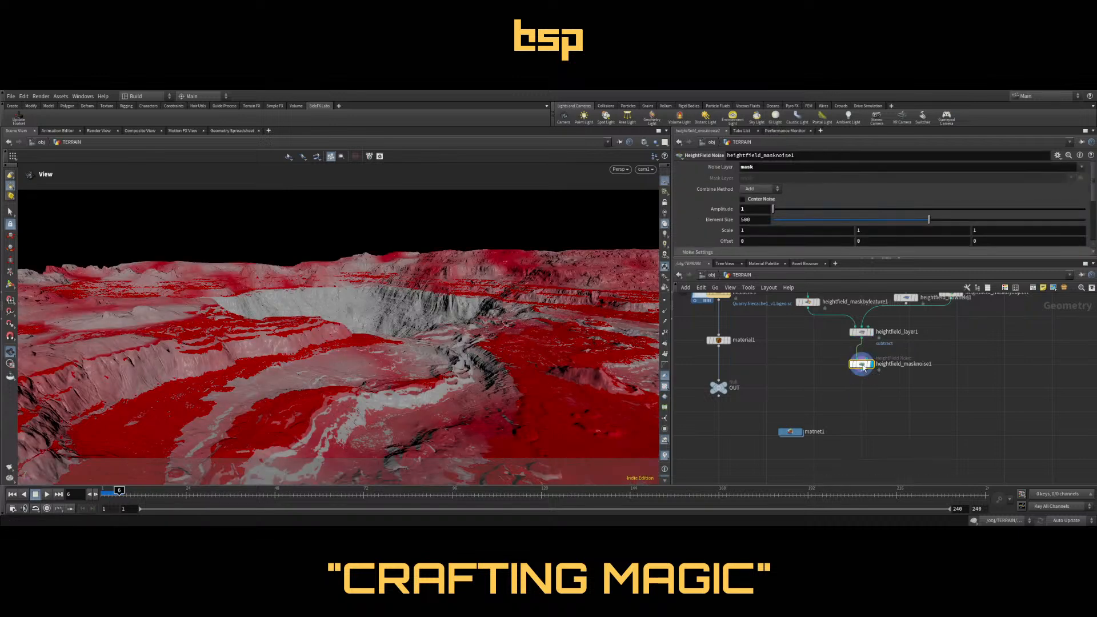
Set the mask noise's Combine Method to Multiply and its Element Size to 50
left_click(761, 191)
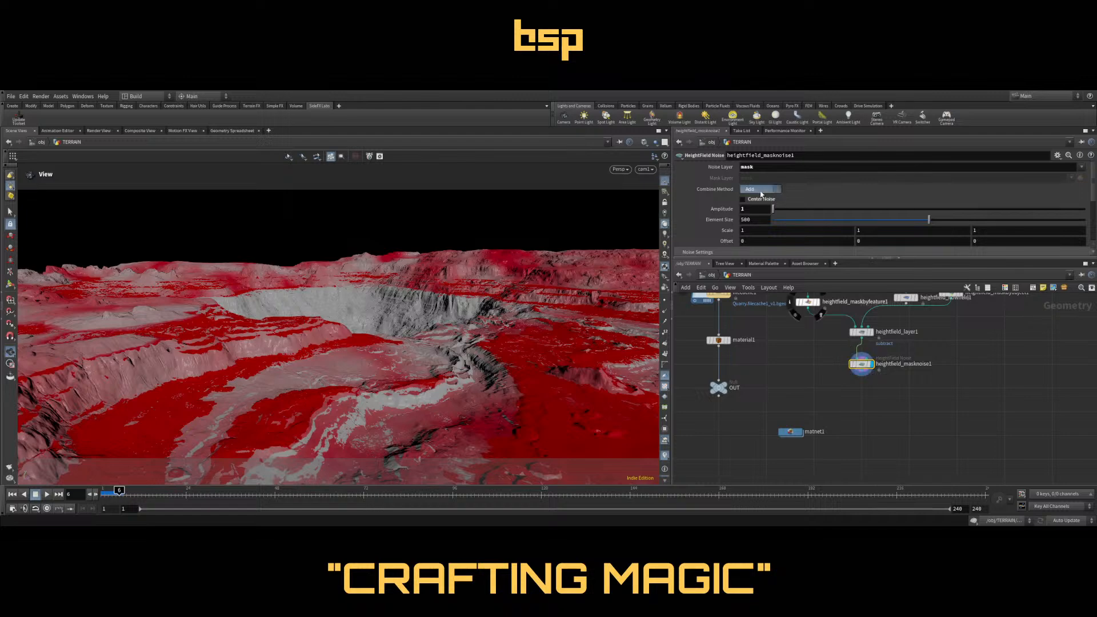
left_click(751, 234)
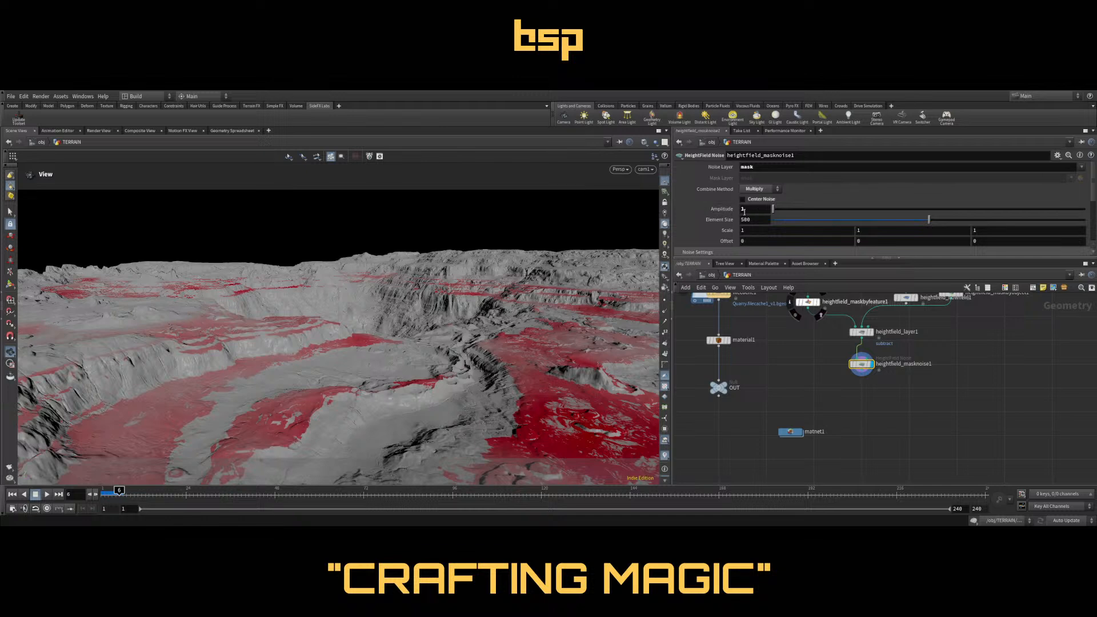
left_click(762, 212)
left_click_drag(753, 209, 708, 215)
middle_click_drag(860, 336, 832, 364)
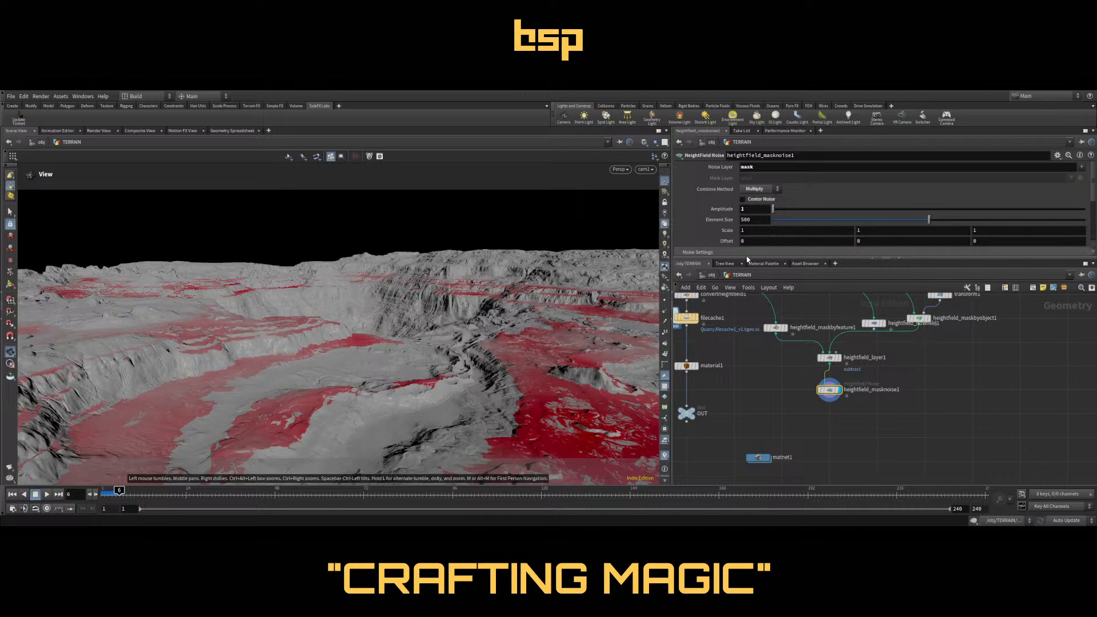
left_click(743, 200)
scroll(820, 217, "down", 2)
scroll(819, 217, "up", 2)
left_click(760, 220)
type("50")
key("Return")
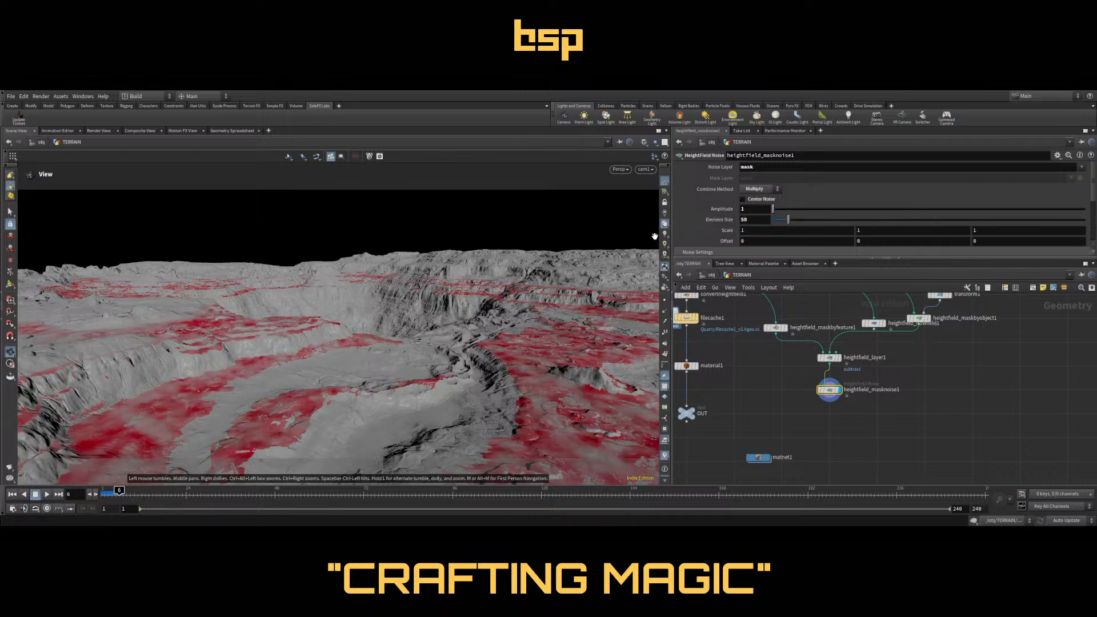
Move the mask noise aside, feed it directly from heightfield_erode1 instead of the layer, and set its Combine Method to Replace
middle_click_drag(946, 385, 922, 375)
left_click_drag(807, 382, 903, 379)
key("h")
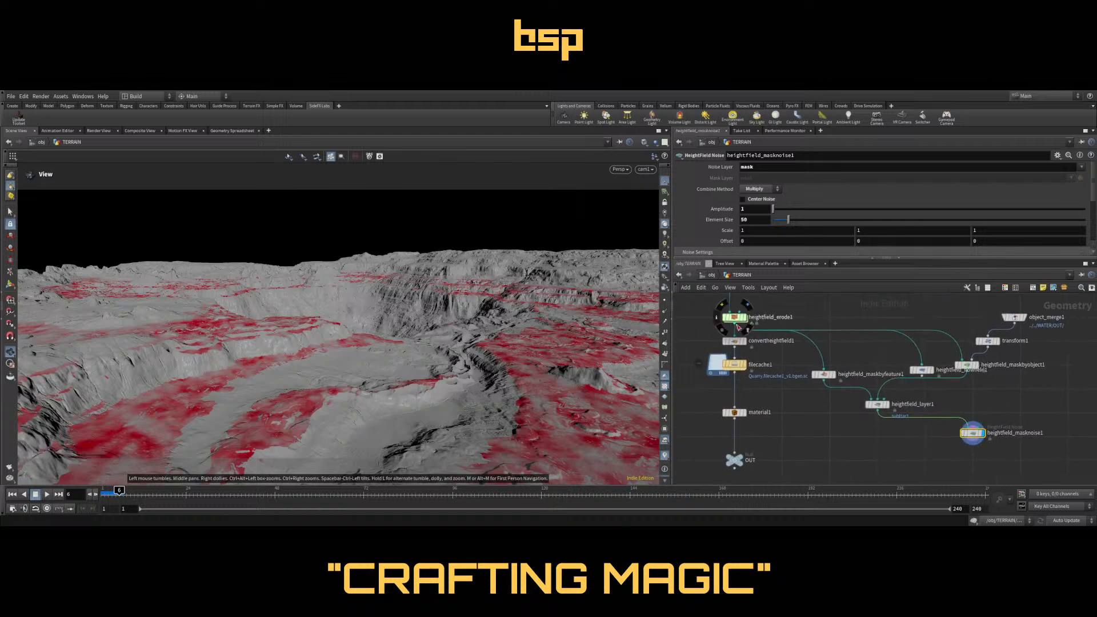
left_click(734, 322)
left_click(999, 422)
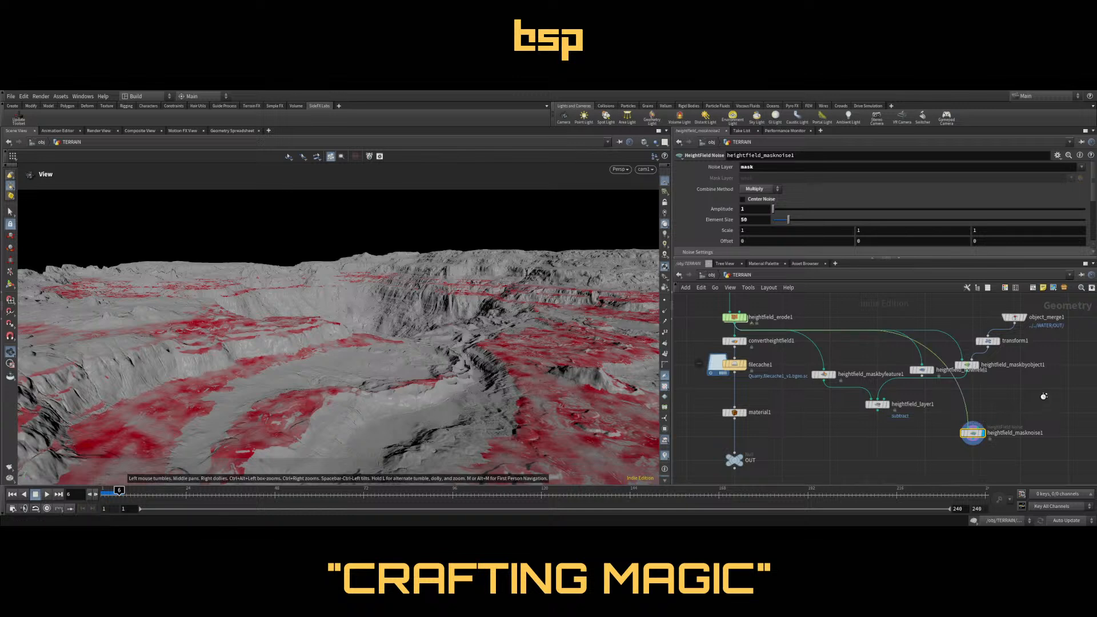
middle_click_drag(1009, 401, 976, 391)
left_click_drag(889, 363, 921, 320)
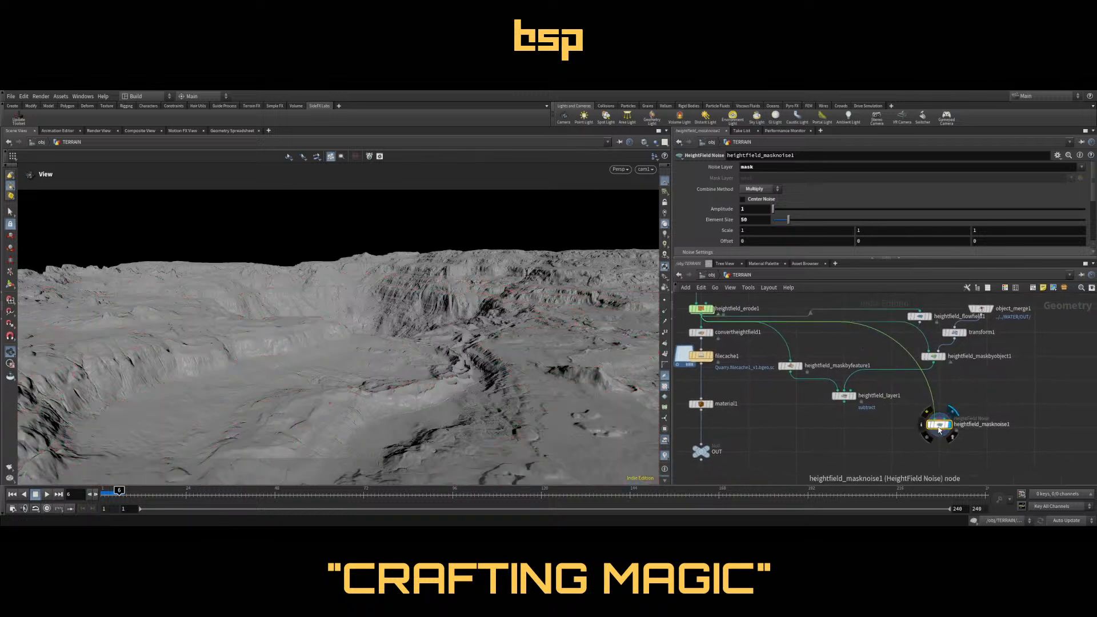
left_click(770, 192)
left_click(762, 200)
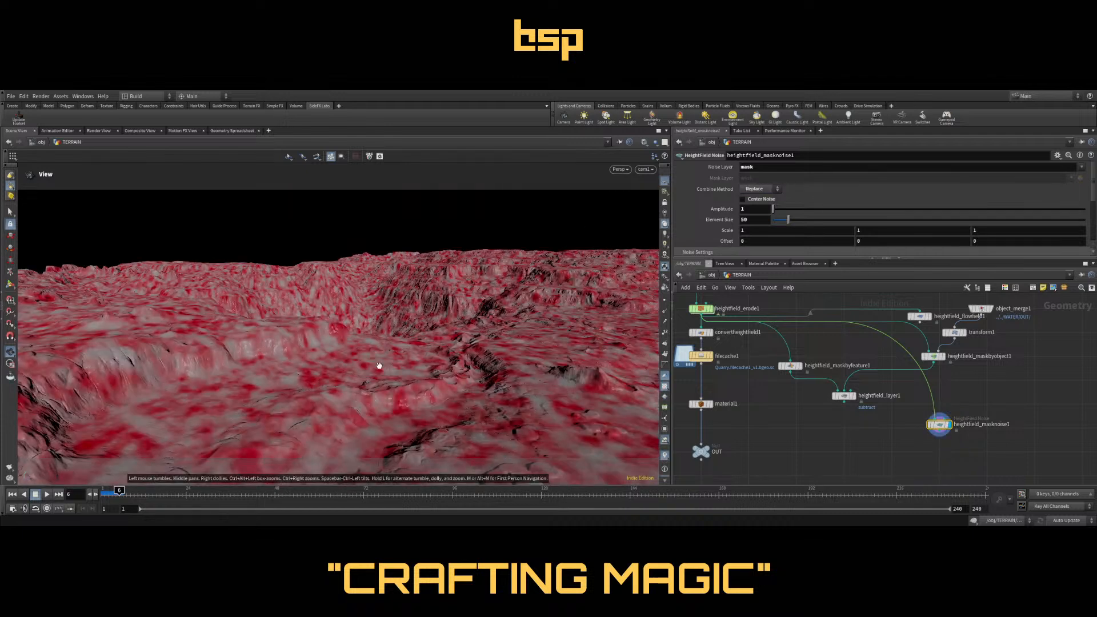
Duplicate the mask noise node in series below the original, setting the copy to Multiply with an Element Size of 200
middle_click_drag(1029, 417, 946, 379)
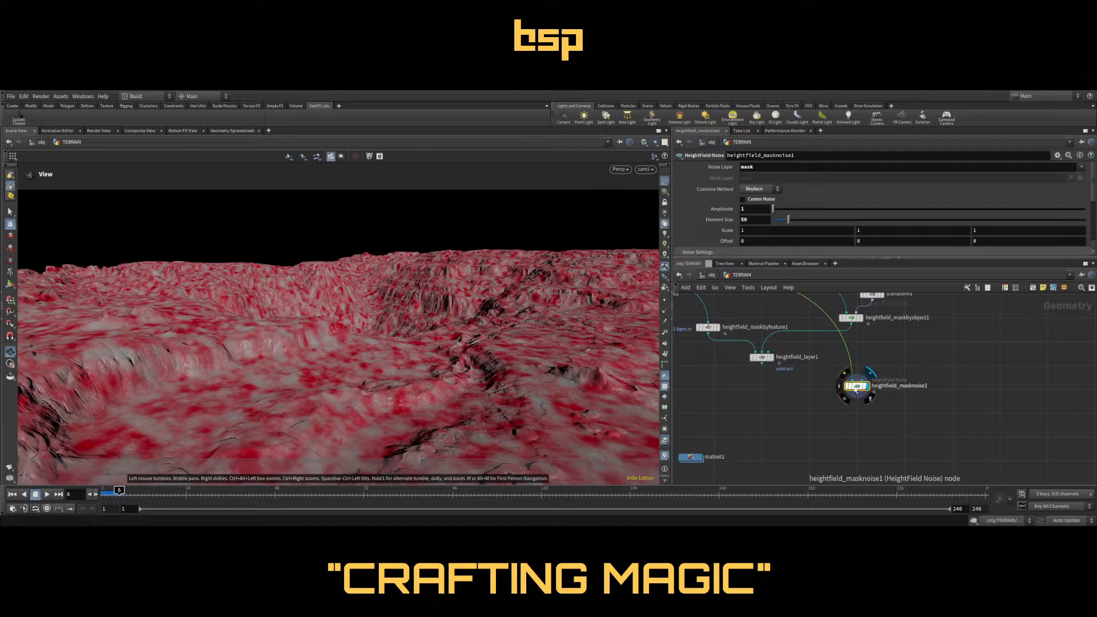
left_click_drag(856, 388, 848, 409, "alt")
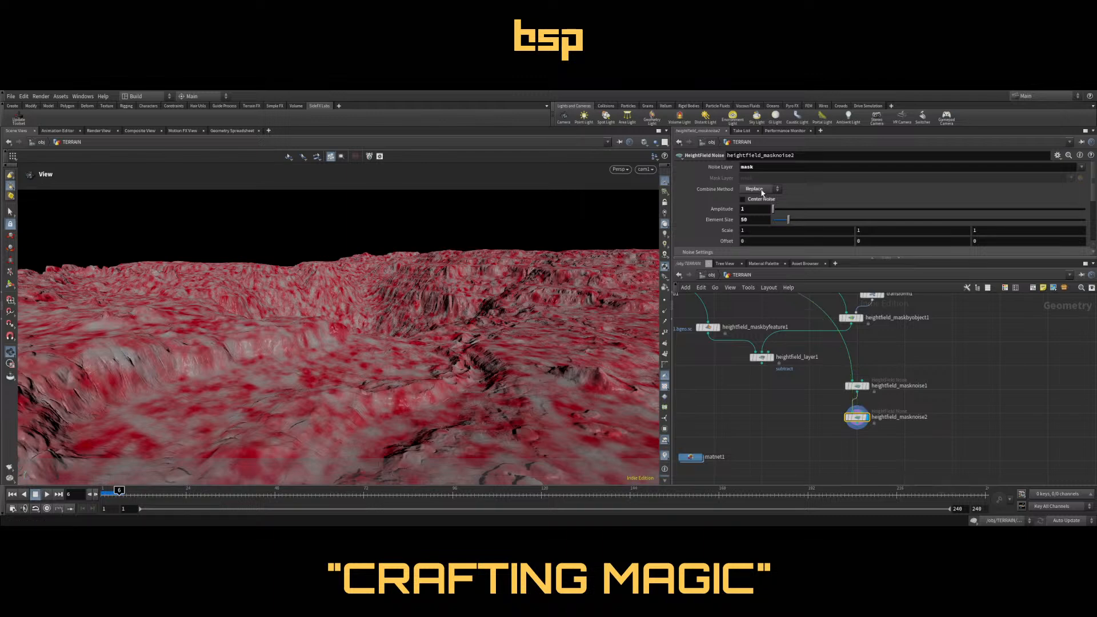
left_click(756, 233)
left_click_drag(750, 220, 724, 223)
type("200")
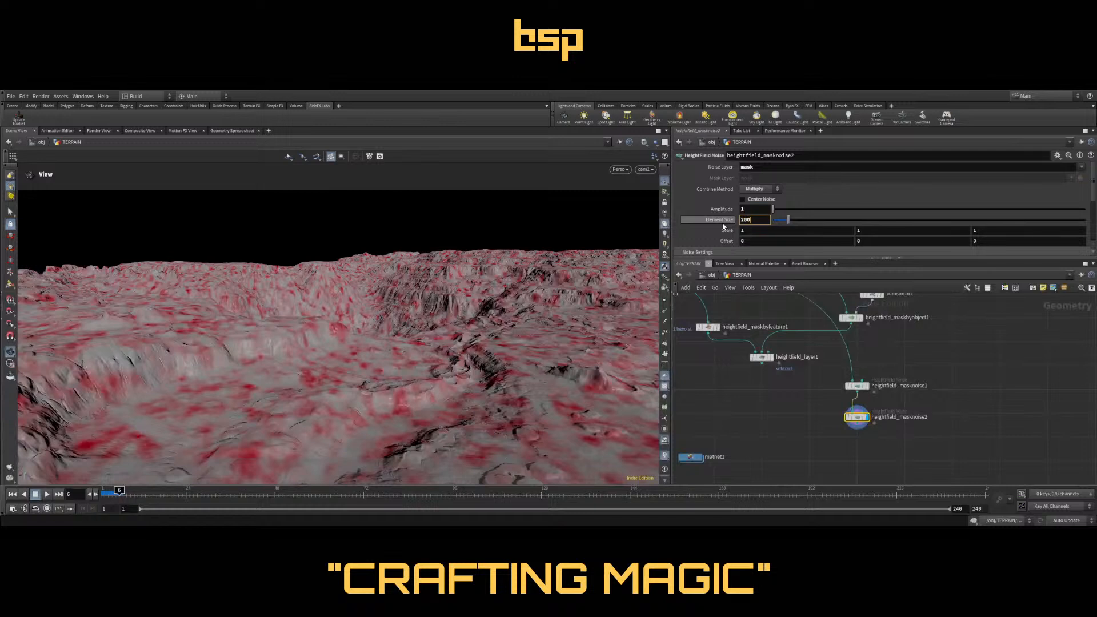
key("Return")
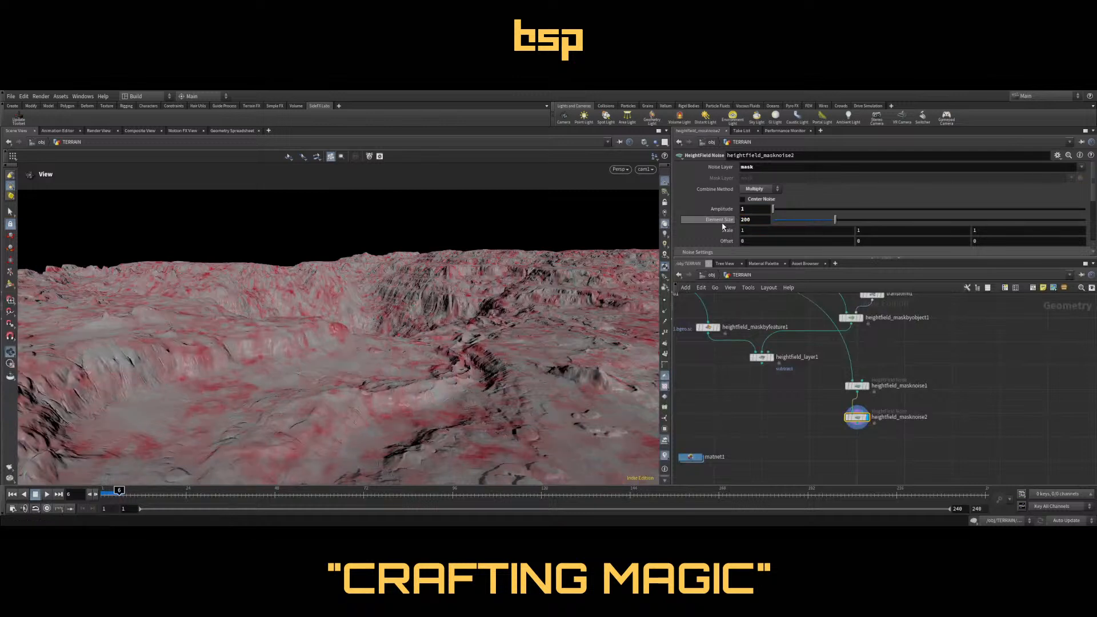
Display heightfield_masknoise1, enable its Gradient Warp and Accumulate Gradient Warp, and set Gradient Warp to -0.089
scroll(958, 186, "down", 4)
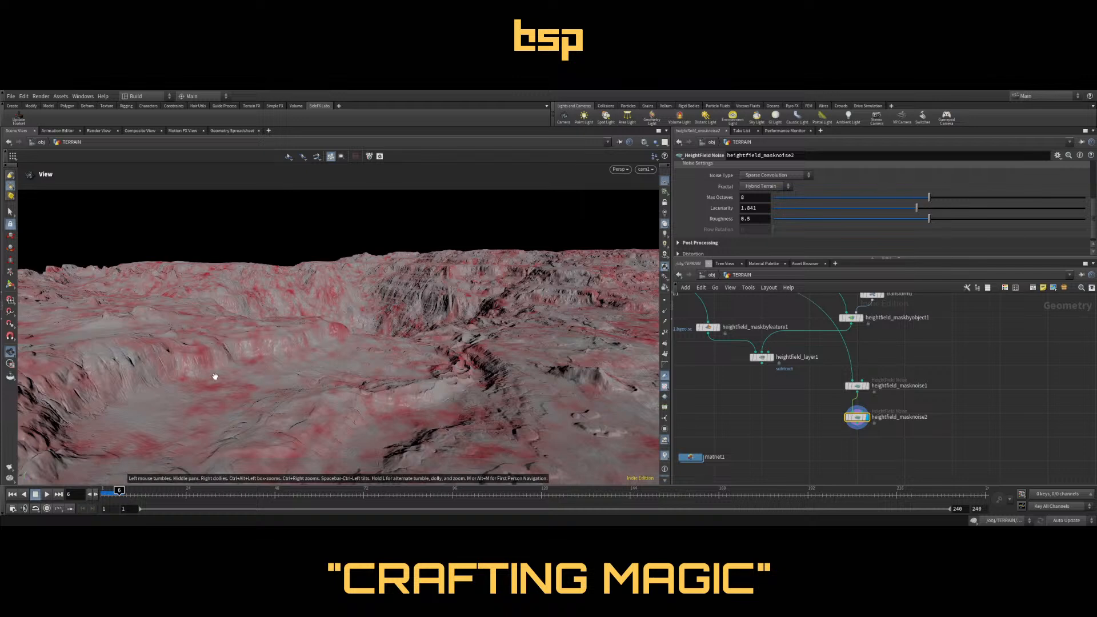
left_click(860, 388)
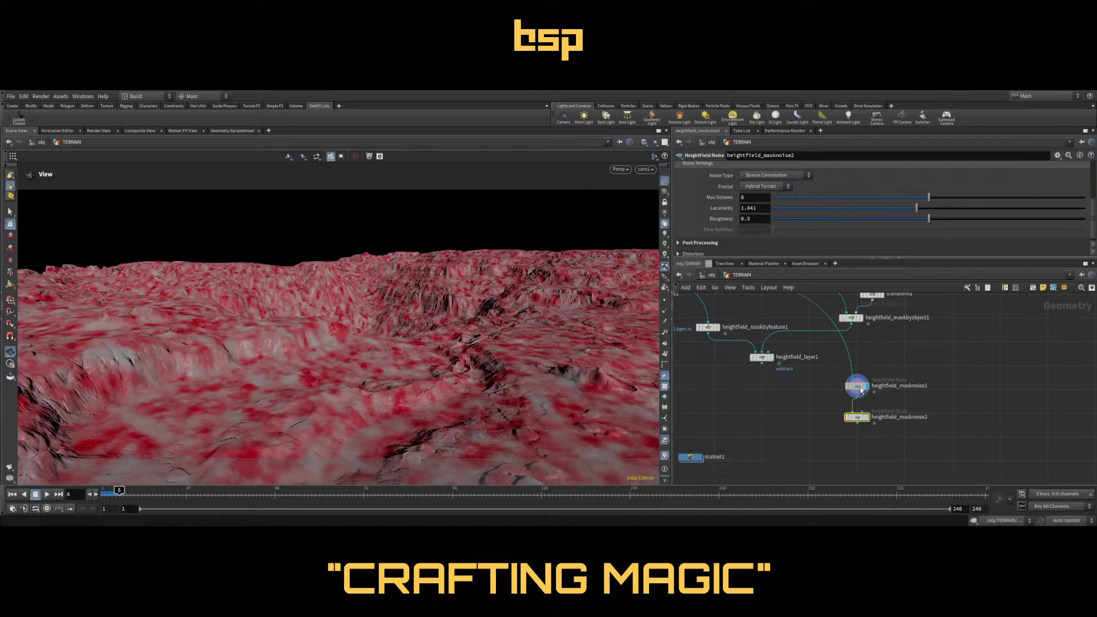
left_click(861, 391)
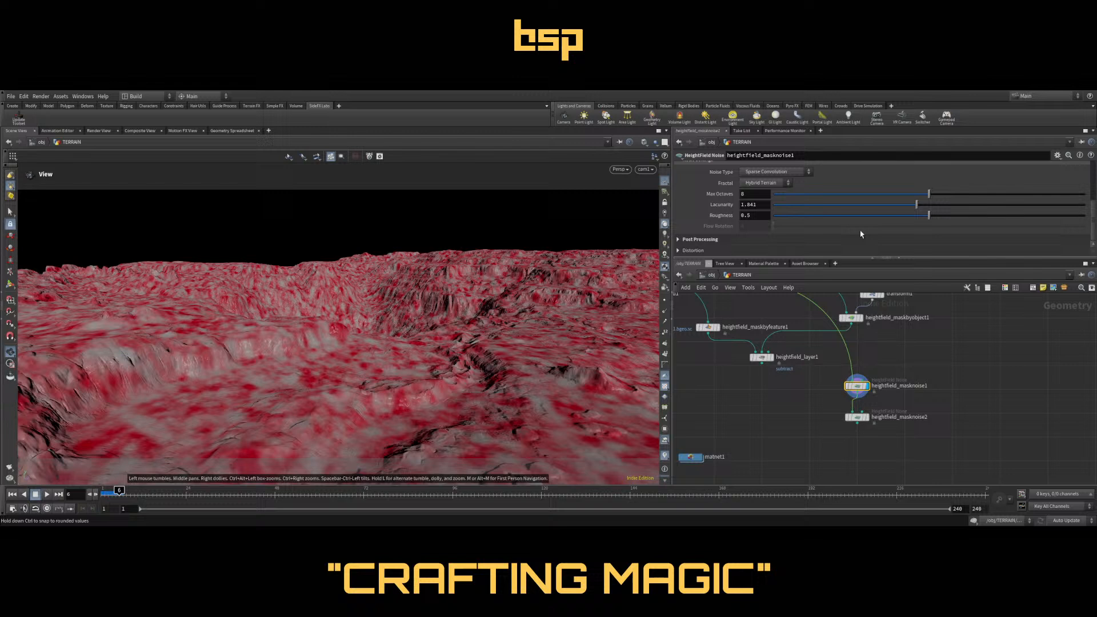
left_click(698, 239)
scroll(722, 225, "down", 4)
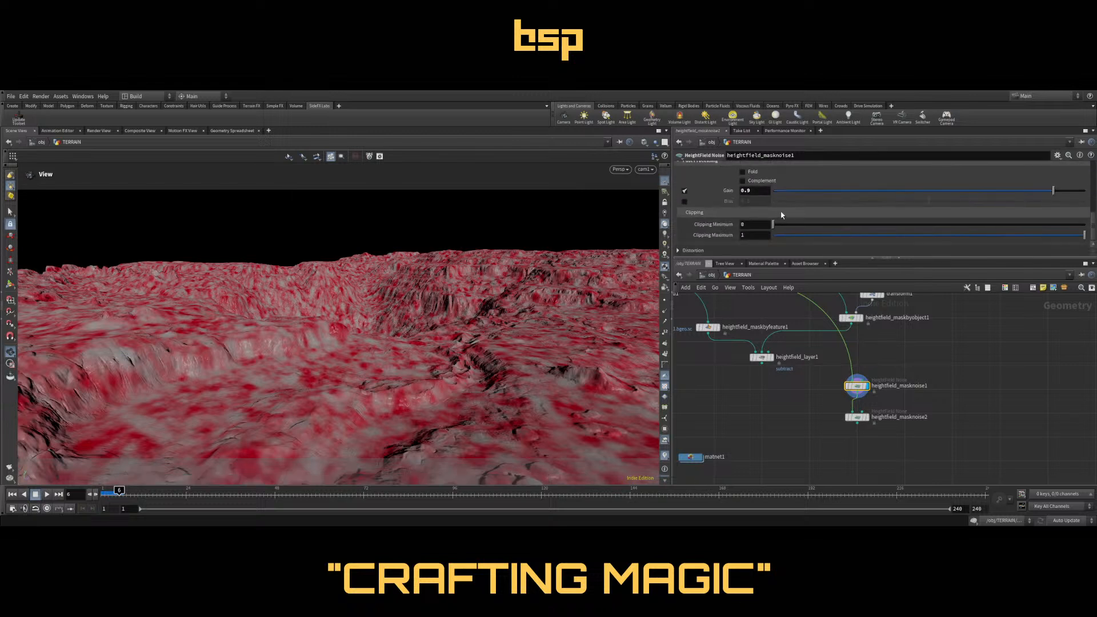
left_click(681, 251)
scroll(890, 207, "down", 4)
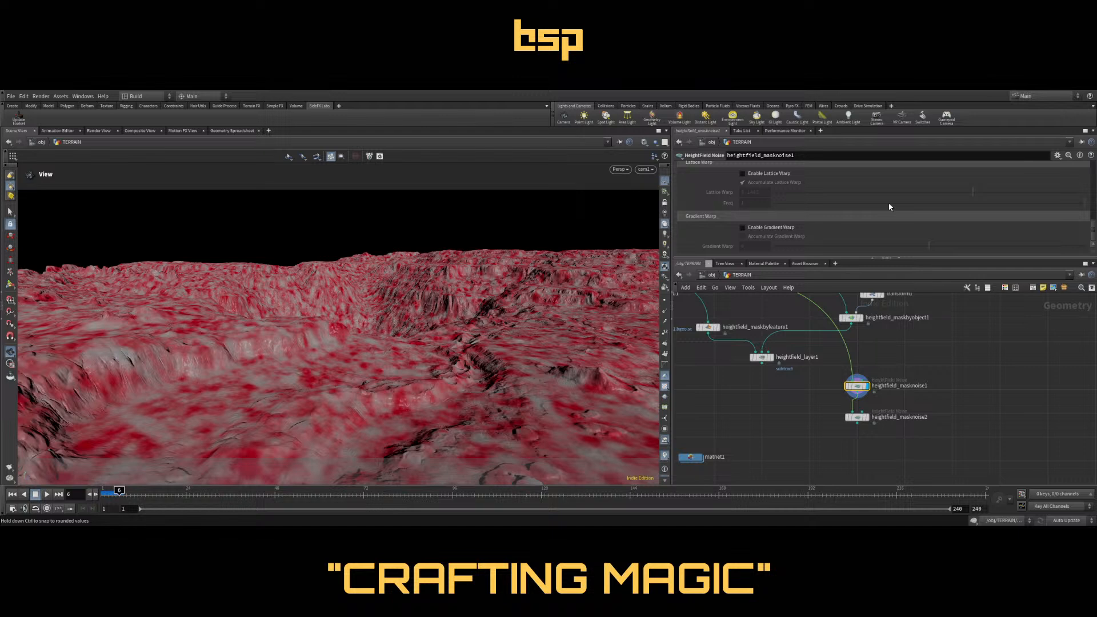
left_click(744, 228)
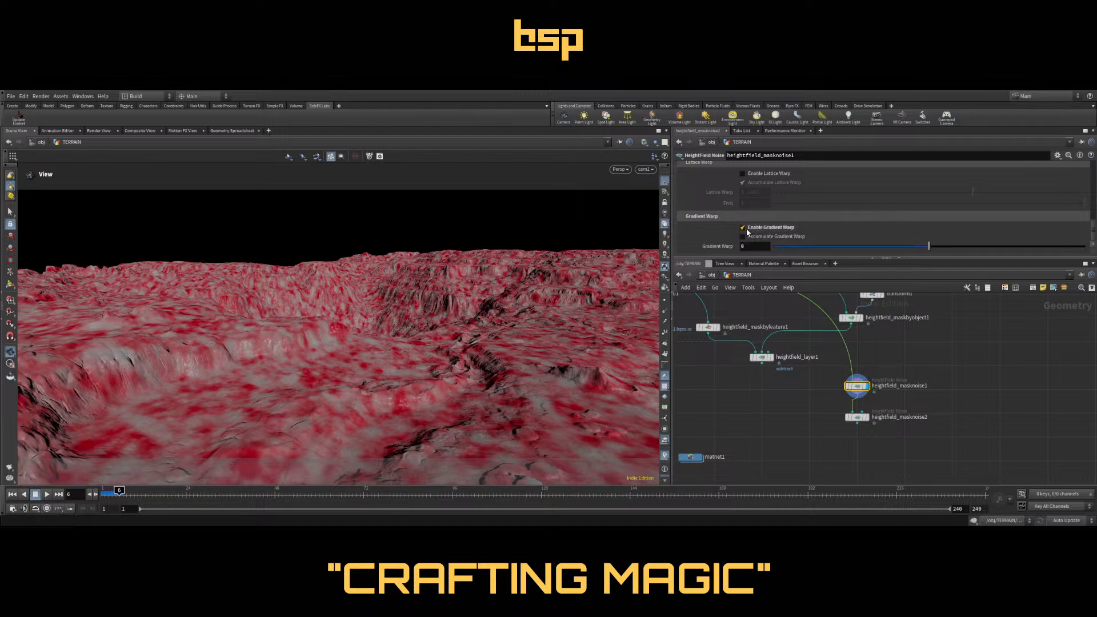
left_click(743, 236)
left_click(902, 247)
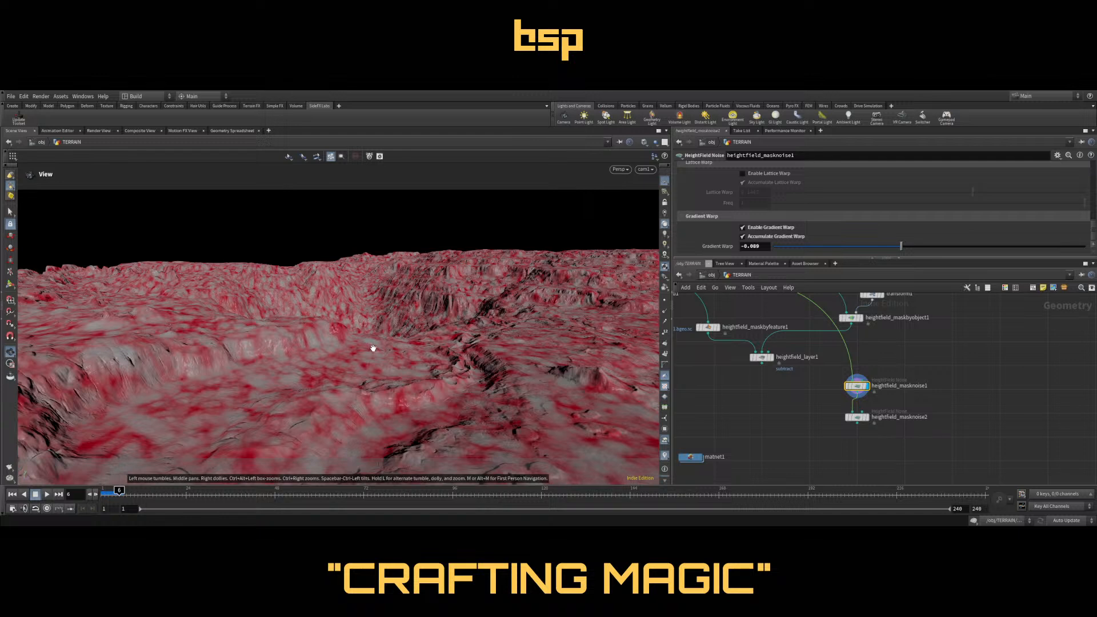
Compare both mask noises, set heightfield_masknoise1's Gradient Warp to 0.163, and display heightfield_masknoise2
scroll(971, 228, "up", 5)
scroll(982, 231, "up", 3)
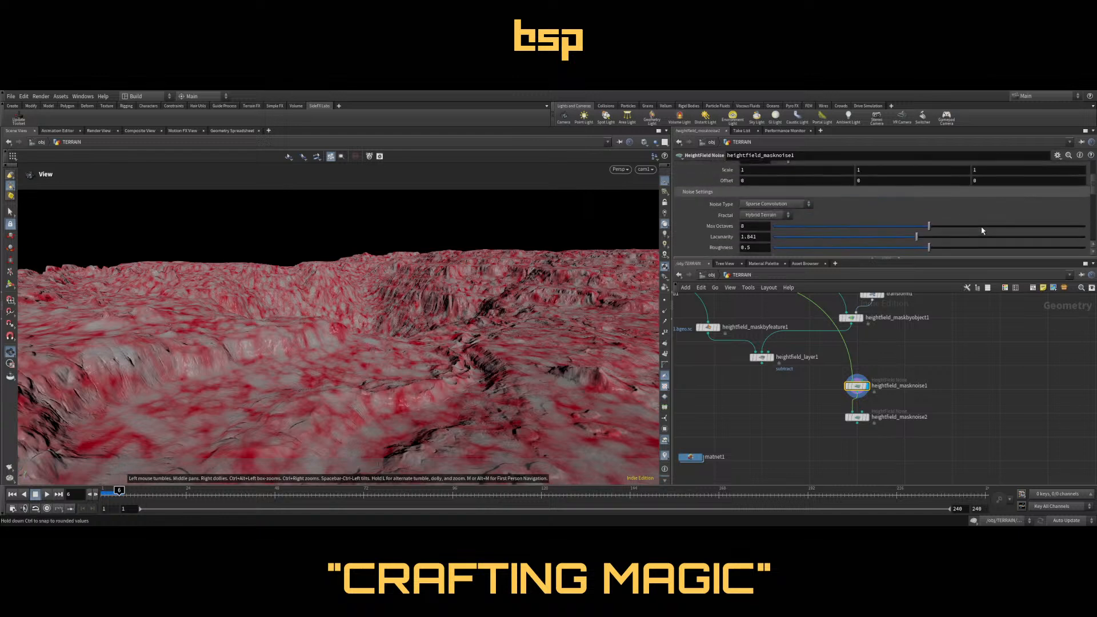
scroll(982, 230, "up", 2)
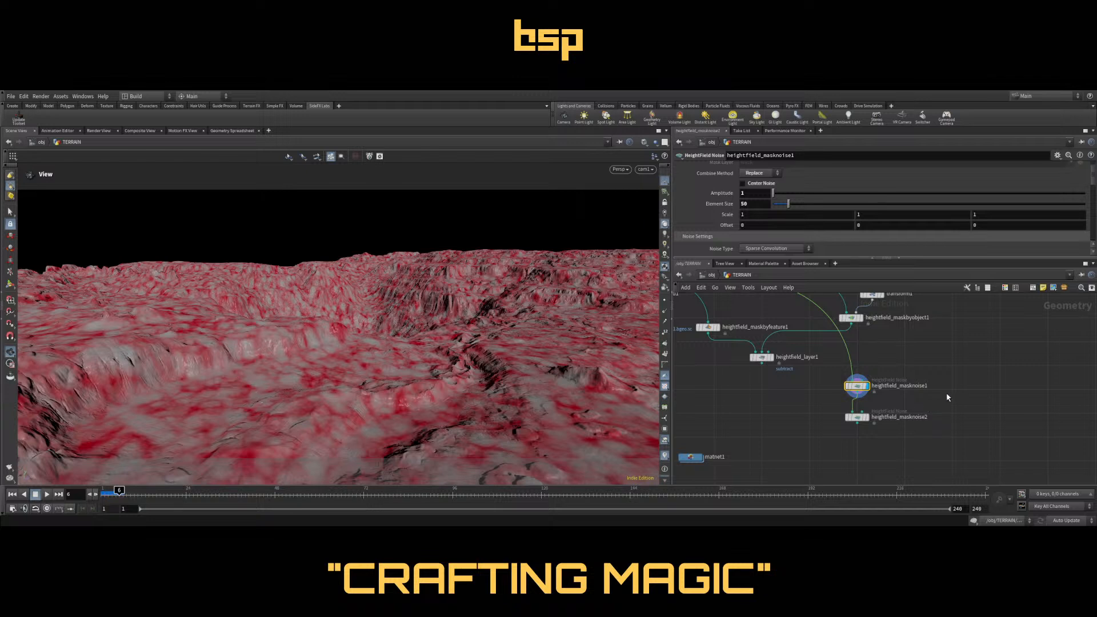
mouse_move(856, 416)
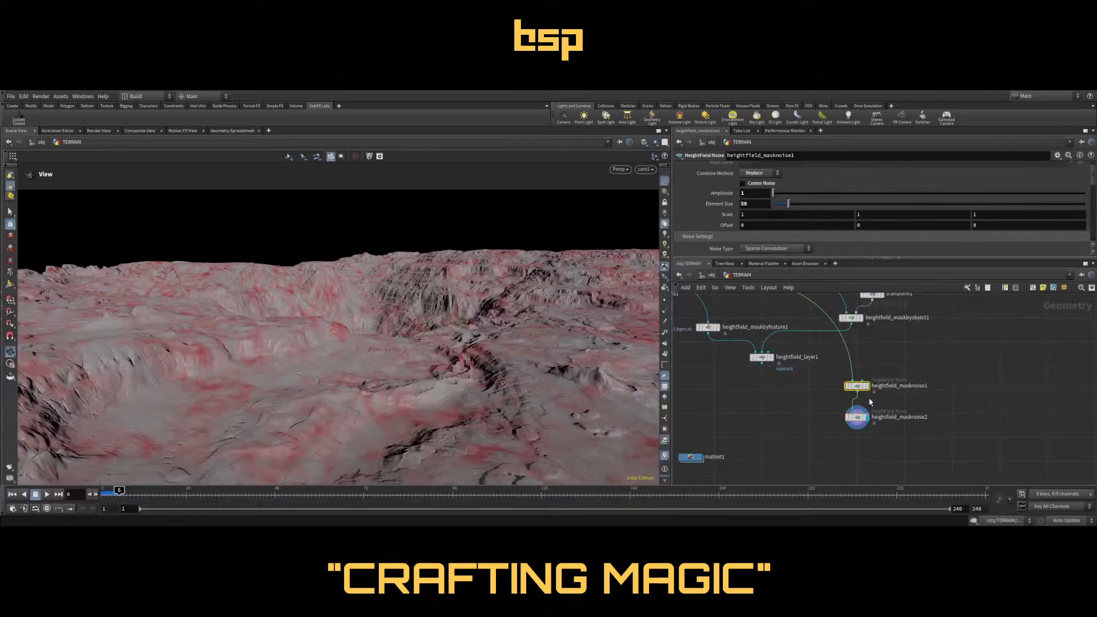
left_click(868, 388)
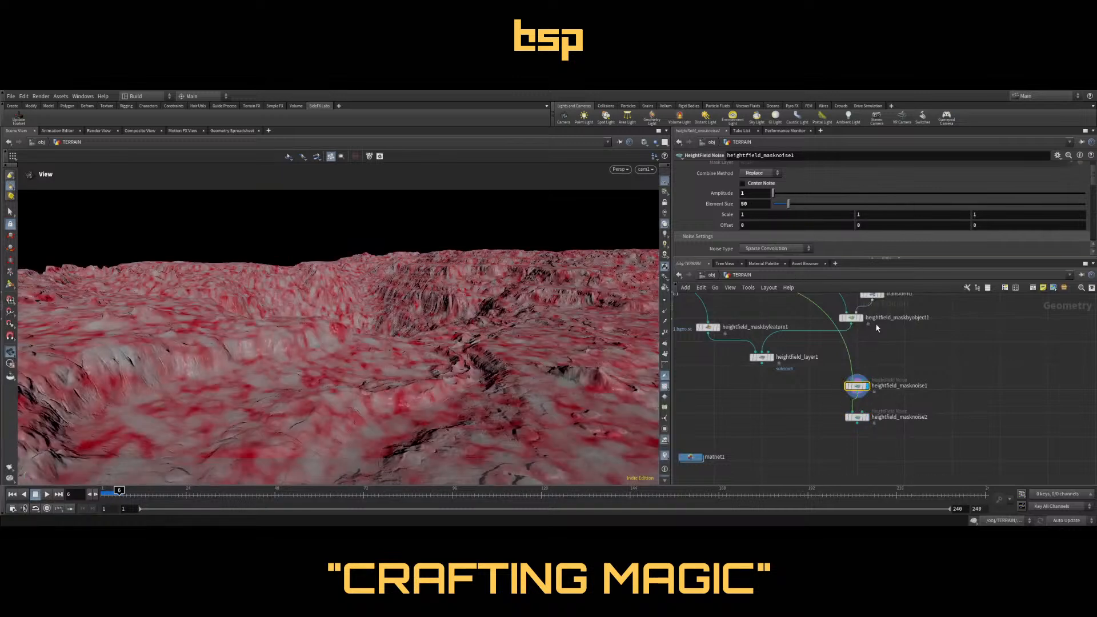
scroll(935, 246, "down", 10)
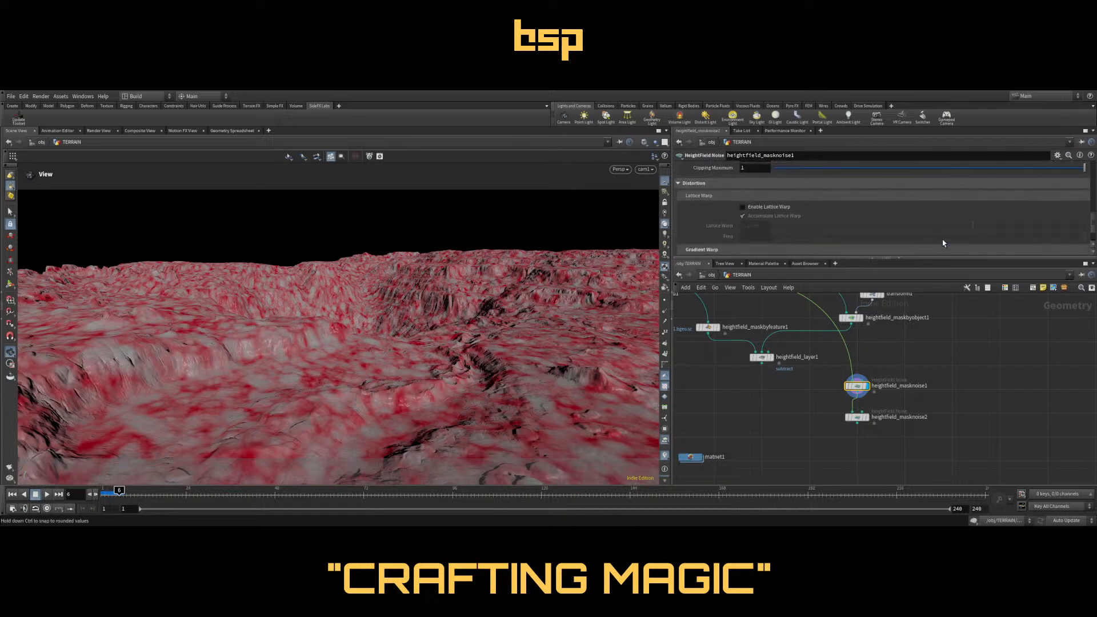
left_click(980, 247)
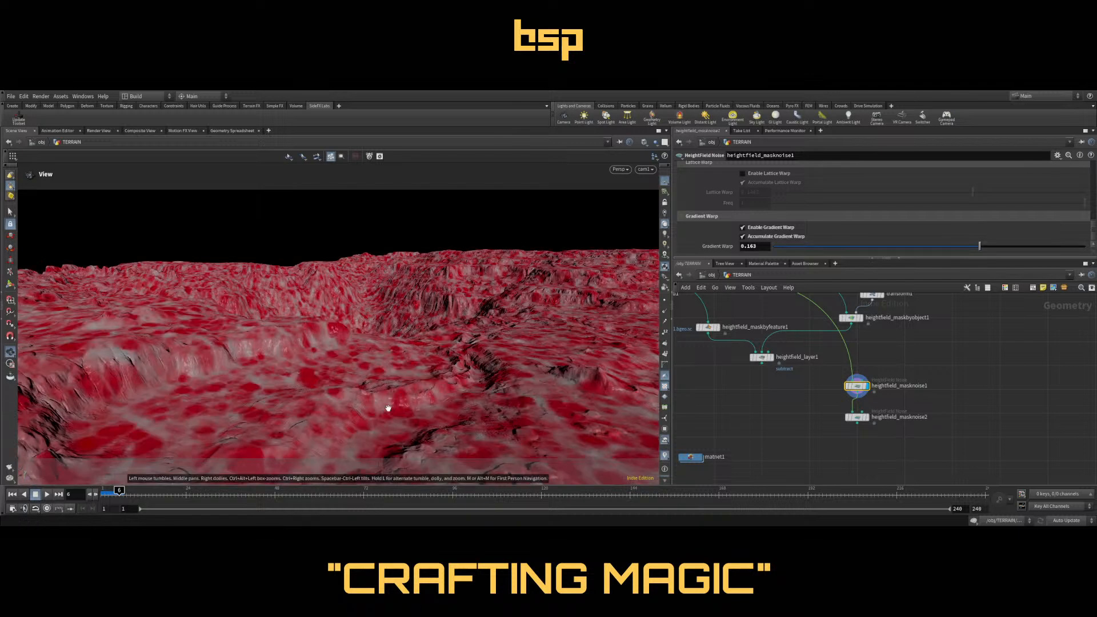
left_click(862, 422)
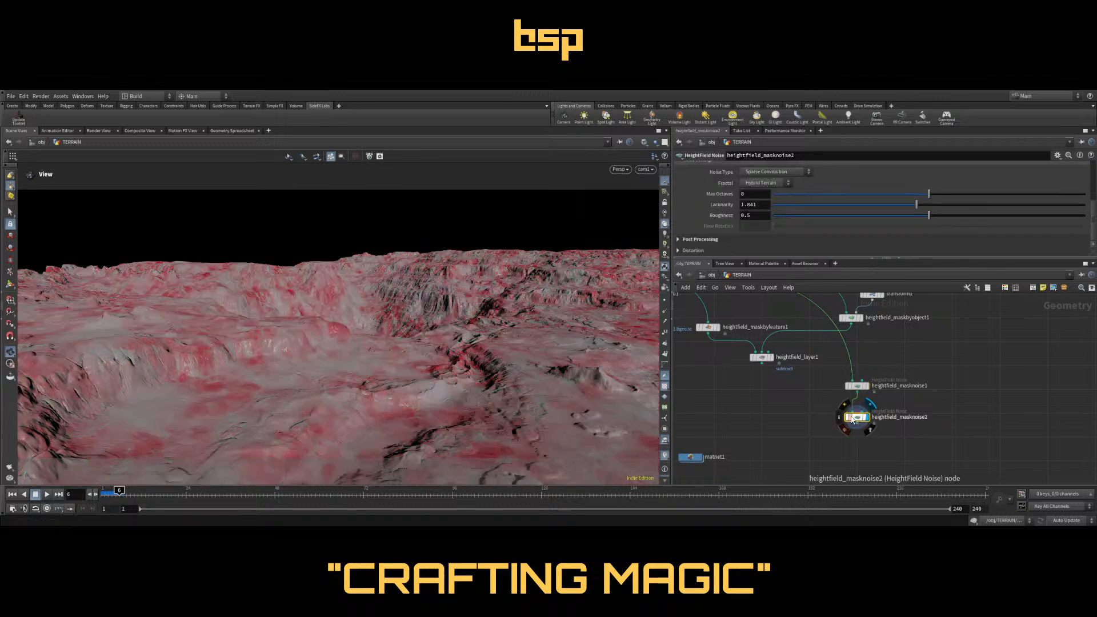
left_click_drag(853, 420, 856, 419)
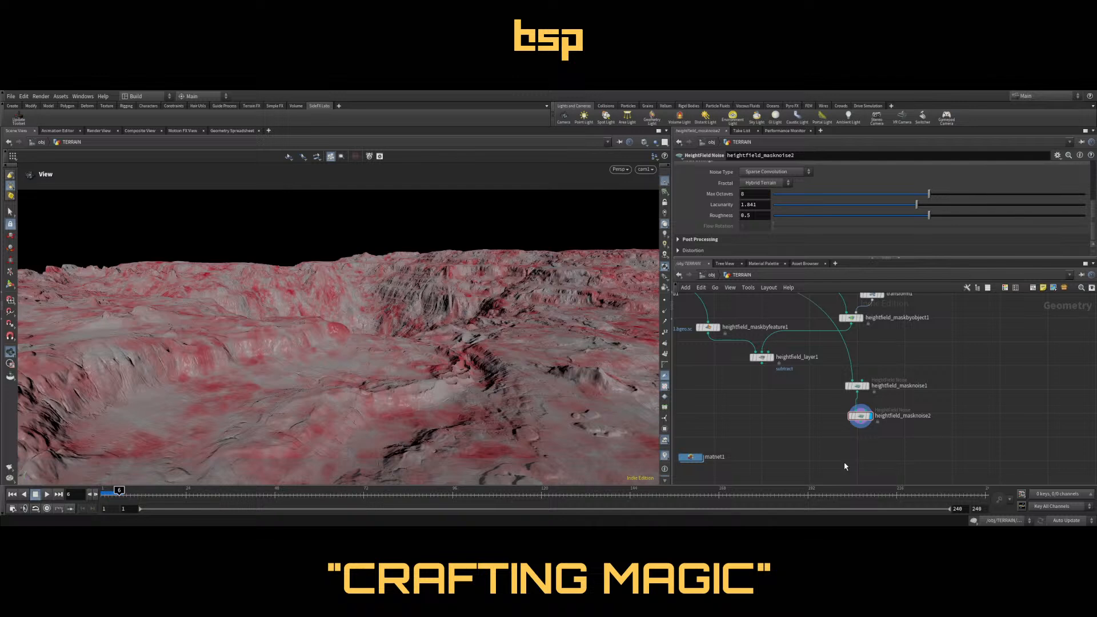
Add and display a HeightField Distort by Noise node fed by heightfield_masknoise1, distorting the mask layer with Amplitude 81 and Element Size 187
key("Tab")
key("Return")
left_click(810, 437)
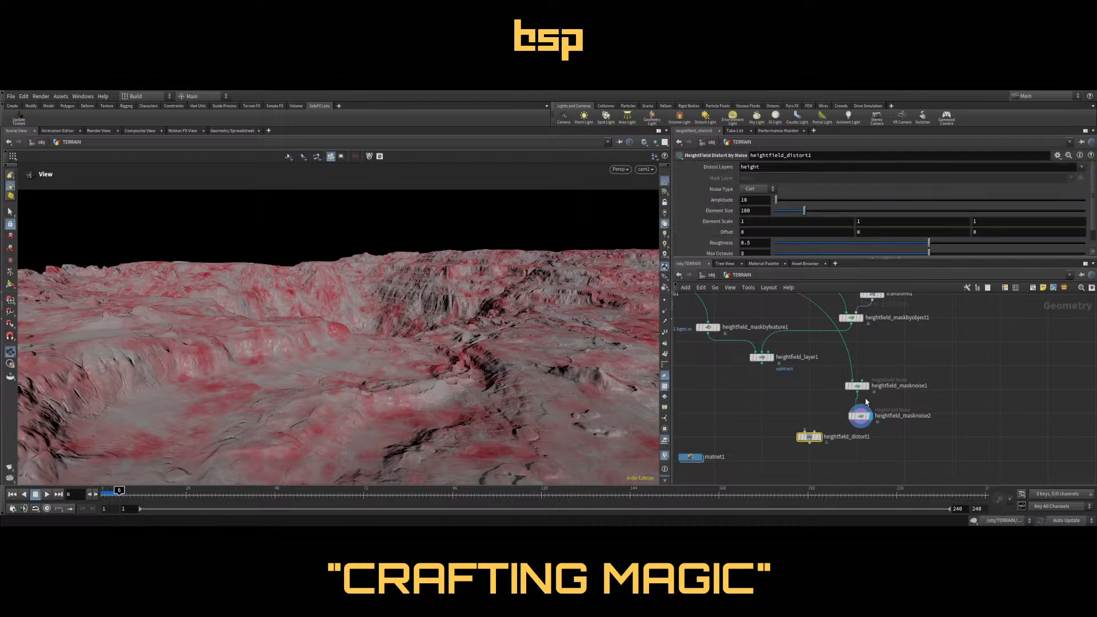
left_click_drag(857, 393, 810, 436)
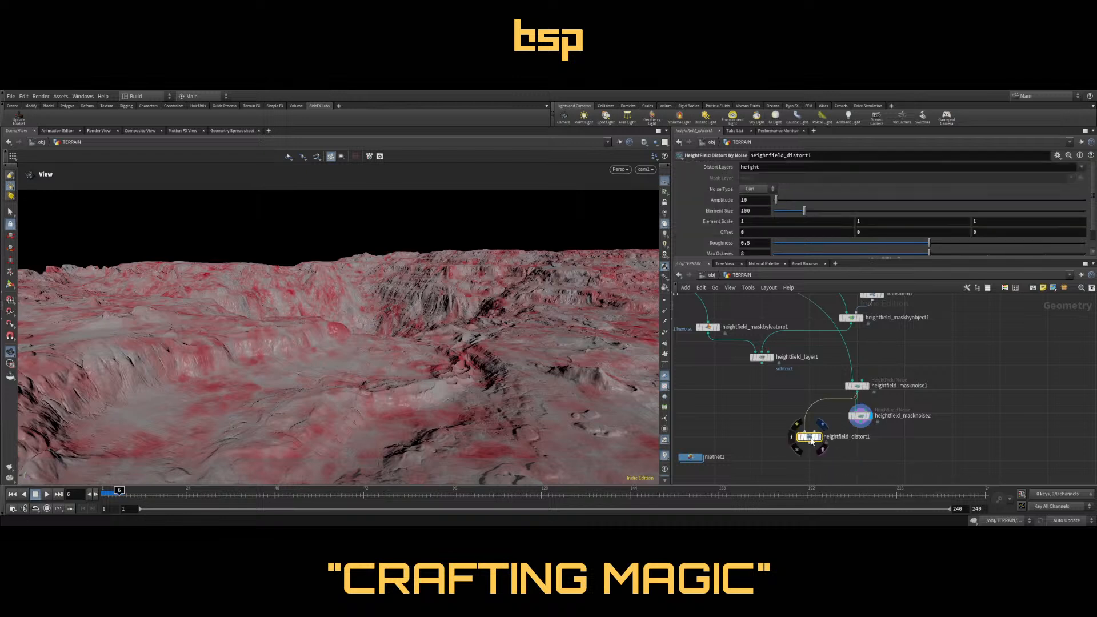
left_click(821, 425)
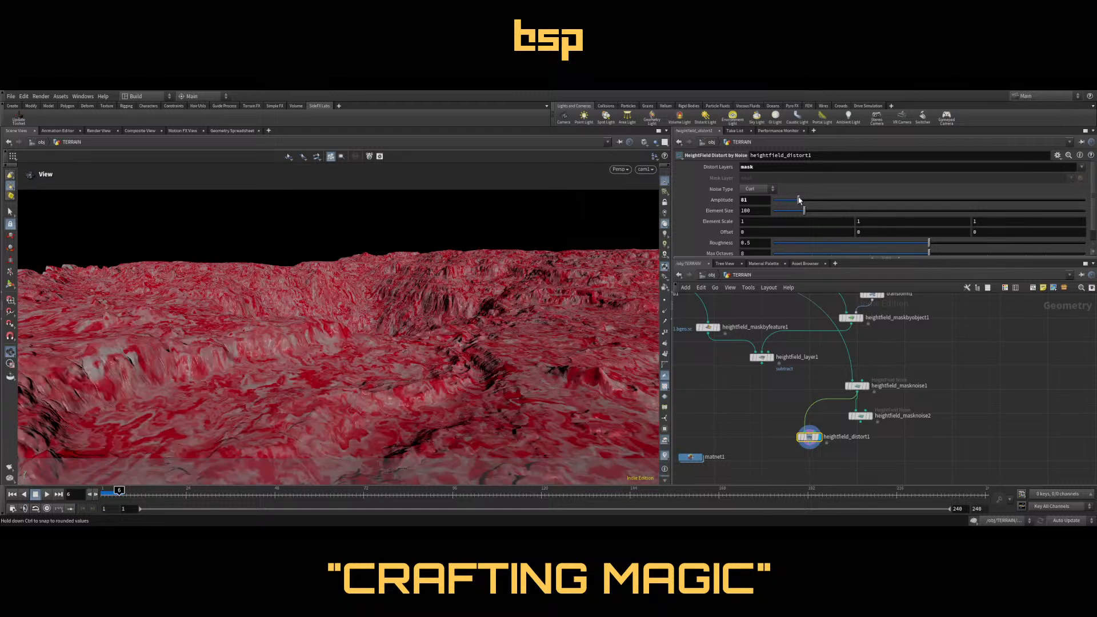
left_click(832, 210)
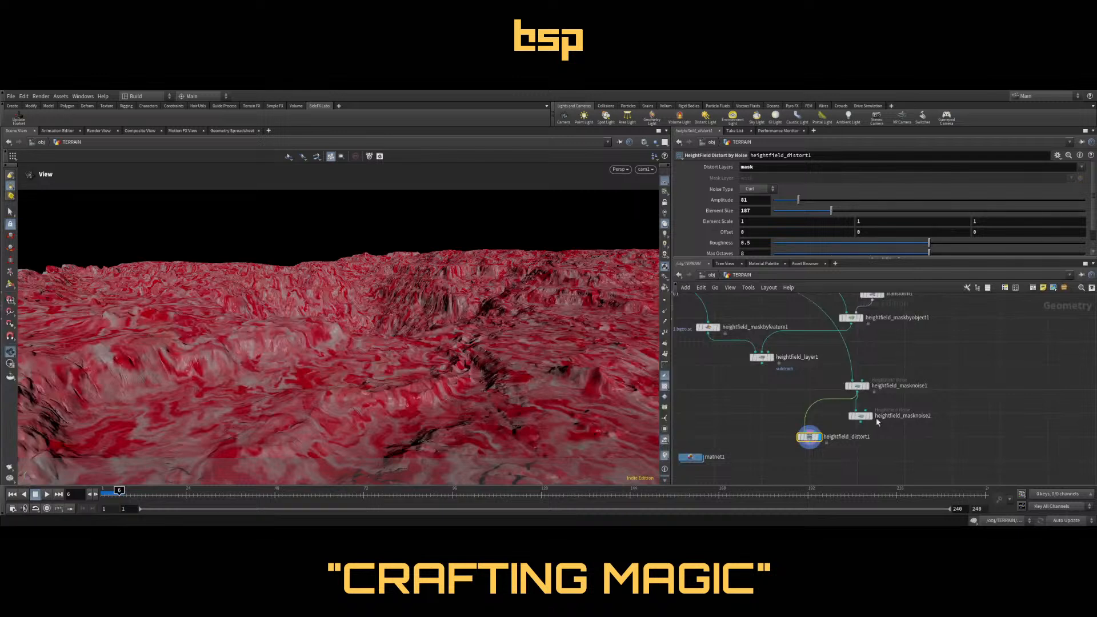
Place the distort node in series between the two mask noises, and display heightfield_layer1
left_click_drag(861, 417, 864, 448)
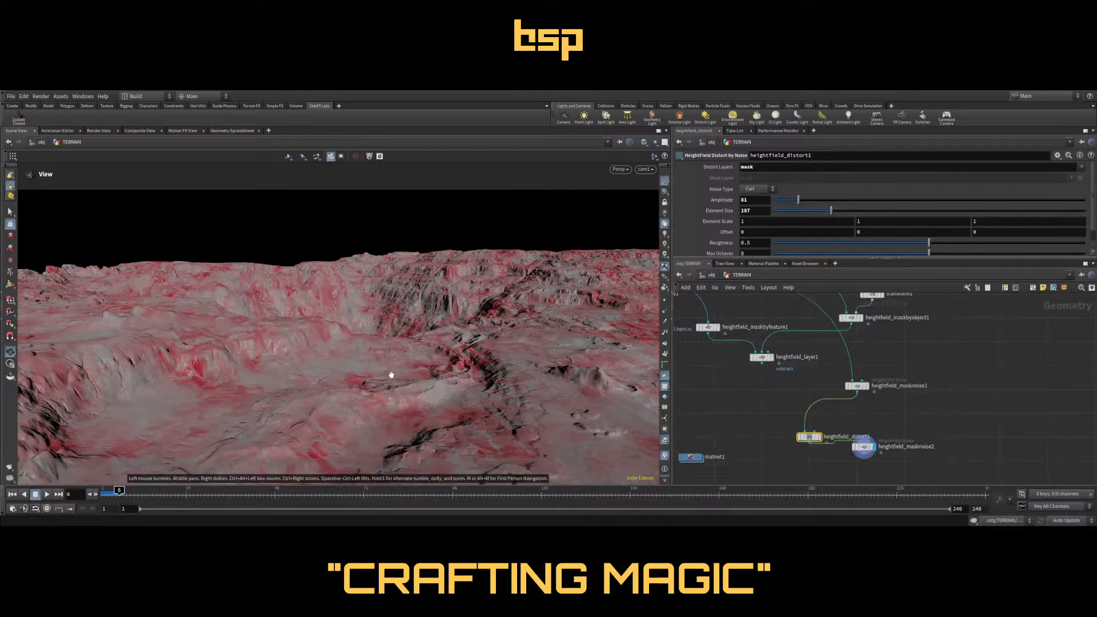
left_click_drag(809, 438, 859, 416)
left_click(770, 355)
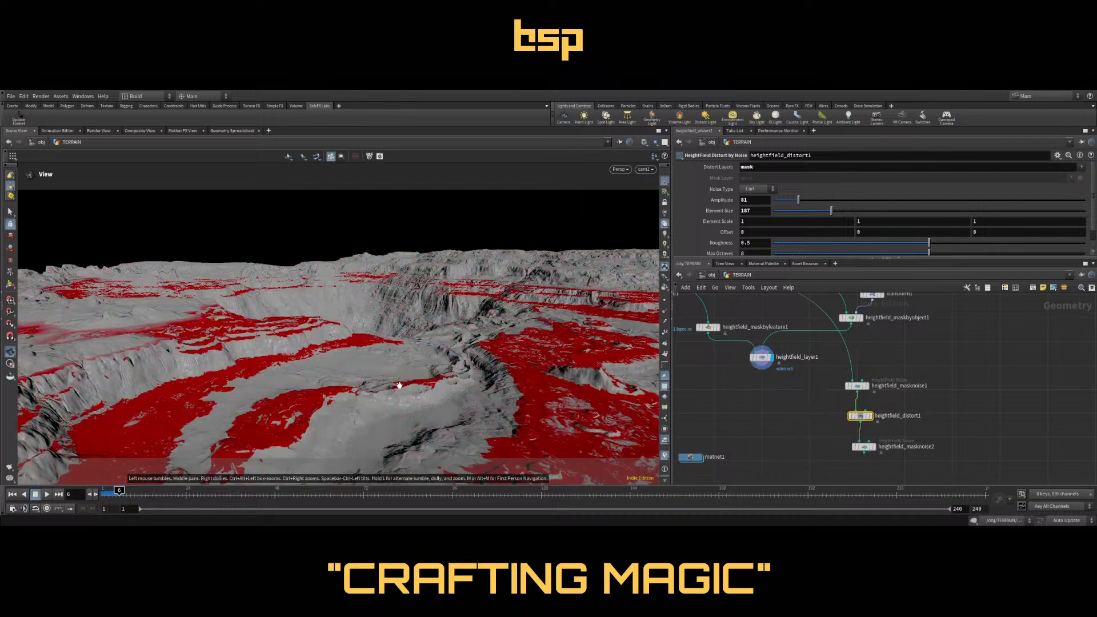
Add a HeightField Layer node below, with heightfield_layer1 as its base input and heightfield_masknoise2 as its second input
scroll(815, 426, "down", 1)
left_click(770, 420)
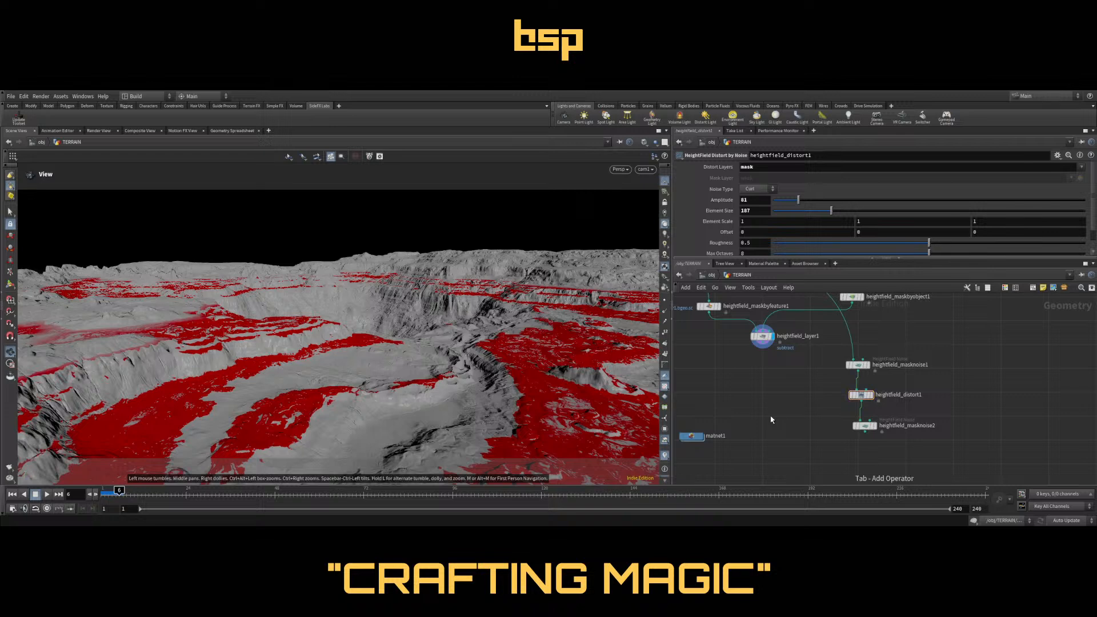
key("Return")
left_click(768, 435)
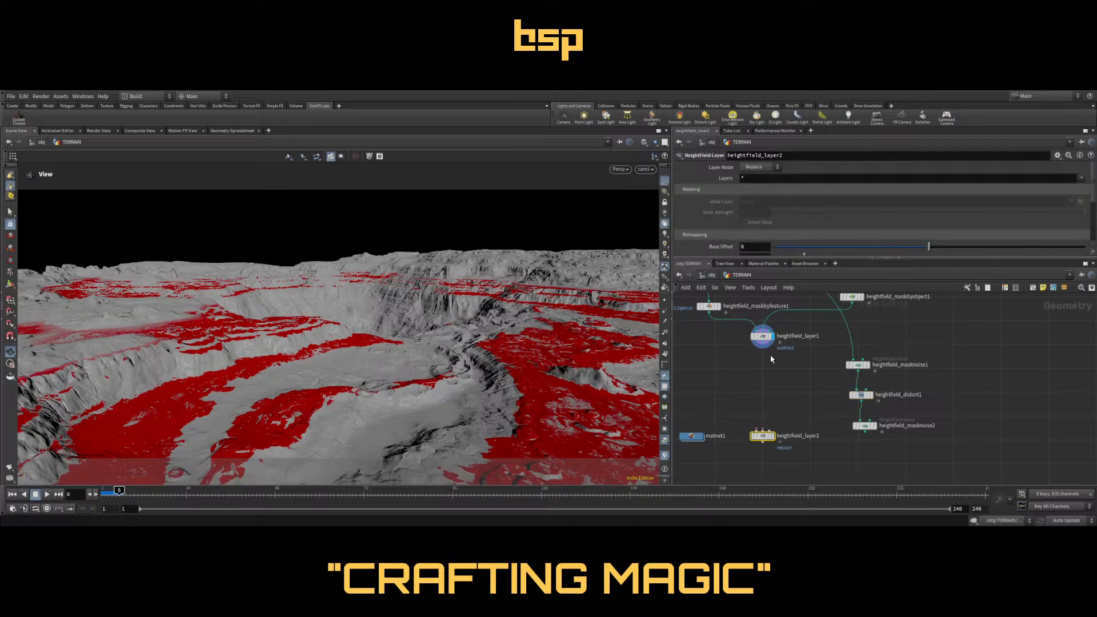
left_click(763, 345)
left_click(757, 430)
left_click(864, 432)
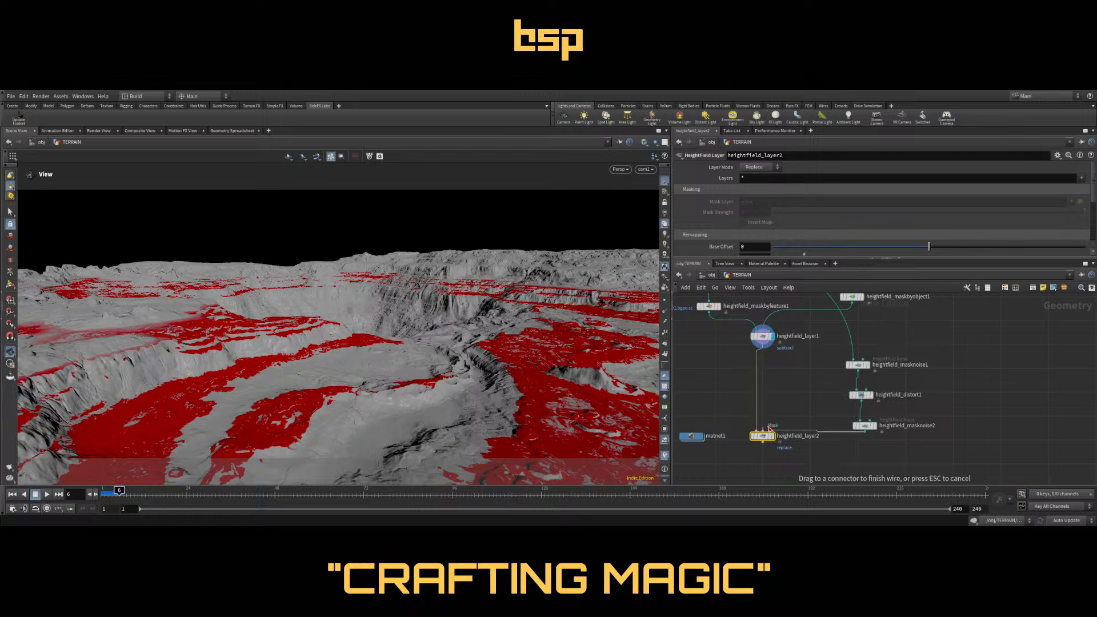
left_click(766, 431)
Restrict the new layer node to the mask layer, set its Layer Mode to Multiply, and display it
left_click(1082, 178)
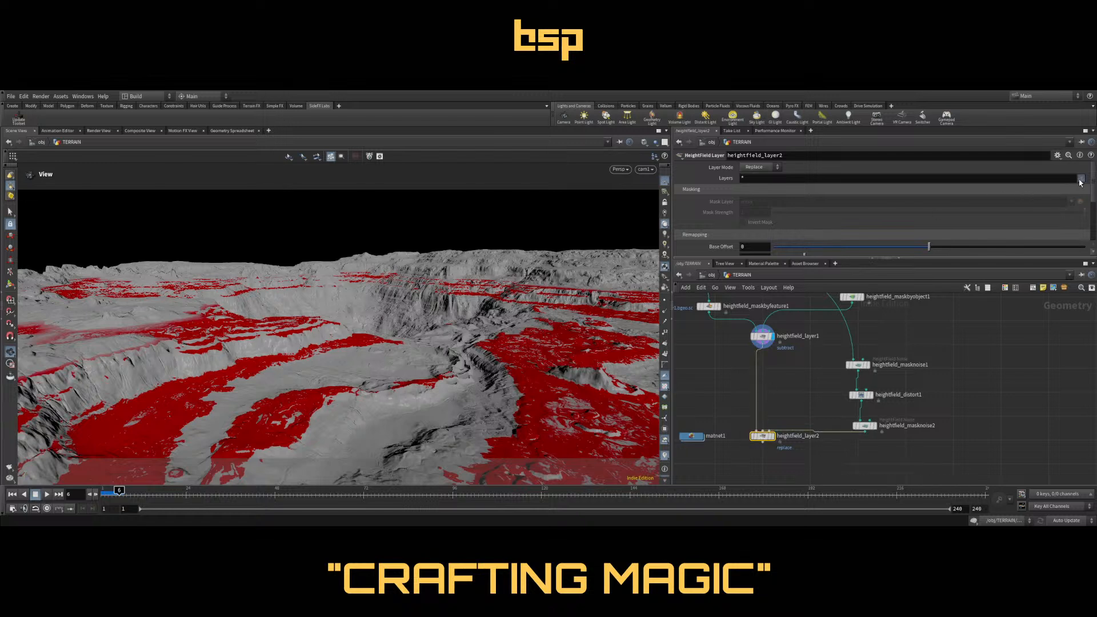
left_click(1073, 191)
left_click(757, 171)
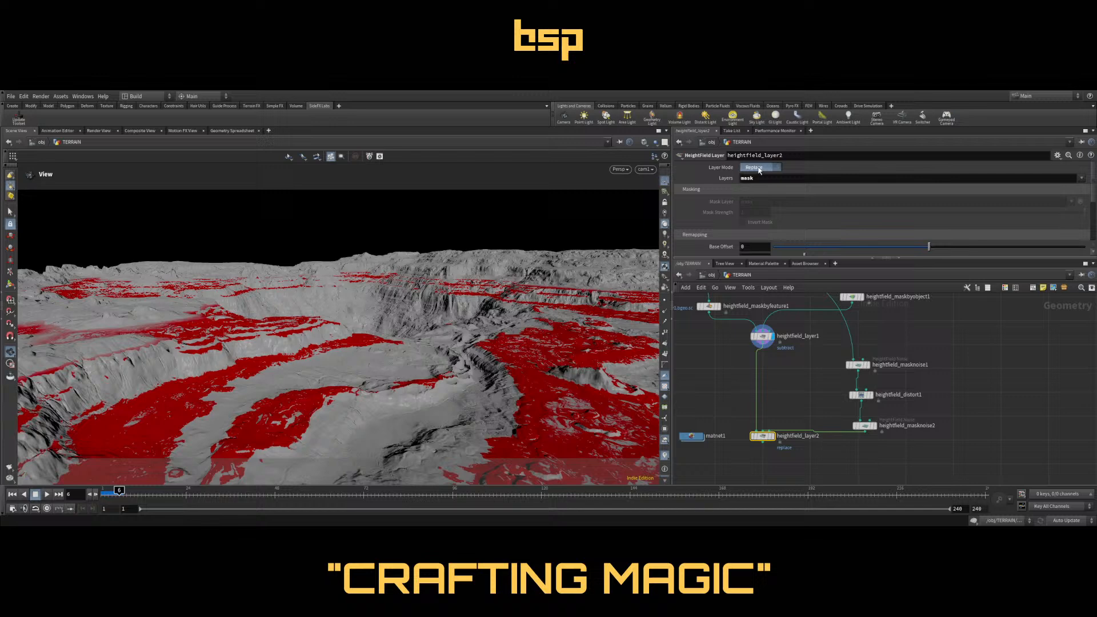
left_click(751, 213)
left_click(773, 436)
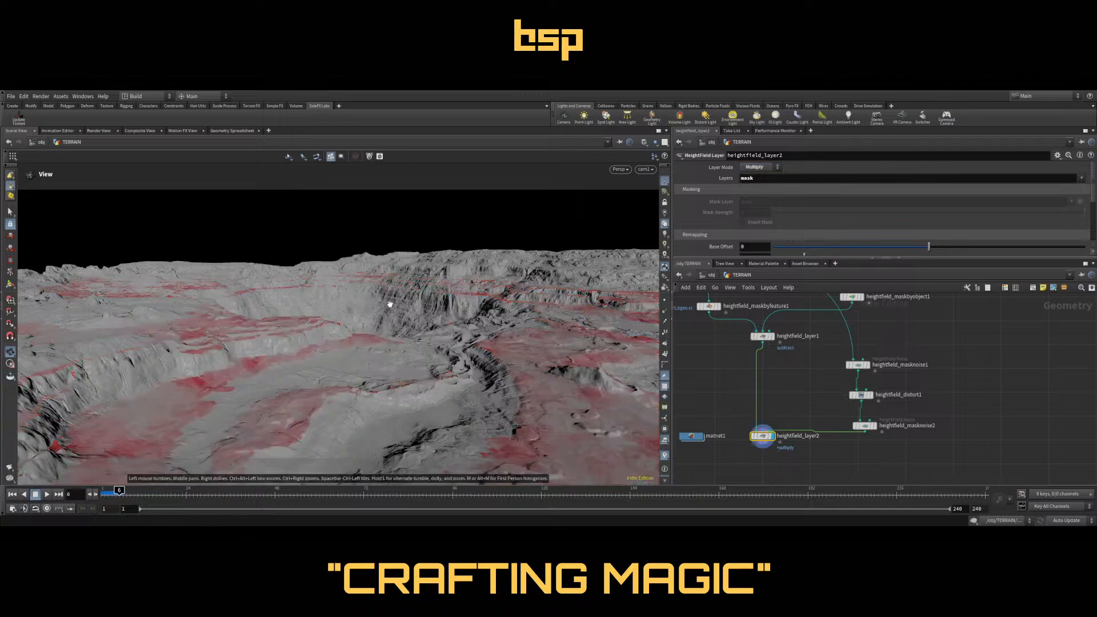
Move the two mask noises and the distort node closer together into a compact vertical chain
scroll(817, 407, "down", 2)
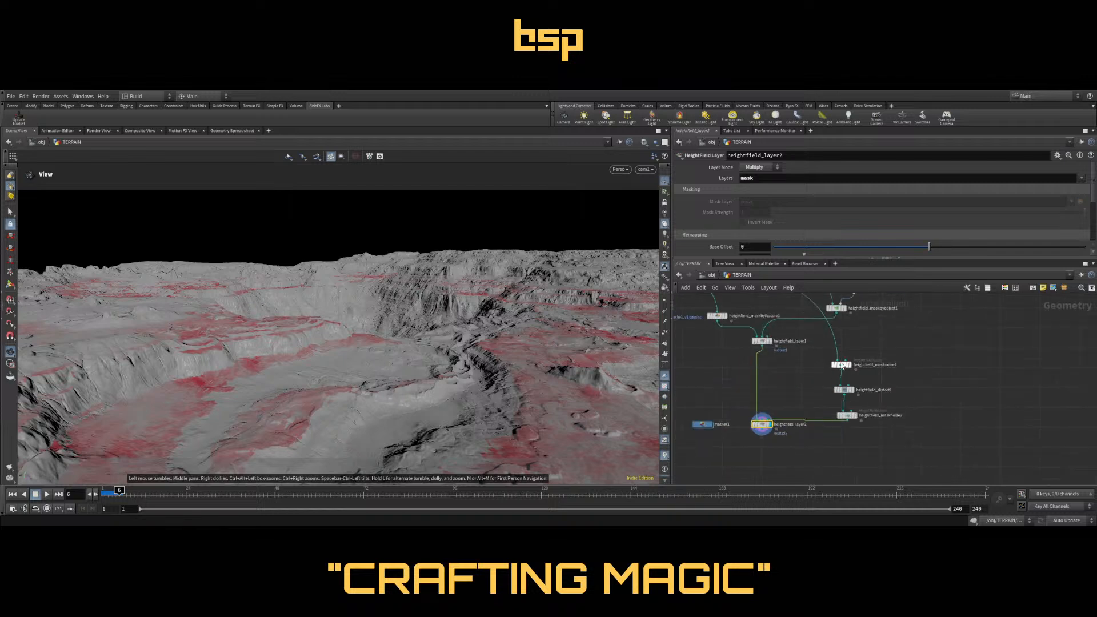
mouse_move(842, 369)
left_mouse_down()
mouse_move(841, 355)
mouse_move(838, 369)
left_mouse_up()
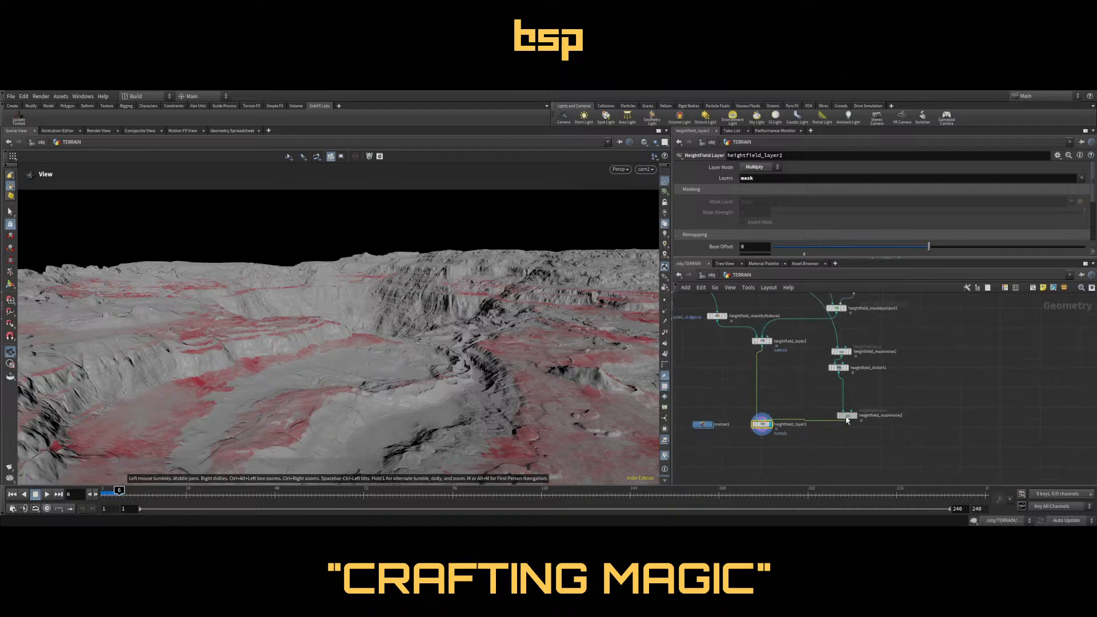
left_click_drag(847, 420, 838, 391)
Move the terrain conversion chain and the matnet node down and away from the masking network
scroll(865, 400, "down", 4)
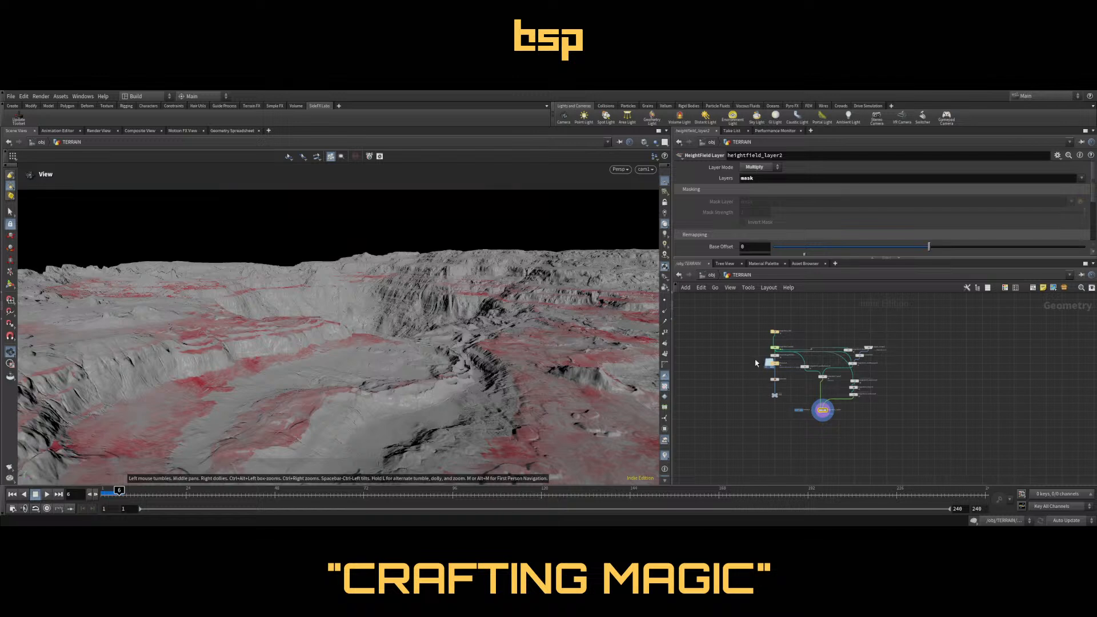
left_click_drag(746, 355, 790, 410)
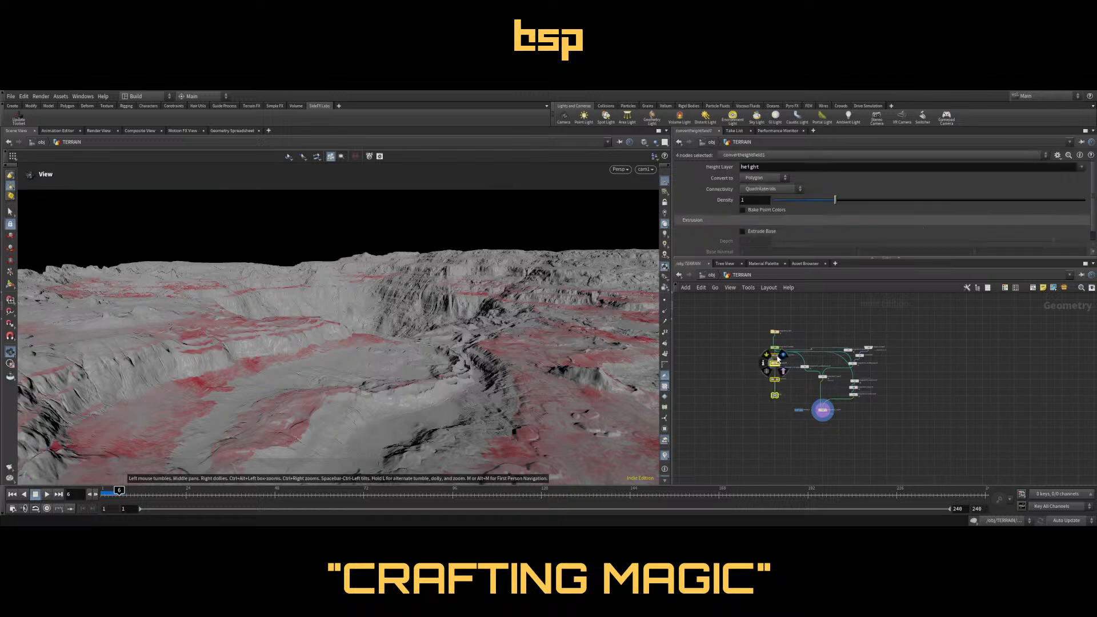
left_click_drag(774, 359, 728, 429)
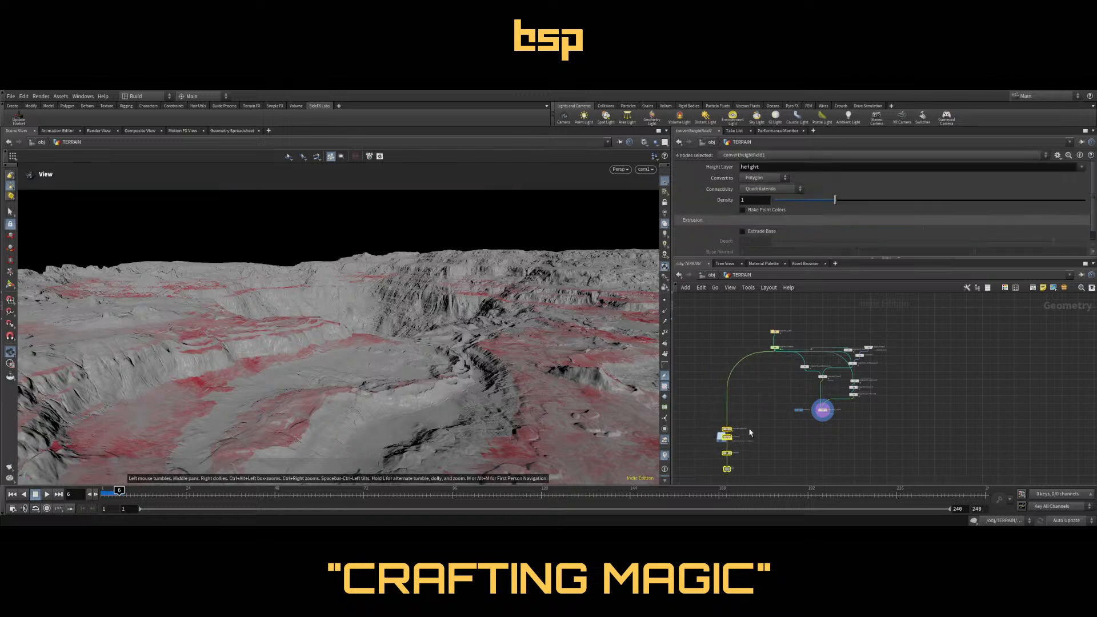
left_click(798, 424)
left_click_drag(800, 413, 759, 466)
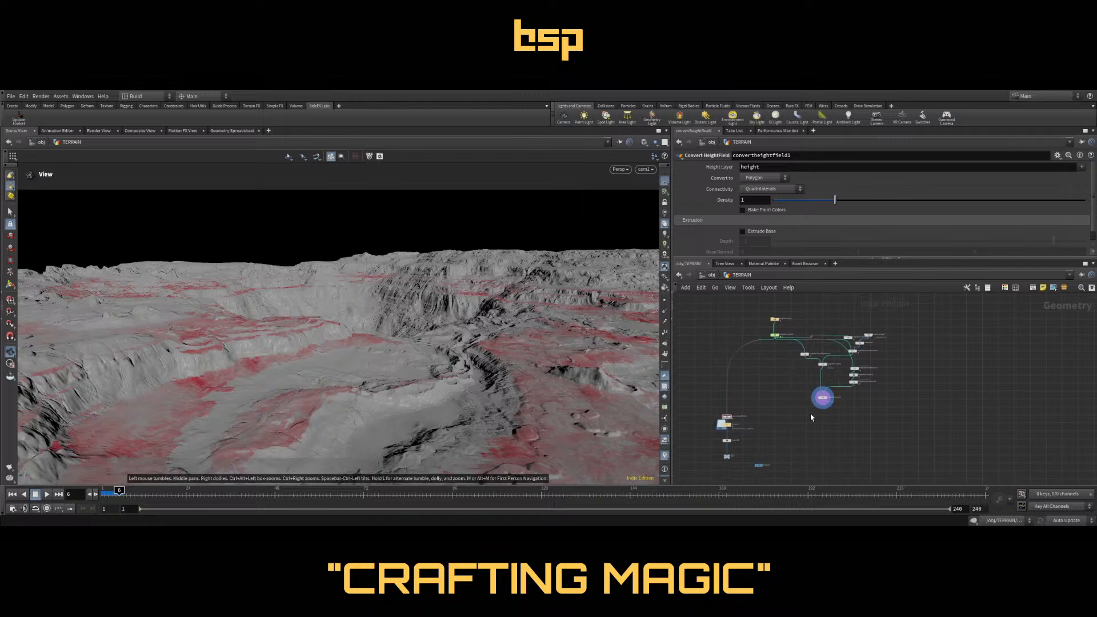
Move the mask noise and distort chain to the other side of the layer nodes to untangle the wires
middle_click_drag(924, 433, 880, 451)
scroll(797, 429, "up", 3)
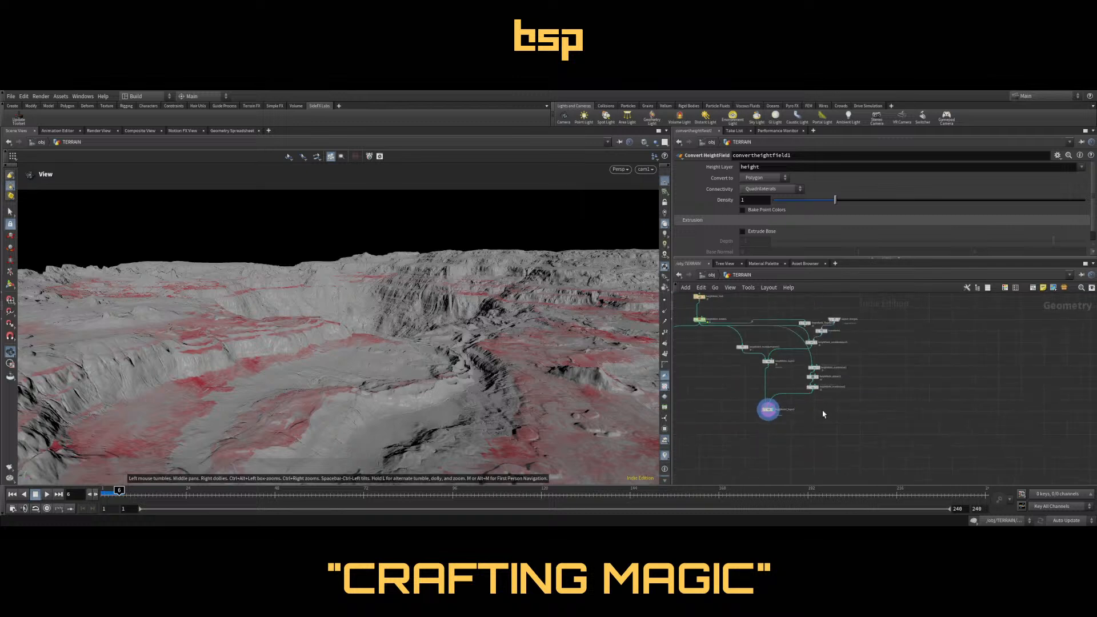
left_click_drag(800, 361, 721, 380)
left_click(721, 380)
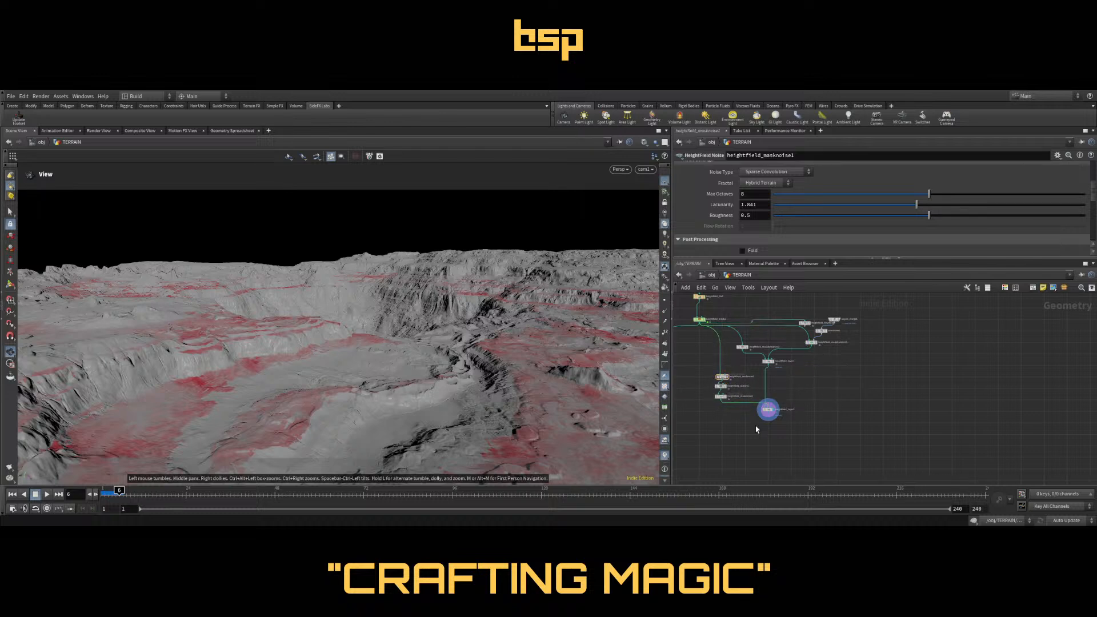
scroll(765, 433, "up", 3)
scroll(757, 438, "down", 4)
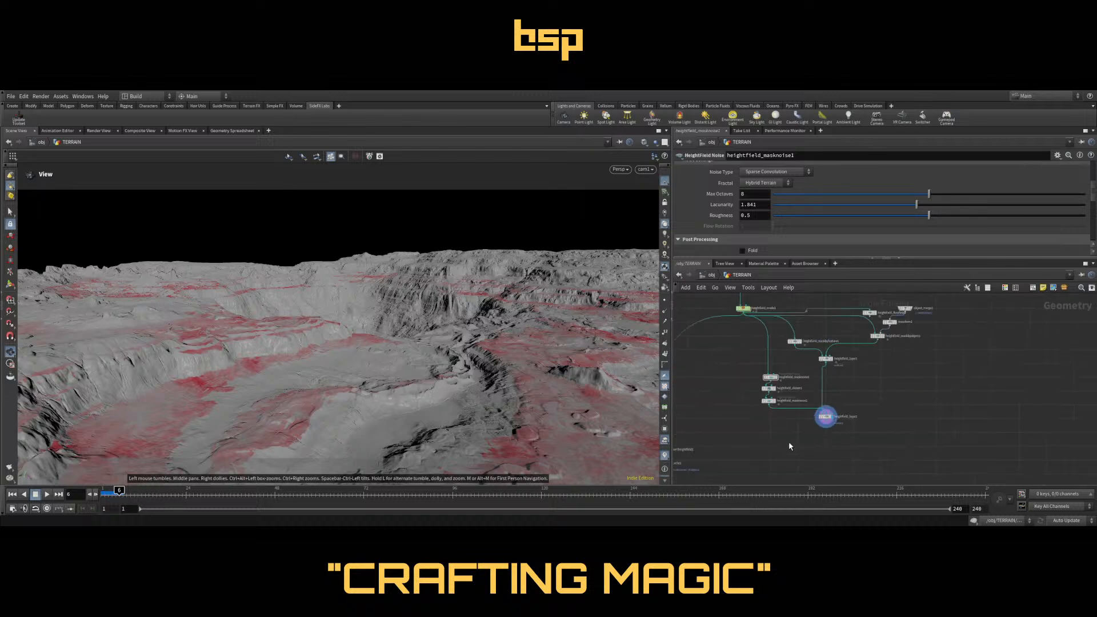
Add a HeightField Scatter node and wire heightfield_layer2 into its first and second inputs
key("Tab")
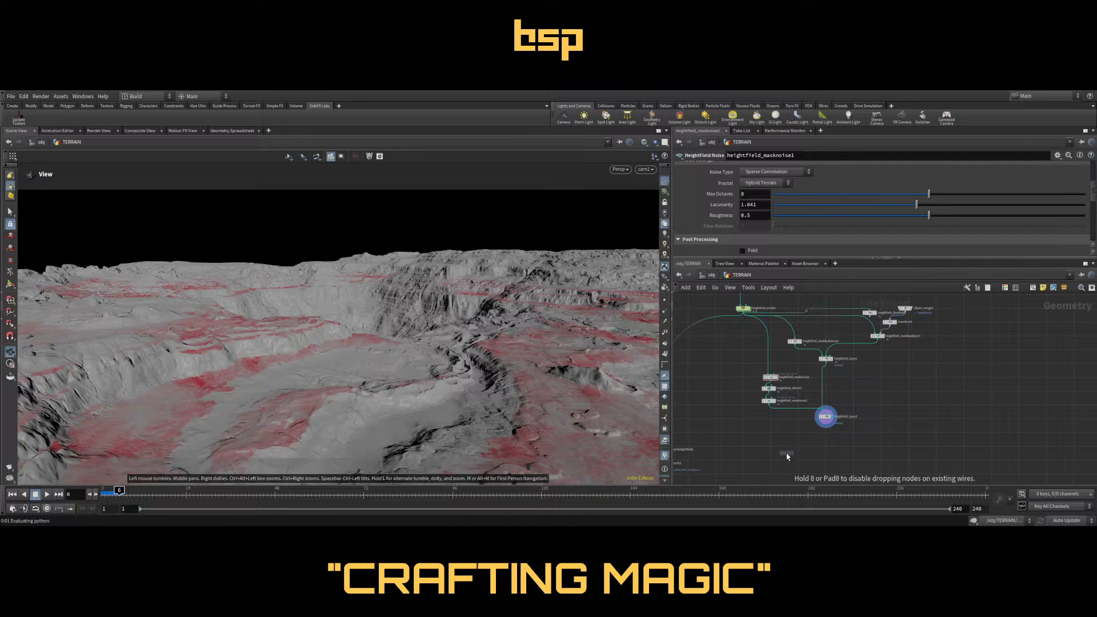
left_click(783, 455)
left_click_drag(826, 424, 783, 453)
scroll(786, 454, "up", 4)
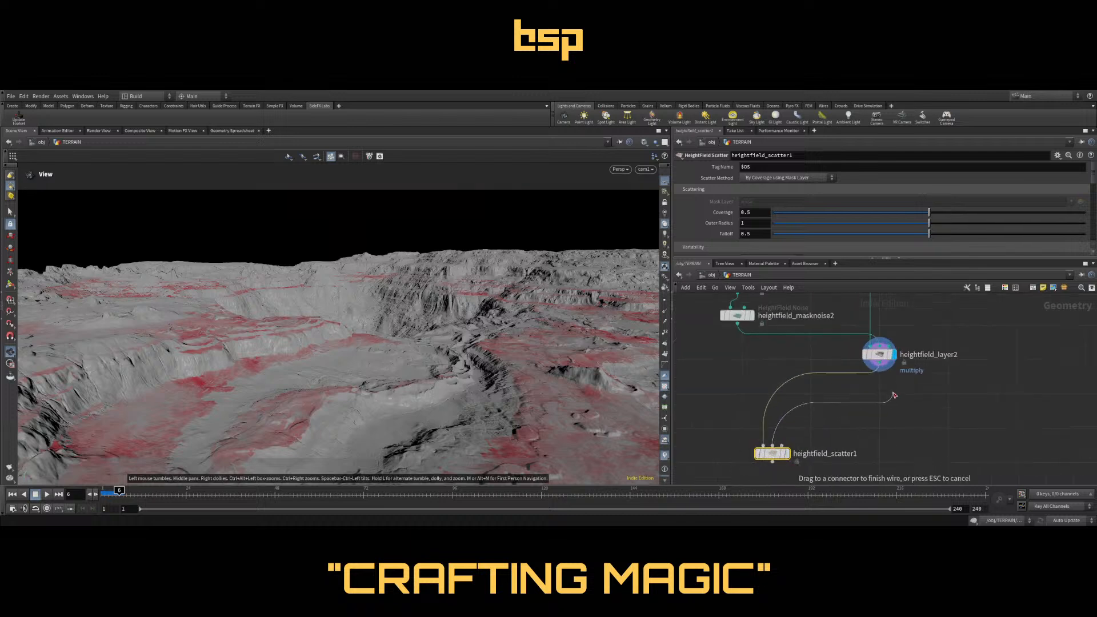
left_click_drag(773, 446, 879, 372)
middle_click_drag(827, 434, 835, 404)
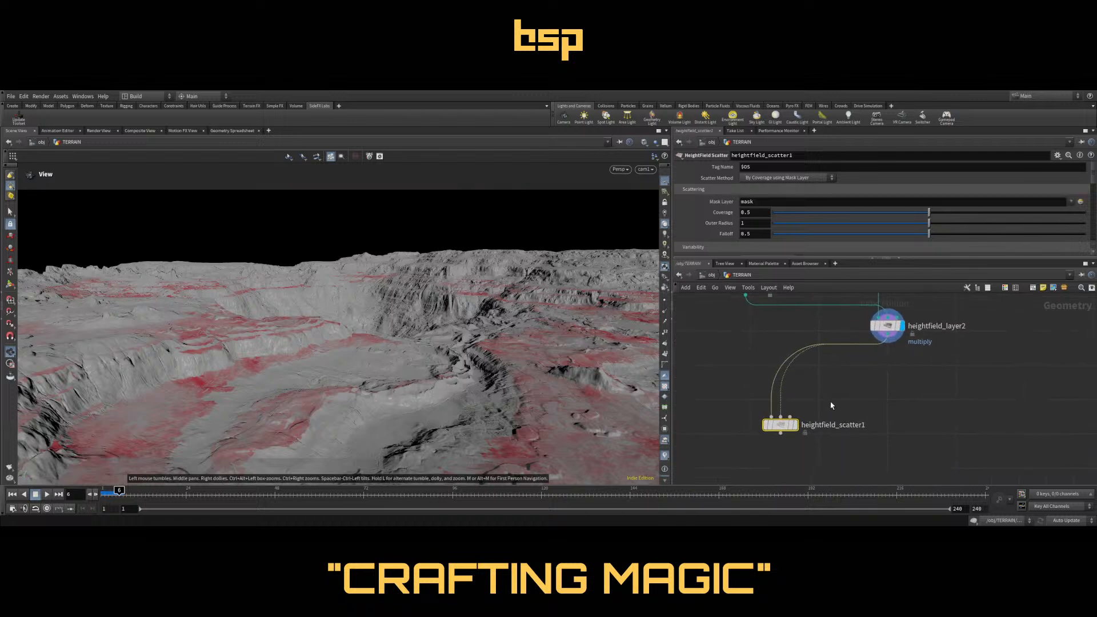
Set the scatter method to By Density using Mask Layer, display the scatter node, and set its density to 0.05
left_click(783, 181)
left_click(780, 198)
mouse_move(798, 428)
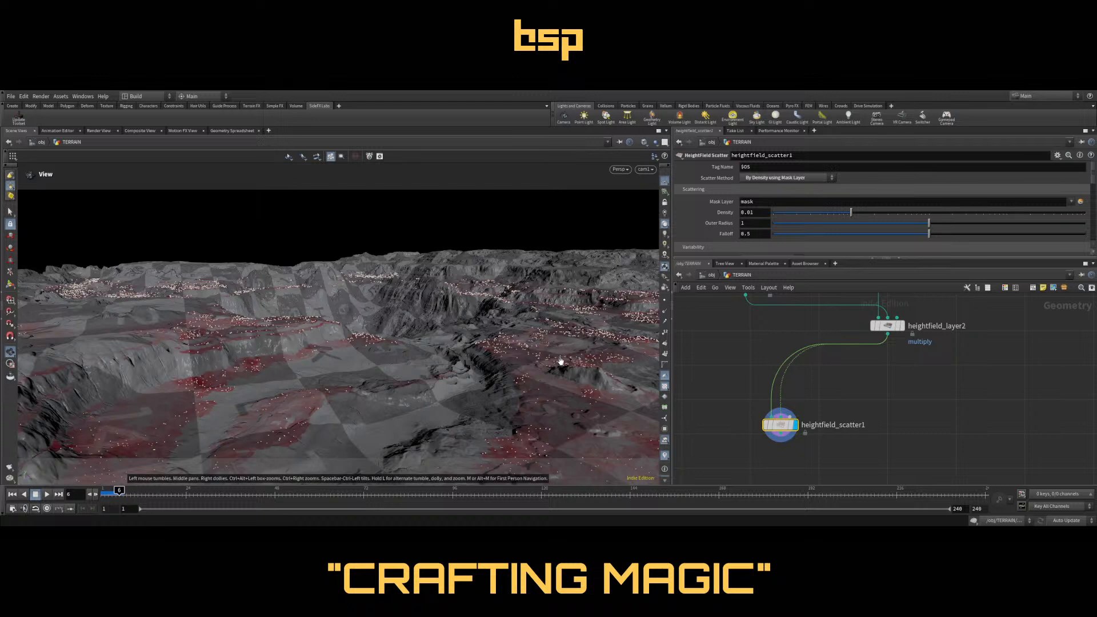
double_click(754, 212)
type("0.05")
key("Return")
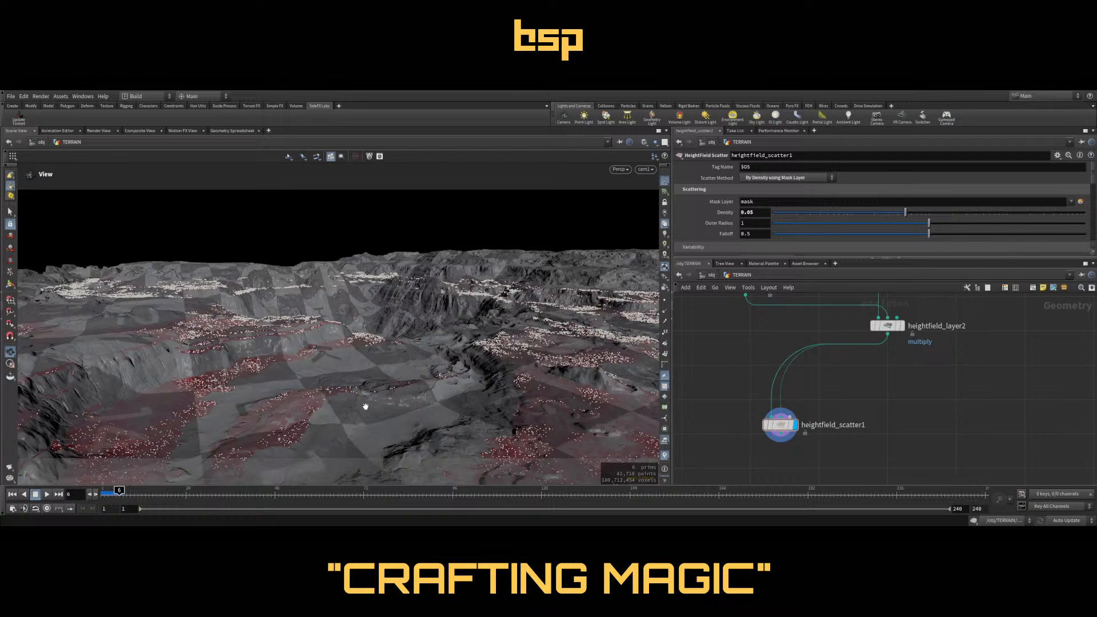
Display the heightfield_masknoise2 node and set its roughness to about 0.689
scroll(953, 335, "down", 3)
middle_click_drag(982, 314, 930, 384)
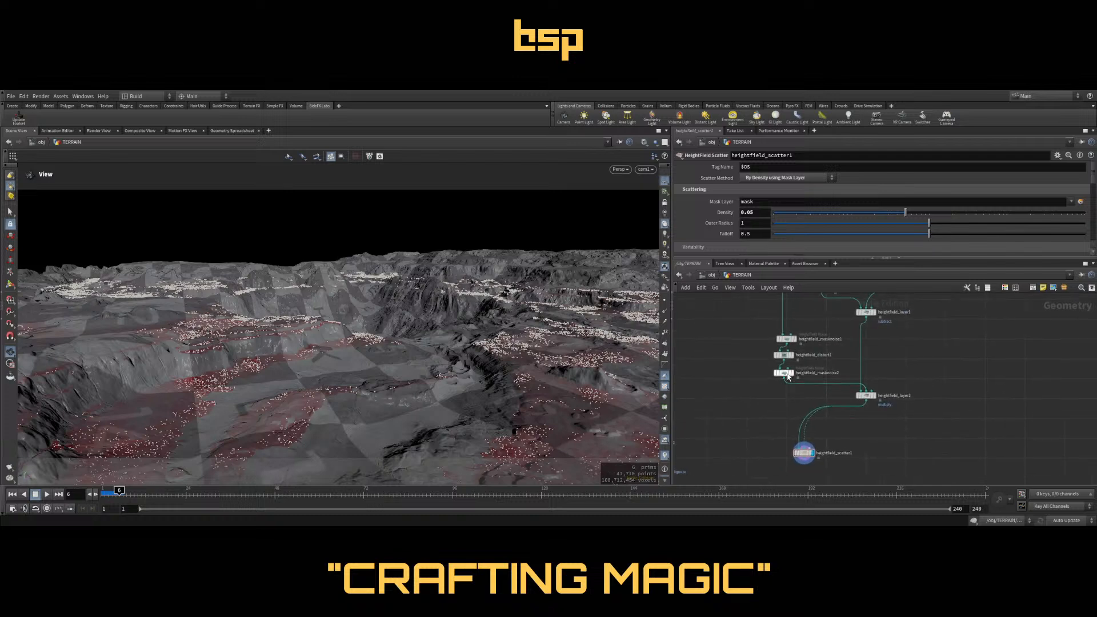
left_click(785, 374)
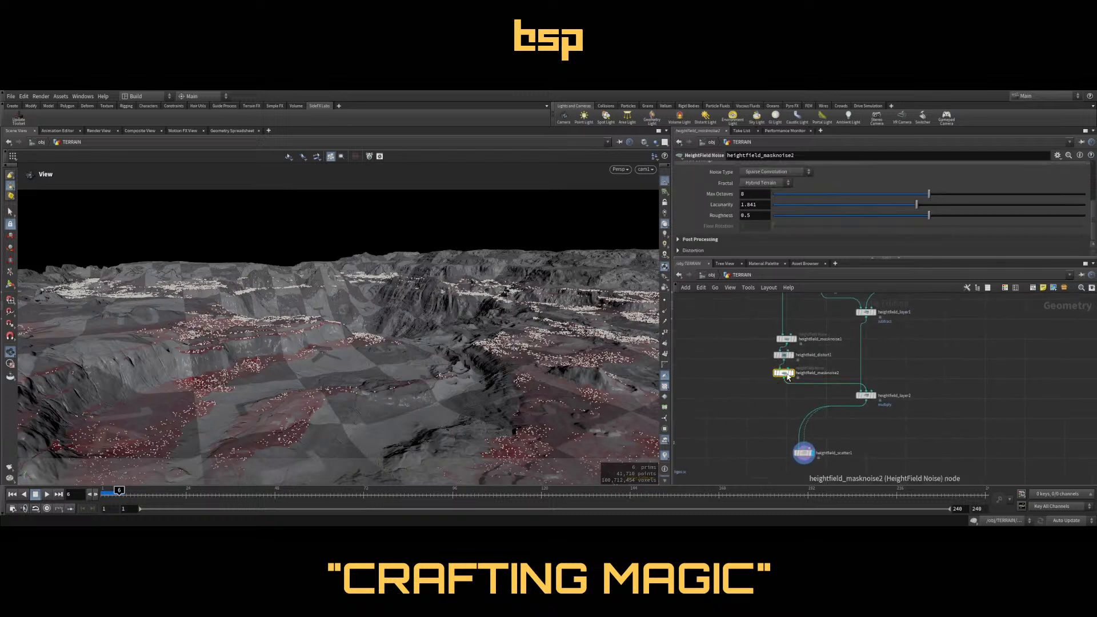
left_click(791, 373)
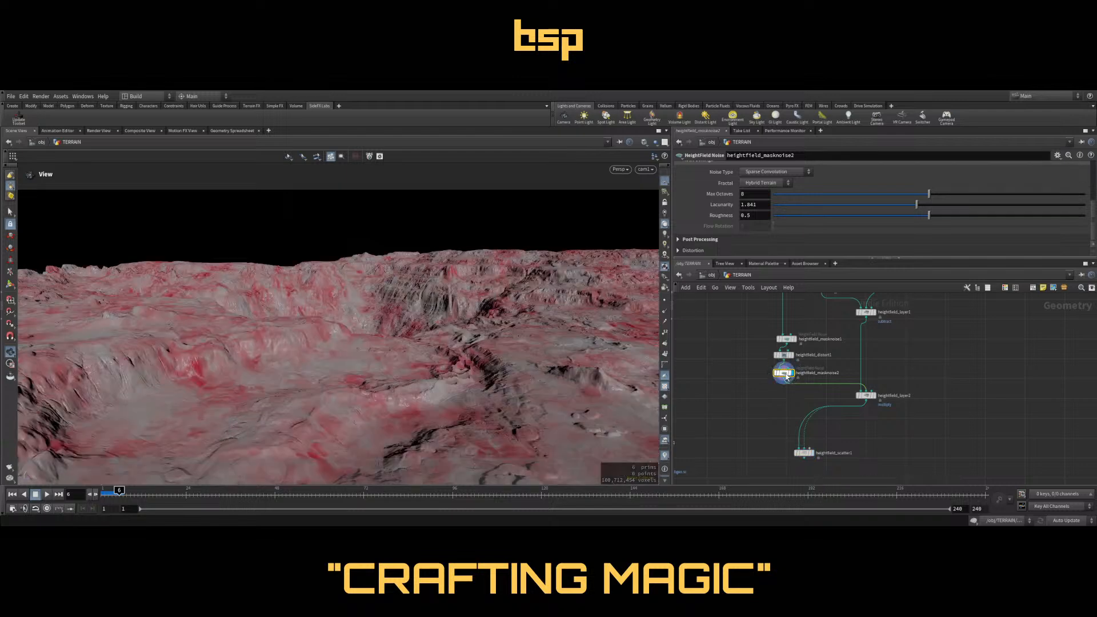
left_click(987, 215)
Review the post-processing settings of heightfield_masknoise2 and set its lacunarity to about 2.492
left_click(700, 239)
scroll(781, 218, "down", 2)
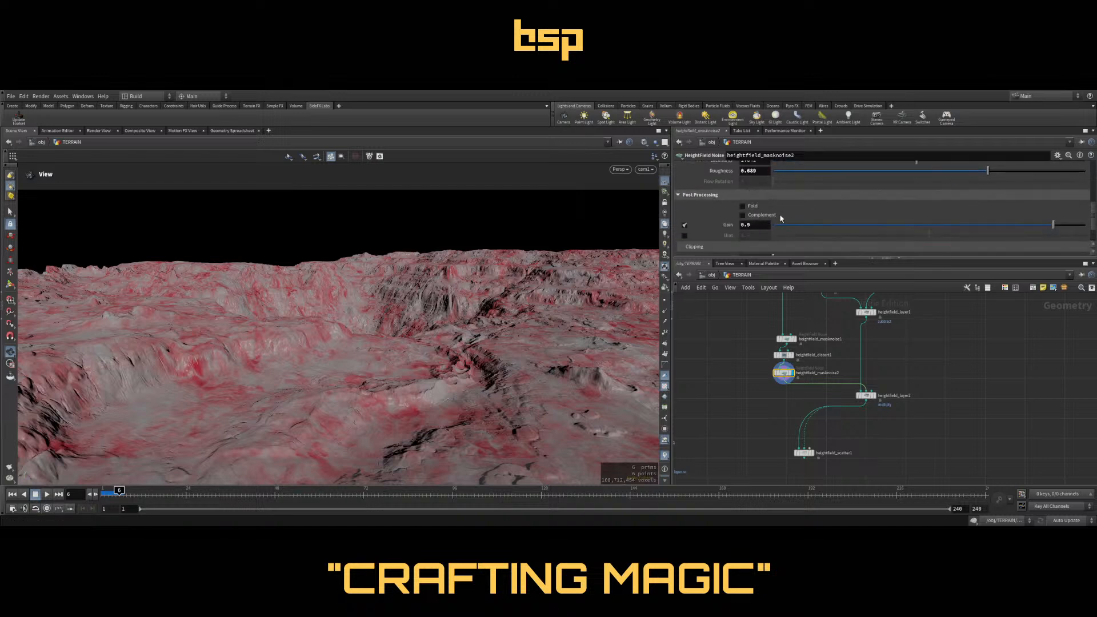
scroll(787, 218, "down", 1)
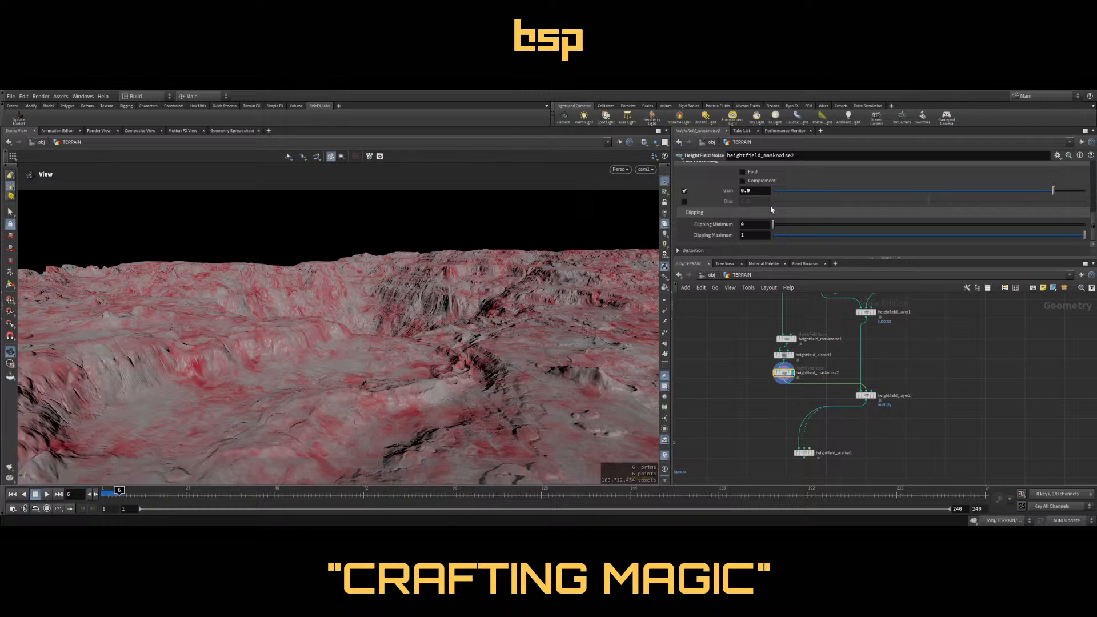
scroll(771, 209, "up", 3)
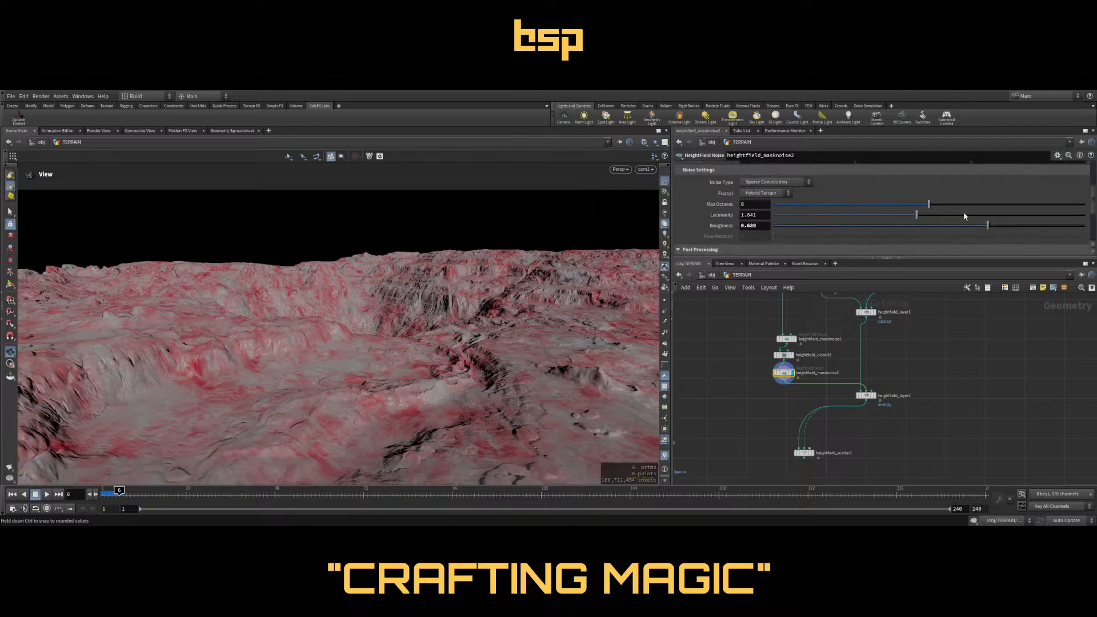
left_click(965, 215)
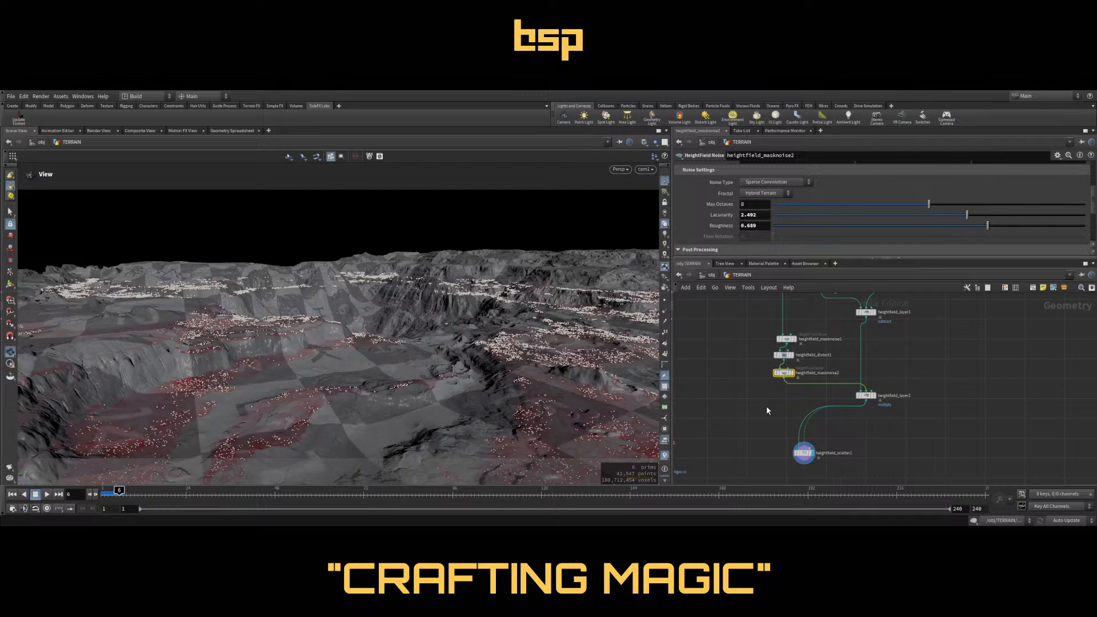
Add an Object Merge node that references ../../ROCKs/ and wire it into the third input of heightfield_scatter1
middle_click_drag(766, 411, 775, 366)
left_click_drag(812, 413, 835, 438)
key("Tab")
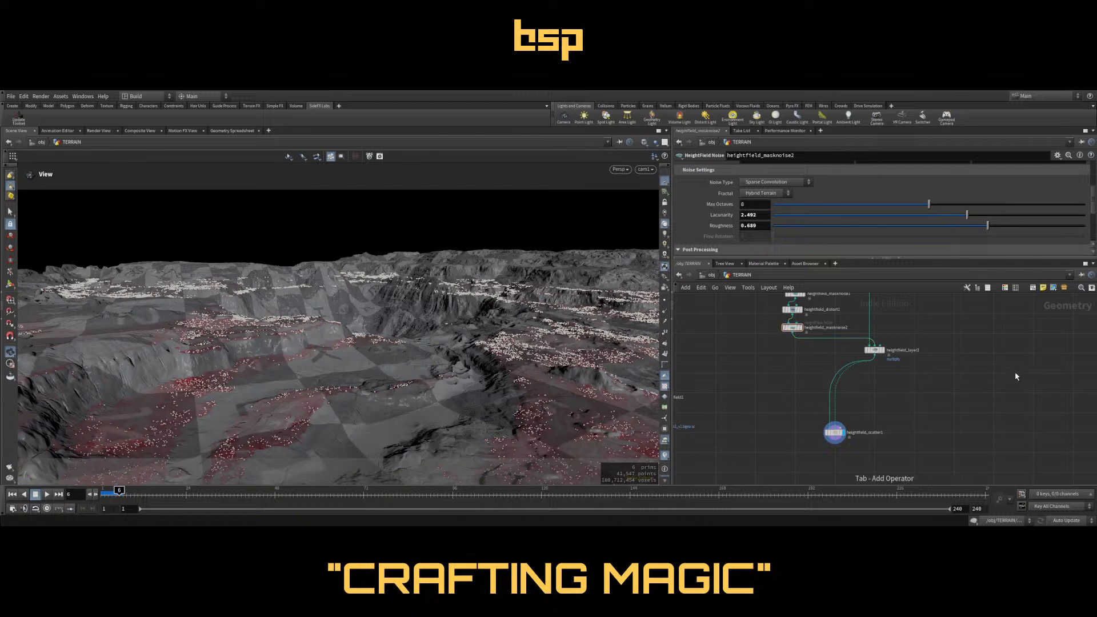
key("Return")
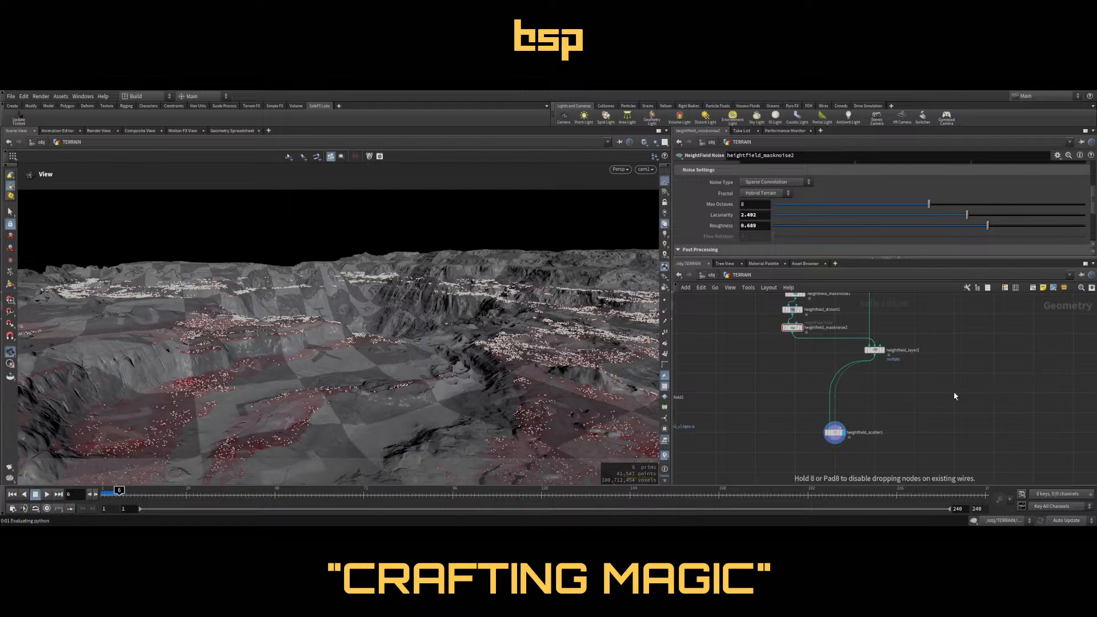
left_click(955, 394)
left_click(781, 188)
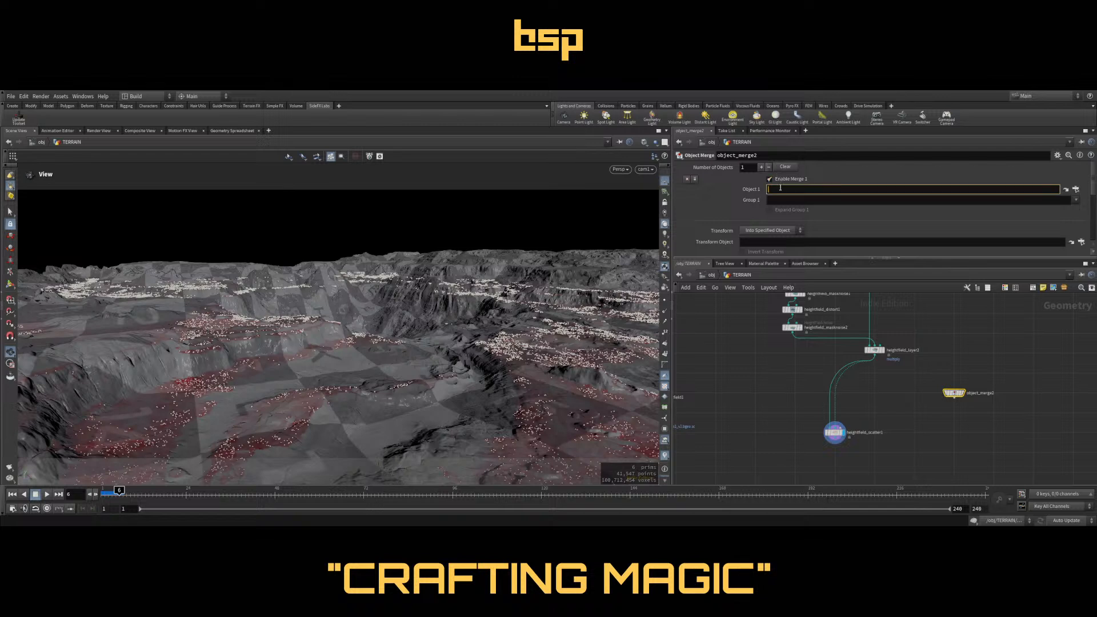
type("../../ROCKs/0")
key("BackSpace")
key("Return")
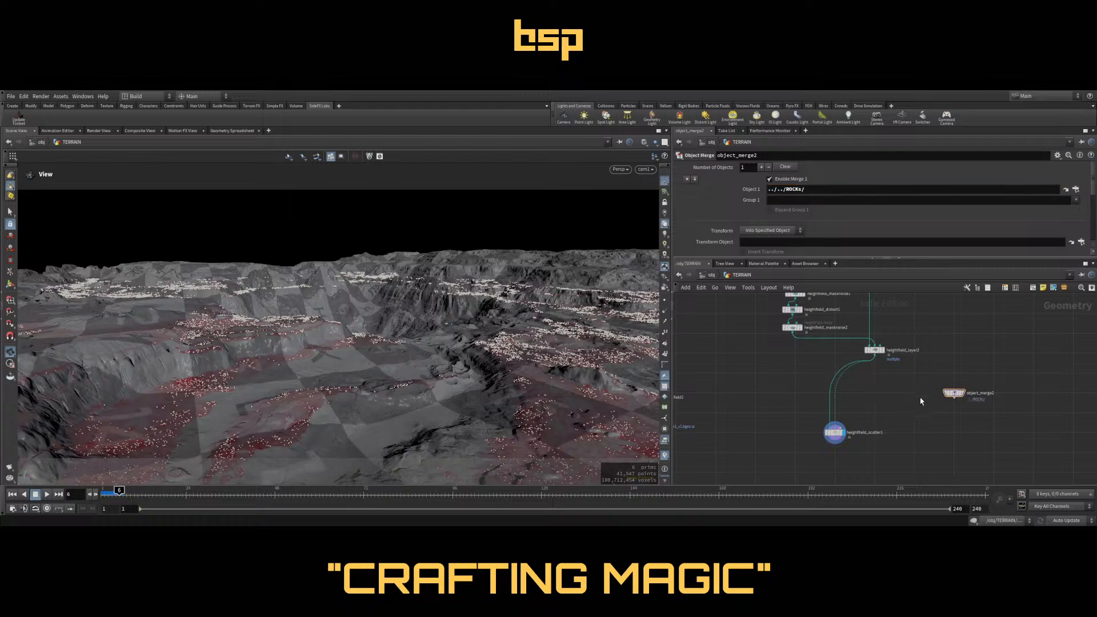
left_click(954, 399)
left_click(863, 420)
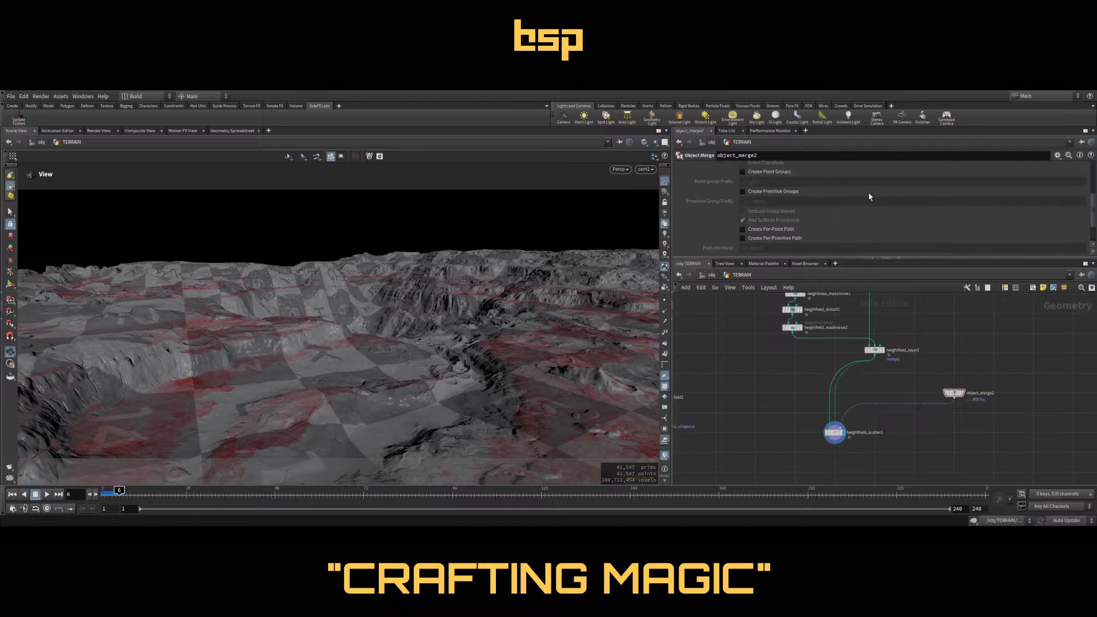
Turn off Keep Incoming Terrain on the heightfield_scatter1 node
left_click(834, 433)
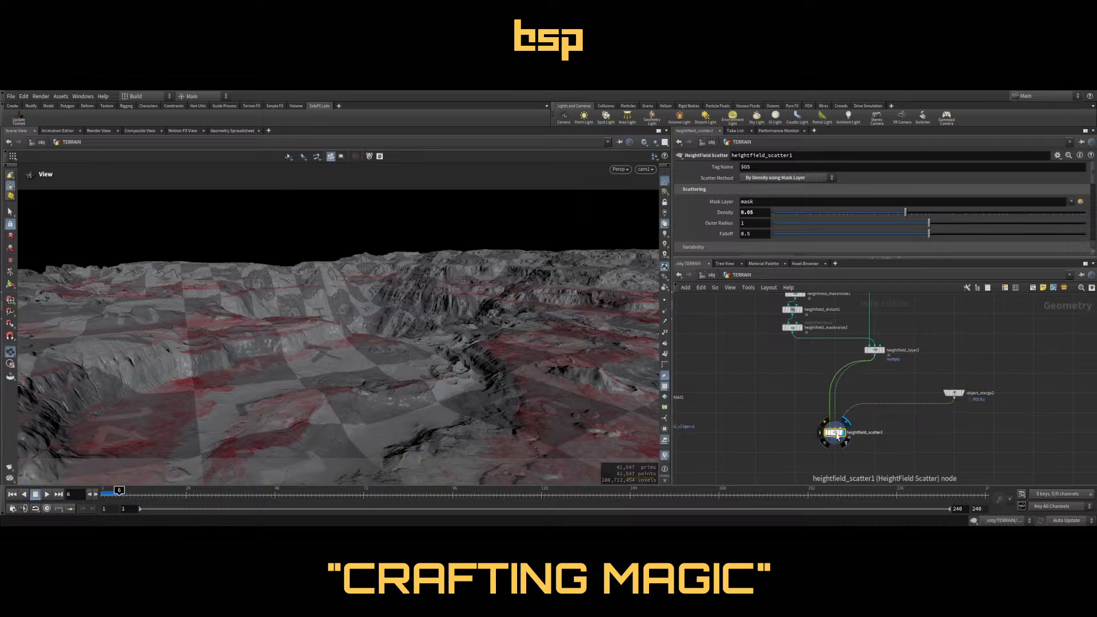
scroll(855, 180, "down", 3)
scroll(855, 180, "down", 5)
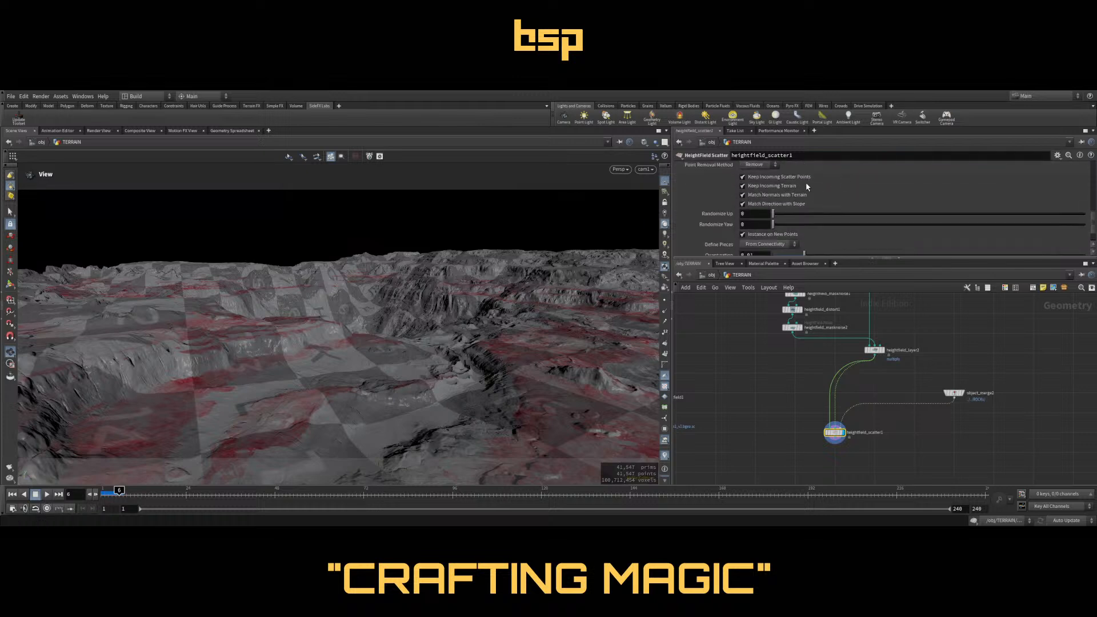
left_click(761, 187)
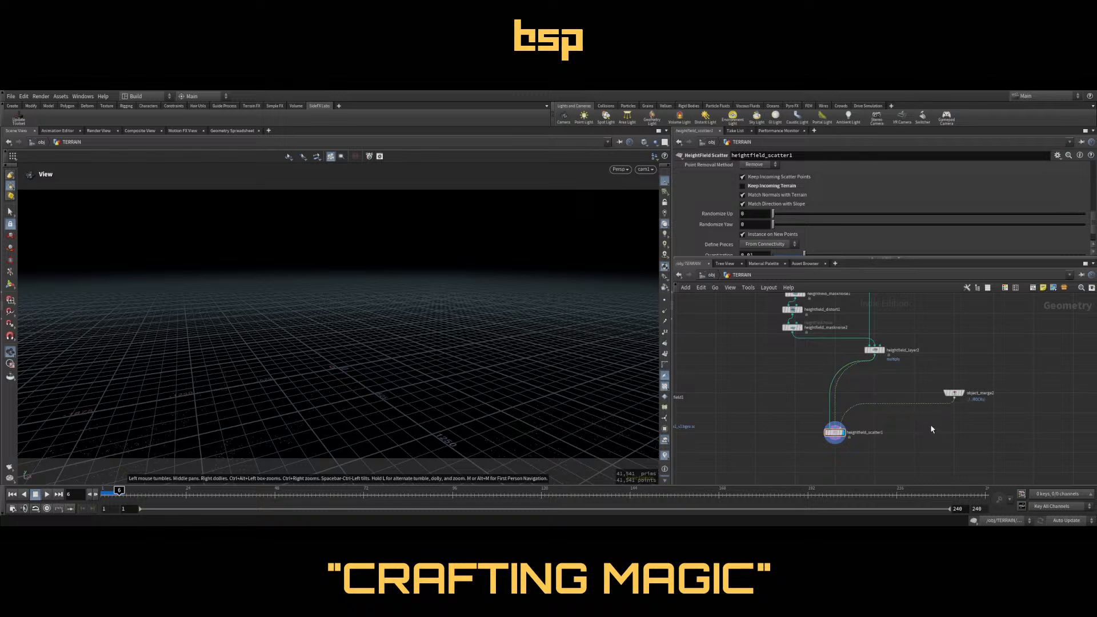
Insert a Transform node between the rock Object Merge and the scatter node, with a uniform scale of 10
key("t")
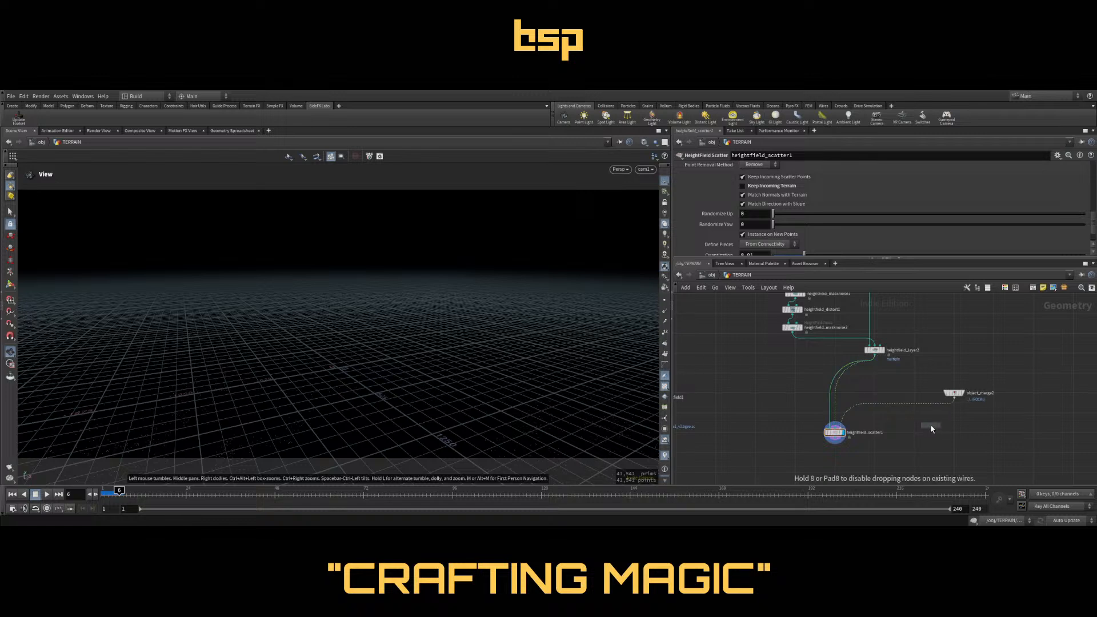
left_click(929, 404)
left_click_drag(748, 227, 727, 231)
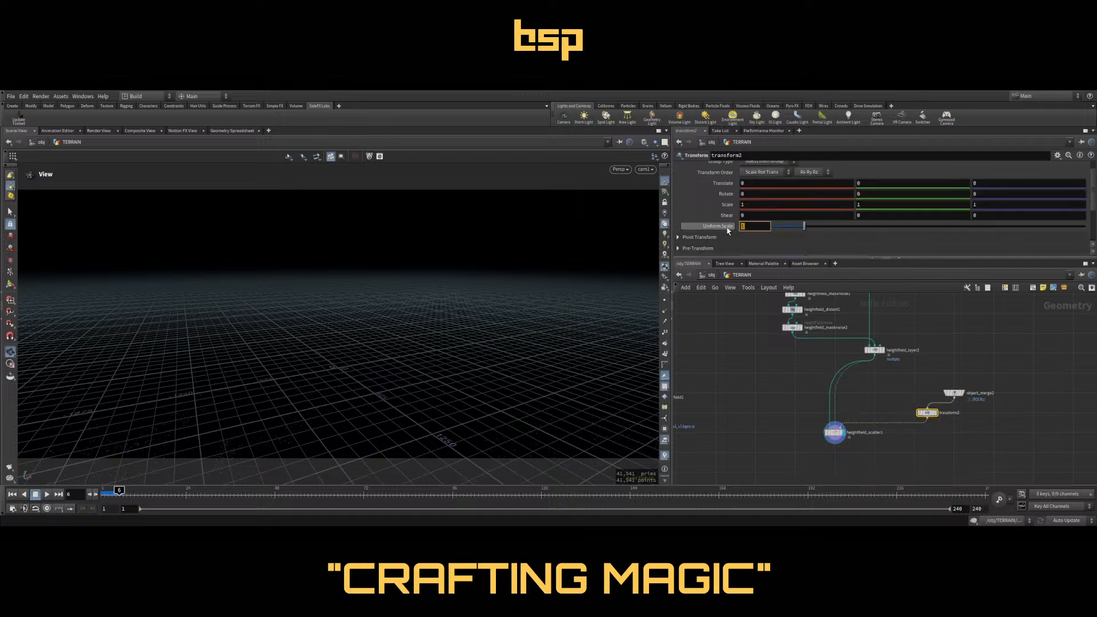
type("10")
key("Return")
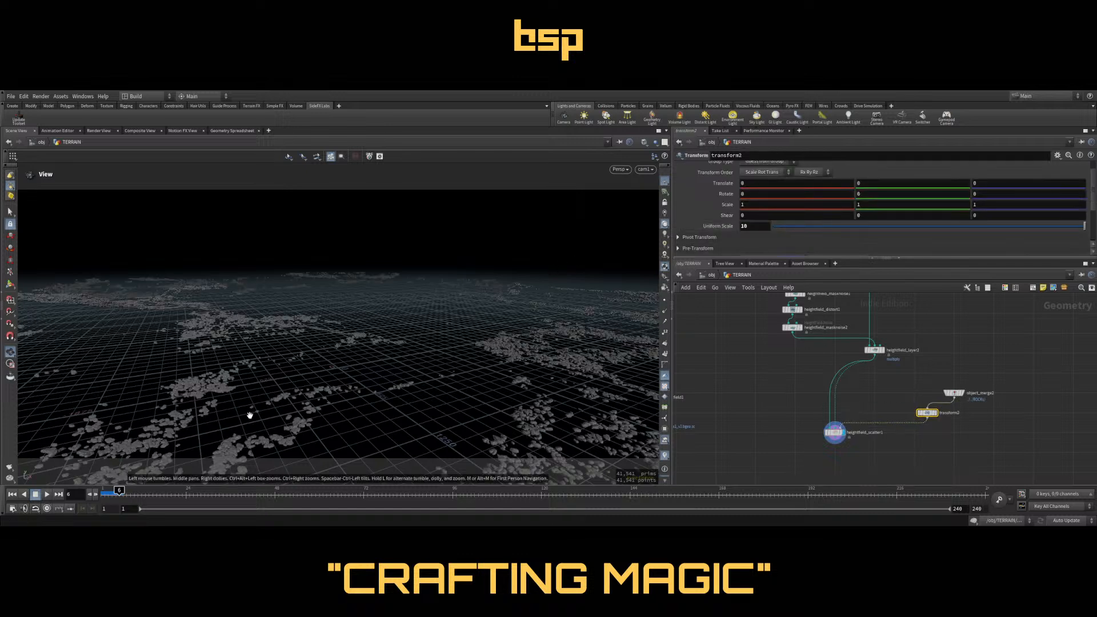
left_click_drag(950, 417, 972, 414)
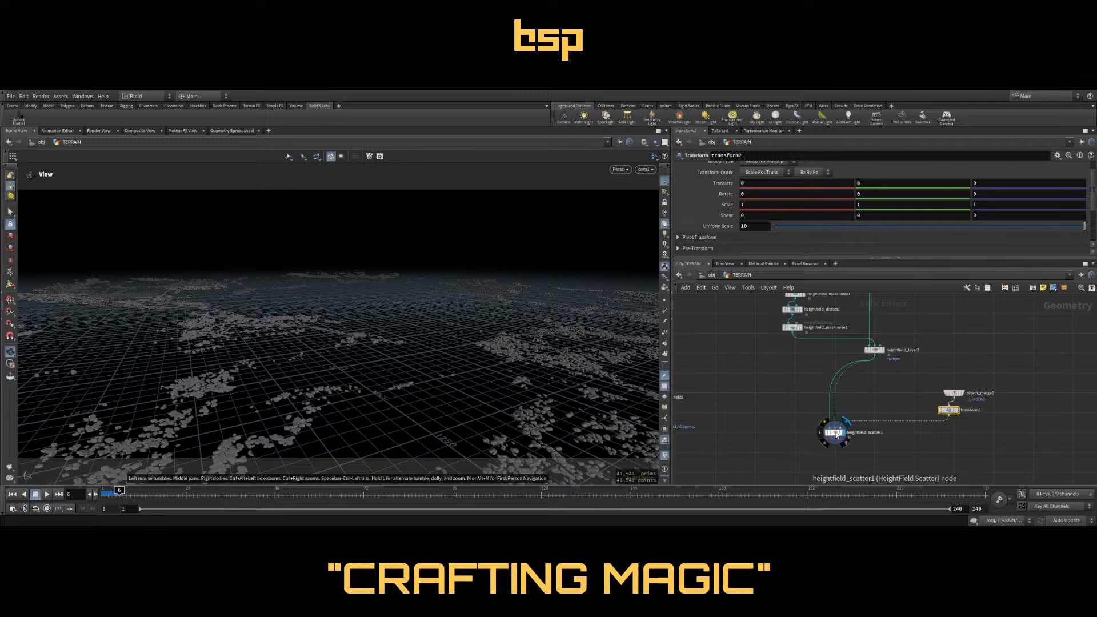
Change the variability method of heightfield_scatter1 to Normal Distribution
left_click(834, 432)
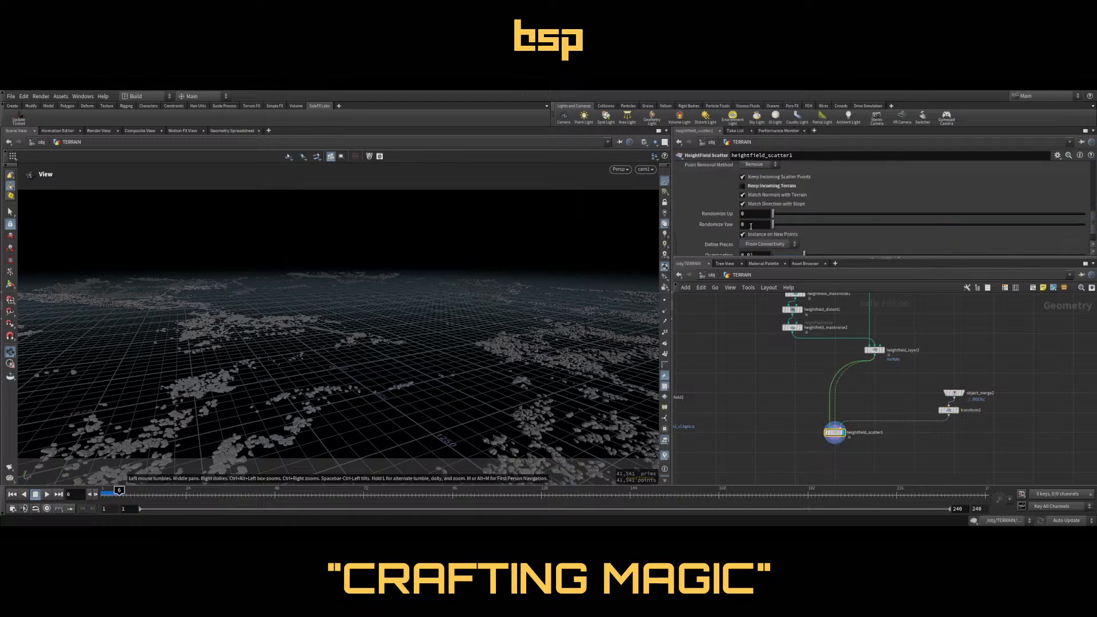
scroll(895, 197, "down", 1)
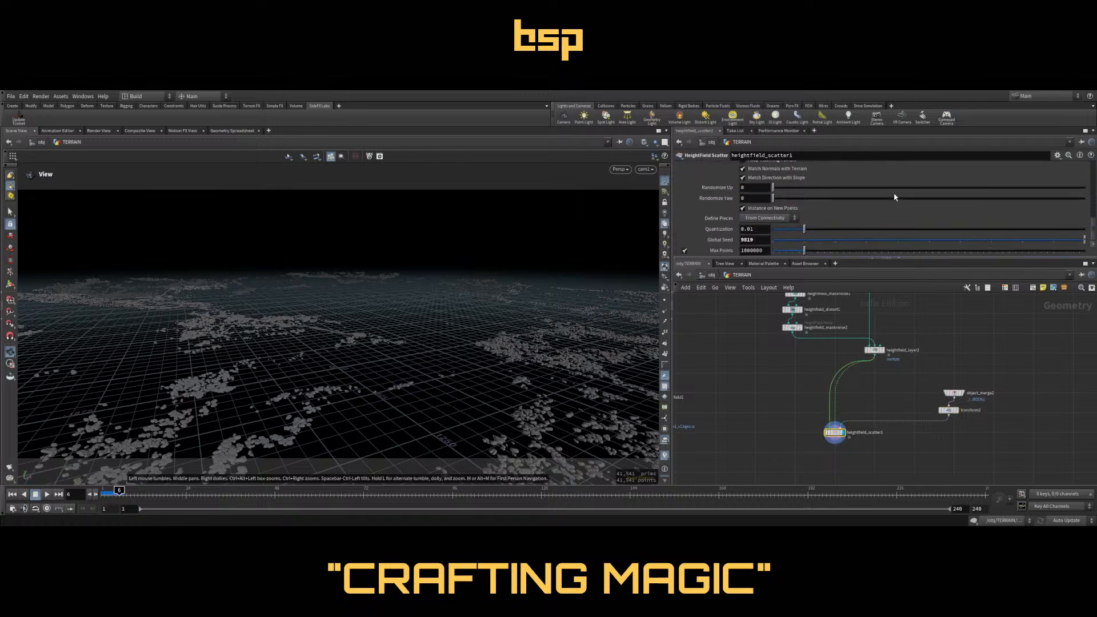
scroll(721, 220, "down", 4)
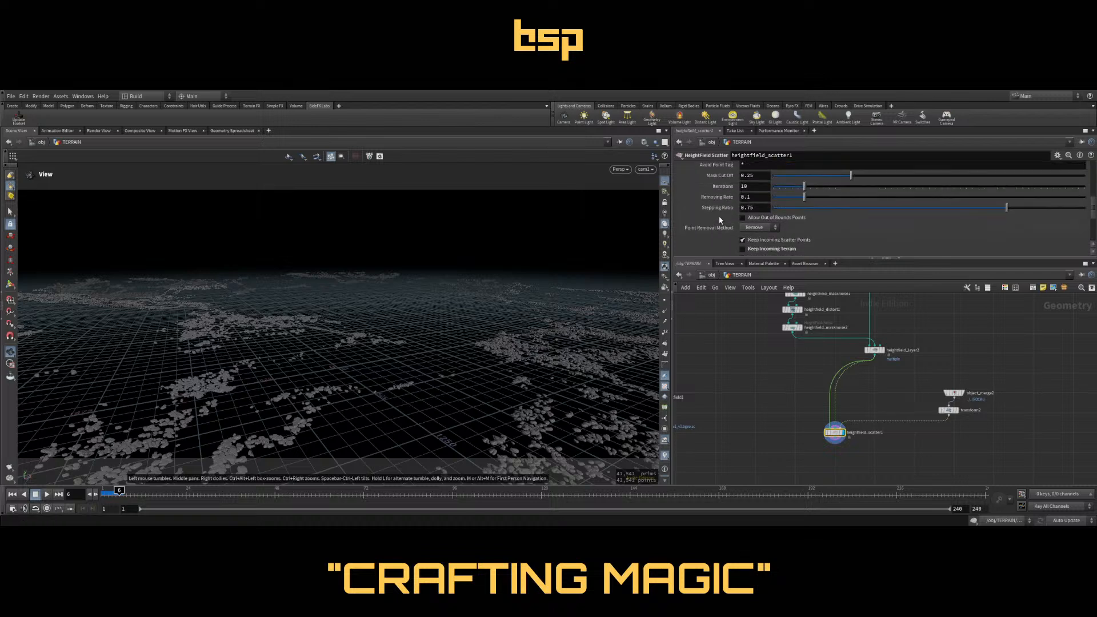
scroll(721, 220, "up", 2)
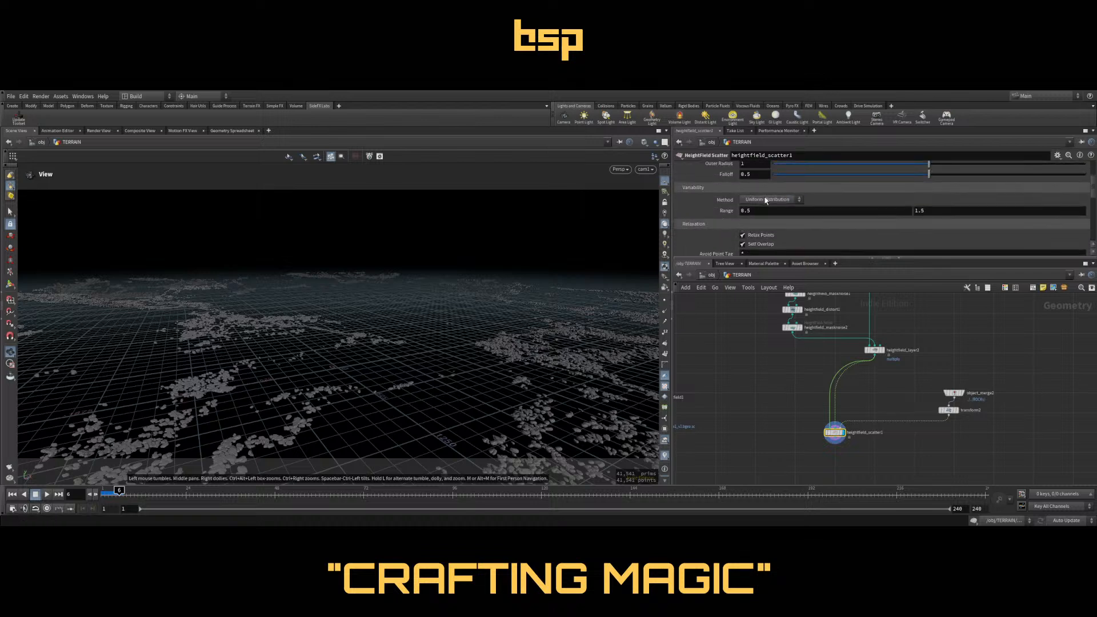
left_click(769, 201)
left_click(762, 222)
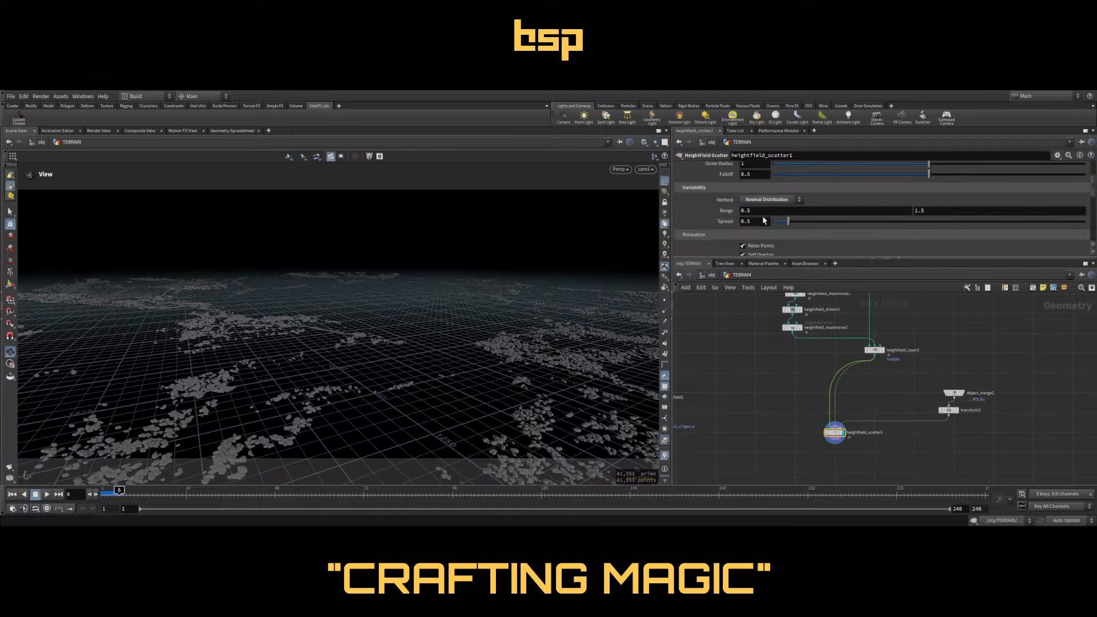
Set the scatter variability range to a minimum of 0.2 and a maximum of 3.5
left_click(916, 212)
type("3.5")
key("Return")
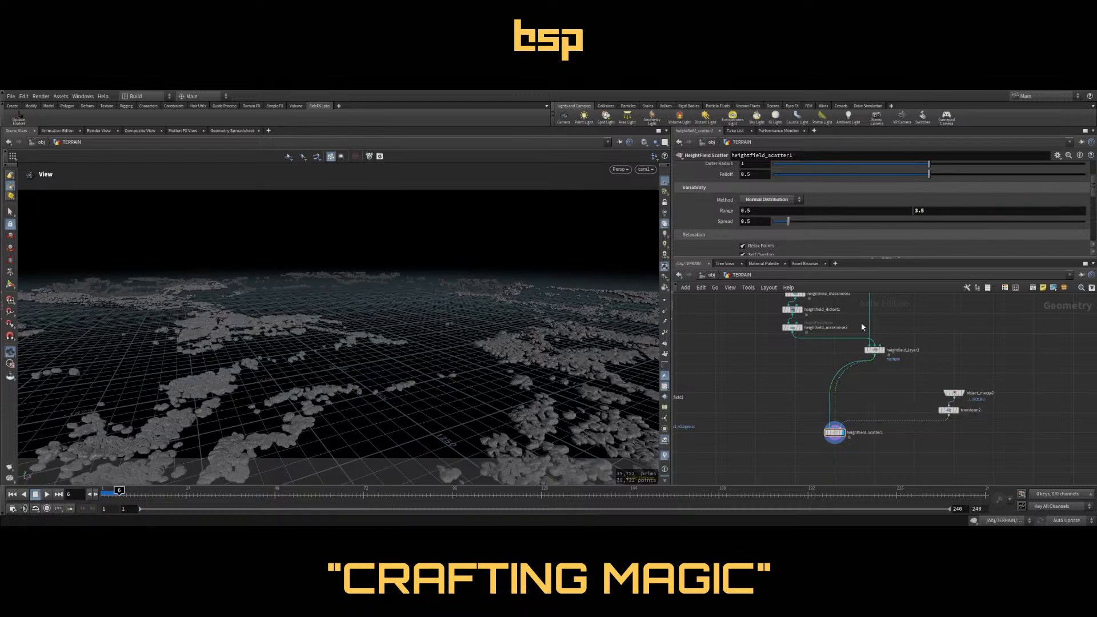
left_click(747, 211)
type("2")
key("Return")
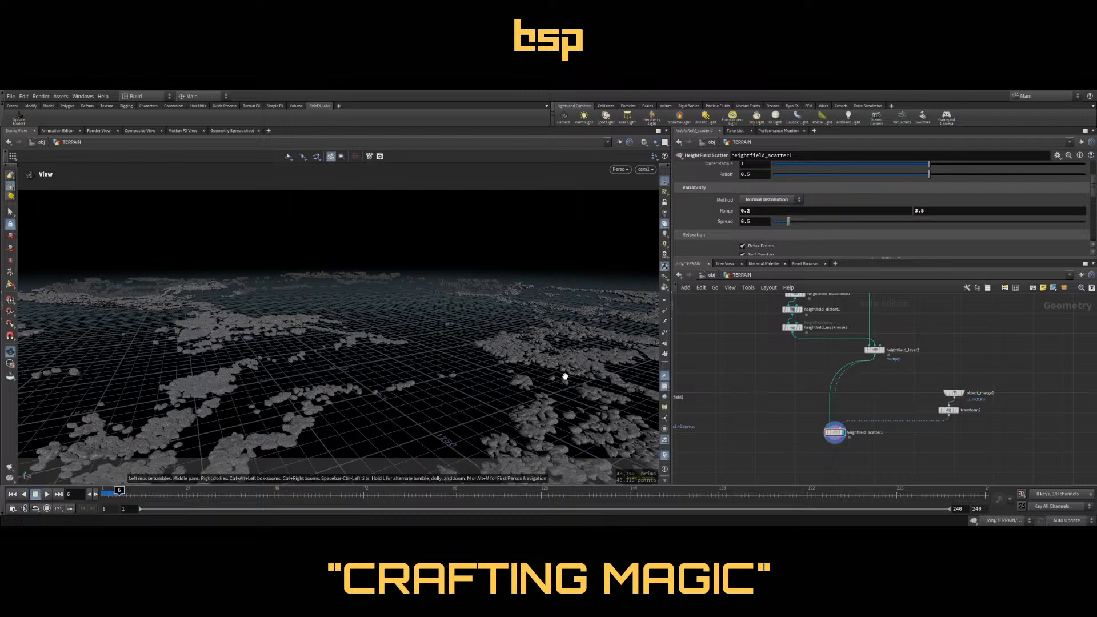
Try spread values of 0.1 and 1 for the scatter variability
type("1")
key("Return")
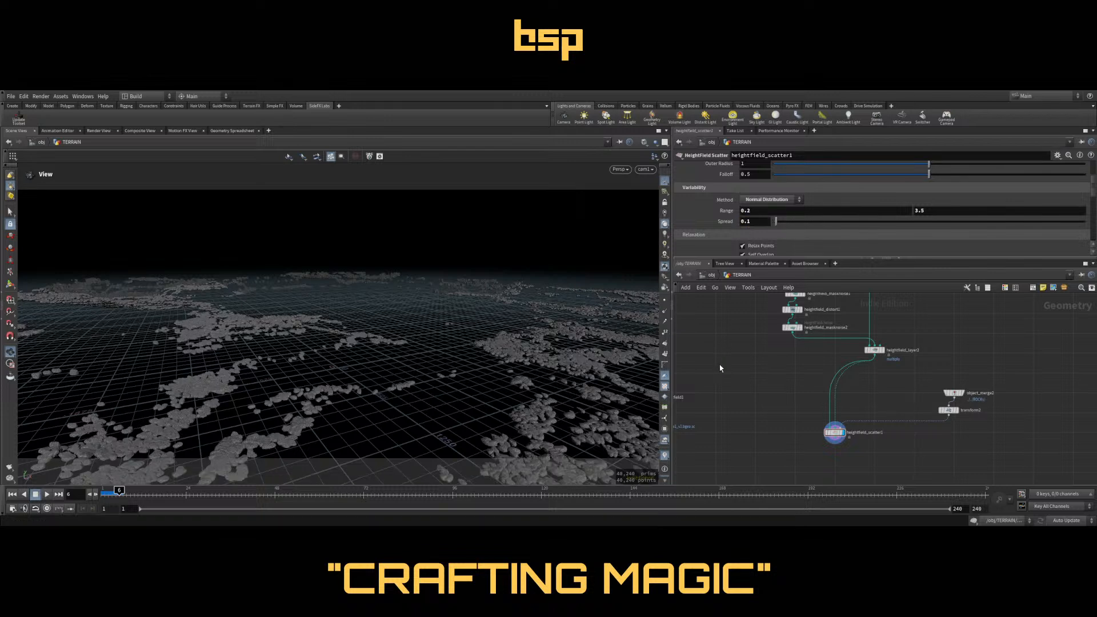
left_click_drag(757, 222, 739, 230)
type("1")
key("Return")
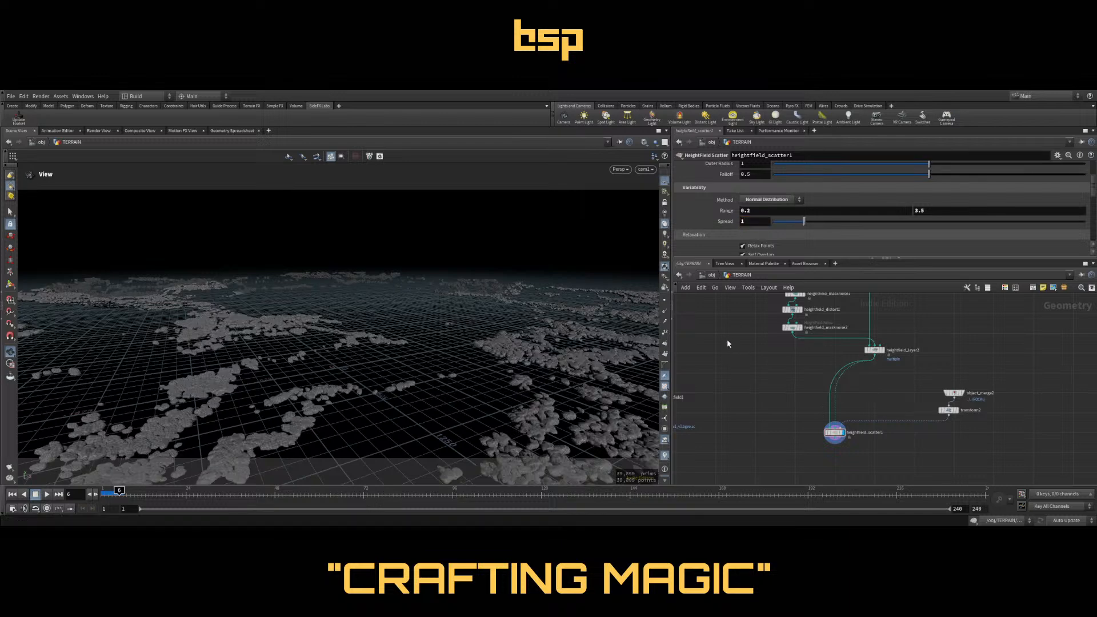
Set the variability spread of heightfield_scatter1 to 0.25 and review the density and relaxation settings
left_click_drag(754, 222, 734, 226)
type("0.25")
key("Return")
scroll(830, 212, "up", 2)
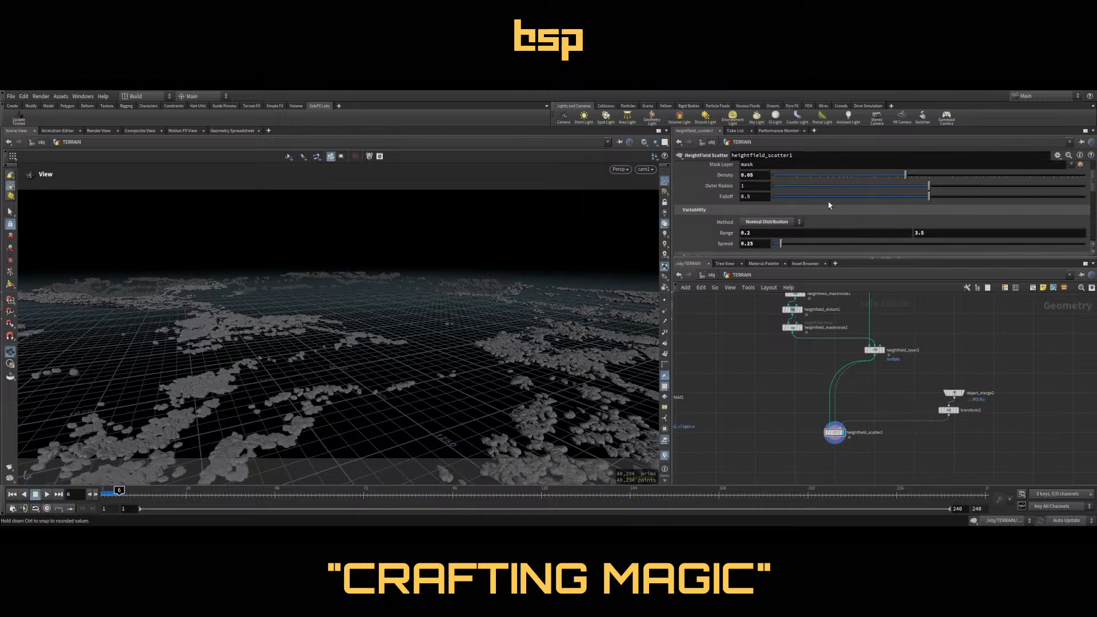
scroll(831, 212, "down", 4)
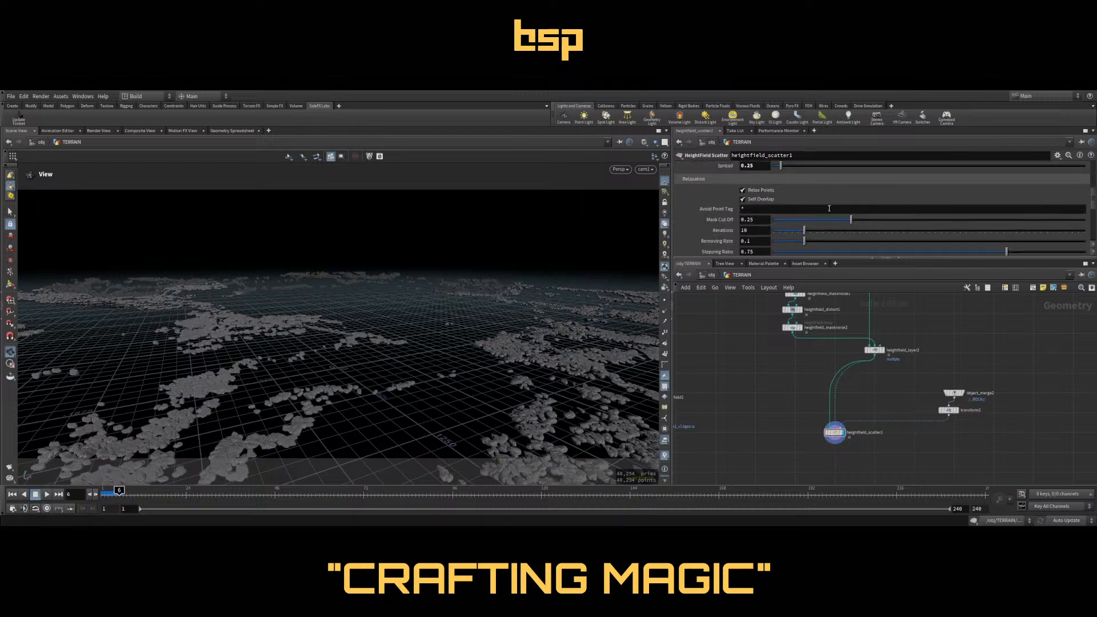
Turn off point relaxation on heightfield_scatter1 and set Randomize Yaw to 180
left_click(761, 191)
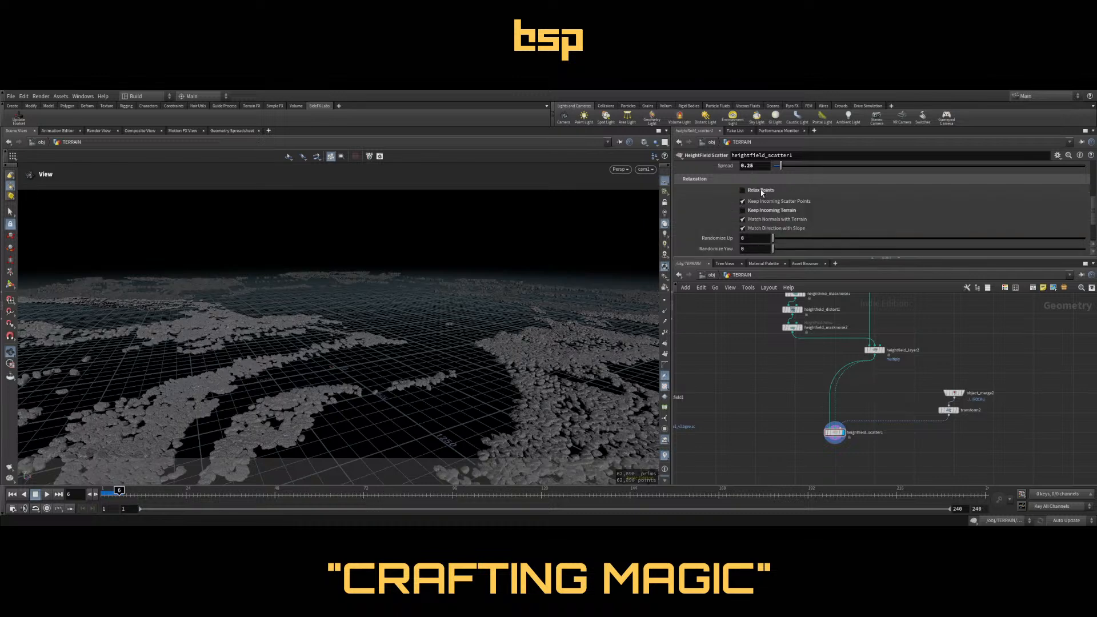
scroll(834, 194, "down", 2)
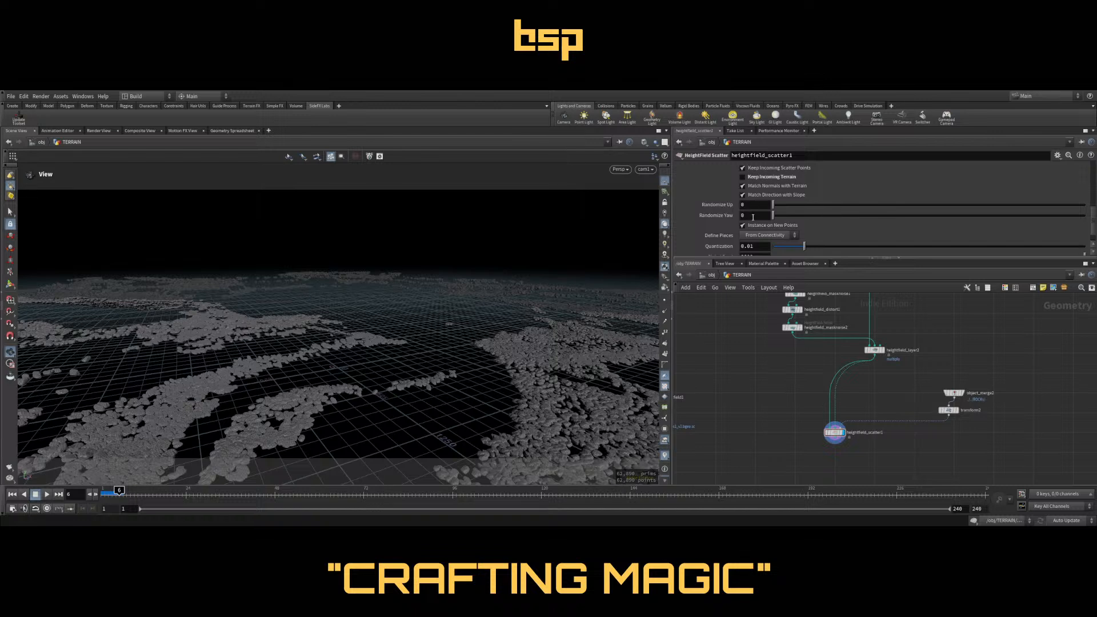
left_click(751, 204)
left_click(750, 215)
type("180")
key("Return")
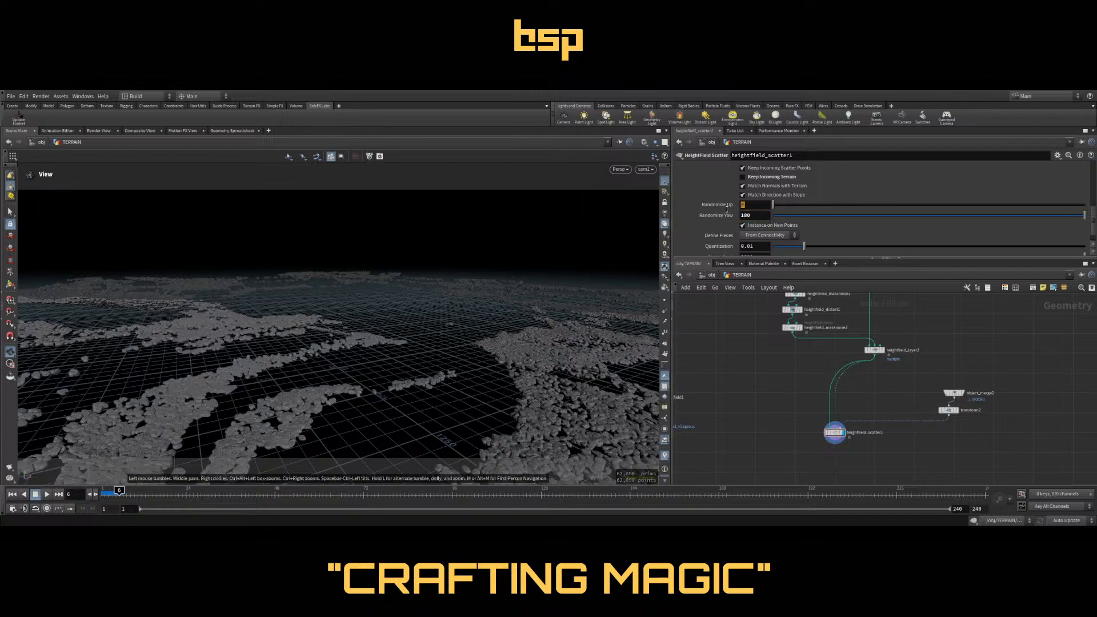
Set Randomize Up of heightfield_scatter1 to 45
left_click(743, 205)
type("45")
key("Return")
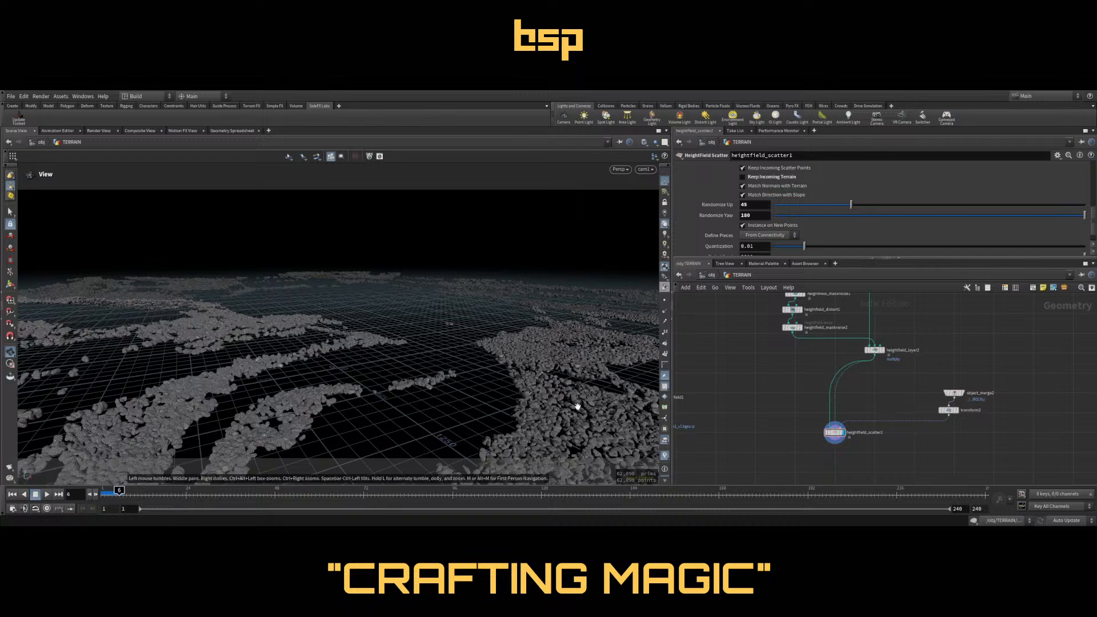
Try a Normal Distribution range of 1 to 2 with spread values of 5.32 and 0.1
scroll(927, 206, "down", 1)
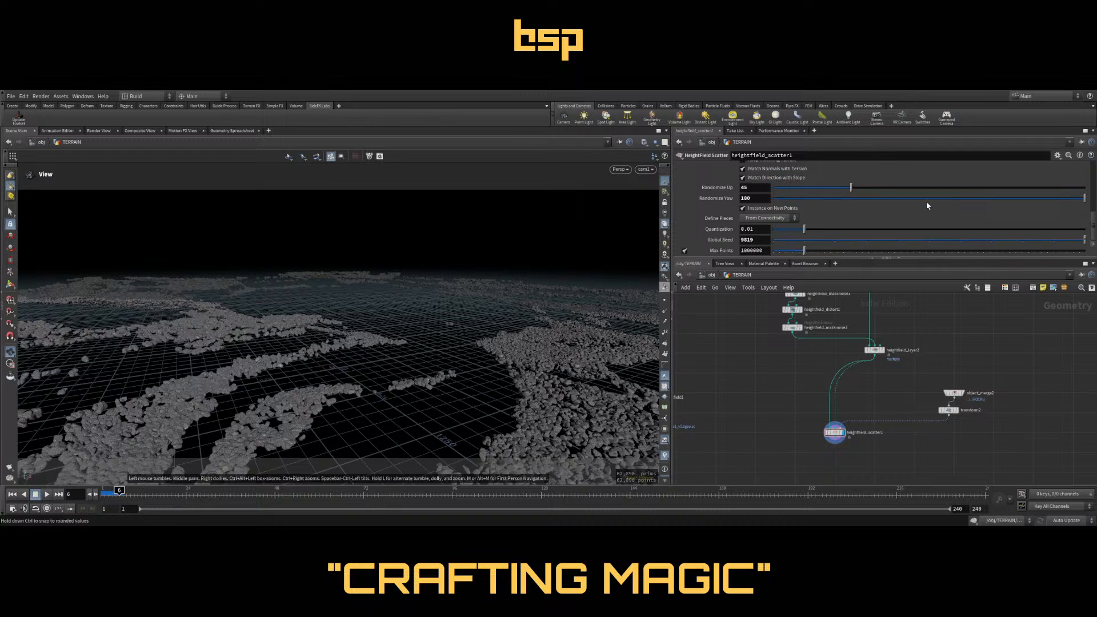
scroll(928, 206, "down", 6)
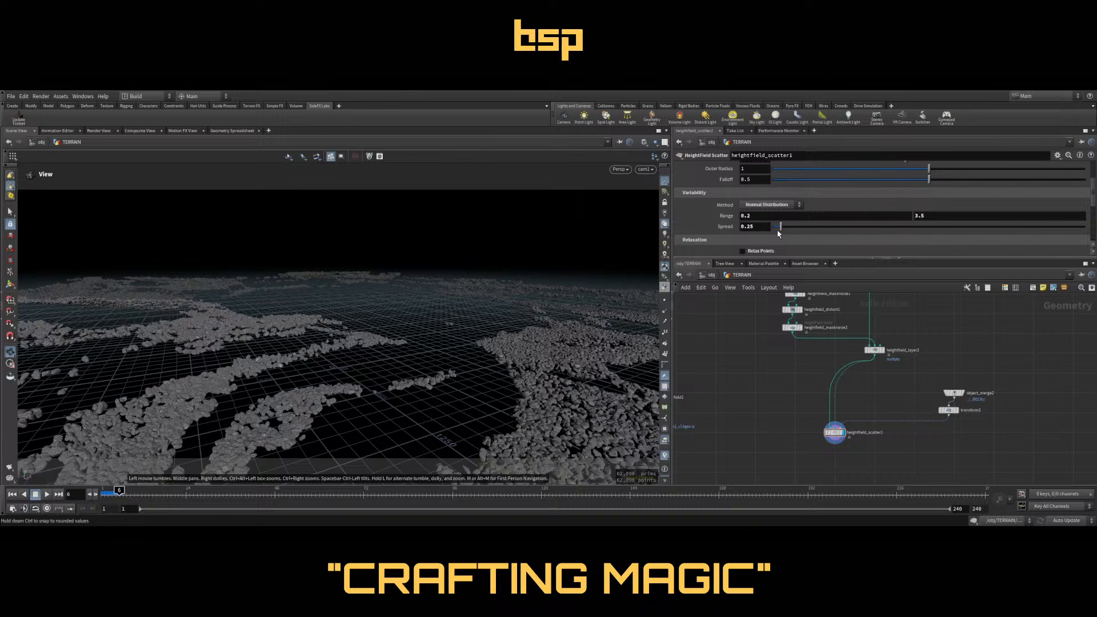
double_click(747, 216)
type("1")
key("Return")
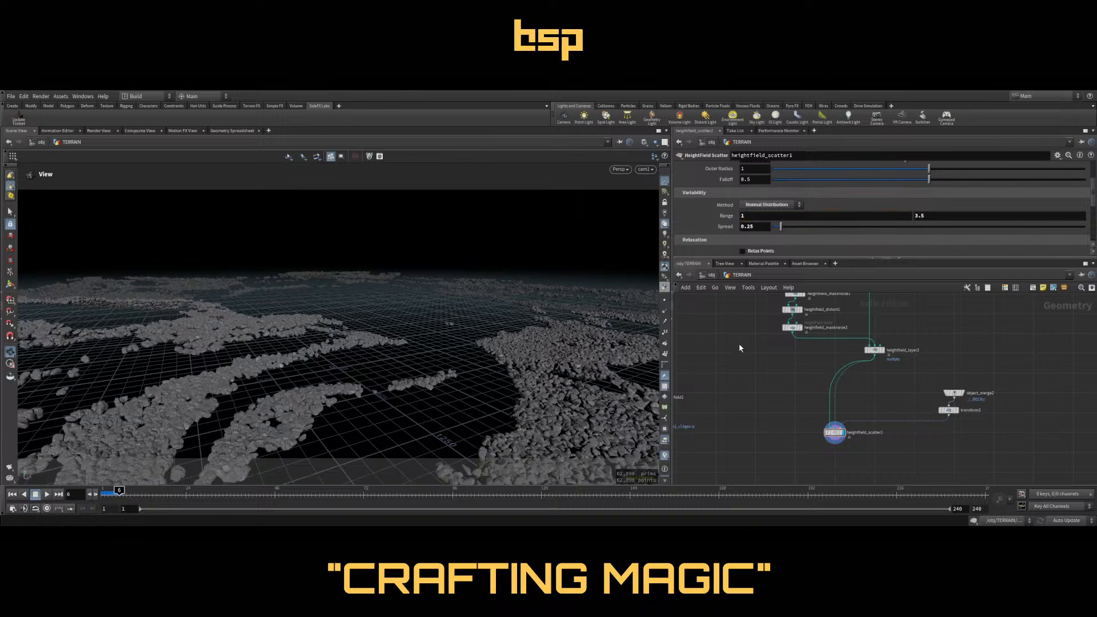
double_click(920, 216)
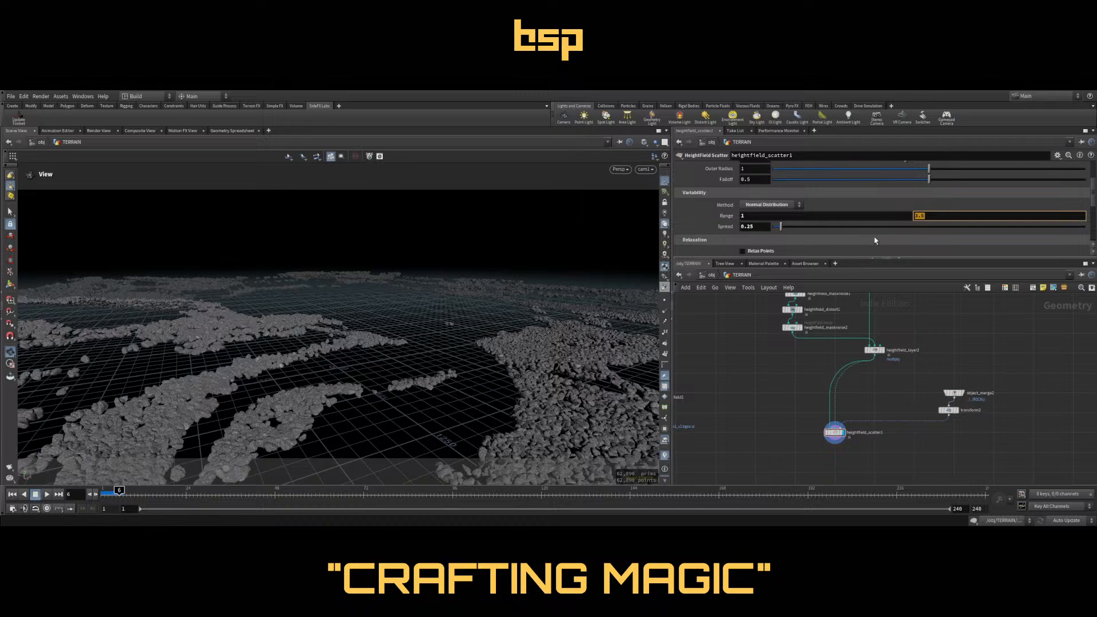
type("2")
key("Return")
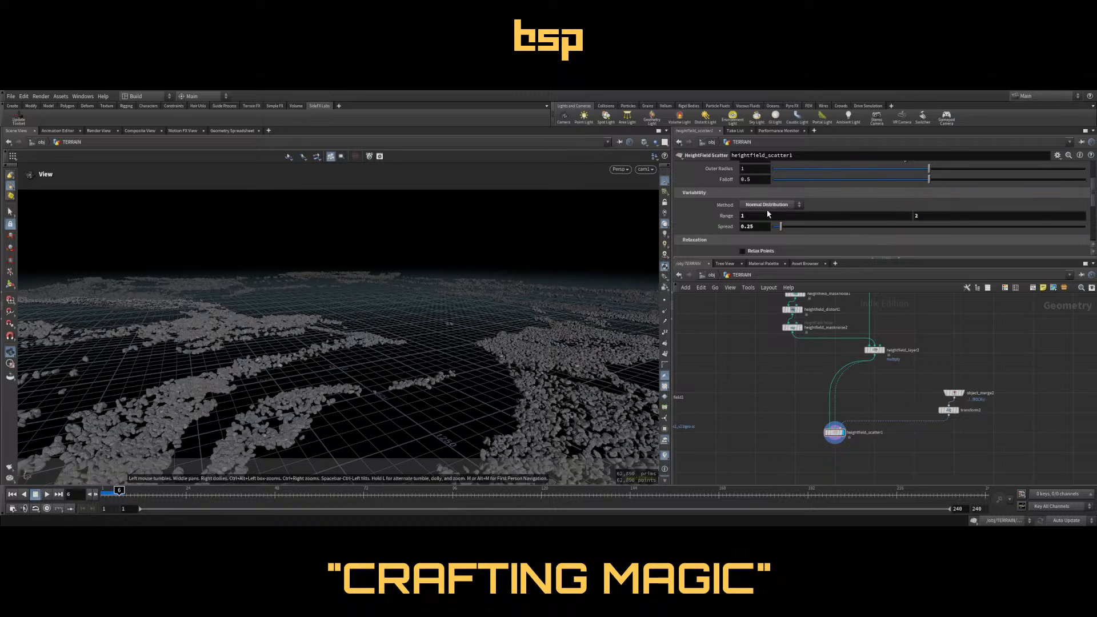
left_click_drag(812, 231, 940, 230)
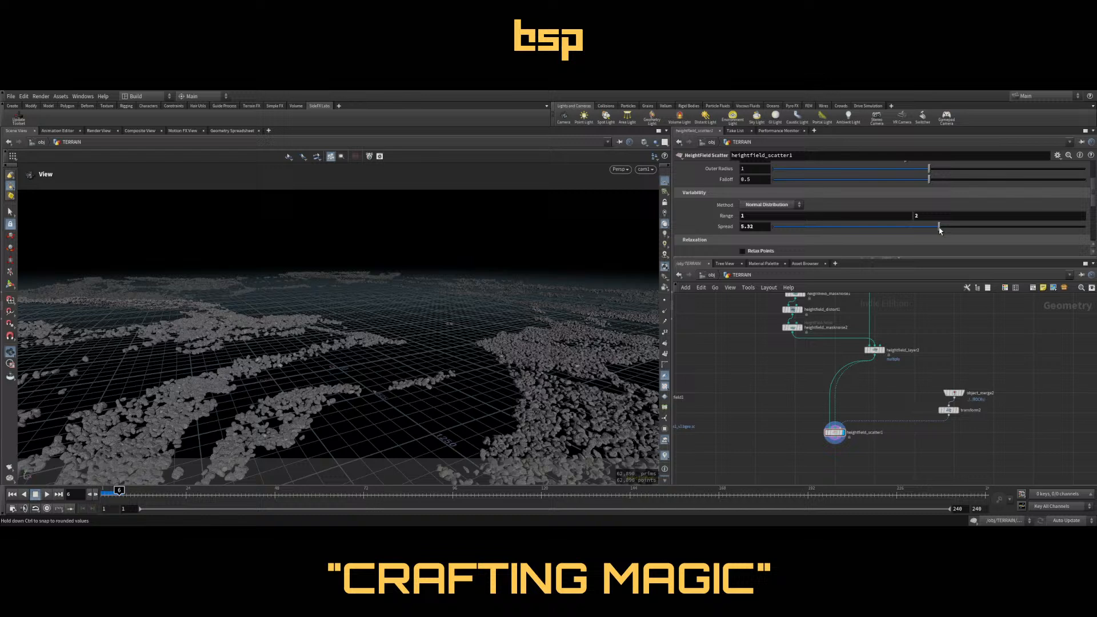
left_click(776, 228)
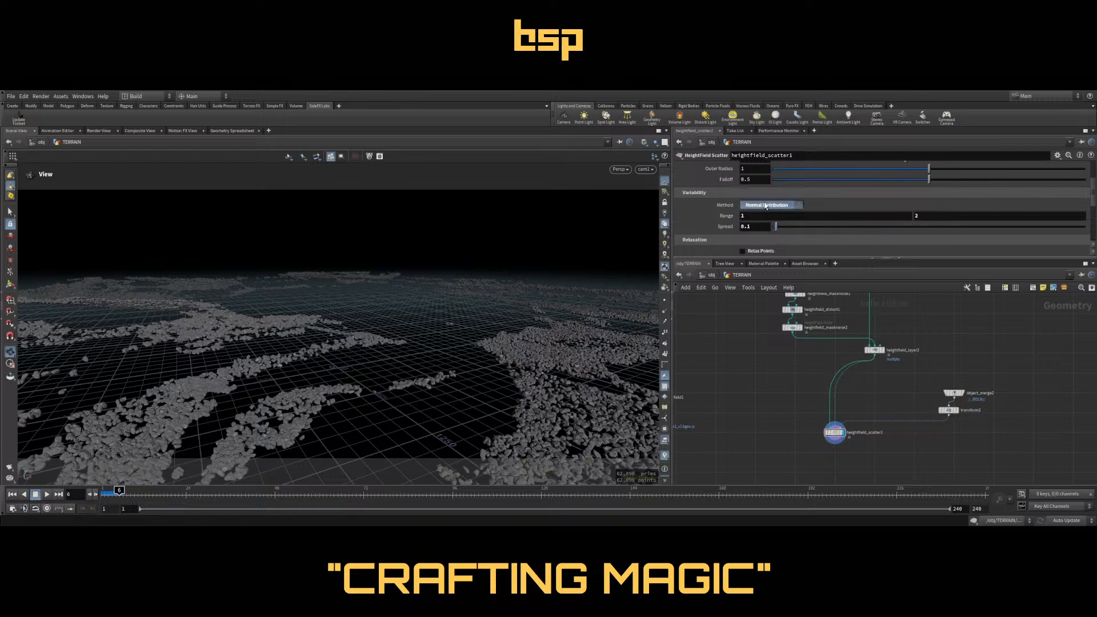
Switch the scatter variability method to Uniform Distribution and set the range maximum to 3.5
left_click(766, 205)
left_click(761, 218)
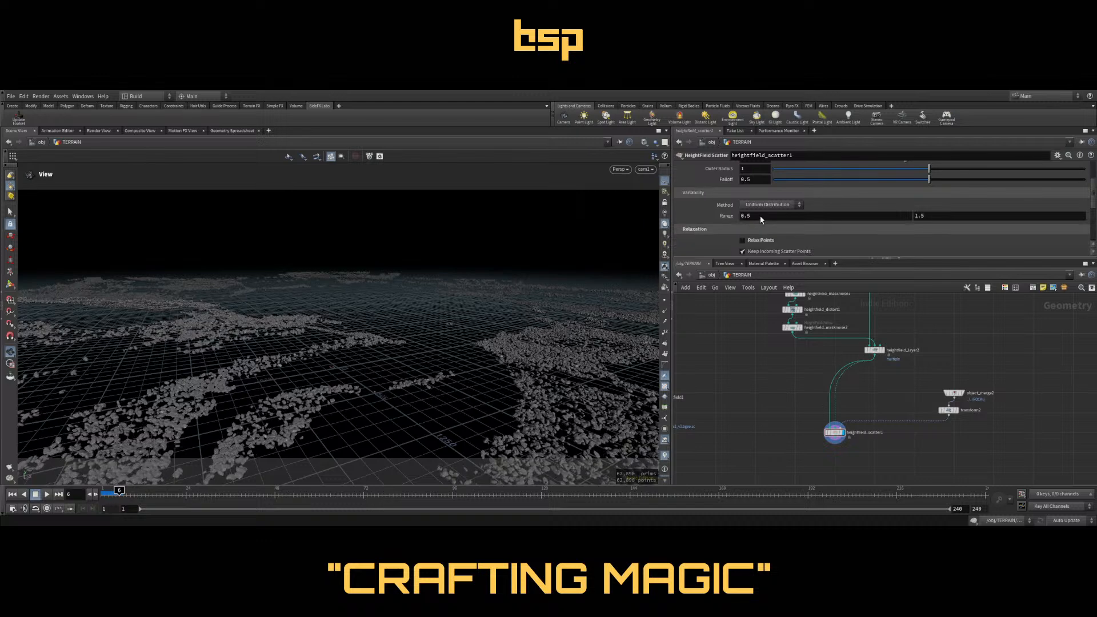
key("Tab")
type("3.5")
key("Return")
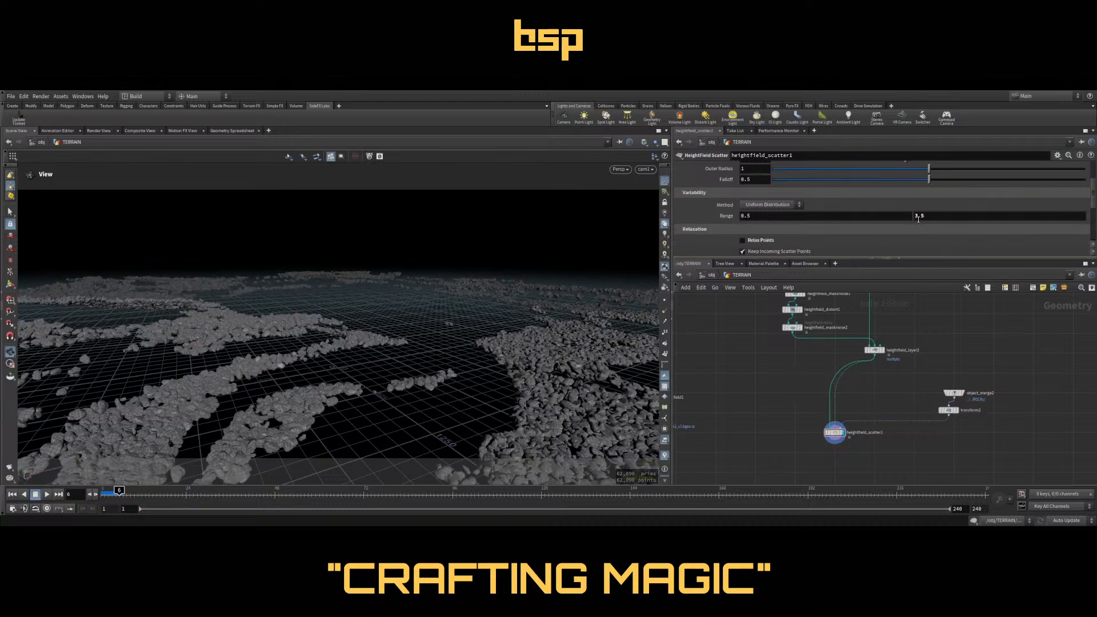
Change the uniform variability range to a minimum of 0.1 and a maximum of 2.5
left_click_drag(921, 216, 896, 233)
type("2.")
key("Return")
type("0.1")
key("Return")
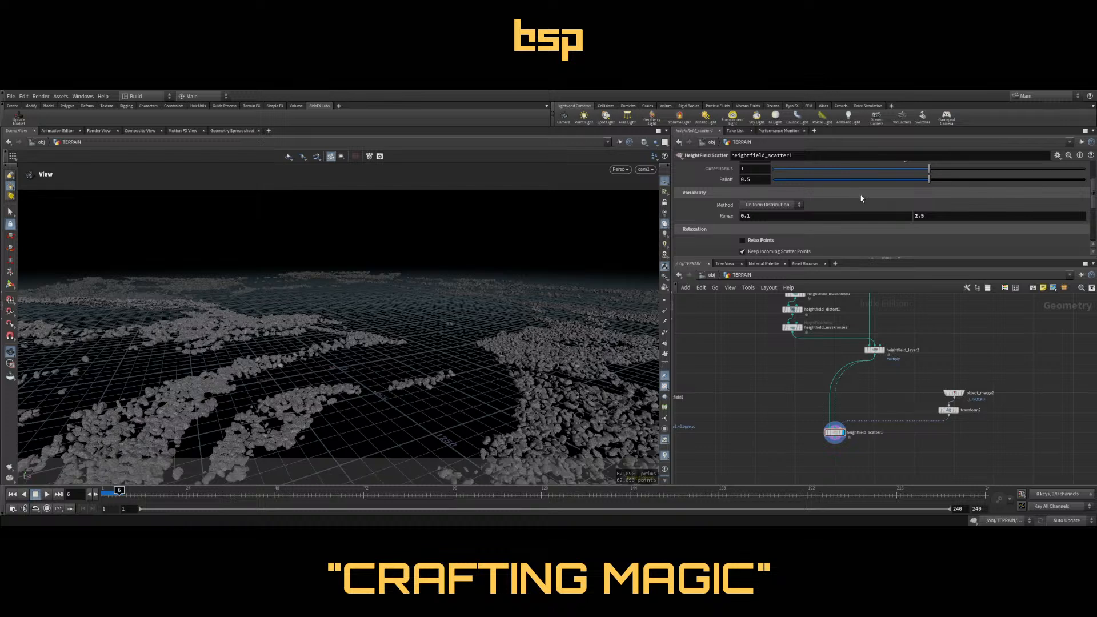
scroll(860, 200, "down", 3)
scroll(862, 199, "down", 2)
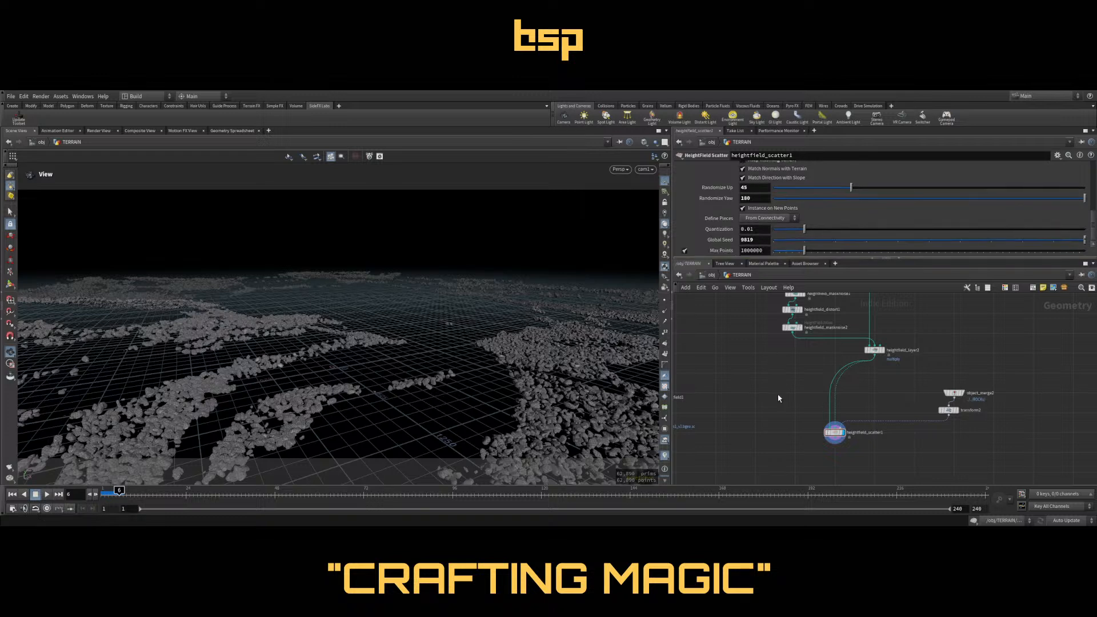
scroll(768, 372, "up", 5)
scroll(887, 414, "down", 5)
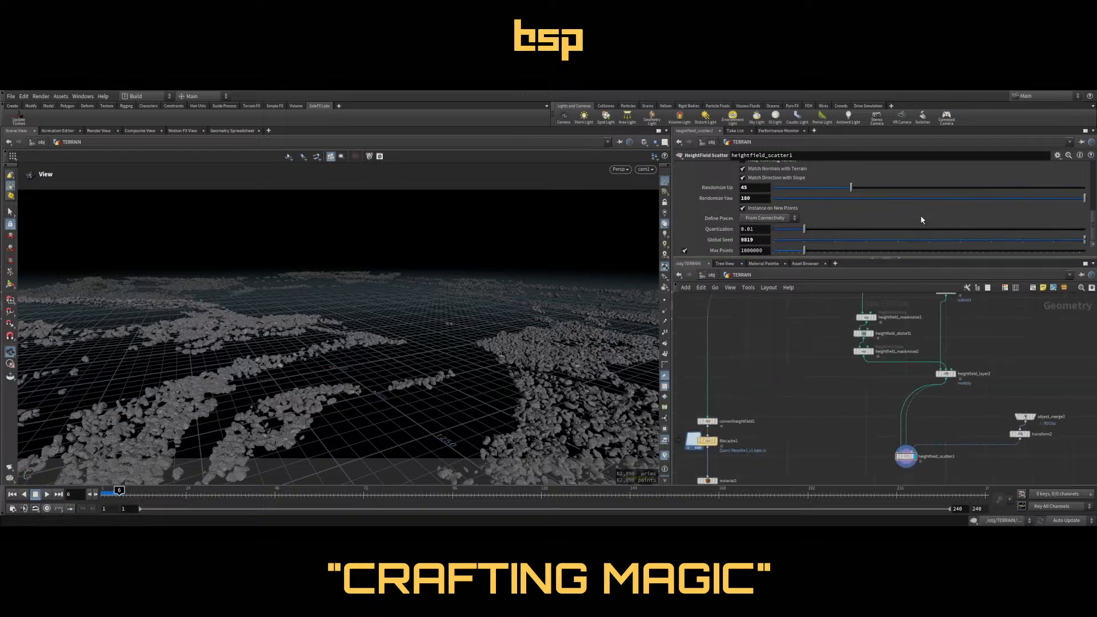
scroll(921, 220, "up", 5)
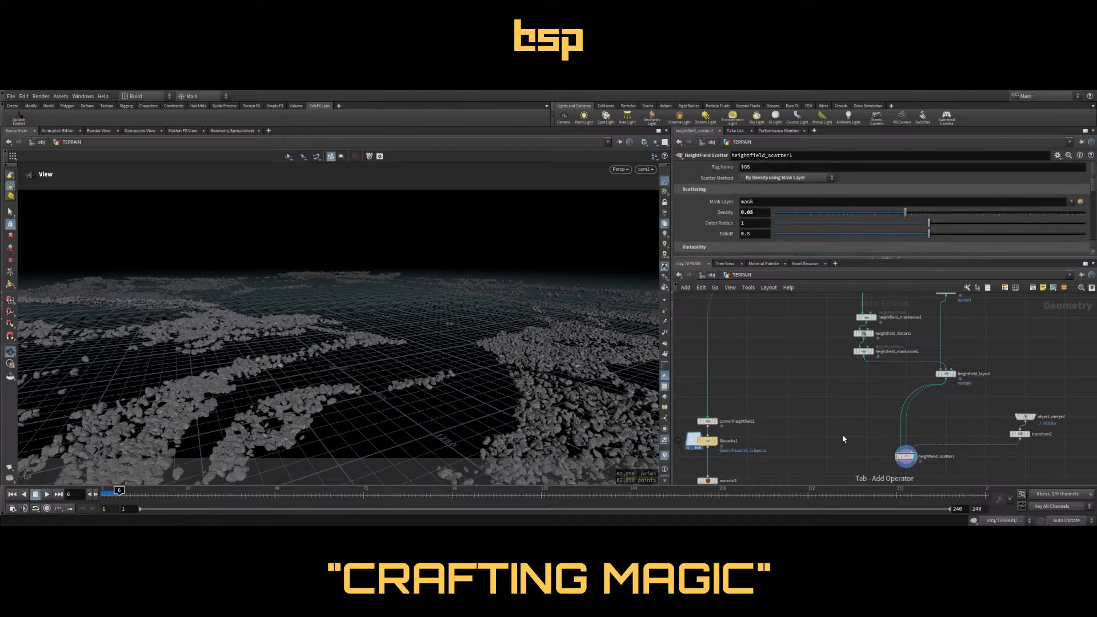
Add a Scatter and Align node to examine its radius, rotation and attribute settings, and delete it
left_click(835, 418)
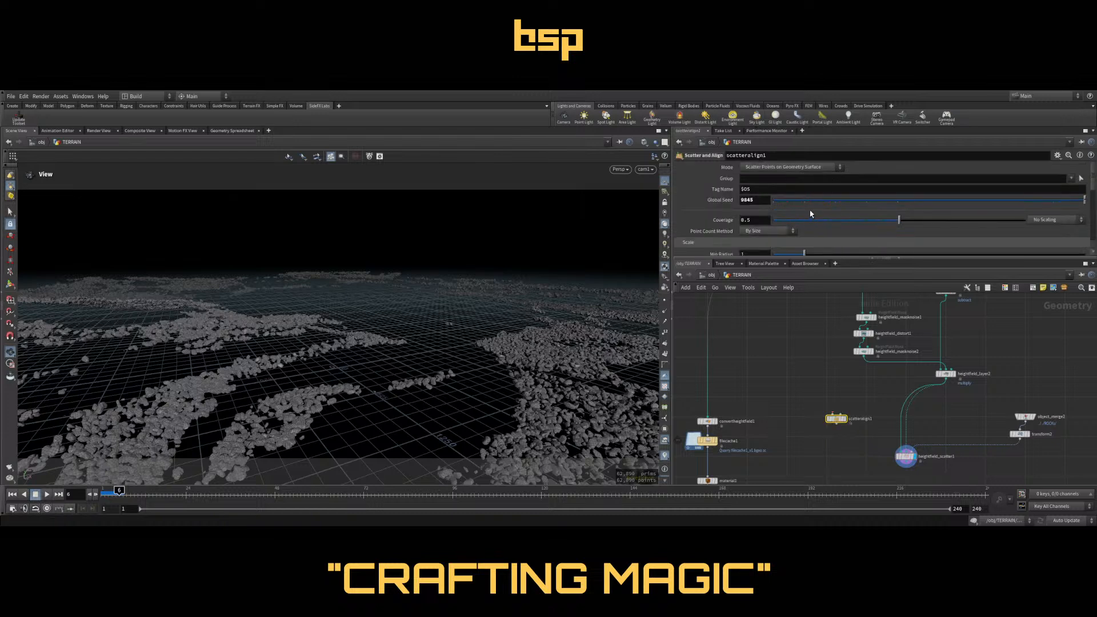
scroll(815, 203, "down", 4)
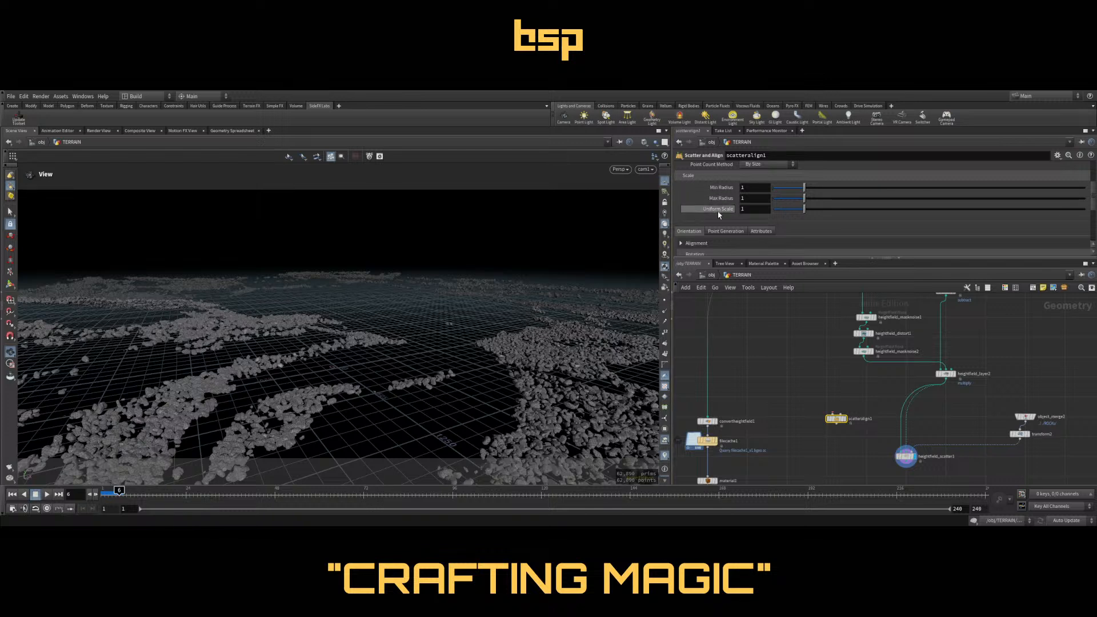
scroll(700, 207, "down", 2)
scroll(691, 228, "down", 4)
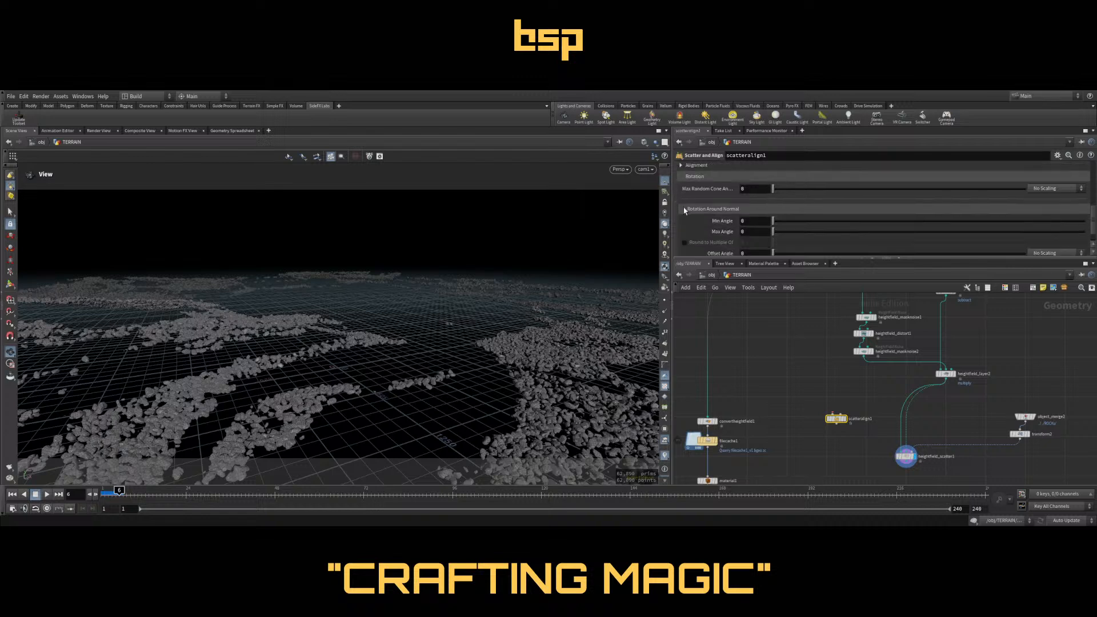
scroll(738, 226, "down", 3)
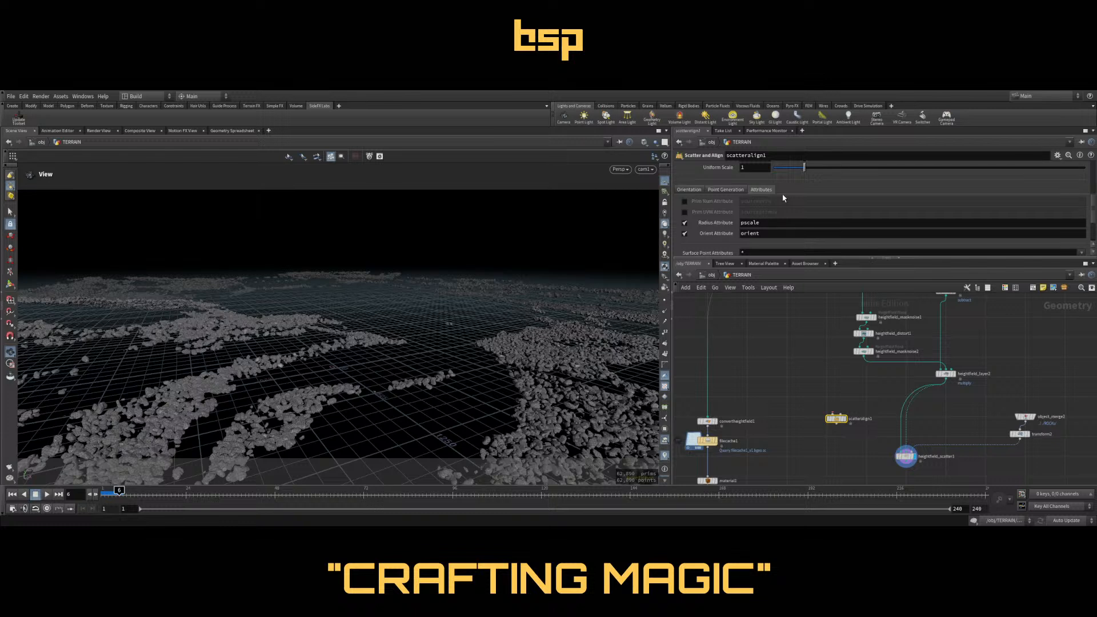
scroll(783, 198, "down", 3)
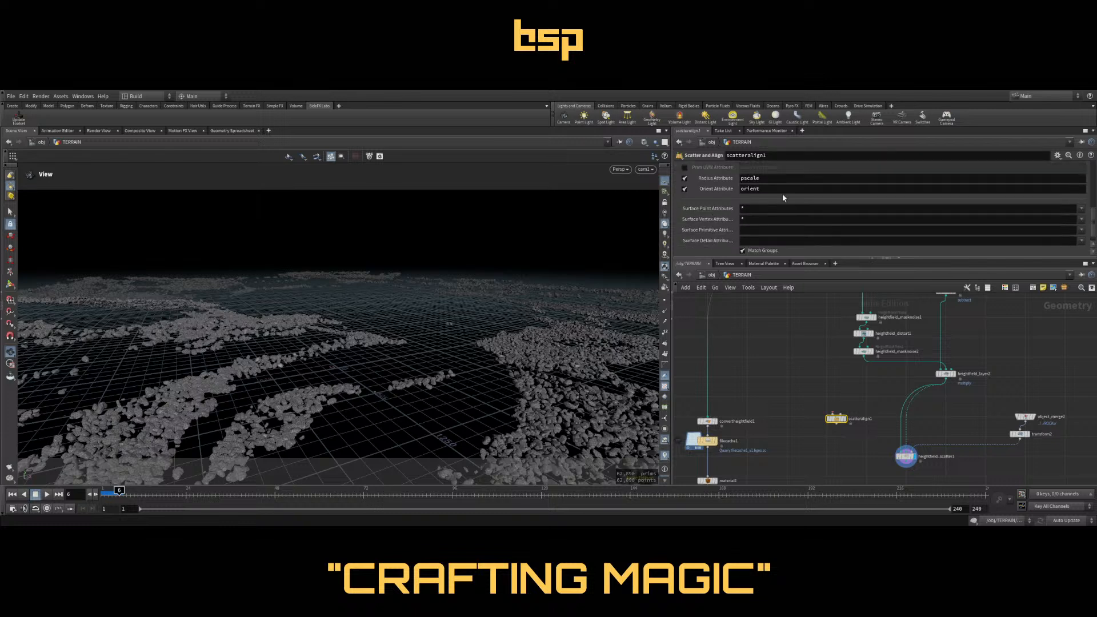
scroll(784, 198, "up", 10)
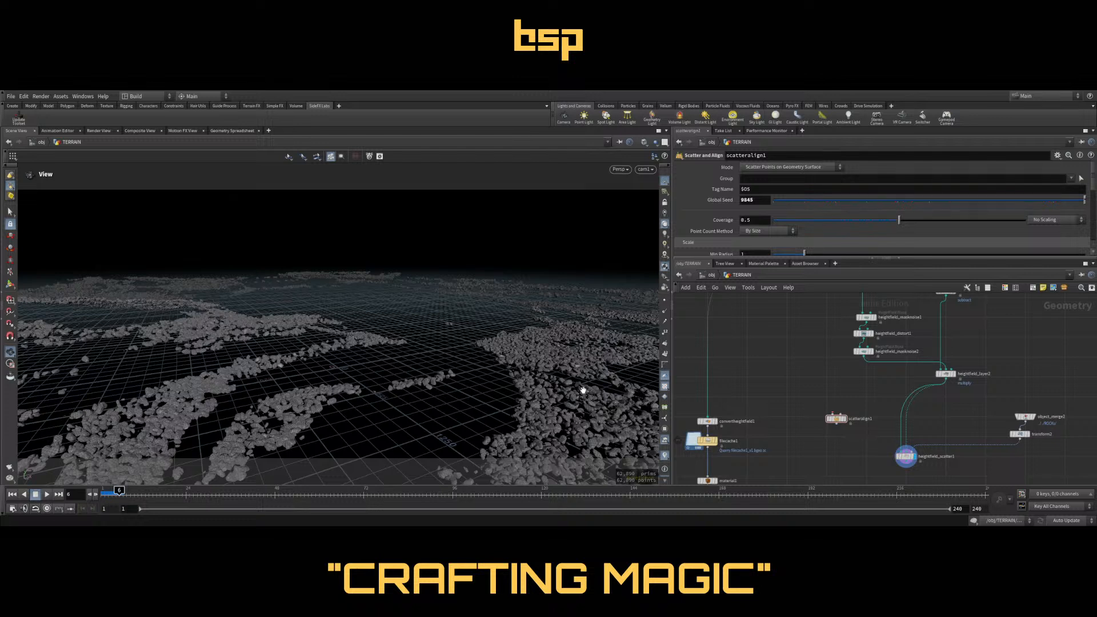
middle_click_drag(862, 393, 846, 386)
key("Delete")
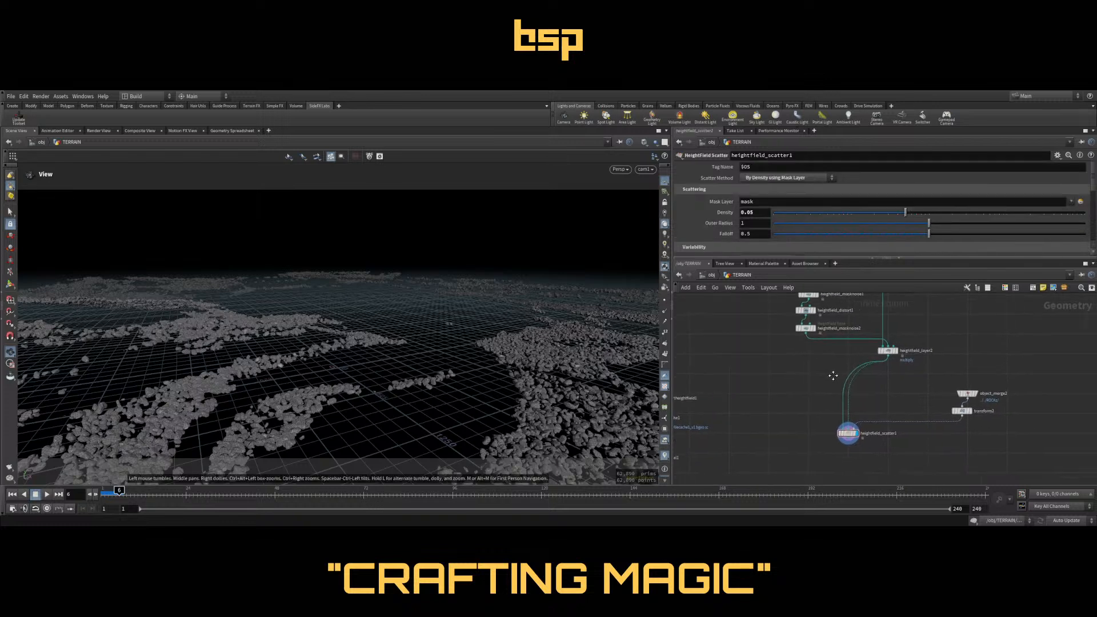
Try a density of 0.03 on heightfield_scatter1 and settle on 0.01
key("r")
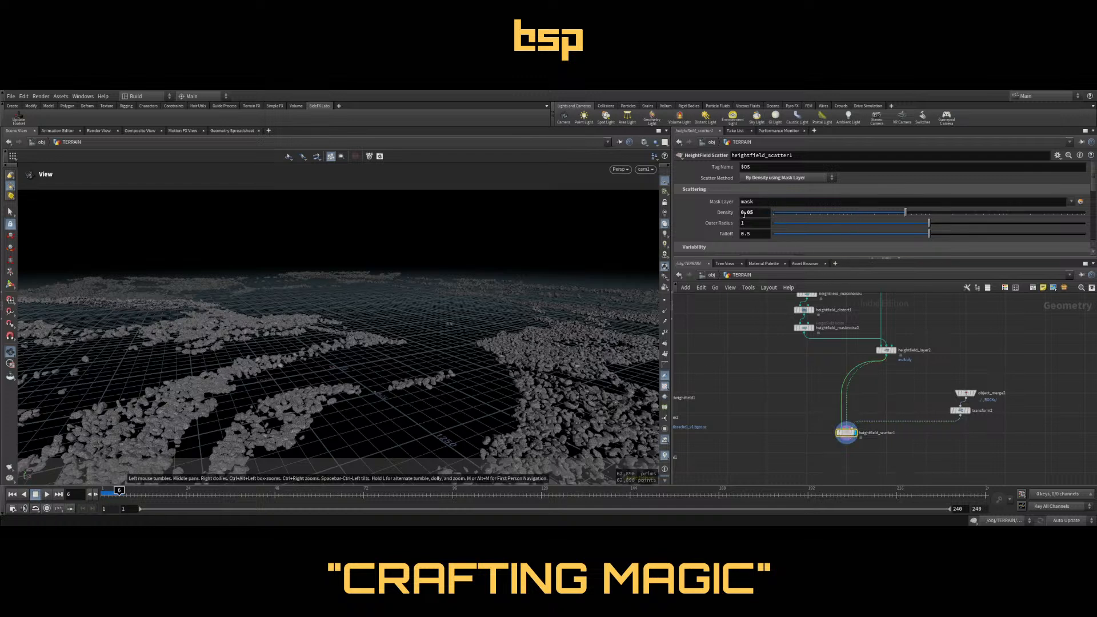
type("3")
left_click(774, 420)
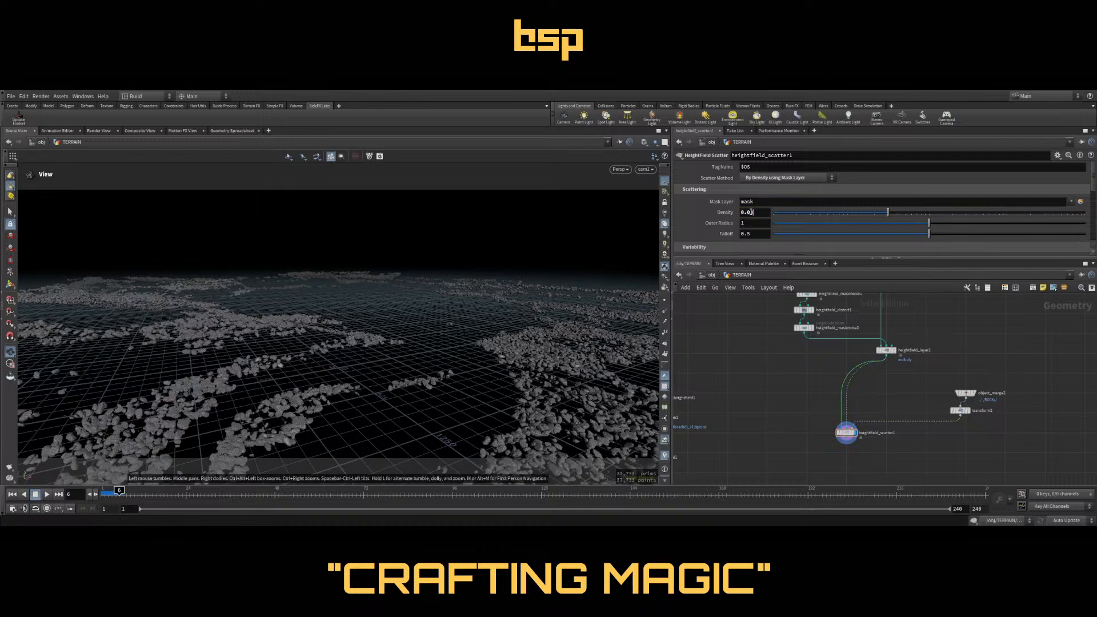
type("1")
key("Return")
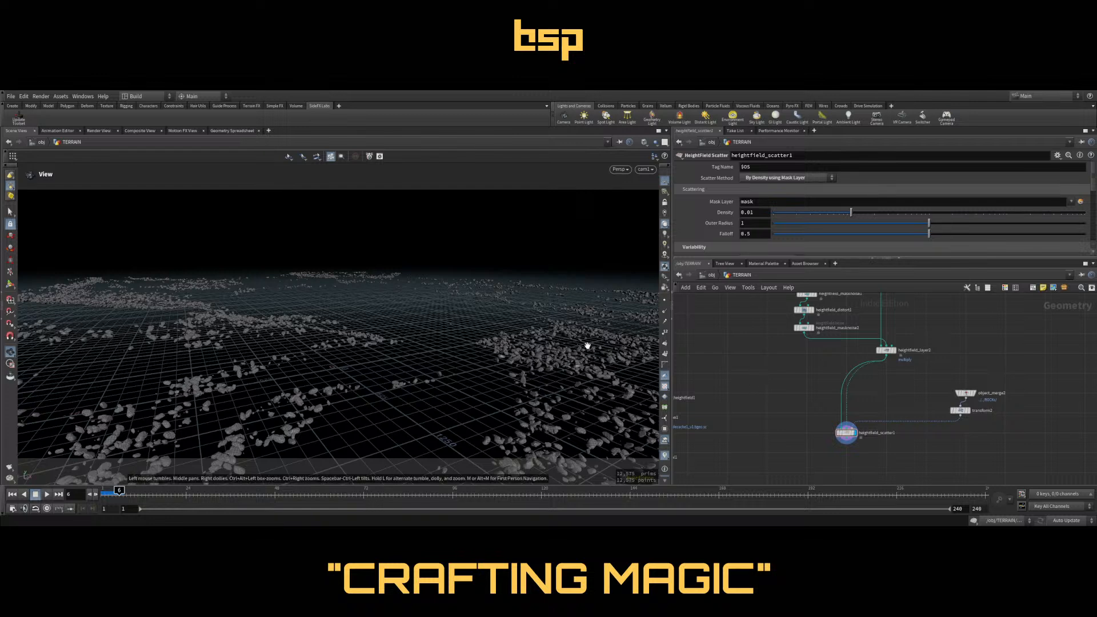
Set the uniform variability range of heightfield_scatter1 to a minimum of 0.5 and a maximum of 1.5
scroll(885, 213, "down", 3)
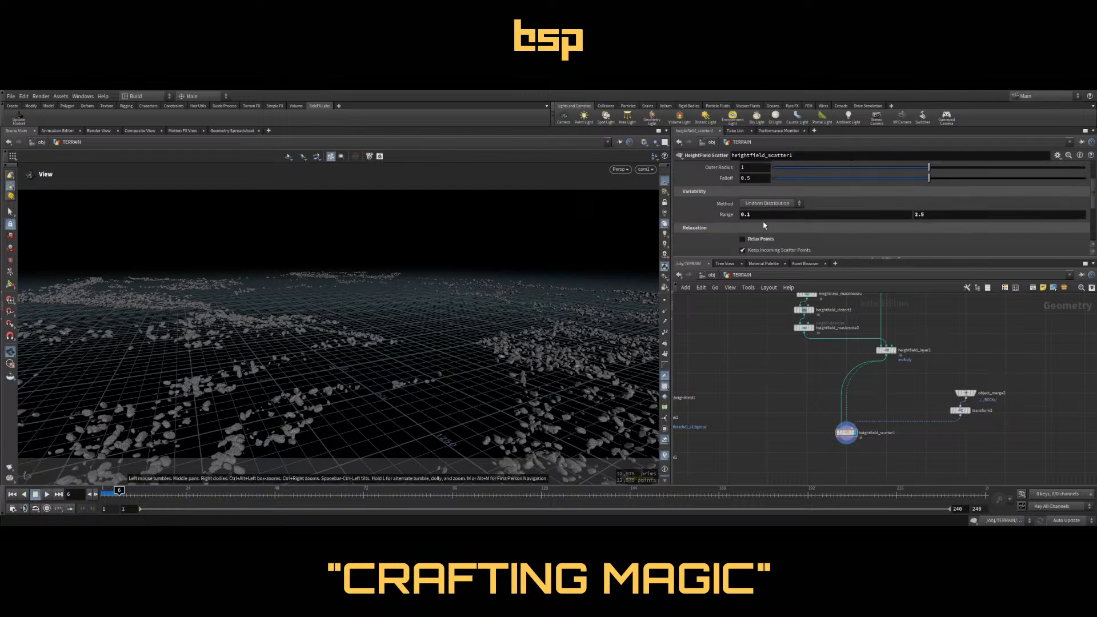
left_click(748, 215)
left_click(755, 376)
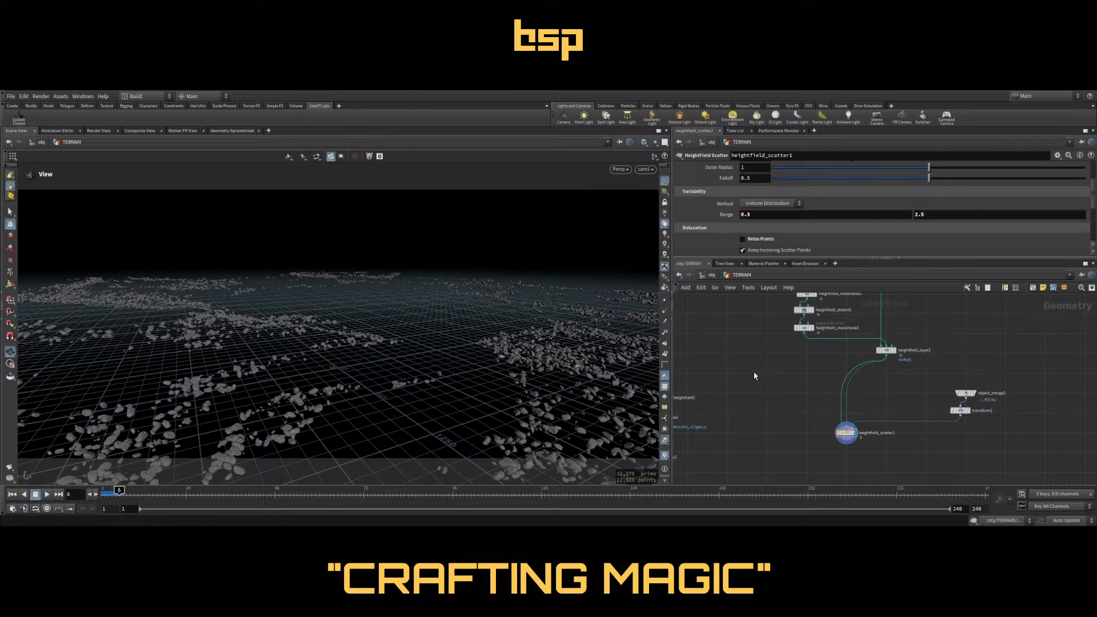
type("5")
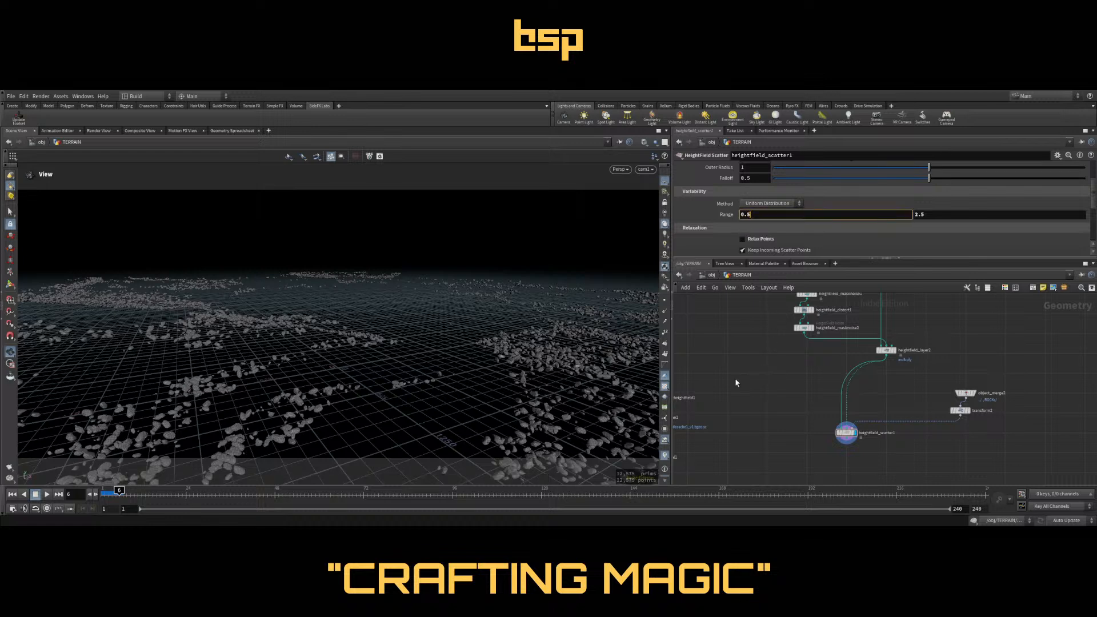
left_click(736, 381)
double_click(919, 214)
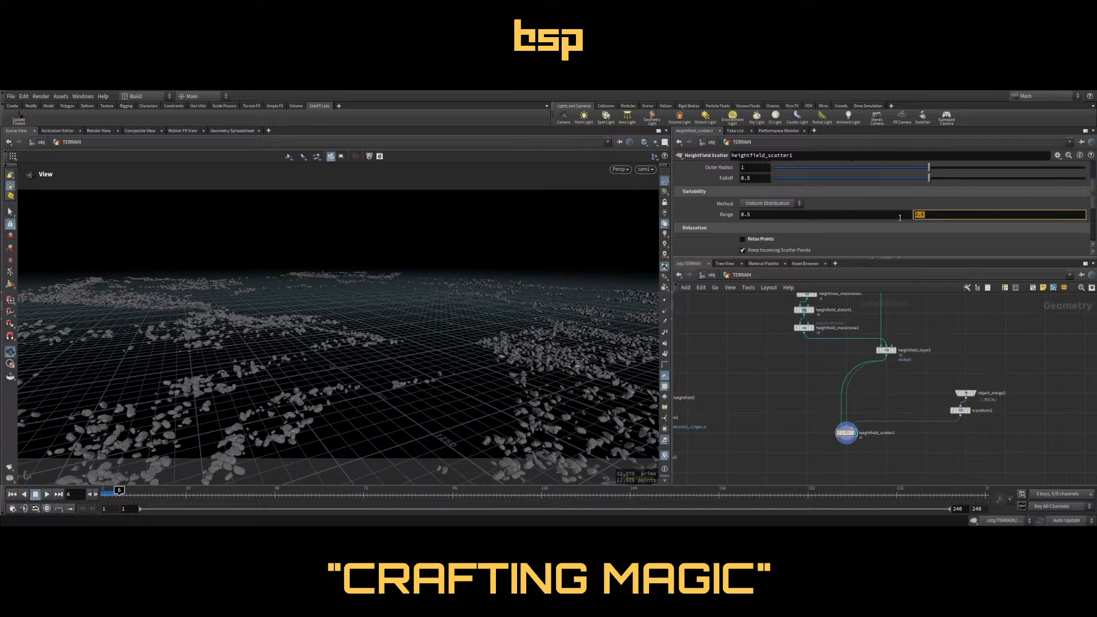
type("1")
key("Return")
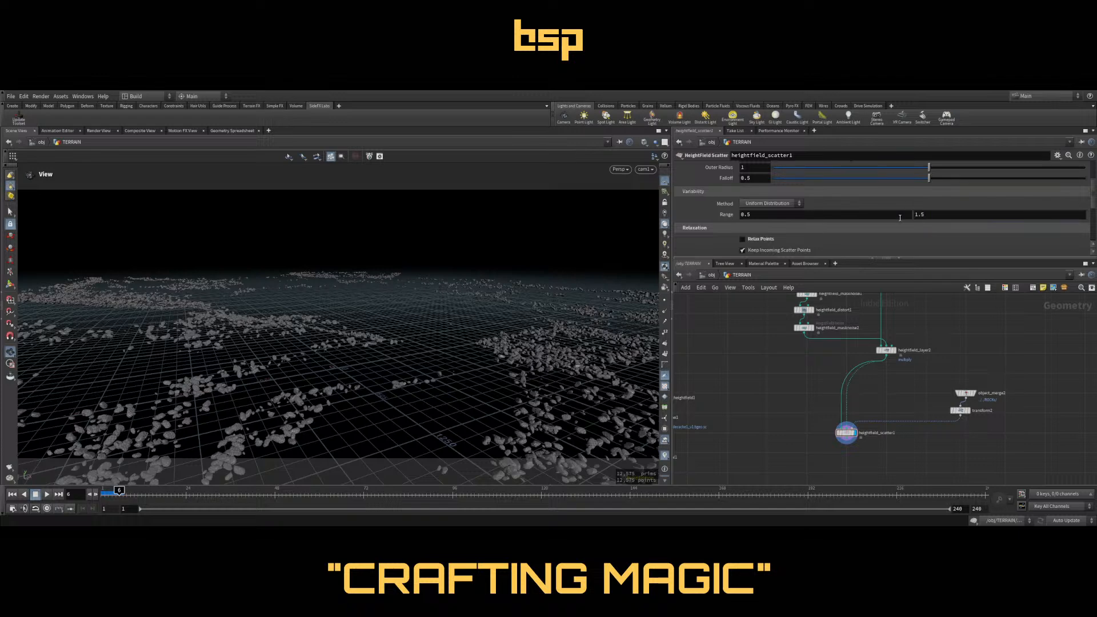
Set the Uniform Scale of the rocks' transform2 node to 20
left_click(960, 410)
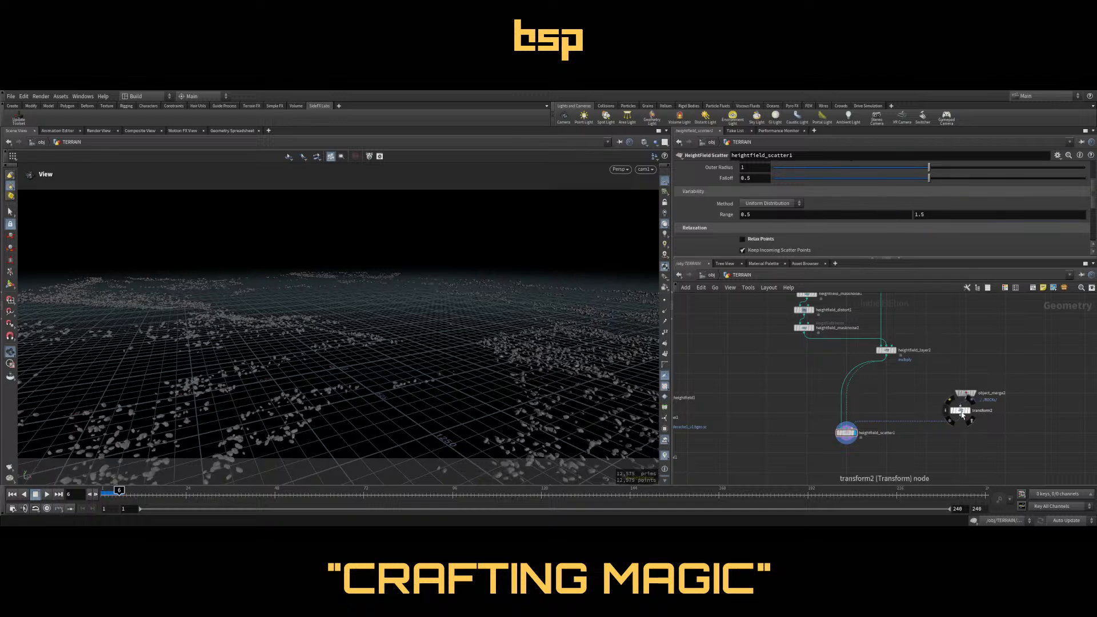
double_click(743, 226)
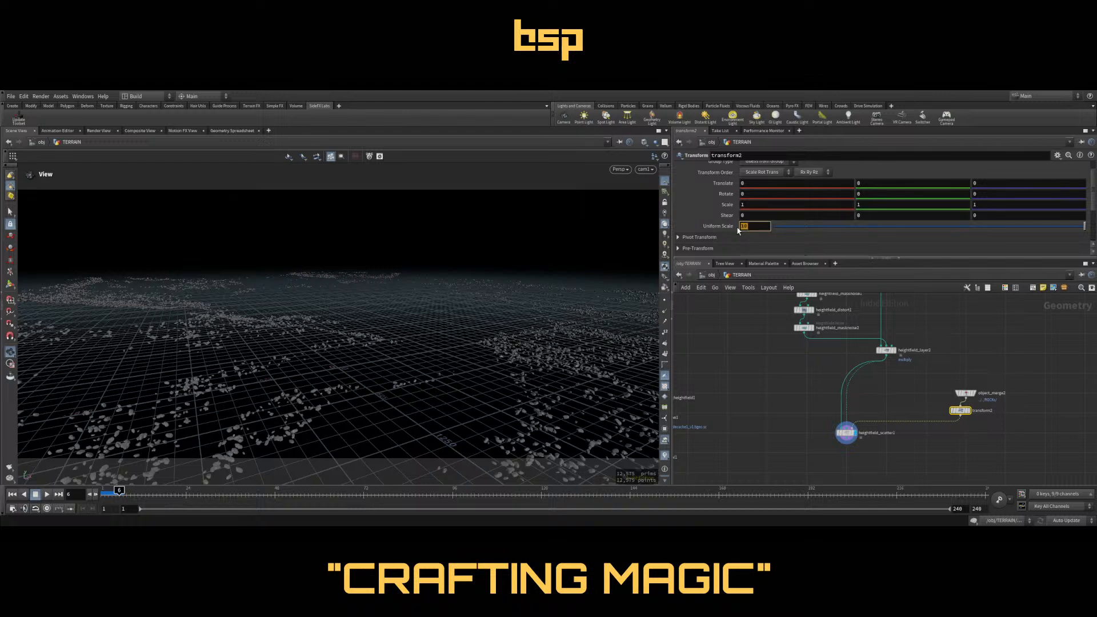
type("20")
key("Return")
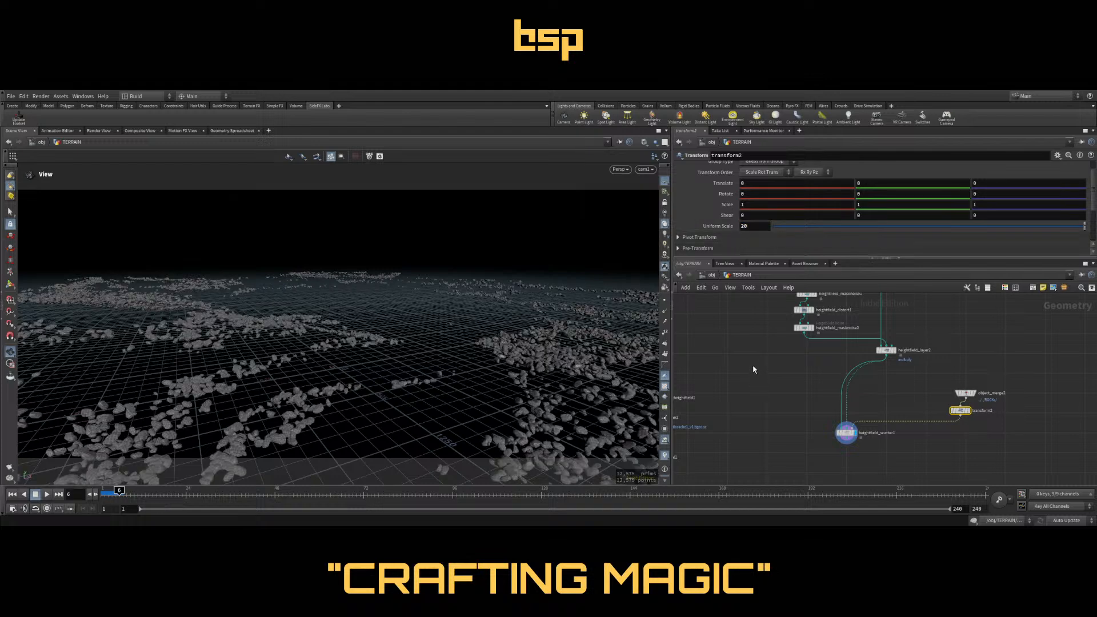
Add a Merge node in the empty network area above matnet1
left_click(753, 366)
scroll(756, 363, "down", 3)
middle_click_drag(740, 423, 782, 384)
scroll(782, 384, "up", 4)
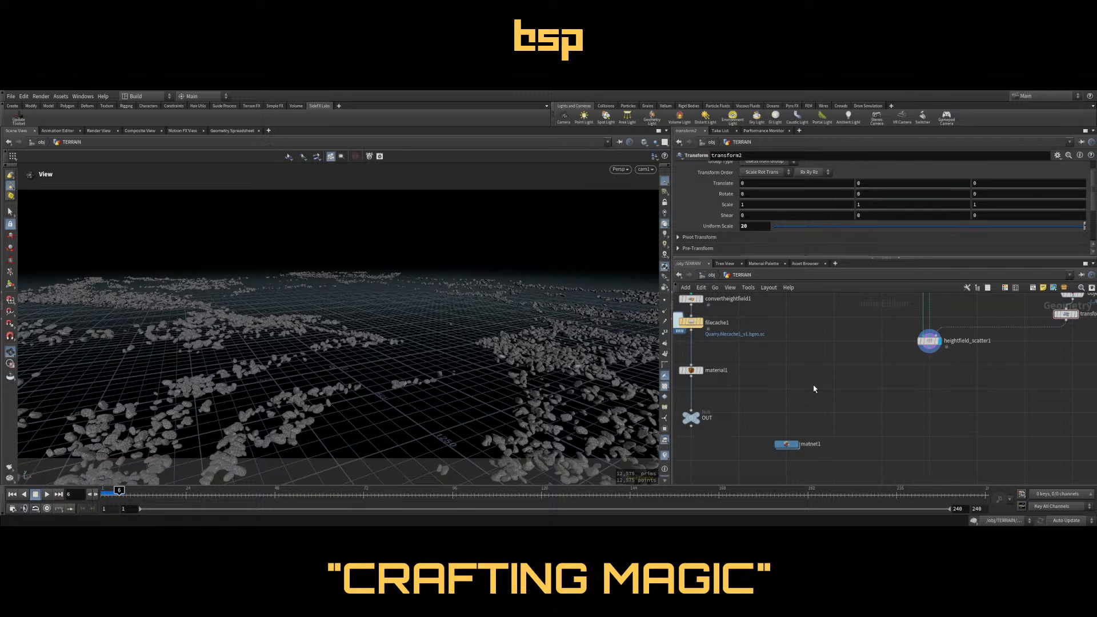
key("Return")
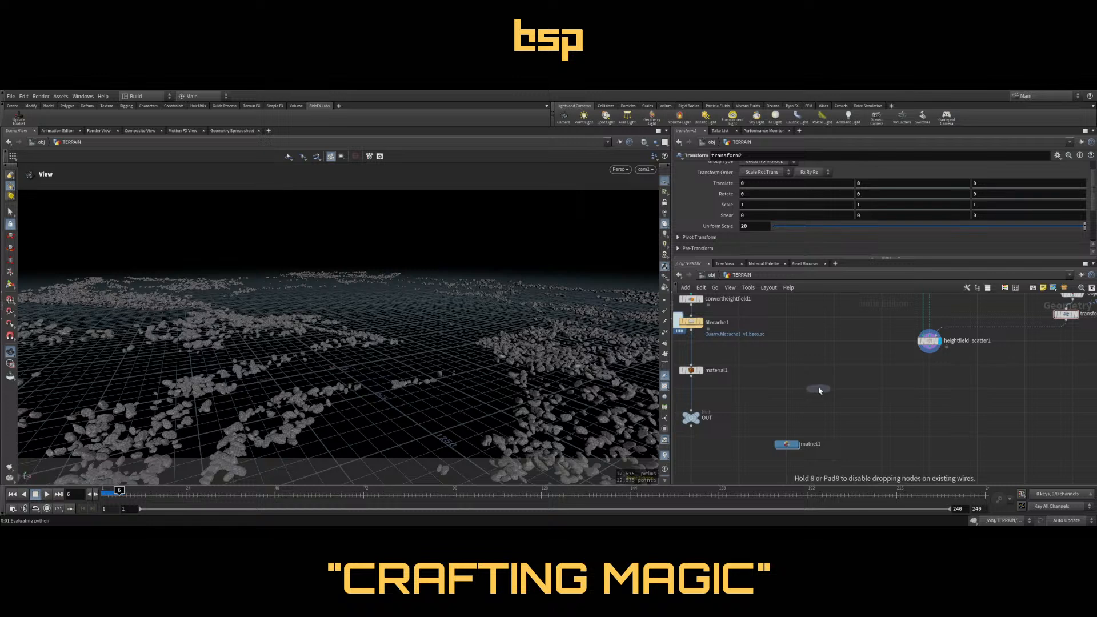
left_click(830, 391)
Connect heightfield_erode1 and heightfield_scatter1 into merge1 and display the merged terrain and rocks
middle_click_drag(797, 328, 794, 425)
scroll(797, 362, "down", 3)
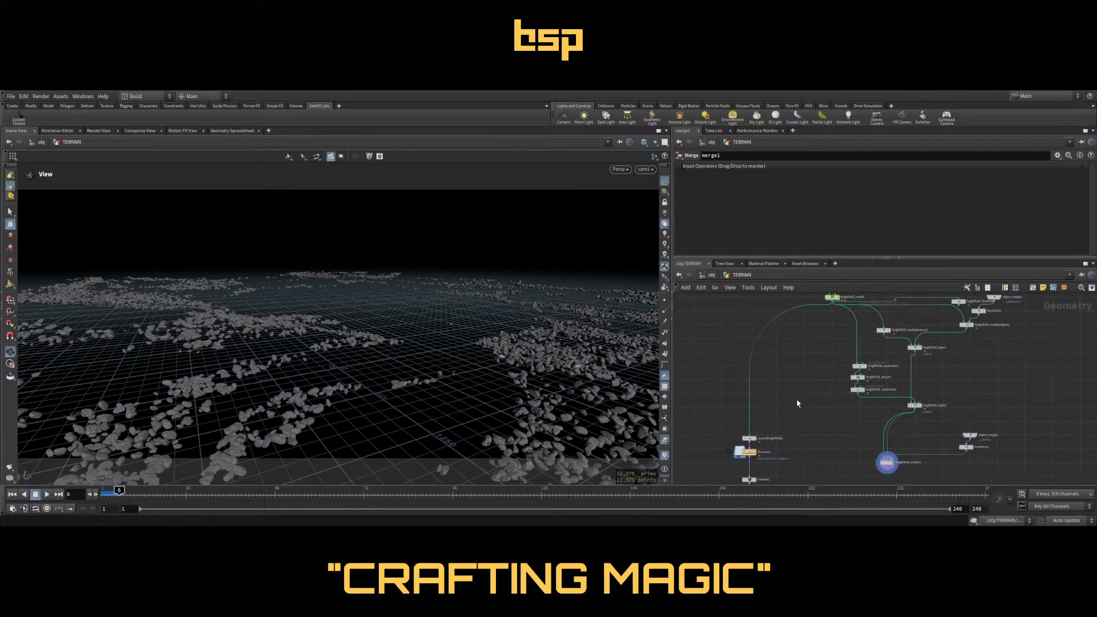
left_click_drag(834, 304, 815, 400)
scroll(815, 400, "up", 3)
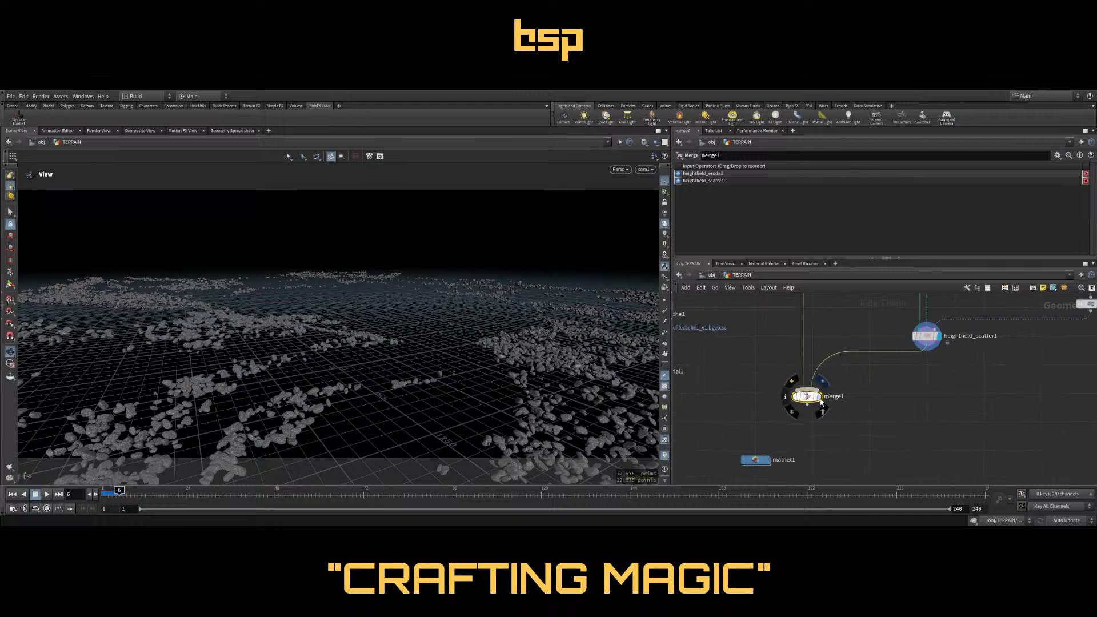
left_click(818, 396)
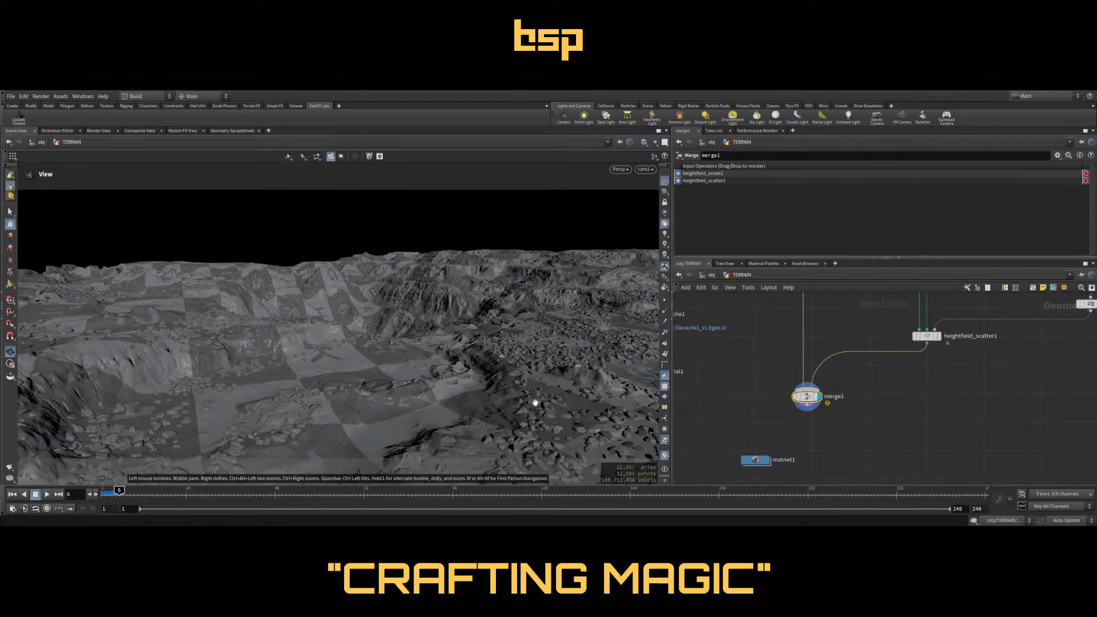
Set the density of heightfield_scatter1 to 0.005
middle_click_drag(945, 399, 885, 449)
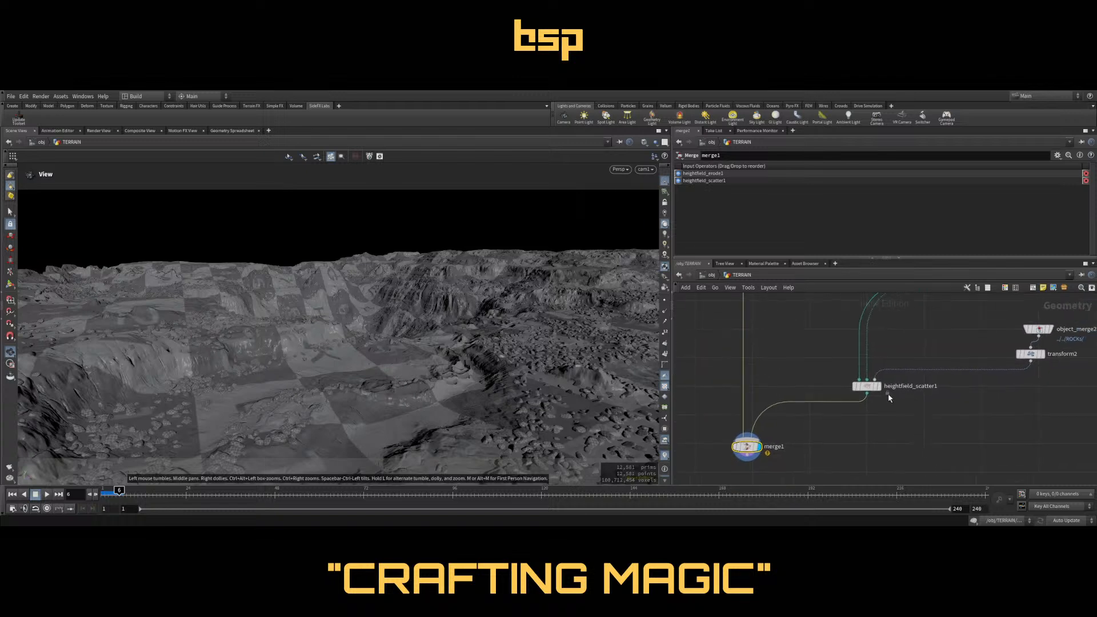
left_click(867, 386)
scroll(821, 223, "up", 2)
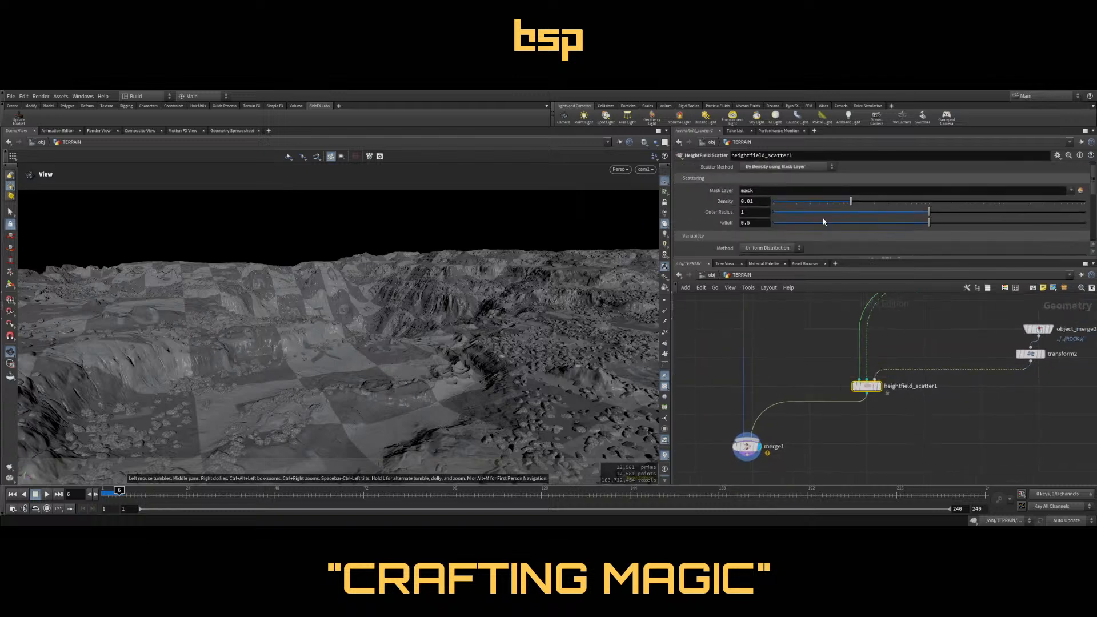
left_click(751, 202)
type("5")
key("Return")
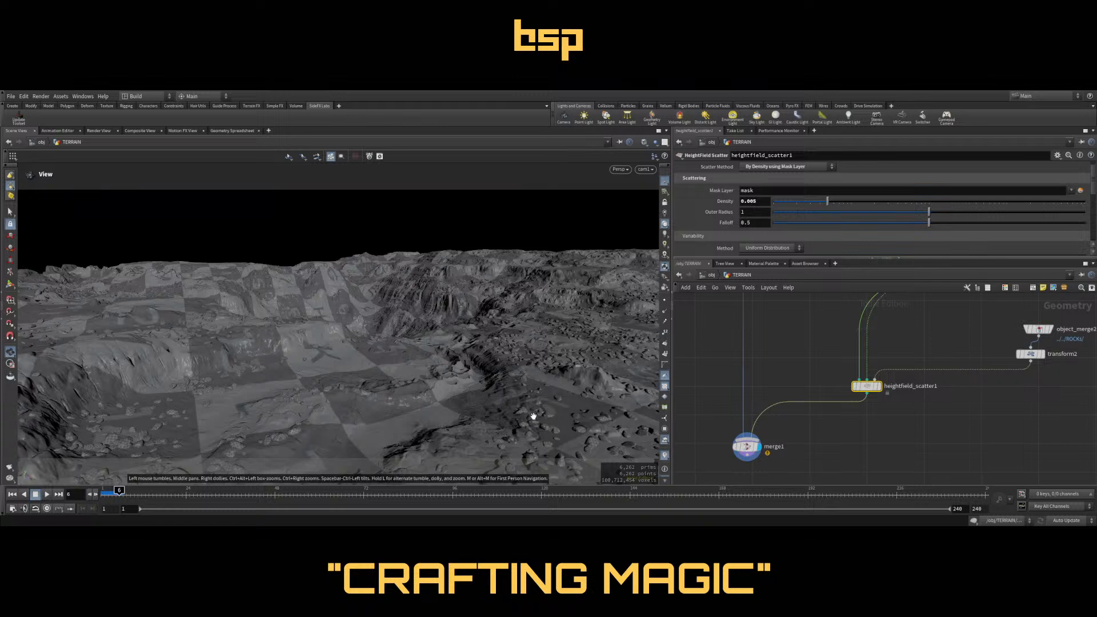
Align object_merge2 and transform2 closer to the scatter branch and duplicate heightfield_scatter1 with its connections below them
middle_click_drag(848, 421, 738, 417)
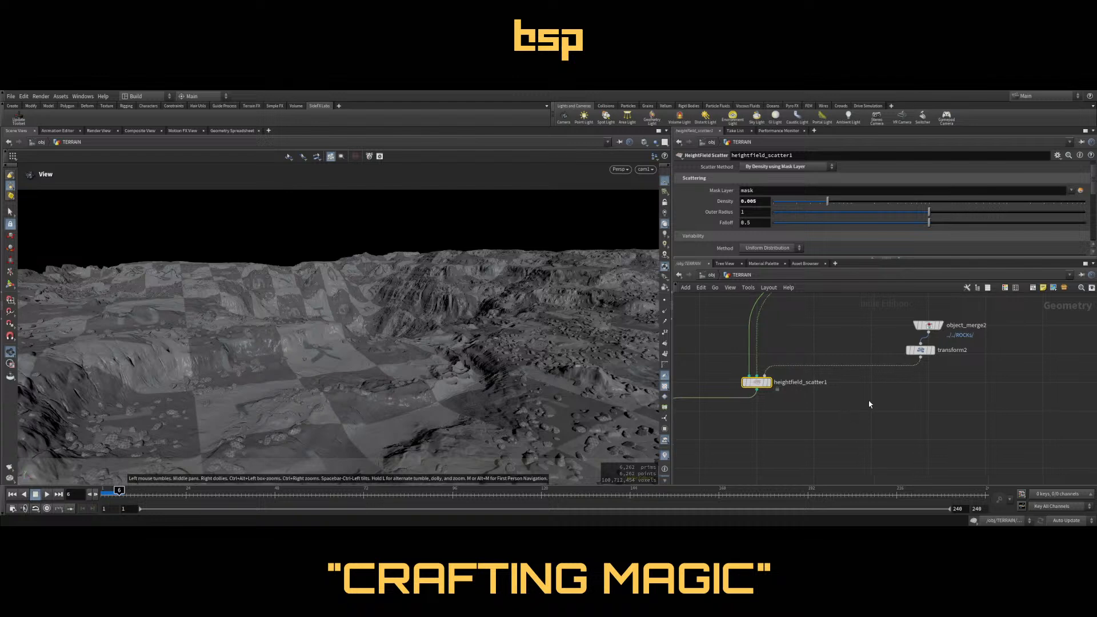
left_click_drag(926, 328, 874, 328)
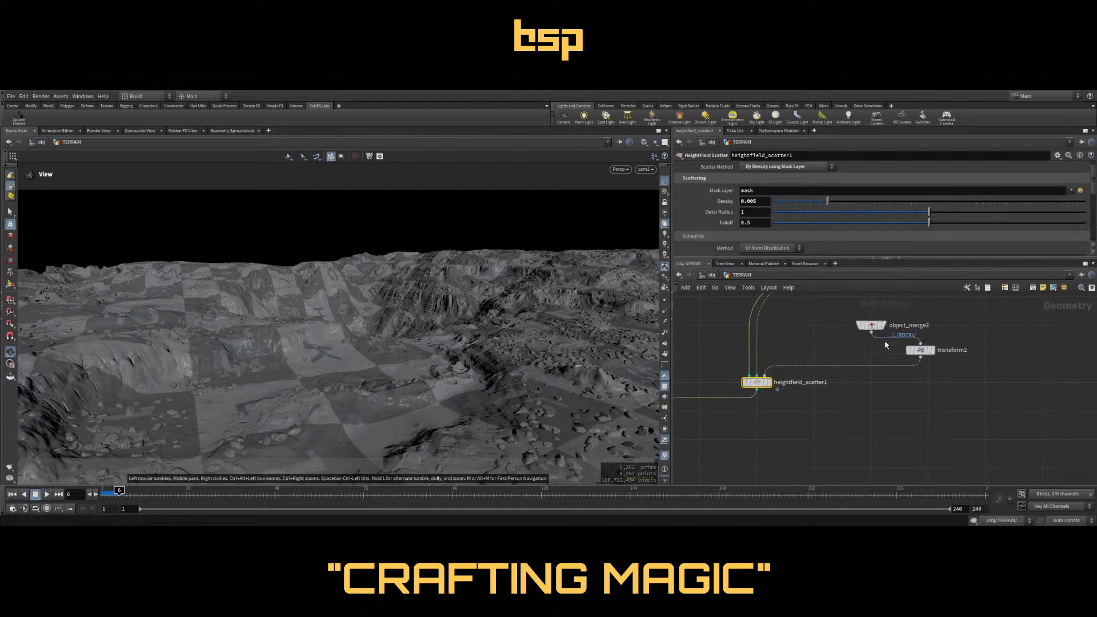
left_click_drag(922, 355, 874, 329)
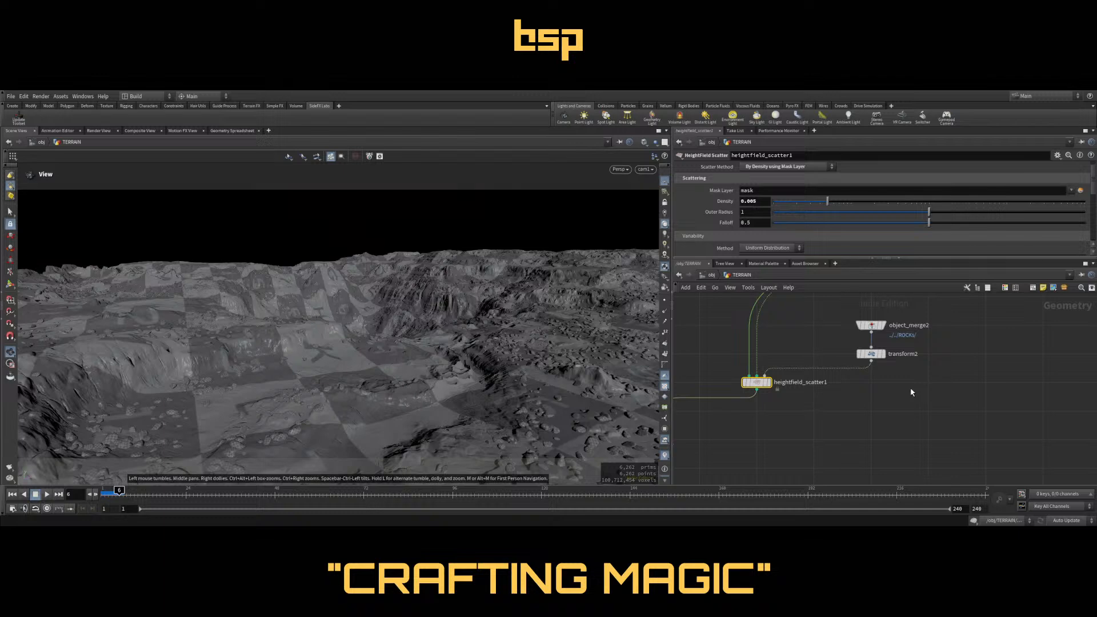
mouse_move(760, 392)
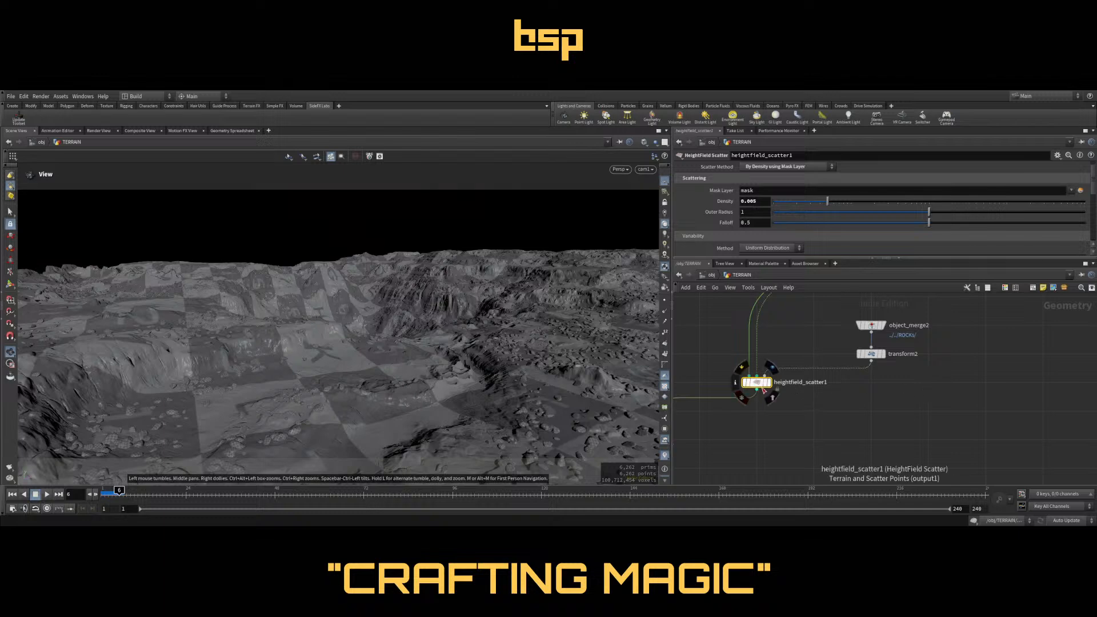
left_click_drag(764, 390, 866, 437, "alt")
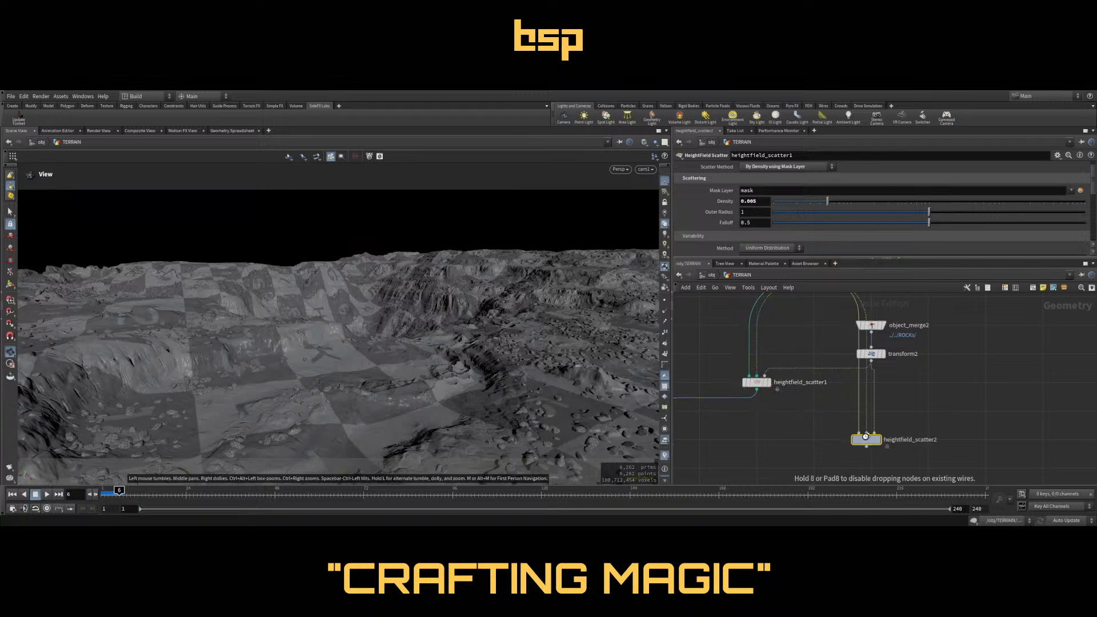
Set the Tag Name of heightfield_scatter1 to BIG
mouse_move(758, 387)
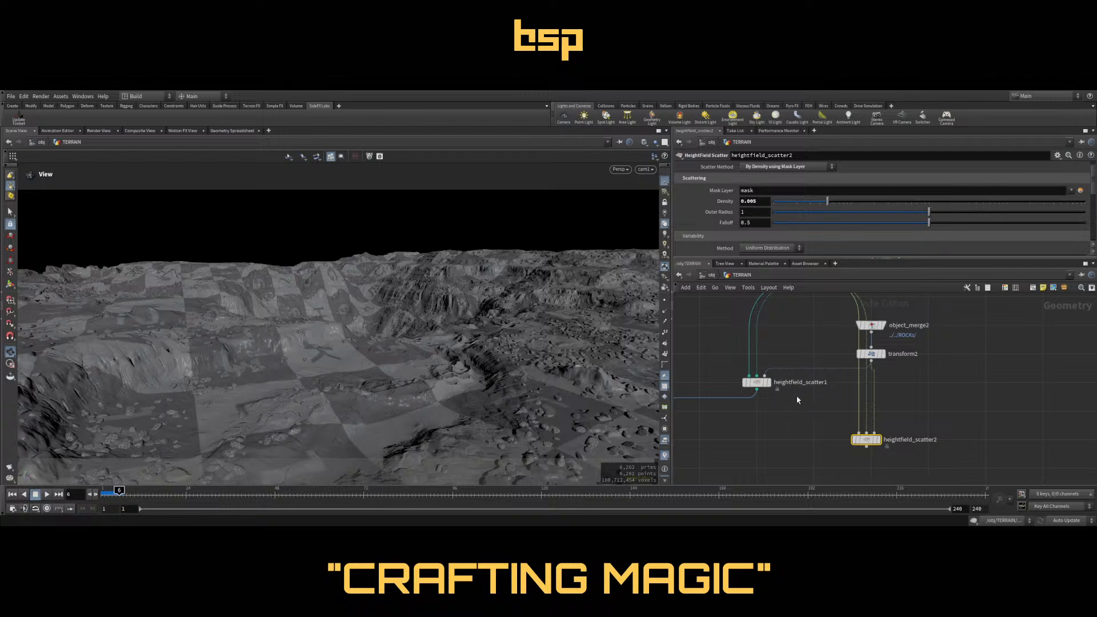
scroll(993, 193, "up", 1)
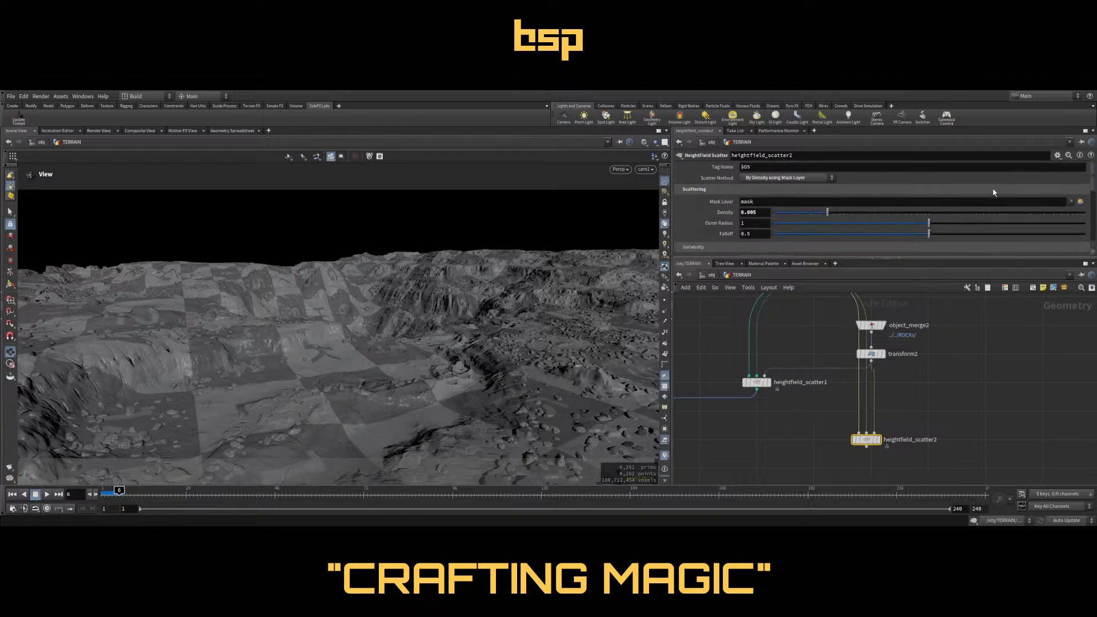
left_click(757, 383)
double_click(758, 165)
type("B")
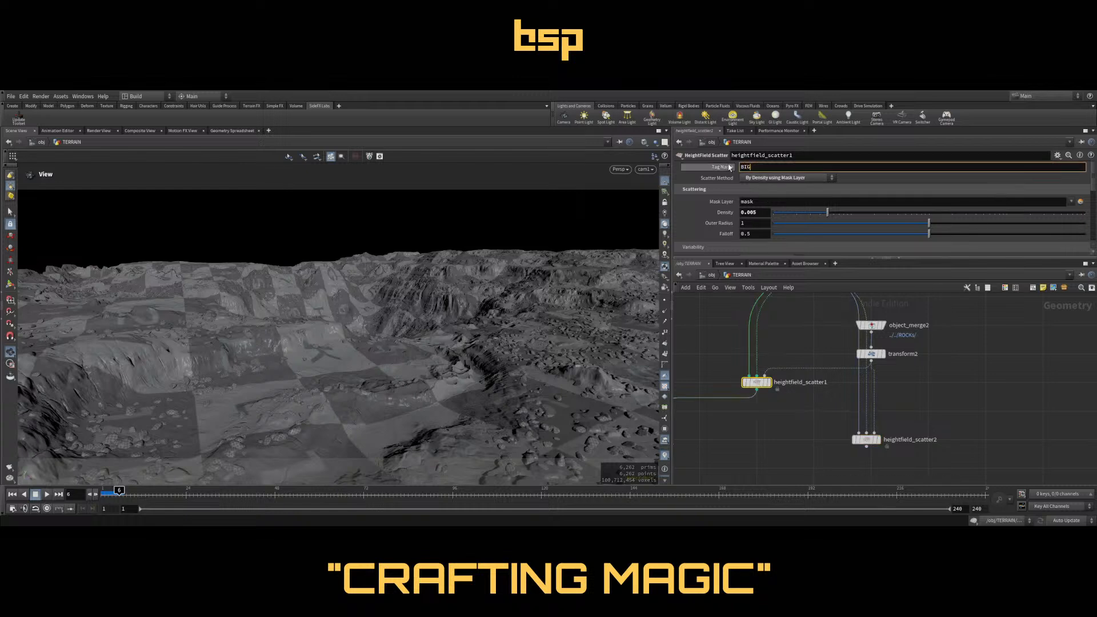
type("IG")
left_click(801, 400)
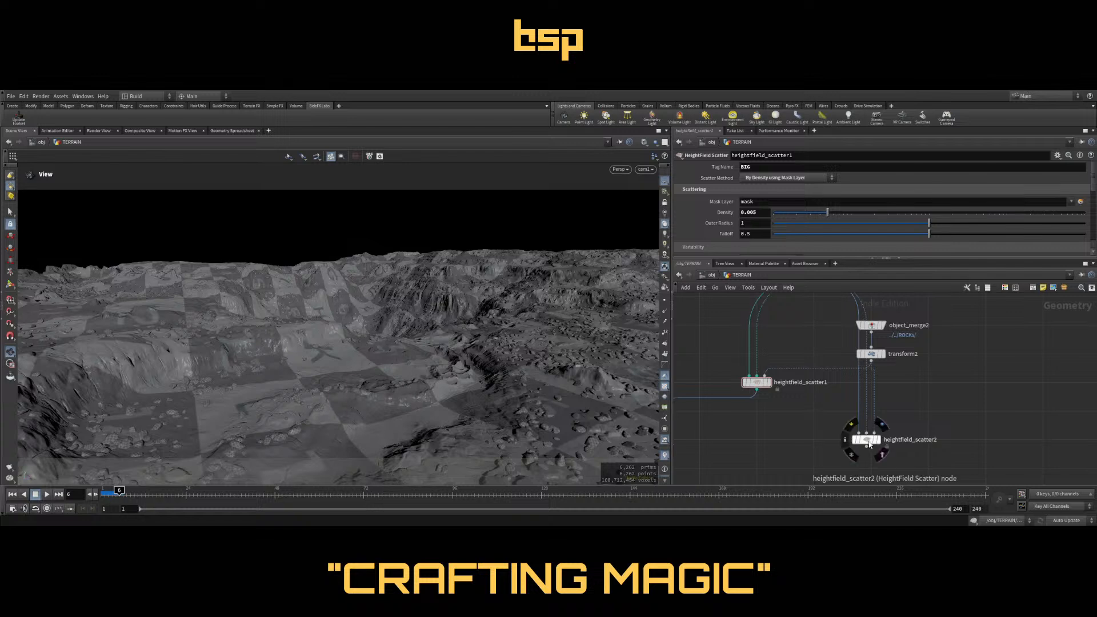
Change the Scatter Method of heightfield_scatter2 to Per Point Count using Source Points
left_click(868, 445)
scroll(792, 403, "down", 5)
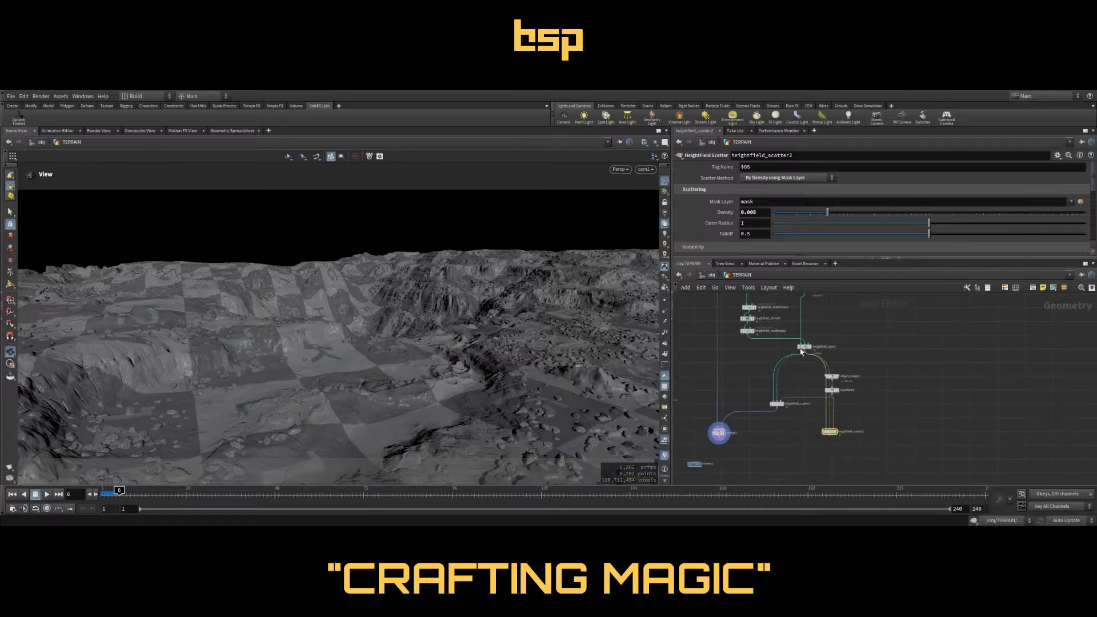
scroll(825, 431, "up", 4)
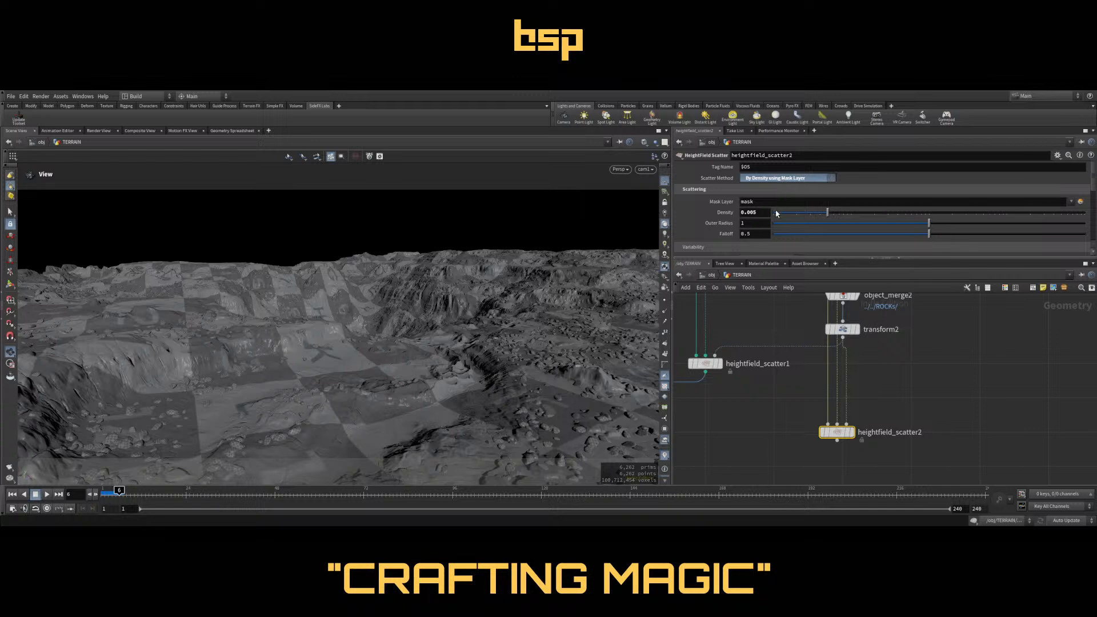
left_click(787, 178)
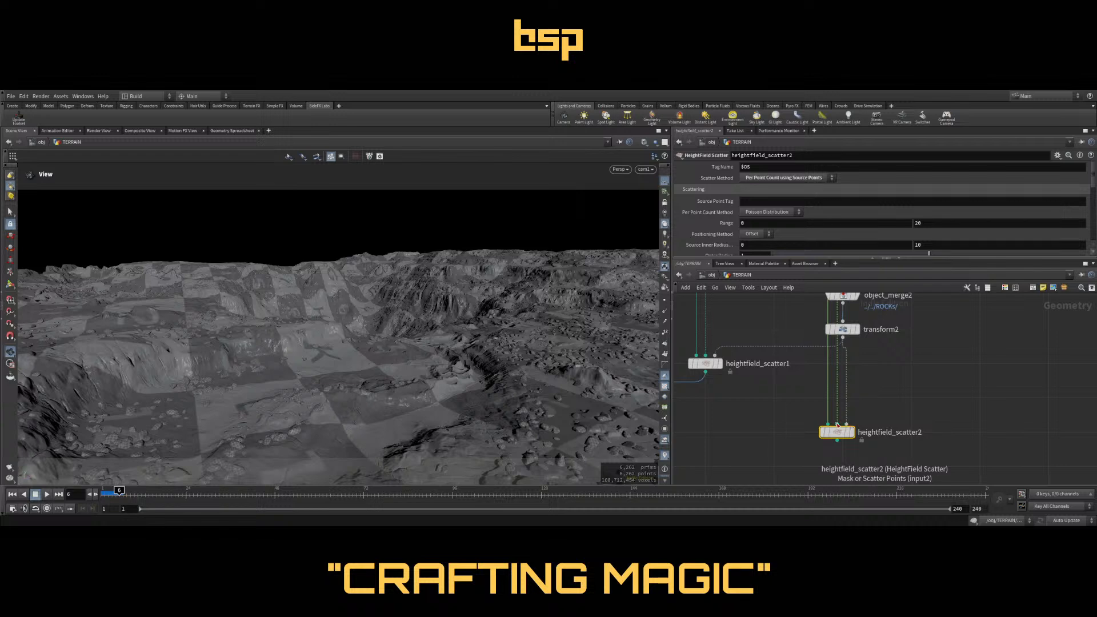
Feed heightfield_scatter1 into the second input of heightfield_scatter2, set its Source Point Tag to BIG, and display it
left_click_drag(838, 424, 706, 372)
left_click(750, 200)
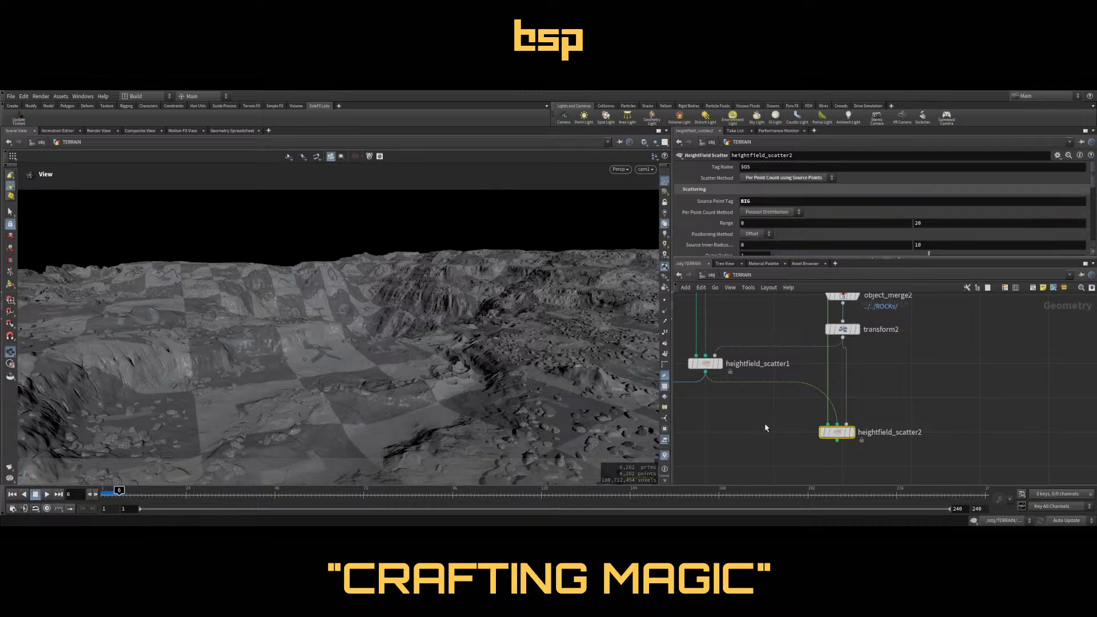
key("Return")
mouse_move(853, 438)
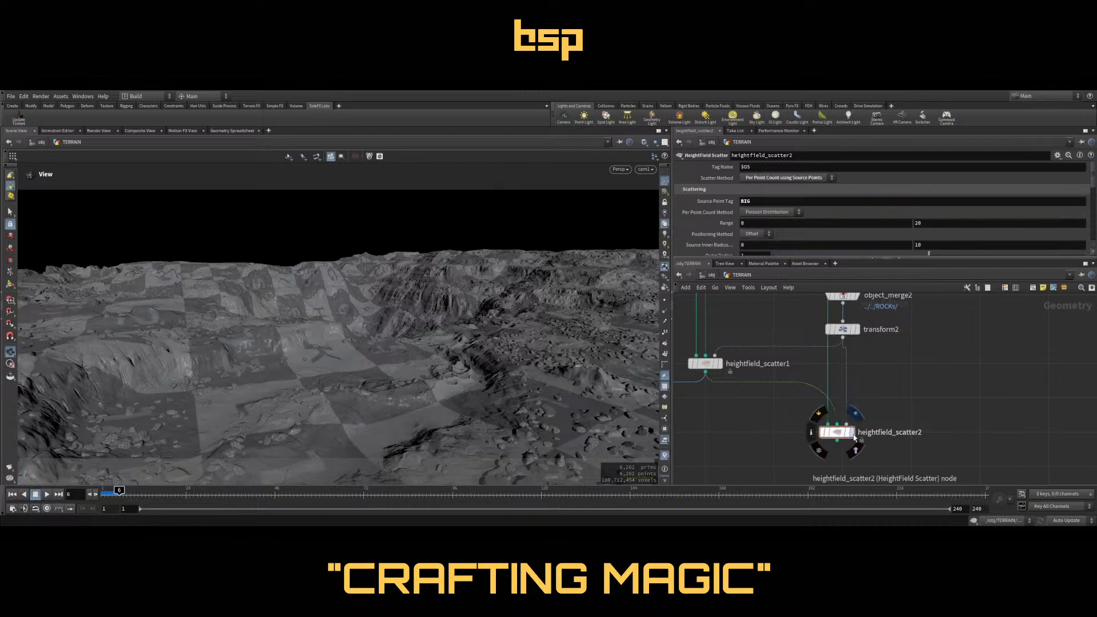
key("r")
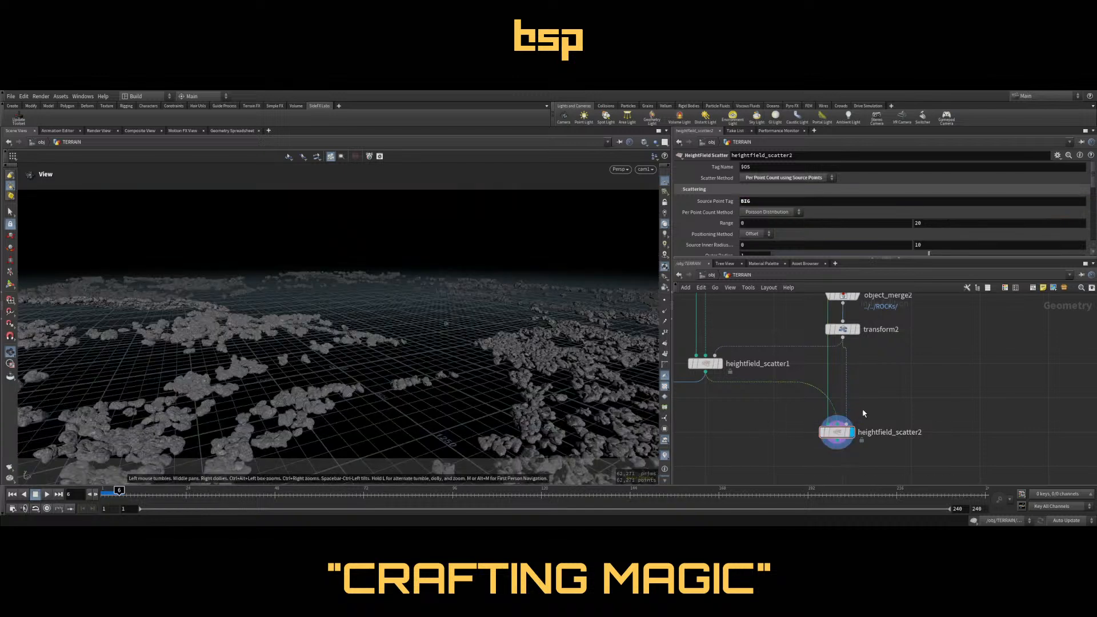
Duplicate transform2 with a Uniform Scale of 8 and connect the copy to heightfield_scatter2 as the primitives to instance
middle_click_drag(913, 345, 863, 376)
left_click_drag(792, 361, 873, 366, "alt")
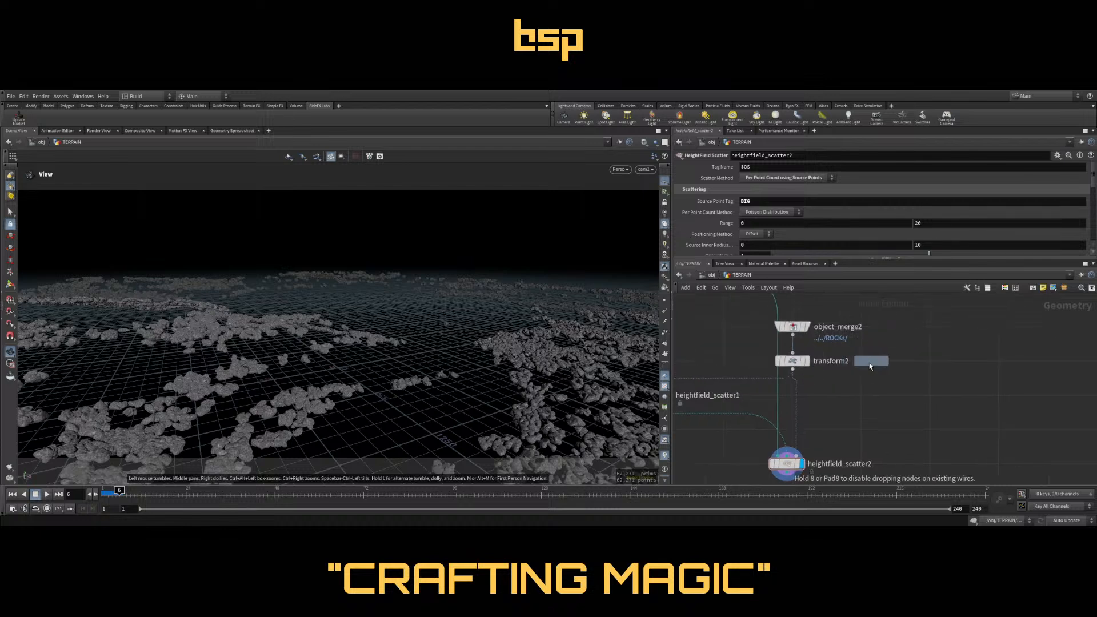
left_click(746, 226)
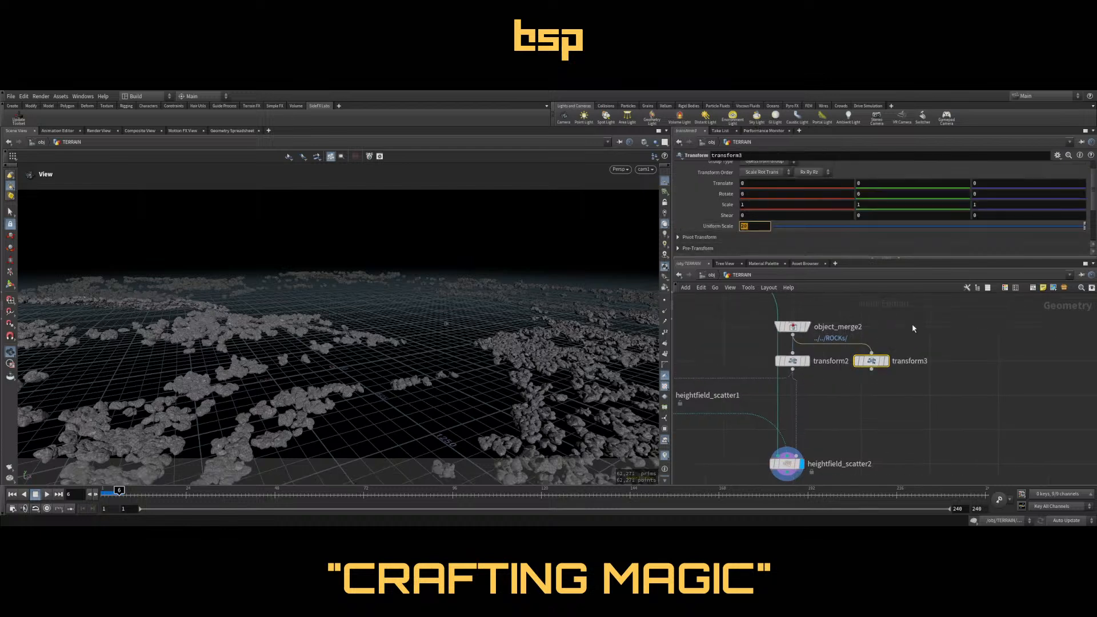
type("8")
key("Return")
left_click_drag(872, 372, 811, 450)
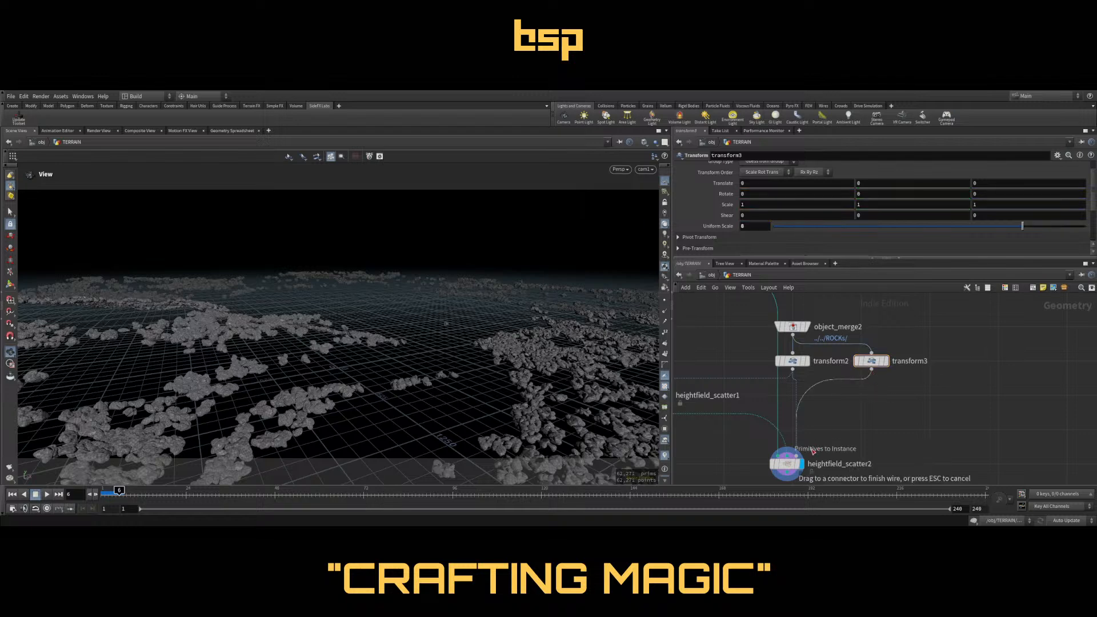
middle_click_drag(859, 438, 872, 404)
left_click_drag(803, 432, 832, 429)
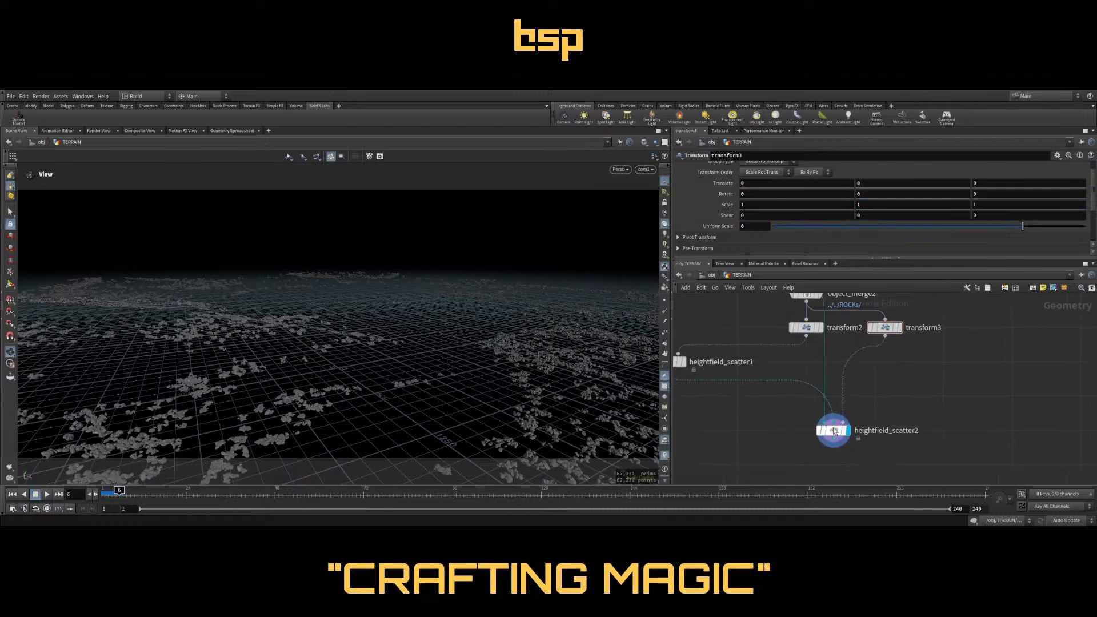
Compare both scatters in the viewport, then try a maximum source inner radius of 20 on heightfield_scatter2 and settle on 30
left_click(684, 362)
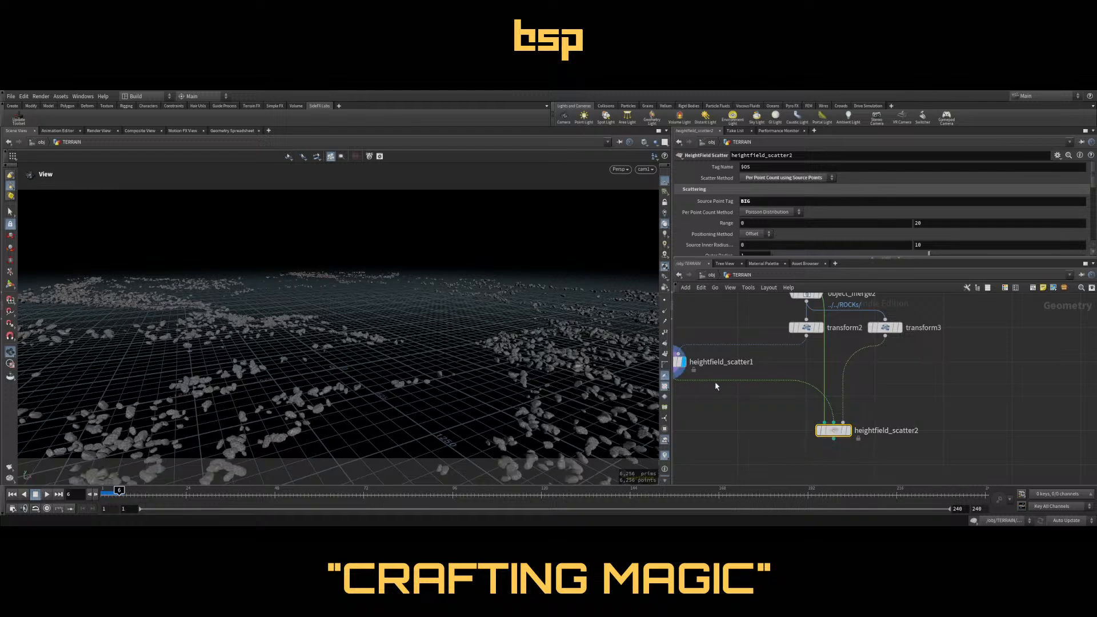
left_click(848, 430)
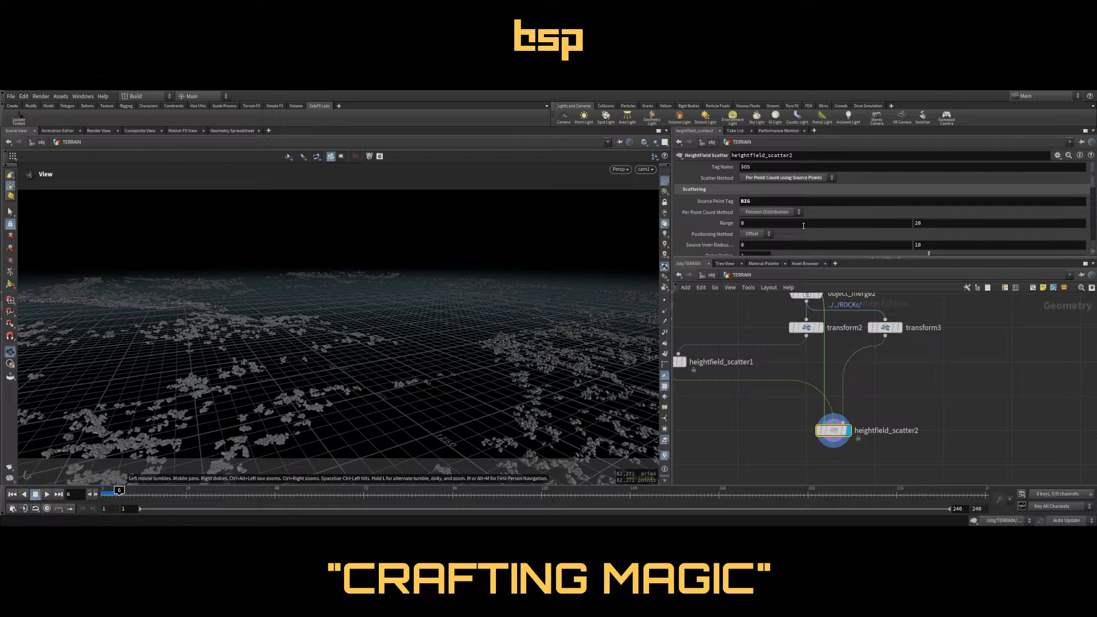
scroll(806, 228, "down", 3)
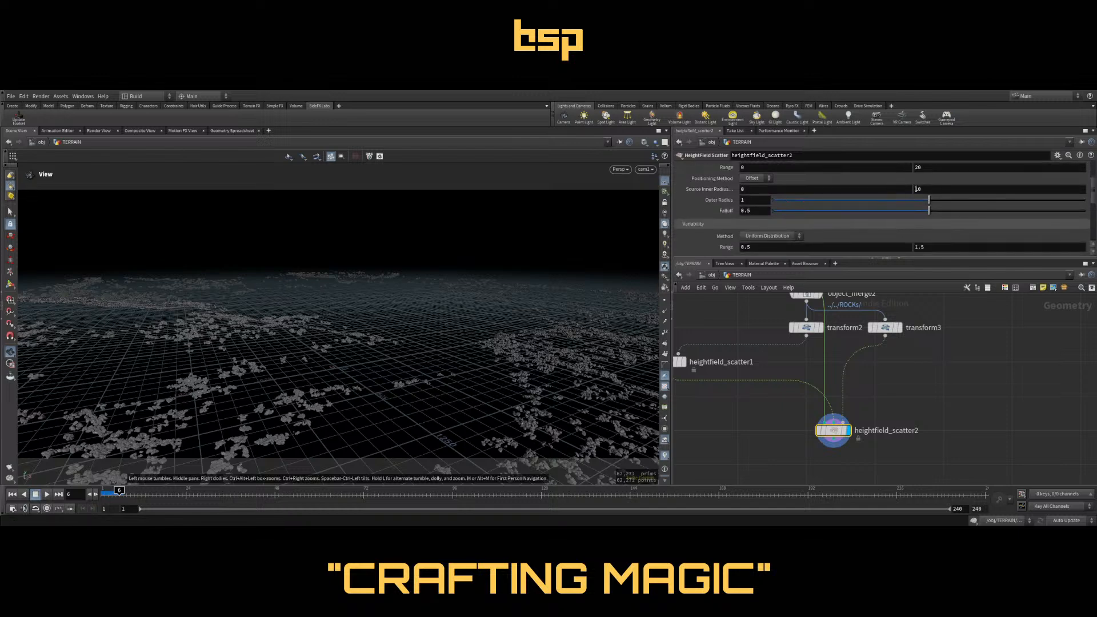
type("20")
key("Return")
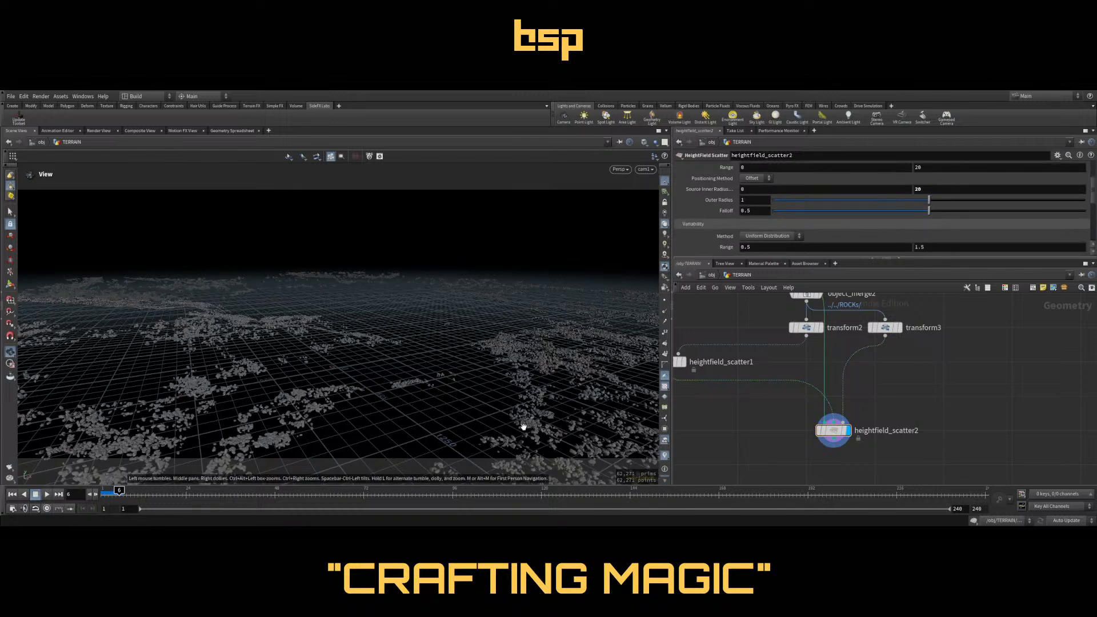
double_click(918, 188)
type("30")
key("Return")
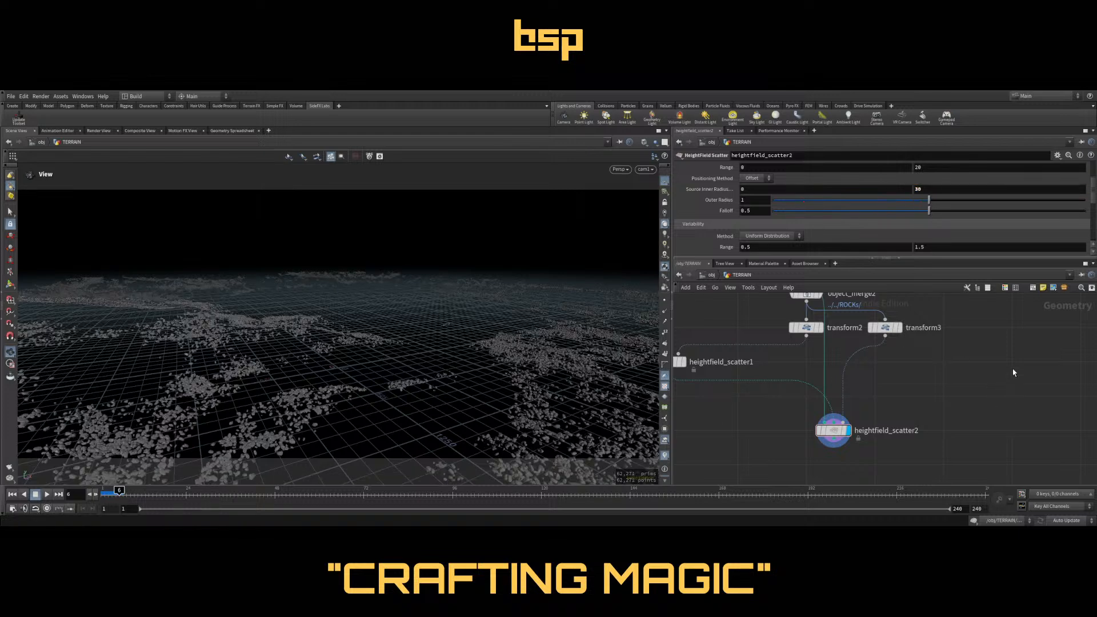
Set the variability range of heightfield_scatter2 to a minimum of 0.3 and a maximum of 2.5
middle_click_drag(1013, 373, 1012, 399)
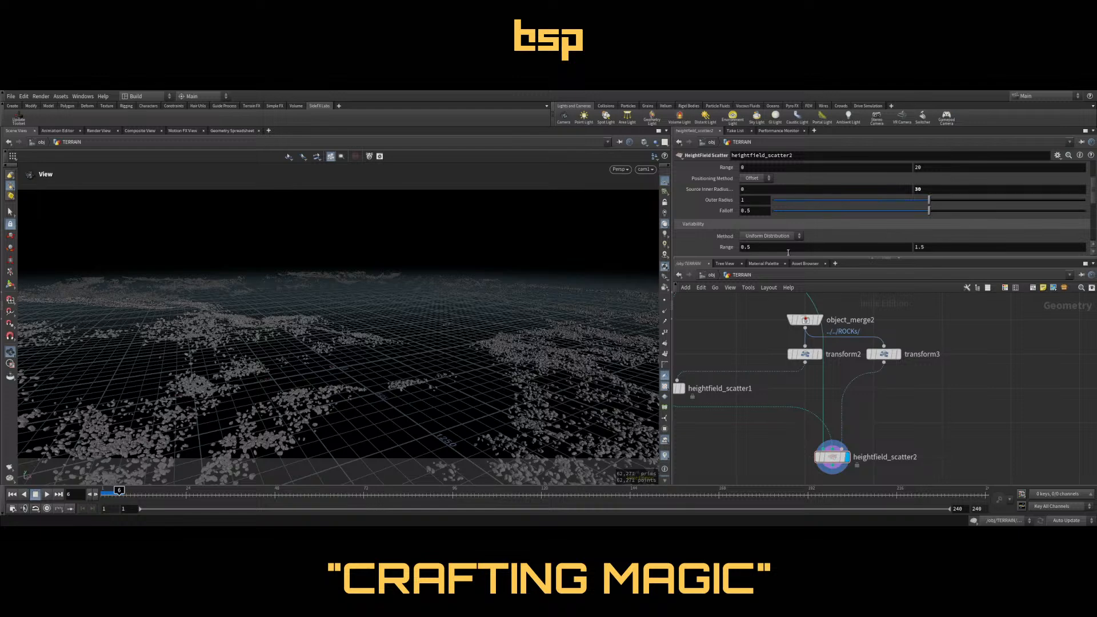
double_click(750, 249)
type("0.3")
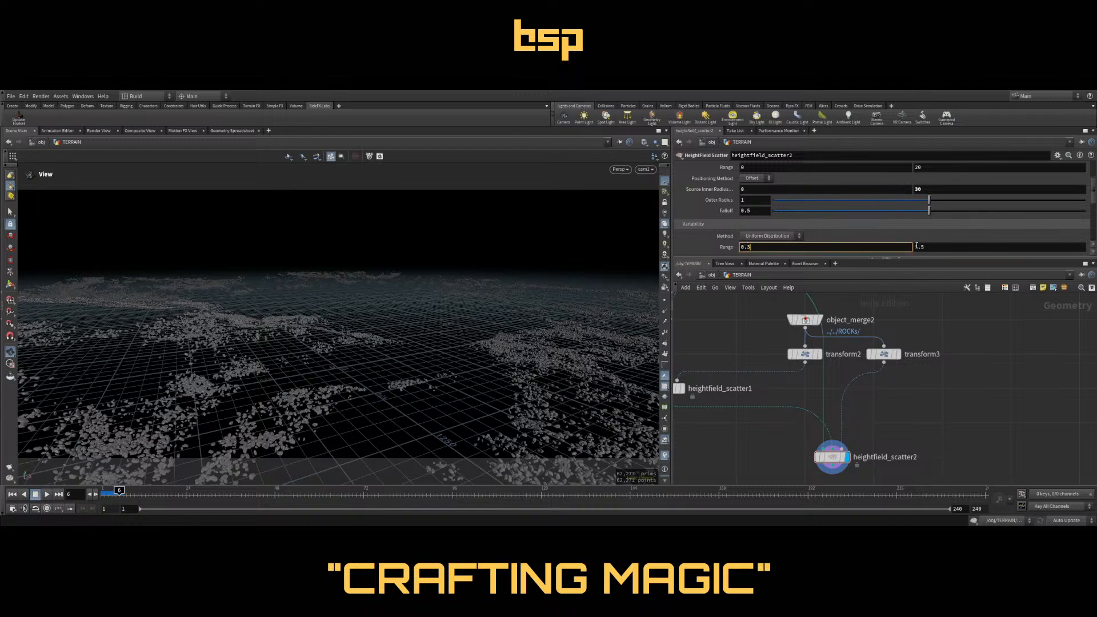
key("Return")
key("BackSpace")
type("2")
key("Return")
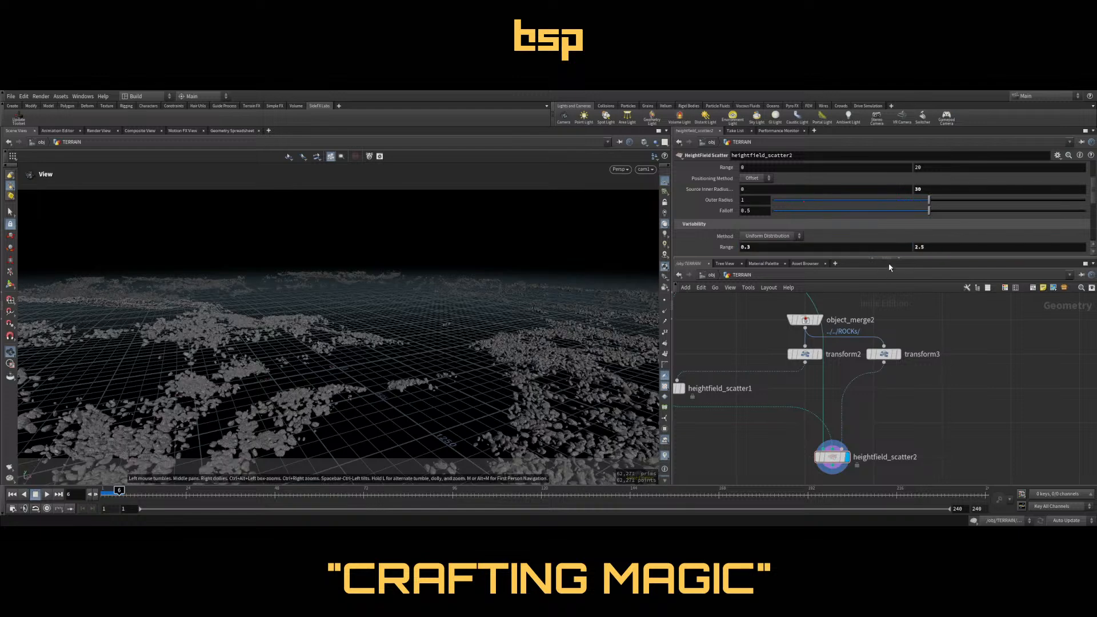
Set the maximum of heightfield_scatter2's variability range to 1.5
left_click_drag(918, 247, 913, 247)
type("1")
key("Return")
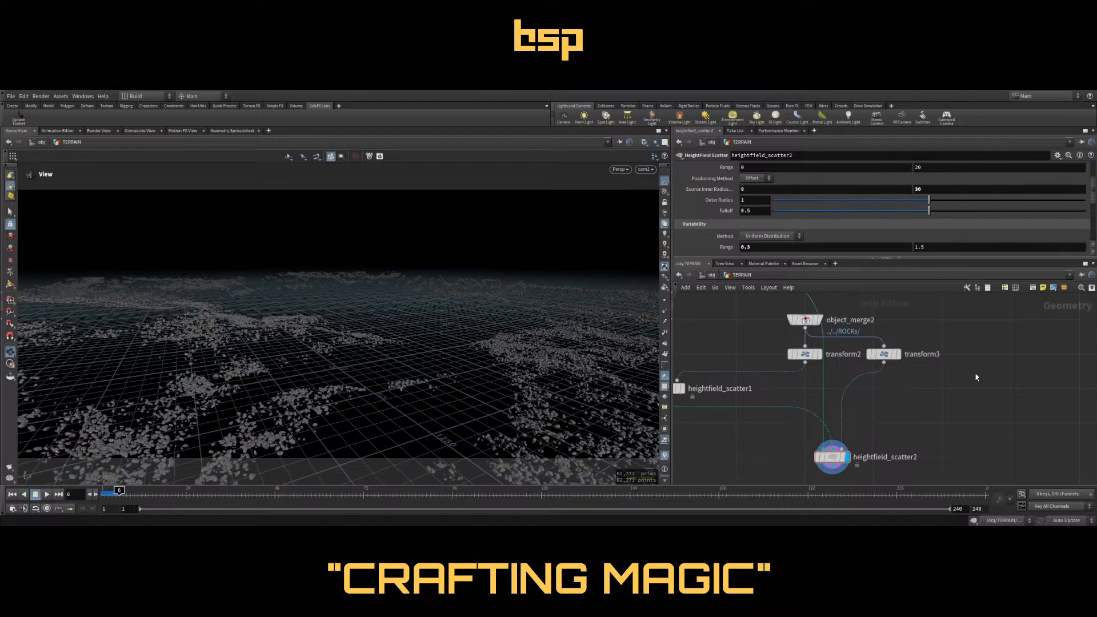
Try a maximum per-point count of 30 on heightfield_scatter2, and settle on 10
scroll(819, 214, "up", 3)
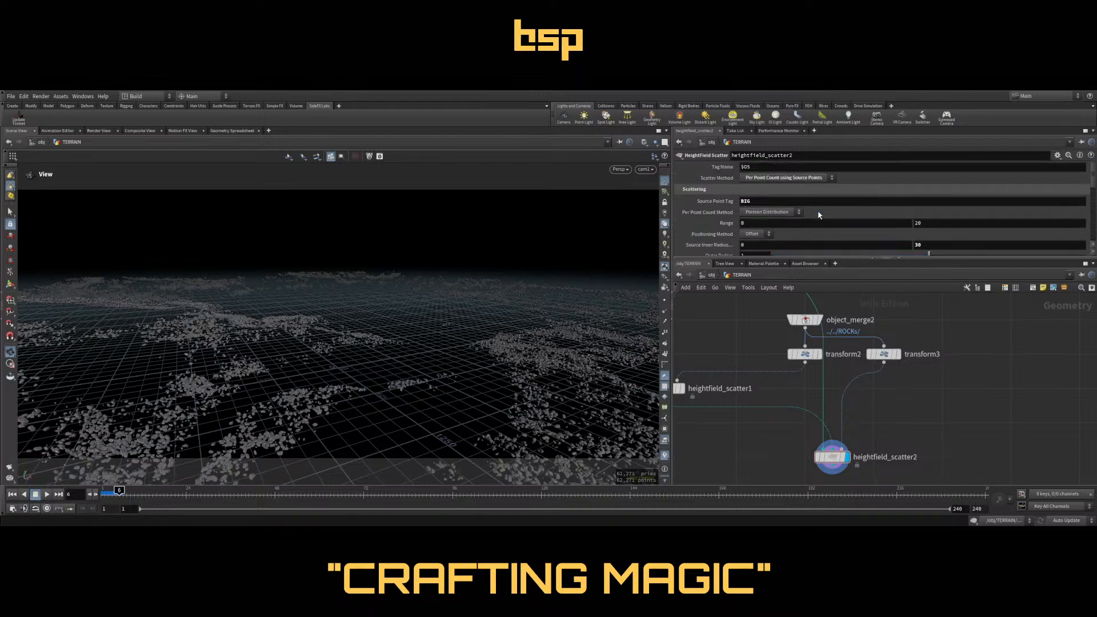
double_click(918, 222)
type("30")
key("Return")
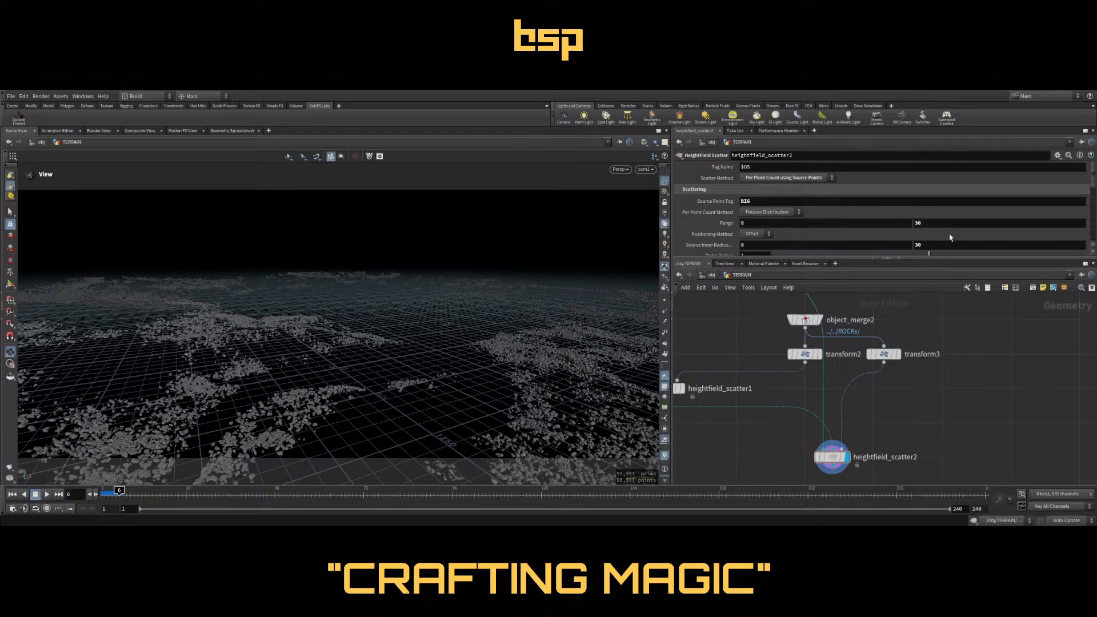
double_click(918, 222)
type("10")
key("Return")
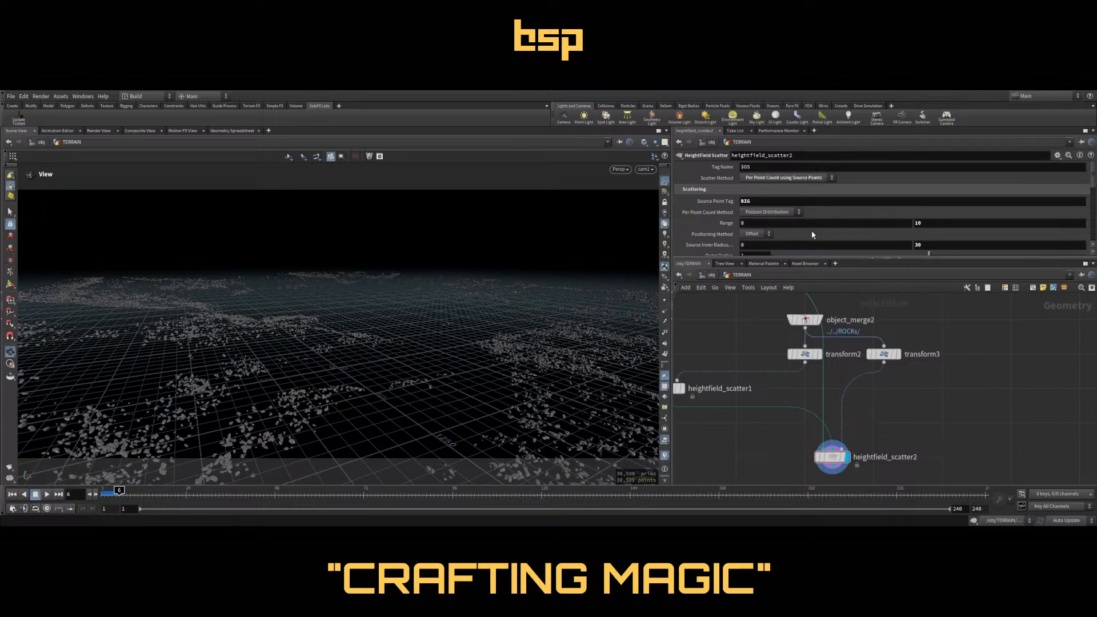
Set the Tag Name of heightfield_scatter2 to MID
left_click(682, 389)
middle_click_drag(728, 470, 756, 434)
left_click(875, 421)
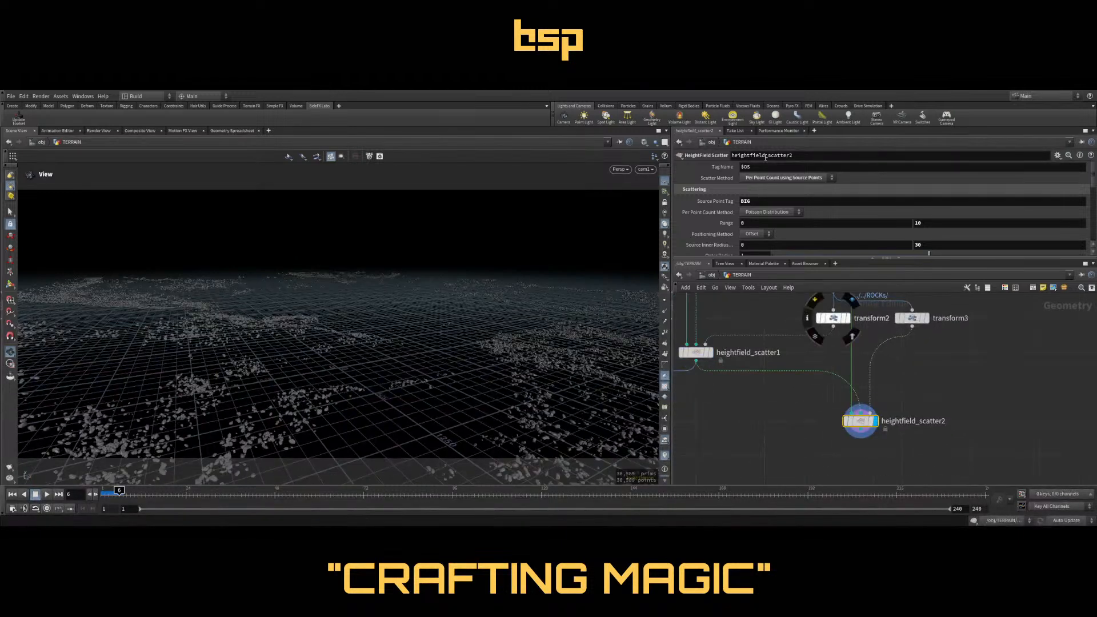
double_click(755, 200)
type("MID")
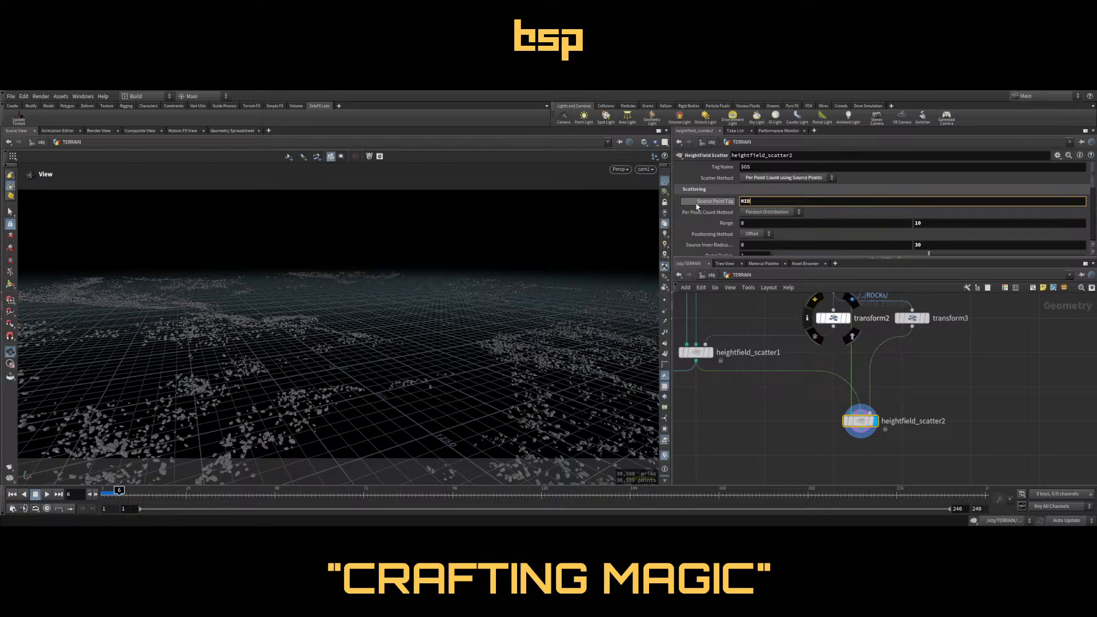
double_click(817, 166)
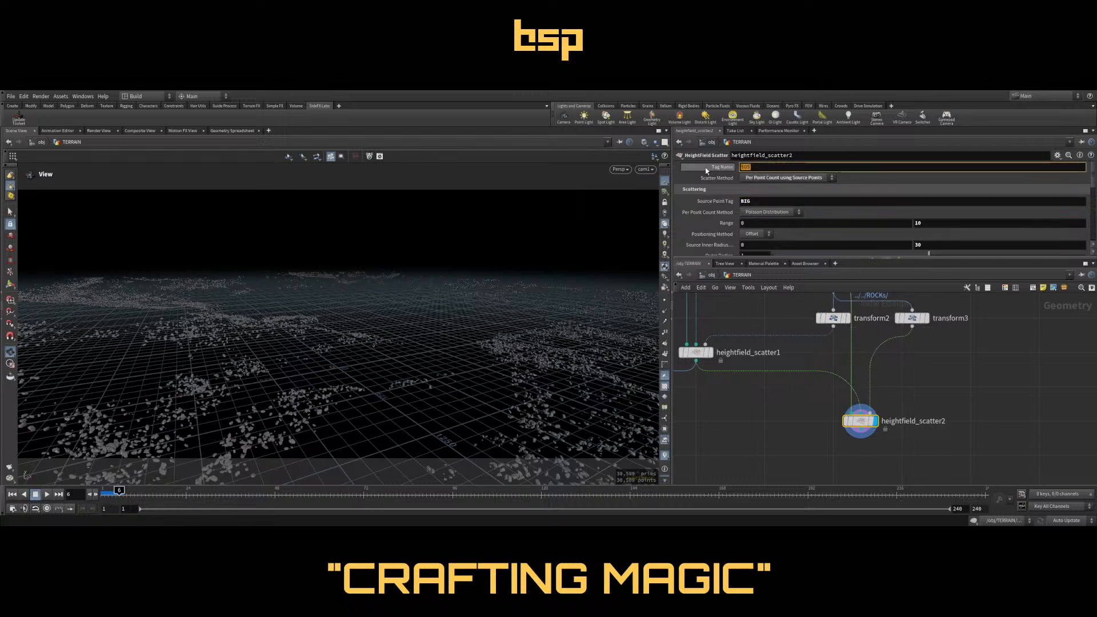
type("MID")
key("Return")
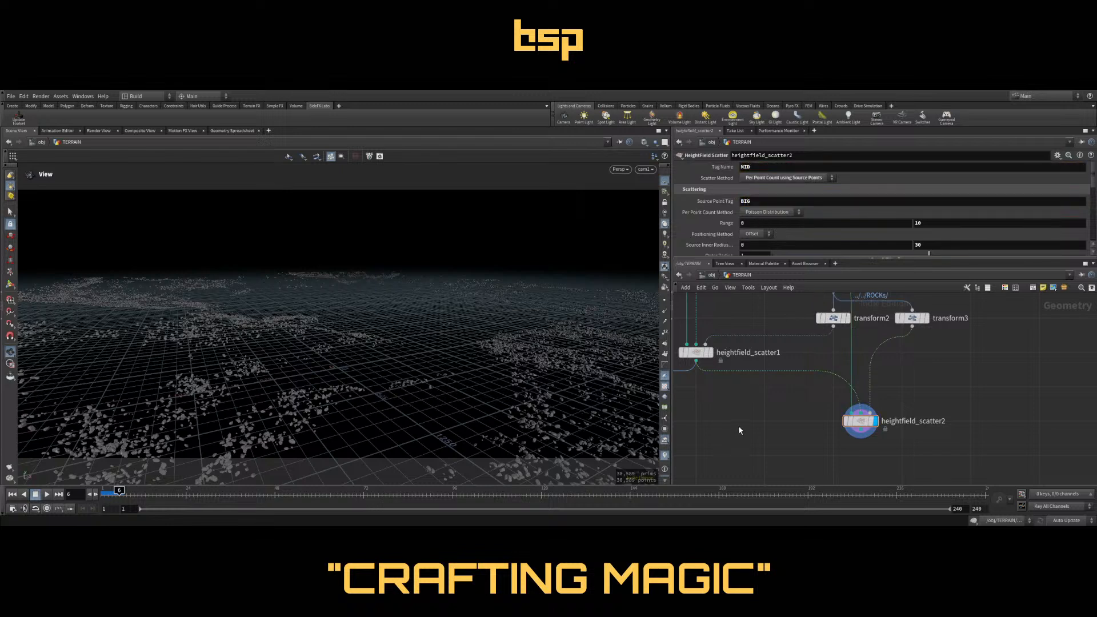
Disable Keep Incoming Scatter Points on heightfield_scatter2 and compare its output with heightfield_scatter1 in the viewport
scroll(905, 204, "down", 3)
scroll(904, 204, "down", 3)
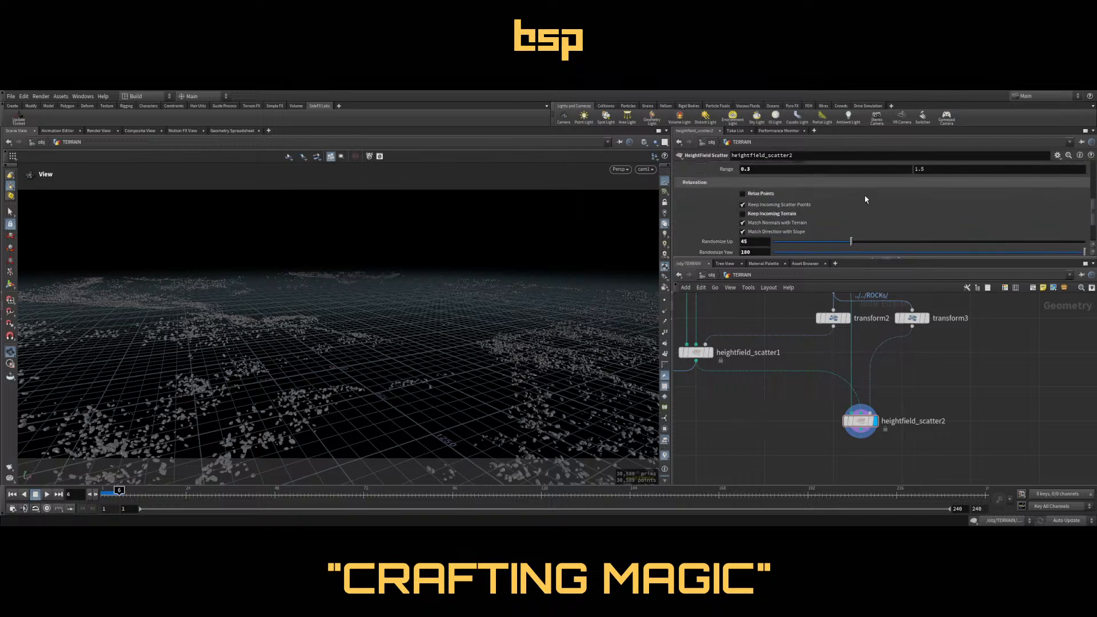
left_click(796, 206)
middle_click_drag(793, 412, 803, 387)
left_click(719, 326)
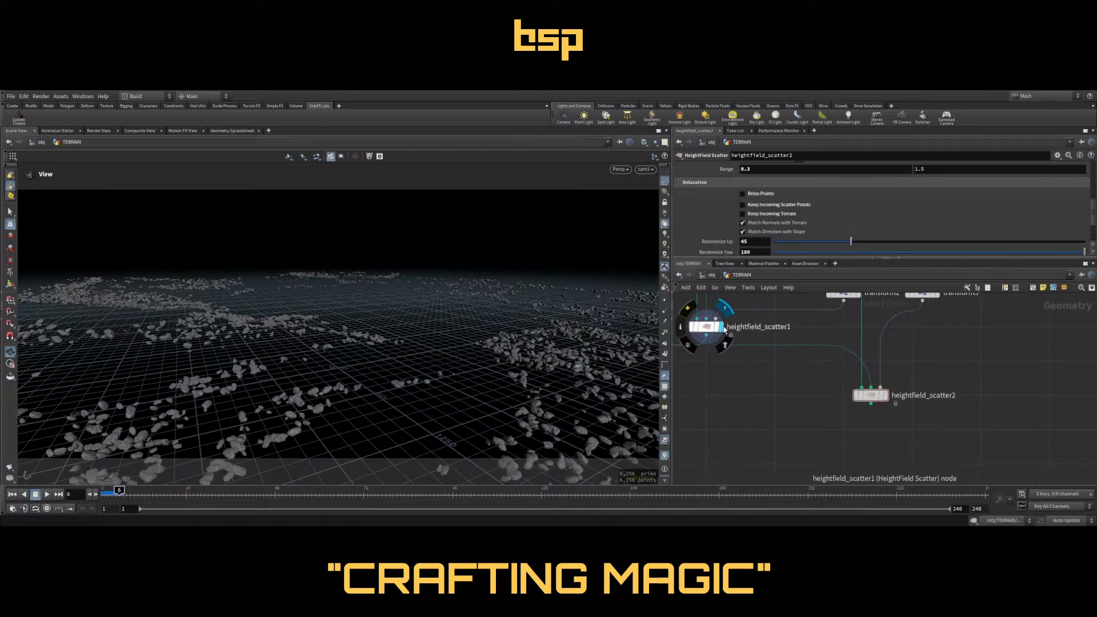
left_click(884, 396)
middle_click_drag(840, 472, 838, 440)
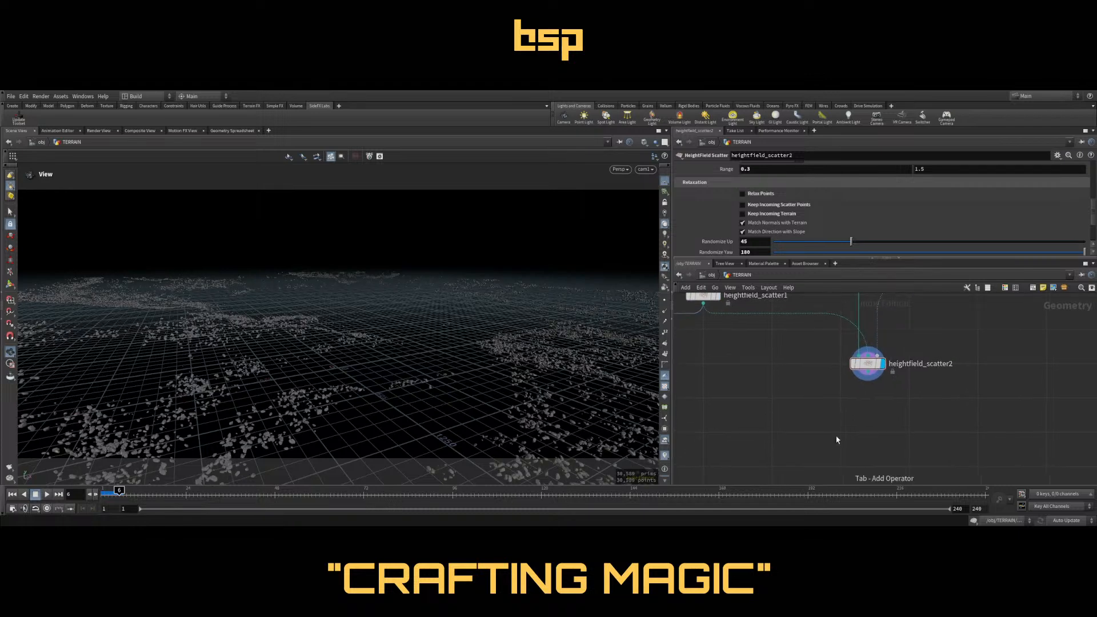
Add a Split node fed by heightfield_scatter2 and display it
key("Tab")
type("split")
key("Return")
left_click(840, 432)
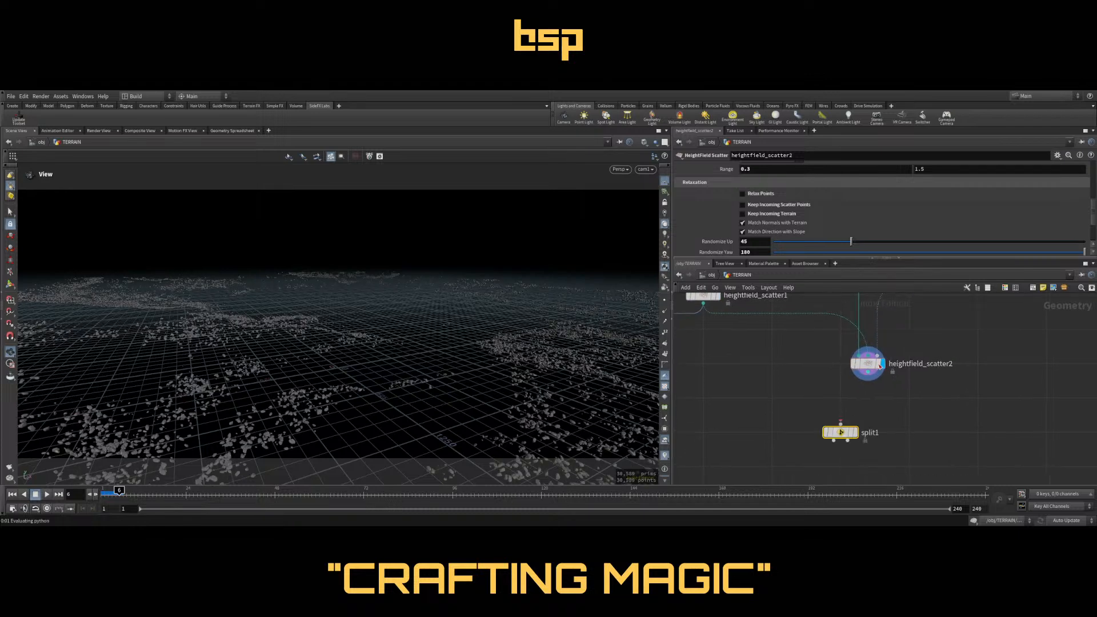
left_click_drag(868, 379, 840, 425)
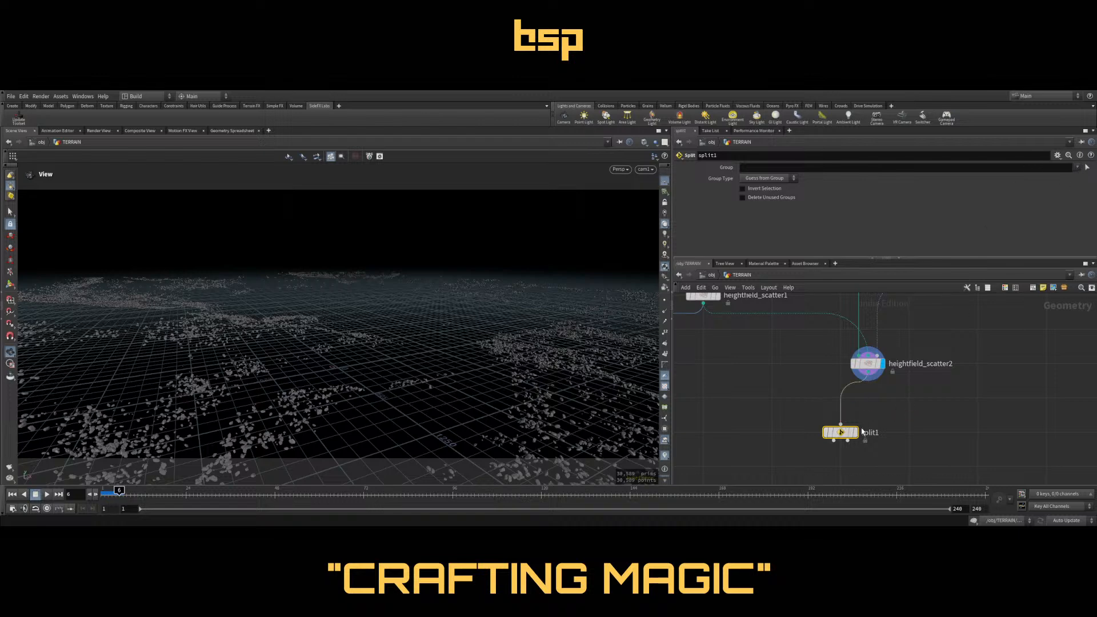
left_click(855, 432)
Examine the scattered points' attributes in the geometry spreadsheet, particularly the tag column, and return to the viewport
left_click(232, 131)
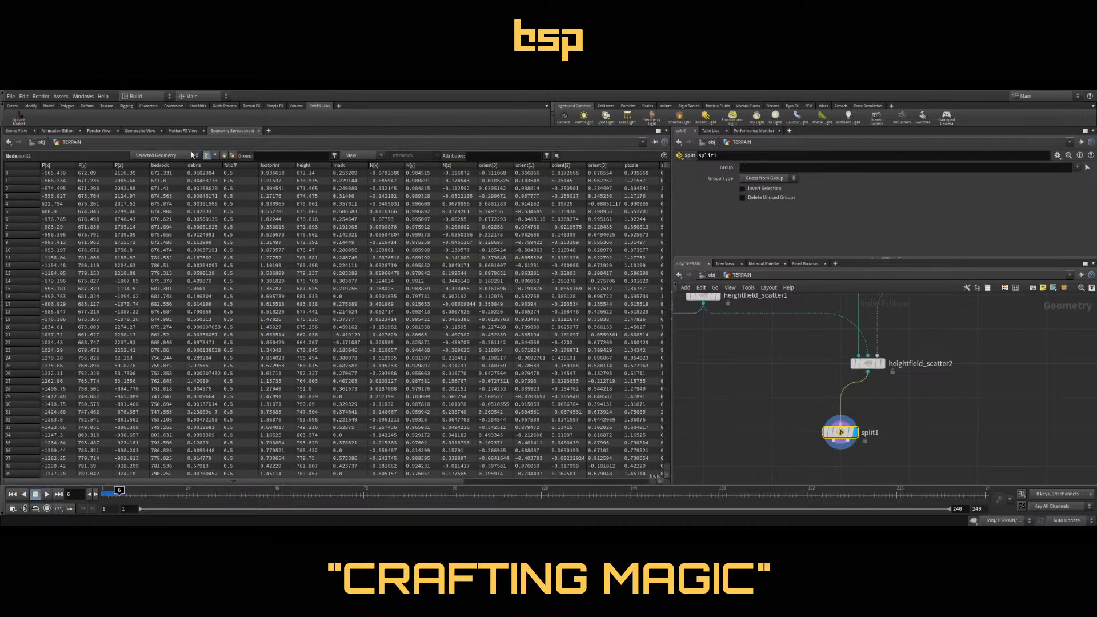
left_click(224, 156)
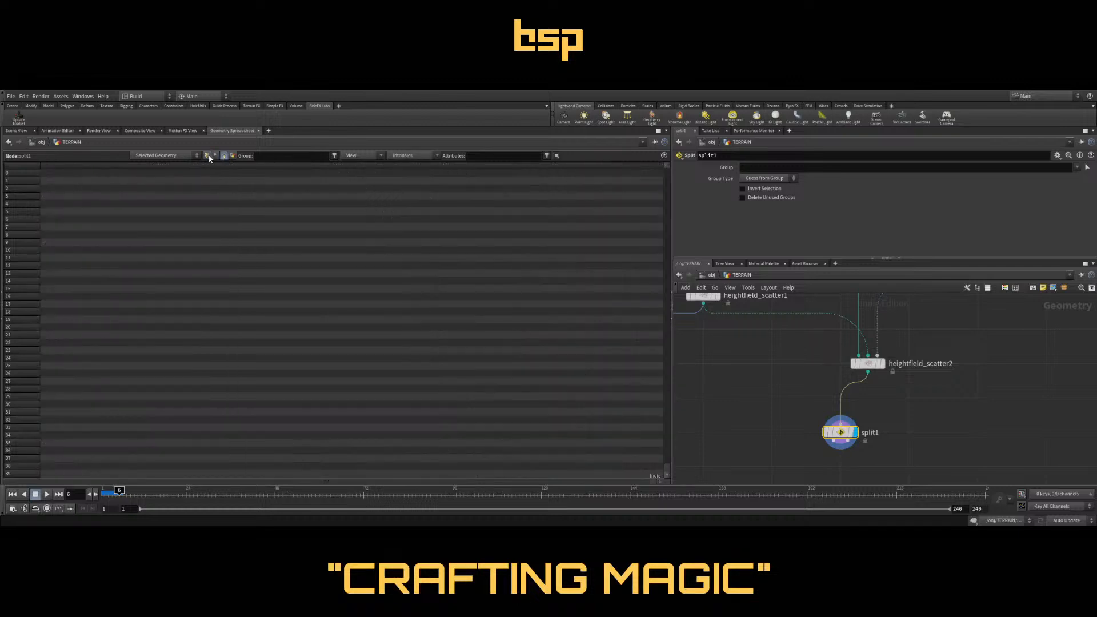
left_click(208, 156)
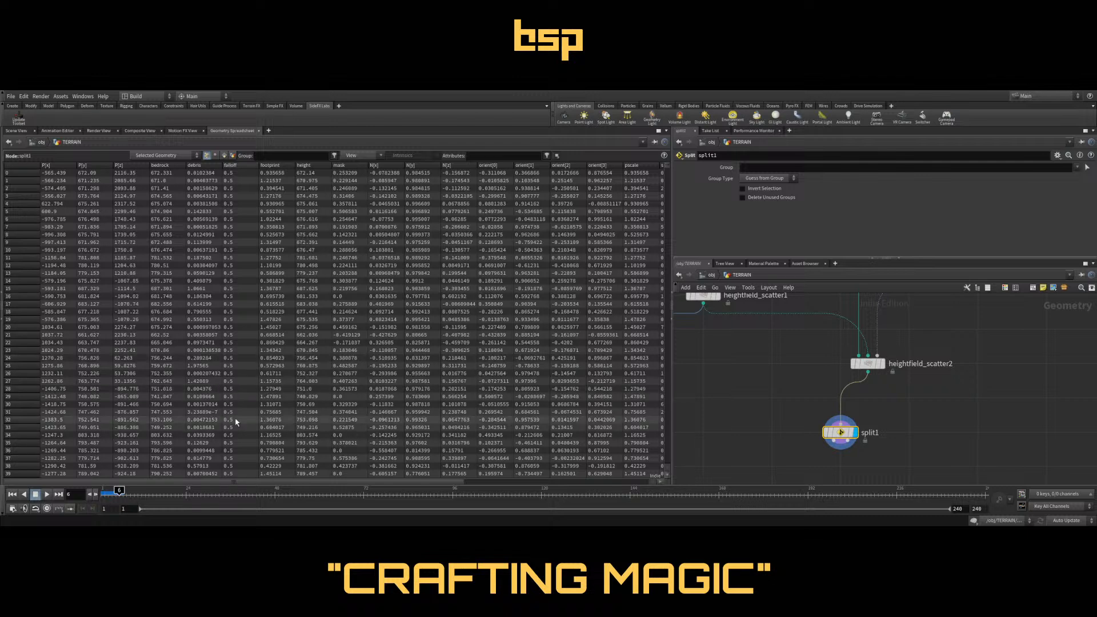
left_click_drag(149, 483, 306, 484)
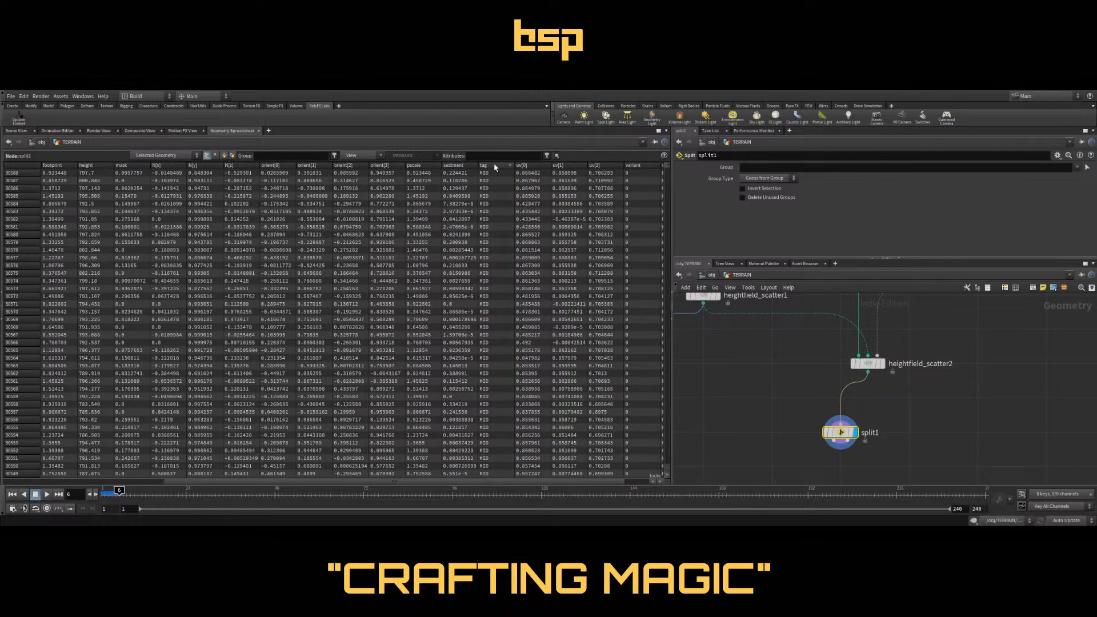
left_click(15, 130)
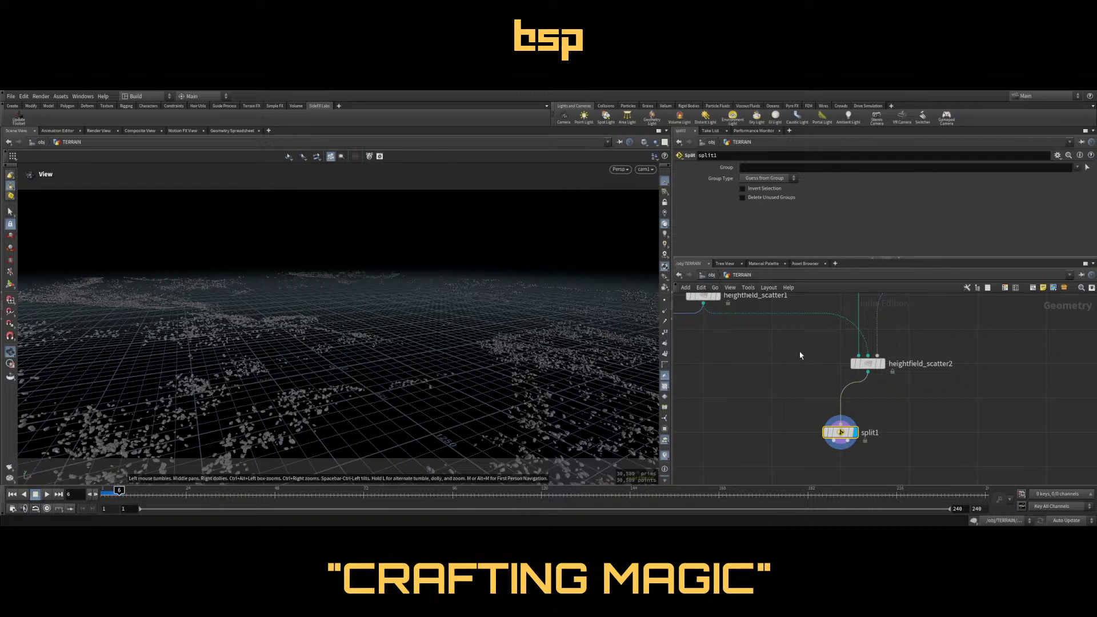
Add a second Merge node combining heightfield_scatter1 and heightfield_scatter2, and delete split1
middle_click_drag(800, 355, 841, 393)
left_click(822, 424)
key("Tab")
key("Return")
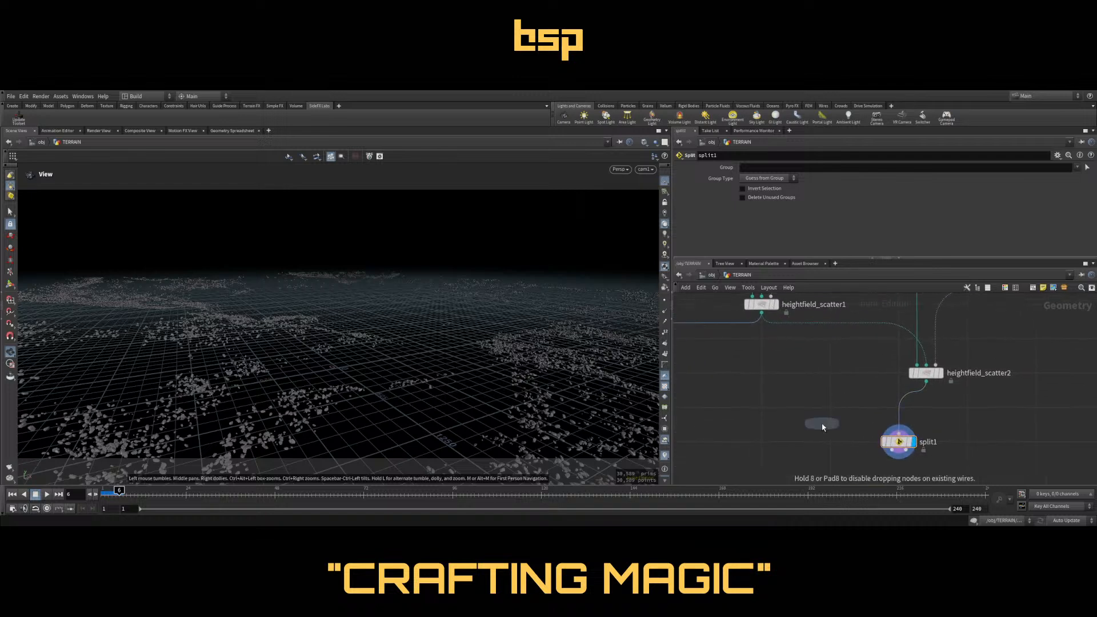
left_click(769, 417)
left_click_drag(761, 314, 770, 409)
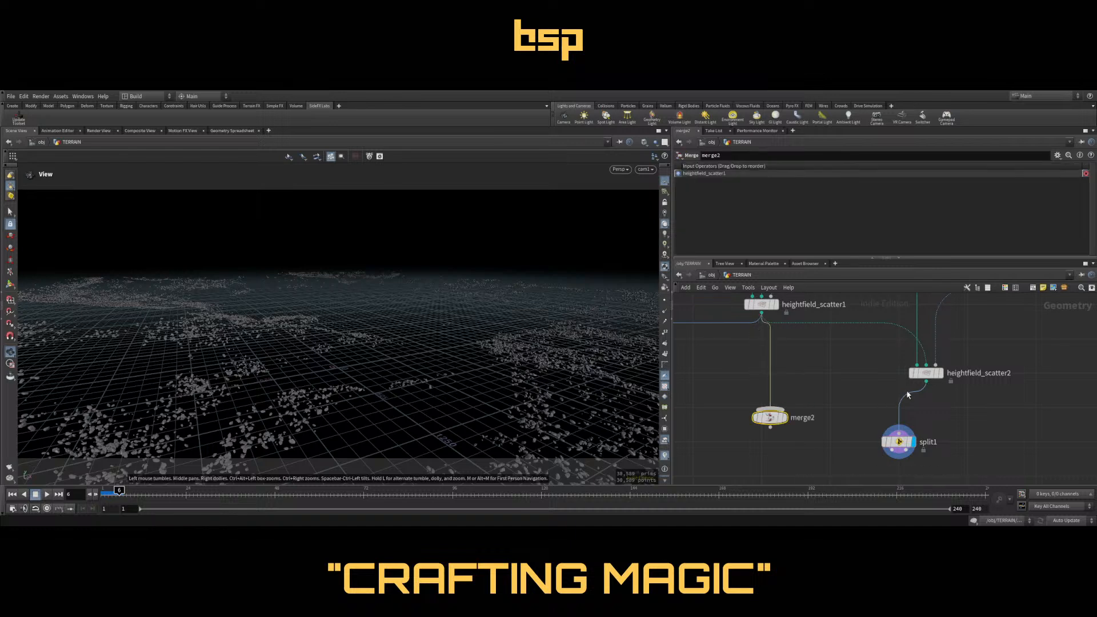
left_click_drag(908, 394, 771, 409)
left_click_drag(860, 432, 980, 462)
key("Delete")
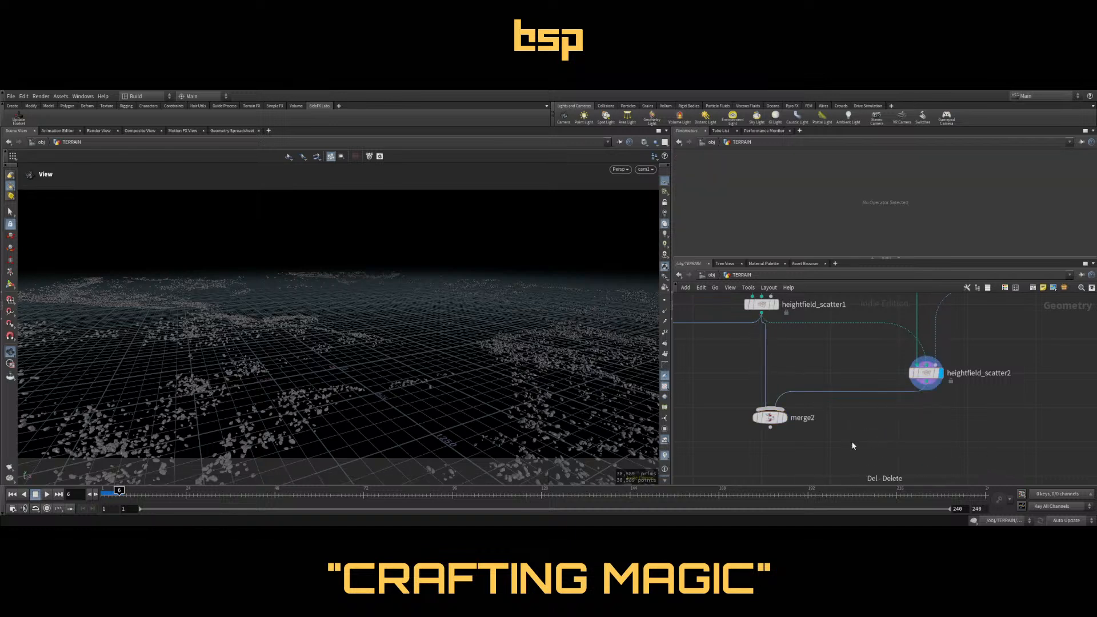
Feed merge2 into merge1 in place of heightfield_scatter1, display merge1, and inspect the rocks on the terrain
scroll(806, 442, "down", 4)
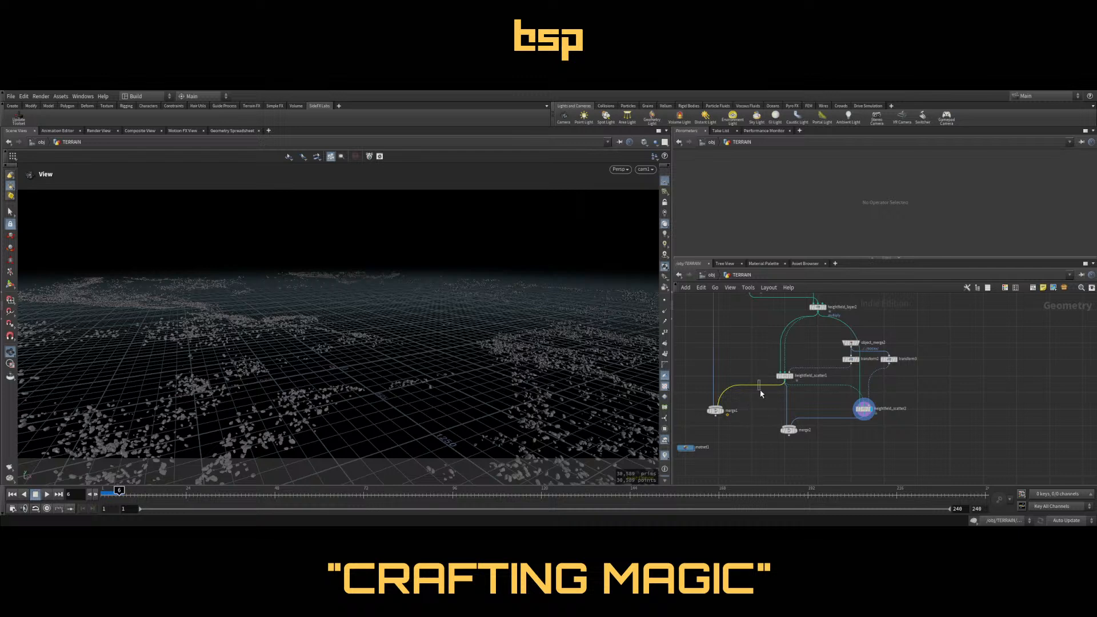
left_click_drag(761, 390, 786, 448)
left_click_drag(716, 411, 734, 460)
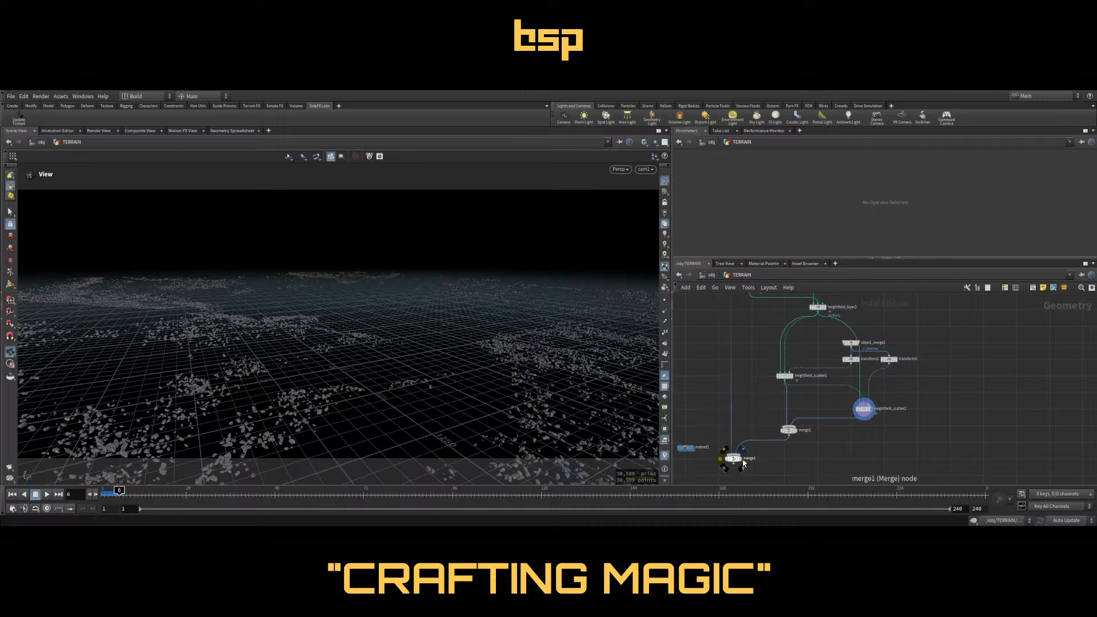
left_click(742, 459)
left_click(733, 460)
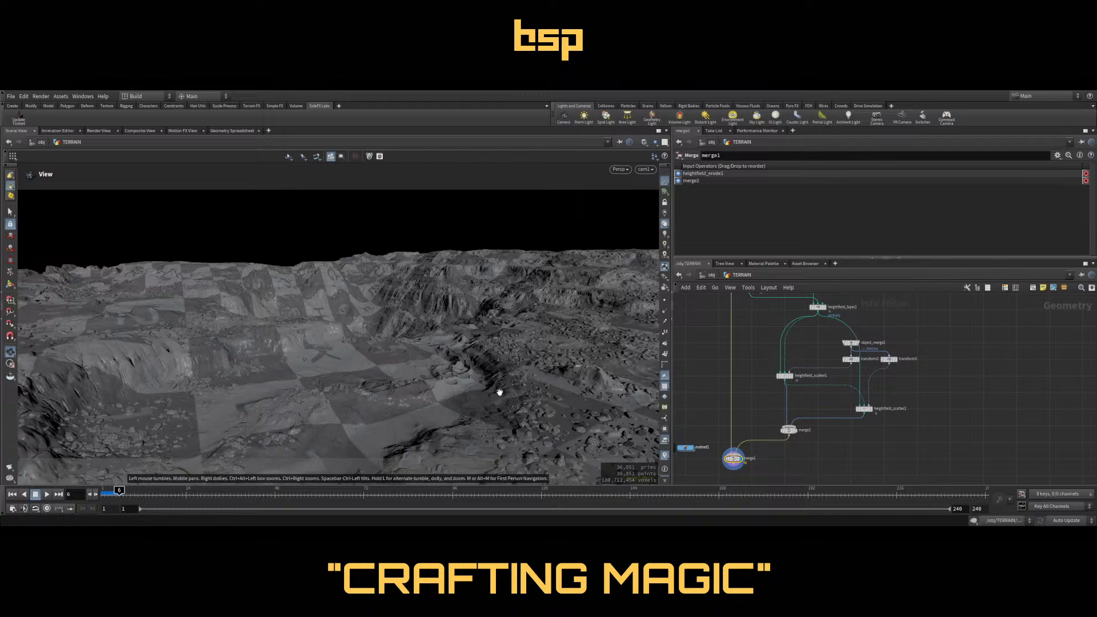
scroll(599, 370, "up", 5)
left_click_drag(578, 374, 534, 373)
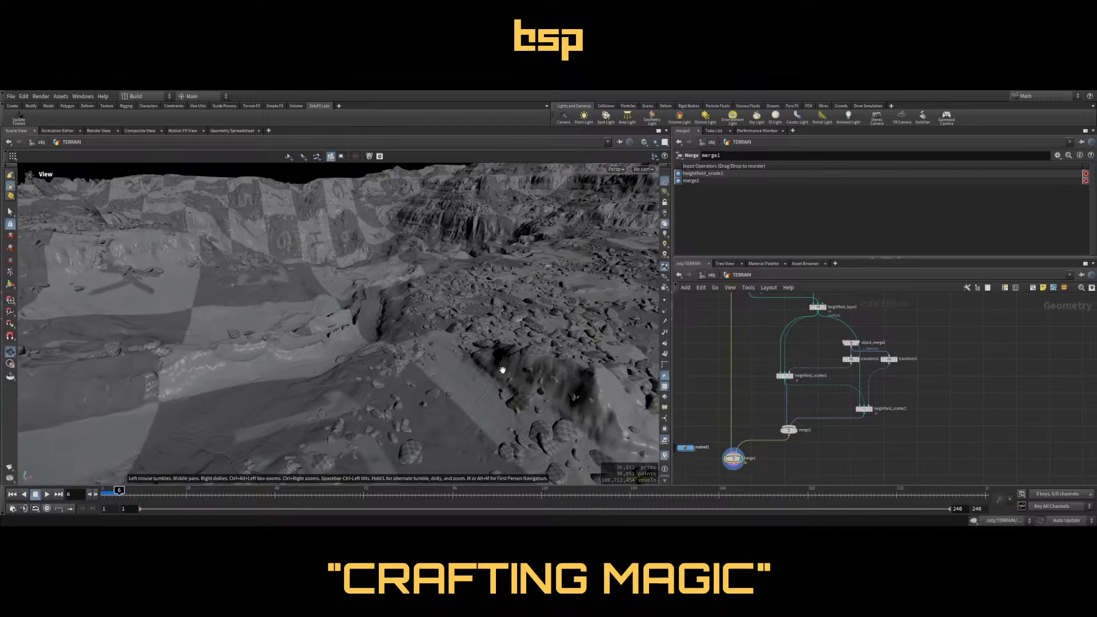
Display heightfield_maskbyfeature1, enable Mask by Curvature, and compute its curvature range
scroll(780, 361, "down", 4)
scroll(780, 361, "up", 6)
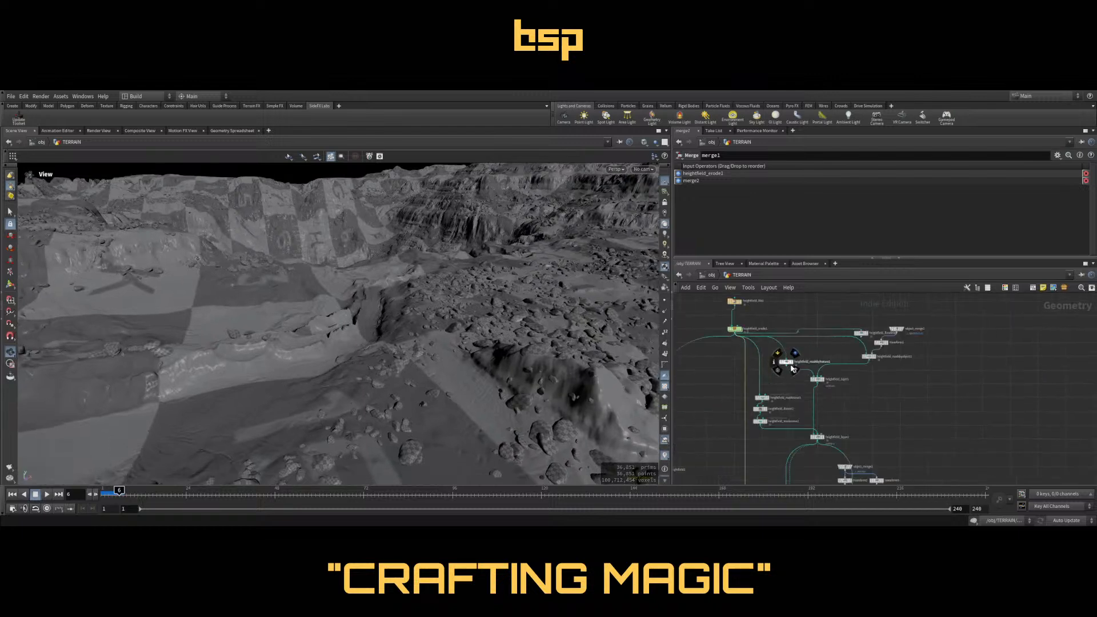
left_click(795, 361)
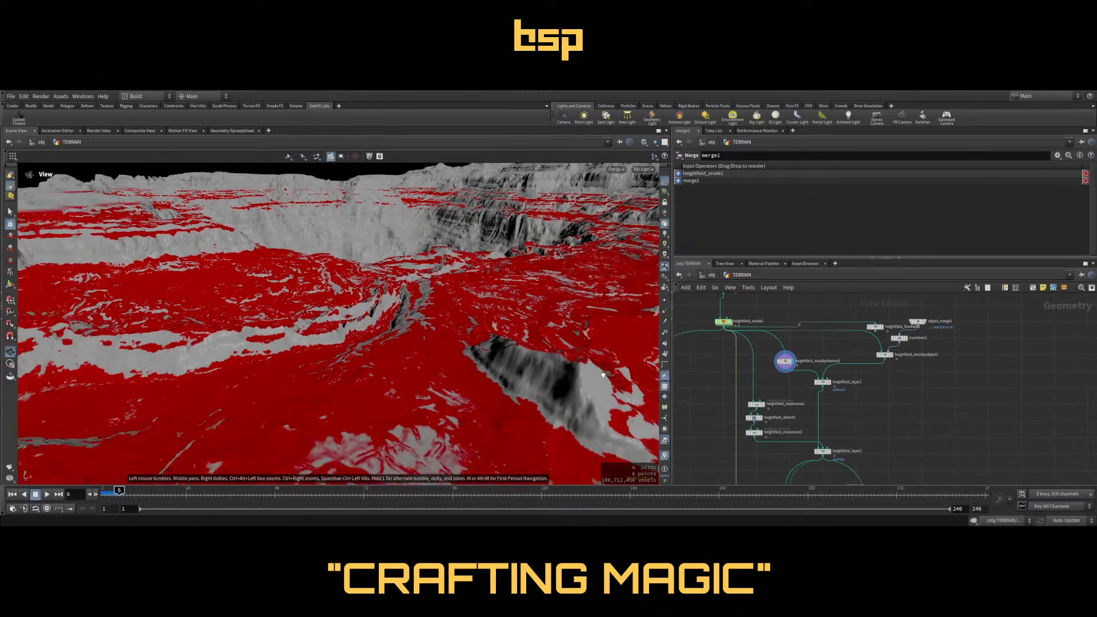
left_click_drag(563, 406, 527, 391)
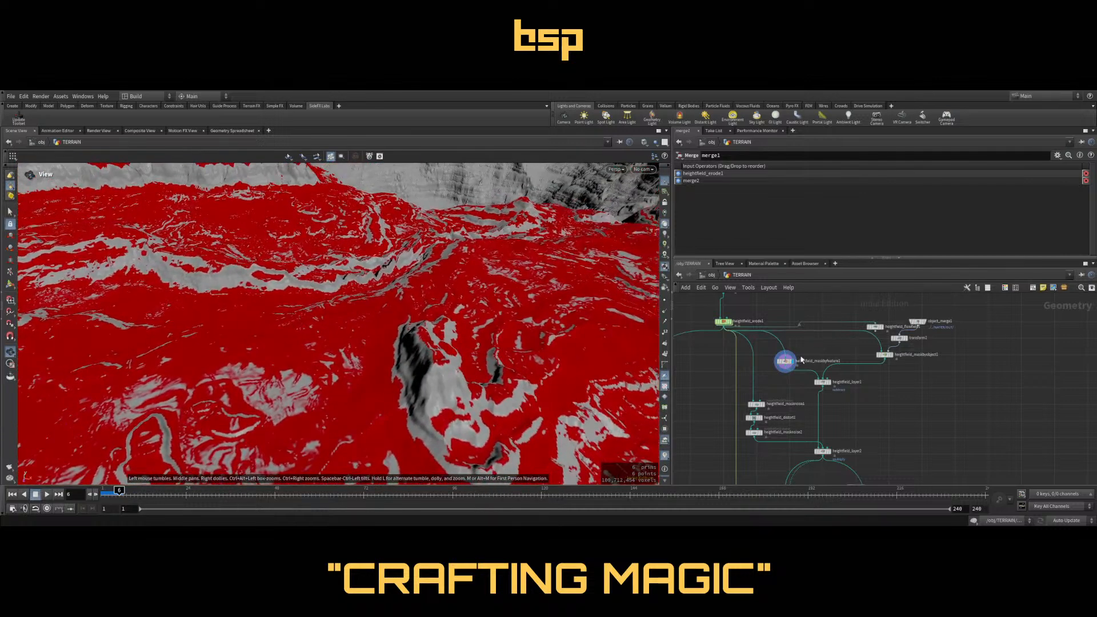
left_click(787, 363)
scroll(809, 223, "down", 5)
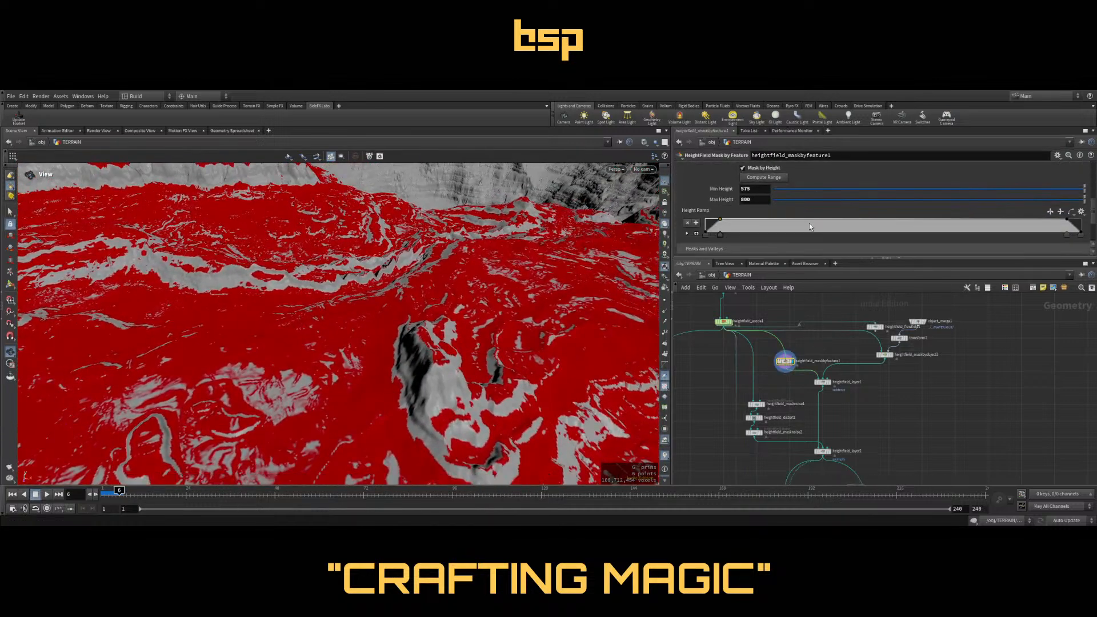
scroll(809, 227, "down", 1)
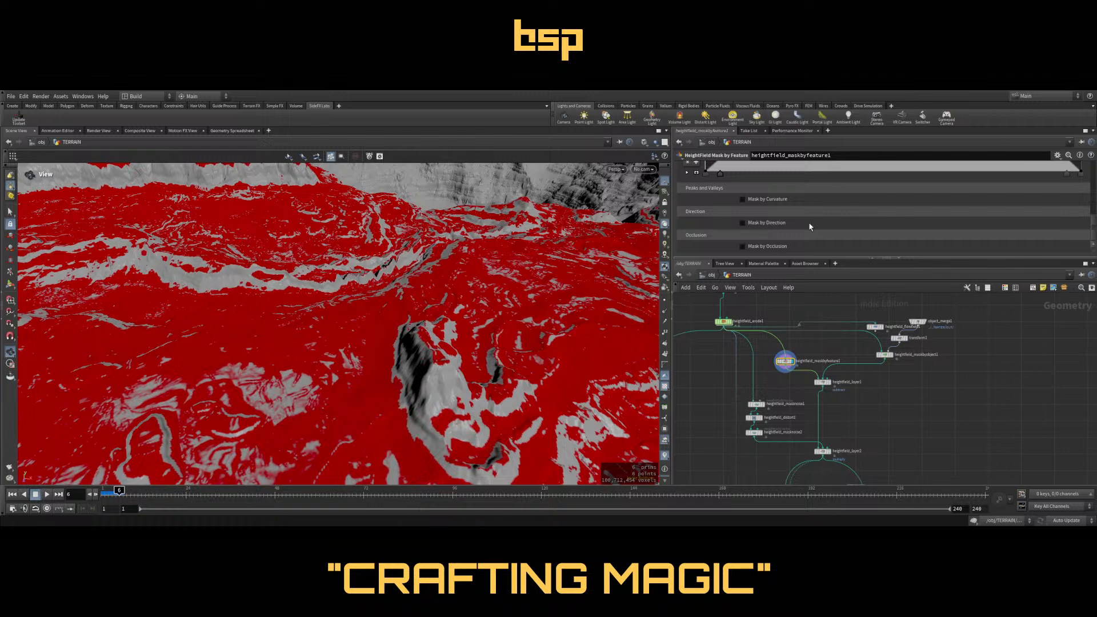
left_click(742, 200)
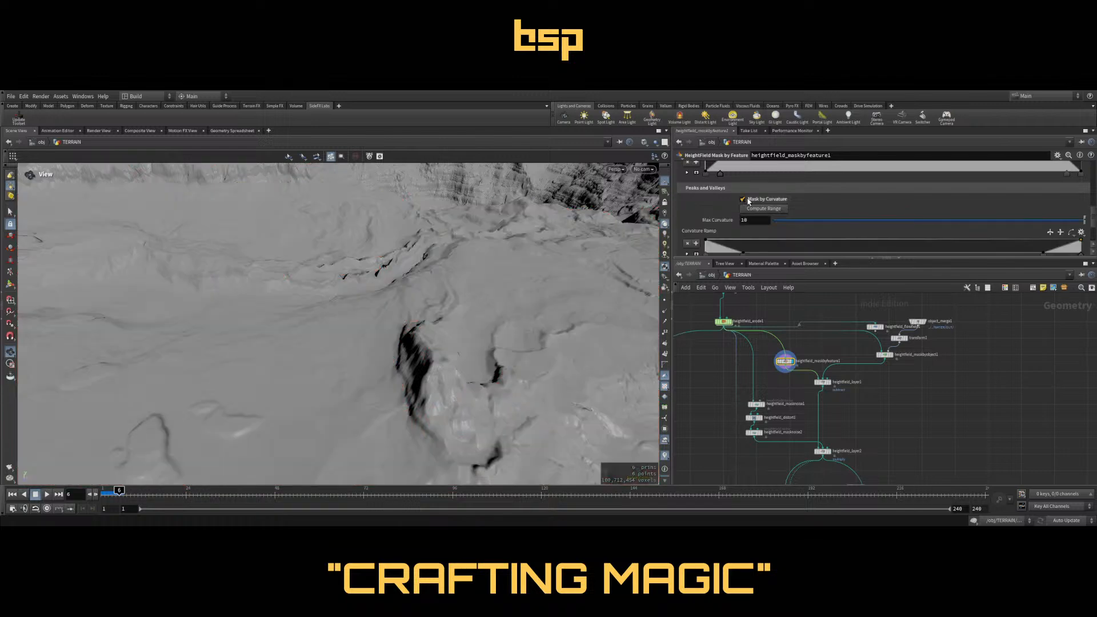
left_click(764, 209)
left_click_drag(495, 291, 506, 270)
scroll(894, 203, "down", 2)
scroll(895, 202, "up", 2)
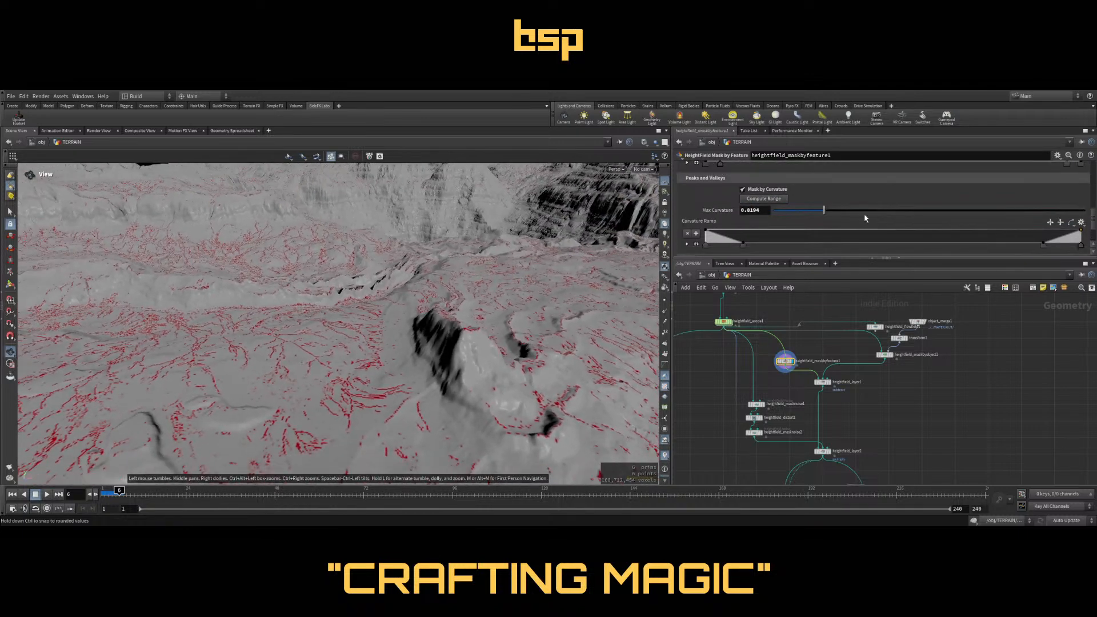
Invert the Curvature Ramp and pull its low-end and high-end points inward to narrow the curvature mask
left_click(1062, 222)
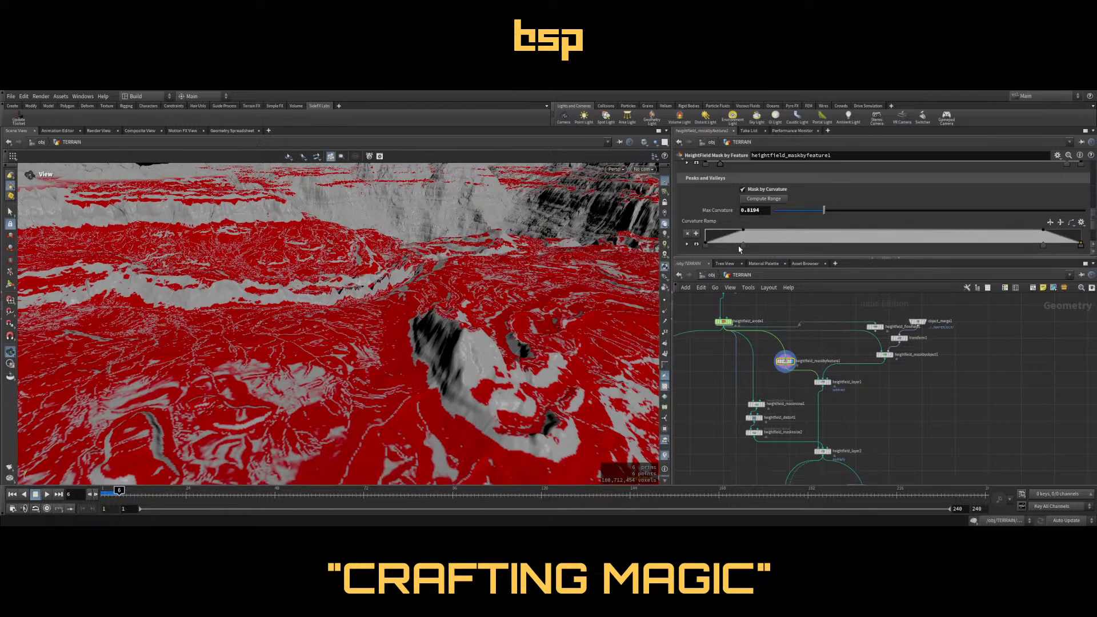
left_click_drag(743, 245, 795, 243)
left_click_drag(707, 245, 763, 246)
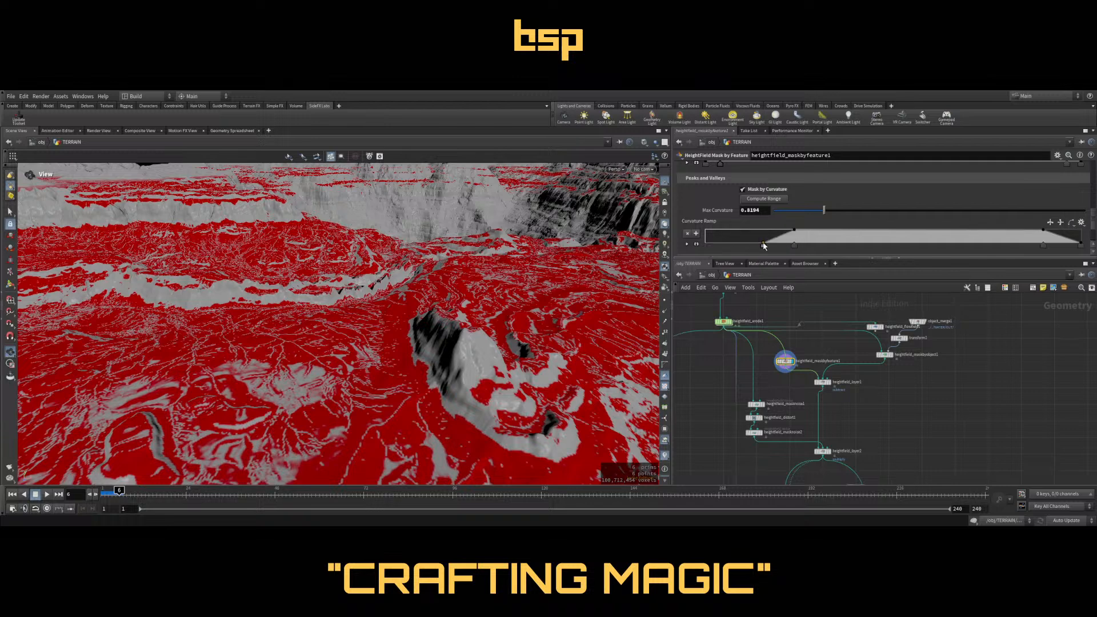
left_click_drag(1043, 245, 955, 246)
left_click(915, 247)
Undo the extra mid-ramp point change and shift the Curvature Ramp's two low-end points further toward the middle
left_click(838, 243)
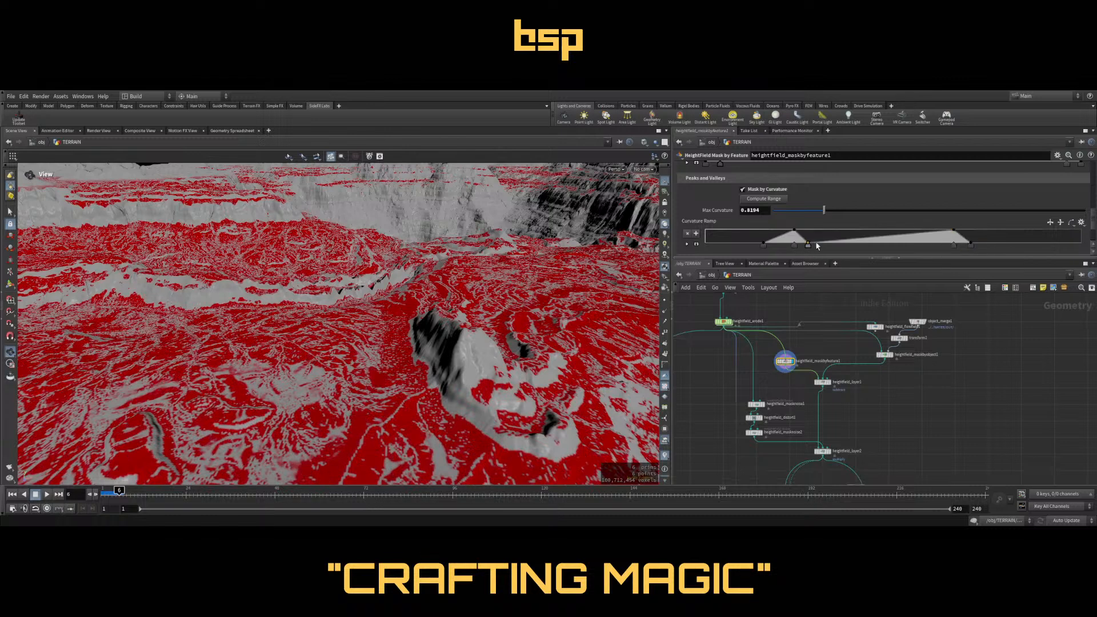
key("ctrl+z")
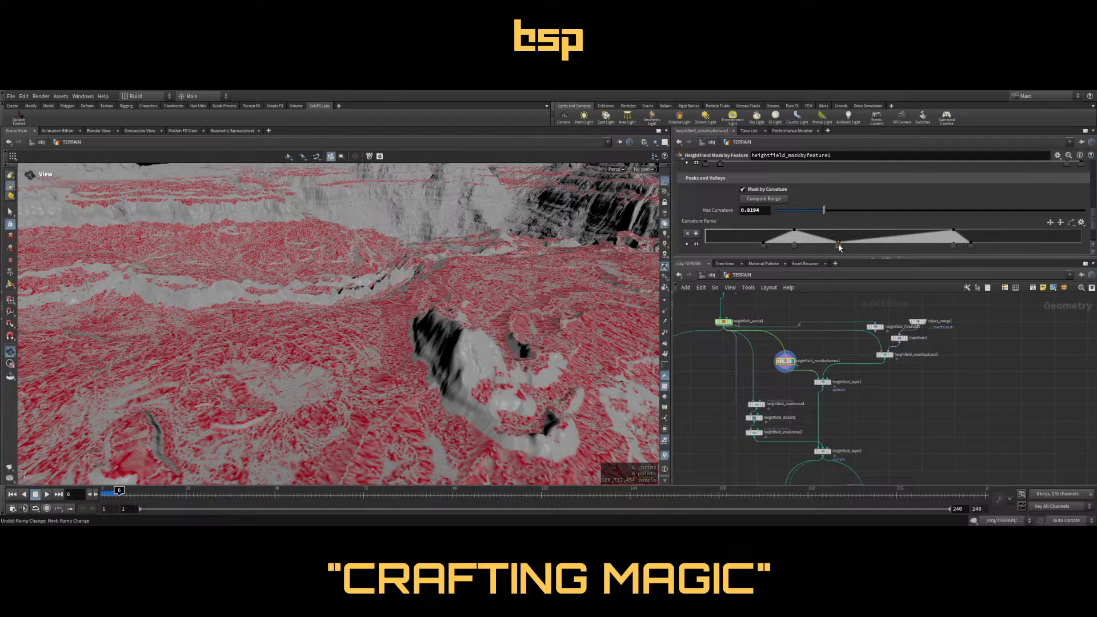
left_click(794, 246)
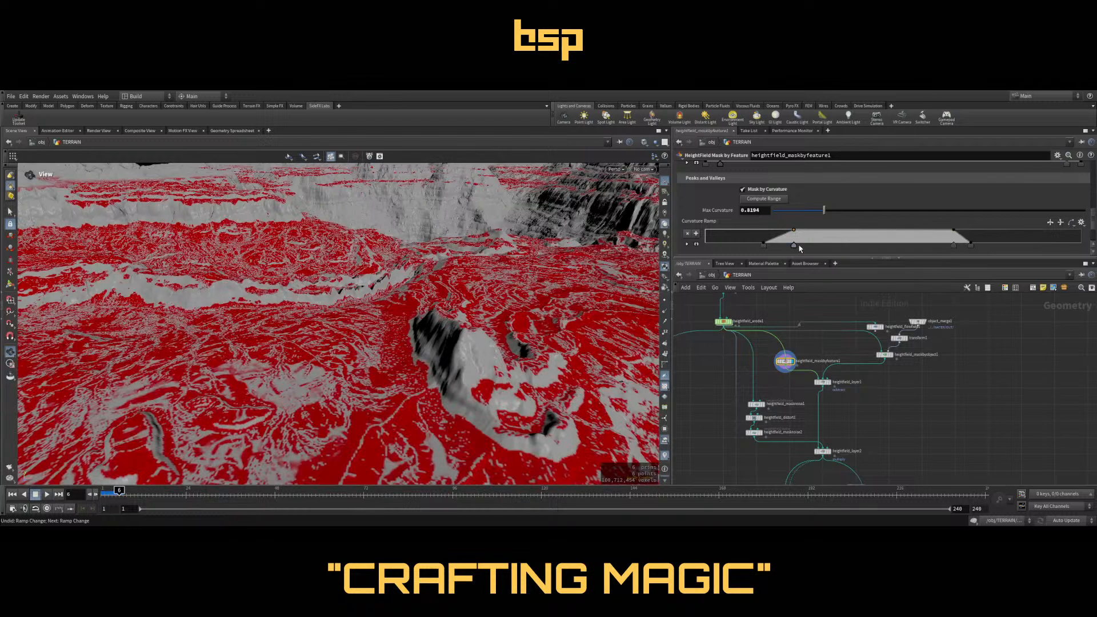
left_click_drag(835, 247, 836, 247)
left_click_drag(763, 245, 814, 247)
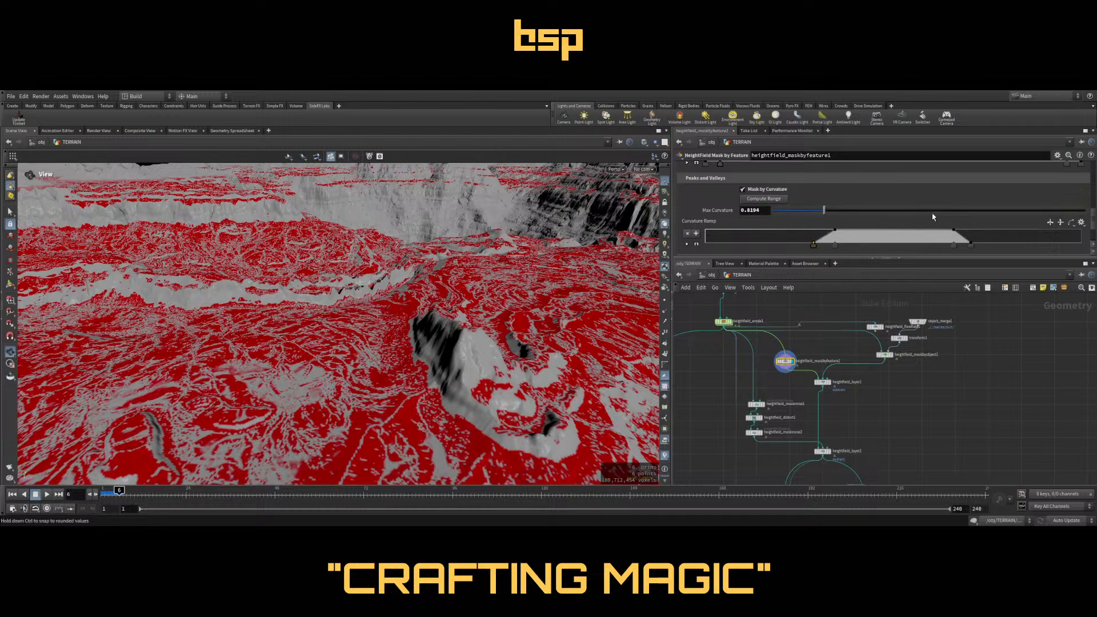
Set the Max Slope Angle of heightfield_maskbyfeature1 to 25
scroll(915, 217, "up", 6)
scroll(937, 214, "up", 1)
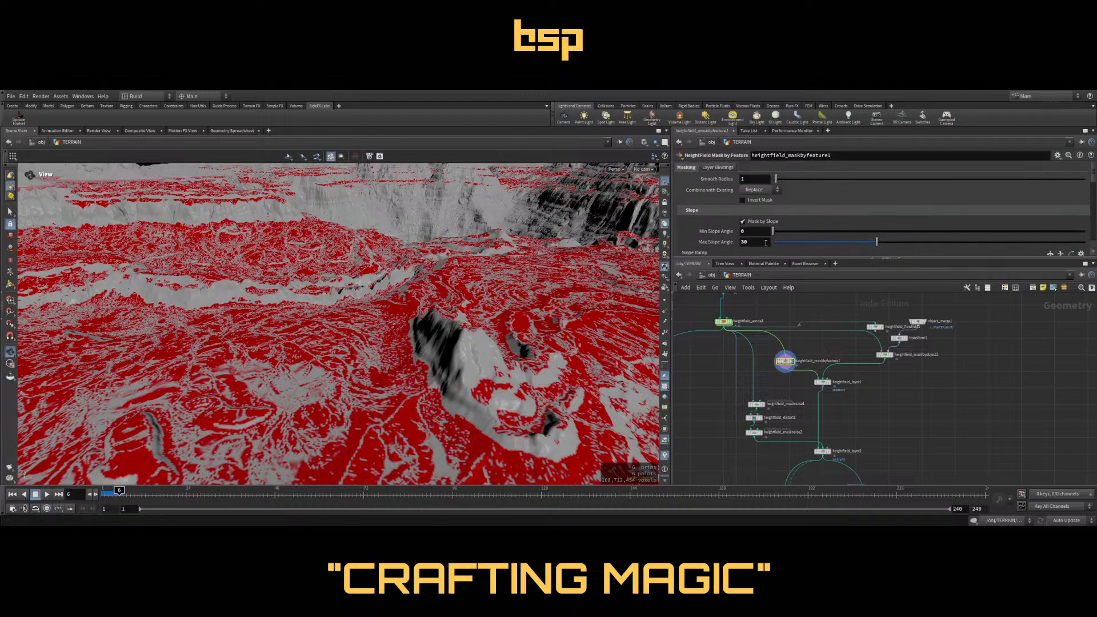
left_click_drag(754, 242, 718, 249)
type("25")
key("Return")
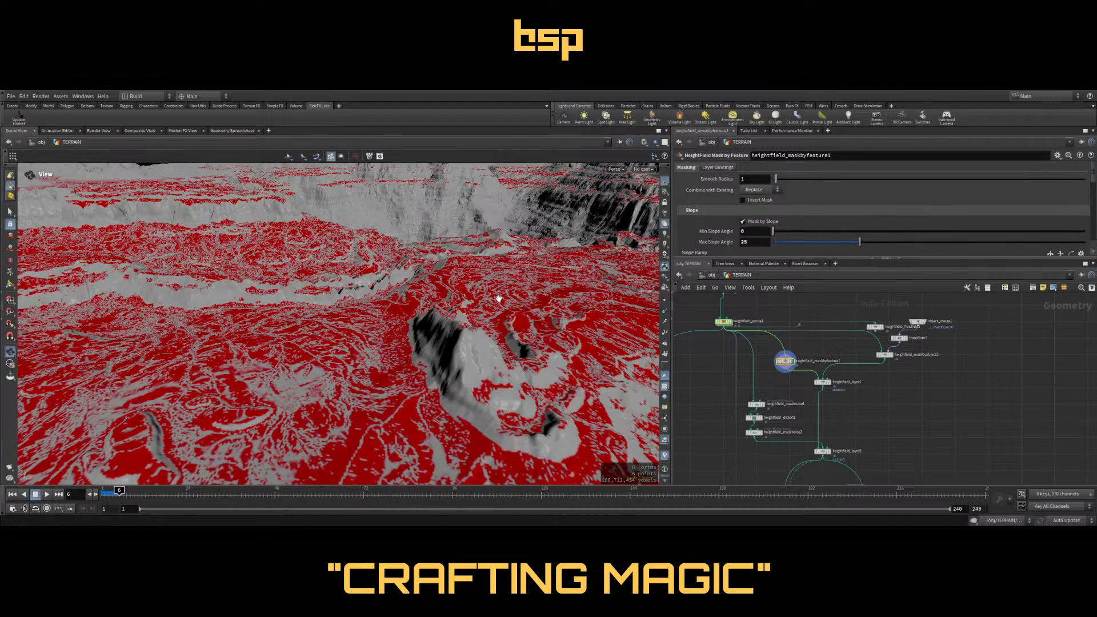
Display merge1 to check the rocks on the terrain and look through cam1
left_click_drag(497, 300, 552, 316)
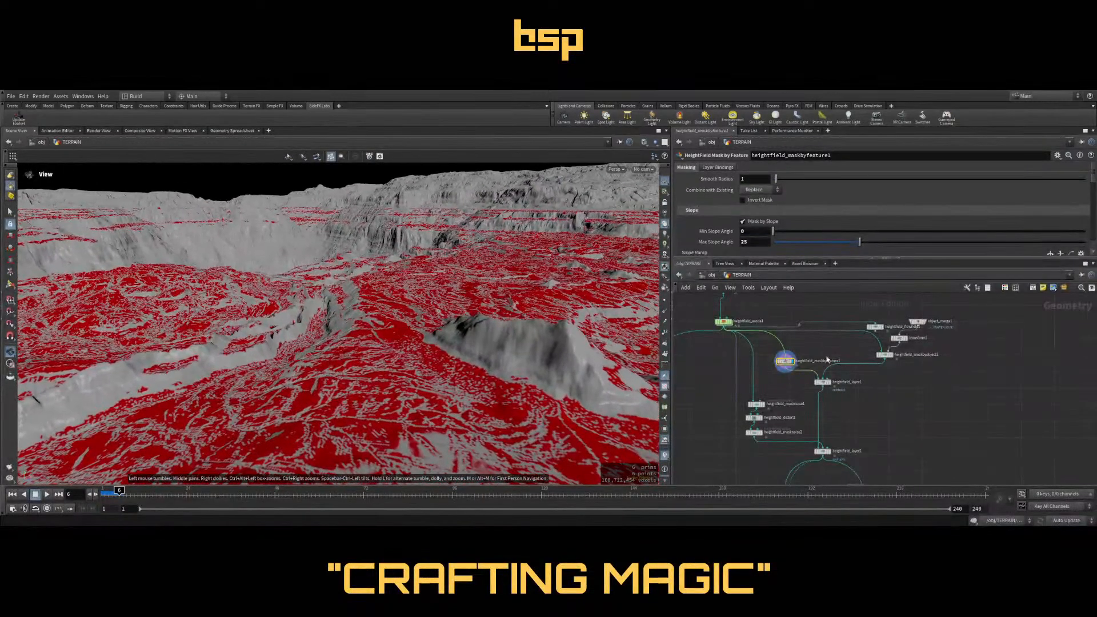
scroll(835, 434, "down", 4)
scroll(835, 434, "up", 4)
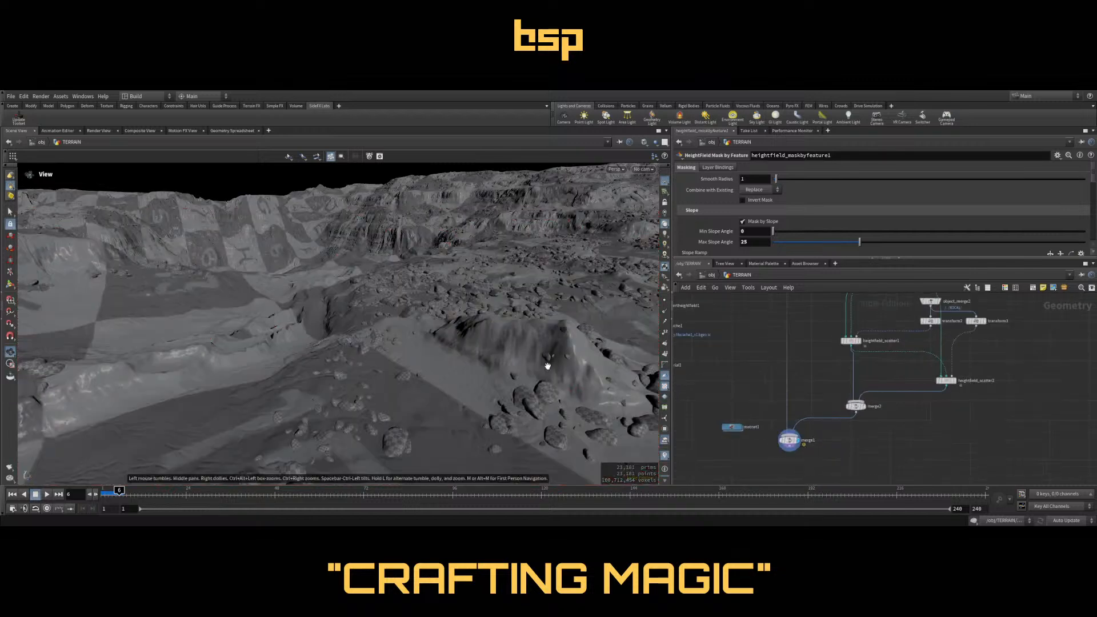
left_click_drag(547, 365, 531, 349)
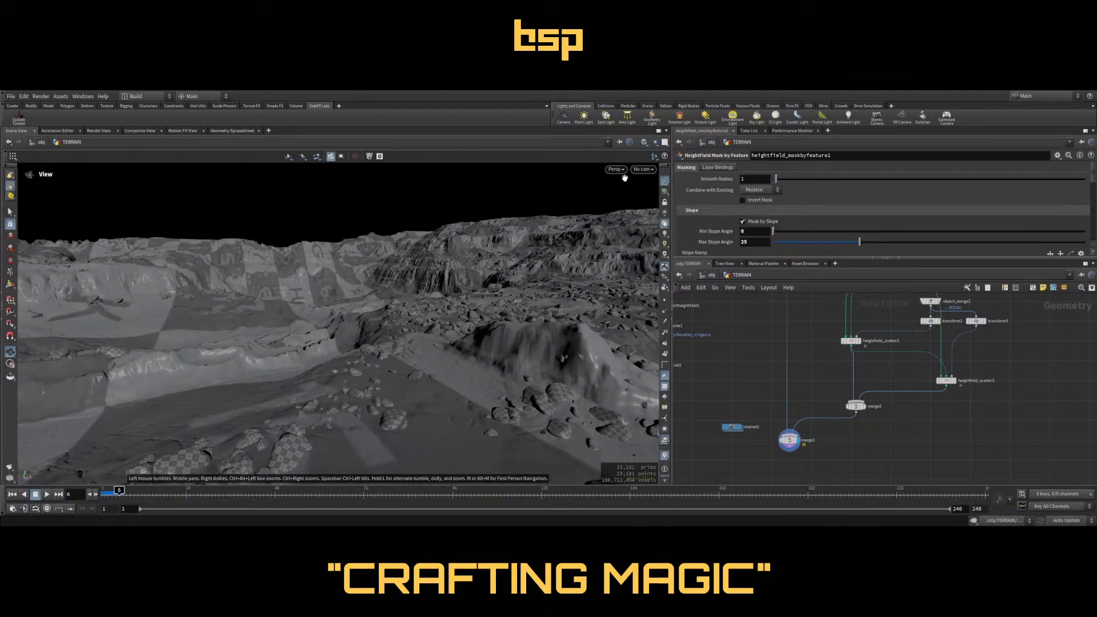
left_click(643, 169)
left_click(640, 181)
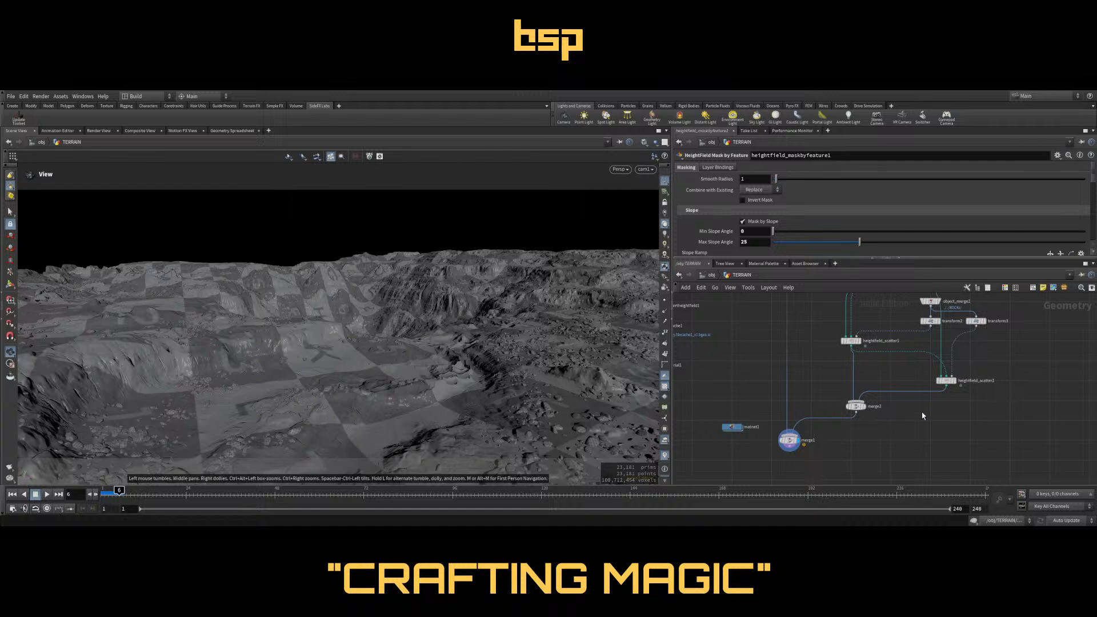
Move the heightfield_scatter2 node slightly closer to heightfield_scatter1 in the network
middle_click_drag(923, 416, 852, 433)
left_click(779, 358)
left_click(878, 400)
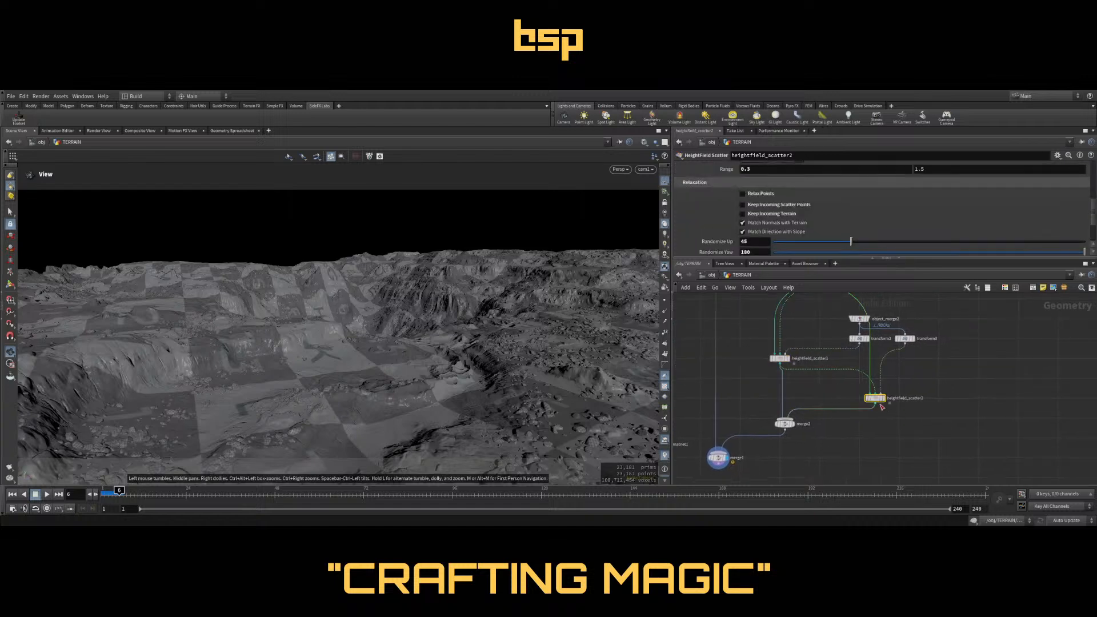
left_click_drag(881, 406, 859, 404)
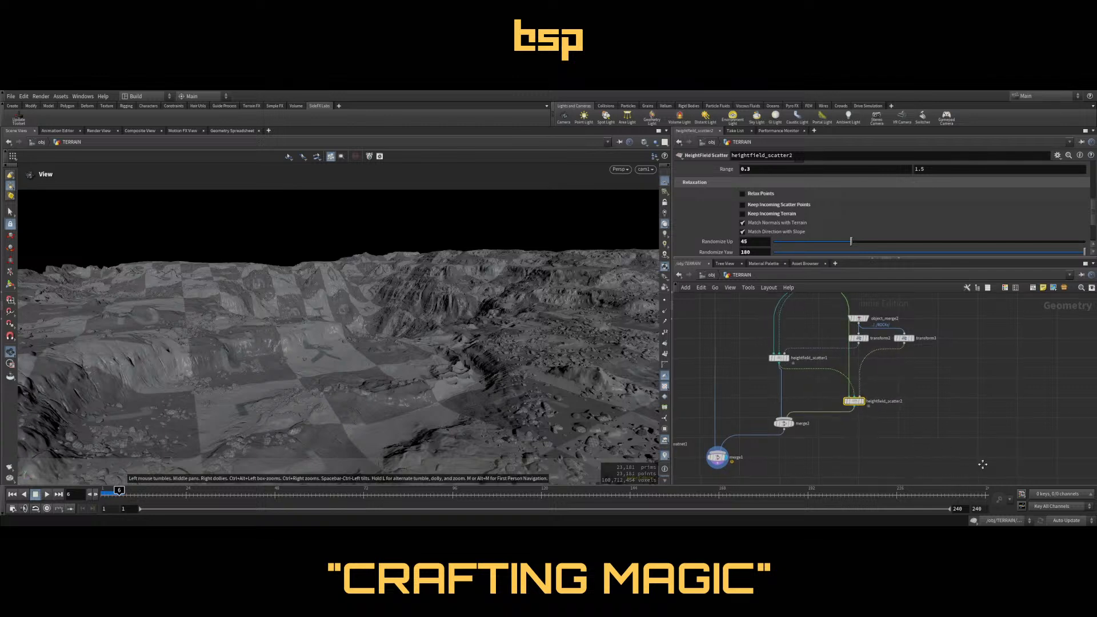
middle_click_drag(982, 464, 949, 431)
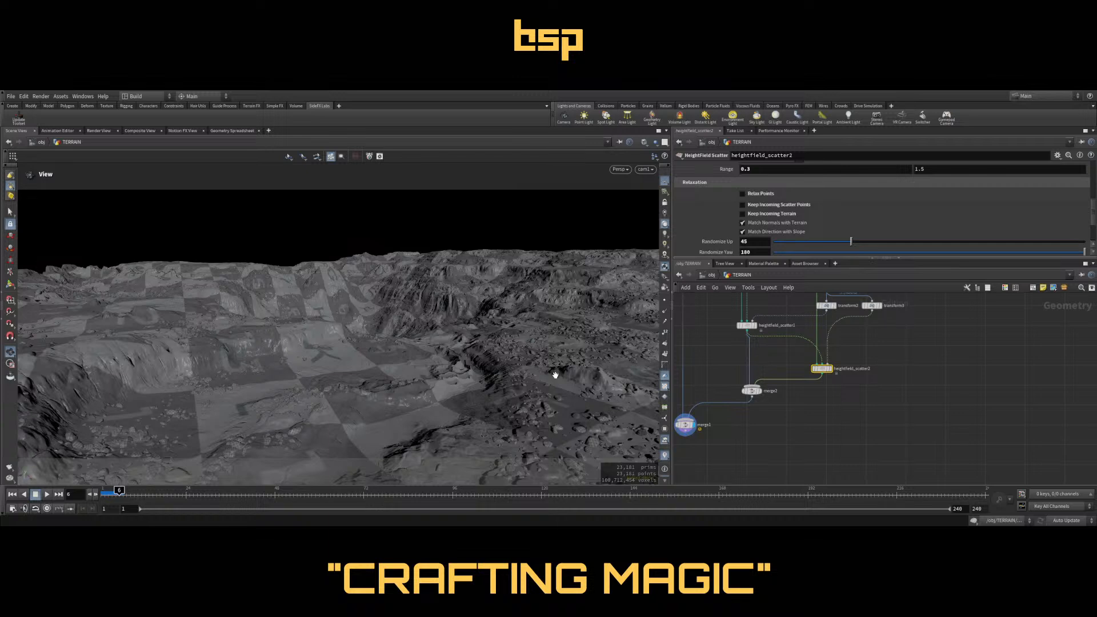
scroll(850, 420, "up", 1)
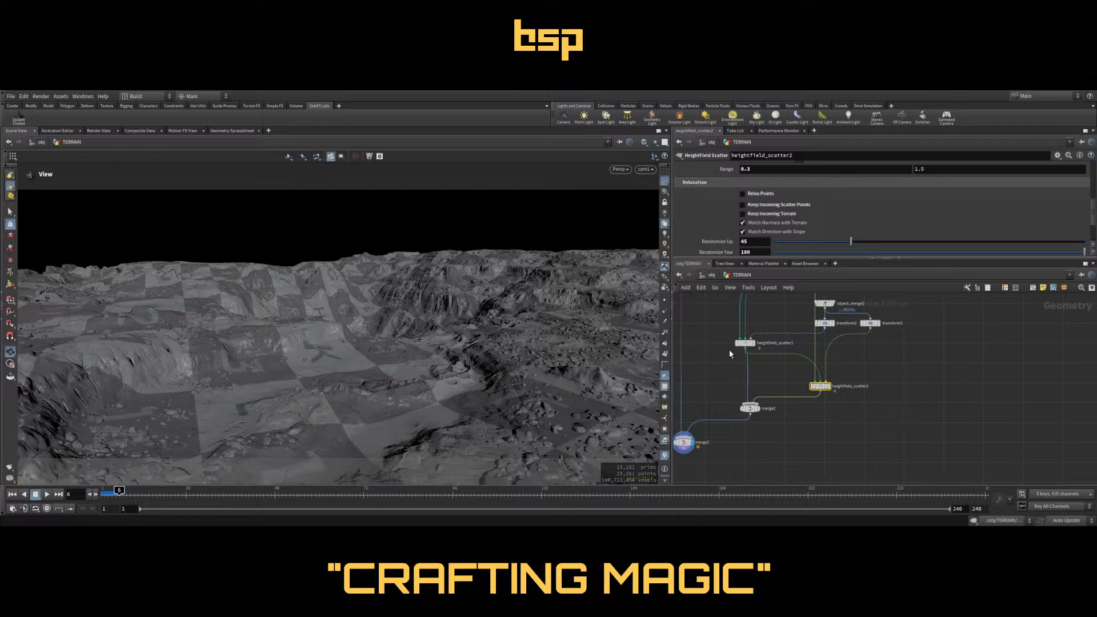
Duplicate heightfield_scatter2 with its input connections and place the copy below and beside the original
left_click(745, 343)
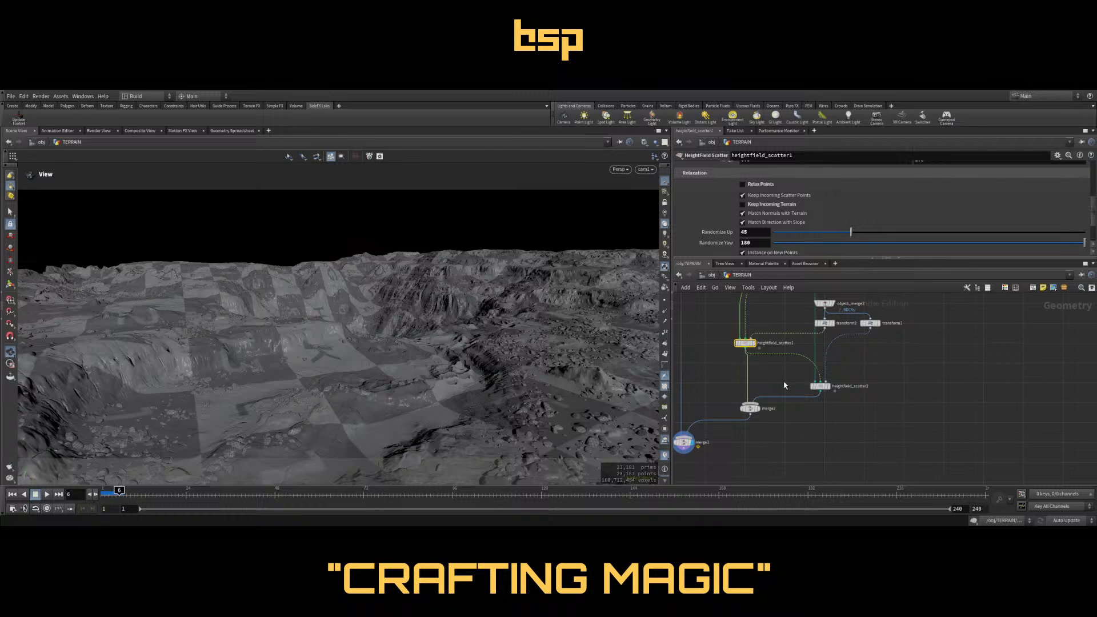
left_click(820, 386)
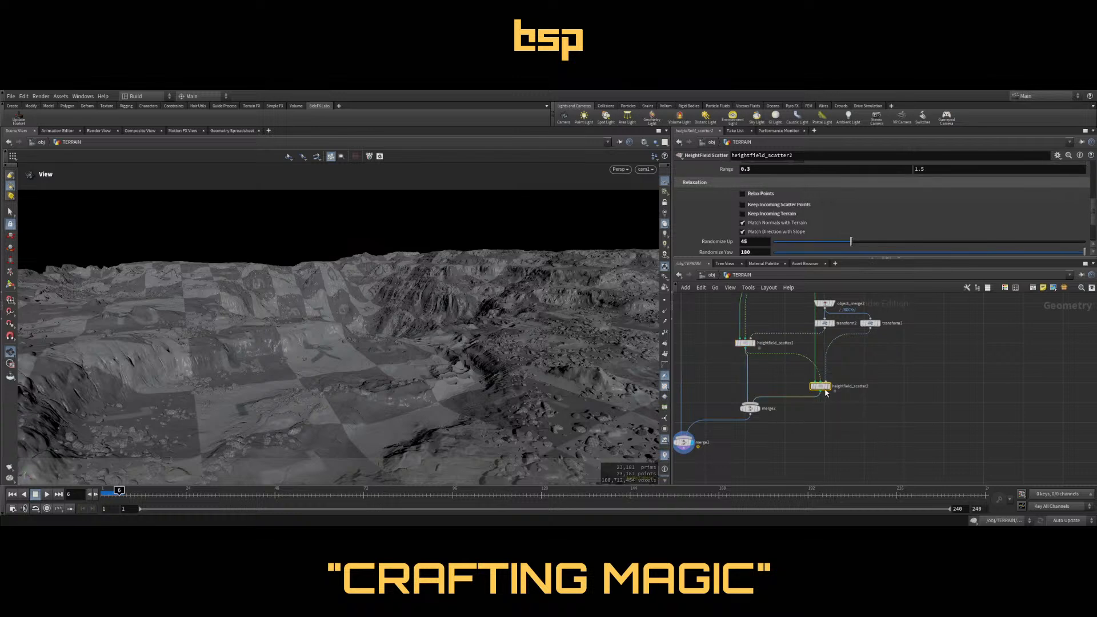
left_click_drag(823, 387, 896, 428, "alt")
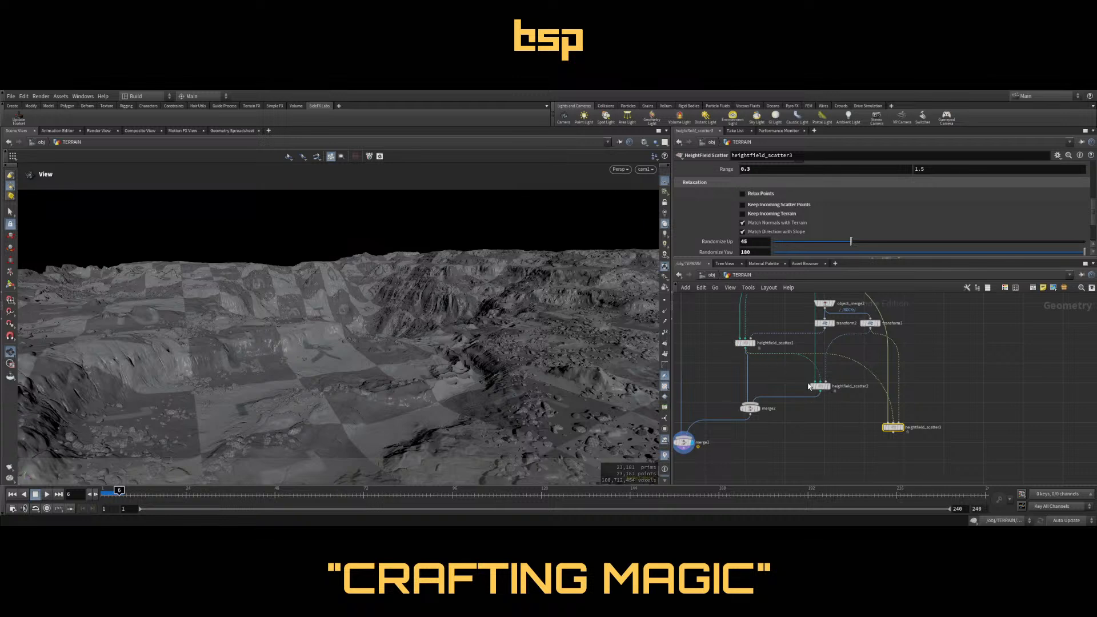
Review the tag, scattering, scale range and relaxation parameters of heightfield_scatter2
left_click(822, 393)
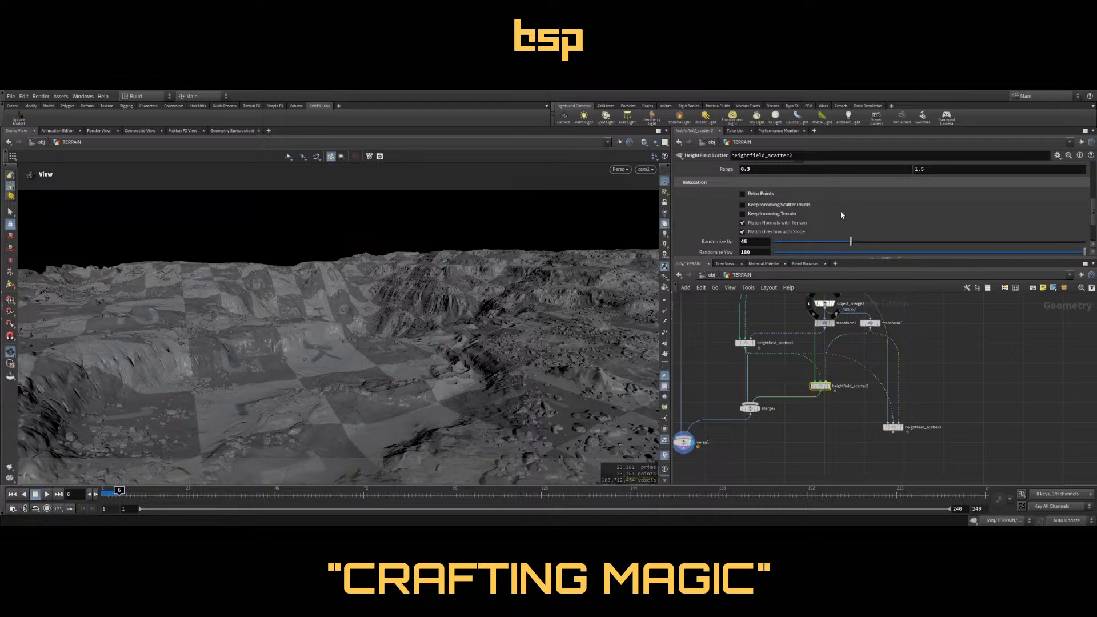
scroll(834, 204, "down", 3)
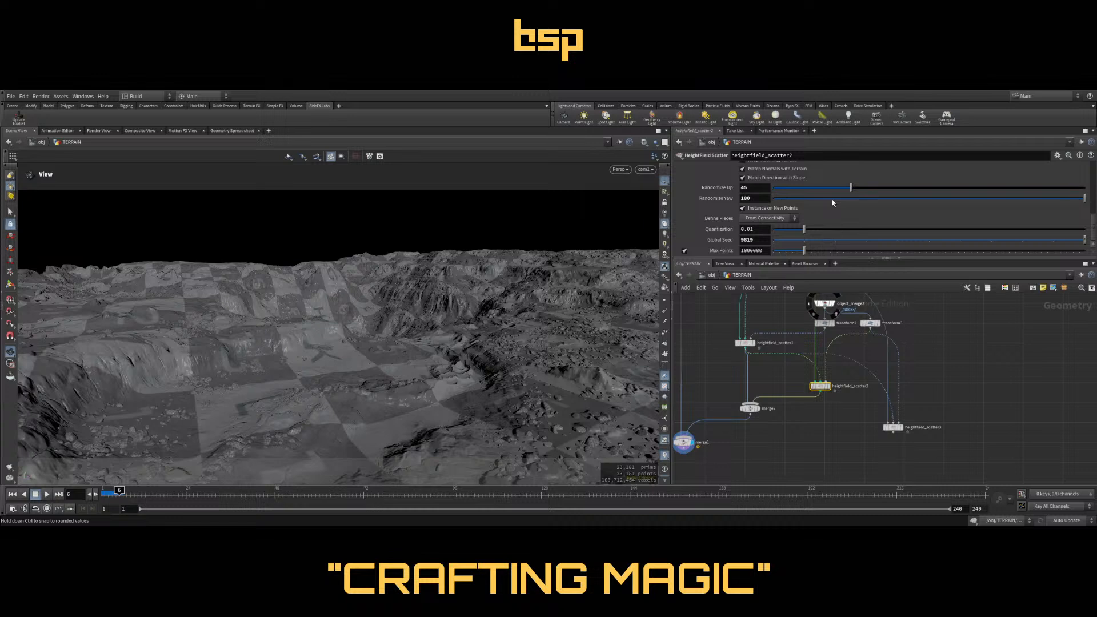
scroll(833, 203, "up", 2)
scroll(833, 202, "up", 6)
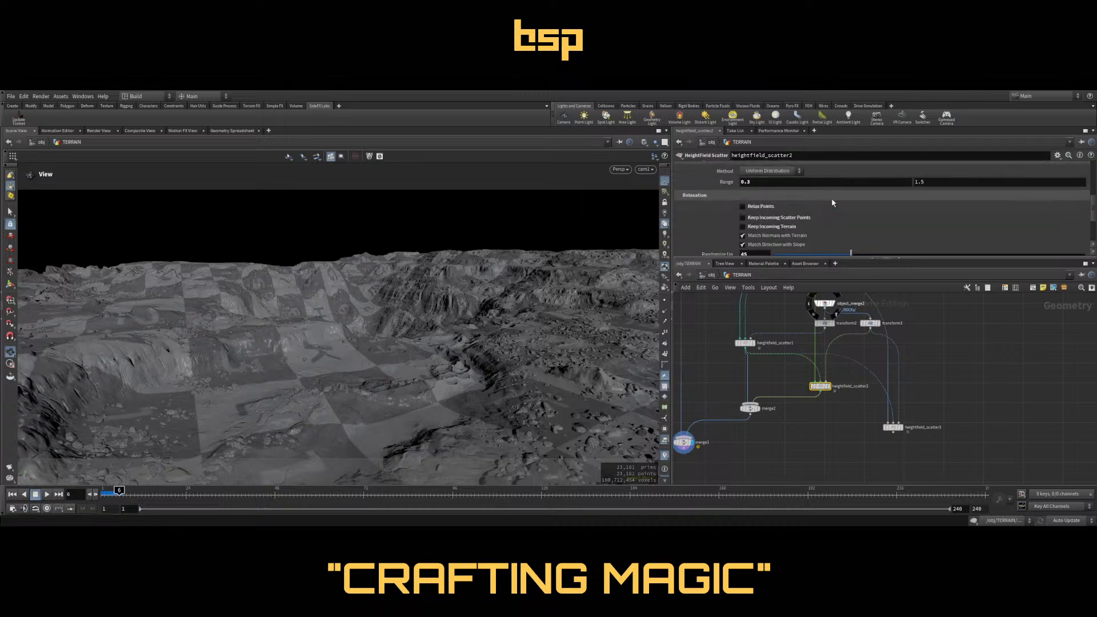
scroll(832, 203, "down", 6)
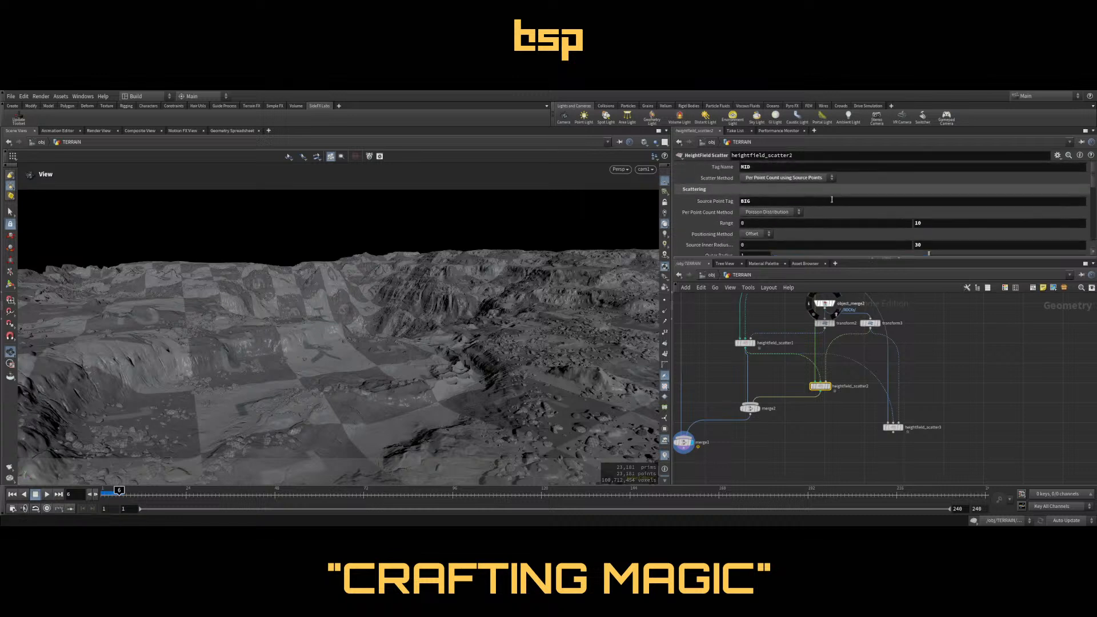
scroll(832, 203, "down", 1)
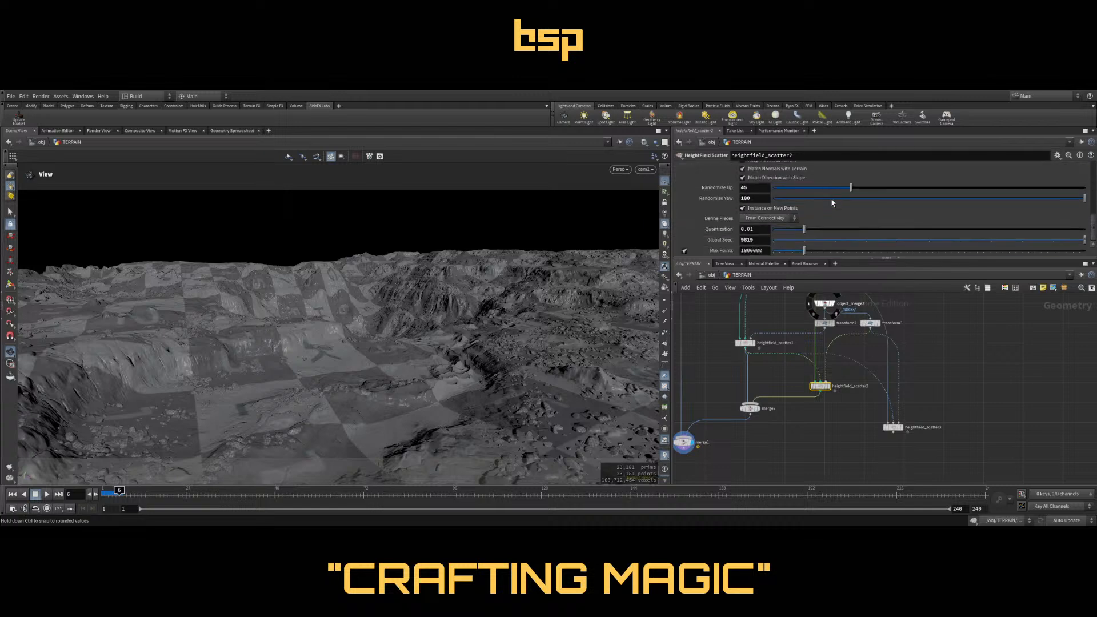
Add a Scatter and Align node in the empty space below heightfield_scatter2
left_click(817, 455)
key("Return")
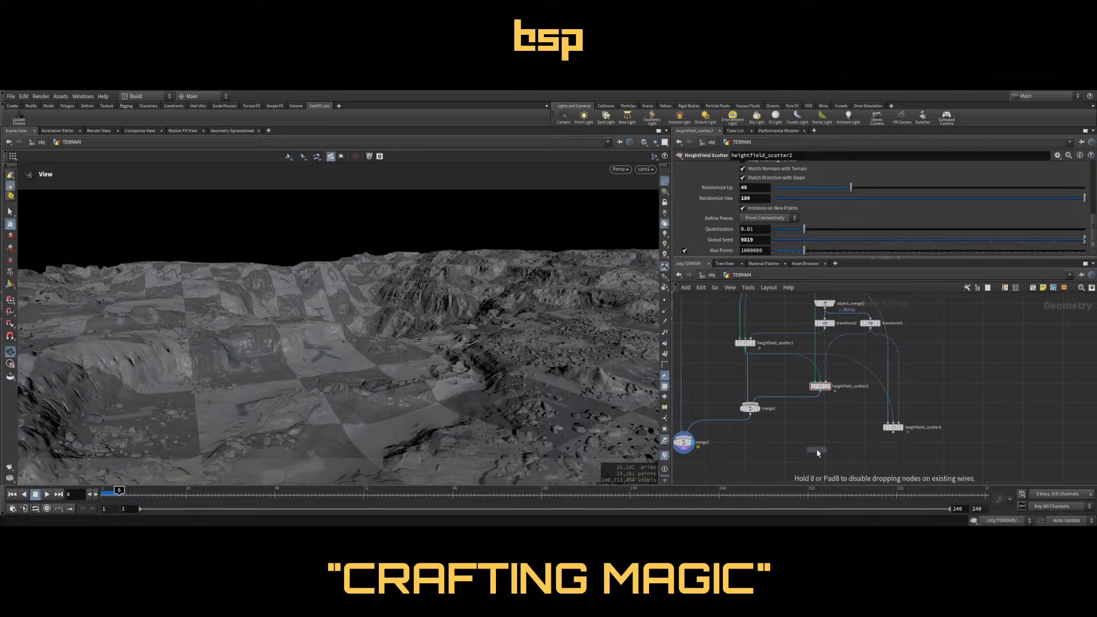
left_click(817, 439)
Enable Avoid Constraint Points in the Scatter and Align node's point generation settings and review the related options
scroll(823, 217, "down", 3)
scroll(823, 217, "down", 3)
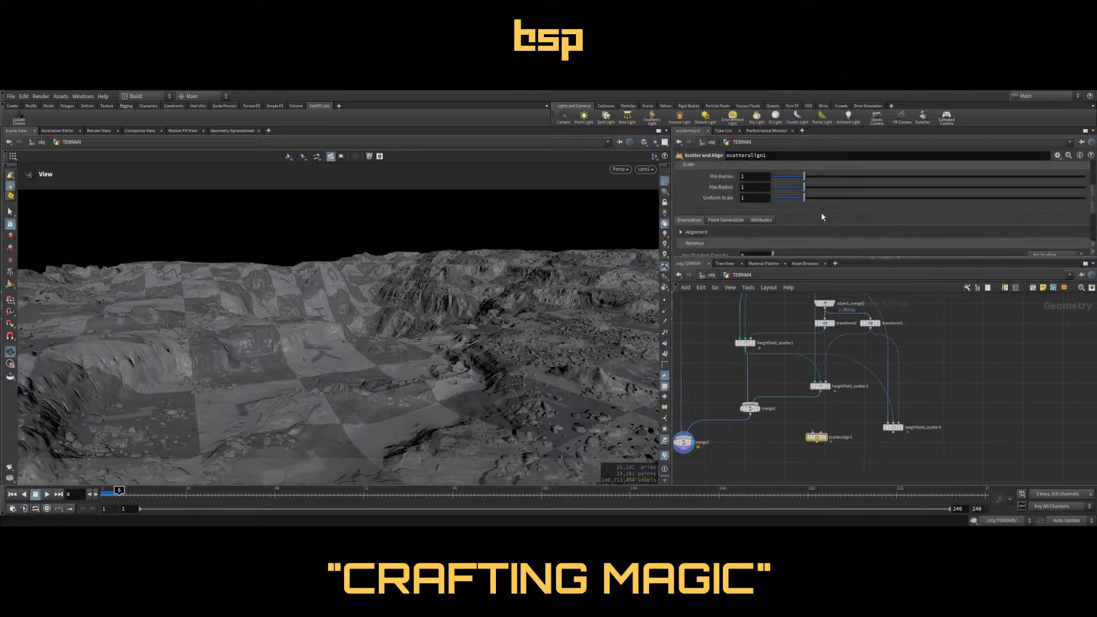
left_click(727, 177)
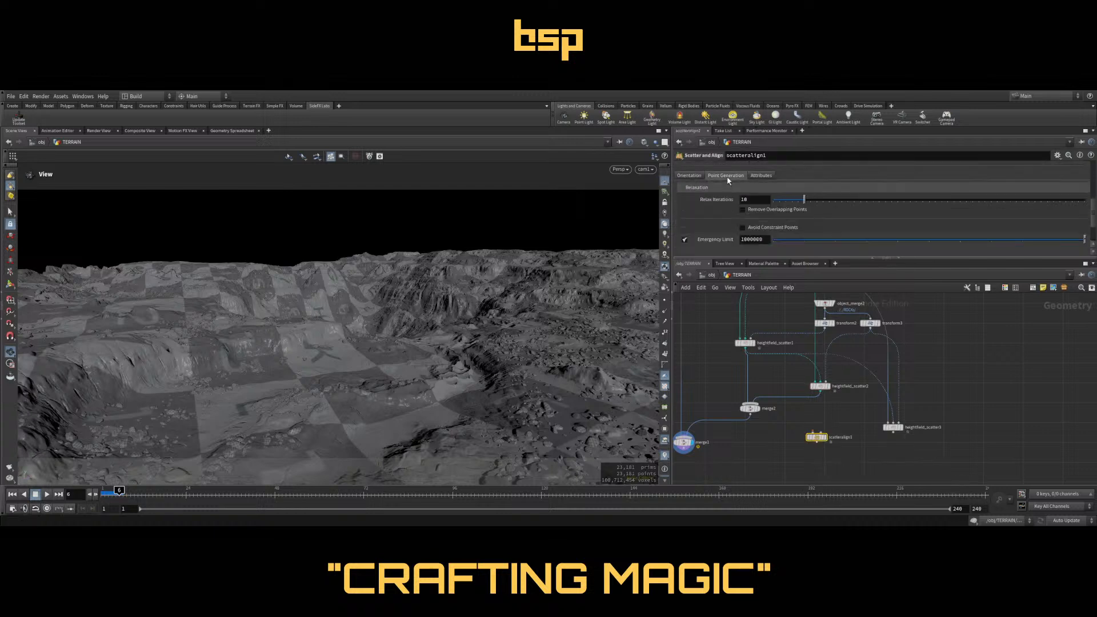
left_click(752, 228)
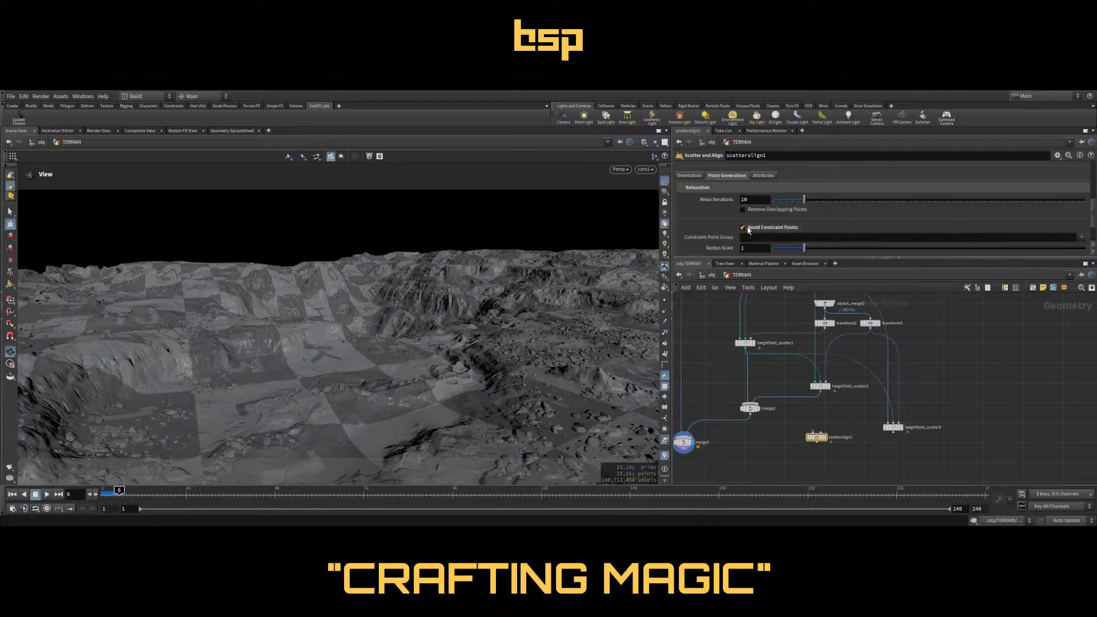
scroll(768, 237, "down", 2)
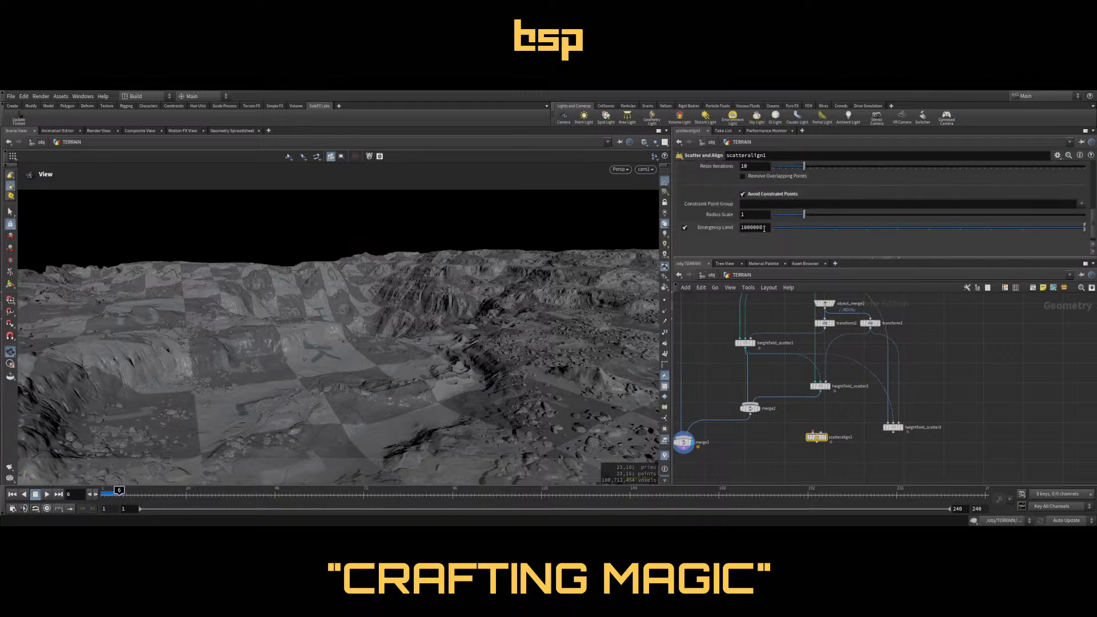
scroll(810, 220, "up", 2)
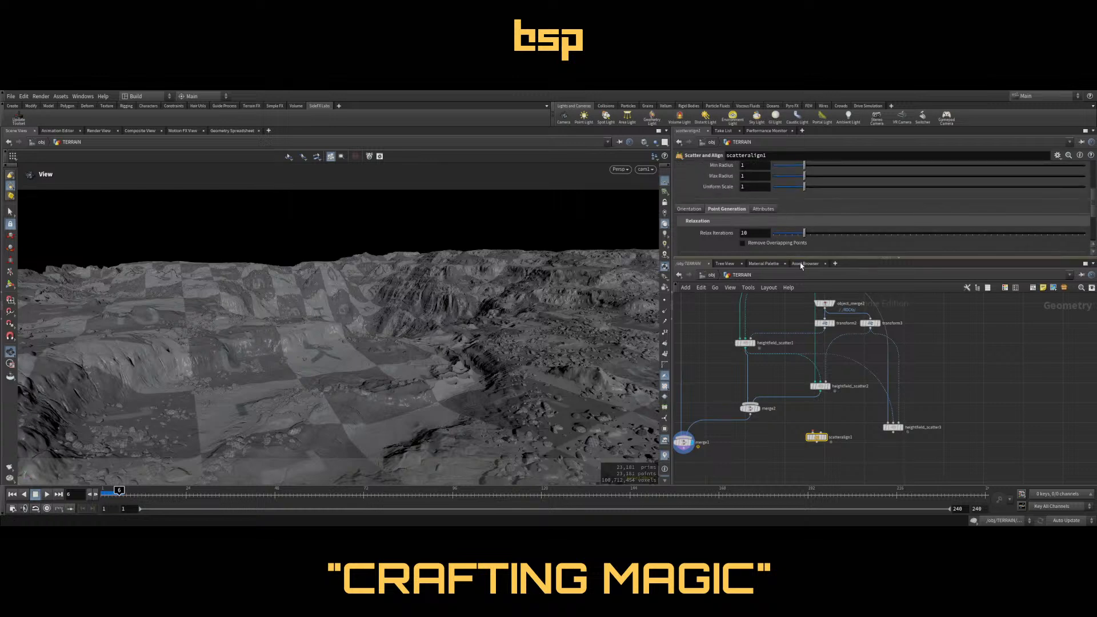
Enable Relax Points on heightfield_scatter3, with Self Overlap on and * as the Avoid Point Tag
scroll(823, 437, "up", 3)
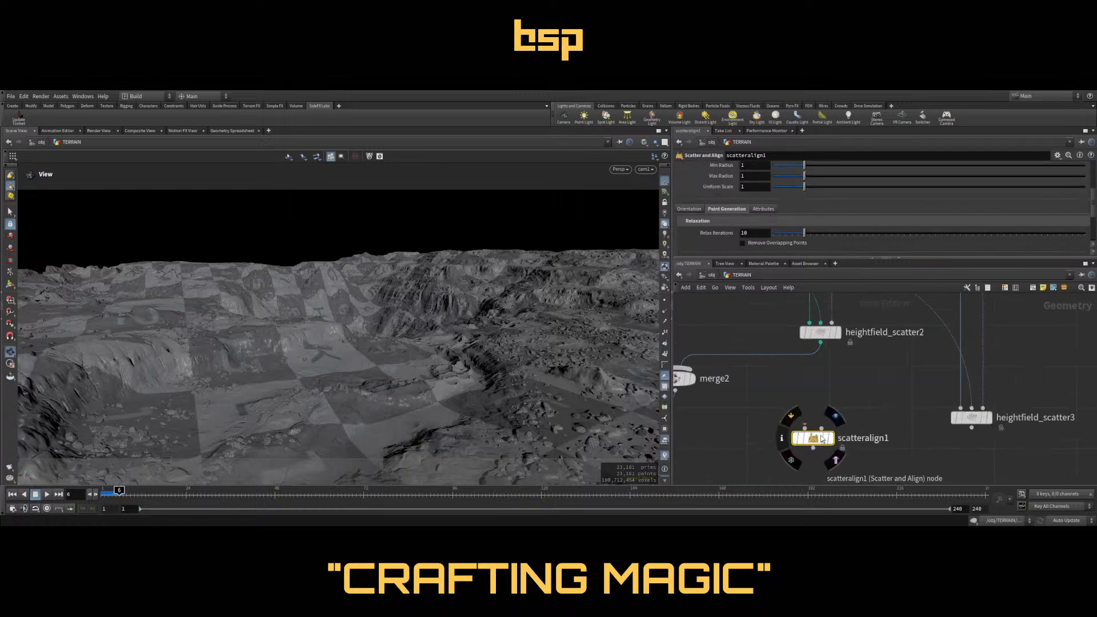
left_click(972, 417)
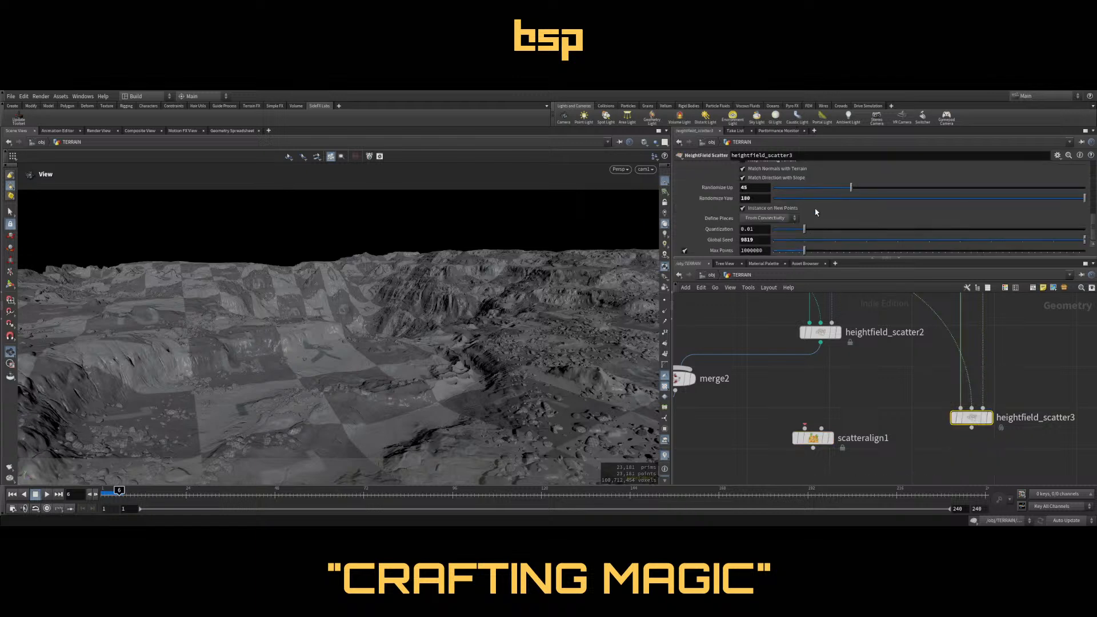
scroll(814, 209, "up", 3)
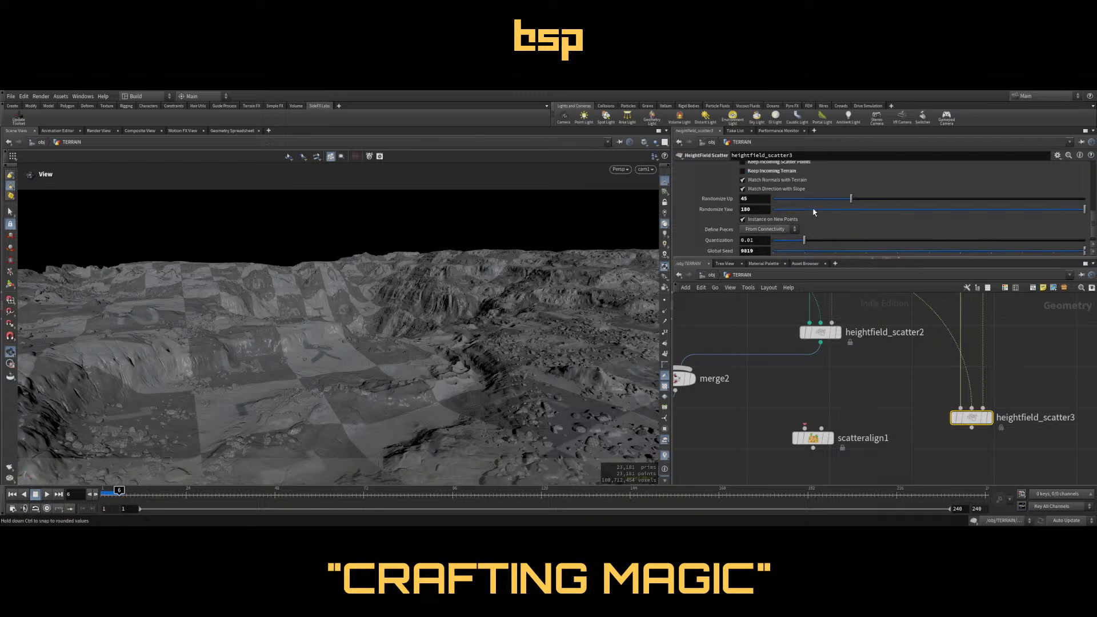
scroll(814, 212, "up", 10)
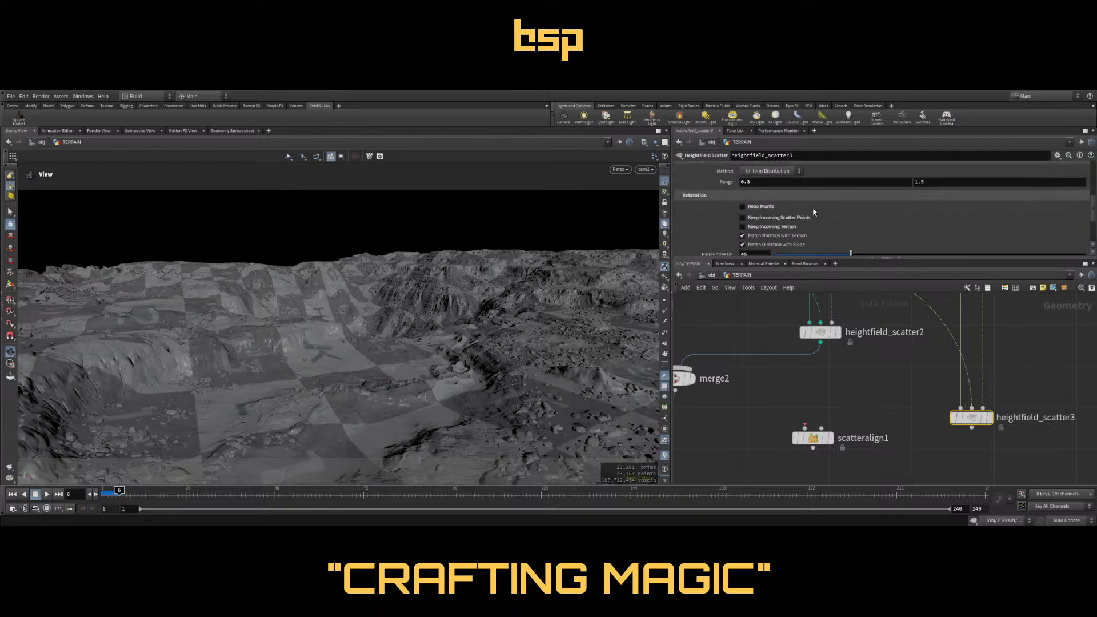
scroll(813, 212, "down", 5)
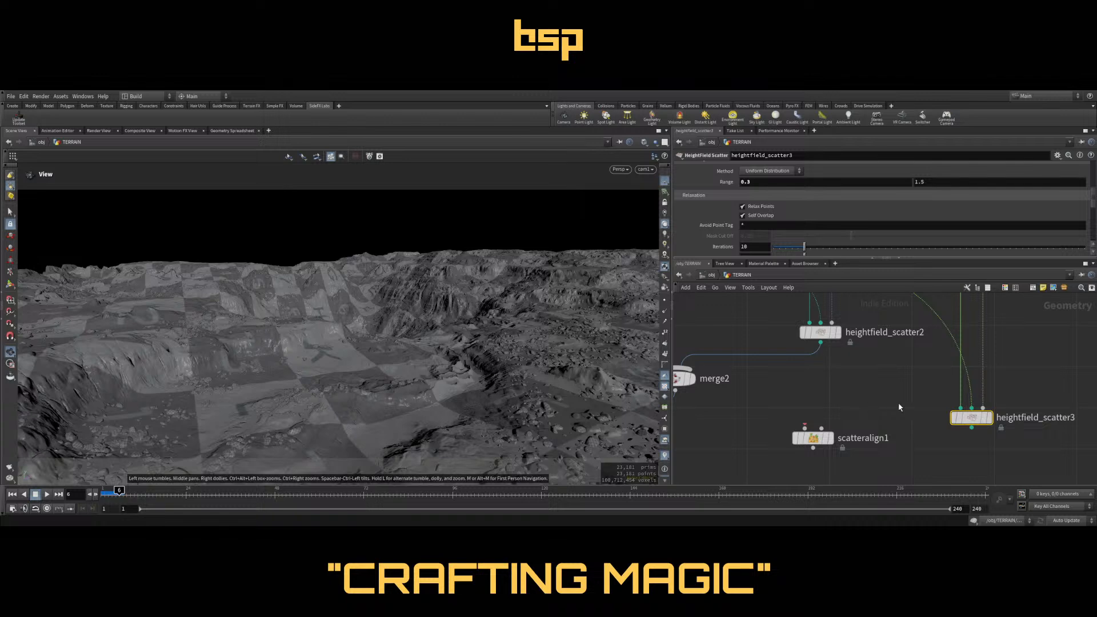
Turn off Relax Points on heightfield_scatter3, and delete heightfield_scatter3 and scatteralign1 from the network
left_click(760, 210)
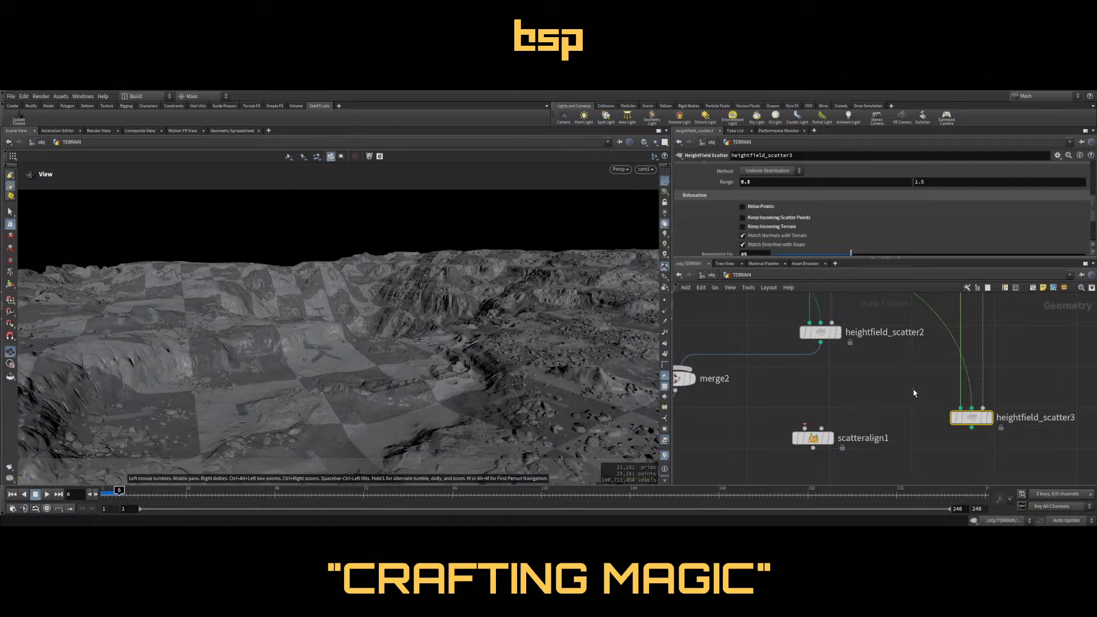
left_click_drag(913, 389, 936, 417)
key("Delete")
left_click_drag(800, 420, 909, 475)
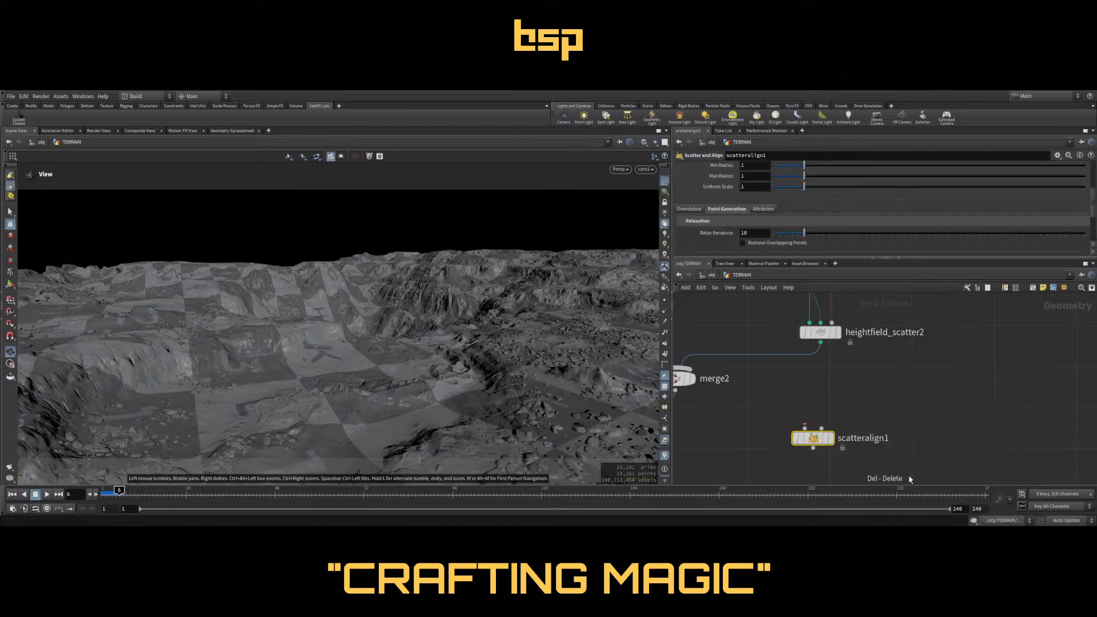
key("Delete")
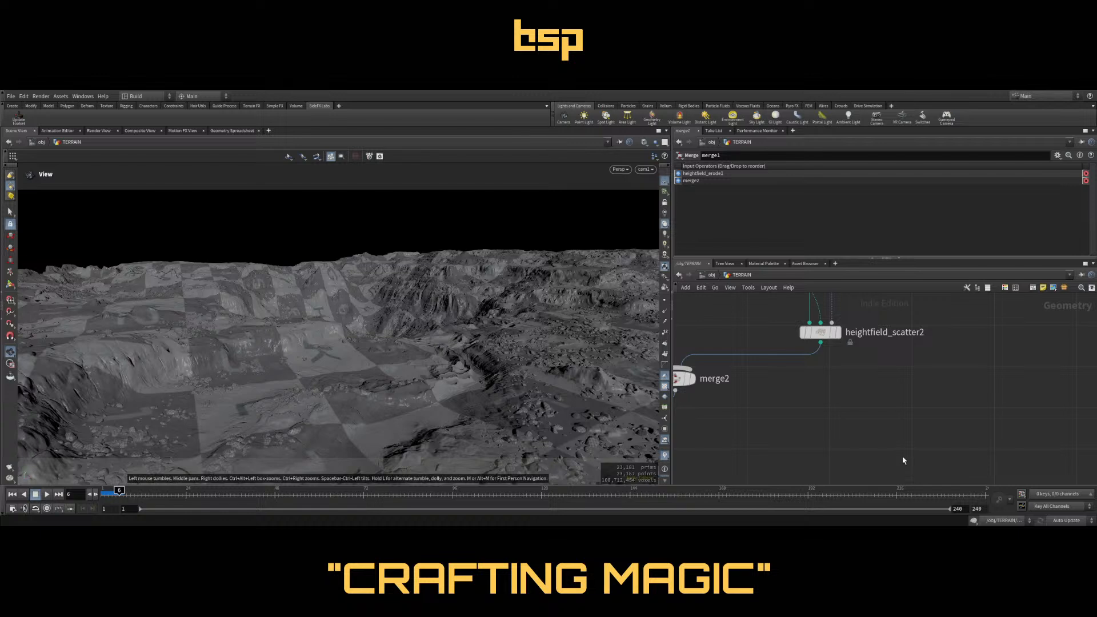
Review the terrain network from heightfield_file1 through the mask and layer nodes down to the final merge
left_click_drag(914, 258, 914, 239)
scroll(803, 360, "down", 6)
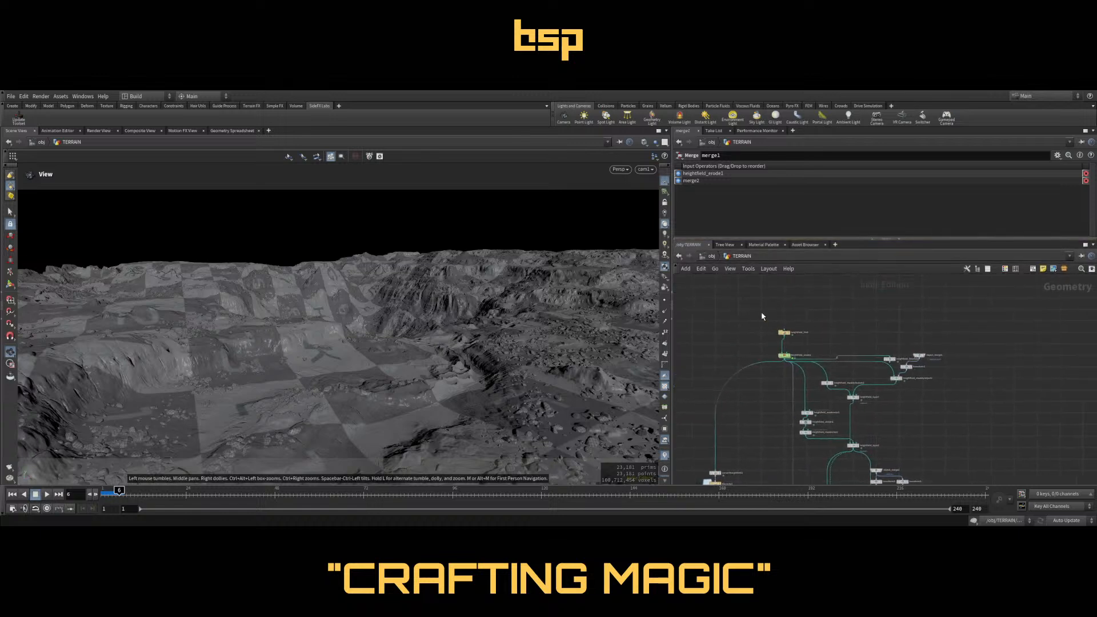
scroll(767, 321, "up", 3)
left_click(798, 341)
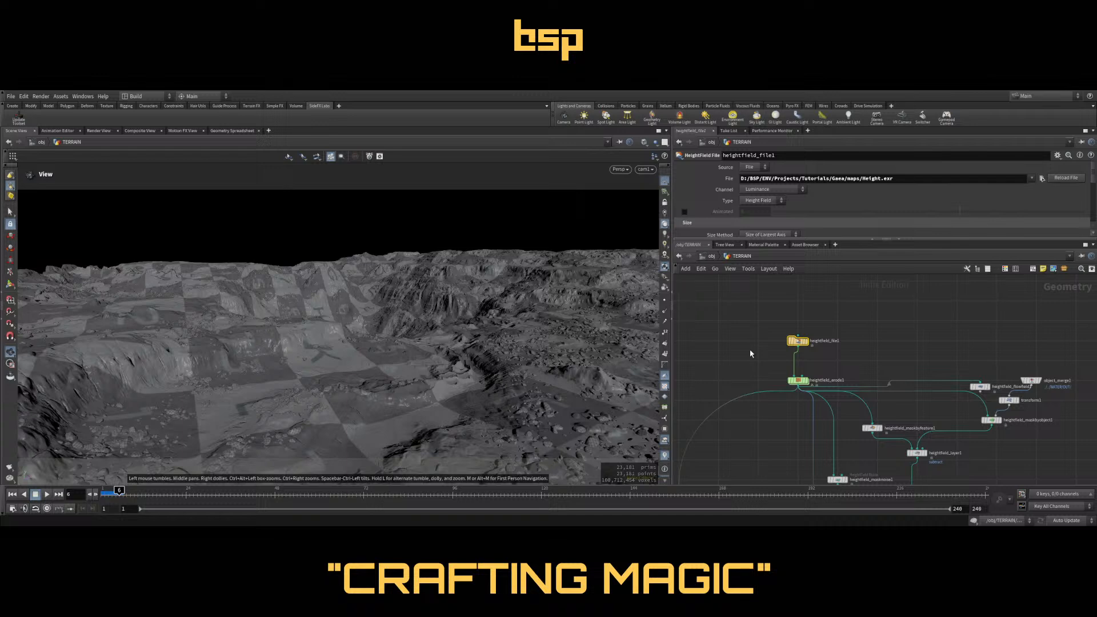
scroll(794, 335, "down", 5)
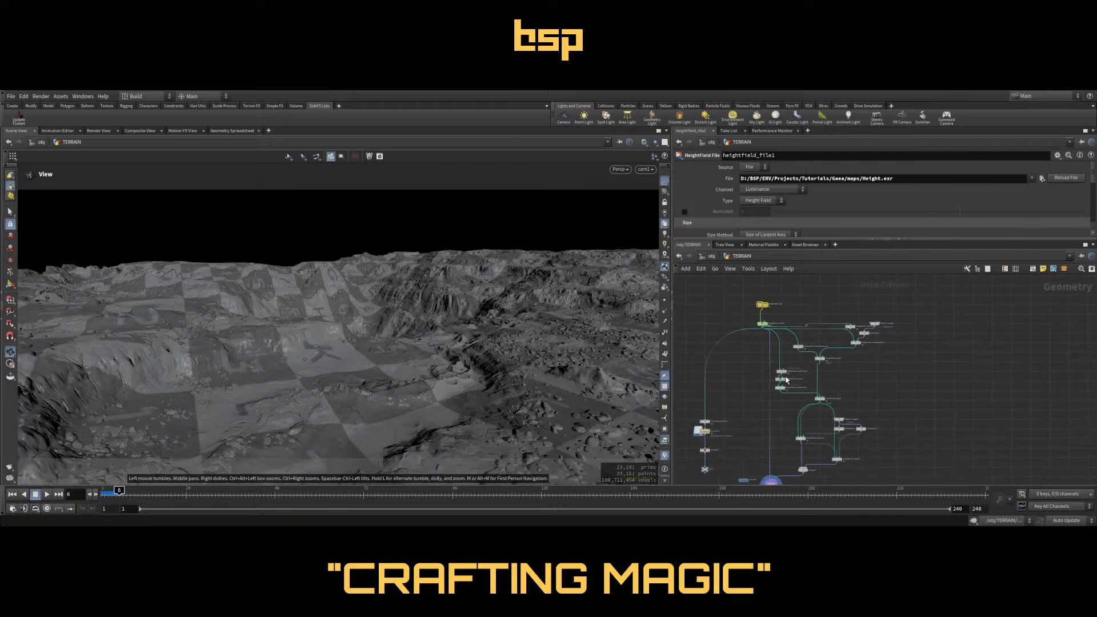
middle_click_drag(913, 462, 898, 402)
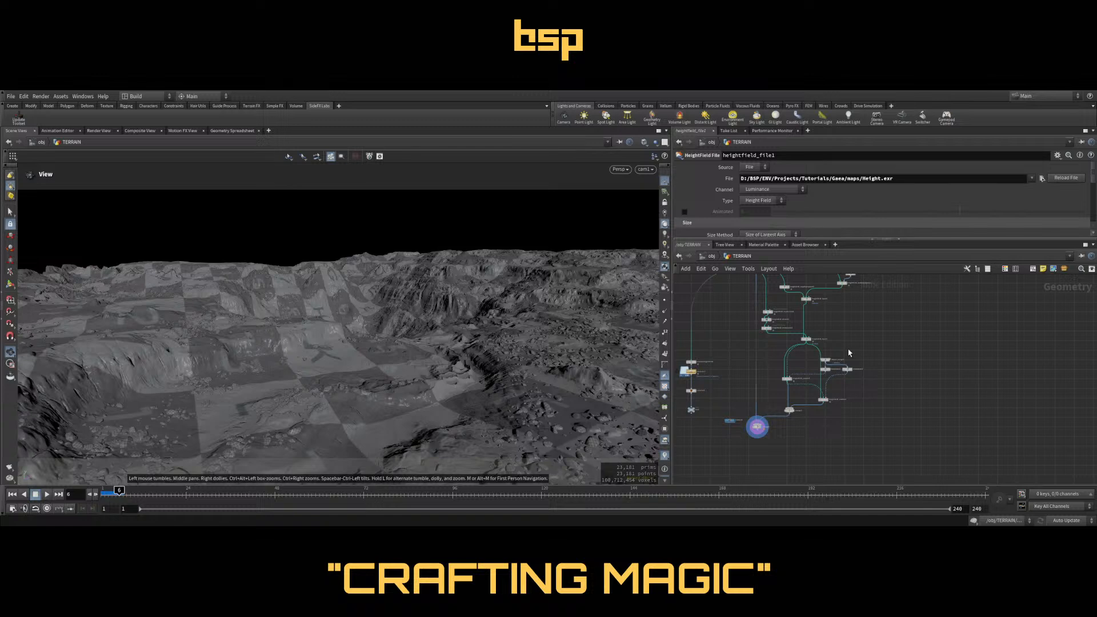
middle_click_drag(854, 319, 852, 371)
scroll(847, 311, "up", 3)
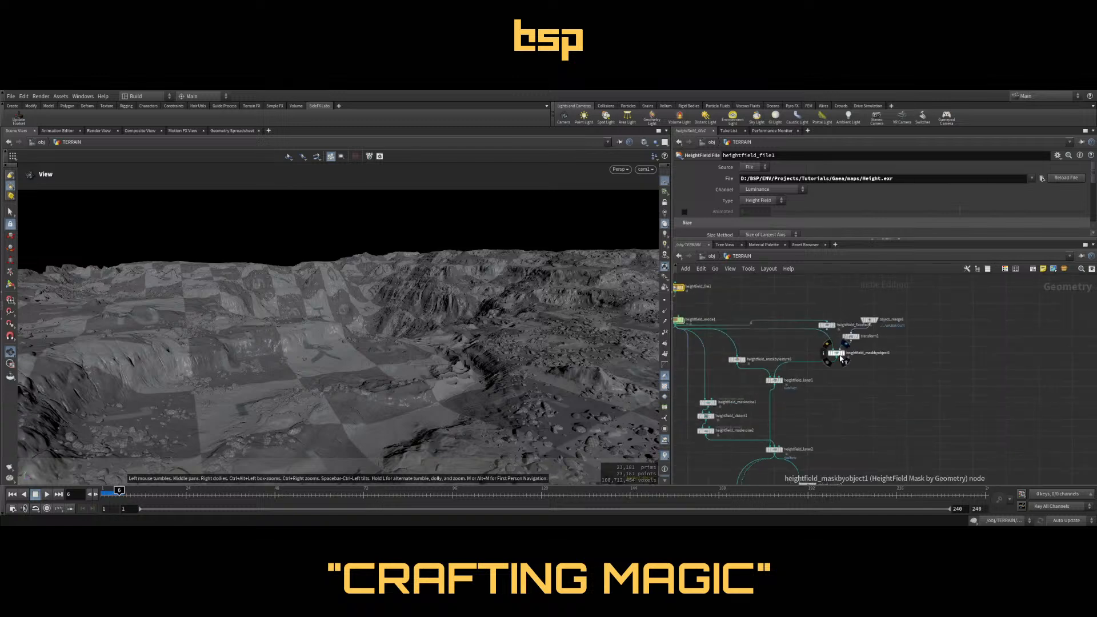
Detach the flow field node from the chain feeding heightfield_maskbyobject1, and reposition object_merge1 beside it
left_click_drag(828, 328, 808, 309)
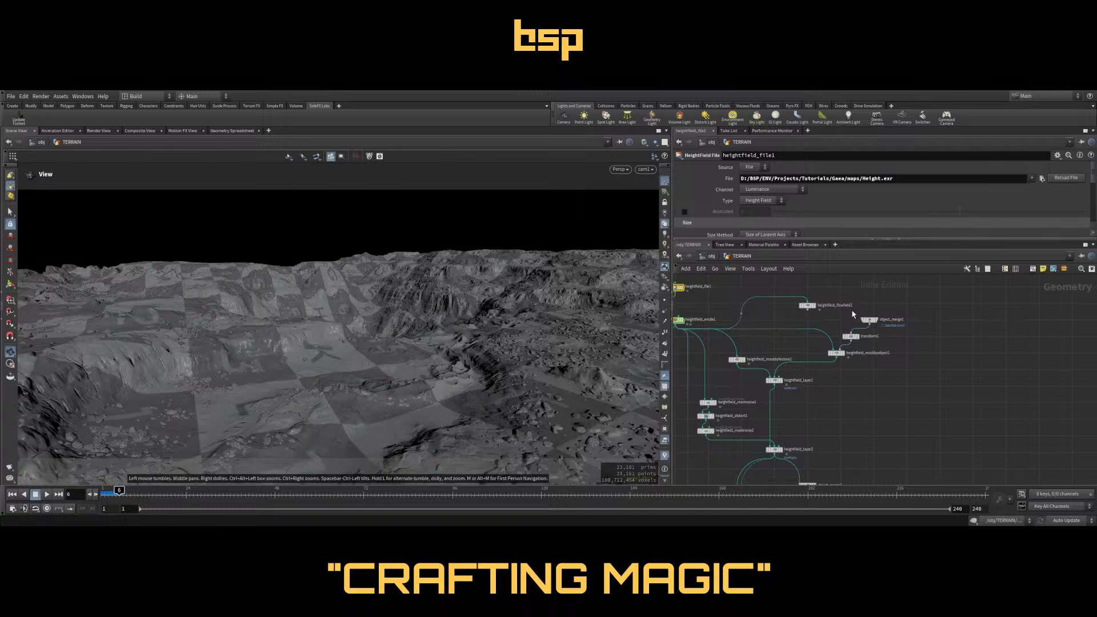
left_click_drag(871, 321, 875, 339)
middle_click_drag(893, 396, 915, 364)
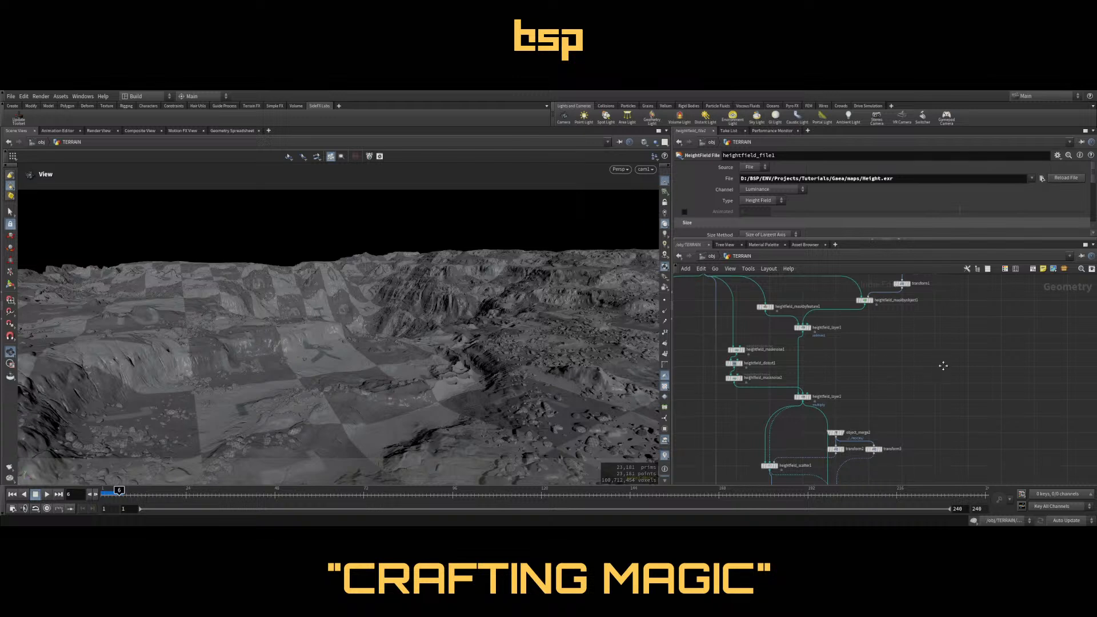
Cut the wires from the two transform nodes under object_merge2 to the heightfield scatter nodes
middle_click_drag(943, 366, 925, 308)
middle_click_drag(911, 413, 926, 362)
middle_click_drag(825, 441, 897, 407)
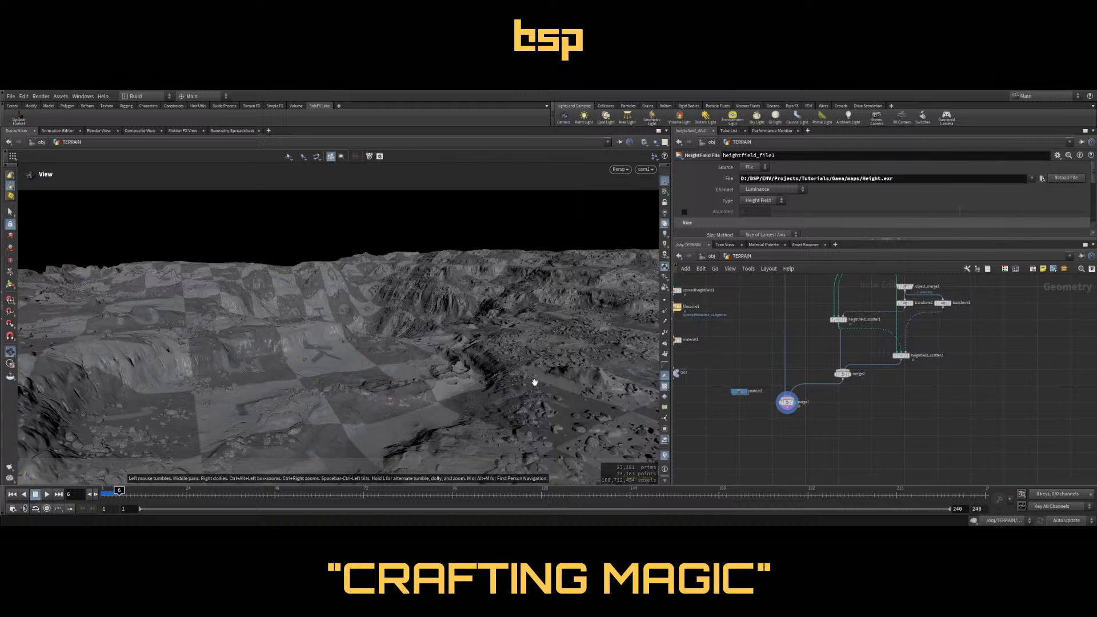
middle_click_drag(761, 427, 741, 435)
left_click(817, 327)
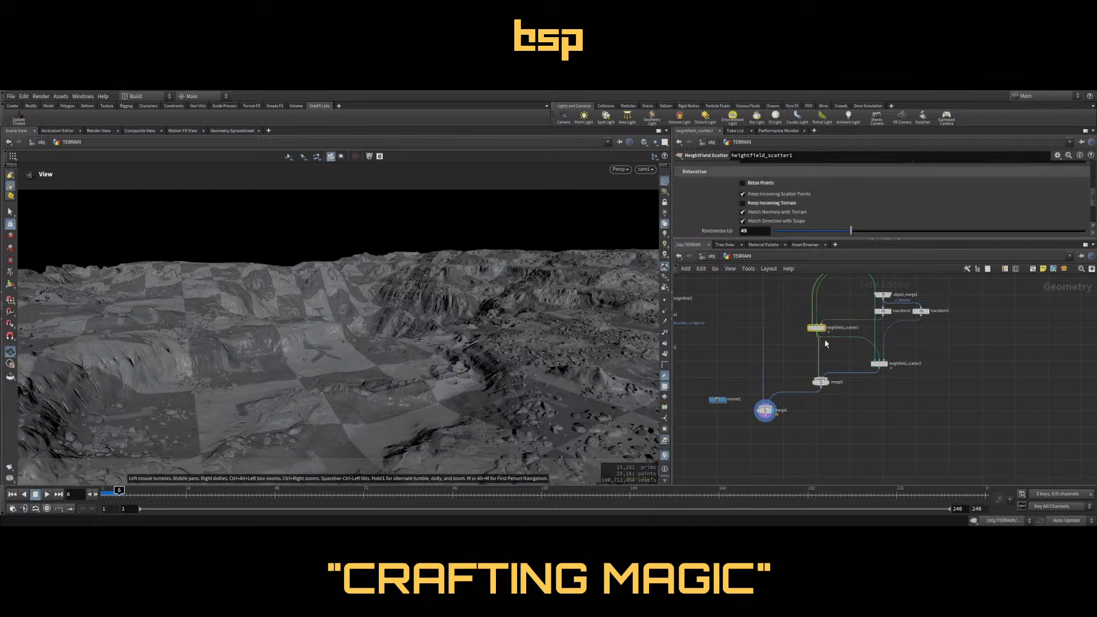
middle_click_drag(852, 307, 845, 351)
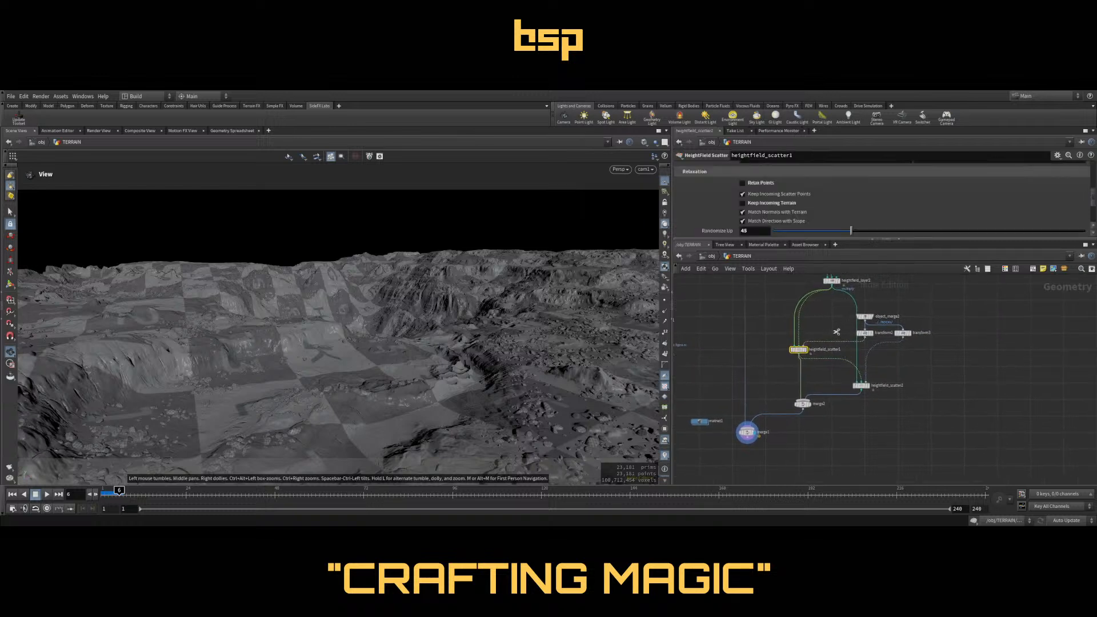
key("y")
left_click_drag(901, 341, 873, 345)
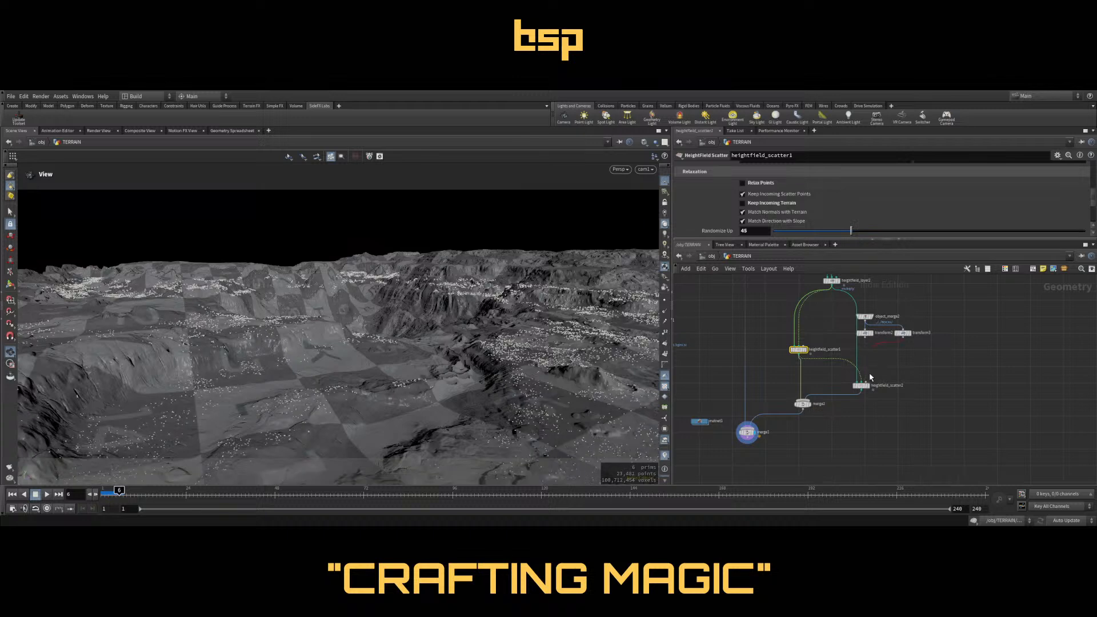
Examine merge2's point attributes, including tag, in the Geometry Spreadsheet and check the heightfield_scatter1 parameters
left_click(804, 405)
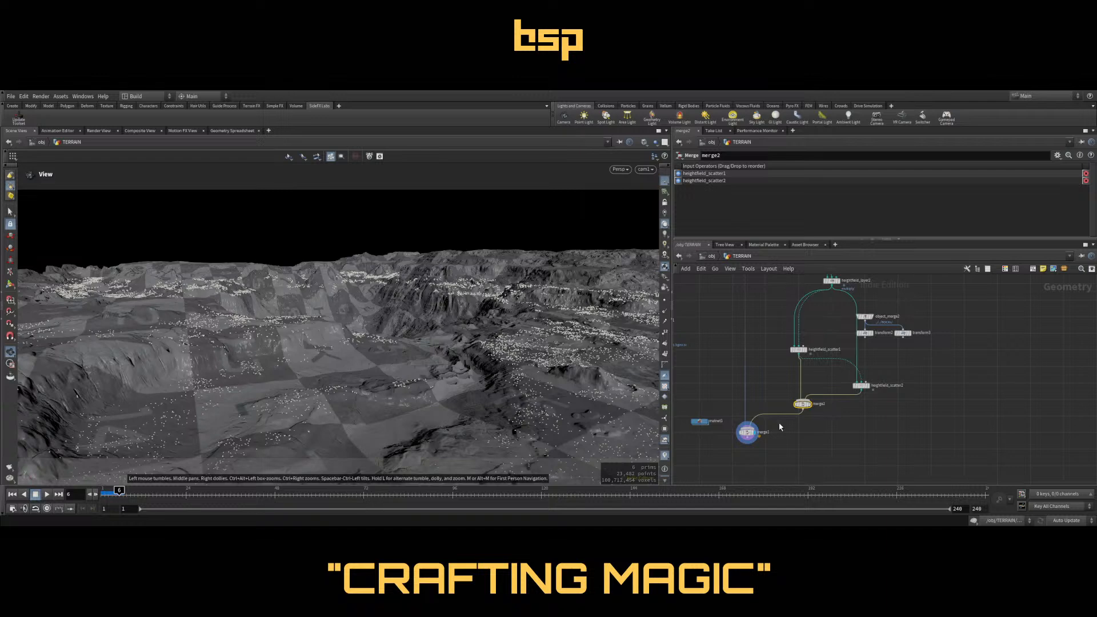
left_click(232, 130)
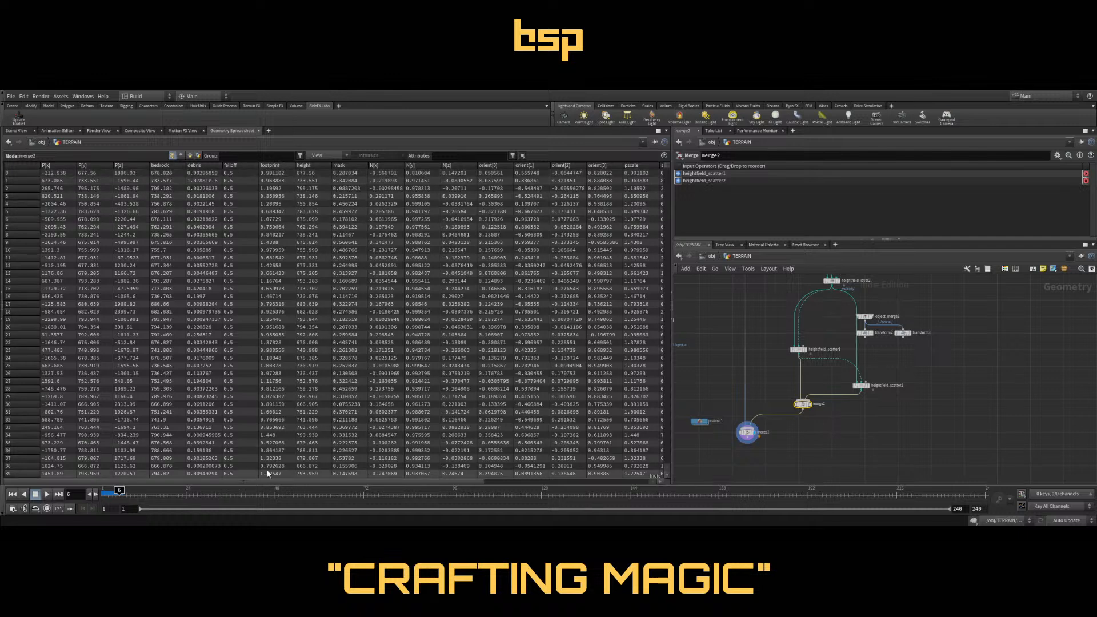
left_click_drag(271, 484, 465, 484)
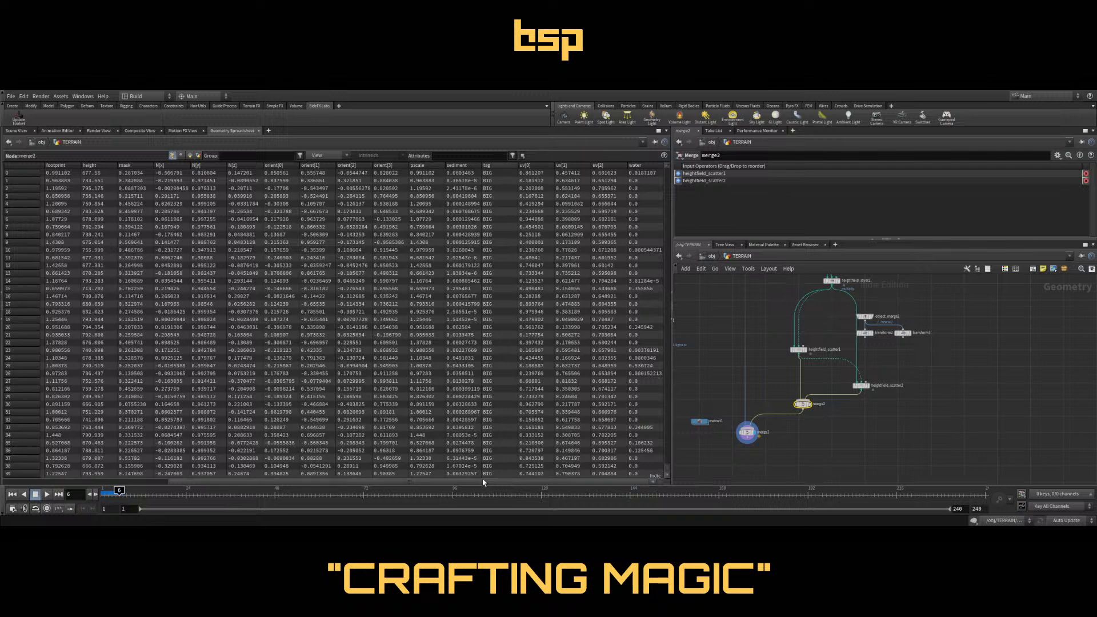
left_click_drag(773, 344, 820, 364)
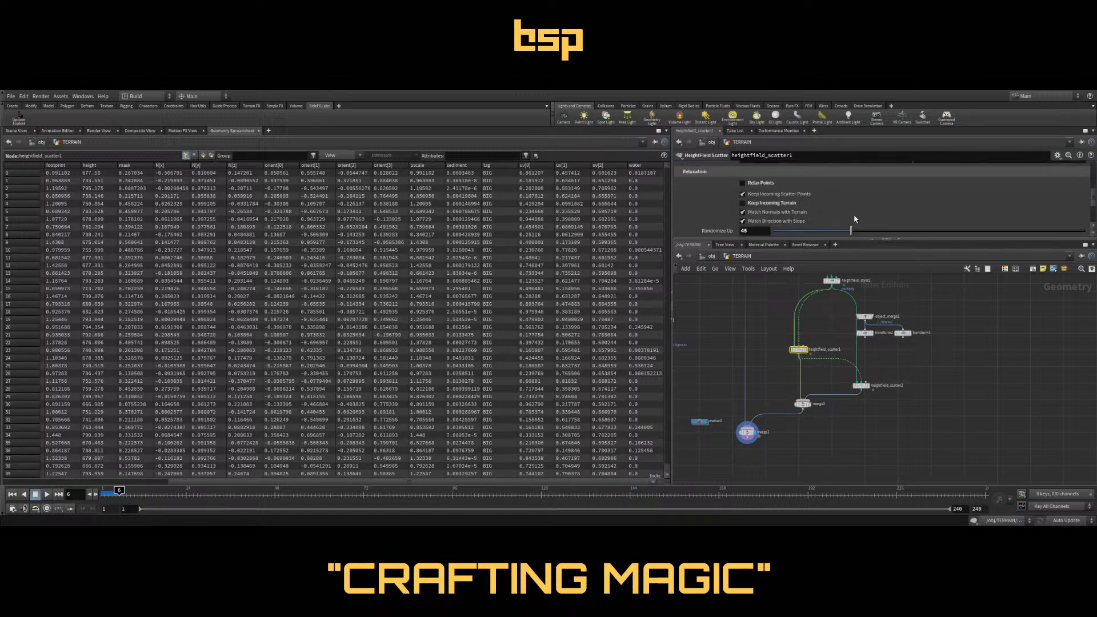
scroll(919, 200, "down", 5)
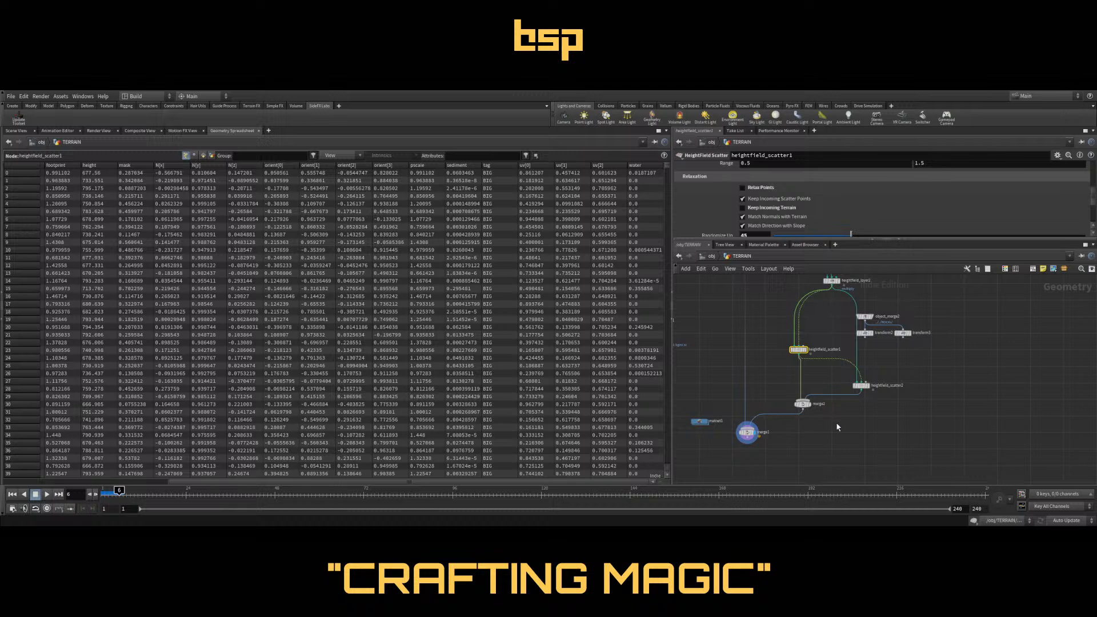
Add a File Cache node below merge2, wired to its output
left_click(803, 409)
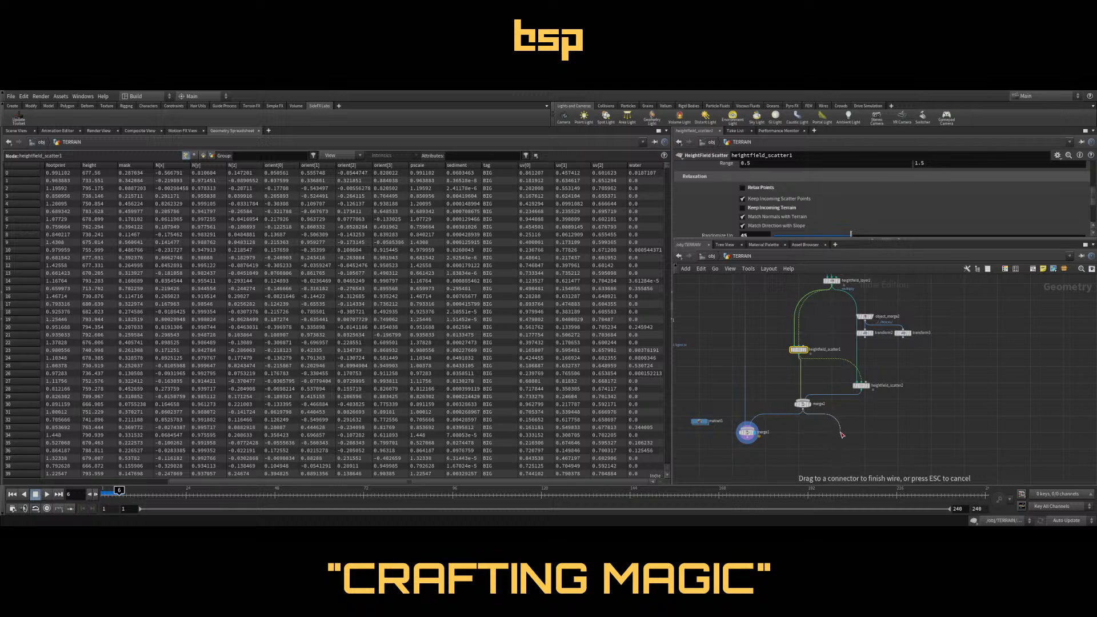
left_click(842, 435)
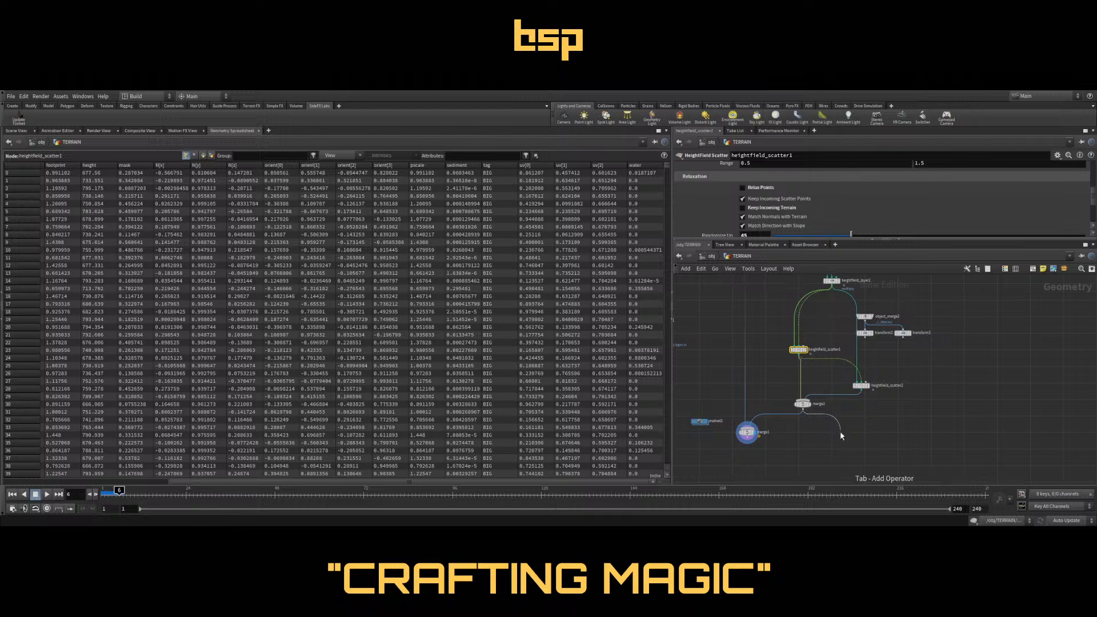
key("Return")
left_click(829, 179)
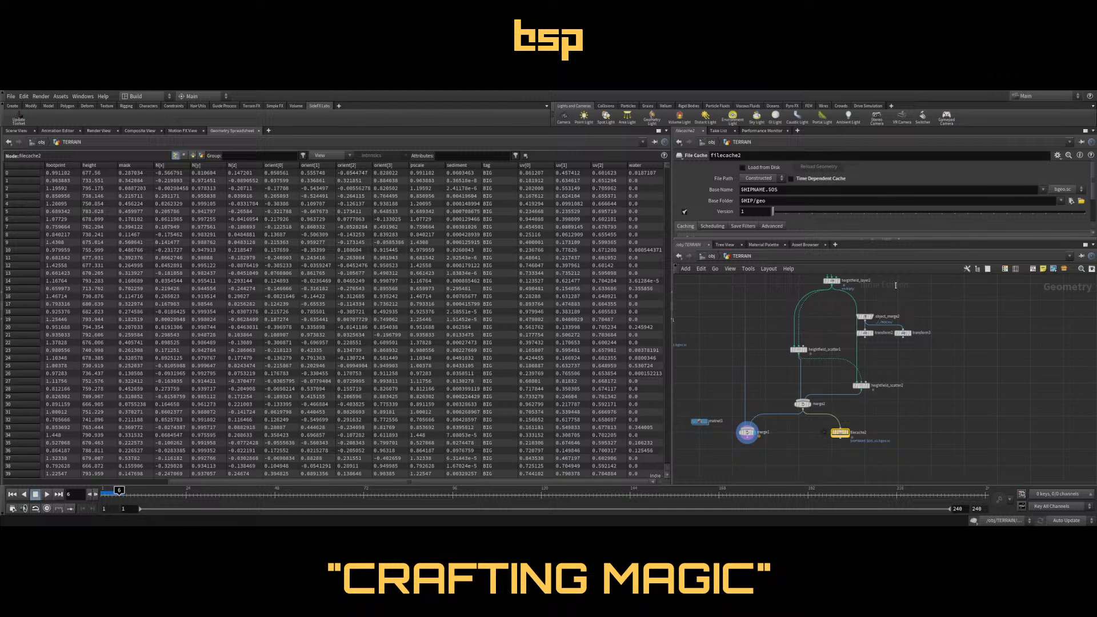
Set filecache2's base folder to $HIP/cache/Rock_sc_v001.bgeo and save the scatter points to disk
scroll(864, 202, "down", 3)
scroll(860, 201, "up", 3)
scroll(811, 192, "down", 3)
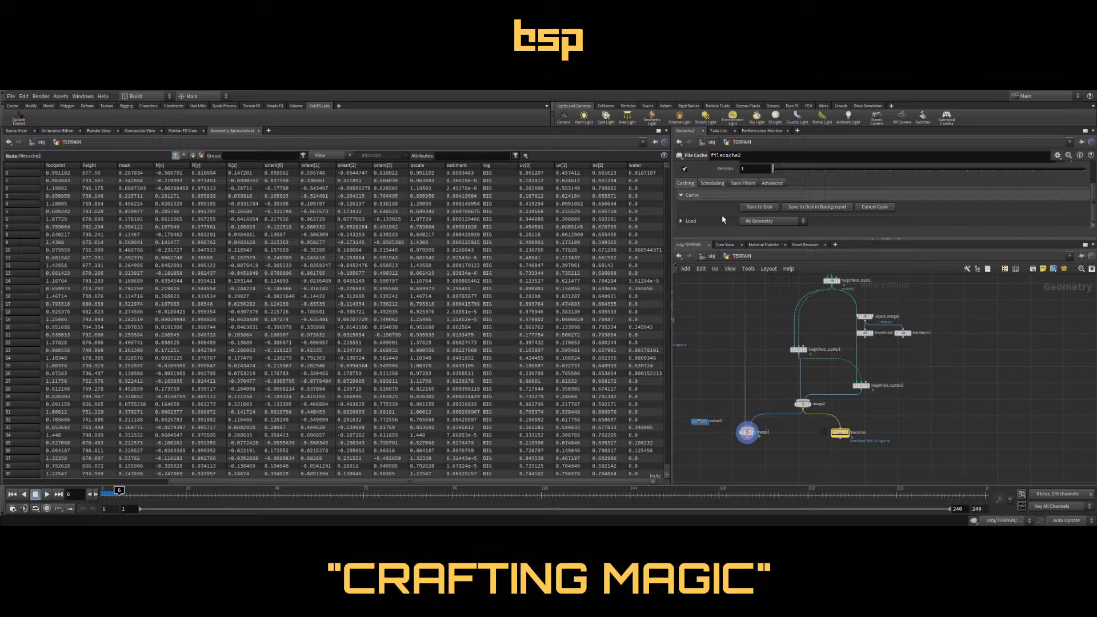
left_click(759, 207)
Add a Null node after the scatter file cache and rename it OUT_SCATTER
left_click(843, 459)
key("Tab")
type("null")
key("Return")
left_click(861, 463)
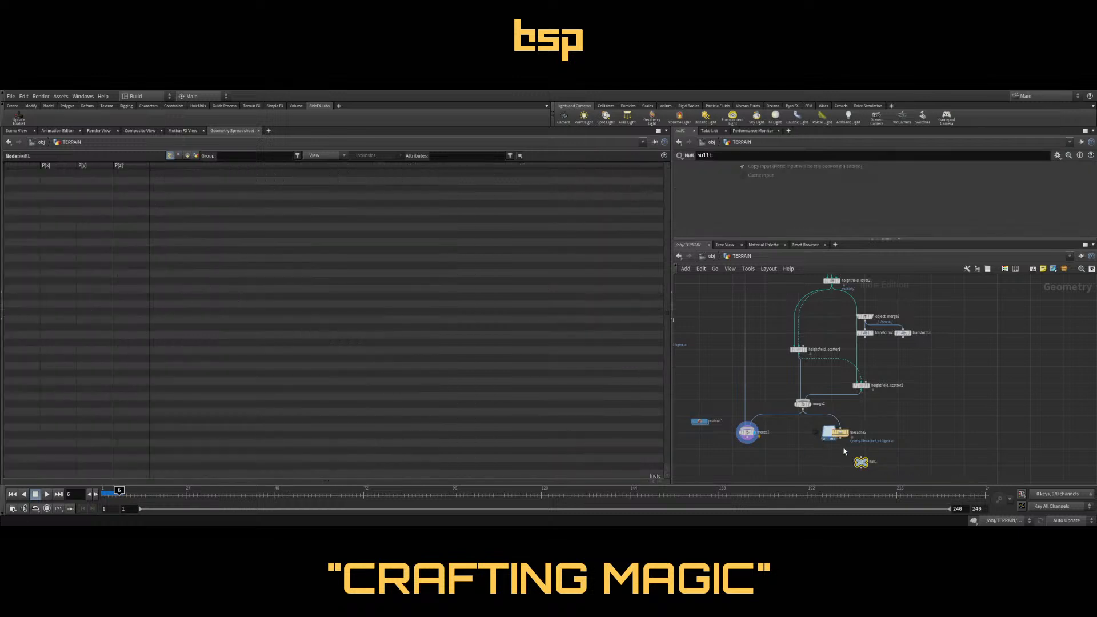
double_click(875, 462)
type("O")
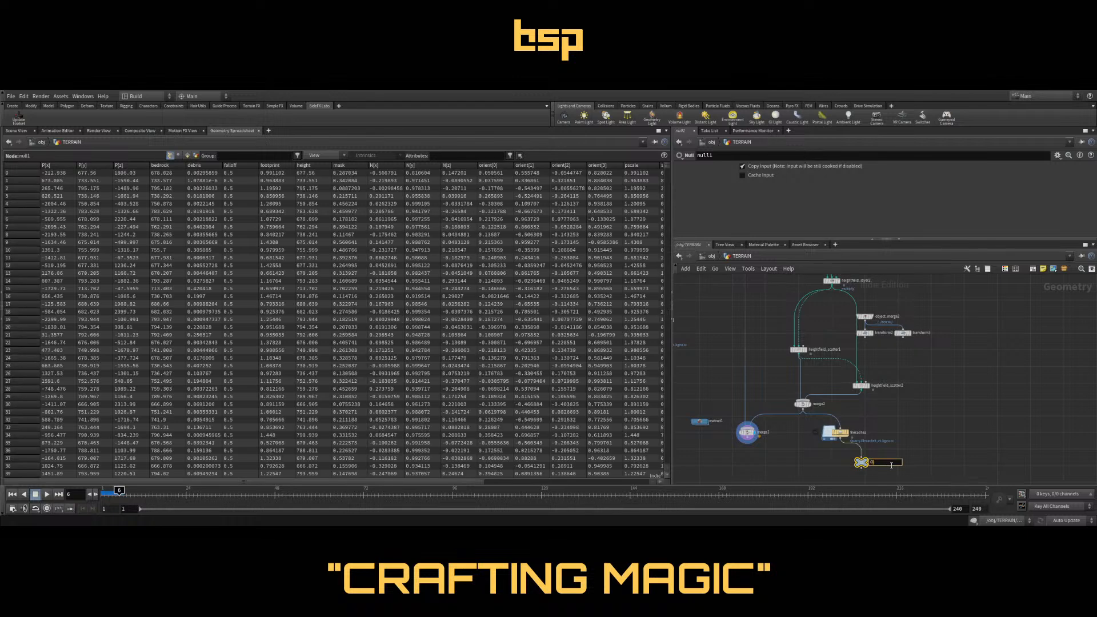
type("UT_SCATTER")
key("Return")
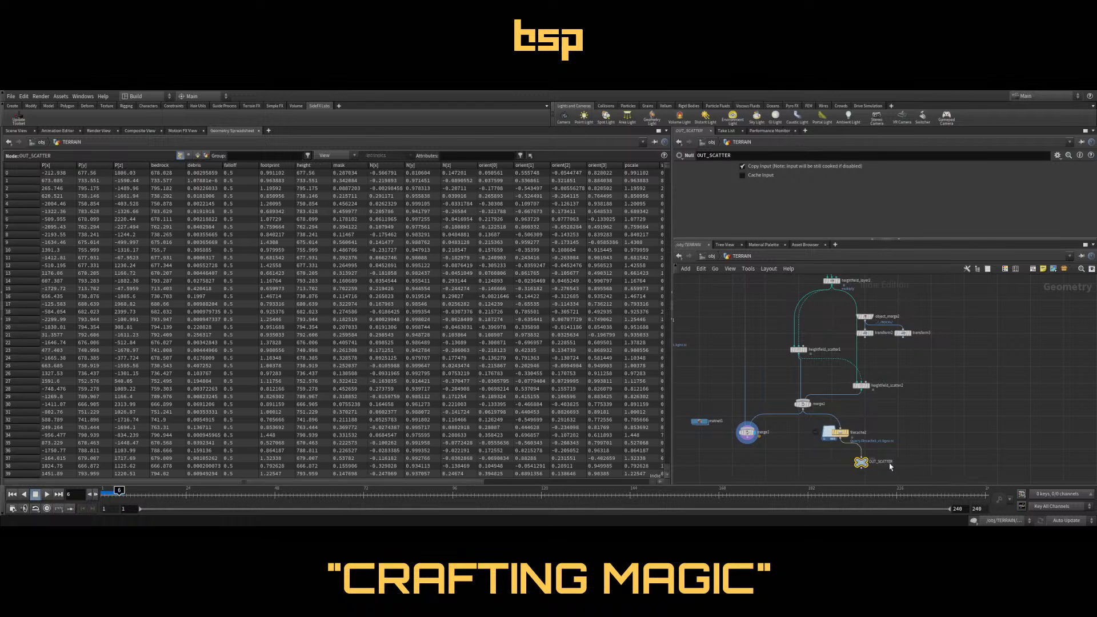
Display the terrain's OUT null in the scene view and select filecache2 to check its cache settings
middle_click_drag(923, 413, 998, 372)
scroll(998, 372, "down", 2)
scroll(806, 370, "up", 2)
key("r")
left_click_drag(746, 356, 802, 387)
left_click(16, 130)
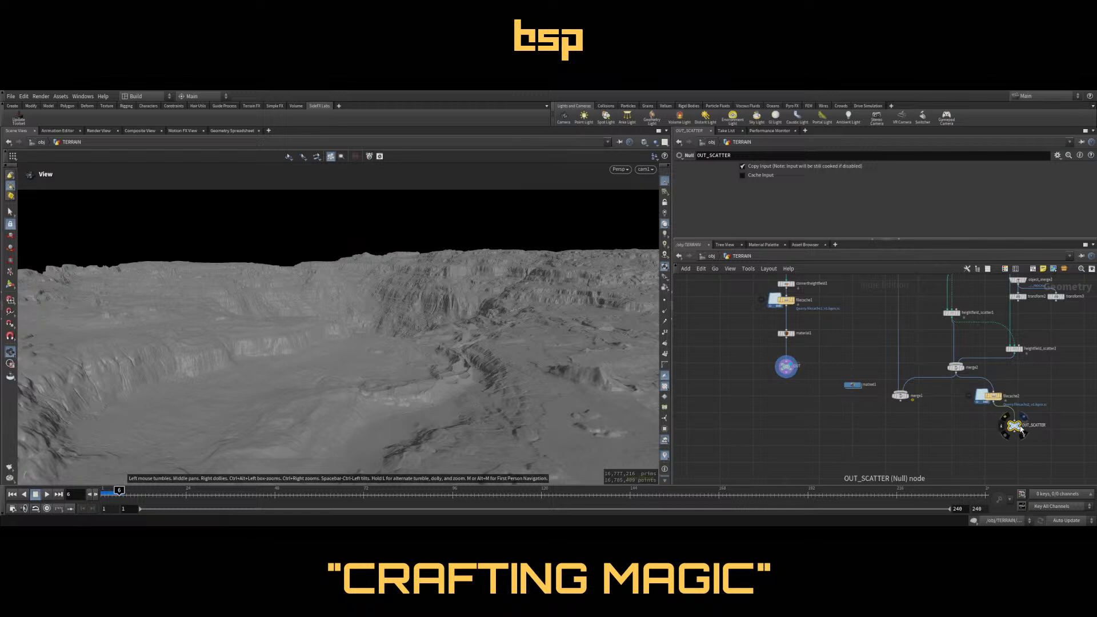
mouse_move(1019, 440)
left_click(987, 395)
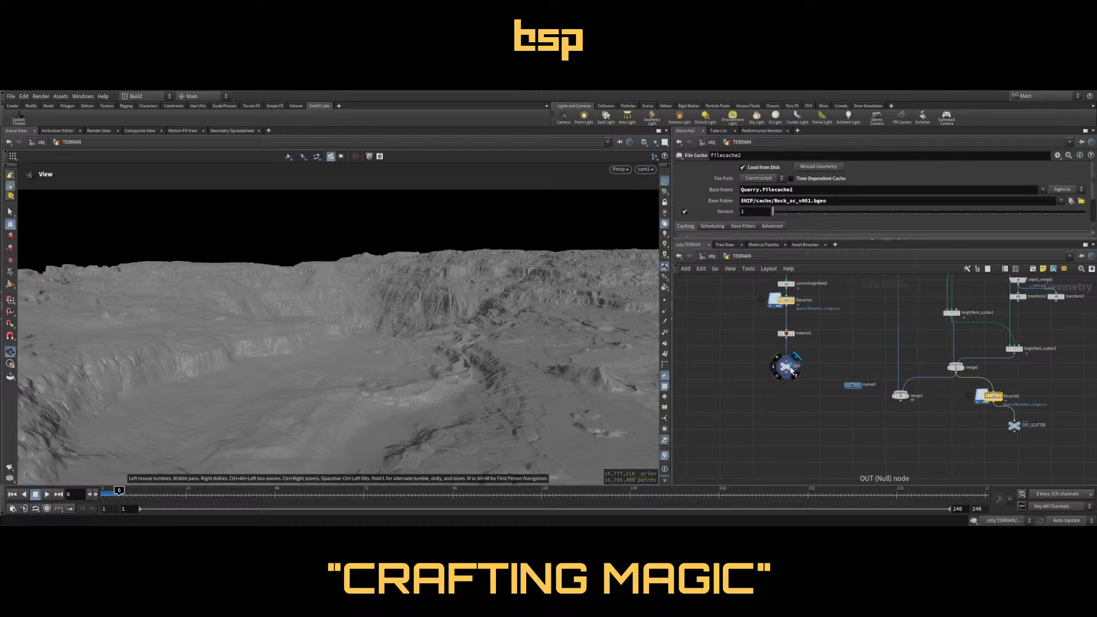
Go to the stage network in the Solaris desktop and look through the MAIN camera
key("u")
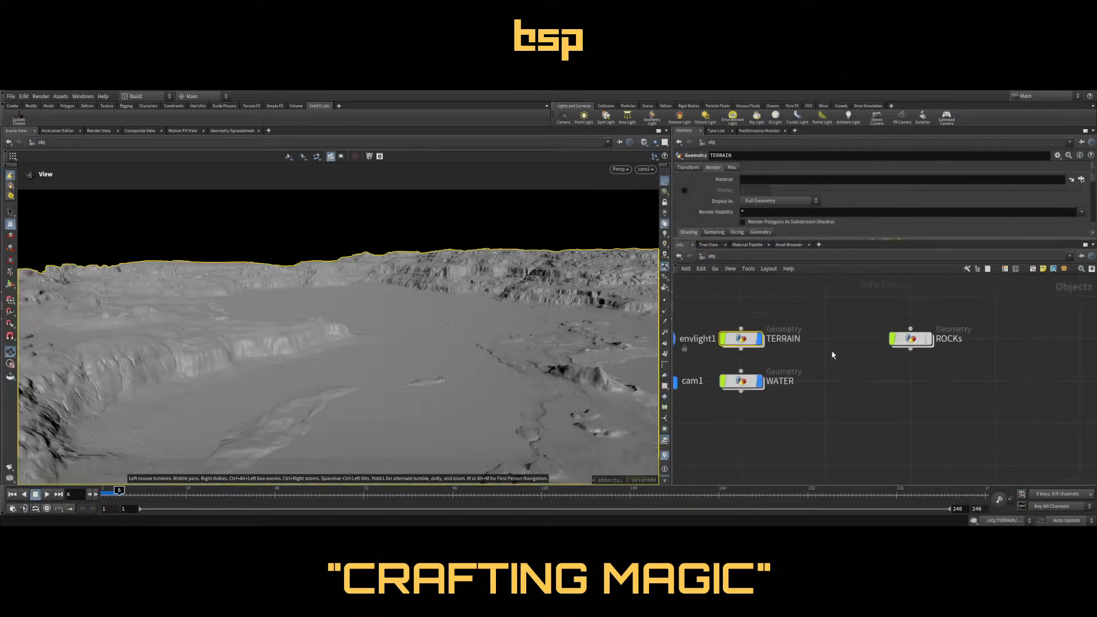
key("4")
mouse_move(824, 355)
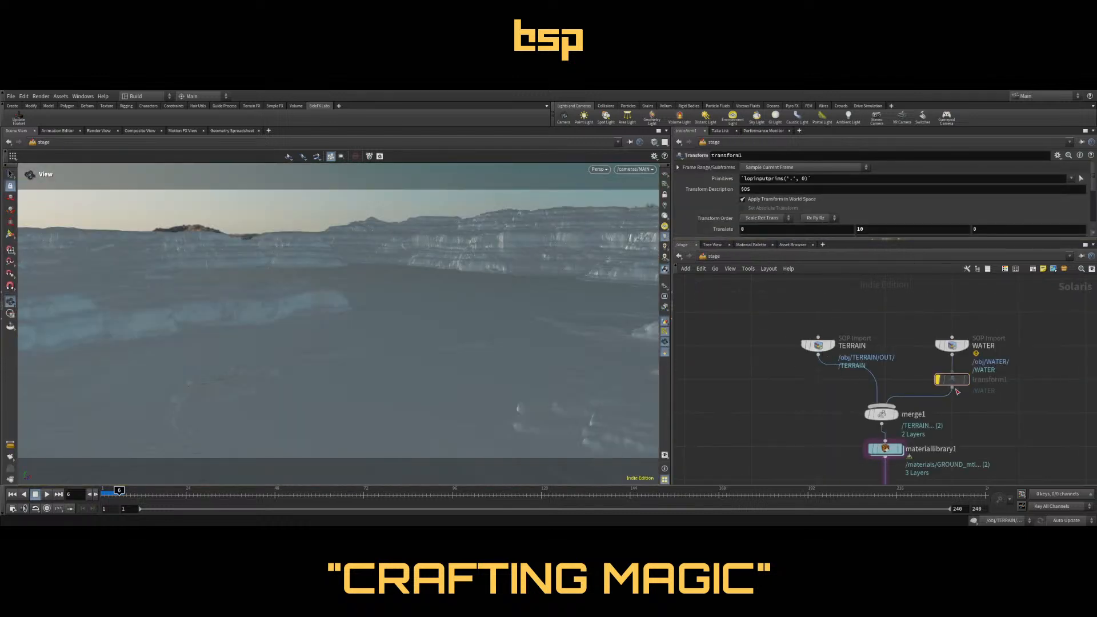
middle_click_drag(1052, 436, 948, 375)
scroll(788, 387, "down", 3)
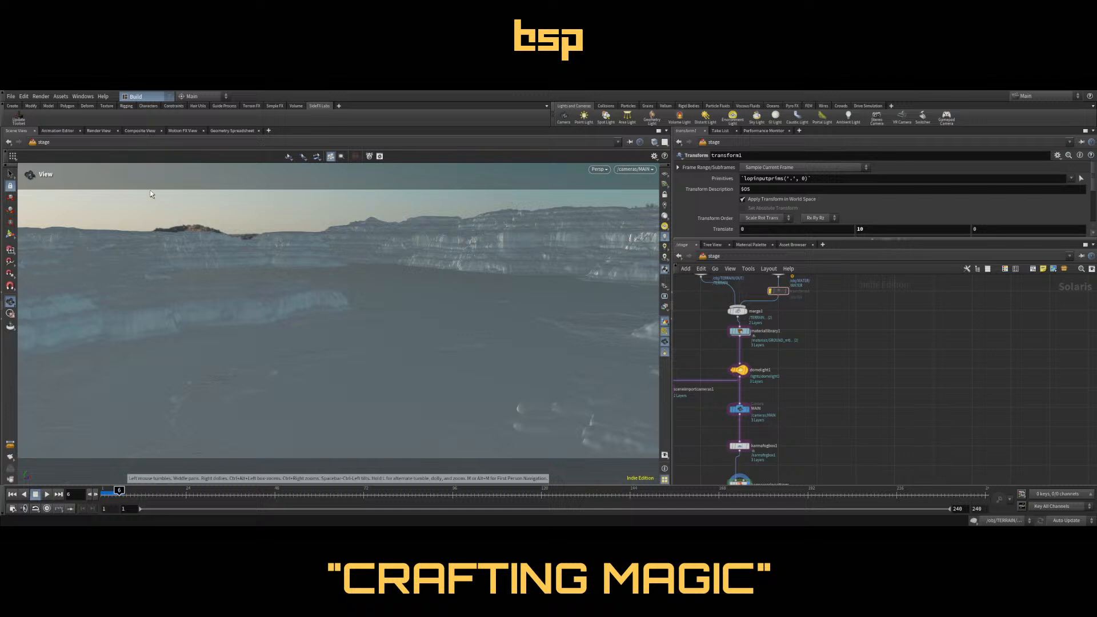
left_click(150, 172)
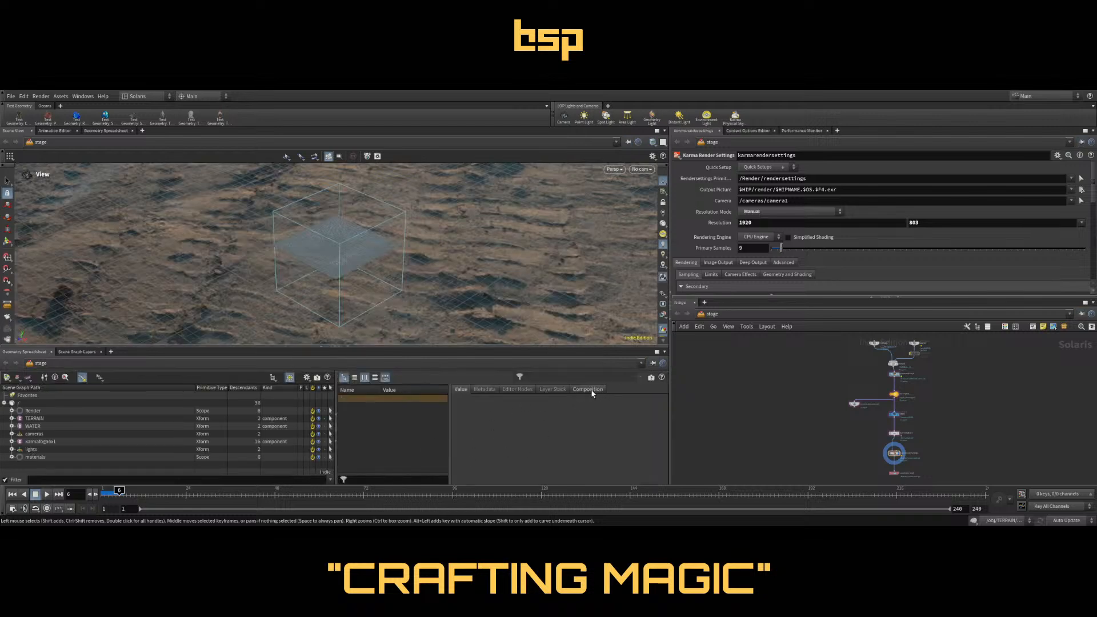
left_click(641, 169)
left_click(620, 198)
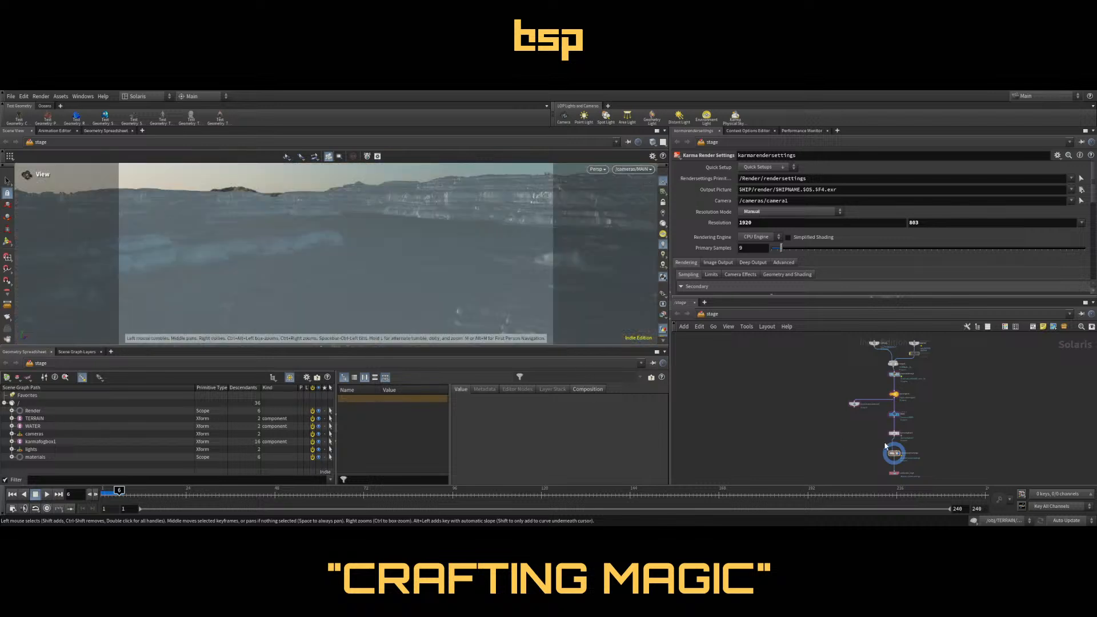
Add an Instancer node in the empty space beside domelight1
scroll(892, 423, "up", 5)
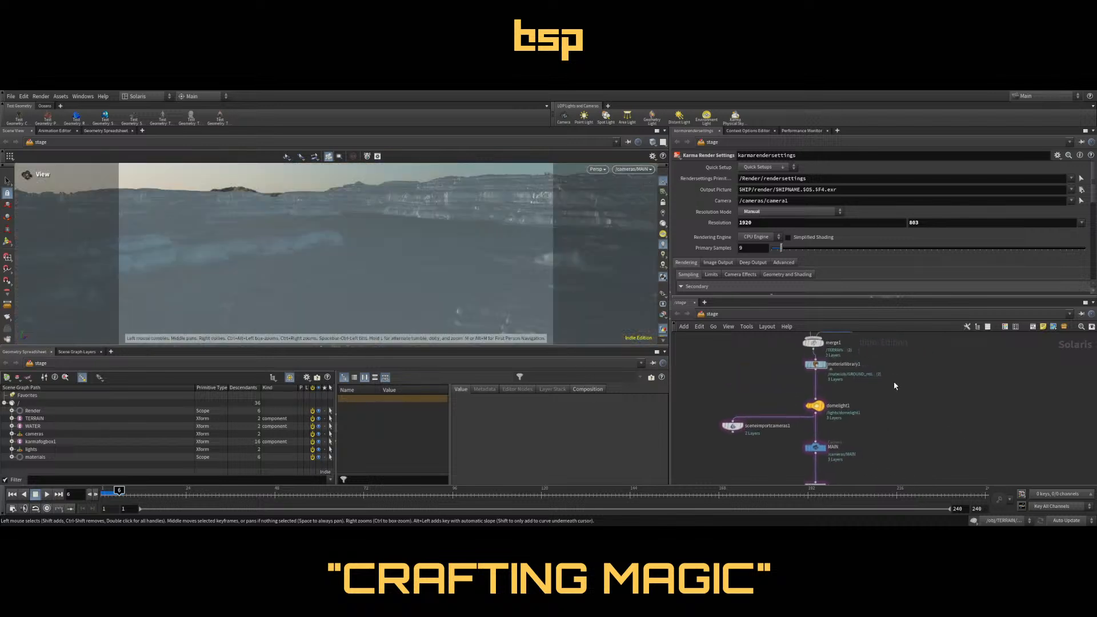
key("Return")
left_click(895, 386)
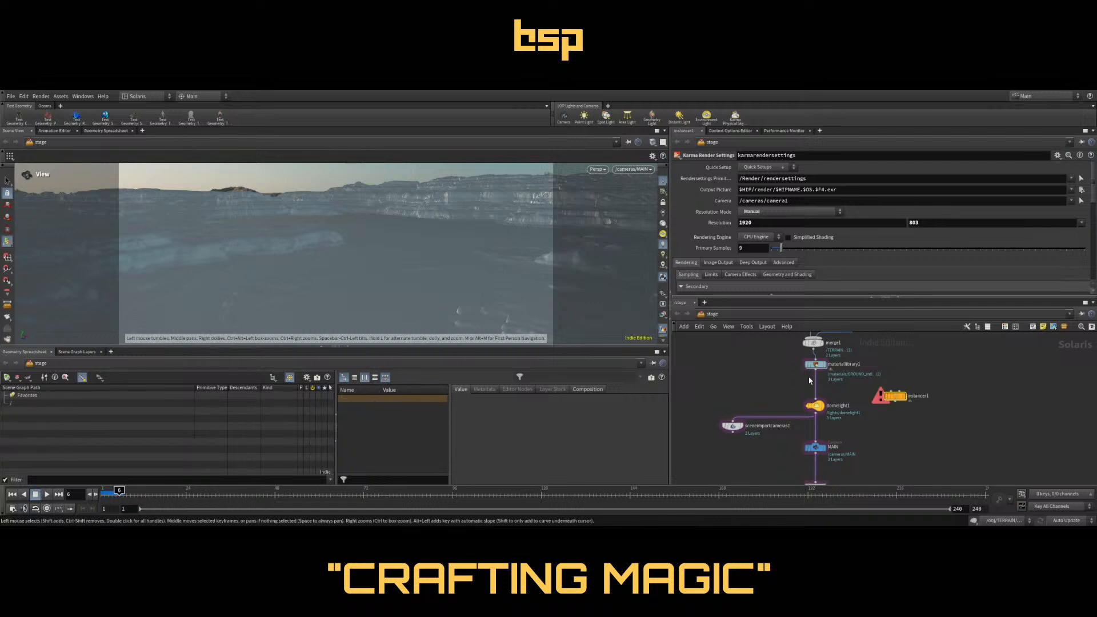
Add an Object Merge node inside the instancer1 network
double_click(894, 394)
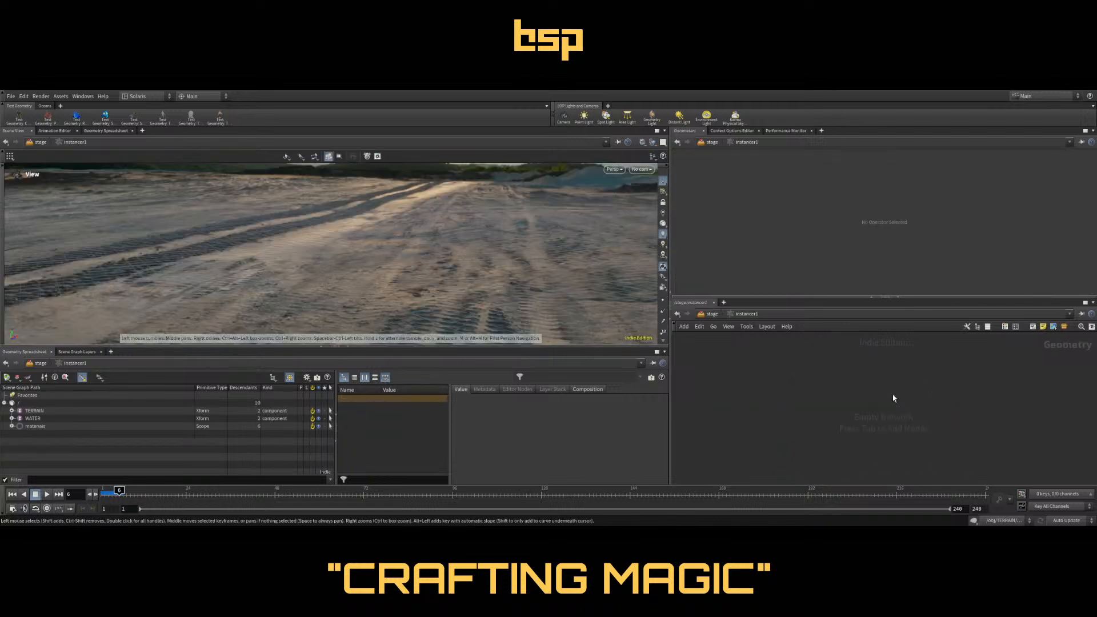
key("Tab")
key("Return")
left_click(872, 380)
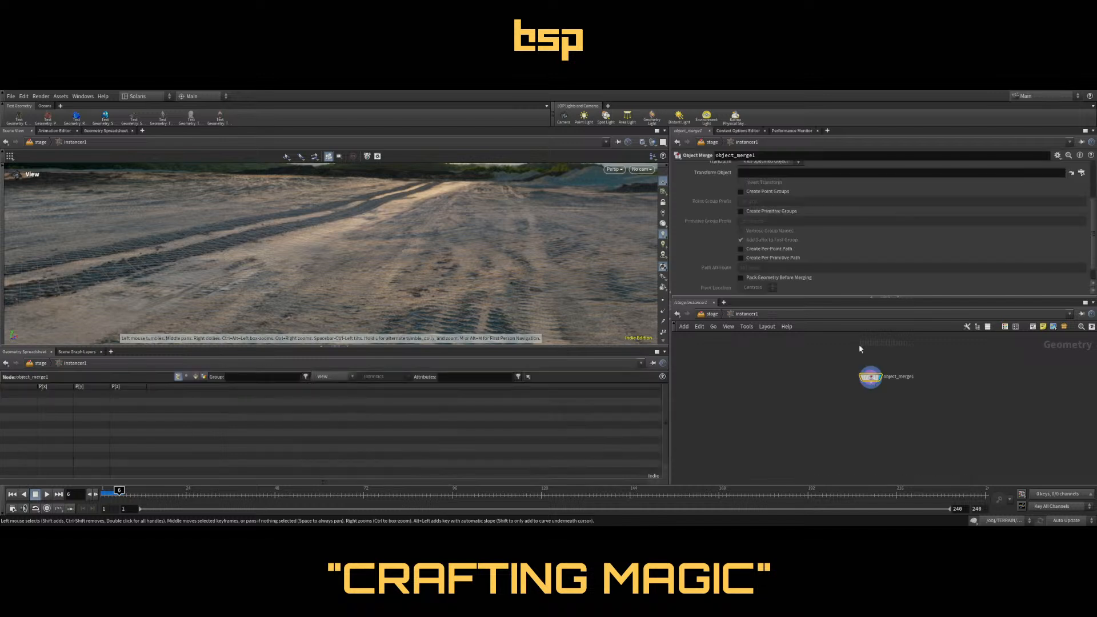
Set Object 1 of the Object Merge to /obj/TERRAIN/OUT_SCATTER/
scroll(811, 201, "up", 3)
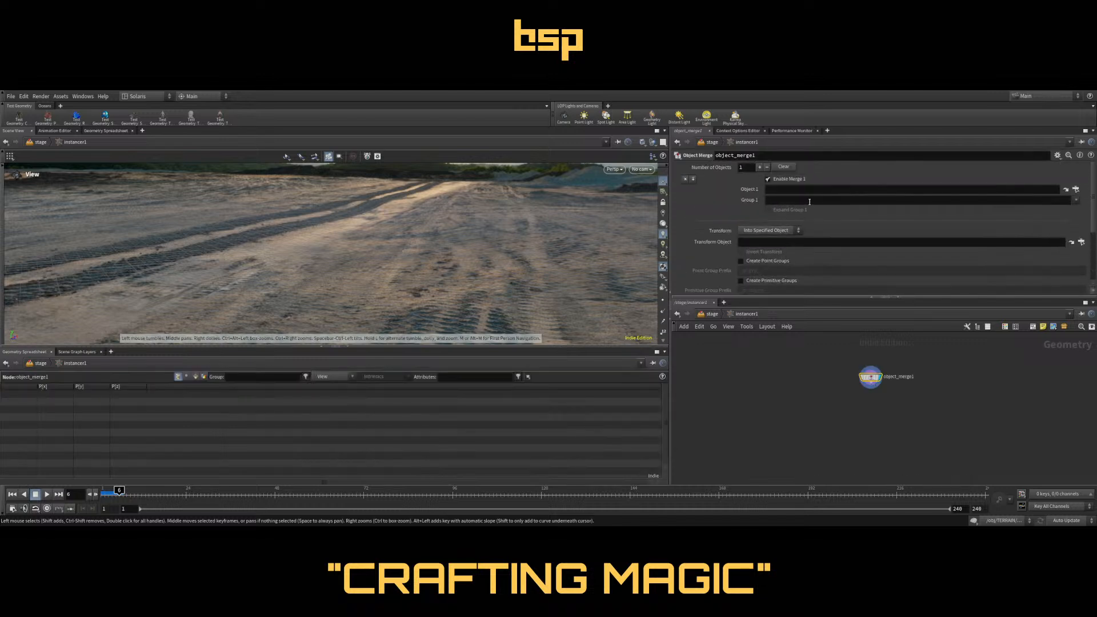
left_click(797, 194)
type("/obj/")
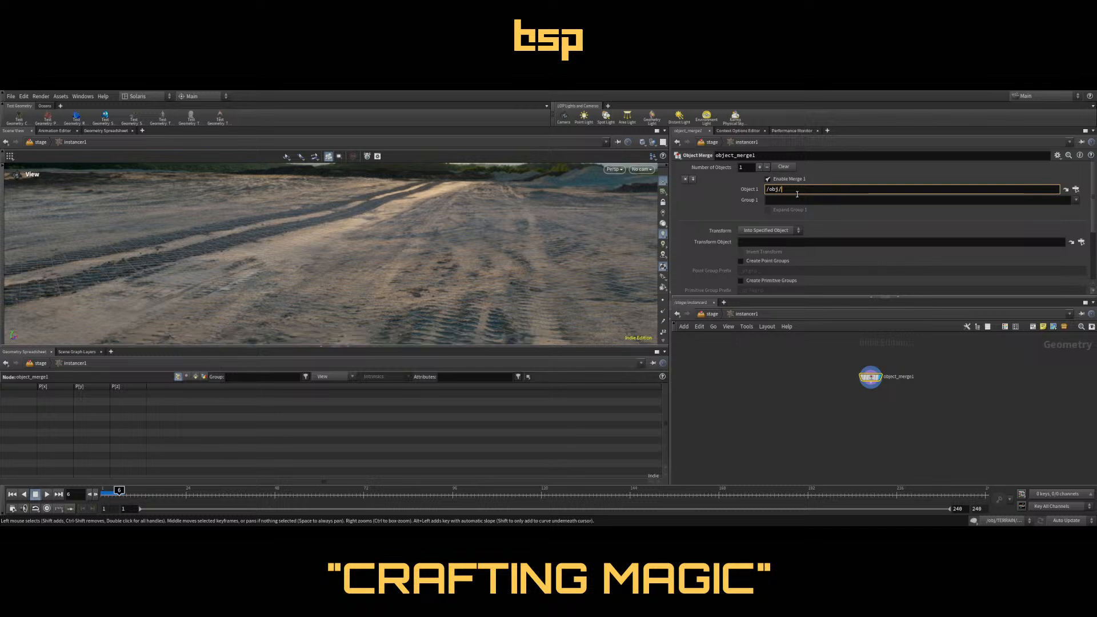
type("TERRAIN/OUT_SCATTER/")
key("Return")
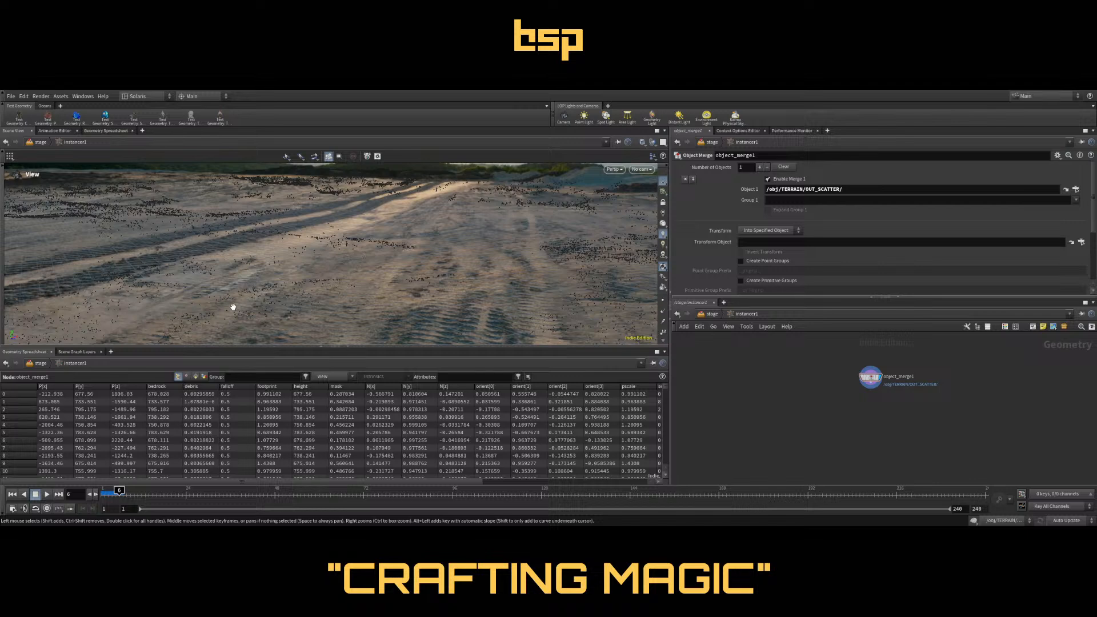
Add a Null node below the Object Merge and wire the merge output into it
key("Tab")
type("null")
key("Return")
left_click(871, 435)
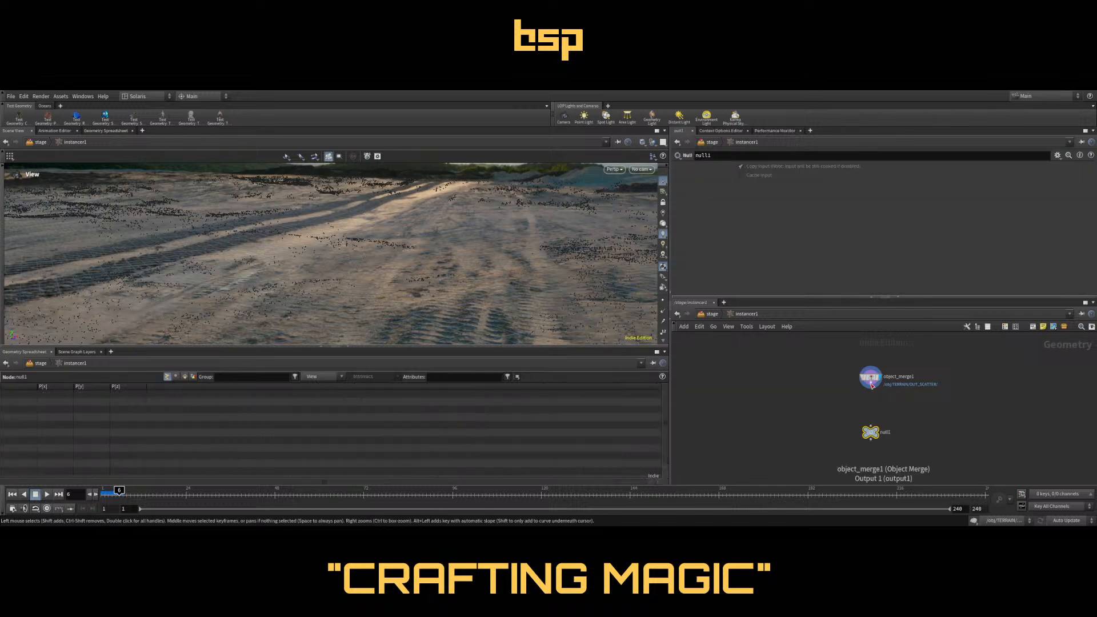
left_click(884, 407)
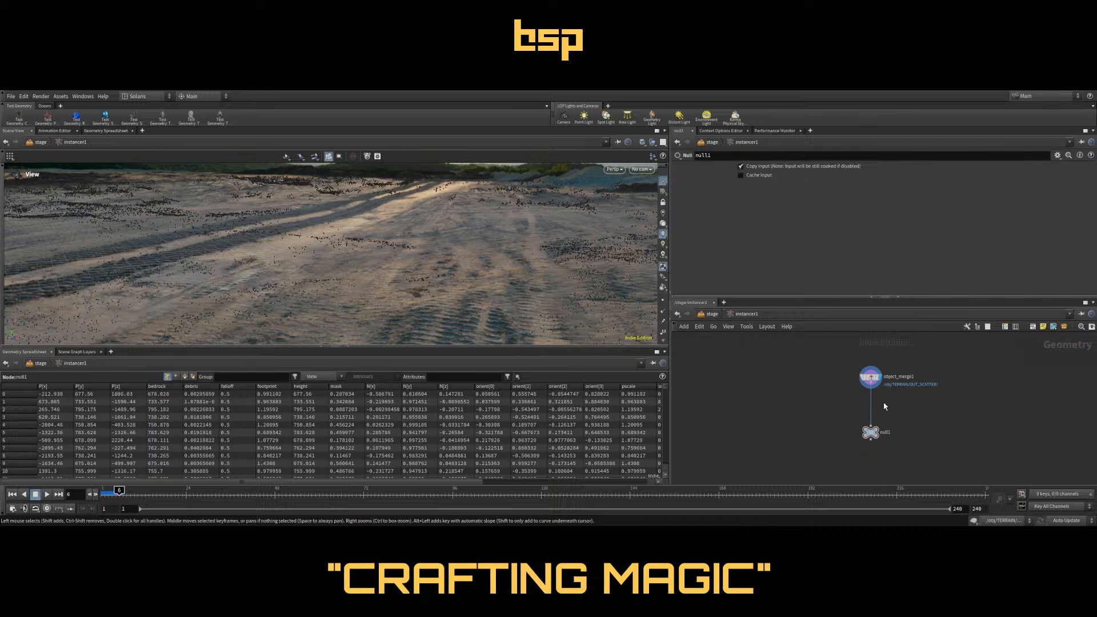
Add an Attribute Wrangle beside the wire and connect the Object Merge output to its first input
key("Tab")
key("Return")
left_click(887, 406)
left_click_drag(870, 384, 883, 399)
left_click(776, 240)
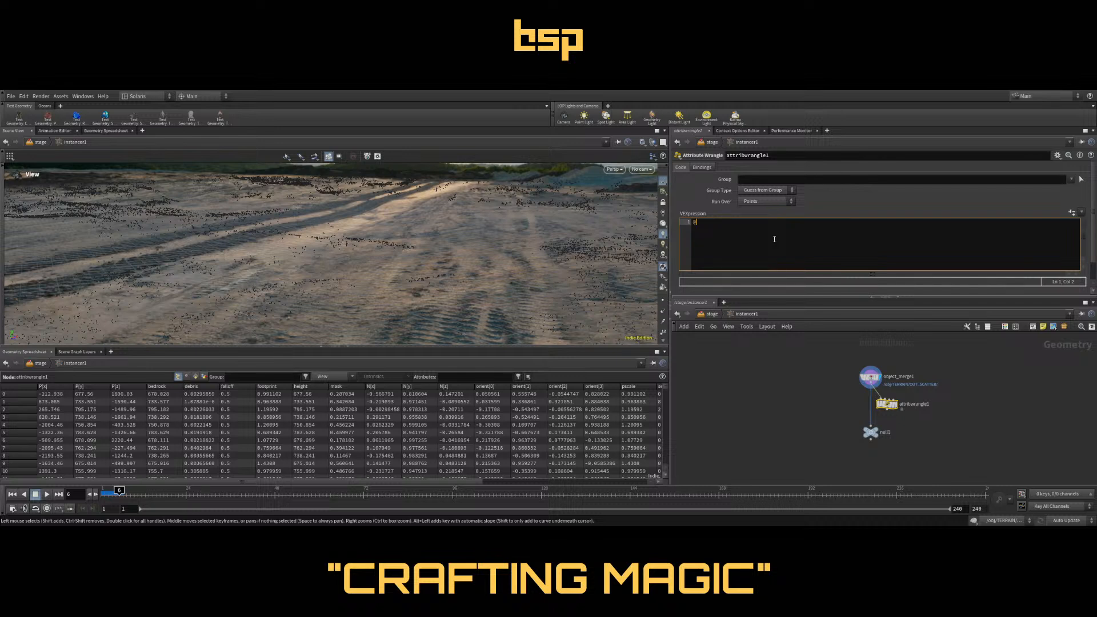
type("@idnex")
key("BackSpace")
key("BackSpace")
type("ndex = atoi(@tag);")
left_click(801, 438)
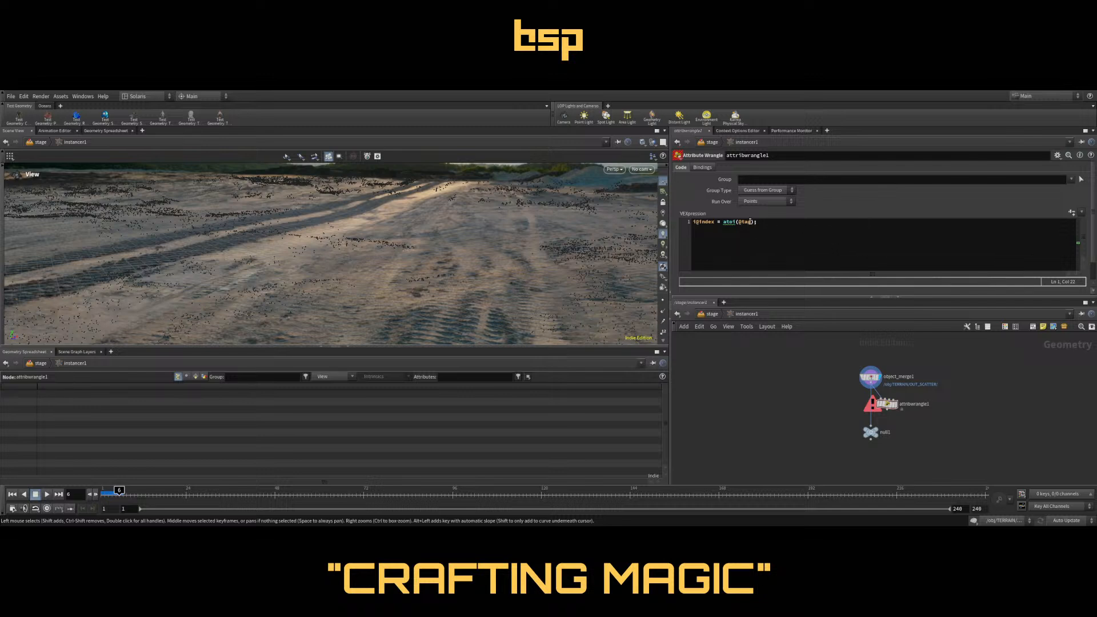
Check the tag attribute on the merged points and change the wrangle expression to i@index = atoi(s@tag);
left_click(870, 377)
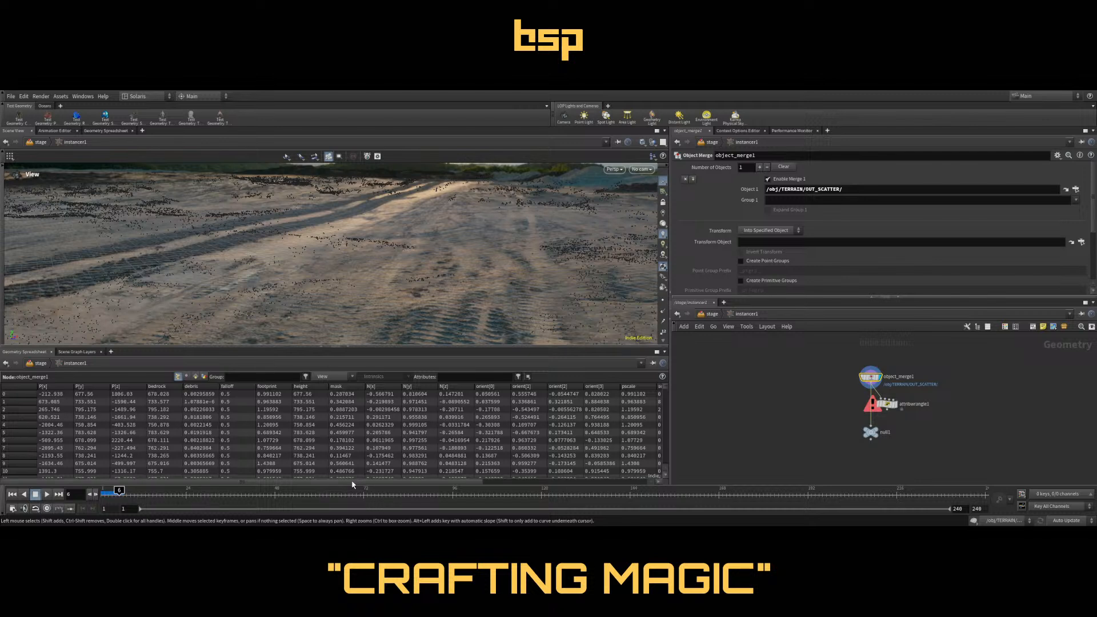
left_click_drag(365, 479, 479, 425)
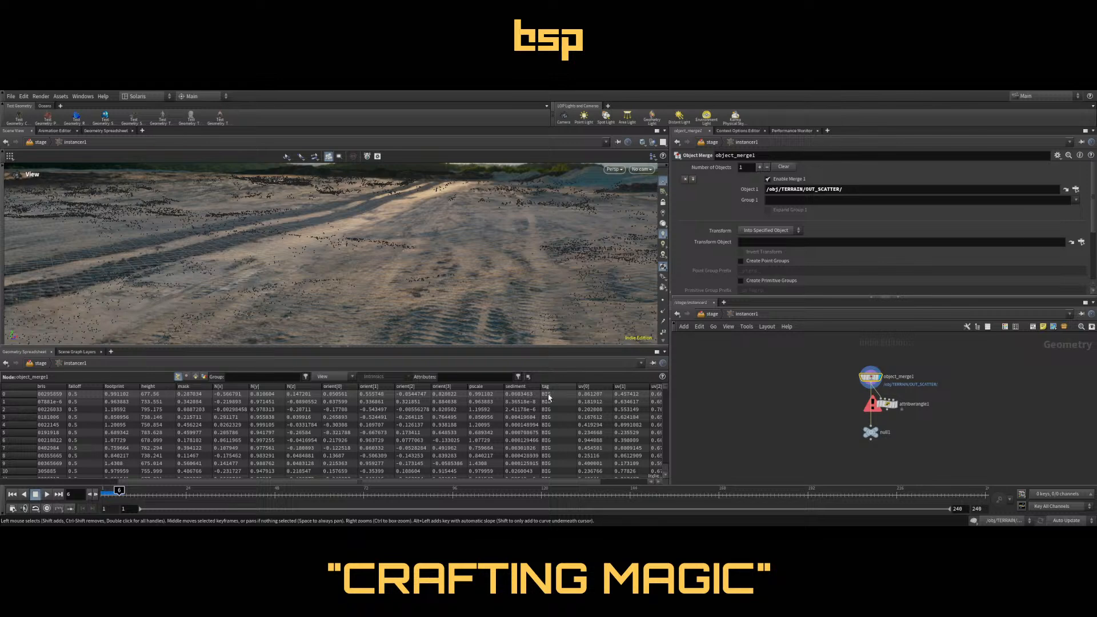
left_click(899, 408)
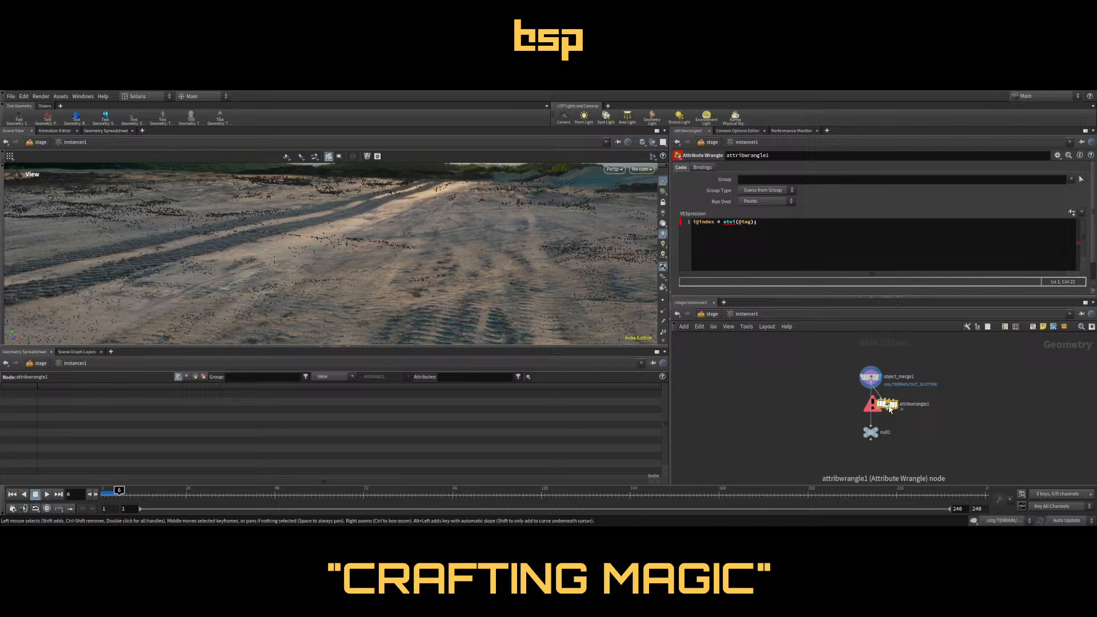
left_click(731, 223)
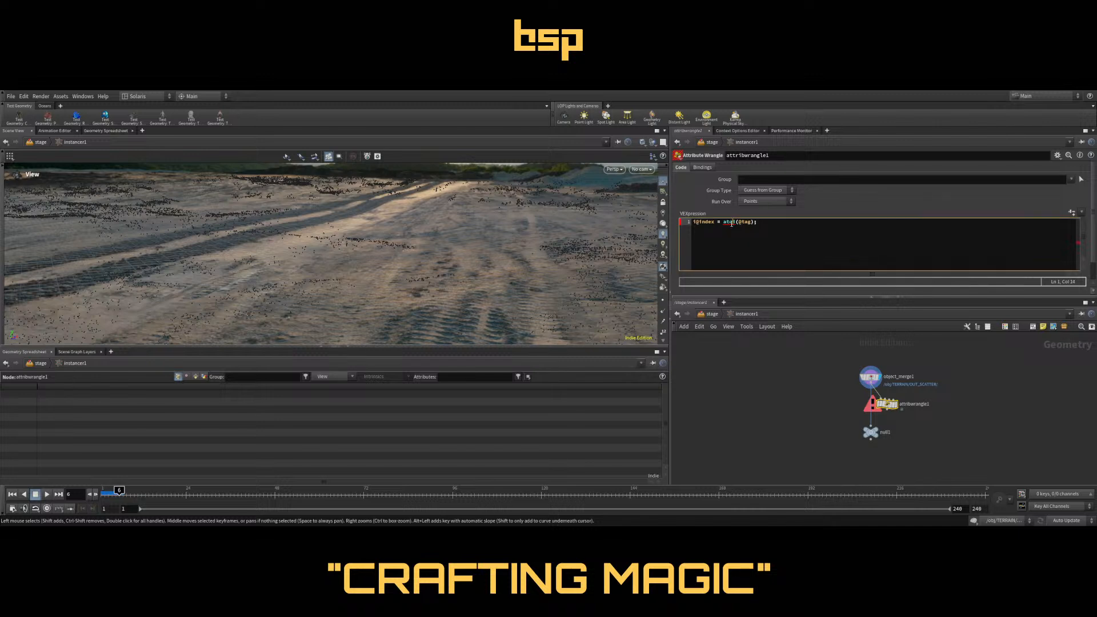
key("Right")
key("Delete")
type("(")
type("stag")
key("BackSpace")
key("BackSpace")
key("BackSpace")
key("BackSpace")
type("s@tag);")
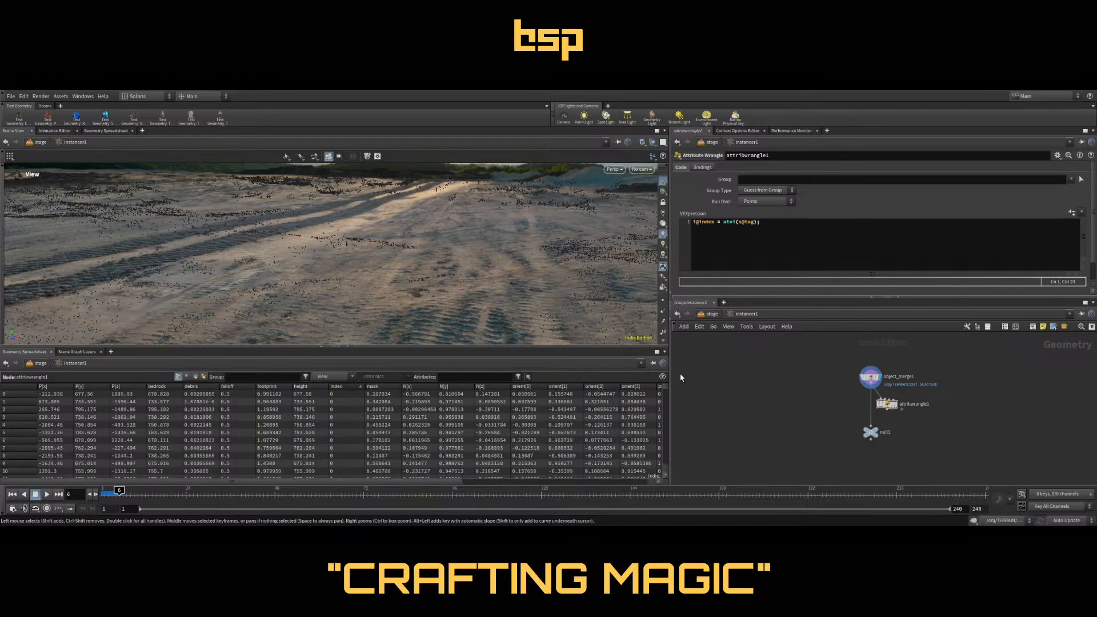
Sort the wrangle's points by tag in both directions and compare the tags with their index values
left_click_drag(448, 482, 628, 481)
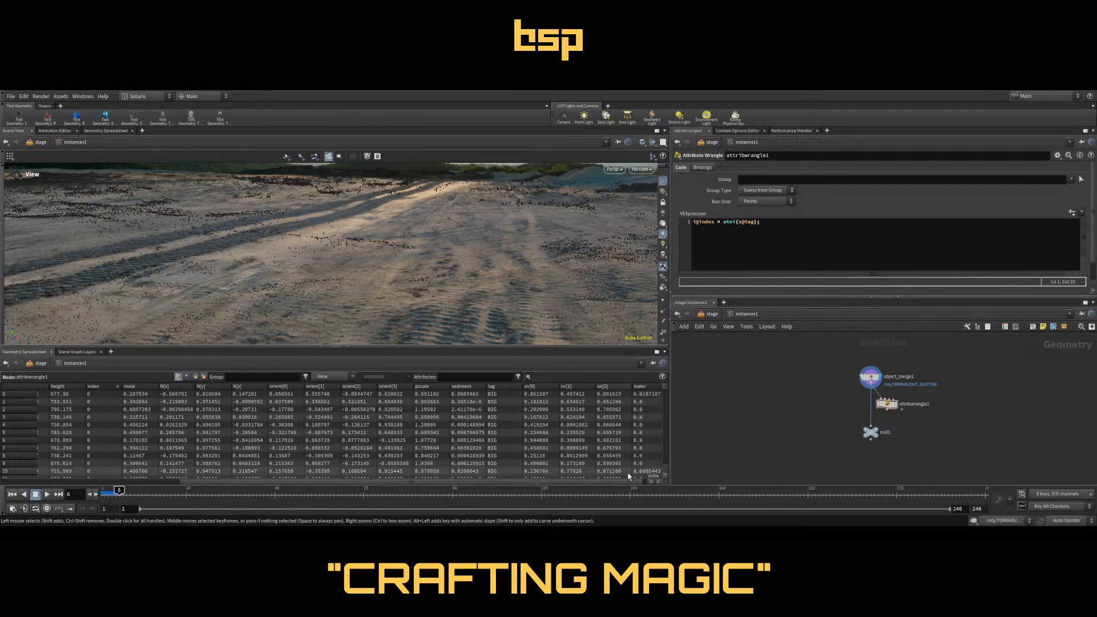
left_click(514, 387)
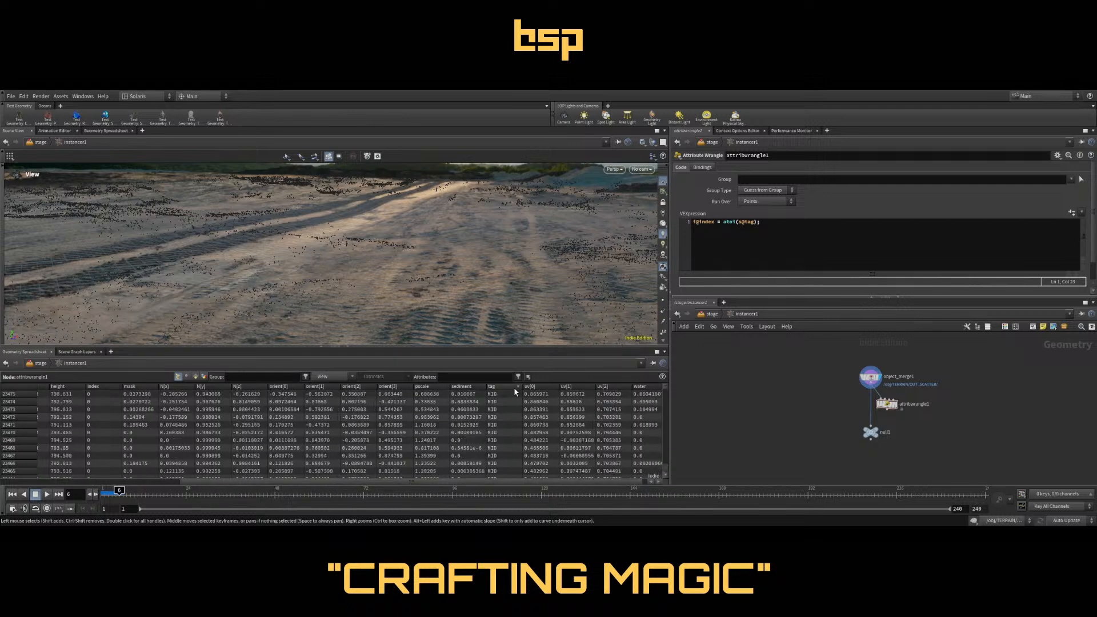
left_click(514, 388)
left_click_drag(503, 483, 460, 483)
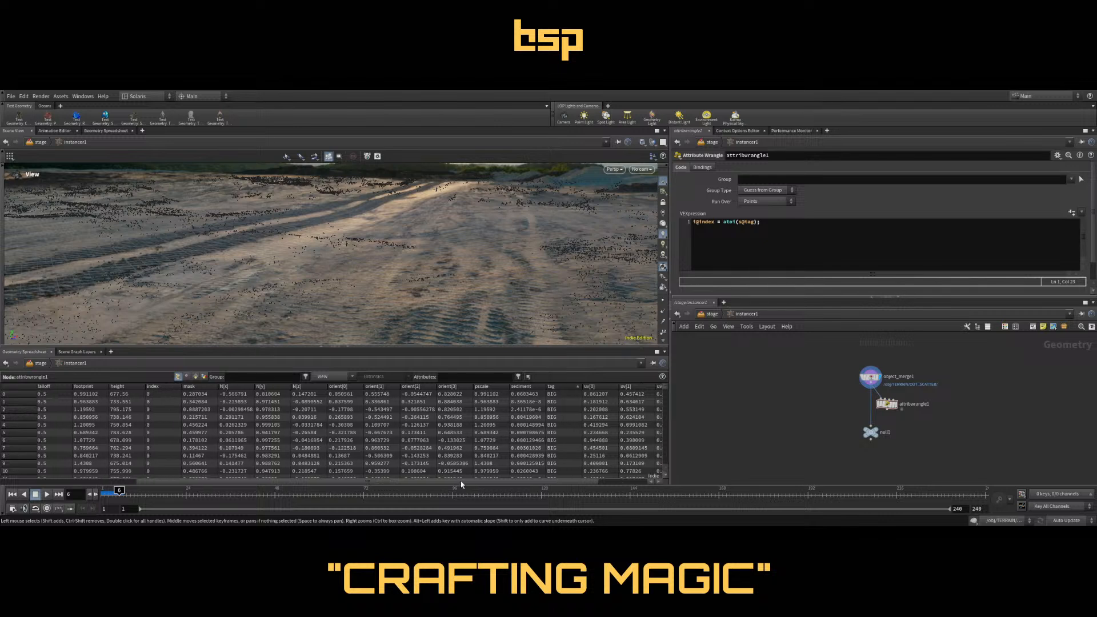
Switch the network wiring style to rounded and move null1 down and away from the wrangle
key("shift+s")
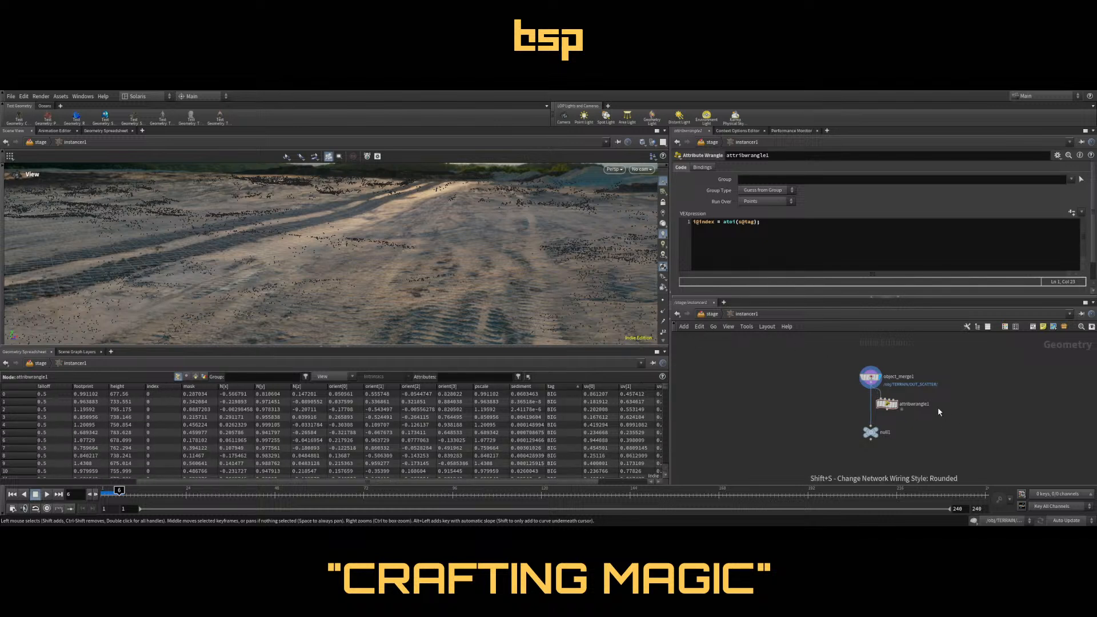
scroll(916, 419, "up", 6)
middle_click_drag(878, 430, 864, 375)
scroll(861, 374, "down", 1)
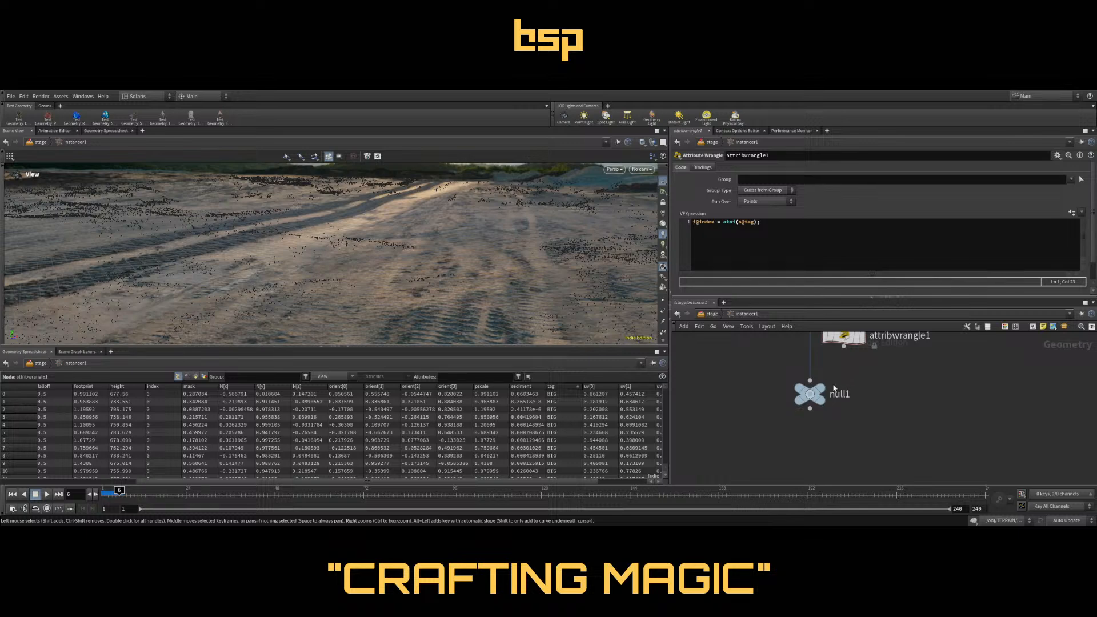
left_click_drag(809, 393, 769, 449)
middle_click_drag(872, 421, 839, 422)
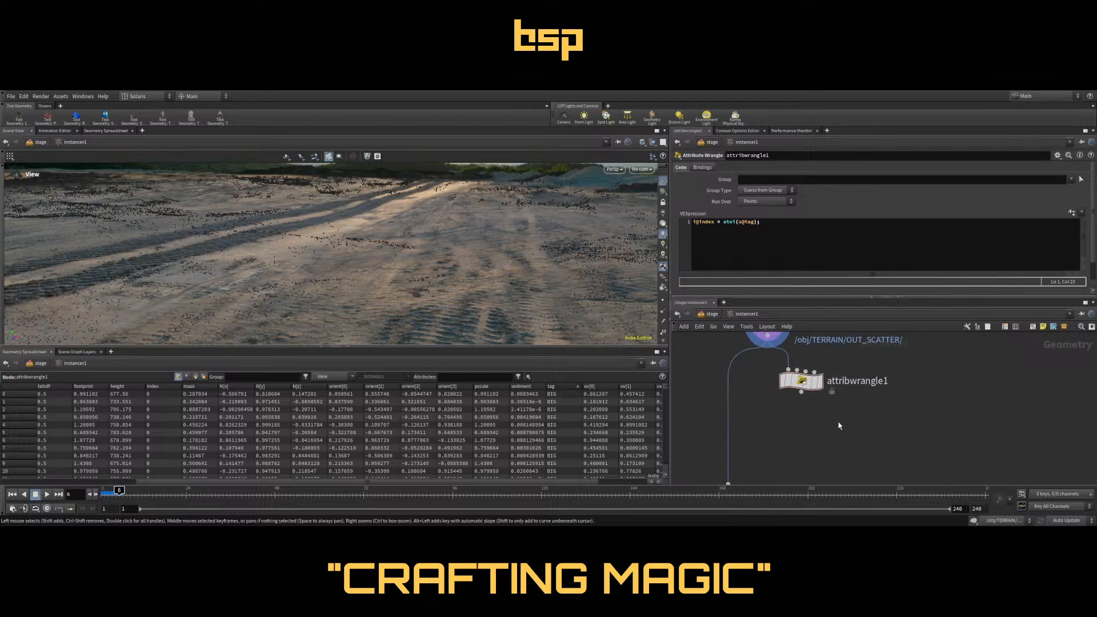
Add a Split node near the wrangle and connect the Object Merge output to it
key("Tab")
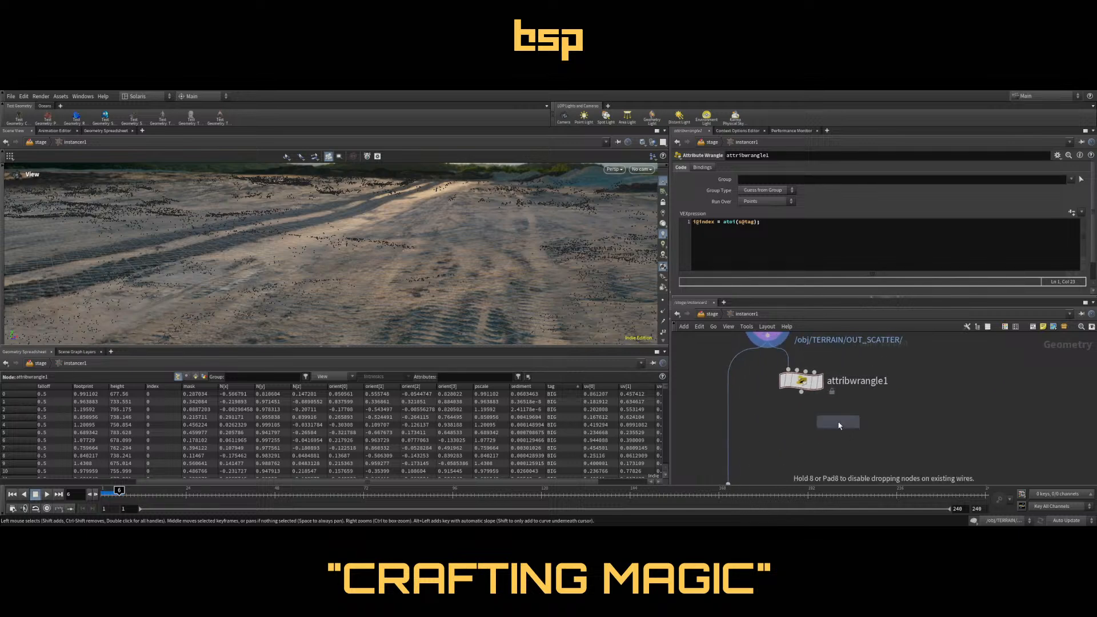
left_click(849, 422)
left_click_drag(767, 336, 849, 410)
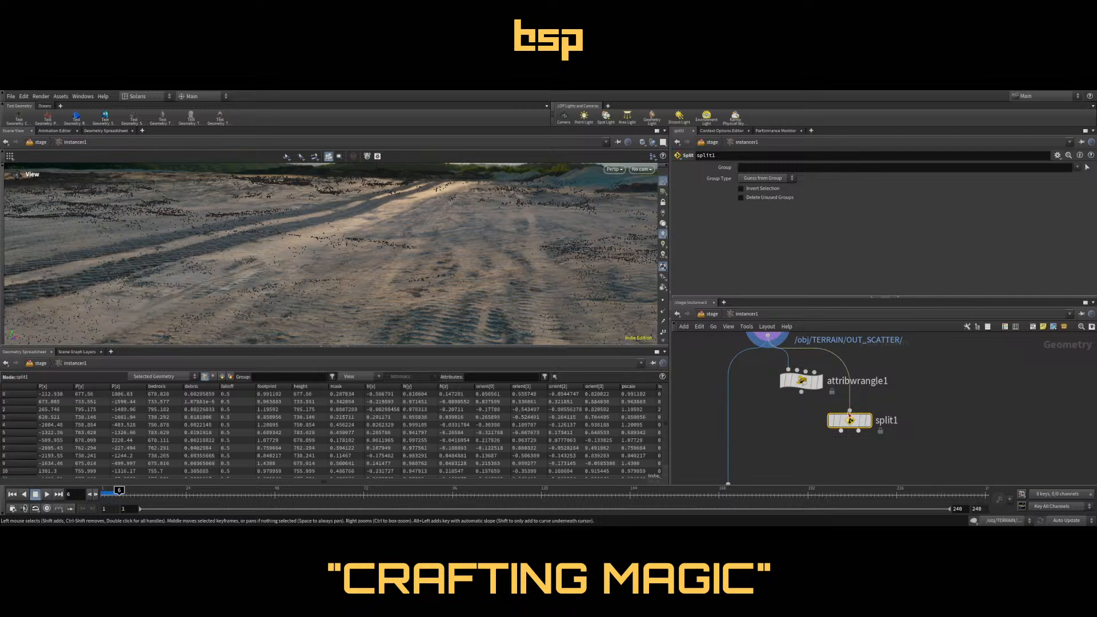
left_click(751, 170)
type("@tag")
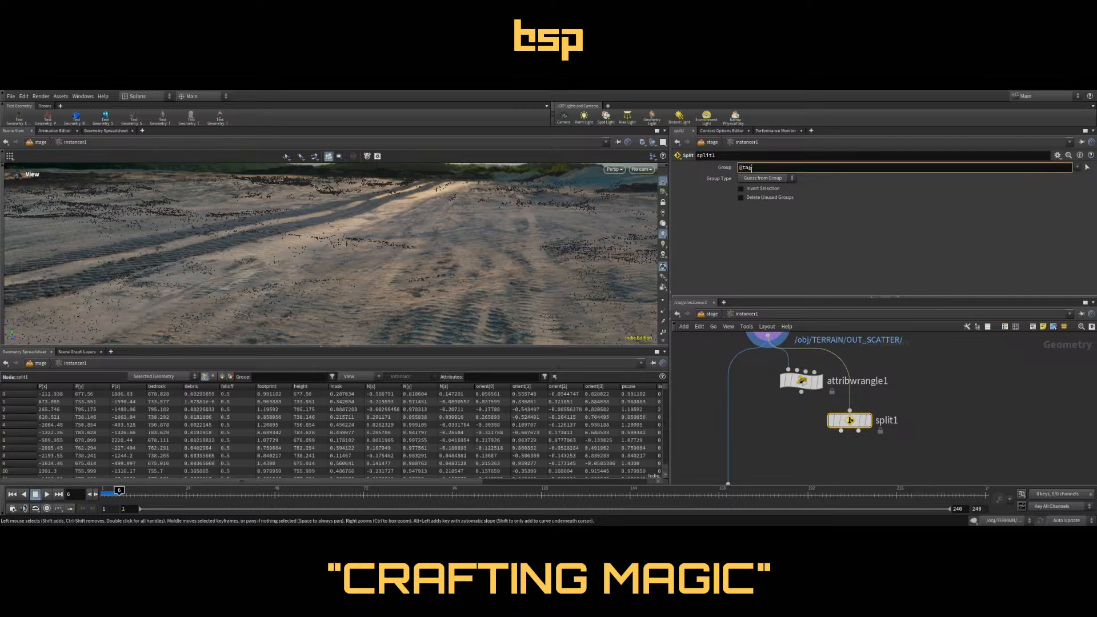
type("=BIG\"")
key("Return")
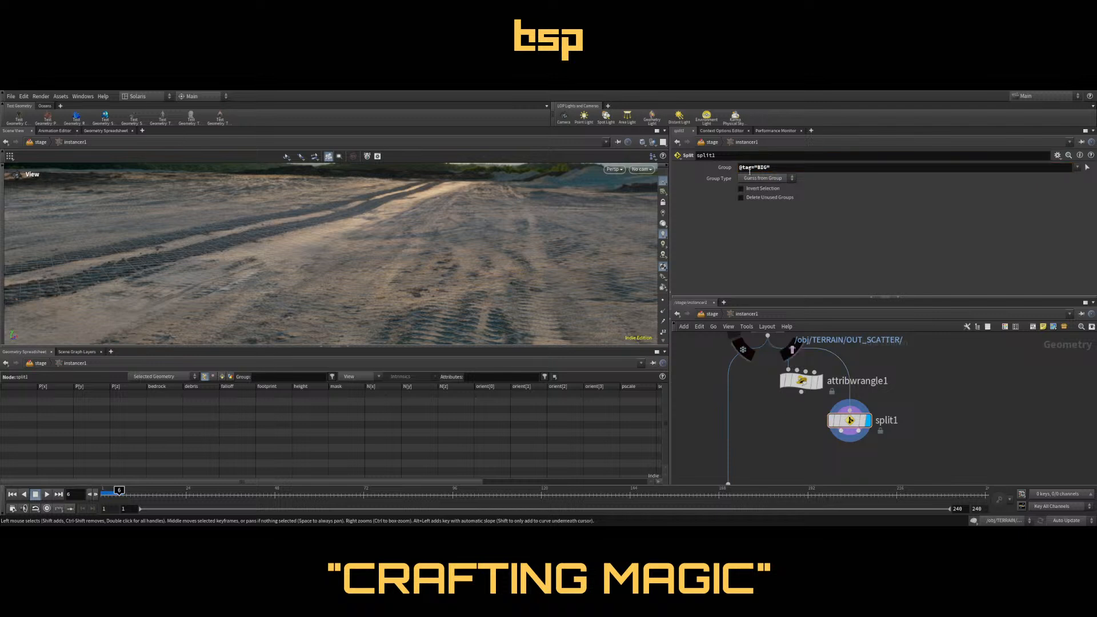
left_click(775, 167)
left_click(755, 209)
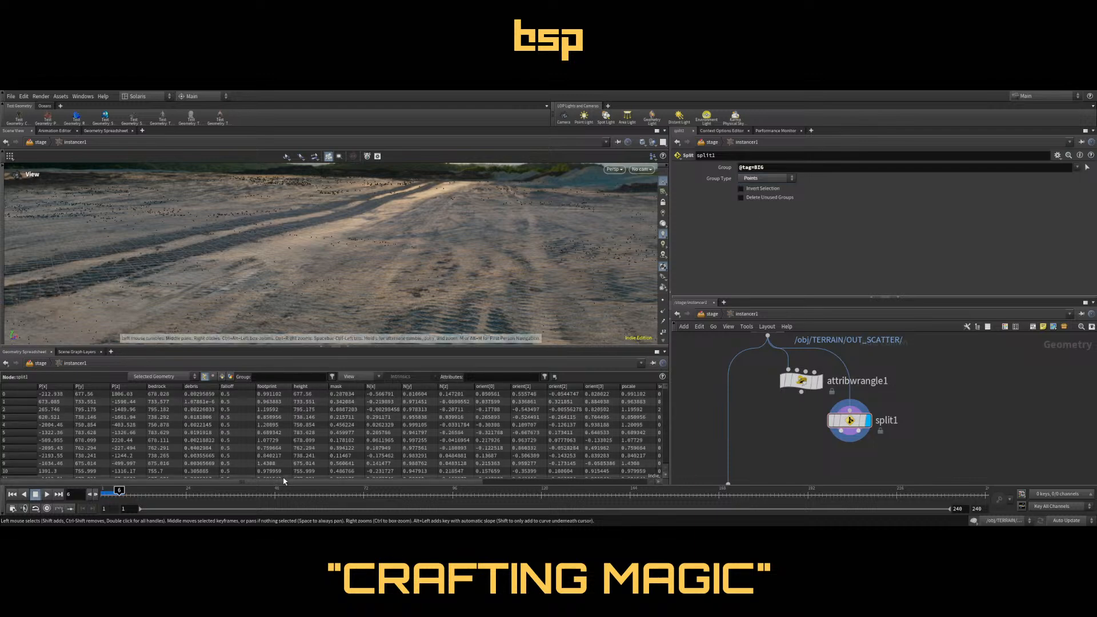
scroll(491, 405, "right", 5)
left_click(494, 385)
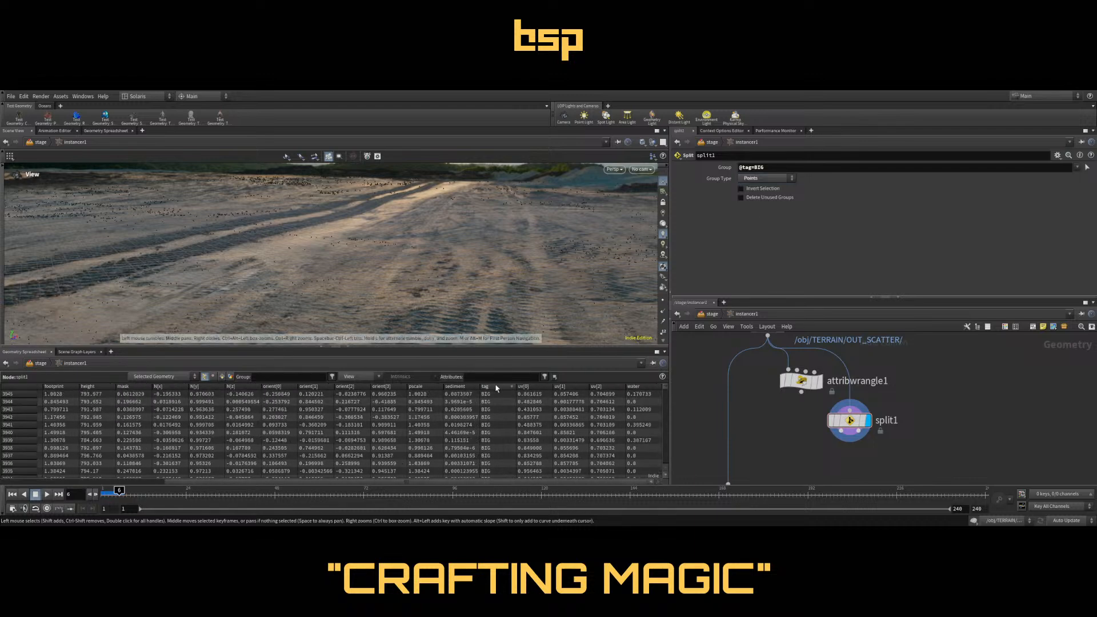
Feed attribwrangle1 from the Split's first output and change its expression to i@index = 0;
left_click_drag(801, 379, 788, 437)
left_click(797, 448)
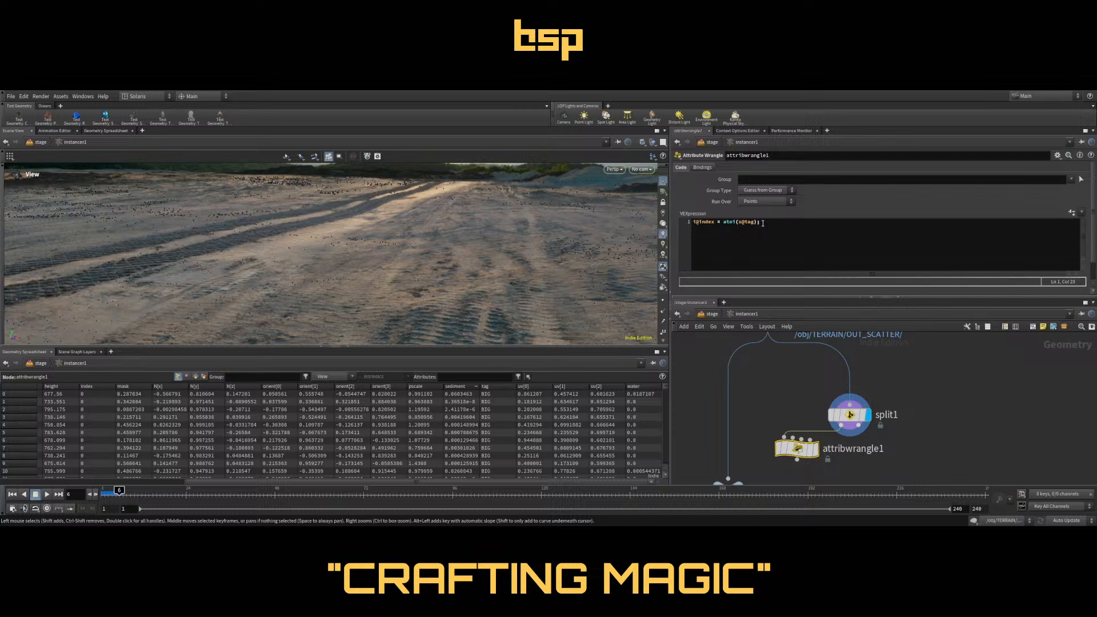
left_click_drag(761, 223, 722, 223)
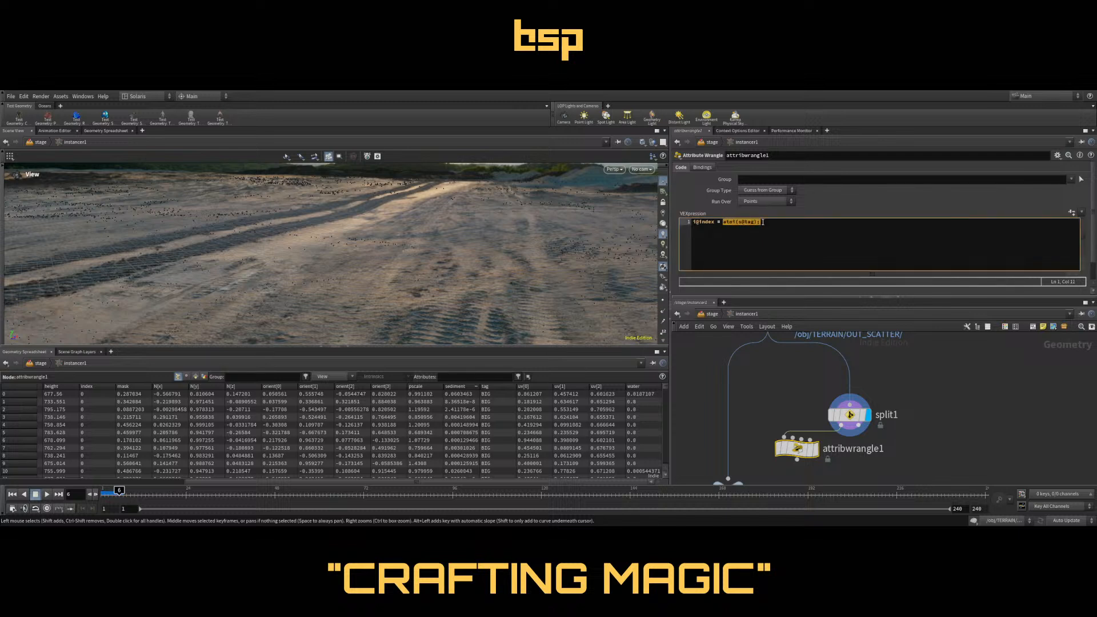
type("0;")
left_click(980, 453)
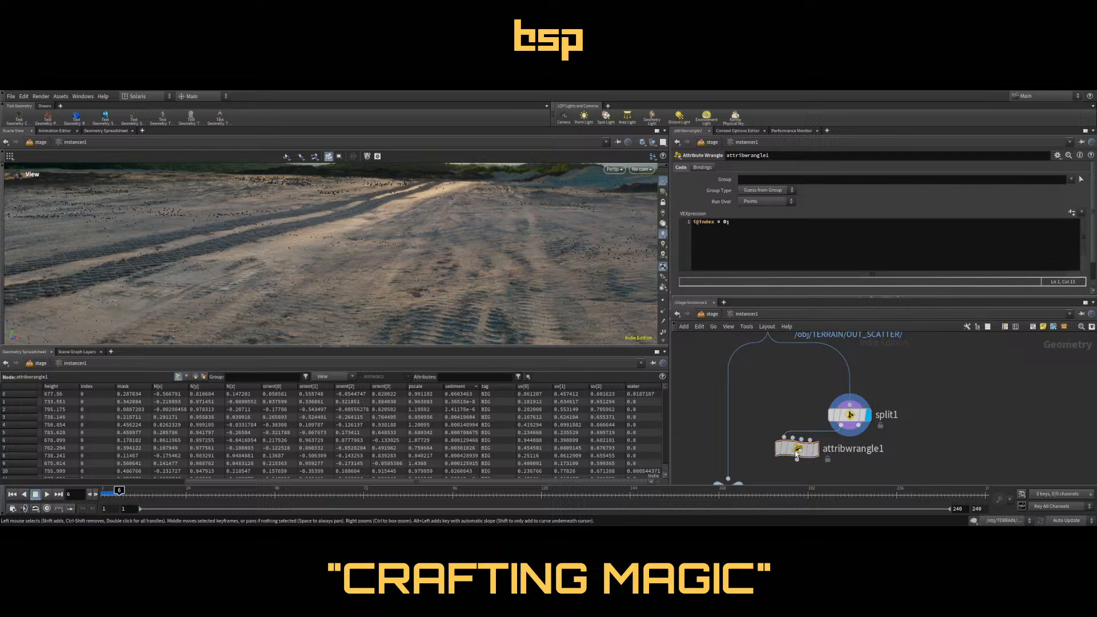
Duplicate the wrangle onto the Split's second output and change its expression to i@index = 1;
left_click_drag(796, 450, 878, 443, "alt")
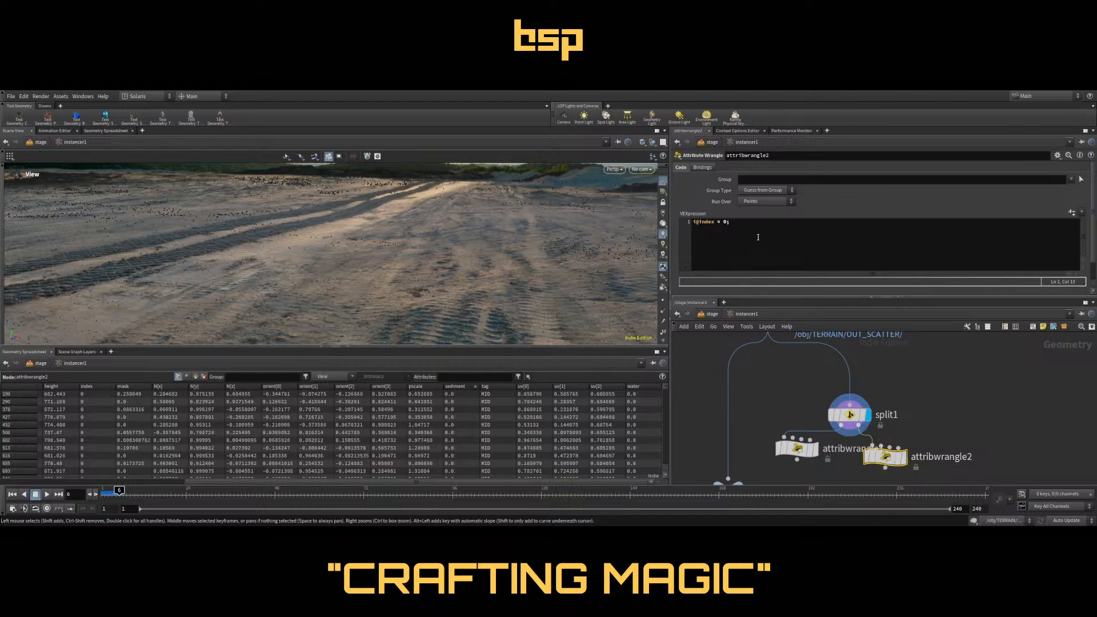
left_click_drag(728, 223, 723, 222)
type("1")
left_click(953, 436)
middle_click_drag(954, 437, 959, 383)
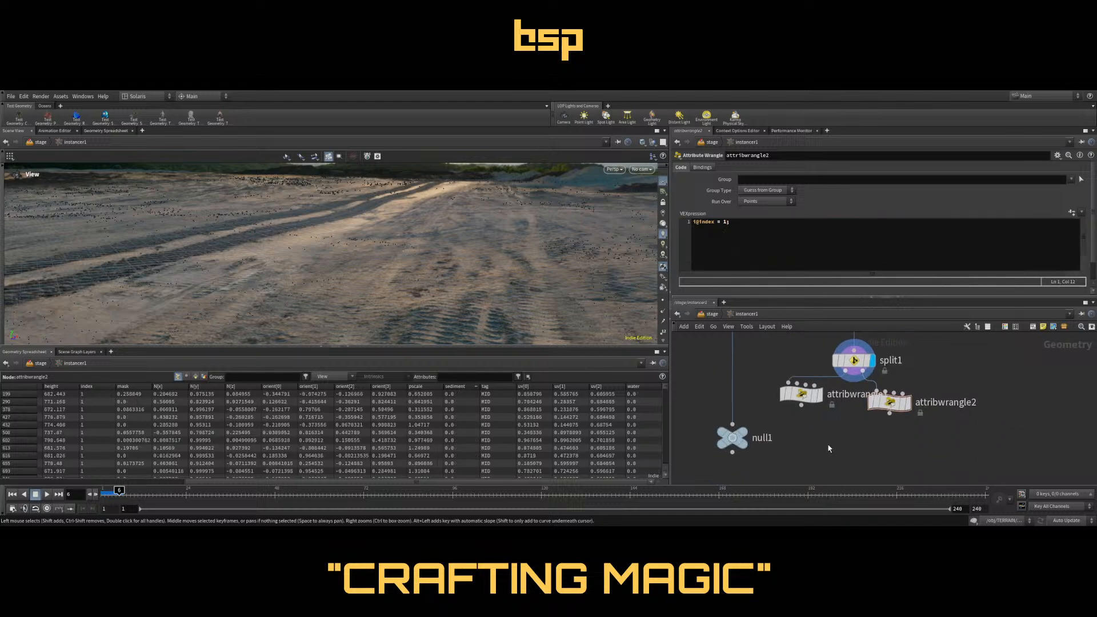
Add a Merge node and connect both attribute wrangles to it
left_click(840, 450)
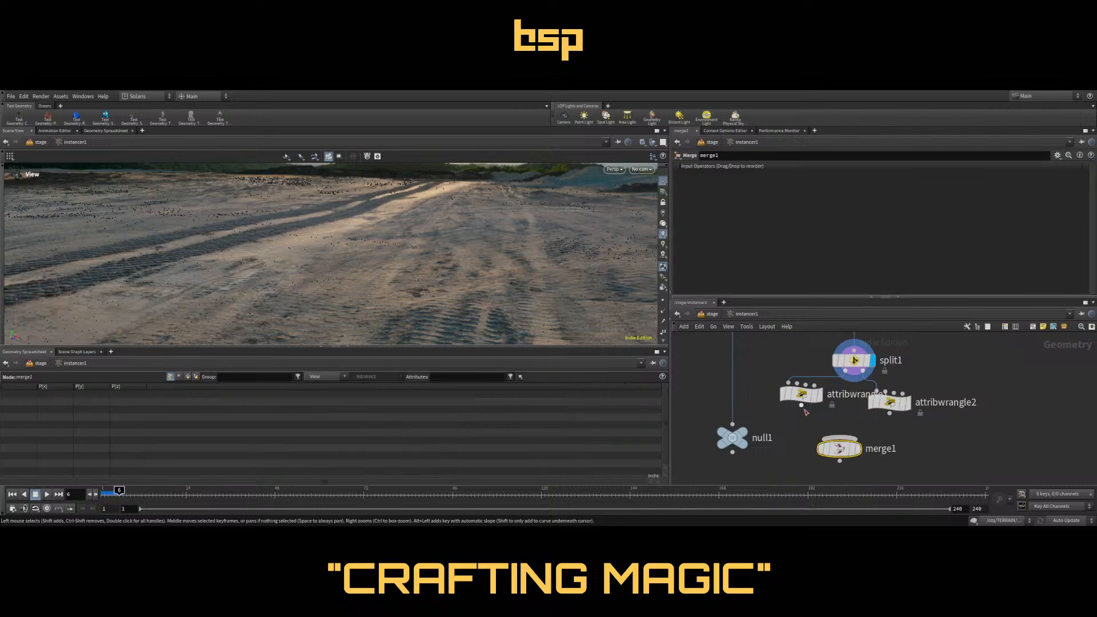
left_click_drag(801, 405, 839, 439)
left_click_drag(890, 413, 840, 440)
middle_click_drag(772, 459, 786, 426)
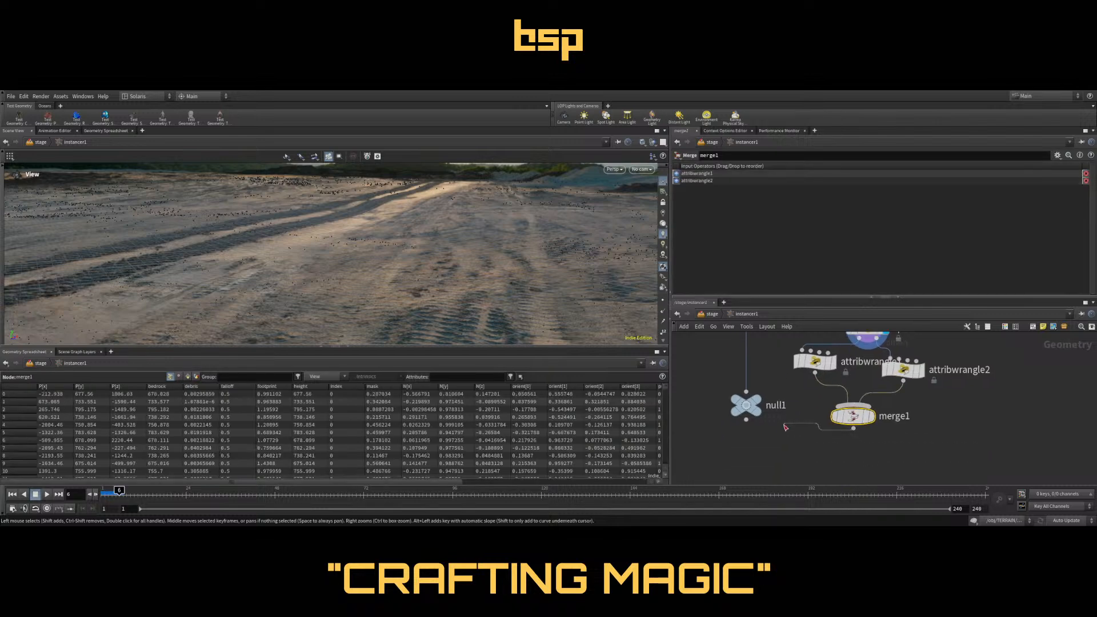
Connect the Merge to the Null, rename the Null OUT, and display it
left_click_drag(854, 429, 743, 472)
middle_click_drag(796, 468, 808, 426)
double_click(784, 429)
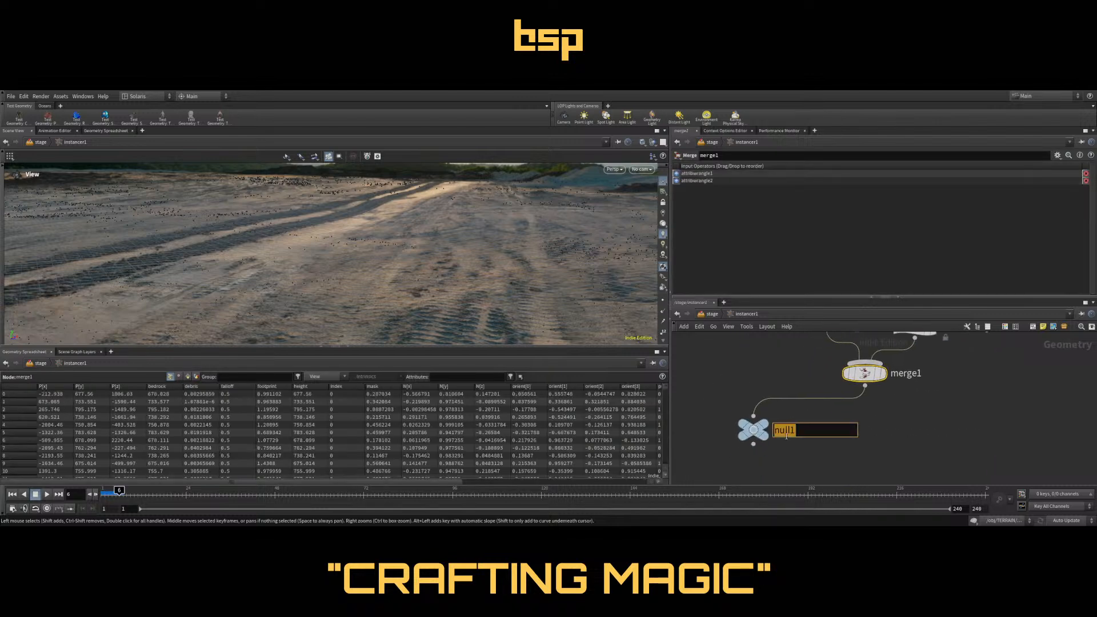
type("OUT")
key("Return")
left_click(766, 430)
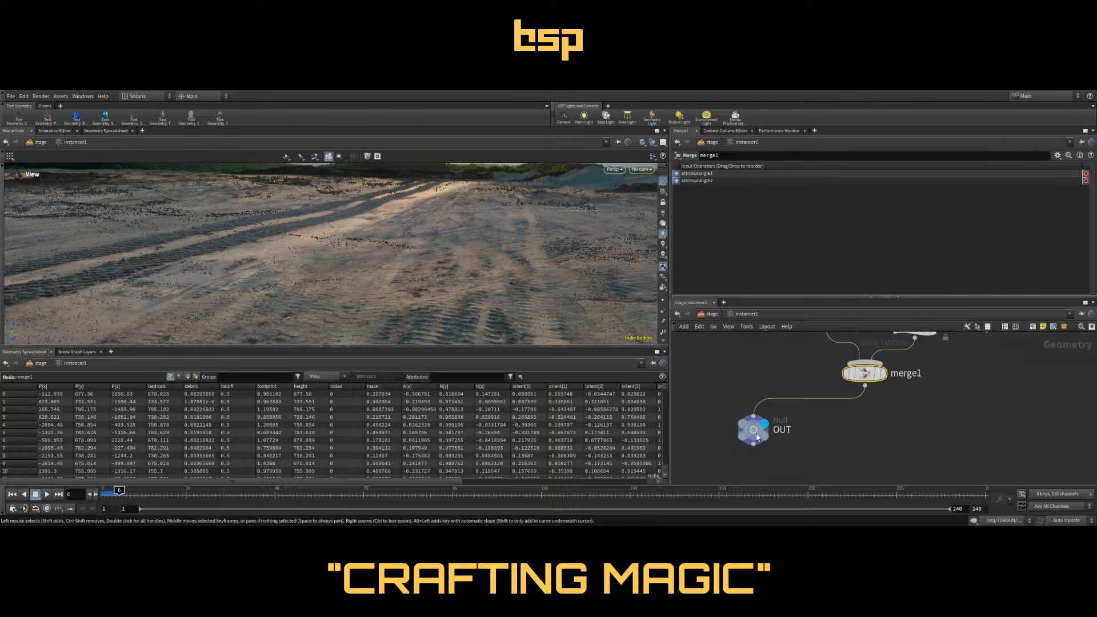
Align the OUT null beneath merge1, return to the stage network, and reposition instancer1 below its incoming wire
left_click_drag(753, 429, 865, 444)
left_click(354, 387)
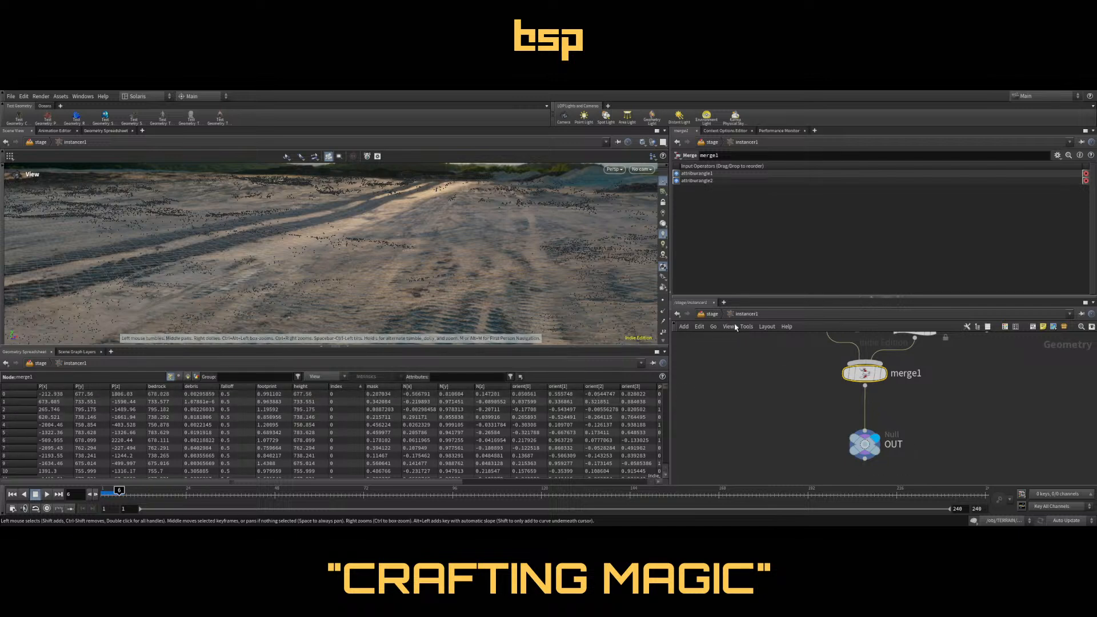
left_click(714, 314)
left_click(882, 402)
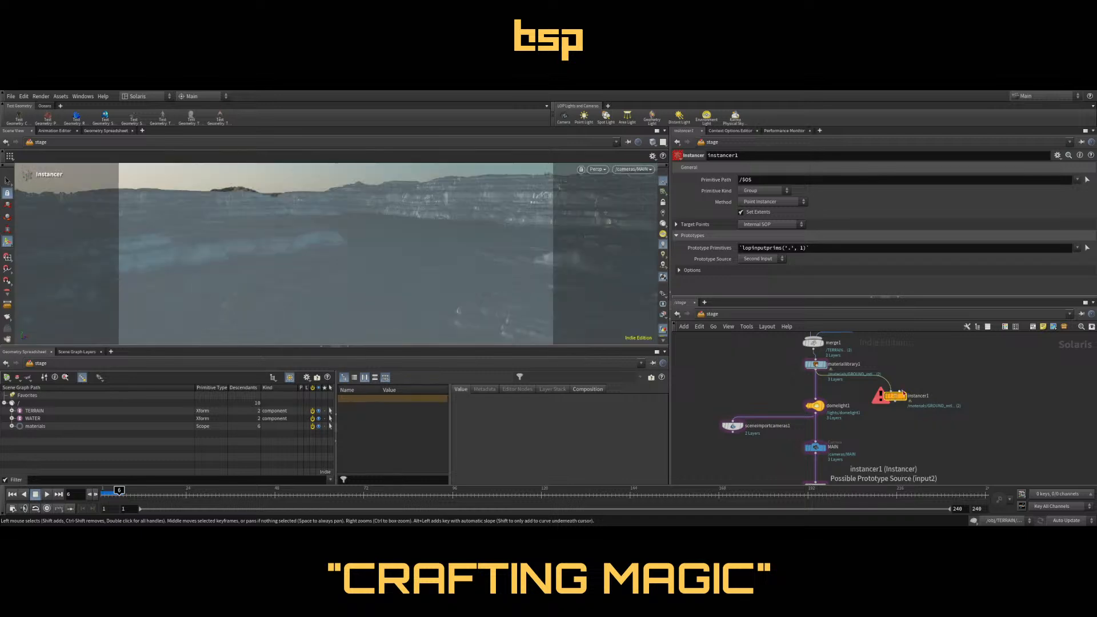
left_click_drag(889, 393, 884, 421)
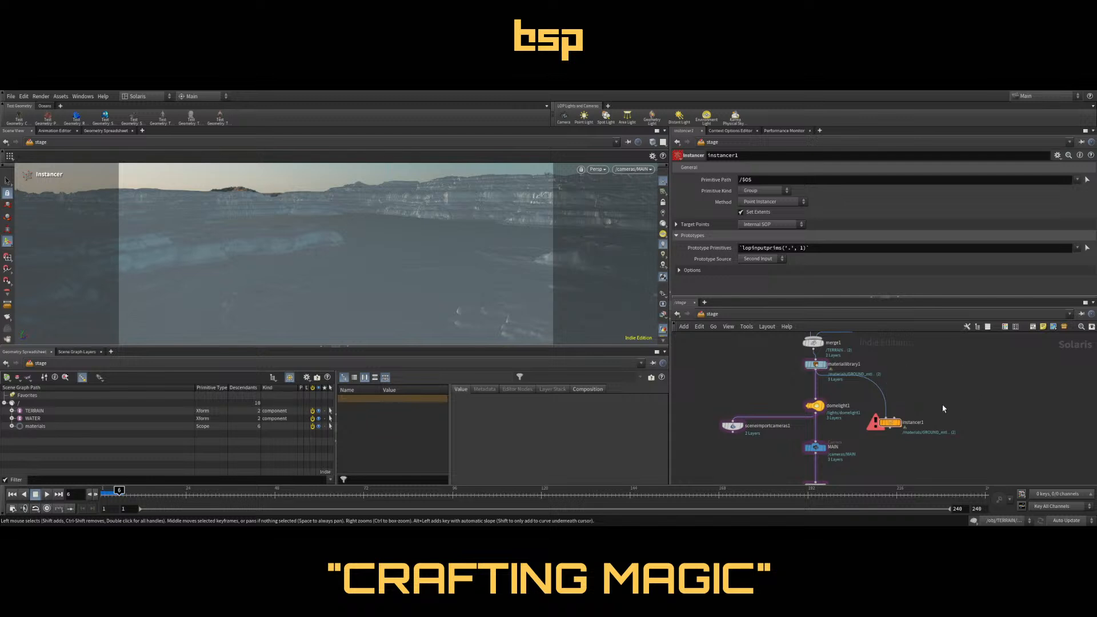
Set the instancer's Prototype Index to Index Attribute, using the attribute named index
left_click(680, 270)
scroll(810, 262, "down", 3)
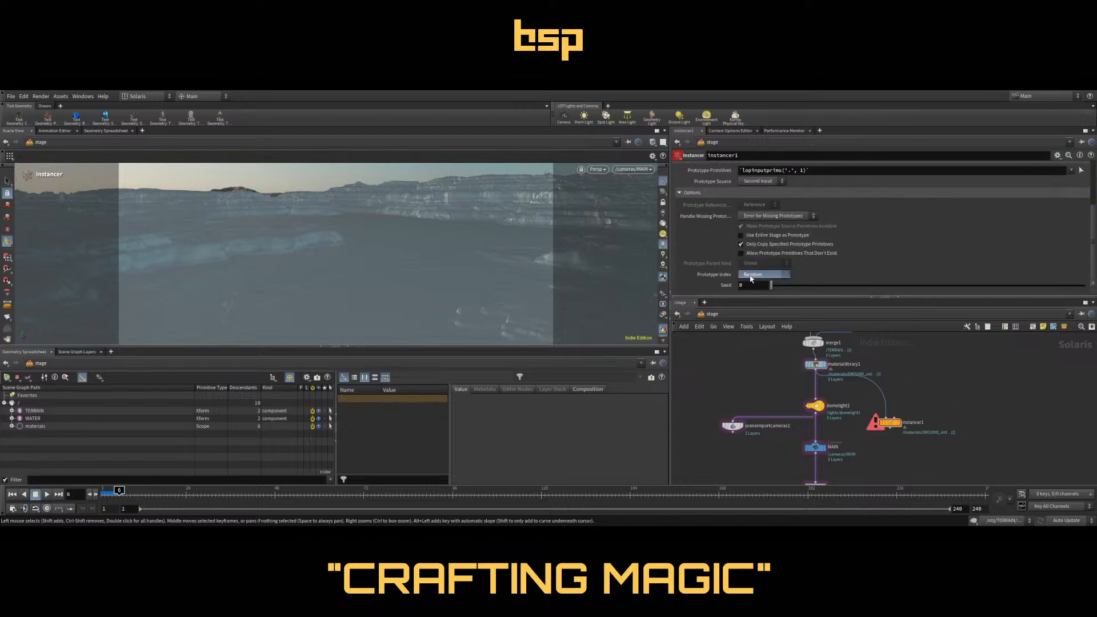
left_click(760, 275)
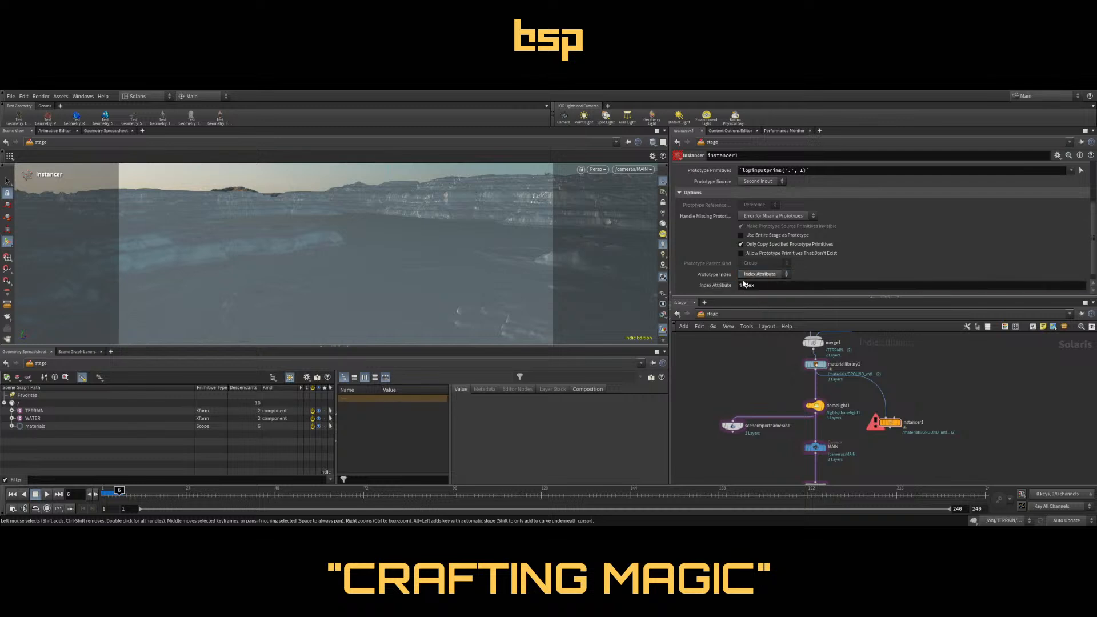
left_click(764, 285)
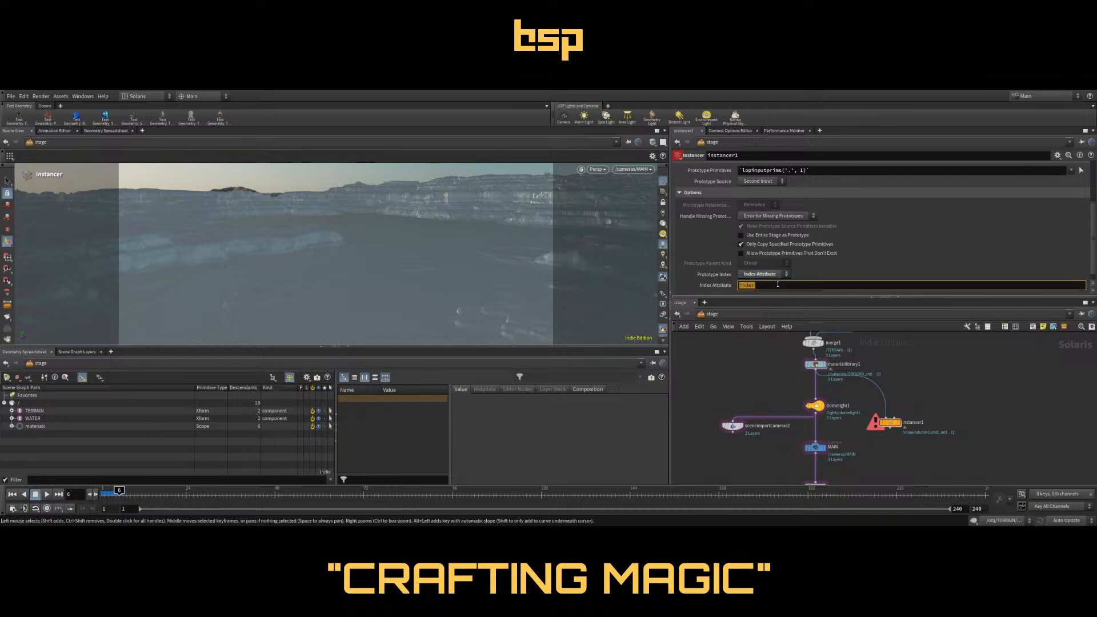
left_click(777, 284)
middle_click_drag(939, 394, 853, 407)
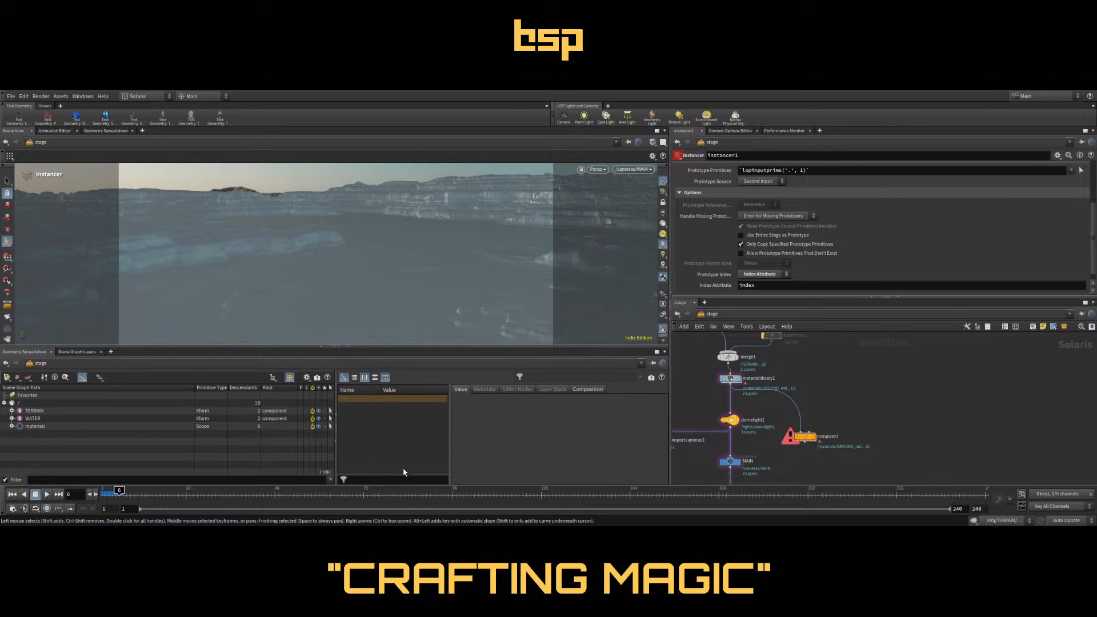
Open the Layout Asset Gallery alongside the Scene Graph Layers view
left_click(364, 377)
left_click(84, 96)
left_click(110, 223)
left_click(68, 97)
left_click(126, 218)
left_click(60, 97)
mouse_move(75, 98)
left_click(279, 481)
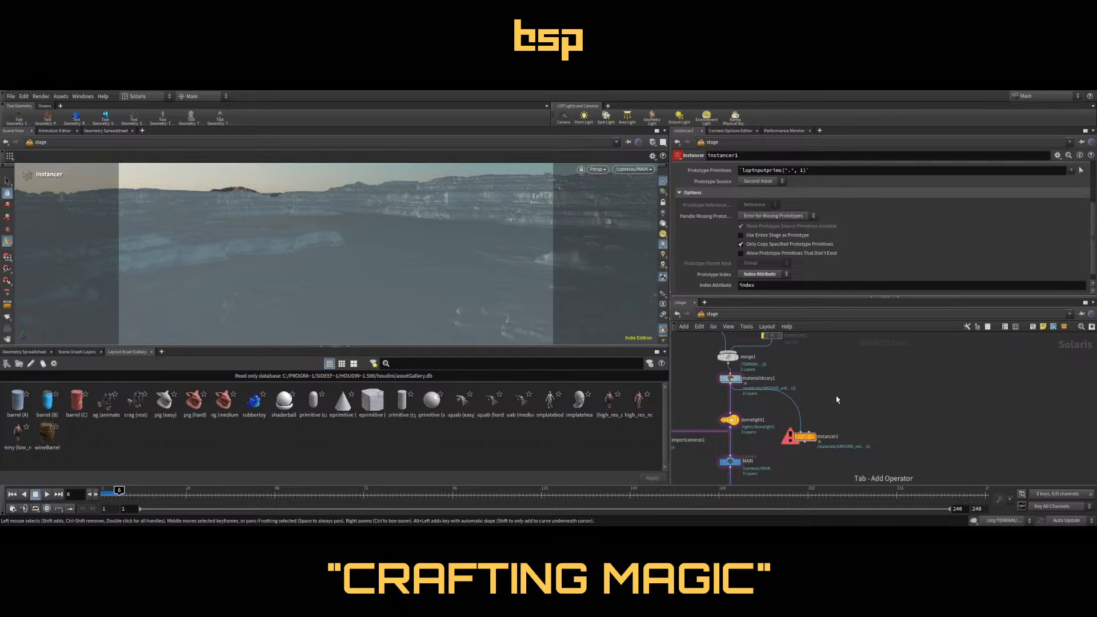
Add a Layout node to the stage and load barrel (C) and barrel (B) from the asset gallery into it
key("Return")
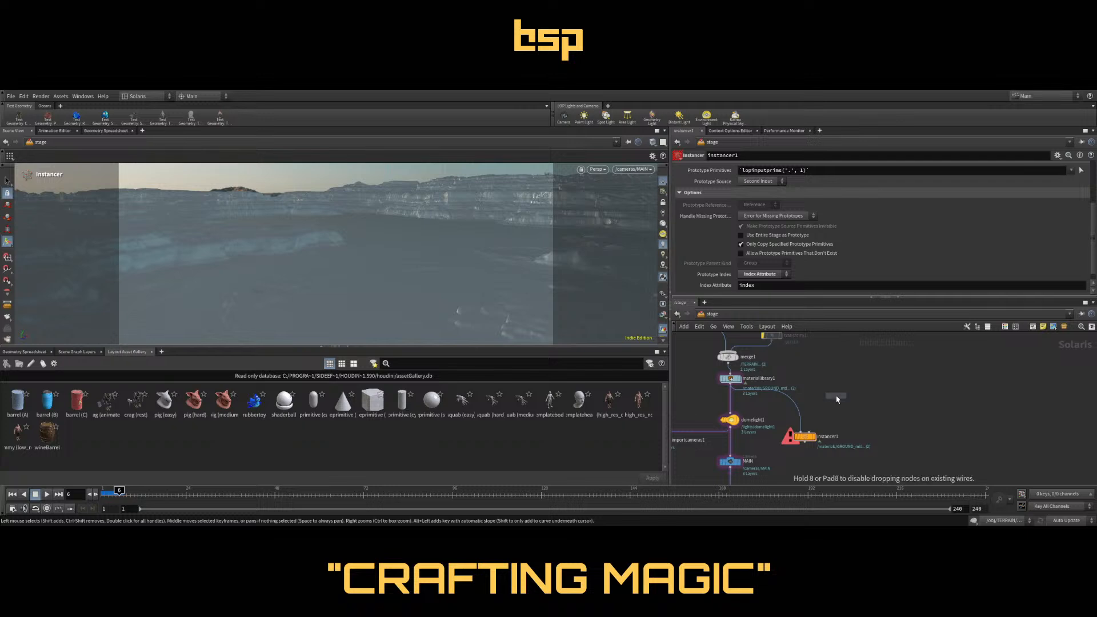
left_click(840, 396)
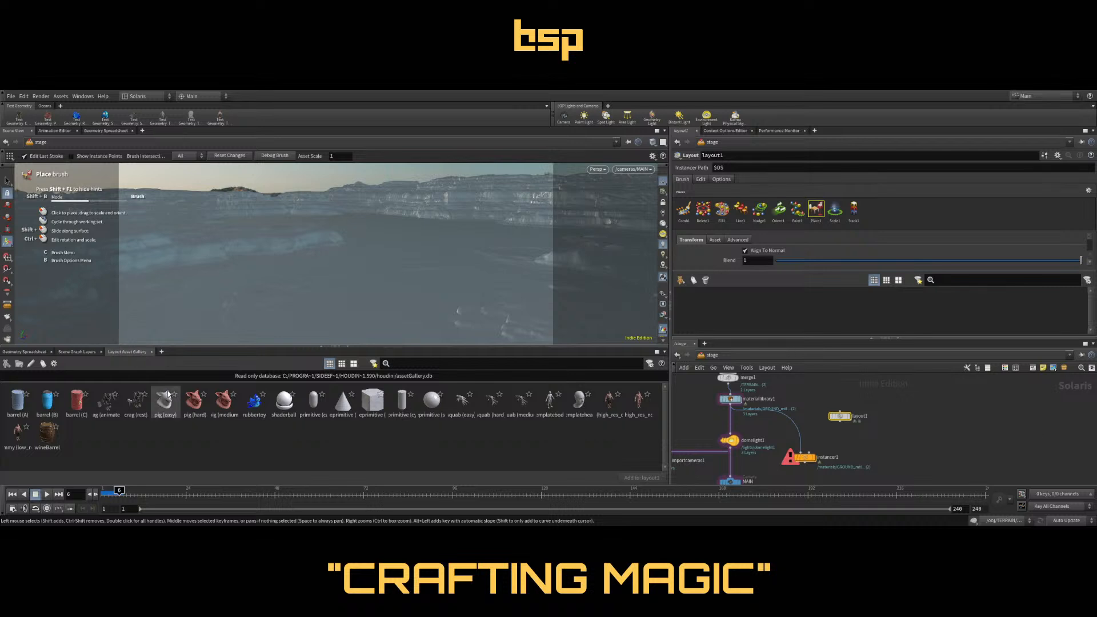
left_click_drag(68, 404, 721, 318)
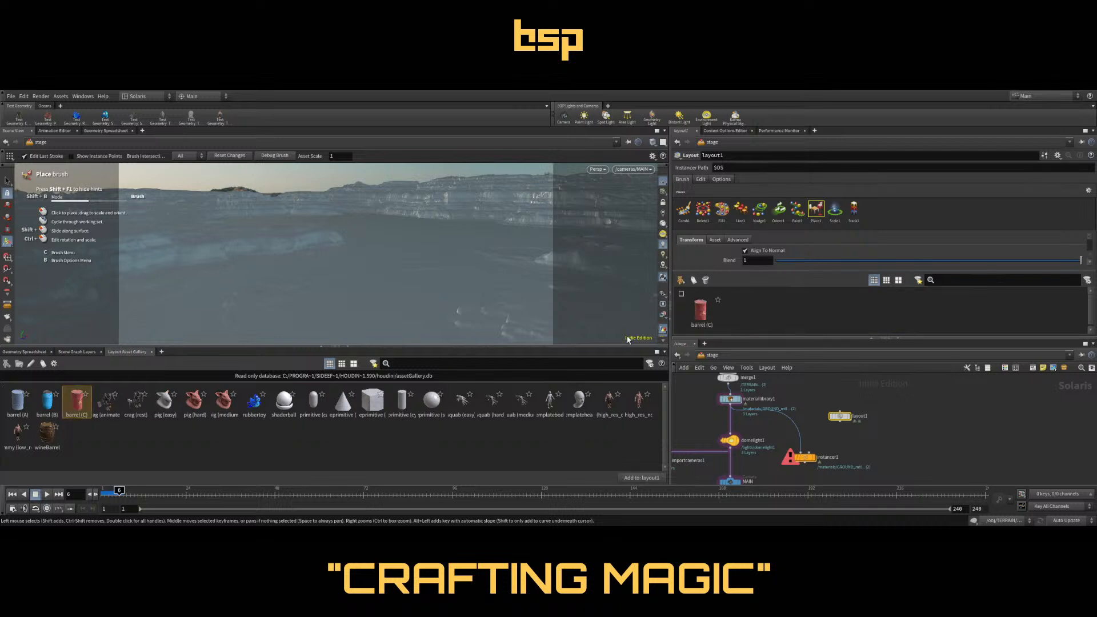
left_click_drag(48, 403, 776, 317)
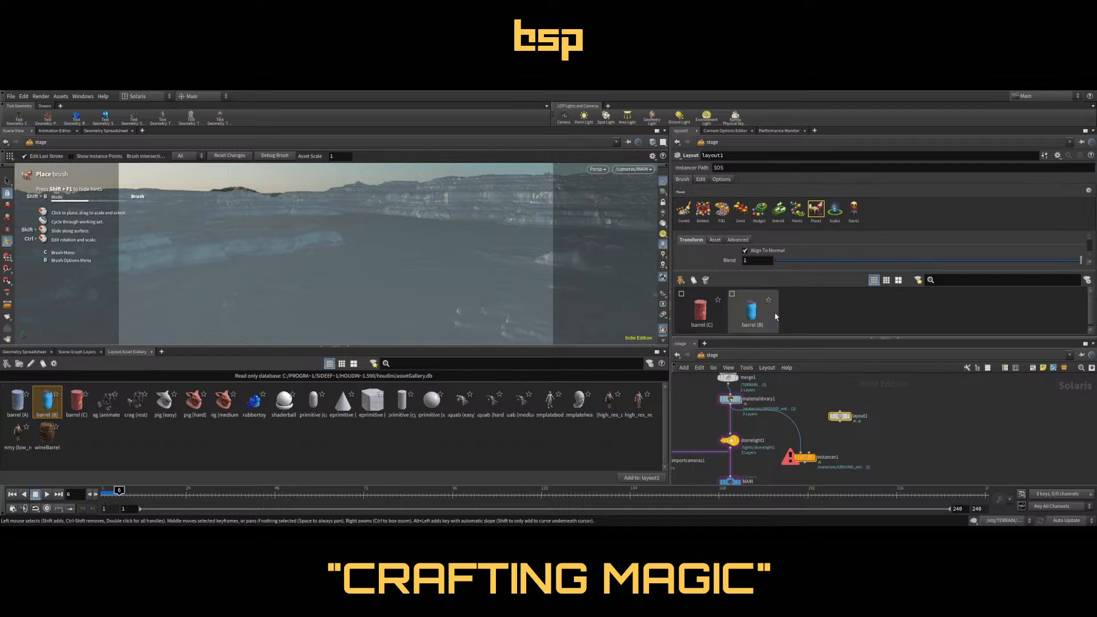
middle_click_drag(923, 433, 915, 406)
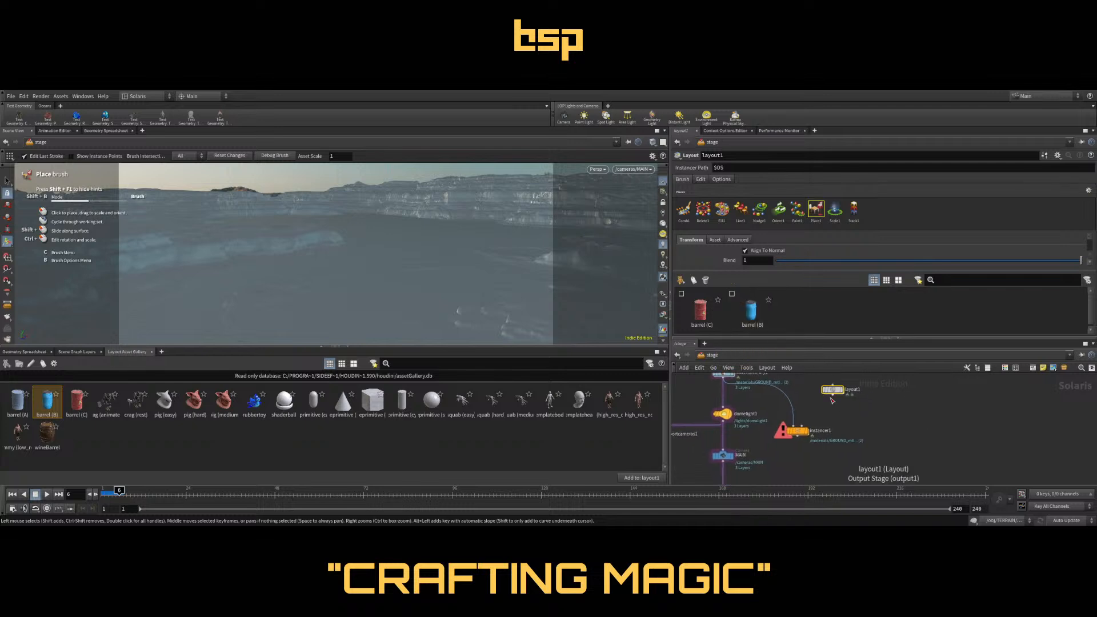
Connect layout1 to instancer1's second input, display the instancer, and set its Prototype Primitives to *
left_click(833, 395)
left_click(801, 425)
left_click(804, 433)
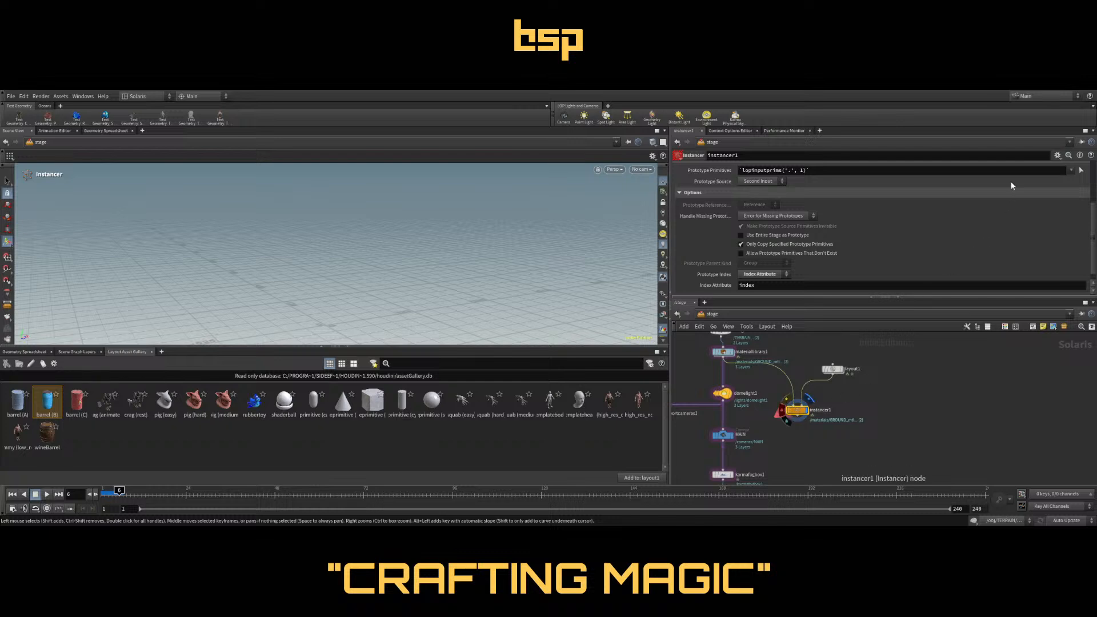
scroll(1011, 184, "up", 2)
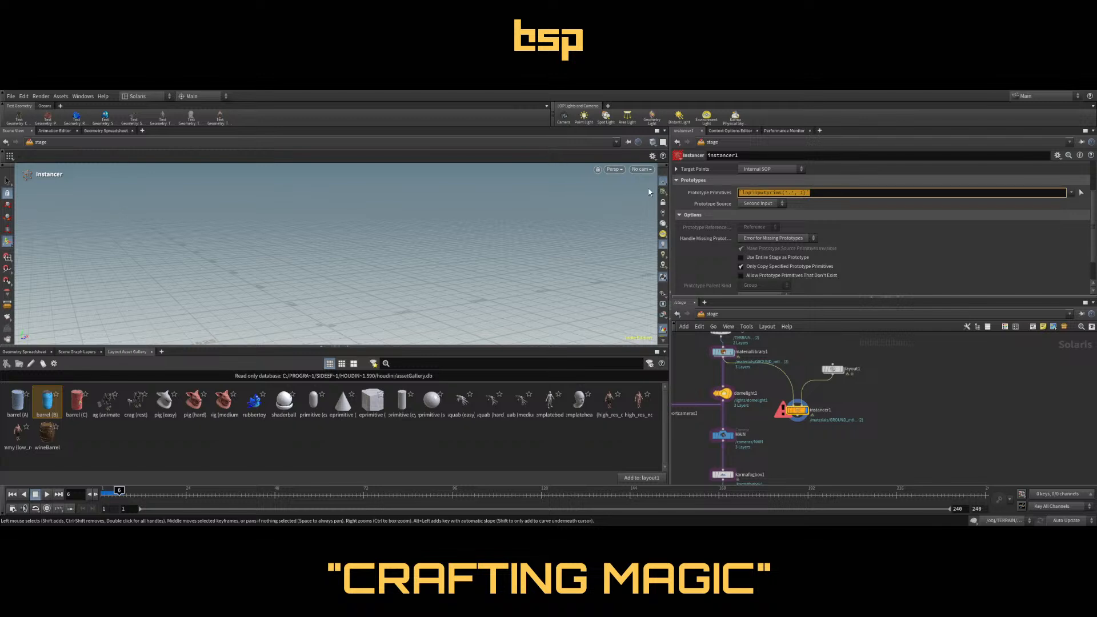
type("*")
key("Return")
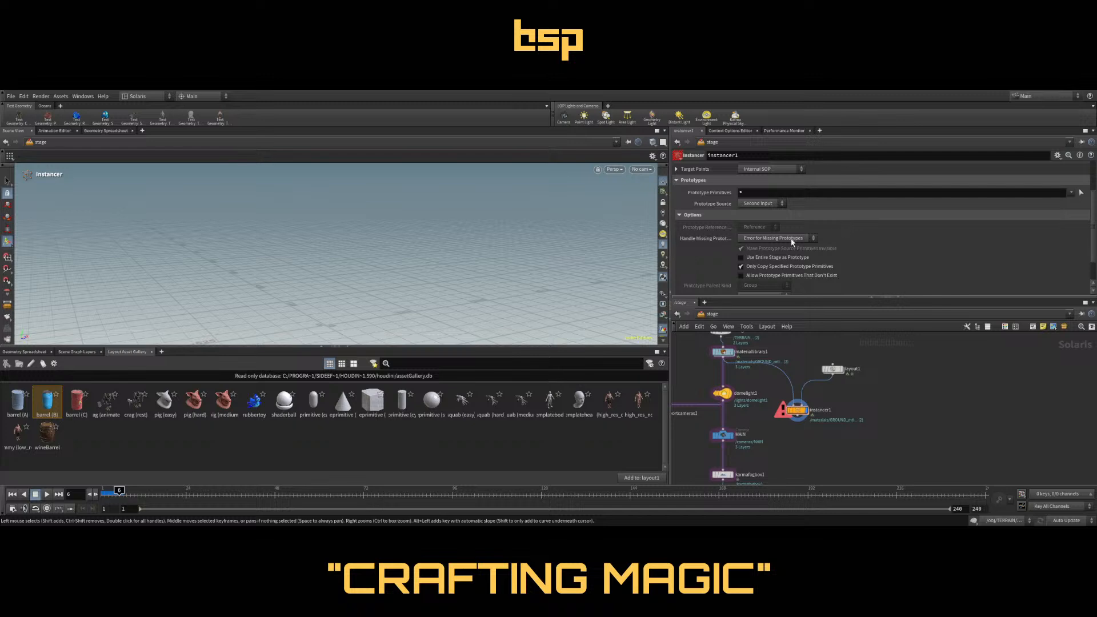
Enable both barrel (B) and barrel (C) in layout1's asset list, and reselect instancer1
scroll(834, 268, "down", 3)
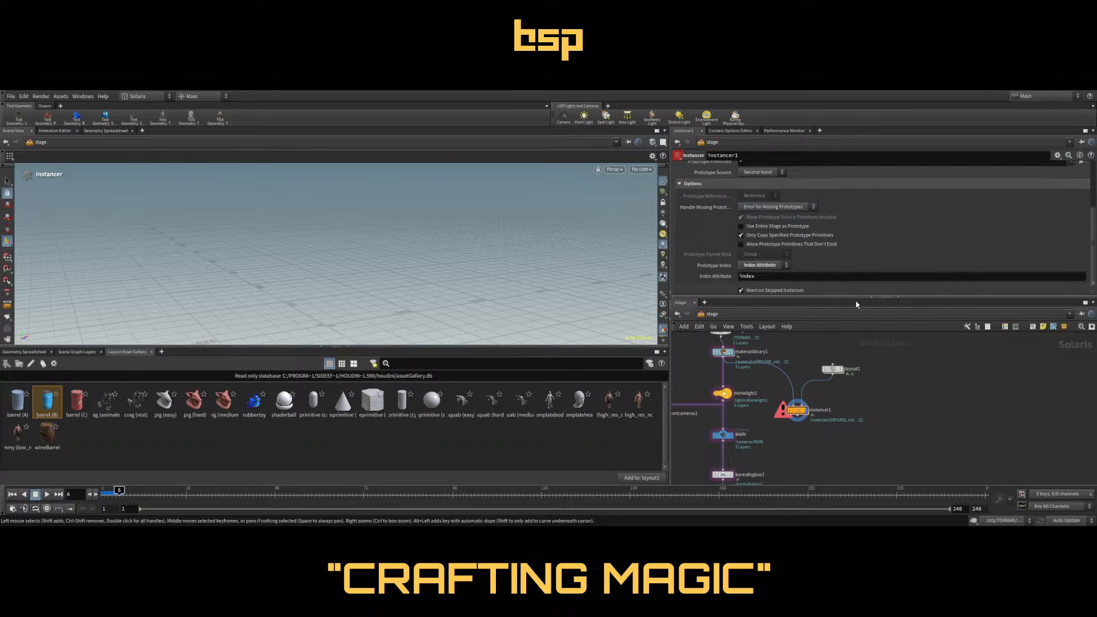
left_click(832, 368)
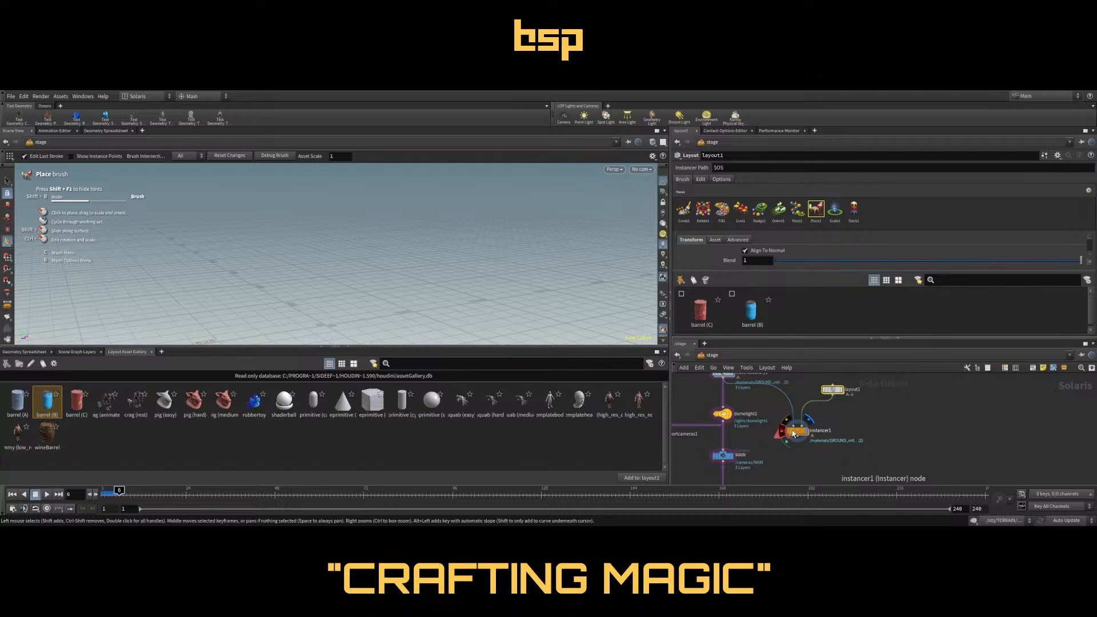
left_click(732, 293)
left_click(681, 293)
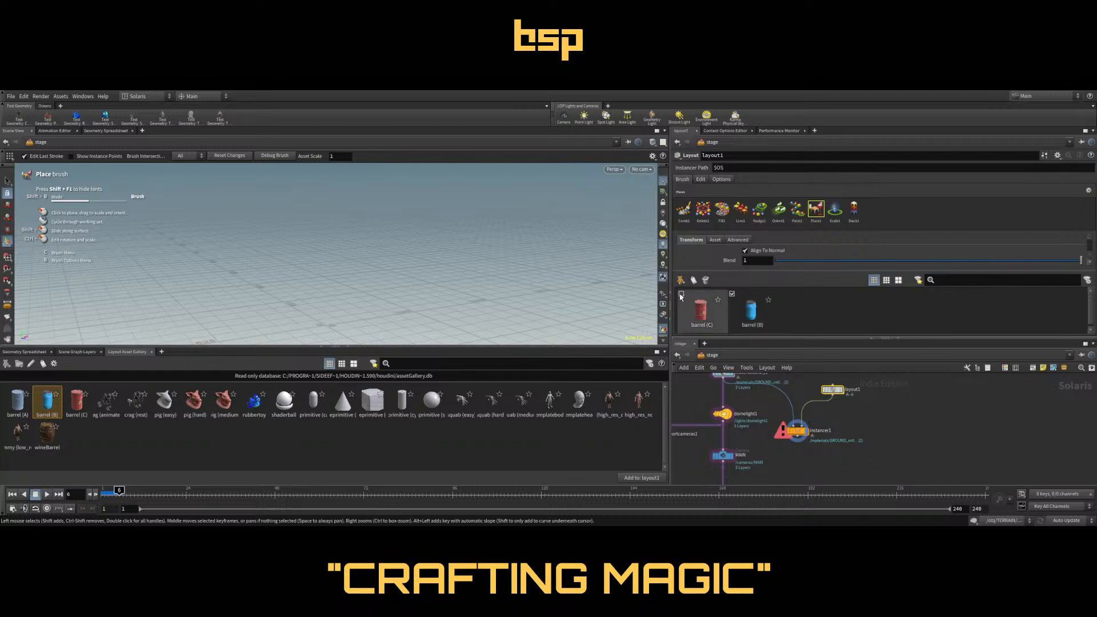
left_click(797, 430)
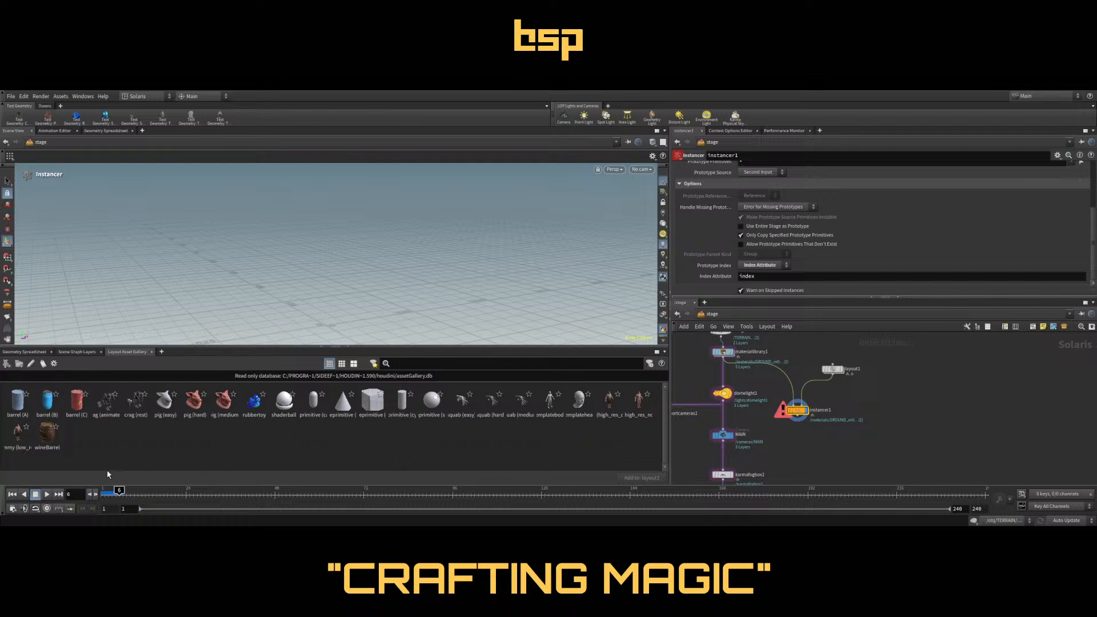
Add a Component Builder setup with geometry, material library, material and output nodes in free space beside layout1
middle_click_drag(891, 383, 858, 391)
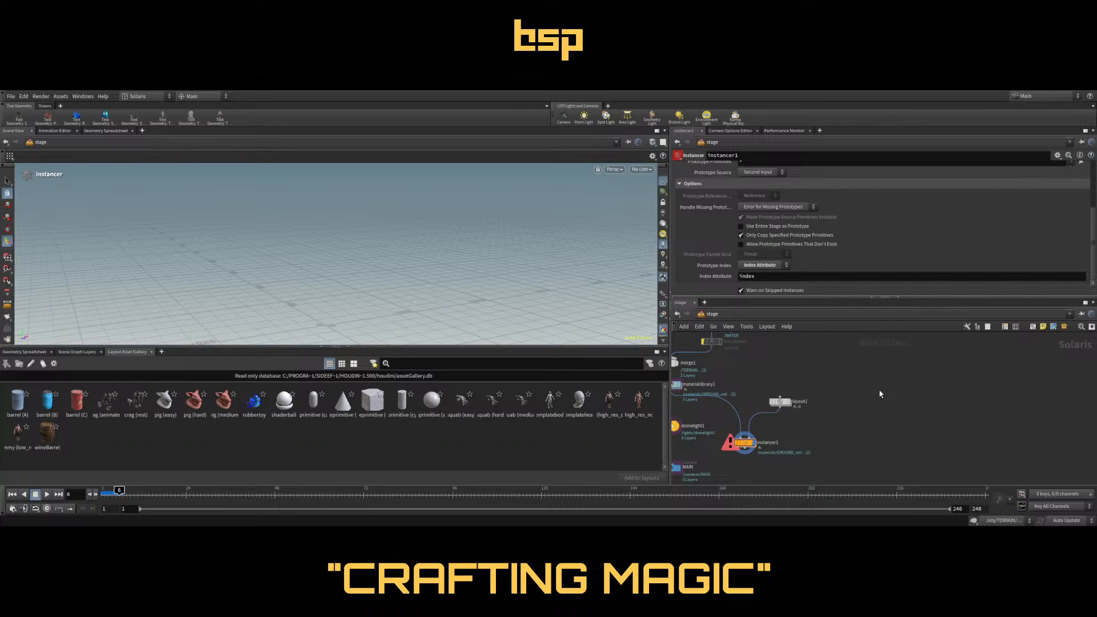
key("Tab")
key("Return")
left_click(880, 394)
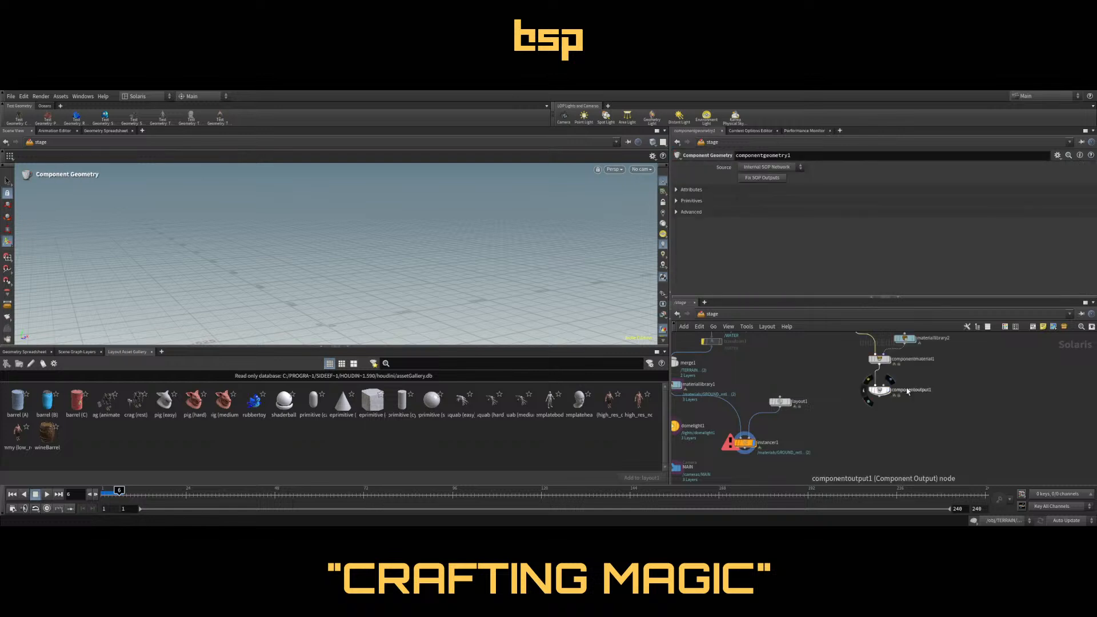
middle_click_drag(984, 360, 946, 422)
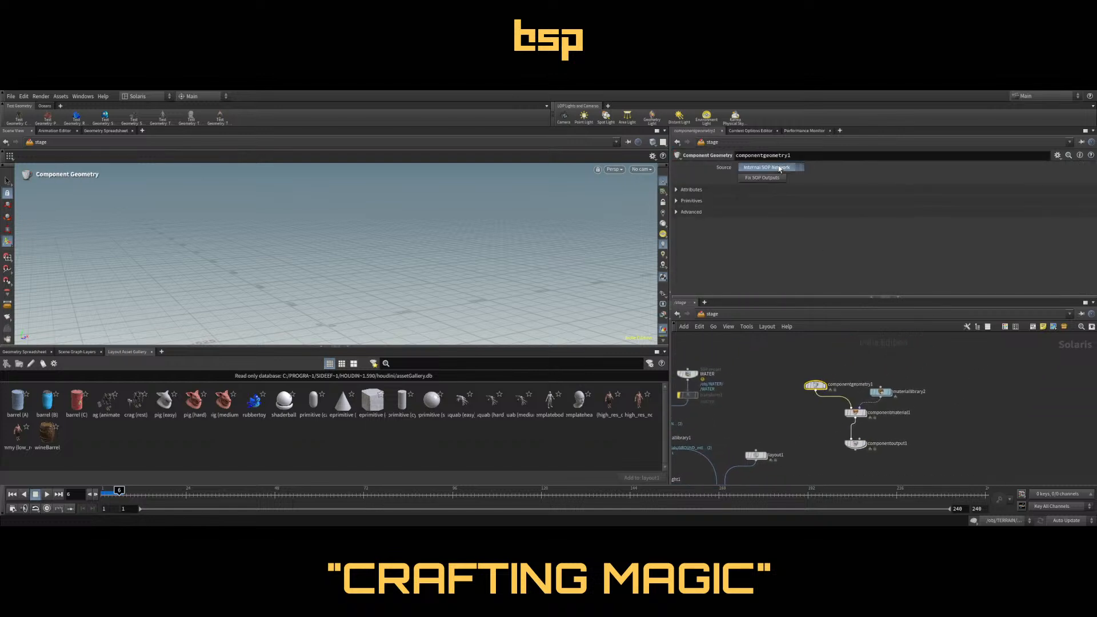
Set componentgeometry1's source to External SOP Network and its Default/Render path to /obj/ROCKs
left_click(781, 191)
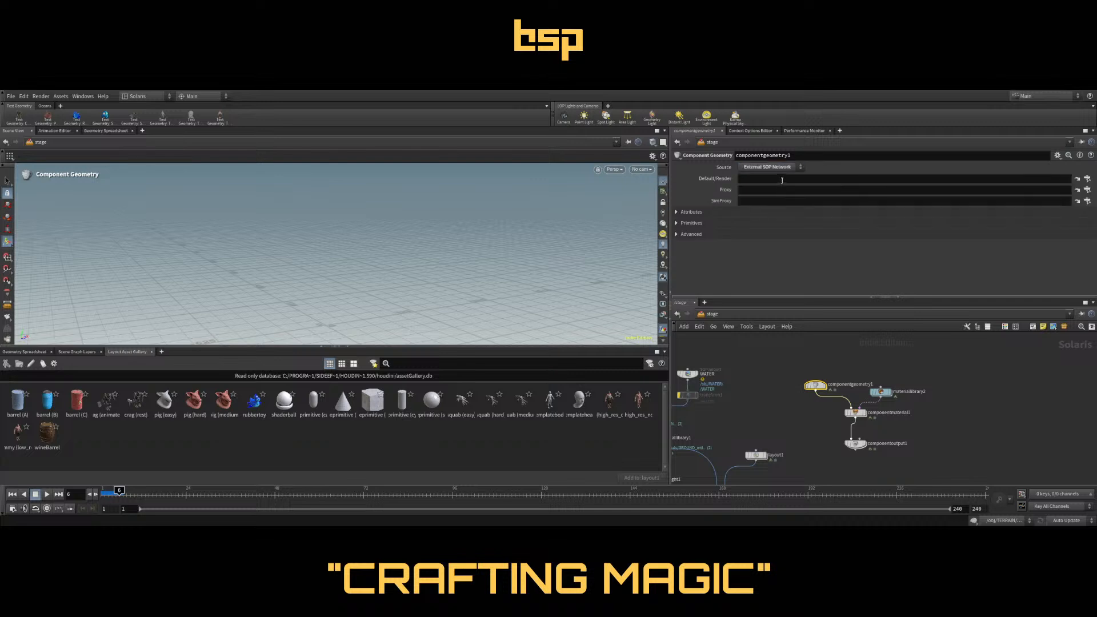
left_click(783, 179)
left_click(1016, 250)
mouse_move(778, 361)
middle_mouse_down()
mouse_move(788, 377)
mouse_move(787, 358)
middle_mouse_up()
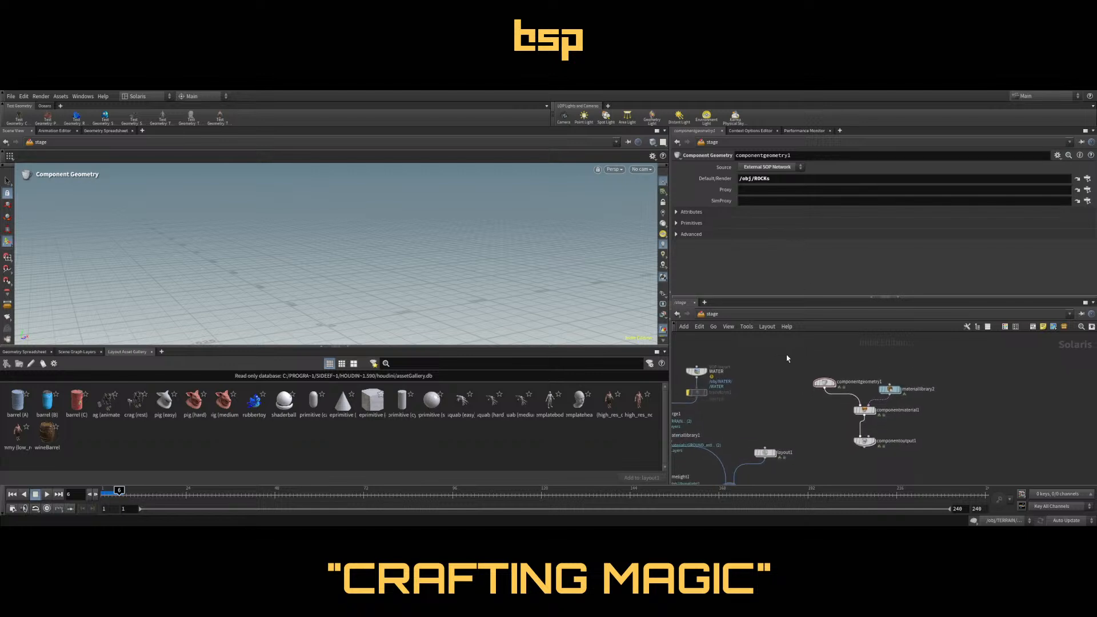
Add a Material Builder inside materiallibrary2 and enter it
middle_click_drag(906, 379, 903, 360)
double_click(887, 371)
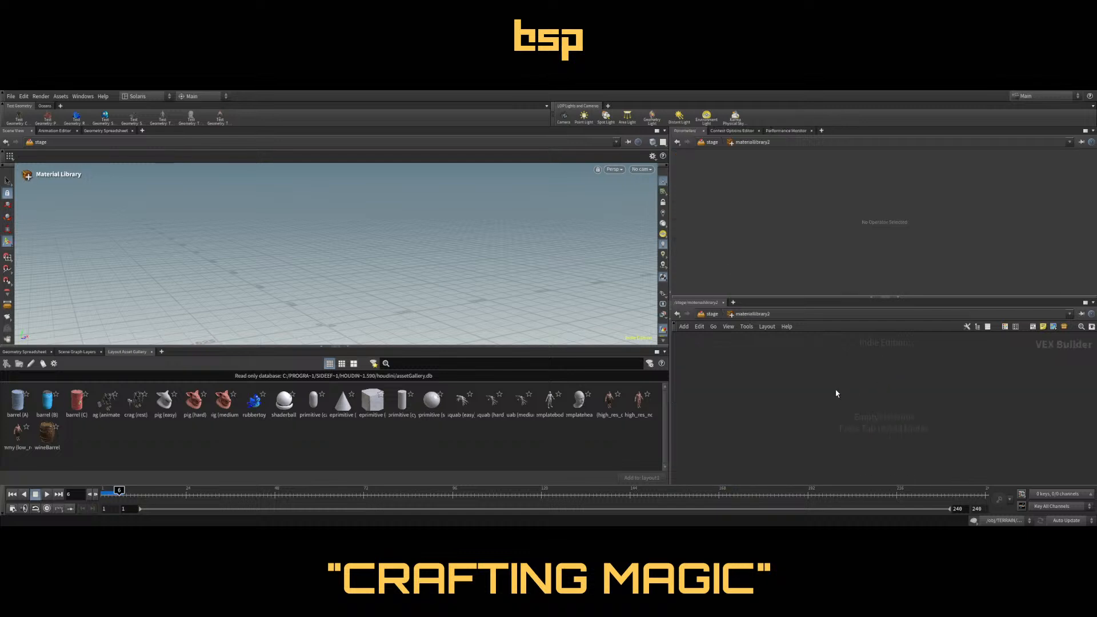
key("Tab")
key("Return")
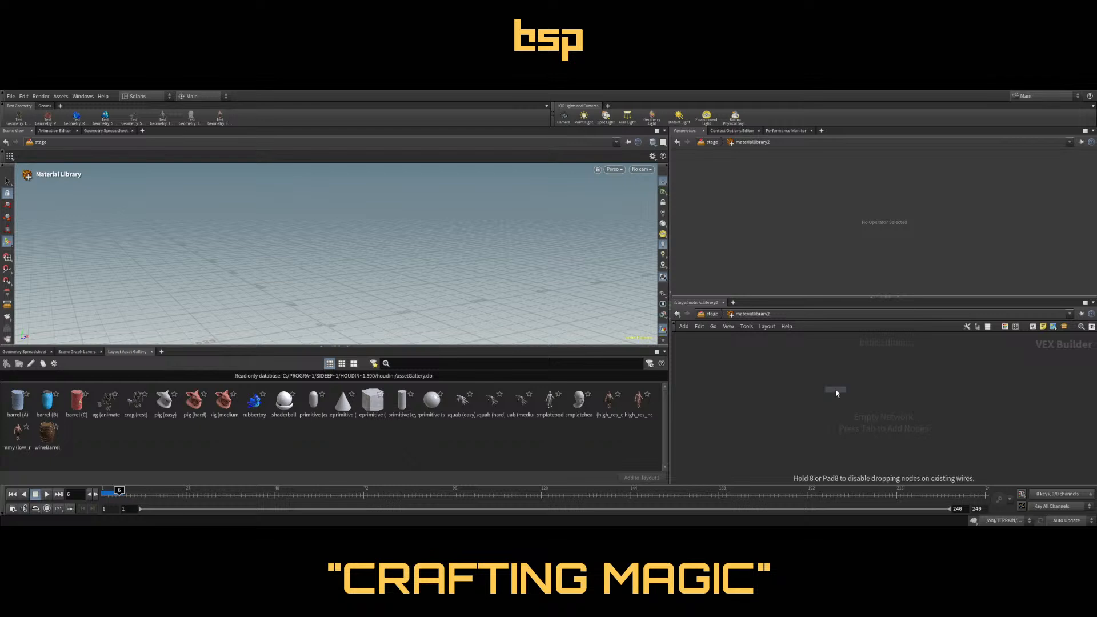
left_click(835, 394)
double_click(836, 394)
Move the global variable nodes aside, add a Principled Shader, and connect its surface and displacement outputs to output_collect
middle_click_drag(856, 370, 859, 385)
left_click_drag(797, 372, 871, 484)
left_click_drag(823, 410, 716, 412)
left_click(801, 390)
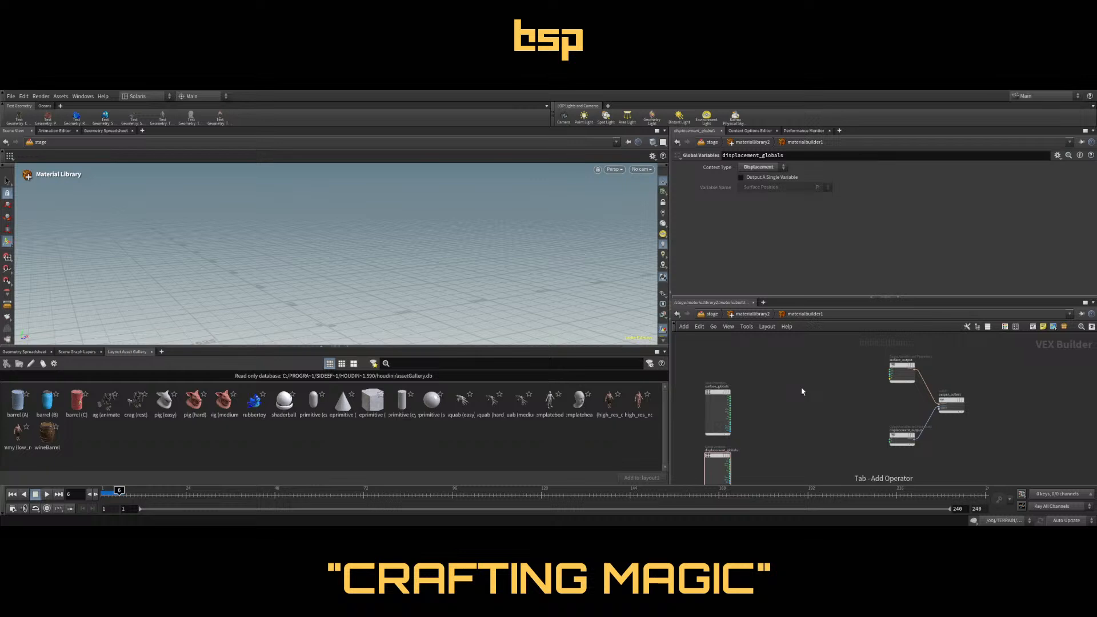
key("Return")
left_click(801, 391)
scroll(808, 394, "up", 4)
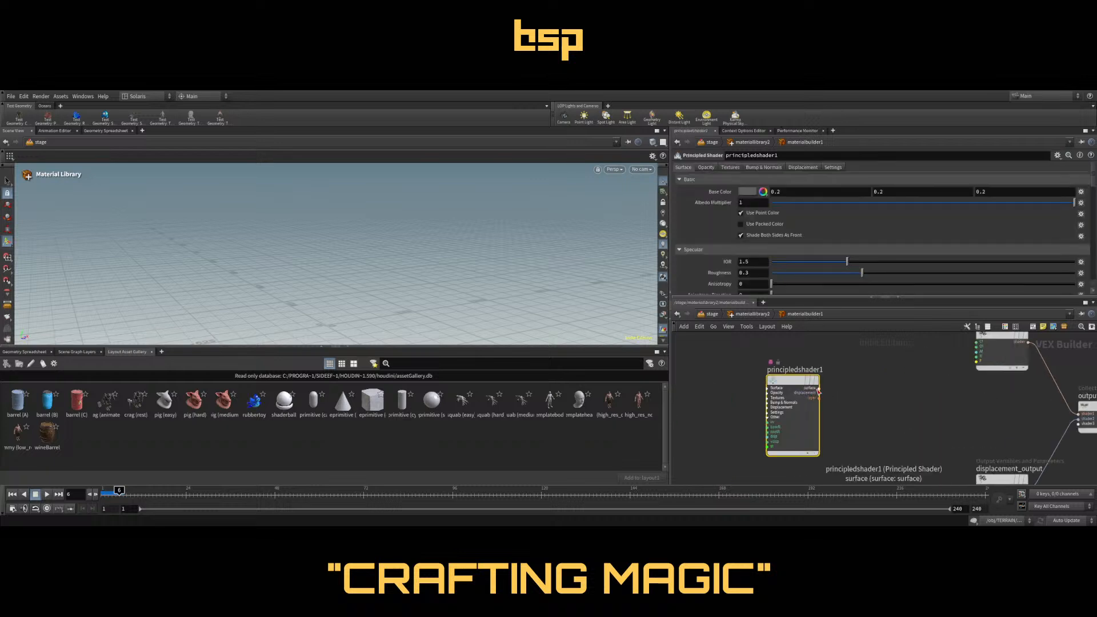
left_click_drag(819, 391, 1079, 413)
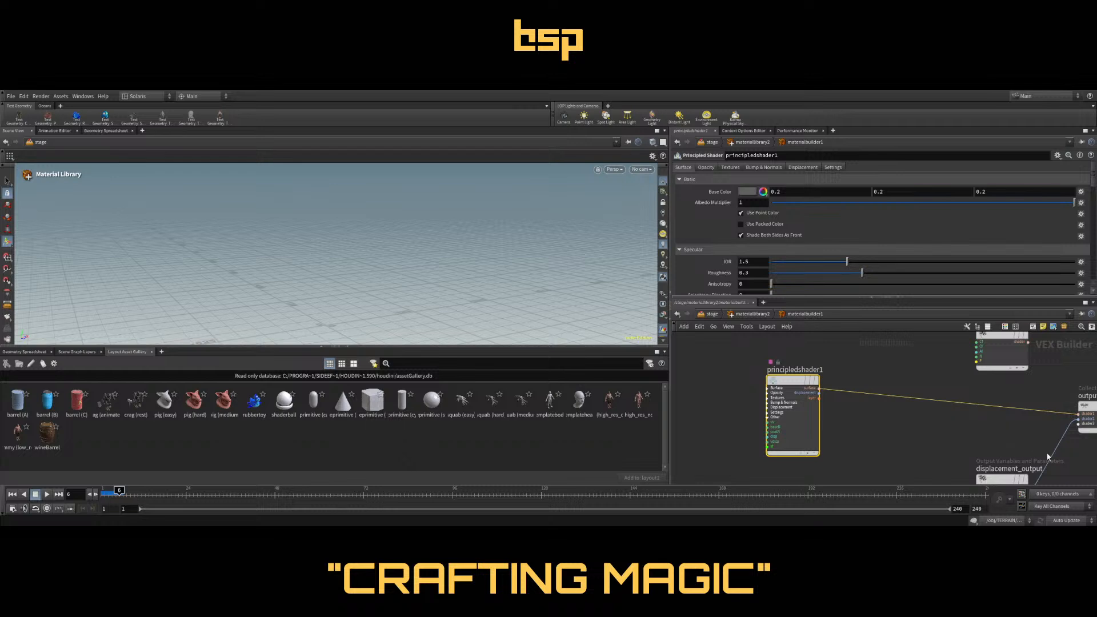
scroll(971, 430, "down", 3)
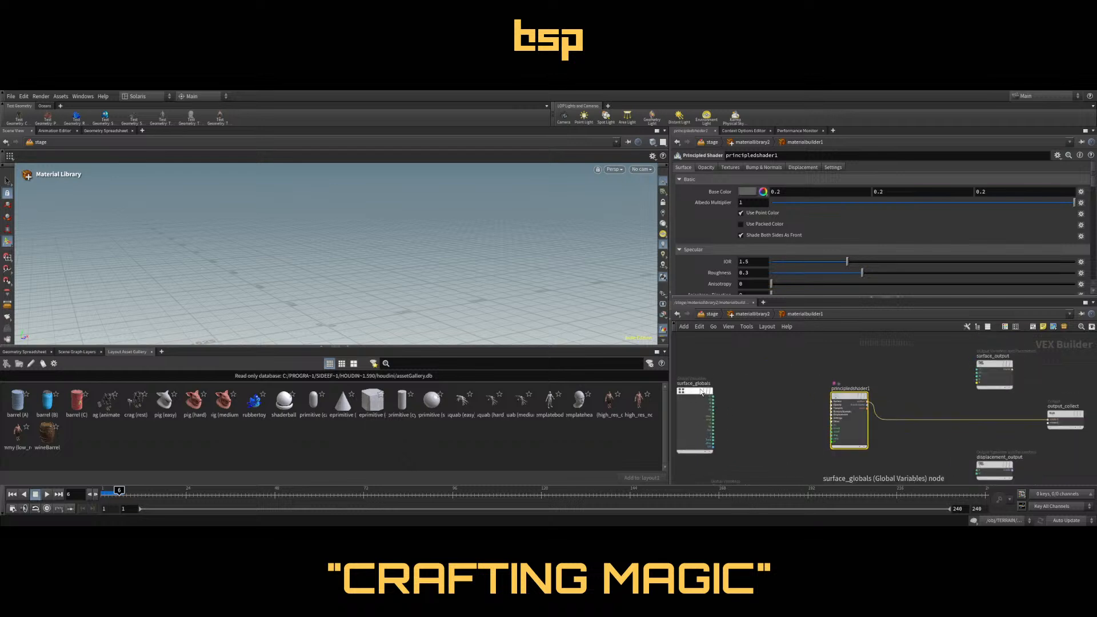
Add a Turbulent Noise node and connect the surface globals' P output to its pos input
left_click(776, 380)
key("Return")
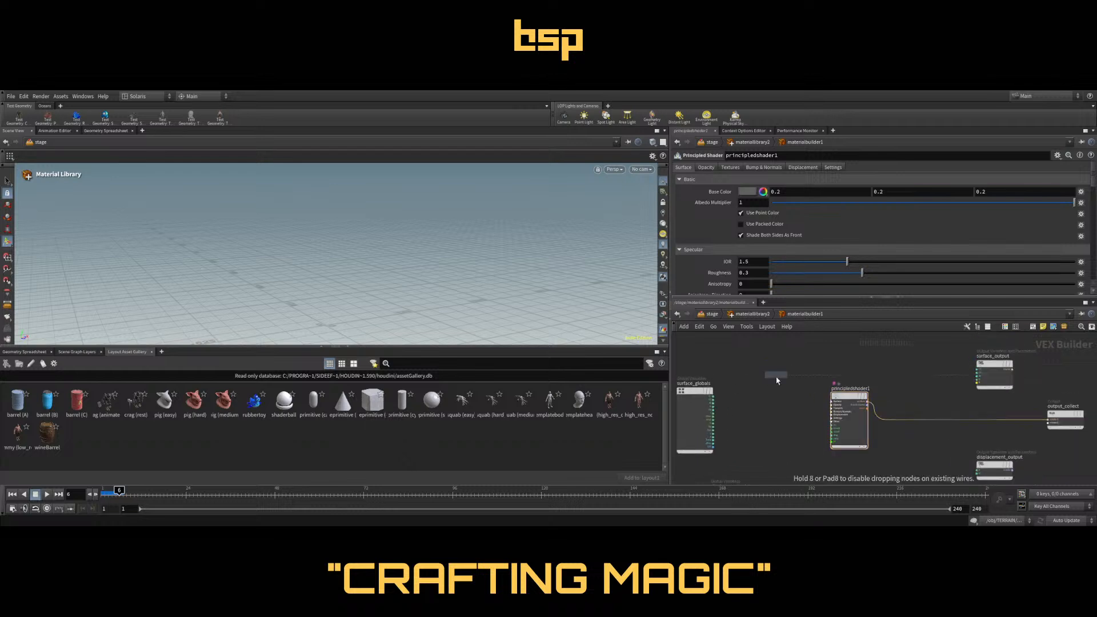
left_click(758, 436)
scroll(718, 410, "up", 3)
left_click(710, 405)
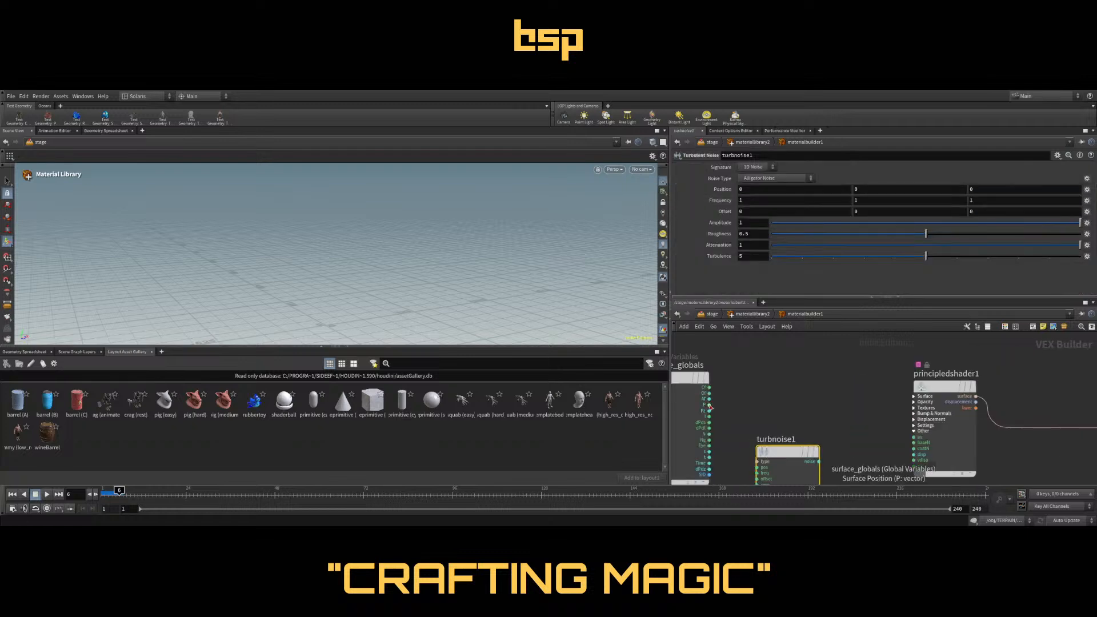
left_click(758, 467)
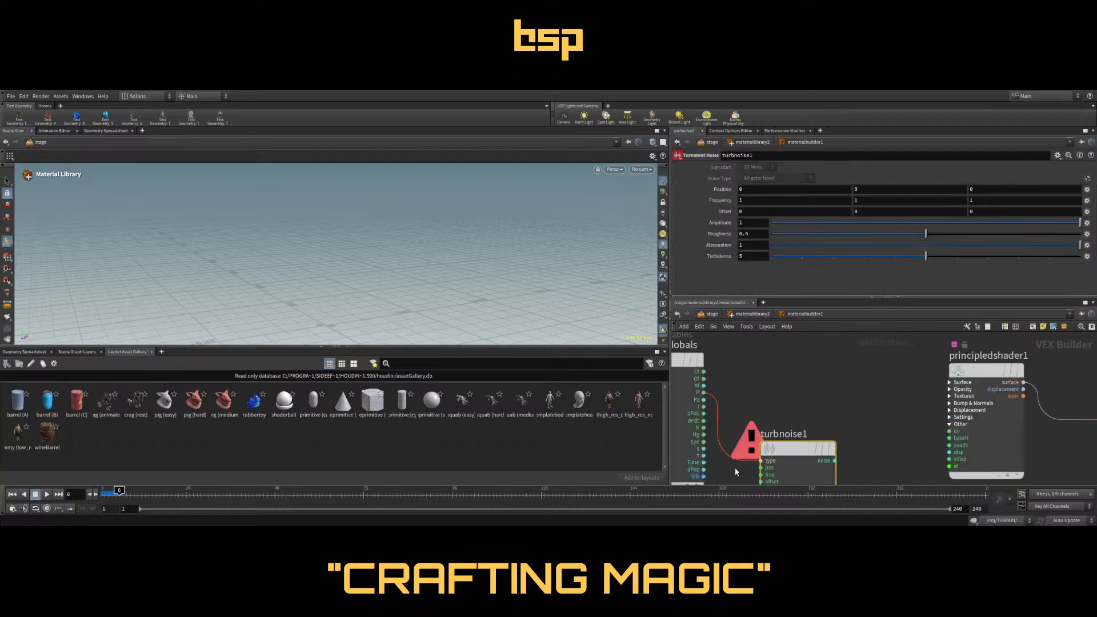
scroll(750, 473, "up", 3)
scroll(807, 434, "down", 3)
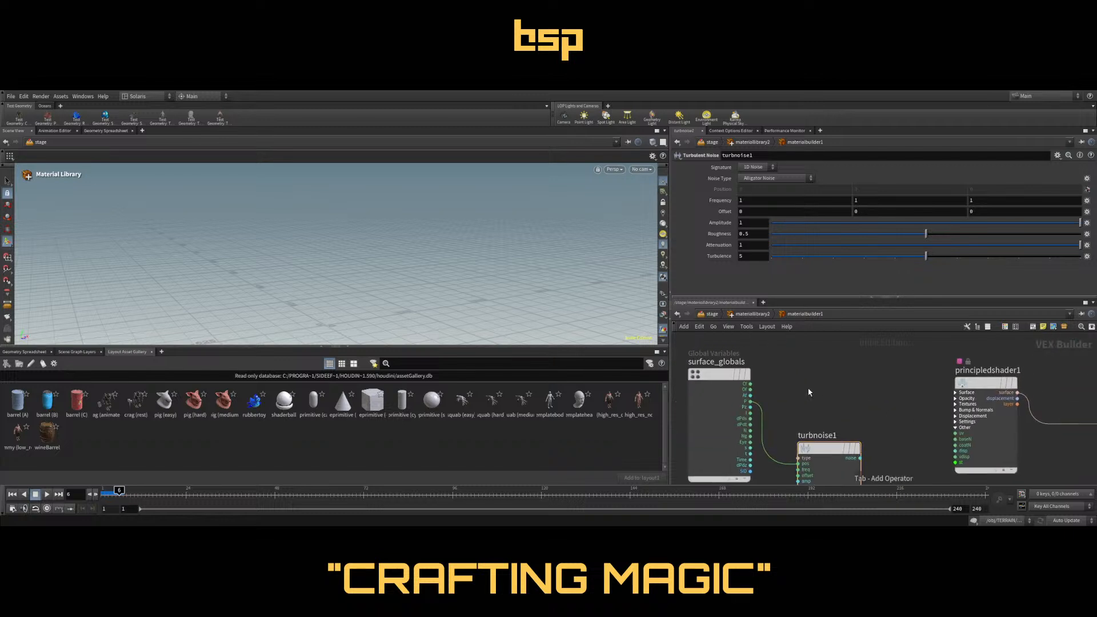
Add a Color Correction node above the turbulent noise and set its Color In to a dark brown with red 0.125
key("Return")
left_click(840, 371)
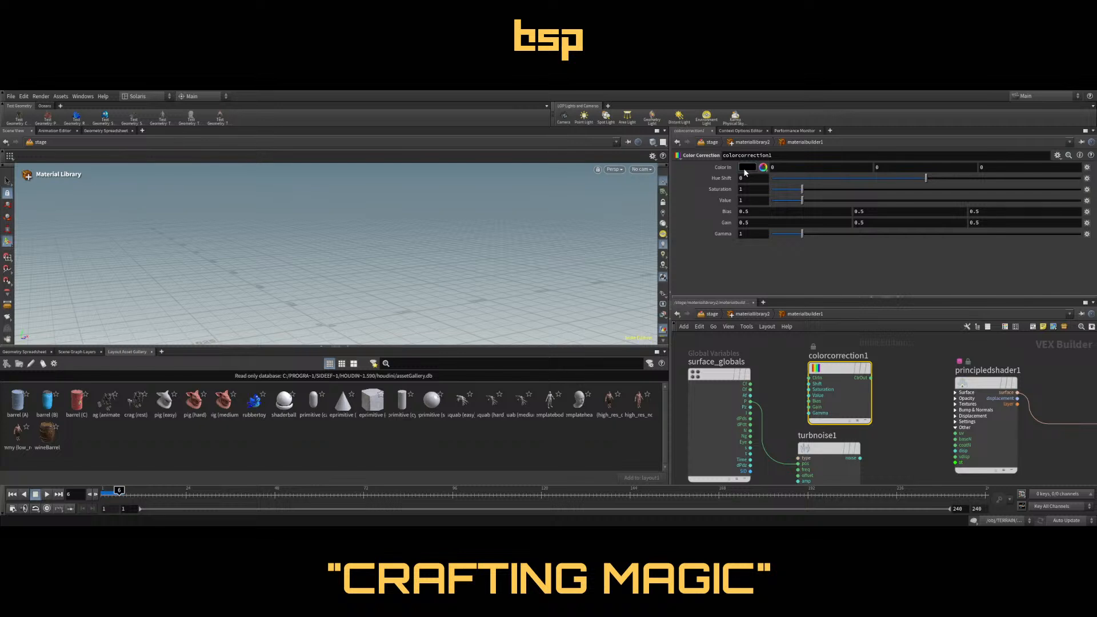
left_click_drag(747, 167, 808, 232)
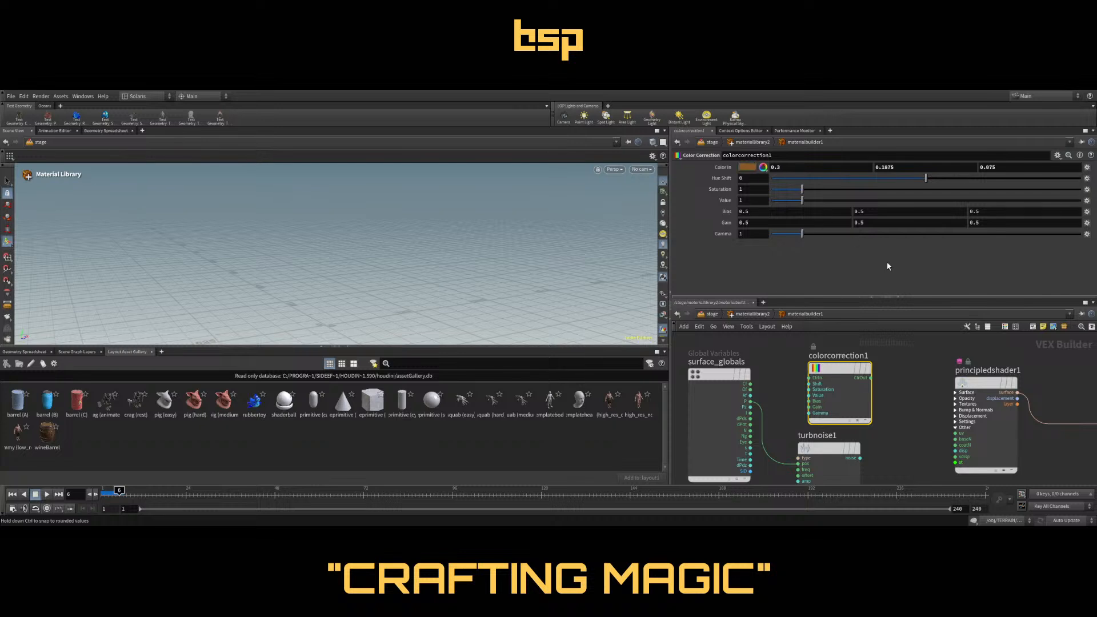
left_click_drag(912, 314, 1050, 174)
scroll(880, 394, "down", 5)
Add a Fit Range node fed by the turbulent noise output and set its Destination Min to 0.566
key("ctrl+v")
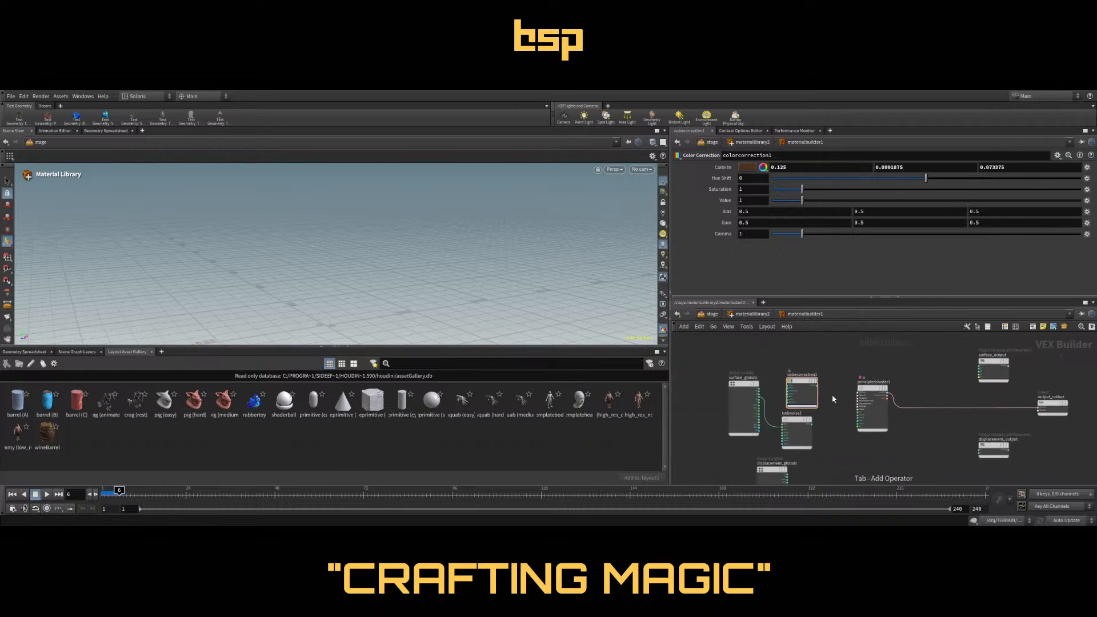
left_click(832, 413)
scroll(832, 413, "up", 3)
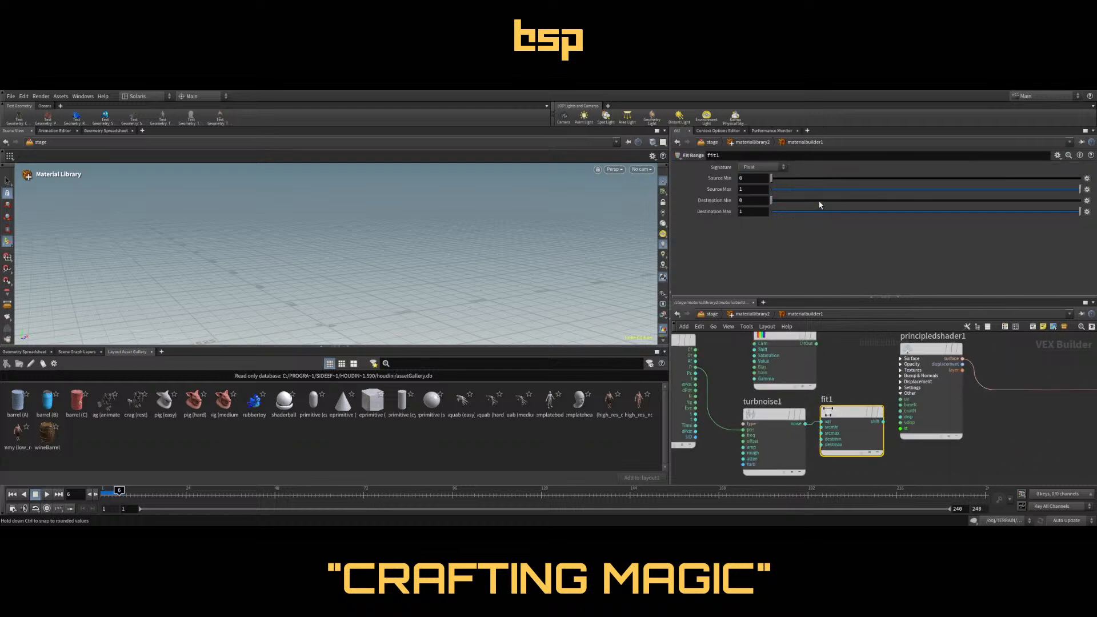
left_click_drag(770, 200, 946, 200)
Add a Multiply node before the Principled Shader and connect the color correction and fit outputs to its first two inputs
scroll(866, 352, "down", 5)
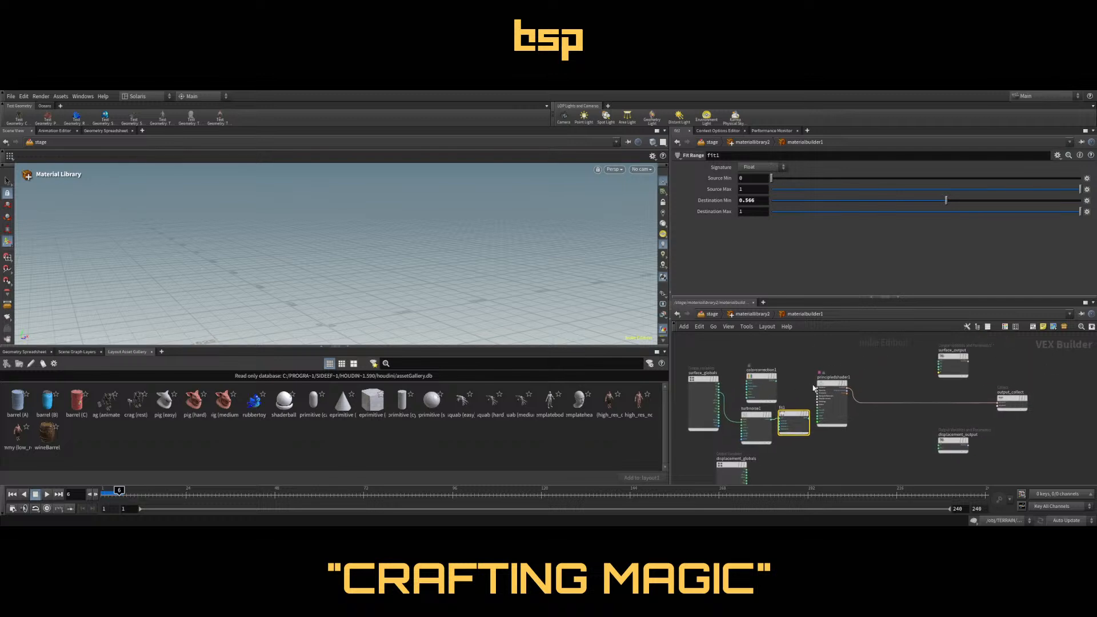
key("Tab")
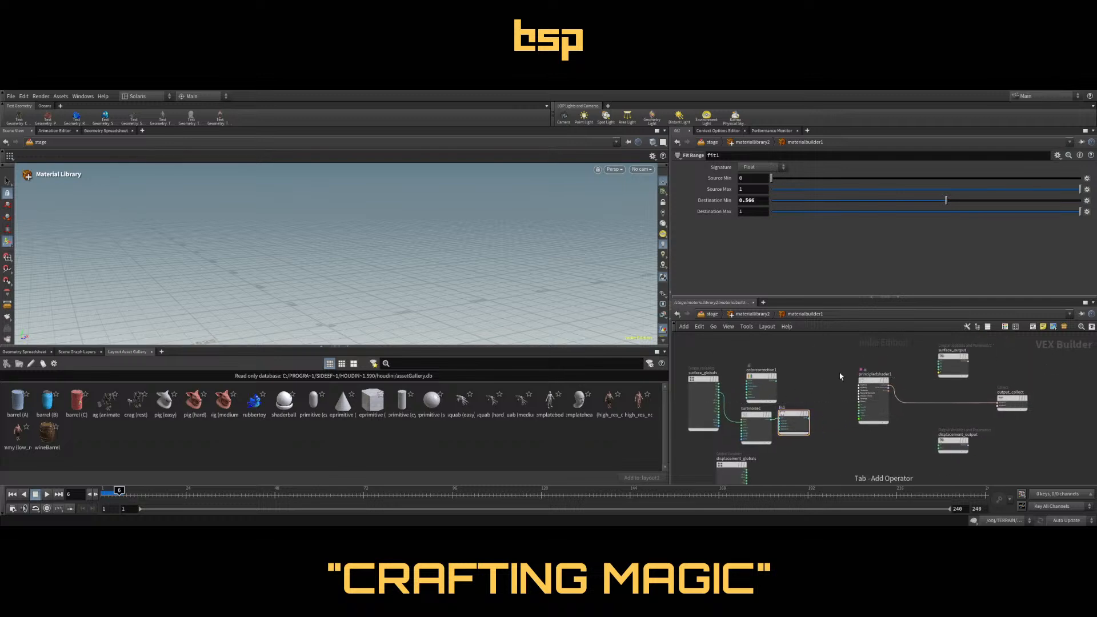
key("Return")
left_click(840, 376)
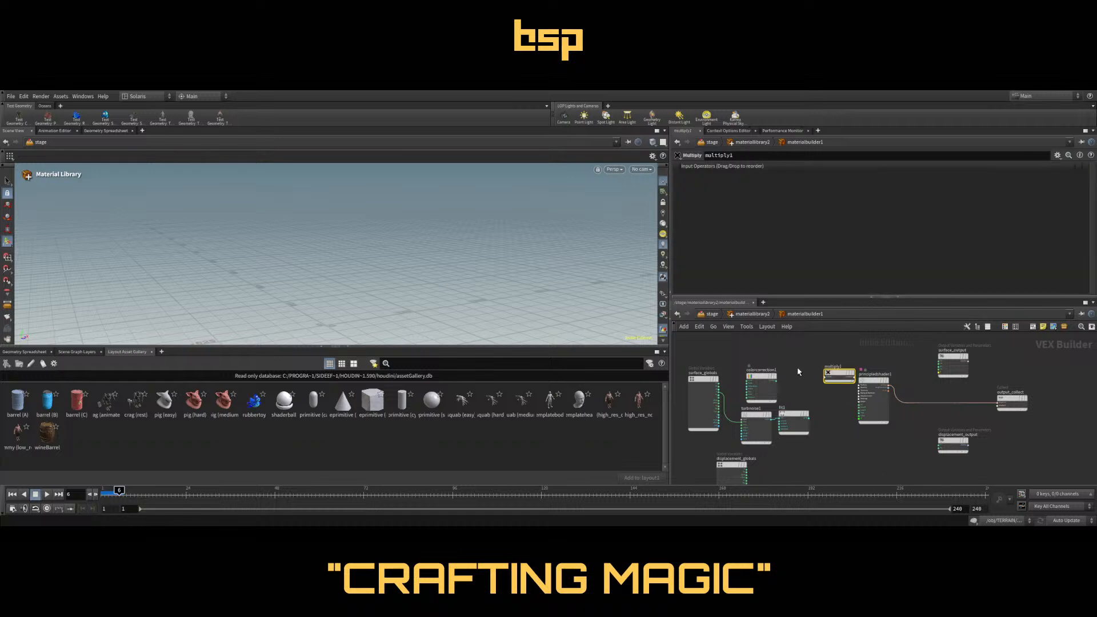
scroll(797, 368, "up", 5)
left_click_drag(748, 398, 869, 389)
middle_click_drag(869, 389, 767, 371)
left_click_drag(725, 475, 764, 380)
Expand the Principled Shader's surface inputs, connect the multiply product to its base color, and space out the upstream nodes
left_click(854, 389)
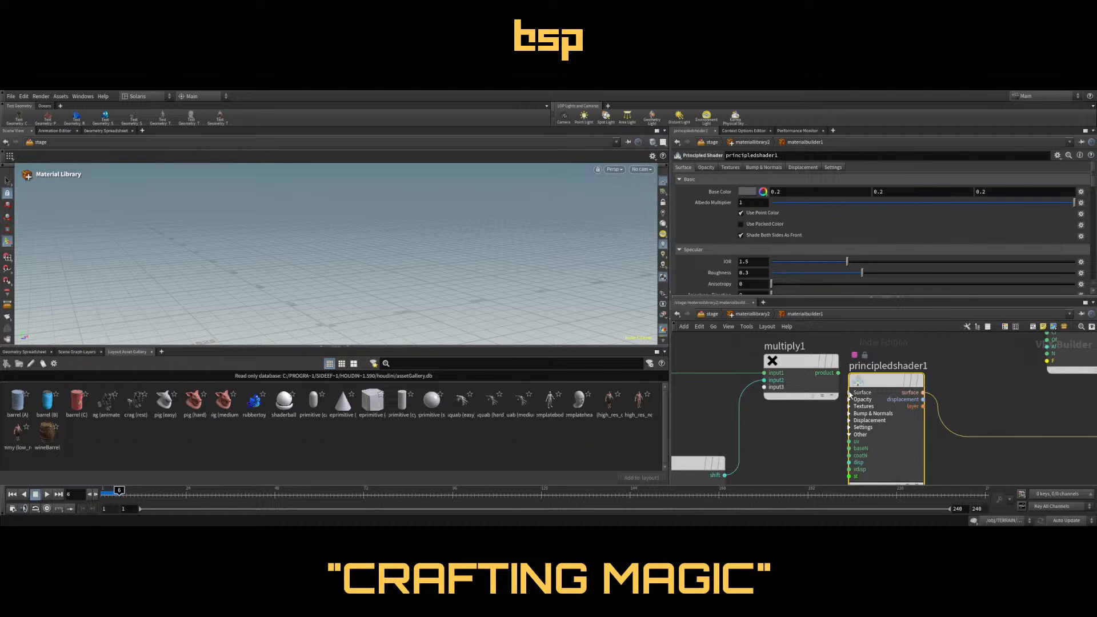
left_click_drag(839, 373, 850, 399)
scroll(857, 395, "down", 5)
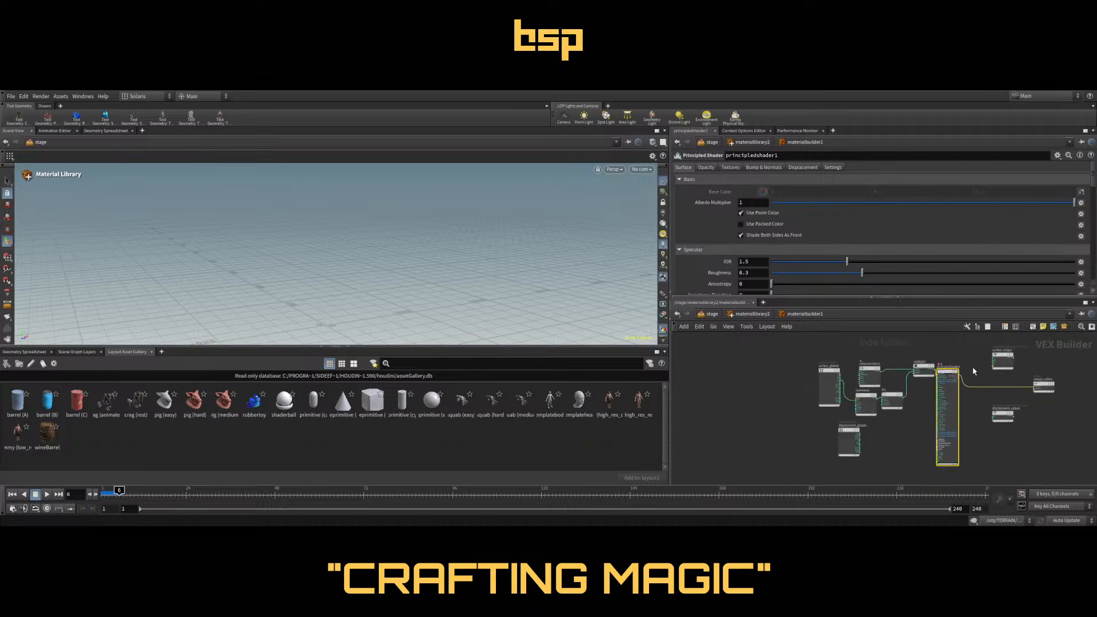
middle_click_drag(923, 354, 904, 375)
left_click_drag(850, 390, 784, 384)
Rename the Material Builder in materiallibrary2 to ROCK_mtl and return to the stage network
left_click(766, 316)
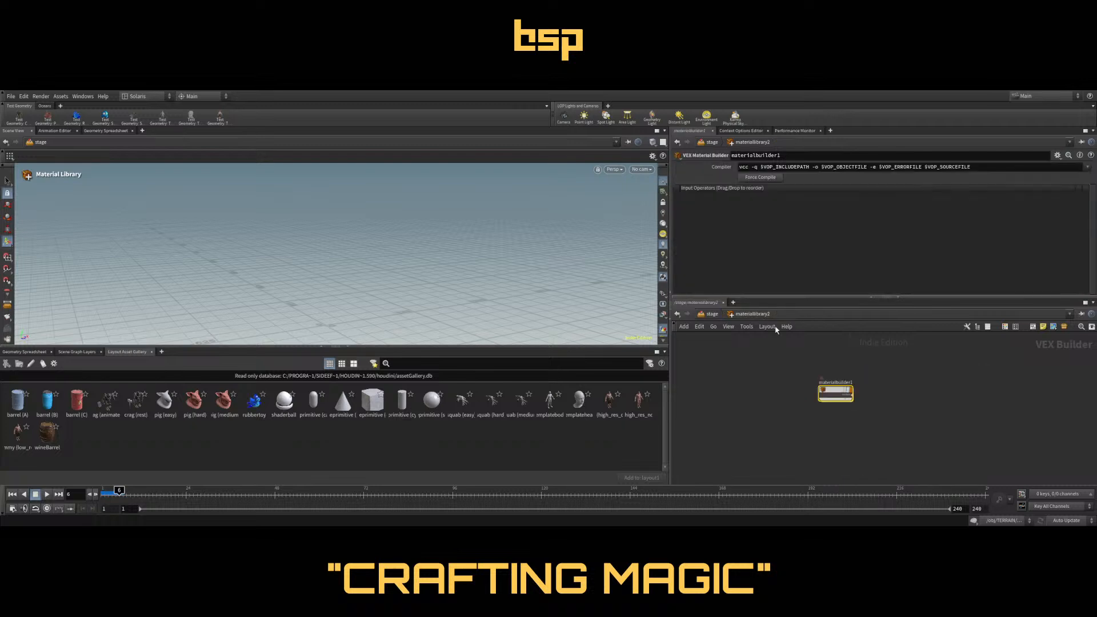
double_click(870, 383)
type("Rock")
key("BackSpace")
key("BackSpace")
key("BackSpace")
type("OCK_mtl")
key("Return")
left_click(709, 313)
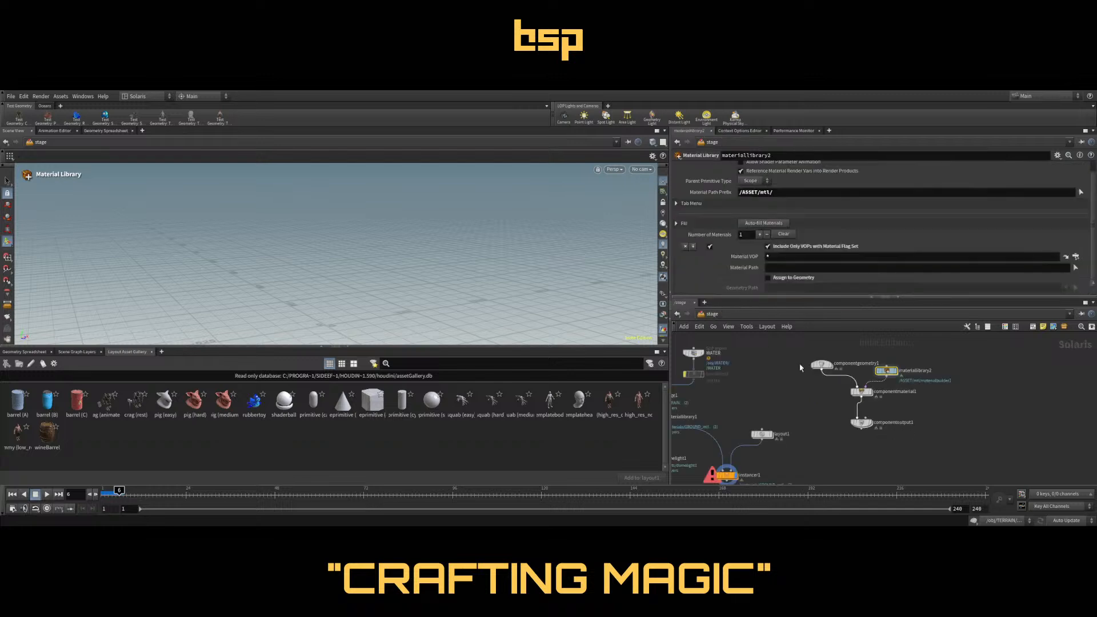
Set the Primitives pattern of componentmaterial1's material assignment to *
left_click(861, 391)
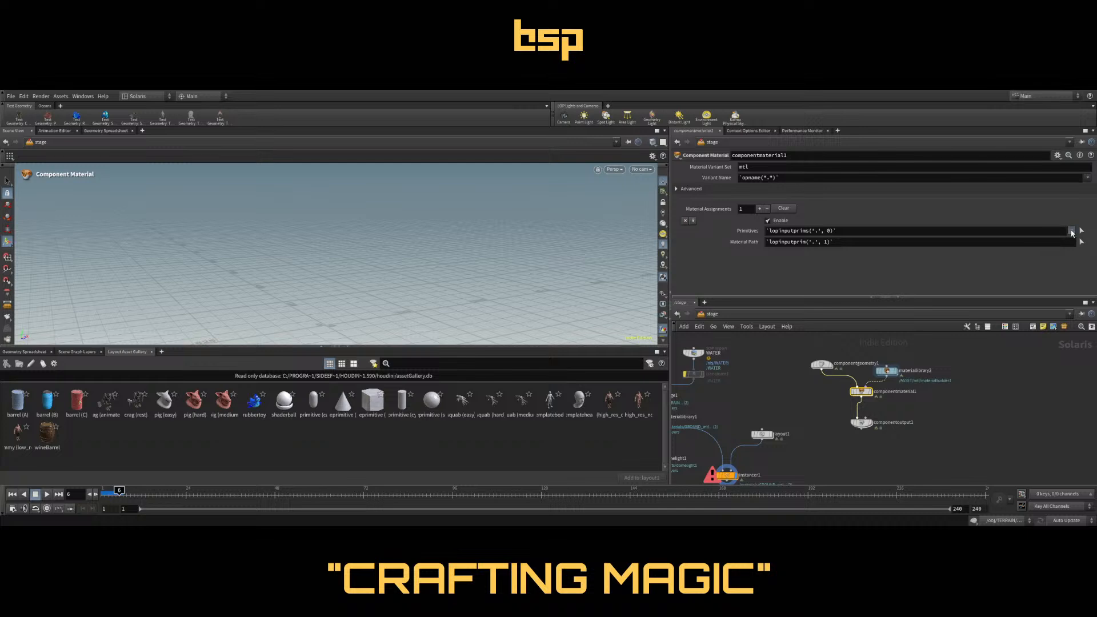
left_click_drag(857, 232, 712, 235)
type("*")
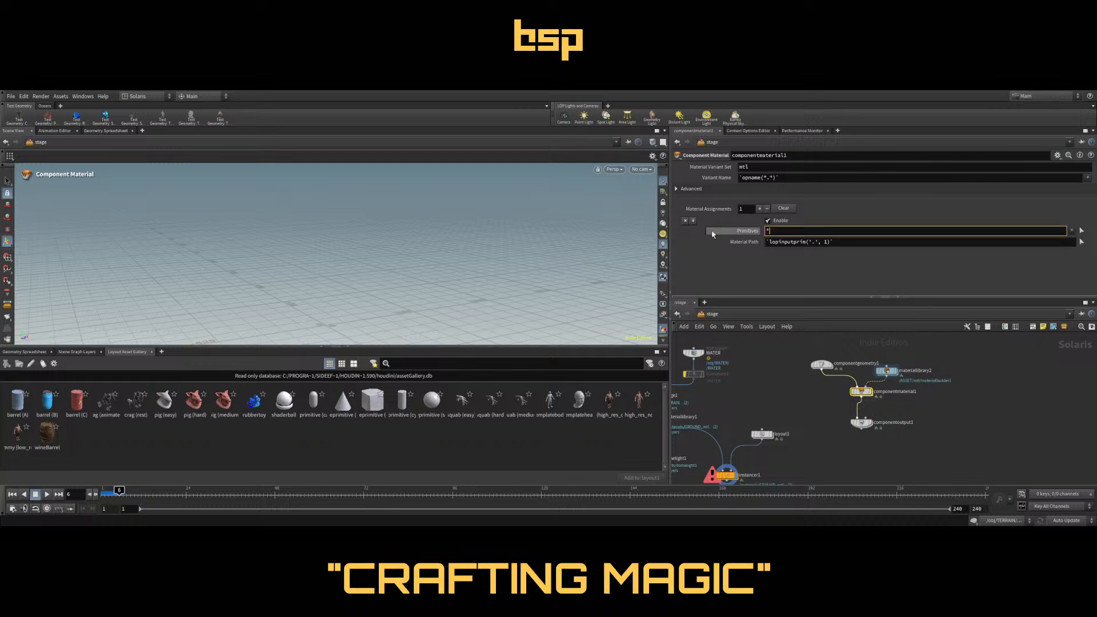
Try entering a path under /ASSET as componentmaterial1's Material Path, and clear the field
left_click_drag(851, 241, 729, 243)
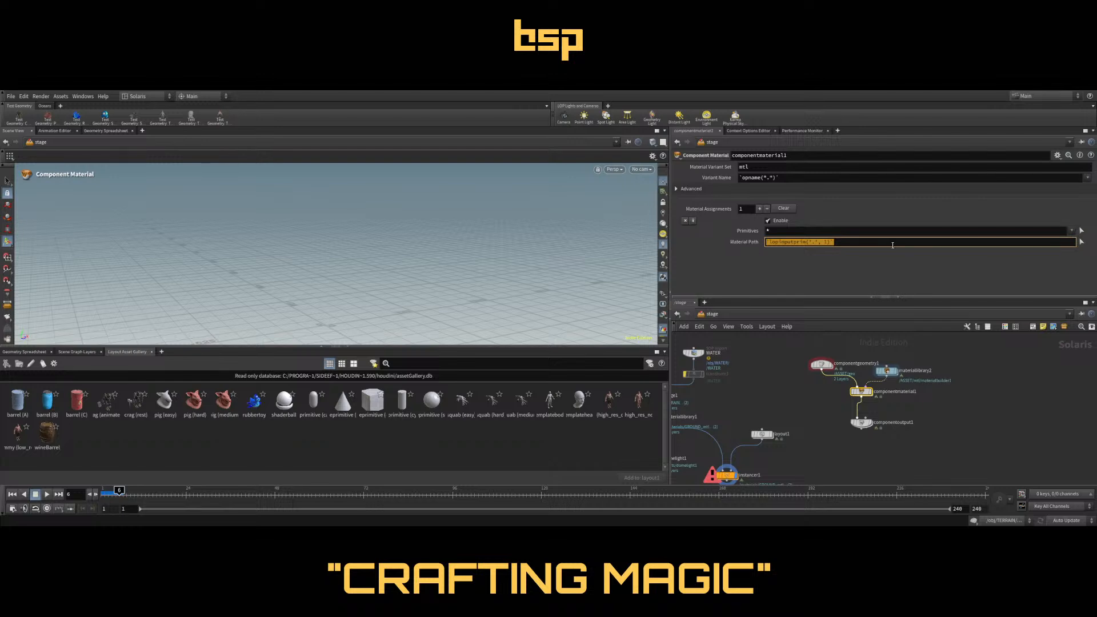
type("/")
key("BackSpace")
type("/mtl")
key("BackSpace")
key("BackSpace")
key("BackSpace")
type("ASSET/geo/surface")
key("ctrl+a")
key("BackSpace")
Copy the ROCK_mtl node and paste its path /stage/materiallibrary2/ROCK_mtl as componentmaterial1's Material Path
double_click(888, 373)
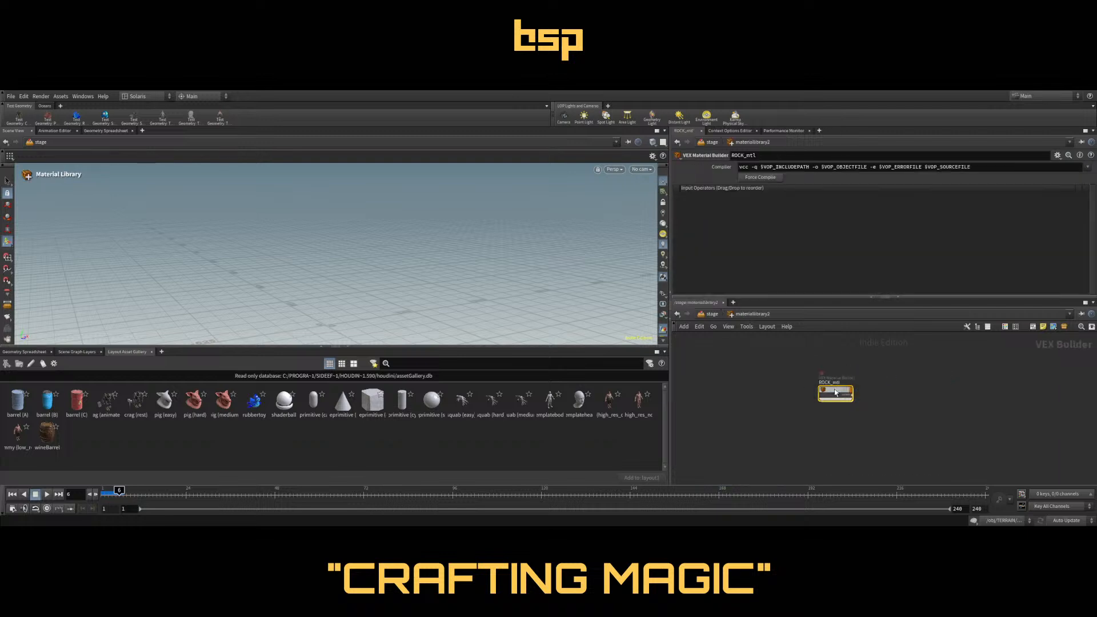
key("ctrl+c")
left_click(717, 314)
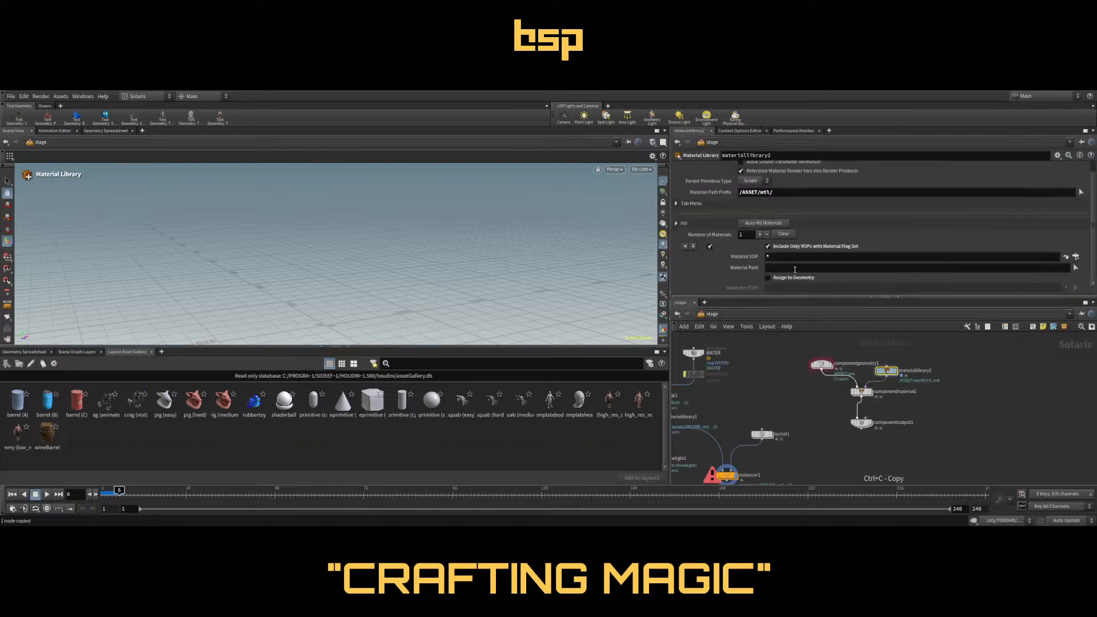
left_click(887, 373)
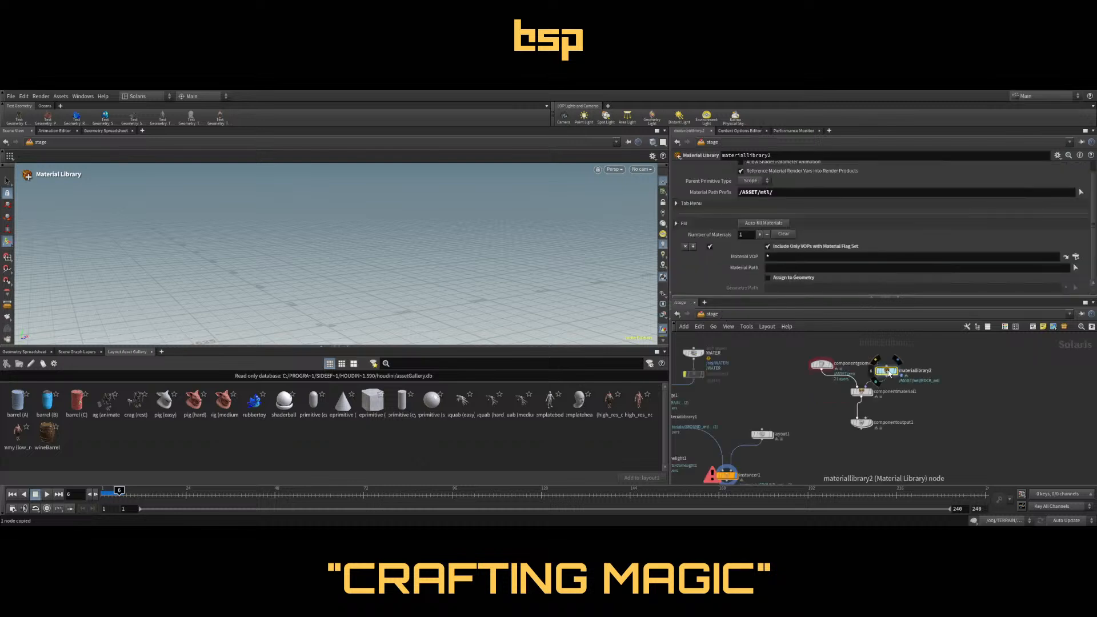
left_click(871, 390)
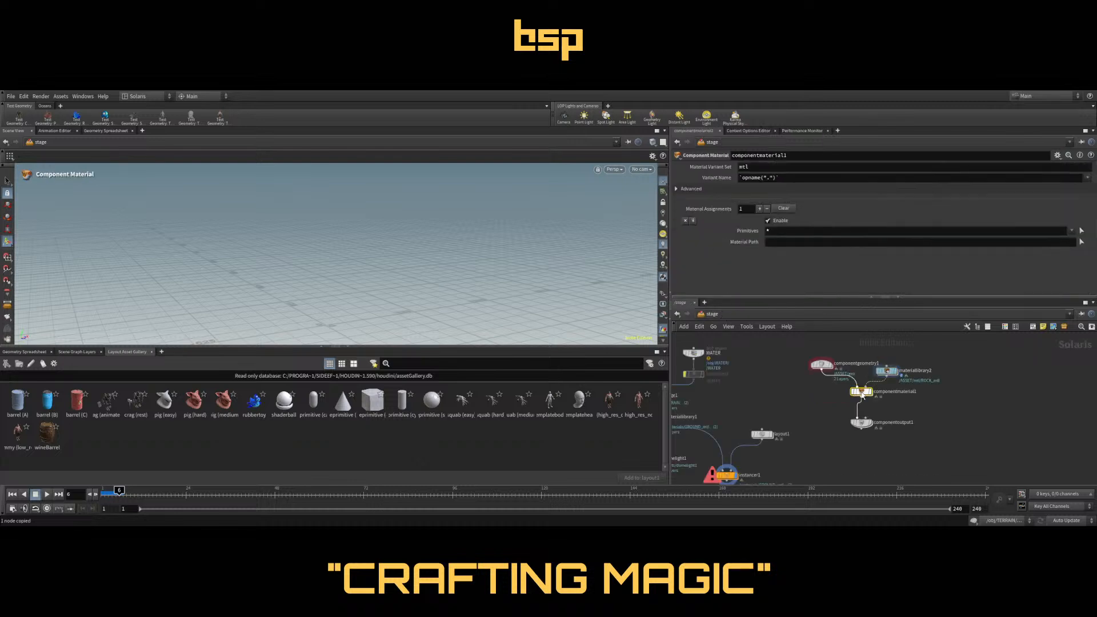
left_click(890, 375)
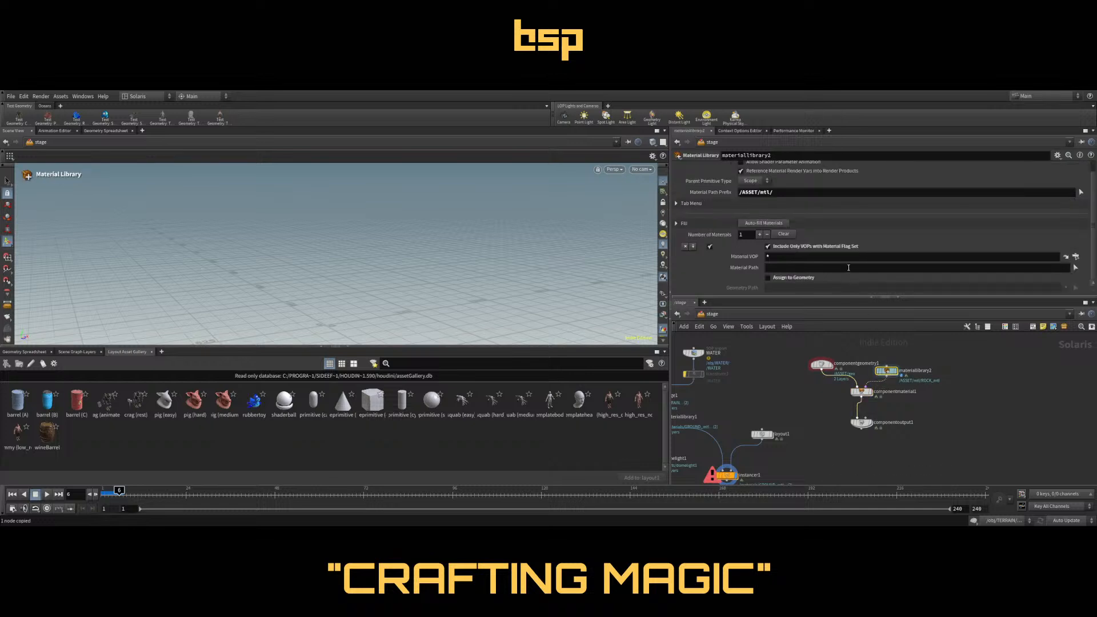
left_click(861, 391)
left_click(812, 242)
key("ctrl+v")
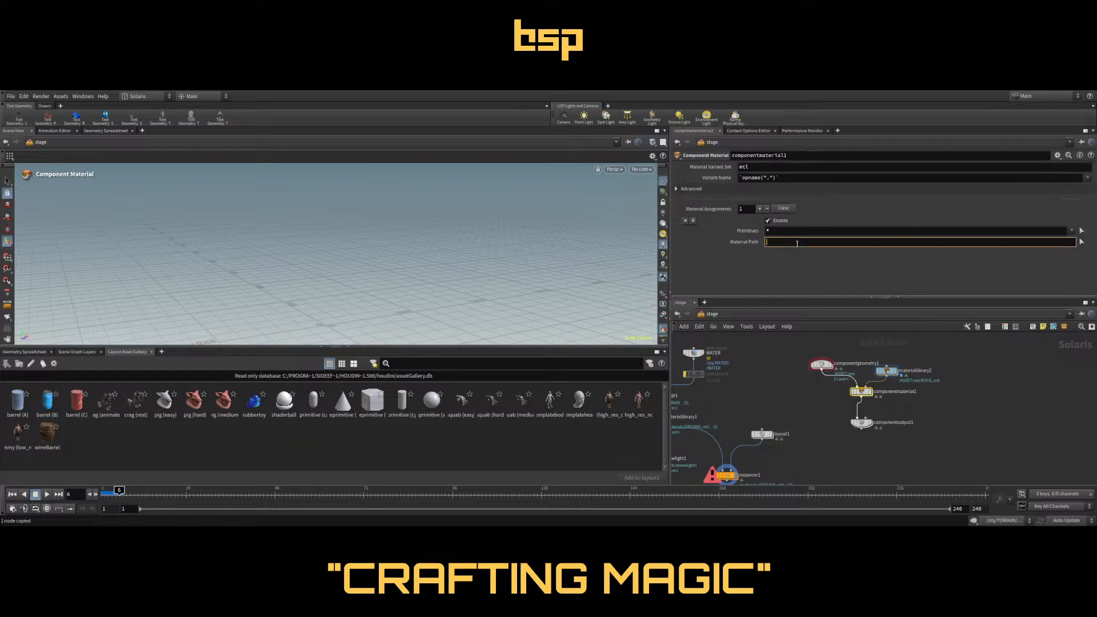
left_click(814, 414)
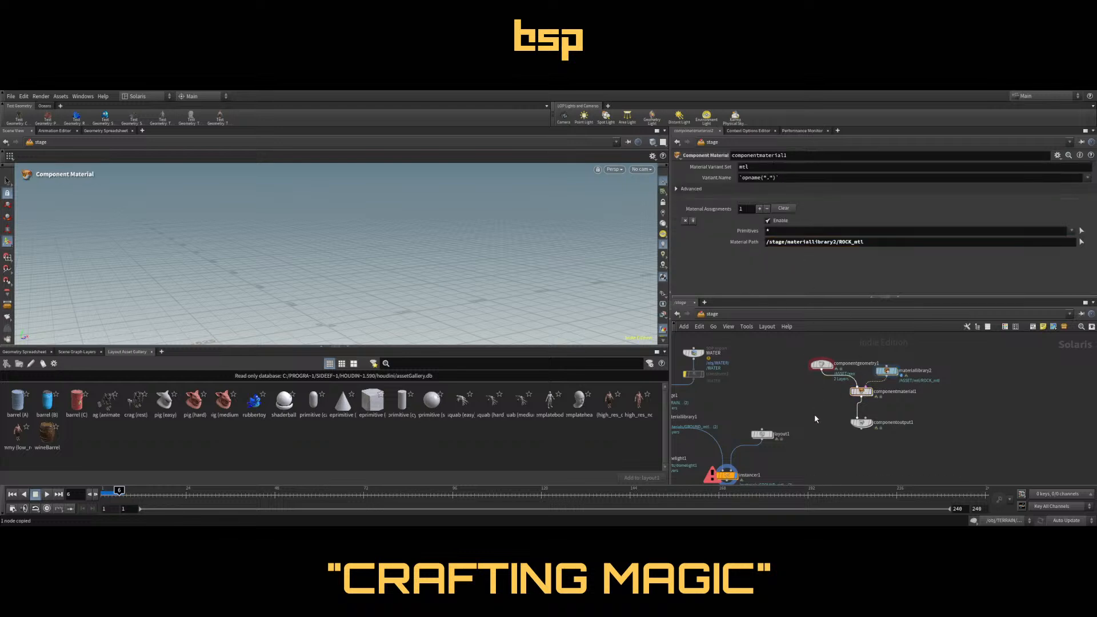
Show componentmaterial1's advanced settings, display its result in the viewport, and render the rock with Karma CPU
left_click(861, 392)
left_click(678, 189)
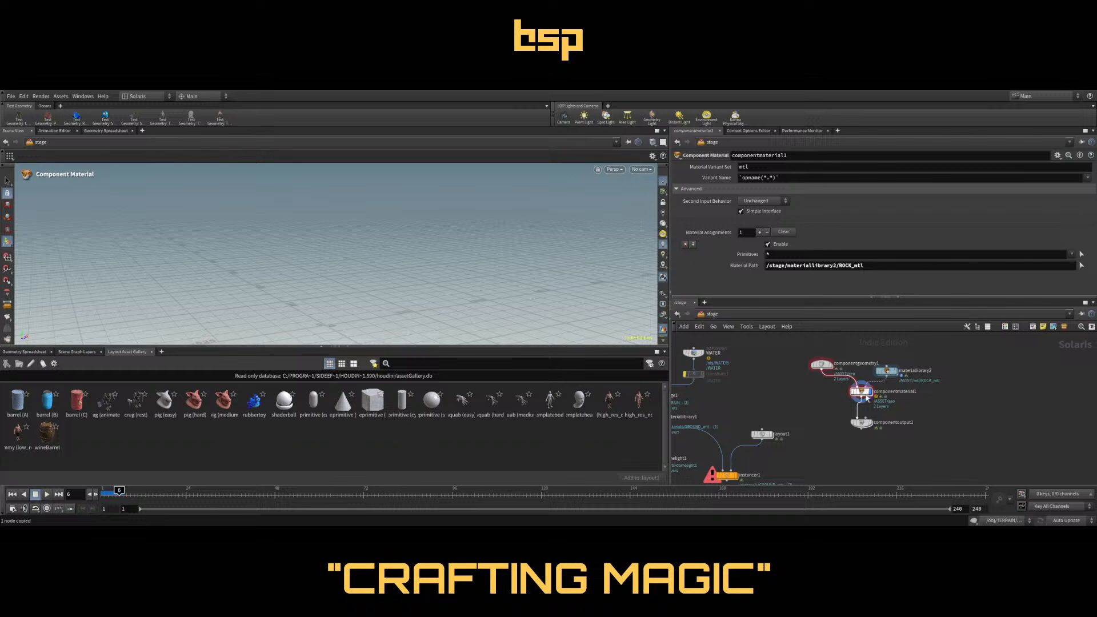
key("Escape")
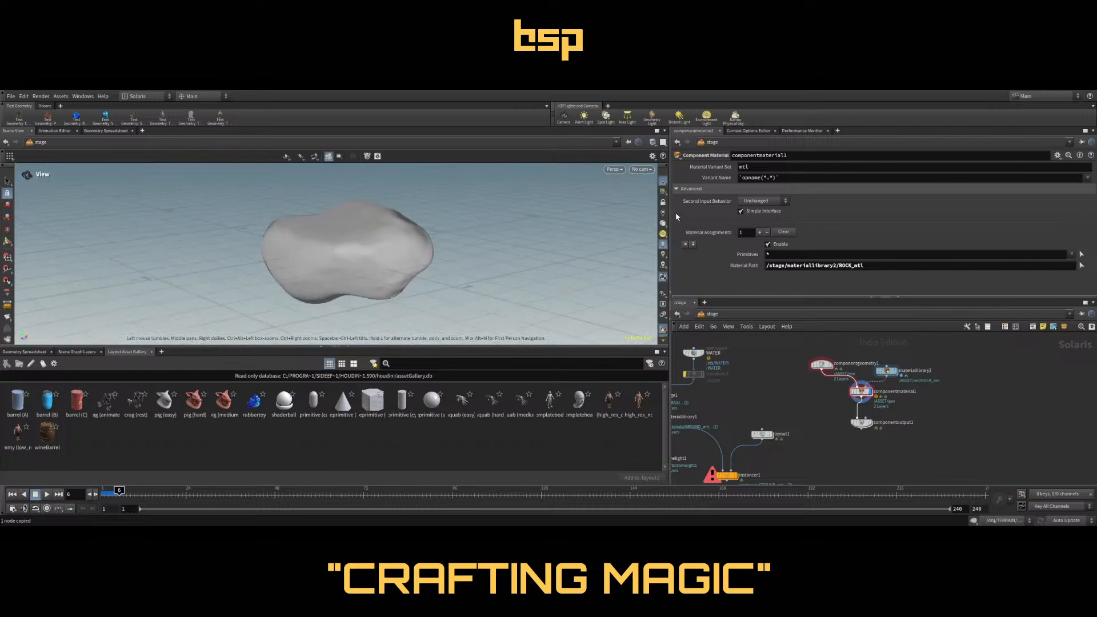
left_click(629, 215)
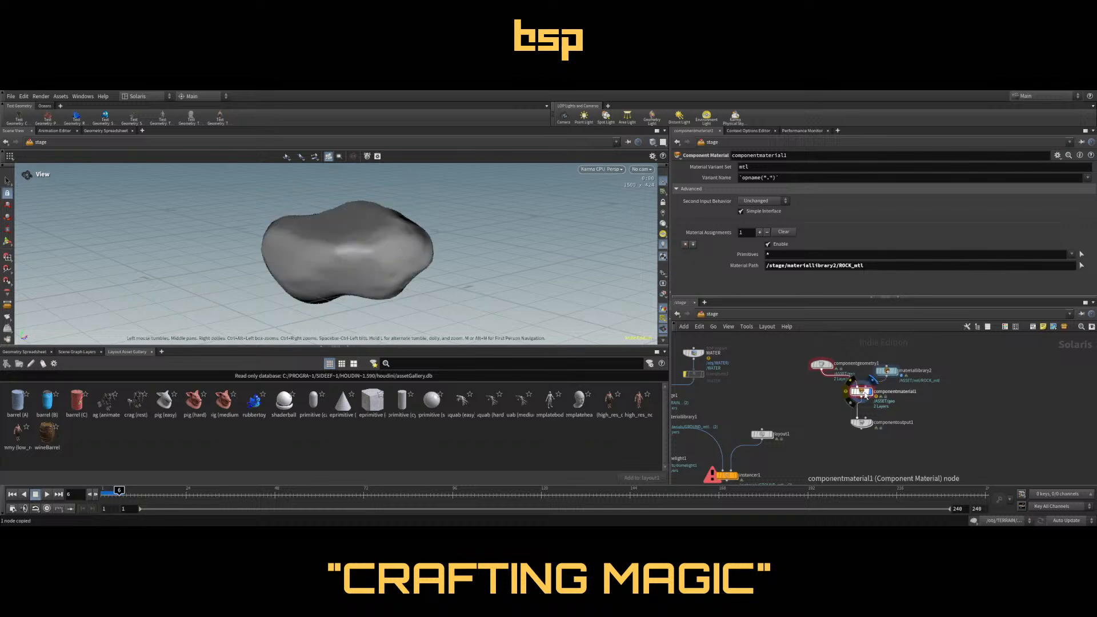
Check the ROCK_mtl material, clear componentmaterial1's Material Path, and restore its `lopinputprim('.', 1)` expression
double_click(888, 373)
key("u")
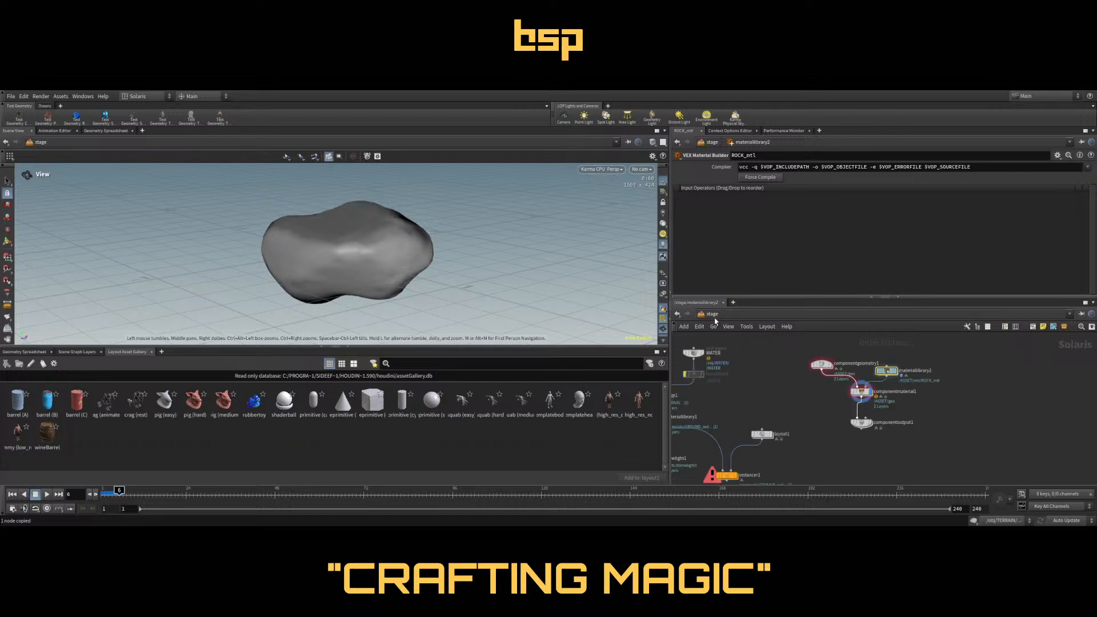
left_click(862, 394)
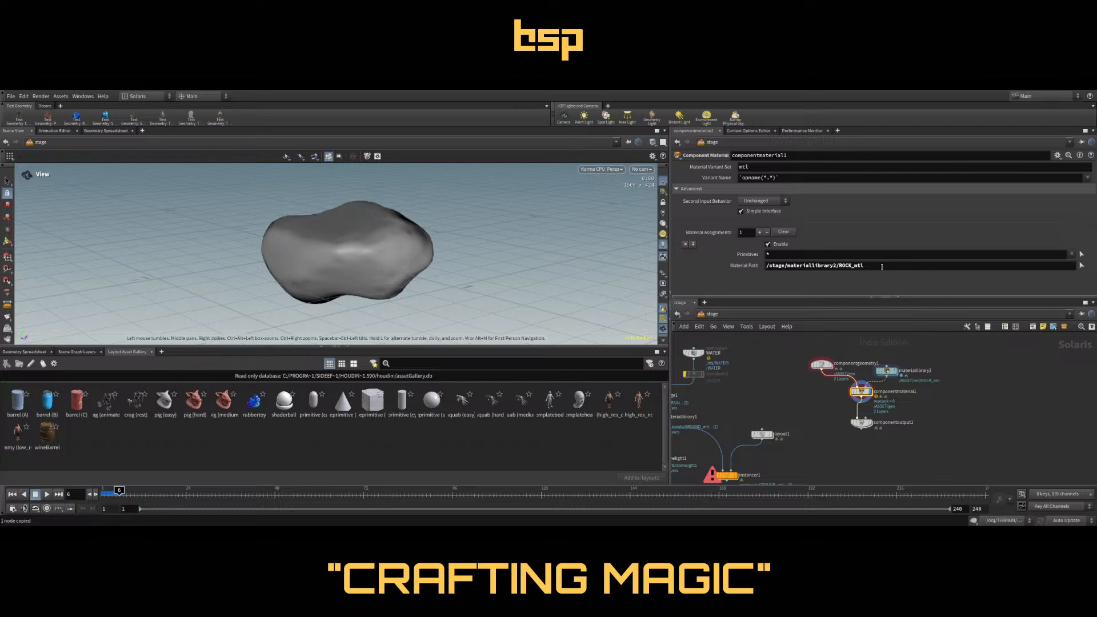
left_click_drag(881, 266, 769, 271)
key("BackSpace")
key("BackSpace")
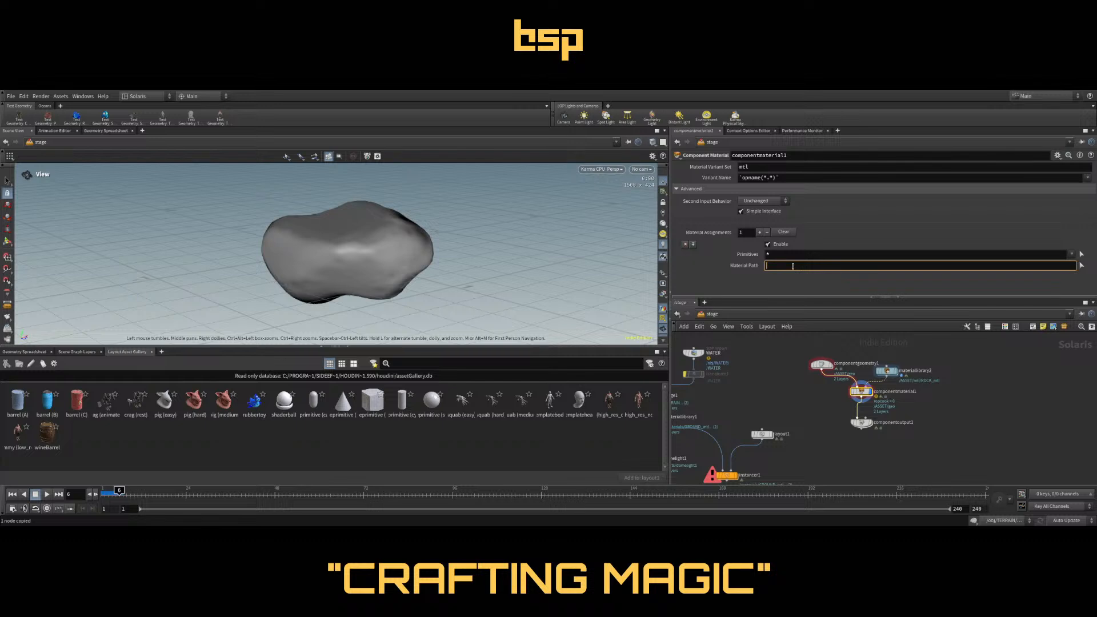
key("Return")
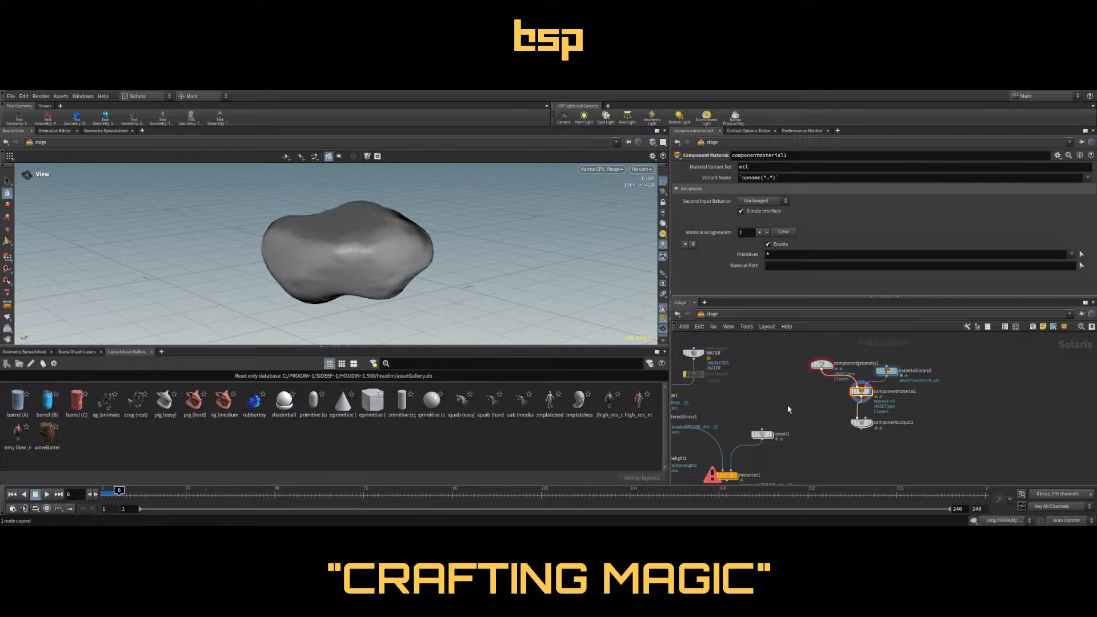
key("ctrl+z")
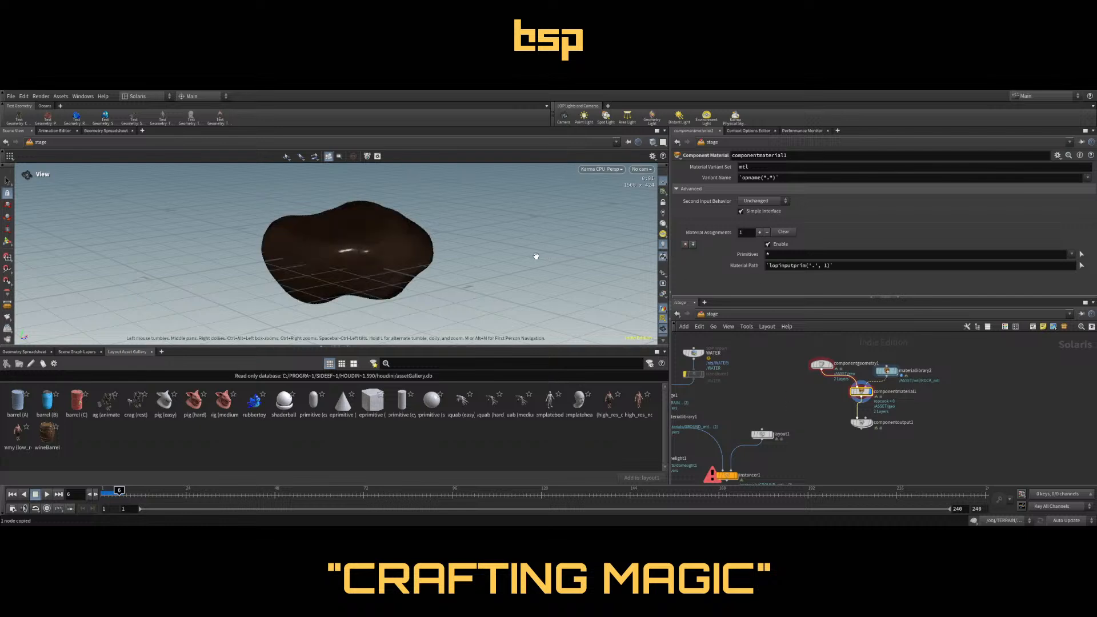
Enter the ROCK_mtl network in materiallibrary2 and set the Principled Shader's specular Roughness to 0.772
left_click_drag(469, 232, 452, 257)
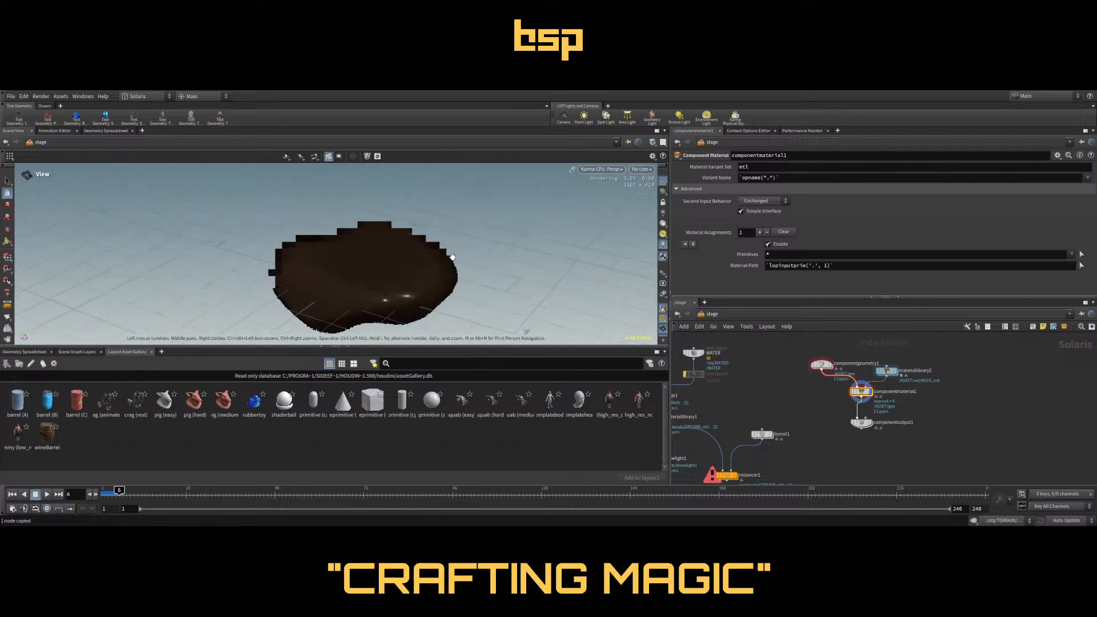
double_click(880, 374)
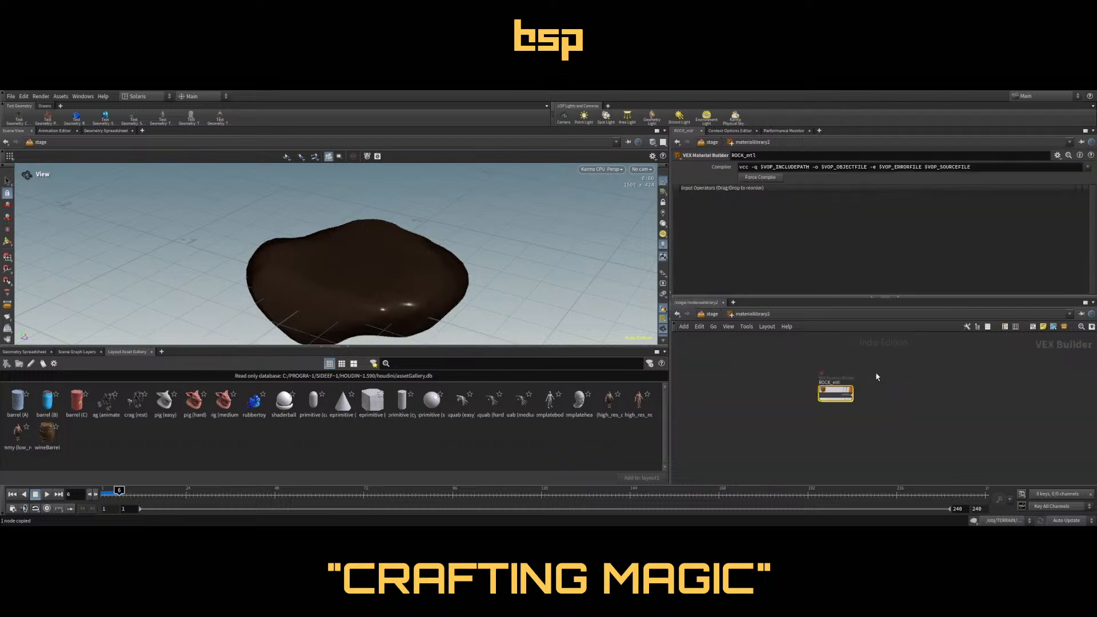
double_click(836, 393)
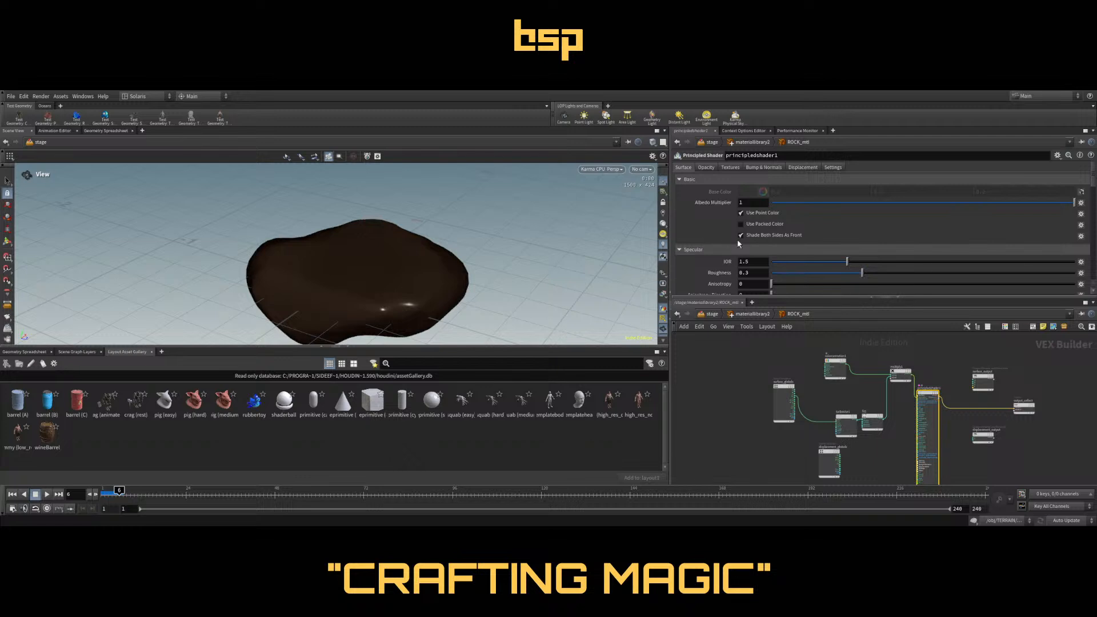
scroll(743, 237, "down", 2)
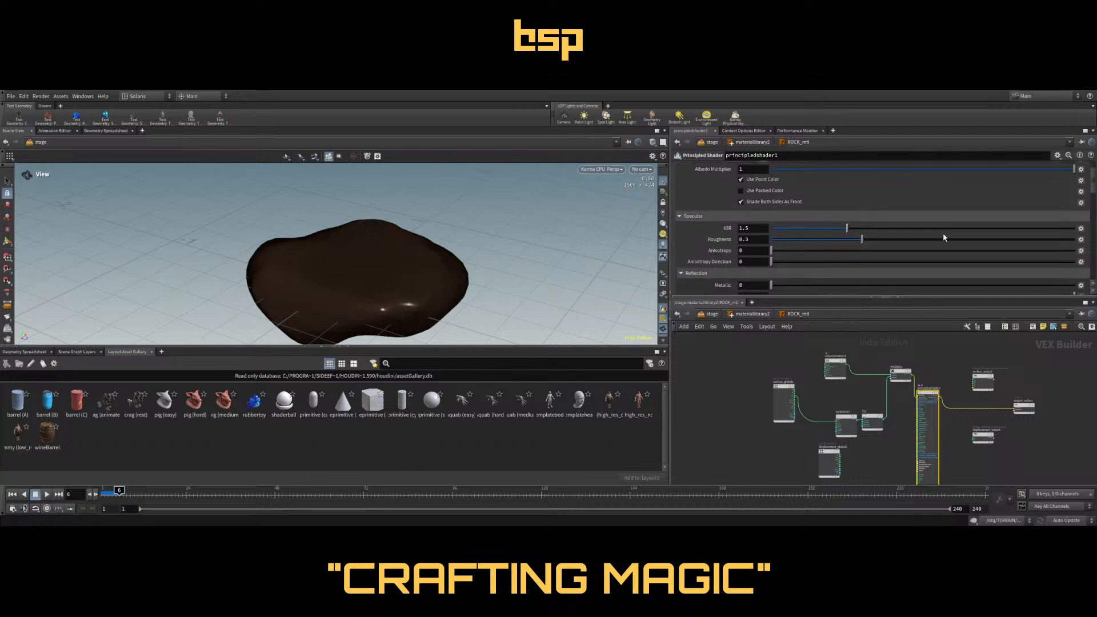
left_click(1005, 239)
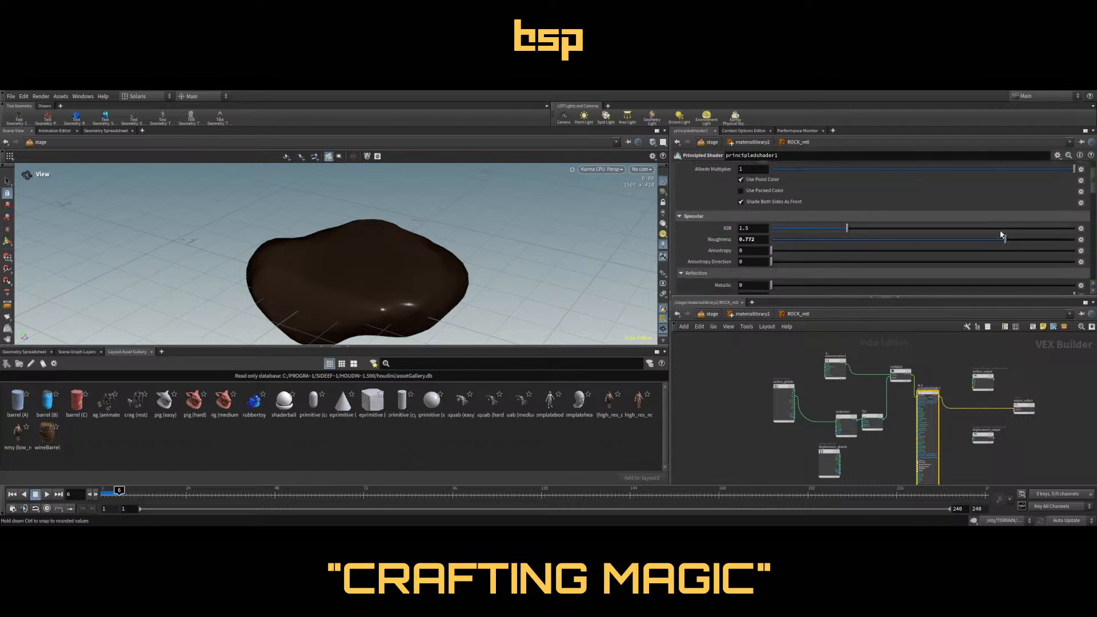
scroll(814, 237, "down", 2)
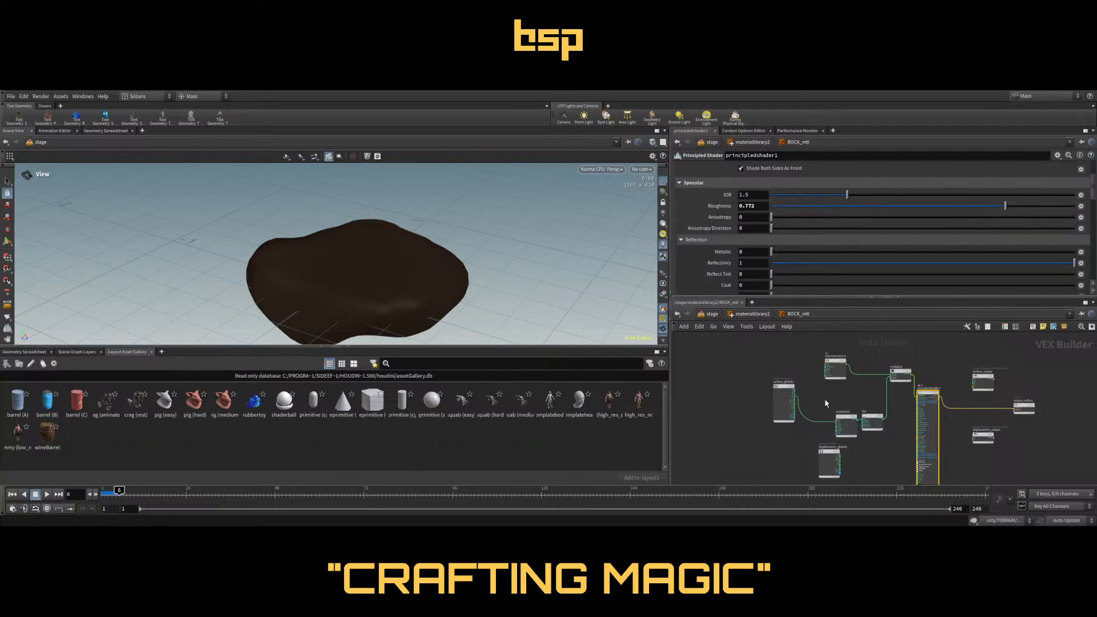
Switch turbnoise1's Noise Type to Sparse Convolution Noise and set its Frequency to 14.4 on all three axes
left_click(845, 423)
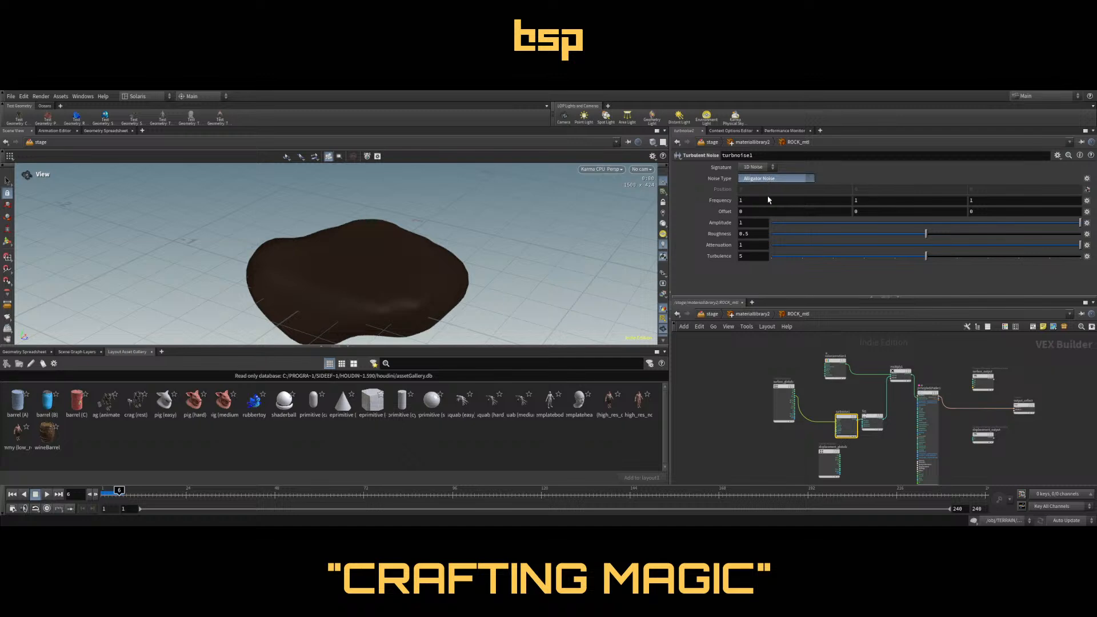
left_click(768, 200)
middle_click_drag(725, 201, 1077, 189)
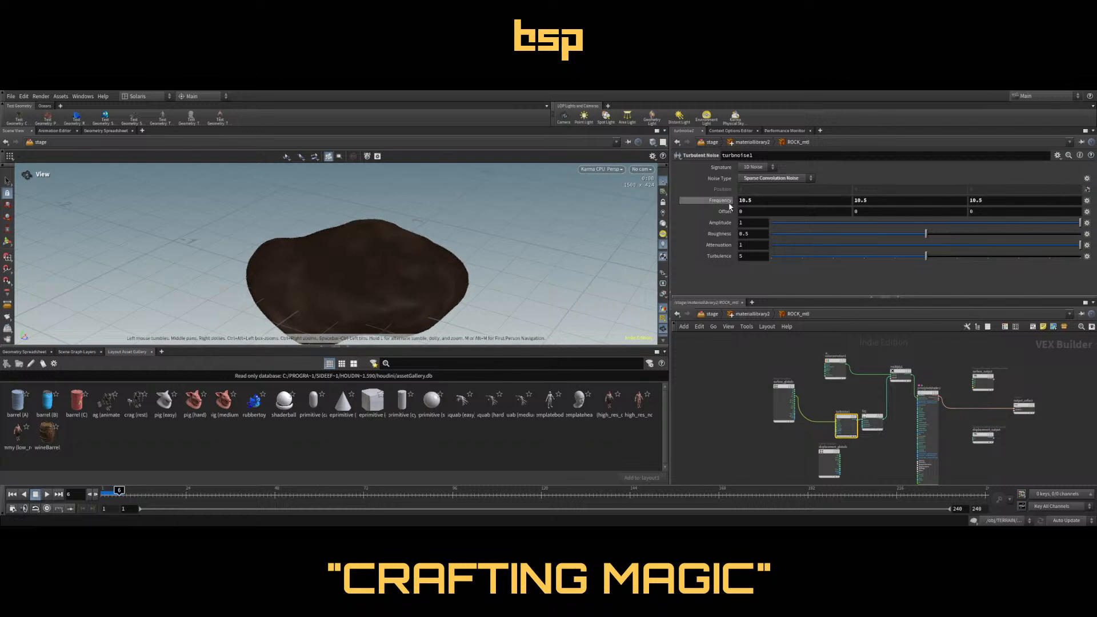
middle_click_drag(730, 207, 880, 202)
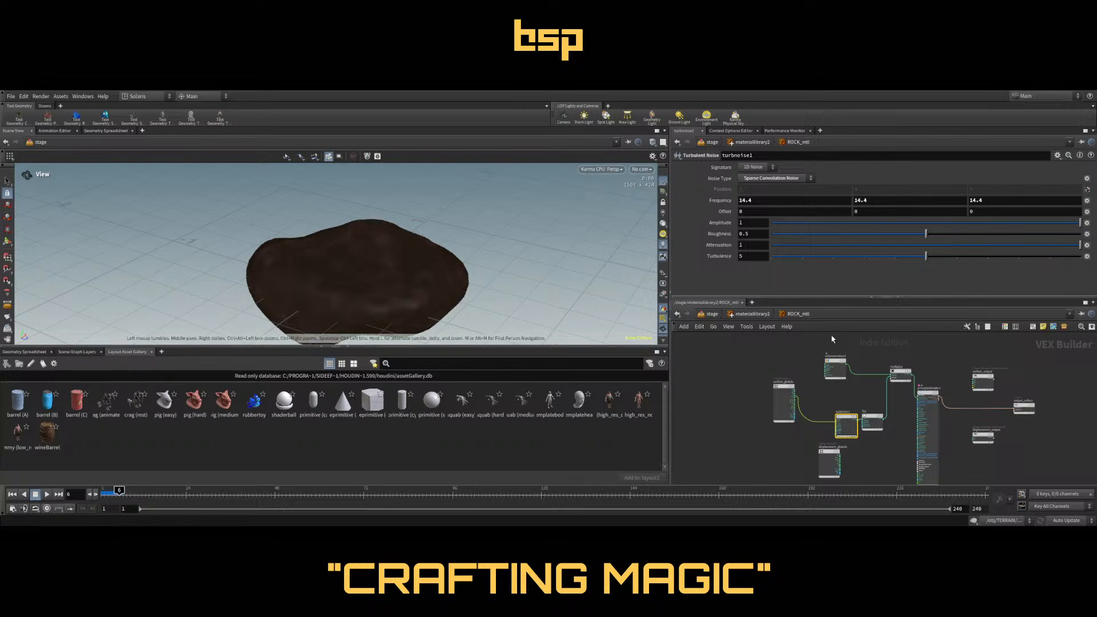
Return to the stage network and rename the componentoutput1 node to ROCK
left_click(751, 315)
left_click(712, 315)
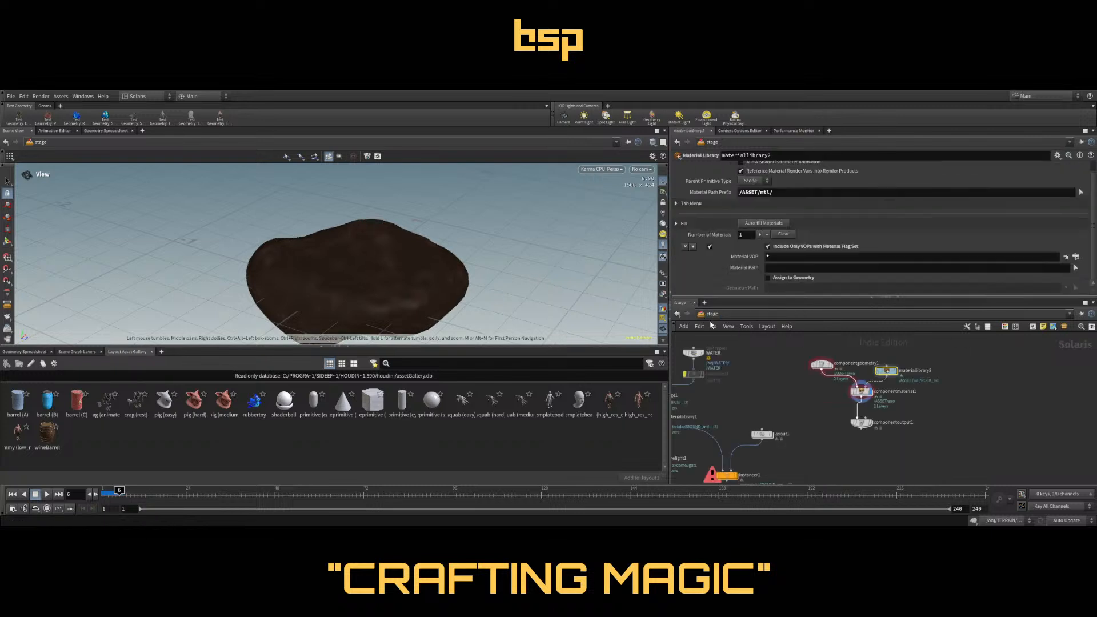
scroll(876, 421, "up", 5)
left_click(863, 425)
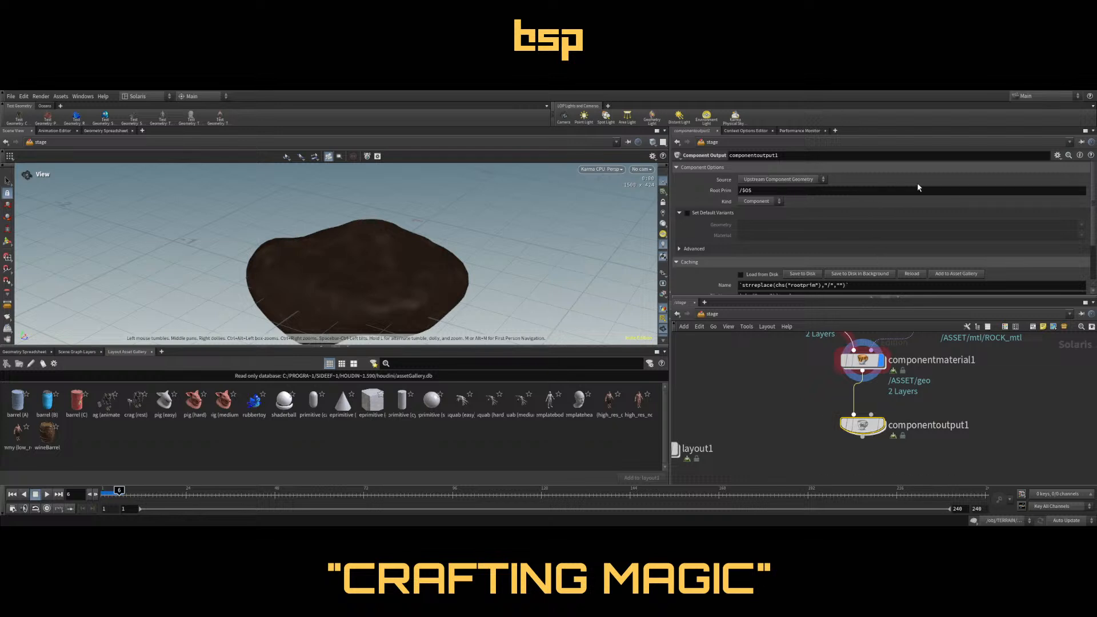
scroll(919, 188, "down", 2)
double_click(925, 425)
type("ROCK")
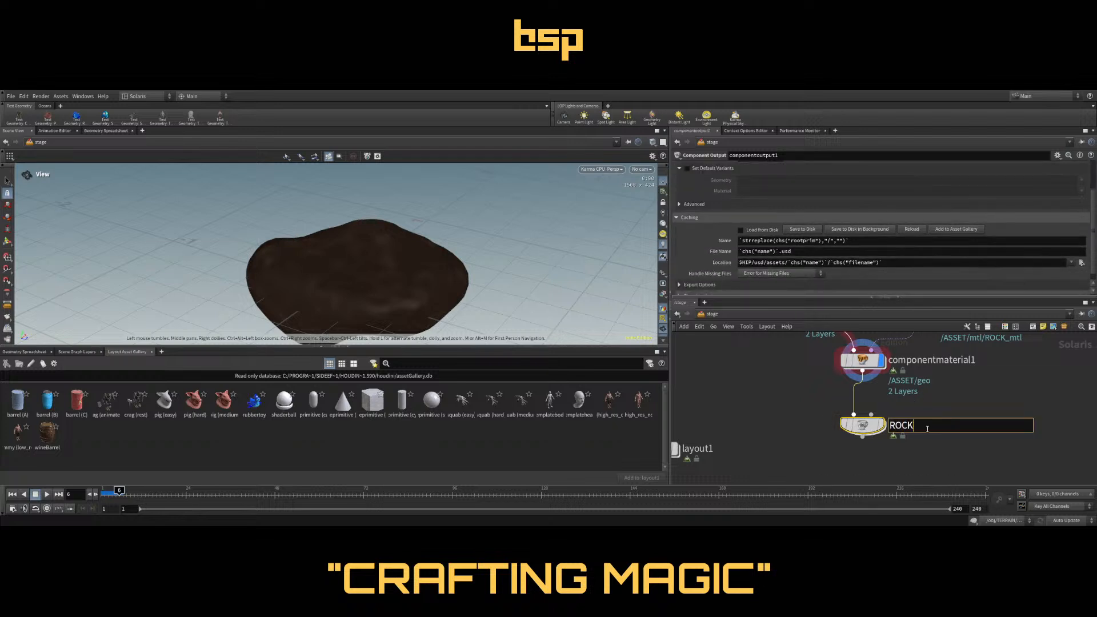
type("_")
key("BackSpace")
key("Return")
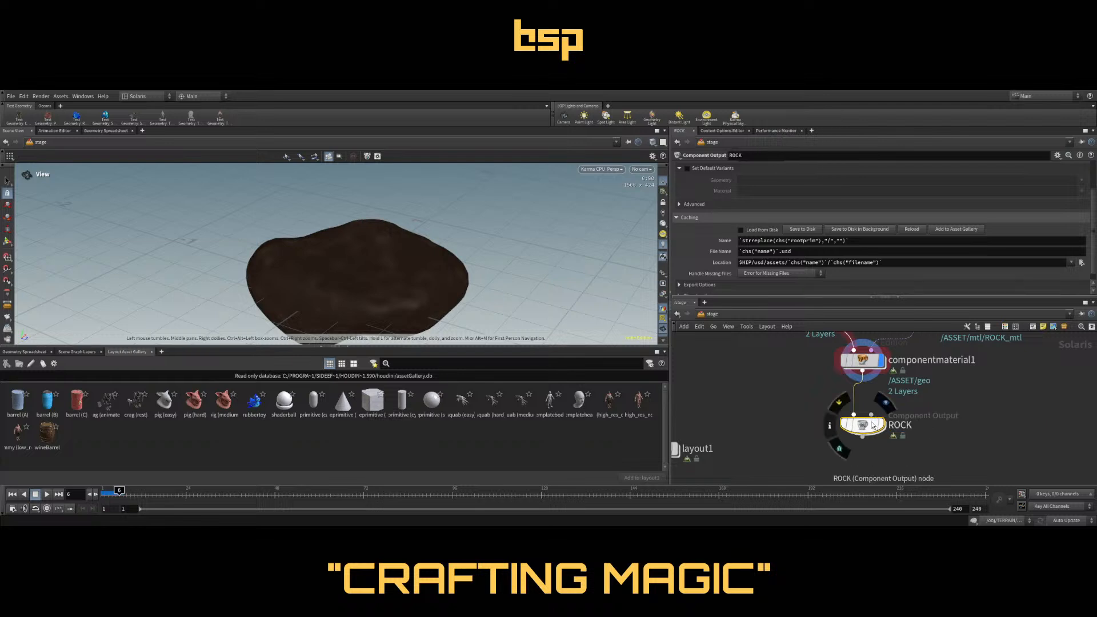
Save the ROCK component to disk and generate its thumbnail in Viewport mode
scroll(742, 246, "down", 1)
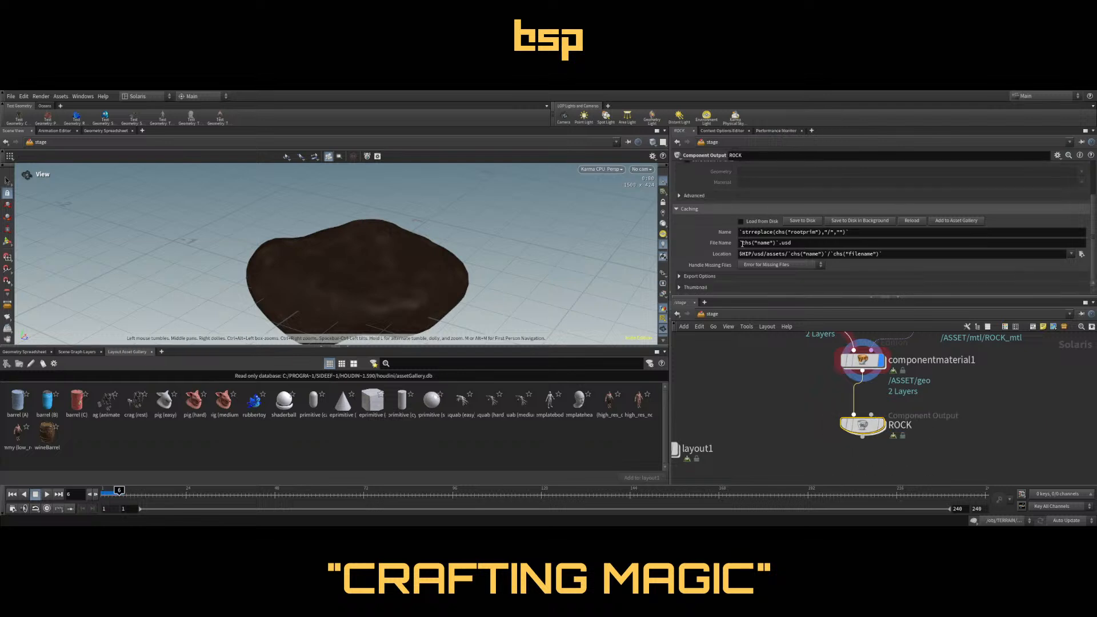
left_click(805, 222)
left_click(693, 286)
scroll(819, 222, "down", 3)
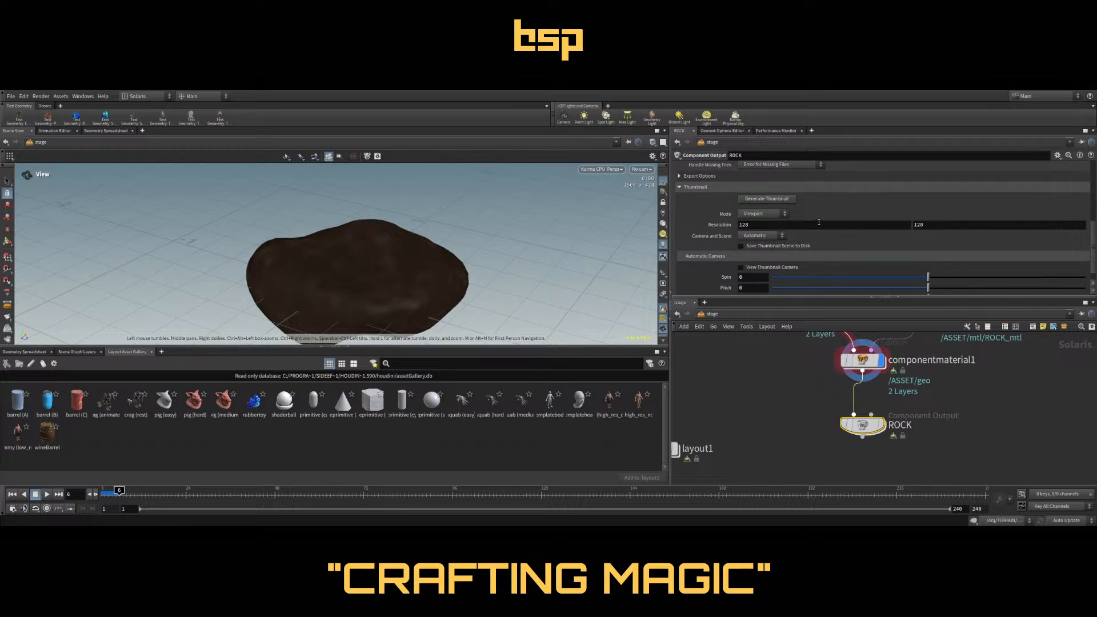
left_click(772, 200)
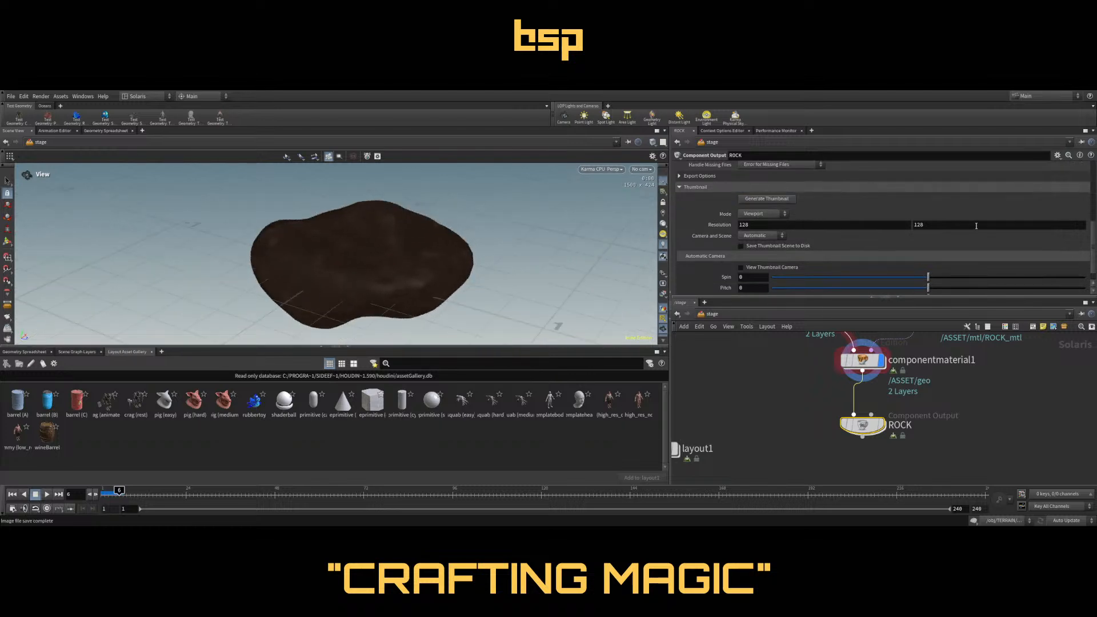
Close the Render Gallery pane, save the ROCK component to disk again, and review its caching and thumbnail settings
scroll(914, 240, "up", 5)
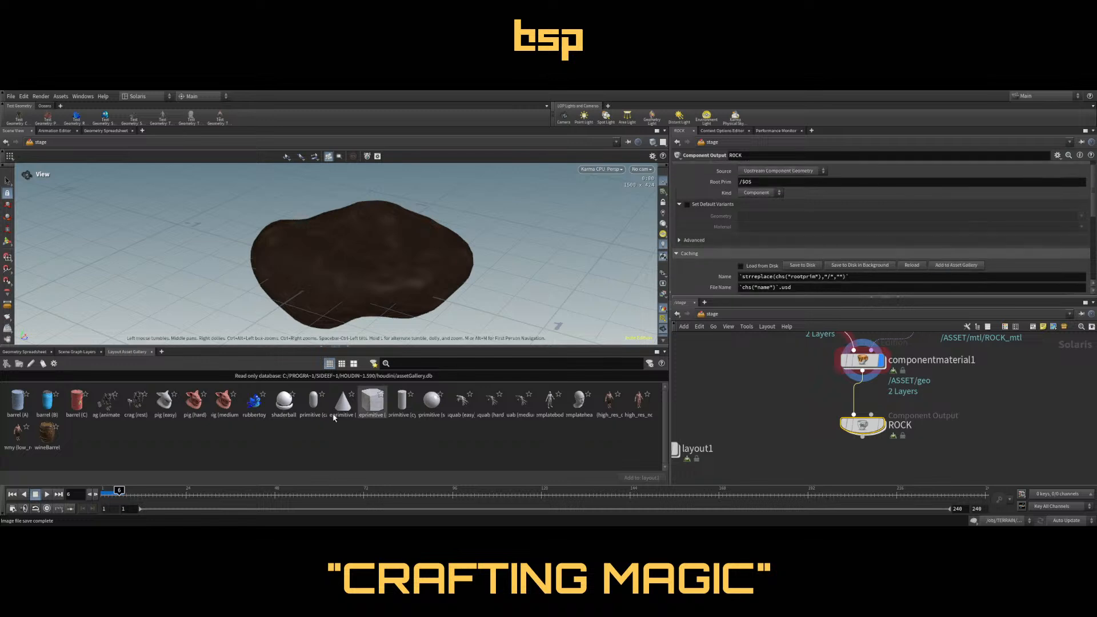
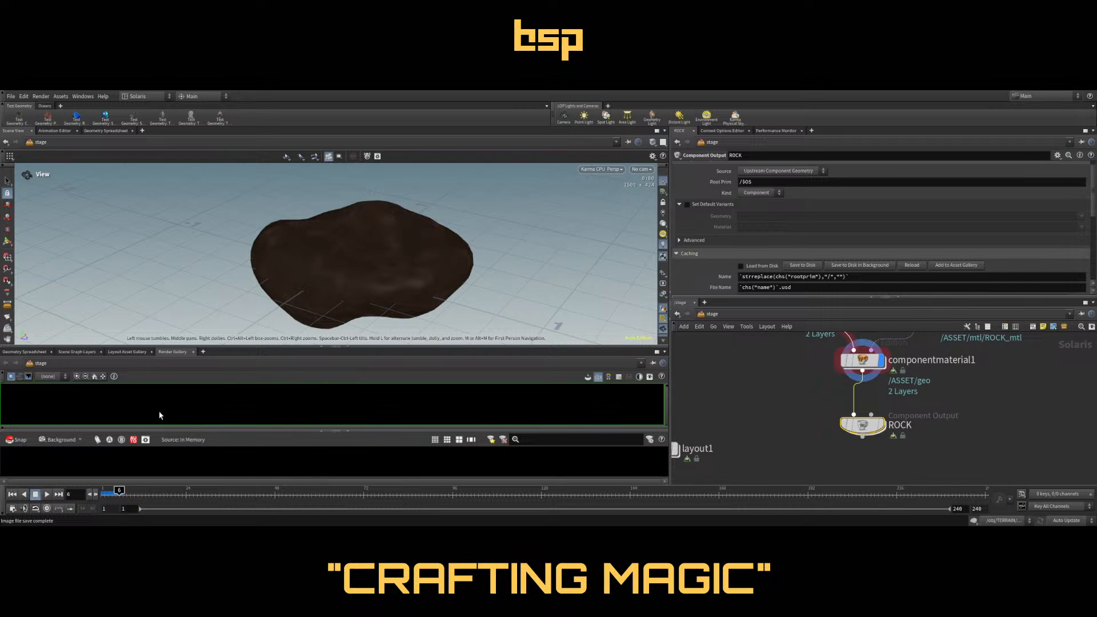
left_click(193, 352)
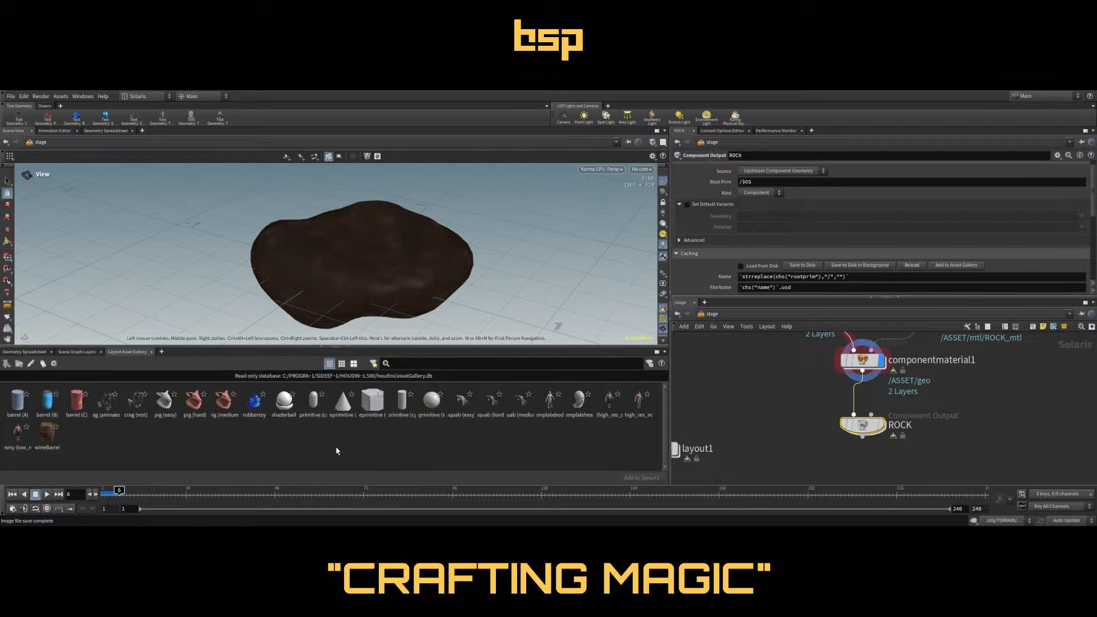
left_click(804, 264)
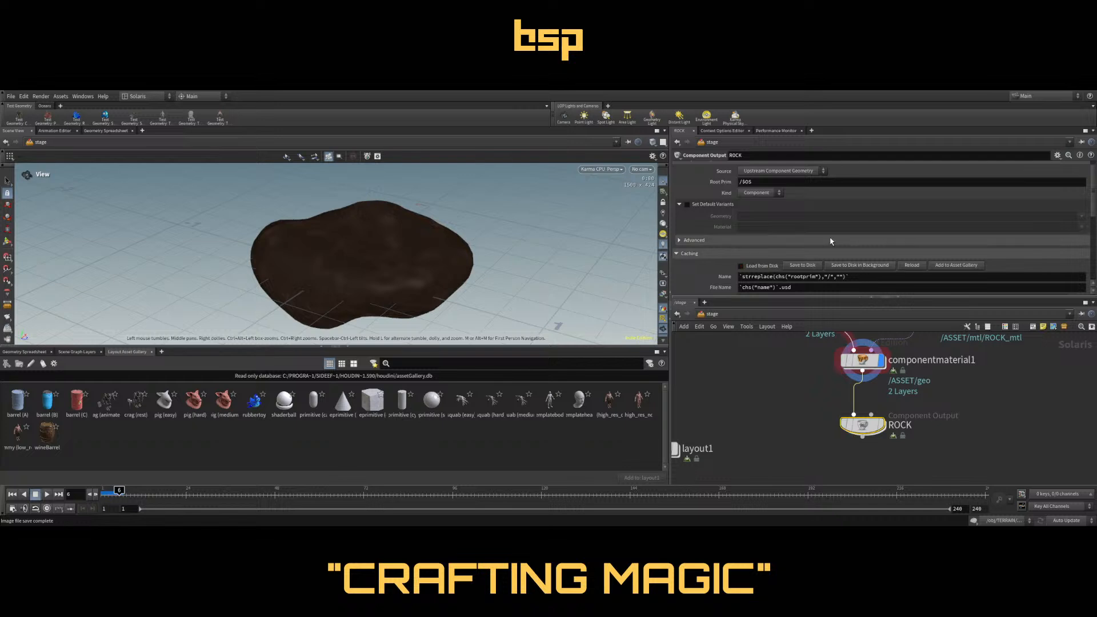
scroll(845, 214, "up", 1)
scroll(847, 218, "down", 5)
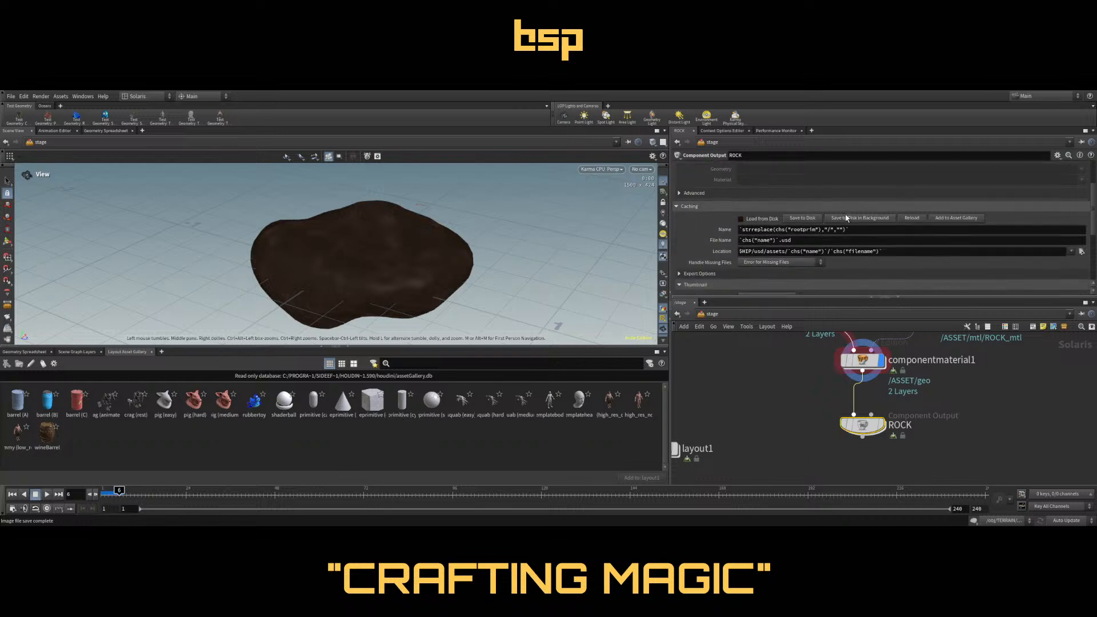
scroll(845, 215, "down", 3)
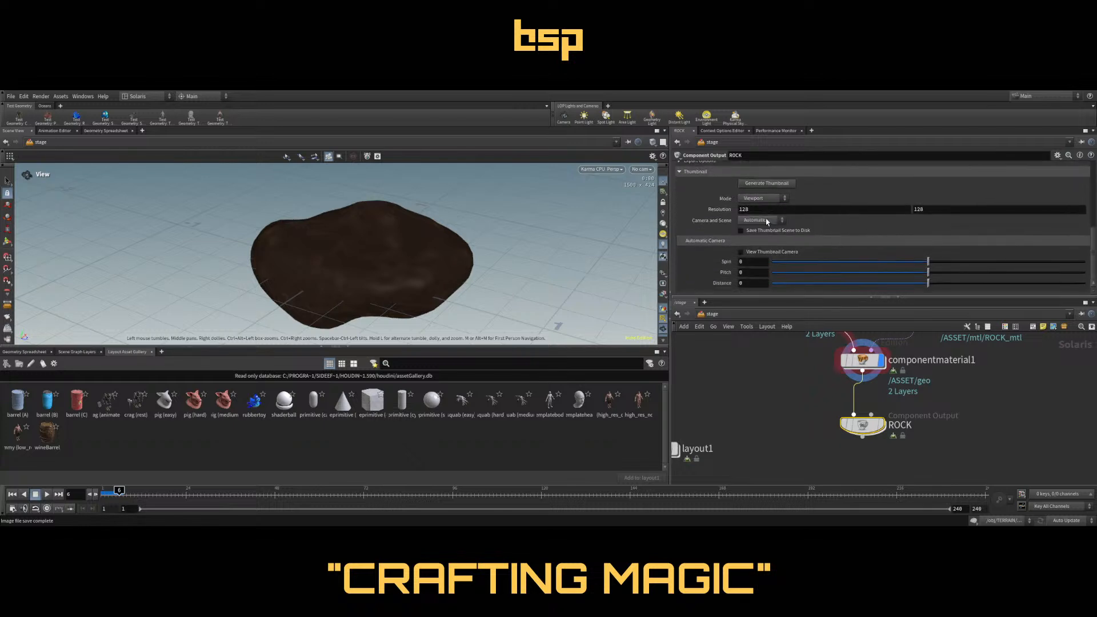
scroll(798, 237, "up", 2)
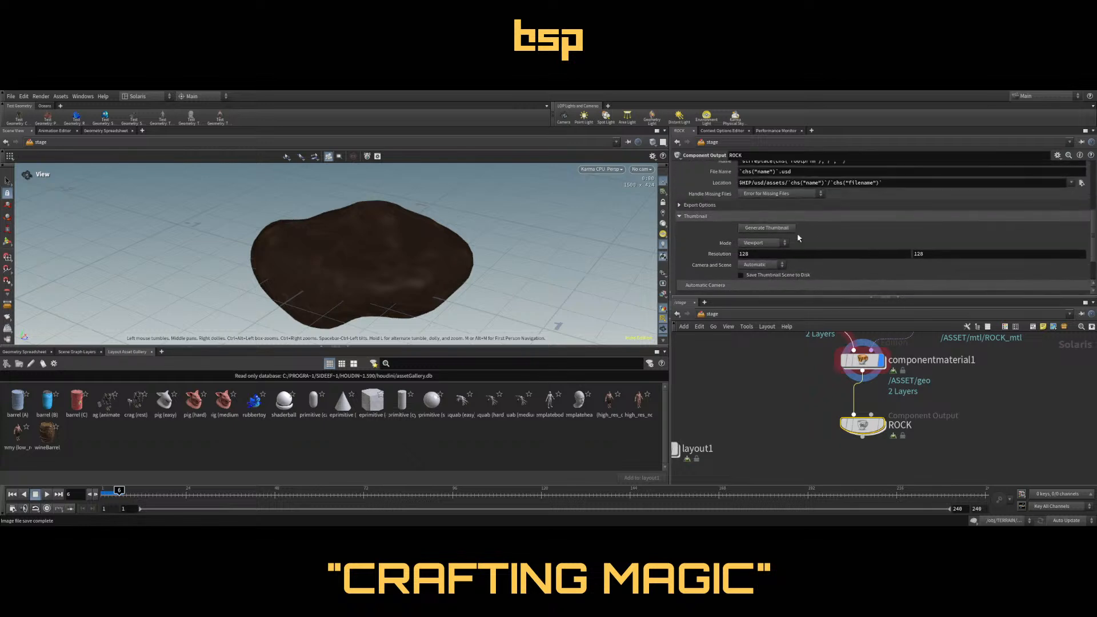
scroll(798, 237, "up", 3)
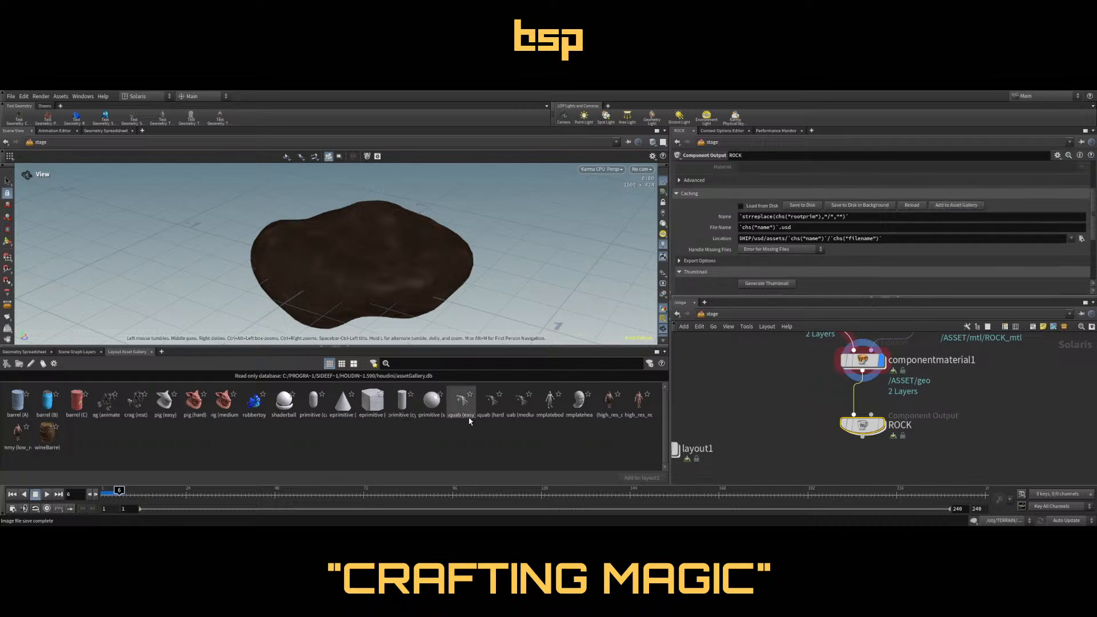
Display the ROCK output node, try adding it to the asset gallery, and save it to disk
mouse_move(880, 430)
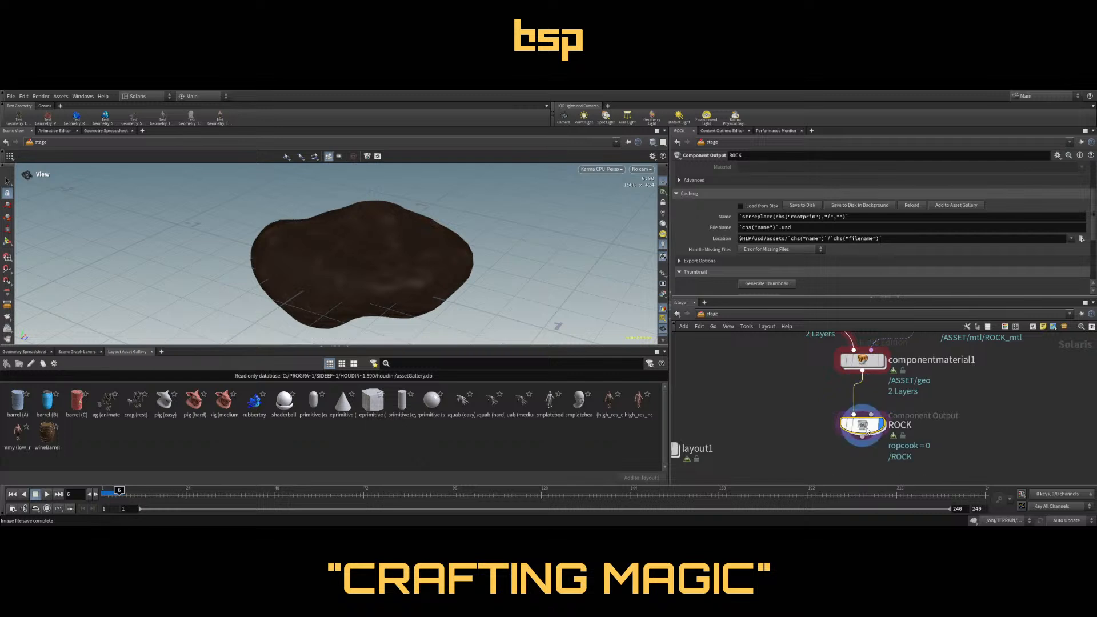
left_click(886, 402)
left_click(950, 208)
left_click(798, 206)
scroll(759, 254, "up", 3)
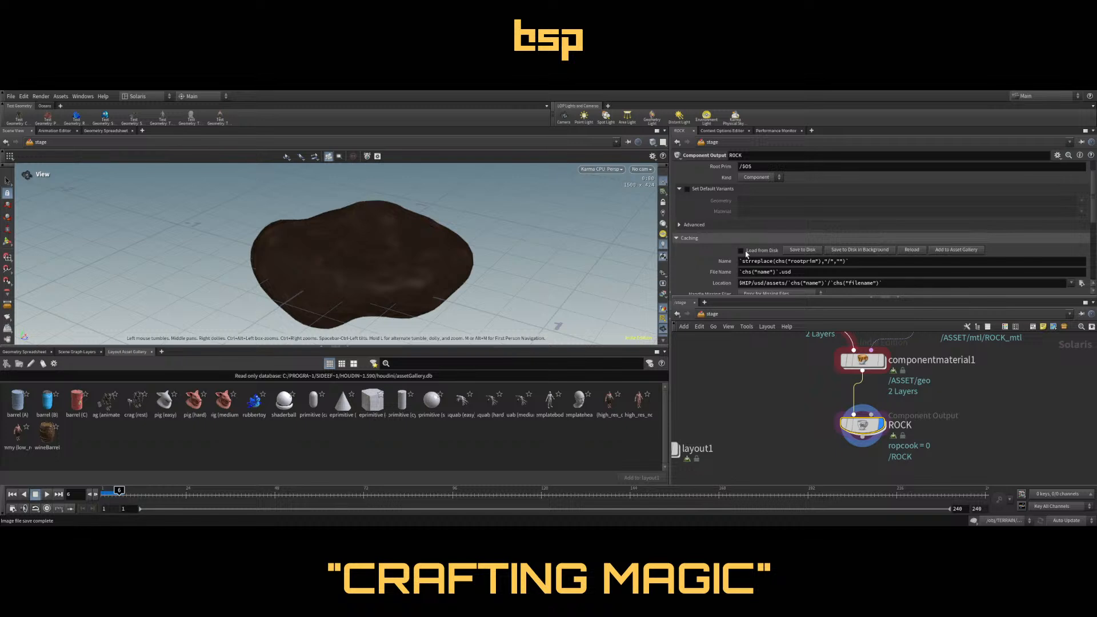
Examine the ROCK output's export options and the database path used by the Layout Asset Gallery
scroll(709, 268, "down", 1)
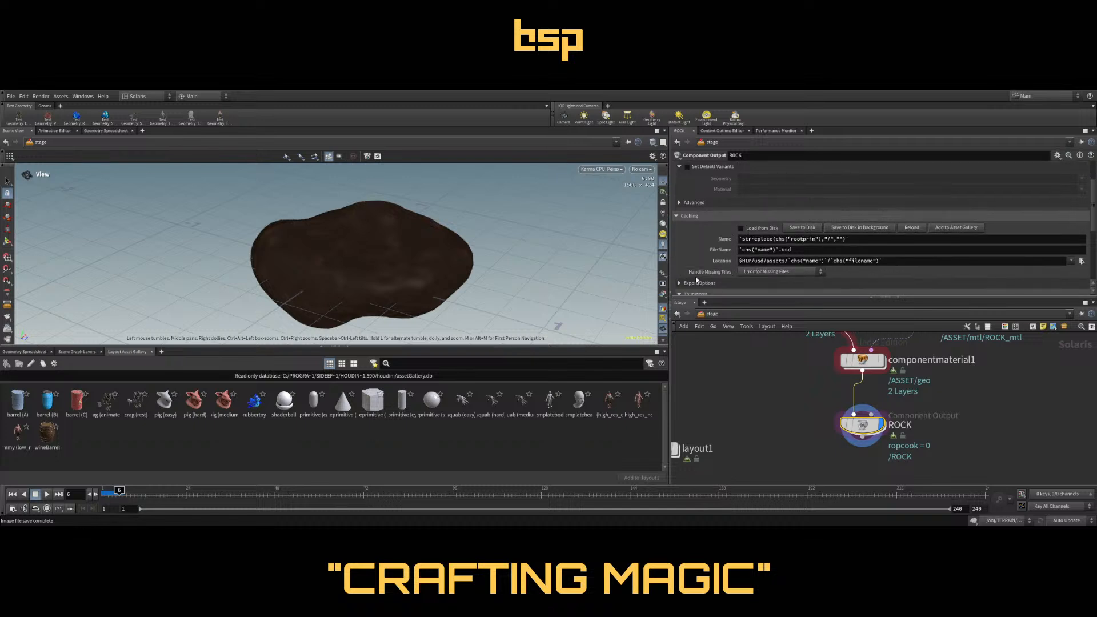
left_click(697, 282)
scroll(696, 272, "down", 3)
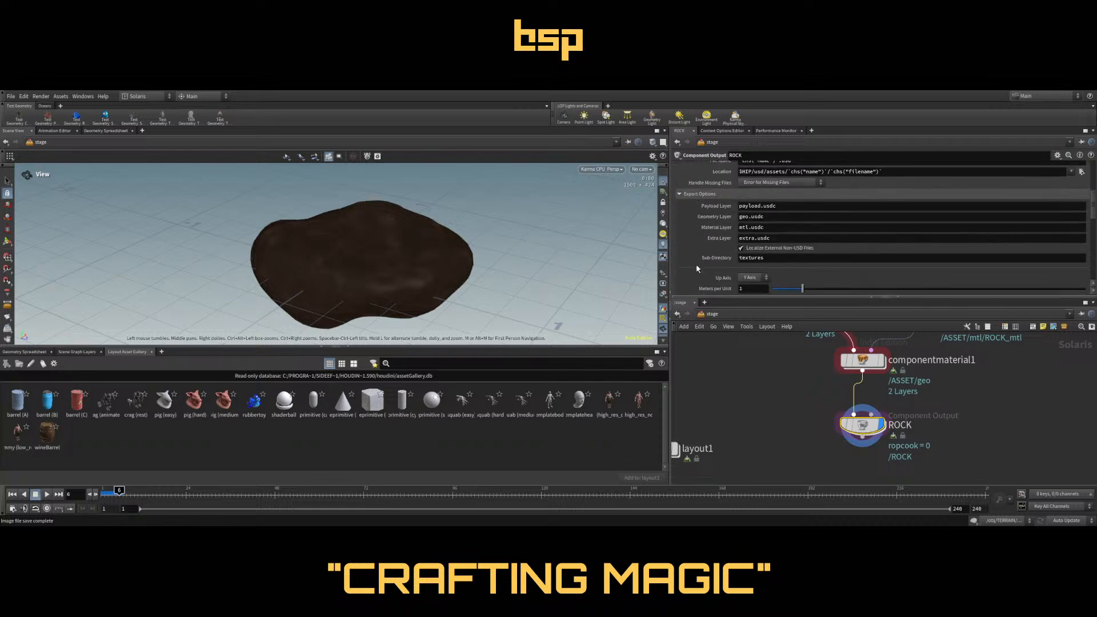
scroll(697, 268, "down", 1)
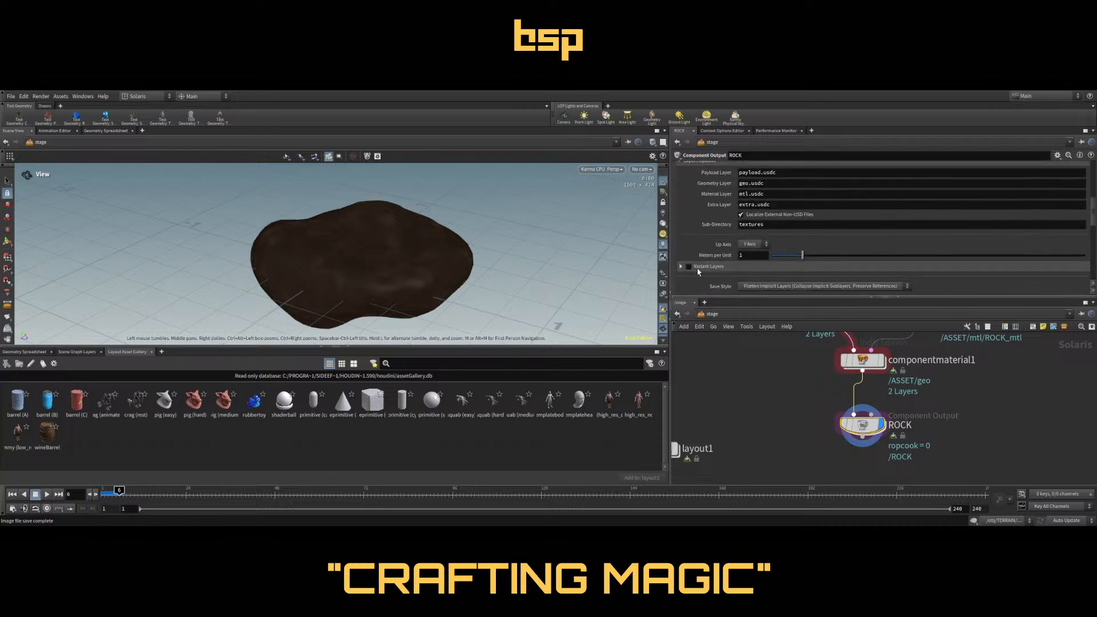
scroll(697, 272, "up", 5)
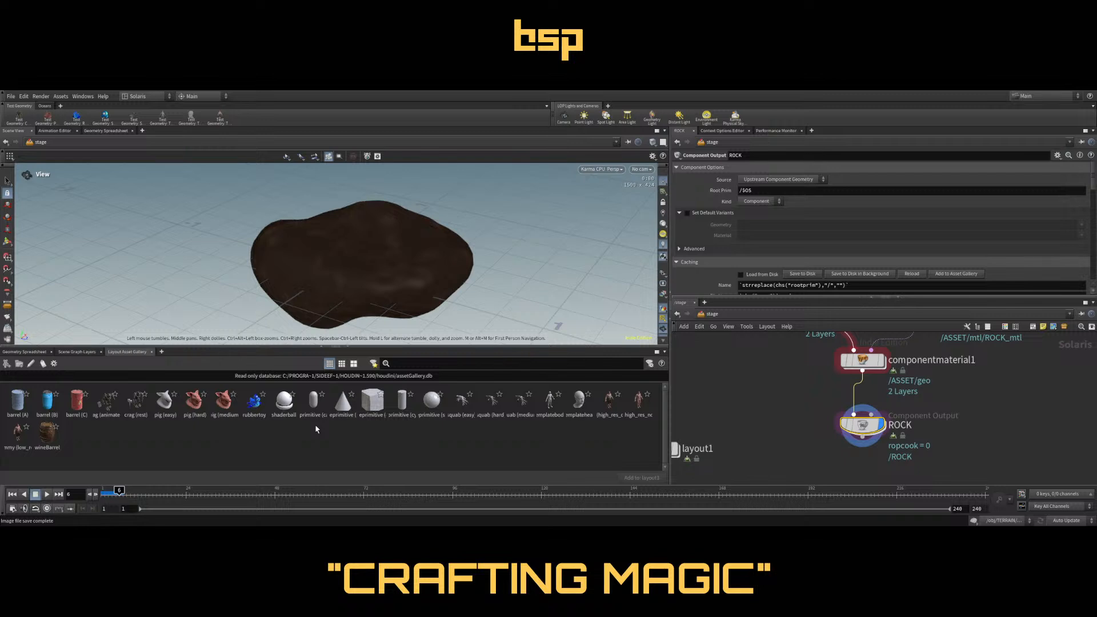
left_click_drag(262, 378, 441, 377)
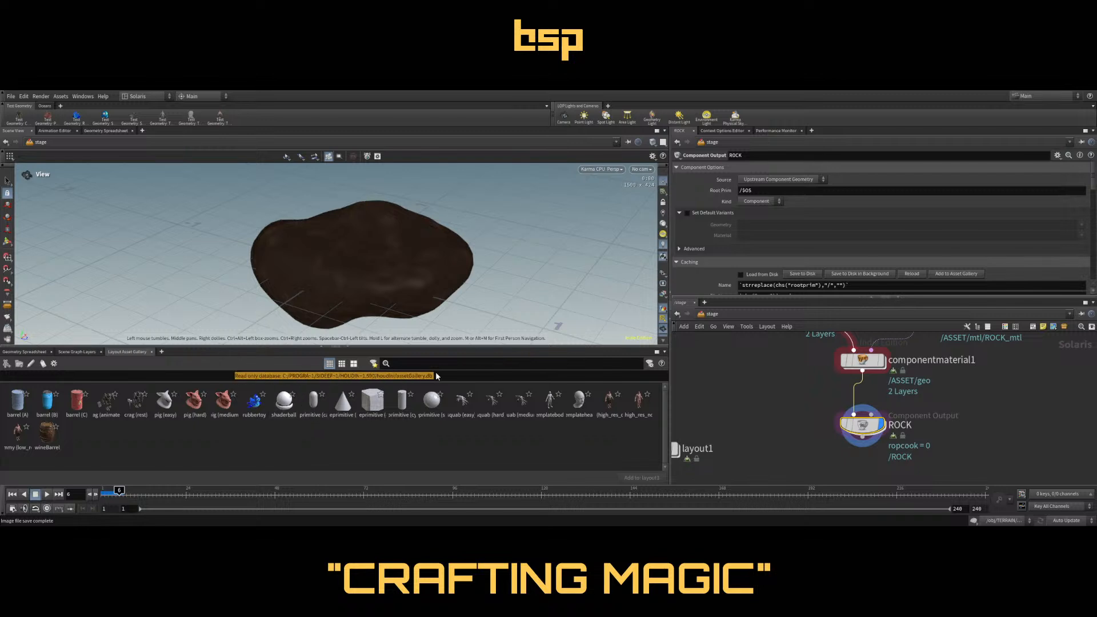
left_click(439, 378)
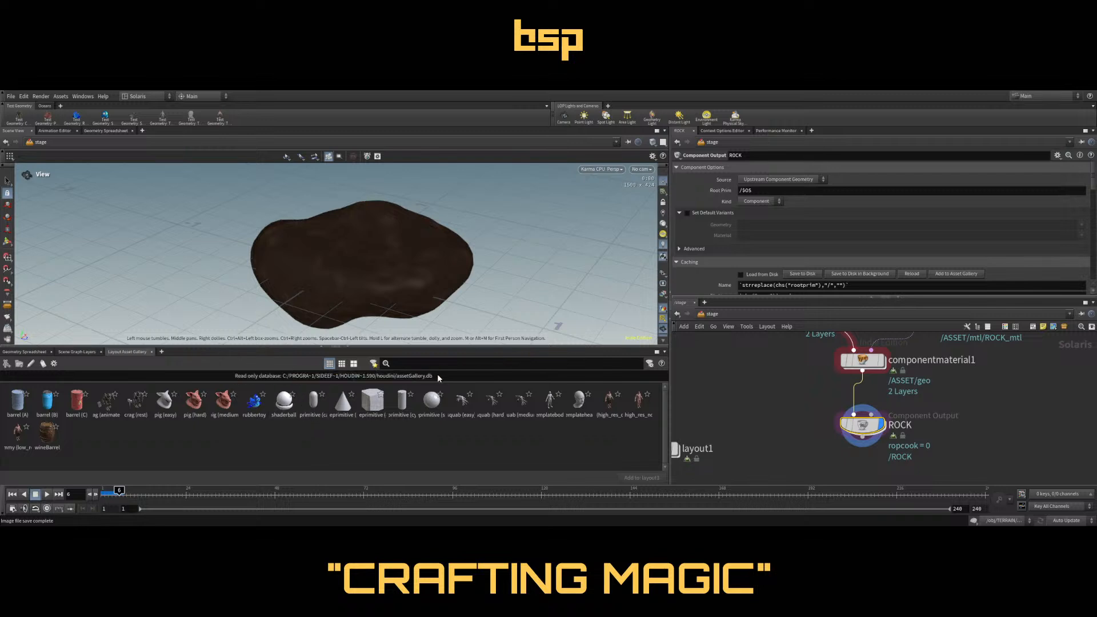
Close and reopen the Layout Asset Gallery, and load usd/assets/ROCK/ROCK.usd as its asset source
left_click(151, 352)
left_click(101, 352)
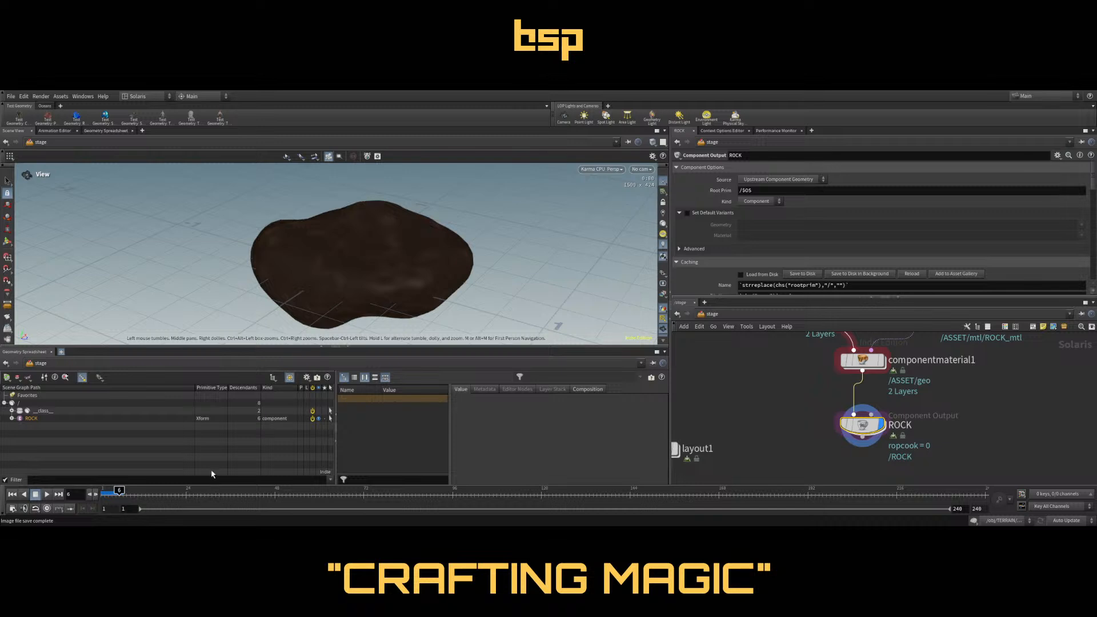
left_click(217, 483)
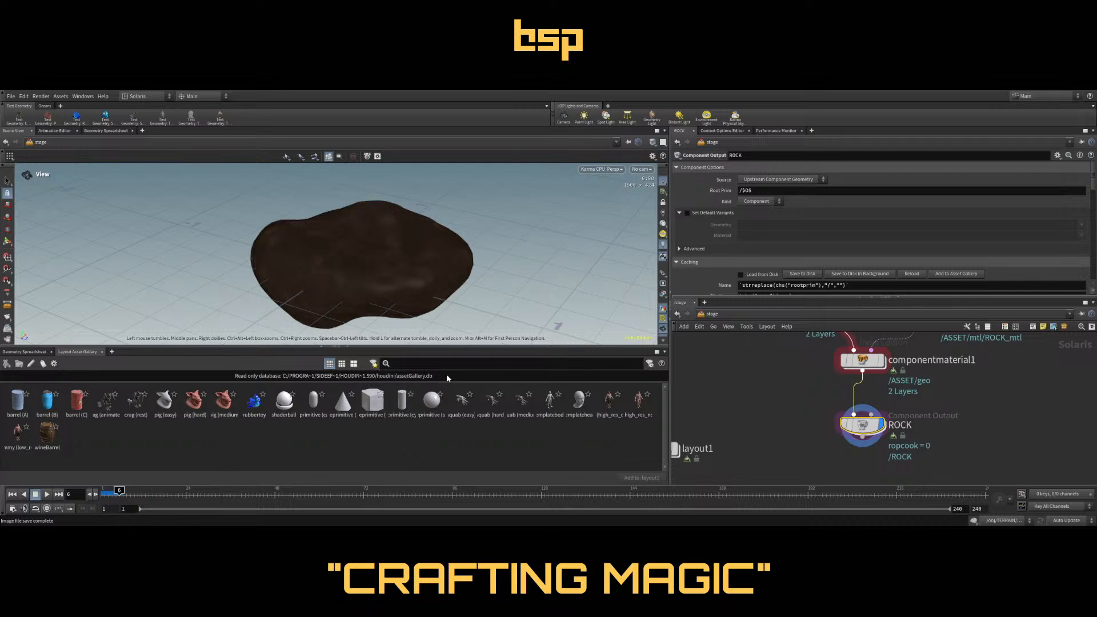
left_click_drag(447, 374, 201, 375)
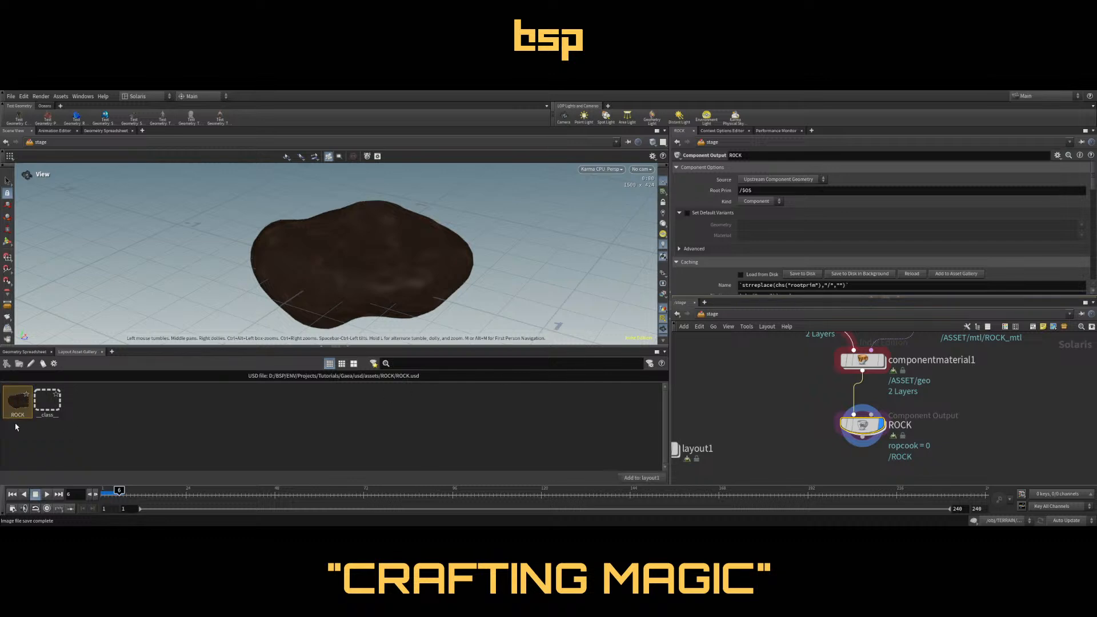
Add the ROCK asset from the gallery to layout1's asset list
scroll(979, 396, "down", 4)
left_click(824, 421)
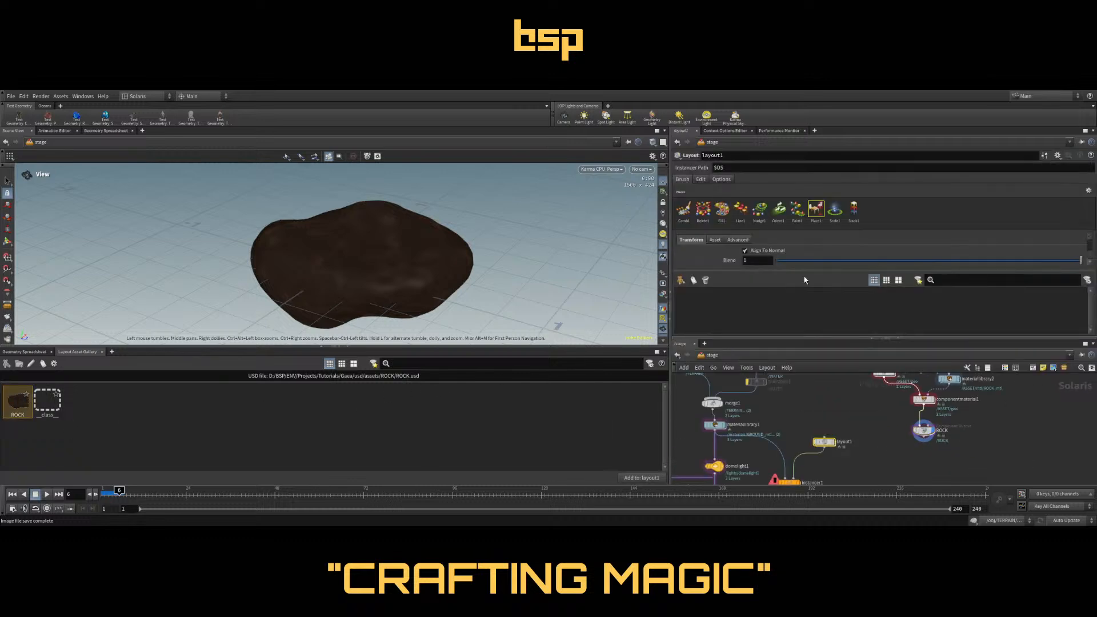
mouse_move(18, 400)
left_mouse_down()
mouse_move(78, 402)
mouse_move(758, 314)
left_mouse_up()
Set instancer1's Prototype Primitives to `lopinputprims('.', 1)` and display layout1 in the viewport
scroll(858, 422, "down", 3)
middle_click_drag(860, 470, 864, 438)
scroll(824, 438, "up", 5)
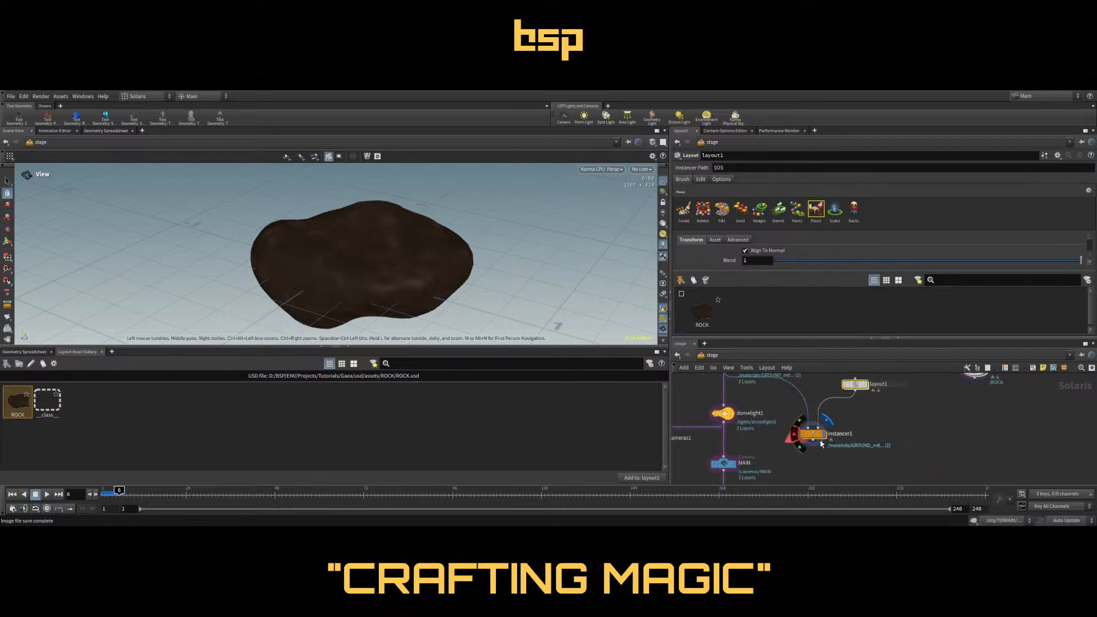
left_click(813, 436)
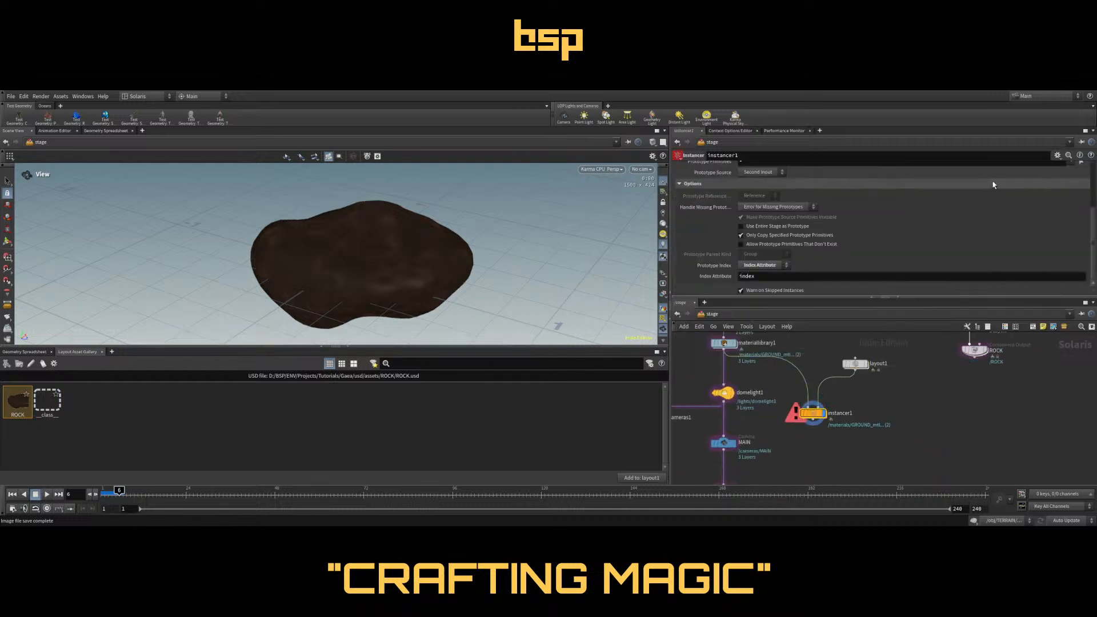
scroll(915, 217, "up", 3)
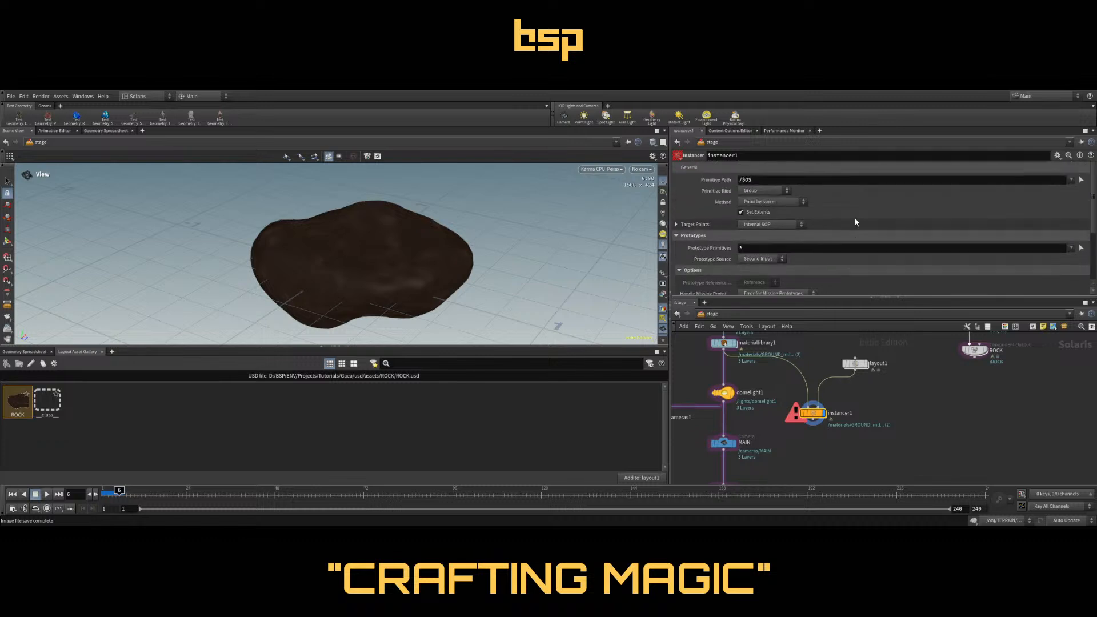
scroll(853, 224, "up", 2)
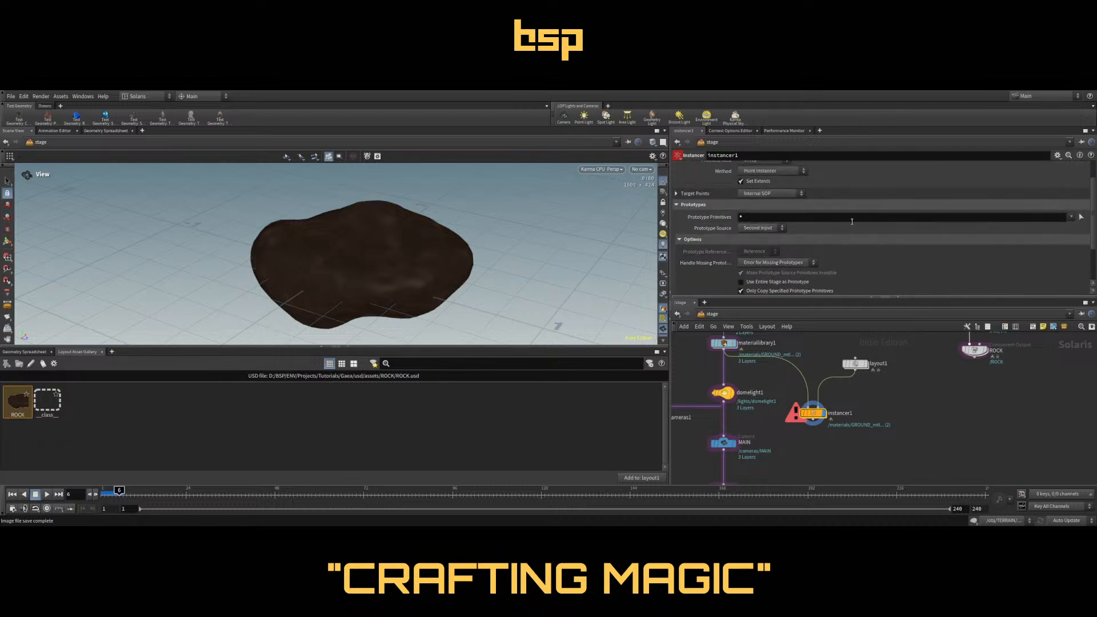
left_click(712, 217)
left_click(864, 368)
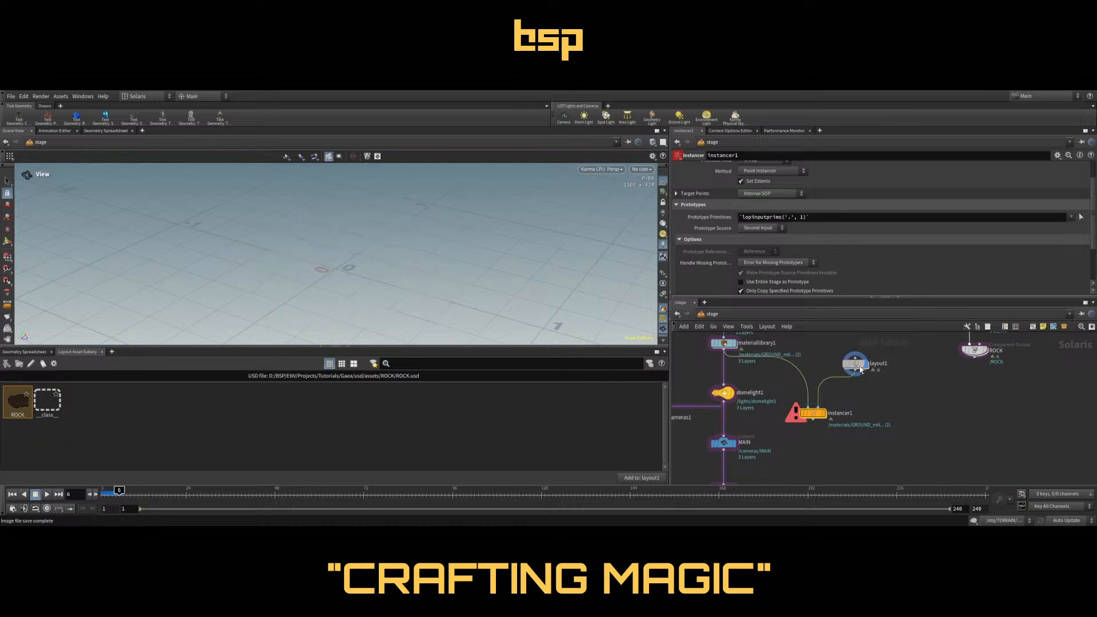
Add a Collection node above layout1 and expand the options of its first collection
left_click(860, 365)
key("Tab")
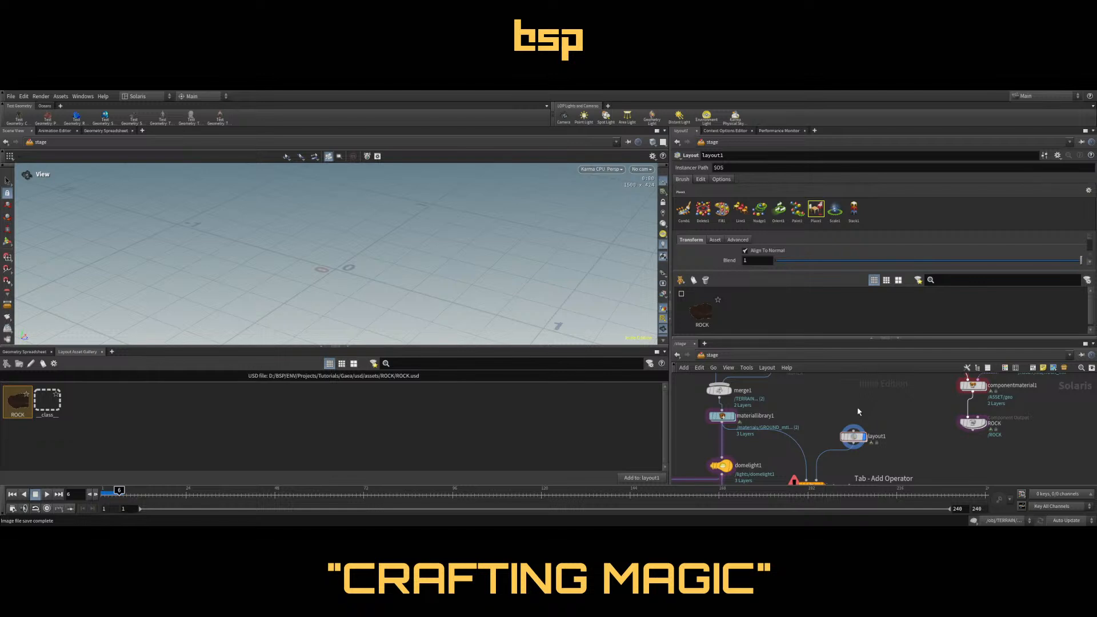
key("Return")
left_click(858, 408)
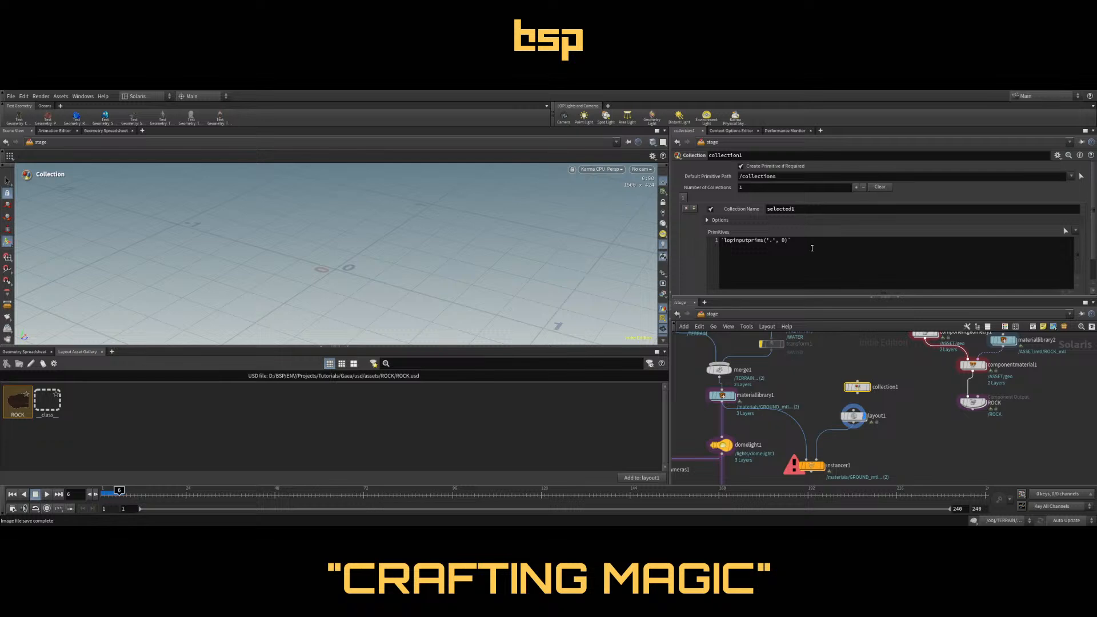
left_click(755, 264)
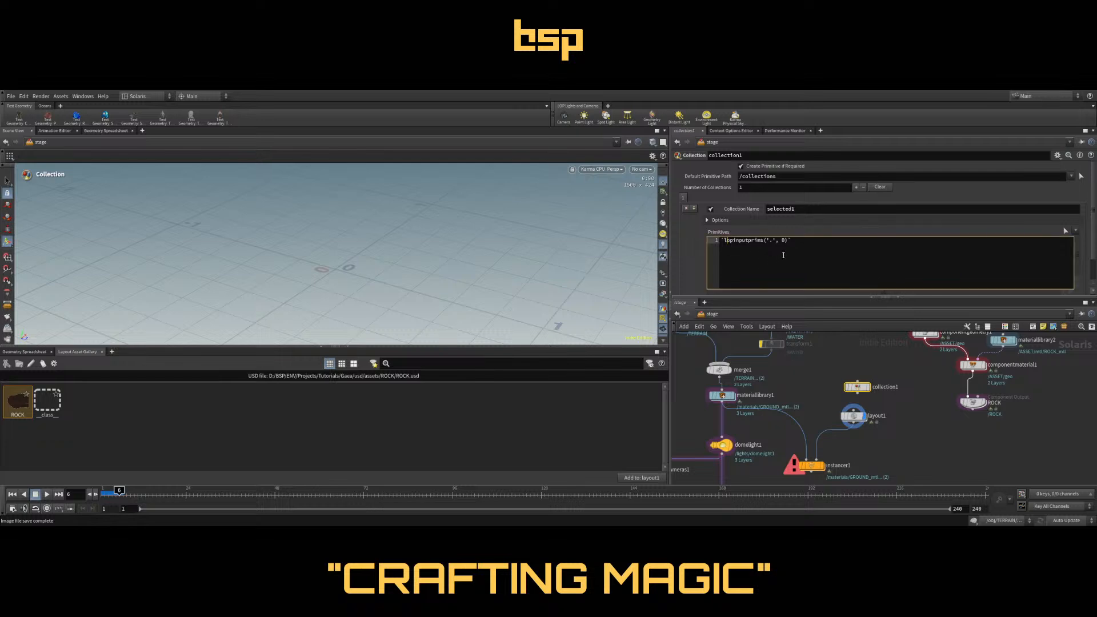
left_click(708, 221)
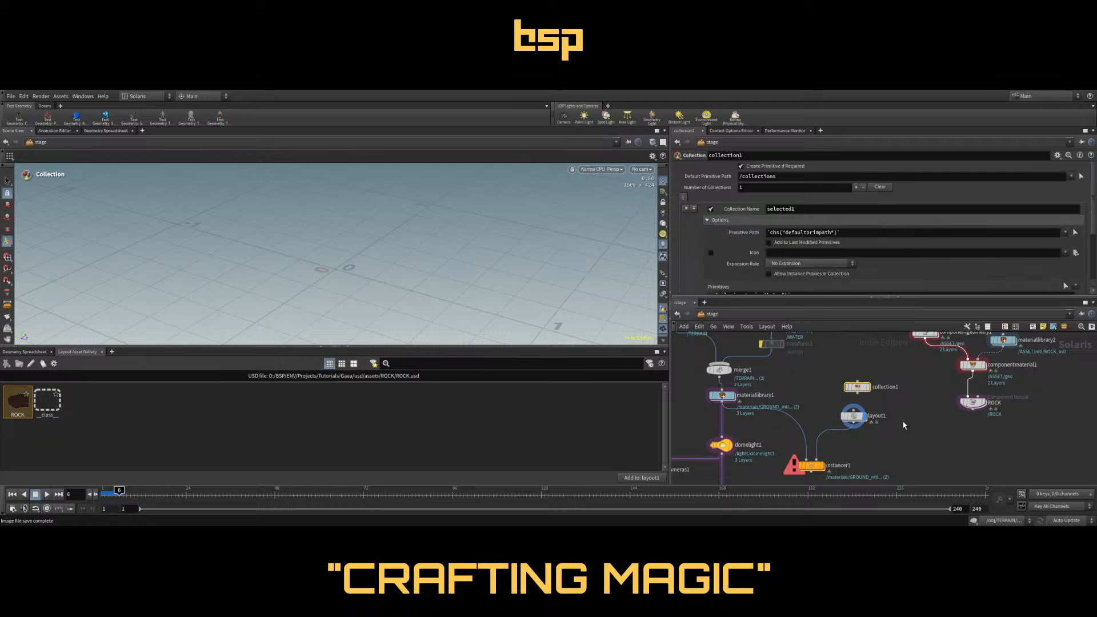
Delete the collection1, layout1 and instancer1 nodes from the stage network
left_click(795, 471)
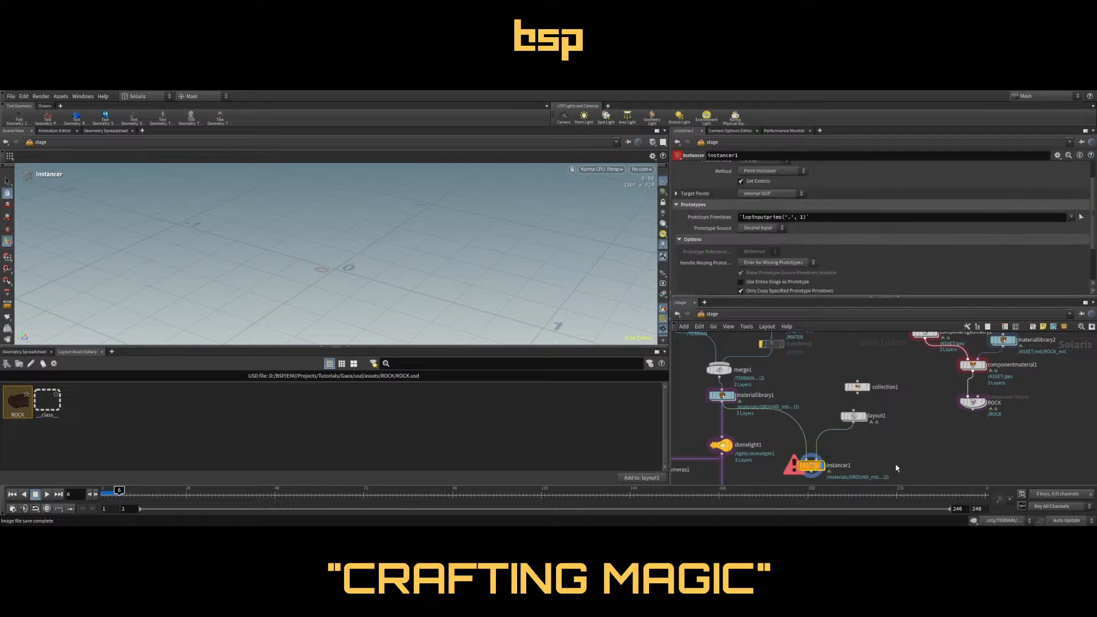
scroll(899, 423, "down", 5)
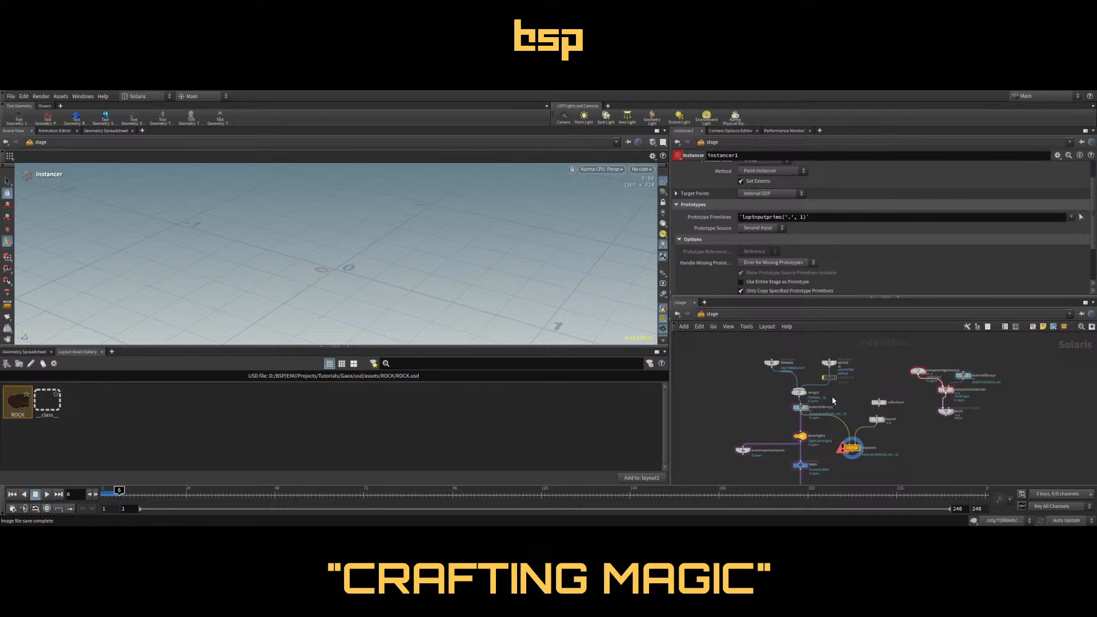
left_click_drag(835, 398, 899, 464)
key("Delete")
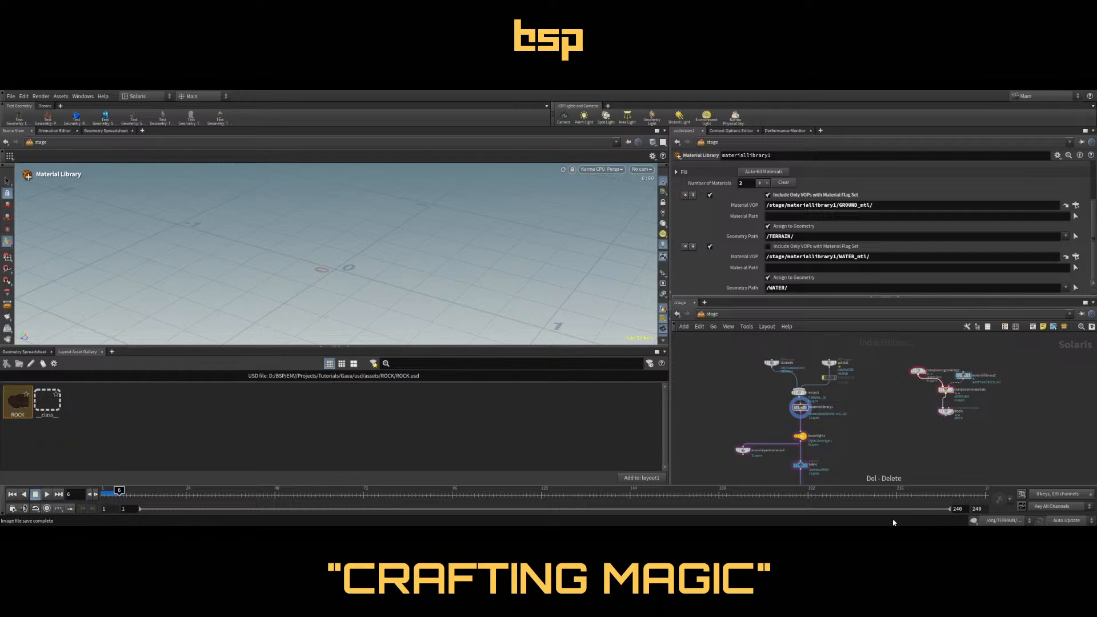
Display the Karma Fog Box node through the MAIN camera and collapse the Layout Asset Gallery to enlarge the viewport
middle_click_drag(812, 459, 817, 411)
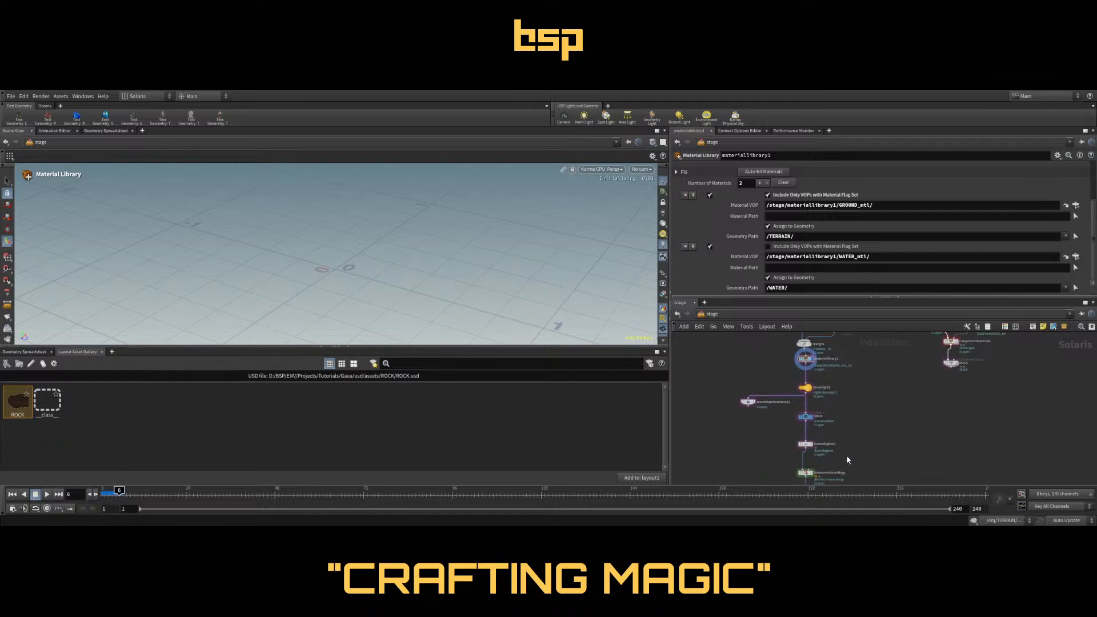
middle_click_drag(847, 460, 841, 396)
left_click(799, 380)
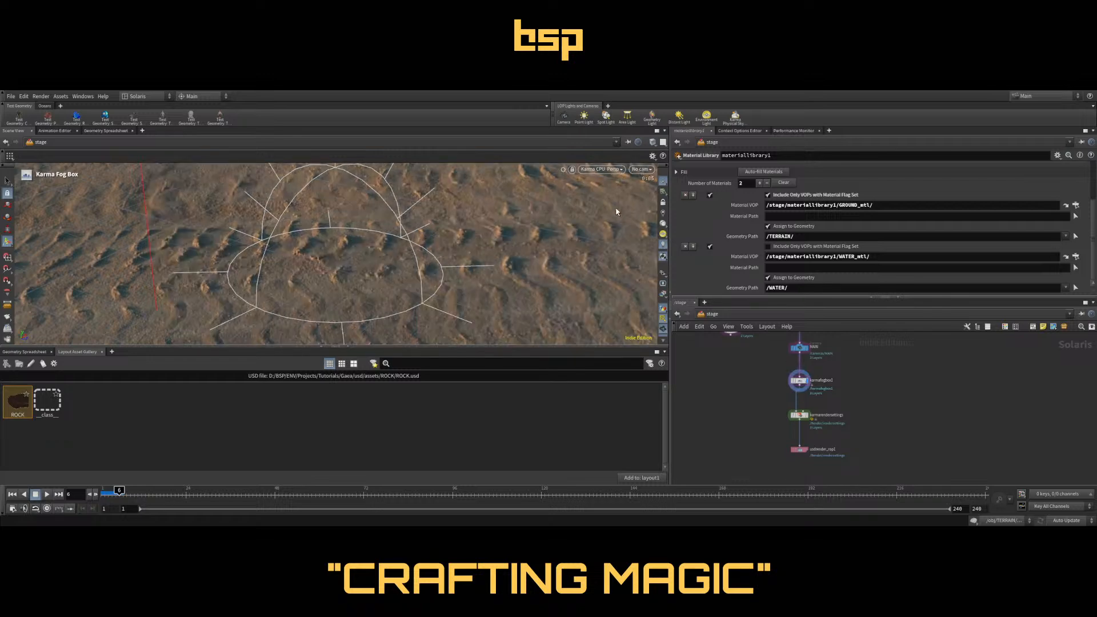
left_click(649, 183)
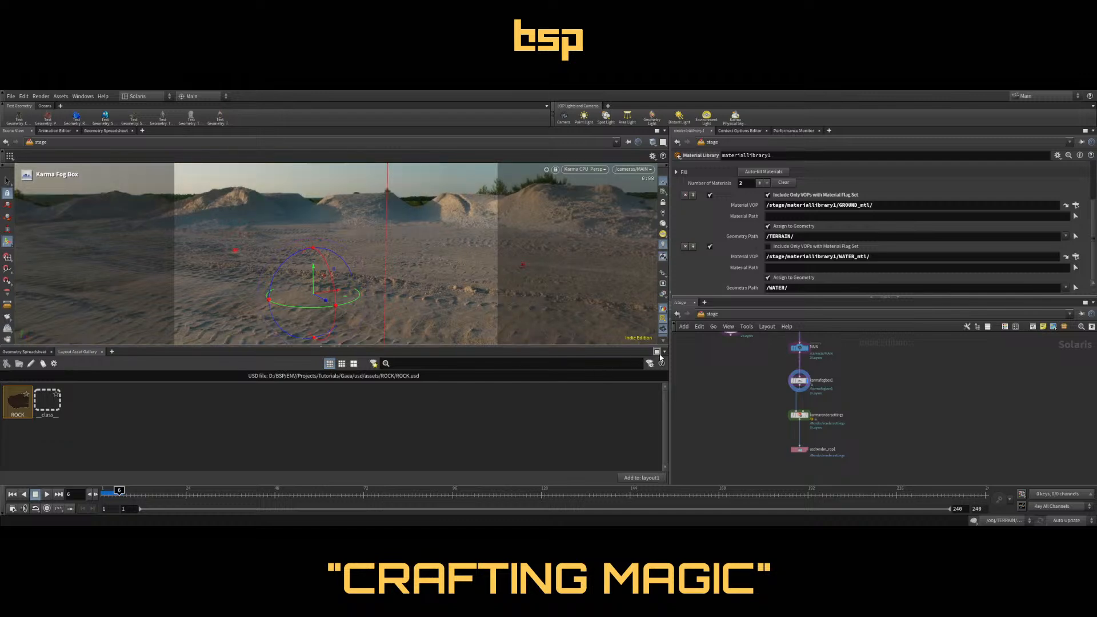
left_click(336, 347)
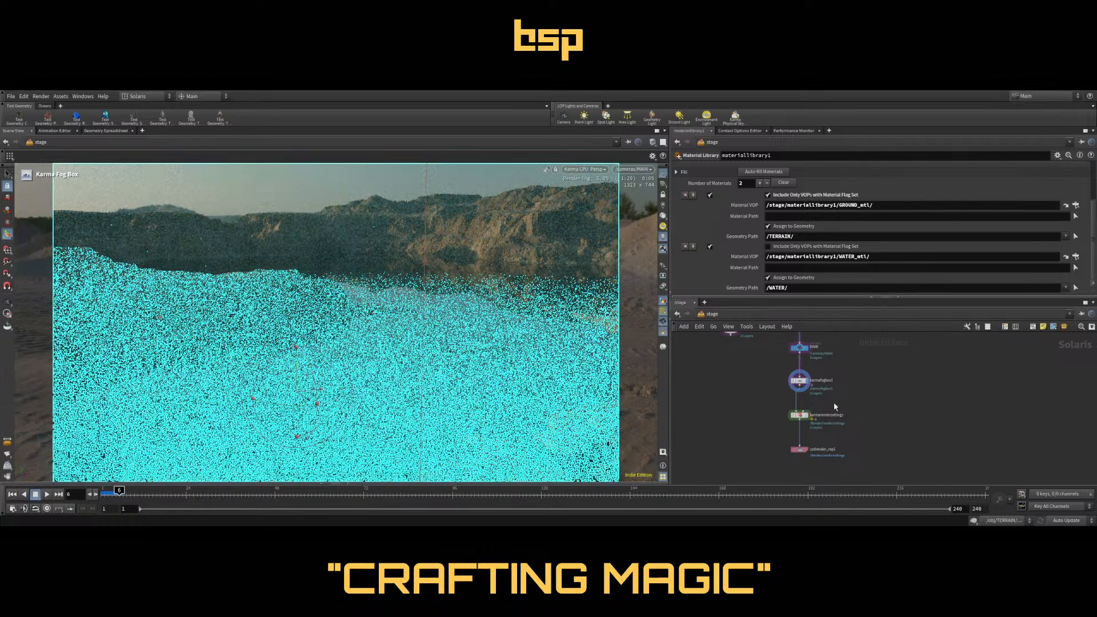
Examine the Karma render settings and the ROCK component network beside the main terrain chain
left_click(800, 420)
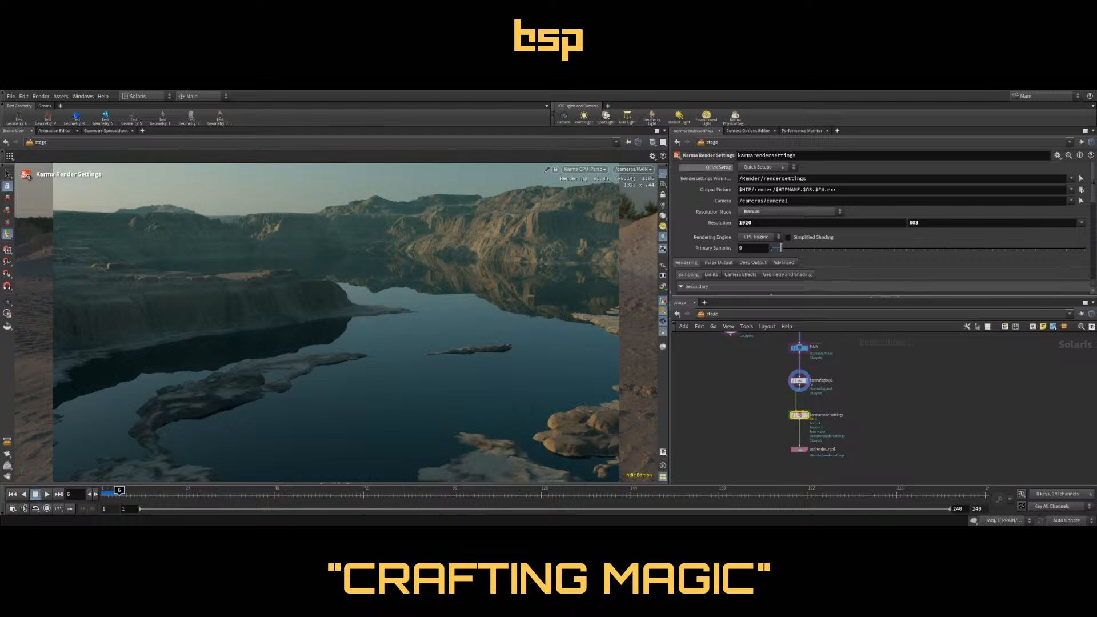
key("h")
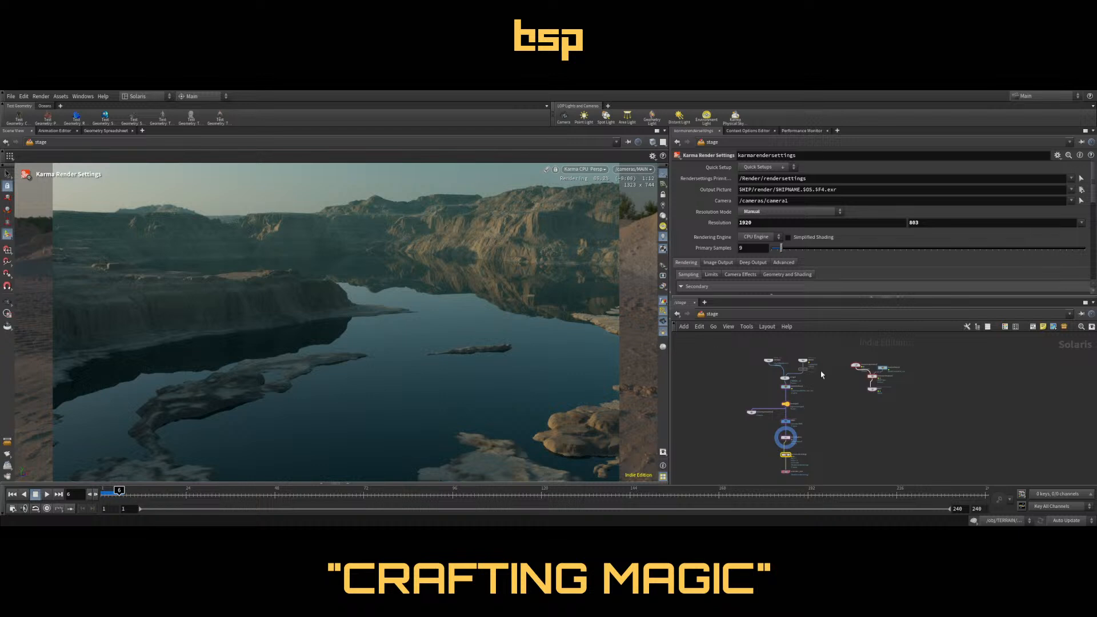
left_click_drag(842, 352, 909, 407)
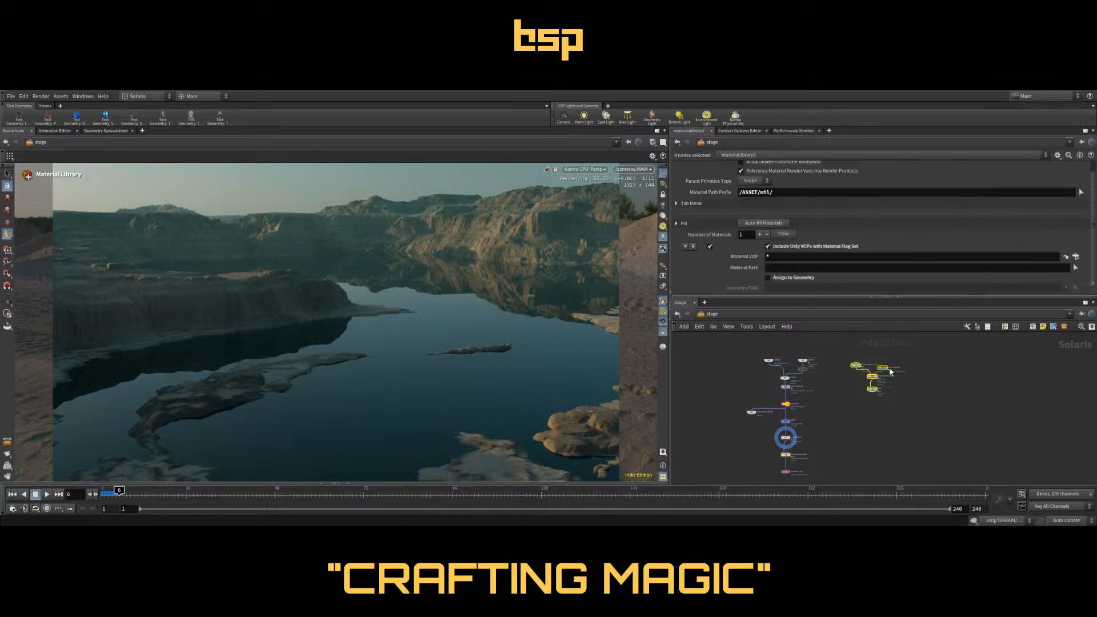
scroll(872, 375, "up", 3)
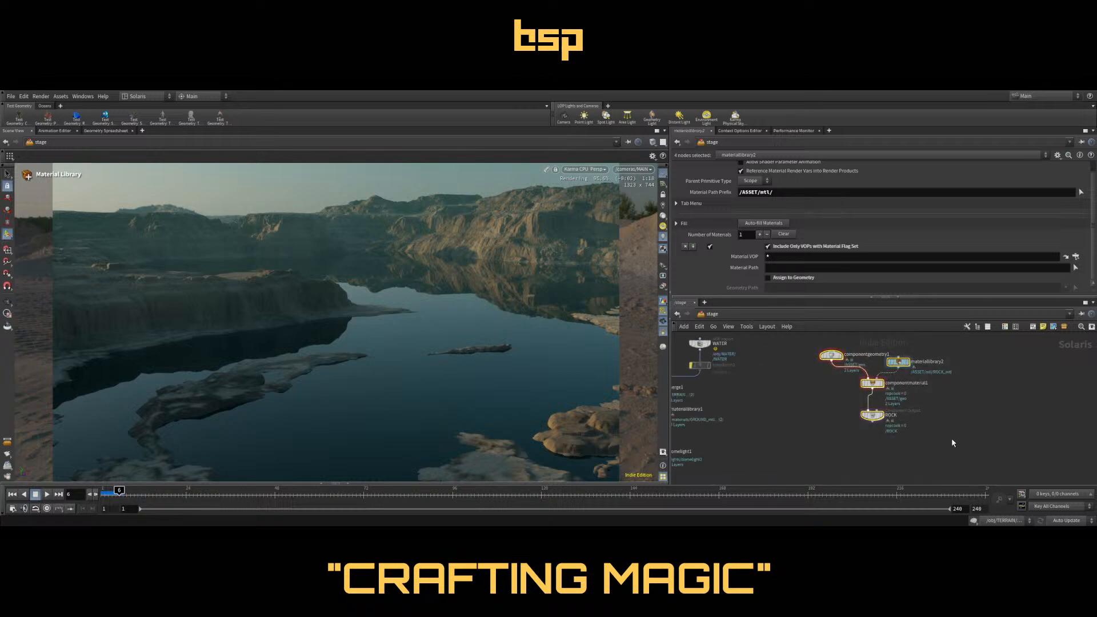
scroll(937, 438, "down", 3)
middle_click_drag(830, 418, 808, 394)
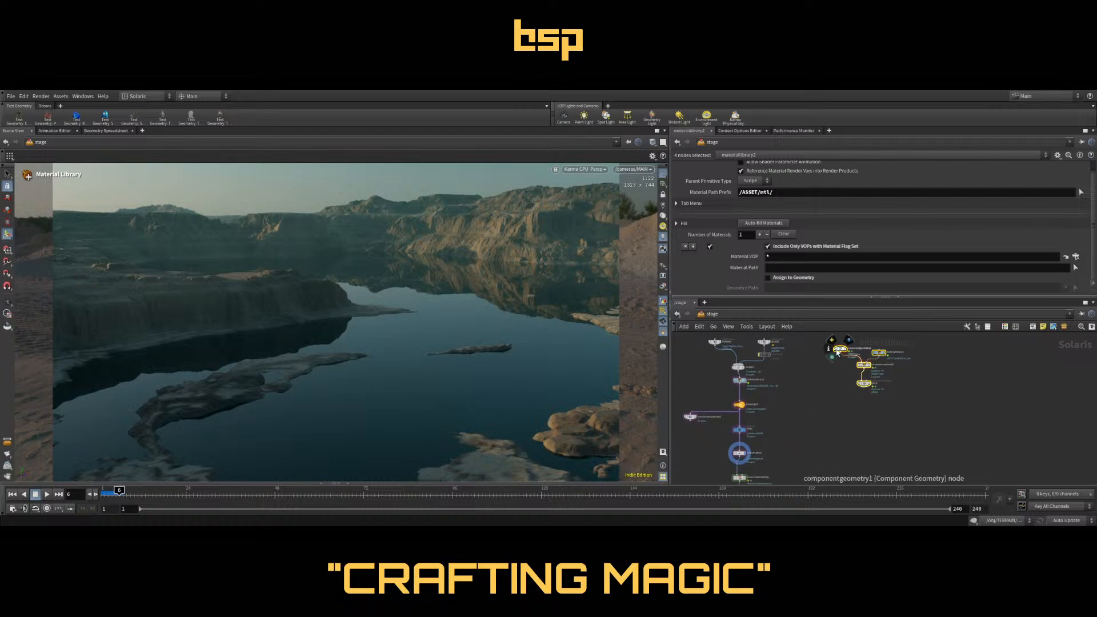
key("f")
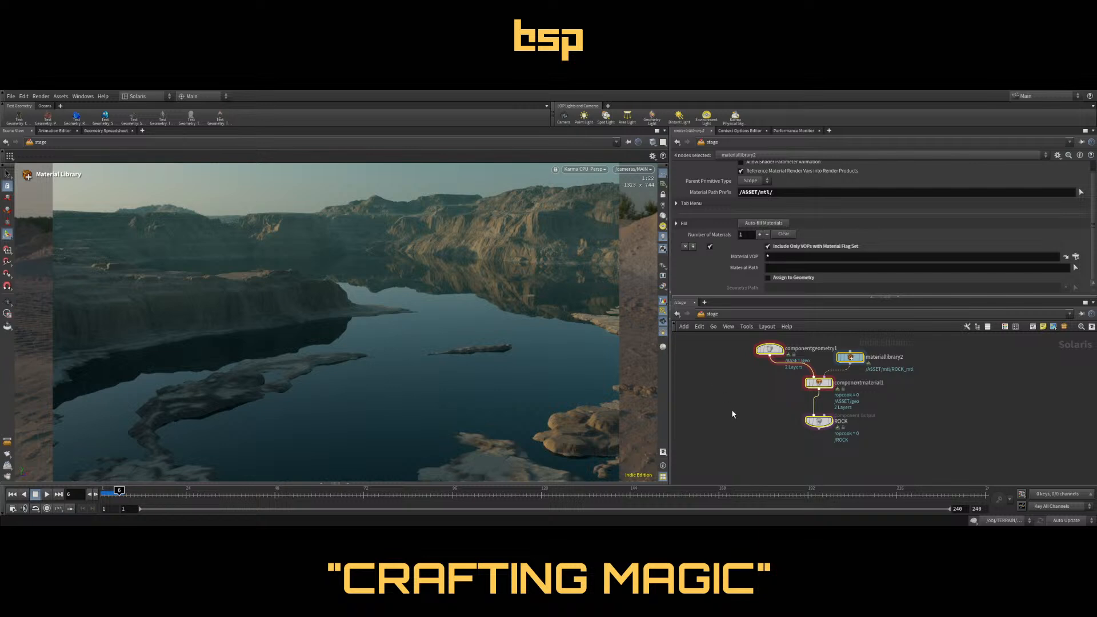
middle_click_drag(731, 409, 835, 427)
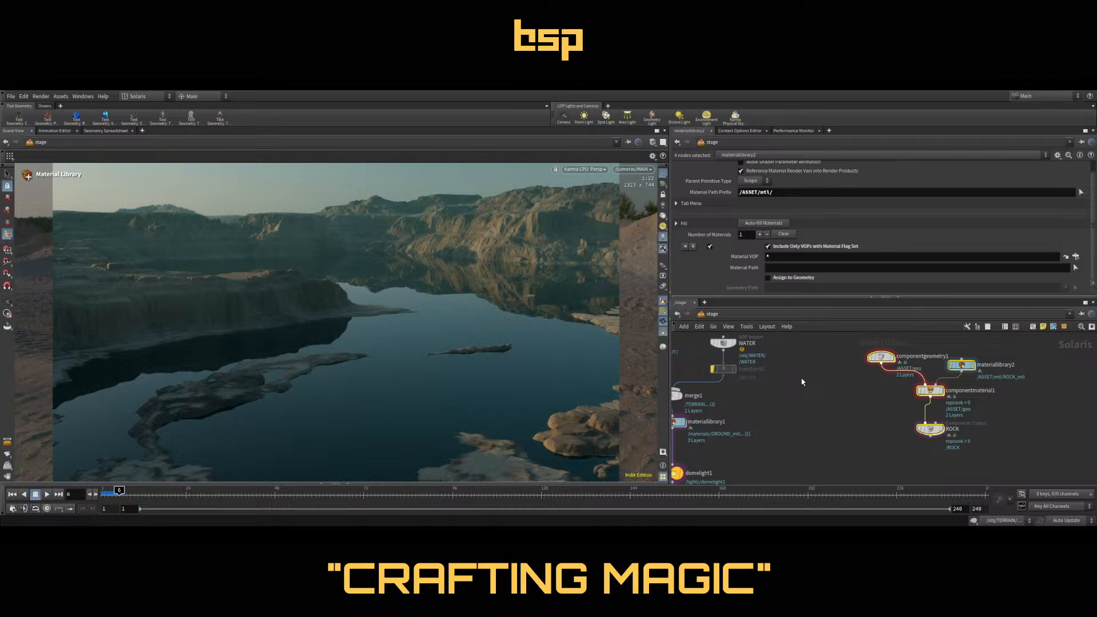
middle_click_drag(1029, 403, 909, 435)
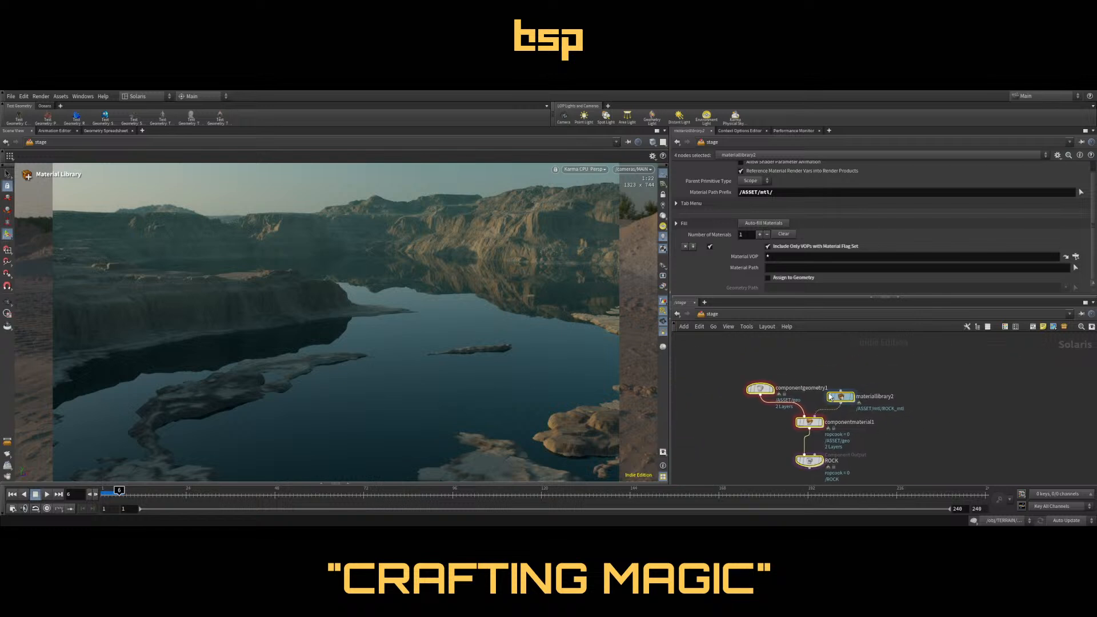
Spread componentgeometry1 and materiallibrary2 apart above componentmaterial1 to tidy the ROCK asset network
left_click_drag(830, 395, 856, 381)
left_click_drag(782, 382, 761, 374)
left_click(857, 382)
left_click_drag(857, 382, 885, 373)
key("h")
middle_click_drag(888, 402, 896, 426)
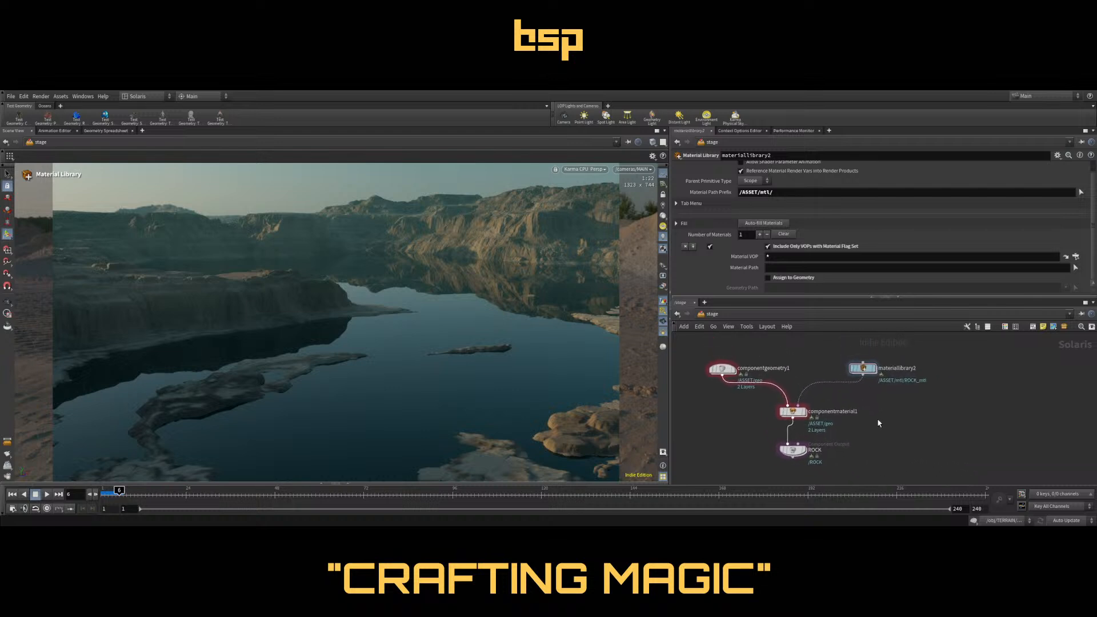
Review the parameters of componentgeometry1, componentmaterial1 and materiallibrary2 in the ROCK asset network
left_click_drag(706, 343, 741, 388)
left_click_drag(829, 349, 879, 378)
left_click(716, 370)
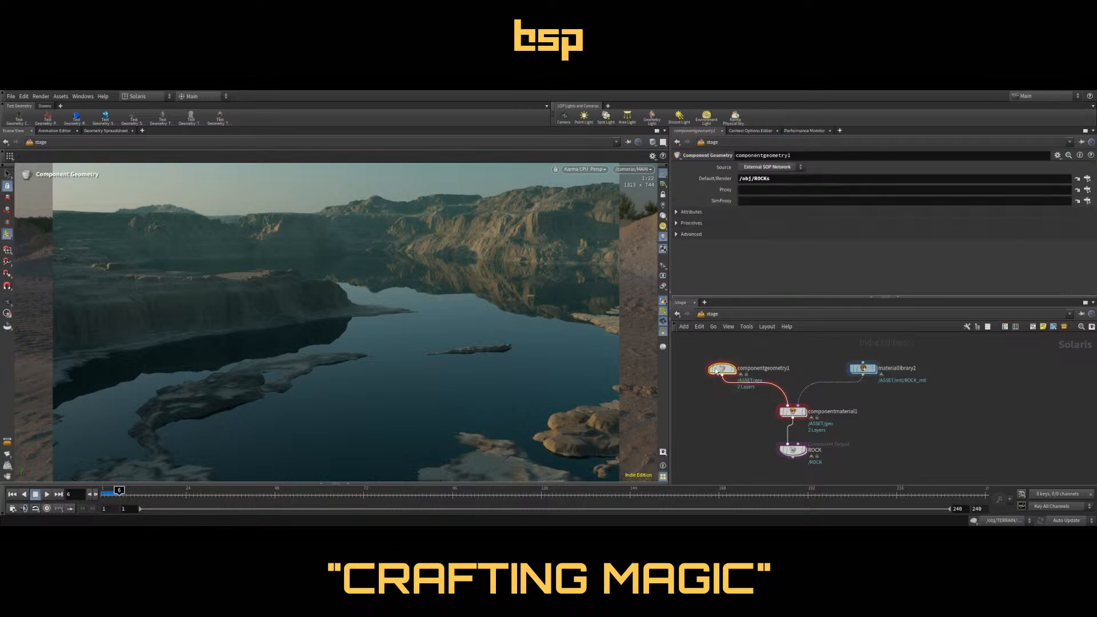
left_click(794, 410)
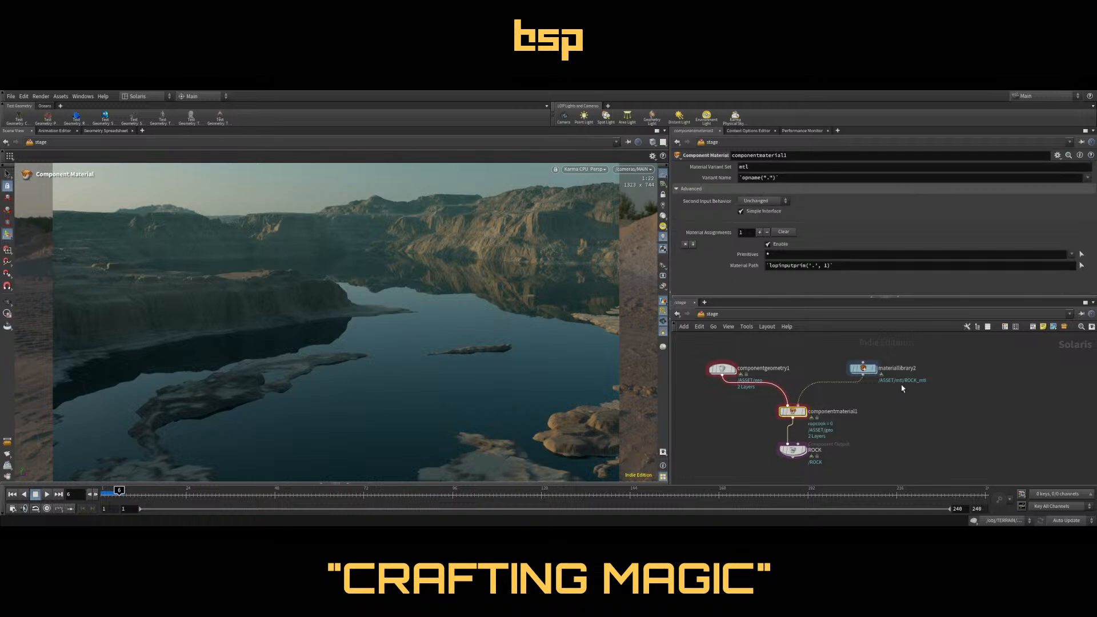
left_click(863, 368)
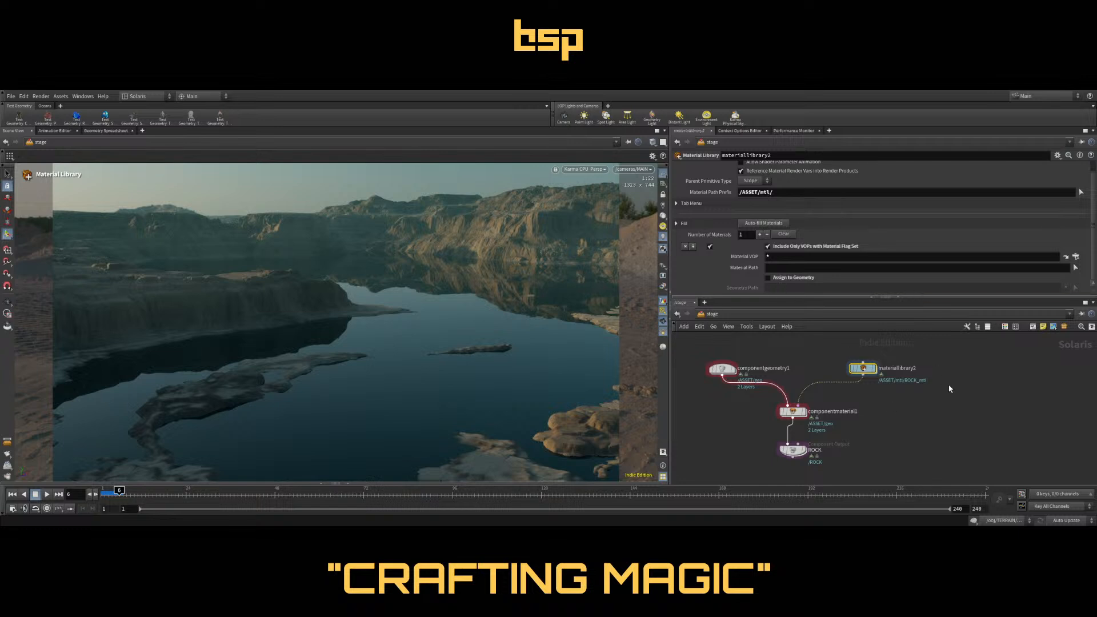
Select the four ROCK asset nodes and save the Quarry scene
scroll(950, 388, "up", 3)
scroll(950, 389, "down", 4)
left_click_drag(724, 347, 931, 460)
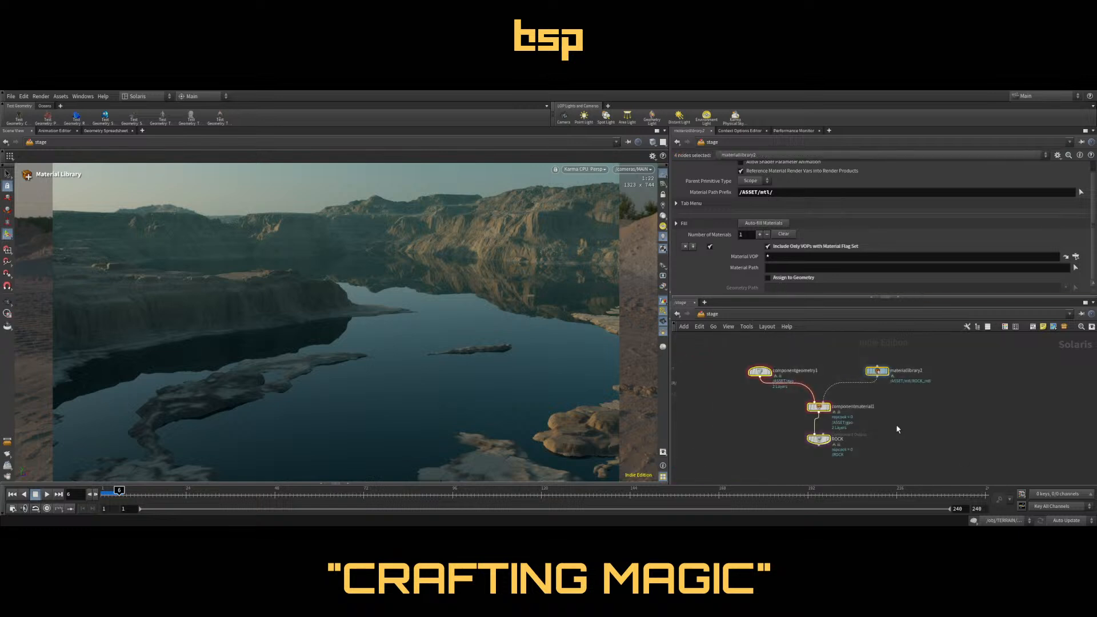
scroll(925, 410, "down", 5)
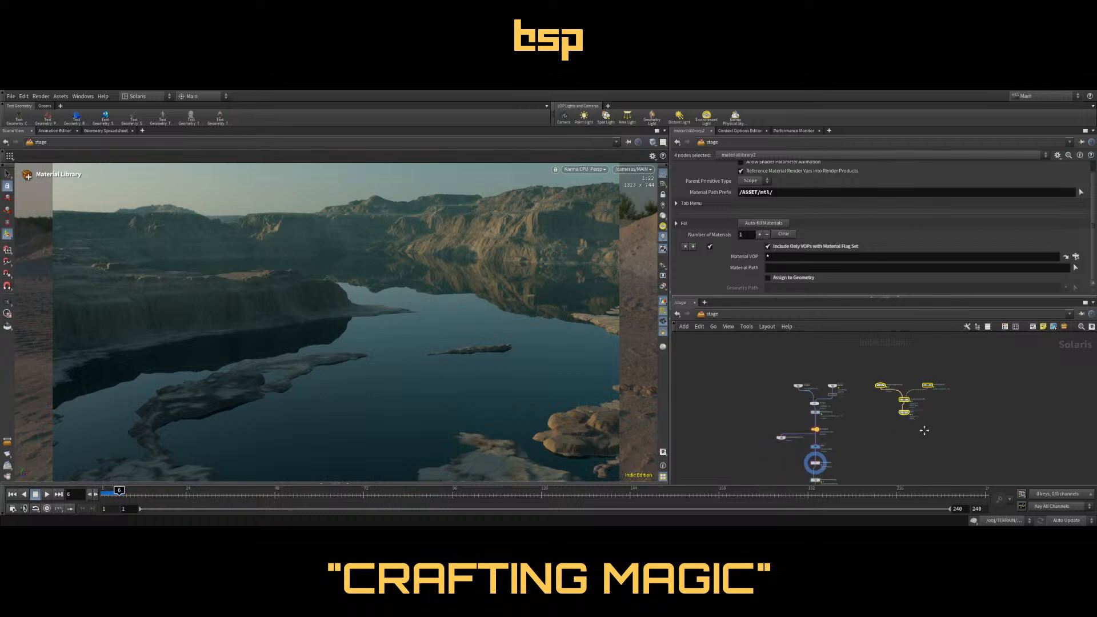
middle_click_drag(925, 430, 945, 393)
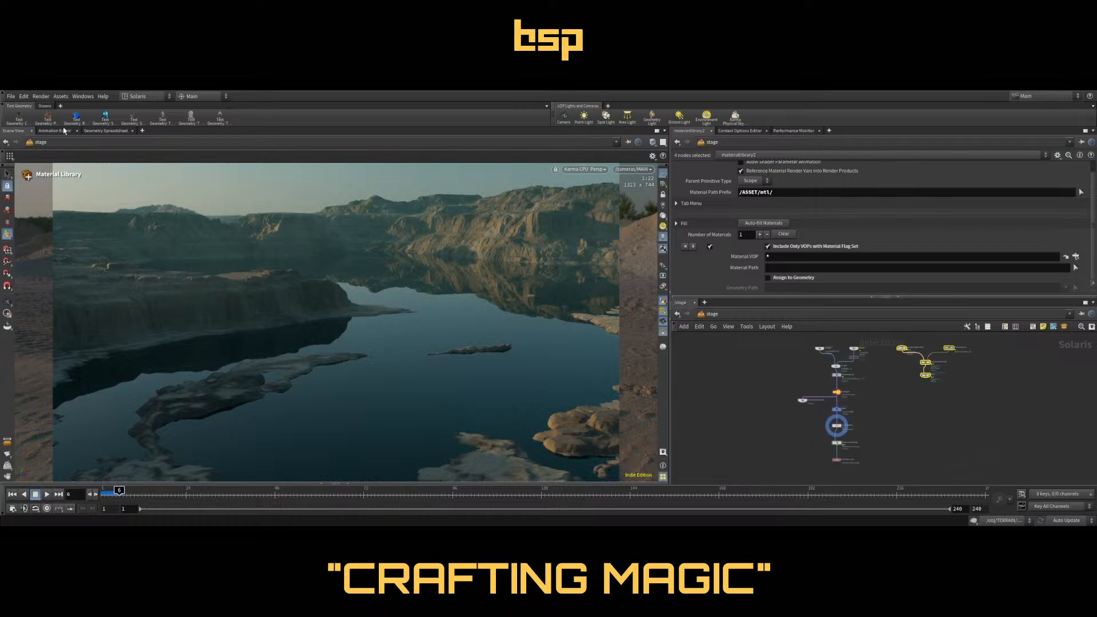
key("ctrl+s")
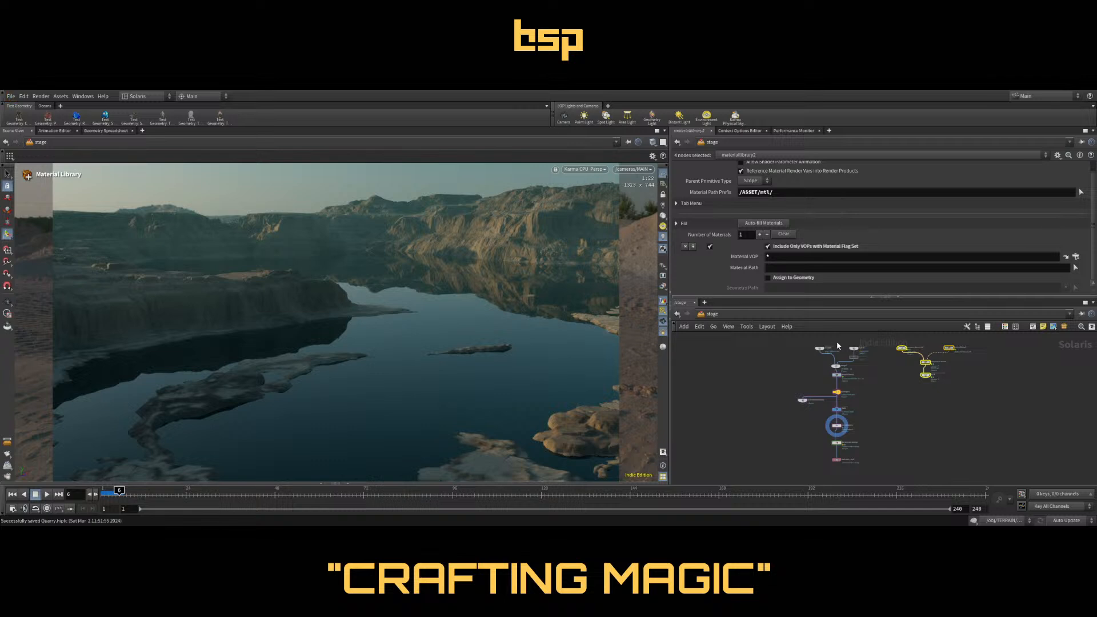